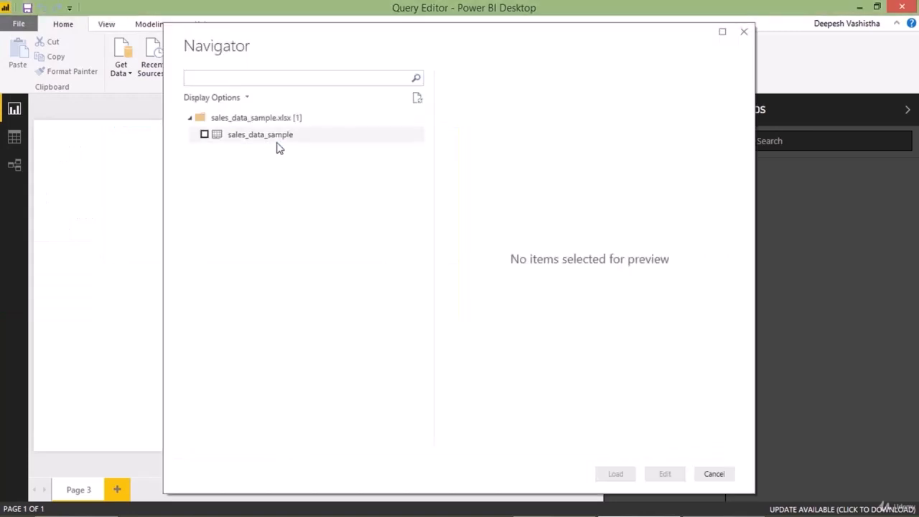
Load the sales_data_sample sheet from sales_data_sample.xlsx and open its query for editing
left_click(205, 135)
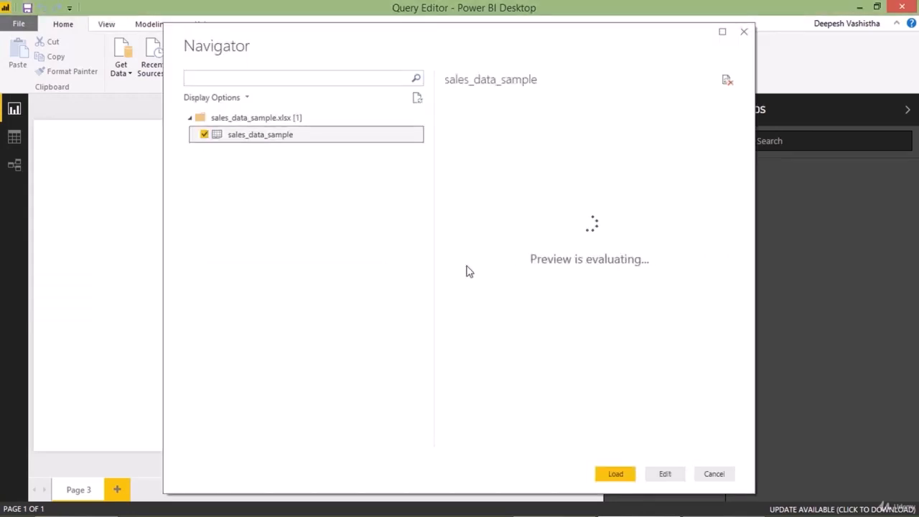
left_click(616, 474)
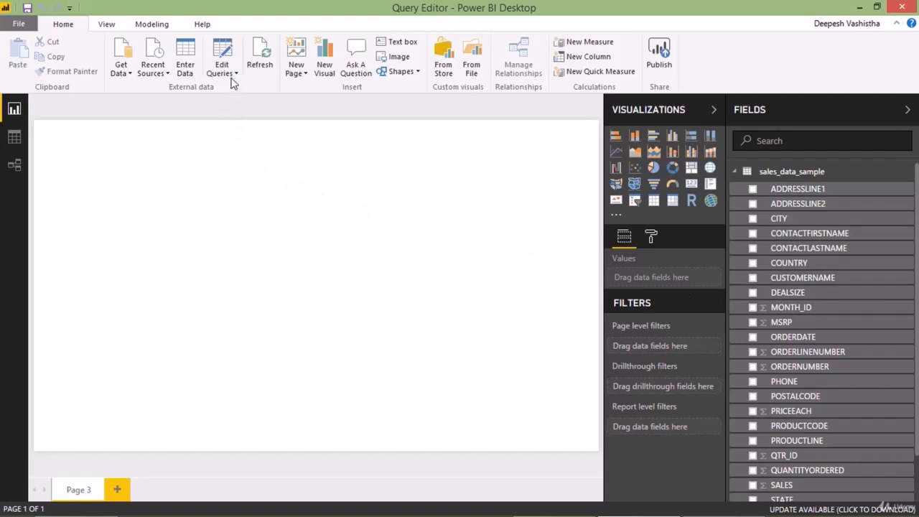
left_click(234, 55)
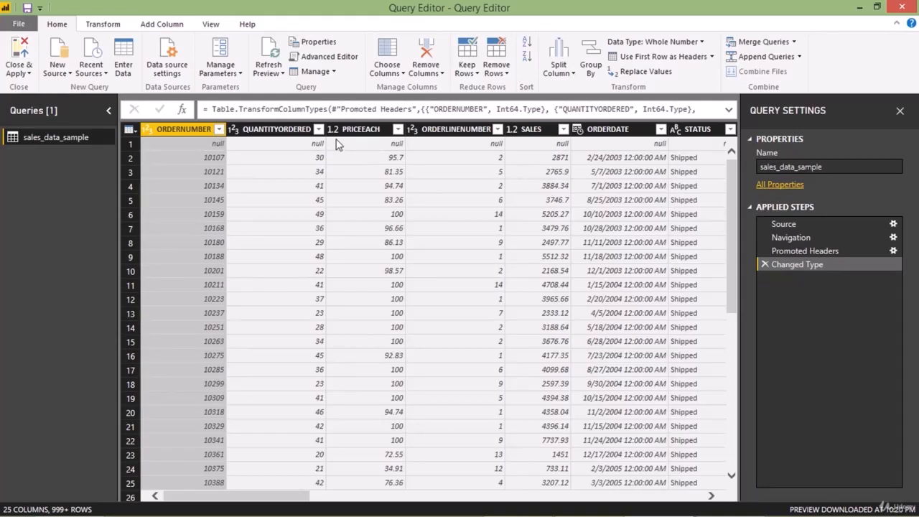
Examine the columns of the sales table and their data types, including the type choices for ORDERNUMBER
left_click(266, 130)
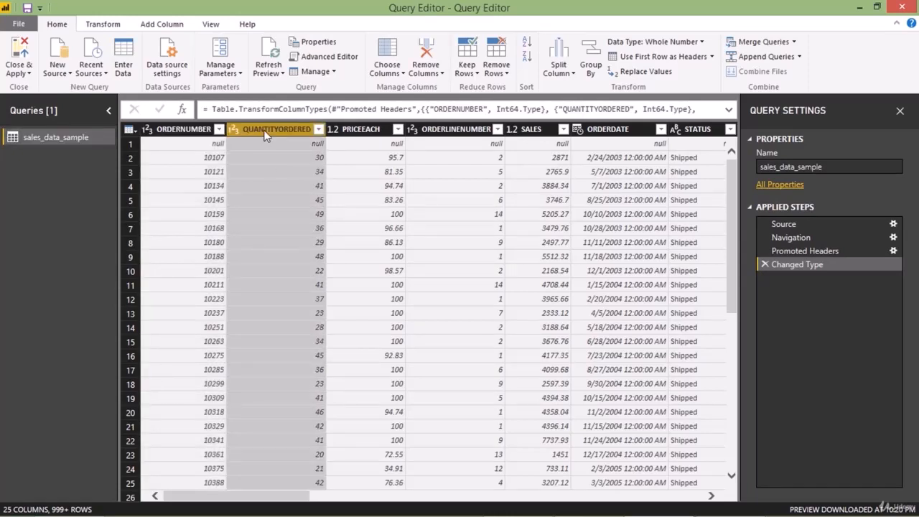
left_click(199, 144)
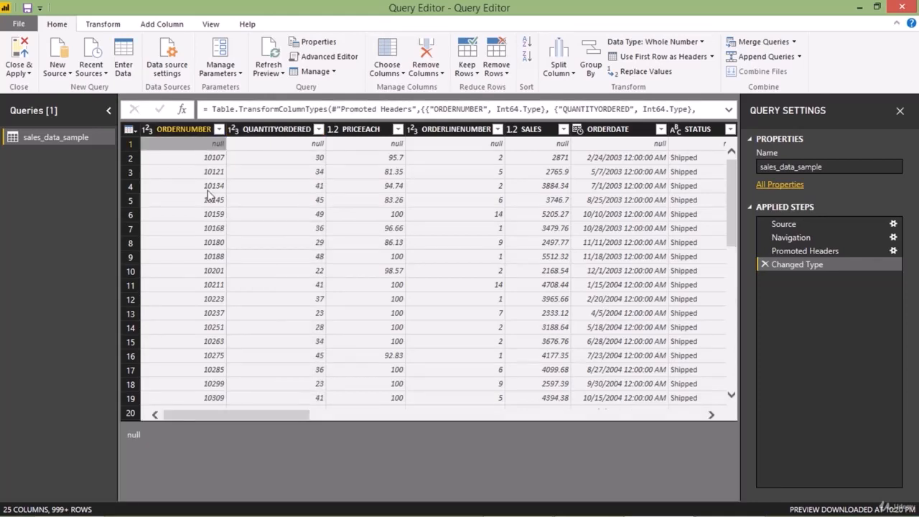
left_click(186, 129)
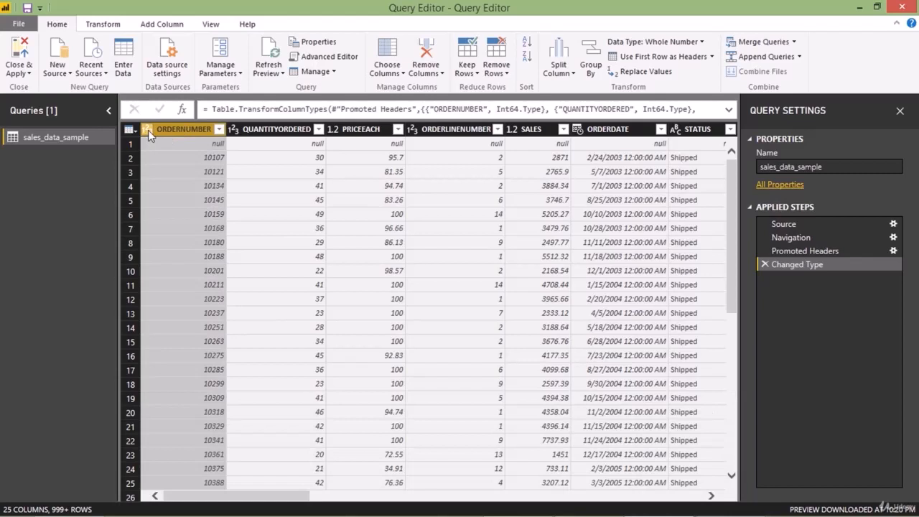
left_click(273, 130)
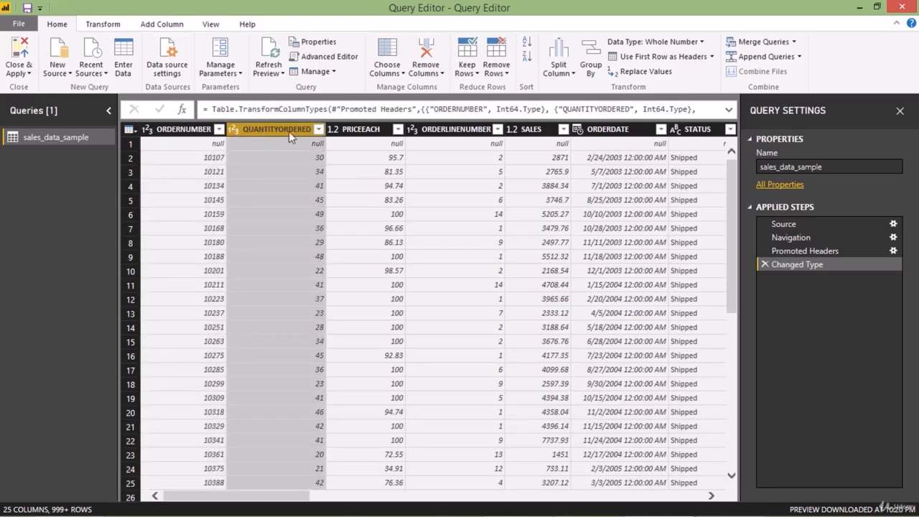
left_click(457, 131)
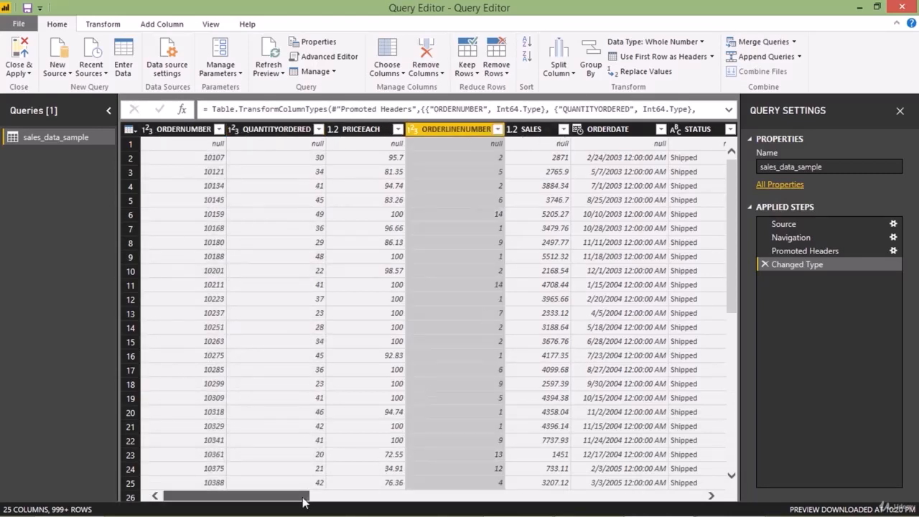
left_click_drag(302, 499, 382, 495)
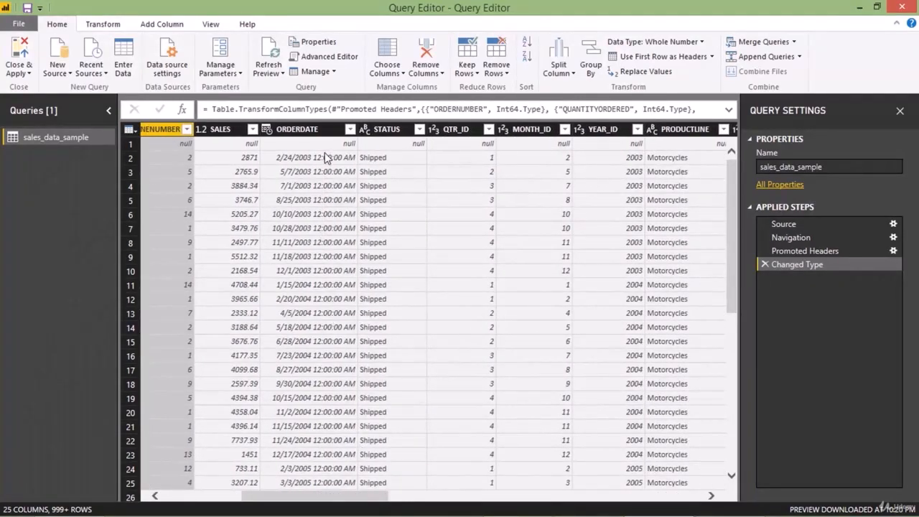
left_click(309, 135)
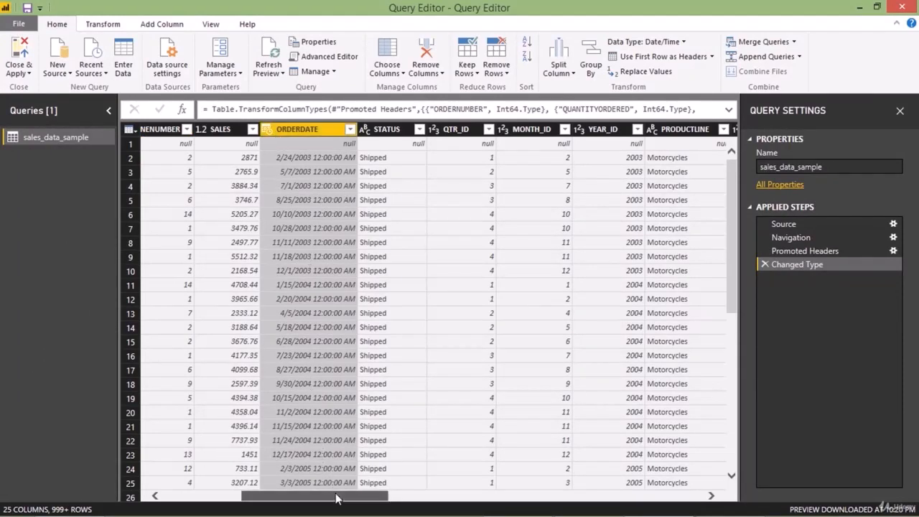
left_click_drag(338, 499, 247, 489)
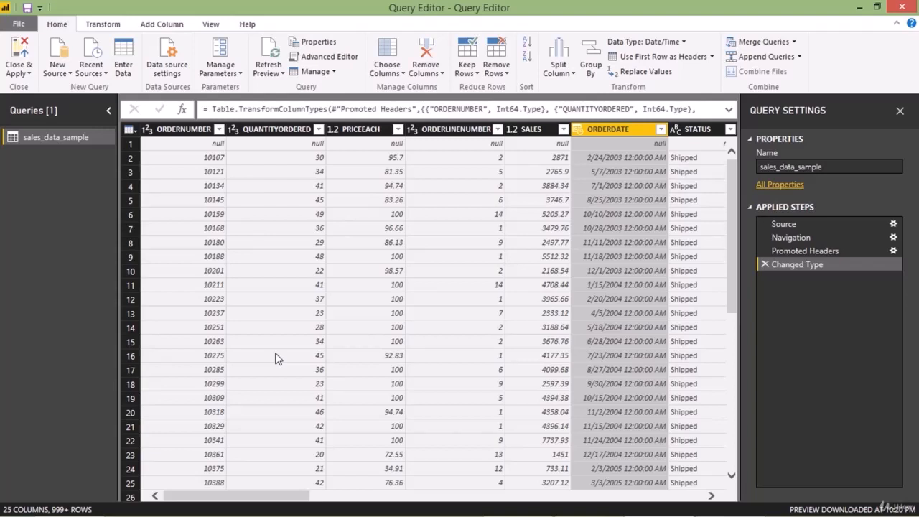
left_click(148, 130)
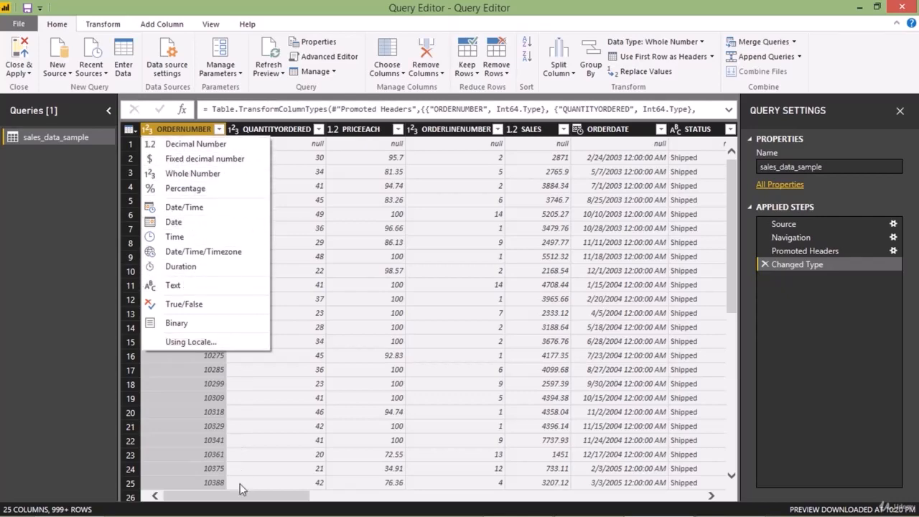
left_click_drag(248, 497, 416, 486)
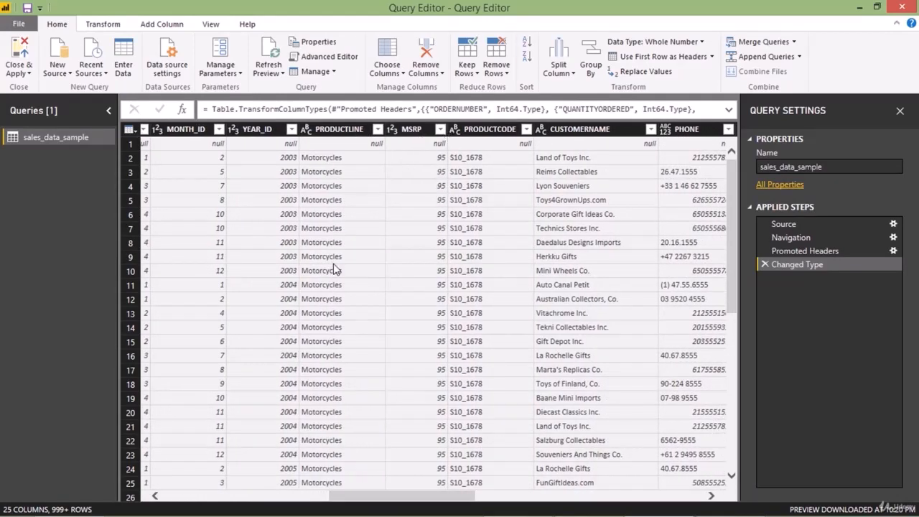
left_click_drag(439, 494, 286, 486)
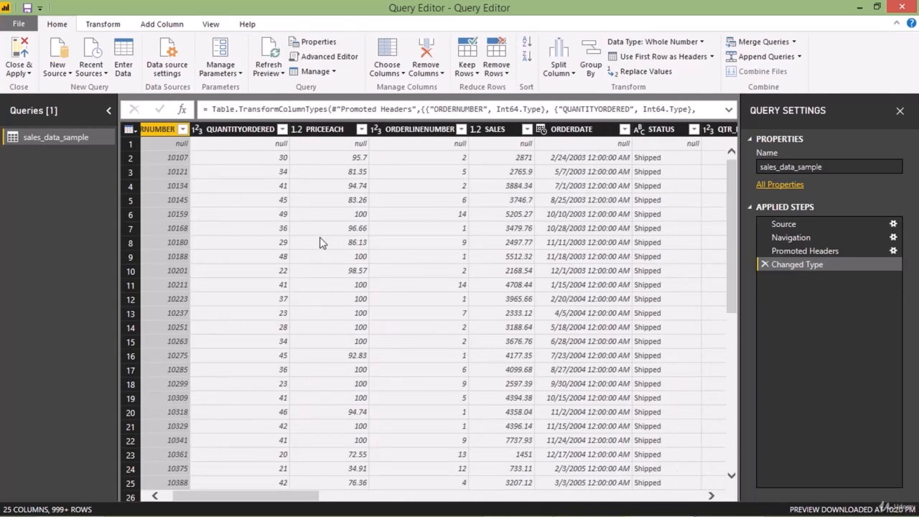
Sort the table by QUANTITYORDERED in ascending order and switch the sort to descending
left_click(260, 132)
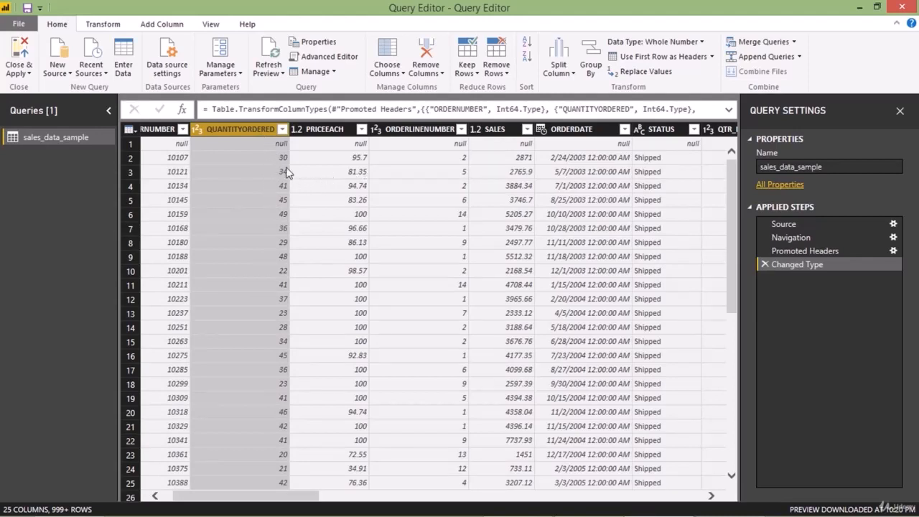
left_click(527, 44)
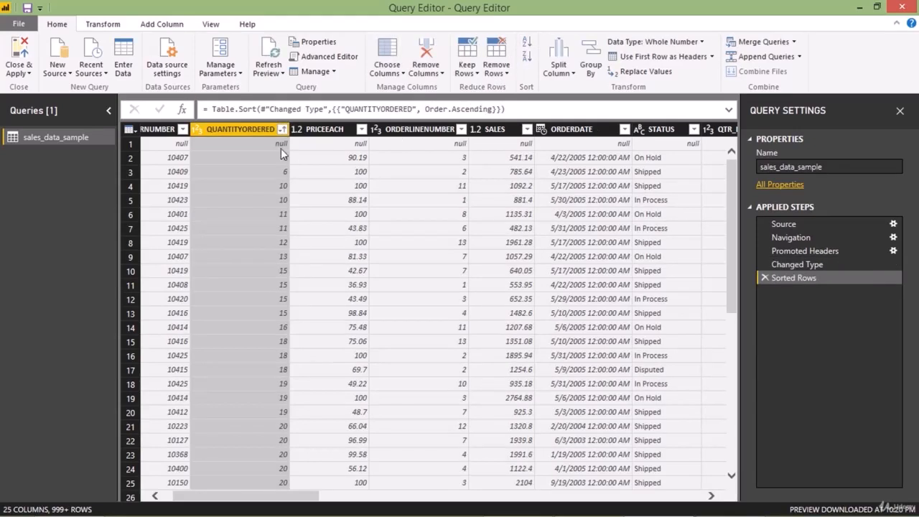
left_click(525, 61)
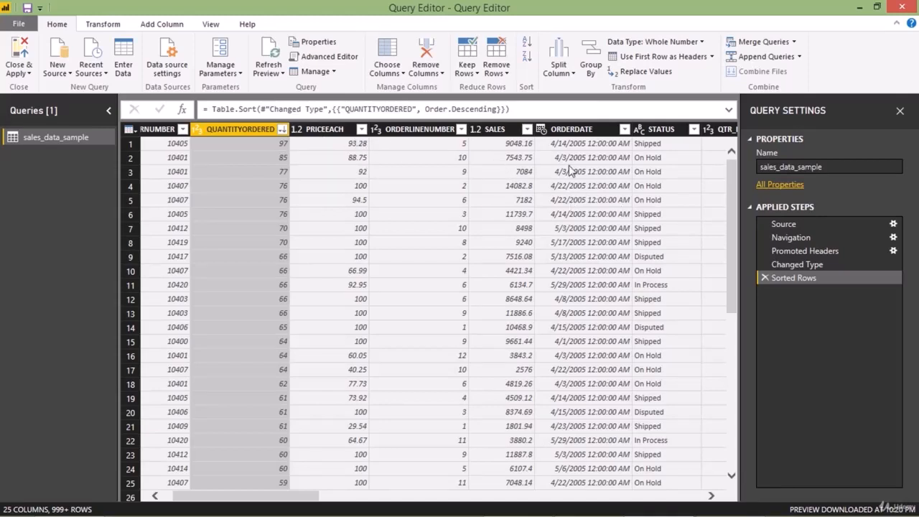
Compare the table at the Changed Type and Sorted Rows applied steps
left_click(801, 266)
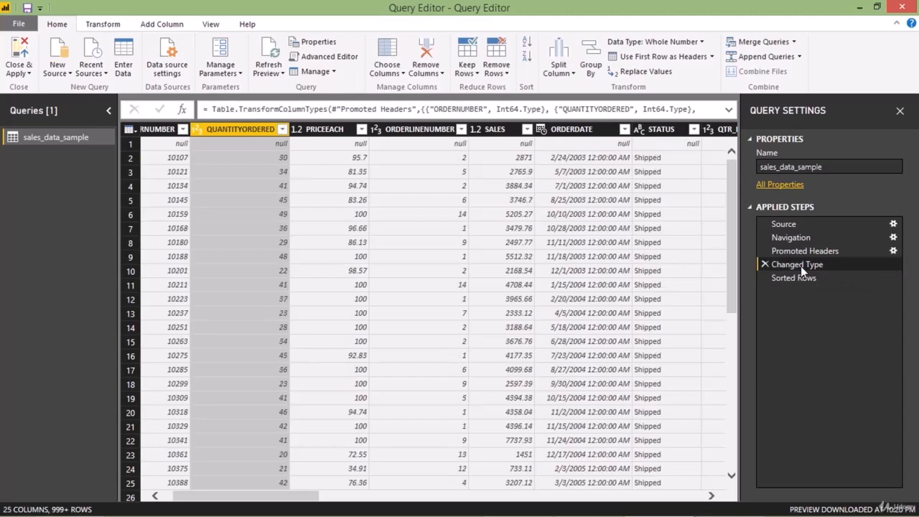
left_click(805, 280)
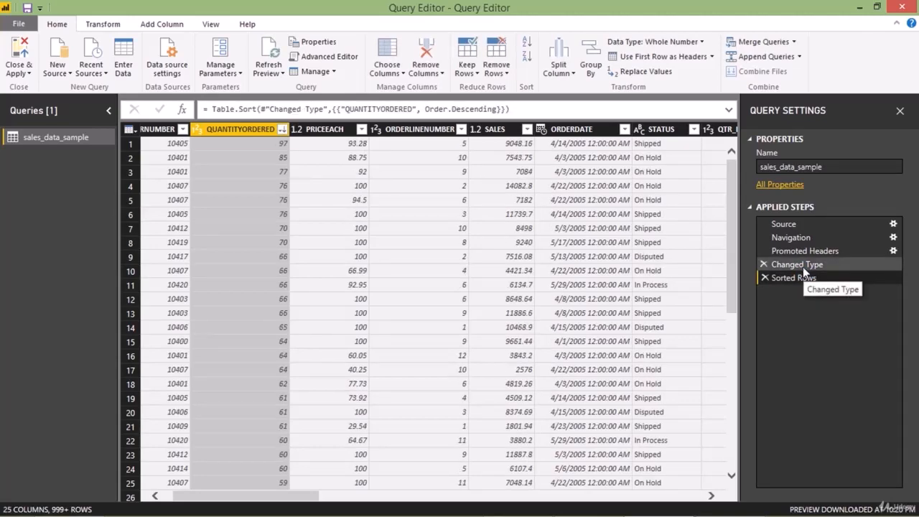
left_click(802, 263)
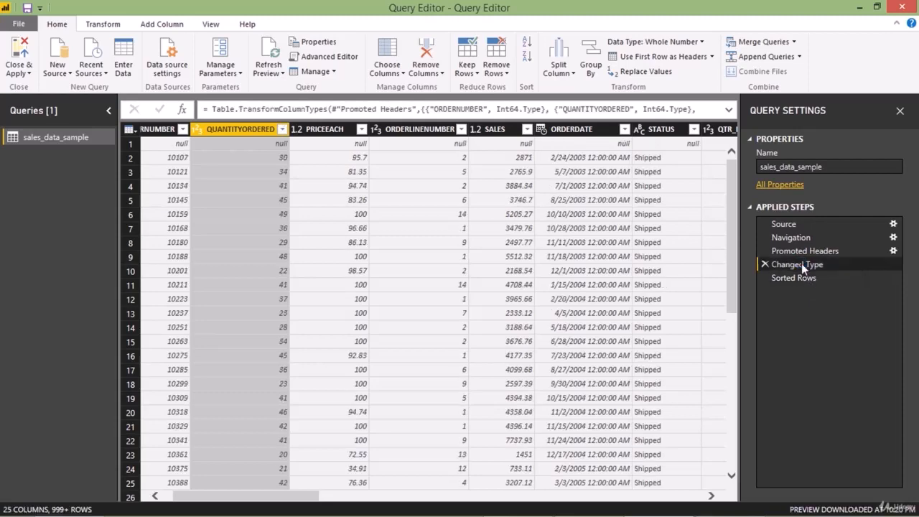
left_click(793, 274)
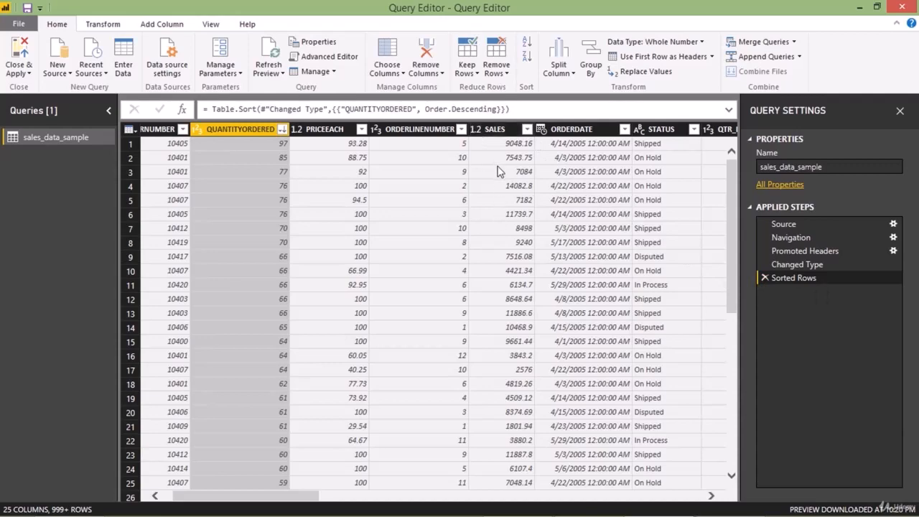
Convert the SALES column to Text, and delete that type change and the Sorted Rows step from the query
left_click(476, 129)
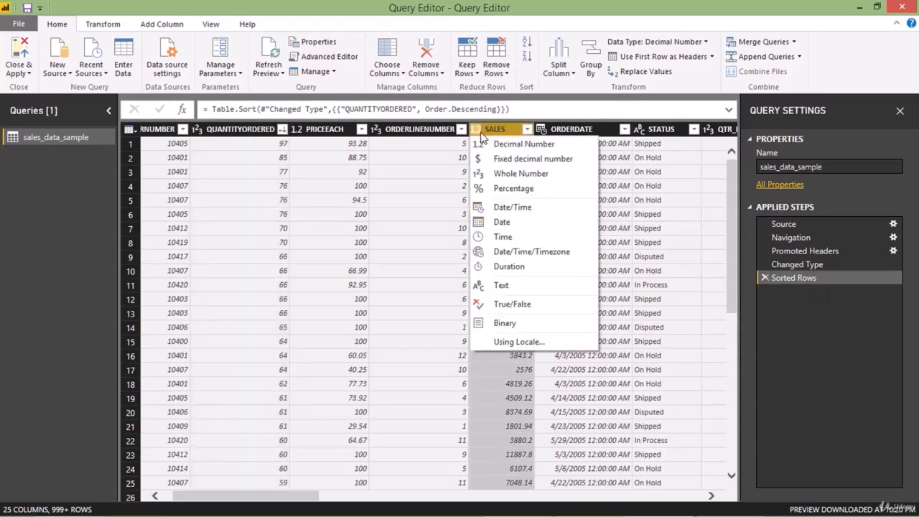
left_click(502, 285)
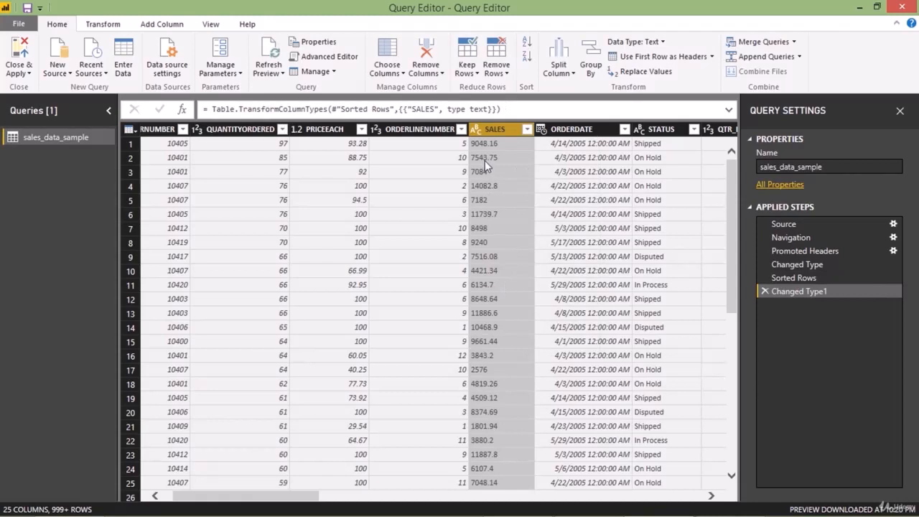
left_click(766, 292)
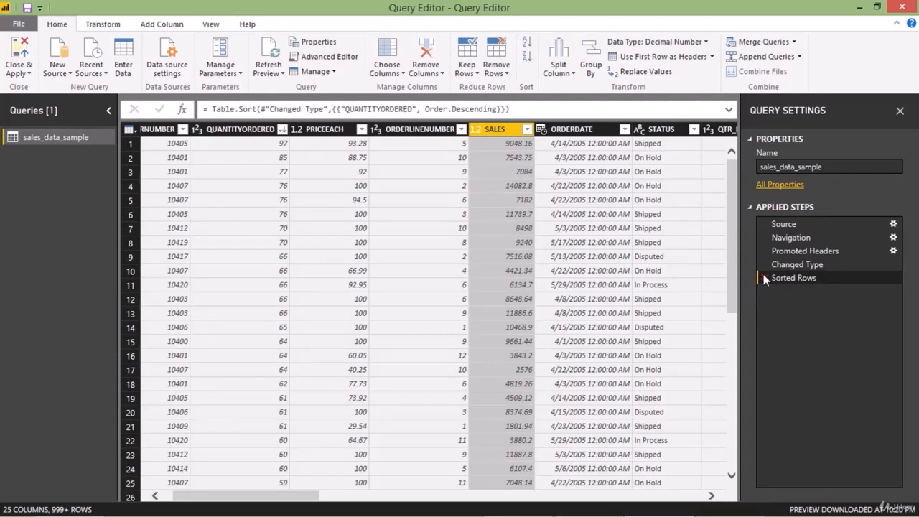
left_click(765, 278)
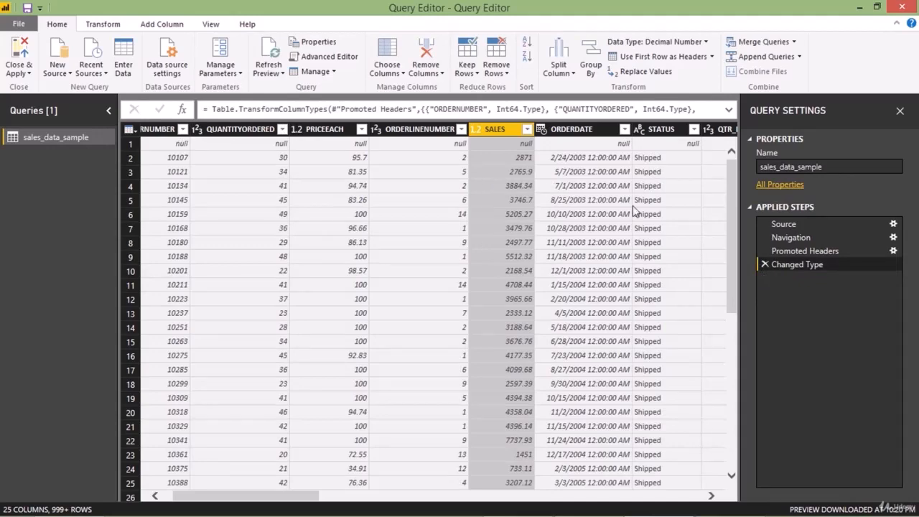
Review the query at its Promoted Headers, Navigation and Source steps, returning to Changed Type
left_click(787, 251)
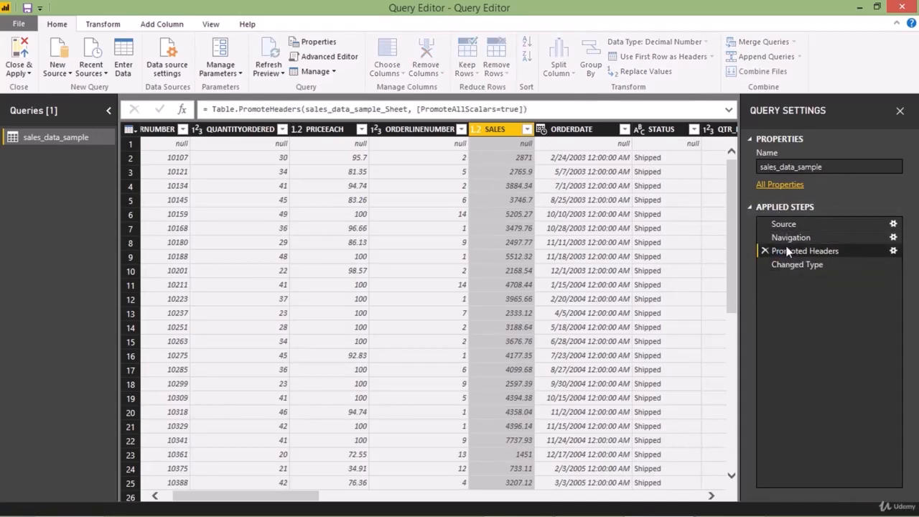
left_click(789, 238)
left_click(786, 225)
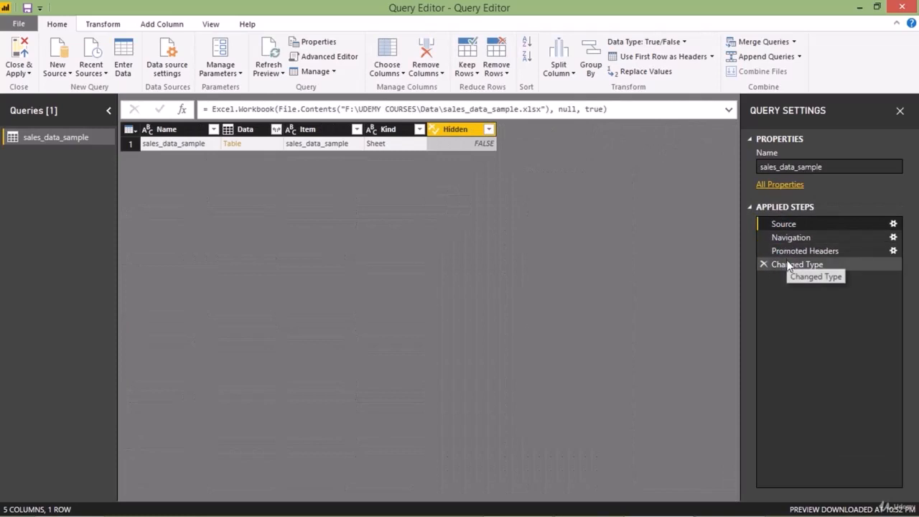
left_click(789, 265)
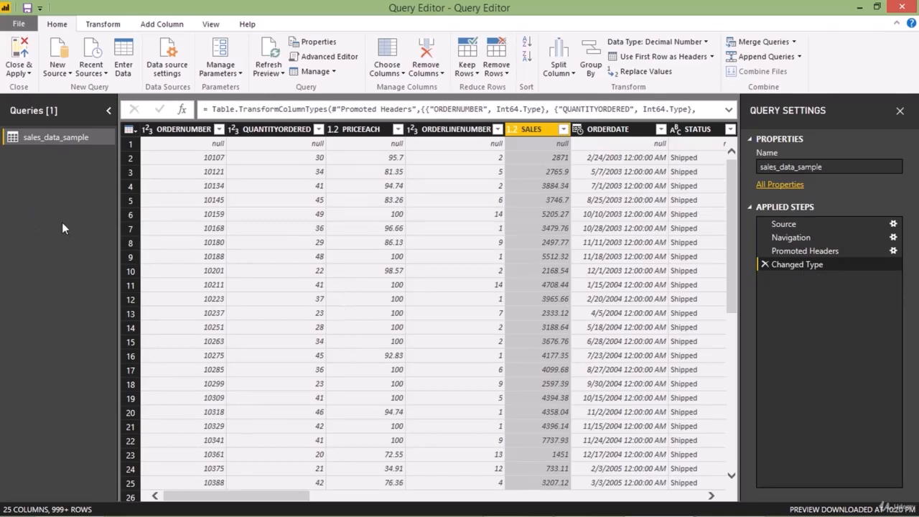
Rename the query as Sales Data
left_click(839, 163)
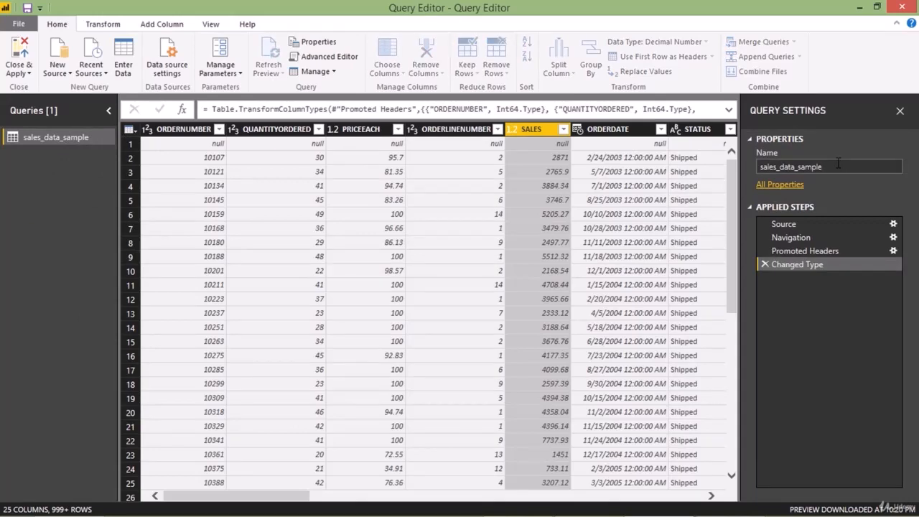
double_click(839, 163)
type("Sales Data")
key("Return")
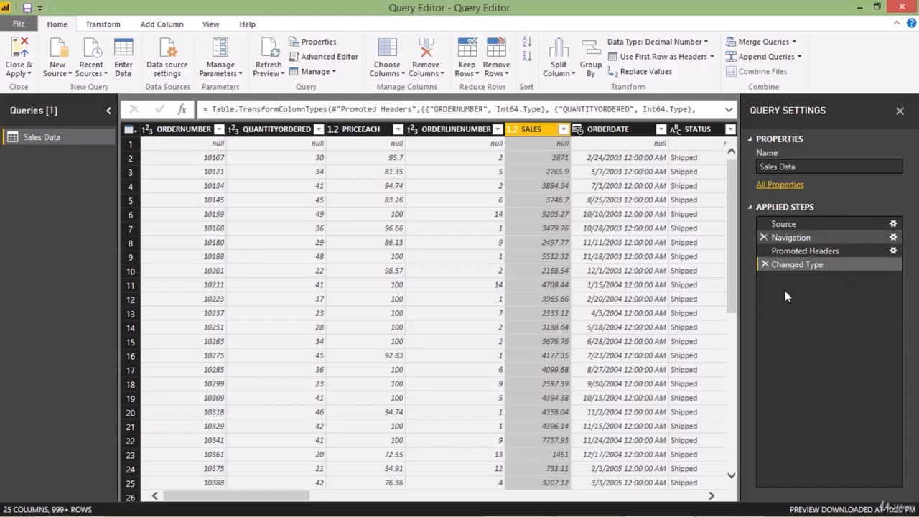
Examine the Sales Data query's code in the Advanced Editor, from the Source line to Changed Type, and accept it without edits
left_click(331, 58)
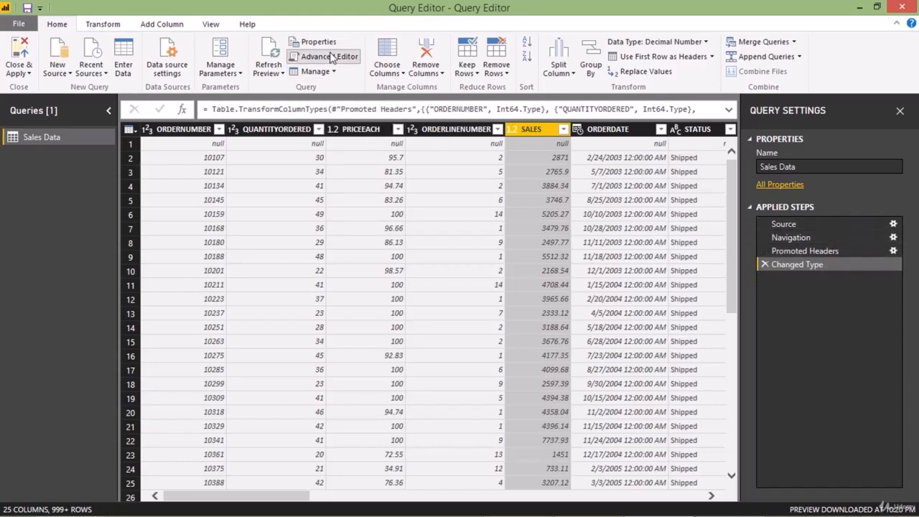
left_click(877, 7)
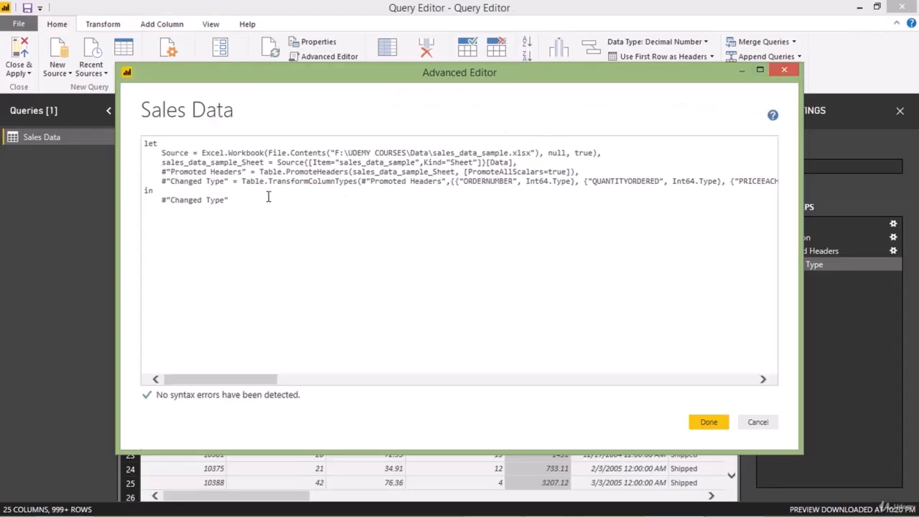
left_click_drag(286, 206, 145, 143)
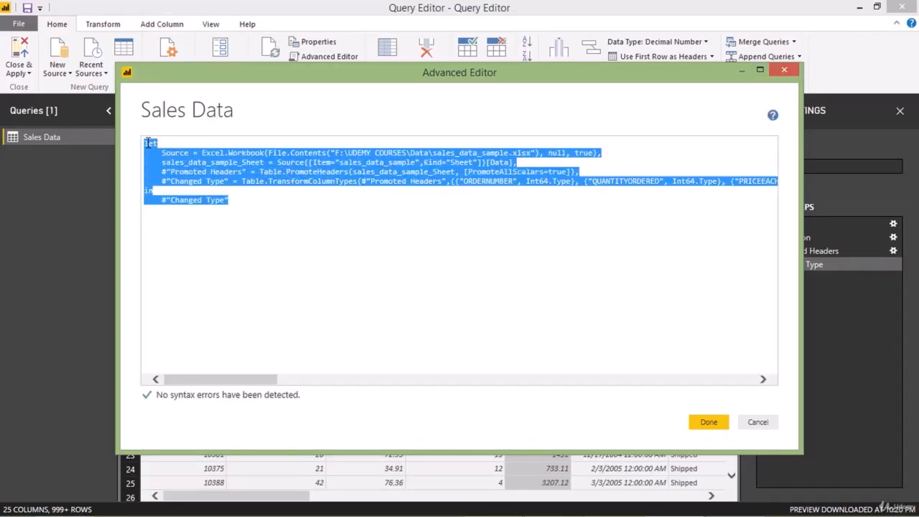
left_click(245, 176)
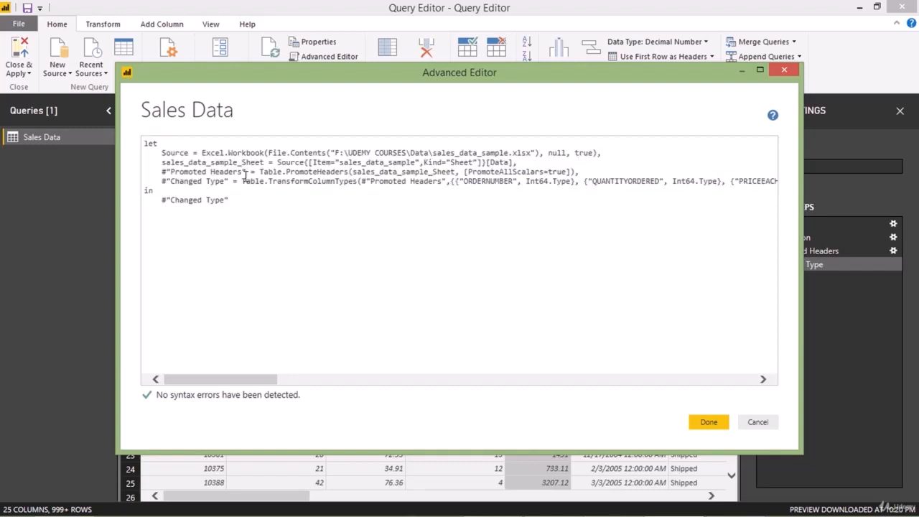
left_click_drag(162, 153, 604, 154)
left_click(184, 182)
left_click_drag(228, 199, 142, 149)
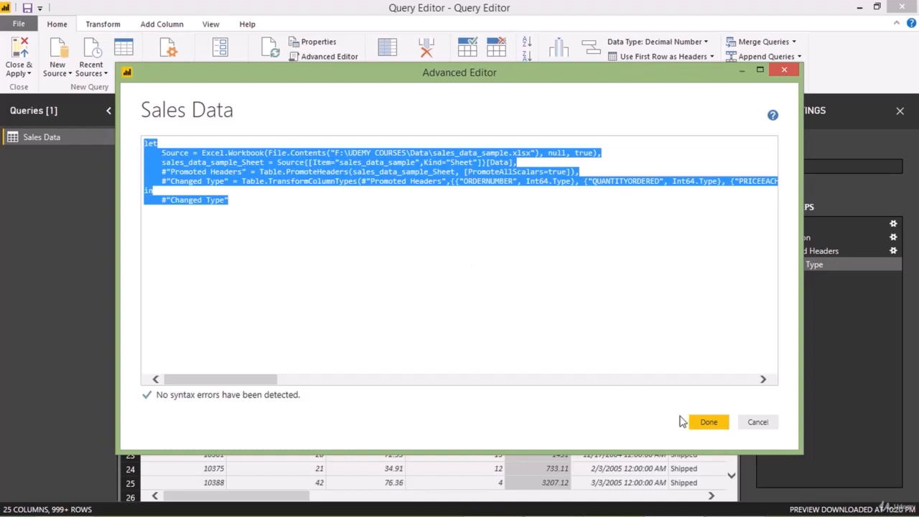
left_click(709, 422)
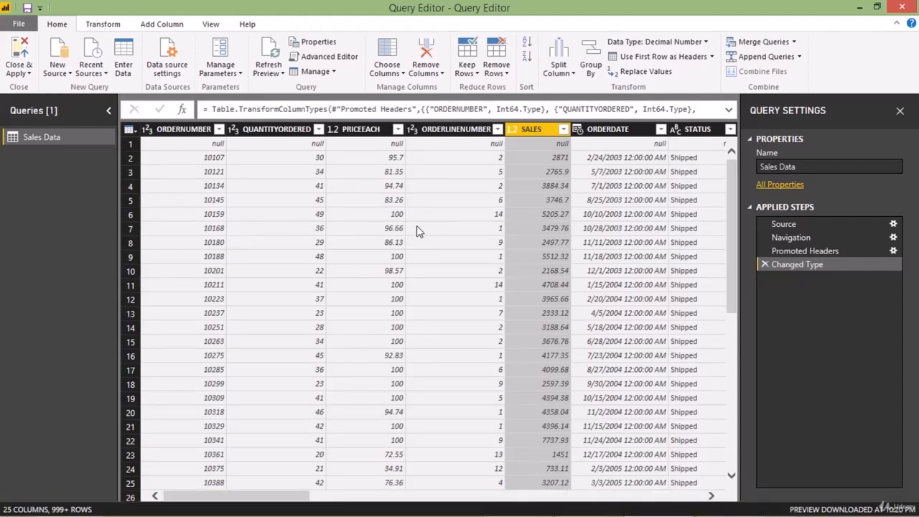
Refresh the preview of the Sales Data query, and refresh all queries
left_click(276, 75)
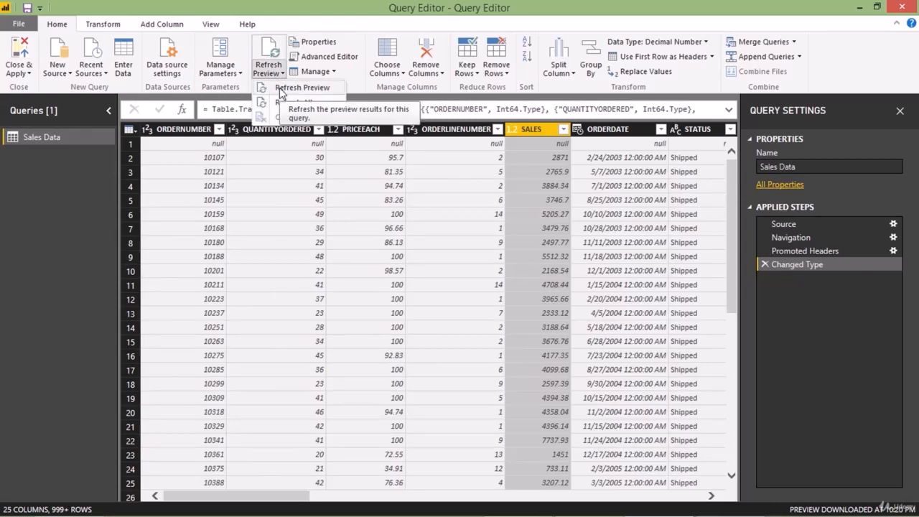
left_click(280, 89)
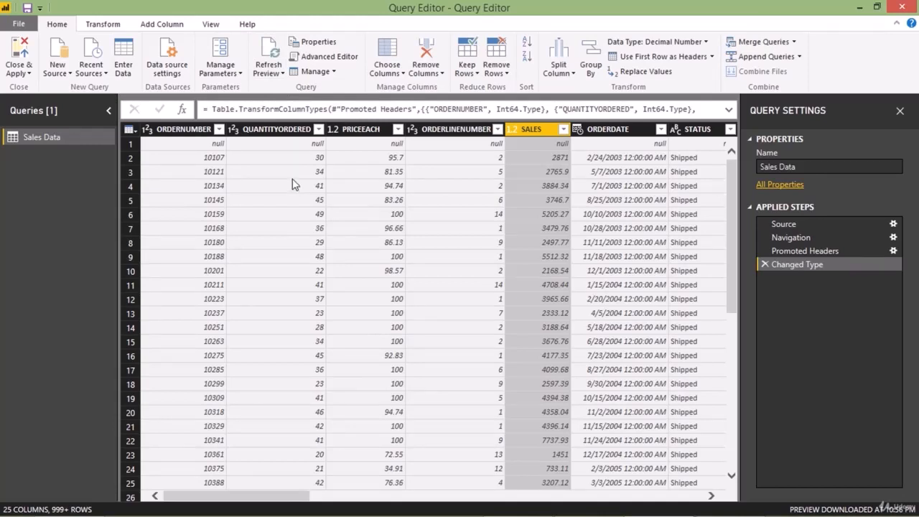
left_click_drag(281, 499, 369, 497)
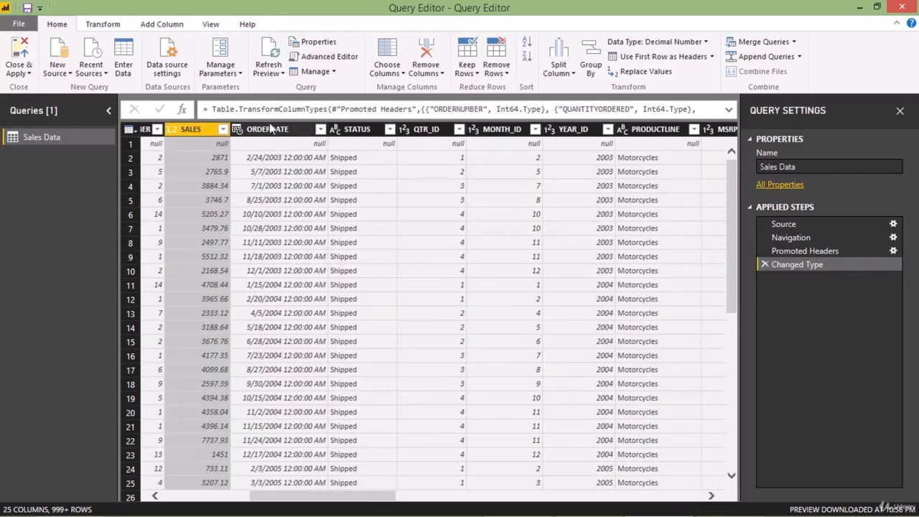
left_click(268, 73)
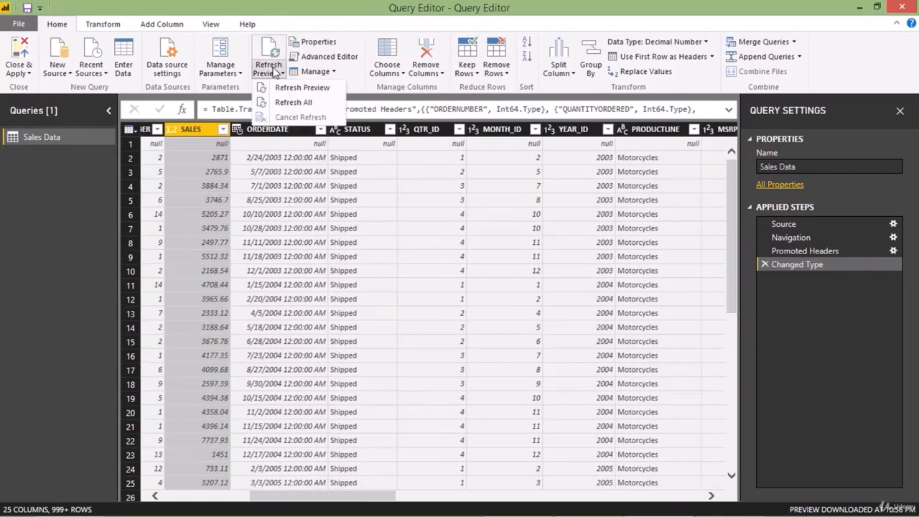
left_click(281, 101)
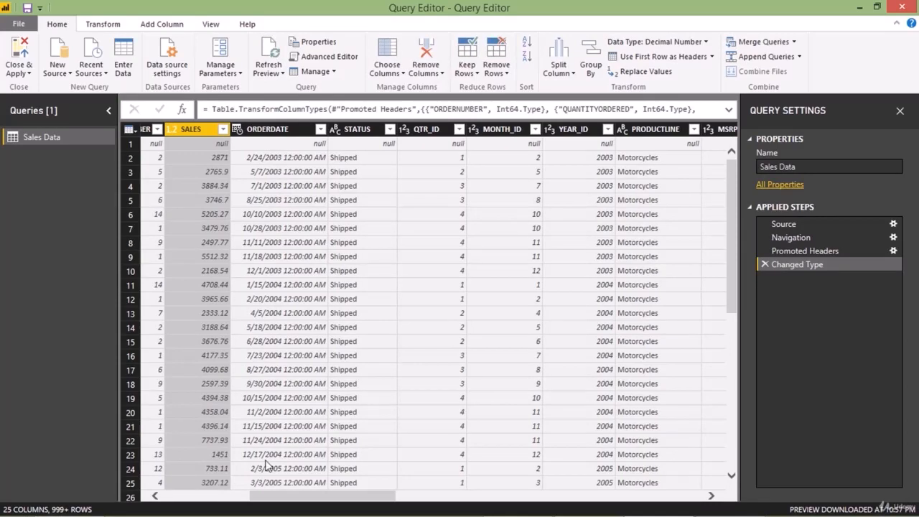
left_click_drag(291, 501, 412, 496)
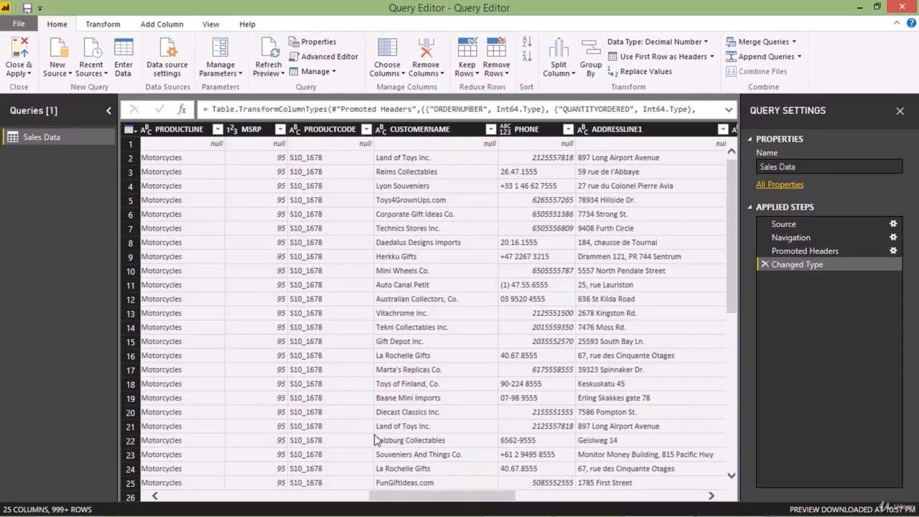
left_click_drag(412, 500, 461, 499)
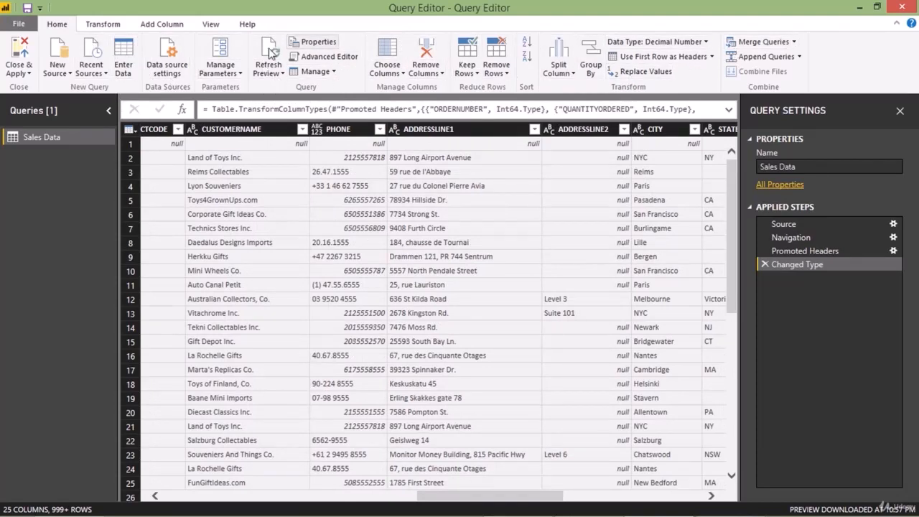
left_click(99, 27)
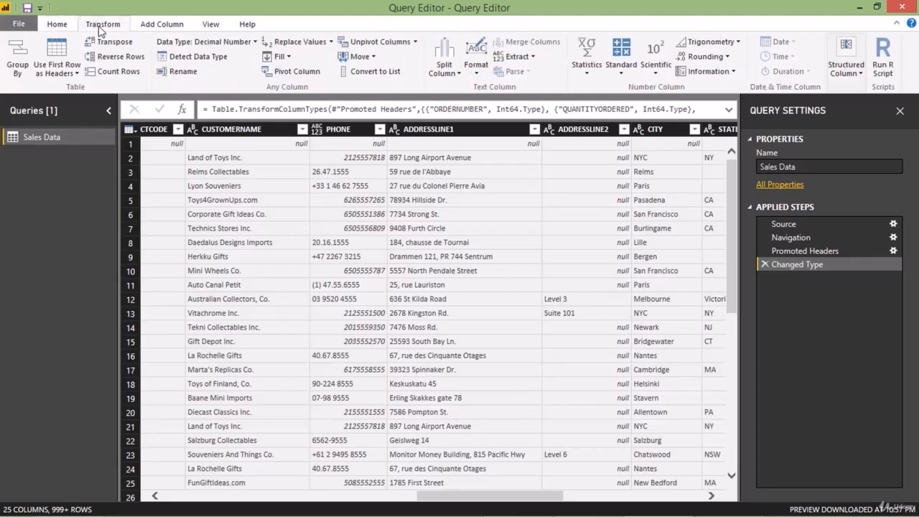
left_click(143, 30)
left_click(209, 29)
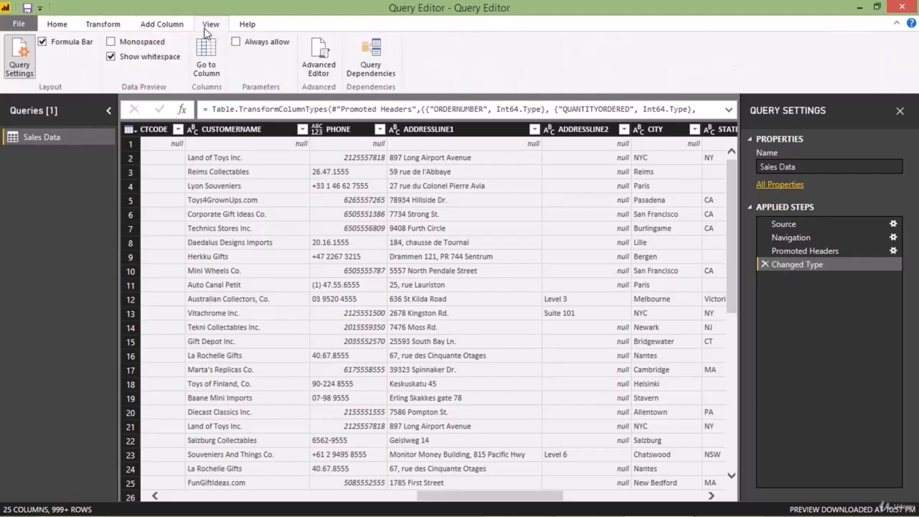
left_click(245, 28)
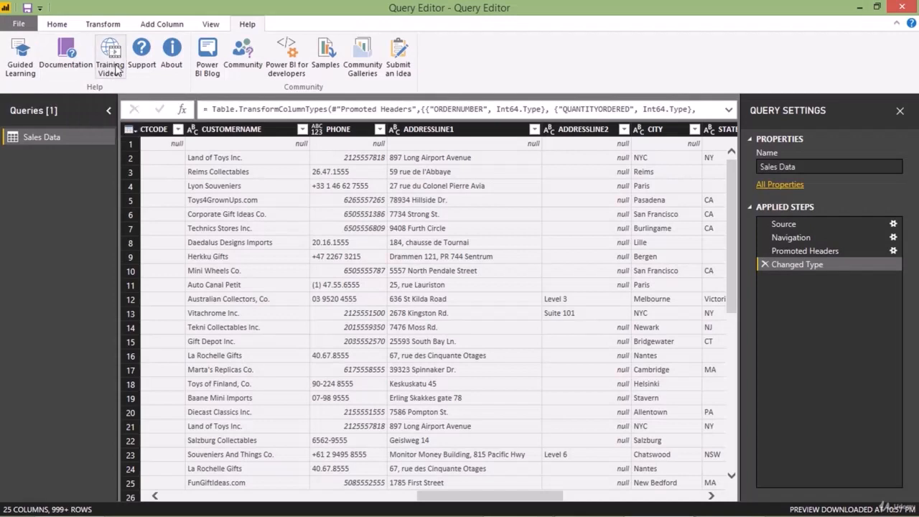
left_click(61, 26)
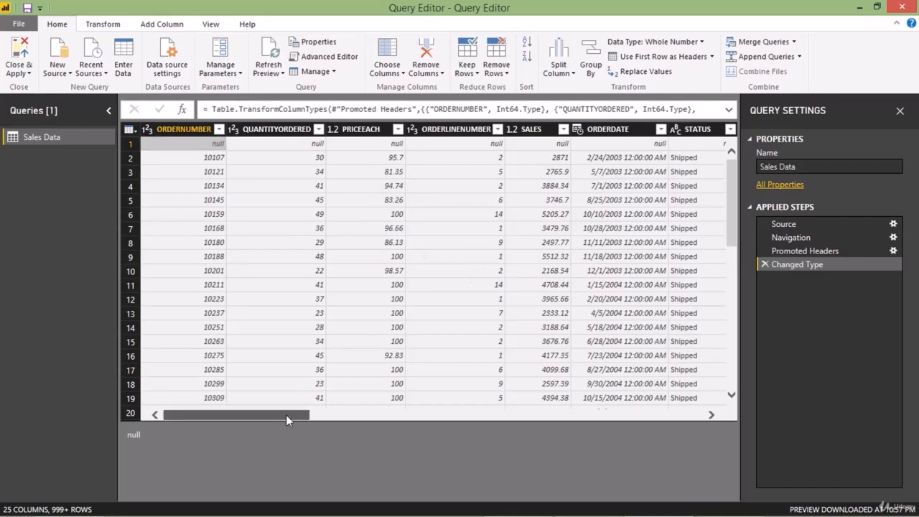
Remove the ORDERLINENUMBER column from the Sales Data query
left_click_drag(286, 414, 277, 366)
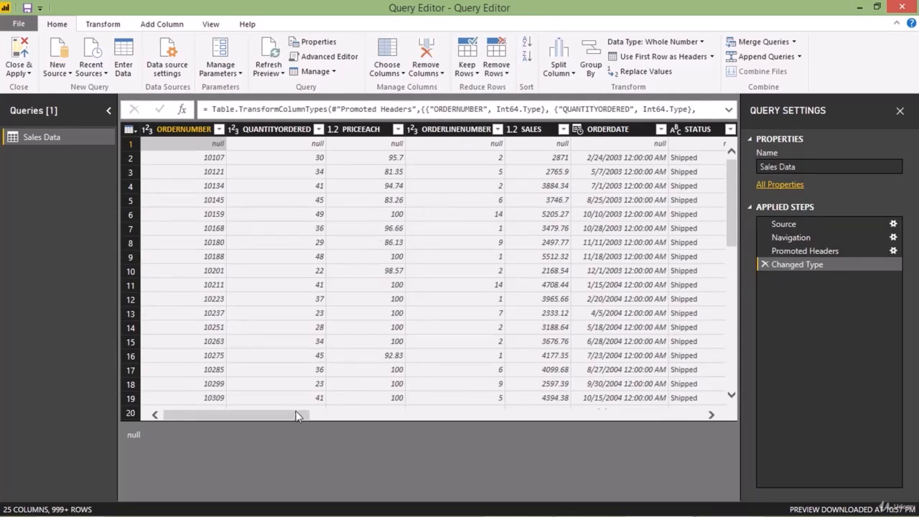
left_click_drag(293, 408, 311, 412)
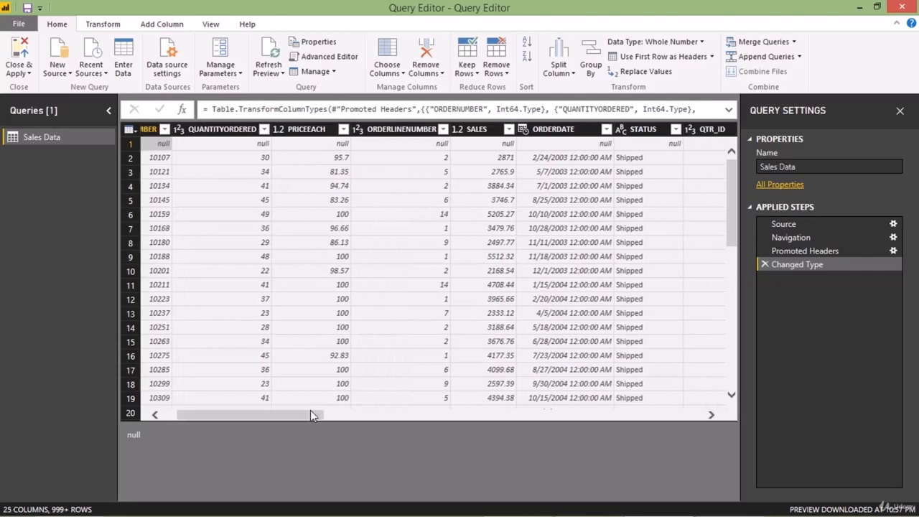
left_click(405, 134)
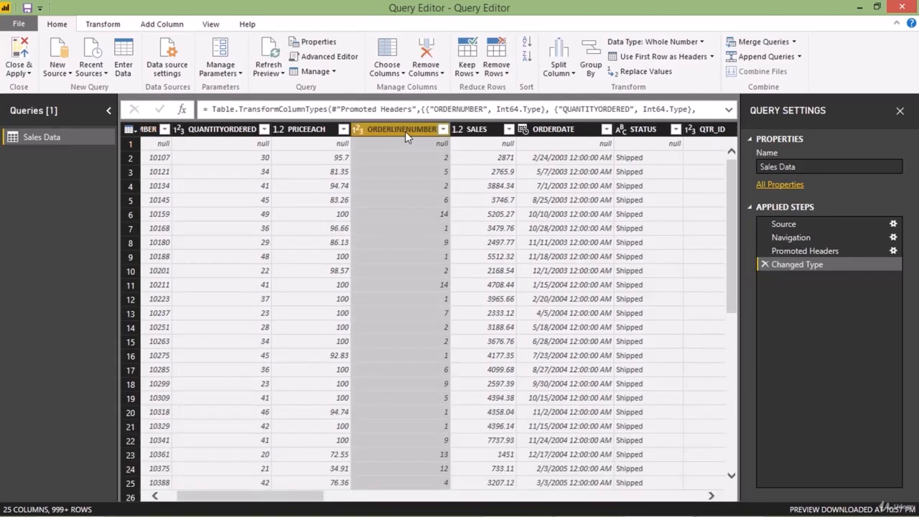
right_click(405, 135)
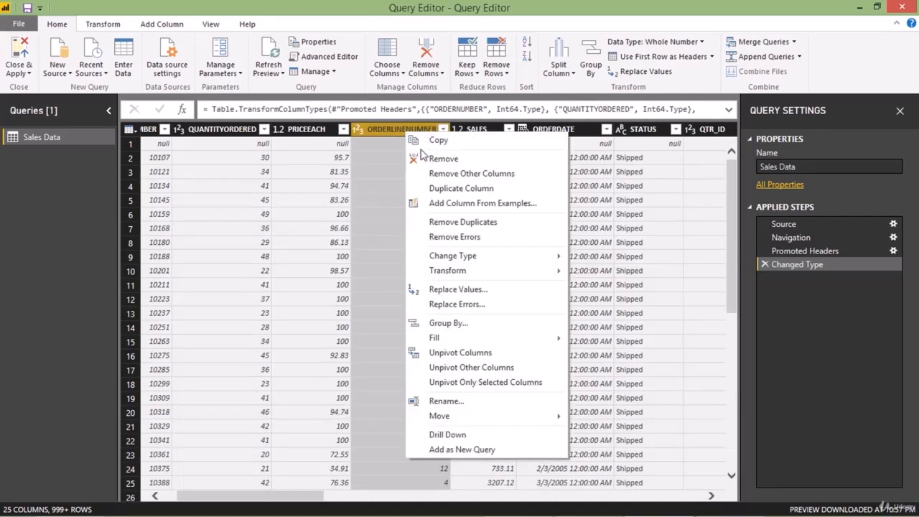
left_click(442, 159)
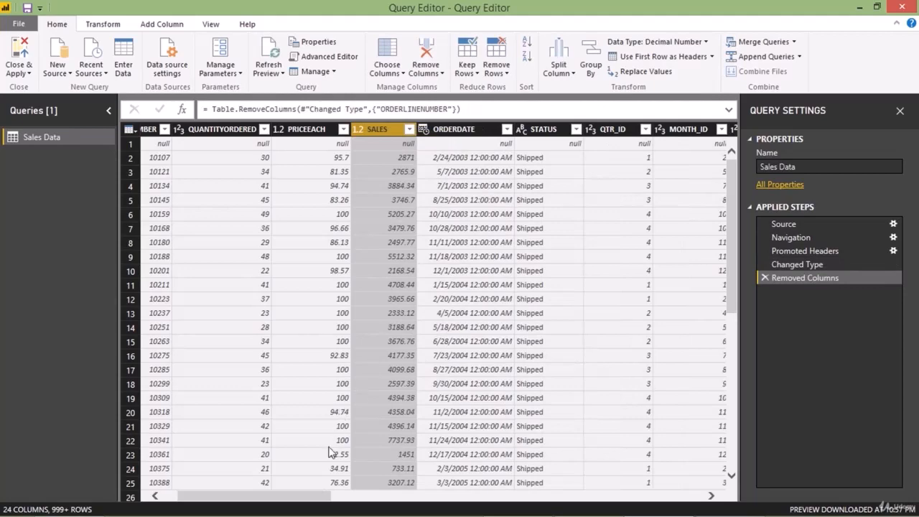
Select the ADDRESSLINE1, PHONE and CUSTOMERNAME columns together and view the operations offered for them, without applying any
left_click_drag(319, 502, 530, 500)
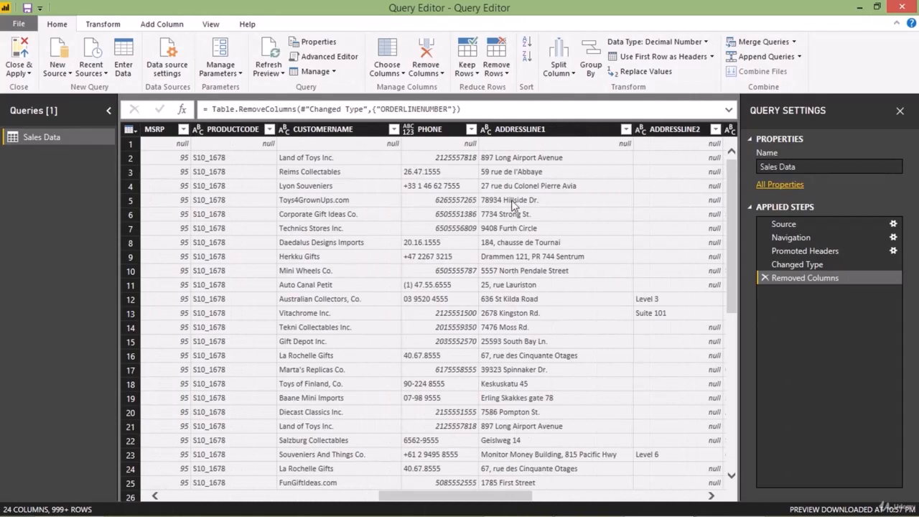
left_click(514, 134)
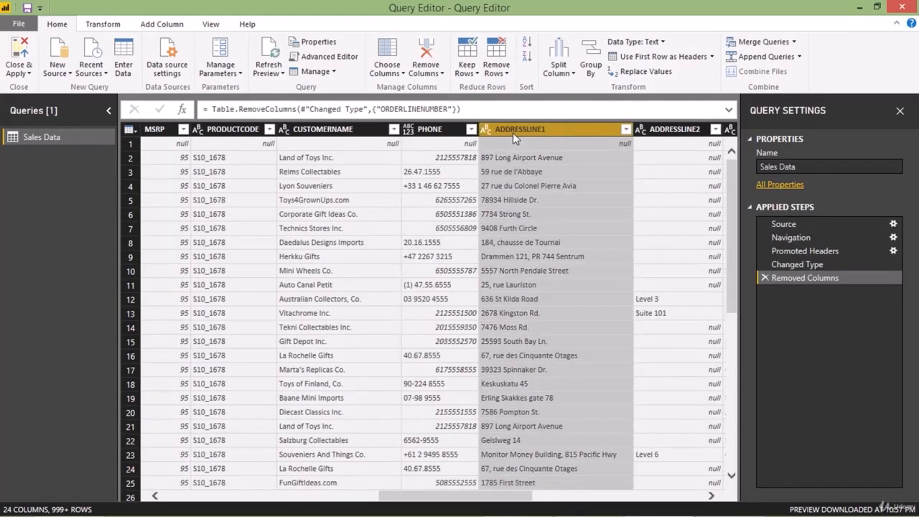
left_click(447, 133, "ctrl")
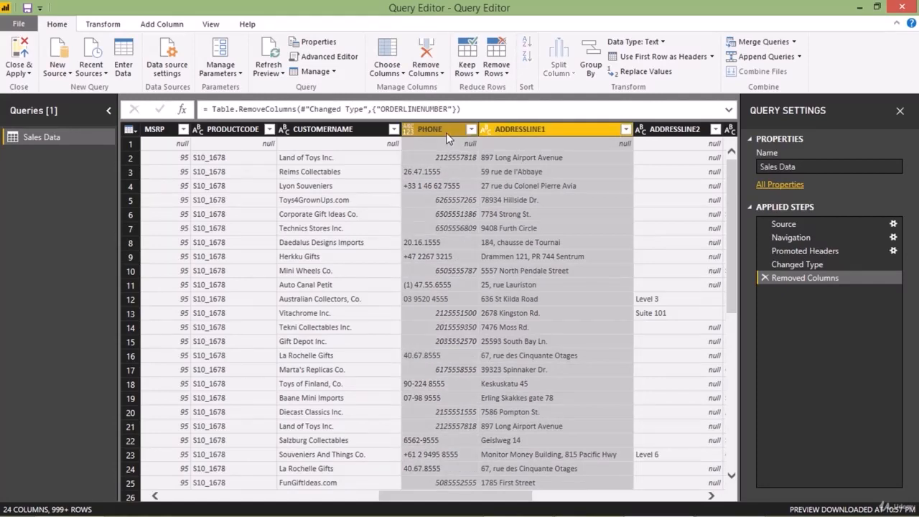
left_click(373, 130, "ctrl")
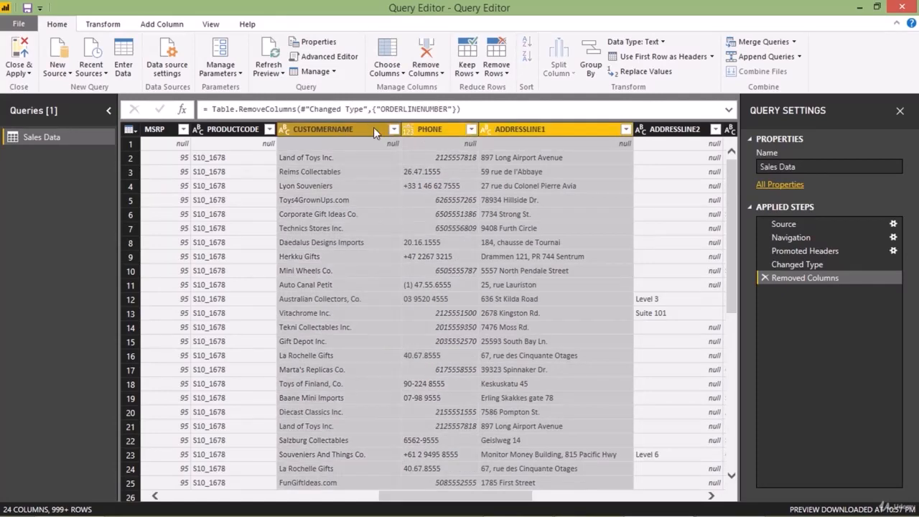
right_click(430, 128)
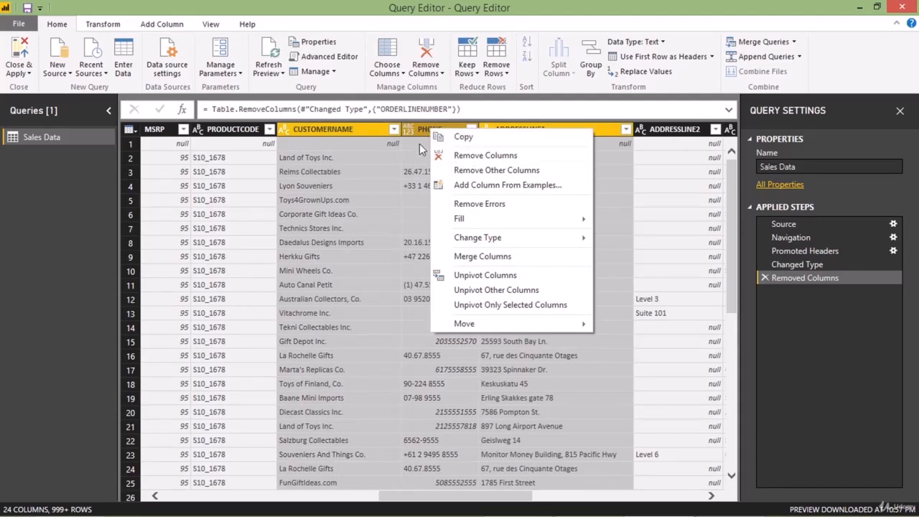
left_click(411, 131)
left_click(411, 131)
left_click(501, 132)
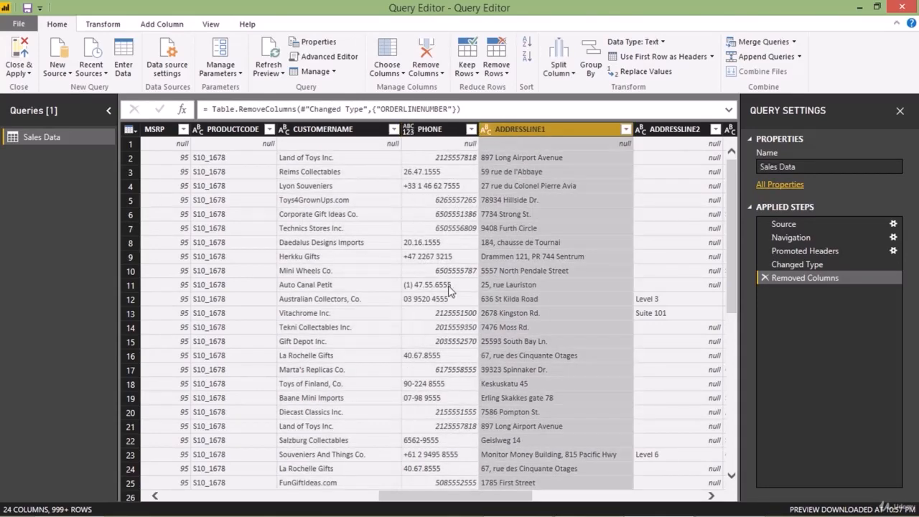
Use Choose Columns to keep every column except QTR_ID, MONTH_ID and YEAR_ID
left_click_drag(414, 495, 159, 492)
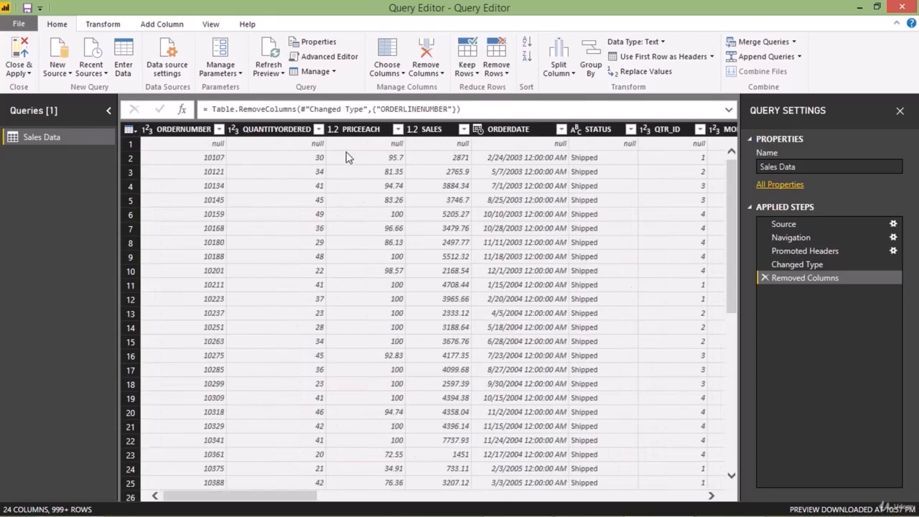
left_click(397, 71)
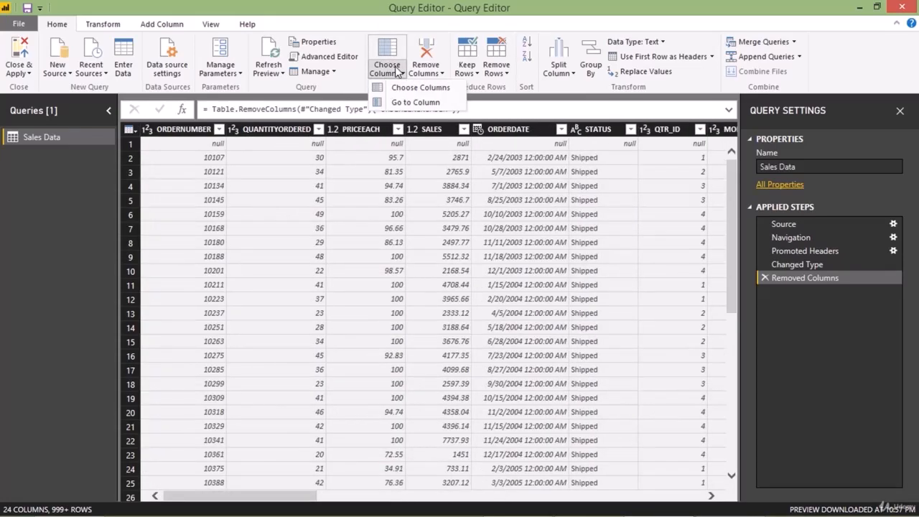
left_click(397, 85)
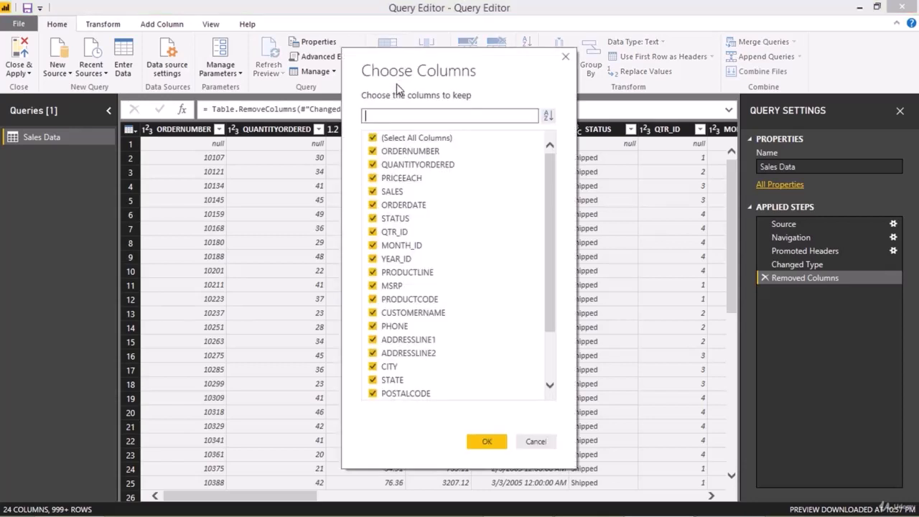
scroll(420, 173, "down", 2)
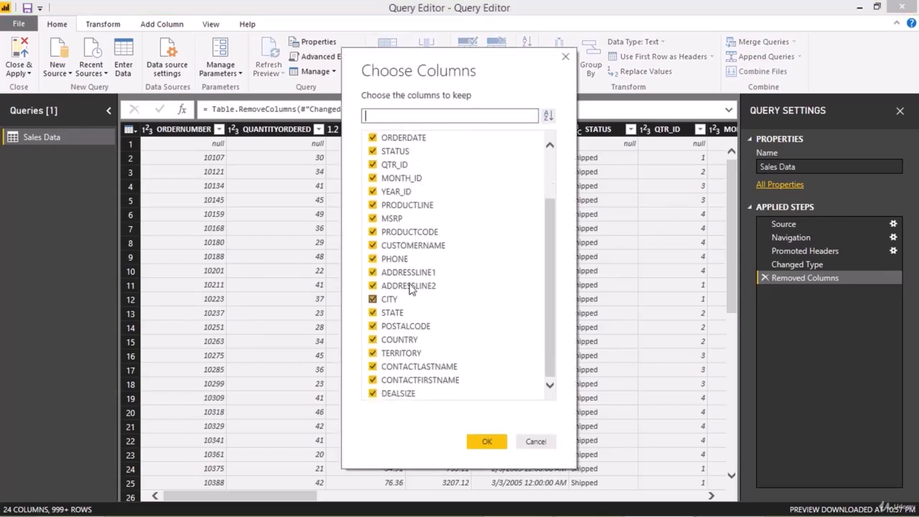
scroll(379, 192, "up", 2)
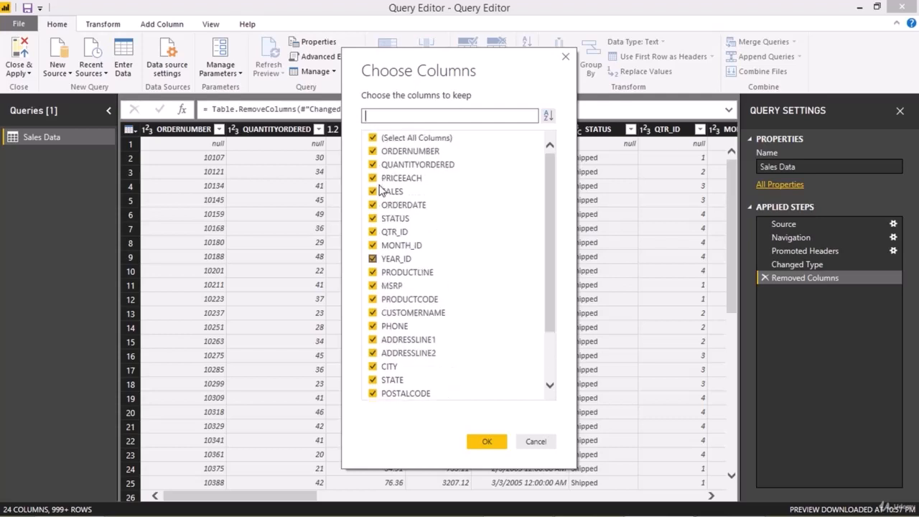
left_click(374, 232)
left_click(373, 246)
left_click(374, 259)
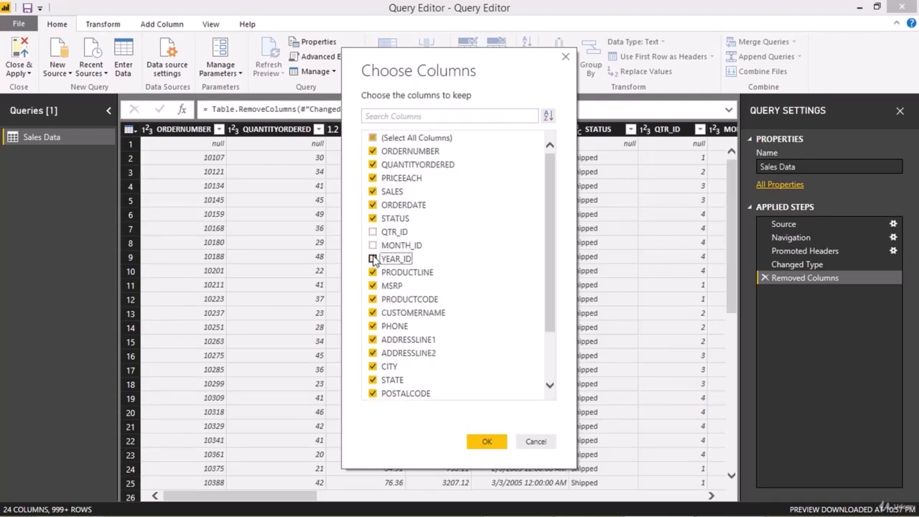
left_click(486, 441)
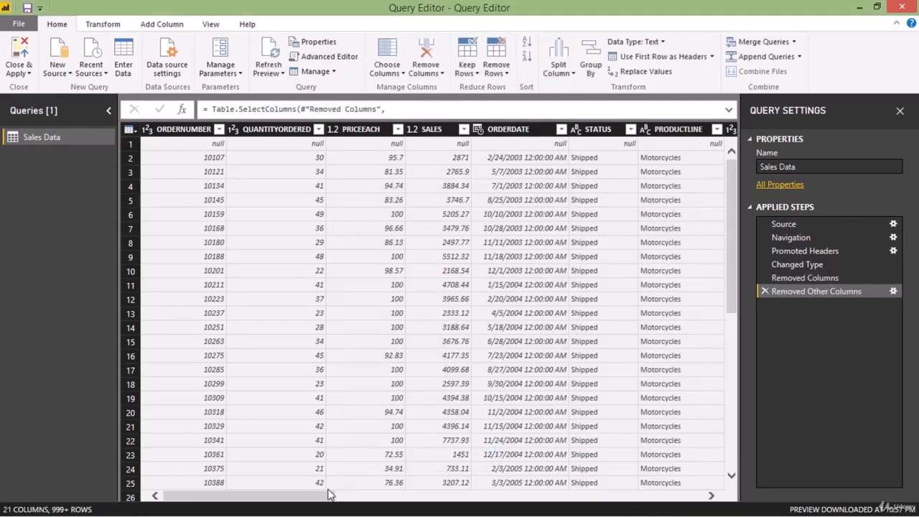
Remove the 1 top row, which holds only null values, from the Sales Data query and compare the preview with the preceding applied step
left_click_drag(326, 495, 257, 480)
left_click(192, 144)
left_click(242, 146)
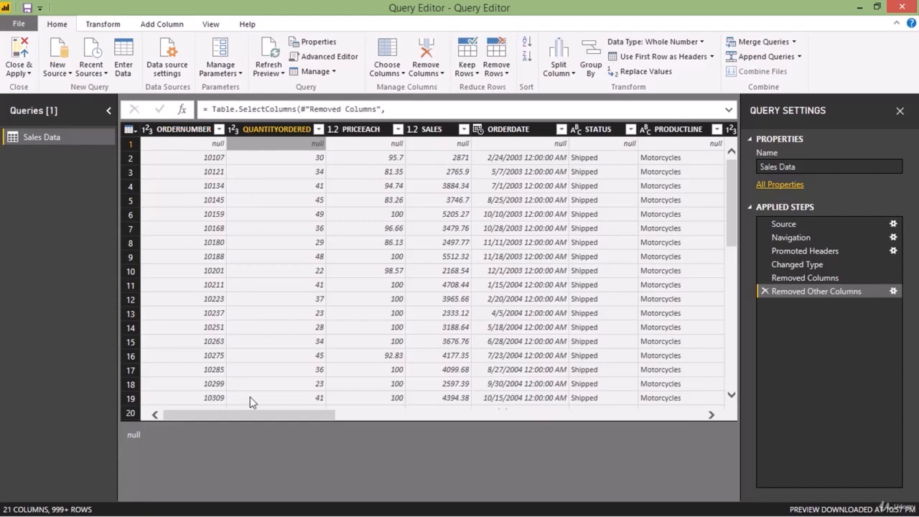
left_click_drag(251, 415, 194, 140)
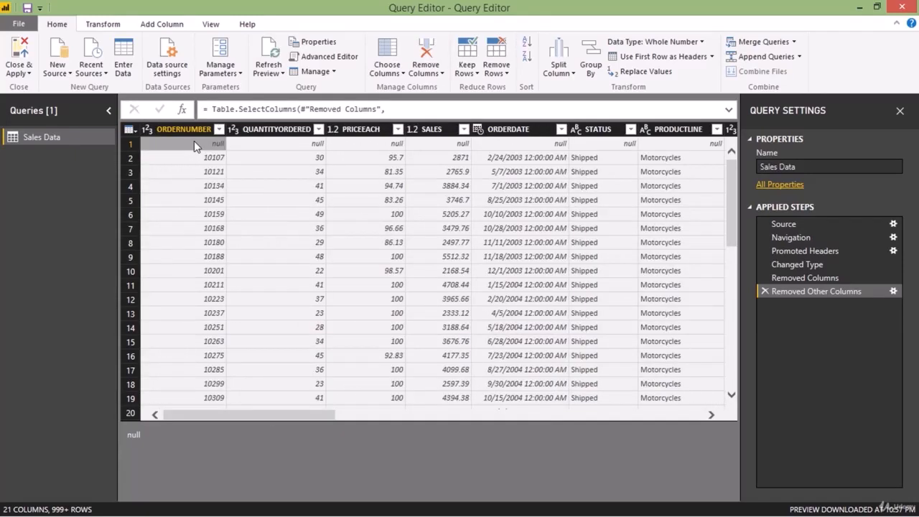
left_click(137, 144)
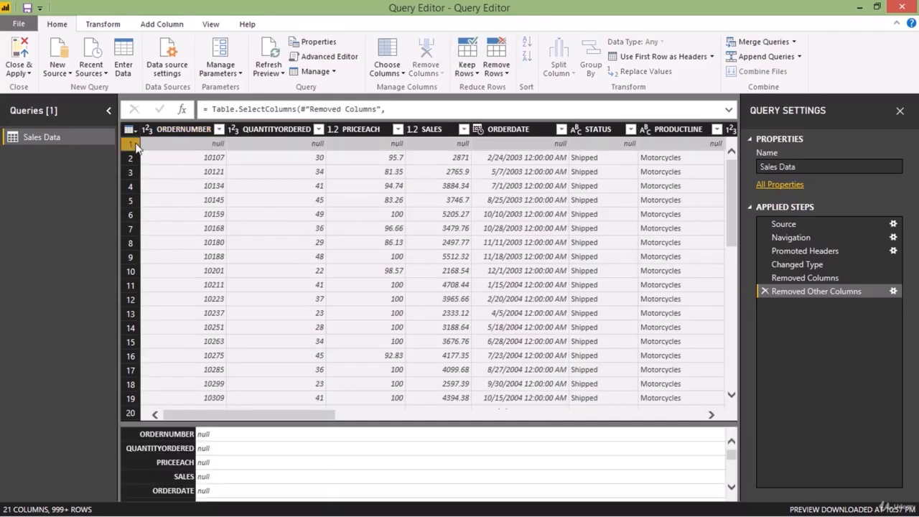
left_click(170, 148)
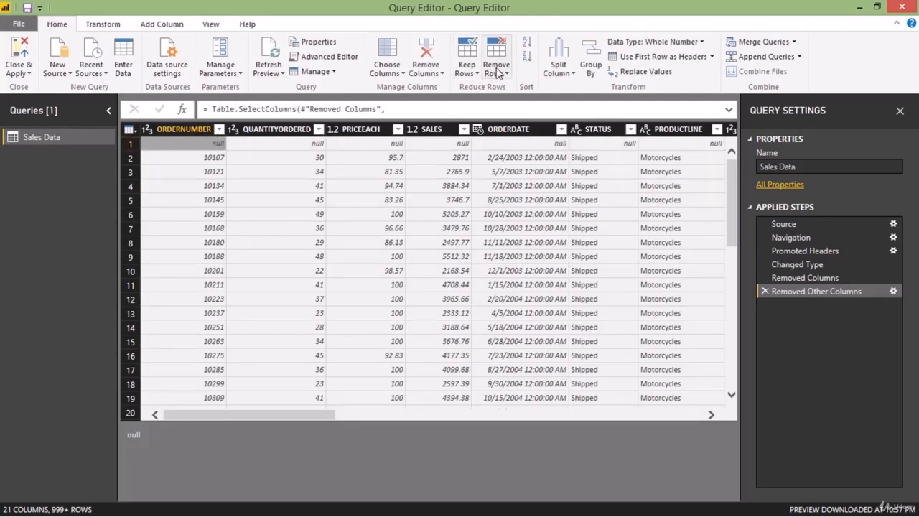
left_click(497, 72)
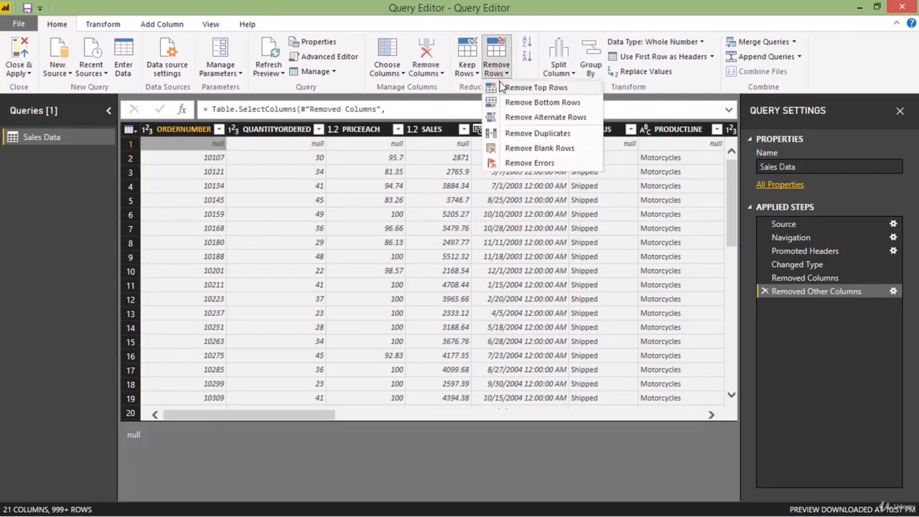
left_click(535, 87)
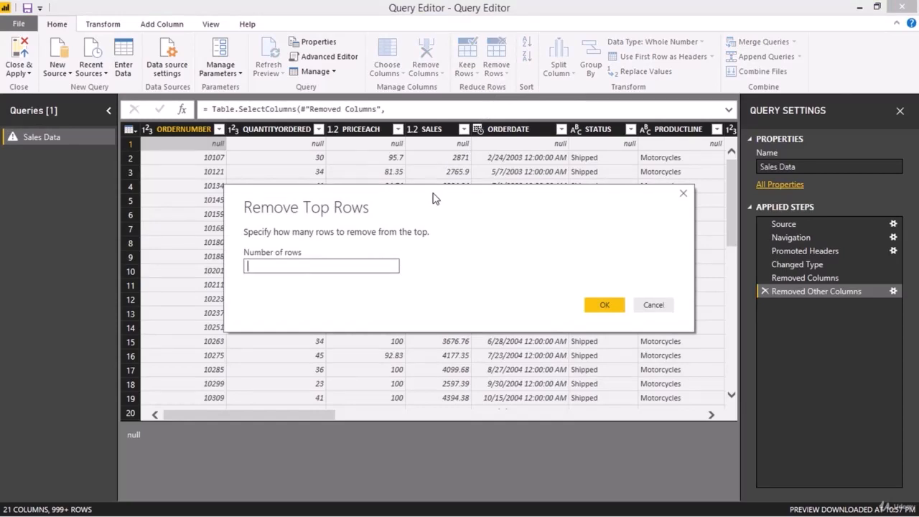
left_click(596, 306)
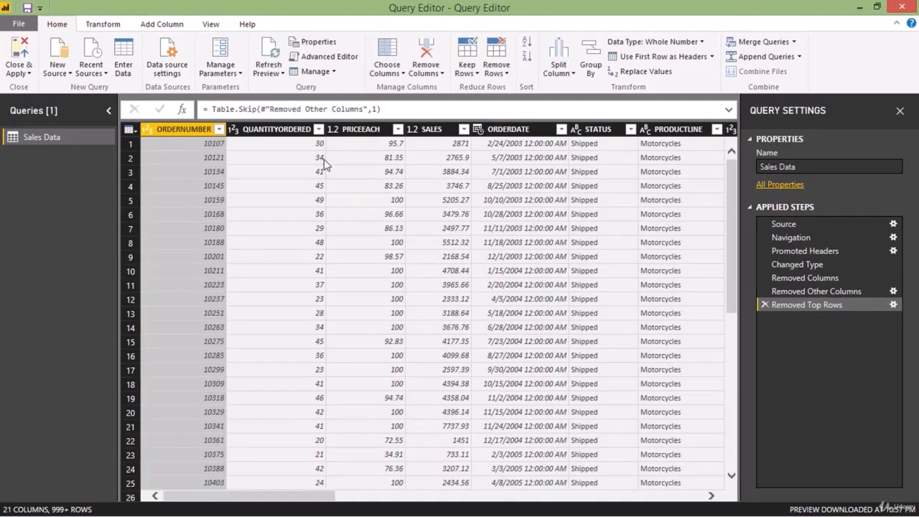
left_click(810, 294)
left_click(811, 304)
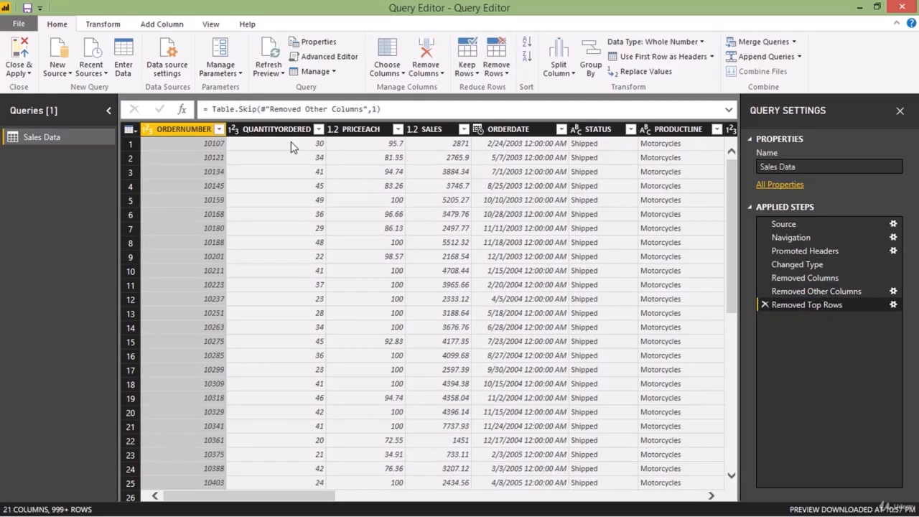
Remove the bottom 50 rows from the Sales Data query
left_click(505, 72)
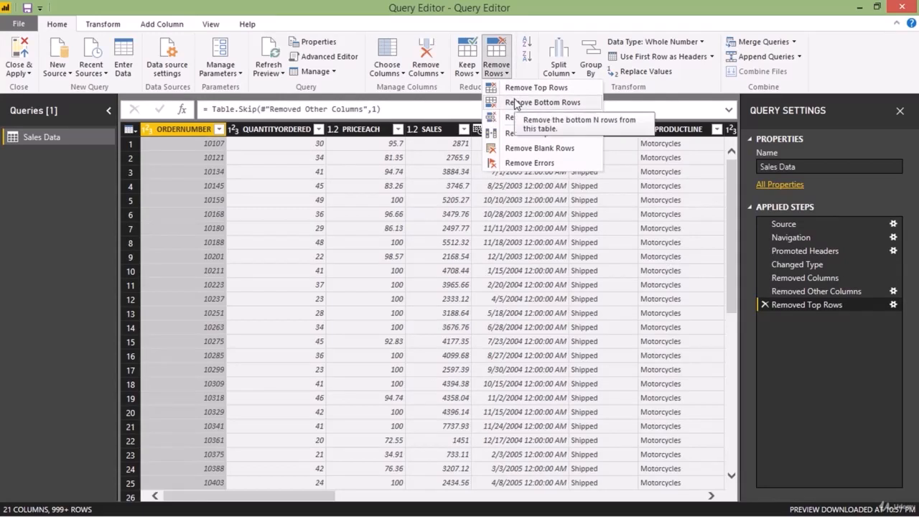
left_click(516, 102)
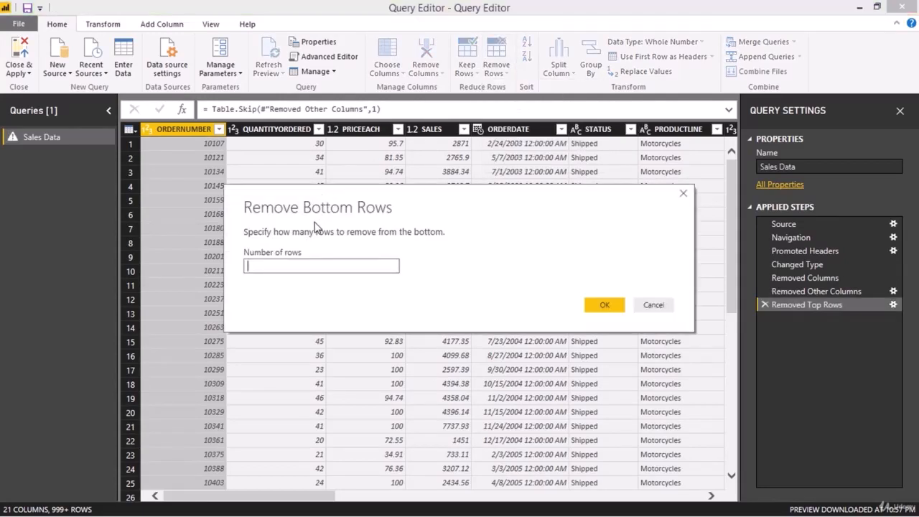
type("50")
left_click(605, 305)
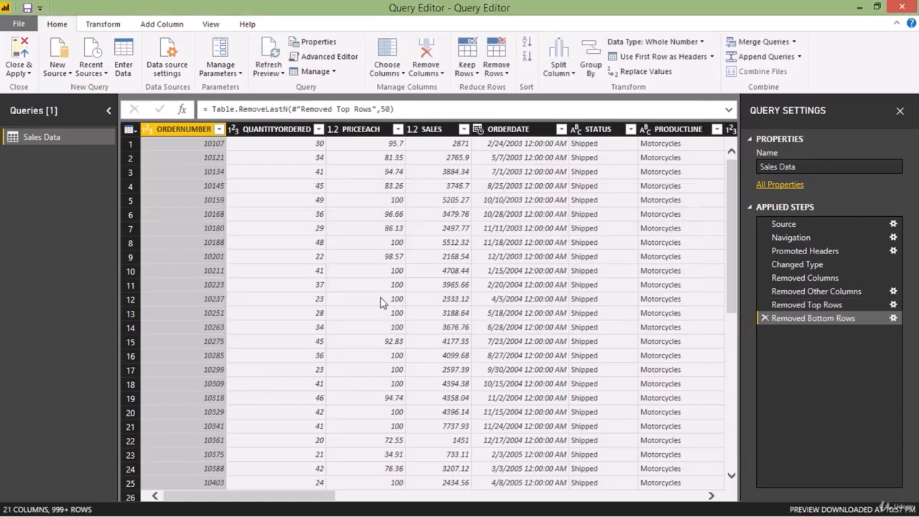
Remove duplicate rows based on the ORDERNUMBER column, and delete the resulting applied step again
left_click(496, 72)
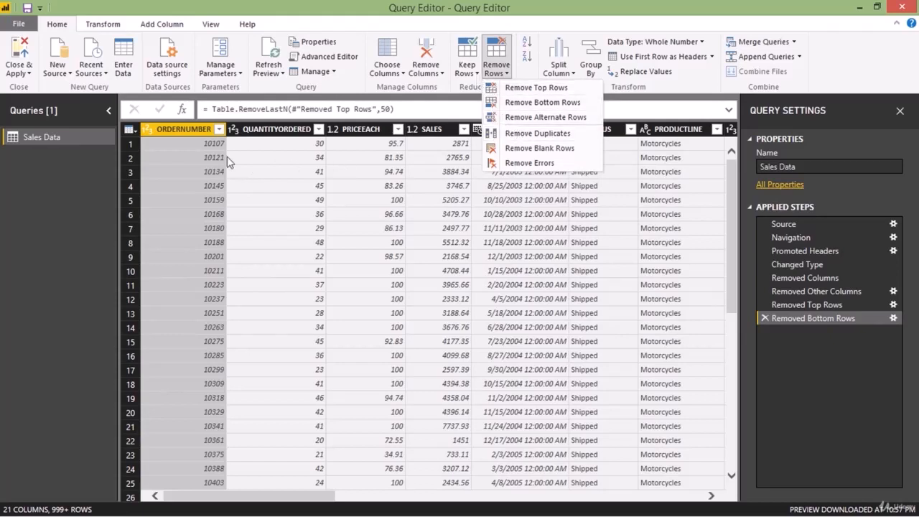
left_click(191, 135)
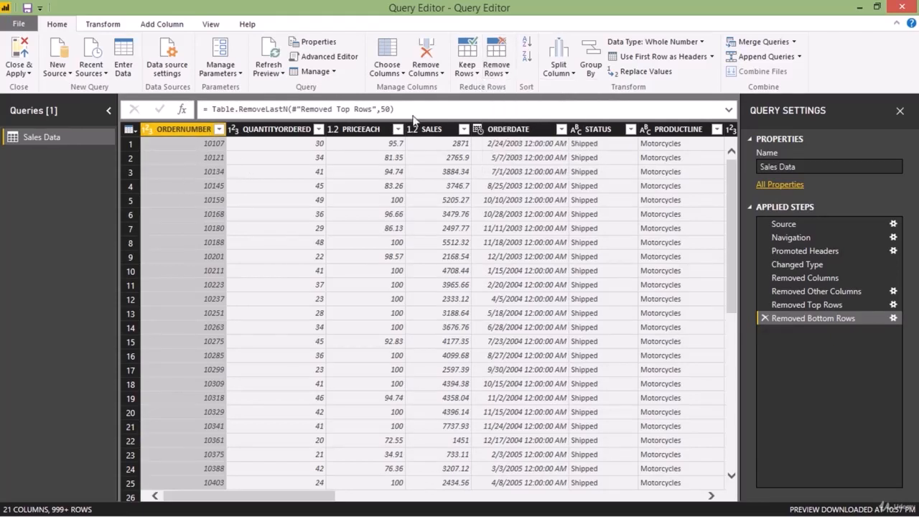
left_click(506, 73)
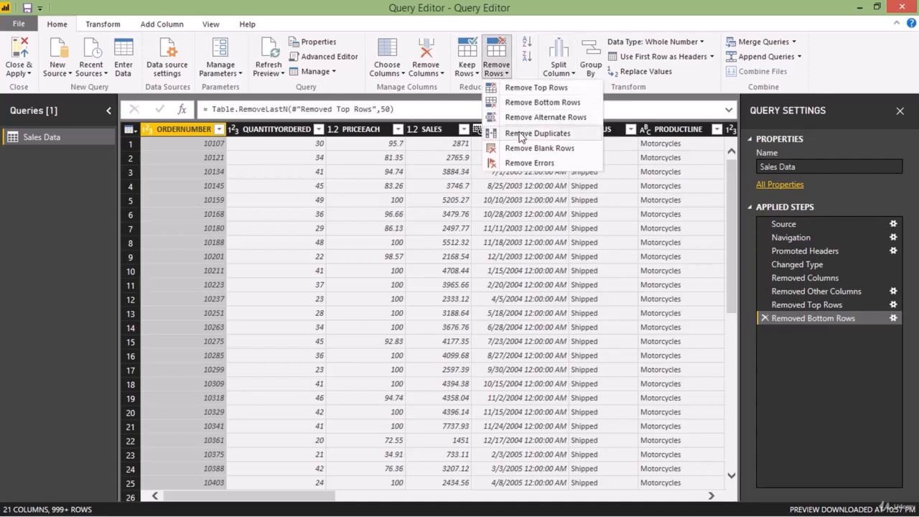
left_click(522, 135)
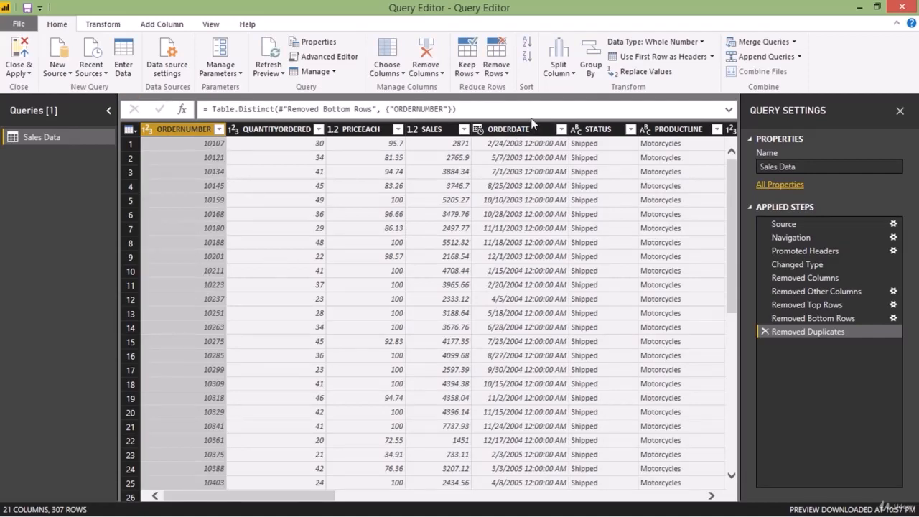
left_click(764, 332)
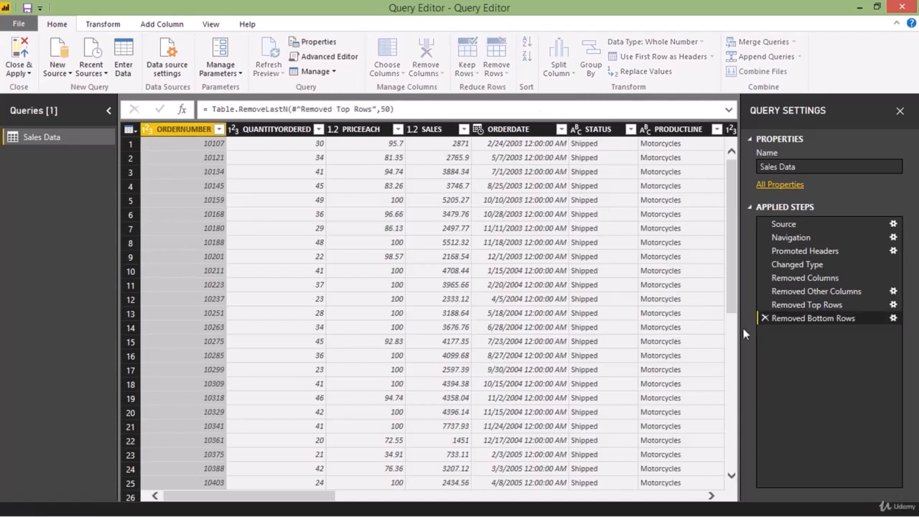
left_click(497, 72)
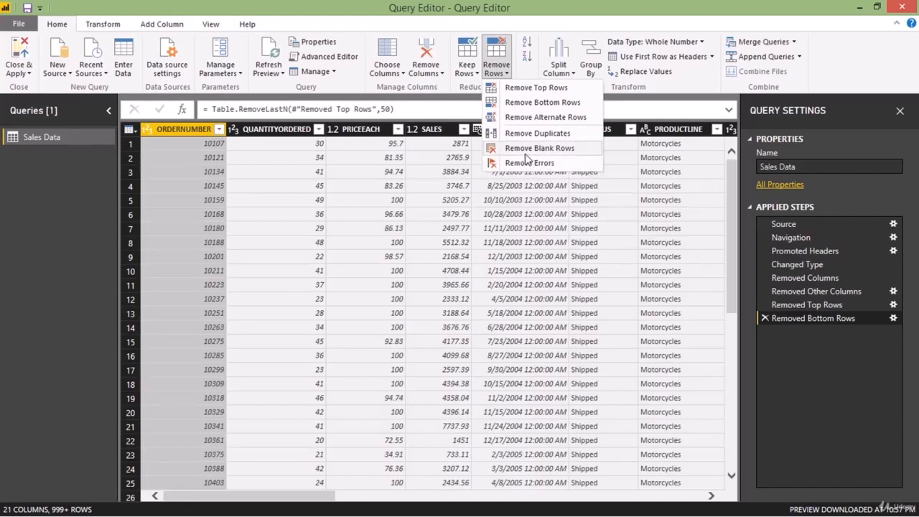
left_click(314, 171)
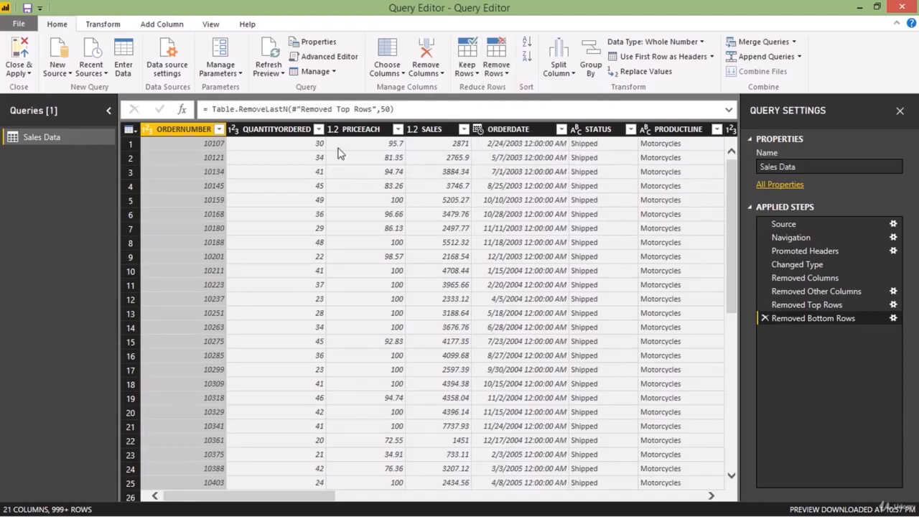
left_click(216, 143)
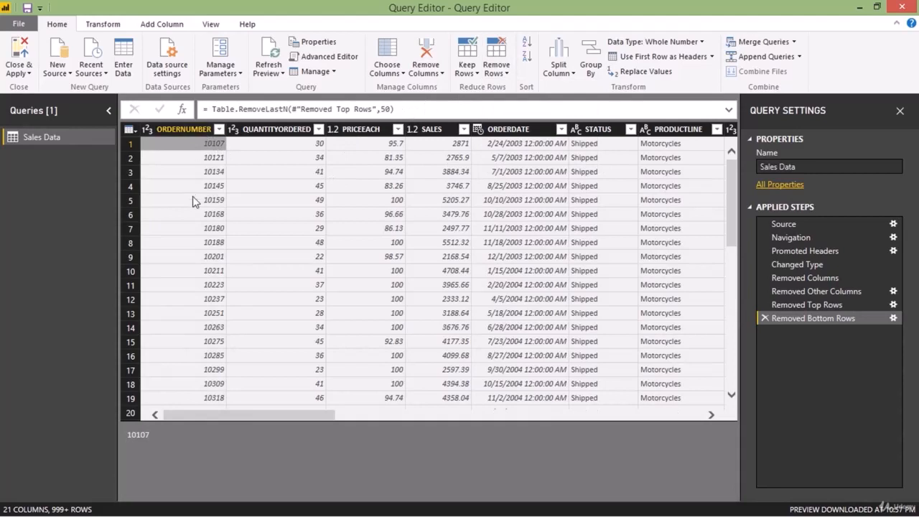
Keep only the rows with duplicate ORDERNUMBER values, inspect the repeated order numbers, and delete that applied step again
left_click(192, 129)
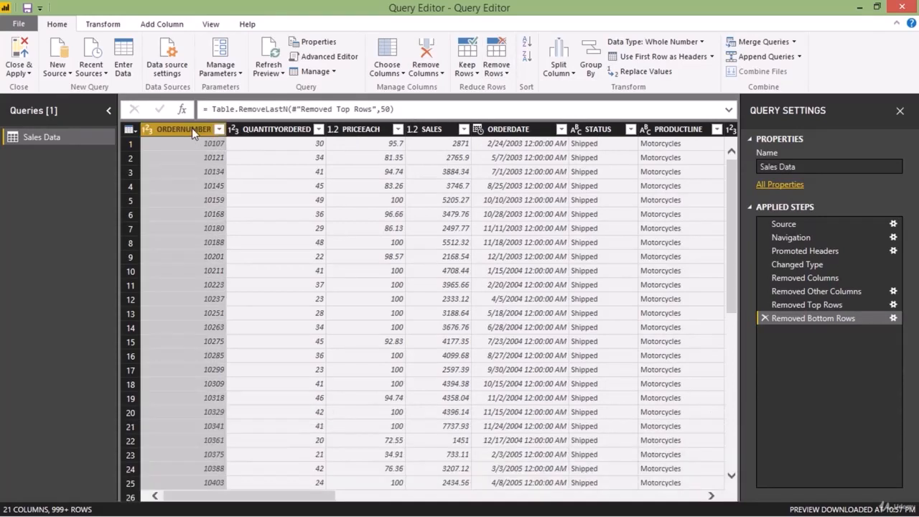
left_click(468, 79)
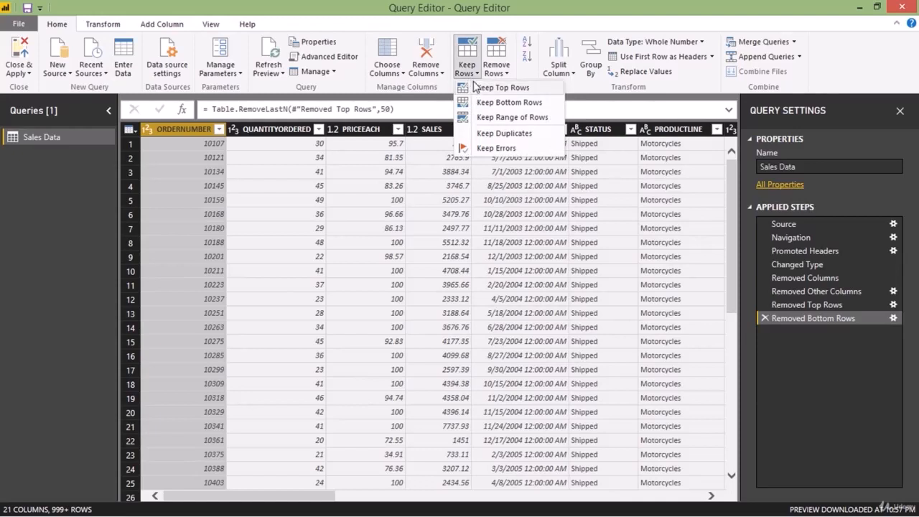
left_click(493, 135)
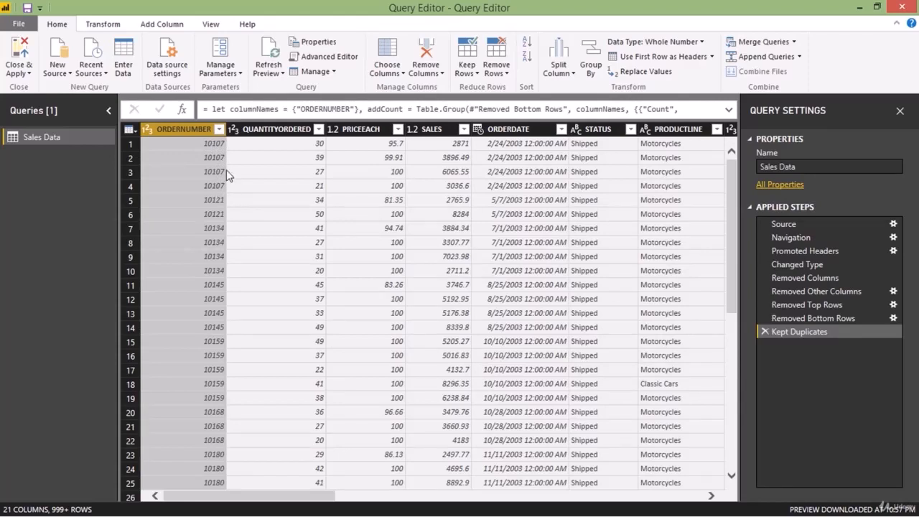
left_click(219, 200)
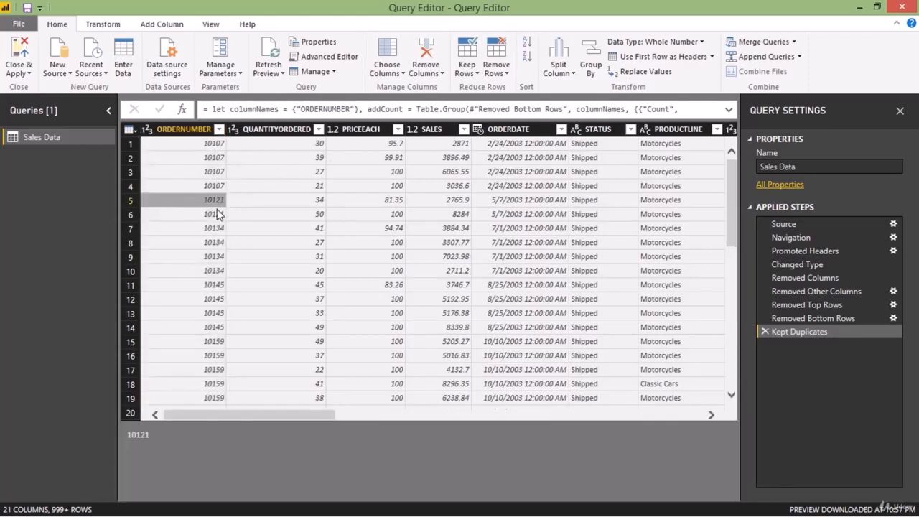
left_click(217, 214)
left_click(216, 227)
left_click(215, 242)
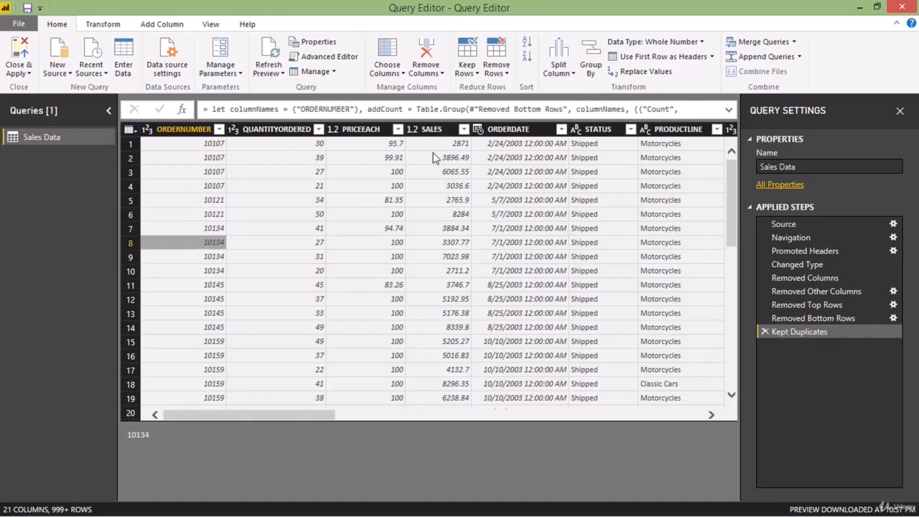
left_click(765, 332)
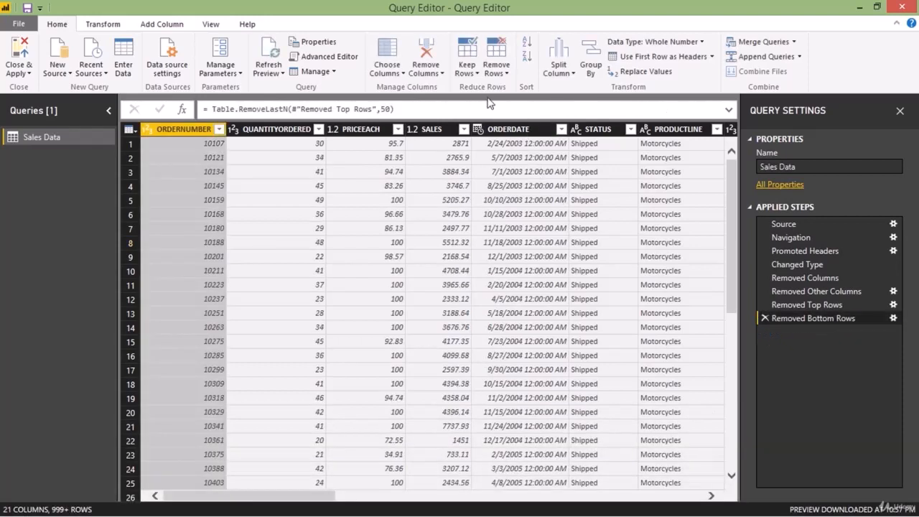
Keep a range of 1000 rows starting from row 2 in the Sales Data query
left_click(467, 78)
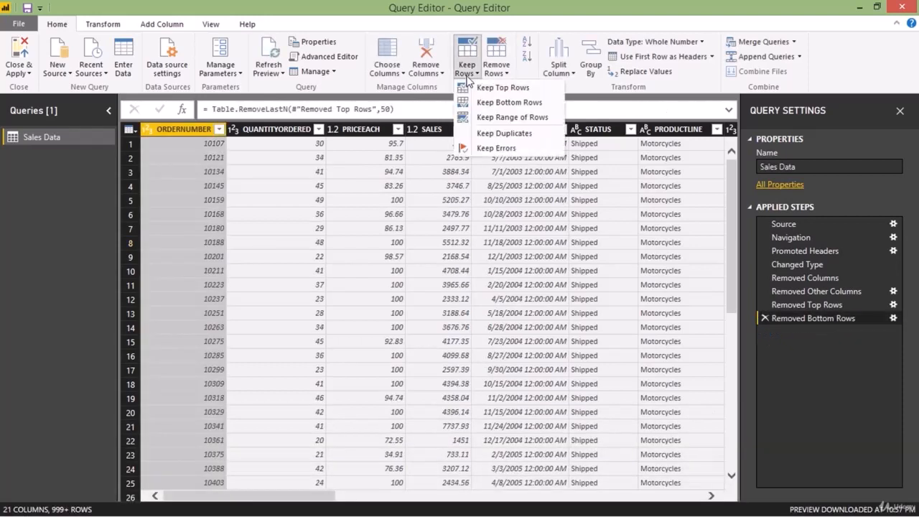
left_click(503, 119)
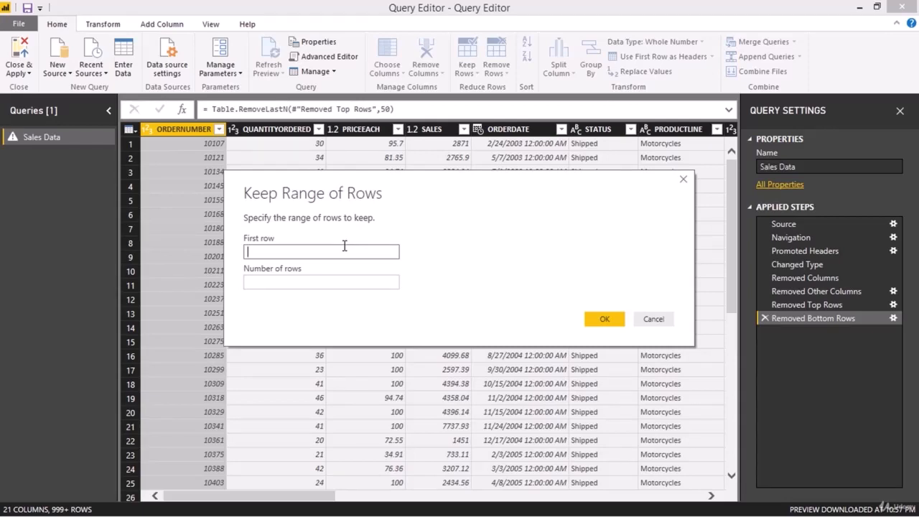
type("12")
key("BackSpace")
key("BackSpace")
type("2")
left_click(325, 282)
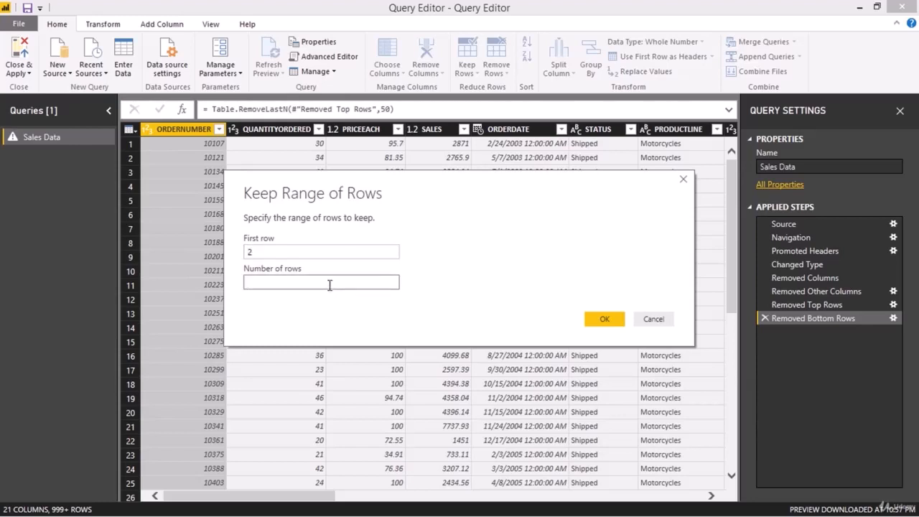
type("1000")
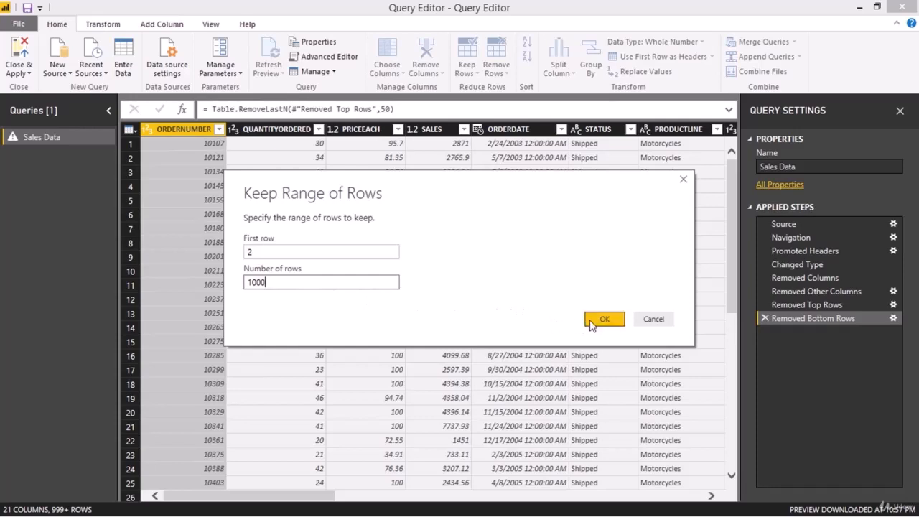
left_click(603, 320)
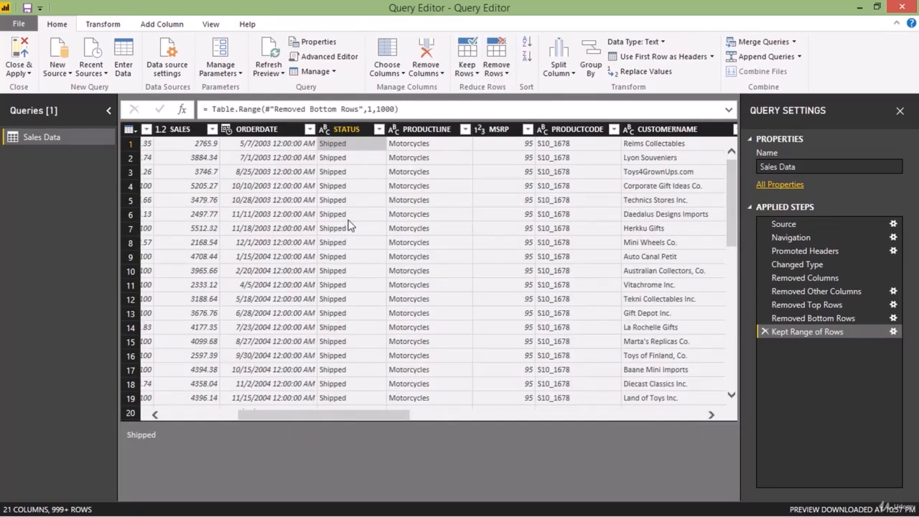
Convert the text in the STATUS column to uppercase
left_click(352, 131)
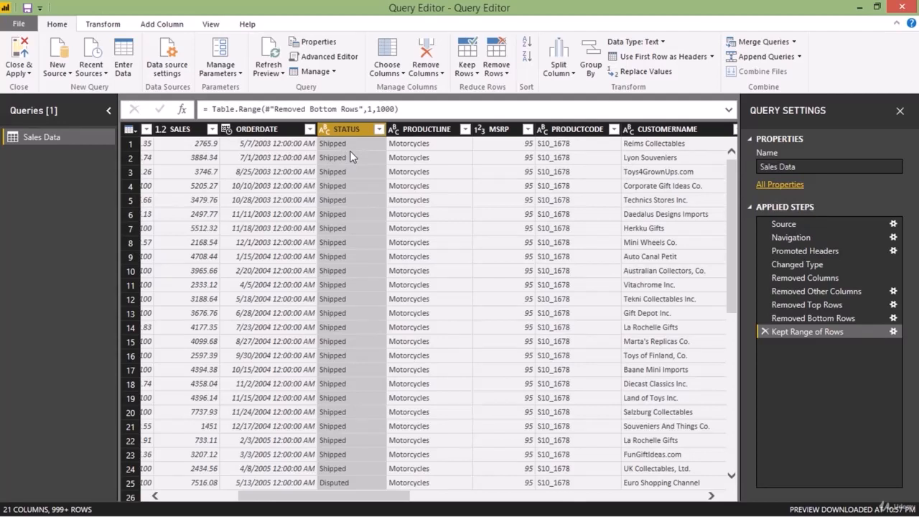
left_click(94, 27)
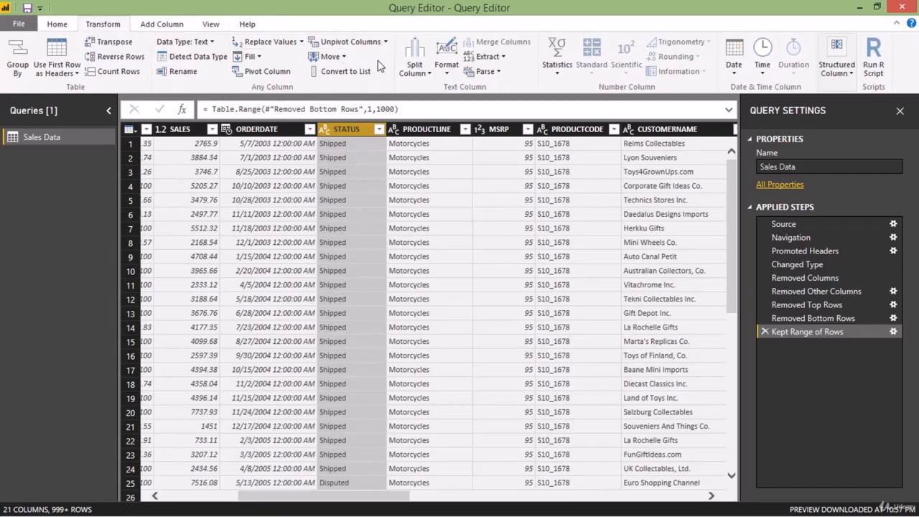
left_click(445, 76)
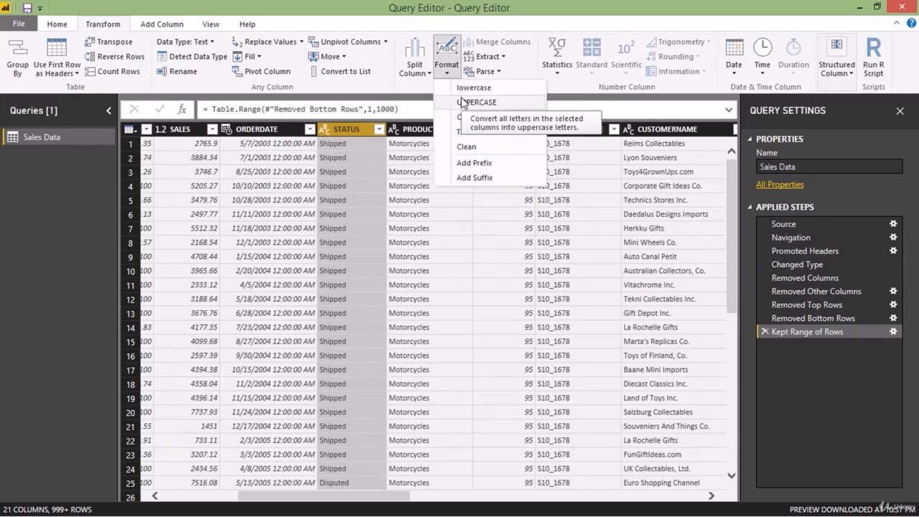
left_click(463, 103)
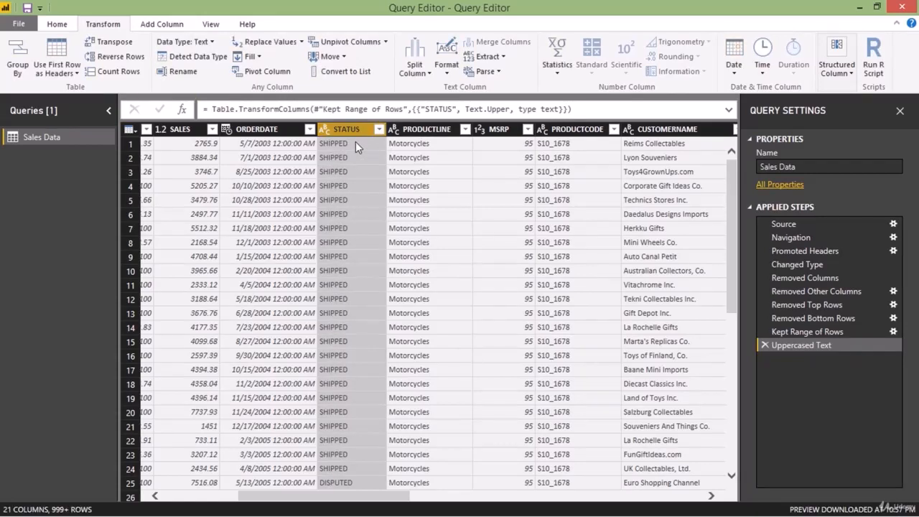
Convert the text in the STATUS column to lowercase, then convert it back to uppercase
left_click(447, 71)
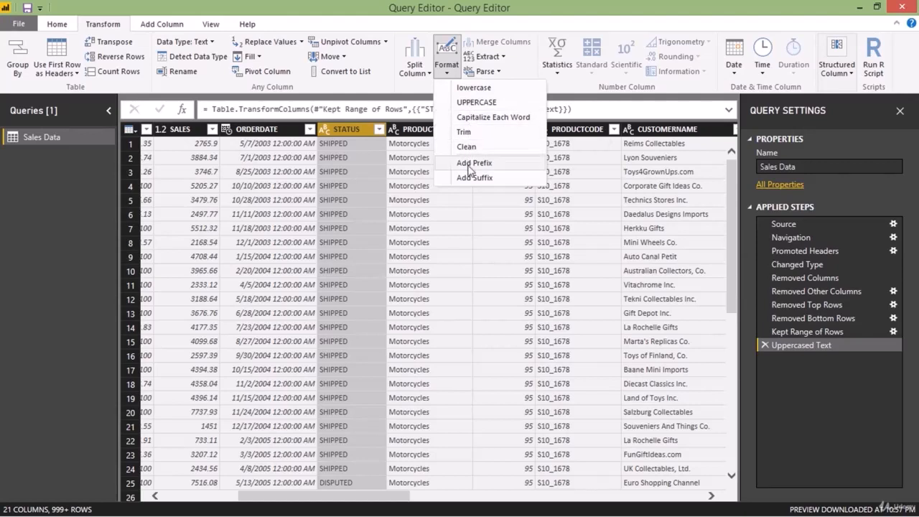
left_click(472, 88)
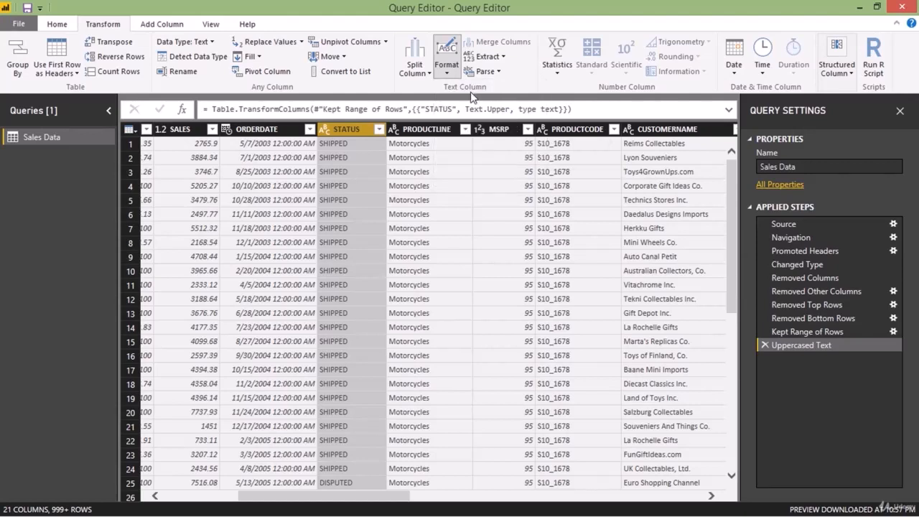
left_click(446, 66)
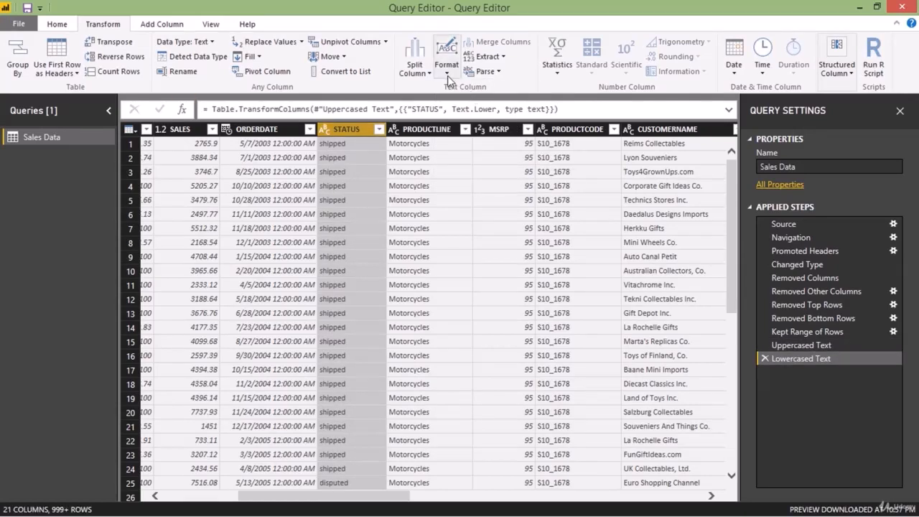
left_click(465, 99)
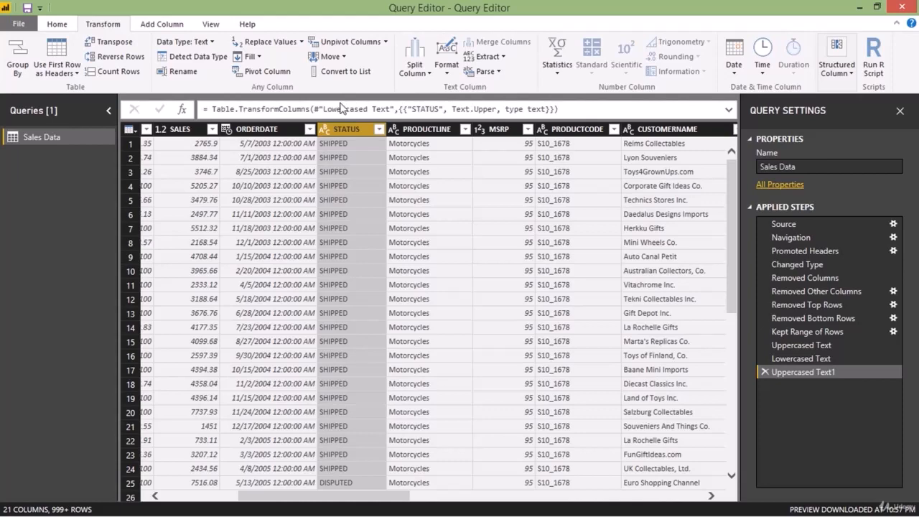
left_click(69, 29)
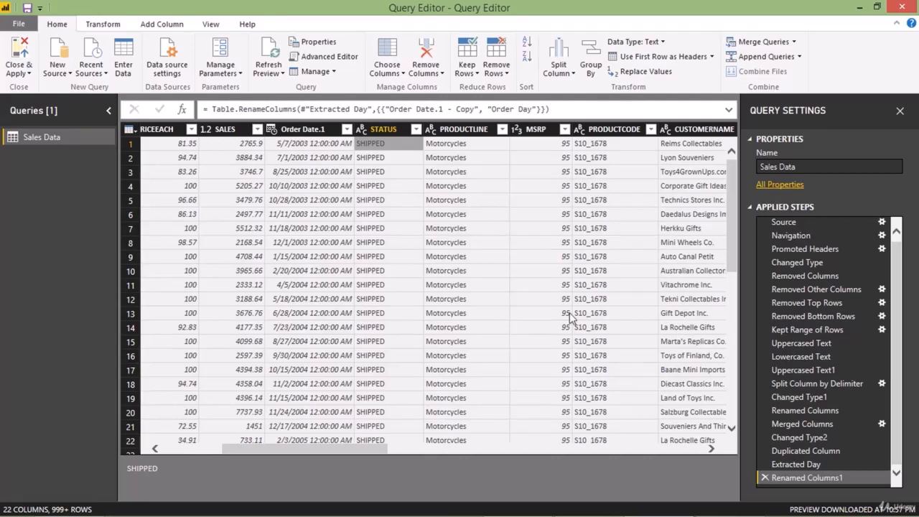
left_click(455, 198)
left_click(408, 187)
left_click(392, 204)
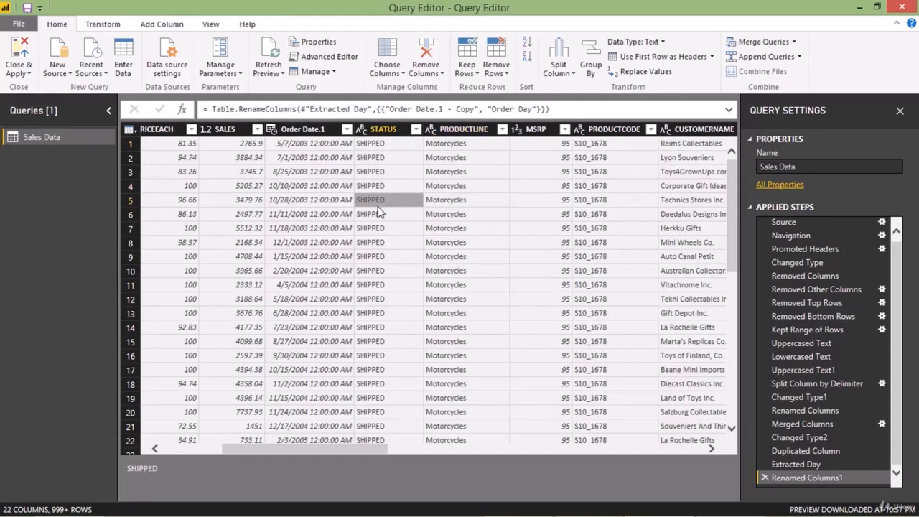
left_click(320, 211)
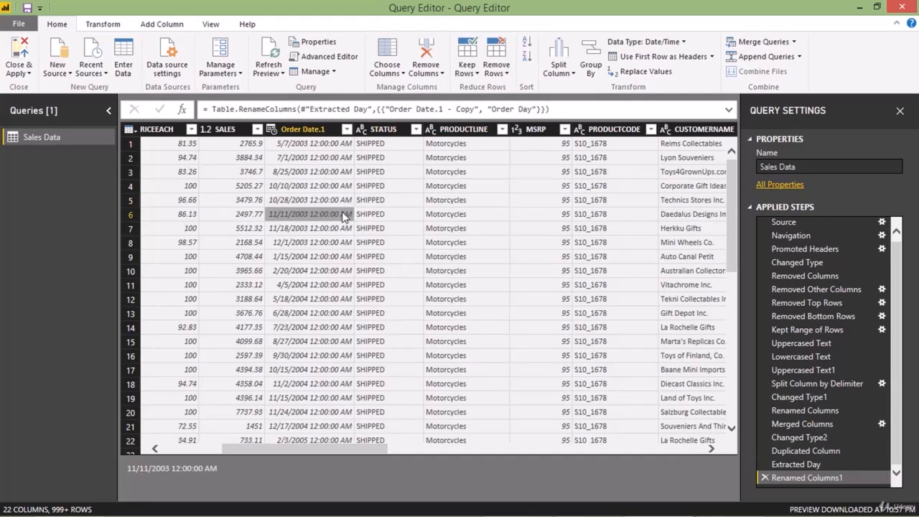
right_click(342, 212)
left_click(342, 205)
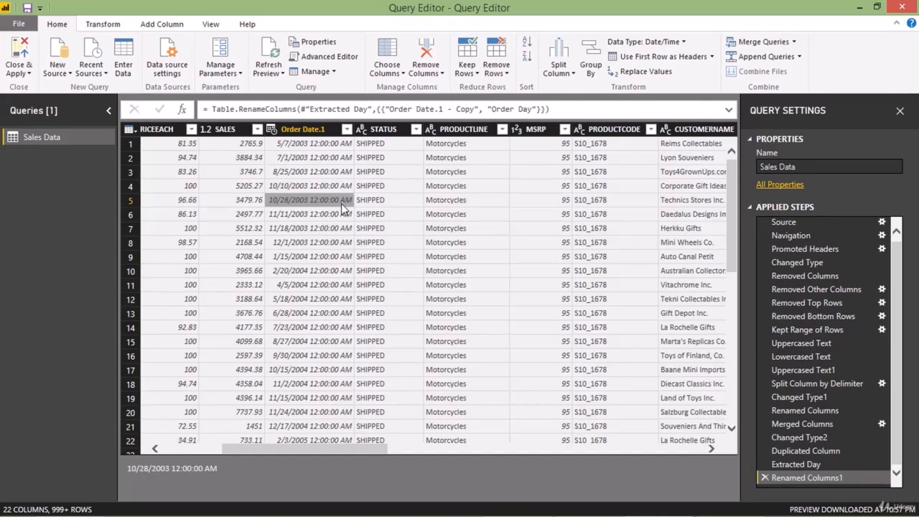
Replace the value Motorcycles with Motorbikes in the PRODUCTLINE column and look through the column's rows
left_click(467, 134)
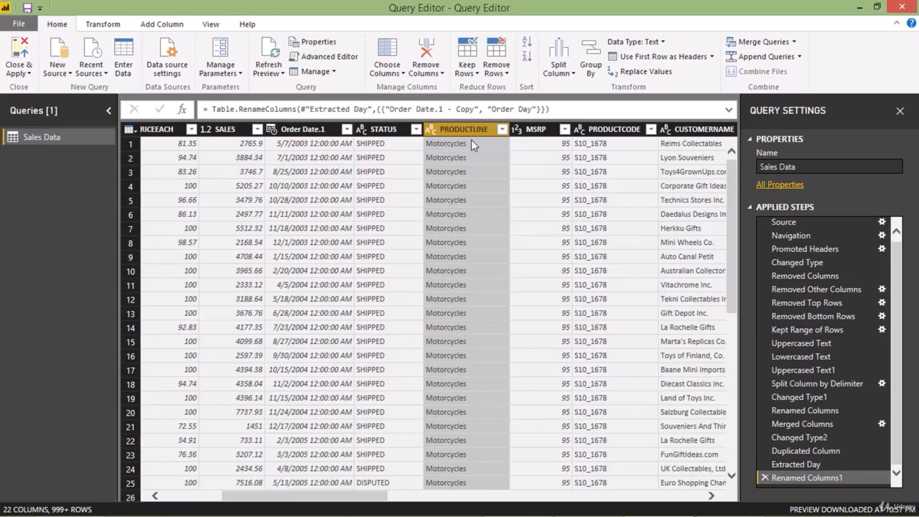
left_click(643, 74)
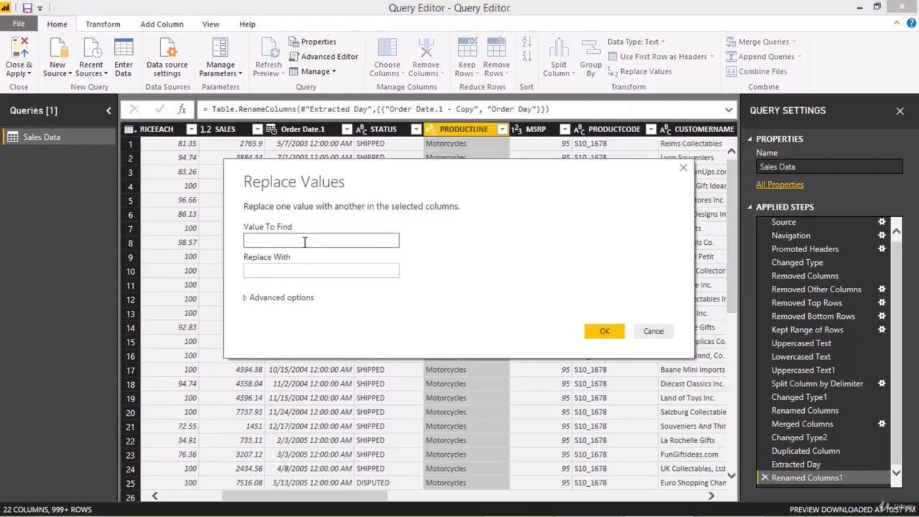
type("Motorcycles")
key("Tab")
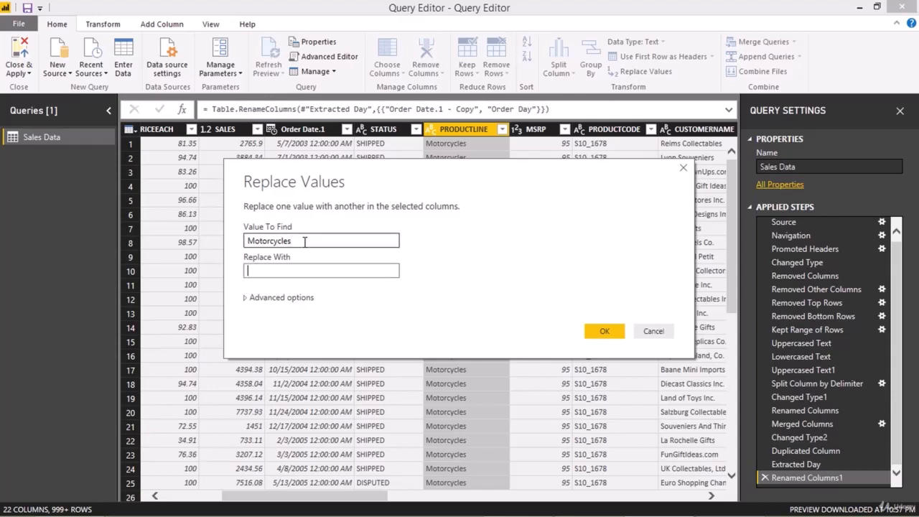
type("Motorbikes")
left_click(596, 333)
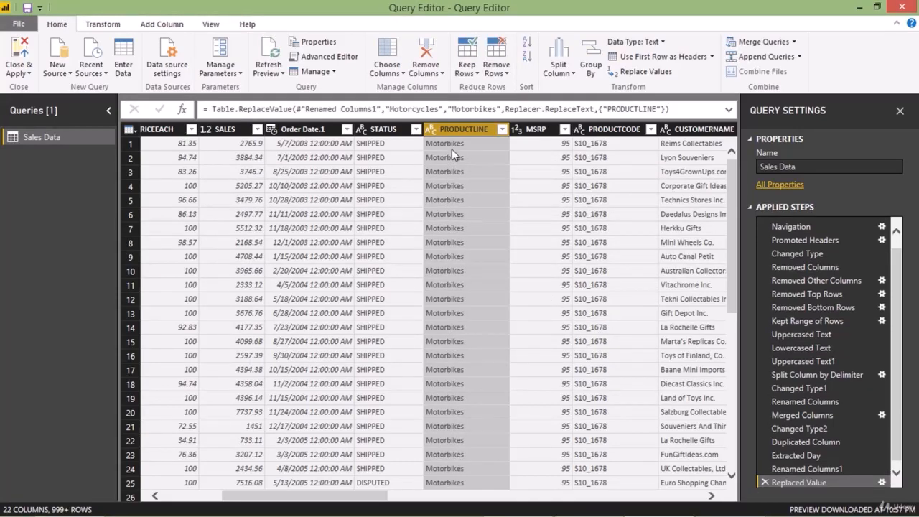
scroll(467, 264, "down", 10)
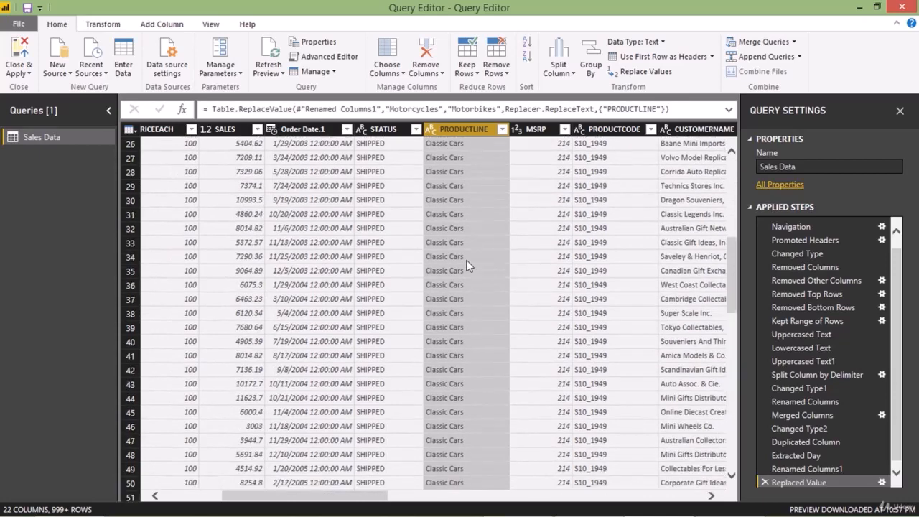
scroll(467, 263, "up", 10)
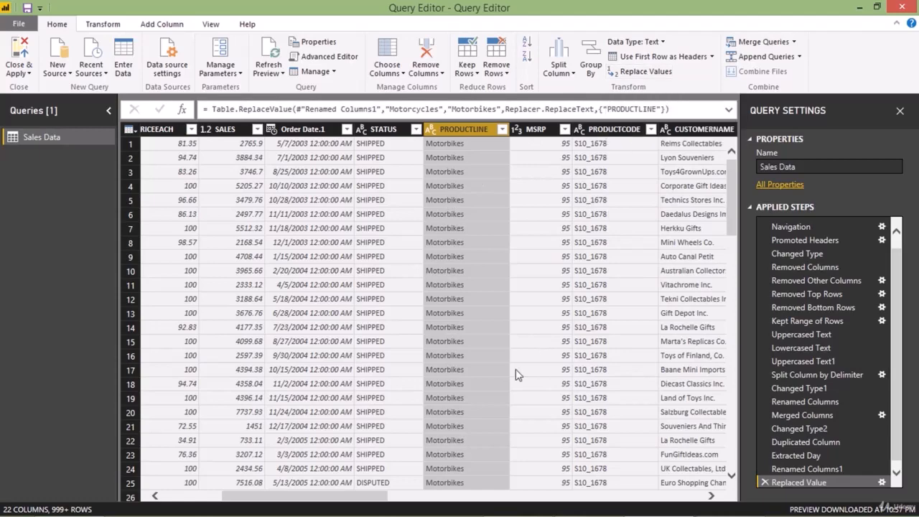
Add 20 to every value in the PRICEEACH column with the standard Add operation
left_click_drag(366, 495, 288, 503)
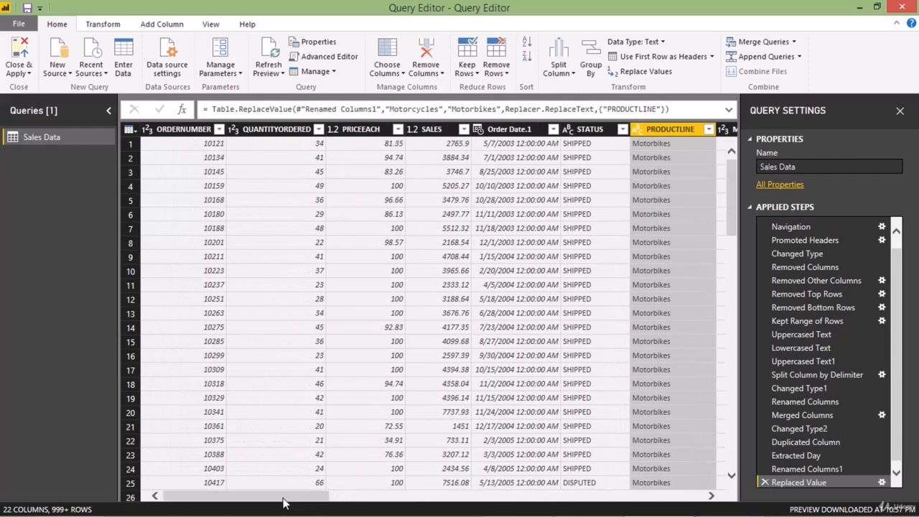
left_click(361, 130)
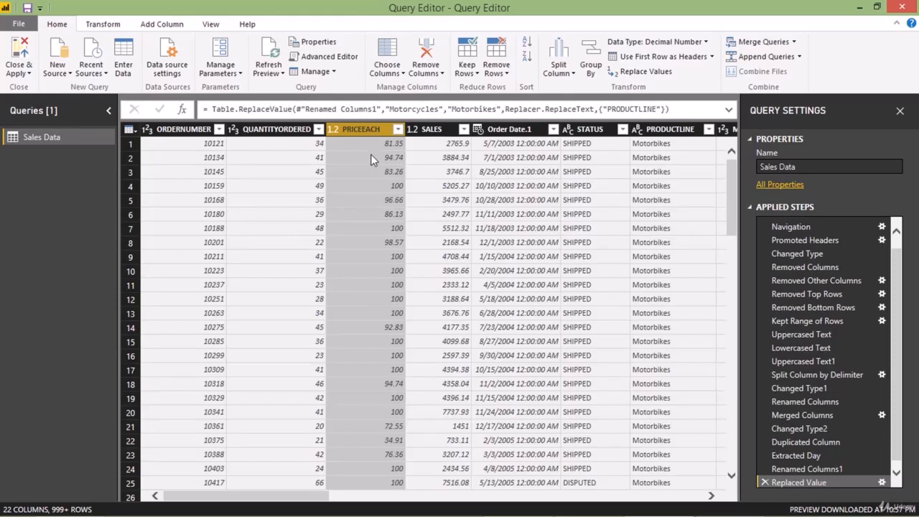
left_click(375, 143)
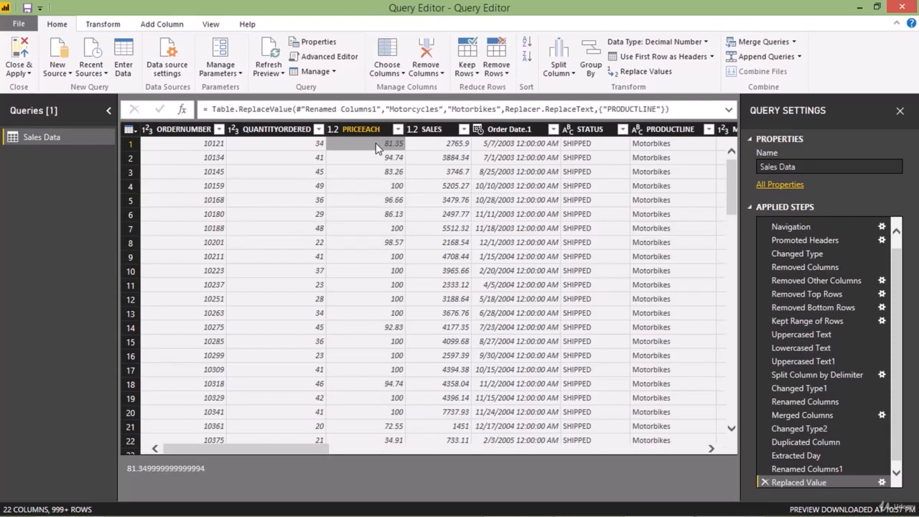
left_click(381, 157)
left_click(379, 147)
left_click(382, 133)
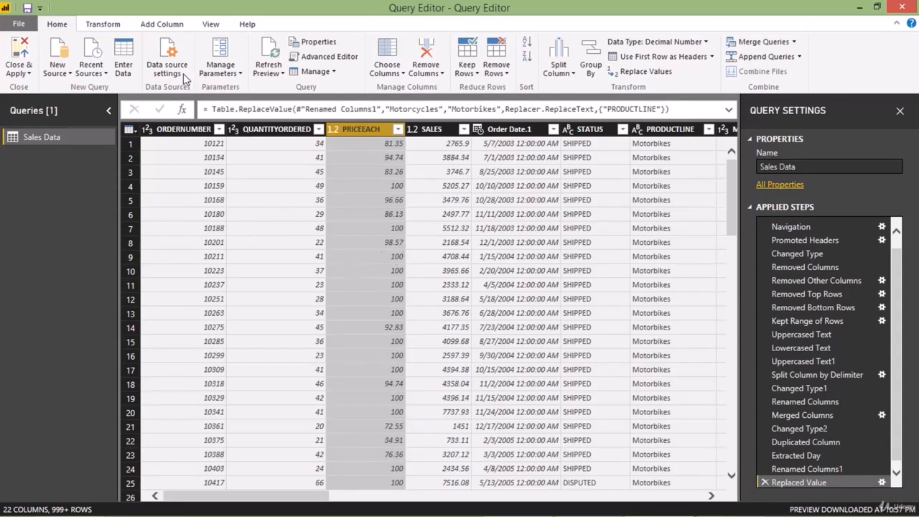
left_click(103, 26)
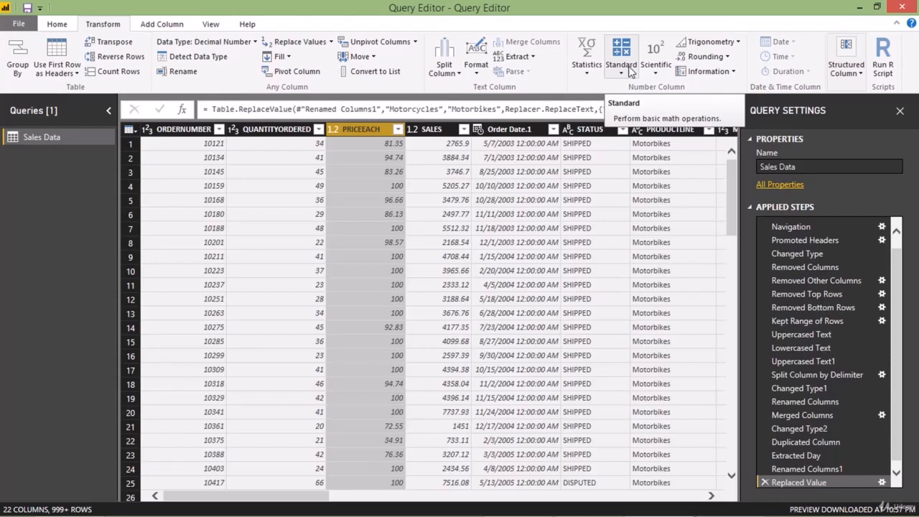
left_click(630, 69)
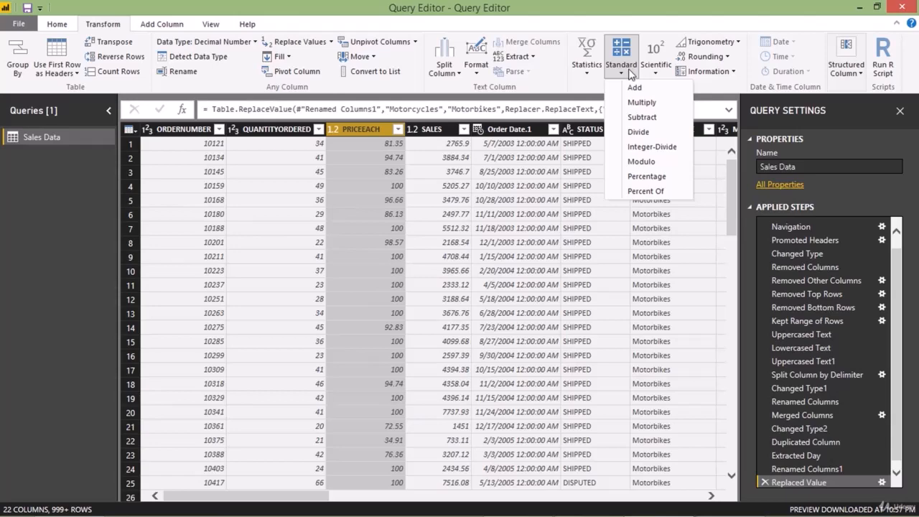
left_click(633, 89)
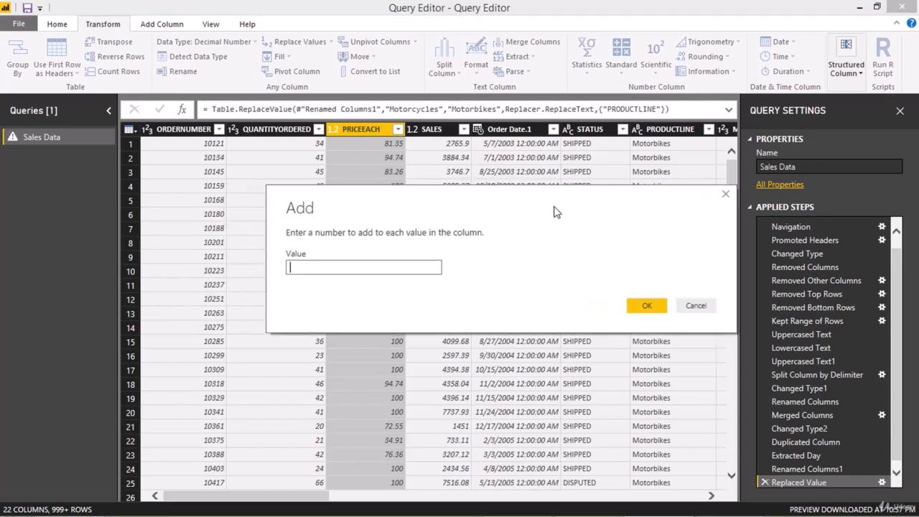
left_click(398, 278)
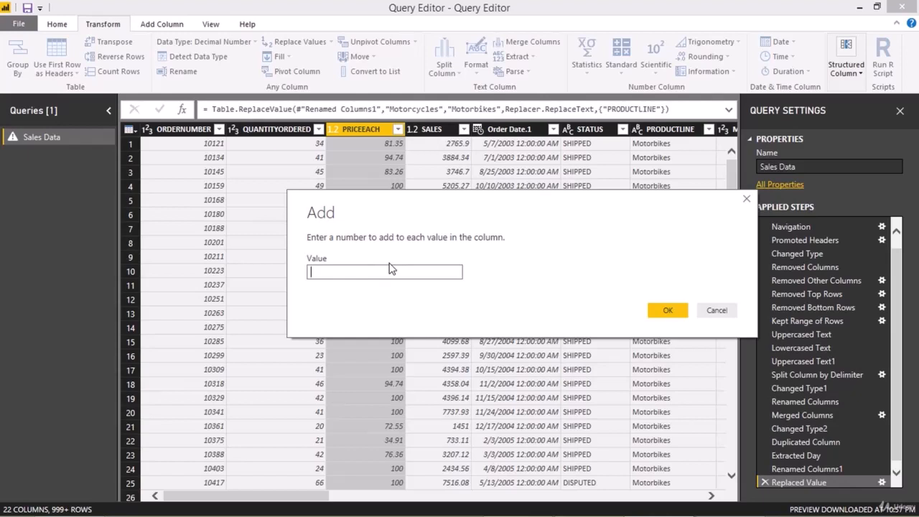
type("20")
left_click(668, 311)
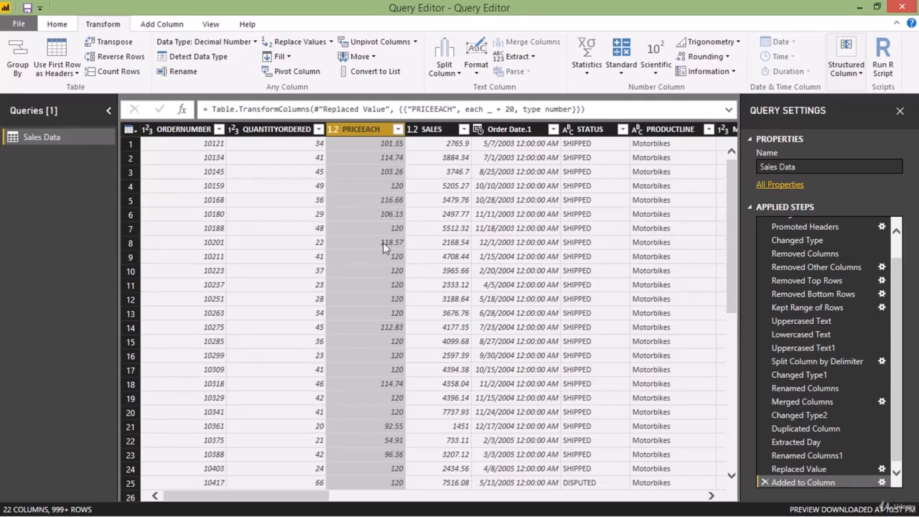
left_click(311, 203)
left_click(342, 189)
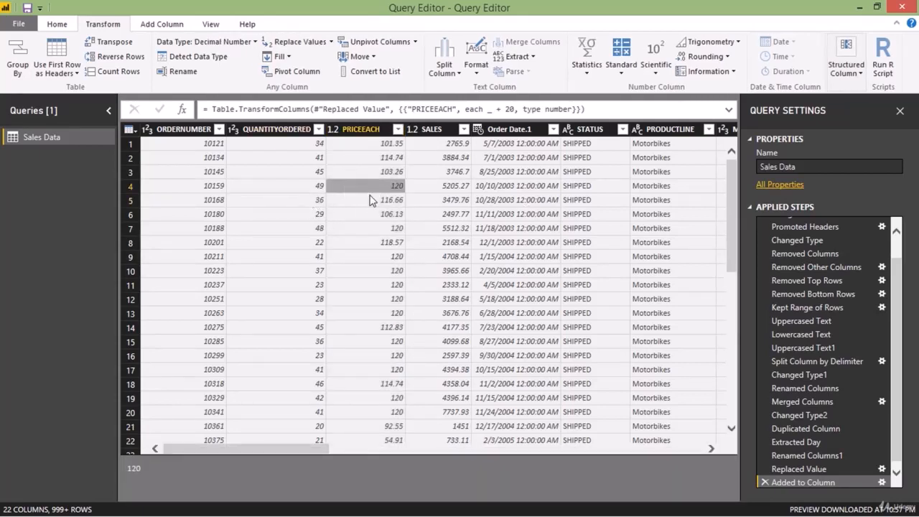
left_click(373, 204)
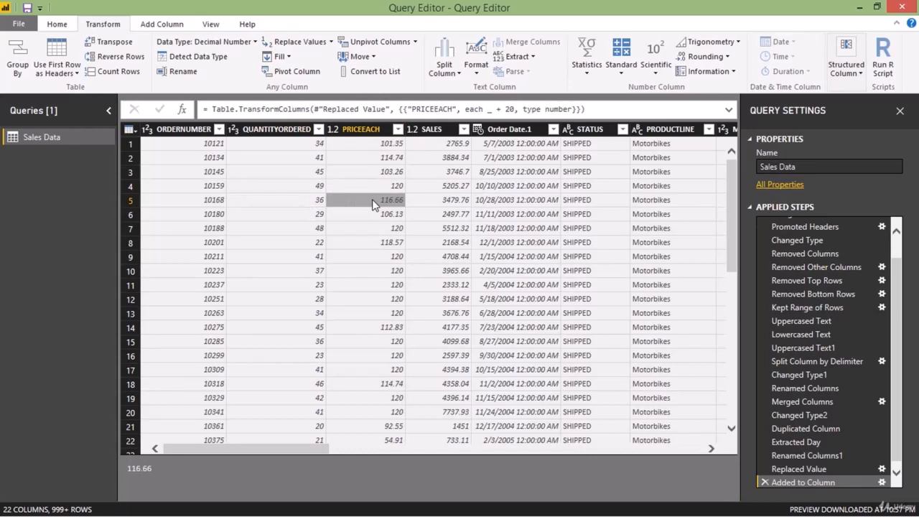
left_click(58, 24)
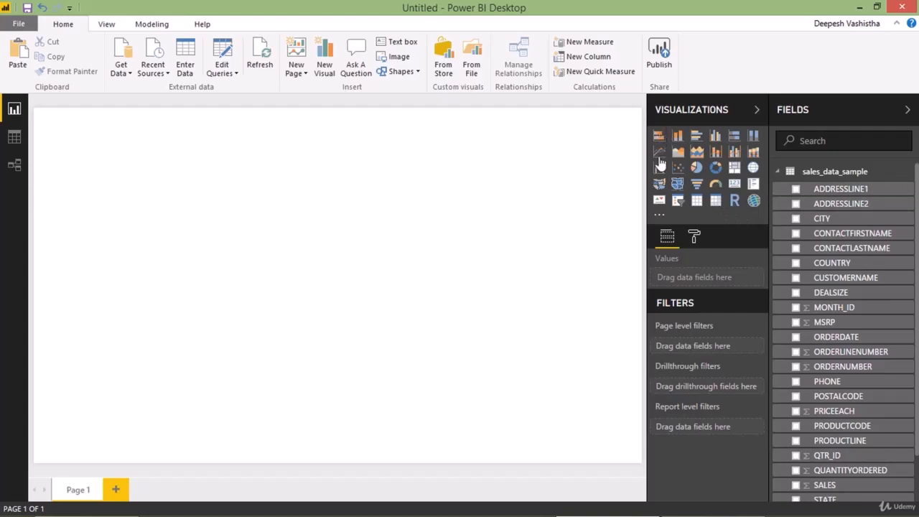
Add an enlarged clustered column chart to the empty report page with COUNTRY as axis and SALES as value
left_click(715, 137)
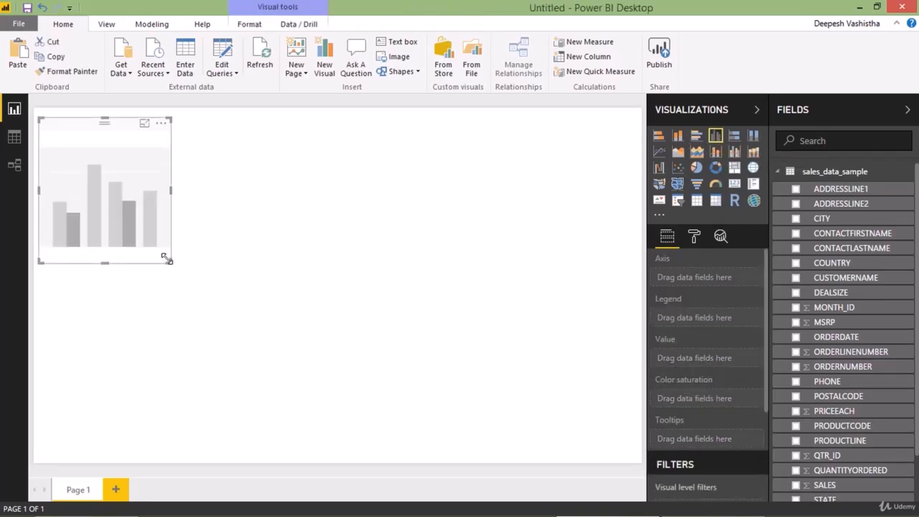
left_click_drag(170, 260, 261, 300)
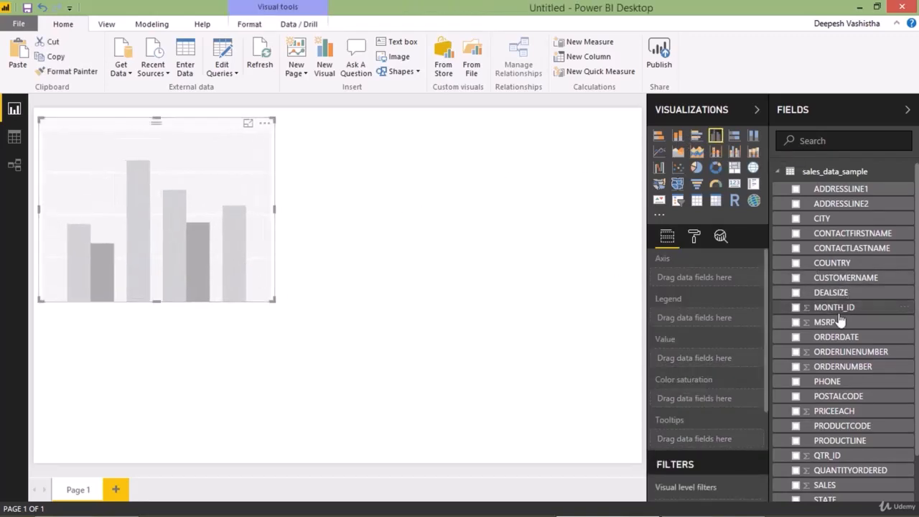
left_click(798, 265)
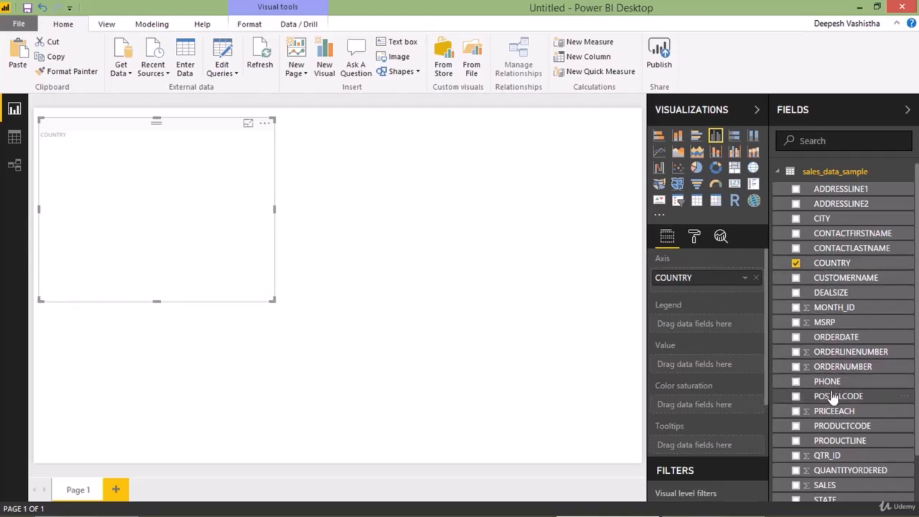
scroll(841, 411, "down", 1)
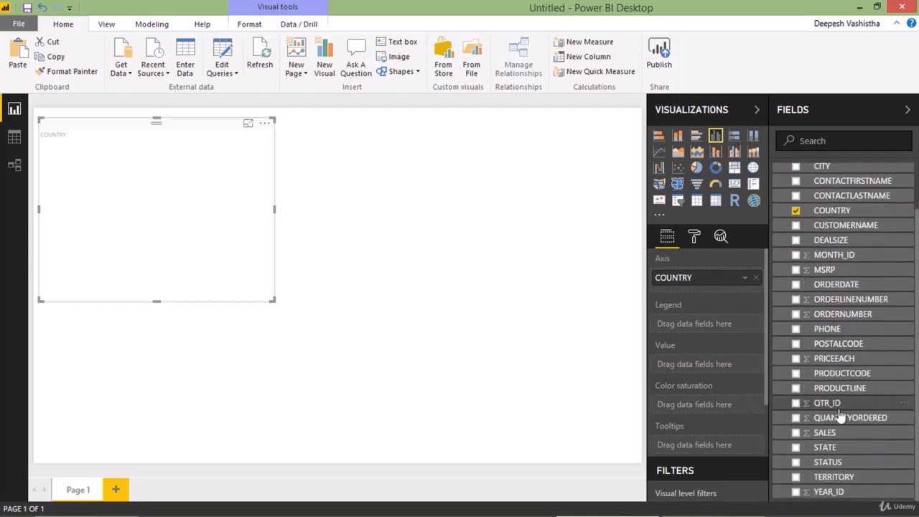
left_click_drag(851, 436, 713, 367)
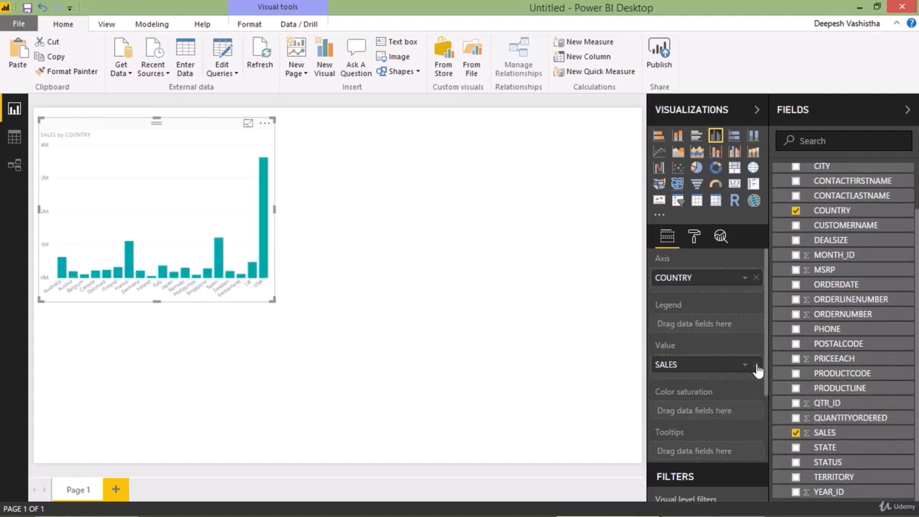
left_click(756, 365)
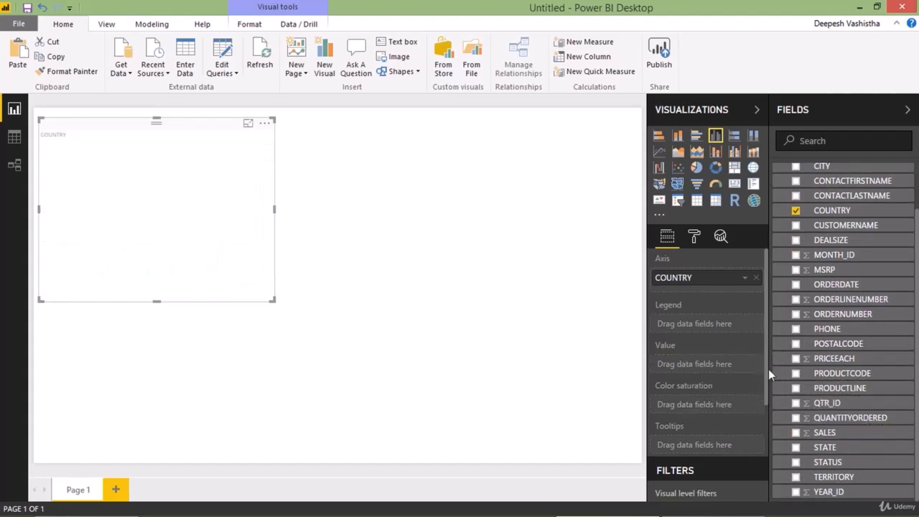
left_click(796, 433)
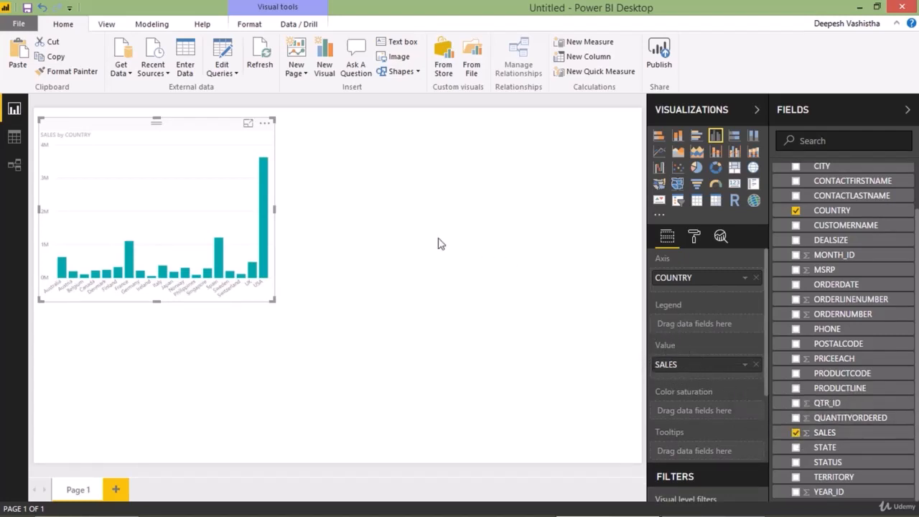
Move the SALES by COUNTRY chart slightly inward on the page and change it to a clustered bar chart
left_click_drag(238, 199, 242, 229)
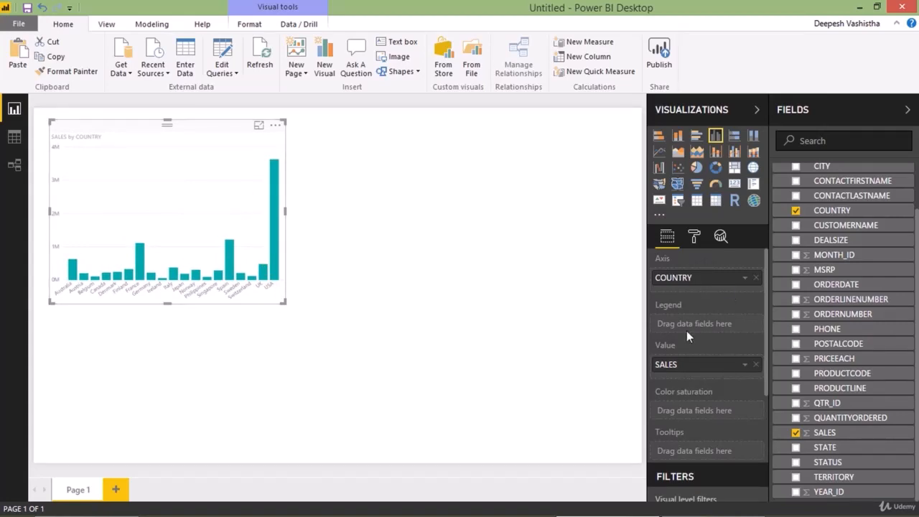
left_click(696, 138)
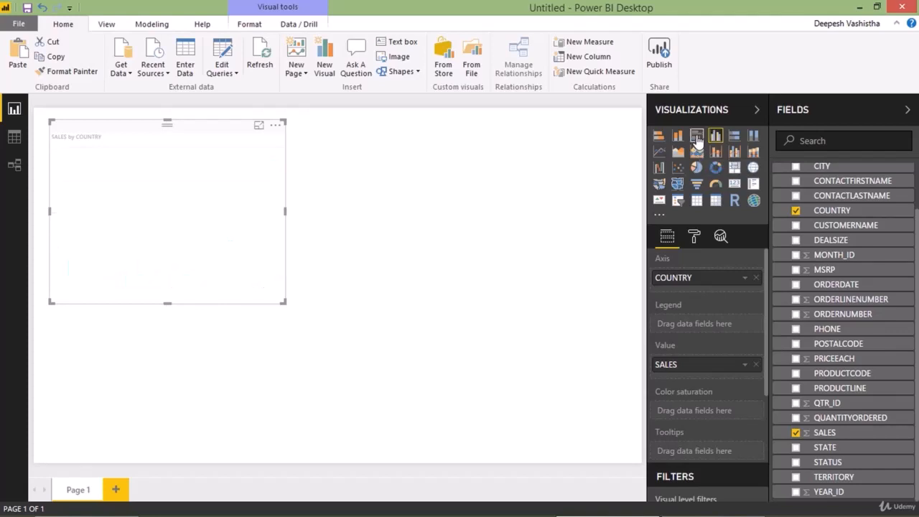
Try line and area versions of the SALES by COUNTRY chart, settle on line and clustered column, and inspect it in focus mode
left_click(660, 152)
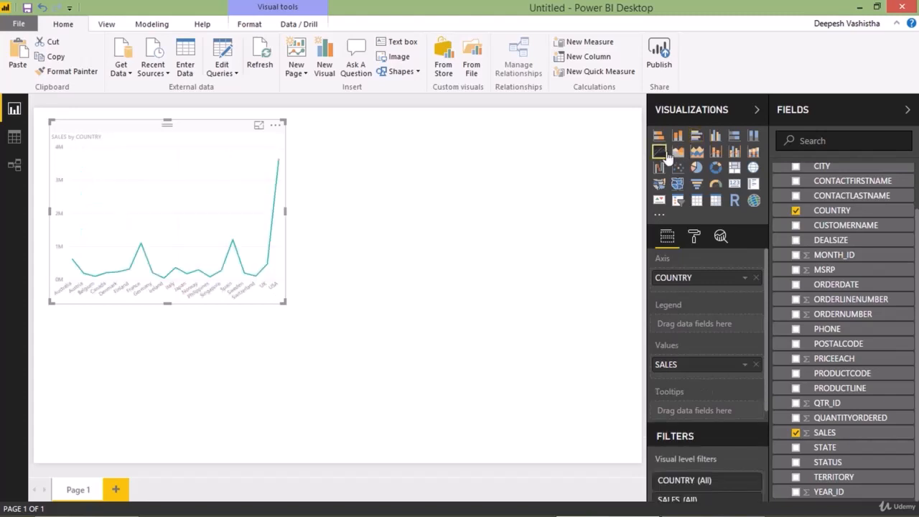
left_click(677, 153)
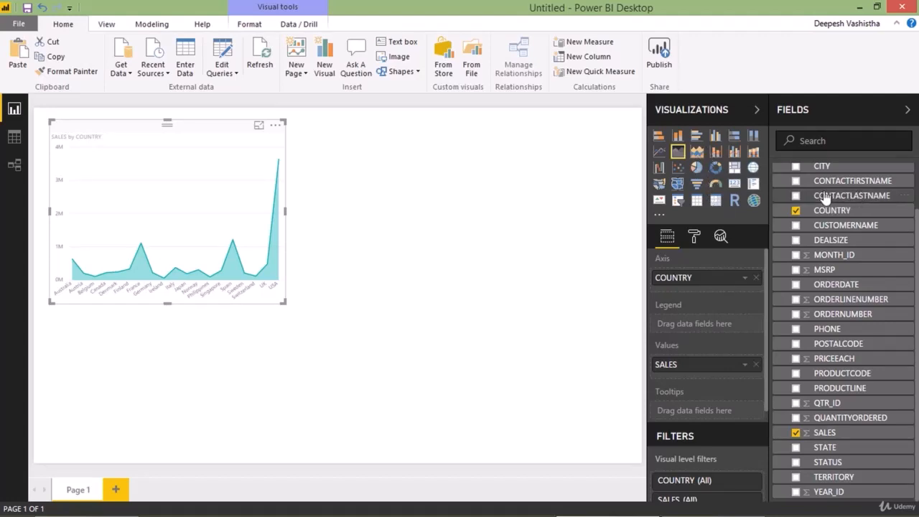
left_click(736, 153)
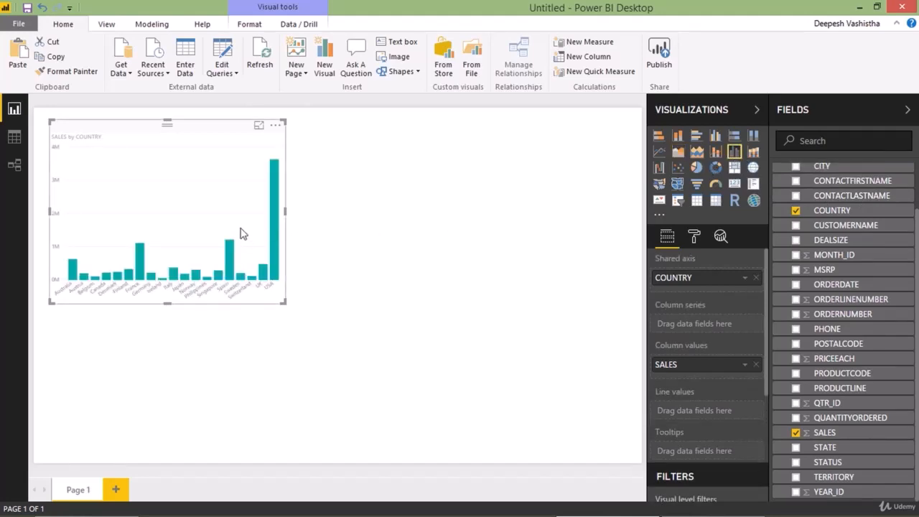
left_click(260, 125)
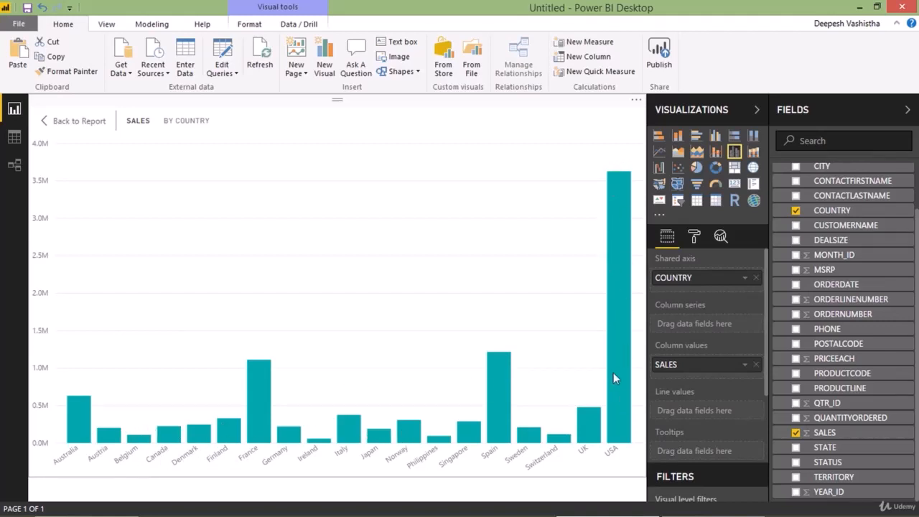
left_click(73, 121)
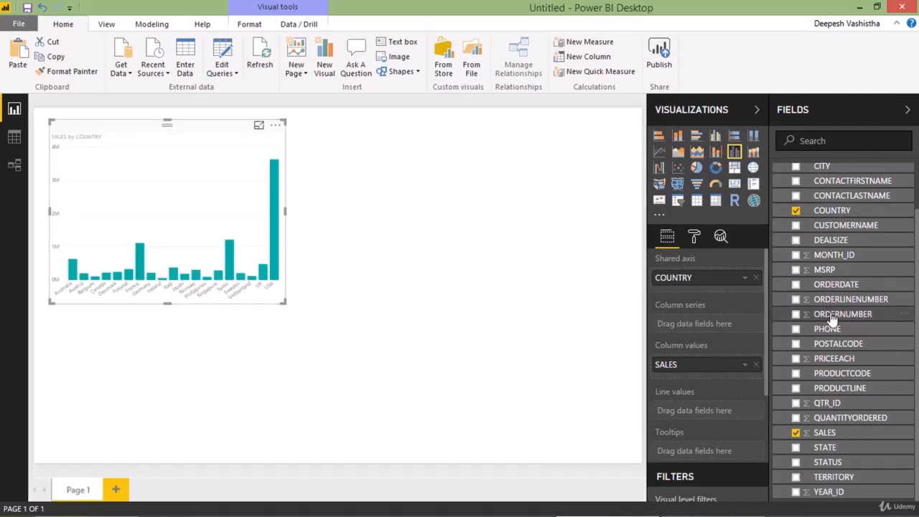
Add QUANTITYORDERED to the combo chart as its line values and inspect the chart in focus mode
left_click(797, 419)
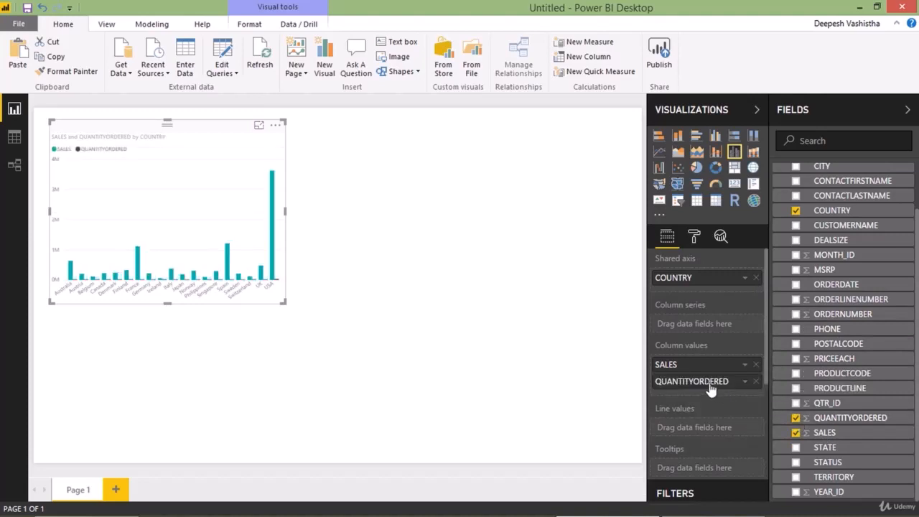
left_click_drag(709, 386, 706, 428)
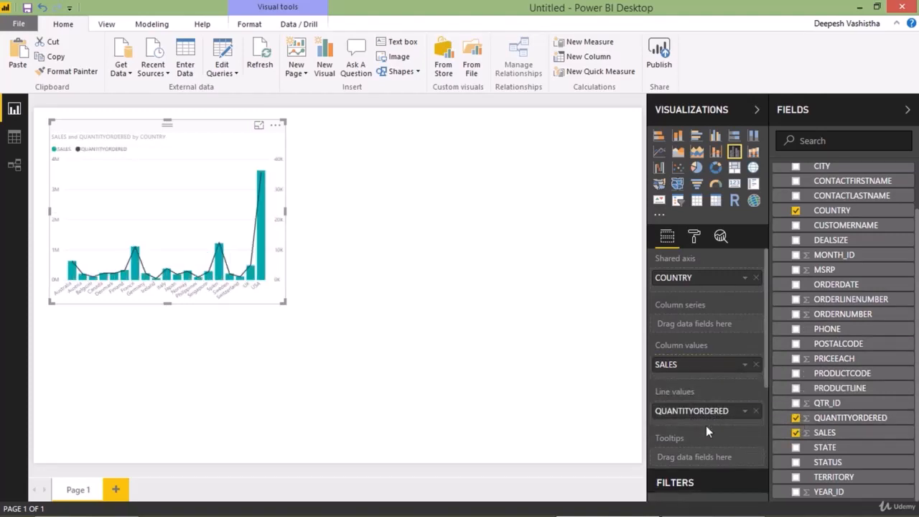
left_click(259, 127)
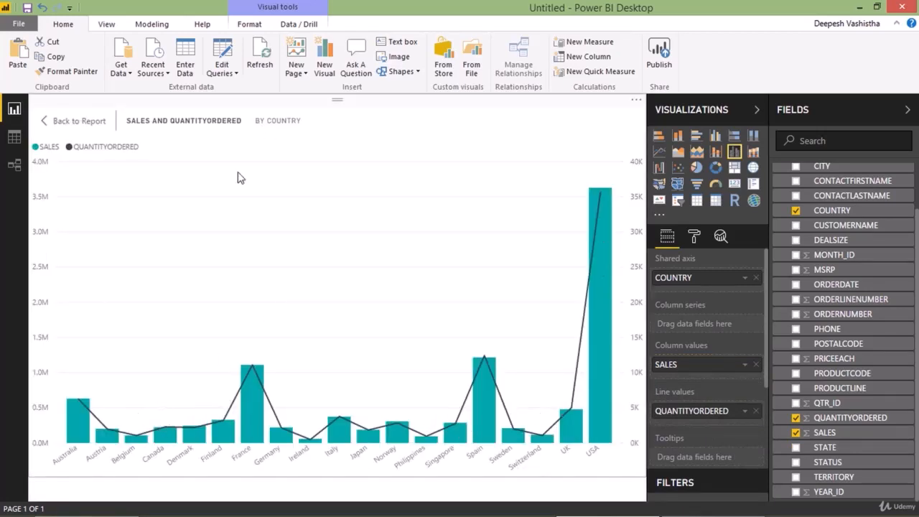
left_click(67, 131)
Enlarge the SALES and QUANTITYORDERED by COUNTRY chart and place it in the page's upper right corner
left_click_drag(144, 197, 128, 185)
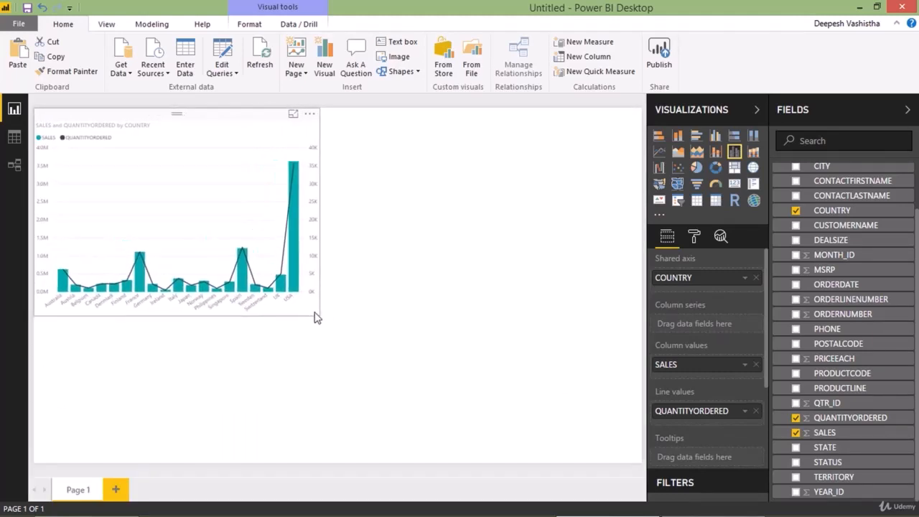
left_click_drag(168, 201, 505, 199)
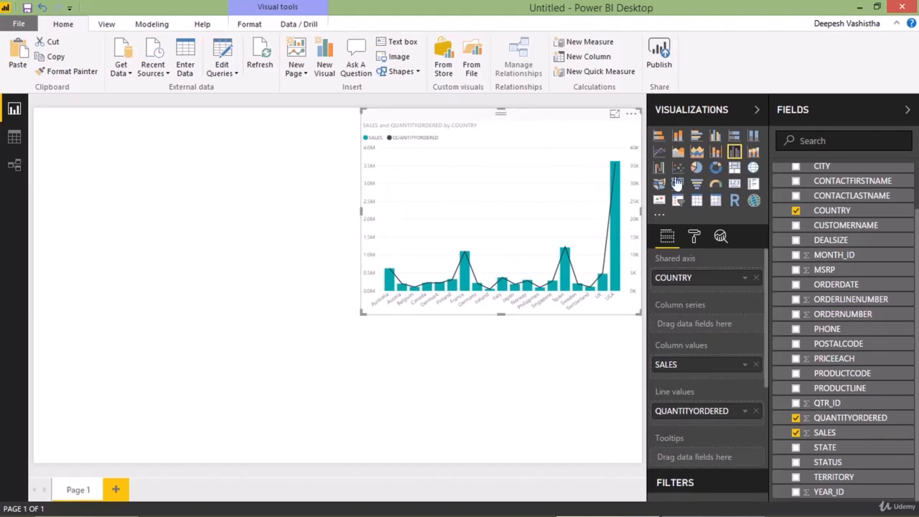
left_click(329, 195)
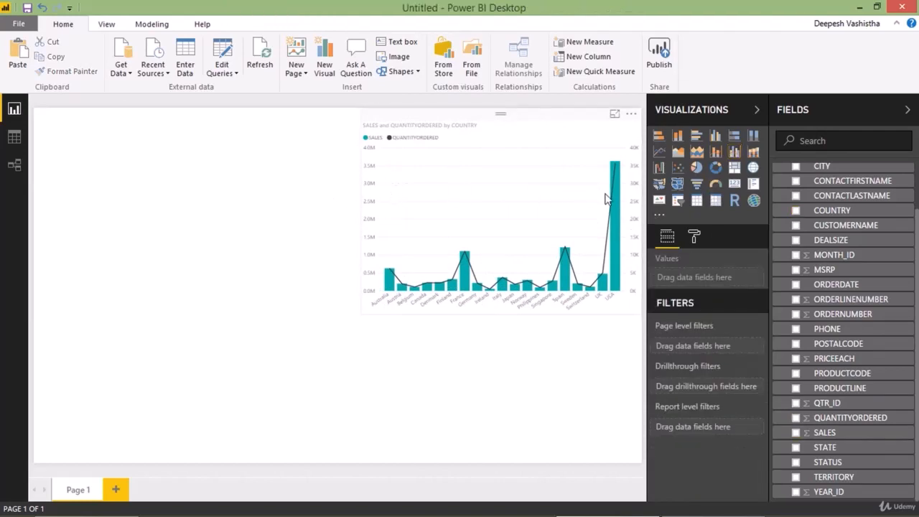
Add an enlarged treemap grouped by PRODUCTLINE with SALES as values and examine its blocks in focus mode
left_click(734, 168)
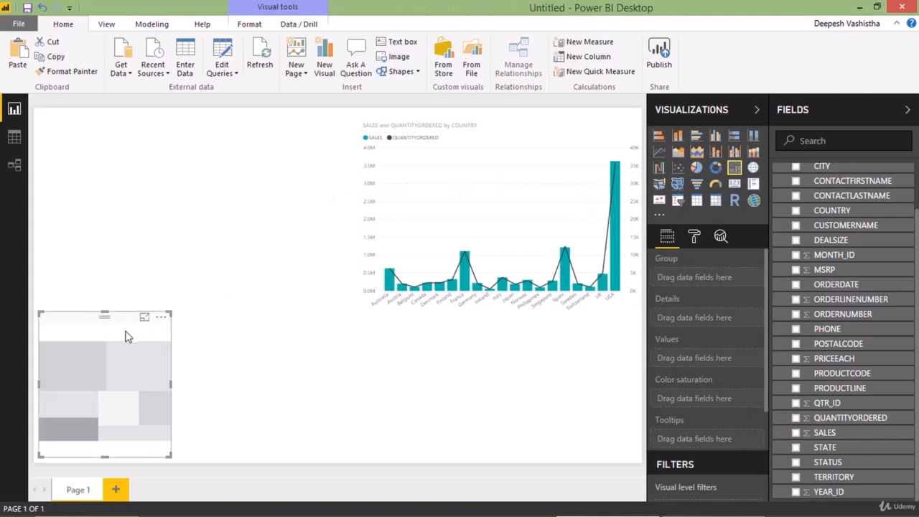
left_click_drag(171, 314, 322, 285)
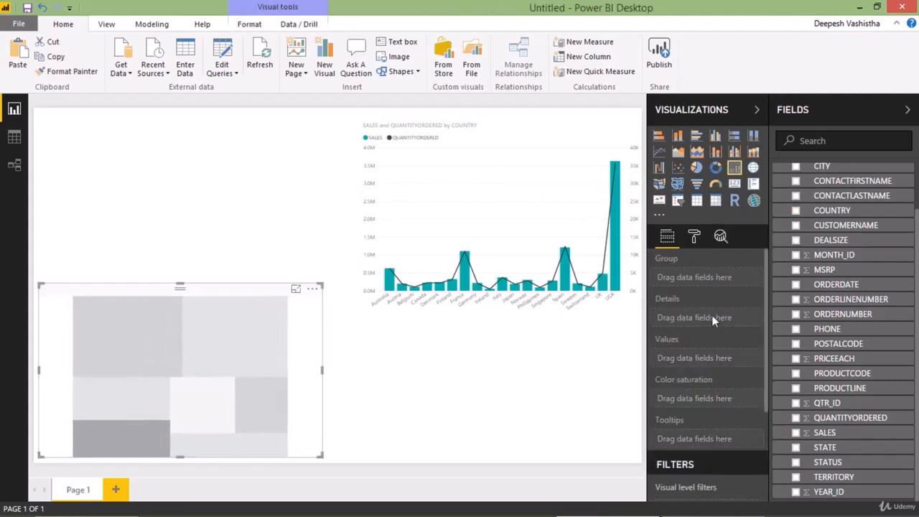
left_click(796, 388)
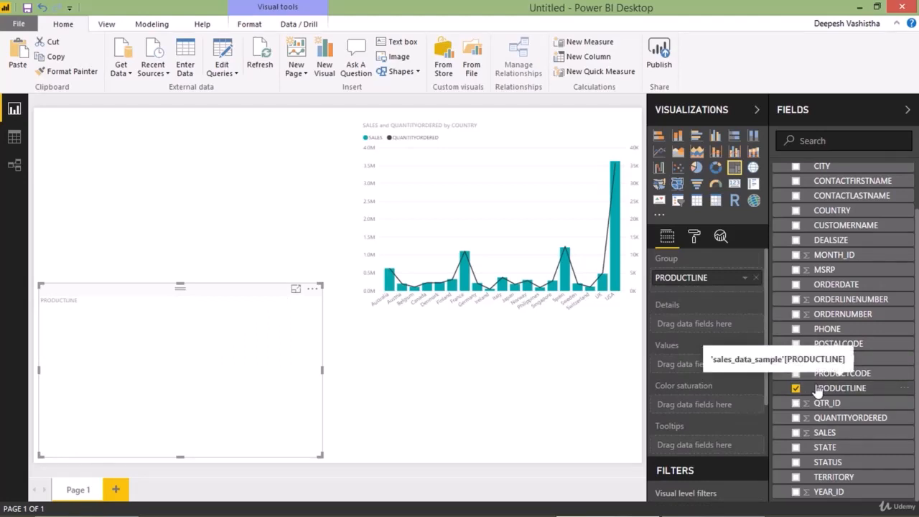
left_click(796, 433)
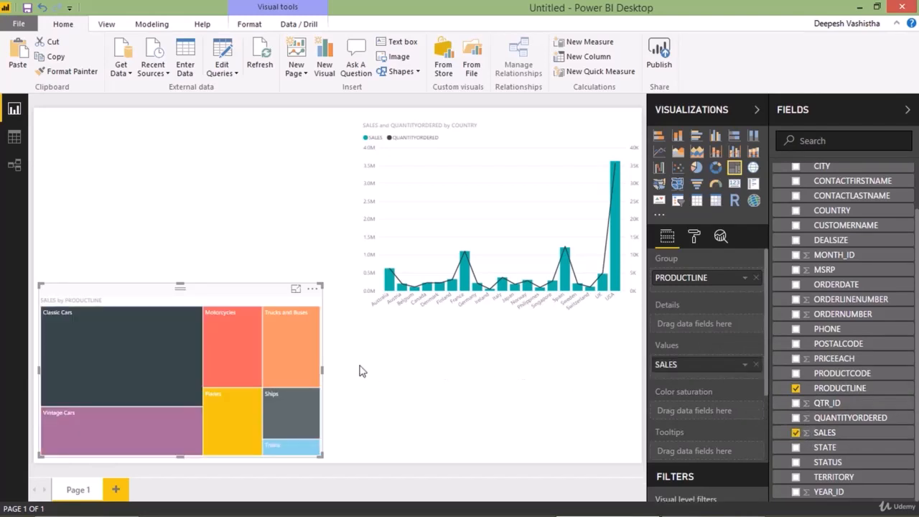
left_click(296, 288)
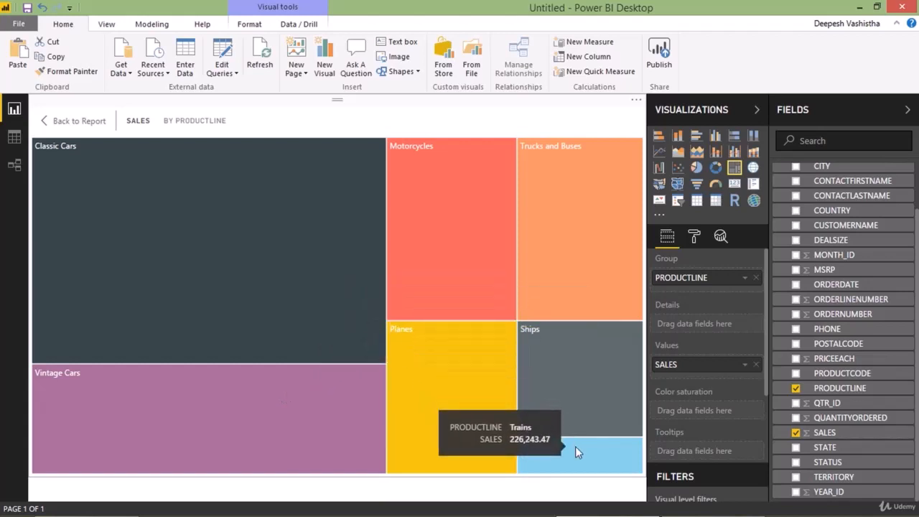
left_click(78, 123)
Reduce the combo chart's size and place the treemap directly beneath it, narrowed to match the chart's left edge
mouse_move(167, 299)
left_mouse_down()
mouse_move(213, 299)
mouse_move(162, 305)
left_mouse_up()
left_click(388, 312)
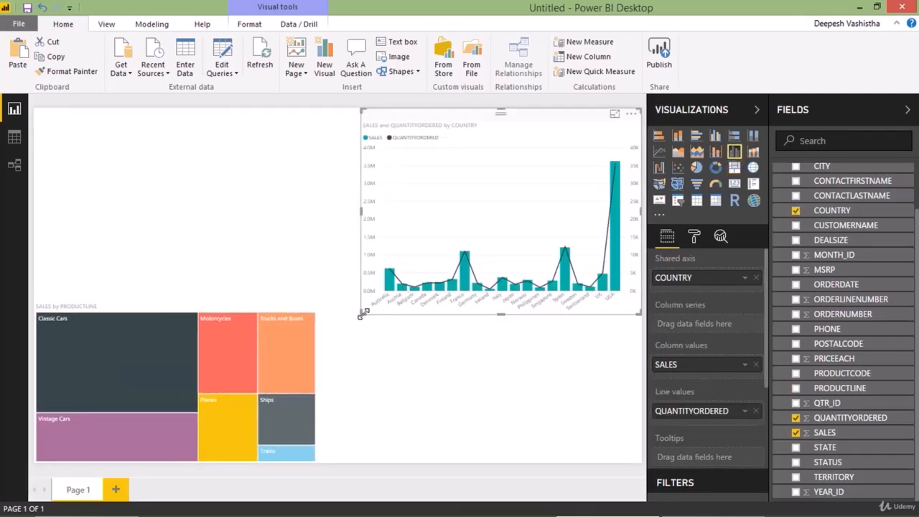
left_click_drag(362, 313, 366, 284)
left_click_drag(263, 302, 597, 303)
left_click_drag(359, 298, 367, 297)
left_click(328, 289)
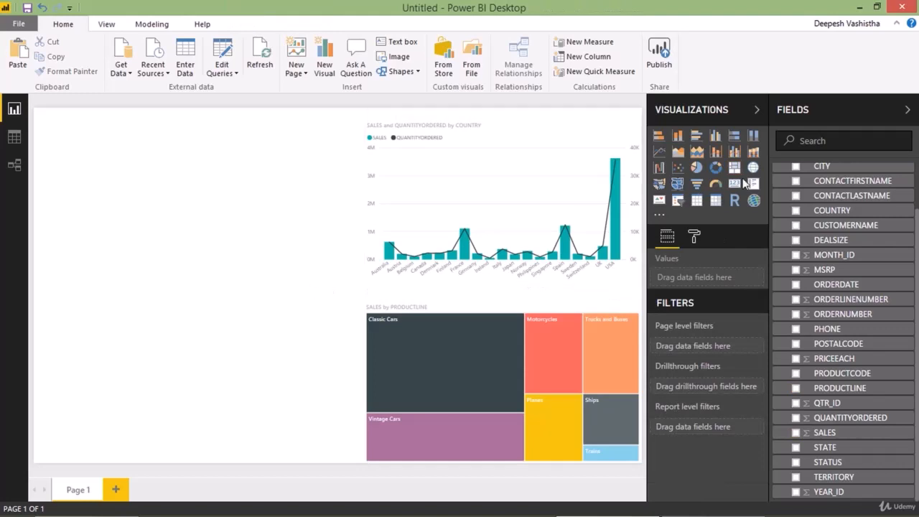
Add an empty pie chart, enlarge it slightly and place it in the free area beside the treemap
left_click(697, 168)
left_click_drag(132, 209, 230, 278)
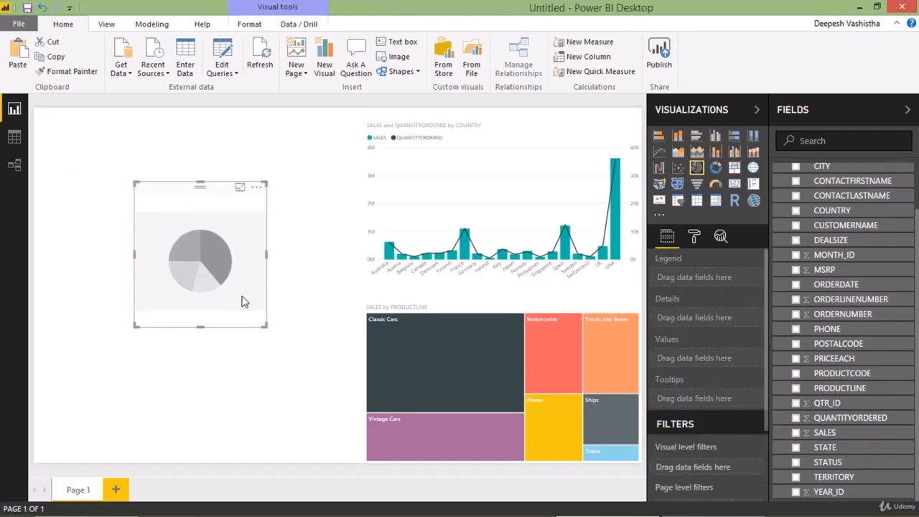
left_click_drag(264, 323, 290, 354)
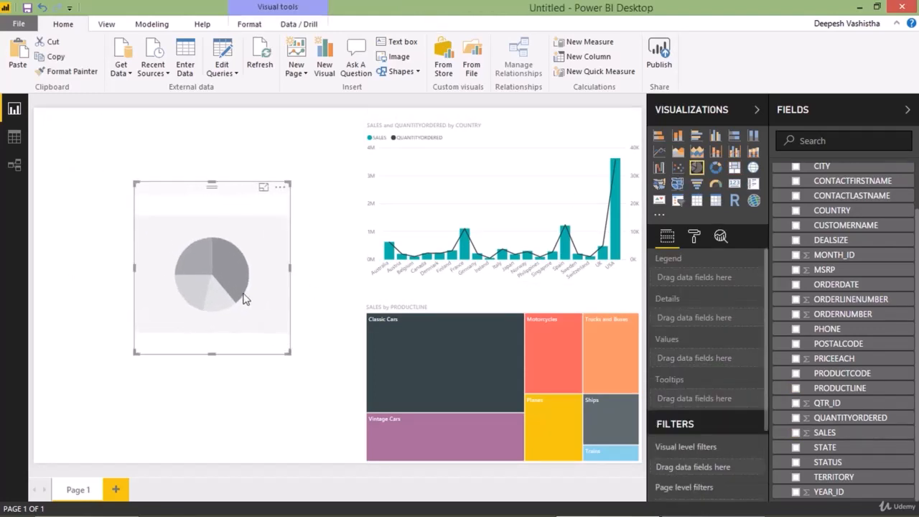
left_click_drag(245, 277, 281, 363)
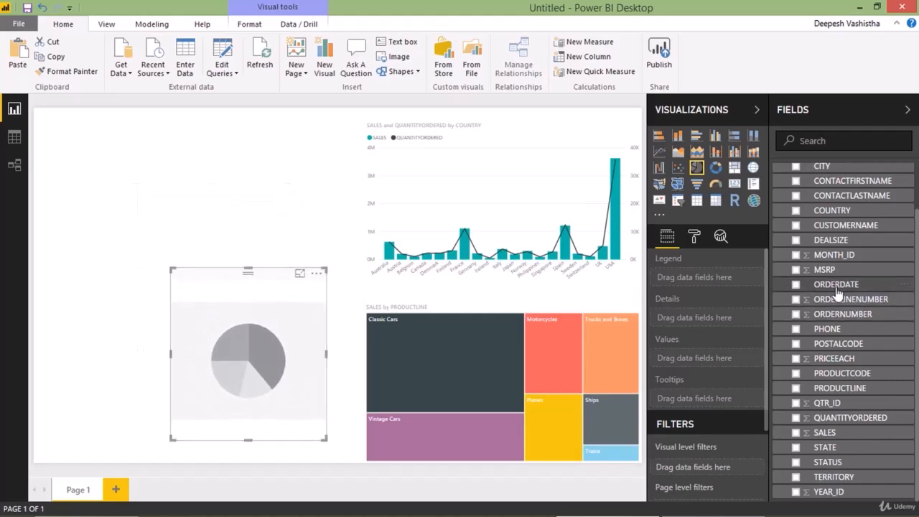
Fill the pie chart with SALES as values and DEALSIZE as legend, and examine its slices in focus mode
left_click(796, 433)
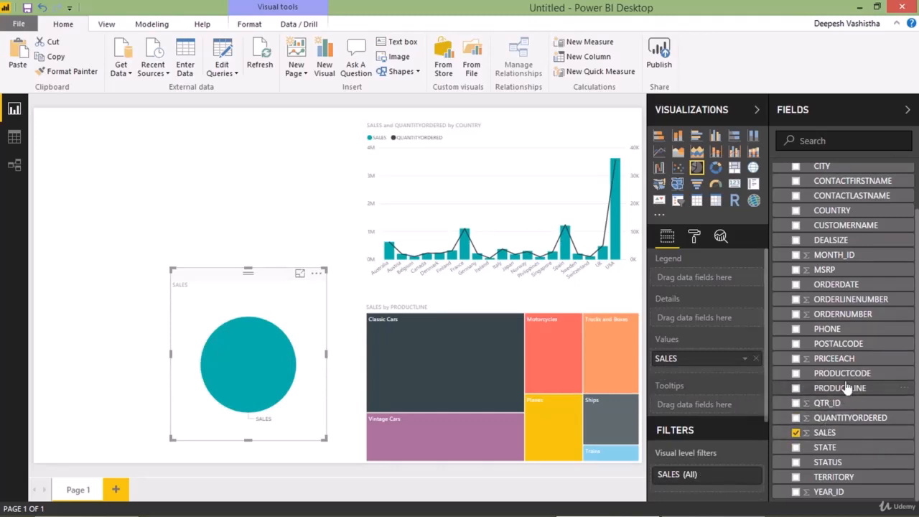
scroll(847, 382, "up", 2)
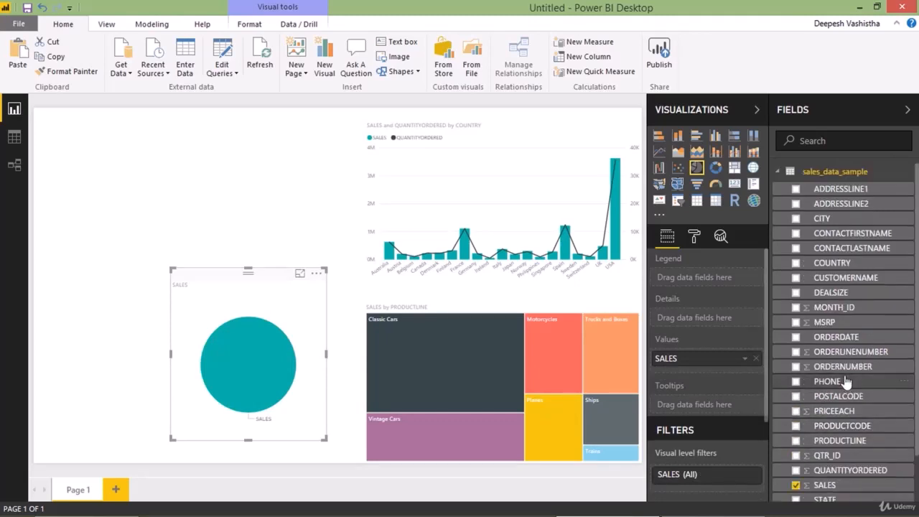
left_click(796, 294)
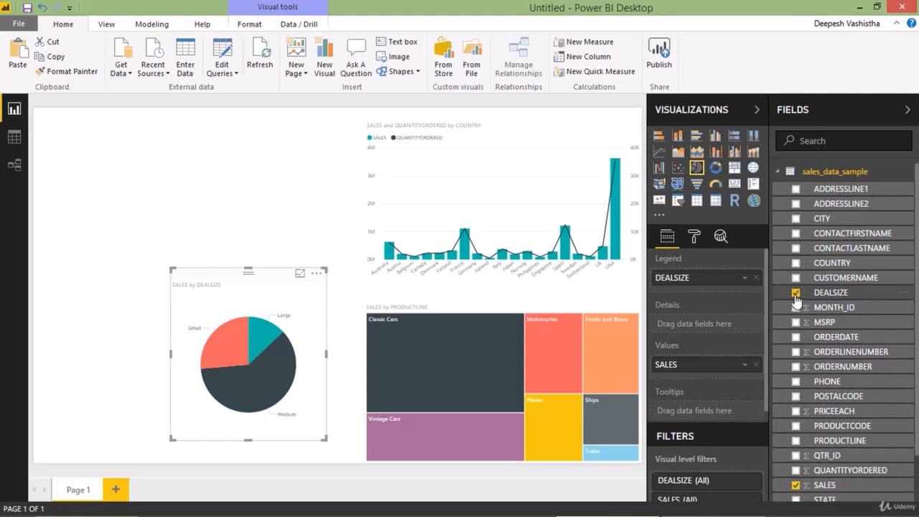
left_click(301, 274)
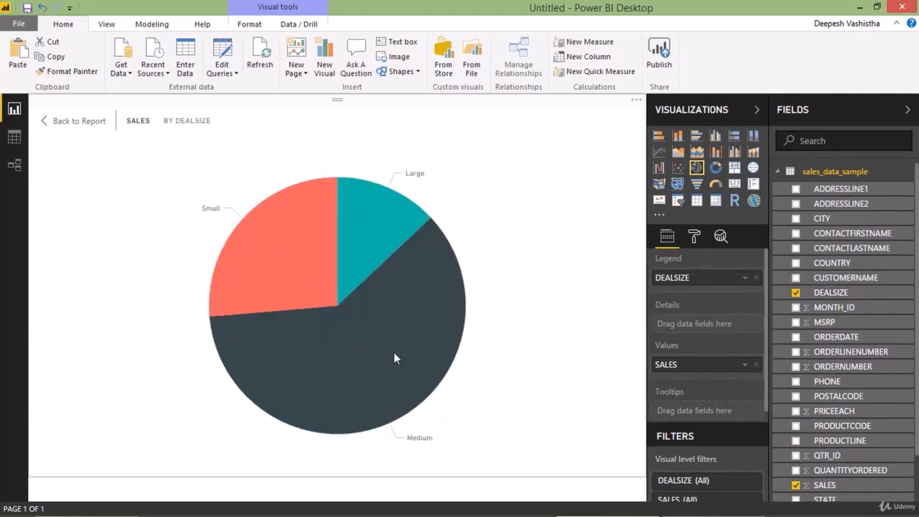
mouse_move(395, 354)
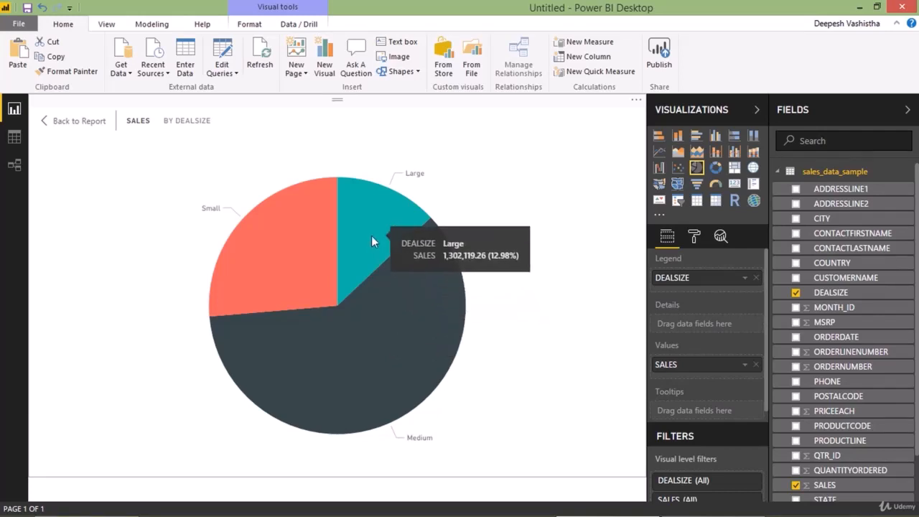
mouse_move(314, 238)
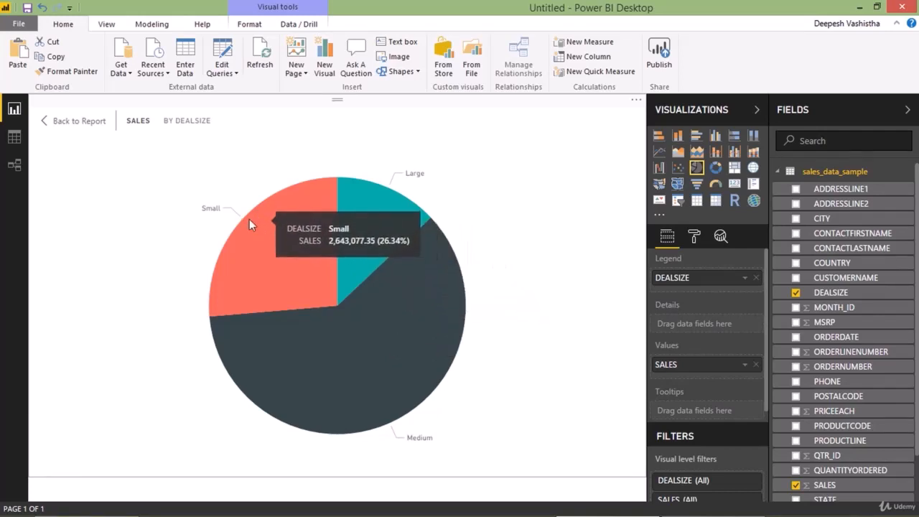
left_click(63, 125)
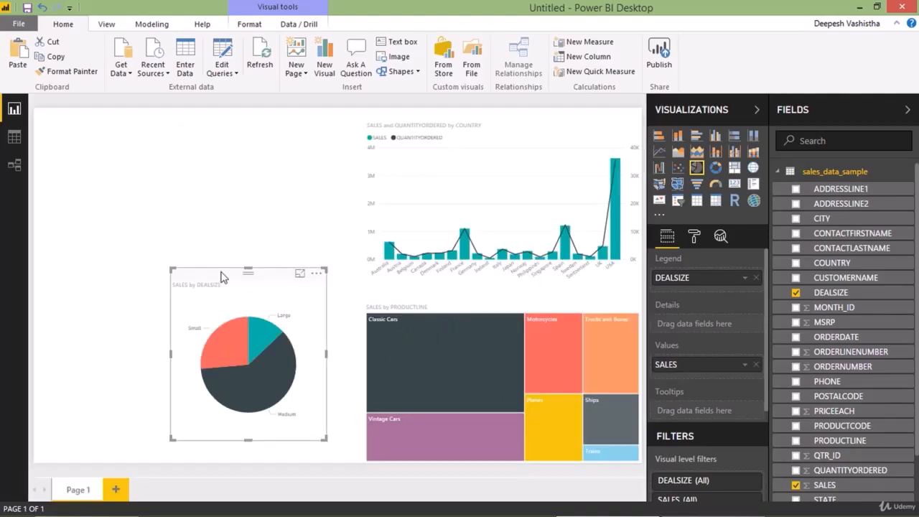
Move the SALES by DEALSIZE pie chart to the page's top edge beside the combo chart and reduce its height
left_click_drag(225, 278, 232, 299)
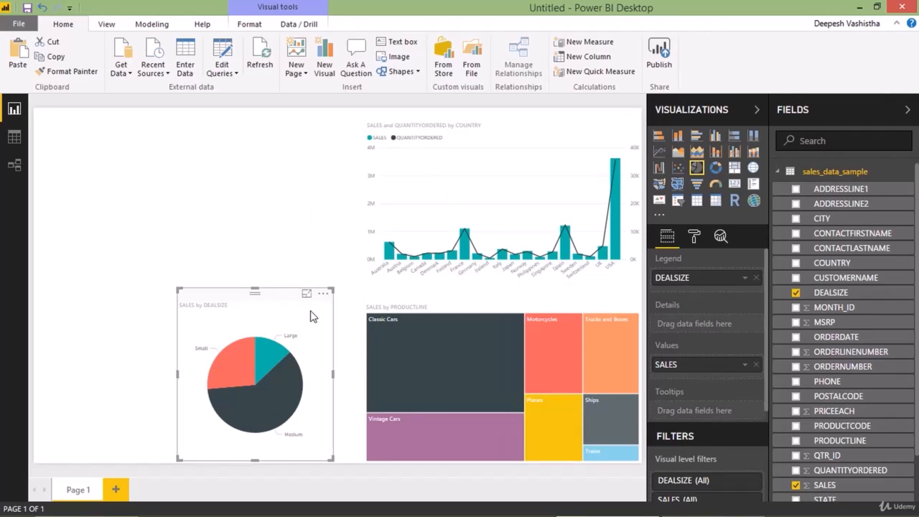
left_click_drag(311, 316, 324, 326)
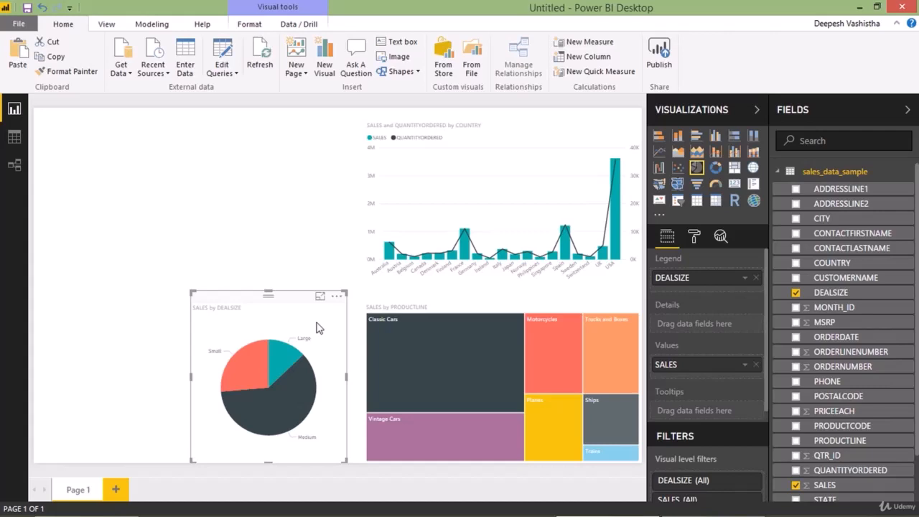
left_click_drag(319, 328, 322, 136)
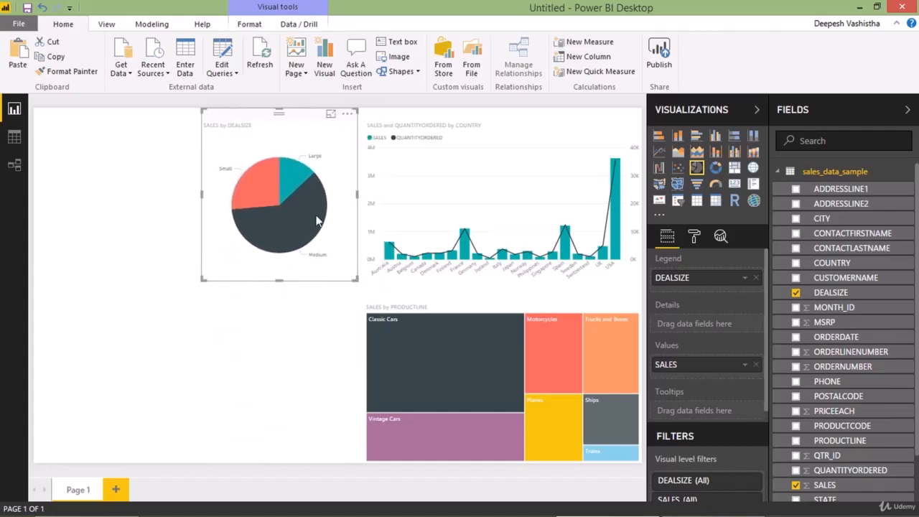
left_click_drag(280, 281, 273, 225)
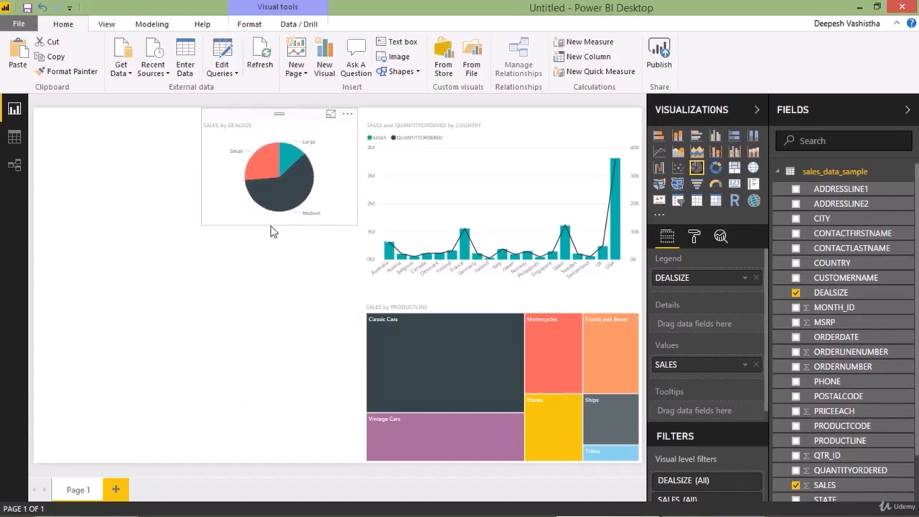
left_click(271, 234)
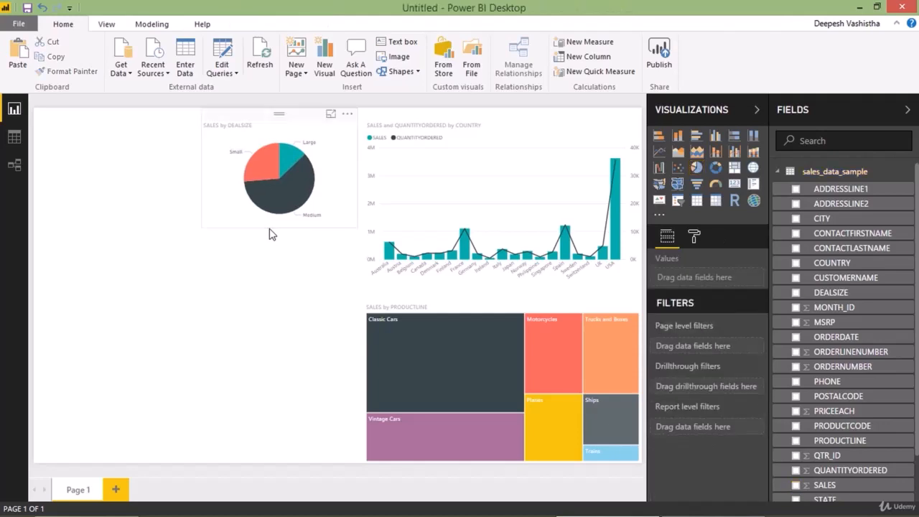
Add an empty gauge visual, place it directly below the pie chart and reduce its height
left_click(716, 186)
left_click_drag(58, 320, 222, 313)
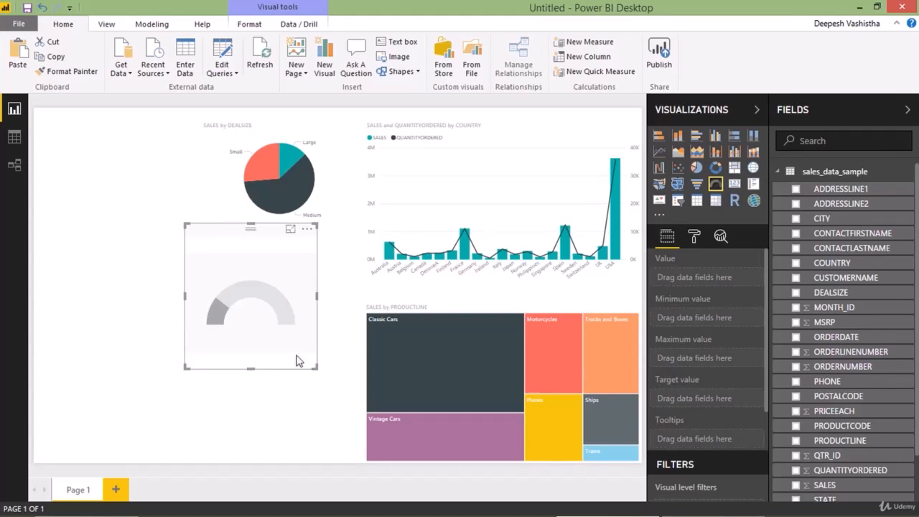
left_click_drag(273, 344, 320, 283)
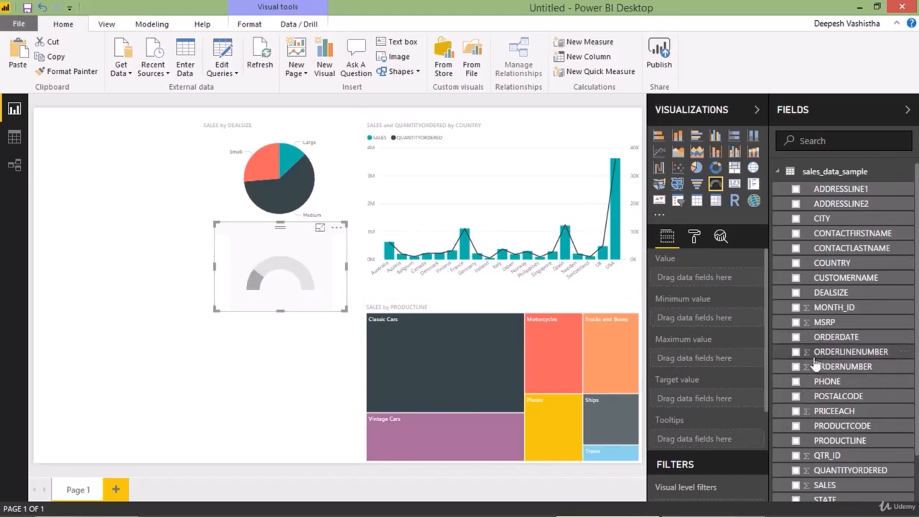
Fill the gauge with SALES as its value and examine it in focus mode
scroll(801, 373, "down", 2)
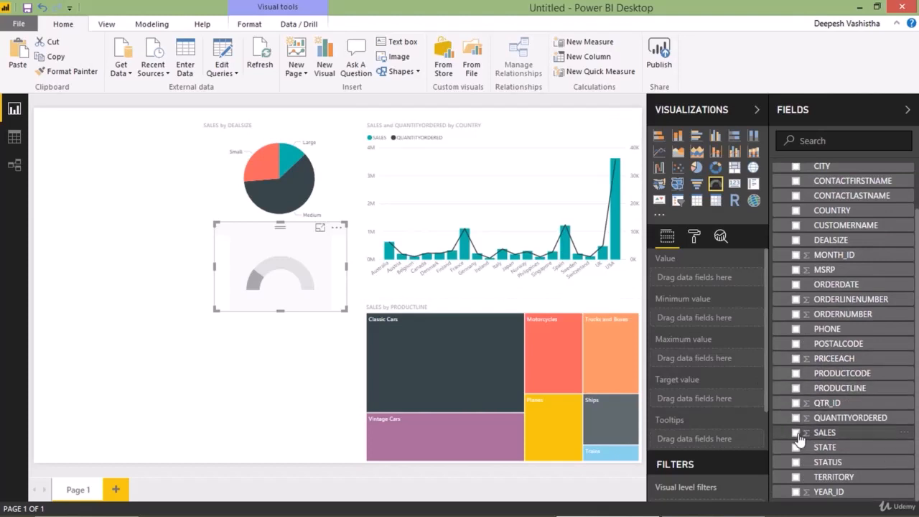
left_click(797, 434)
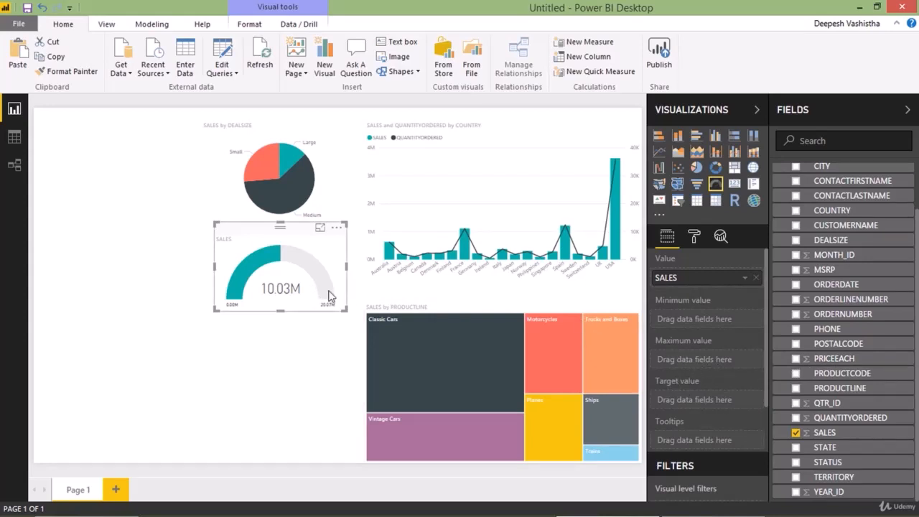
left_click(320, 228)
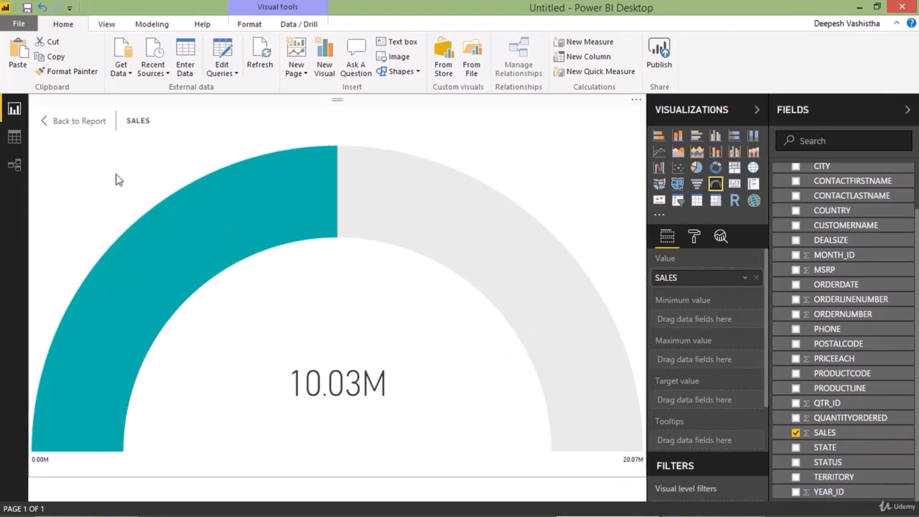
left_click(85, 124)
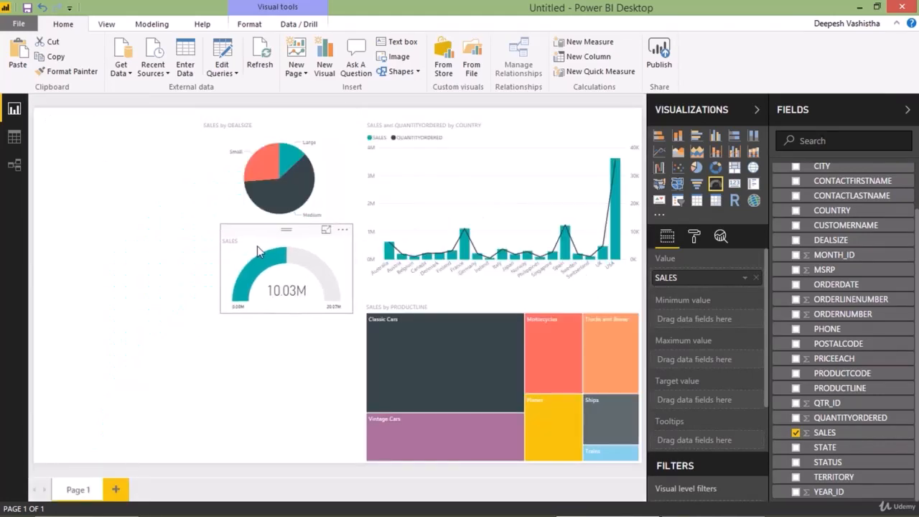
Reduce the pie chart's height and width, move the SALES gauge up directly beneath it and reduce the gauge's height
left_click(254, 189)
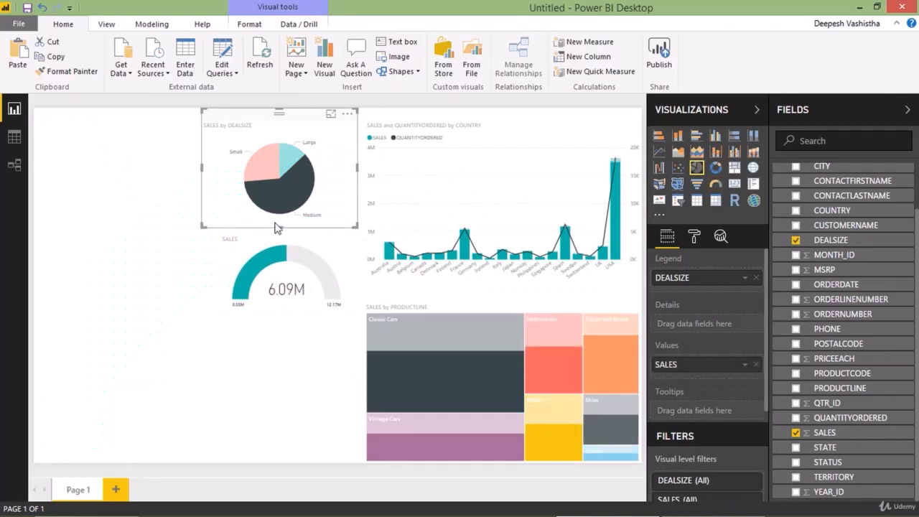
left_click_drag(278, 229, 278, 210)
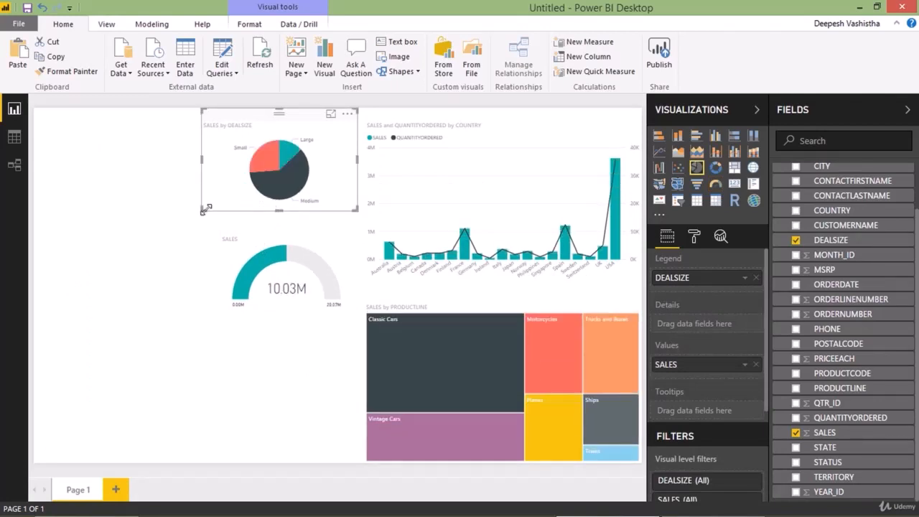
left_click_drag(204, 209, 217, 209)
left_click(242, 242)
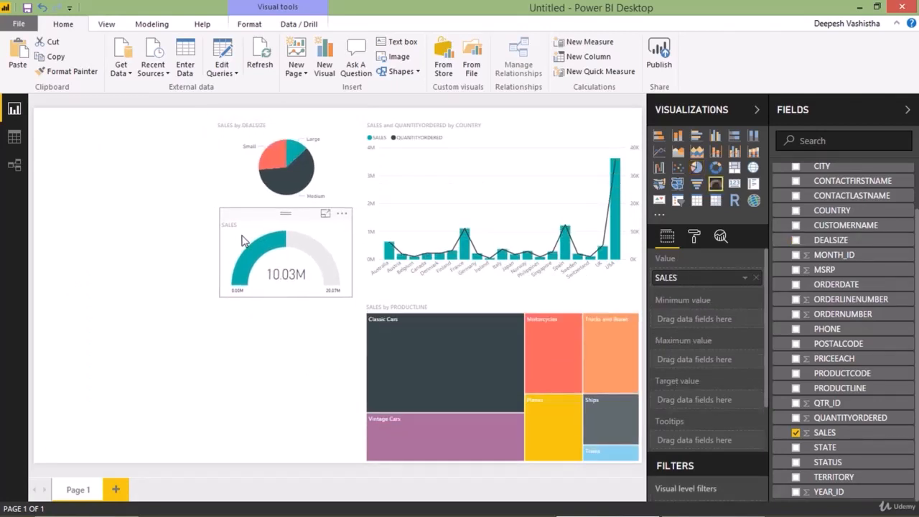
left_click_drag(288, 295, 290, 285)
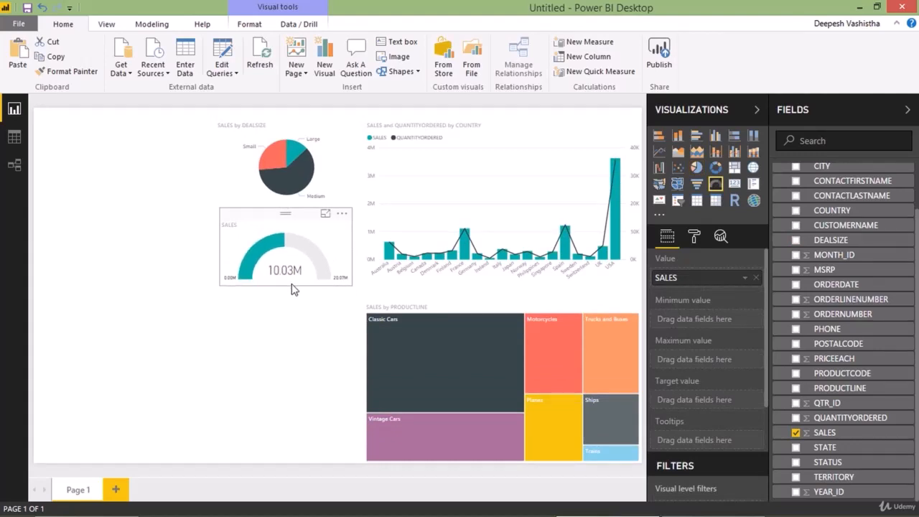
Examine how selecting the pie chart's Small slice cross-highlights the other visuals, and clear the selection
left_click(292, 194)
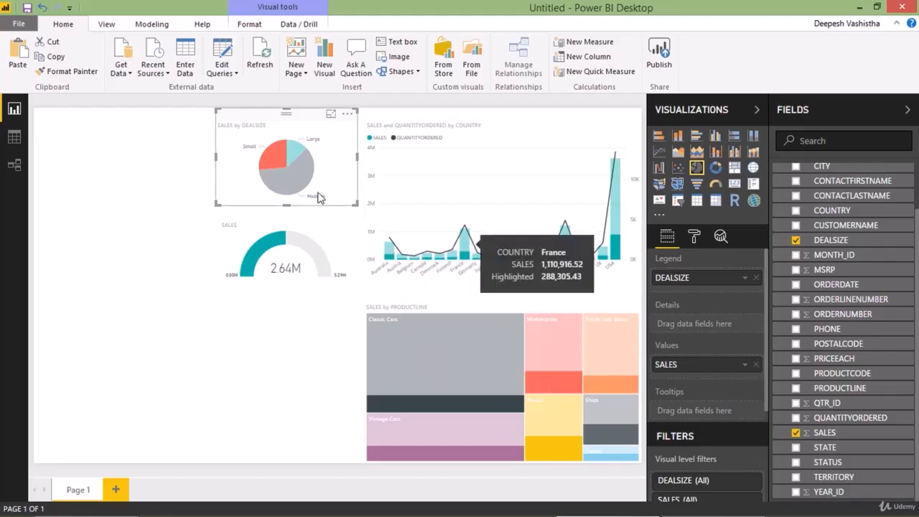
left_click(355, 304)
Add an empty table visual in the free area beside the treemap and widen it almost up to the treemap's edge
left_click(697, 201)
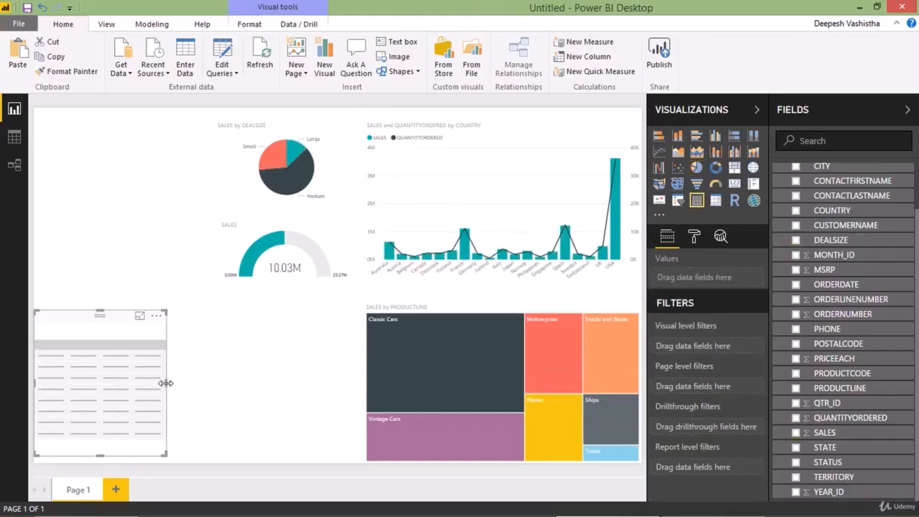
left_click_drag(172, 381, 347, 383)
Add PRODUCTLINE, CUSTOMERNAME, SALES and QUANTITYORDERED to the empty table and widen its CUSTOMERNAME column in focus mode
left_click(796, 388)
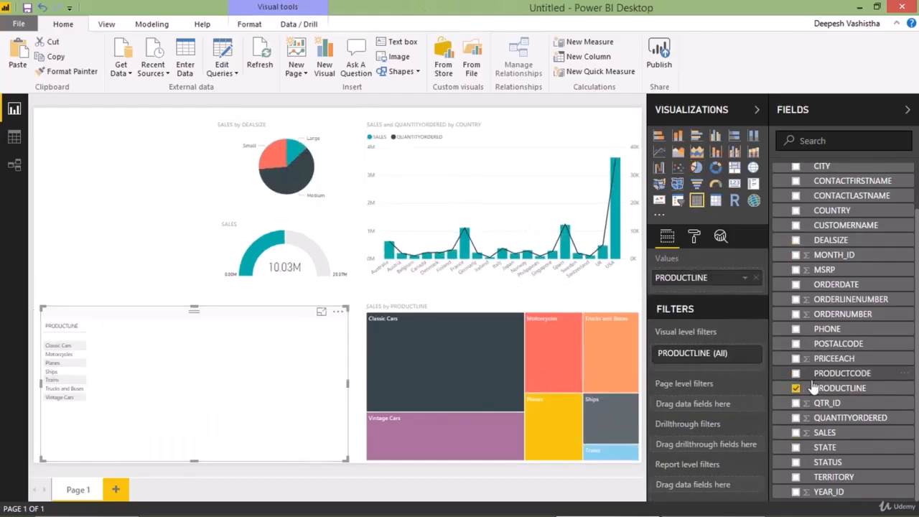
left_click(795, 225)
left_click(796, 433)
left_click(796, 417)
left_click(321, 311)
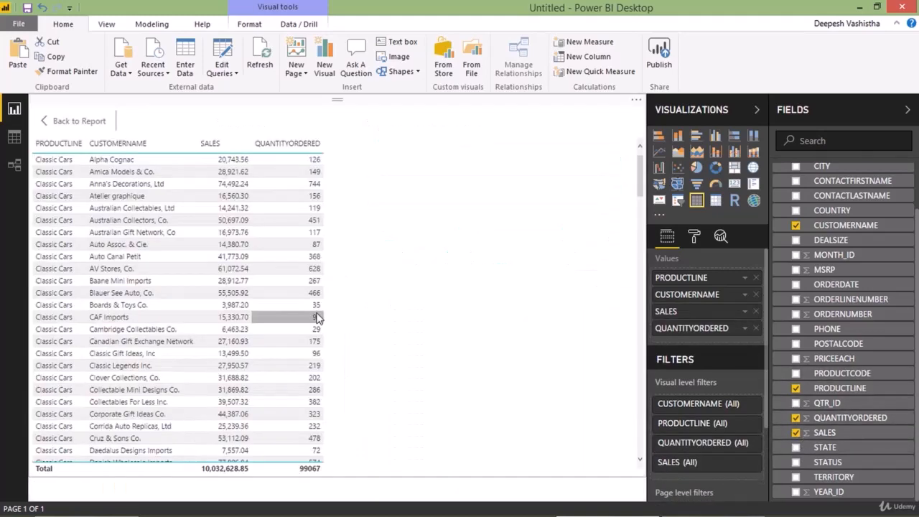
left_click_drag(194, 147, 230, 151)
left_click(51, 123)
Narrow the table, shift it slightly upward and extend the treemap towards it
left_click_drag(347, 381, 325, 380)
left_click_drag(173, 311, 179, 307)
left_click(178, 470)
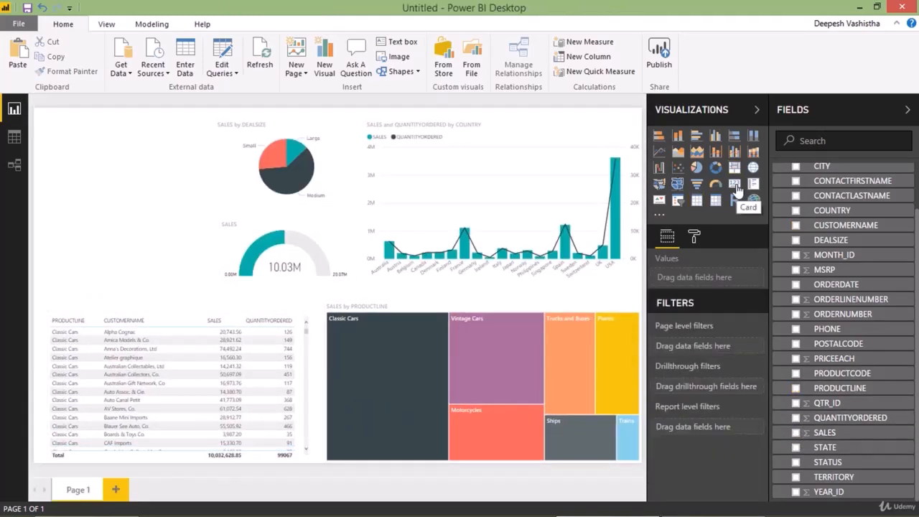
Add a card visual showing SALES and place it just above the table, beside the gauge
left_click(733, 190)
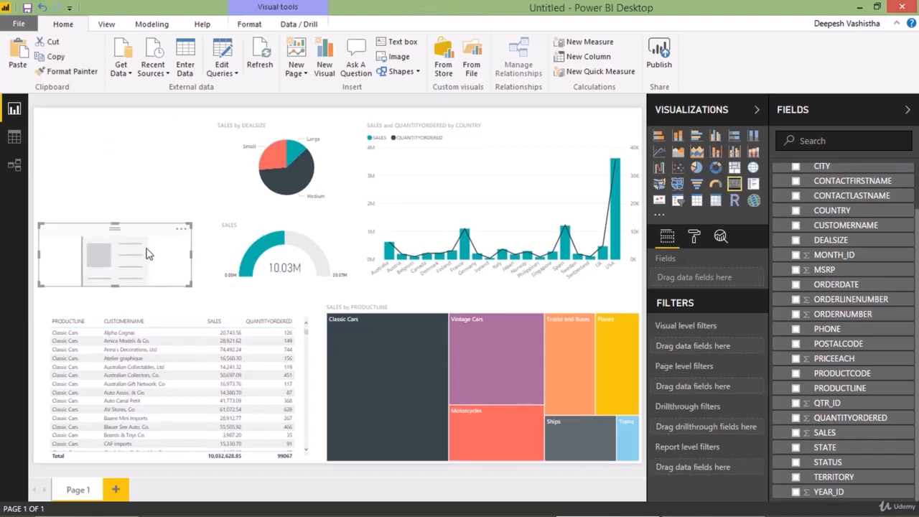
left_click(796, 432)
left_click_drag(140, 249, 141, 259)
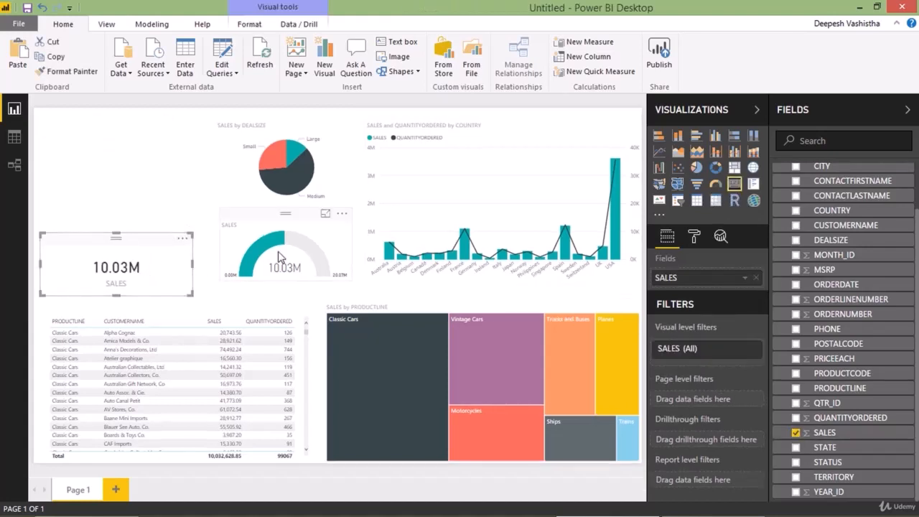
left_click(188, 180)
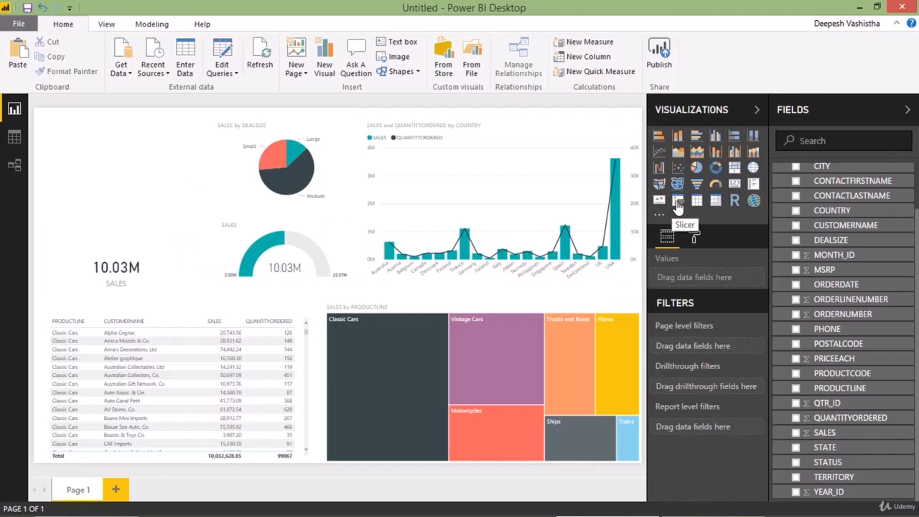
Add a slicer on STATUS above the SALES card, widen it slightly and set its item text size to 14
left_click(678, 201)
left_click(796, 463)
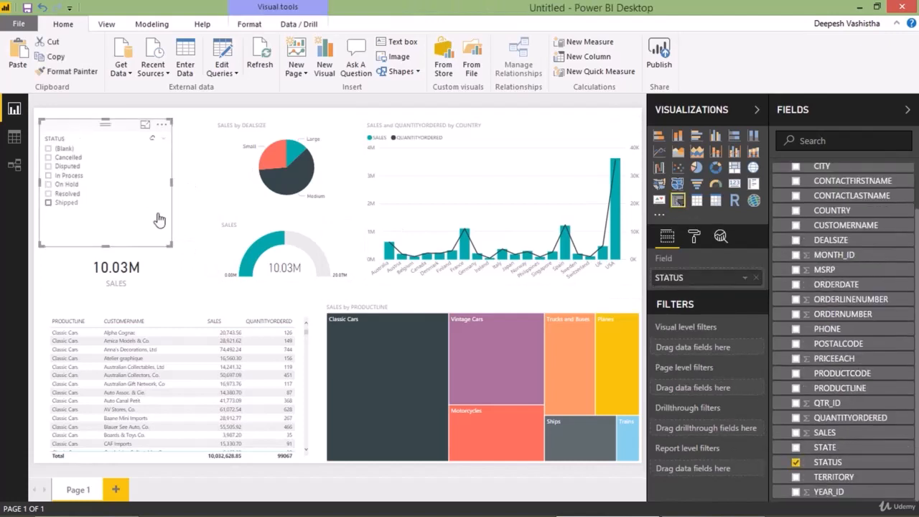
left_click(694, 236)
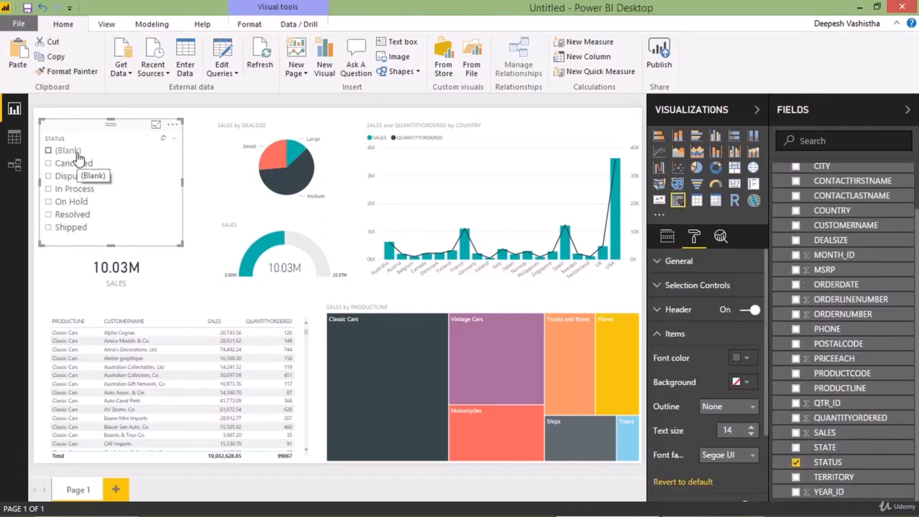
Add STATUS as a page level filter that excludes (Blank)
left_click(667, 236)
left_click_drag(829, 463, 692, 389)
left_click(663, 392)
left_click(733, 321)
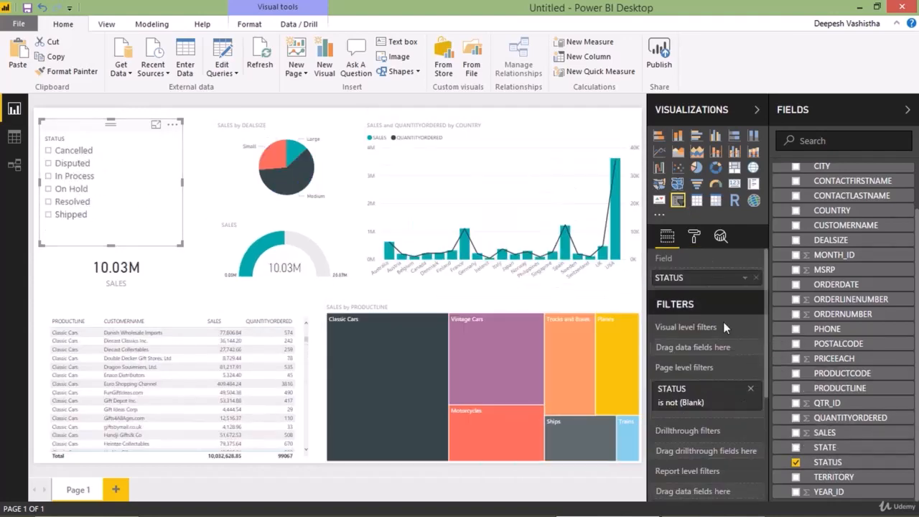
Set the STATUS slicer's orientation to Horizontal and widen the slicer to 317
left_click(695, 237)
left_click(680, 261)
left_click(729, 333)
left_click(723, 357)
left_click_drag(182, 245, 189, 246)
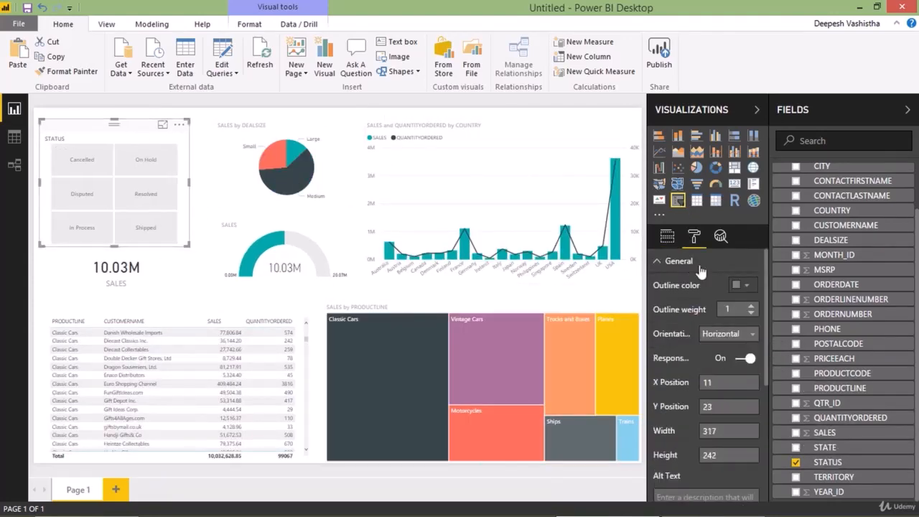
left_click(694, 263)
Adjust the item text size of the STATUS slicer and nudge the SALES card slightly down
left_click(676, 334)
left_click_drag(734, 430, 721, 430)
left_click(745, 361)
left_click(745, 361)
left_click(676, 334)
left_click_drag(157, 289, 153, 300)
left_click(205, 300)
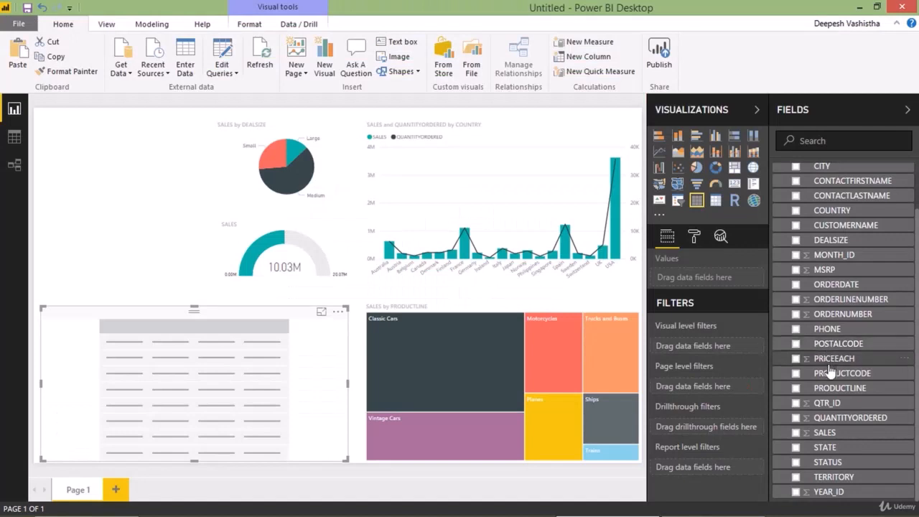
Fill the empty table with the fields PRODUCTLINE, CUSTOMERNAME, SALES and QUANTITYORDERED
left_click(796, 389)
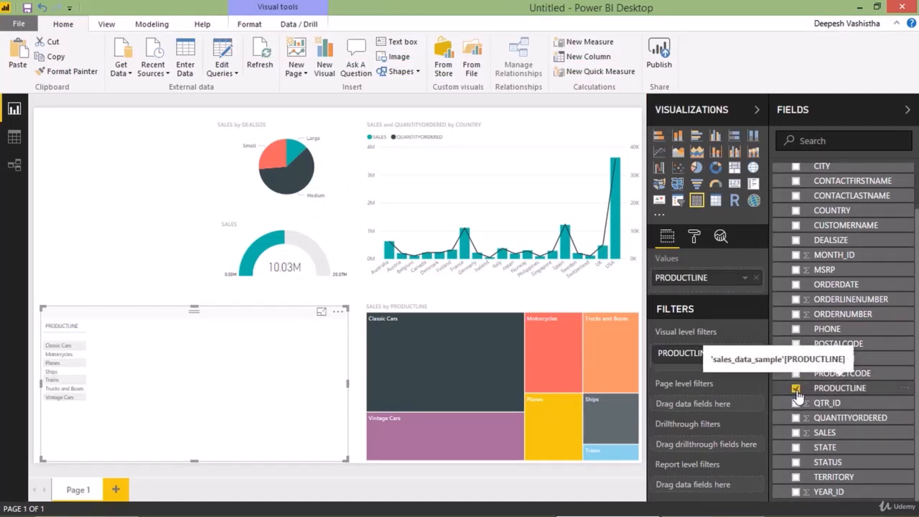
scroll(808, 287, "up", 3)
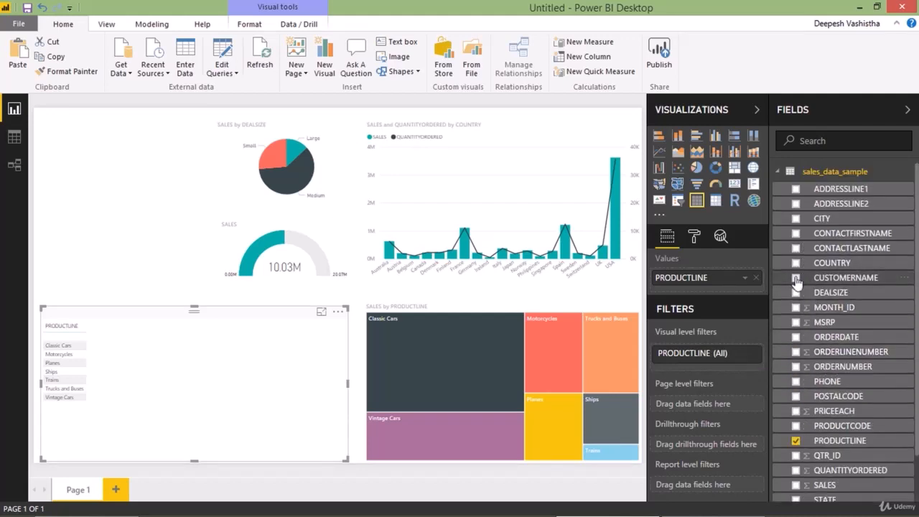
left_click(796, 278)
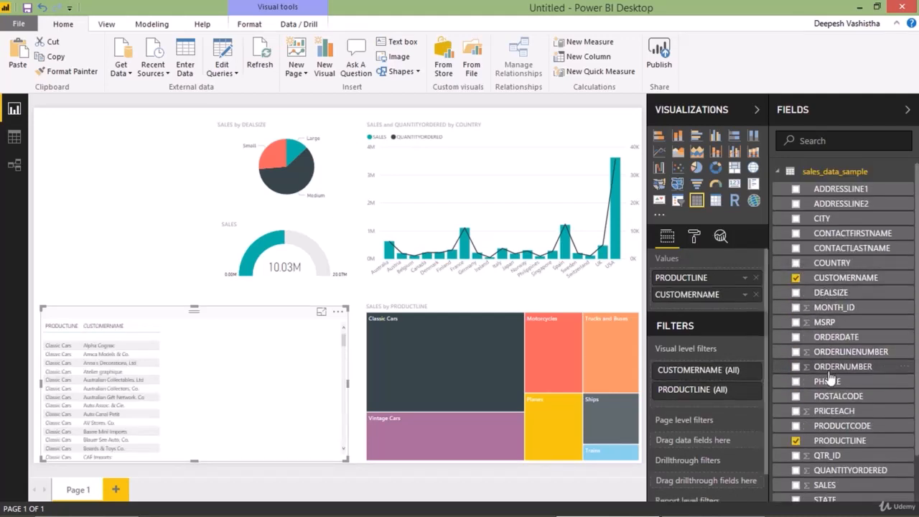
scroll(801, 379, "down", 2)
left_click(796, 433)
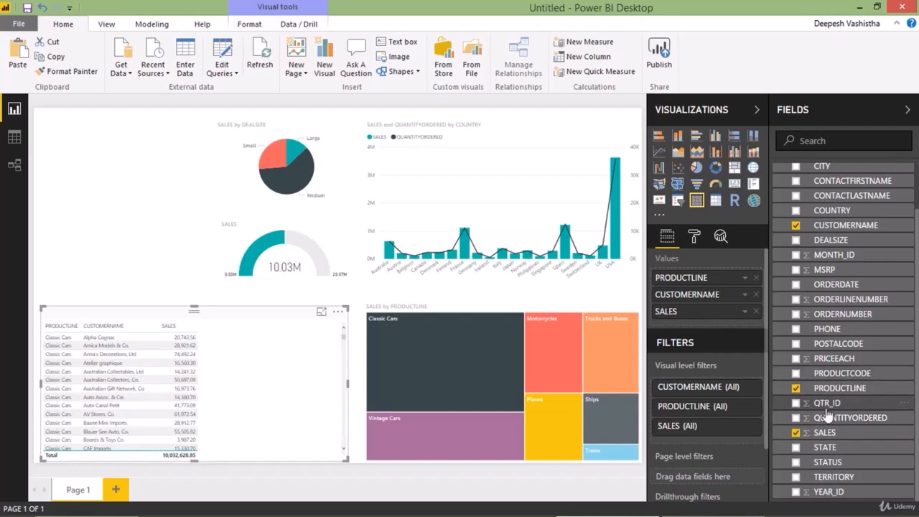
left_click(796, 419)
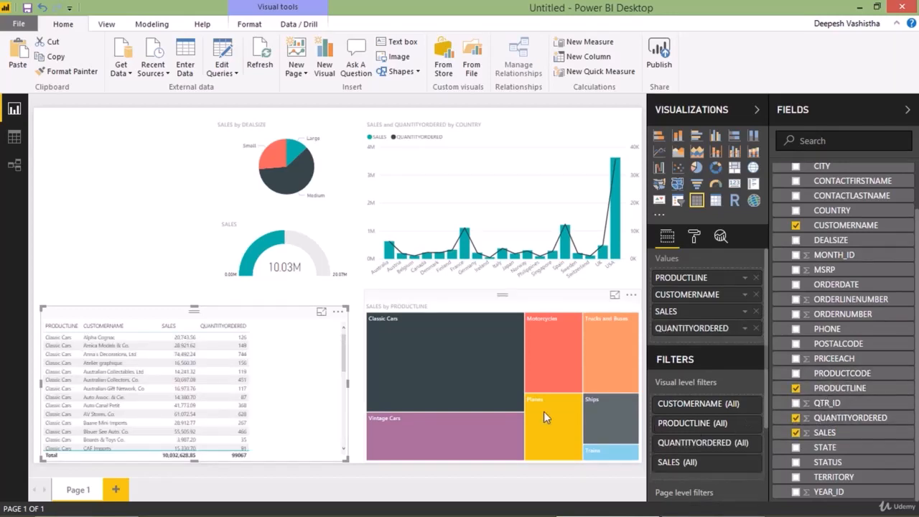
Widen the table's CUSTOMERNAME and PRODUCTLINE columns in focus mode and return to the report page
left_click(318, 313)
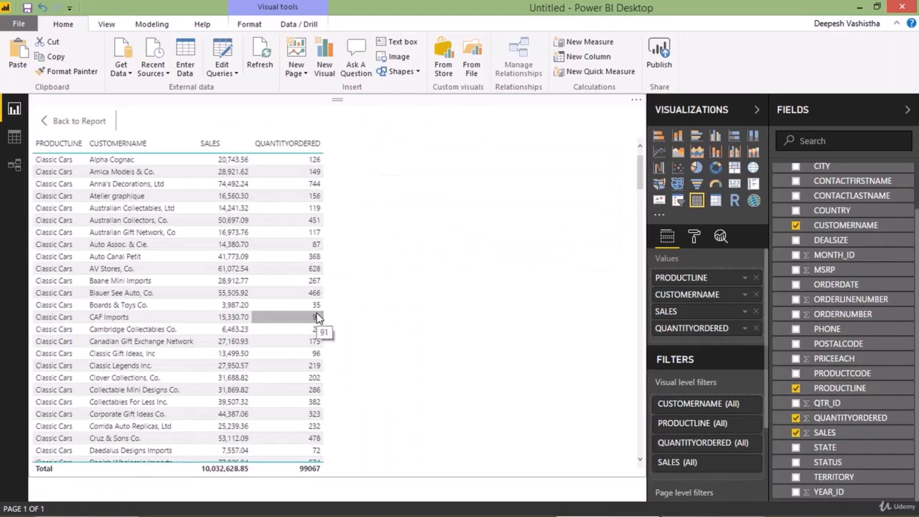
left_click(104, 147)
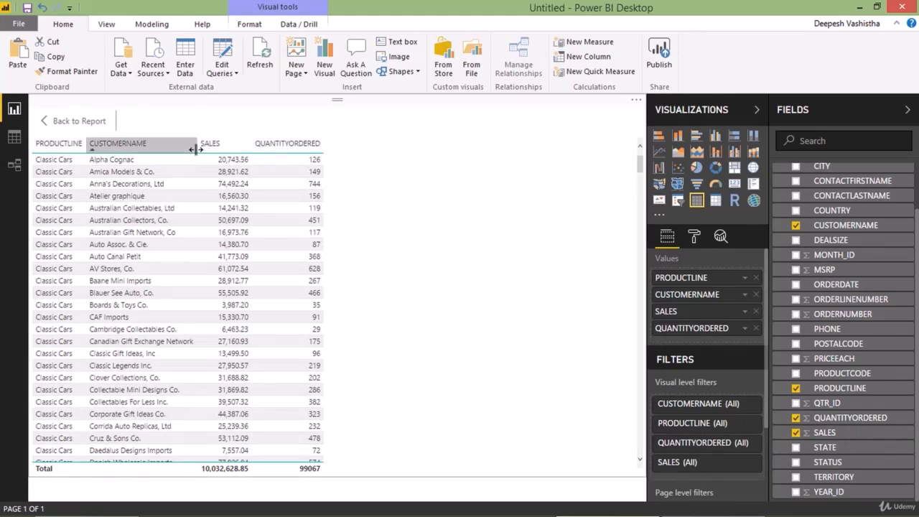
left_click_drag(192, 147, 232, 153)
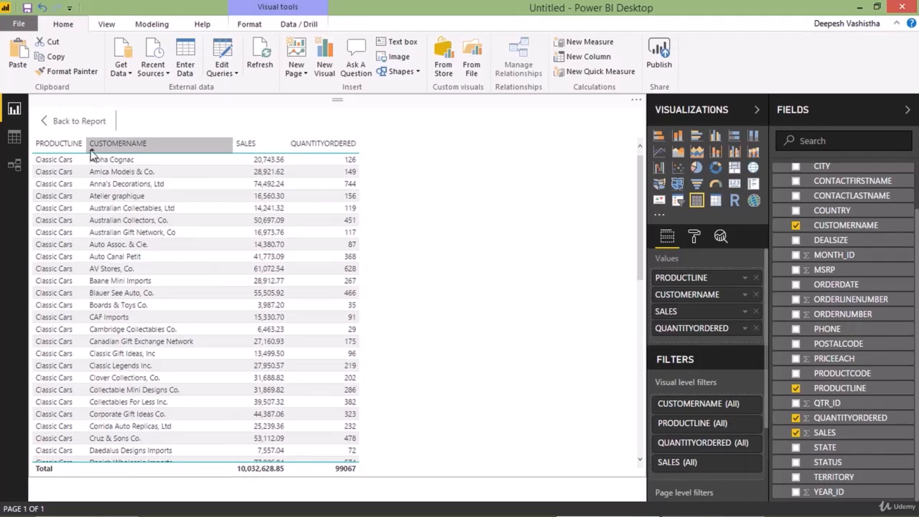
mouse_move(87, 150)
left_mouse_down()
mouse_move(133, 151)
mouse_move(102, 148)
left_mouse_up()
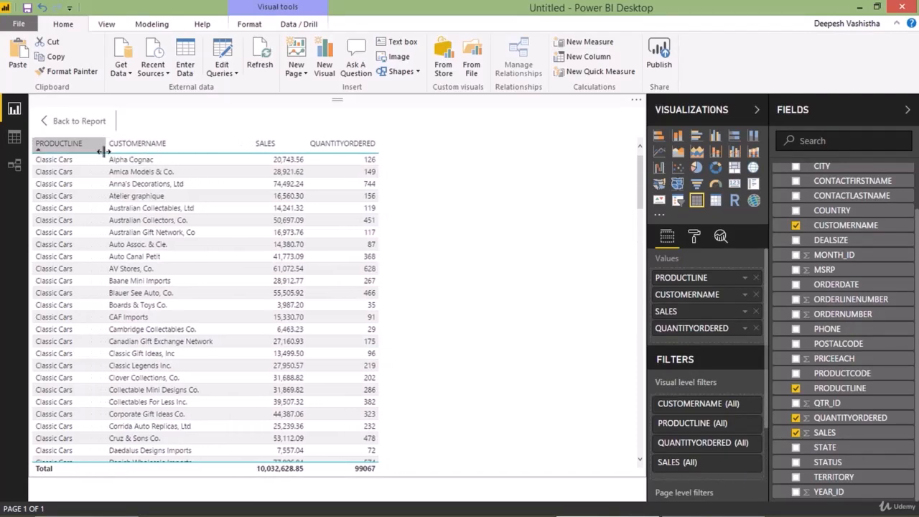
left_click(65, 121)
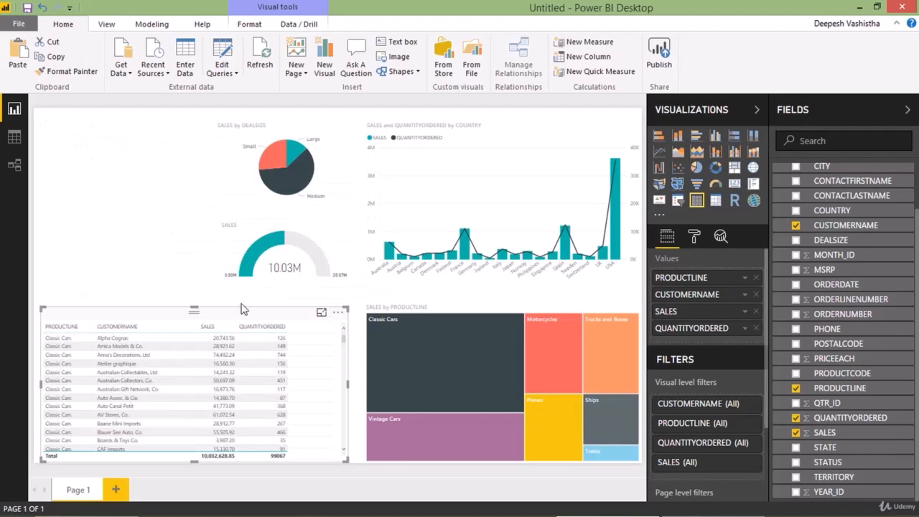
Narrow the table to fit its columns, extend the treemap towards it and move the table slightly up
left_click_drag(241, 309, 248, 312)
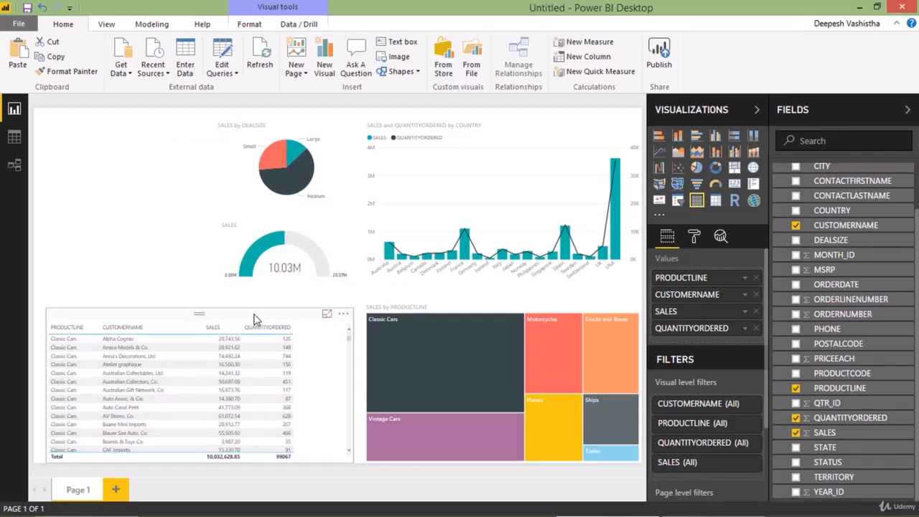
left_click_drag(352, 385, 309, 384)
left_click(367, 372)
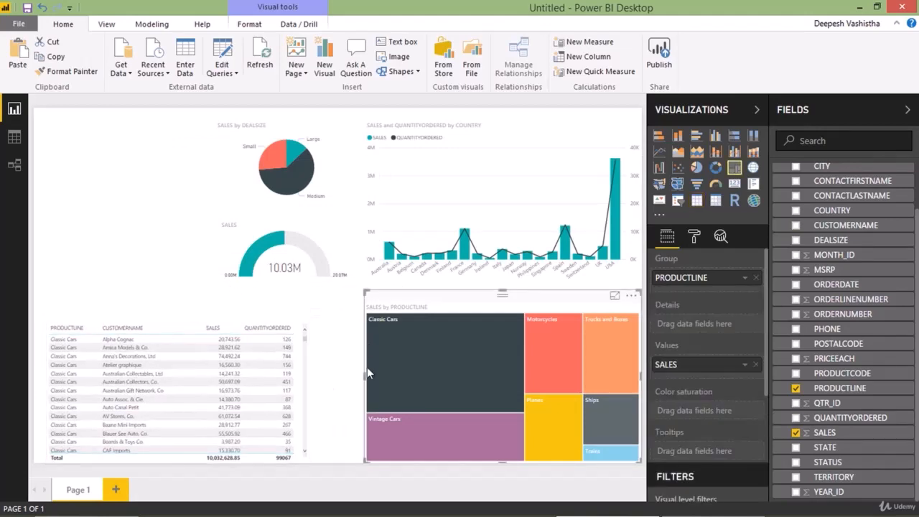
left_click_drag(367, 373, 326, 379)
left_click(261, 327)
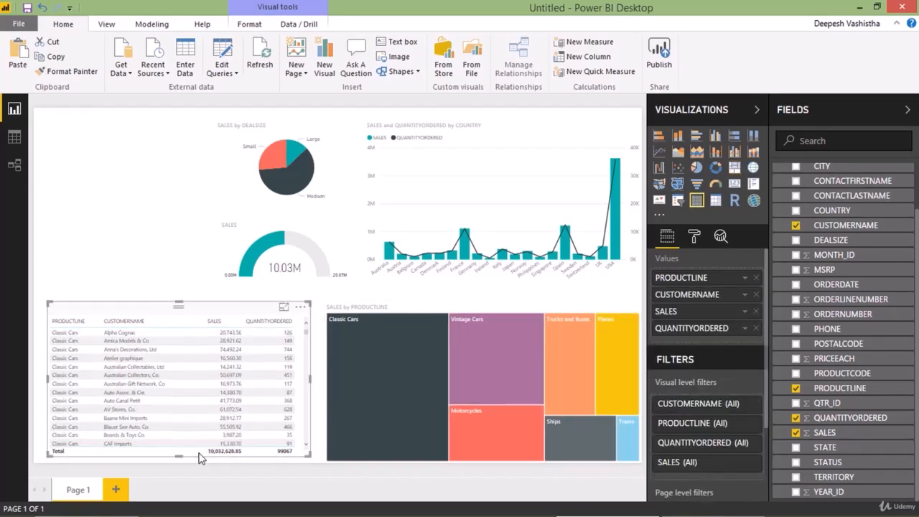
left_click(178, 467)
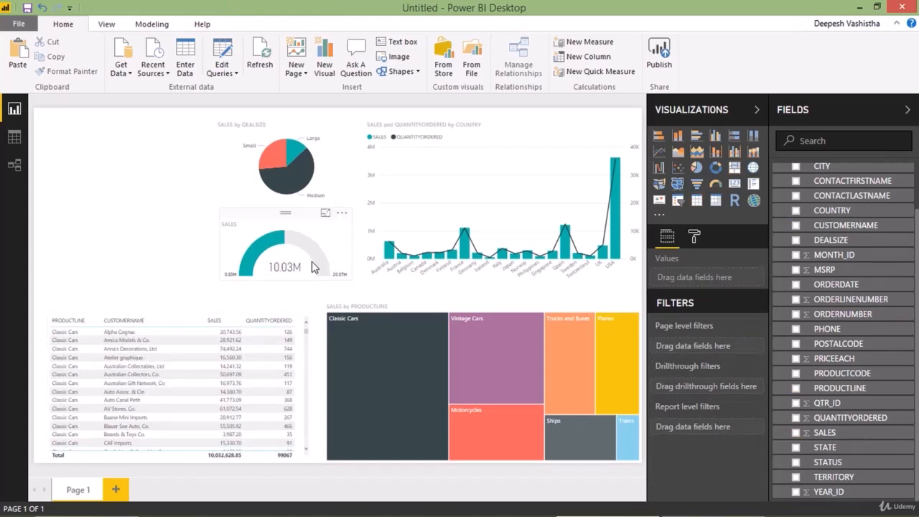
Add a card visual showing SALES, resize it to a short, wide box and place it just above the table
left_click(734, 188)
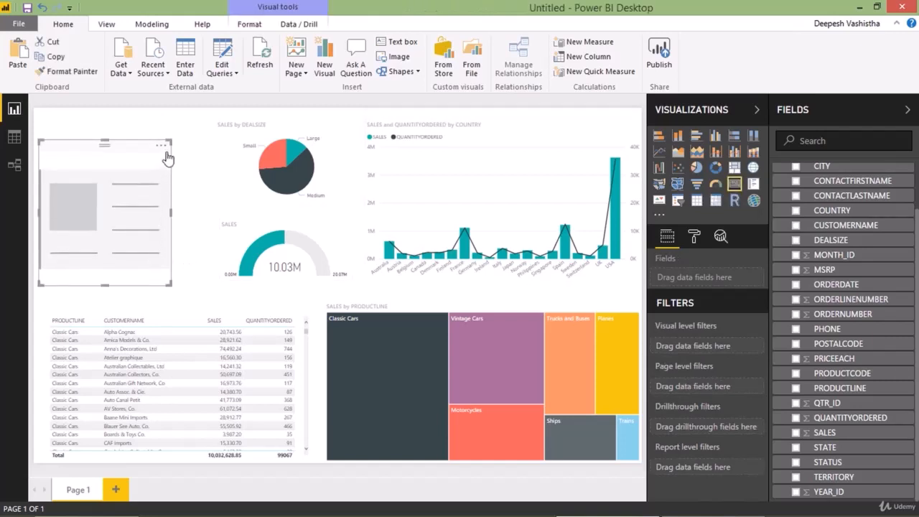
left_click_drag(166, 143, 191, 229)
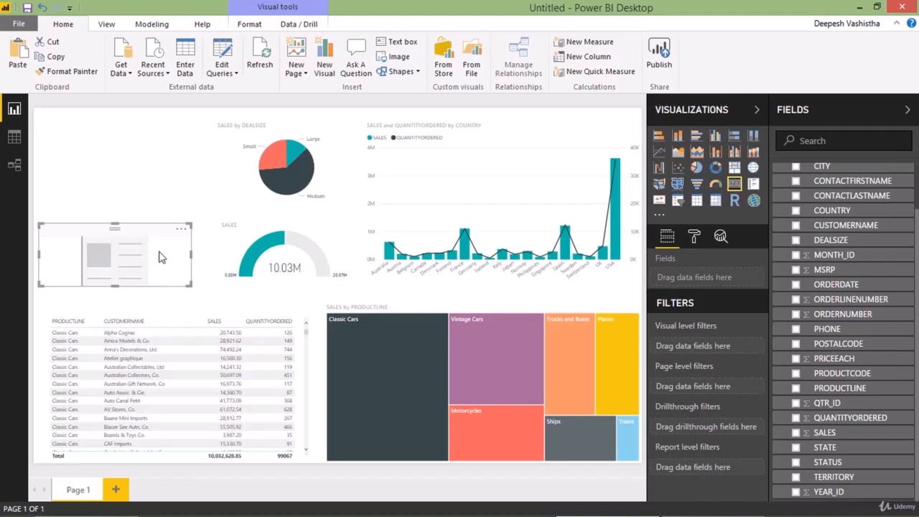
left_click(796, 434)
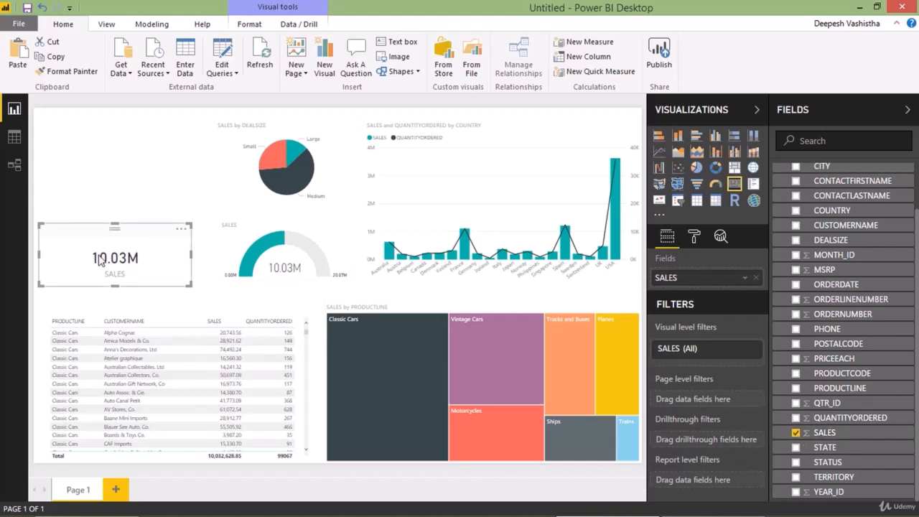
left_click_drag(142, 253, 143, 263)
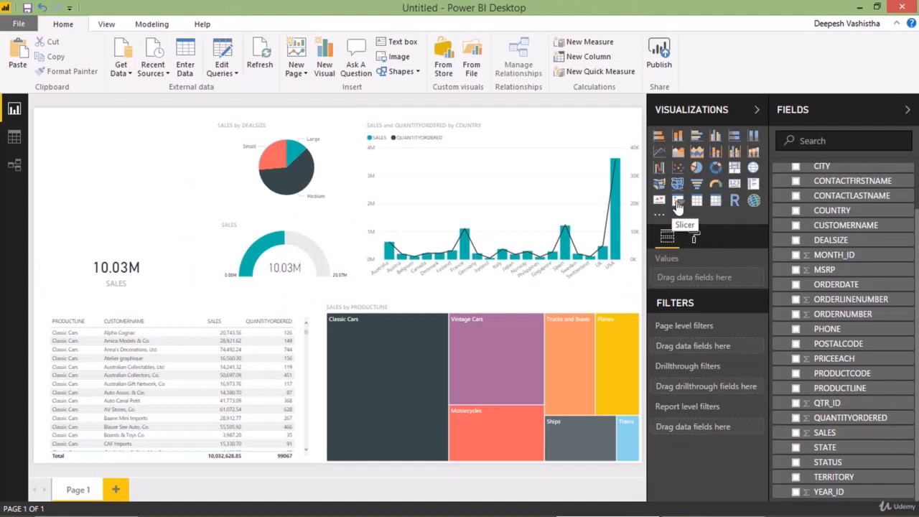
Add a STATUS slicer above the SALES card, widen it slightly and set its item text size to 14
left_click(677, 205)
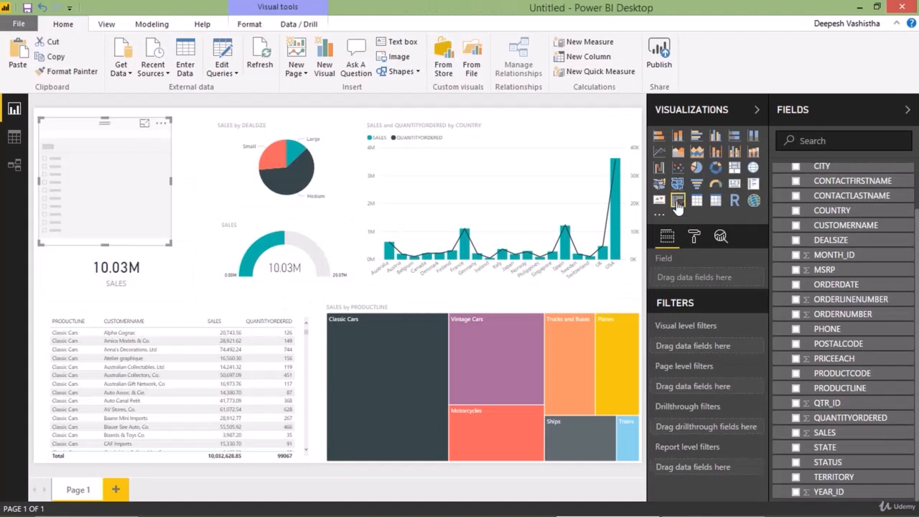
left_click(796, 462)
left_click_drag(169, 246, 181, 245)
left_click(694, 237)
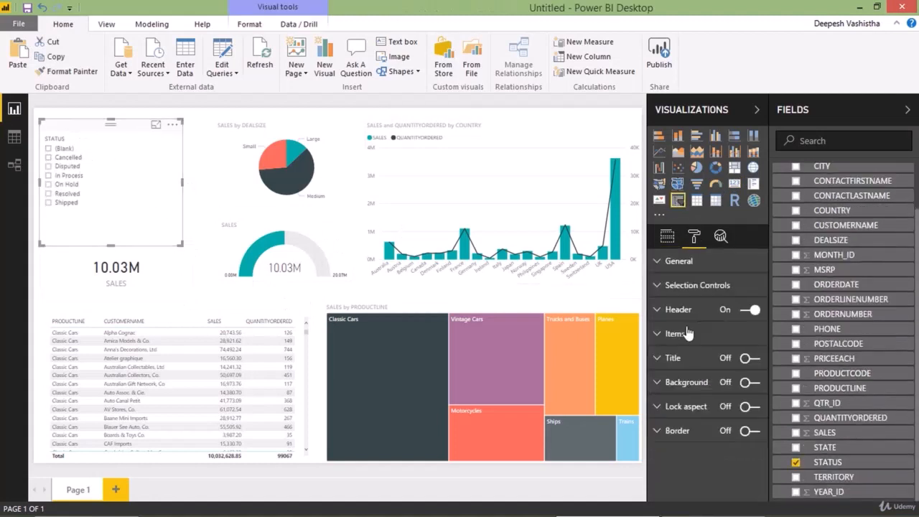
left_click(687, 334)
double_click(727, 430)
type("14")
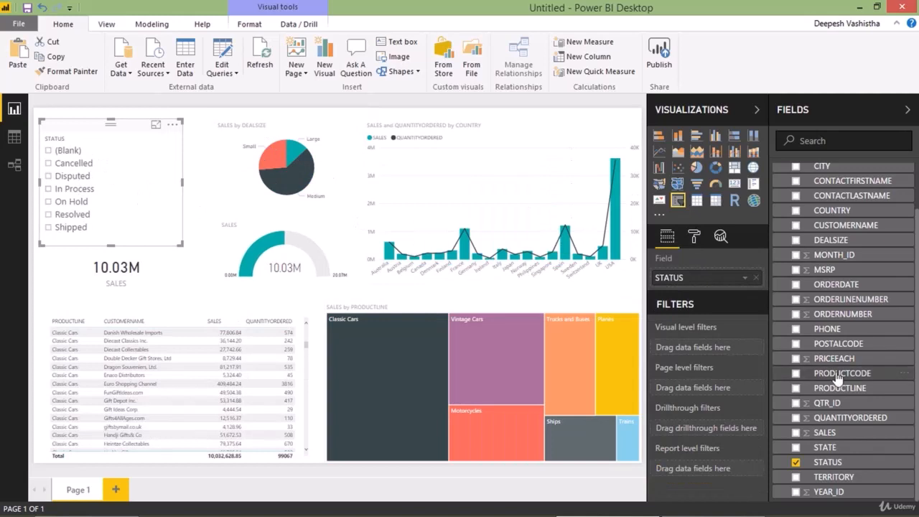
Add STATUS as a page level filter that includes every value except (Blank)
left_click_drag(828, 461, 701, 391)
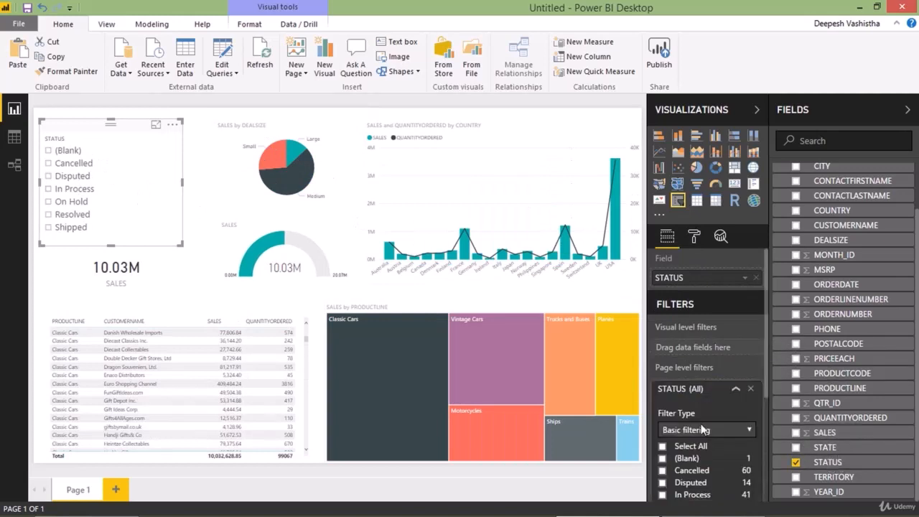
scroll(704, 429, "down", 1)
left_click(688, 379)
left_click(692, 393)
left_click(737, 323)
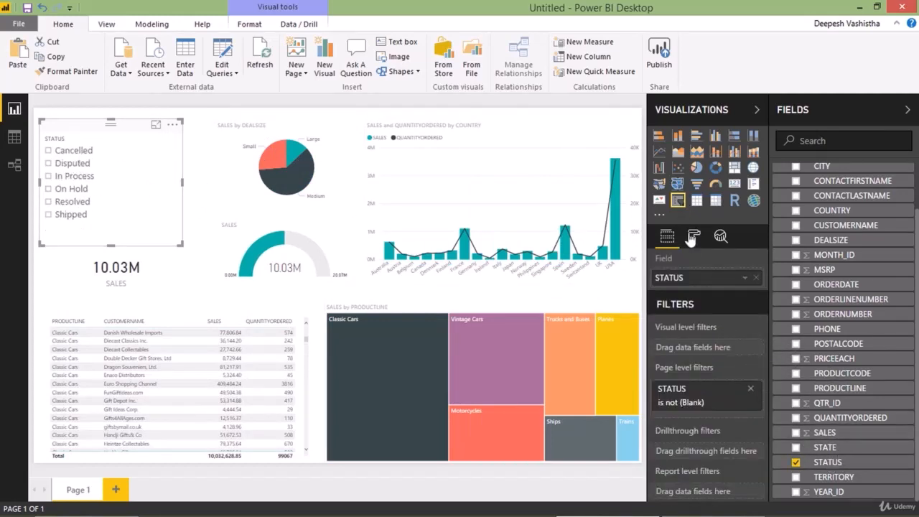
Set the STATUS slicer's orientation to Horizontal and widen the slicer slightly
left_click(693, 237)
left_click(679, 260)
left_click(728, 334)
left_click(725, 365)
left_click_drag(182, 245, 189, 246)
Adjust the text size of the STATUS slicer's items and nudge the SALES card slightly down
left_click(679, 261)
left_click(687, 334)
left_click_drag(733, 430, 719, 430)
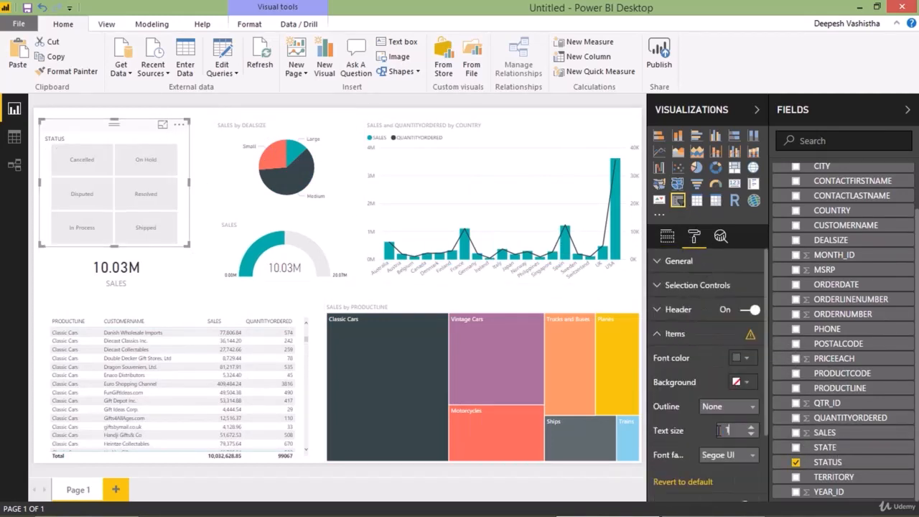
type("0")
left_click(742, 357)
left_click(681, 343)
left_click_drag(159, 294, 154, 304)
left_click(202, 293)
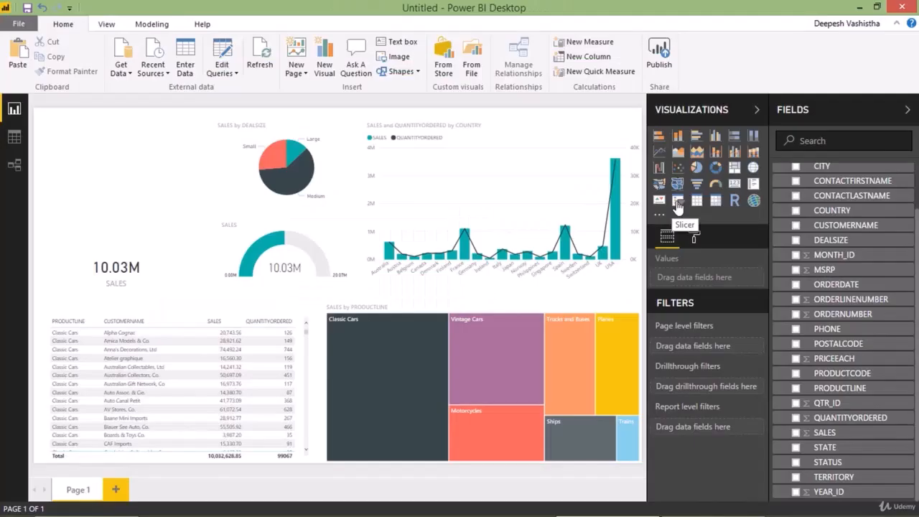
Add a slicer on the STATUS field in the empty area above the SALES card and widen it slightly
left_click(678, 204)
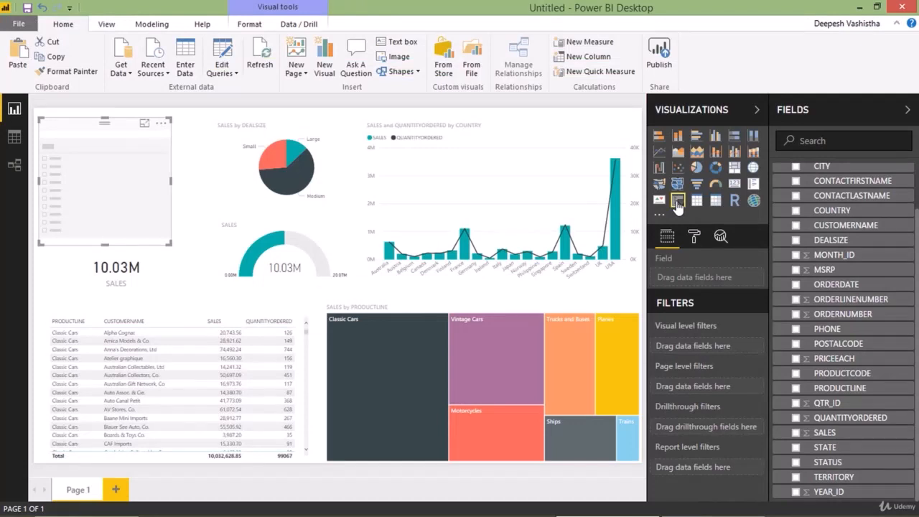
scroll(812, 257, "up", 2)
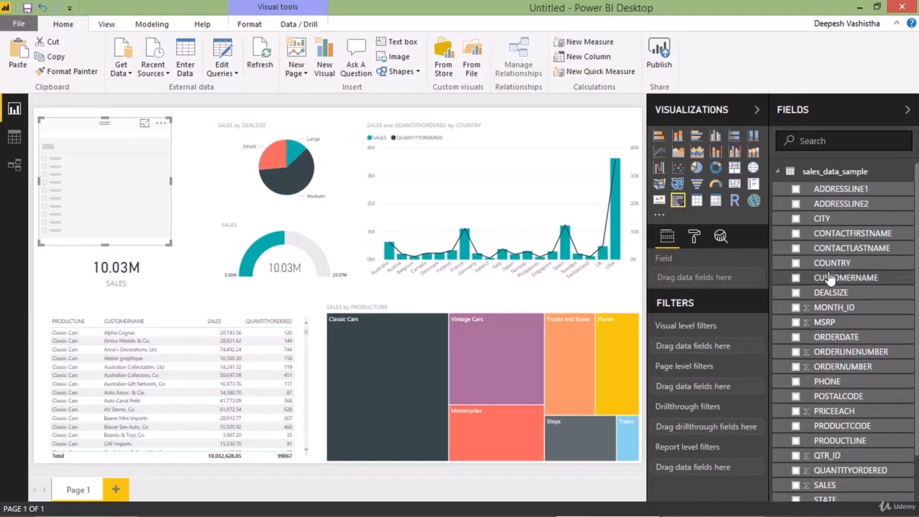
scroll(803, 381, "down", 2)
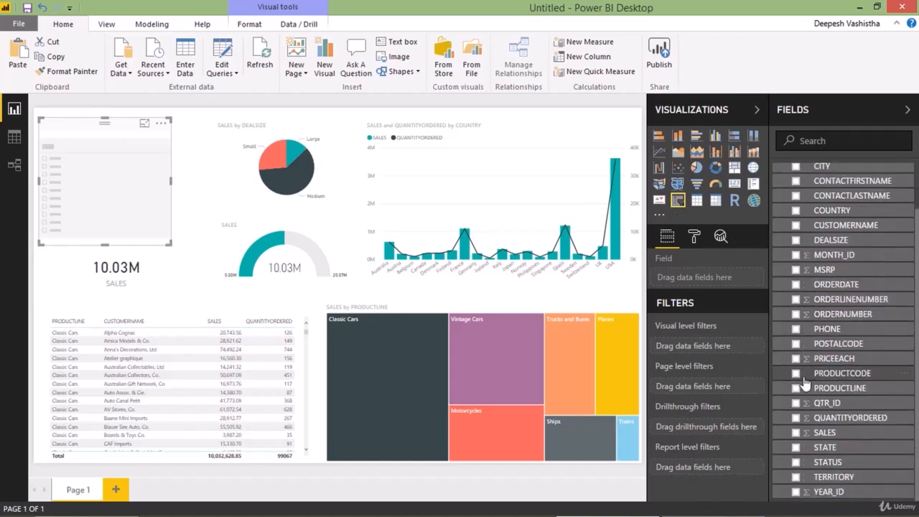
left_click(796, 462)
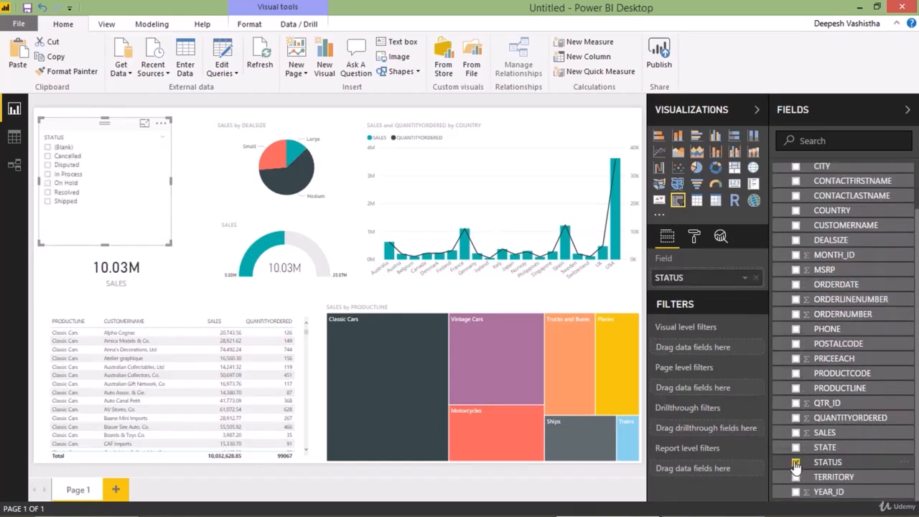
left_click_drag(79, 128, 80, 129)
left_click_drag(172, 246, 181, 246)
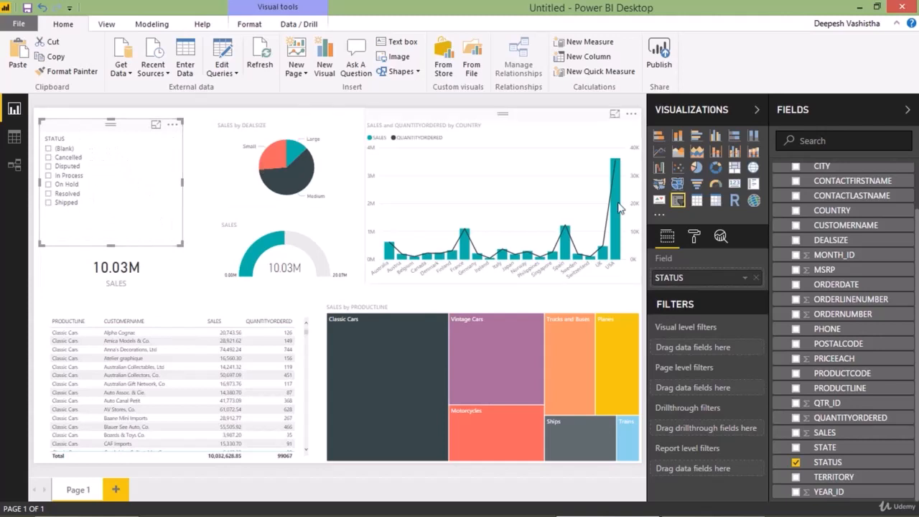
Set the text size of the STATUS slicer's items to 14
left_click(694, 236)
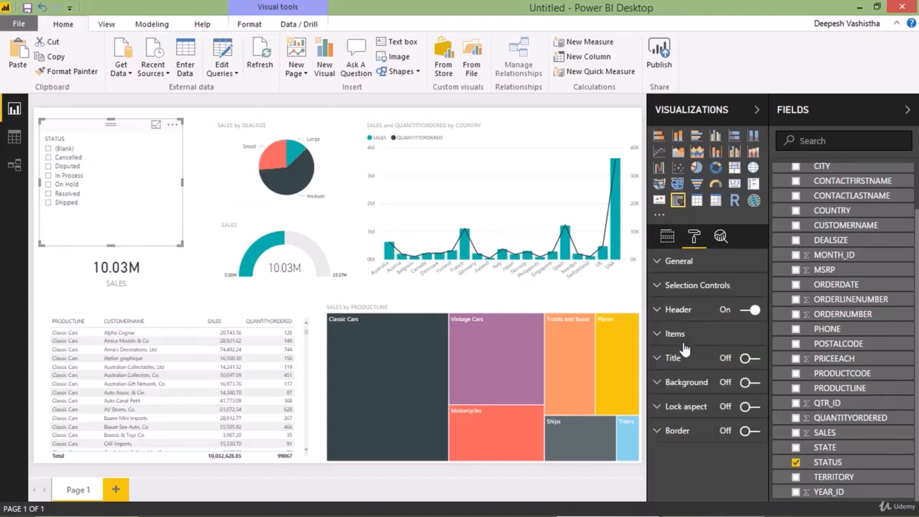
left_click(683, 340)
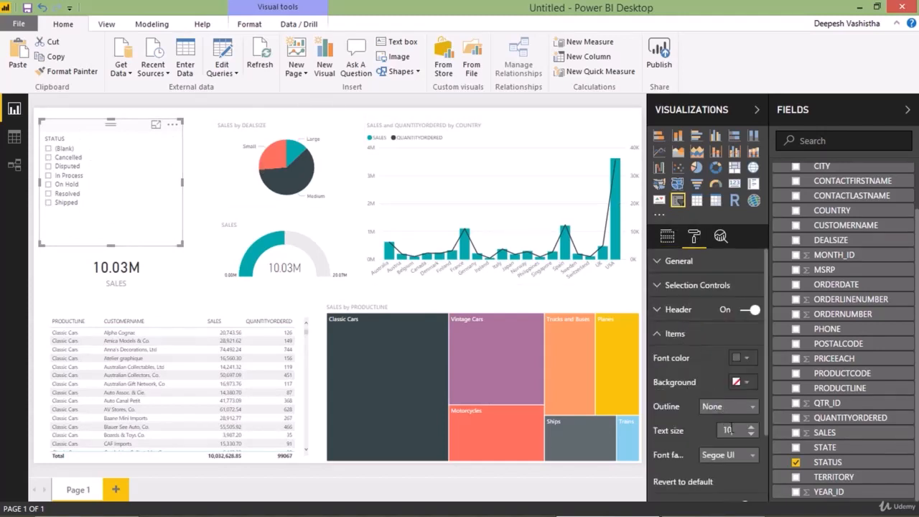
type("14")
key("Return")
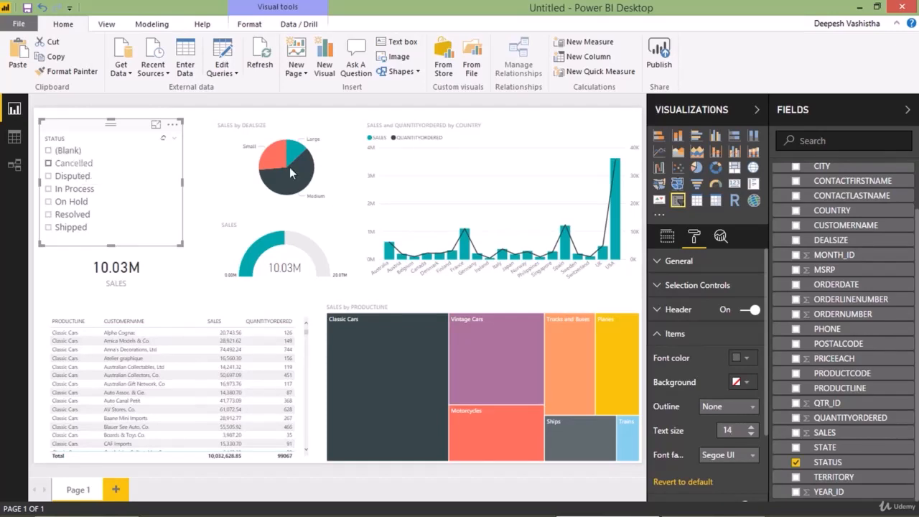
Test the slicer by filtering the report to Disputed and clearing the selection again
left_click(668, 237)
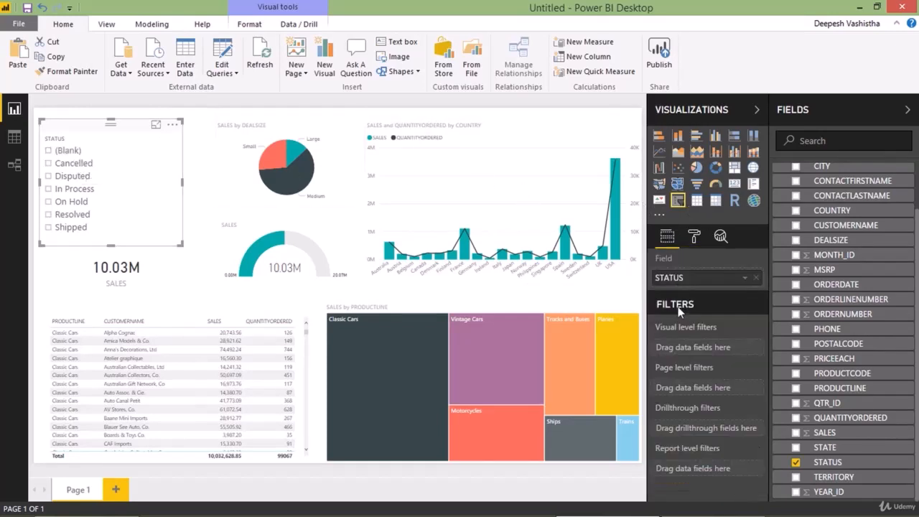
left_click(72, 176)
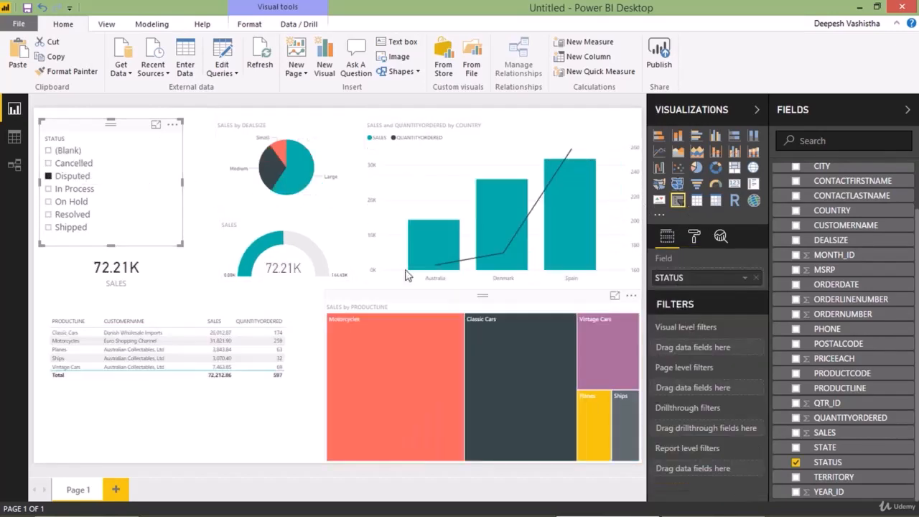
left_click(77, 177)
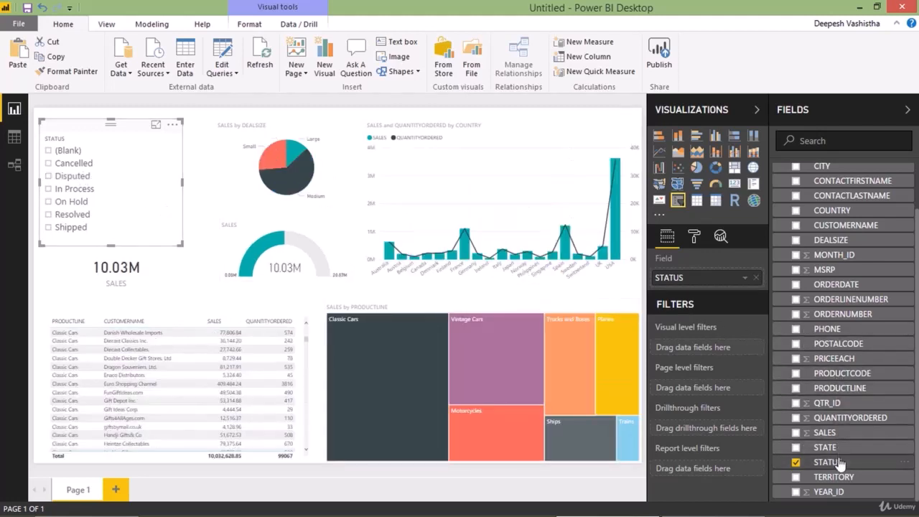
Add STATUS as a page level filter and select all its values except (Blank)
left_click_drag(840, 463, 714, 342)
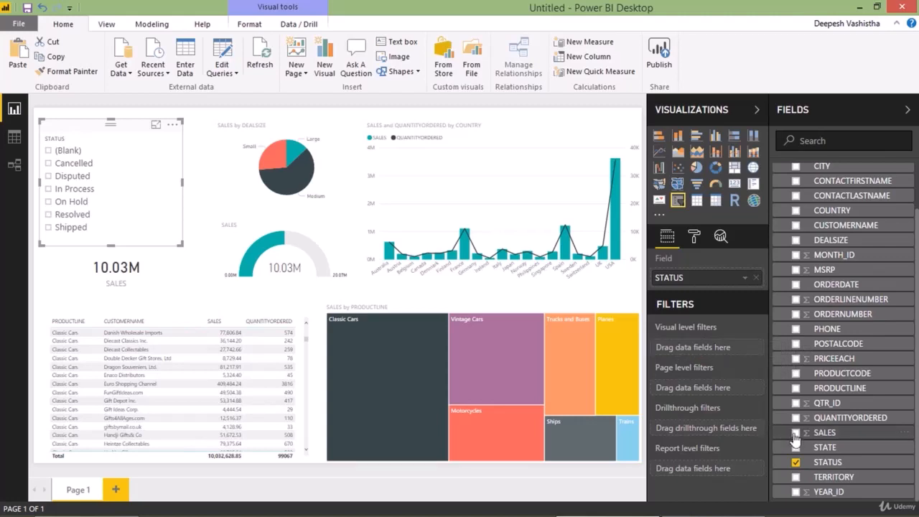
left_click_drag(829, 463, 694, 387)
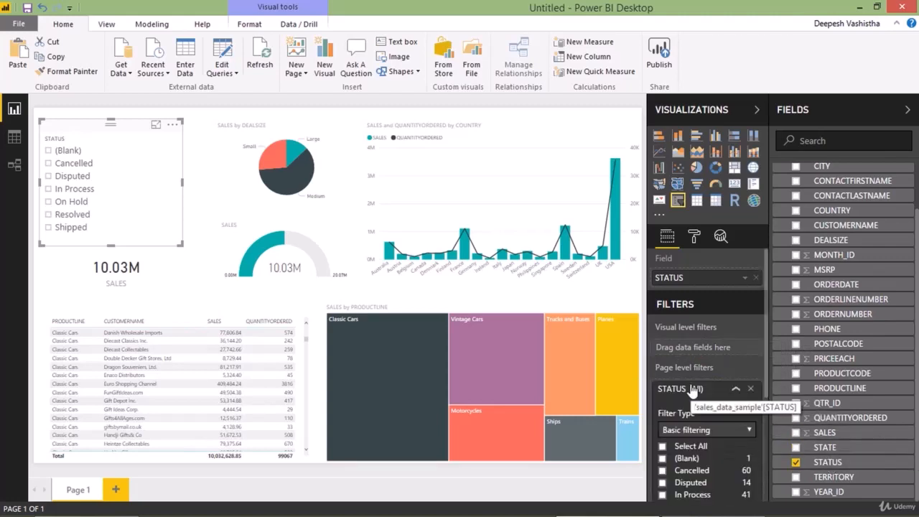
scroll(702, 430, "down", 2)
left_click(692, 379)
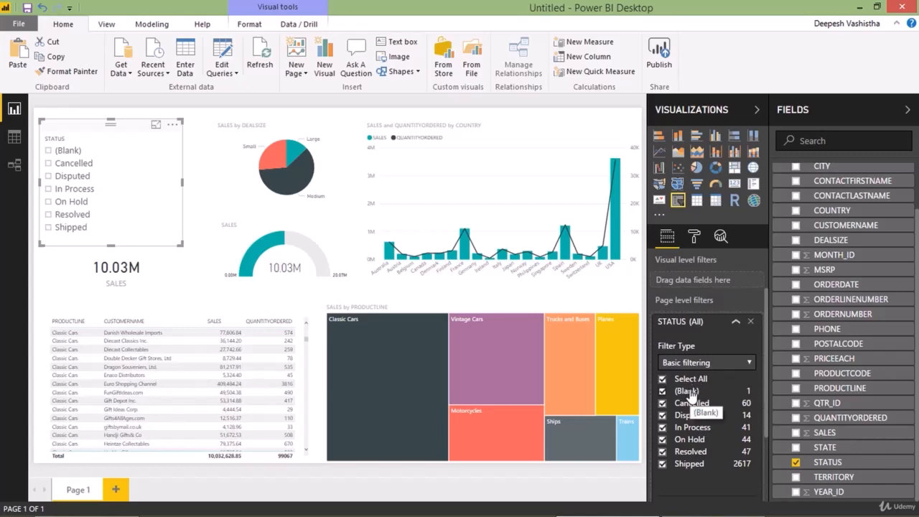
left_click(687, 391)
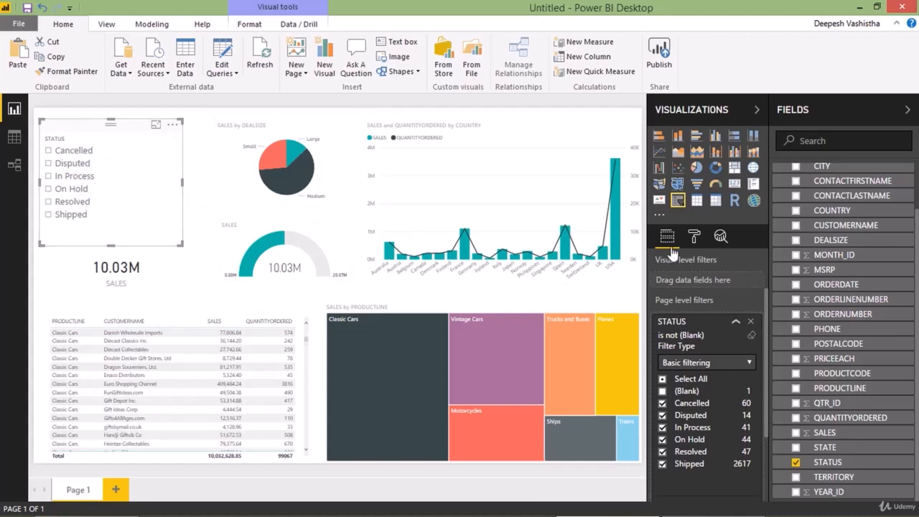
left_click(724, 323)
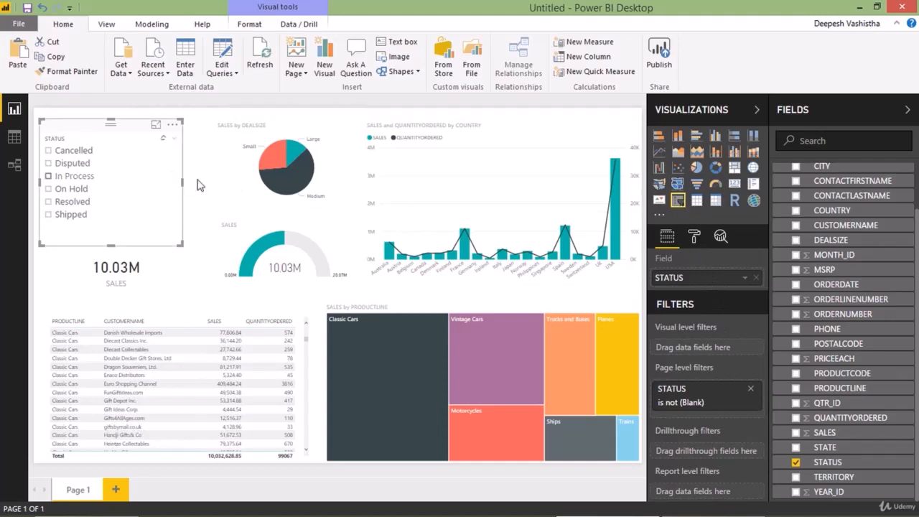
Change the STATUS slicer's orientation to Horizontal and enlarge it to about 317 wide by 242 high
left_click(693, 239)
left_click(703, 263)
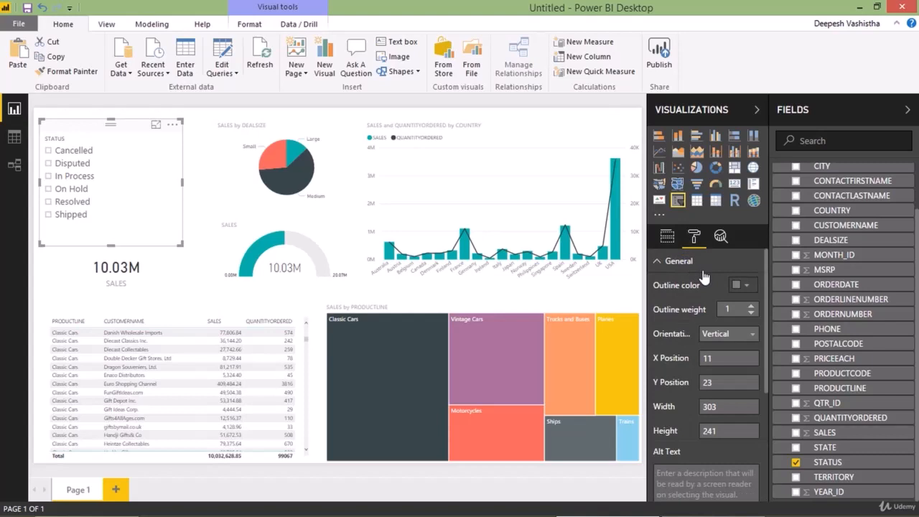
left_click(726, 336)
left_click(724, 364)
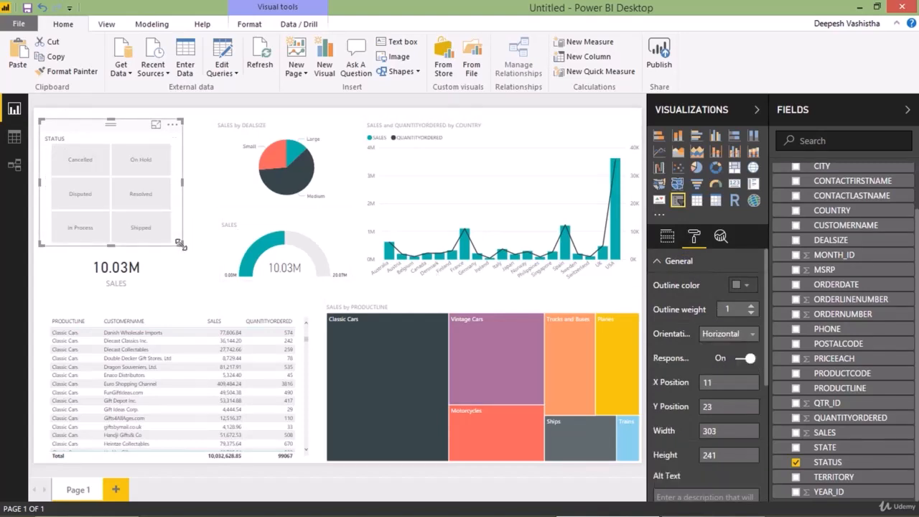
left_click_drag(180, 243, 189, 253)
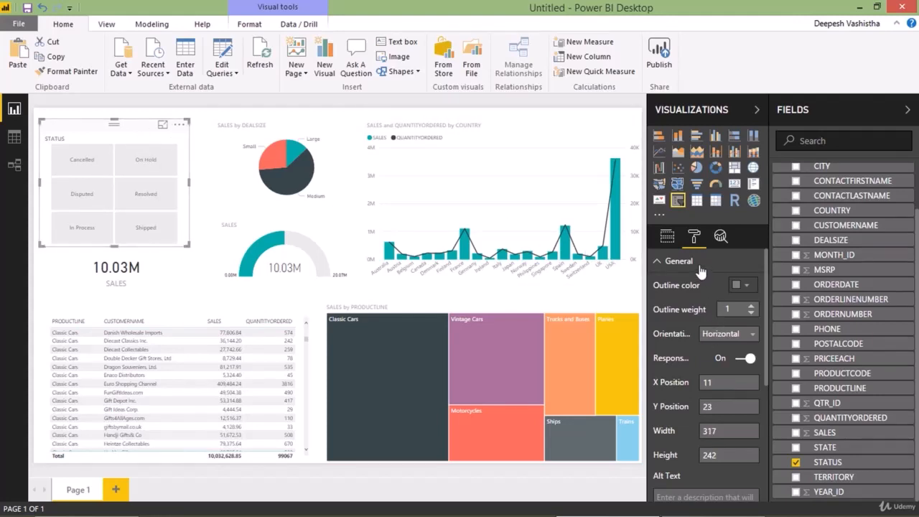
left_click(679, 261)
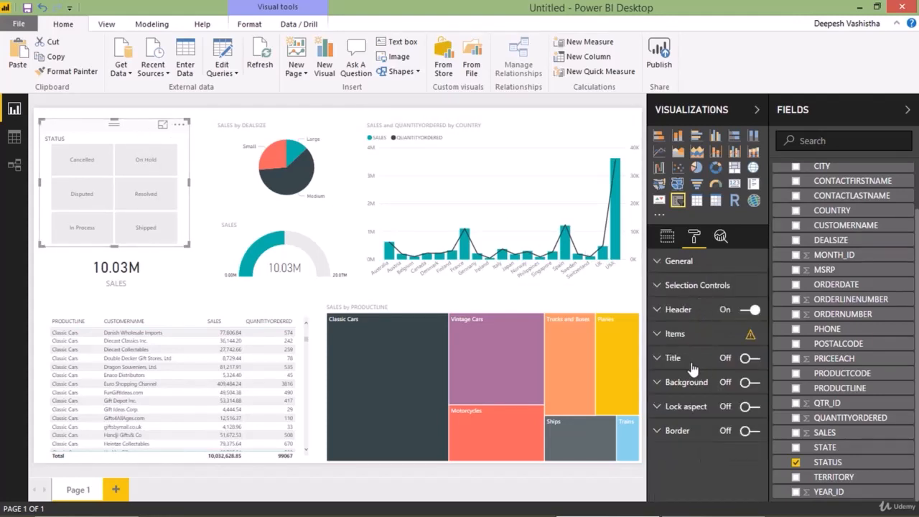
Set the slicer items' text size to 16 with a black font color, and nudge the SALES card slightly down
left_click(675, 334)
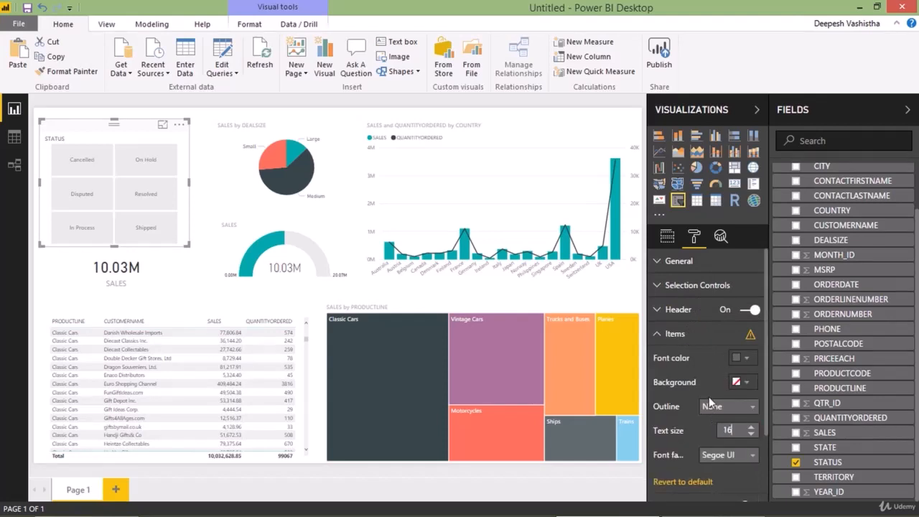
left_click(745, 359)
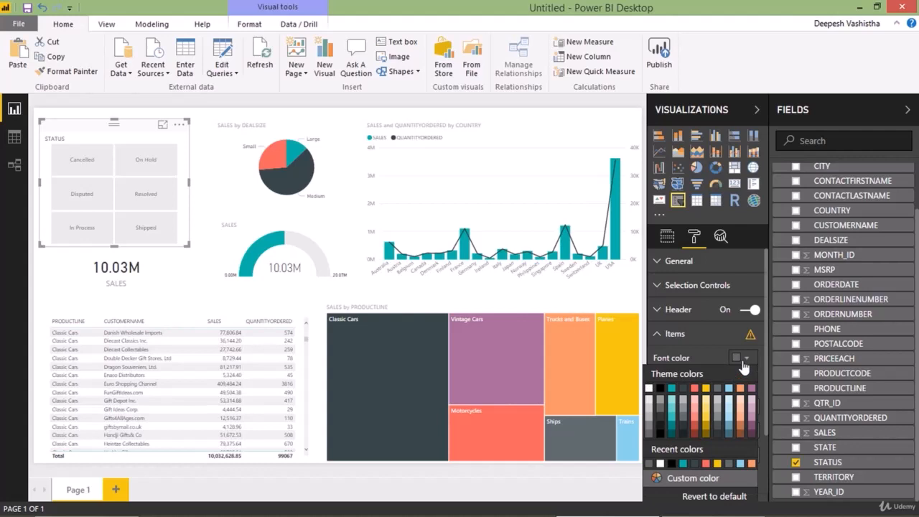
left_click(660, 388)
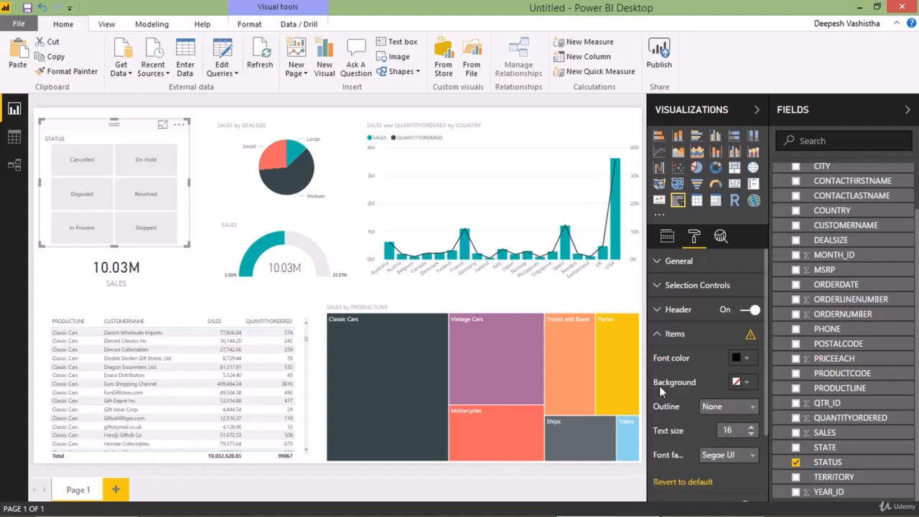
left_click(679, 334)
left_click_drag(158, 293, 154, 302)
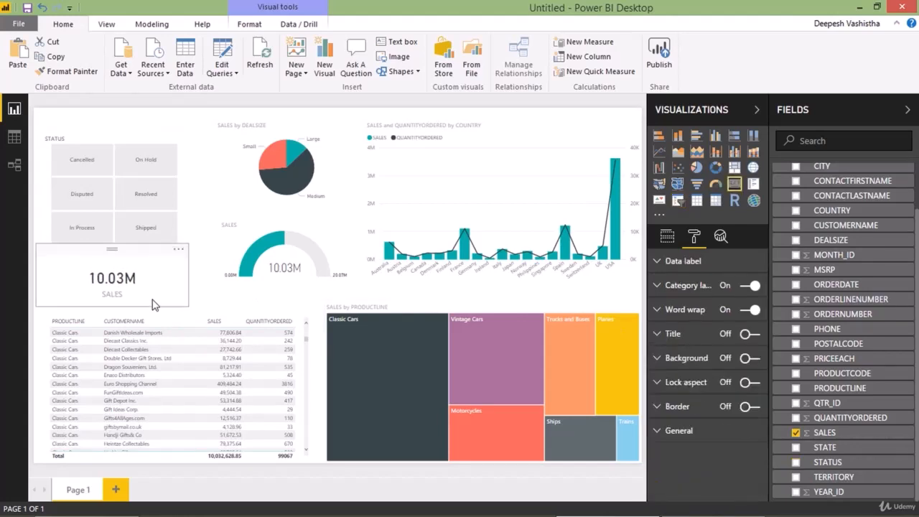
Add a second report page and place a scatter chart on it, trying stacked bar and pie chart types first
left_click(199, 217)
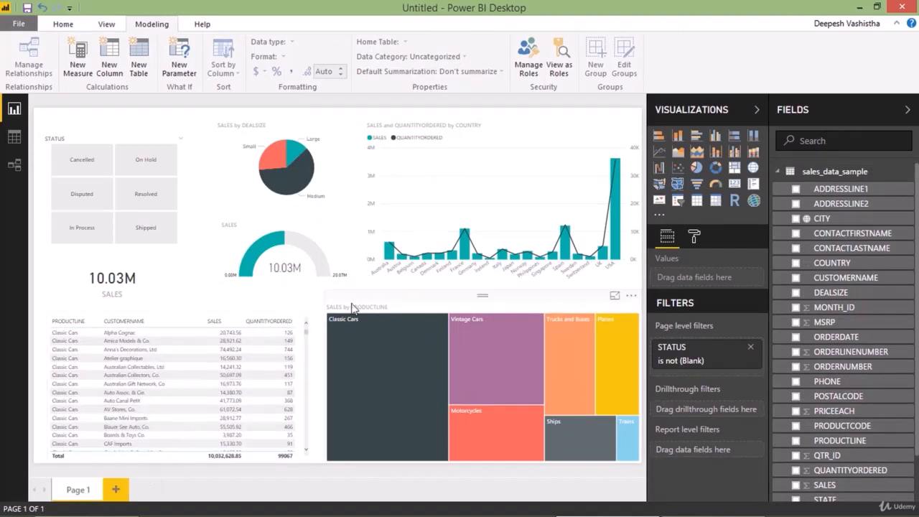
left_click(118, 489)
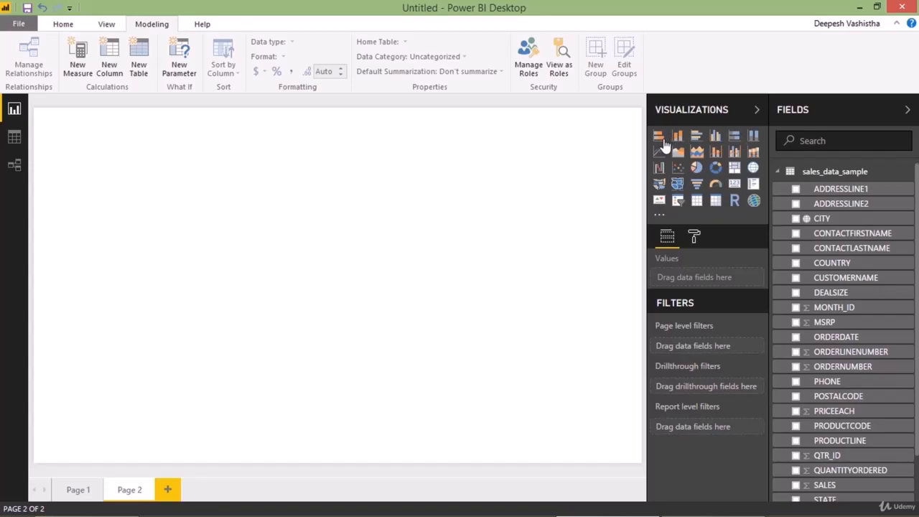
left_click(659, 137)
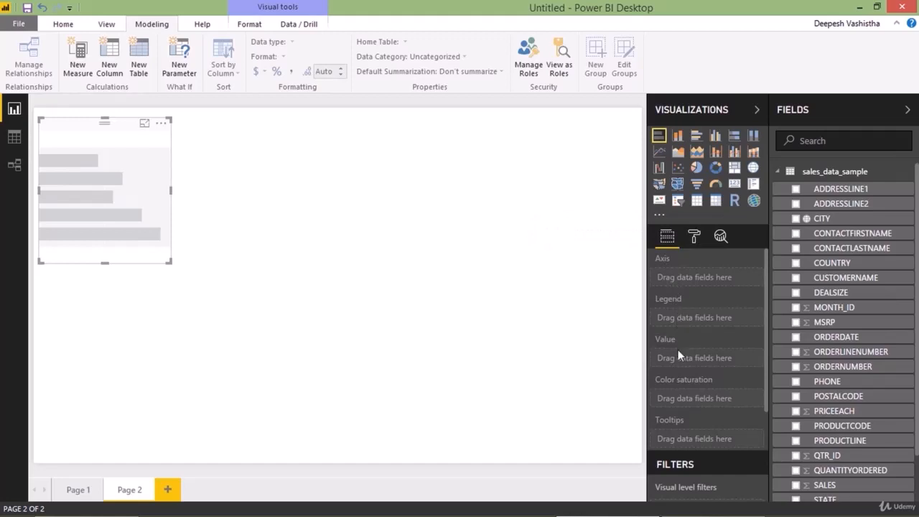
left_click(696, 168)
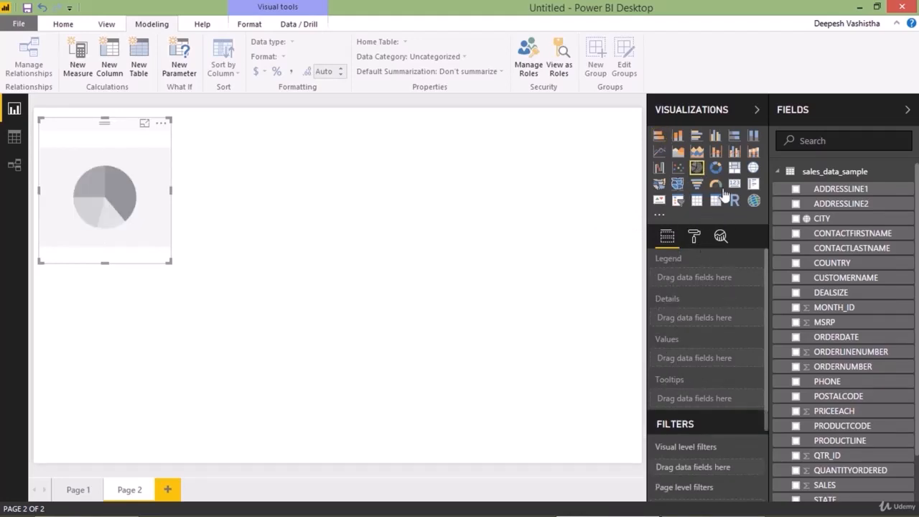
left_click(677, 169)
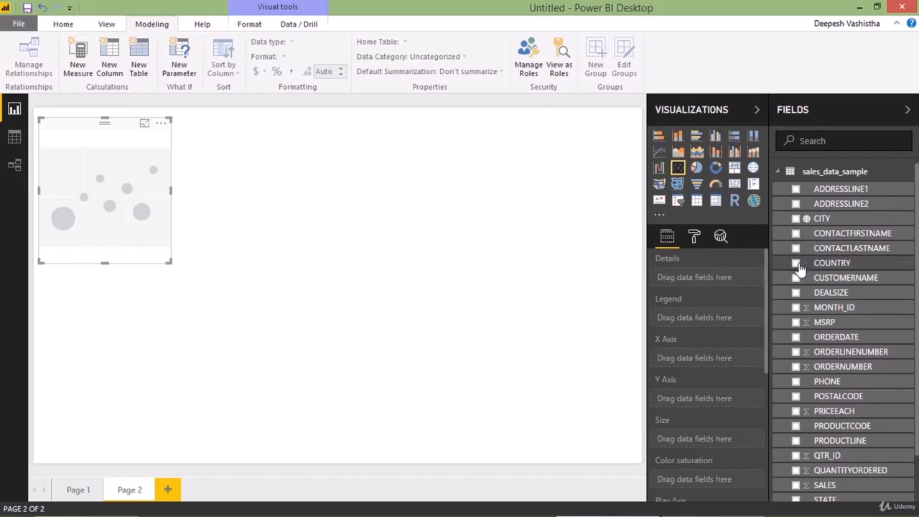
Assign COUNTRY to the scatter chart's Details, SALES to X Axis and, in focus mode, QUANTITYORDERED to Y Axis
left_click_drag(818, 264, 700, 285)
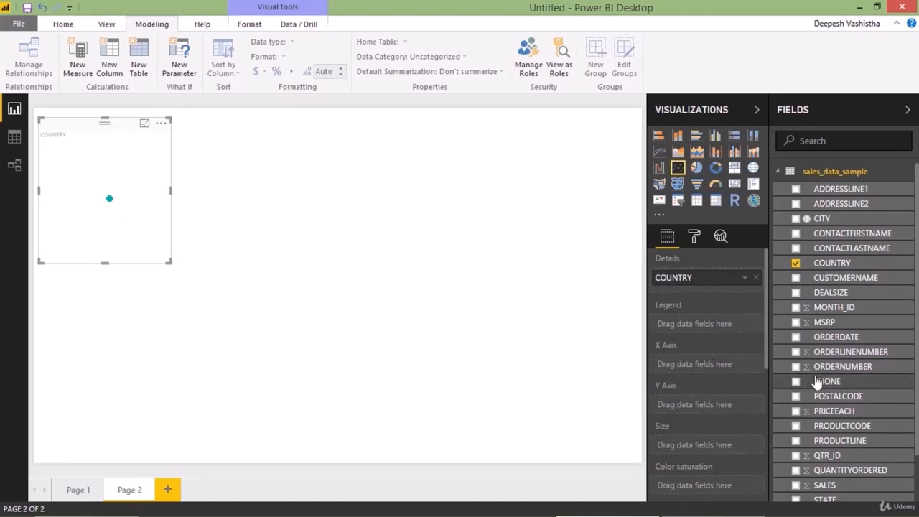
scroll(826, 395, "down", 2)
left_click_drag(824, 432, 713, 368)
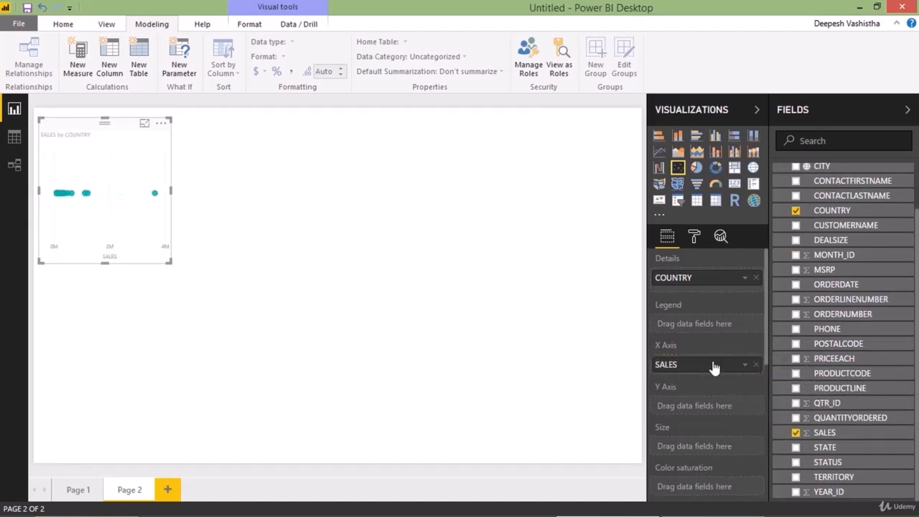
left_click(144, 125)
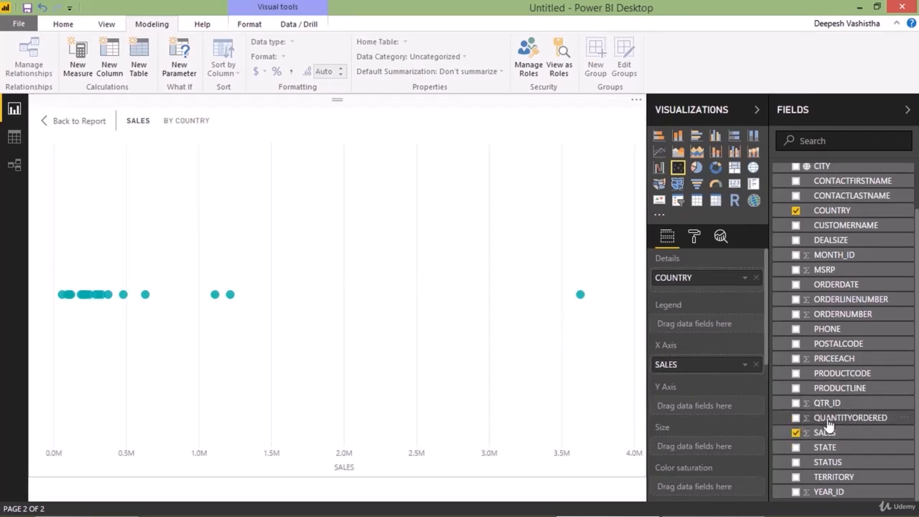
left_click_drag(826, 420, 704, 411)
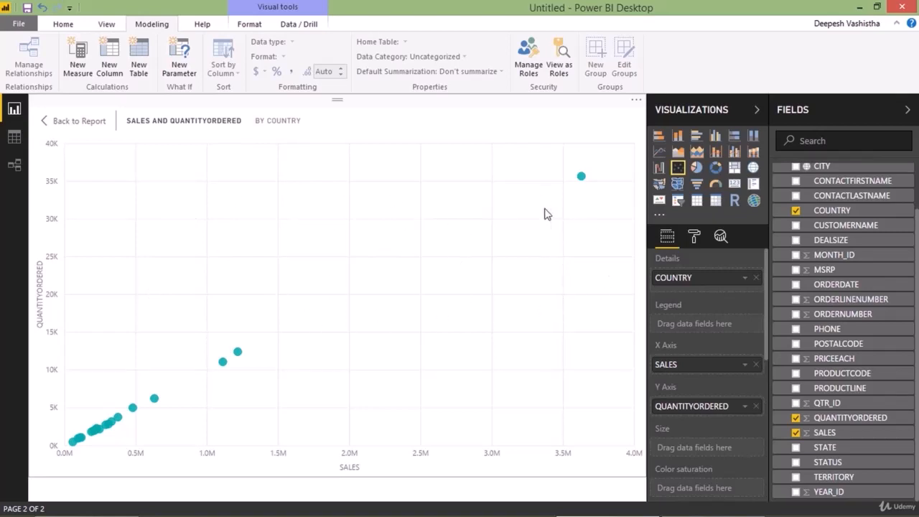
Size the scatter chart's bubbles by SALES and inspect the largest and smallest bubbles
scroll(711, 318, "down", 2)
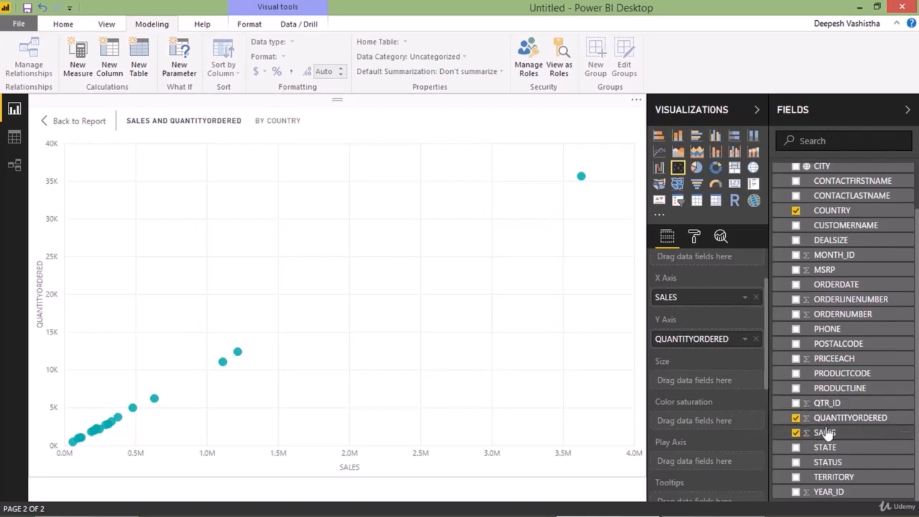
left_click_drag(826, 434, 704, 382)
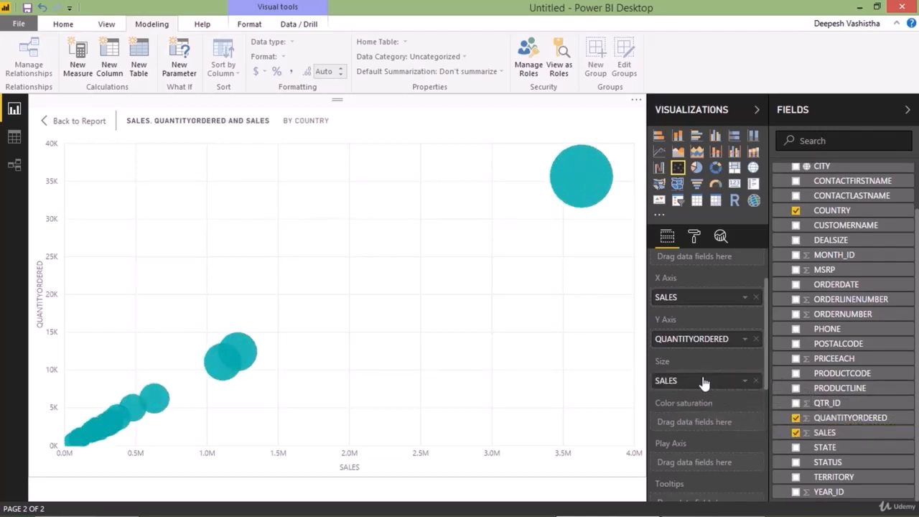
mouse_move(583, 204)
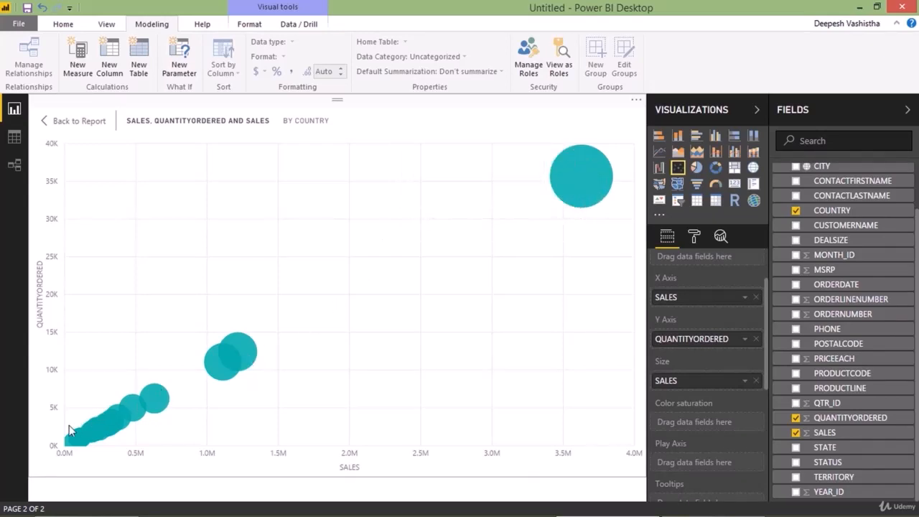
mouse_move(69, 439)
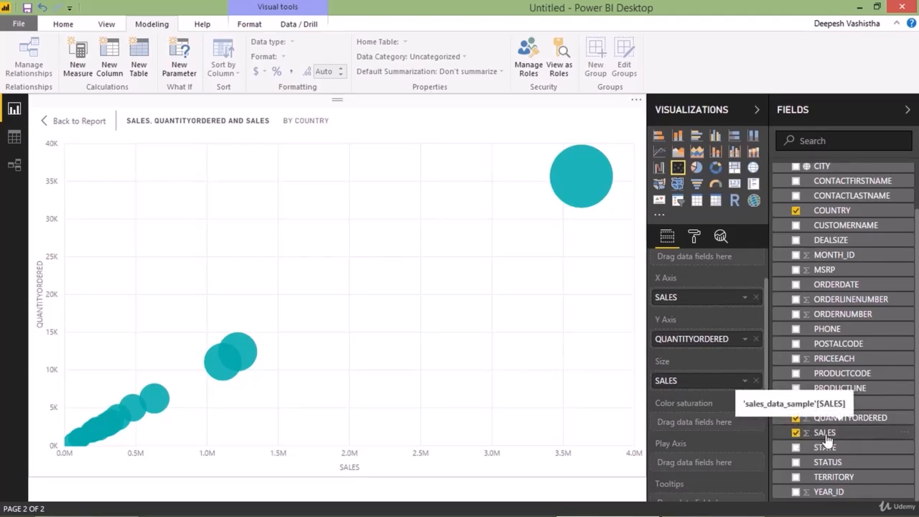
Add ORDERDATE as the scatter chart's Play Axis, run the animation and pause it
scroll(826, 439, "up", 2)
left_click_drag(833, 338, 709, 469)
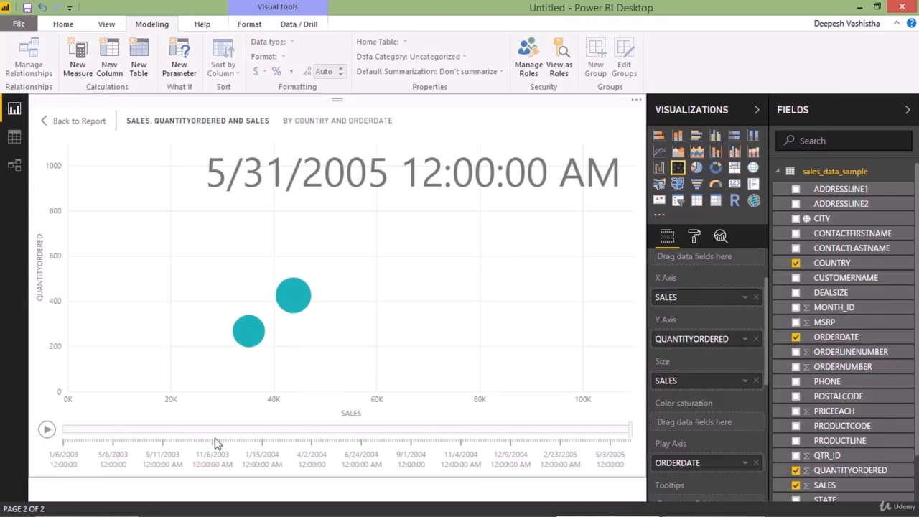
left_click(45, 431)
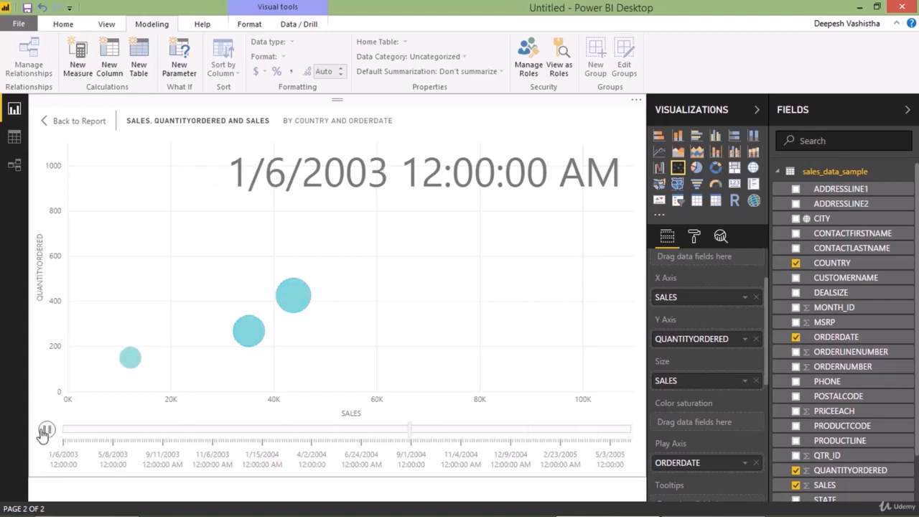
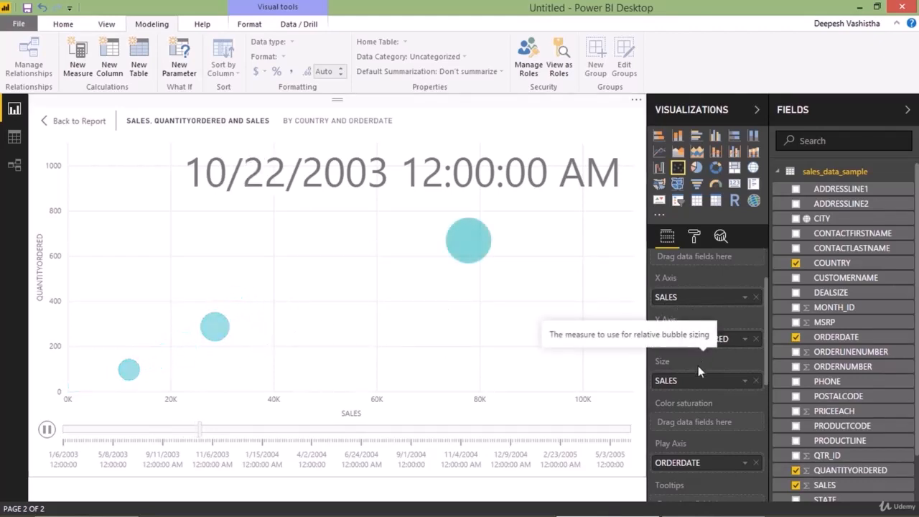
scroll(699, 365, "up", 2)
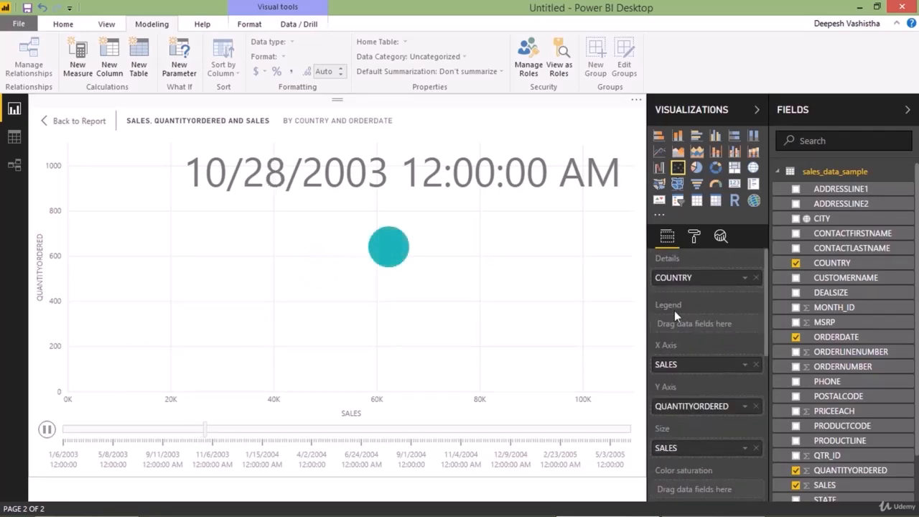
left_click(47, 432)
Return to the report page, place the scatter chart in the page's upper-left corner and enlarge it to about half the page width
left_click(74, 122)
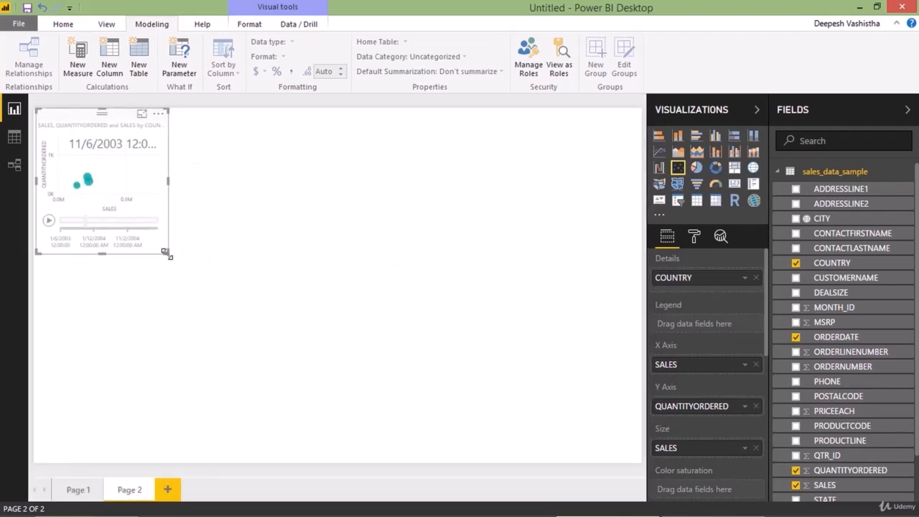
left_click_drag(360, 294, 363, 292)
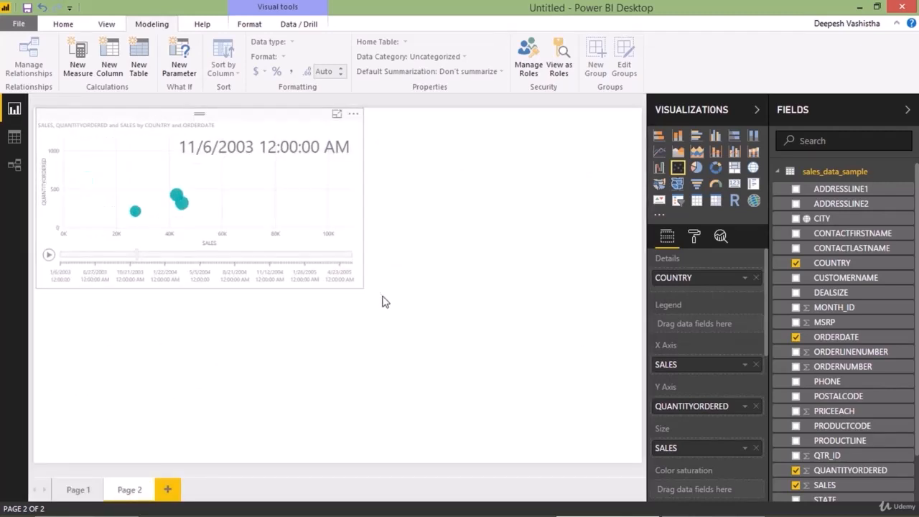
left_click(381, 302)
left_click(317, 217)
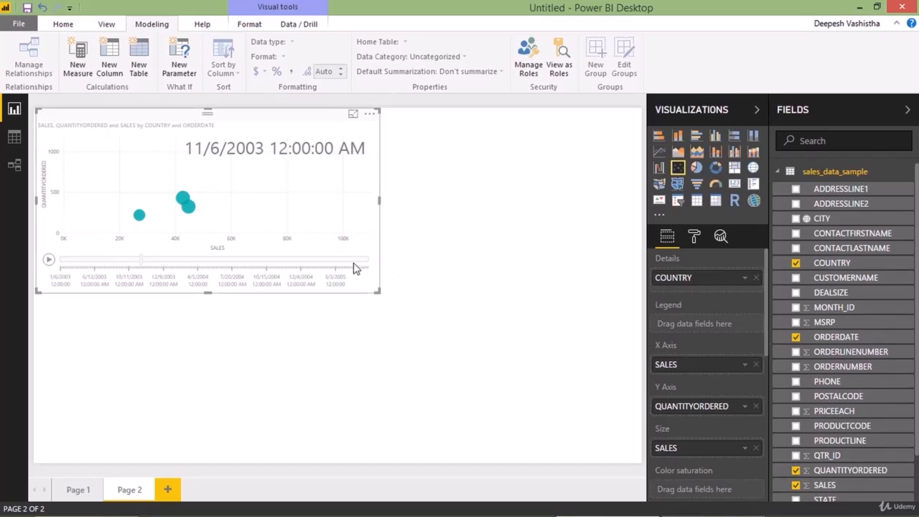
left_click_drag(373, 289, 352, 284)
left_click(562, 216)
Insert a line chart beside the scatter chart and enlarge it to fill the remaining width of the page's upper half
left_click(658, 152)
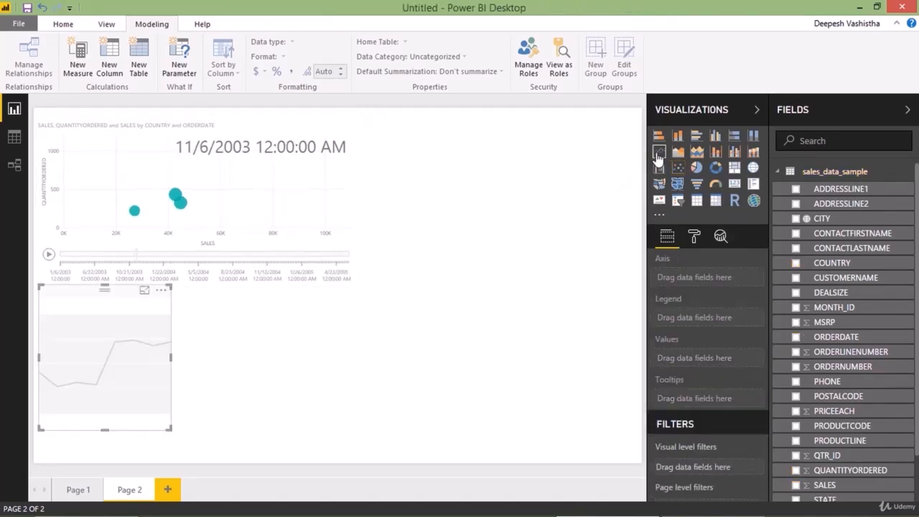
left_click_drag(137, 344, 471, 181)
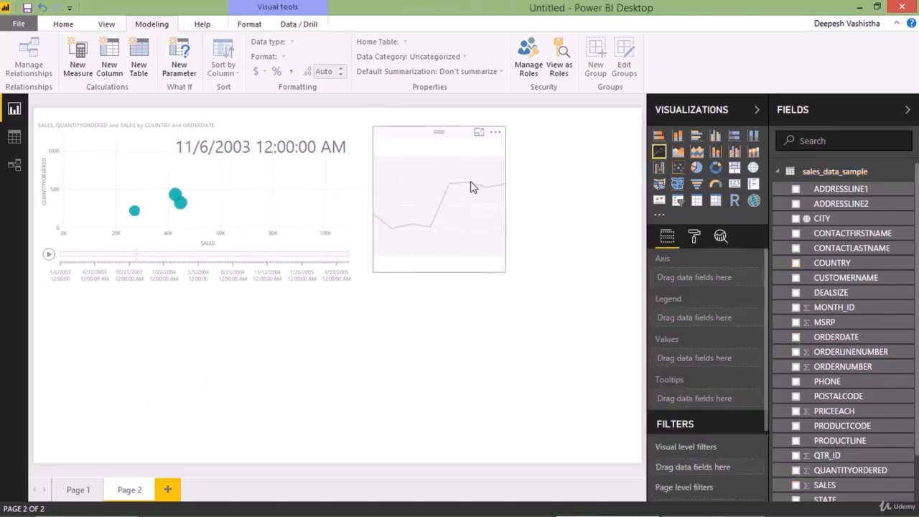
left_click_drag(496, 268, 636, 278)
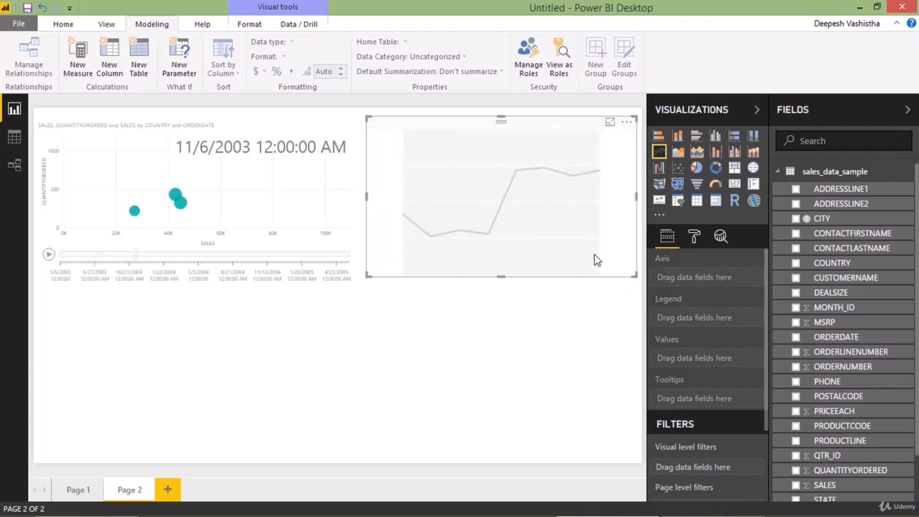
Plot QUANTITYORDERED and PRICEEACH by COUNTRY in the line chart and inspect both lines in focus mode
left_click(796, 263)
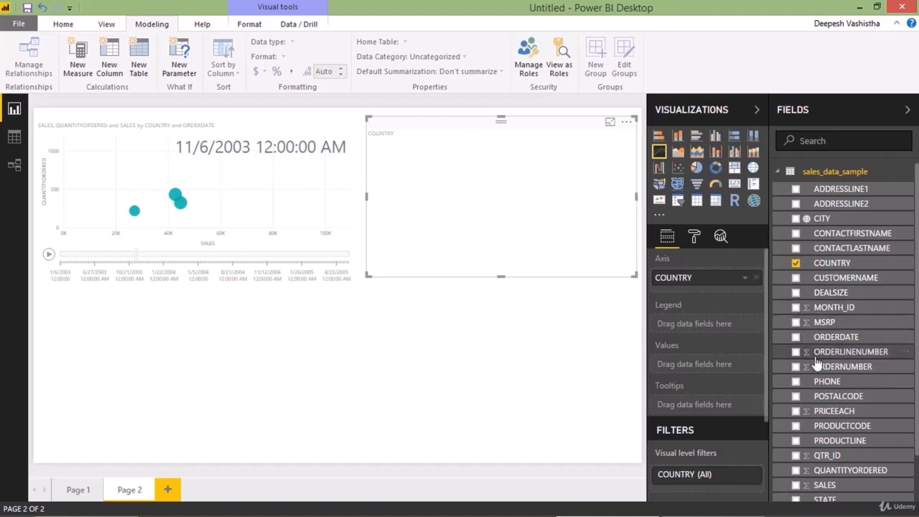
left_click(795, 470)
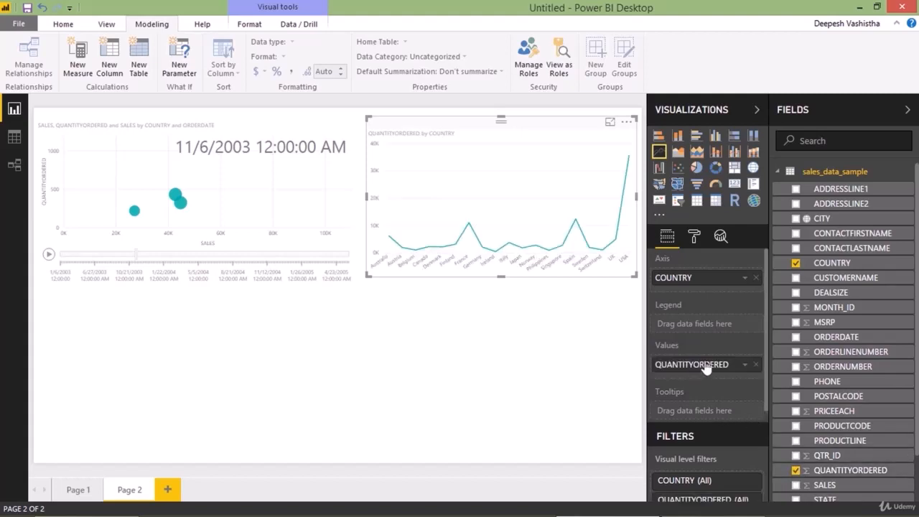
left_click(610, 126)
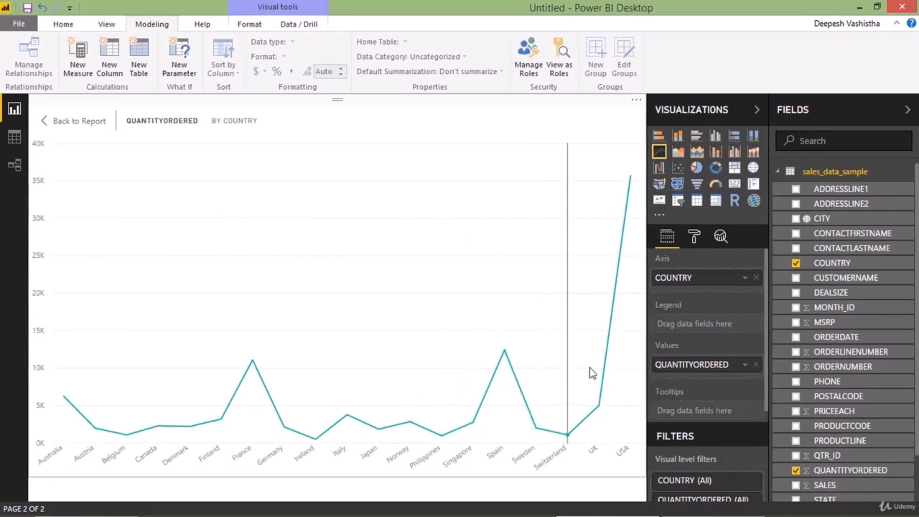
mouse_move(599, 374)
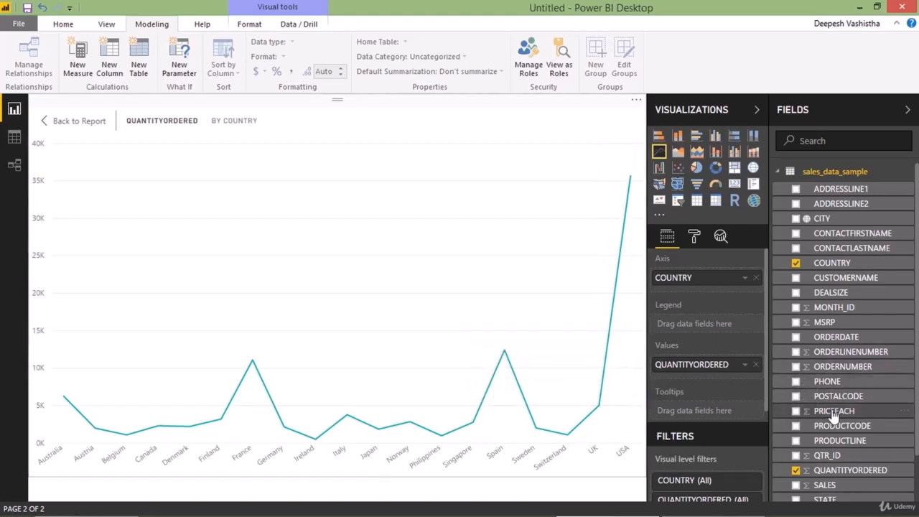
left_click_drag(824, 411, 706, 368)
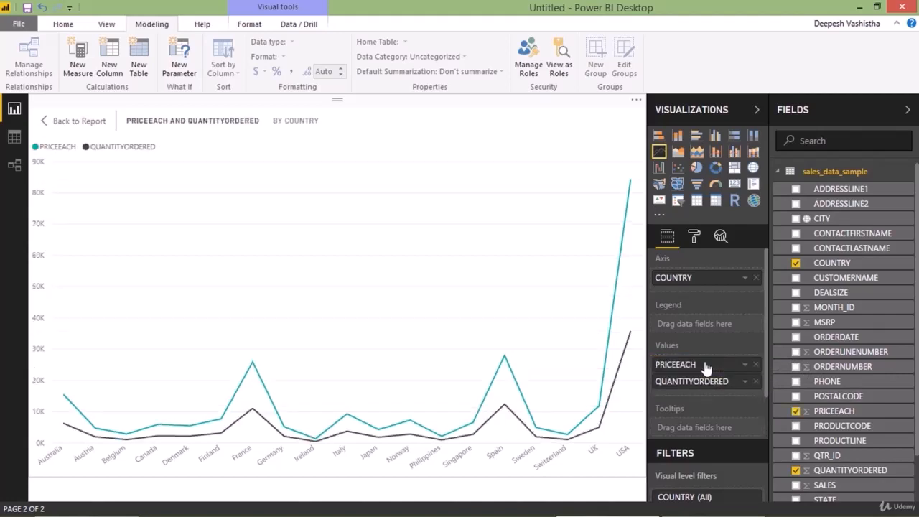
mouse_move(425, 446)
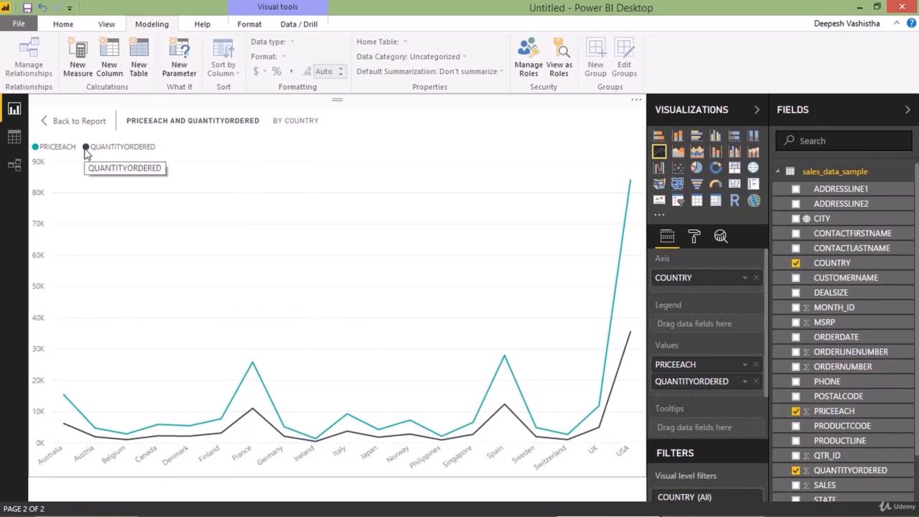
mouse_move(70, 431)
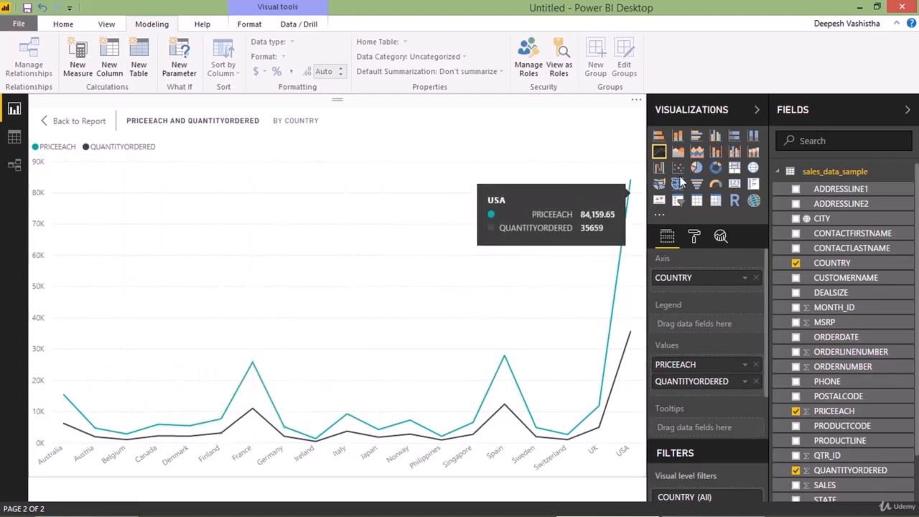
Convert the line chart to an area chart, return to the report page and extend the chart's lower edge slightly
left_click(679, 153)
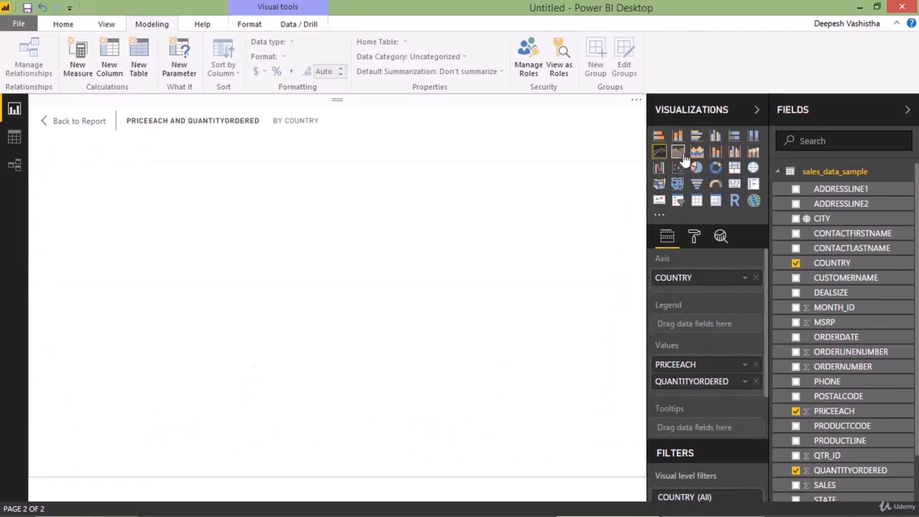
mouse_move(512, 400)
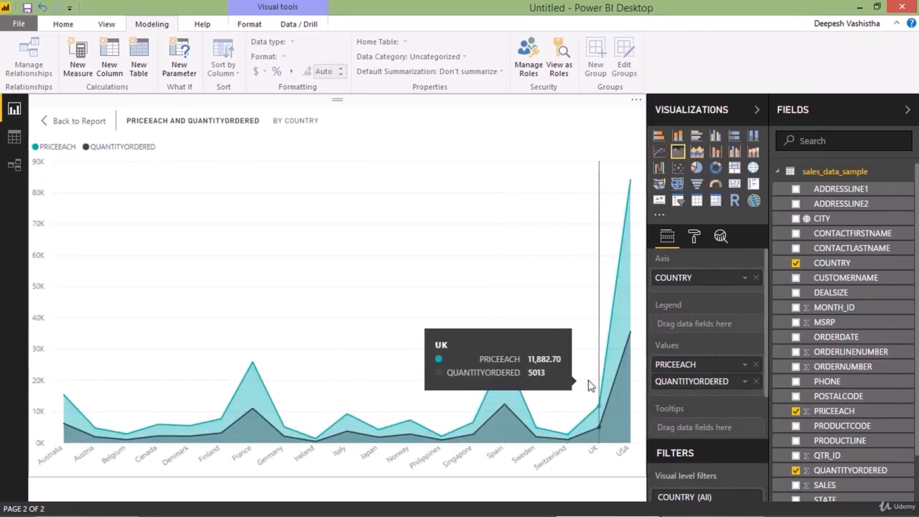
left_click(86, 123)
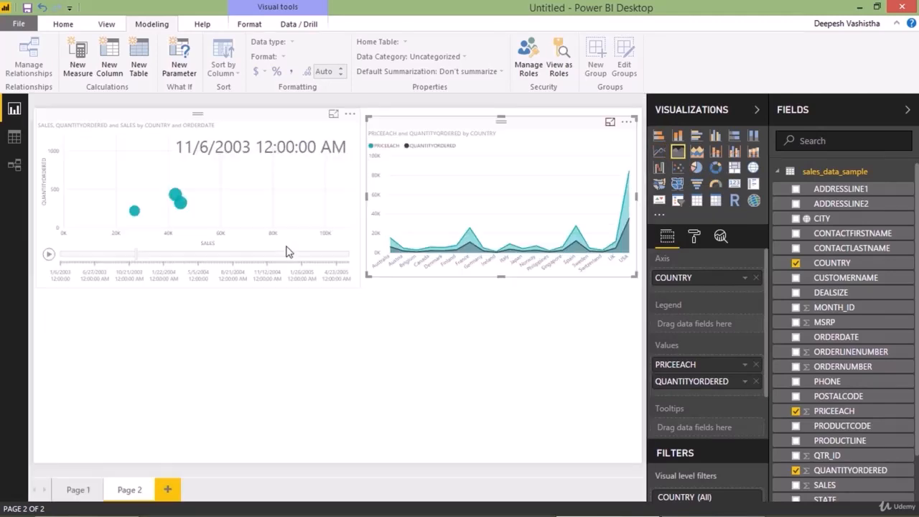
left_click_drag(368, 277, 370, 288)
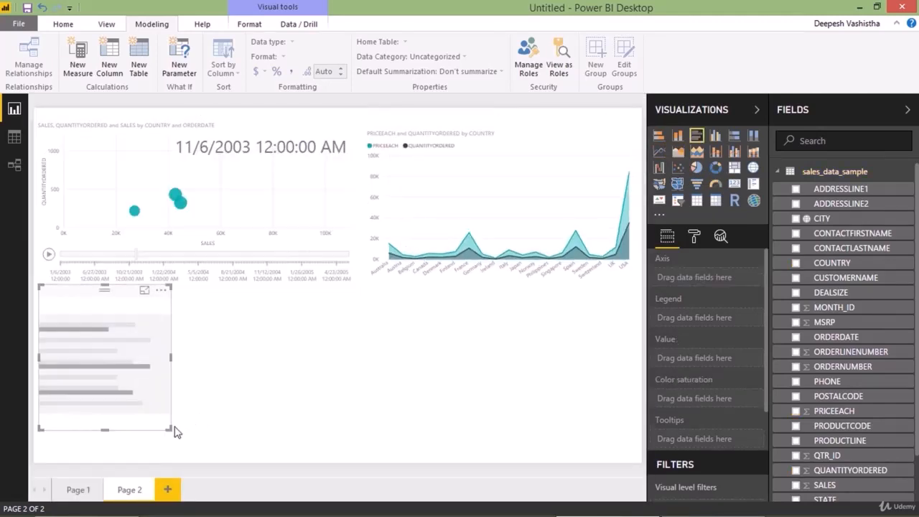
Plot SALES by CUSTOMERNAME in the clustered bar chart and enlarge it to fill the page's lower-left quarter
left_click_drag(175, 431, 321, 464)
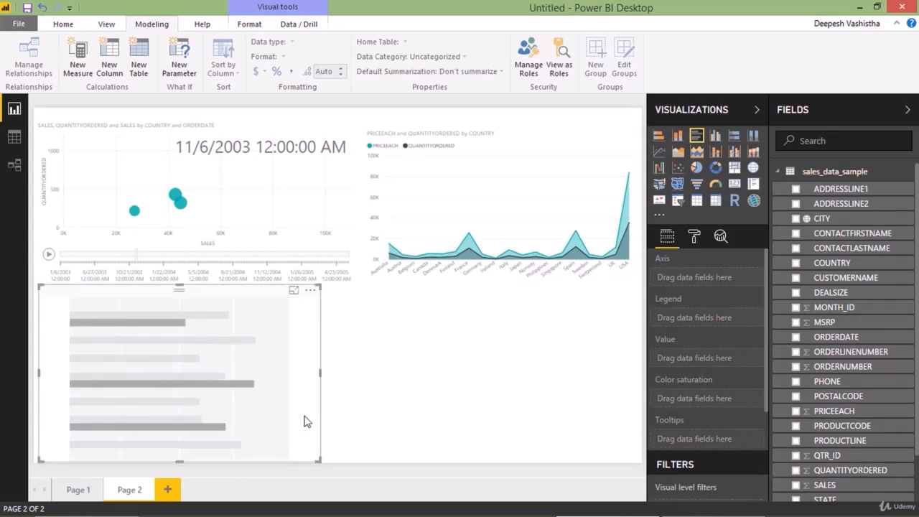
left_click(796, 277)
scroll(811, 359, "down", 1)
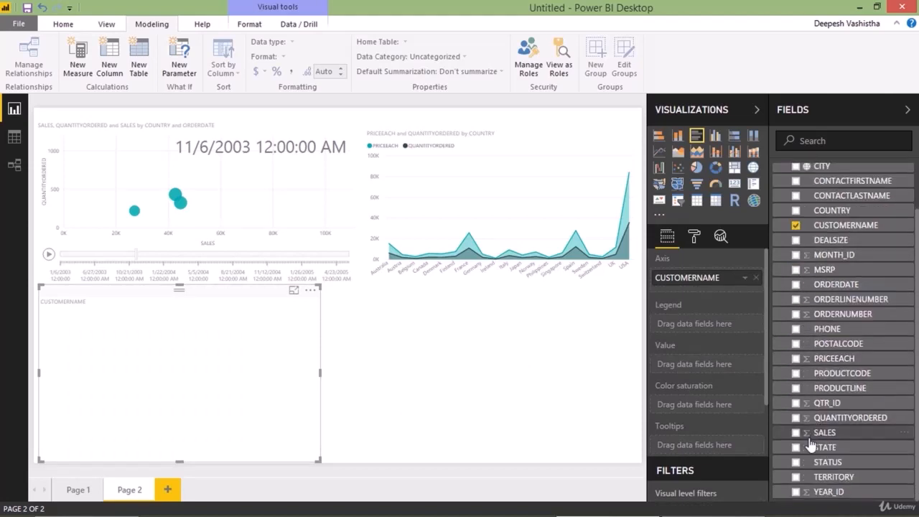
left_click(796, 433)
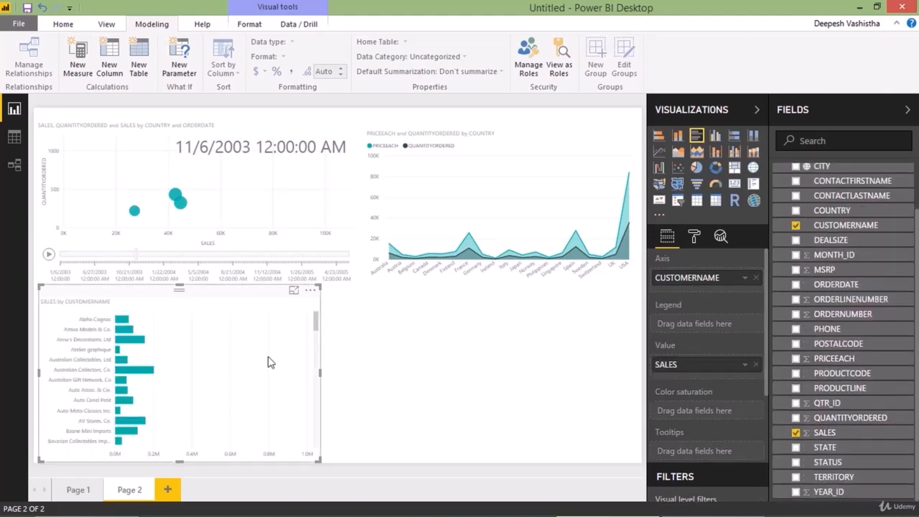
left_click_drag(319, 464, 346, 466)
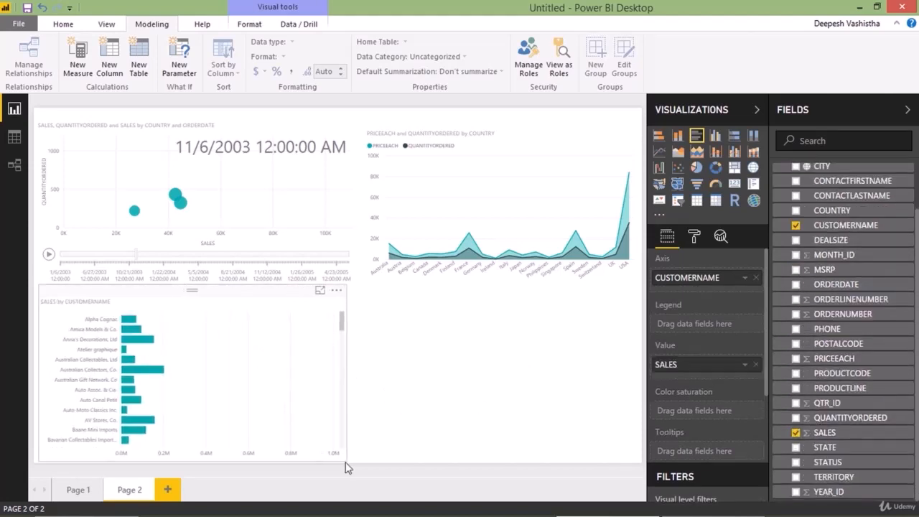
left_click(348, 469)
left_click(311, 402)
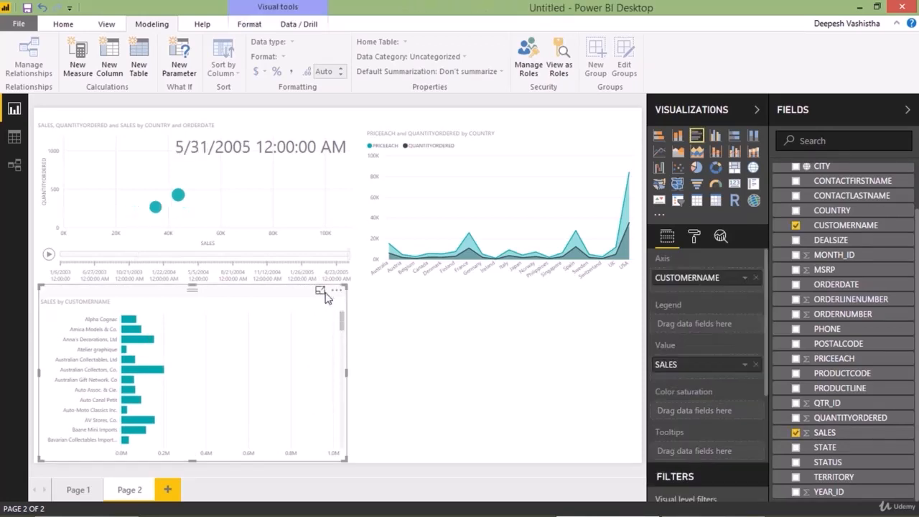
Inspect the bar chart of sales by customer in focus mode and return to the report page
left_click(320, 292)
left_click_drag(640, 176, 624, 136)
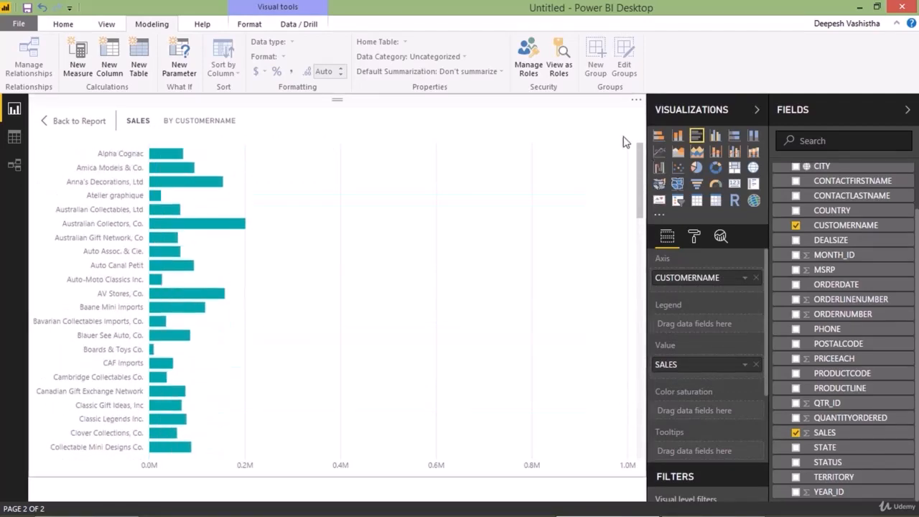
left_click(80, 122)
Insert a waterfall chart below the area chart and enlarge it to fill the page's lower-right quarter
left_click_drag(429, 321, 439, 318)
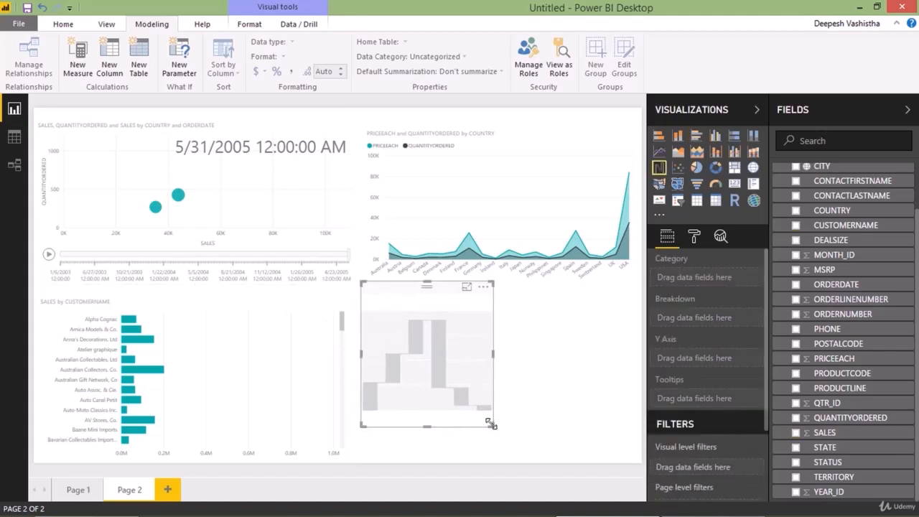
left_click_drag(491, 423, 632, 454)
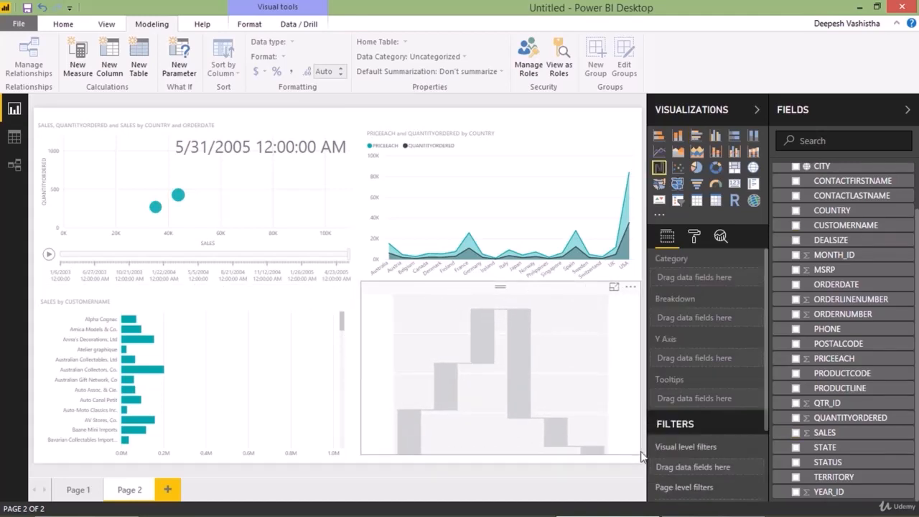
left_click(615, 425)
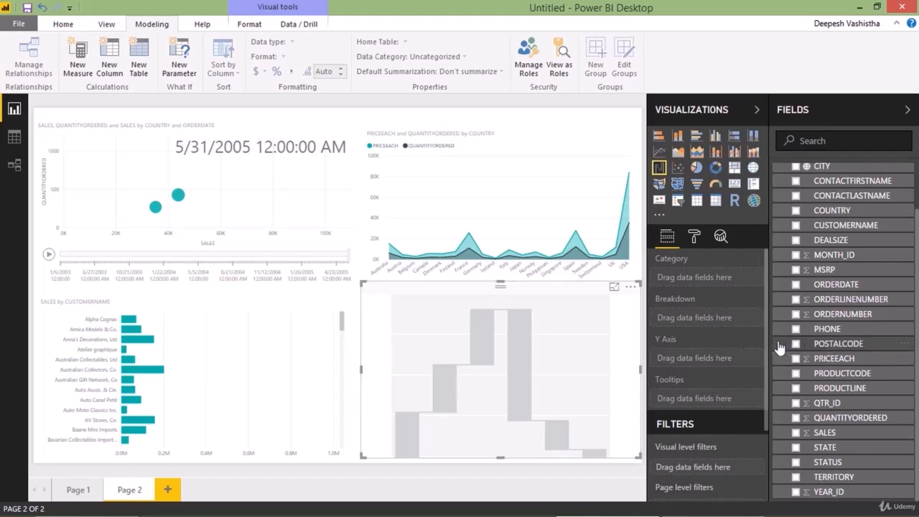
Plot SALES by COUNTRY in the waterfall chart
scroll(817, 338, "up", 2)
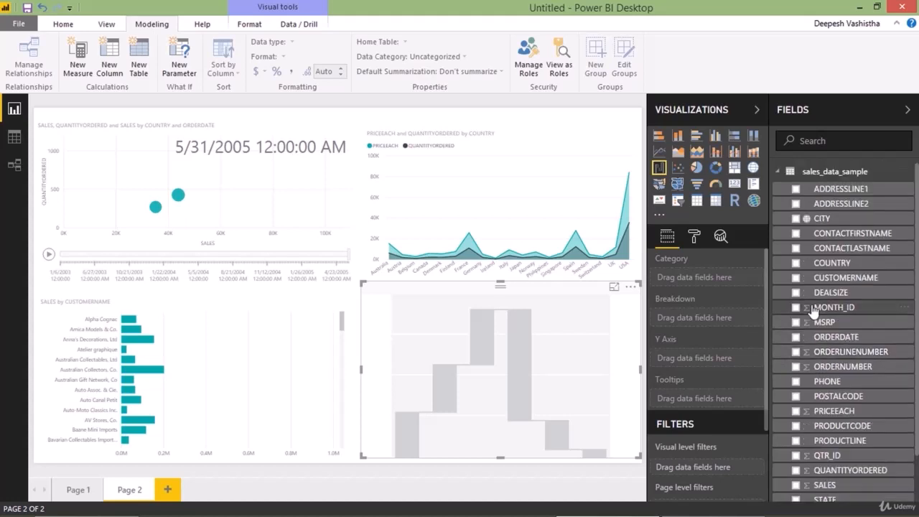
left_click(796, 263)
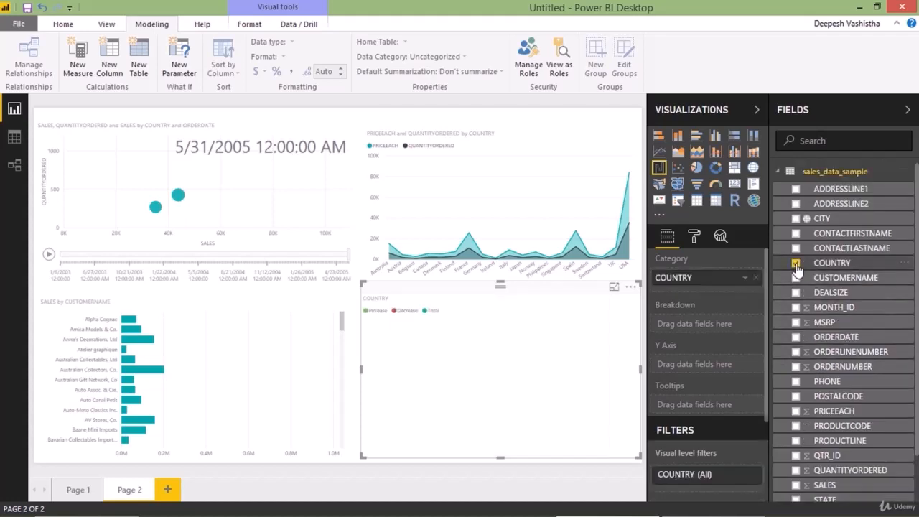
scroll(824, 404, "down", 1)
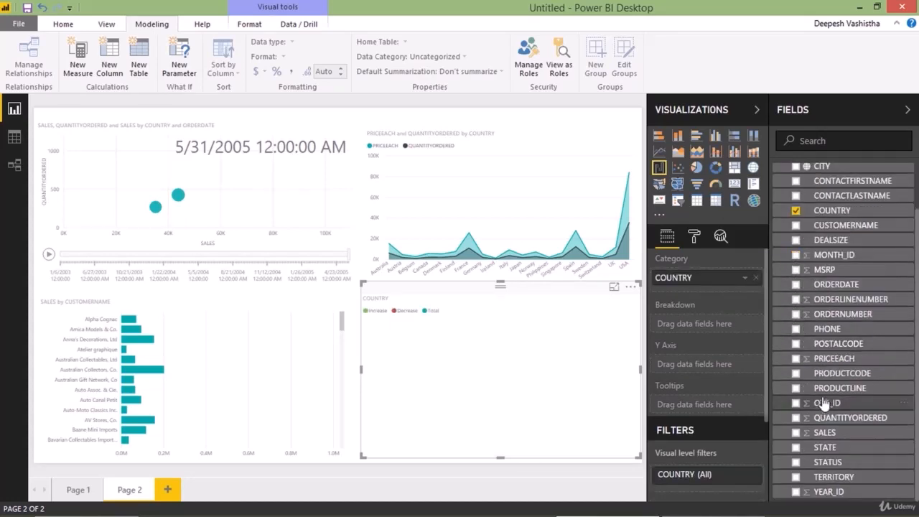
left_click(796, 434)
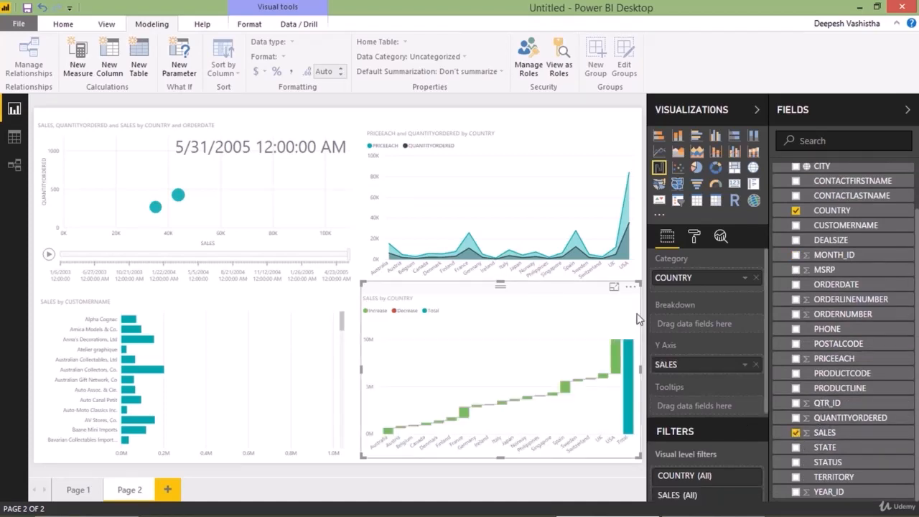
Inspect the waterfall chart's USA and UK bars in focus mode, return to the report page and move the chart slightly down
left_click(614, 287)
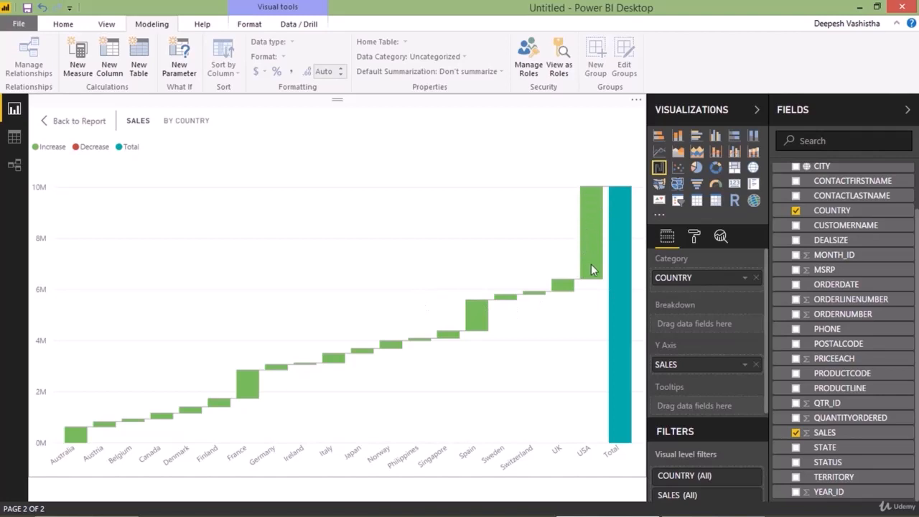
mouse_move(592, 269)
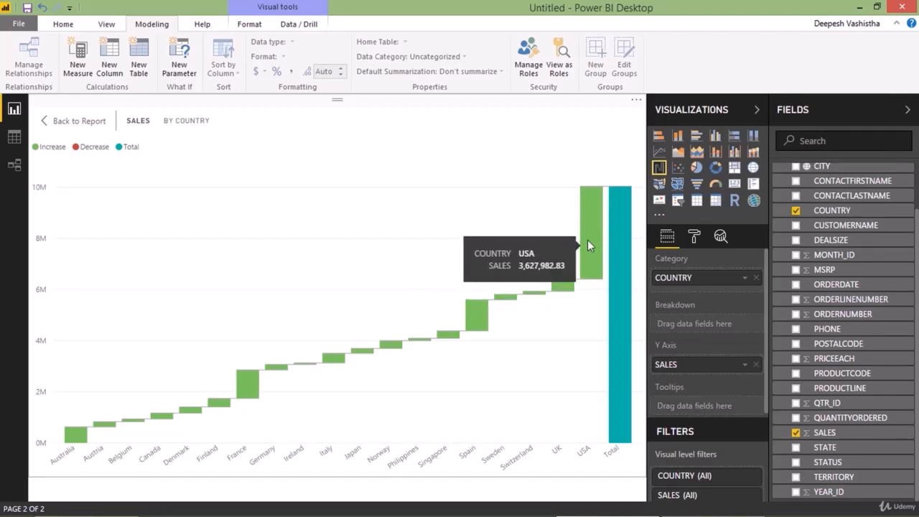
mouse_move(562, 288)
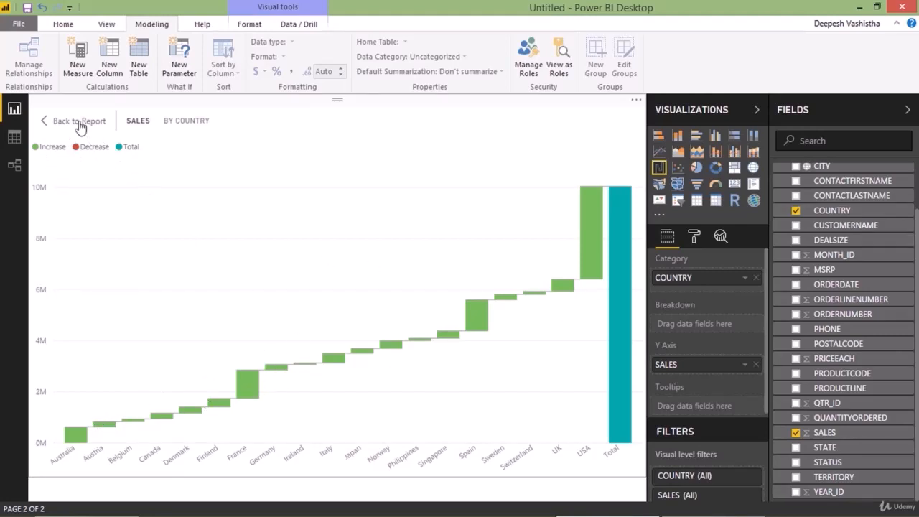
key("Escape")
left_click_drag(426, 333, 425, 340)
Check the Norway and Germany values in the area chart and open Page 1 of the report
left_click(358, 251)
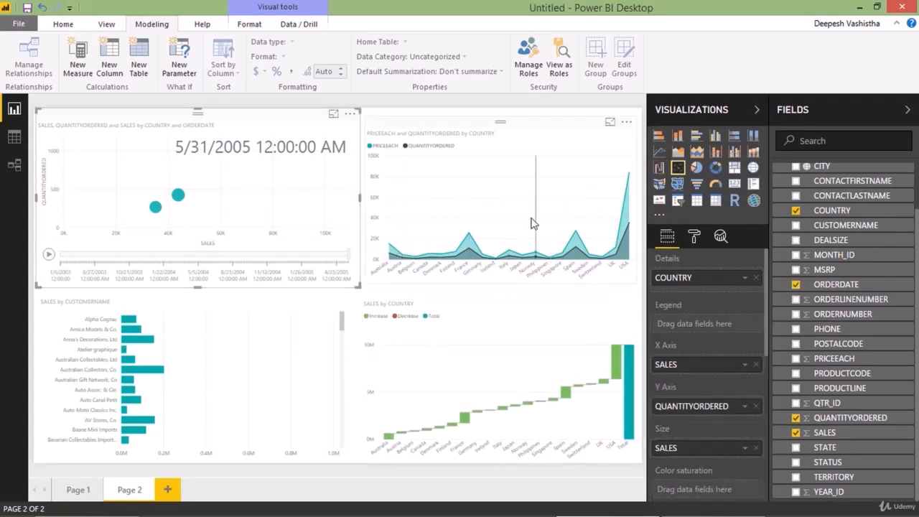
mouse_move(533, 224)
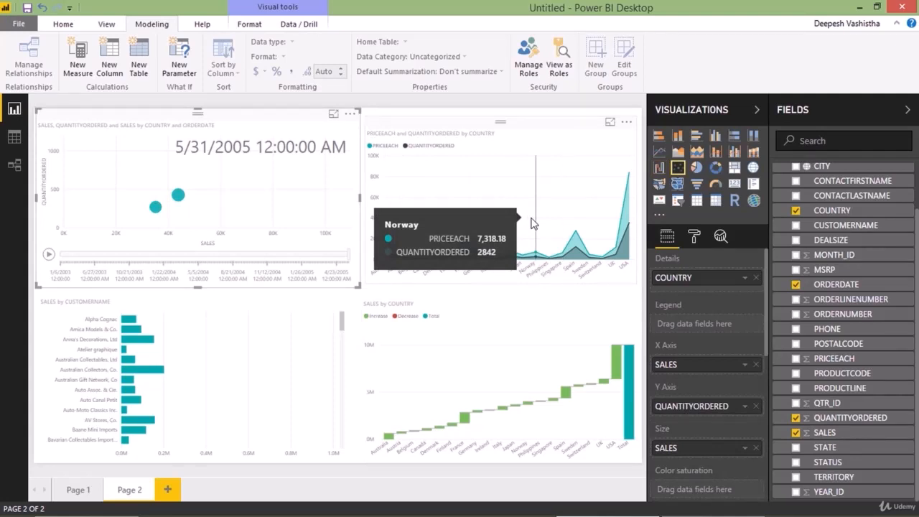
mouse_move(487, 266)
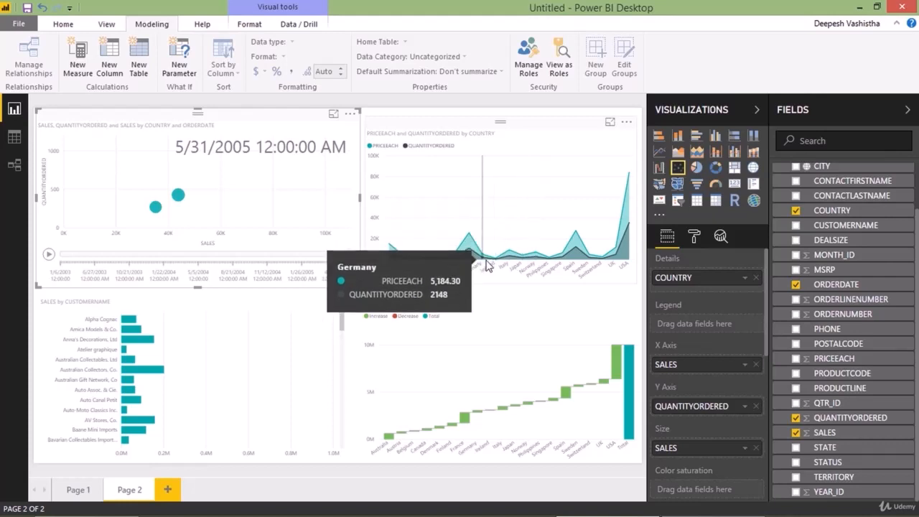
left_click(78, 490)
left_click(78, 490)
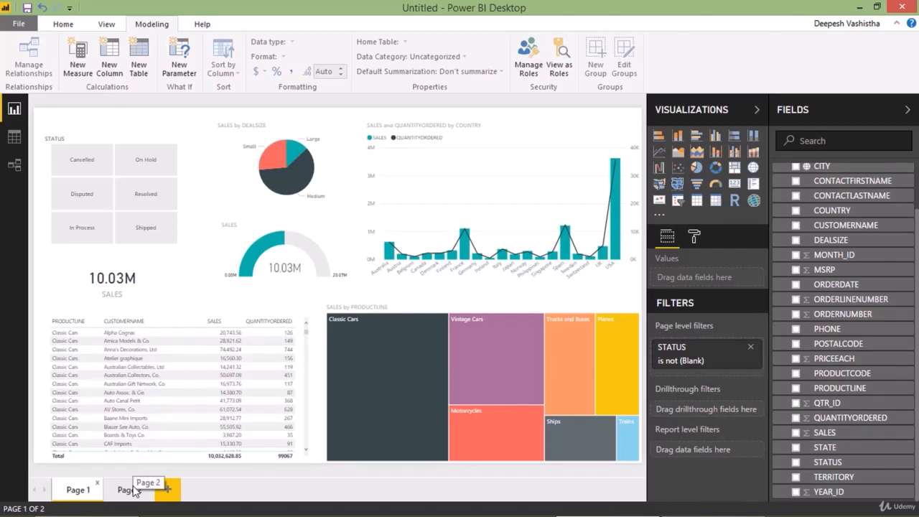
Try the STATUS slicer with In Process, Disputed, Shipped, On Hold and Cancelled in turn, and clear the selection
left_click(131, 138)
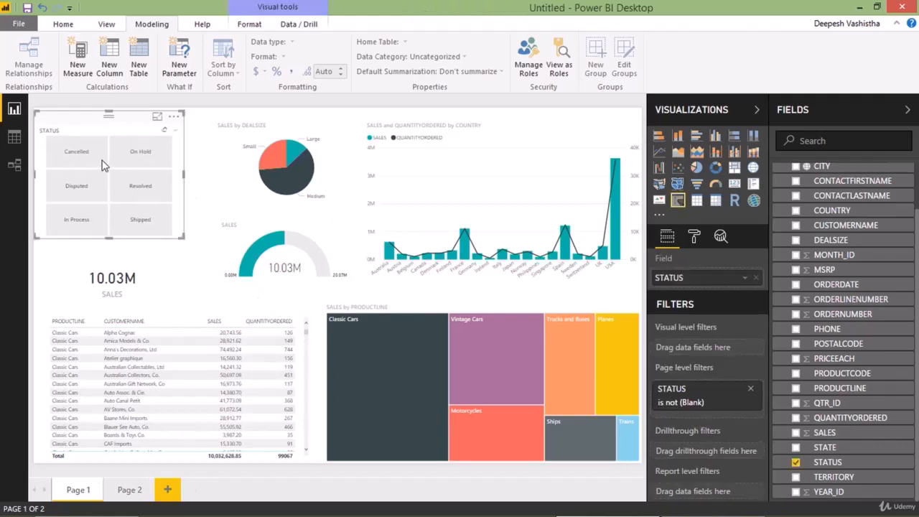
left_click(90, 221)
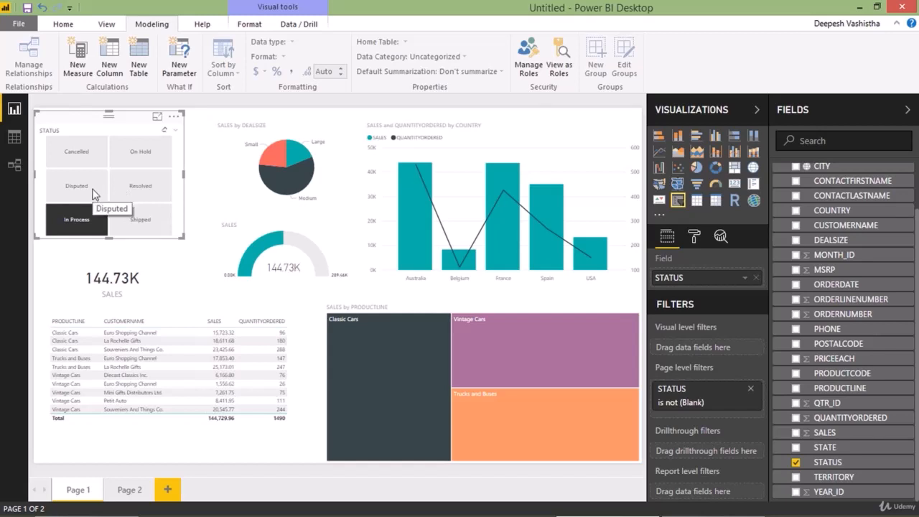
left_click(92, 193)
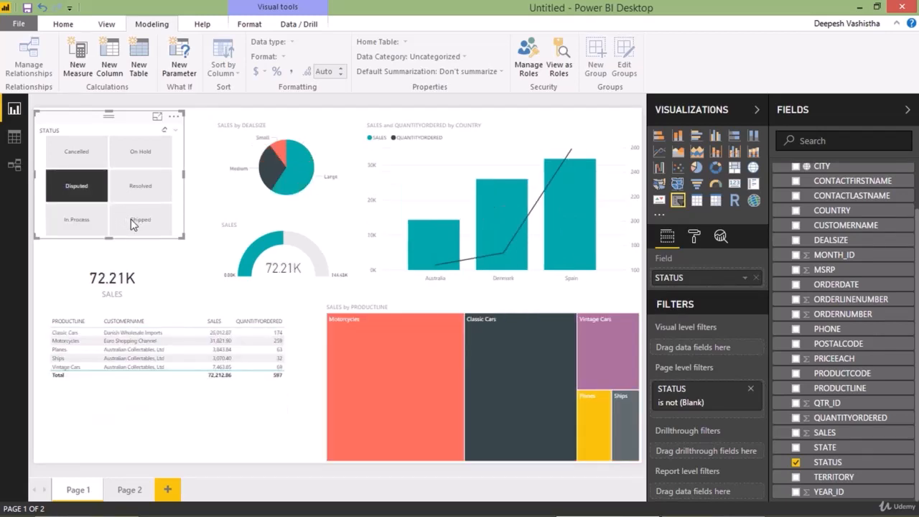
left_click(131, 220)
left_click(138, 164)
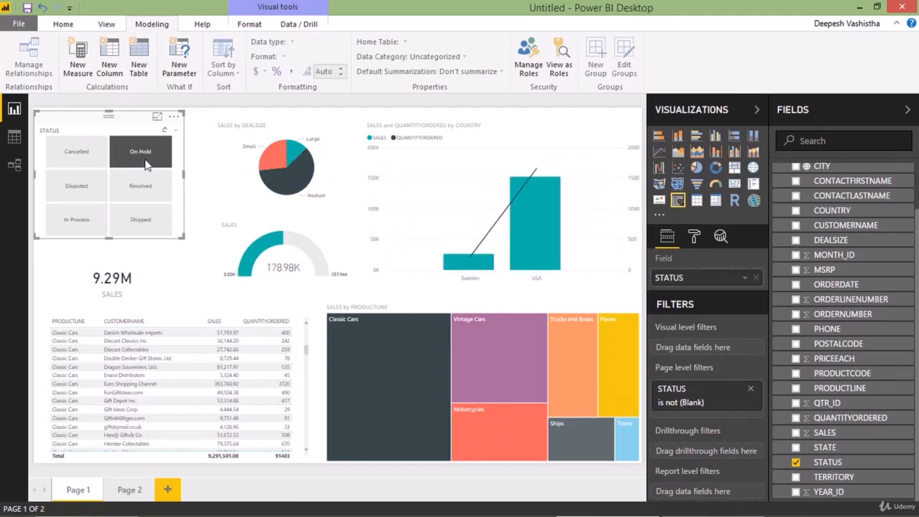
left_click(85, 158)
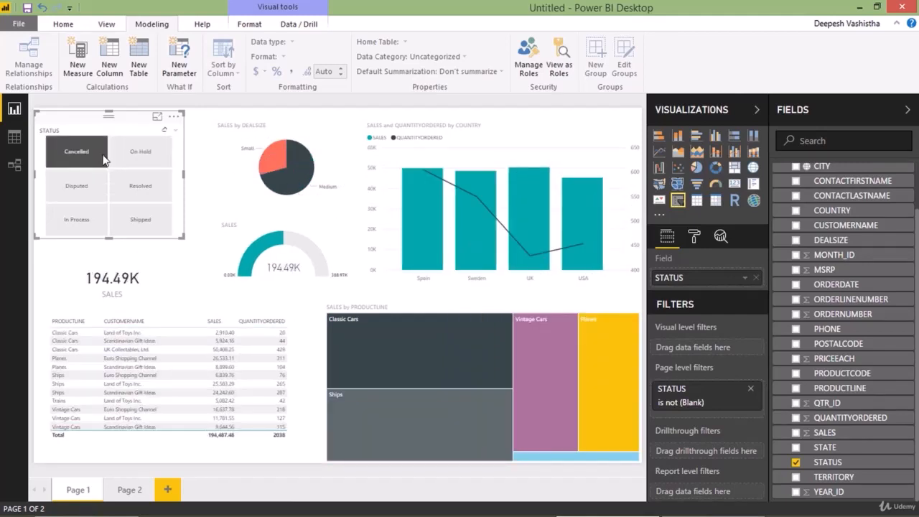
left_click(86, 159)
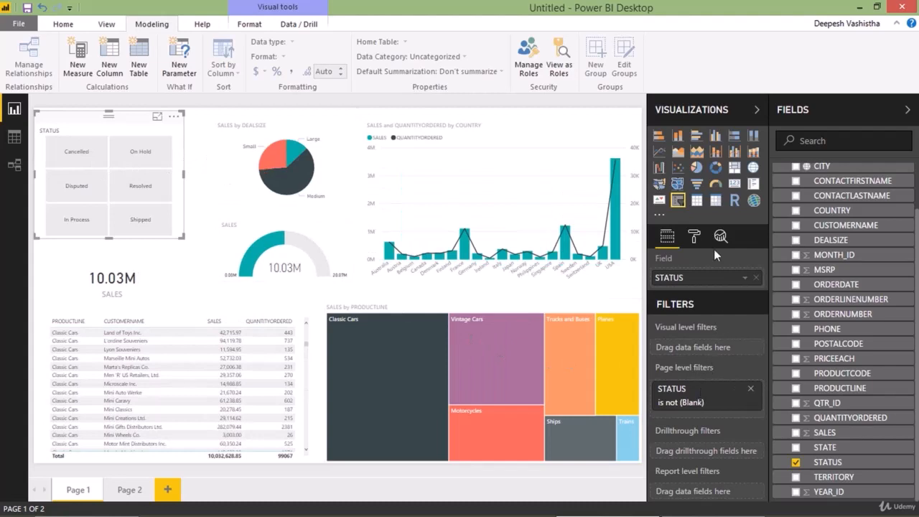
Inspect the Ireland and USA sales in the combo chart by country in focus mode and return to the report page
left_click(443, 194)
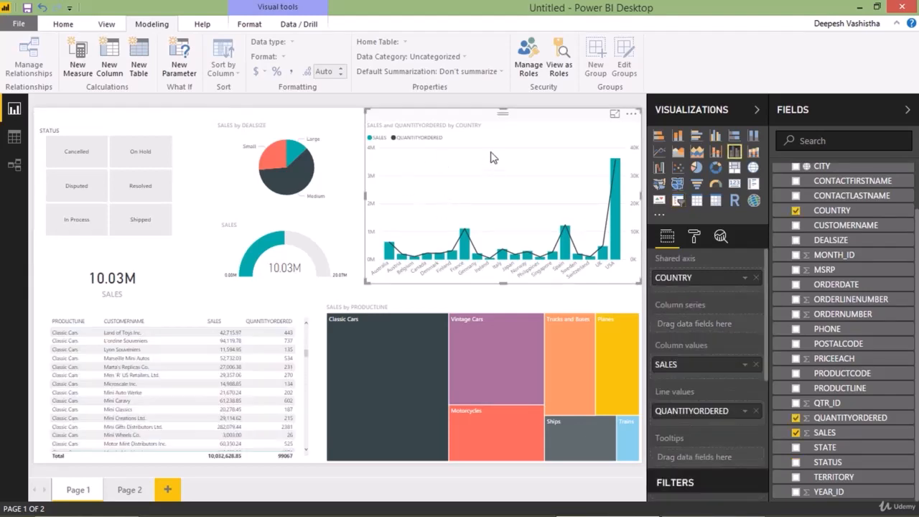
left_click(614, 116)
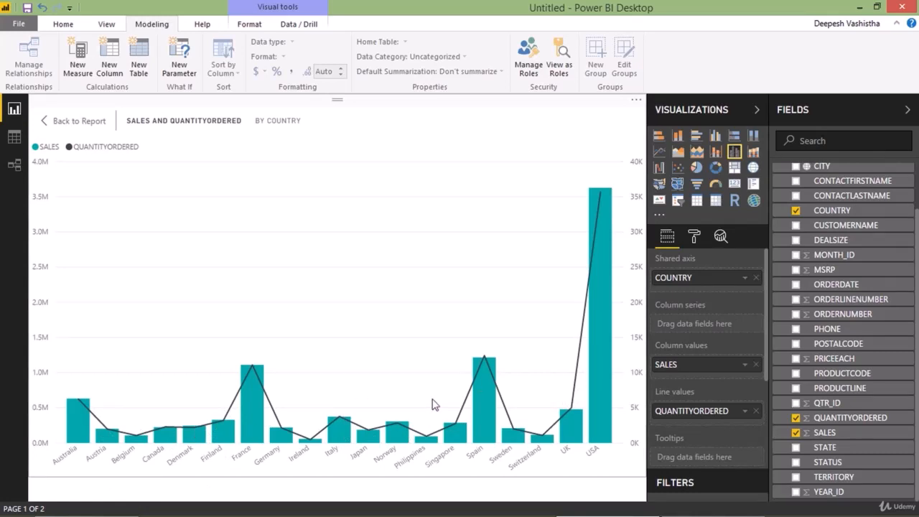
scroll(760, 386, "down", 3)
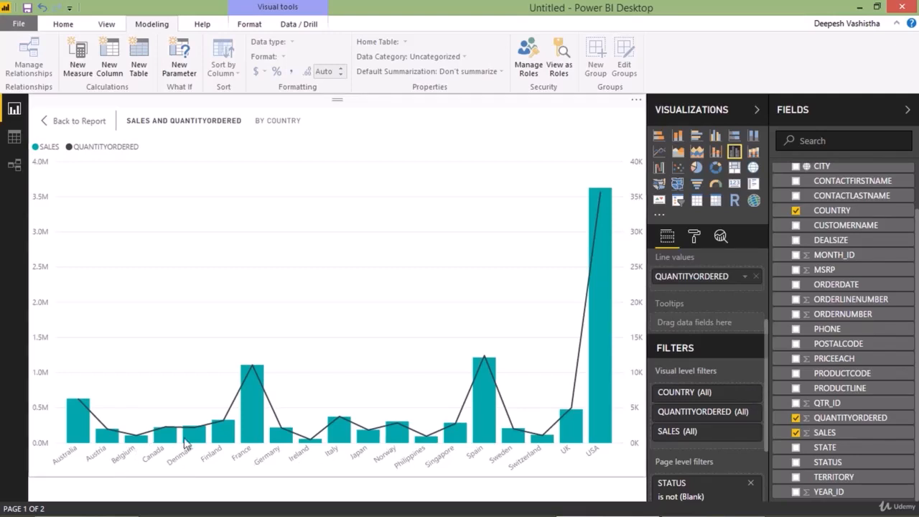
mouse_move(306, 447)
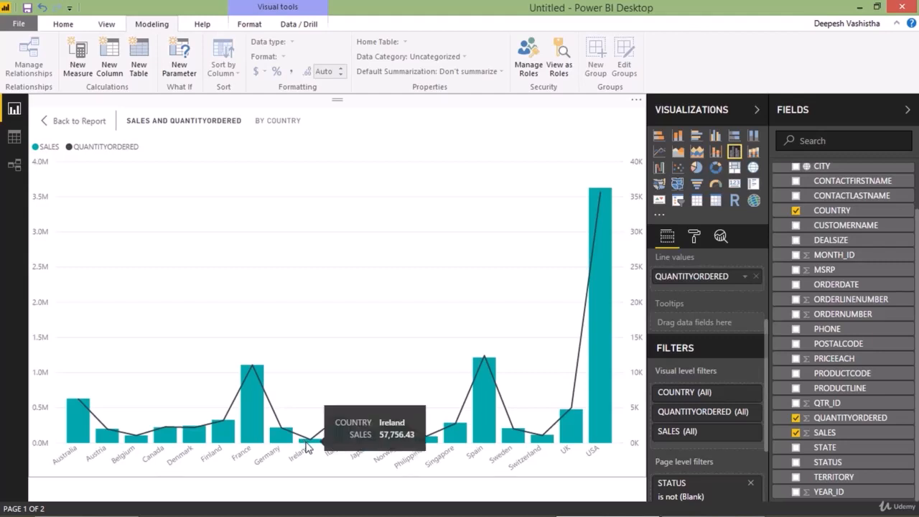
mouse_move(593, 378)
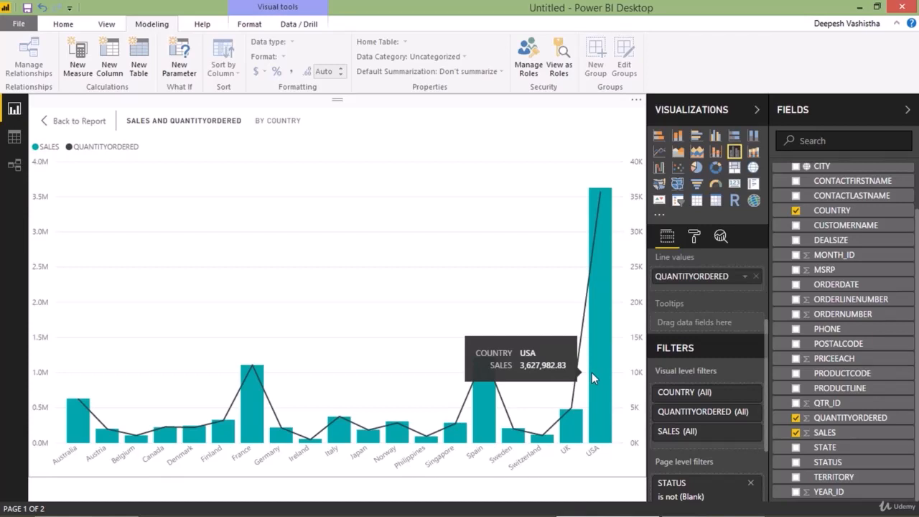
left_click(101, 123)
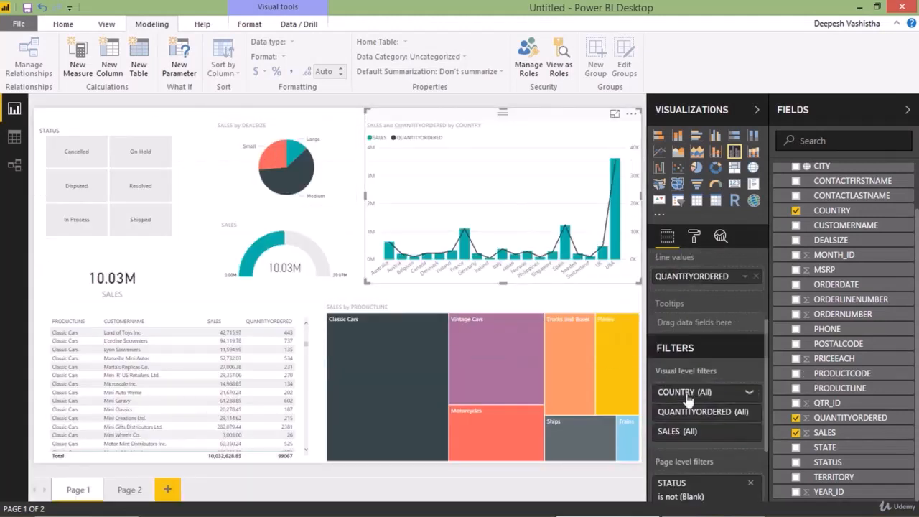
Set the combo chart's visual level SALES filter to show items when the value is greater than 200000
scroll(694, 388, "down", 1)
scroll(707, 343, "down", 1)
left_click(740, 338)
scroll(740, 331, "down", 1)
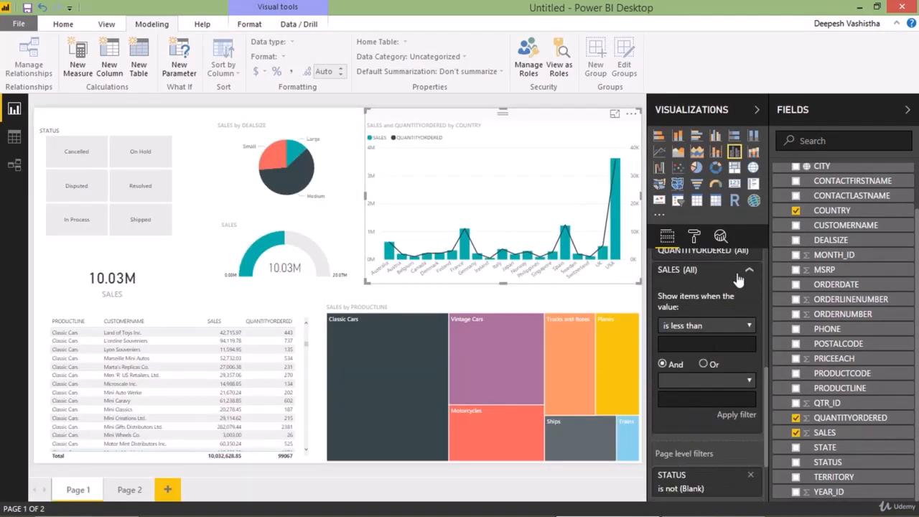
left_click(702, 328)
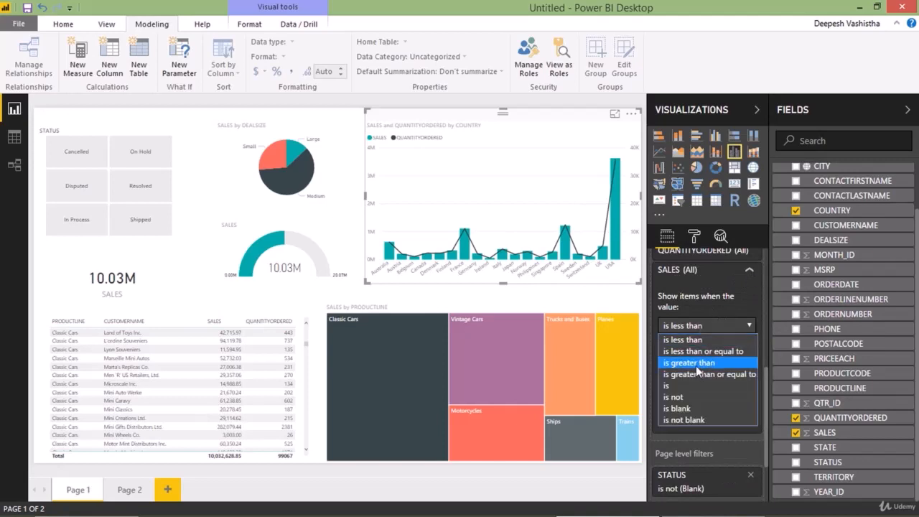
left_click(699, 364)
left_click(701, 345)
type("200000")
Add an And condition of less than or equal to 2000000 to the combo chart's SALES filter and apply it
left_click(712, 381)
left_click(708, 296)
left_click(700, 399)
type("2000000")
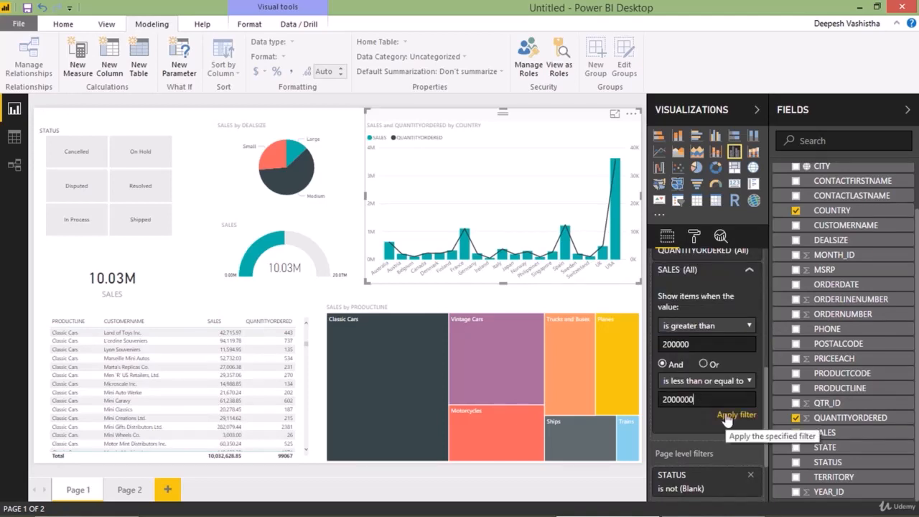
left_click(736, 415)
Inspect the filtered combo chart in focus mode, return to the report page and review the SALES filter's comparison operators
left_click(615, 114)
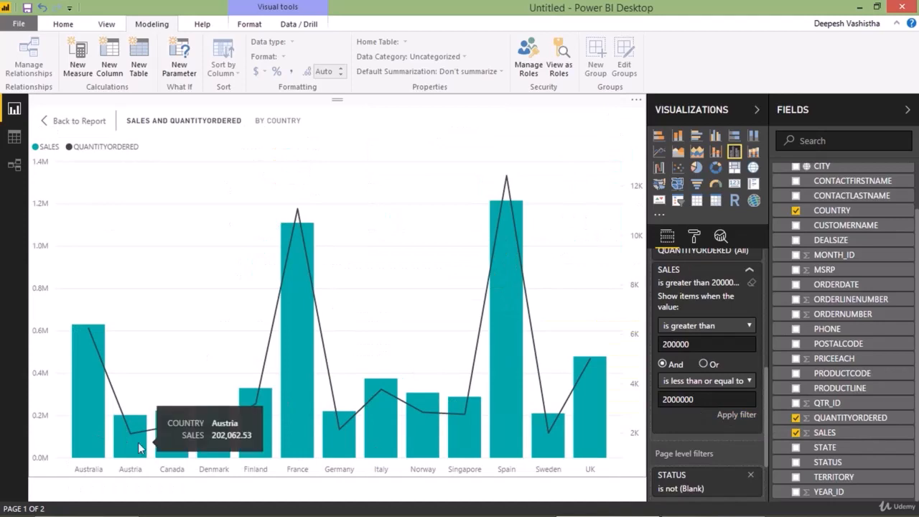
left_click(73, 121)
scroll(727, 333, "down", 1)
scroll(727, 333, "up", 1)
left_click(725, 330)
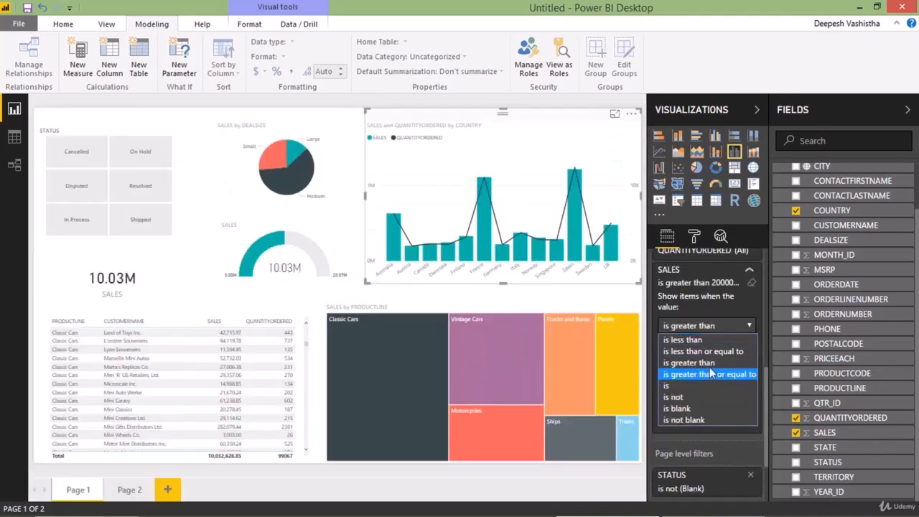
scroll(730, 340, "up", 1)
left_click(730, 340)
Open Page 2, view the SALES by CUSTOMERNAME bar chart in focus mode and expand its CUSTOMERNAME visual level filter
left_click(130, 489)
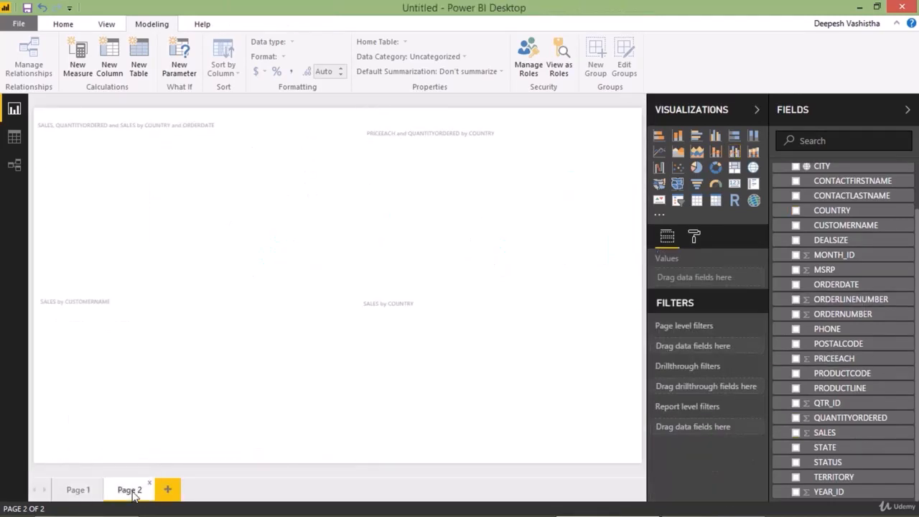
left_click(73, 121)
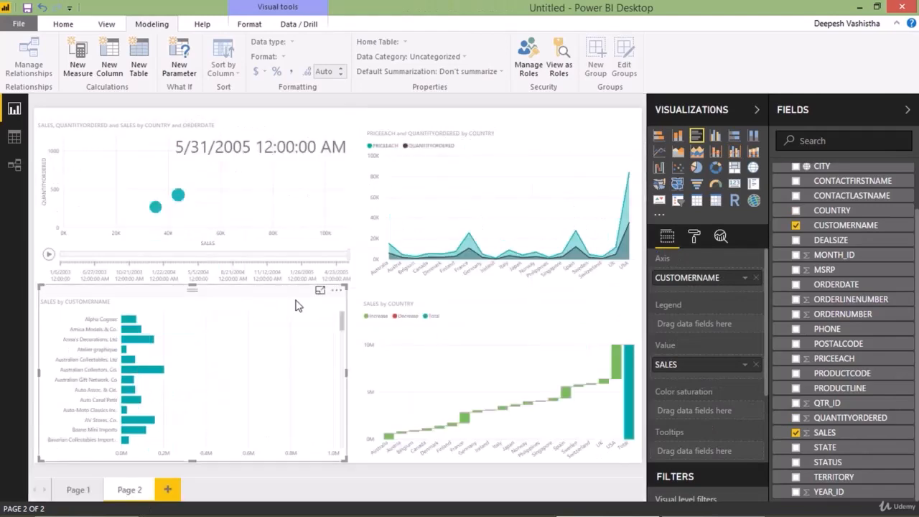
scroll(709, 349, "down", 3)
left_click(736, 345)
scroll(721, 352, "down", 3)
scroll(721, 353, "up", 2)
Try basic filtering of the bar chart on Alpha Cognac and the next five customers, and reselect all customers
left_click(711, 354)
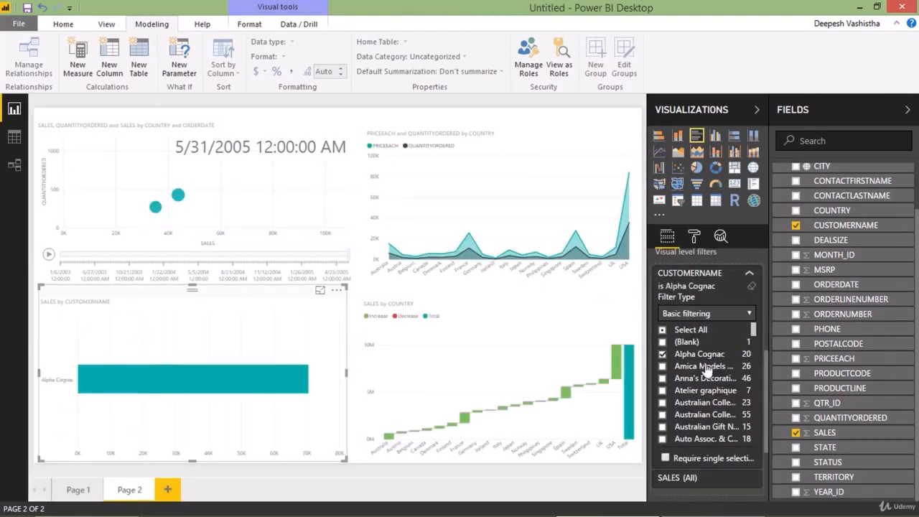
left_click(708, 367)
left_click(708, 378)
left_click(709, 391)
left_click(708, 403)
left_click(708, 415)
left_click(663, 331)
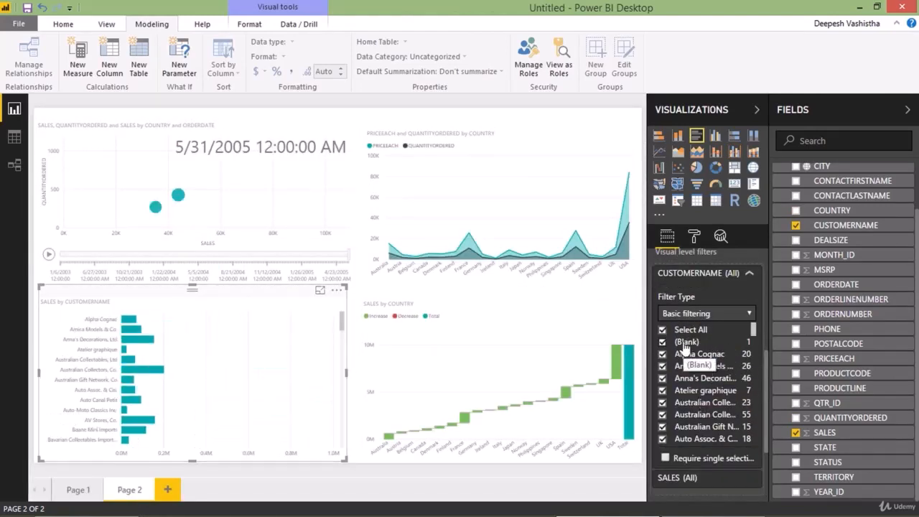
Review the advanced filtering conditions for CUSTOMERNAME and switch the filter type back to basic filtering
left_click(708, 313)
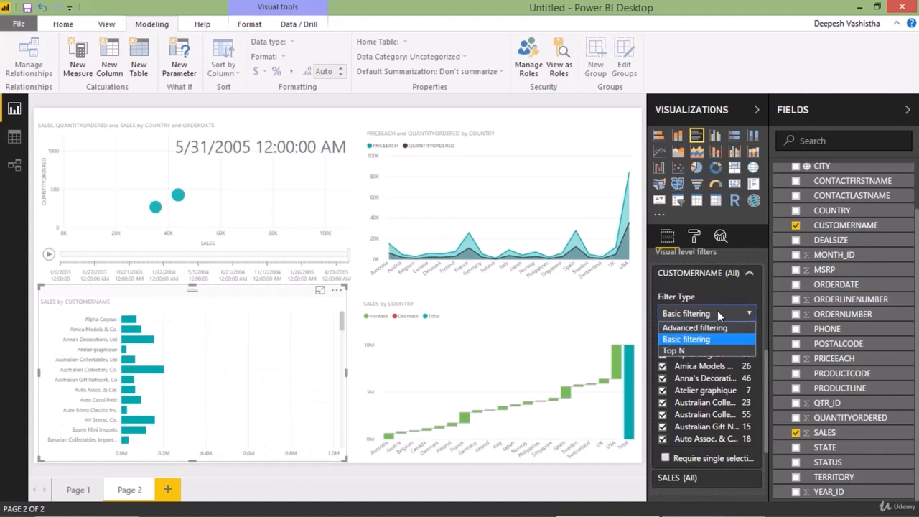
left_click(694, 328)
left_click(697, 366)
left_click(706, 314)
left_click(701, 340)
Apply a Top N filter on CUSTOMERNAME showing the top 10 items by SALES
left_click(702, 324)
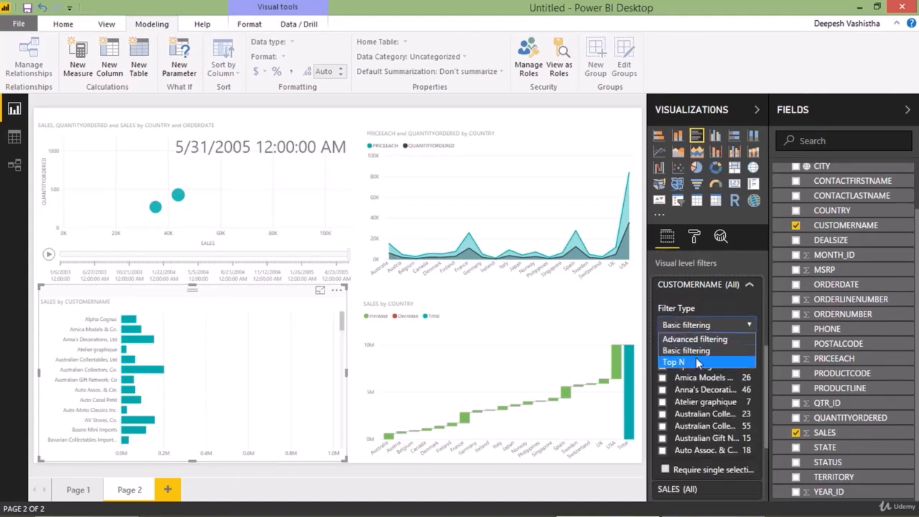
left_click(699, 362)
left_click(726, 364)
type("10")
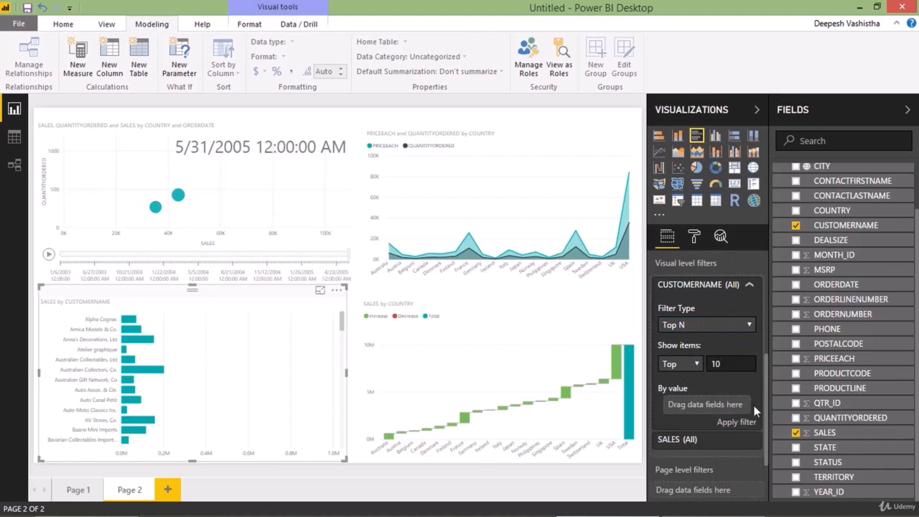
left_click_drag(825, 433, 726, 403)
left_click(737, 422)
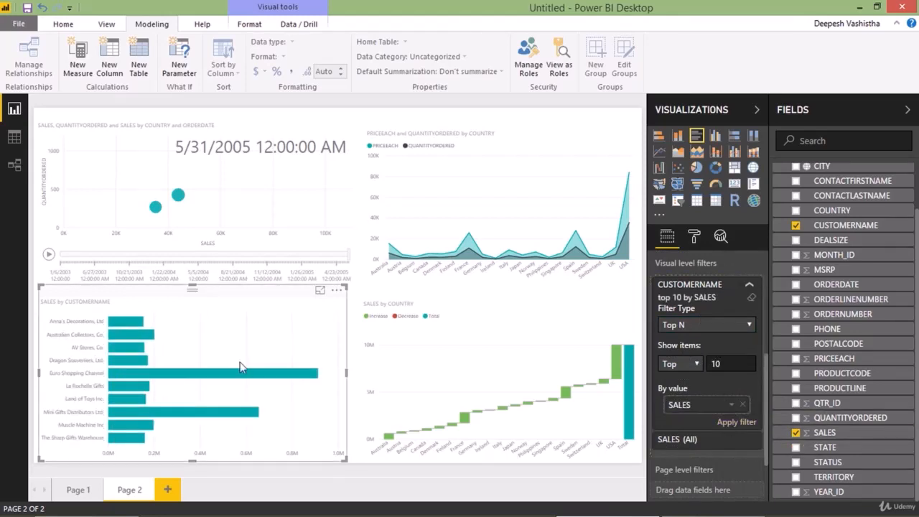
Sort the customer bar chart by SALES in descending order and check it in focus mode
left_click(336, 290)
left_click(379, 397)
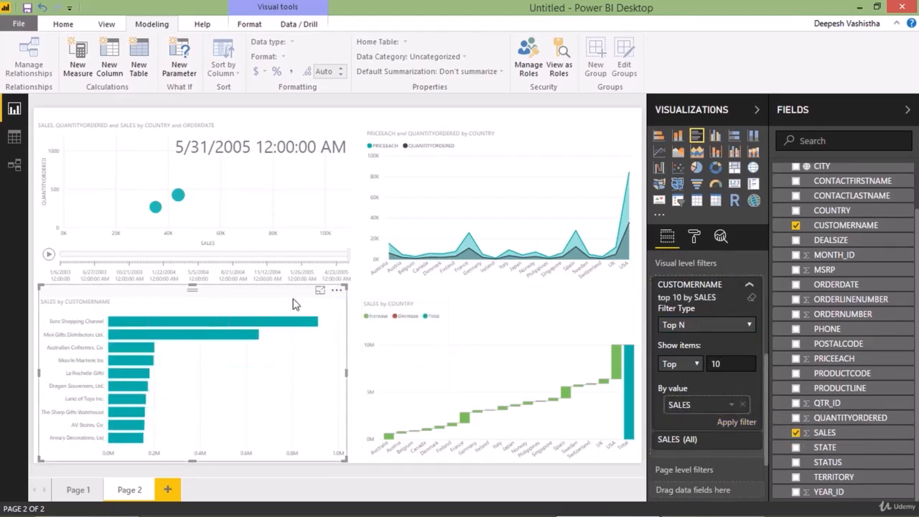
left_click(320, 290)
left_click(91, 120)
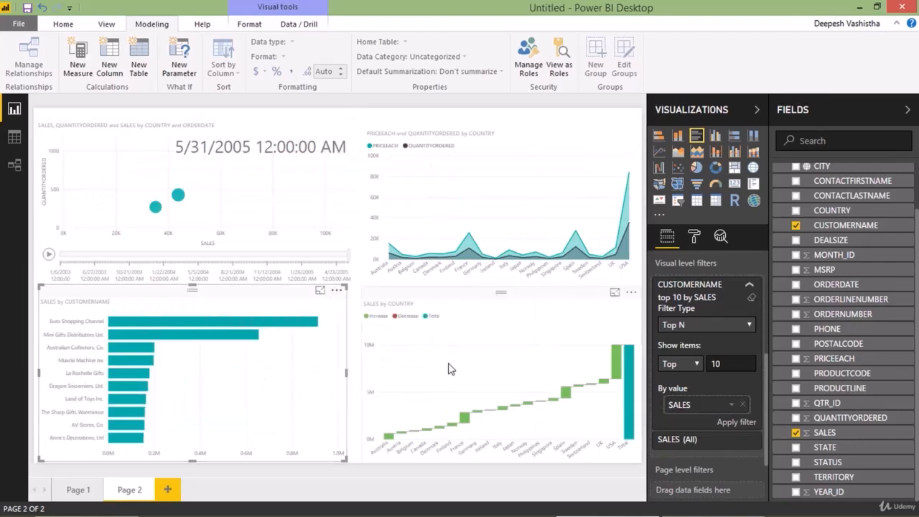
Open Page 1 and set the combo chart's SALES filter to show items greater than 200000
left_click(78, 489)
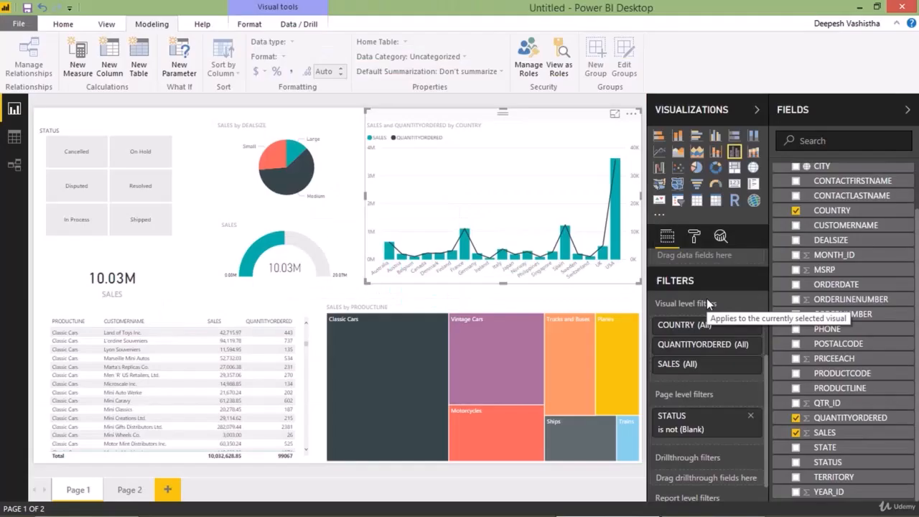
scroll(704, 363, "down", 1)
left_click(716, 346)
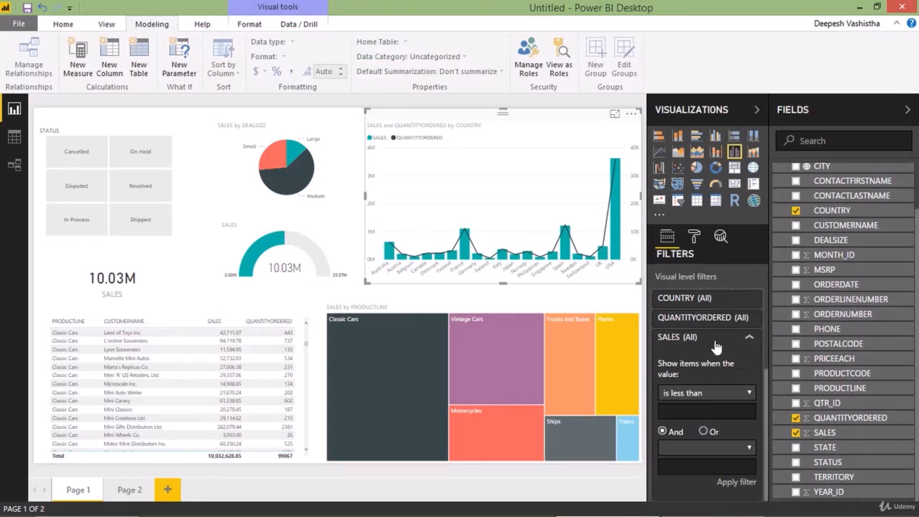
scroll(713, 361, "down", 2)
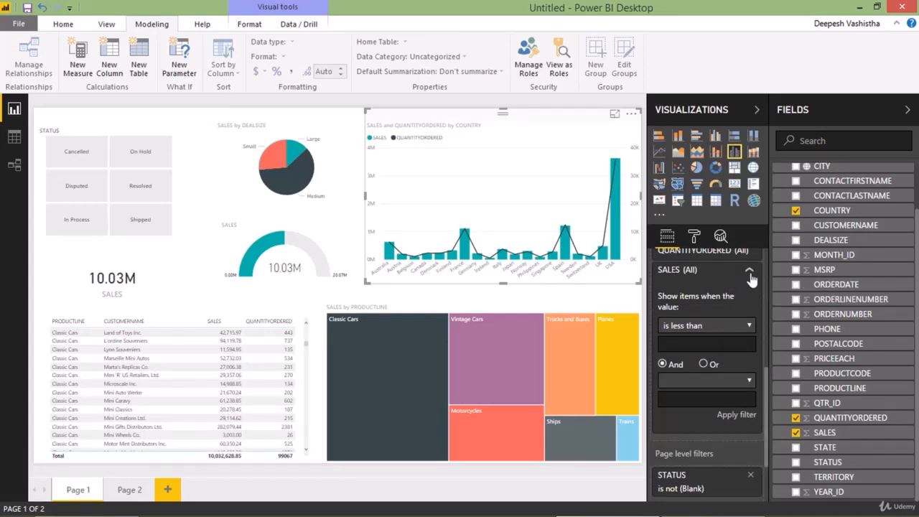
left_click(700, 326)
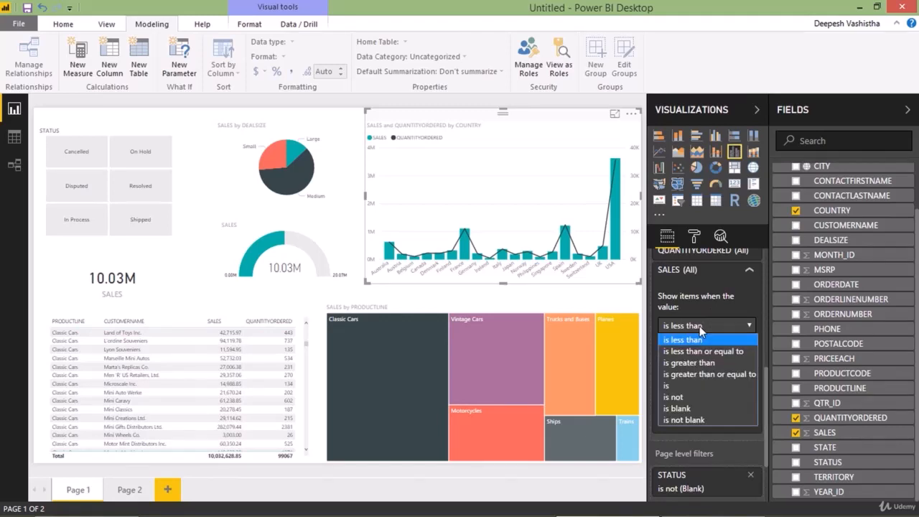
left_click(697, 364)
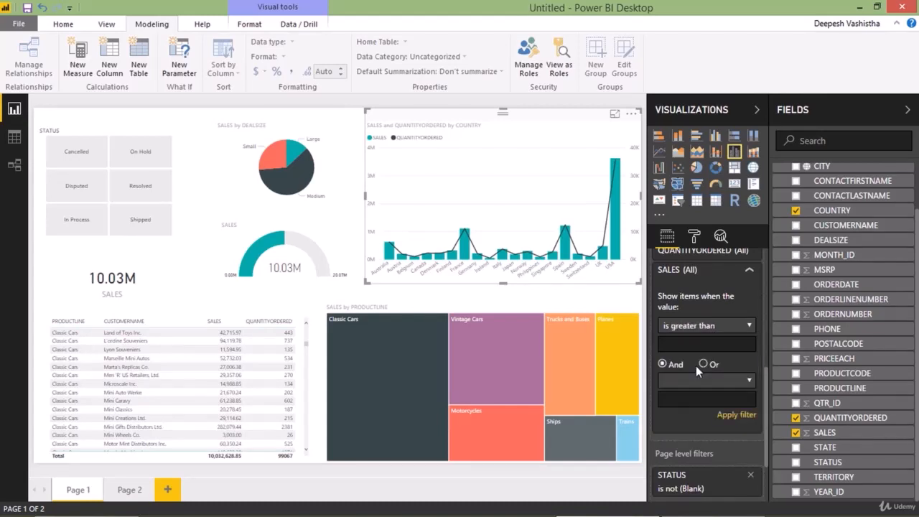
type("200000")
Limit the SALES filter additionally to values less than or equal to 2000000 and apply the filter
left_click(711, 379)
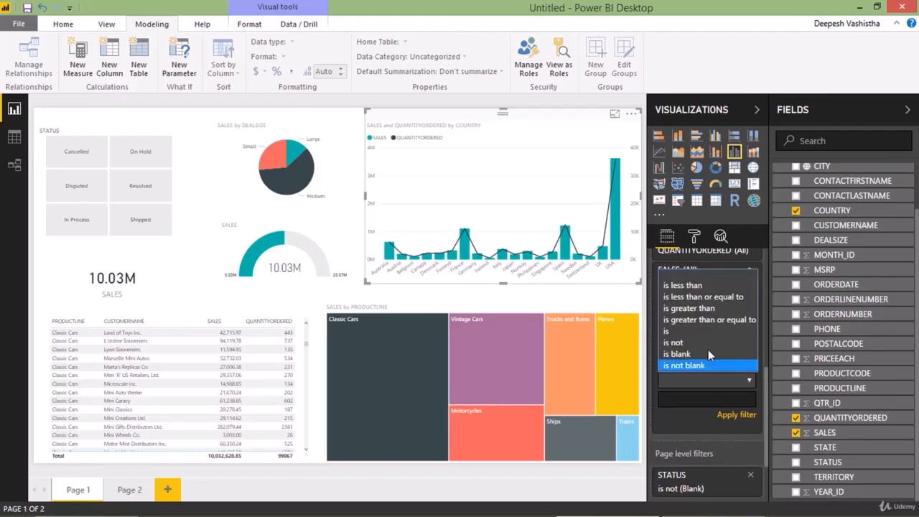
left_click(712, 298)
left_click(701, 400)
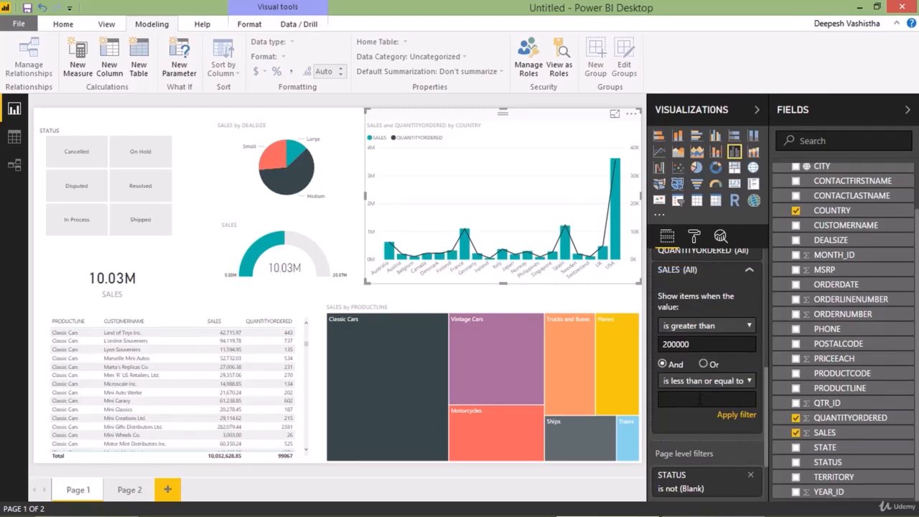
type("2000000")
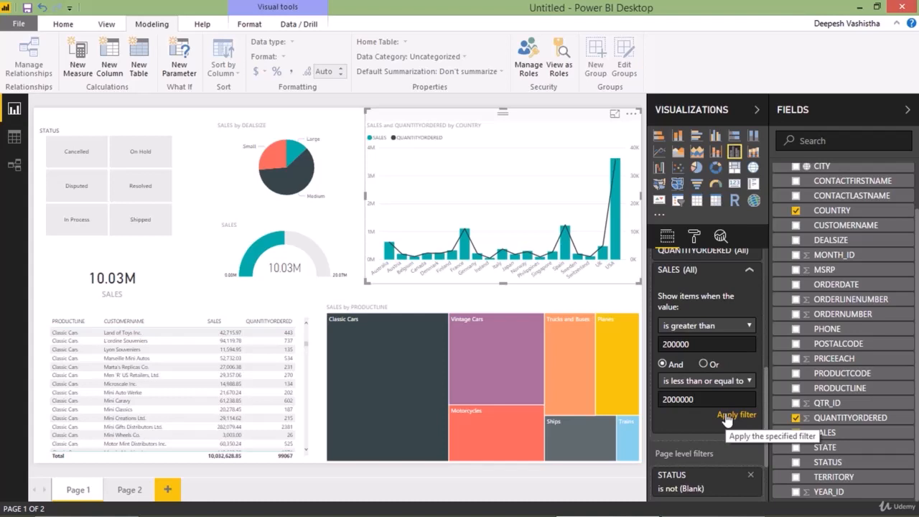
left_click(727, 417)
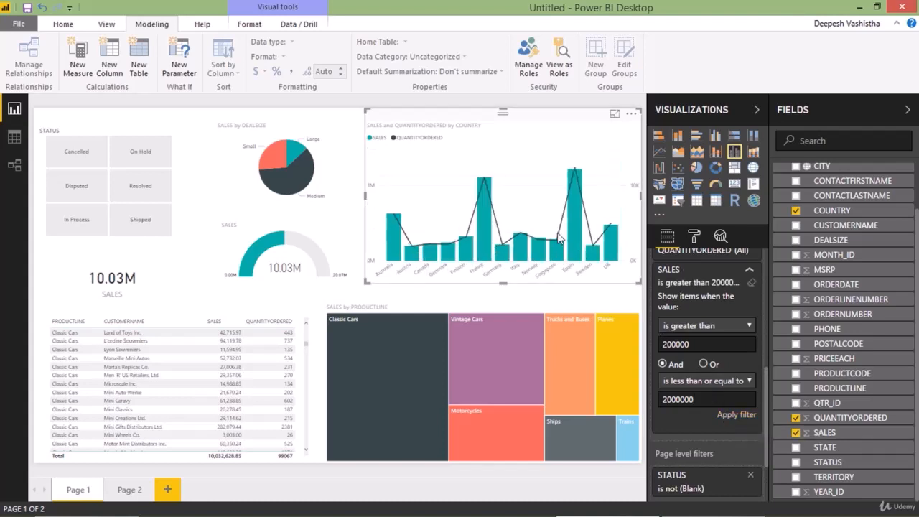
Inspect the Spain and Austria sales in the filtered combo chart in focus mode and return to the report page
left_click(615, 114)
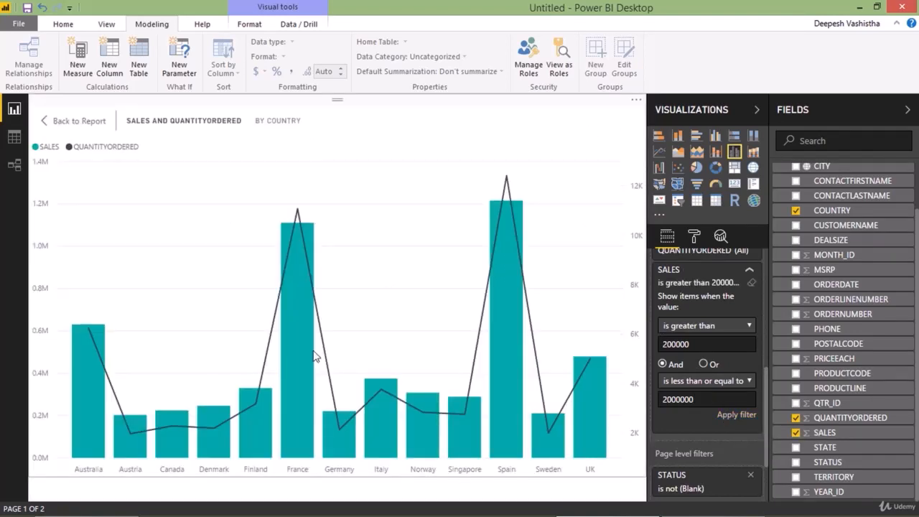
mouse_move(517, 256)
mouse_move(139, 447)
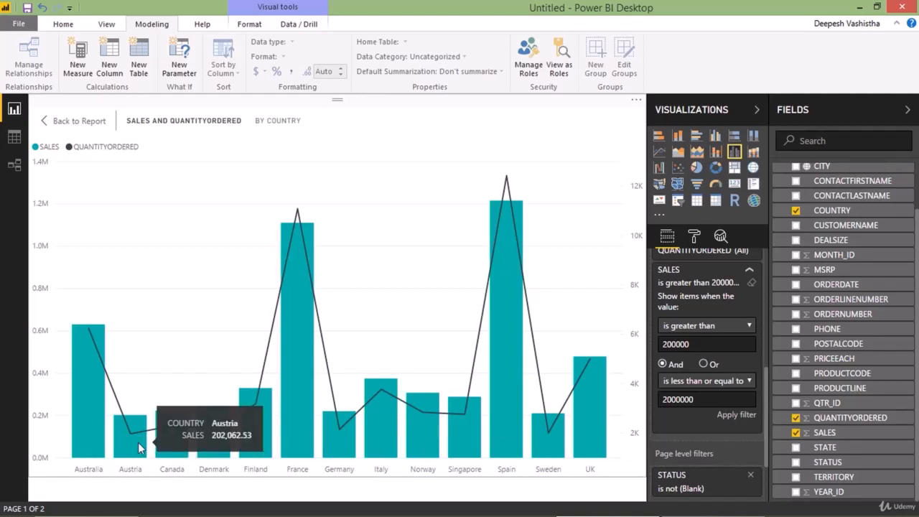
mouse_move(506, 289)
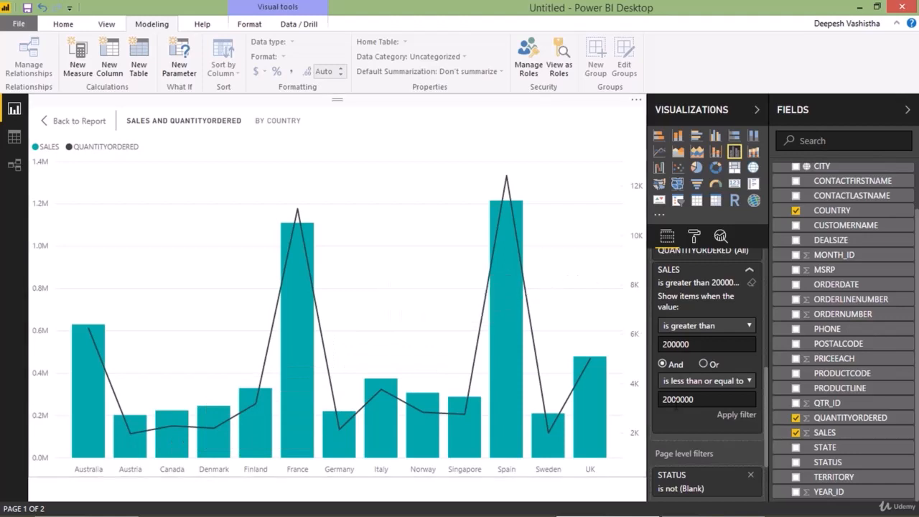
left_click(93, 123)
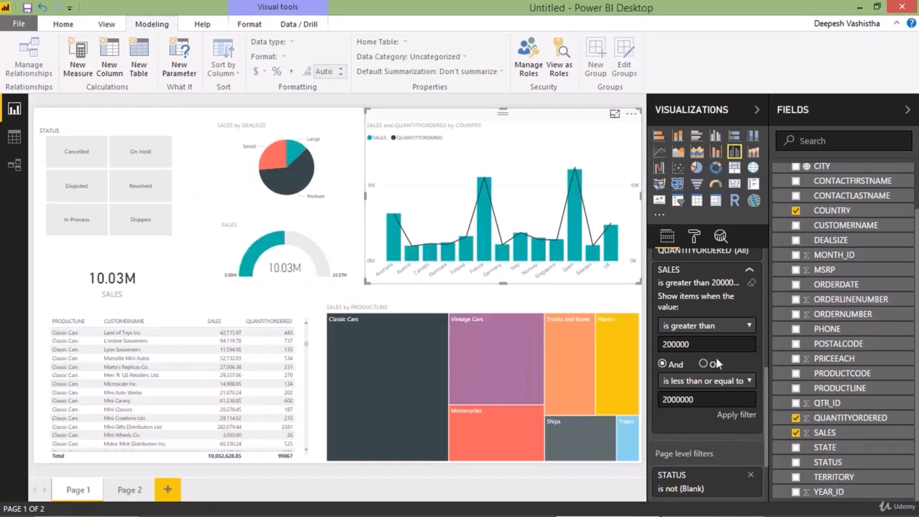
Review the comparison operators available in the SALES filter and collapse the filter card
scroll(714, 343, "up", 2)
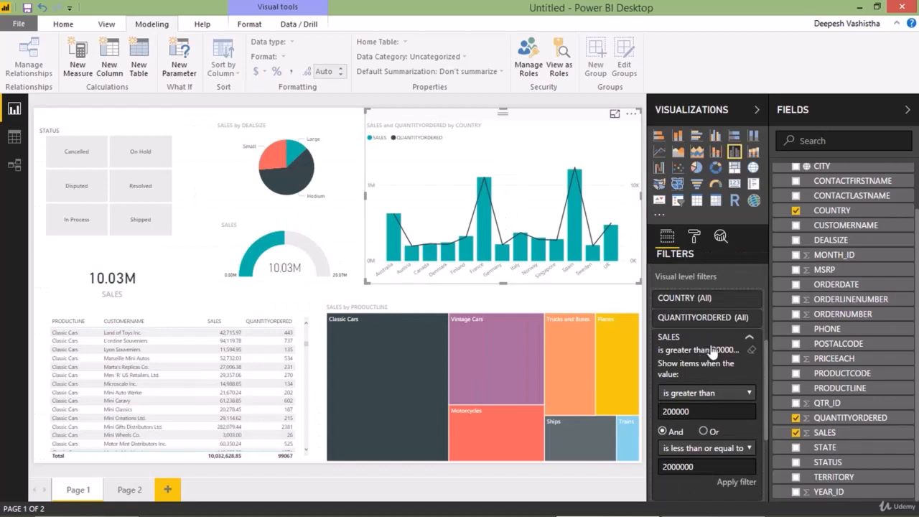
scroll(713, 397, "down", 2)
left_click(726, 327)
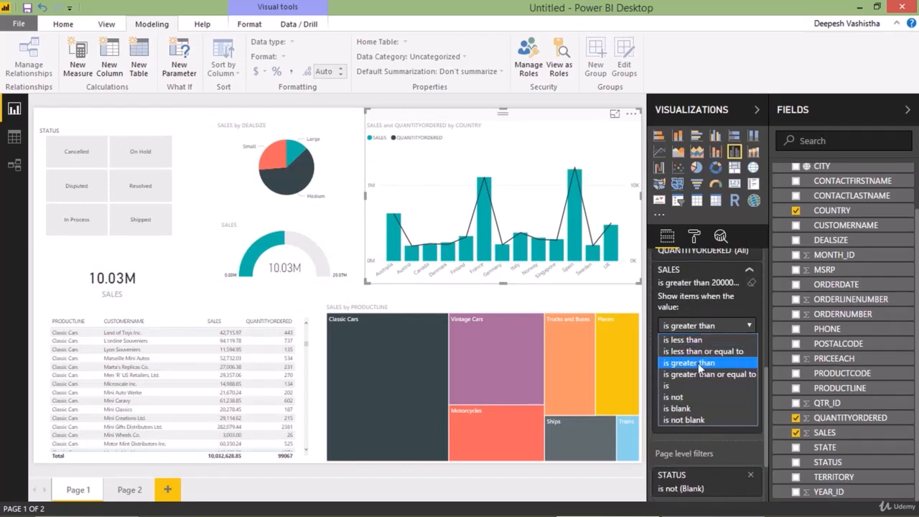
left_click(726, 324)
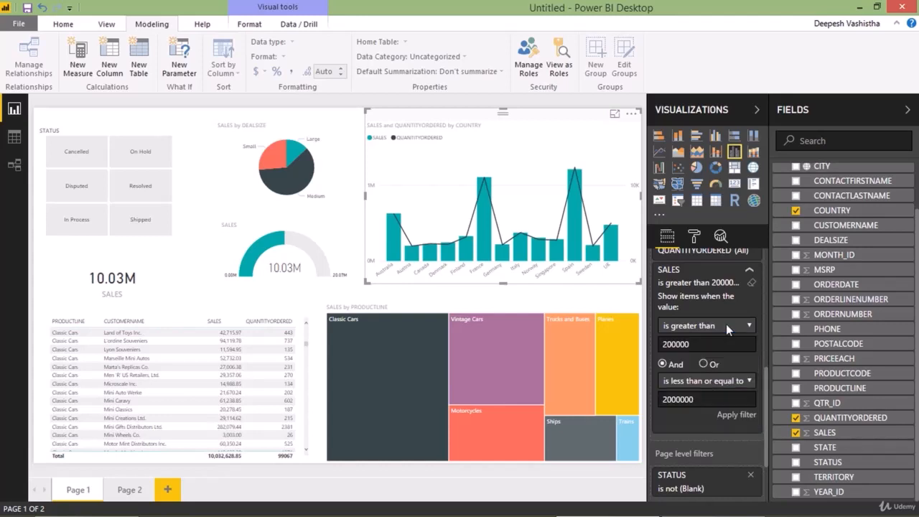
scroll(726, 324, "up", 2)
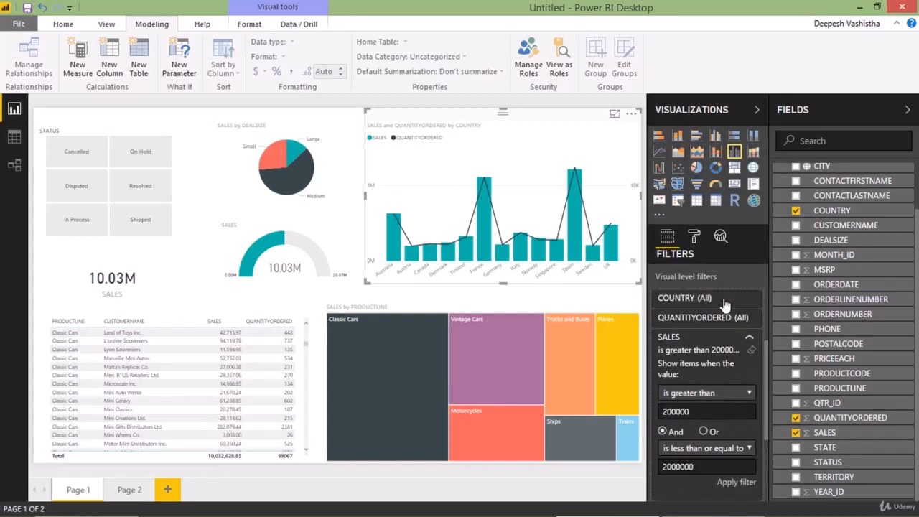
left_click(730, 339)
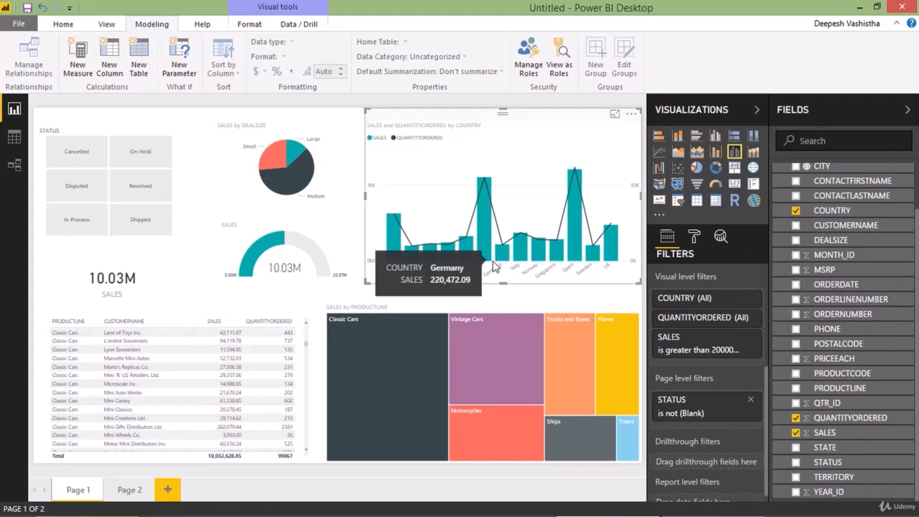
Open Page 2 and look through all customers in the SALES by CUSTOMERNAME bar chart in focus mode
left_click(131, 491)
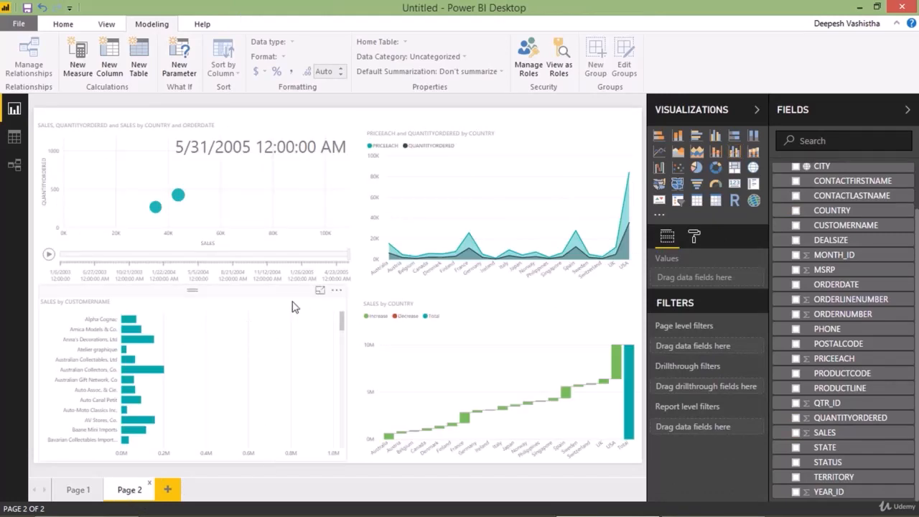
left_click(319, 290)
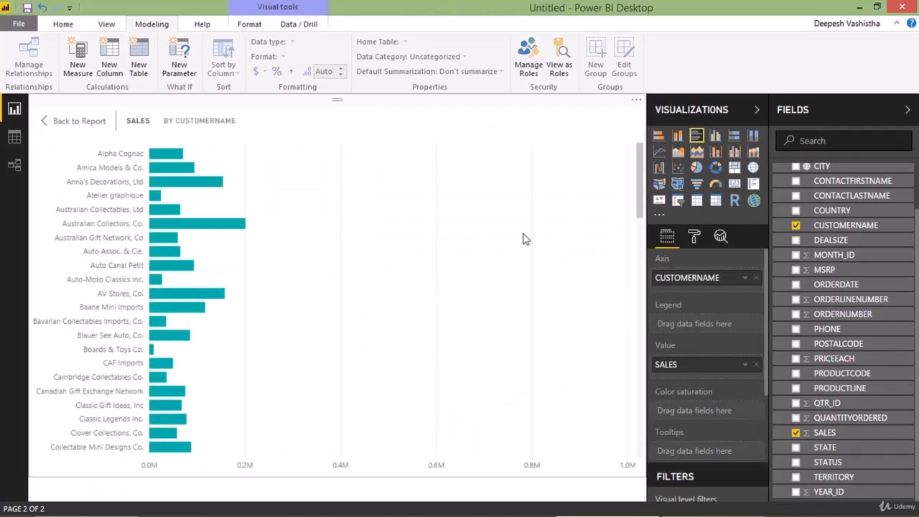
left_click_drag(633, 185, 599, 453)
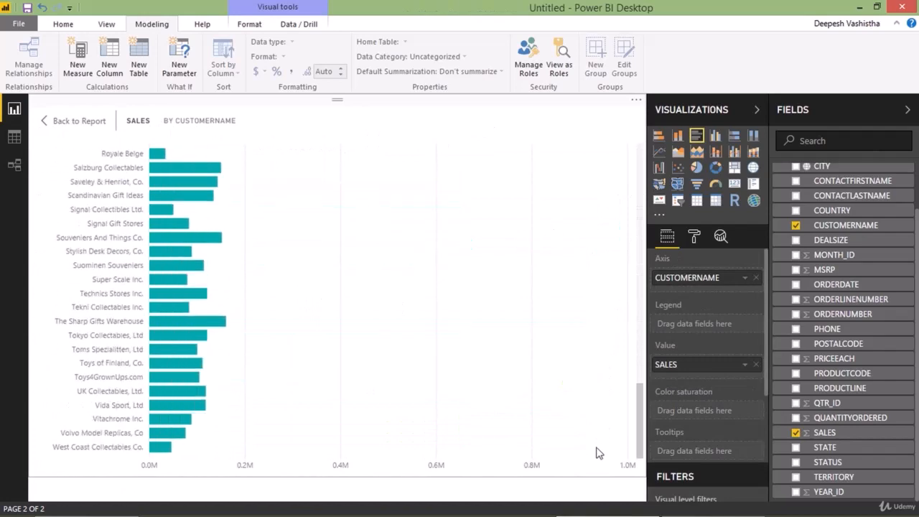
left_click_drag(637, 423, 656, 173)
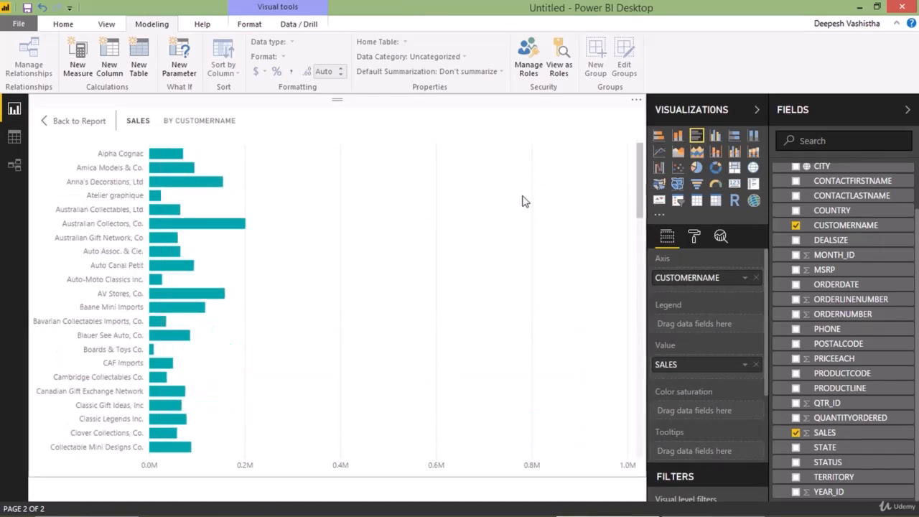
scroll(523, 268, "down", 12)
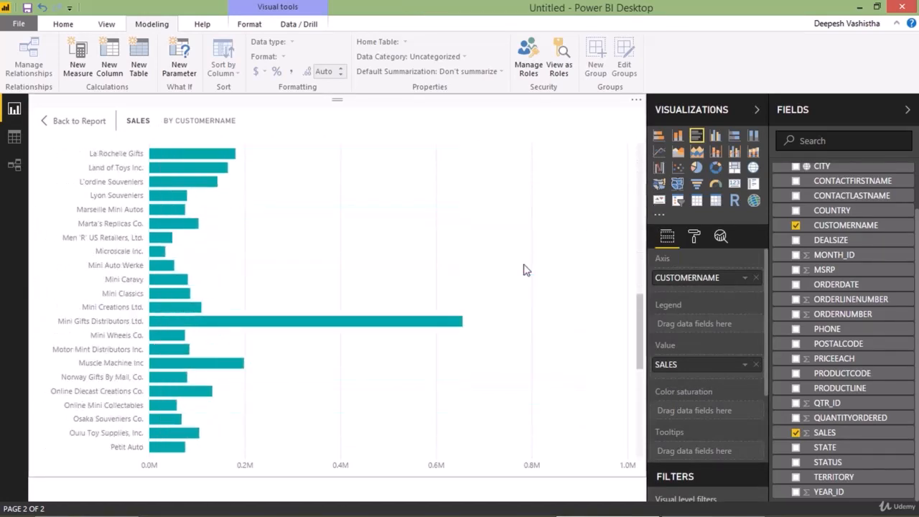
scroll(524, 267, "up", 12)
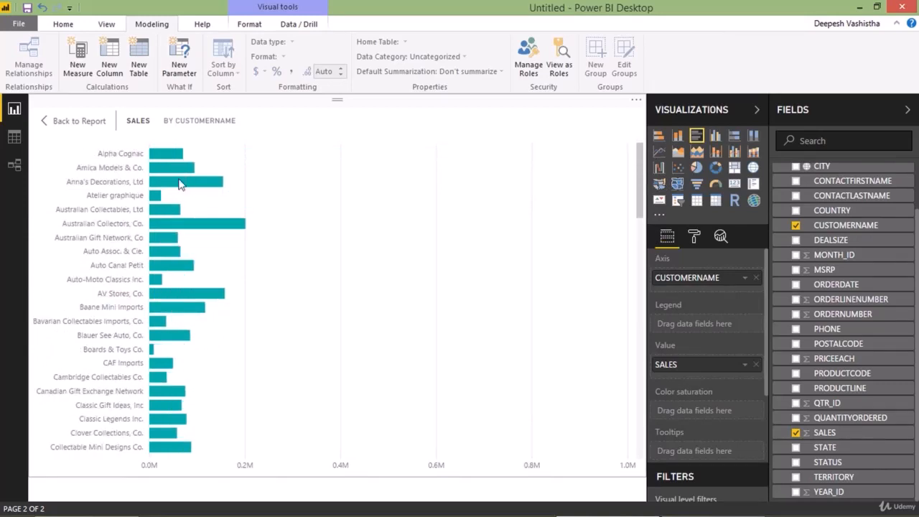
Return to the report and expand the CUSTOMERNAME visual level filter of the customer sales bar chart, browsing its customer list
left_click(79, 121)
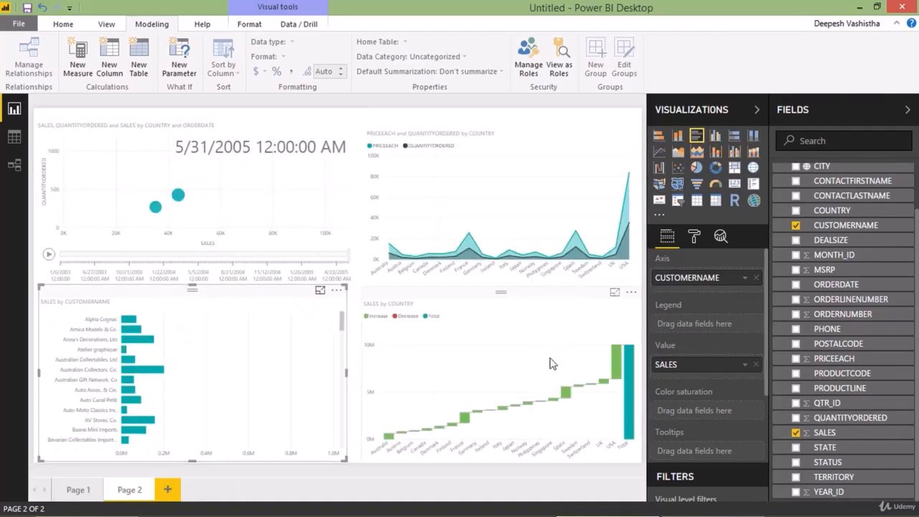
scroll(687, 395, "down", 5)
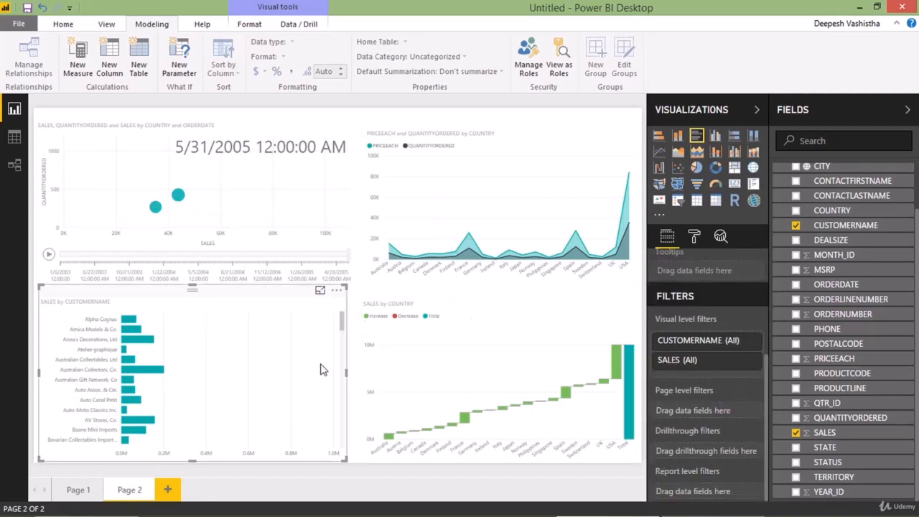
left_click(735, 343)
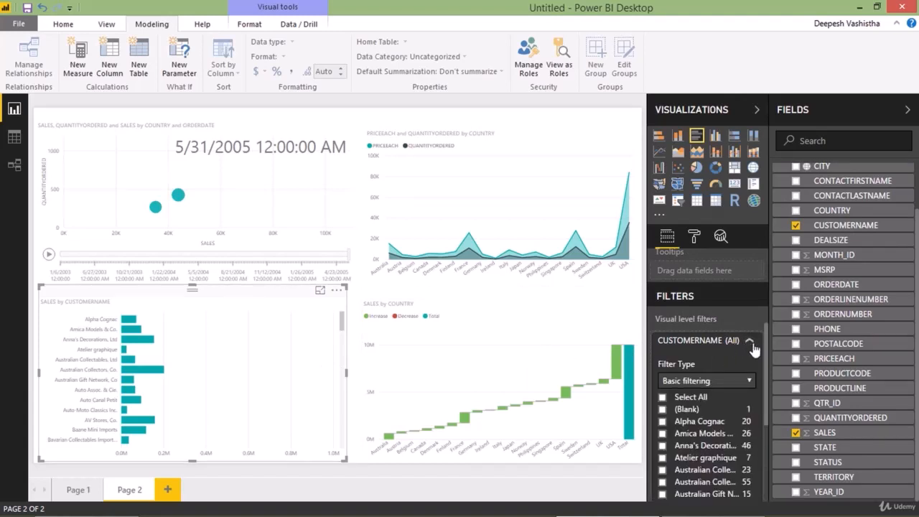
scroll(725, 371, "down", 3)
scroll(724, 371, "down", 5)
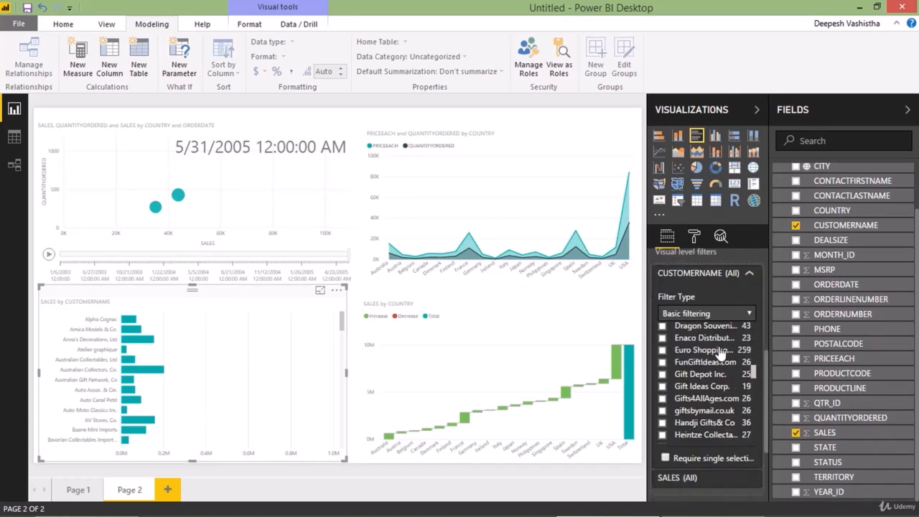
scroll(722, 359, "up", 8)
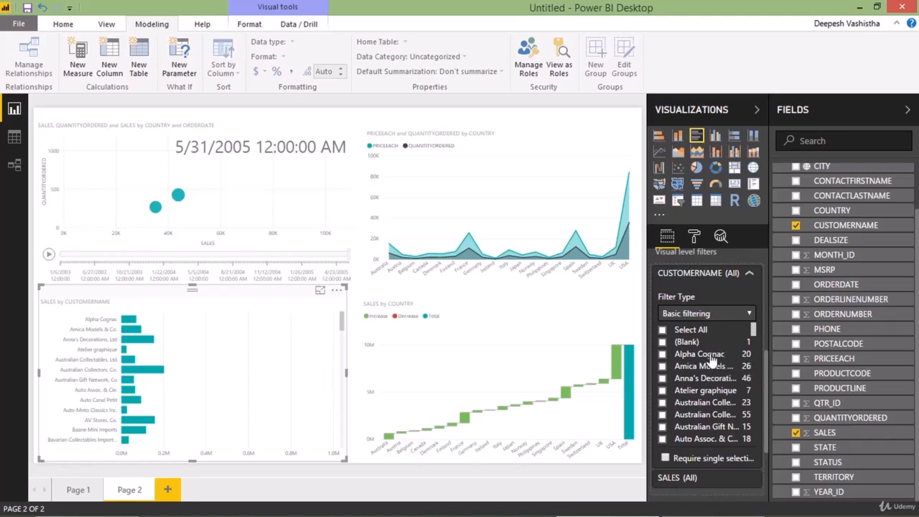
Filter the chart to the eight customers from Alpha Cognac through Auto Assoc. & Cie., and reselect all customers
left_click(708, 354)
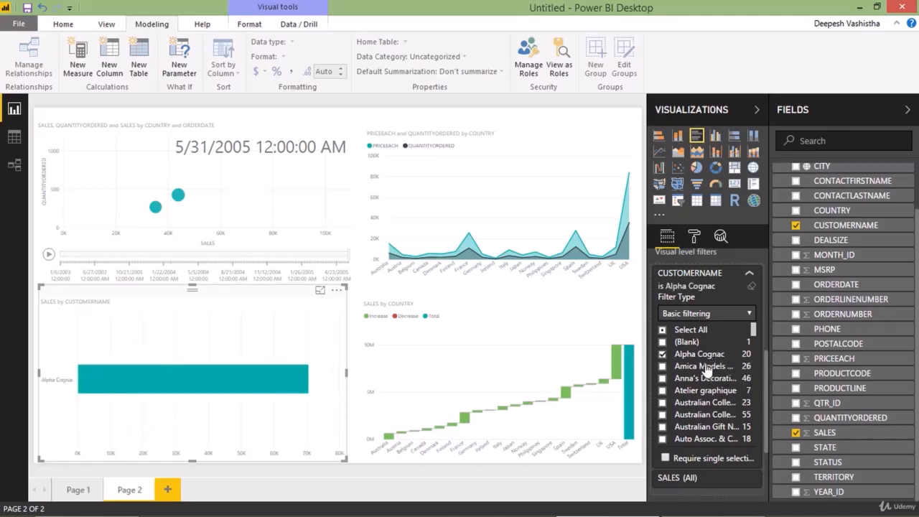
left_click(707, 366)
left_click(705, 379)
left_click(705, 392)
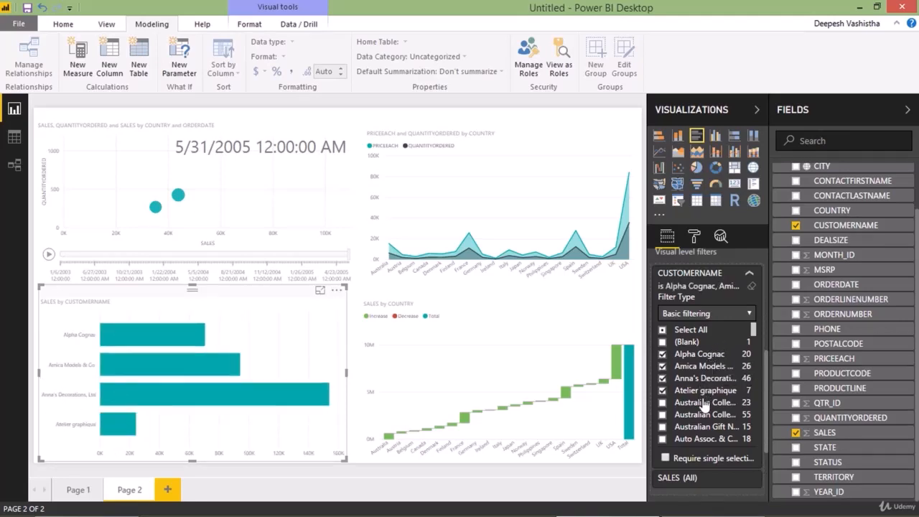
left_click(704, 403)
left_click(706, 415)
left_click(706, 427)
left_click(702, 438)
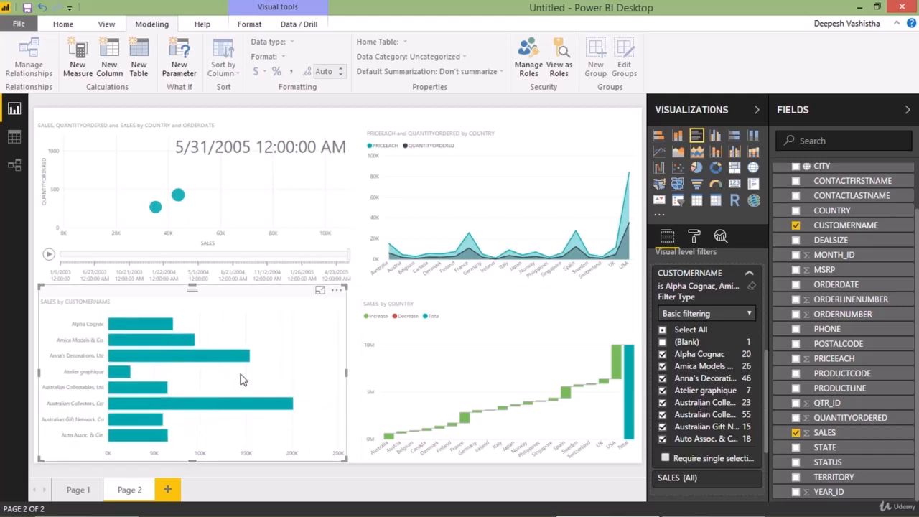
left_click(662, 331)
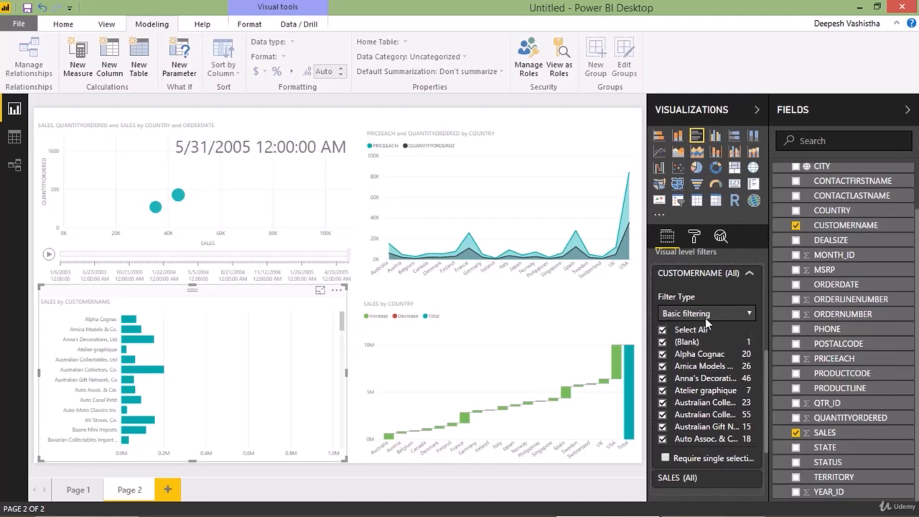
Switch the CUSTOMERNAME filter to Advanced filtering, view its condition options, and return it to Basic filtering
left_click(707, 316)
left_click(707, 321)
left_click(718, 314)
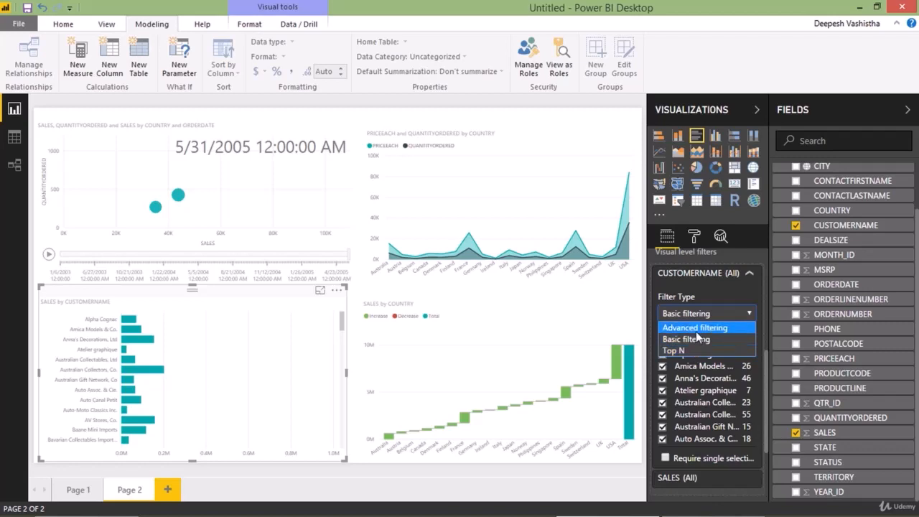
left_click(696, 331)
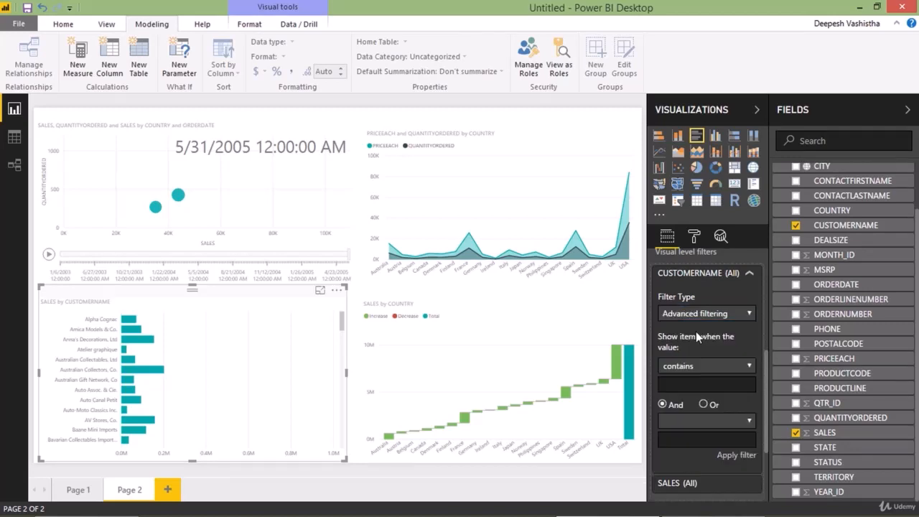
left_click(696, 368)
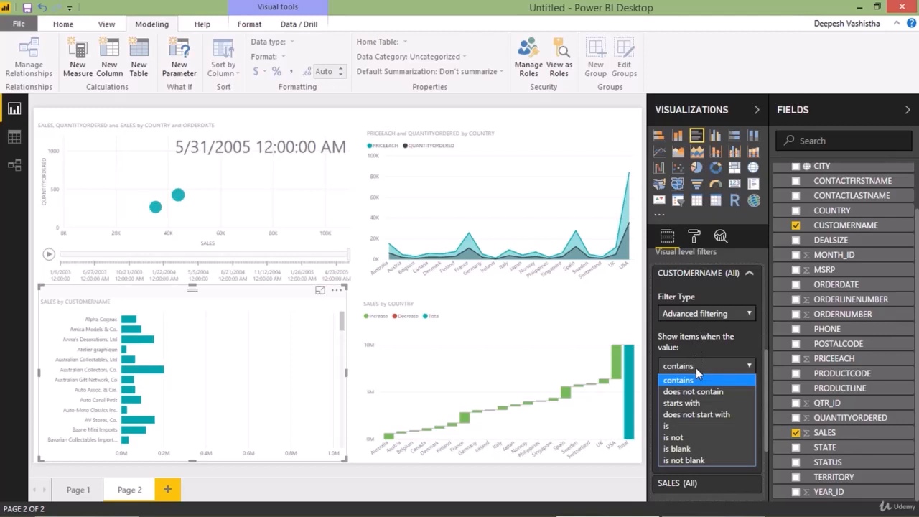
left_click(696, 368)
left_click(706, 317)
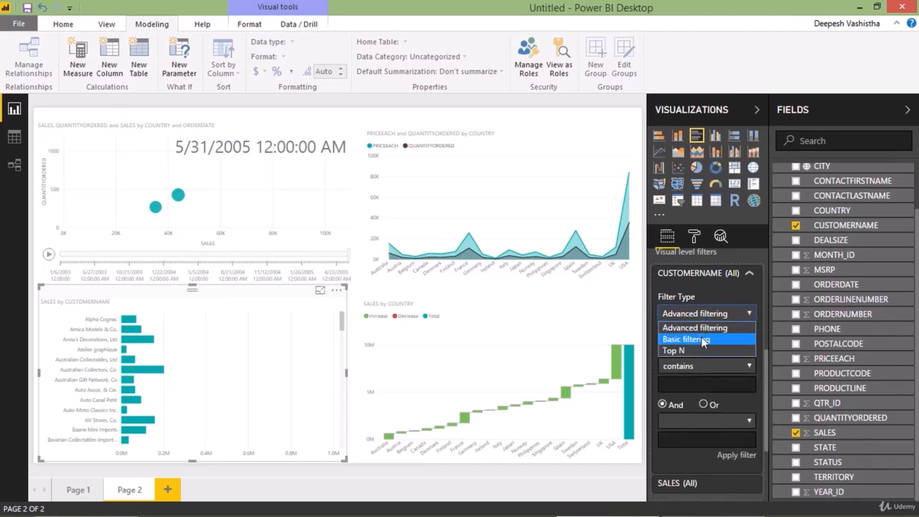
left_click(703, 340)
Apply a Top N filter on CUSTOMERNAME that shows the top 10 items by SALES
left_click(711, 325)
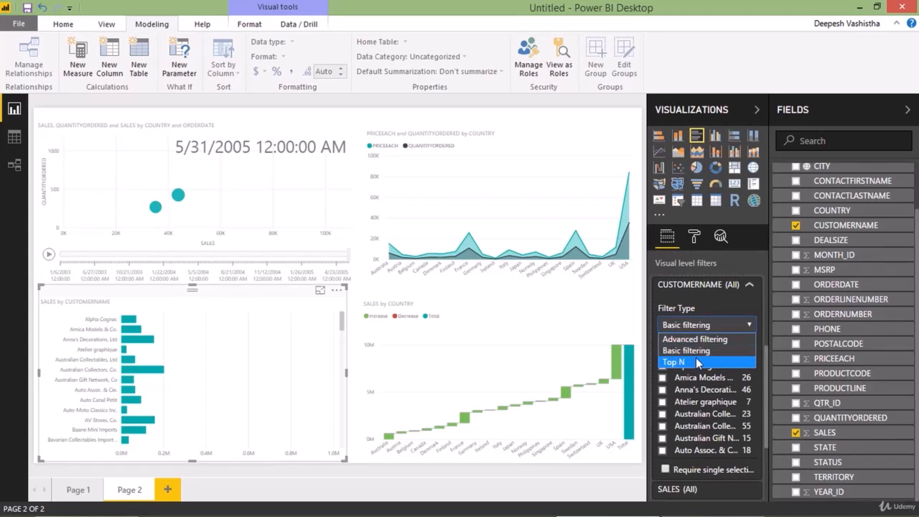
left_click(696, 363)
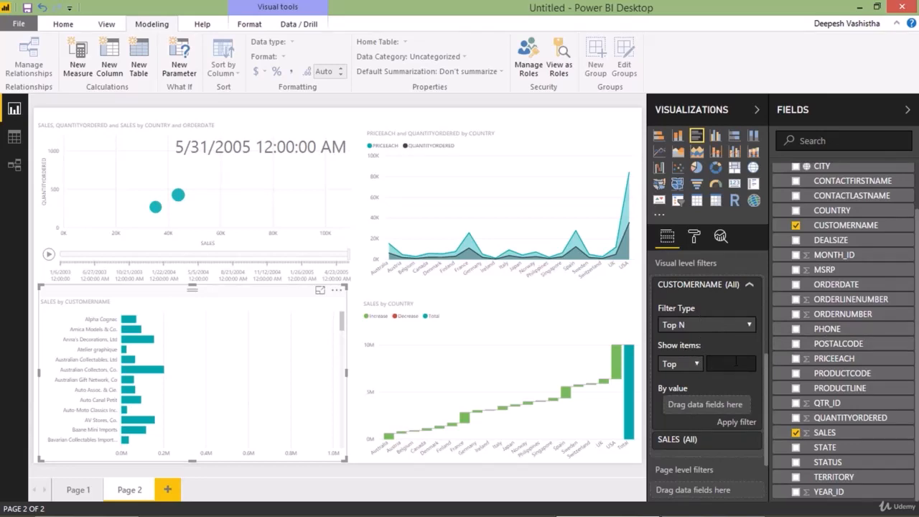
type("10")
left_click_drag(823, 433, 725, 402)
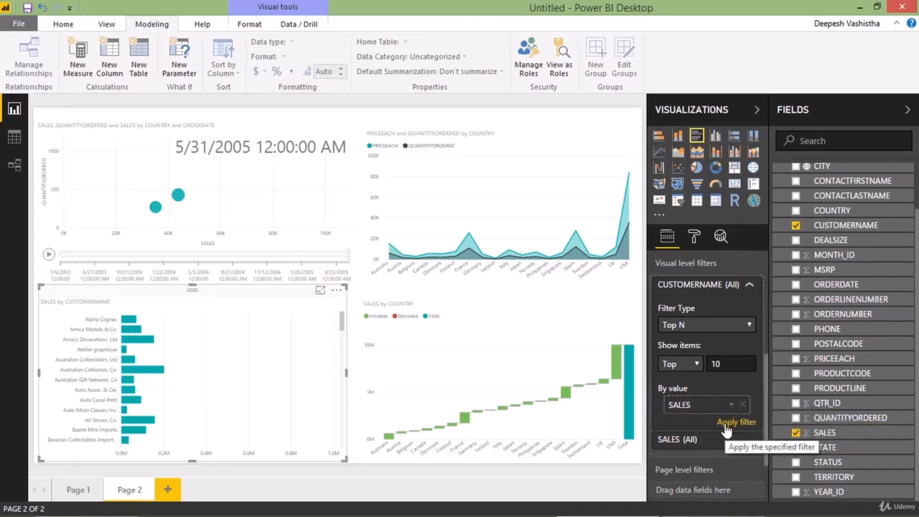
left_click(725, 425)
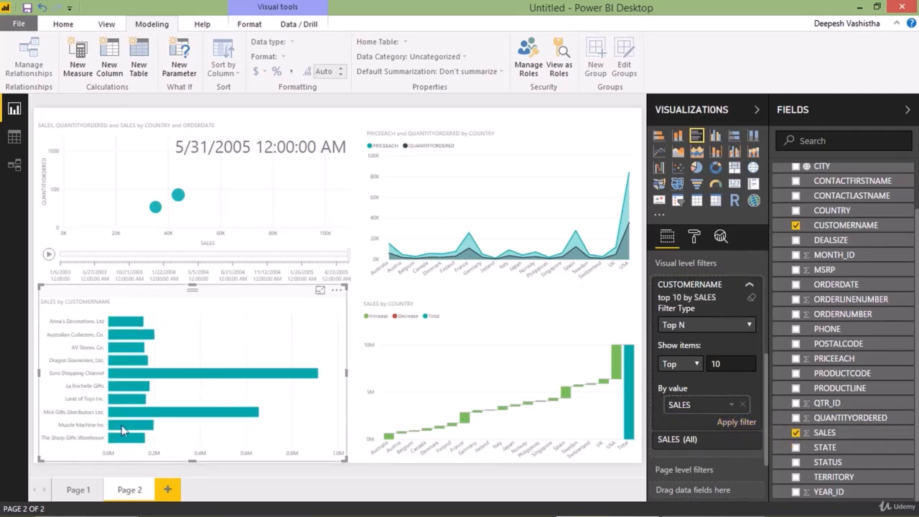
Sort the customer bar chart by SALES in descending order and view it in focus mode before returning to the report
left_click(337, 291)
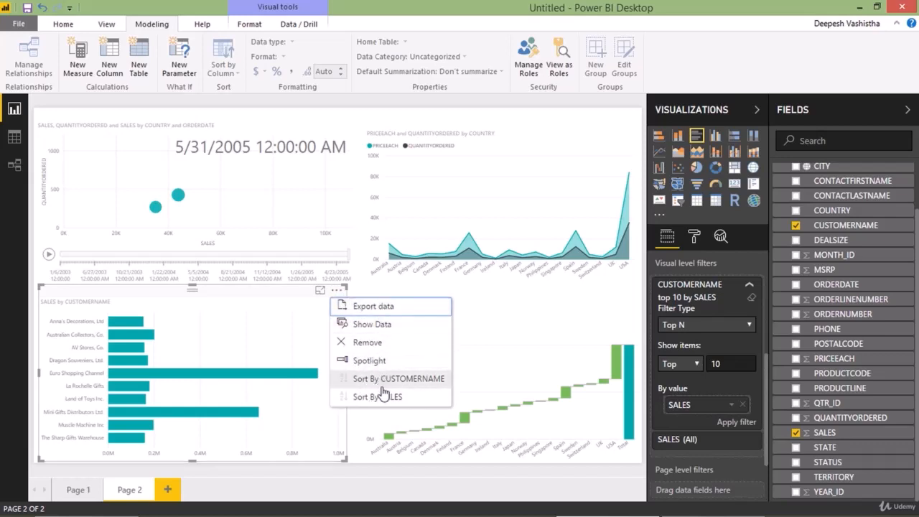
left_click(387, 398)
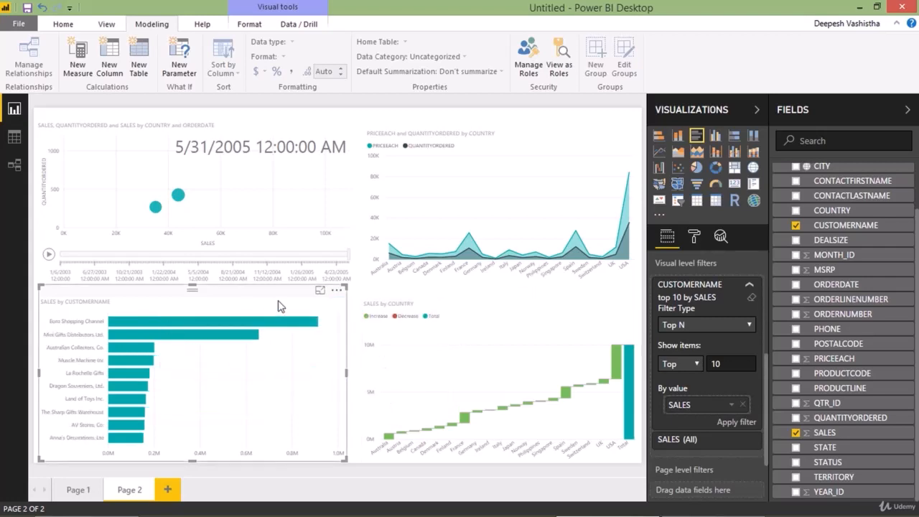
left_click(320, 291)
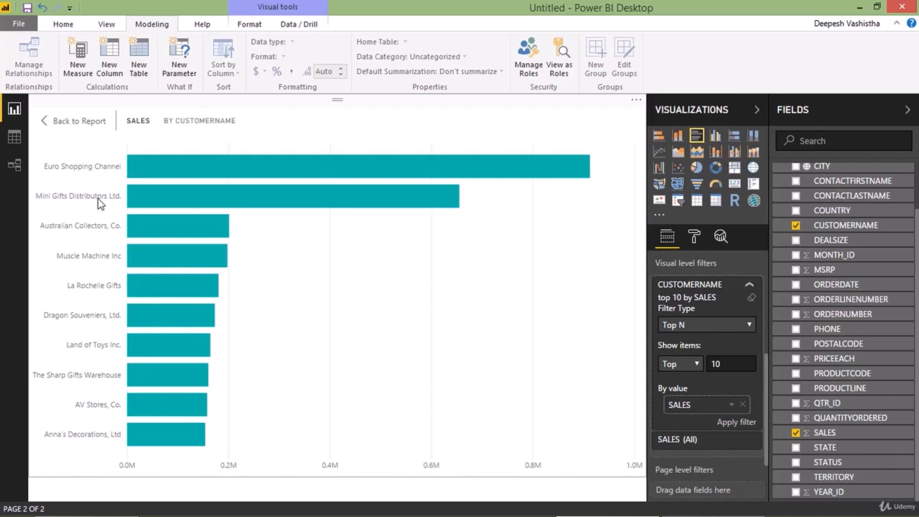
left_click(101, 125)
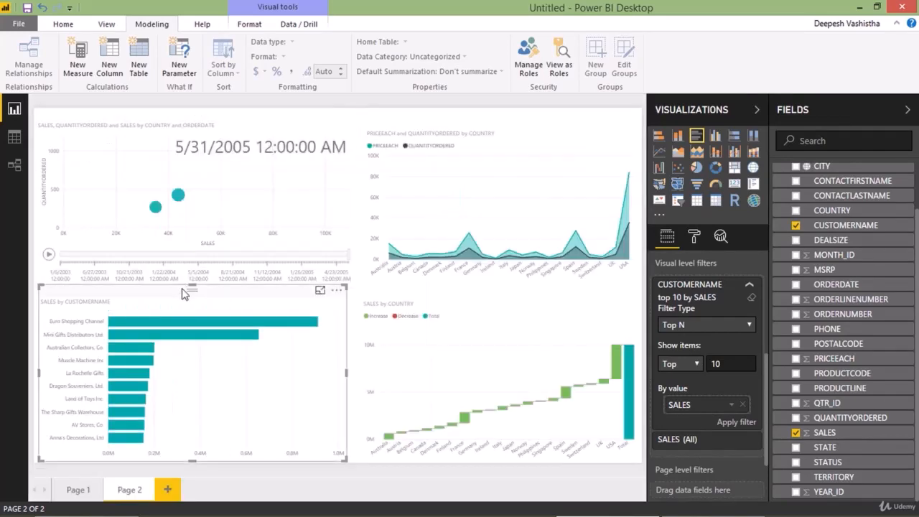
Reverse the chart's SALES sort to ascending and restore the descending order
left_click(335, 294)
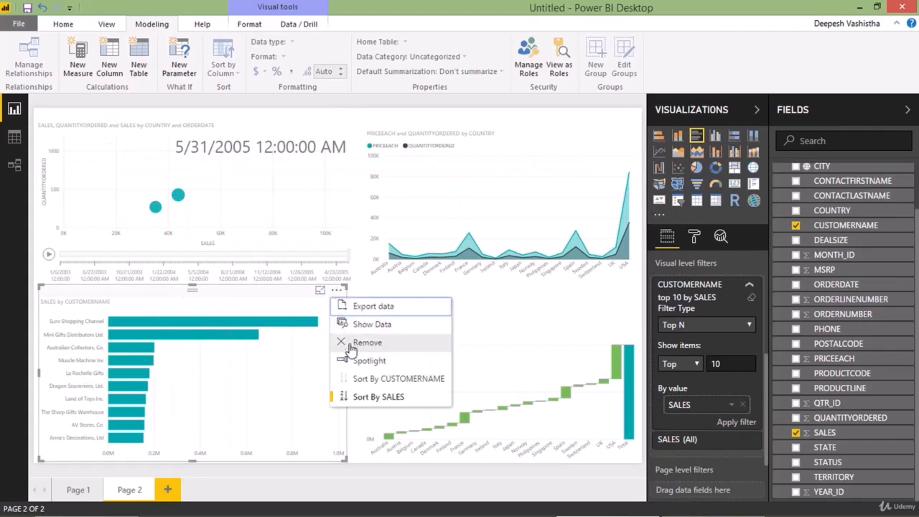
left_click(345, 401)
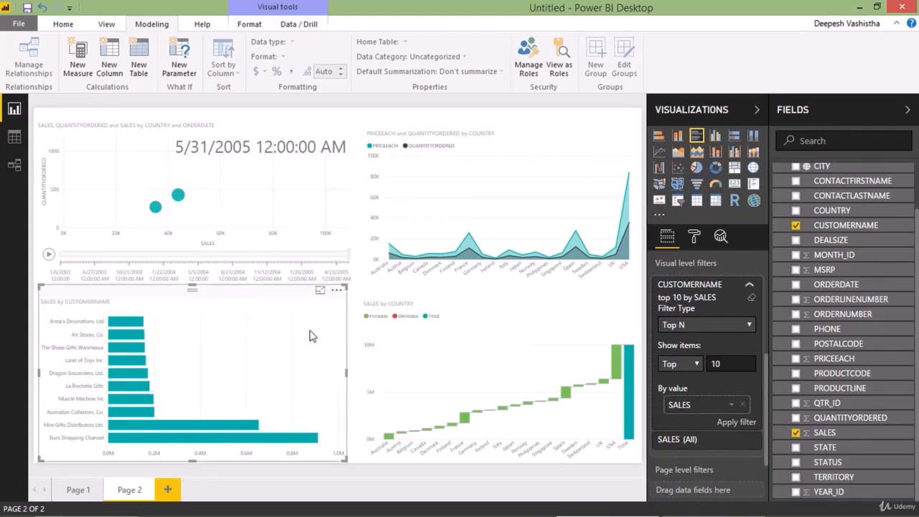
left_click(335, 294)
left_click(342, 398)
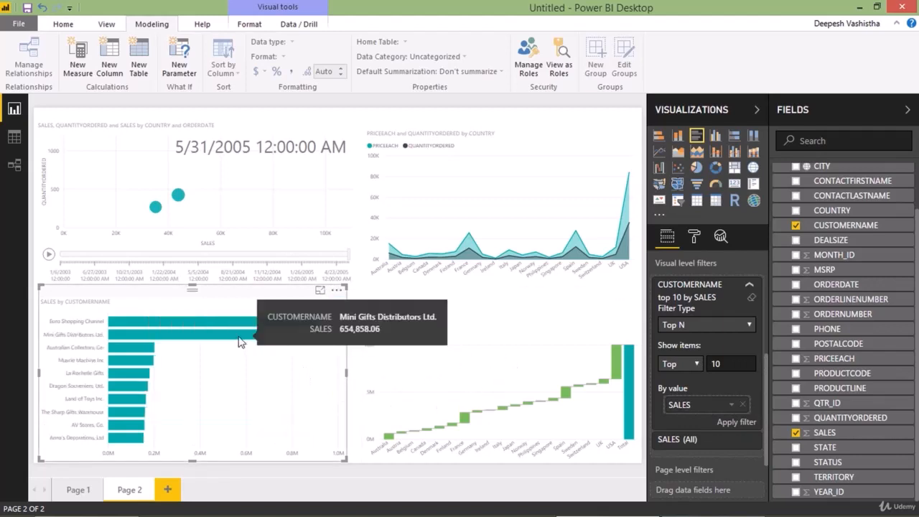
Review the visuals on Page 1 and return to Page 2
left_click(80, 488)
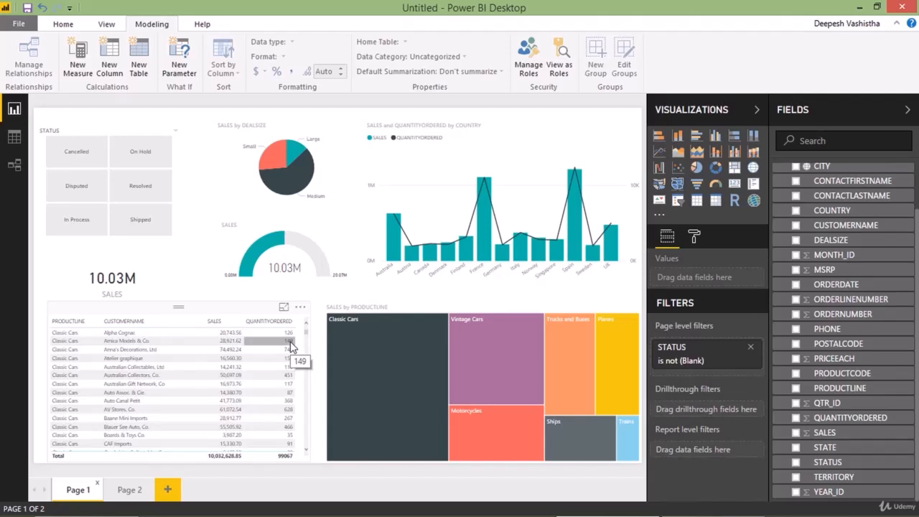
key("alt+Tab")
left_click(852, 433)
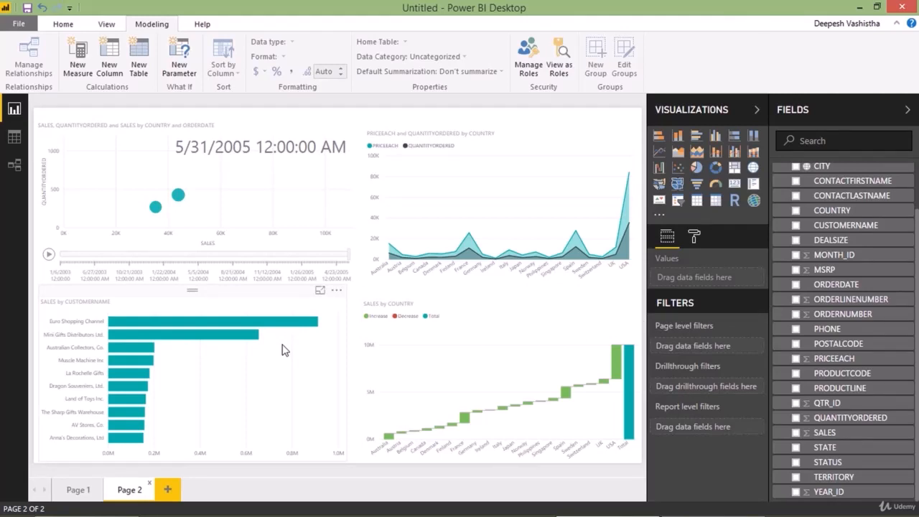
Add COUNTRY above CUSTOMERNAME on the axis of the customer sales bar chart and show the chart in focus mode
left_click(289, 302)
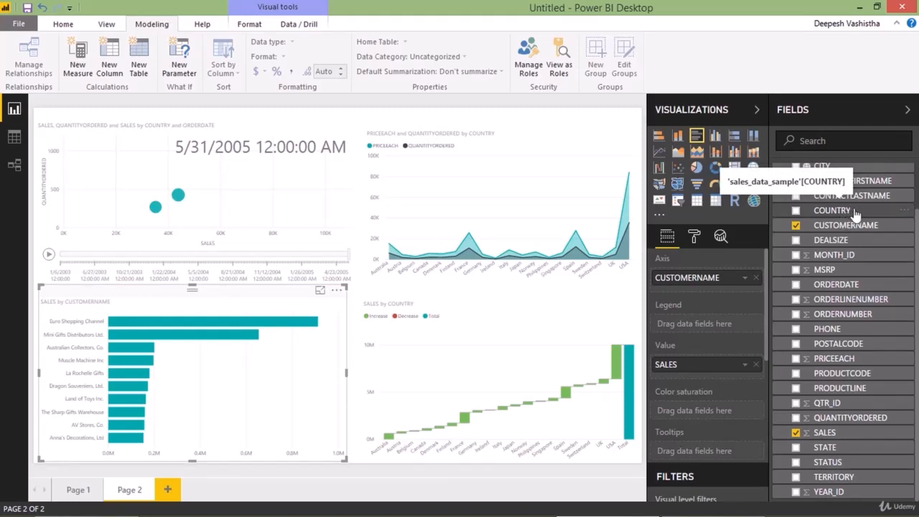
left_click_drag(858, 214, 731, 279)
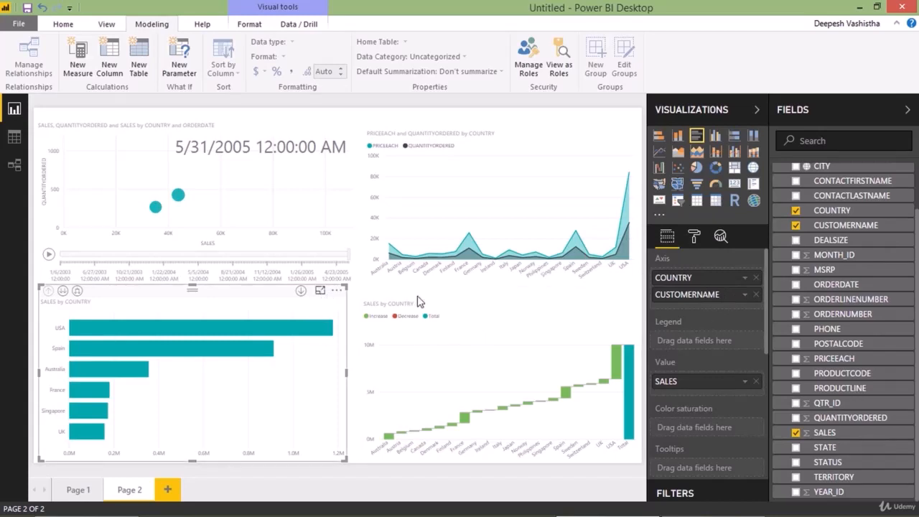
left_click(320, 290)
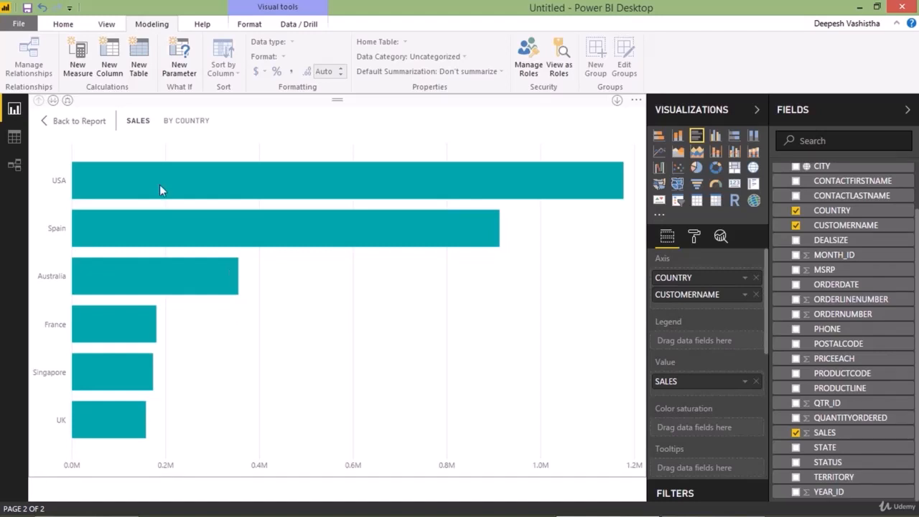
left_click(79, 122)
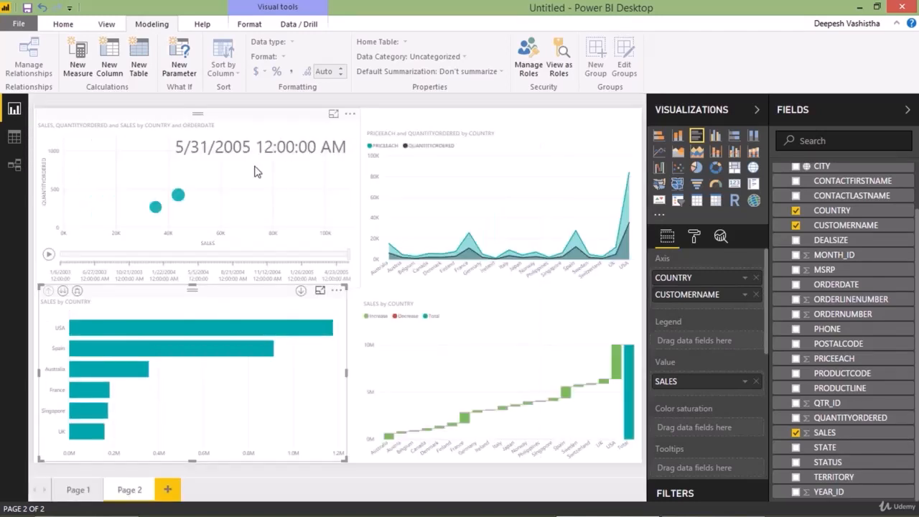
left_click(321, 292)
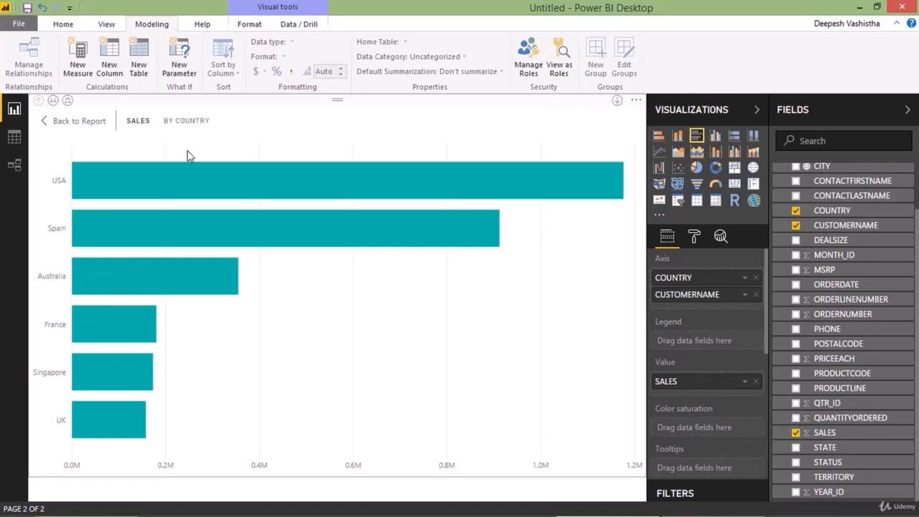
Move the chart to the next hierarchy level, customer name, and drill back up to country
left_click(54, 101)
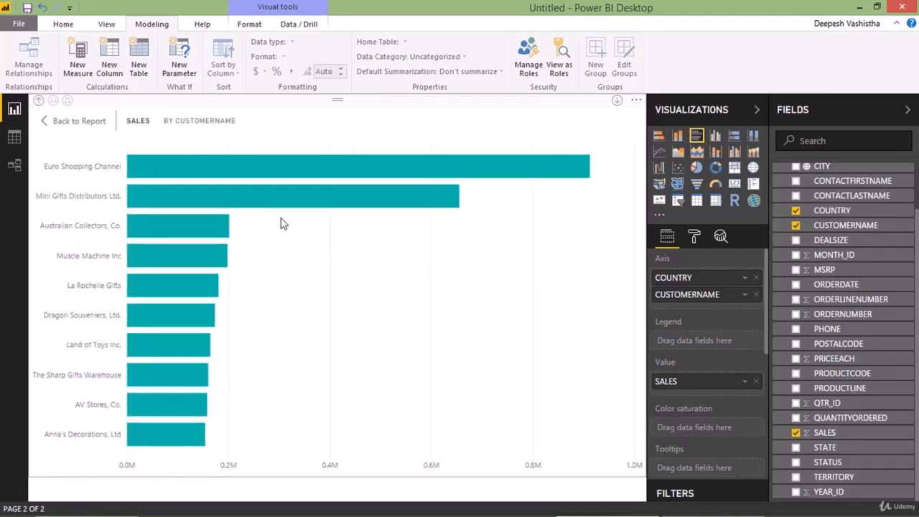
mouse_move(205, 168)
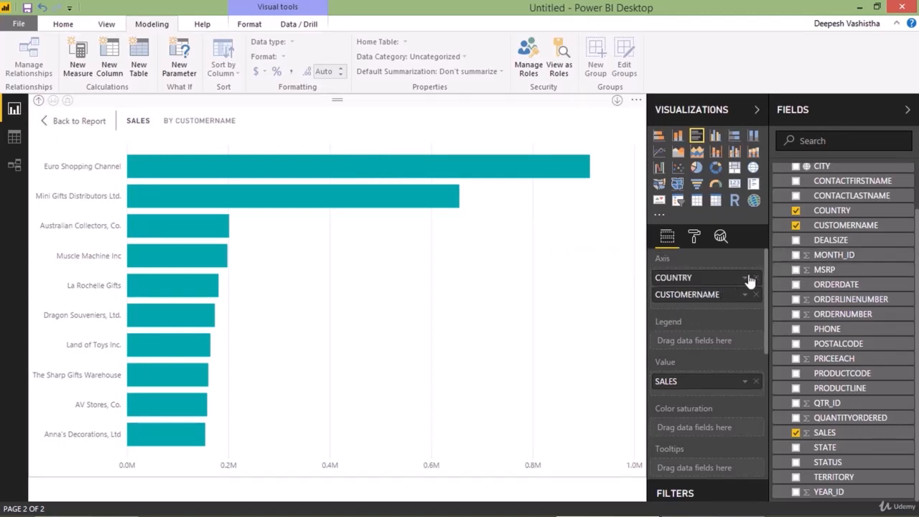
left_click(38, 101)
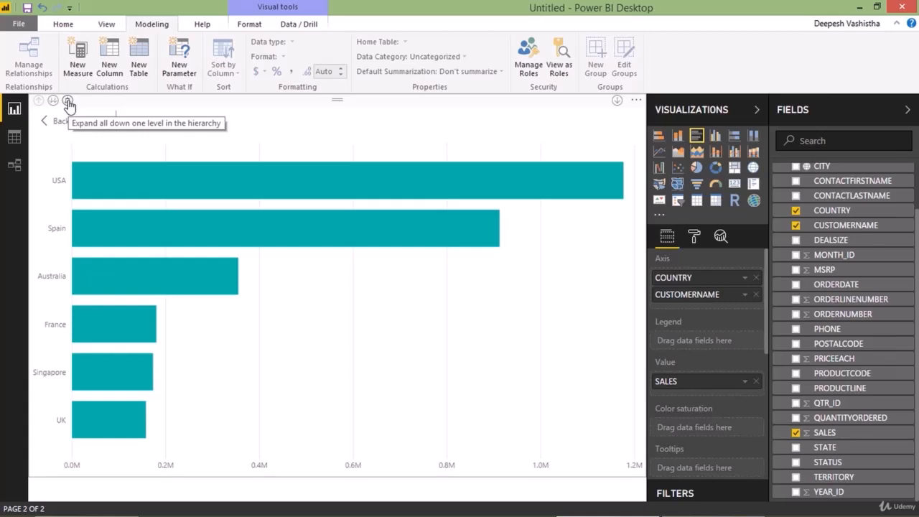
Expand the whole chart down one hierarchy level to combine country with customer name
left_click(68, 104)
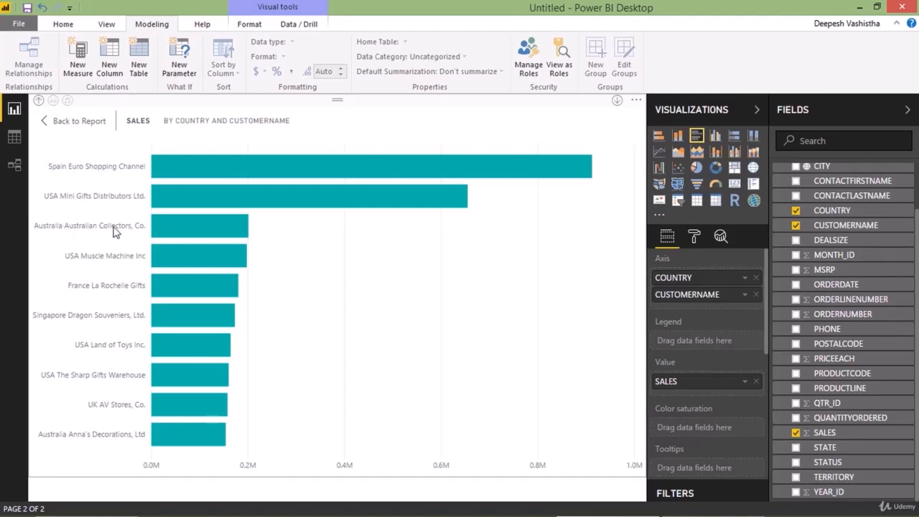
Drill the focused chart up to country, switch it to the customer name level, and drill back up to country
mouse_move(166, 197)
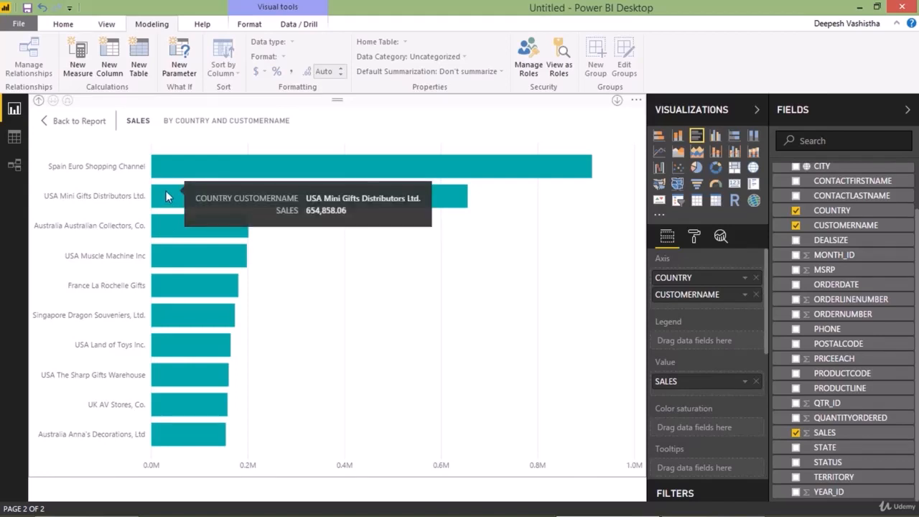
left_click(54, 102)
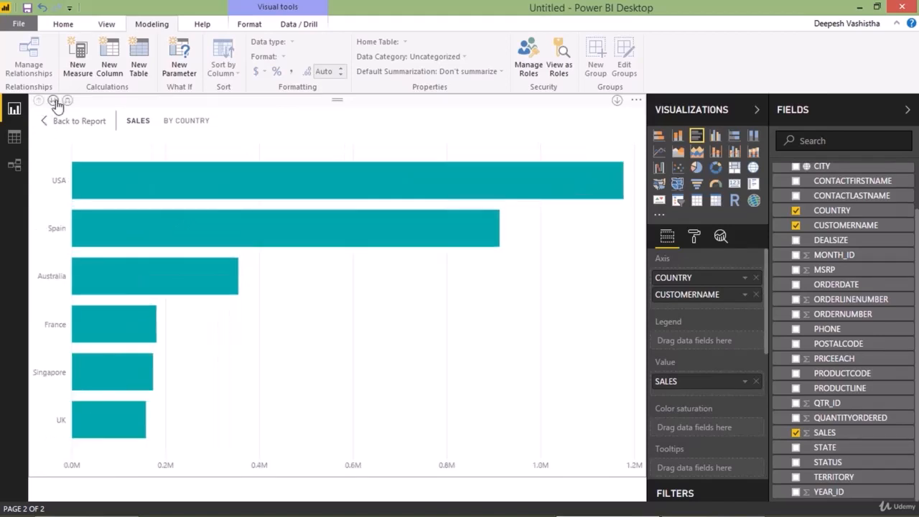
left_click(57, 104)
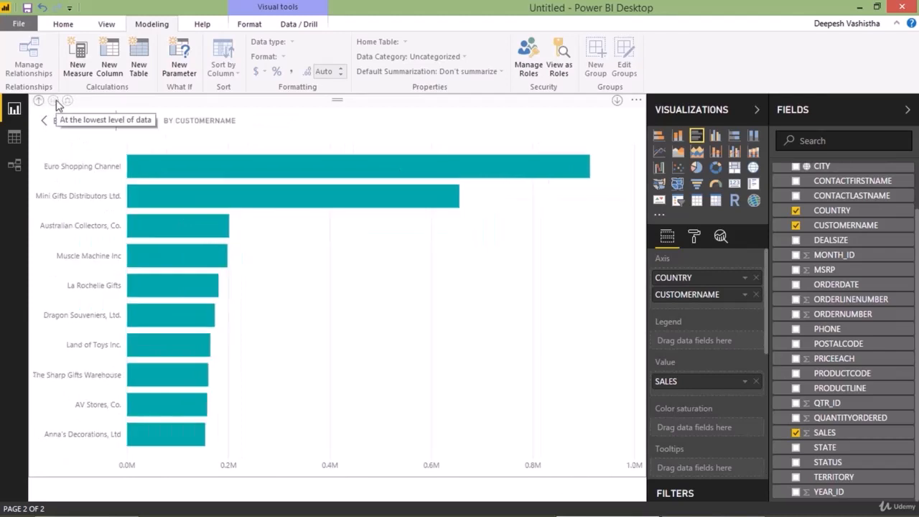
left_click(43, 102)
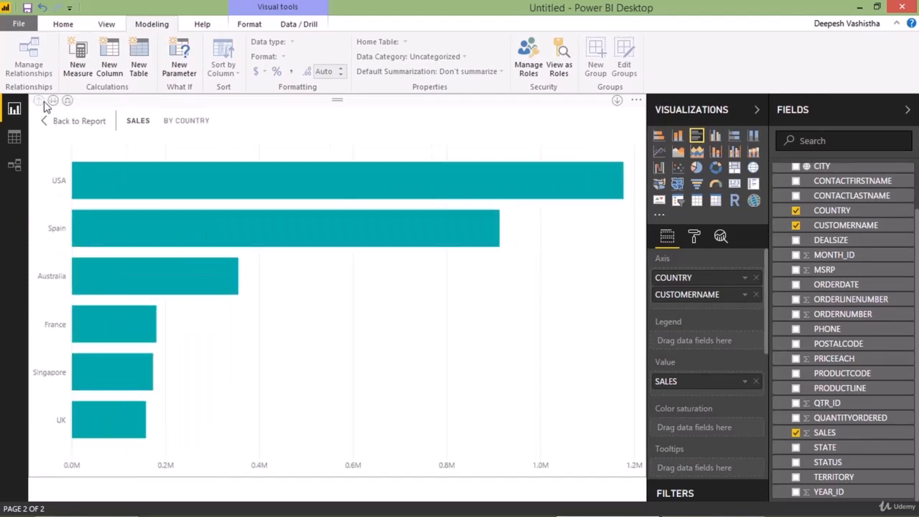
Return to the report, expand the sales bar chart to country with customer name, and drill back up to country
left_click(80, 121)
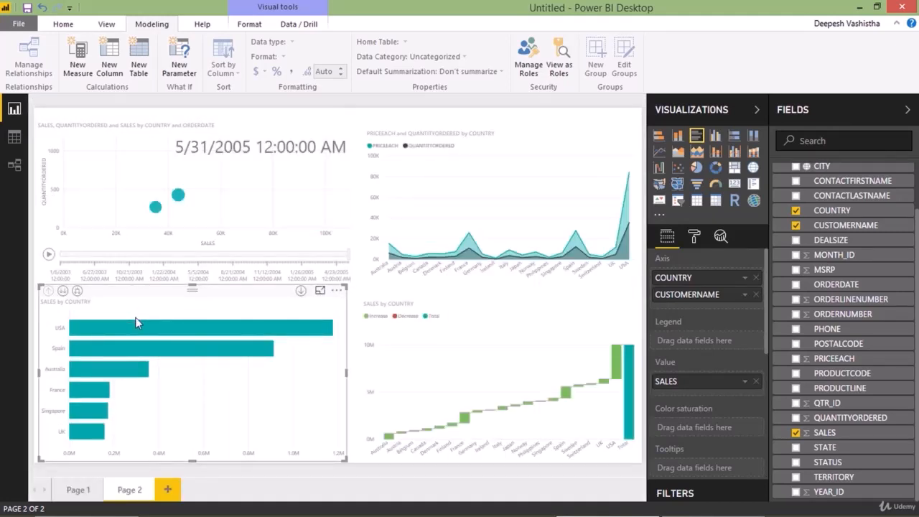
left_click(77, 290)
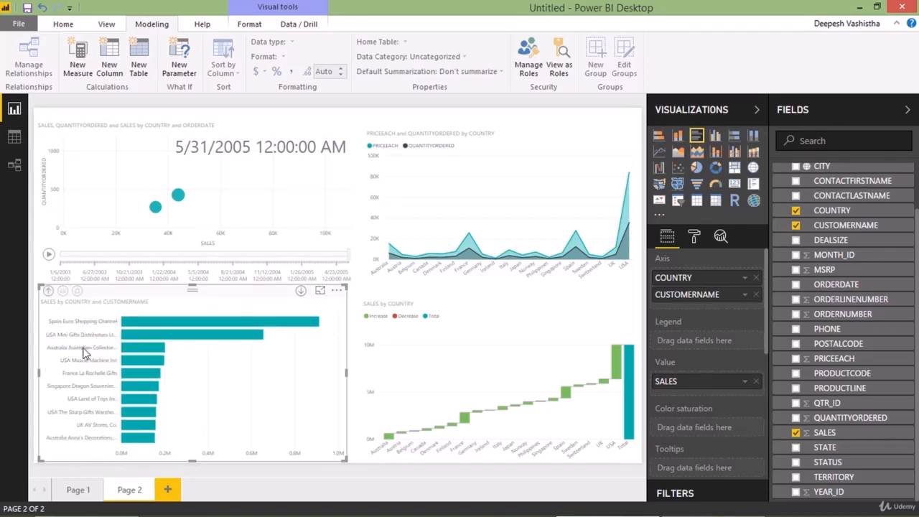
left_click(47, 292)
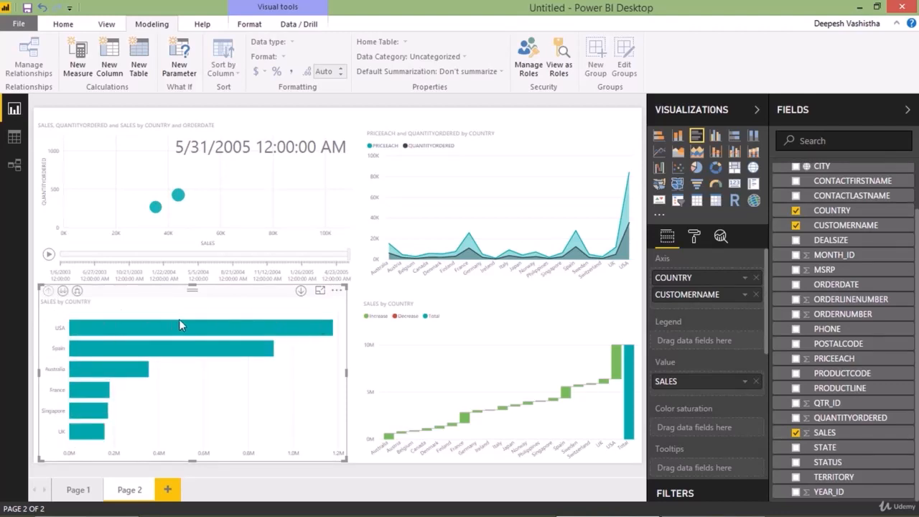
Turn on drill mode for the sales bar chart and drill into USA and Spain, returning to country level after each
left_click(301, 294)
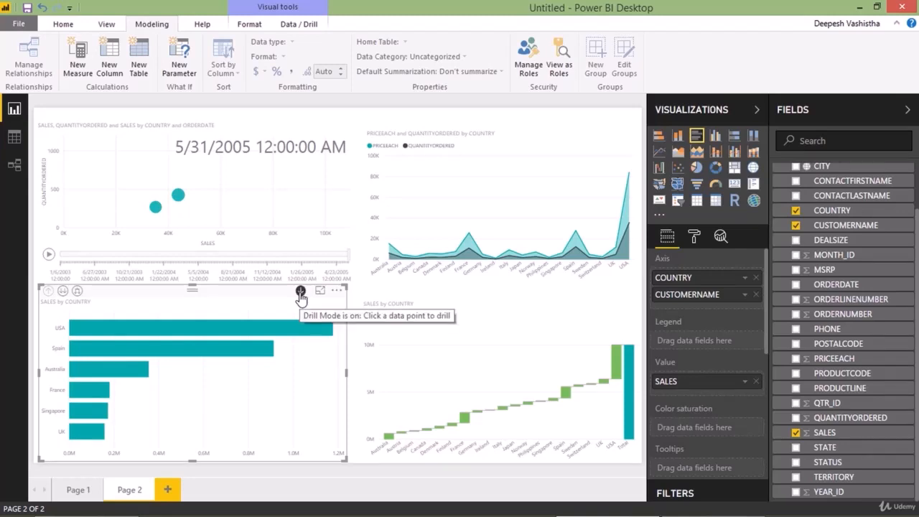
left_click(284, 330)
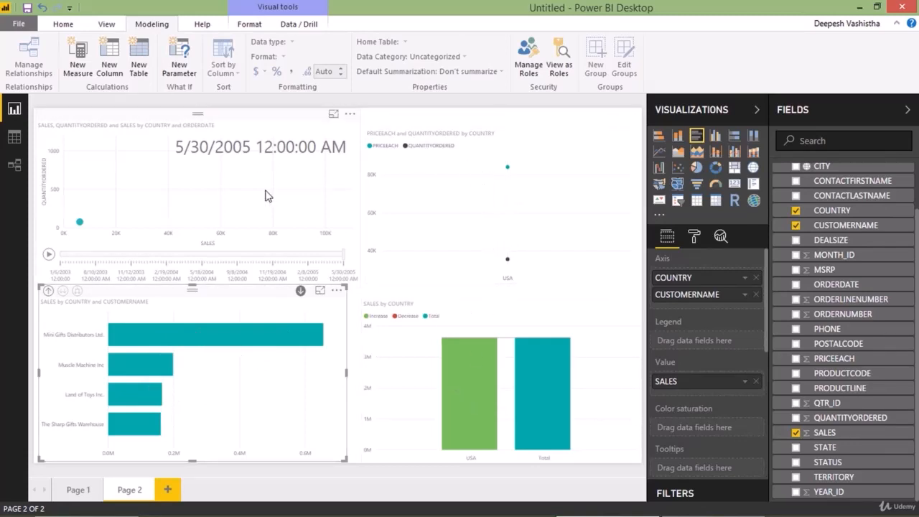
mouse_move(282, 347)
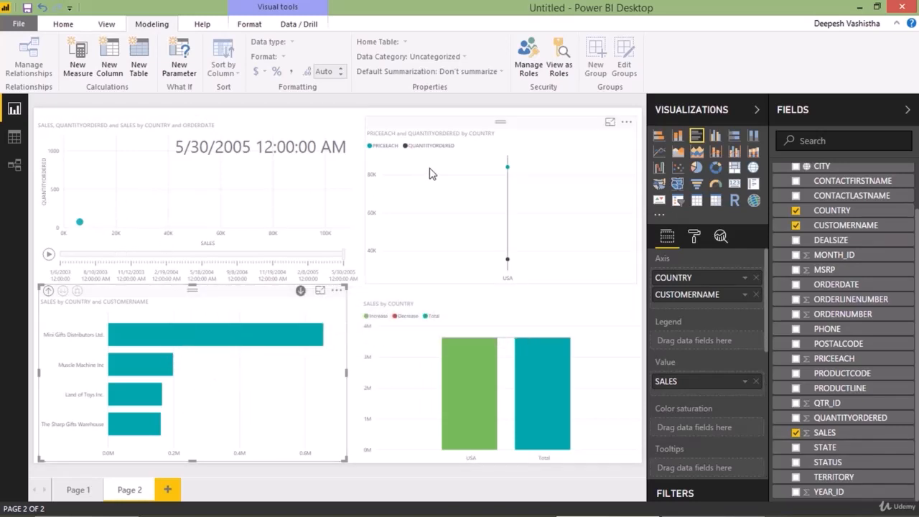
mouse_move(431, 171)
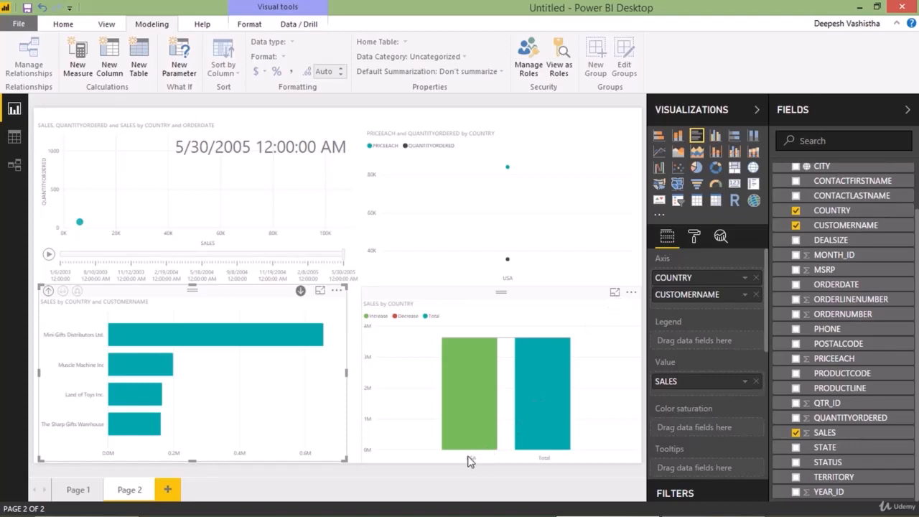
left_click(47, 291)
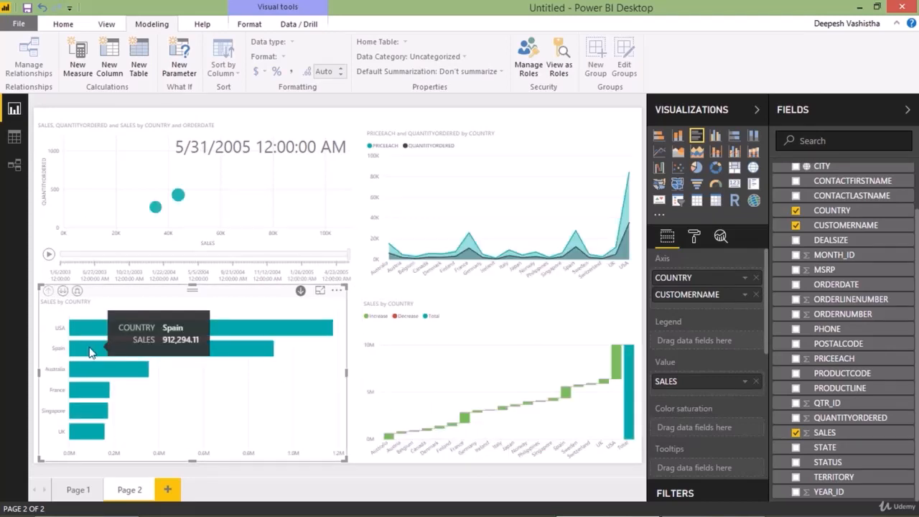
left_click(90, 352)
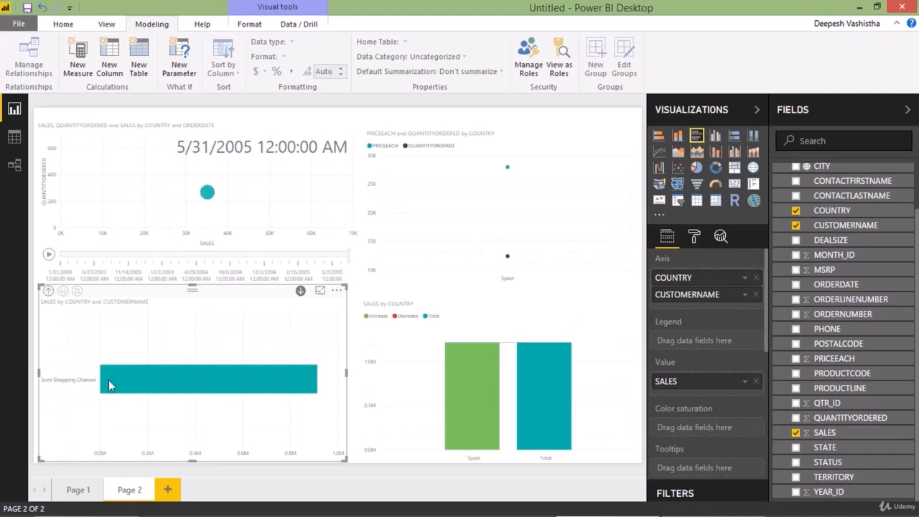
left_click(48, 292)
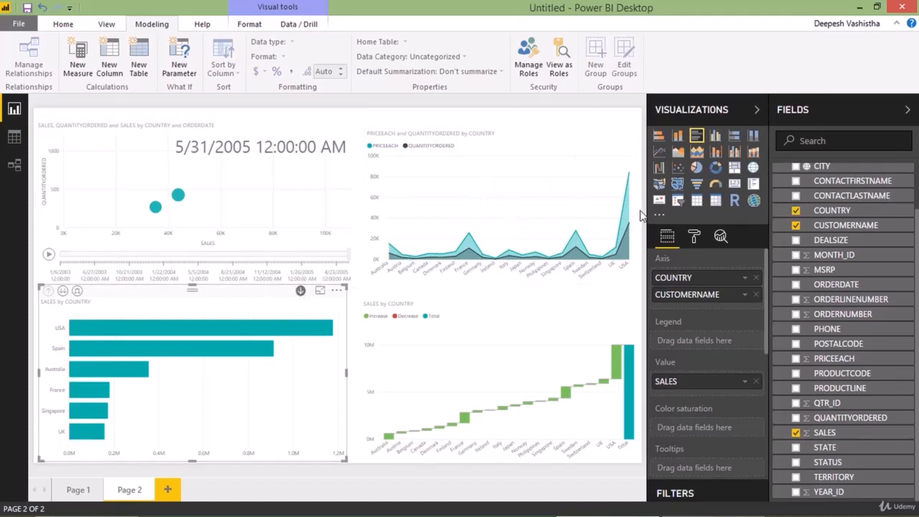
Convert the sales bar chart to a pie chart and show its USA drill-down in focus mode
left_click(696, 171)
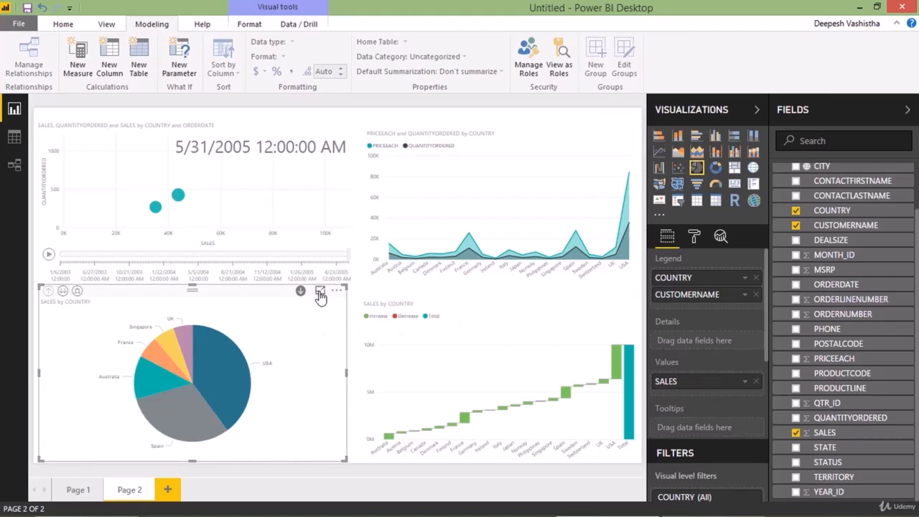
left_click(227, 375)
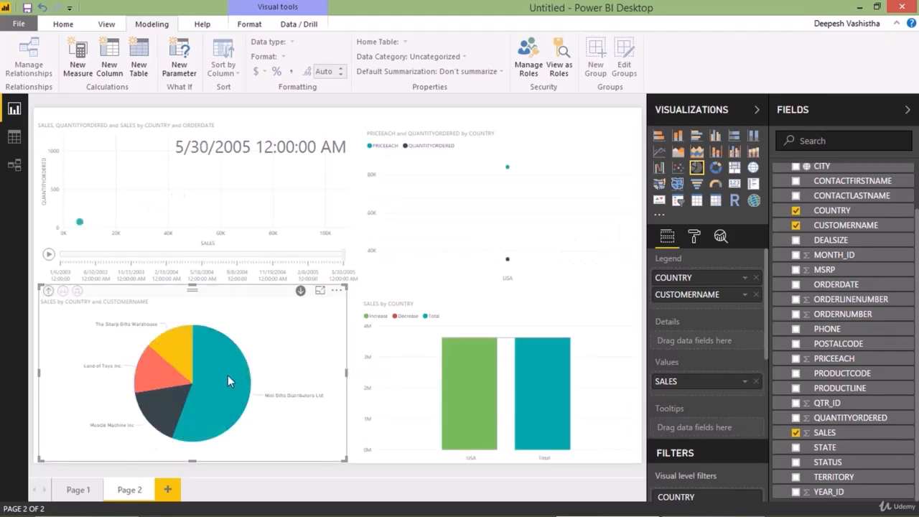
left_click(320, 290)
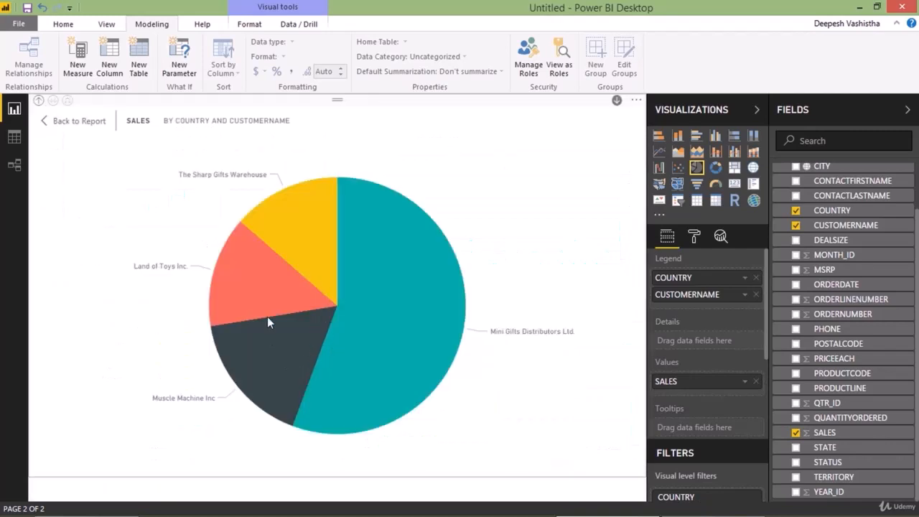
Drill the pie chart up to country, drill into Australia and back up, and return to the report
left_click(38, 100)
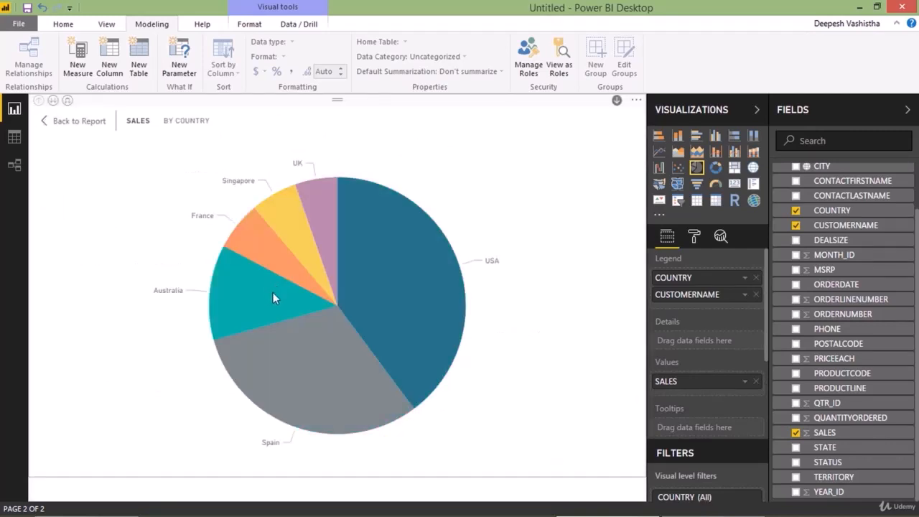
left_click(273, 292)
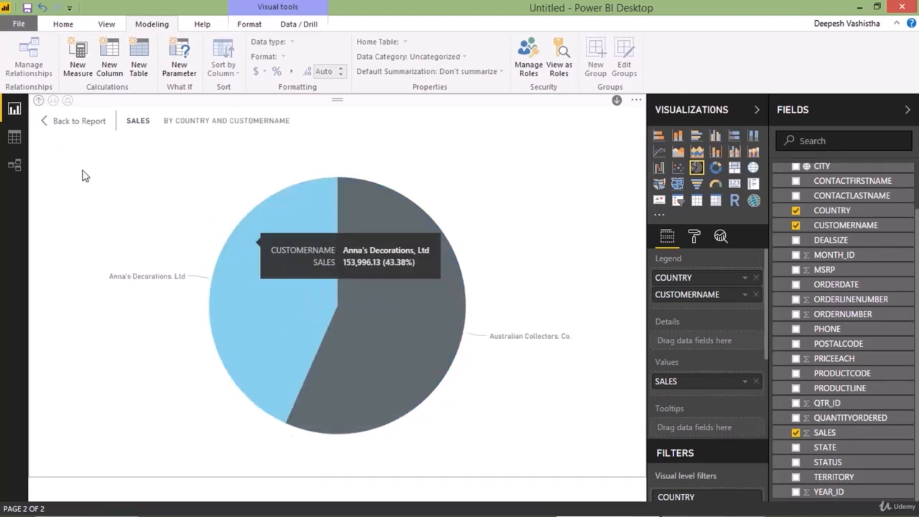
left_click(38, 100)
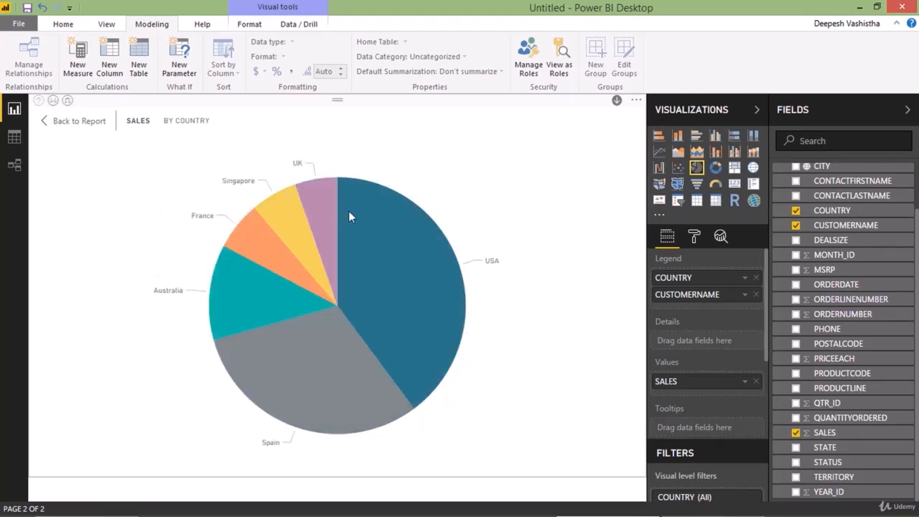
mouse_move(320, 211)
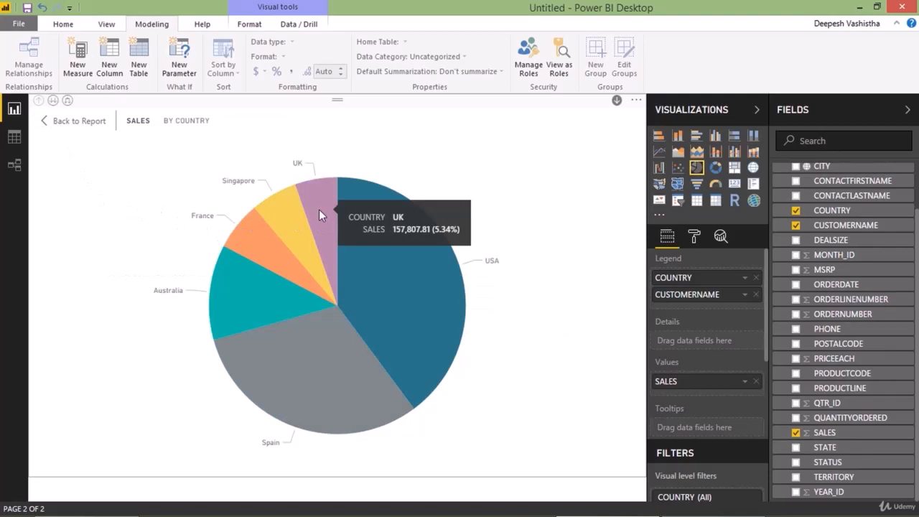
left_click(74, 122)
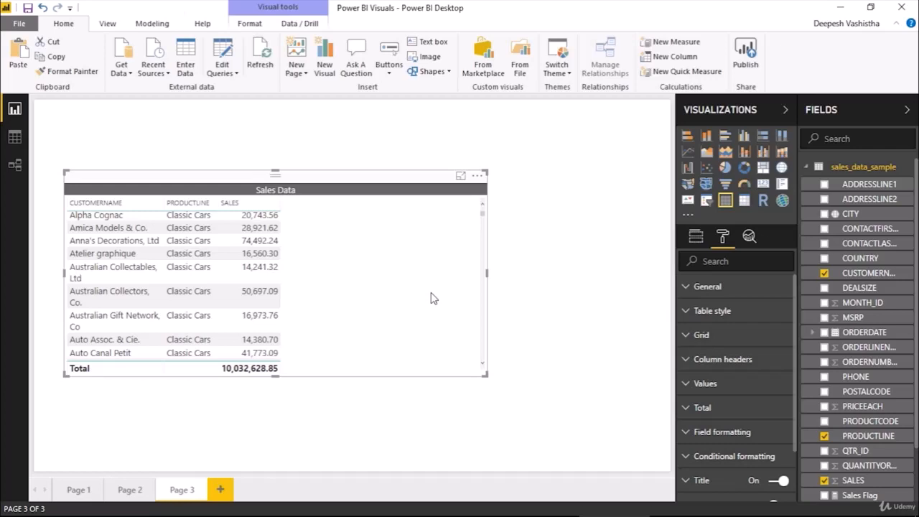
Move the Sales Data table on Page 3 to the page's upper-left corner and look through its rows
left_click_drag(434, 298, 396, 219)
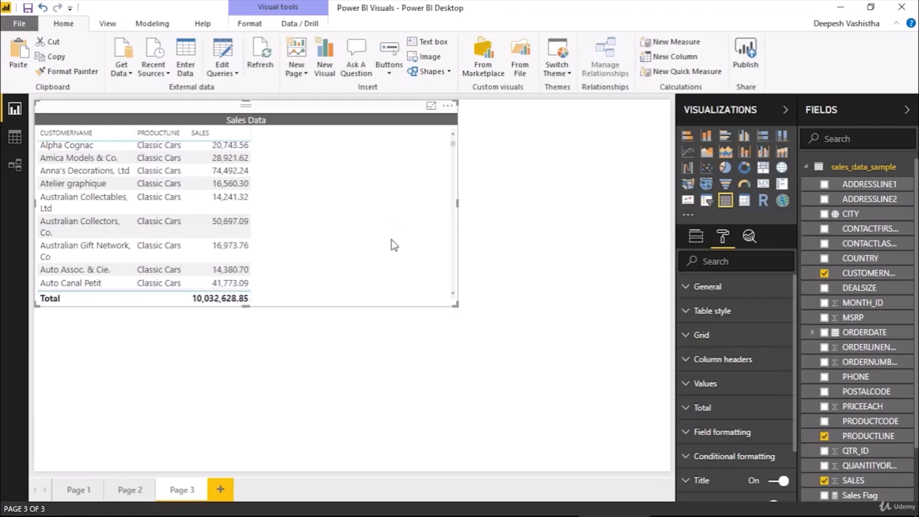
scroll(398, 261, "down", 3)
scroll(398, 261, "up", 3)
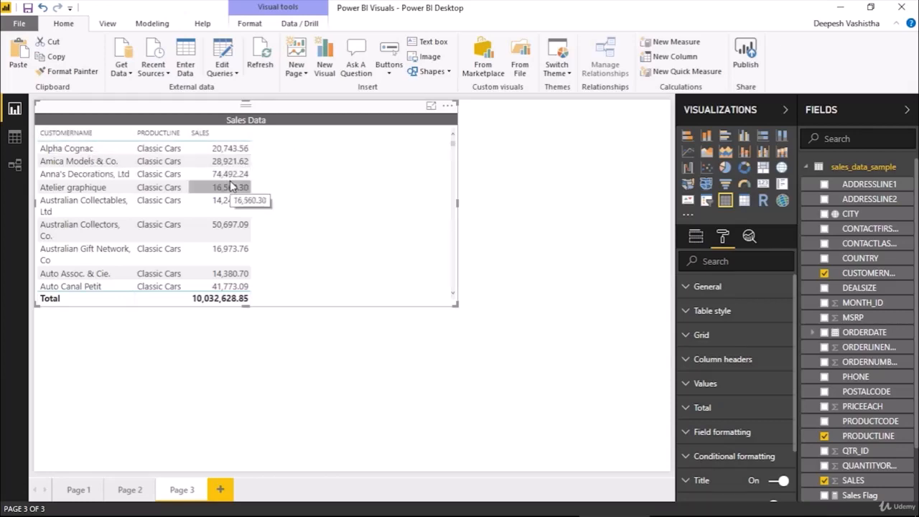
scroll(230, 185, "down", 5)
scroll(230, 185, "up", 5)
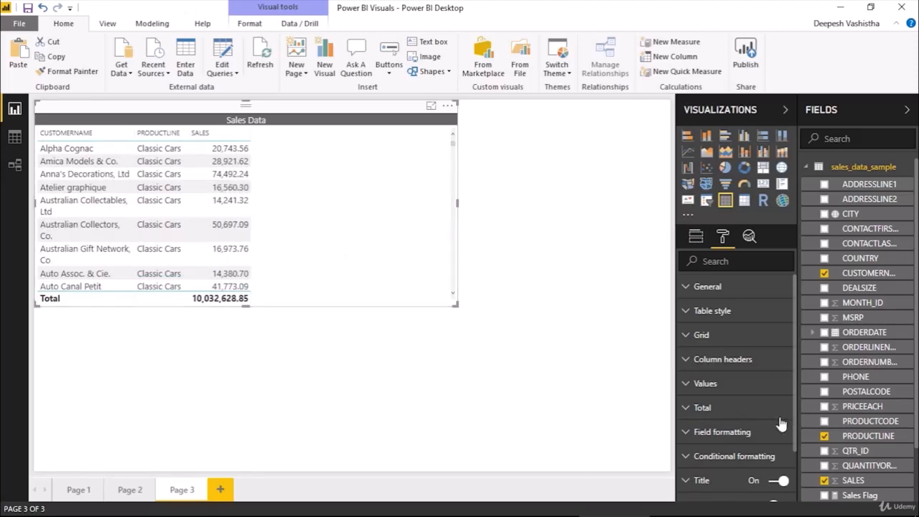
Open the Sales Data table's conditional formatting settings and check the options for PRODUCTLINE and CUSTOMERNAME
scroll(754, 420, "down", 2)
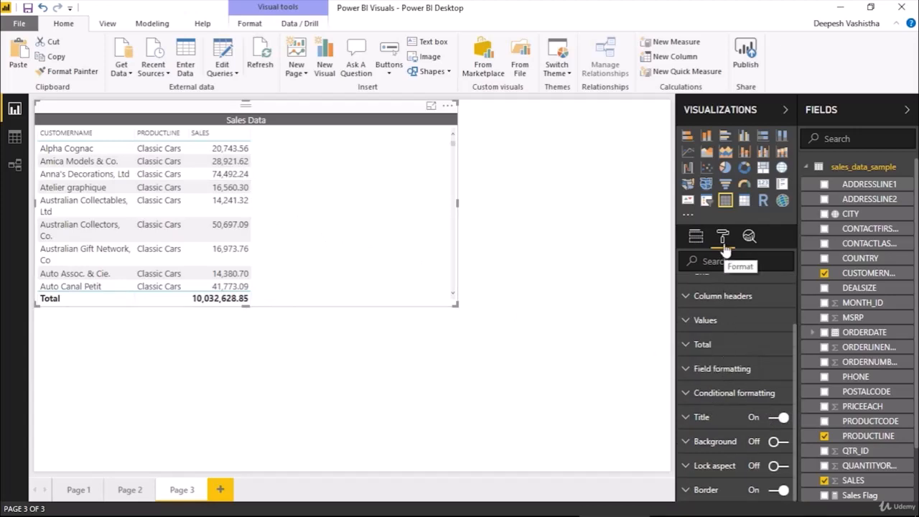
left_click(724, 395)
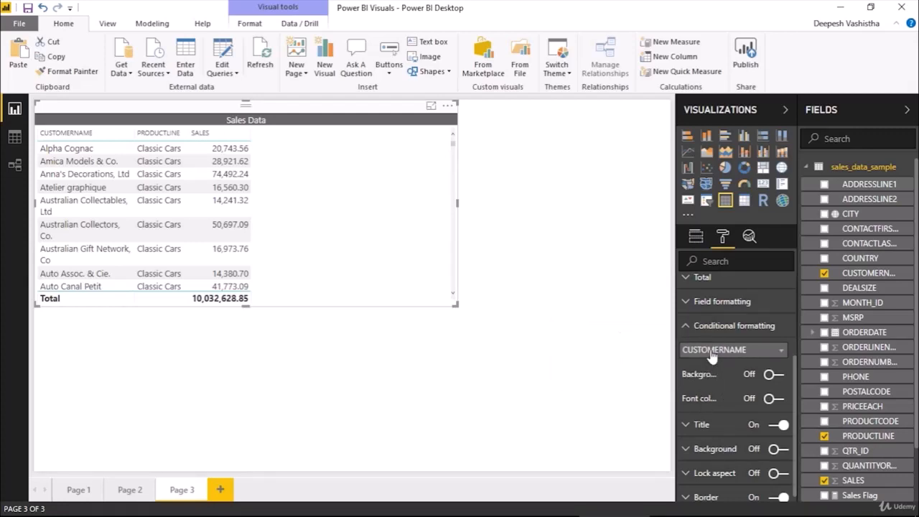
left_click(712, 352)
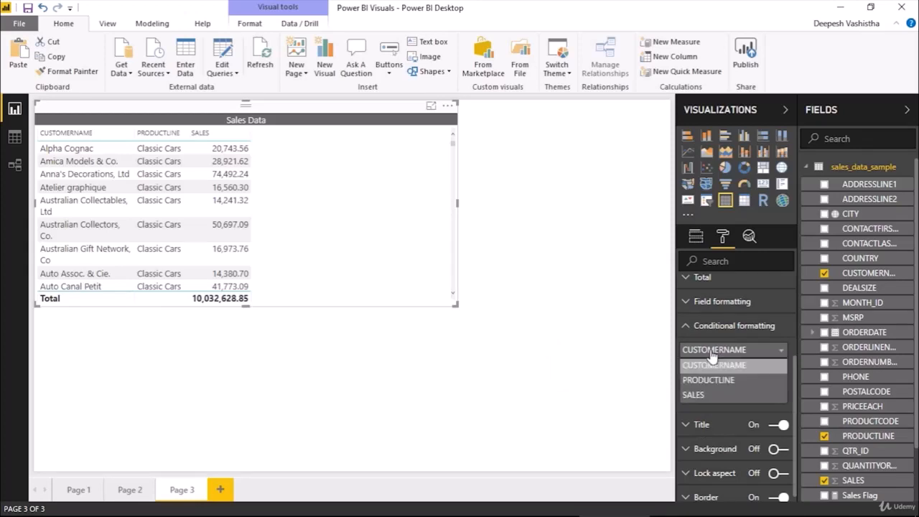
left_click(714, 380)
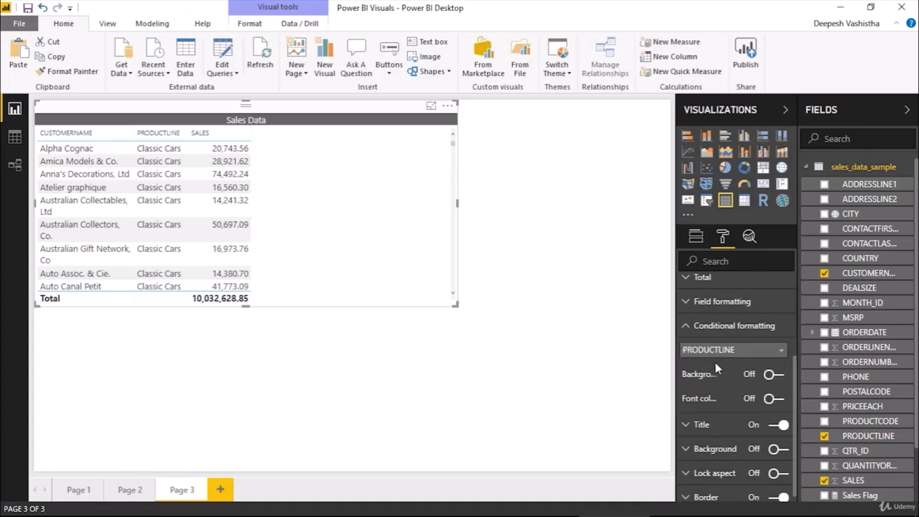
left_click(716, 352)
left_click(717, 364)
Turn on conditional formatting data bars for the SALES column and look through the table's rows
left_click(717, 351)
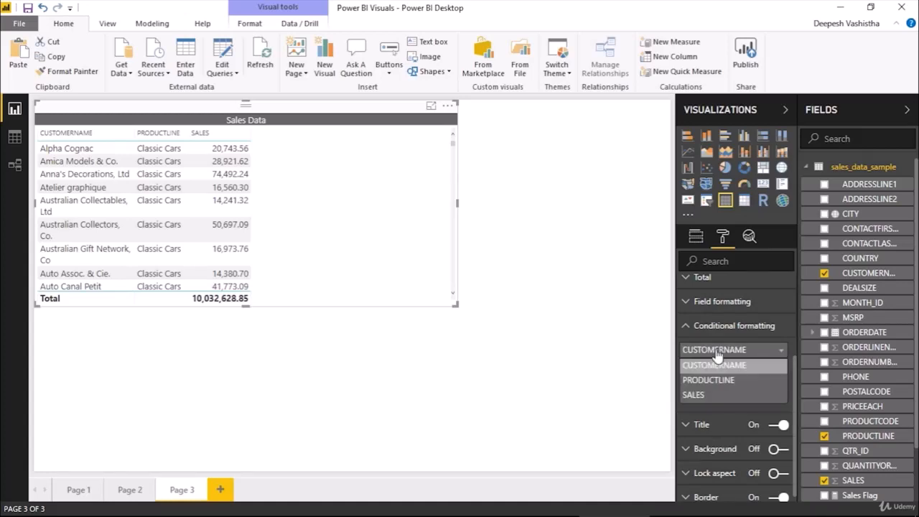
left_click(712, 396)
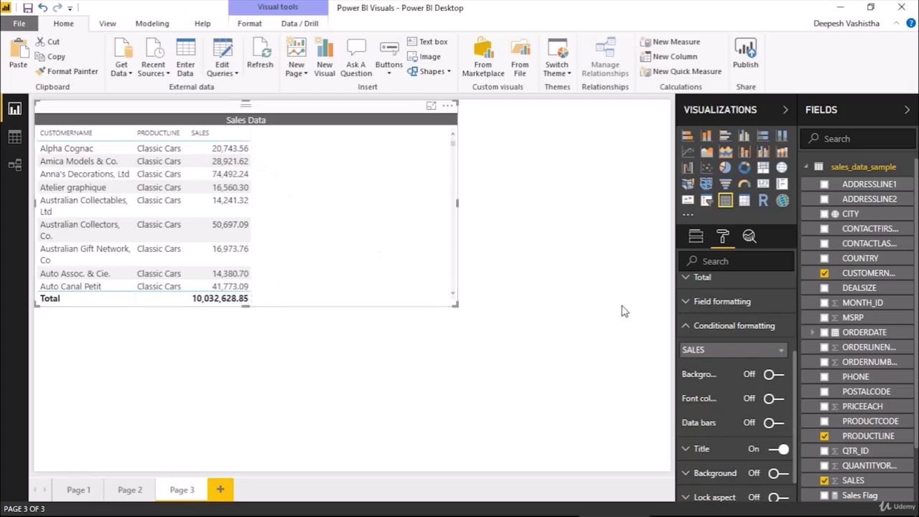
left_click(772, 425)
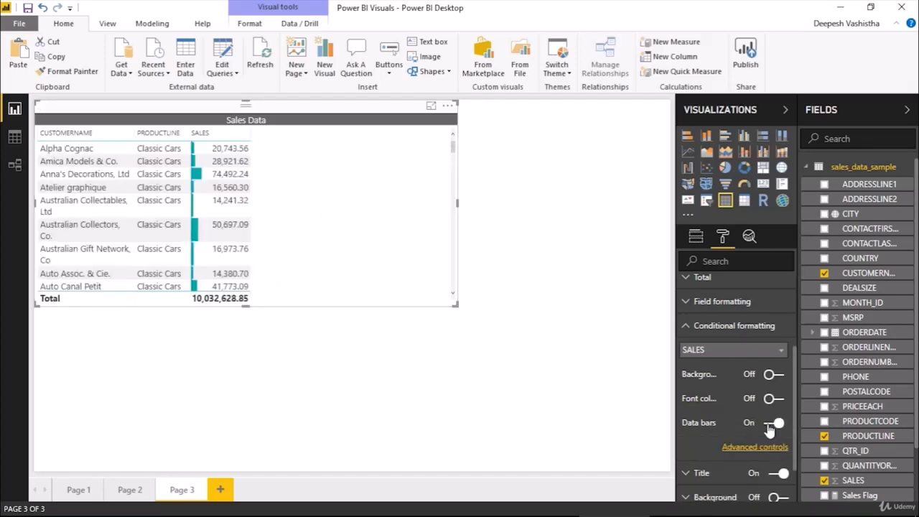
scroll(265, 249, "down", 3)
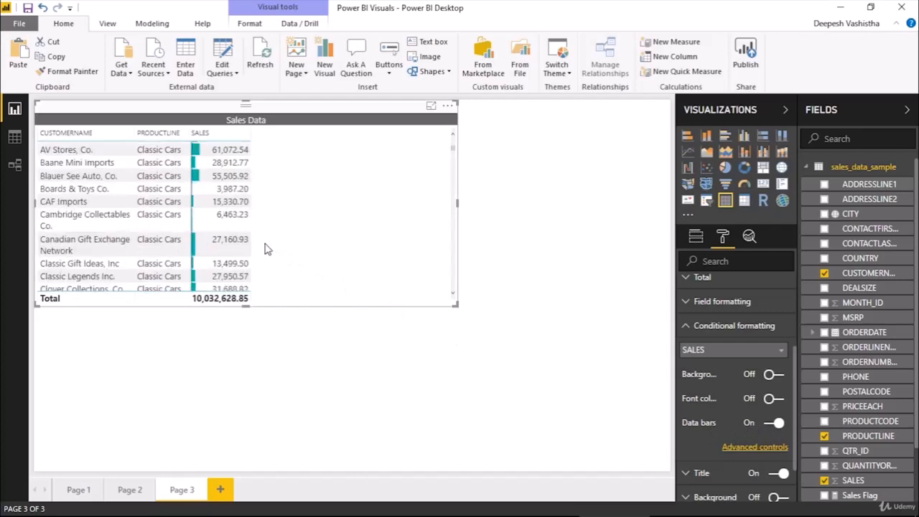
scroll(244, 233, "down", 3)
scroll(244, 233, "down", 3)
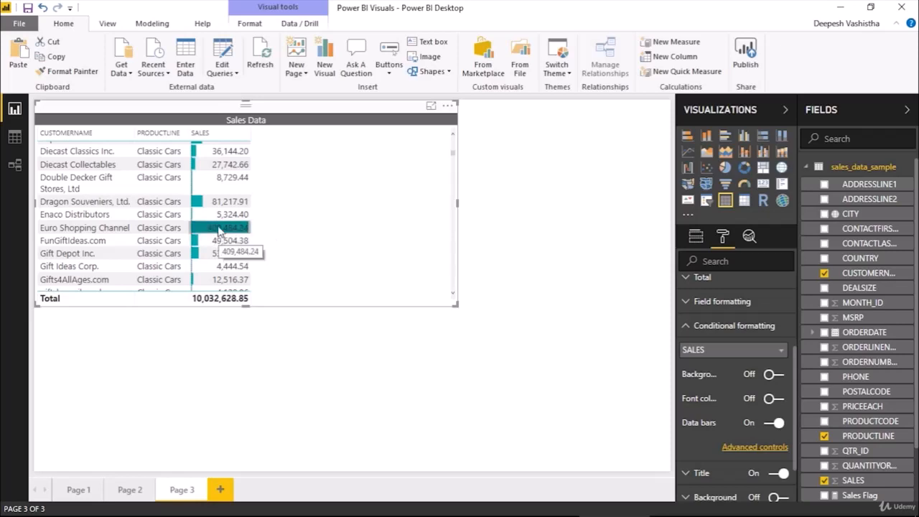
scroll(202, 194, "up", 1)
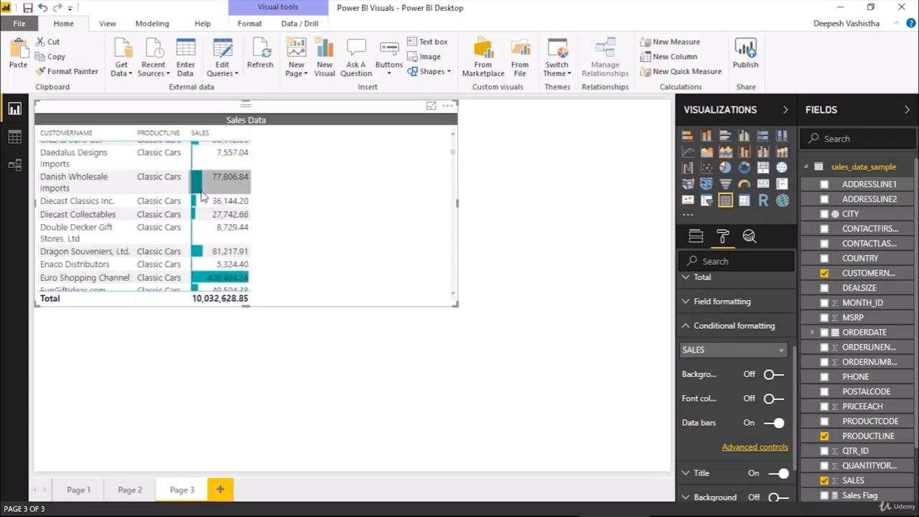
Turn off data bars and turn on background color formatting for the SALES column
scroll(206, 190, "up", 1)
scroll(207, 188, "up", 8)
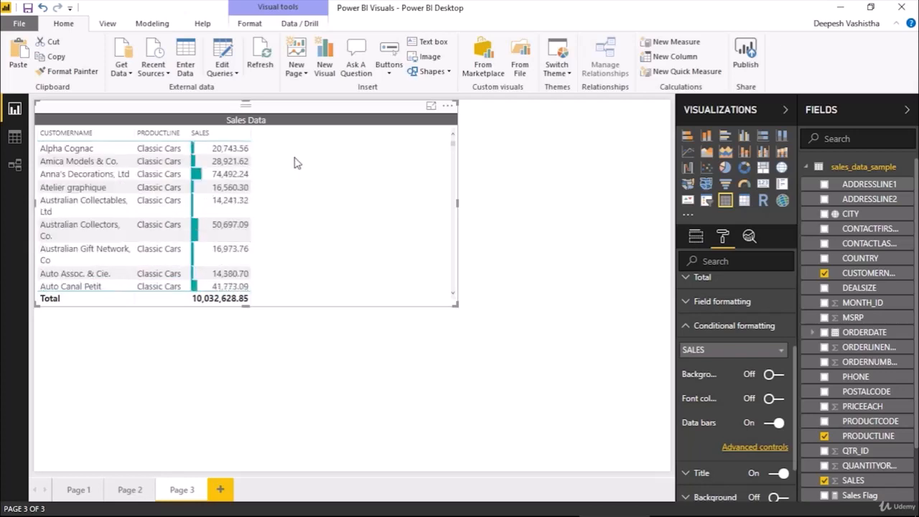
left_click(775, 424)
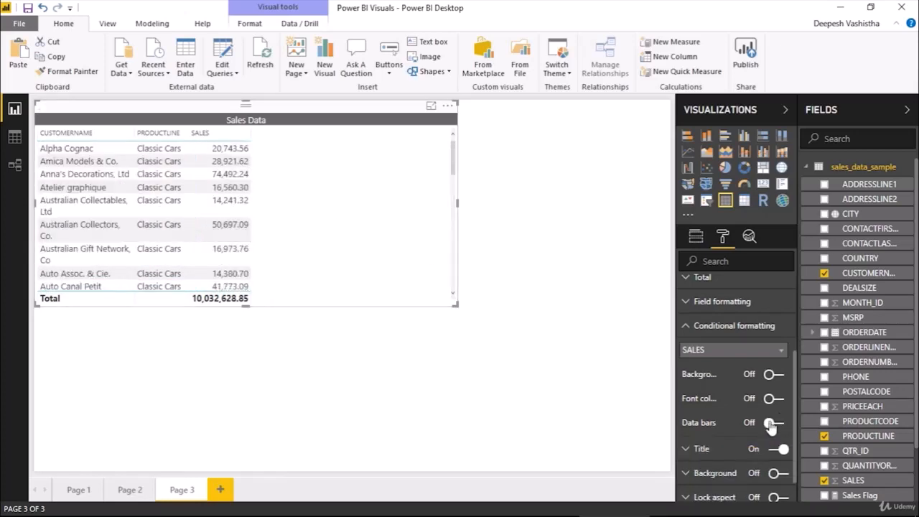
left_click(772, 375)
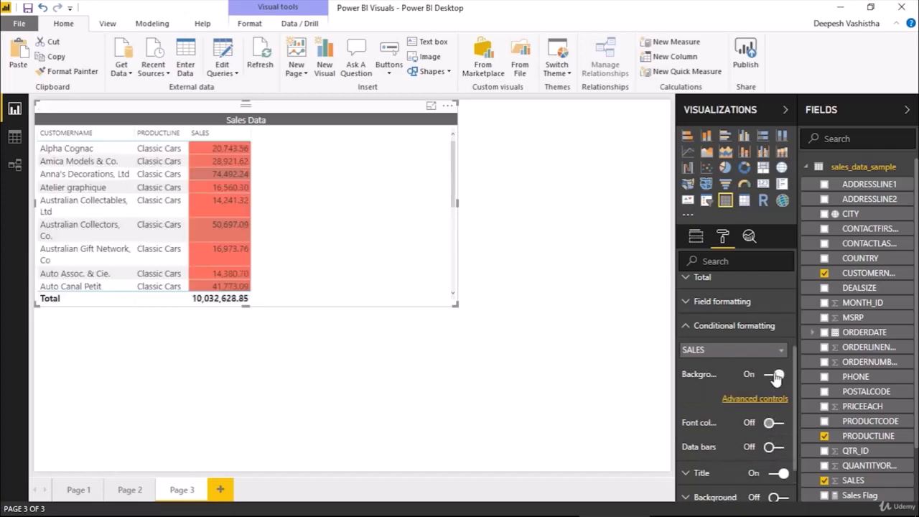
Look through the Sales Data table's rows to compare the background colors of low and high SALES values
scroll(195, 235, "down", 7)
scroll(239, 218, "down", 10)
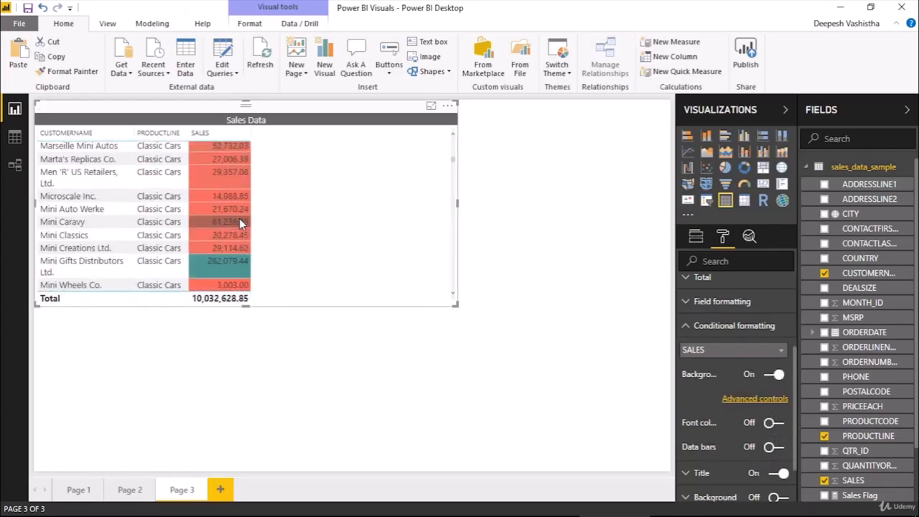
scroll(236, 225, "down", 10)
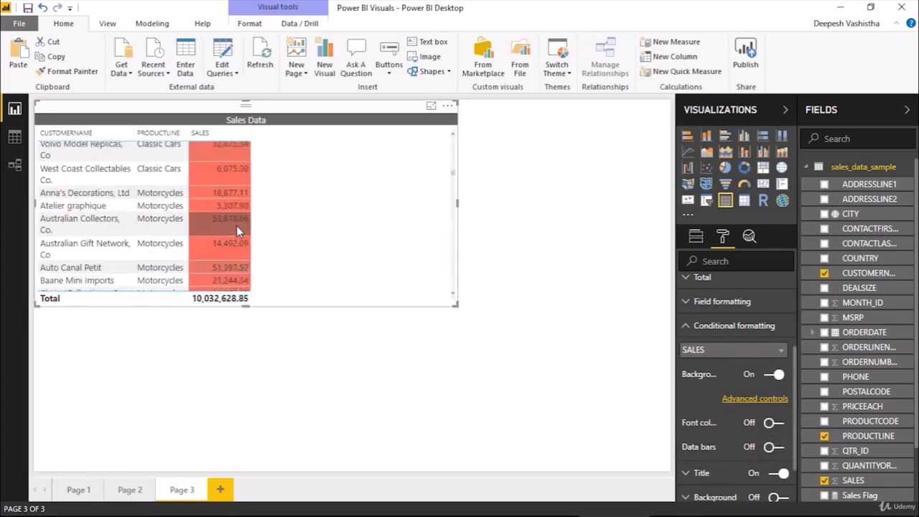
scroll(237, 226, "down", 10)
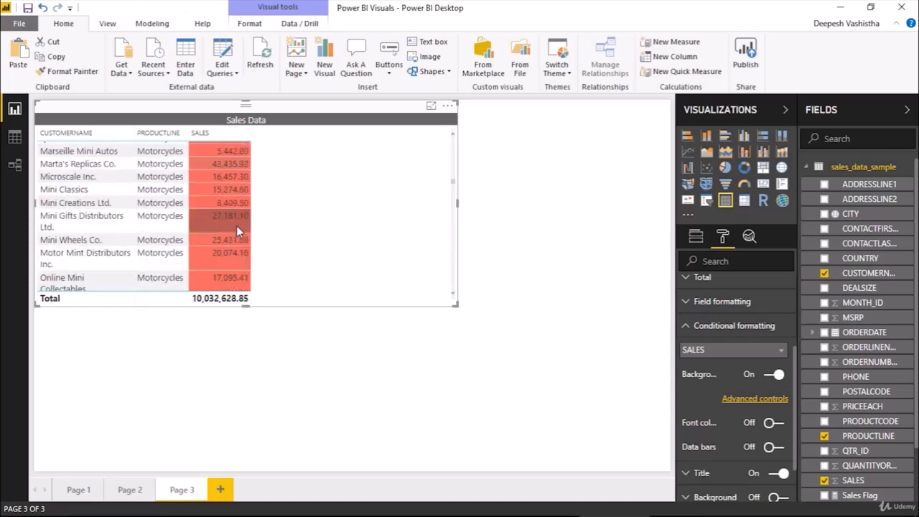
scroll(236, 226, "down", 10)
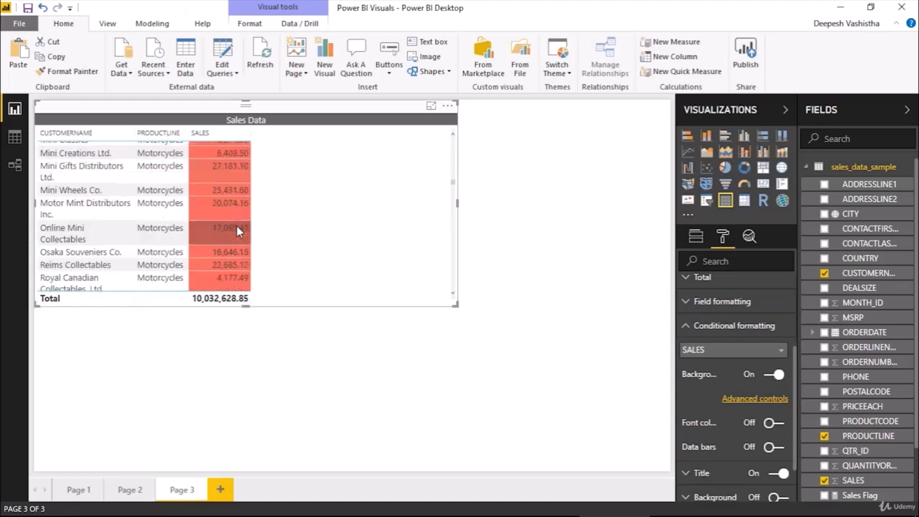
scroll(236, 225, "down", 4)
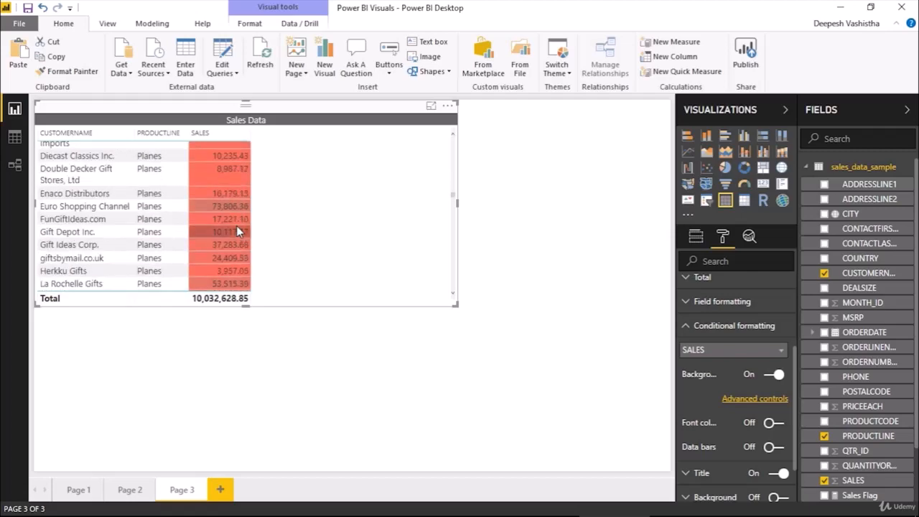
scroll(236, 225, "up", 20)
scroll(237, 226, "up", 15)
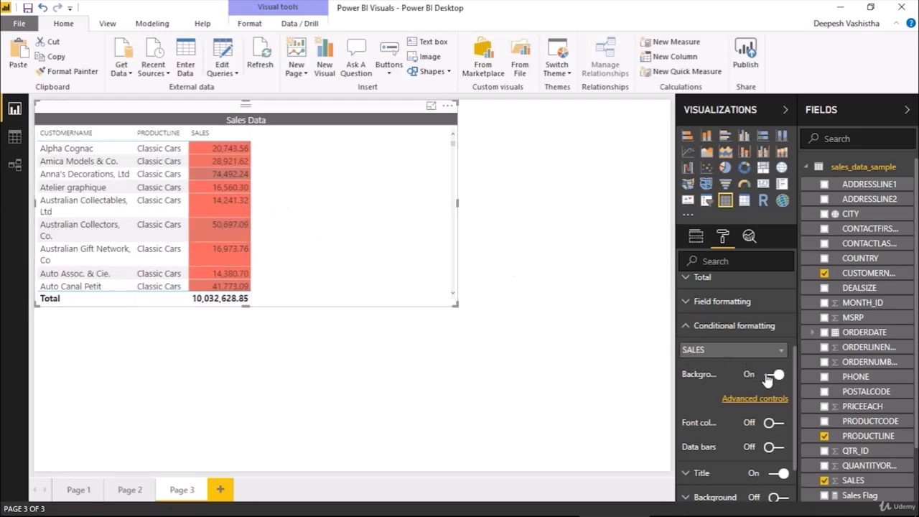
Open the advanced background color settings for SALES, try a numeric minimum of 10000, and return the minimum to Lowest value
left_click(765, 401)
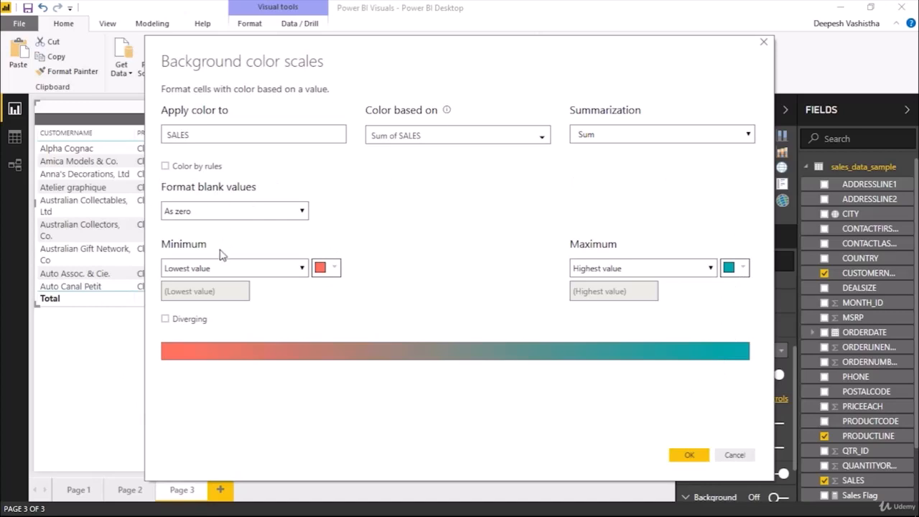
left_click(279, 270)
left_click(279, 270)
left_click(279, 276)
left_click(205, 296)
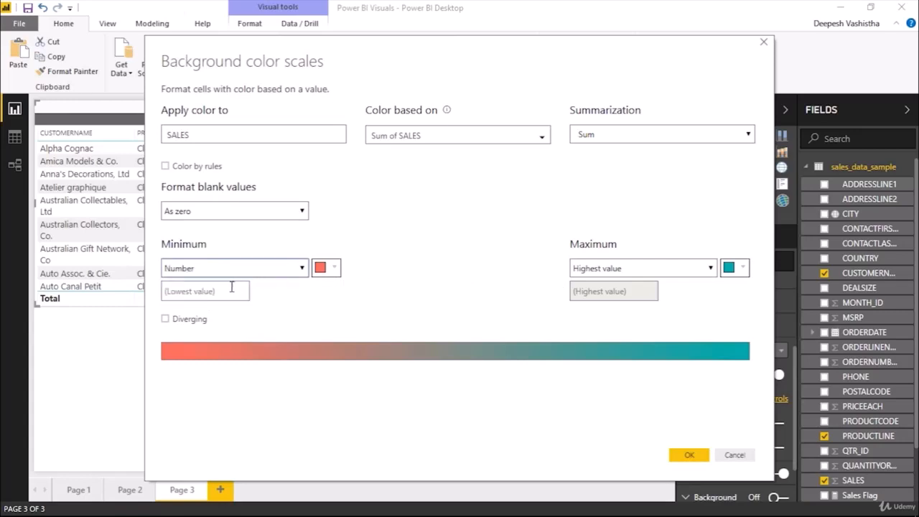
left_click(231, 288)
type("10000")
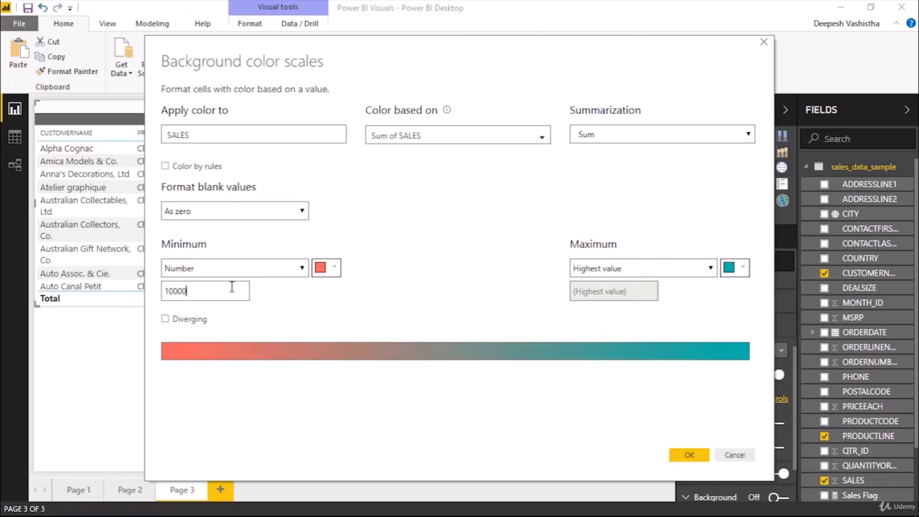
left_click(233, 273)
left_click(229, 284)
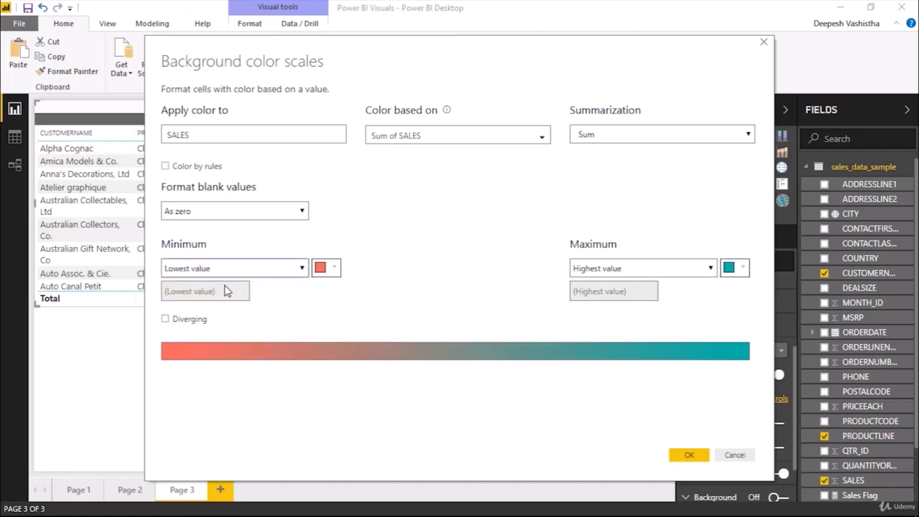
Check the maximum options of the background color scale and compare the settings with the colored SALES values in the table
left_click(582, 274)
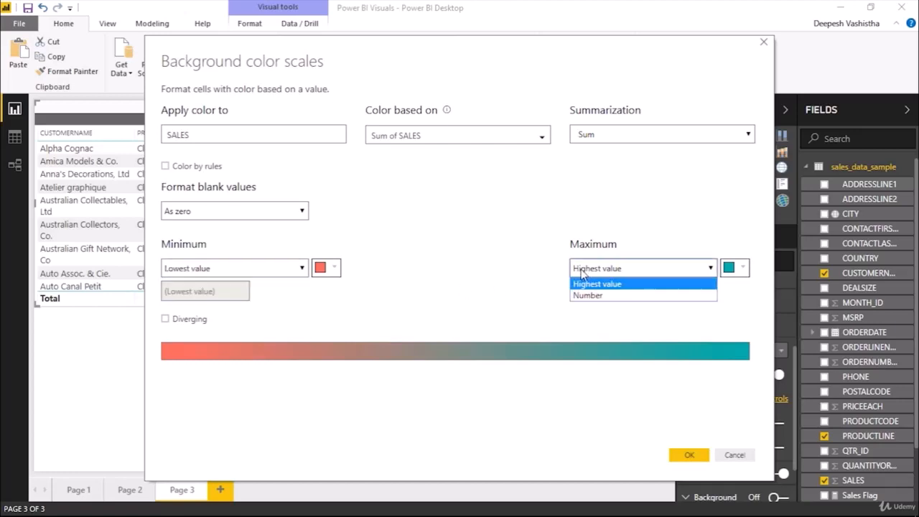
left_click(591, 284)
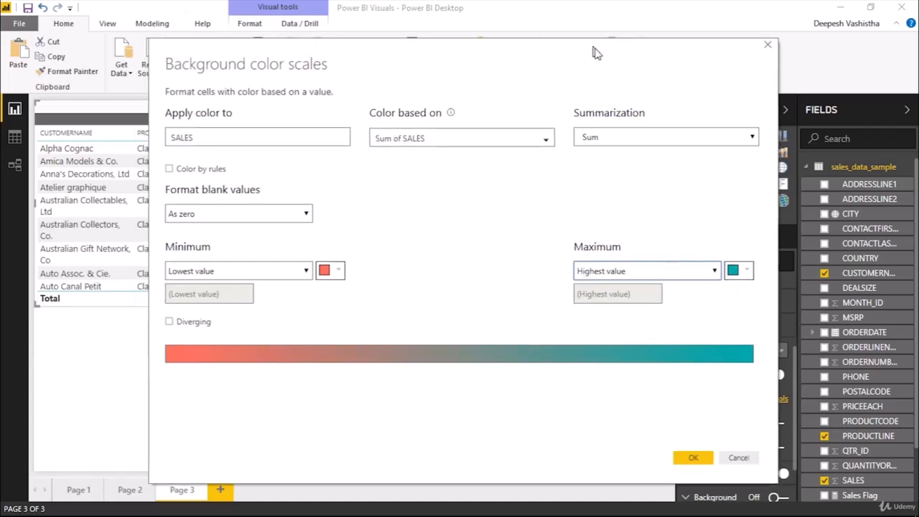
left_click_drag(595, 53, 867, 221)
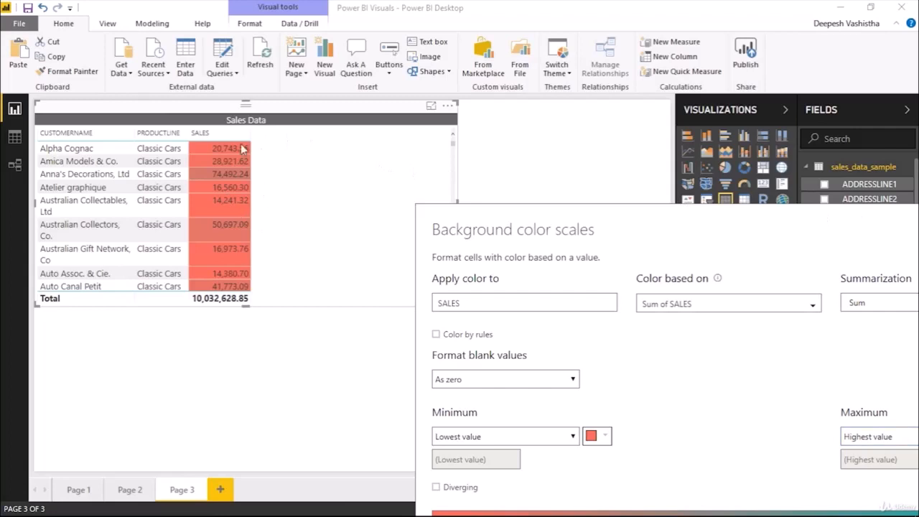
left_click_drag(472, 208, 241, 77)
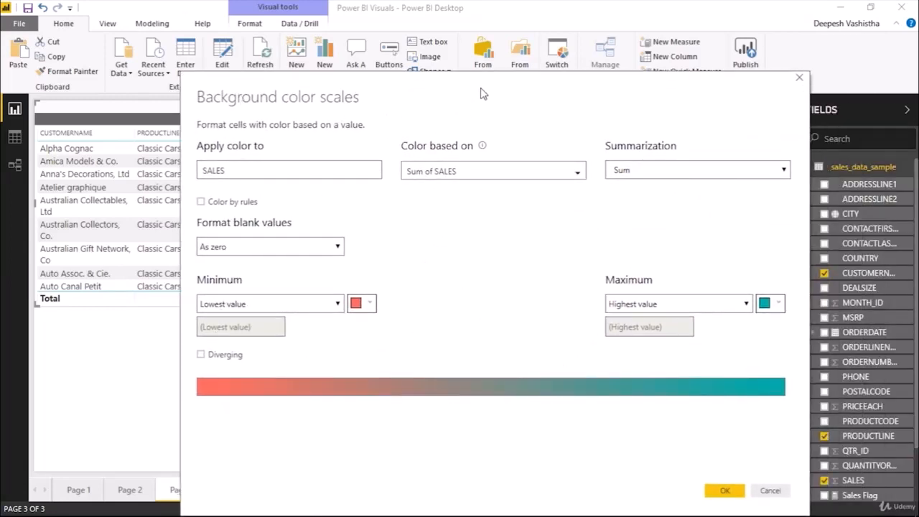
mouse_move(483, 93)
left_mouse_down()
mouse_move(595, 156)
mouse_move(546, 137)
mouse_move(540, 127)
mouse_move(554, 124)
mouse_move(523, 81)
mouse_move(474, 45)
left_mouse_up()
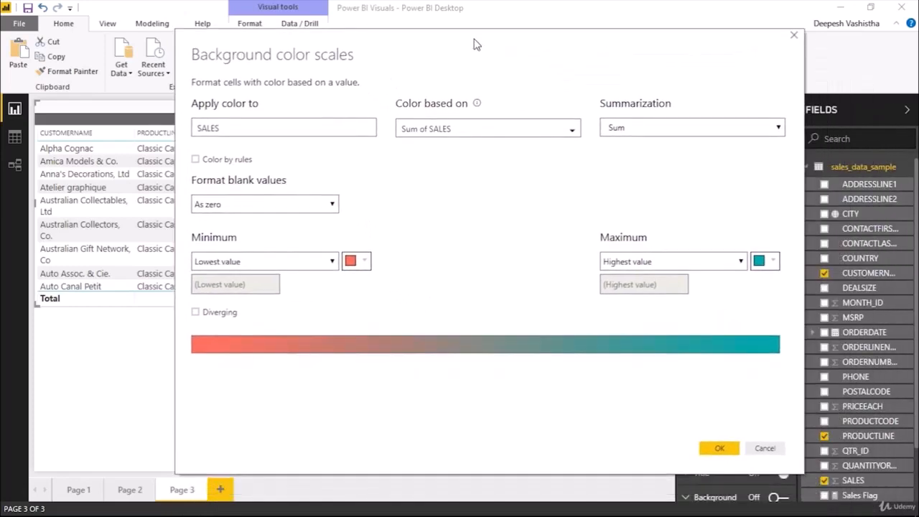
Try a numeric minimum of 15560 for the SALES background color scale, then clear the number
left_click(278, 265)
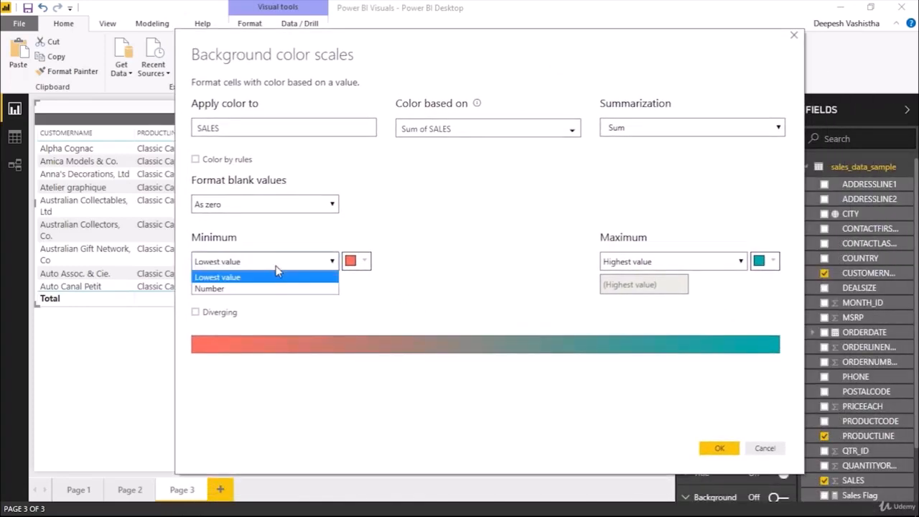
left_click(268, 288)
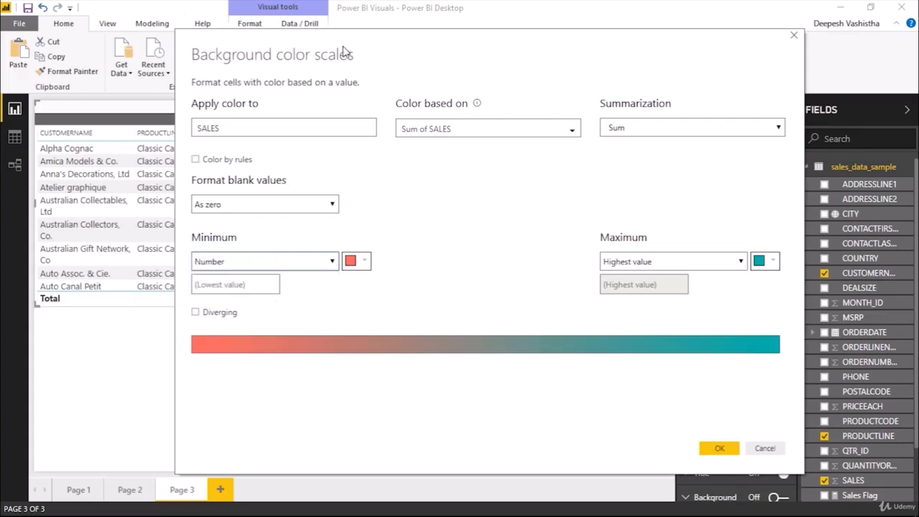
left_click_drag(498, 59, 646, 44)
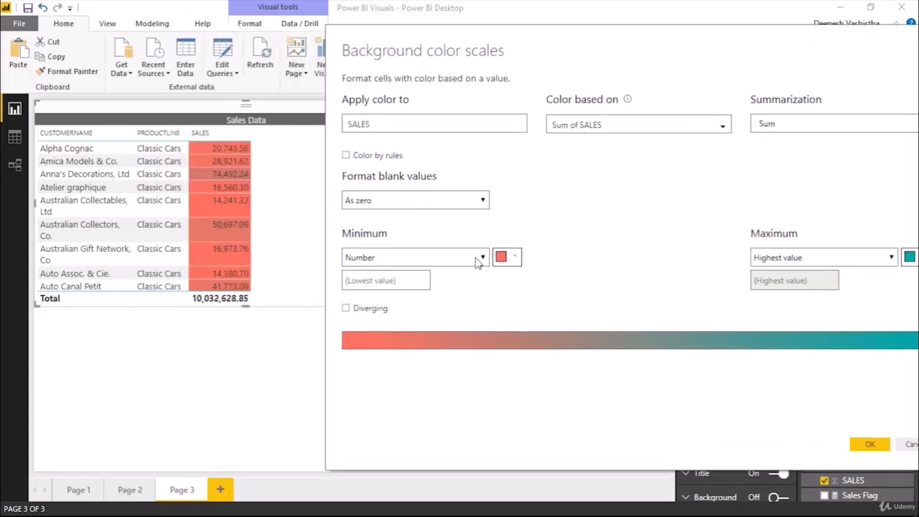
left_click(362, 281)
type("15560")
left_click_drag(501, 44, 409, 56)
left_click_drag(280, 293, 242, 282)
key("BackSpace")
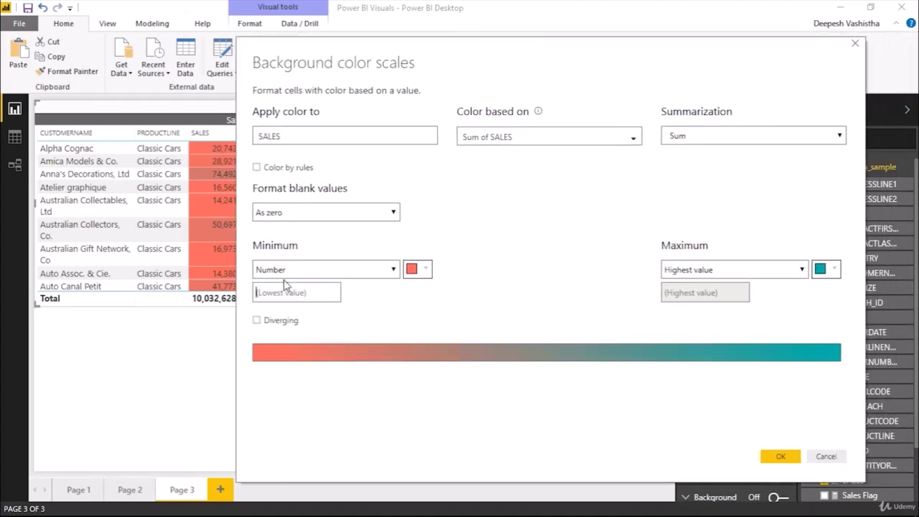
Try a diverging background color scale for SALES, cancel the settings, and check the table's colors
left_click(257, 321)
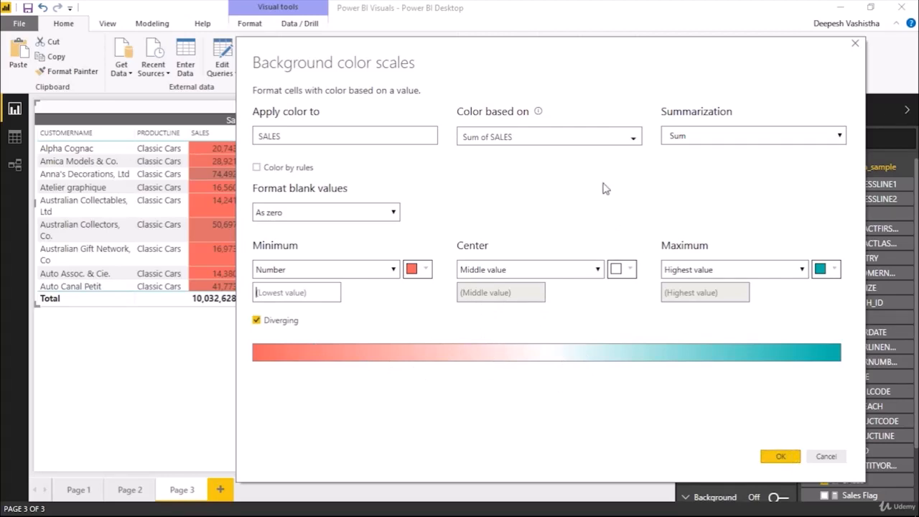
left_click_drag(474, 69, 345, 37)
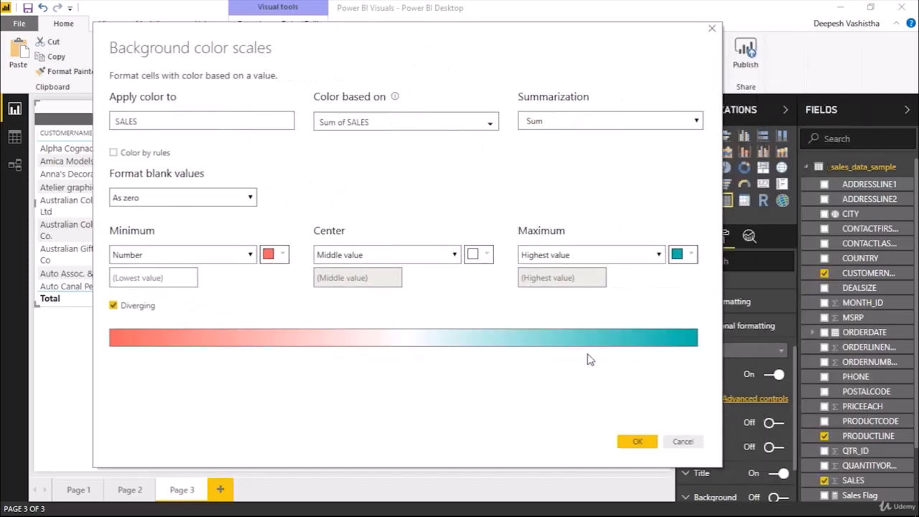
left_click(684, 440)
scroll(344, 225, "down", 2)
scroll(345, 225, "down", 1)
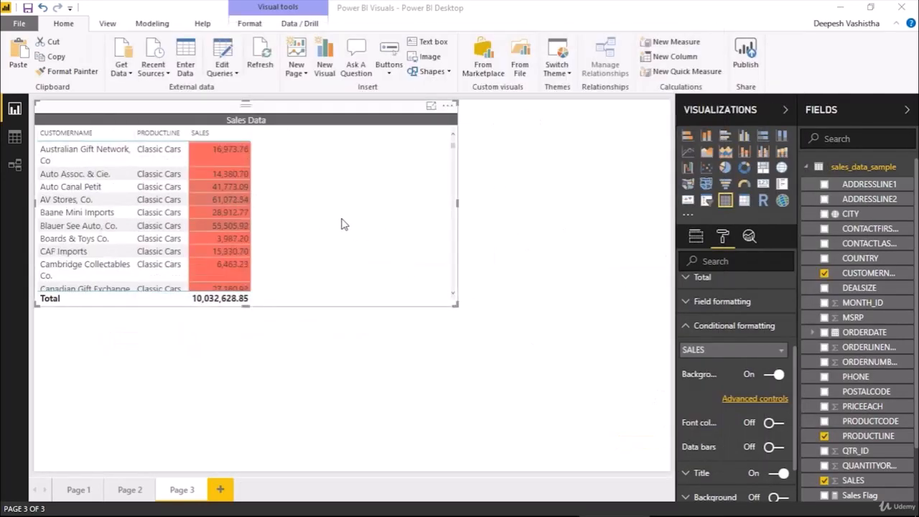
scroll(345, 225, "up", 3)
Apply a diverging background color scale with a middle-value center to SALES and look through the table's rows
left_click(747, 401)
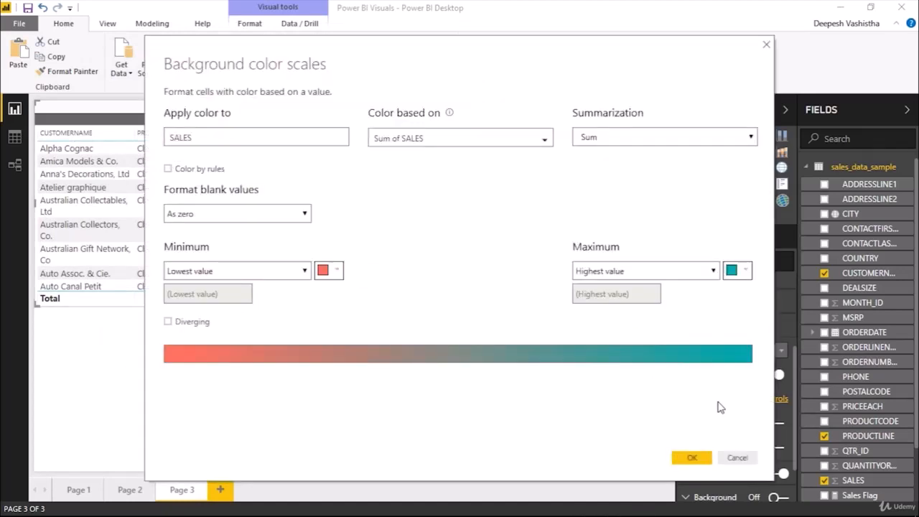
left_click(168, 323)
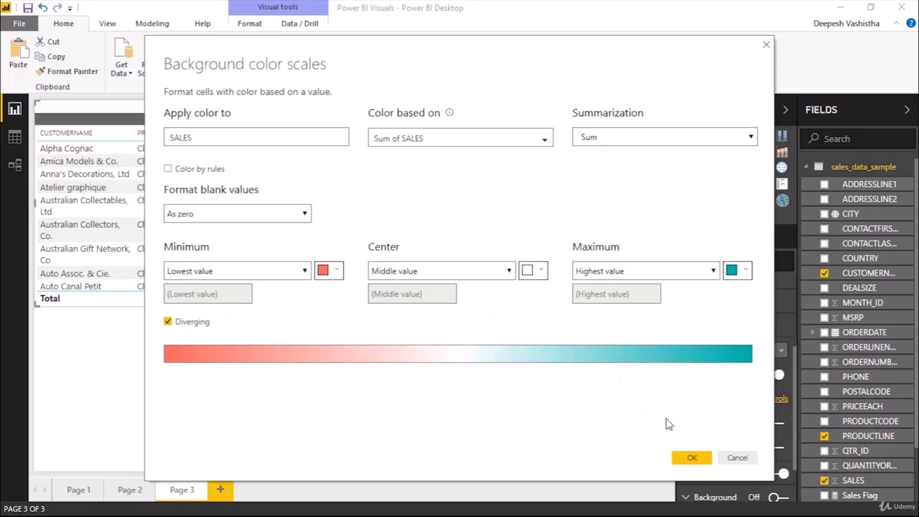
left_click(688, 458)
scroll(276, 220, "down", 6)
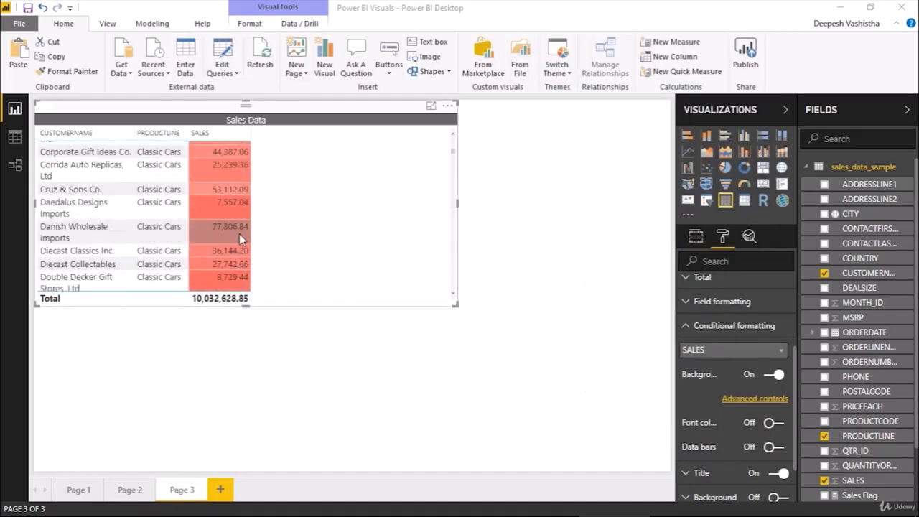
scroll(236, 225, "down", 5)
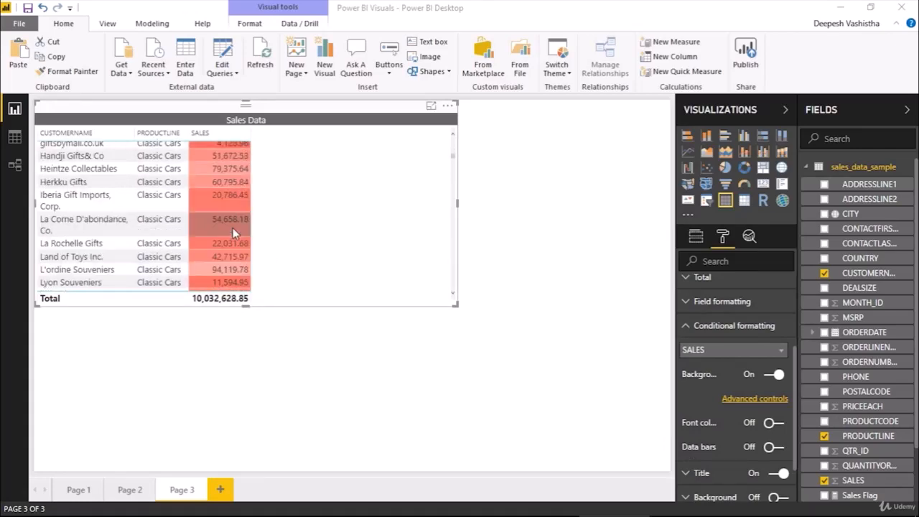
scroll(232, 228, "up", 6)
scroll(232, 228, "up", 5)
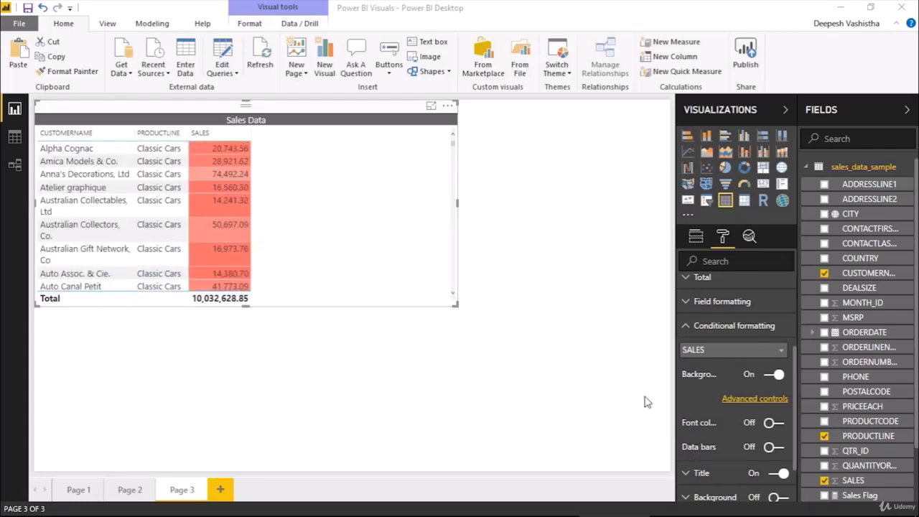
Check the blank-value options in the SALES background color settings and switch to Color by rules, keeping the table in view
left_click(755, 399)
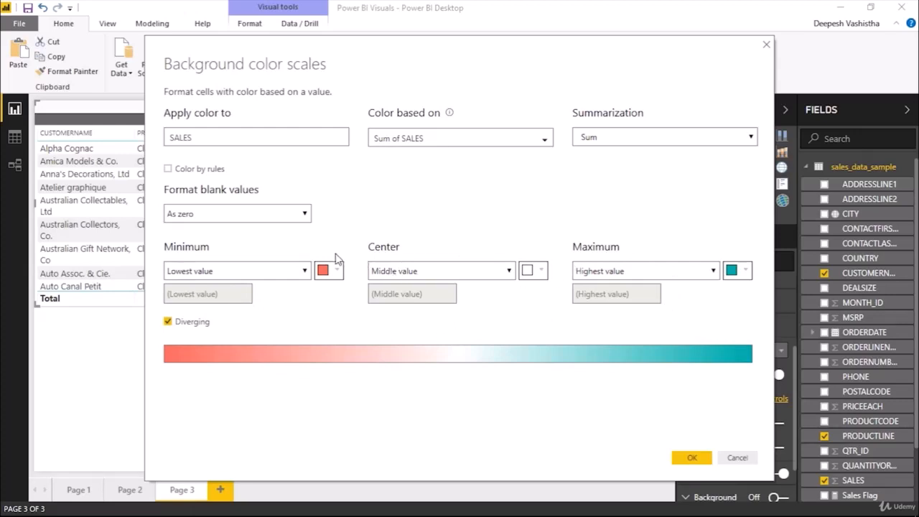
left_click(191, 219)
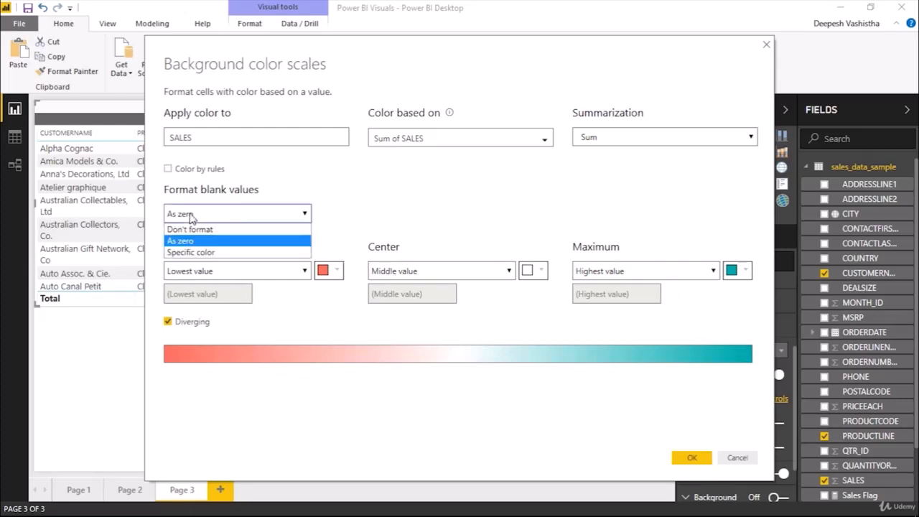
left_click(191, 218)
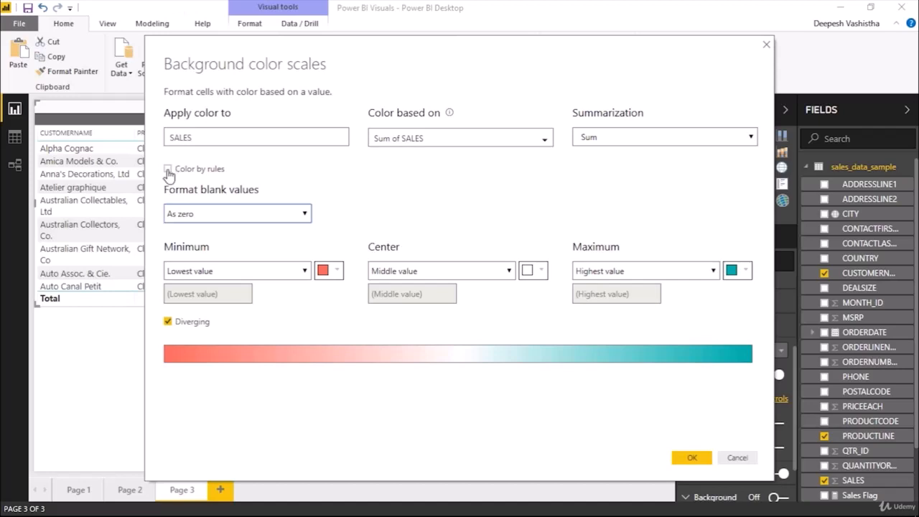
left_click(169, 171)
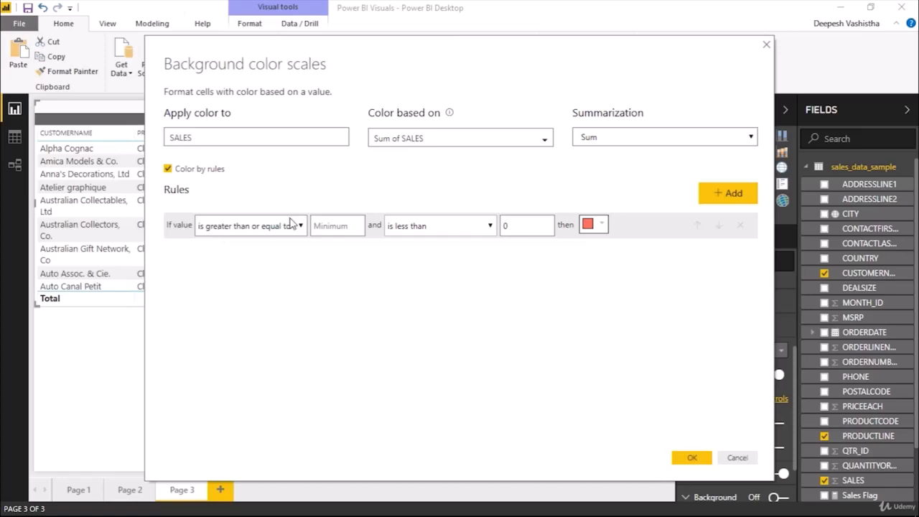
left_click_drag(452, 50, 678, 94)
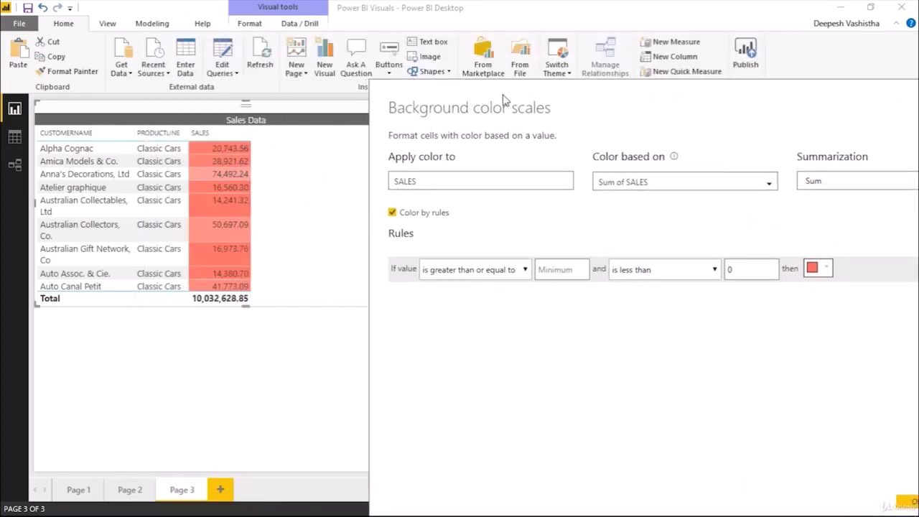
Set the first SALES color rule's lower limit to 20000 and give it a lighter red color
left_click_drag(508, 94, 293, 51)
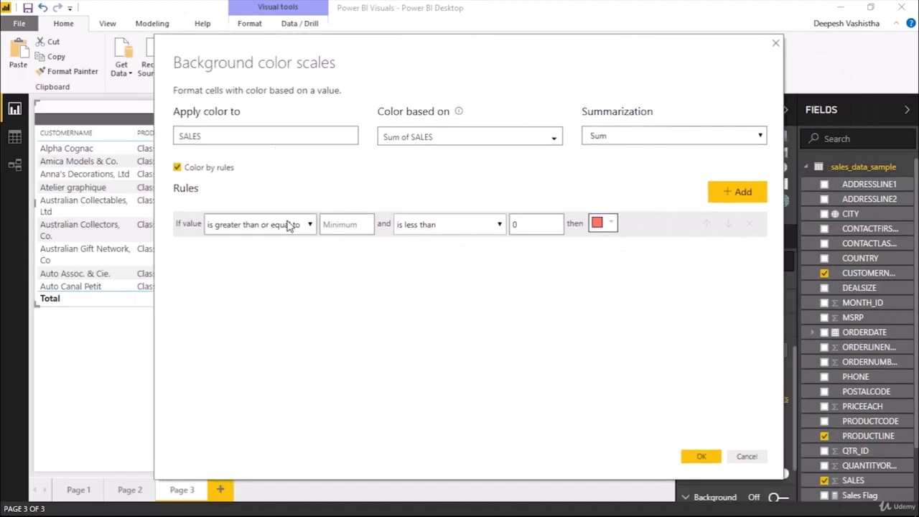
left_click(347, 225)
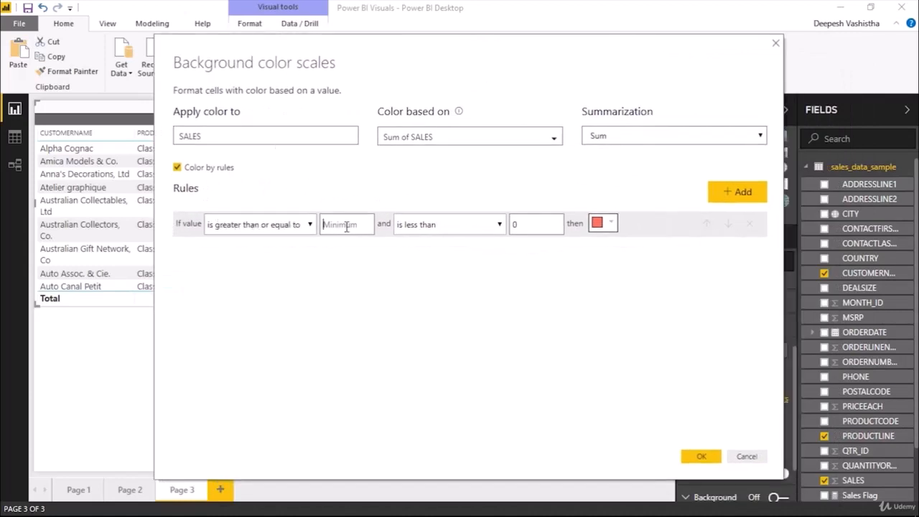
type("20000")
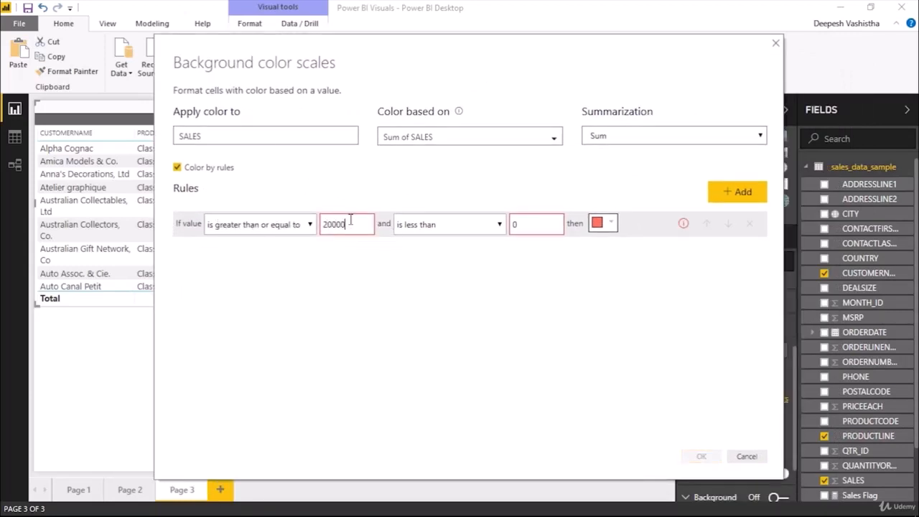
left_click(598, 224)
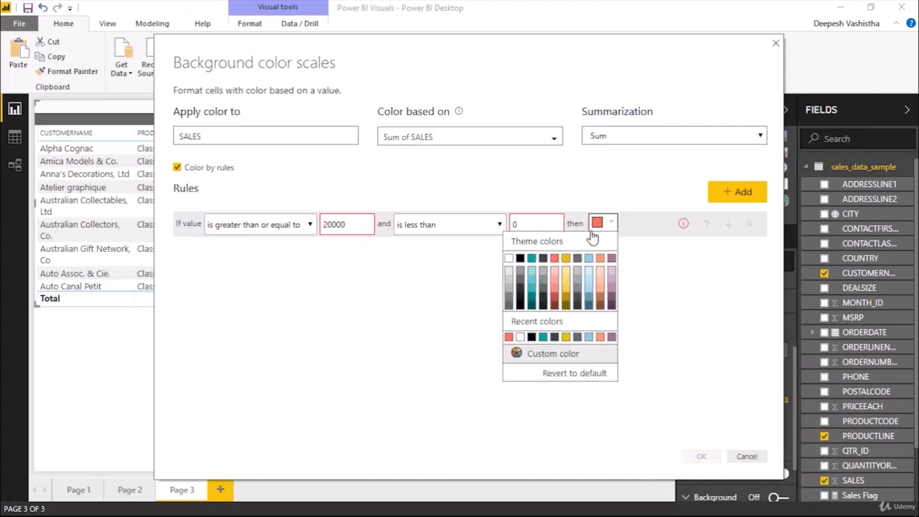
left_click(555, 295)
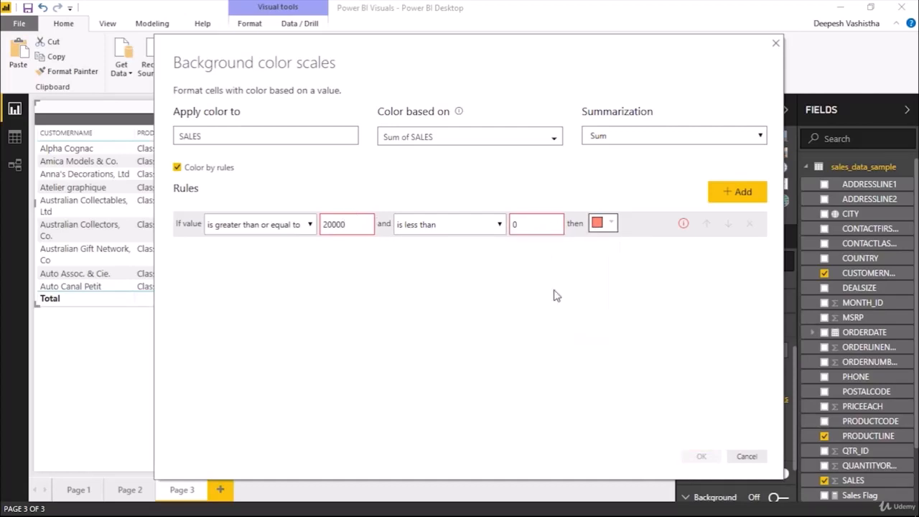
Add a second color rule using "is greater than" and clear the first rule's upper limit
left_click(722, 201)
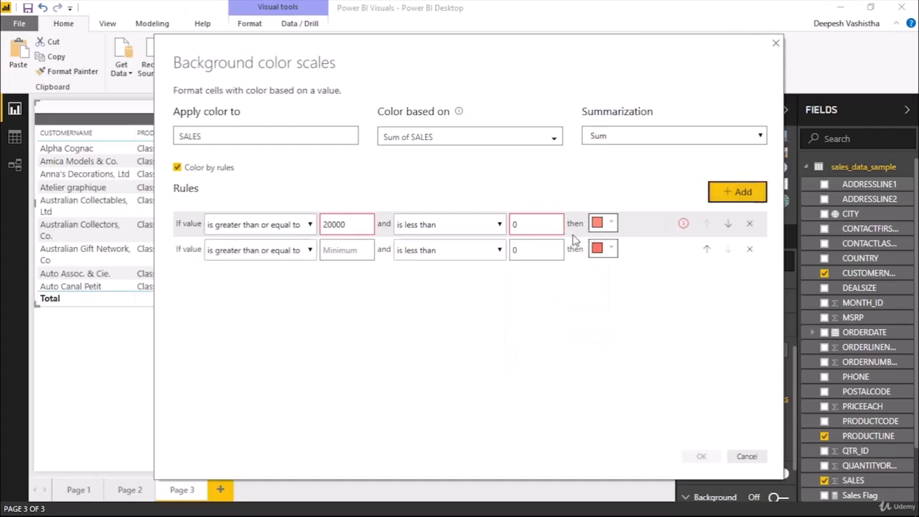
double_click(514, 225)
key("BackSpace")
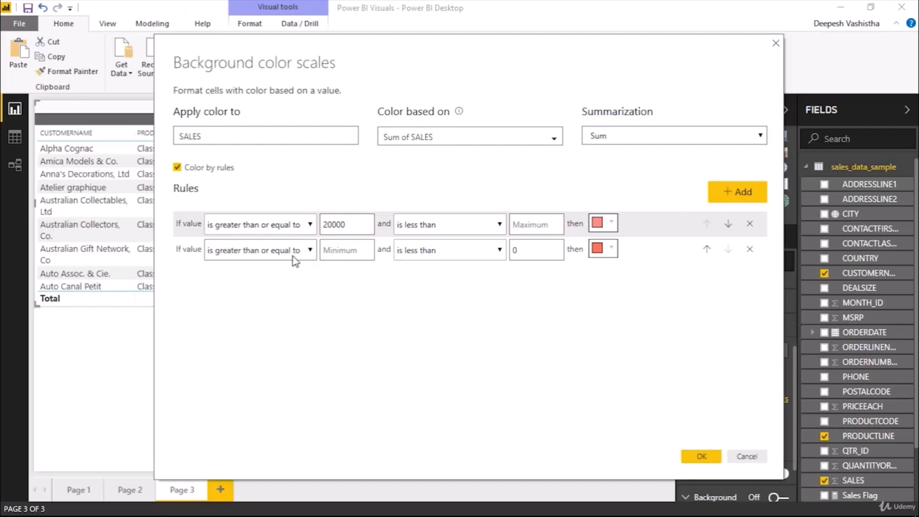
left_click(339, 251)
left_click(282, 252)
left_click(290, 265)
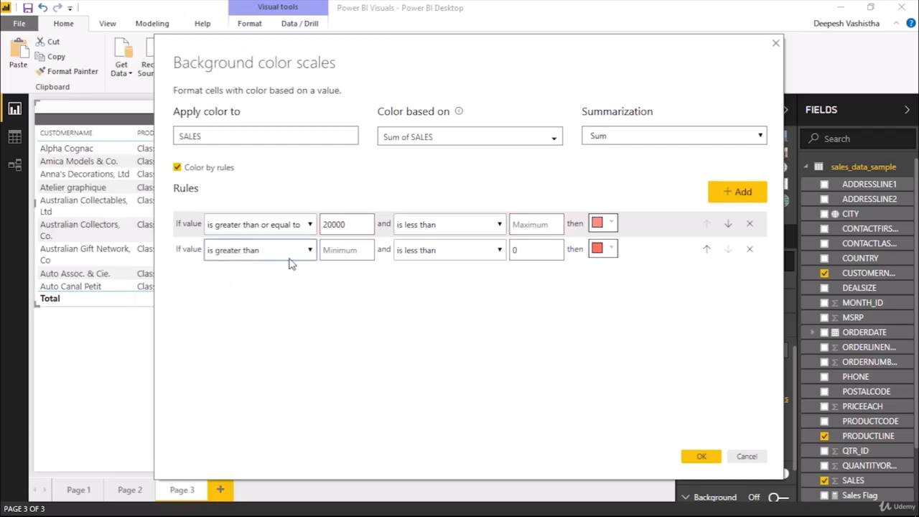
left_click(350, 251)
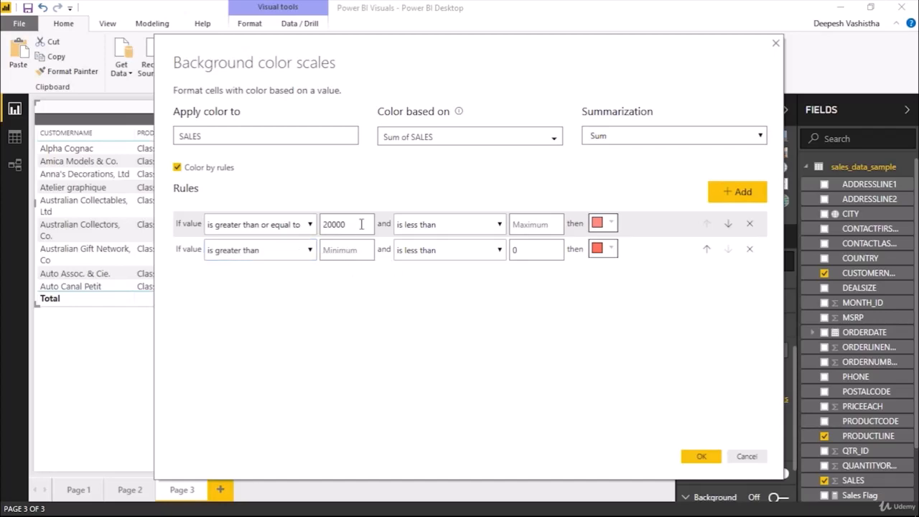
Set the first rule's upper limit and the second rule's lower limit to 50000
left_click(534, 224)
type("50000")
left_click(347, 250)
type("50")
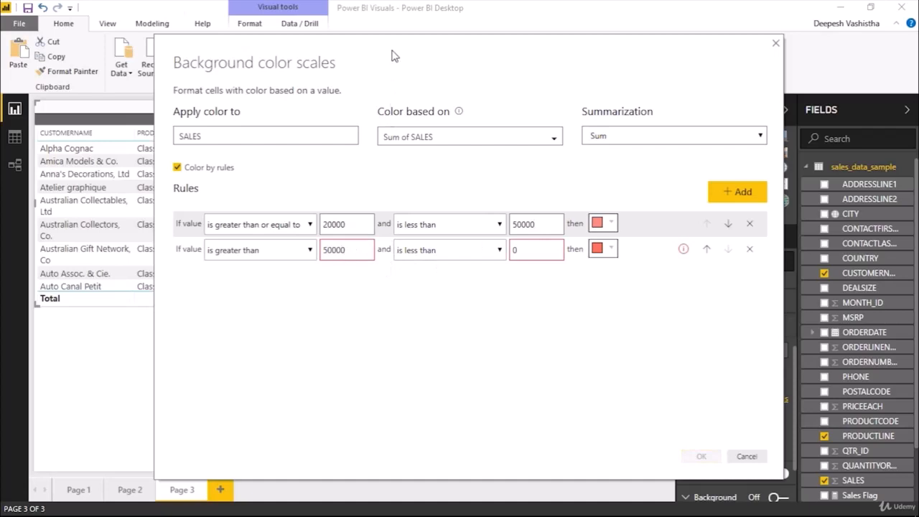
Leave the second rule's upper limit blank, color it light teal, and apply the rules to SALES
left_click_drag(395, 51, 494, 101)
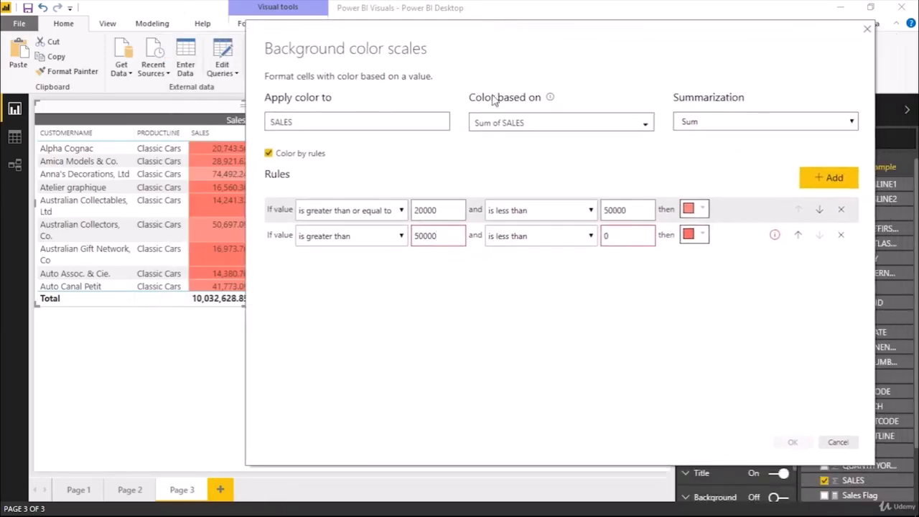
double_click(606, 236)
key("BackSpace")
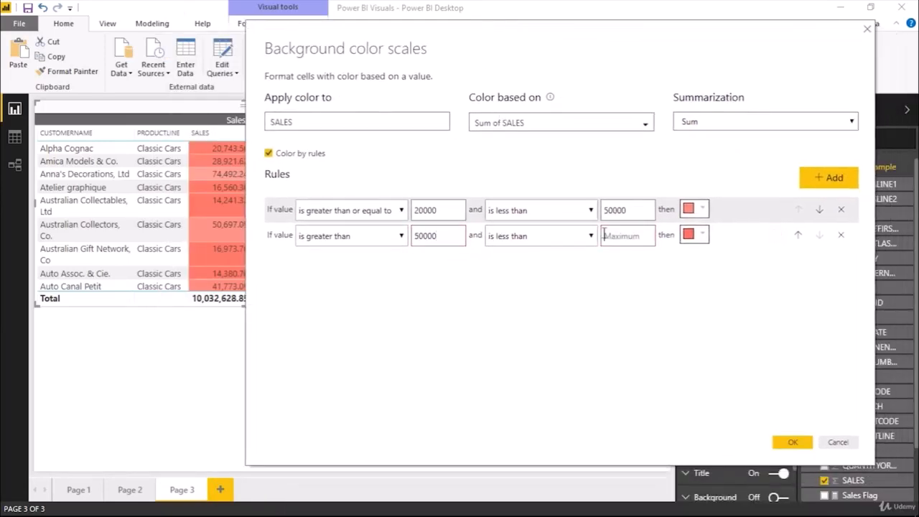
left_click(699, 237)
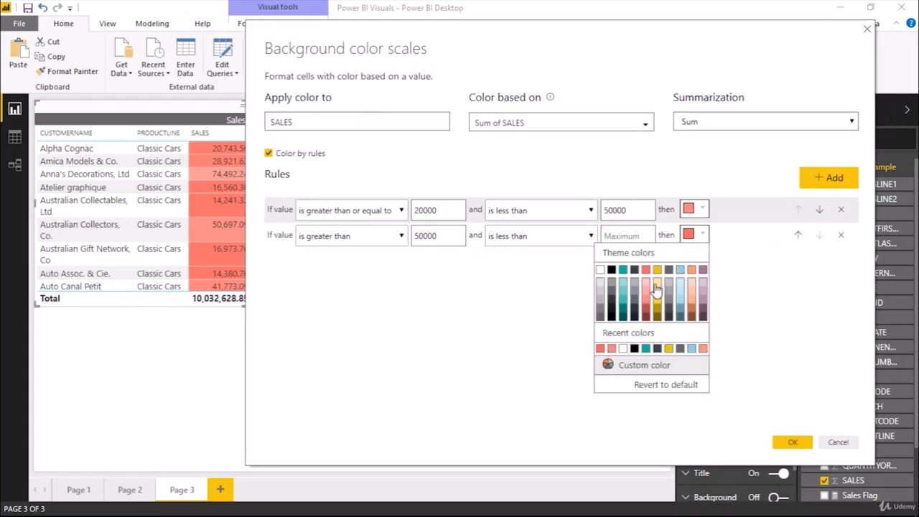
left_click(624, 309)
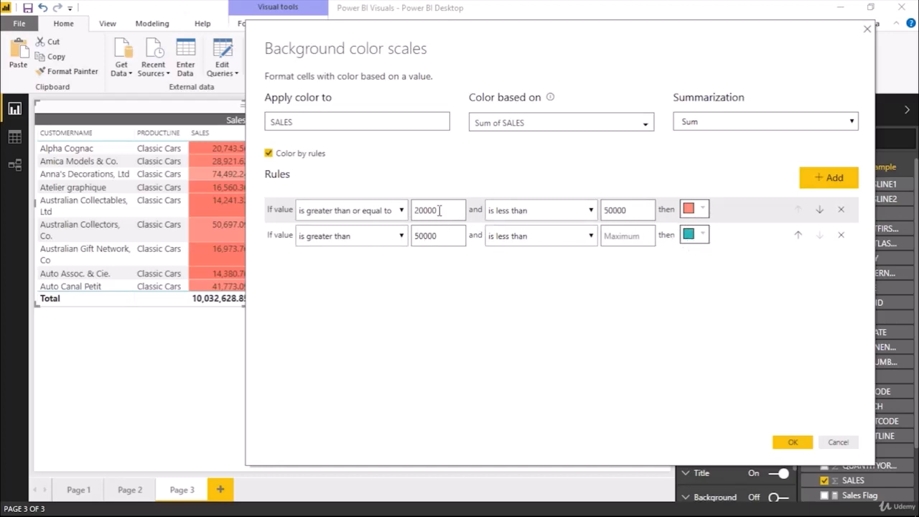
left_click(788, 439)
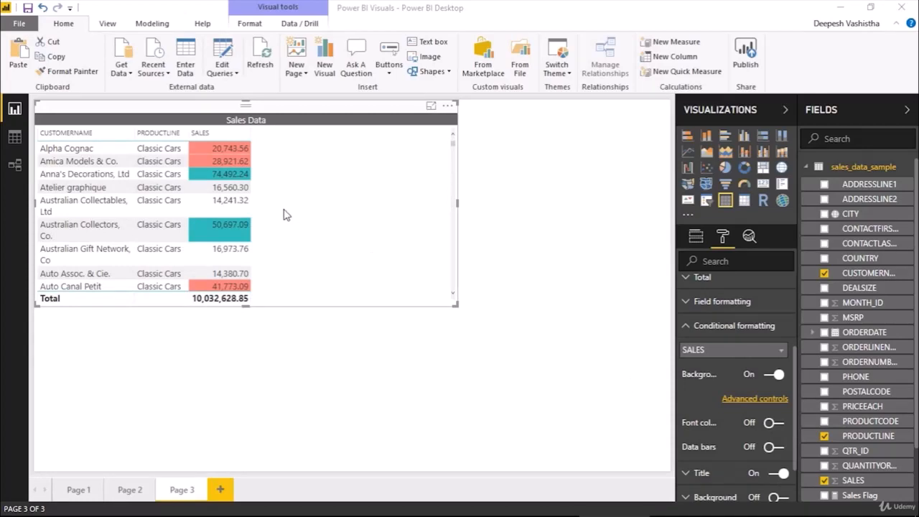
Show the Sales Data table in focus mode and look through the rule-based colors of its SALES cells
left_click(431, 107)
scroll(334, 201, "down", 5)
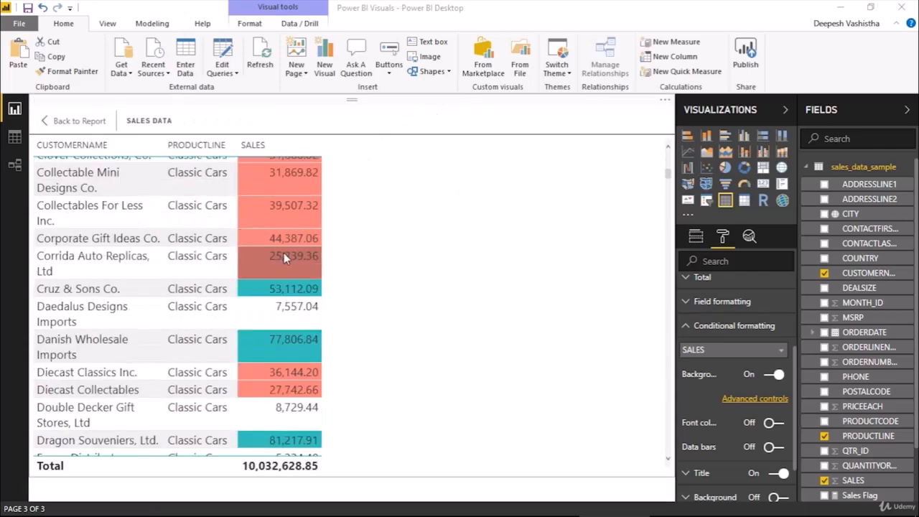
scroll(290, 221, "up", 5)
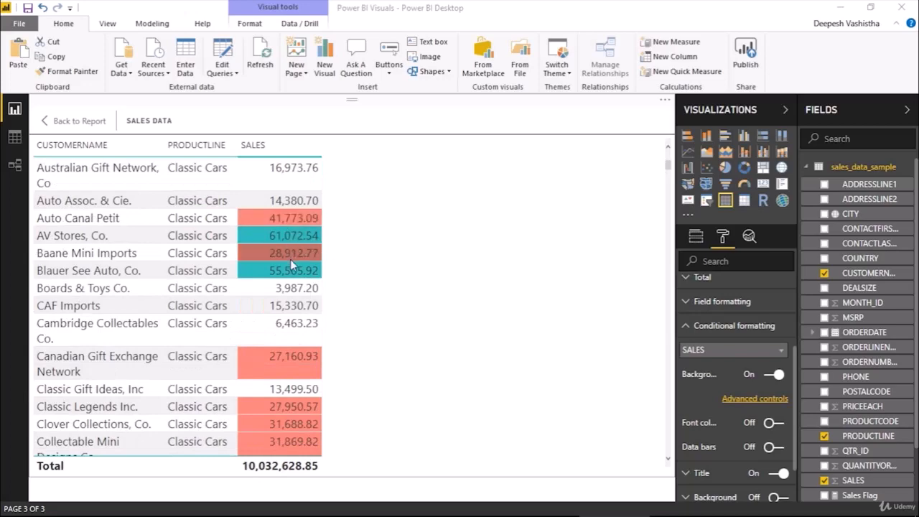
Try turning off Color by rules in the SALES background color settings and close them without applying
left_click(759, 400)
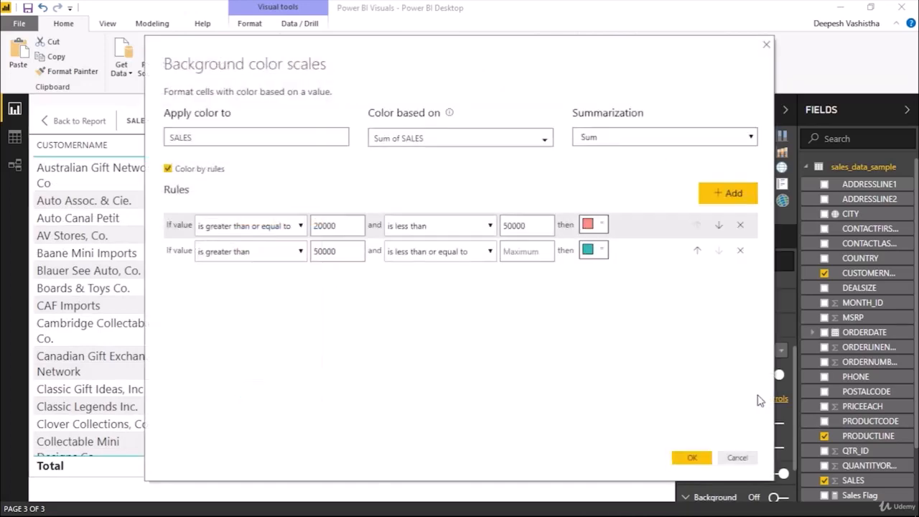
left_click(168, 168)
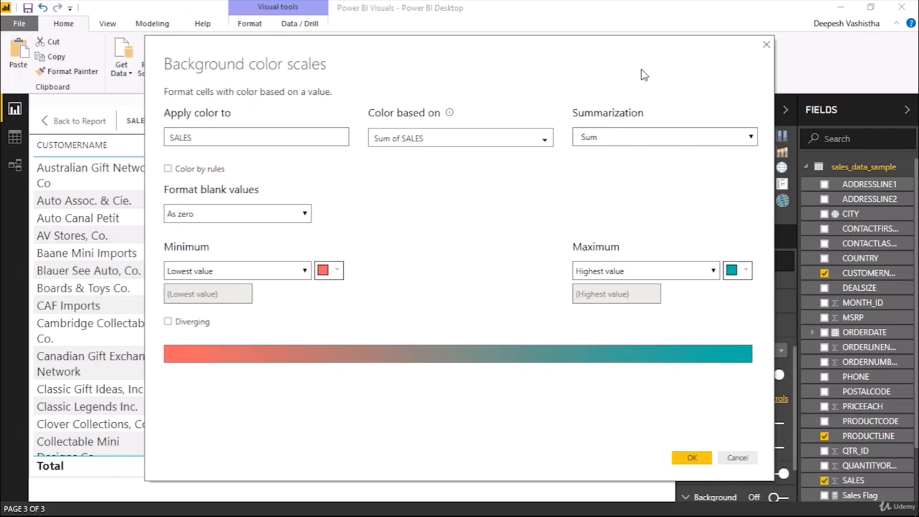
left_click(766, 45)
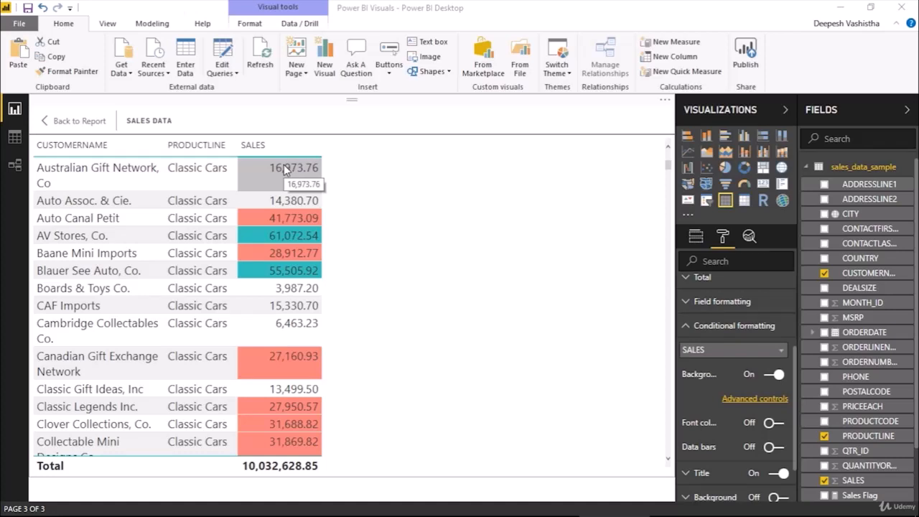
Examine the Color based on fields in the background color settings for CUSTOMERNAME and cancel the settings
left_click(717, 352)
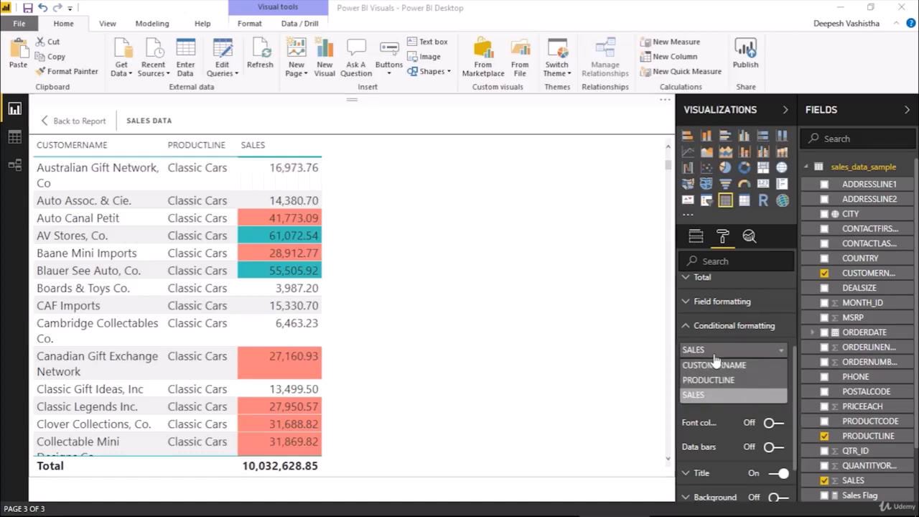
left_click(719, 366)
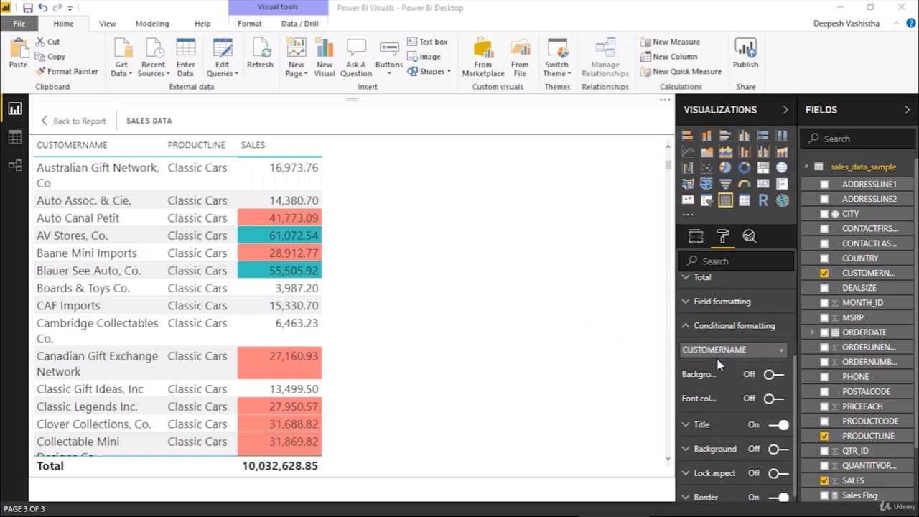
left_click(766, 374)
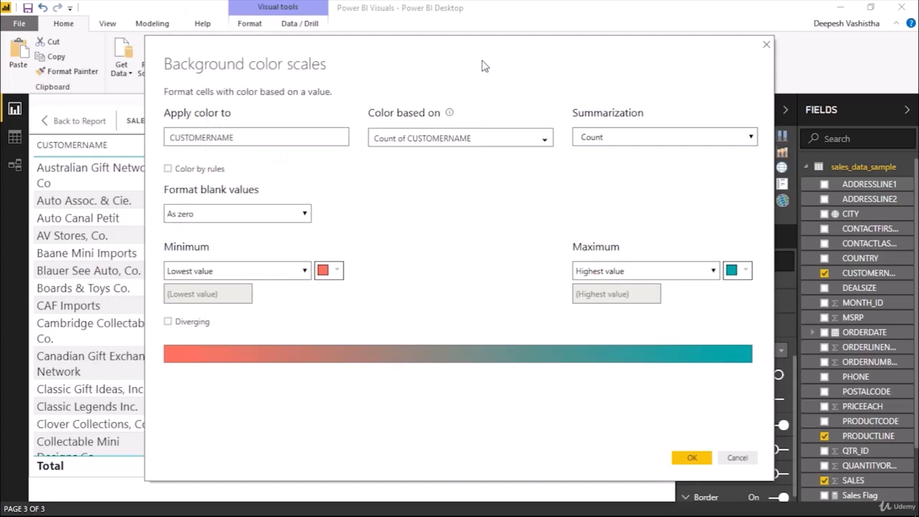
left_click_drag(428, 48, 329, 35)
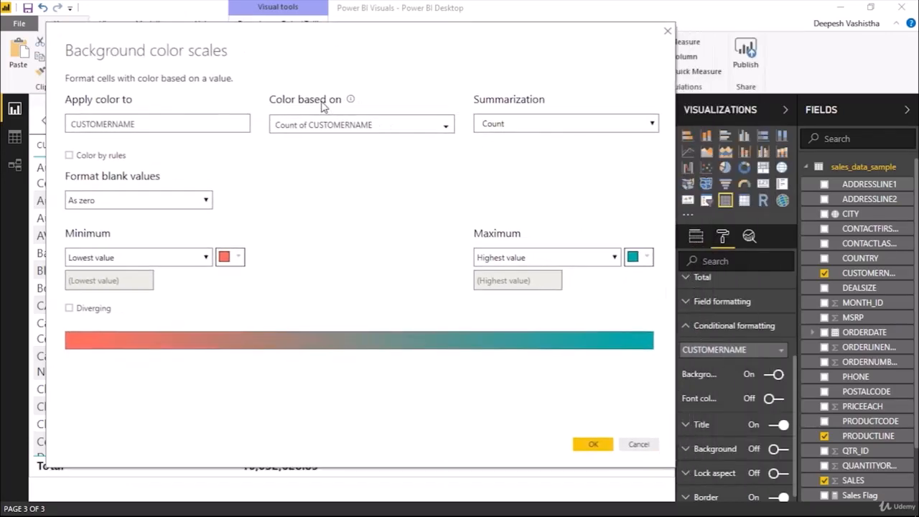
left_click(388, 126)
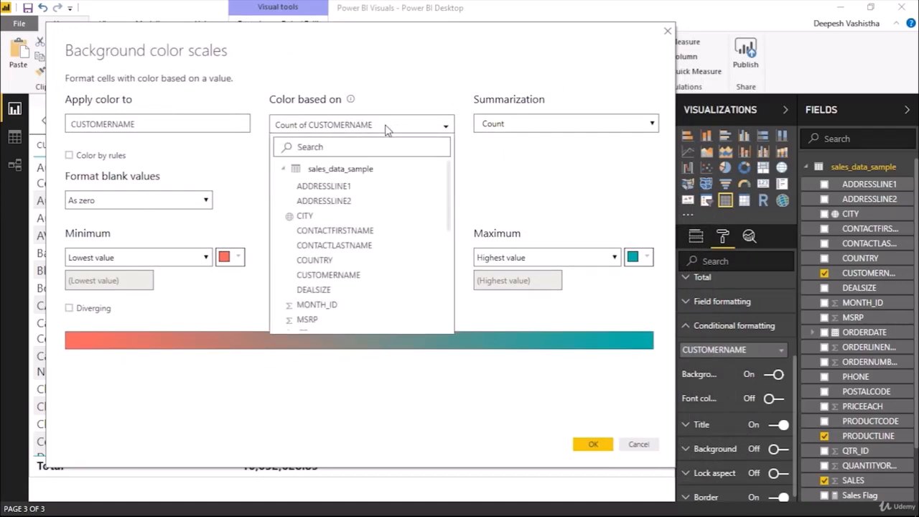
scroll(352, 201, "down", 5)
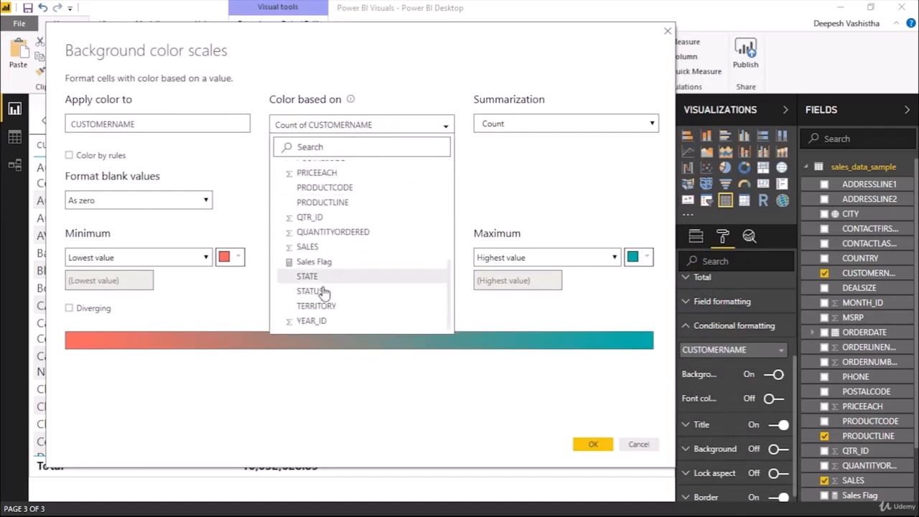
scroll(320, 291, "up", 5)
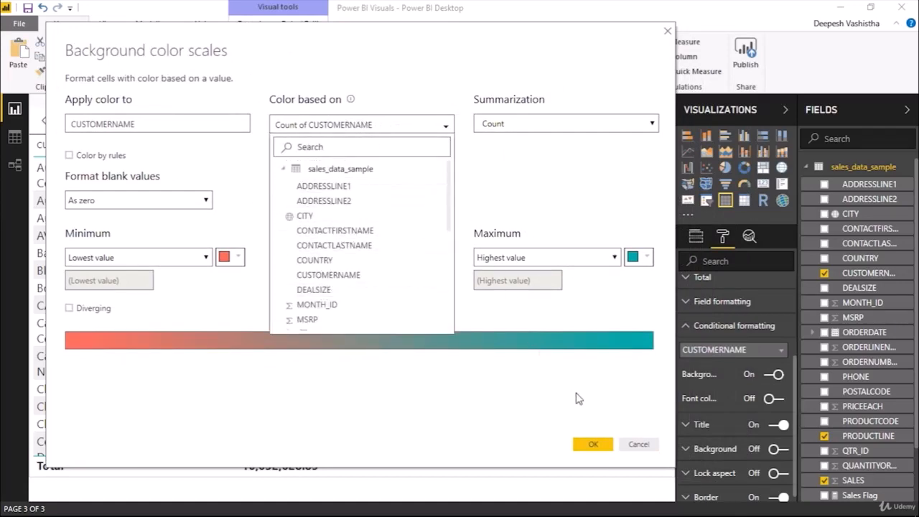
left_click(638, 446)
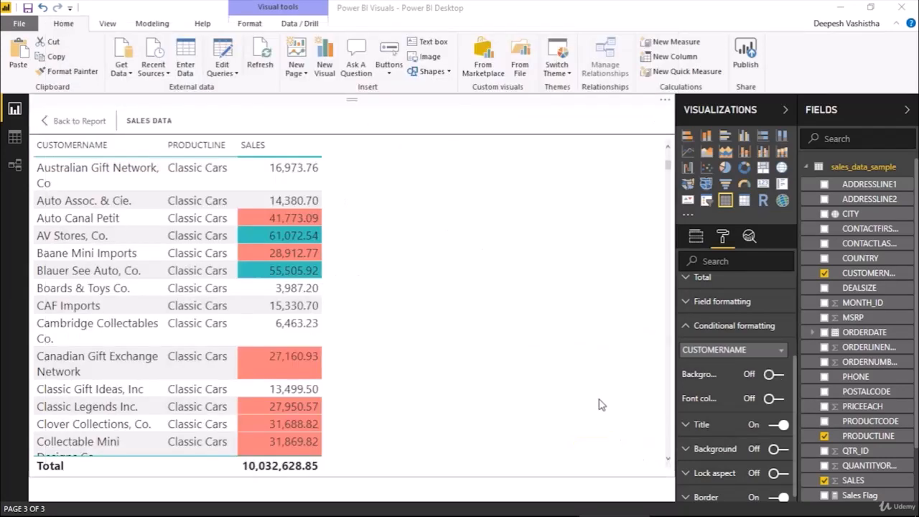
Check the Sales Flag measure's formula and add the measure to the Sales Data table
scroll(849, 338, "down", 1)
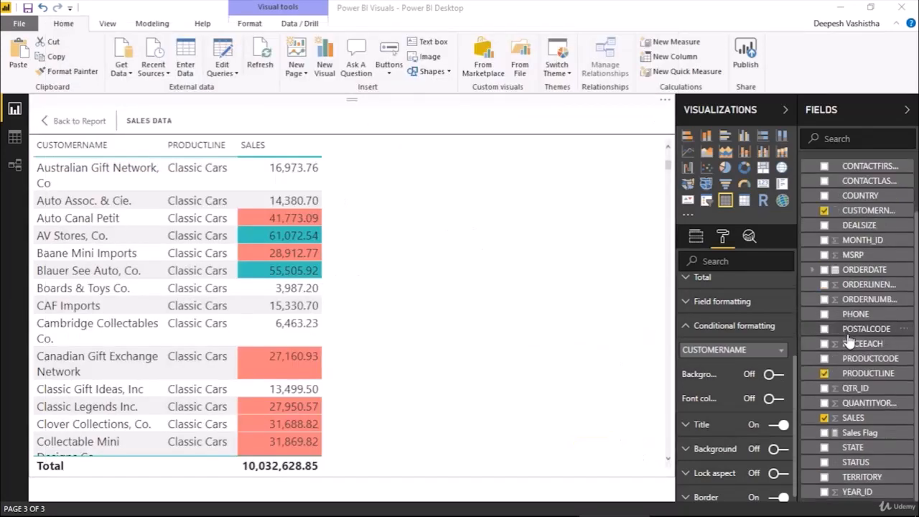
left_click(862, 434)
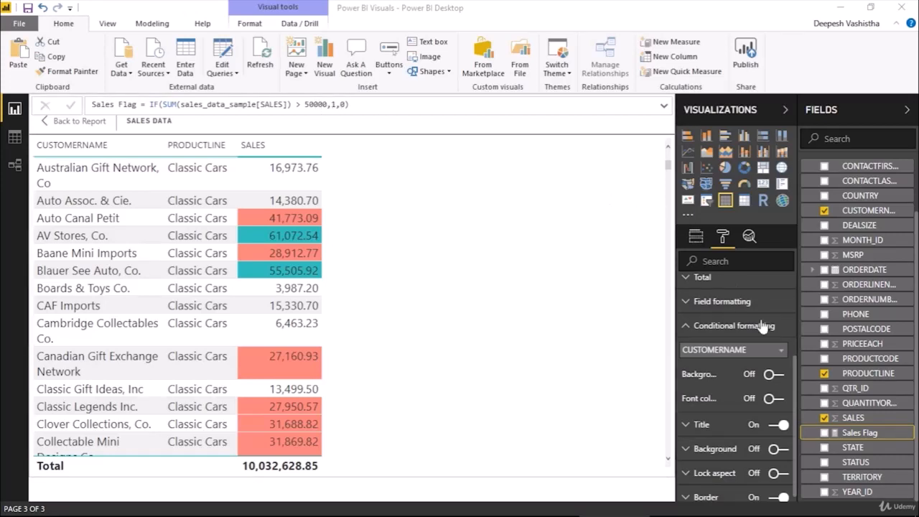
left_click(824, 433)
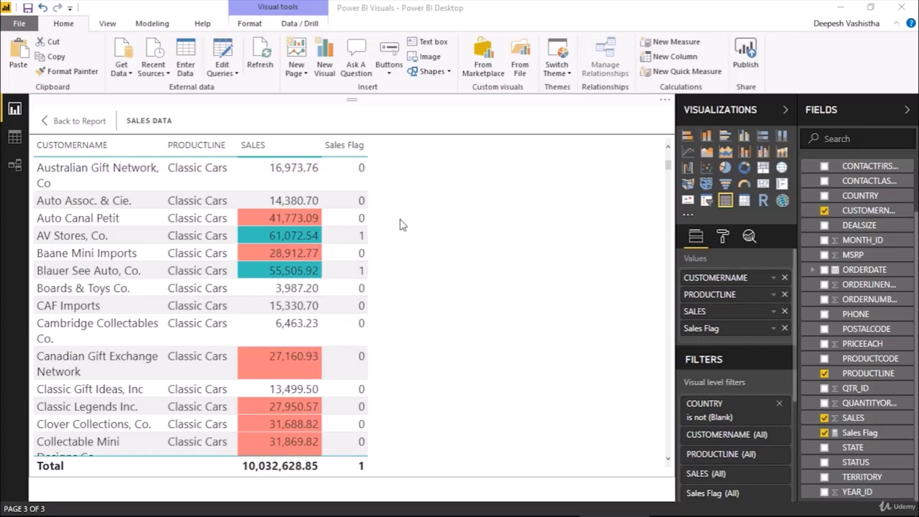
Give the CUSTOMERNAME column of the Sales Data table a background color scale based on the Sales Flag measure
left_click(726, 239)
scroll(718, 398, "down", 1)
left_click(718, 395)
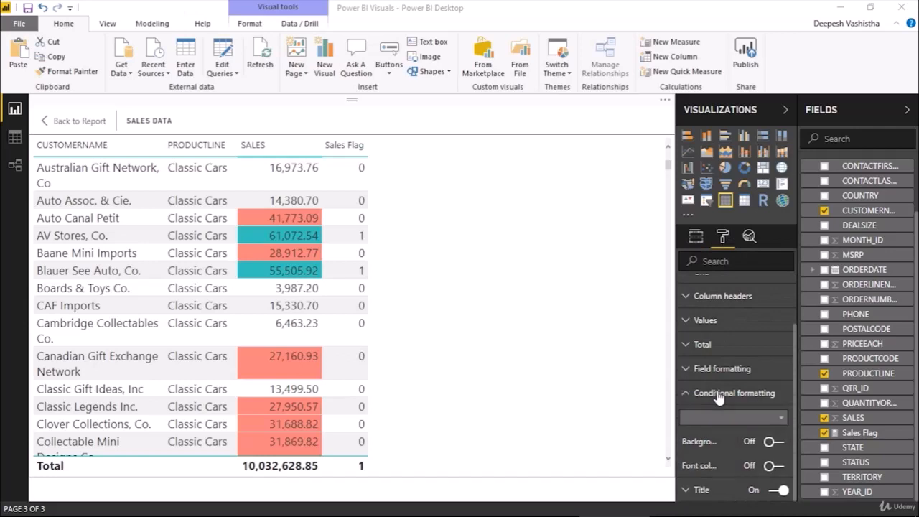
scroll(717, 381, "down", 1)
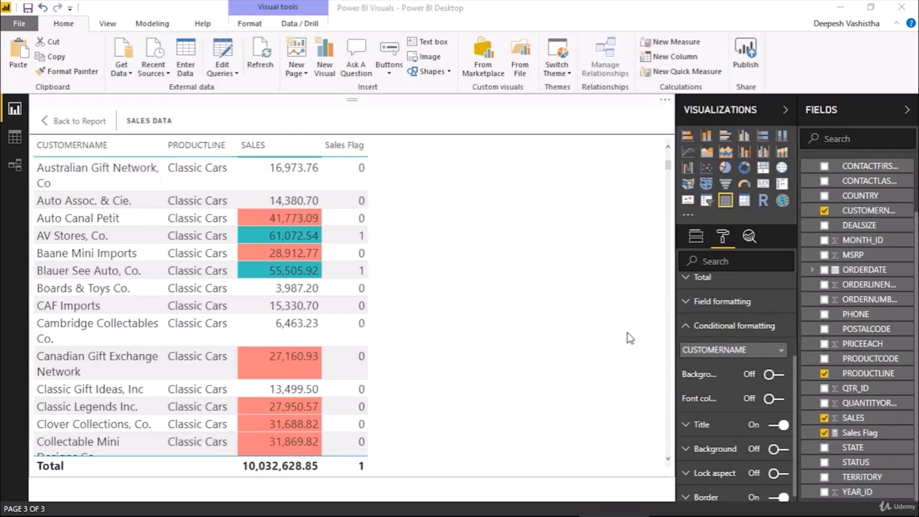
left_click(773, 374)
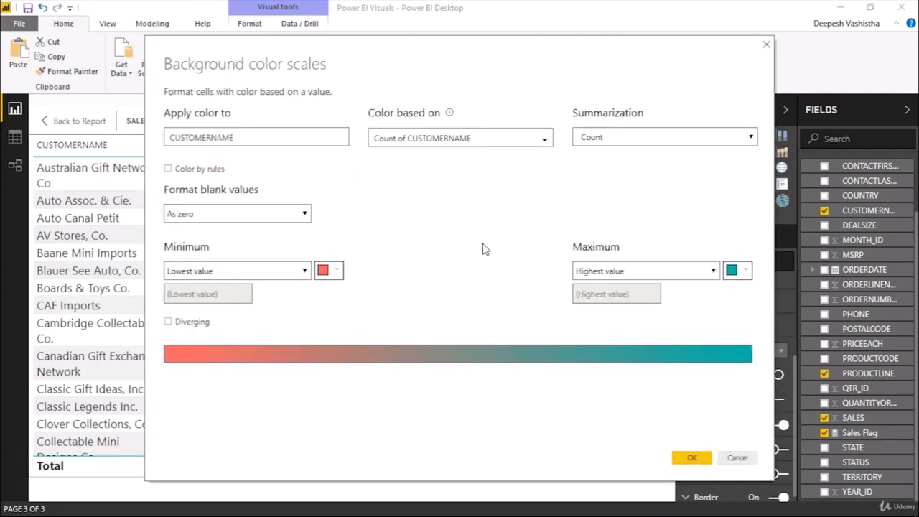
left_click(421, 138)
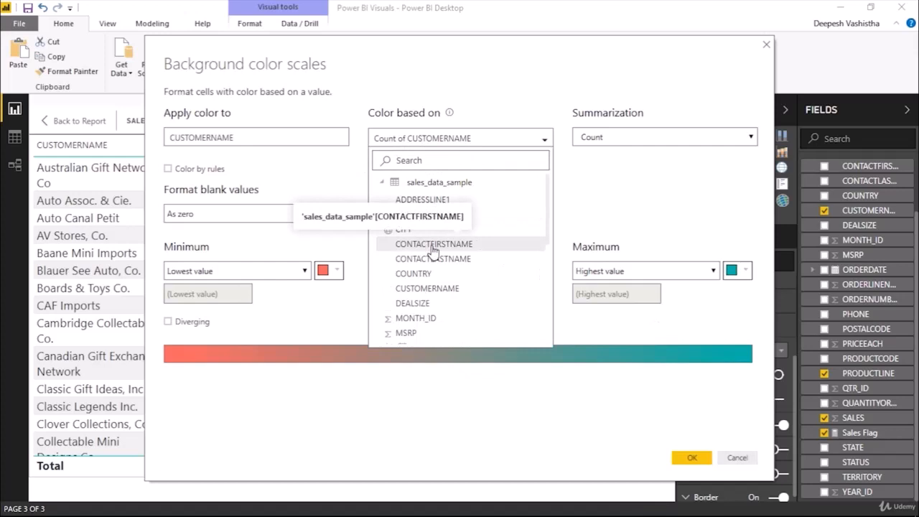
scroll(434, 250, "down", 5)
left_click(424, 274)
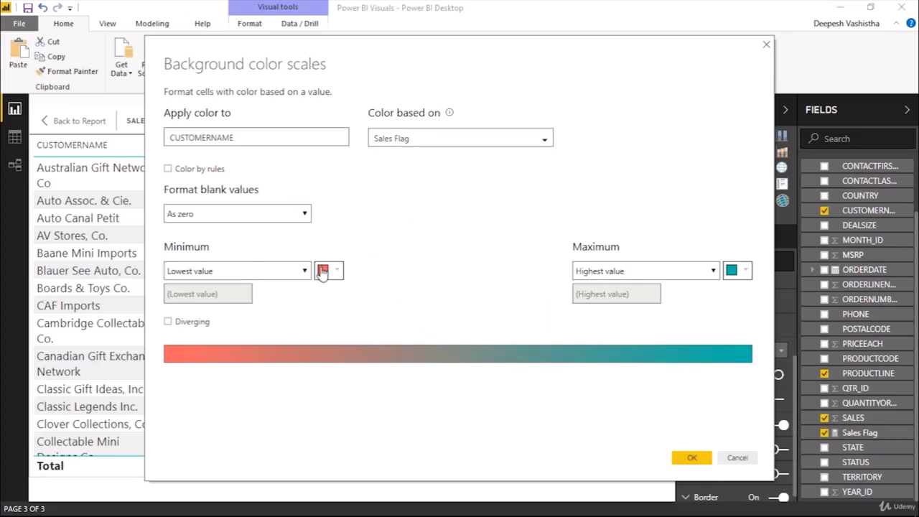
left_click(694, 459)
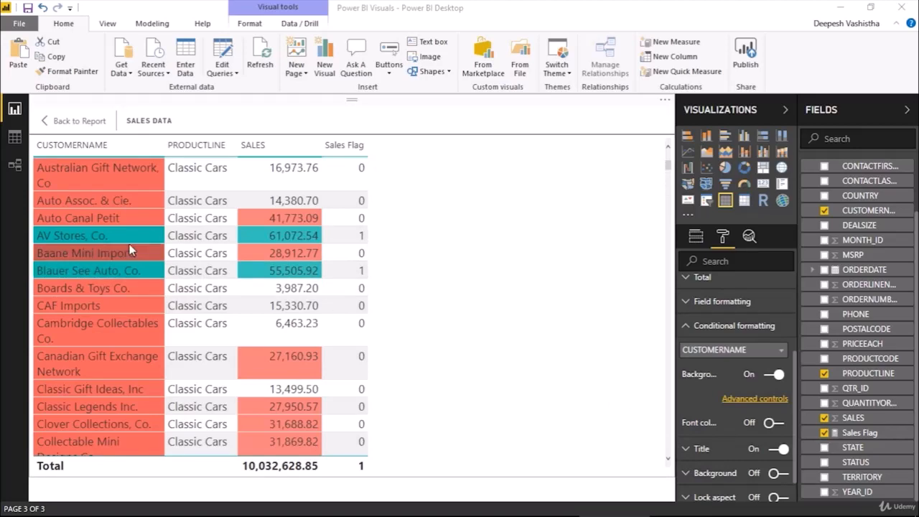
Look through the CUSTOMERNAME colors in the Sales Data table against the Sales Flag values and leave focus mode
scroll(122, 275, "down", 2)
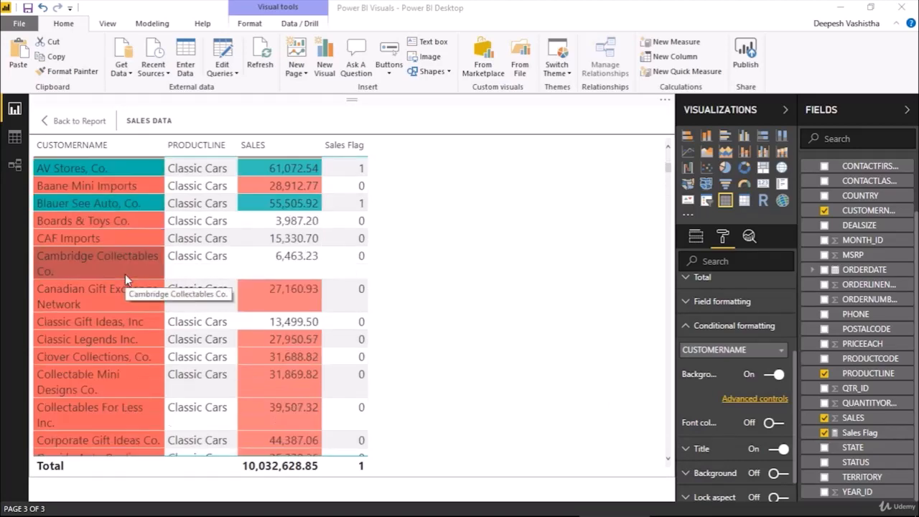
scroll(125, 274, "down", 12)
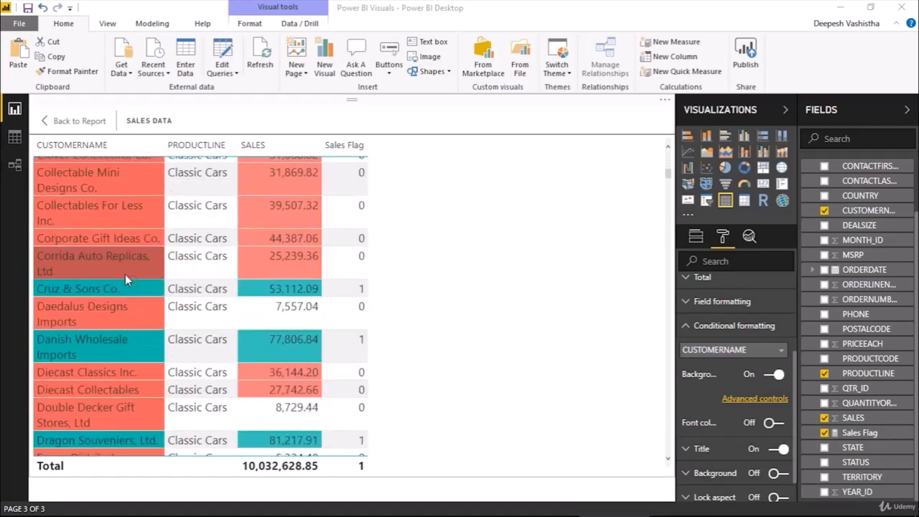
scroll(125, 274, "down", 10)
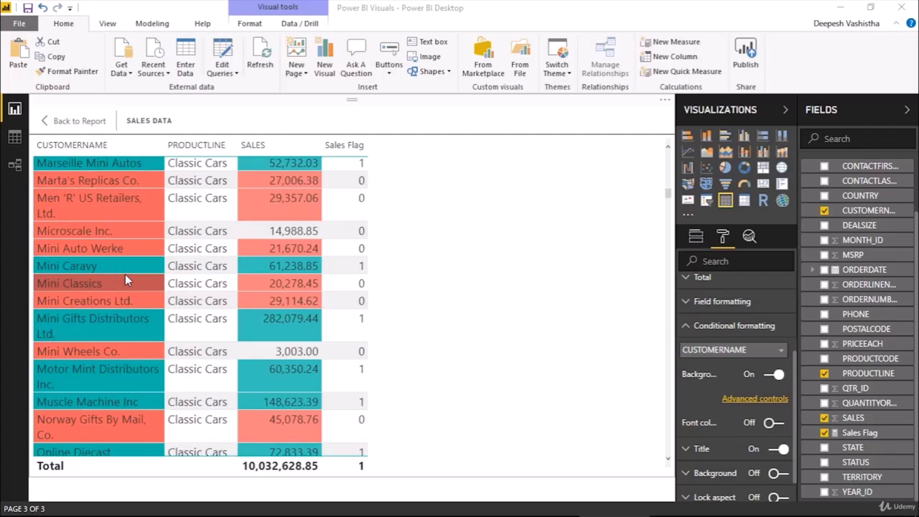
scroll(125, 274, "down", 6)
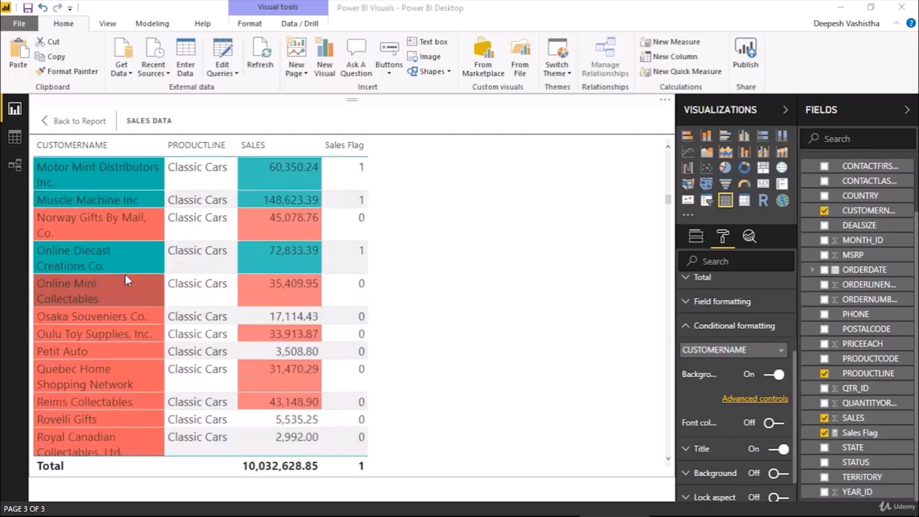
scroll(125, 274, "up", 10)
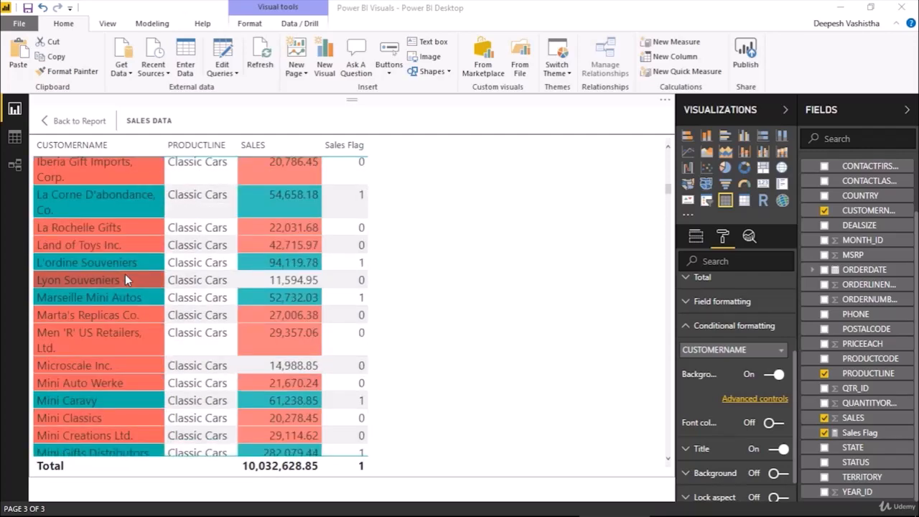
scroll(125, 275, "up", 8)
scroll(125, 274, "up", 4)
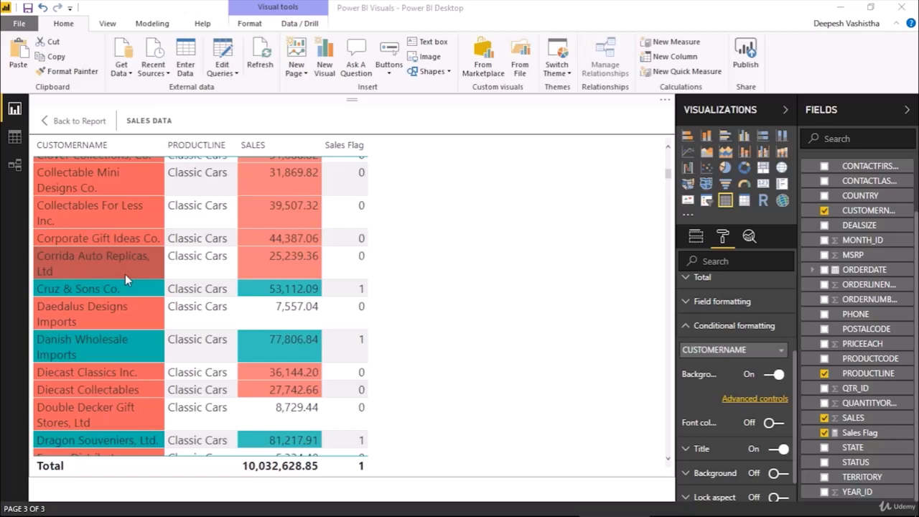
scroll(125, 274, "up", 5)
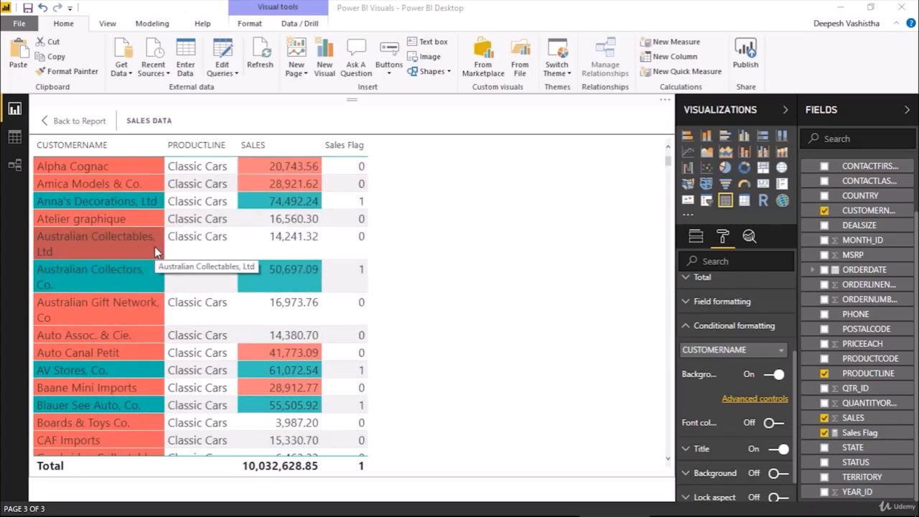
left_click(81, 121)
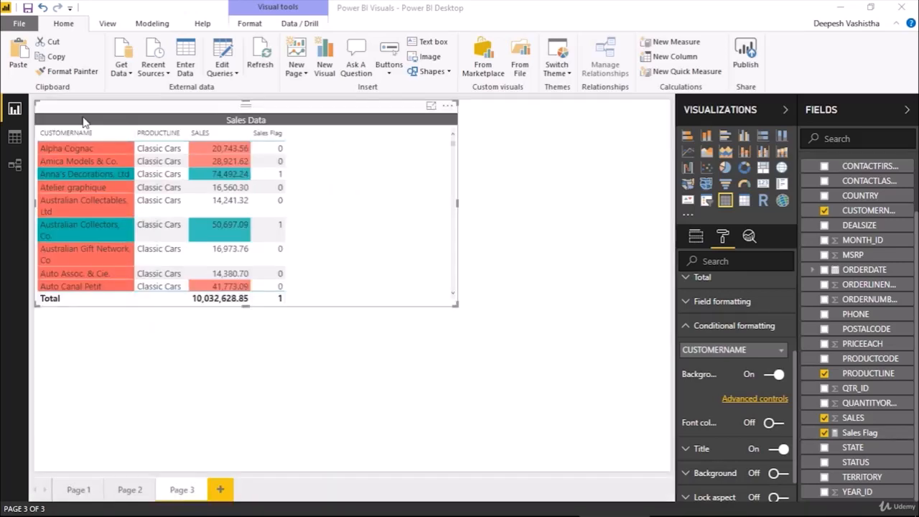
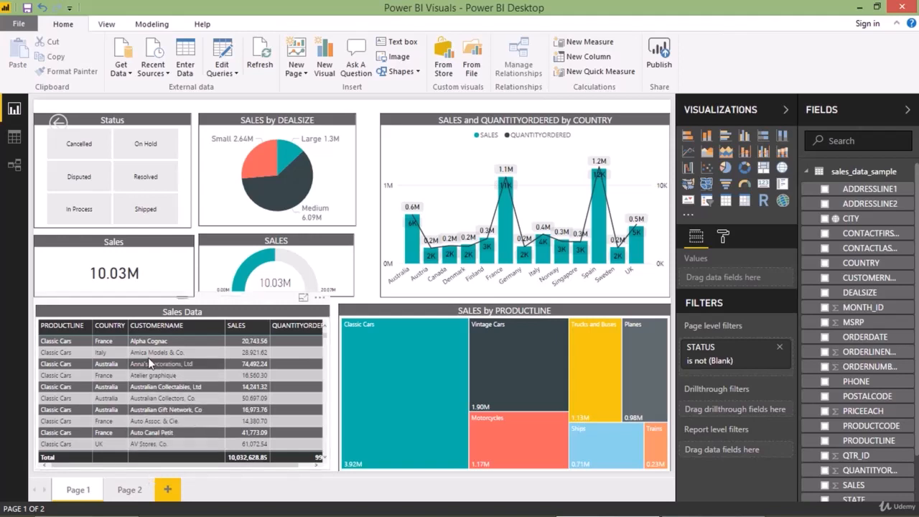
Add COUNTRY as a drillthrough filter for Page 1 and collapse the filter's list of countries
left_click(104, 367)
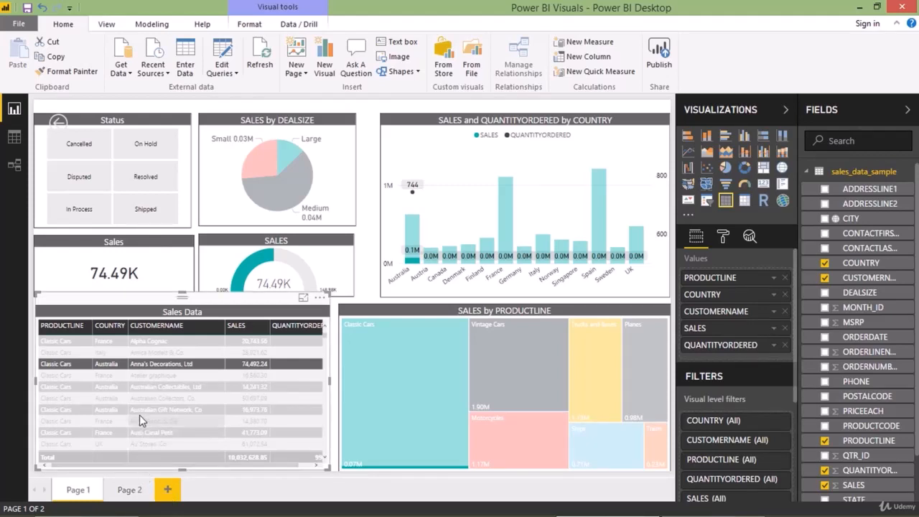
left_click(114, 372)
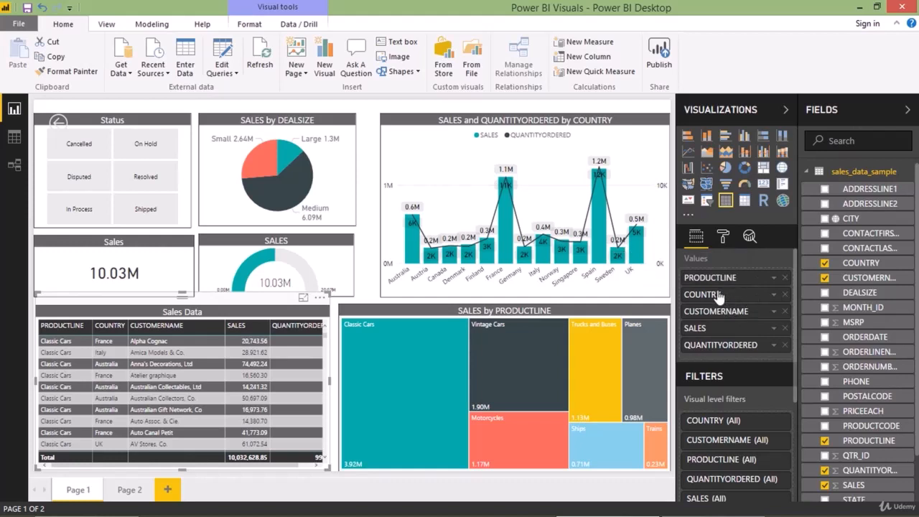
scroll(730, 296, "down", 3)
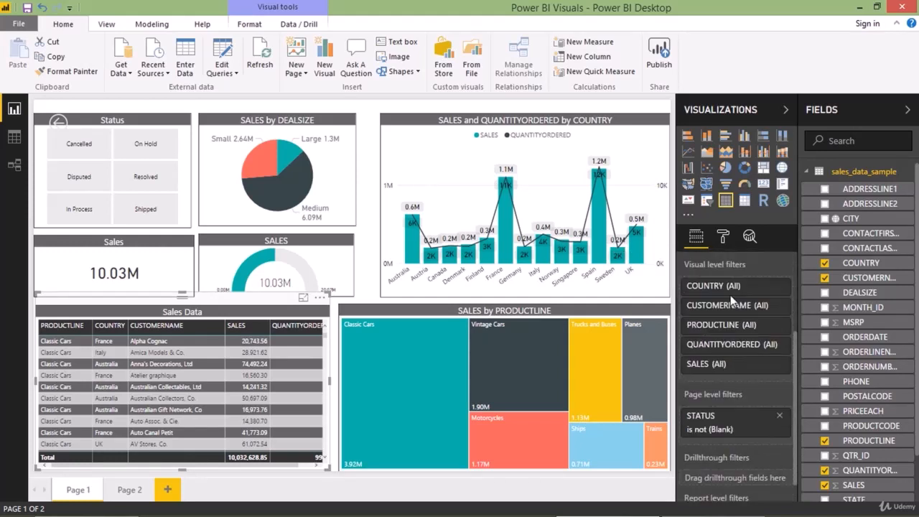
scroll(731, 298, "down", 1)
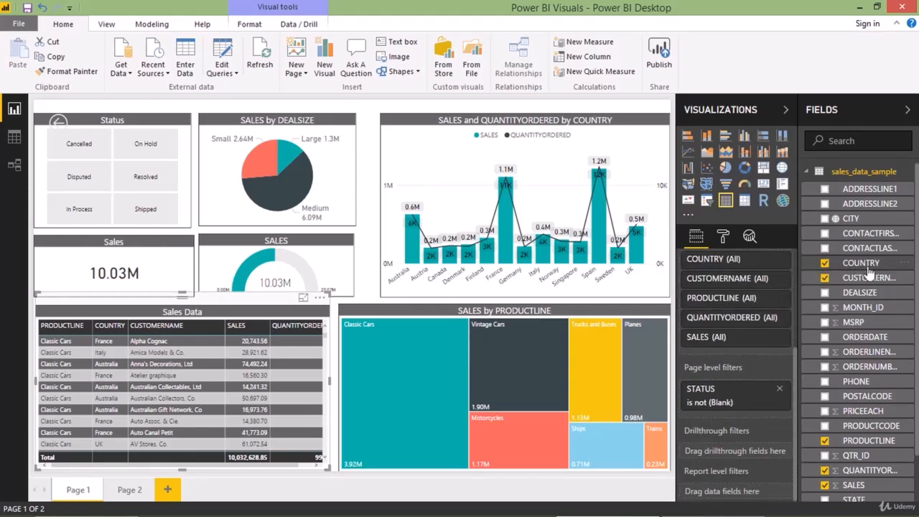
left_click_drag(861, 265, 747, 458)
scroll(746, 420, "down", 5)
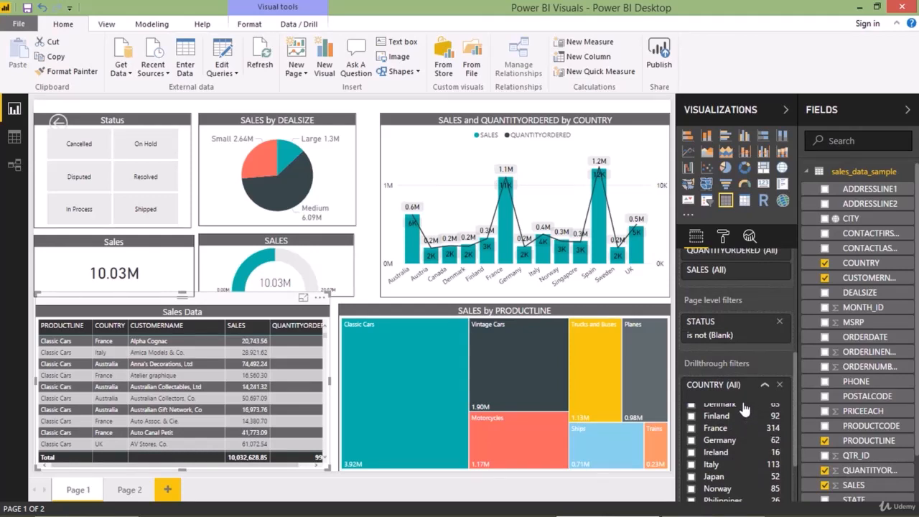
left_click(763, 386)
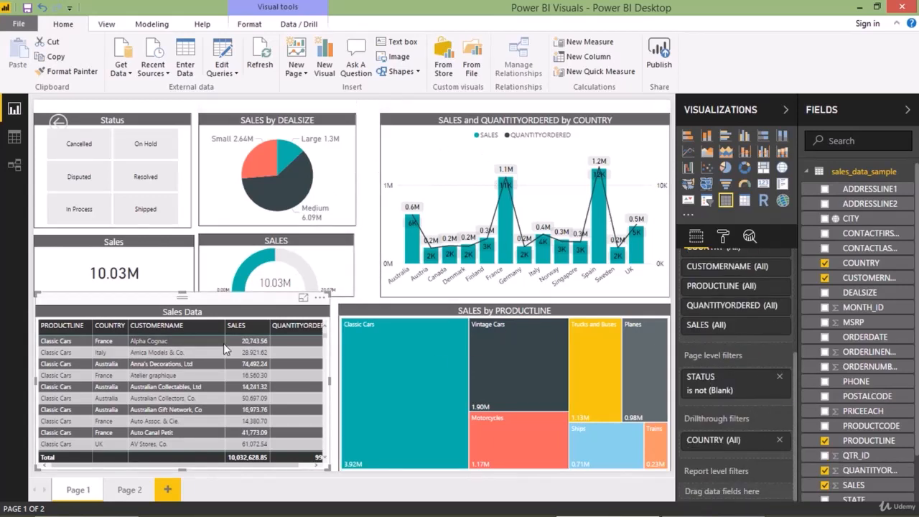
Add COUNTRY as a drillthrough filter for Page 2 as well and return to Page 1
left_click(128, 490)
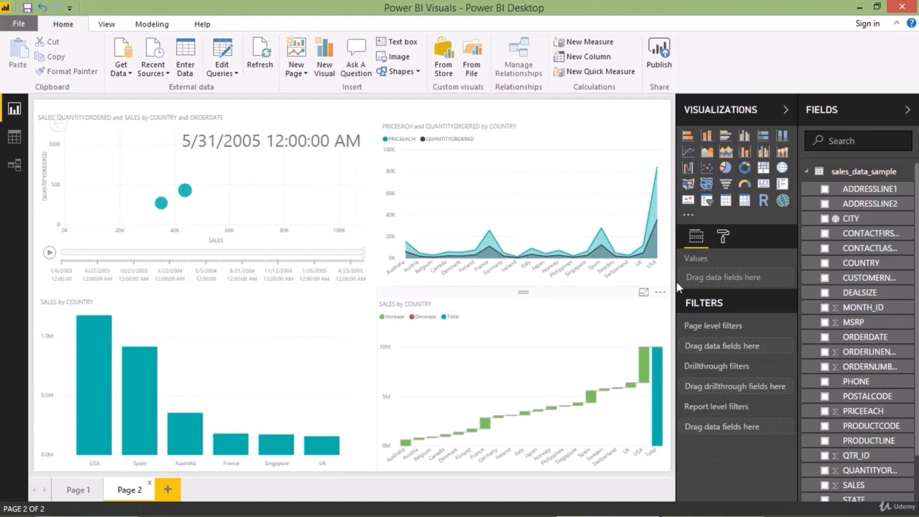
left_click_drag(861, 262, 742, 388)
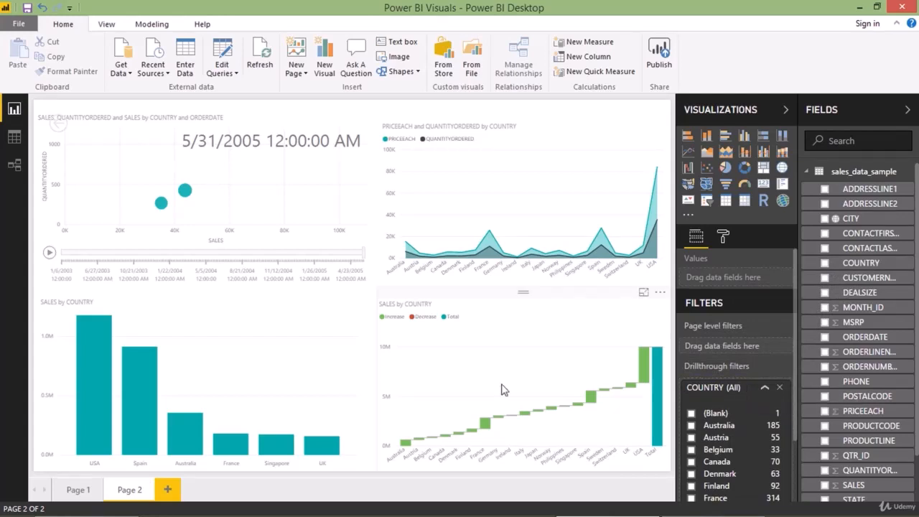
left_click(80, 490)
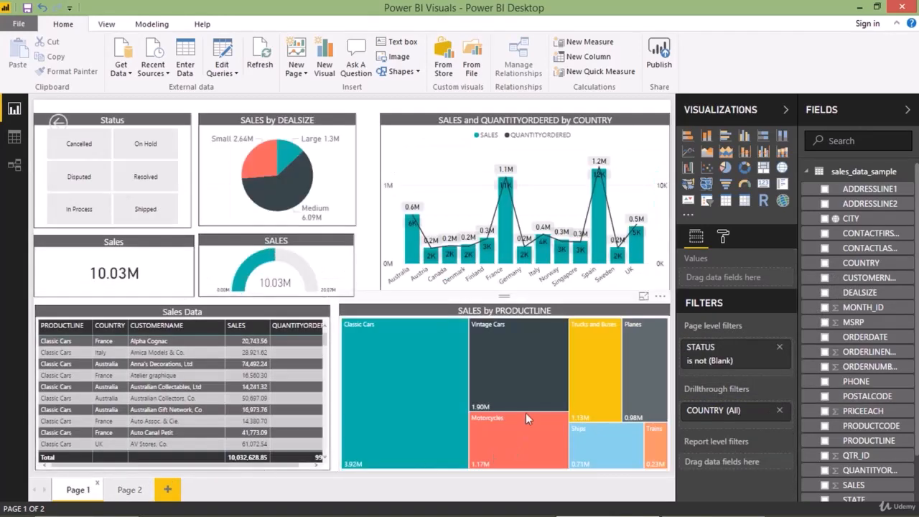
Drill through to Page 2 from an Australia row of the Sales Data table and view the SALES by COUNTRY waterfall chart in focus mode
right_click(113, 366)
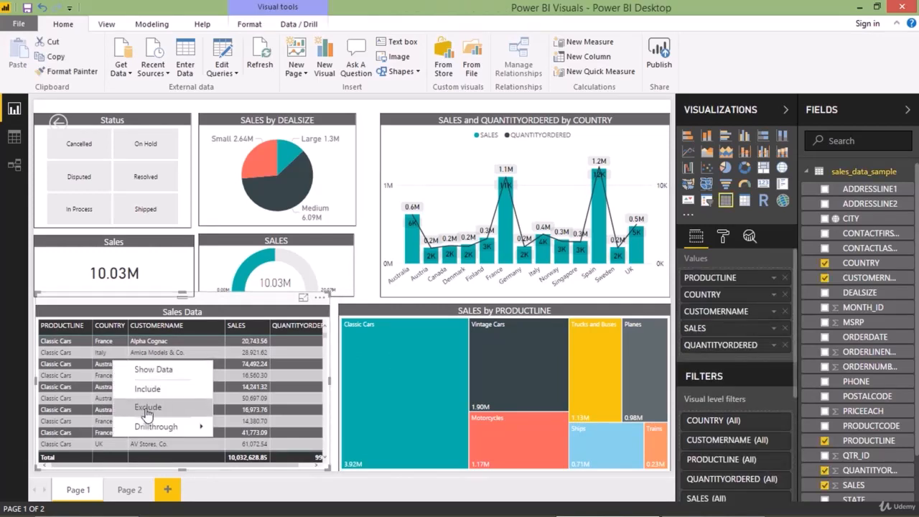
mouse_move(165, 427)
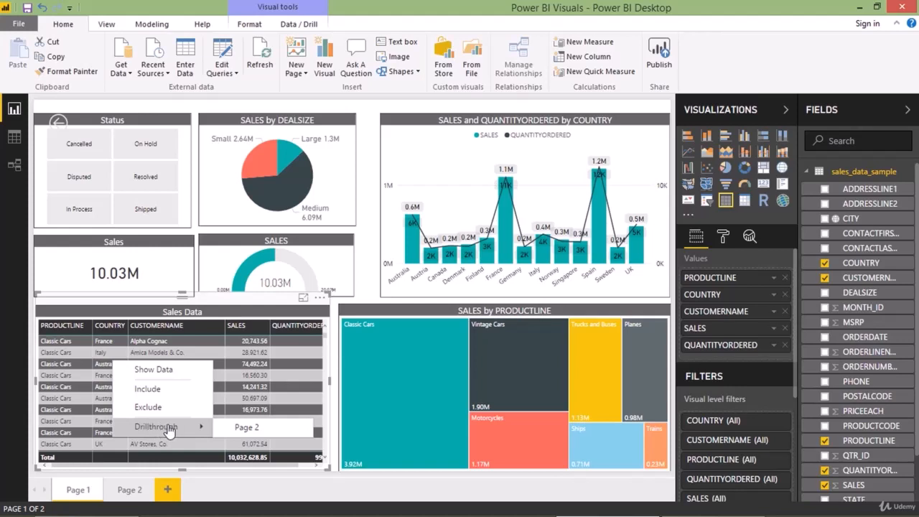
left_click(245, 427)
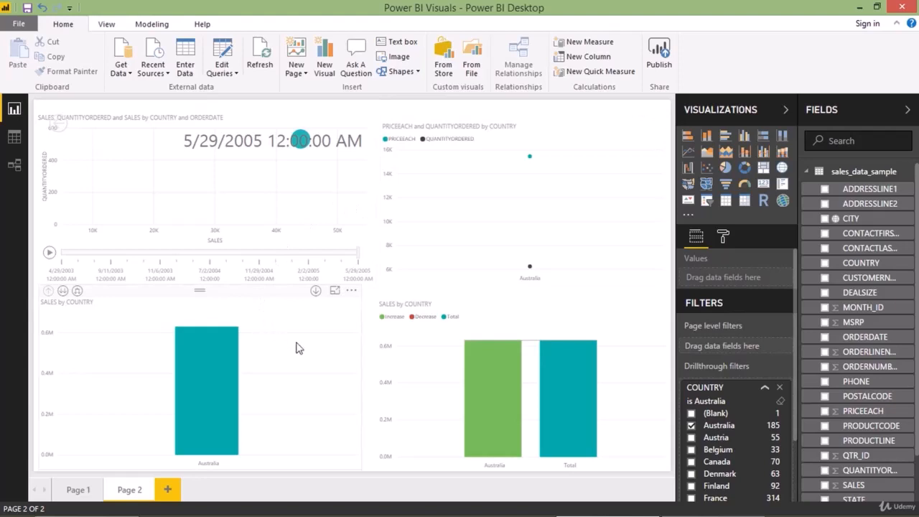
left_click(644, 292)
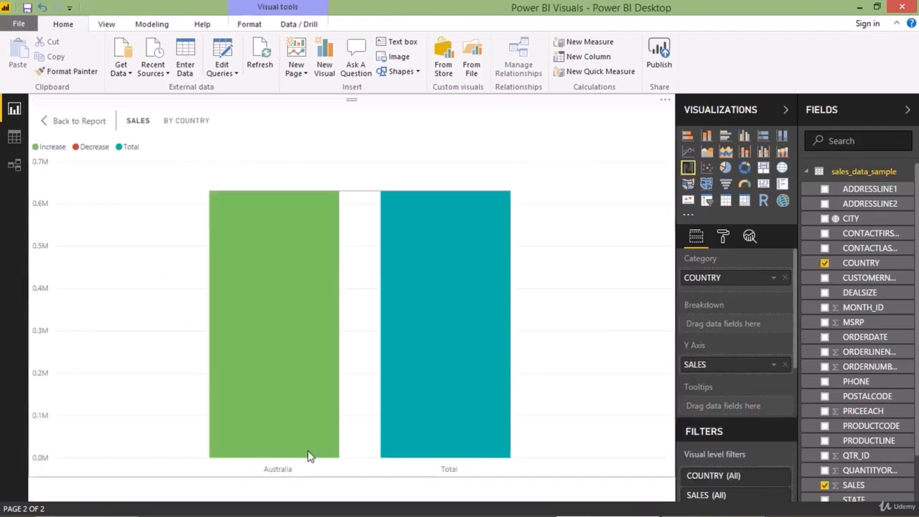
left_click(91, 125)
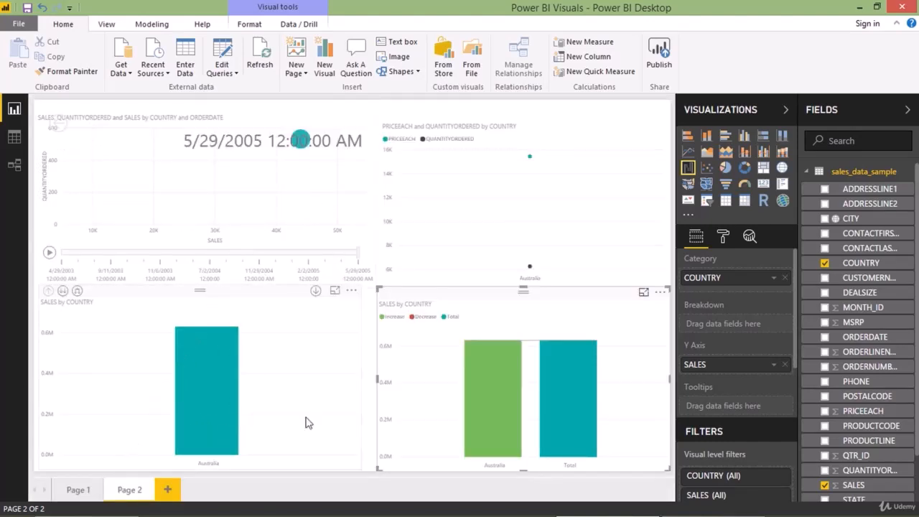
Clear the Australia selection from the COUNTRY drillthrough filter on Page 2
scroll(749, 391, "down", 2)
scroll(749, 391, "down", 5)
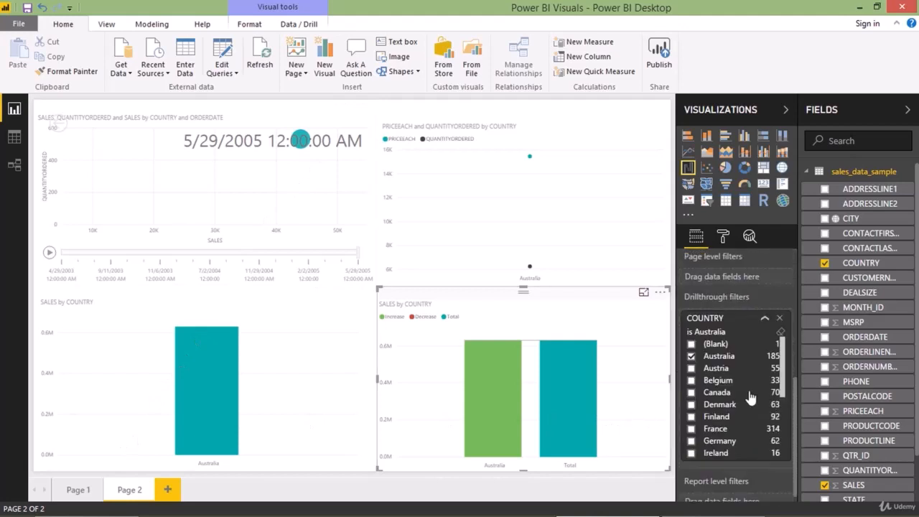
left_click(781, 337)
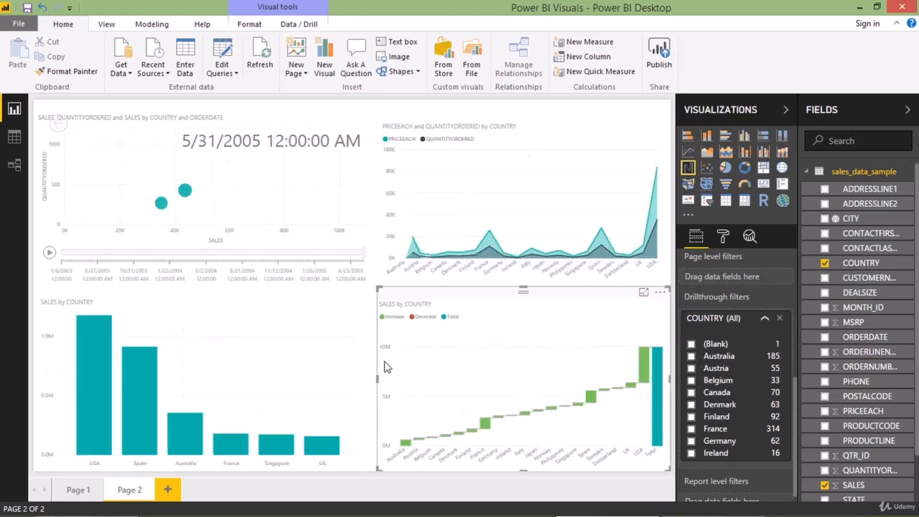
Drill through to Page 2 from a Spain row of Page 1's Sales Data table and show the SALES by COUNTRY column chart in focus mode
left_click(85, 491)
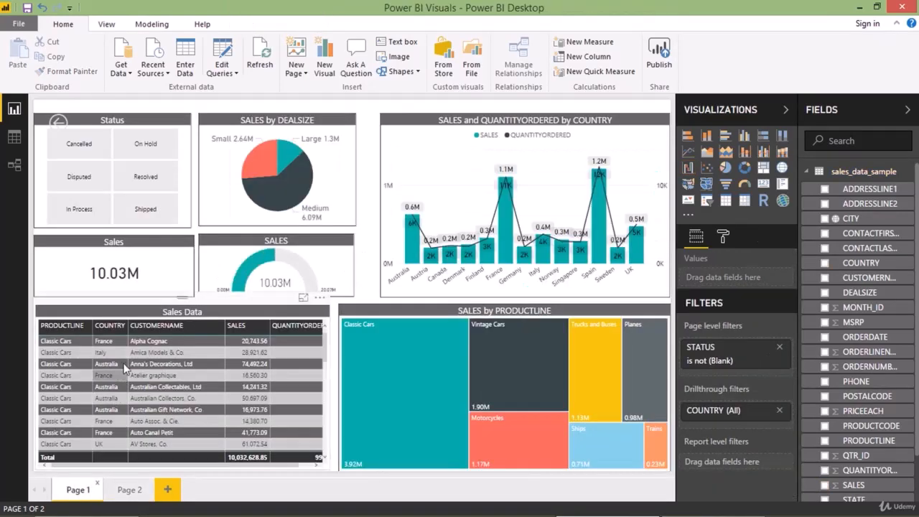
scroll(115, 375, "down", 3)
right_click(115, 393)
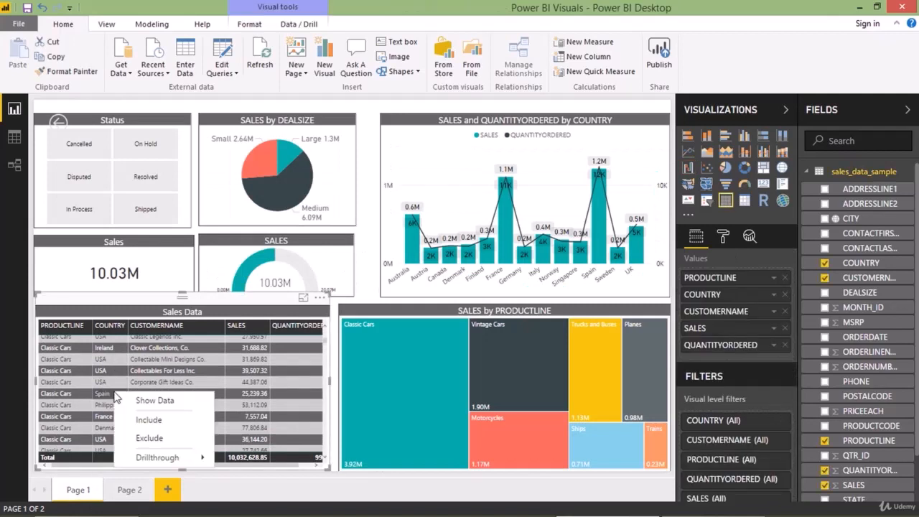
mouse_move(155, 466)
left_click(248, 458)
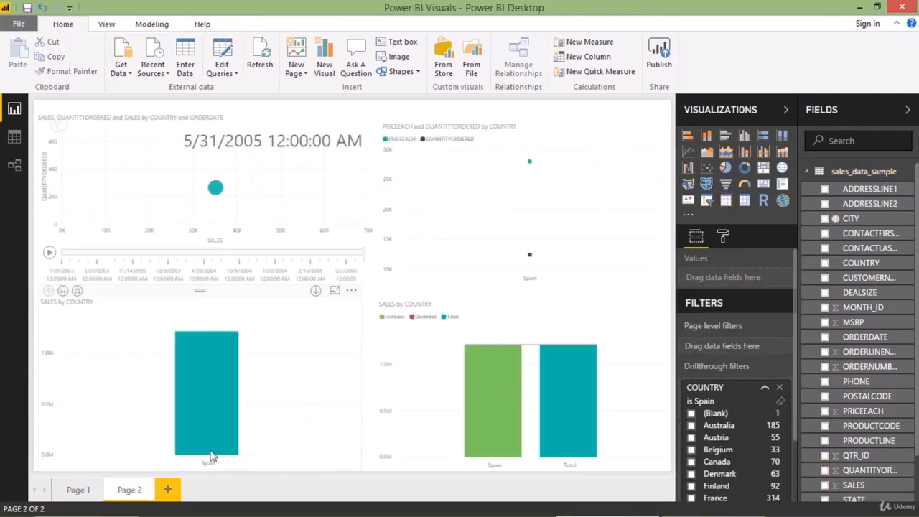
left_click(334, 291)
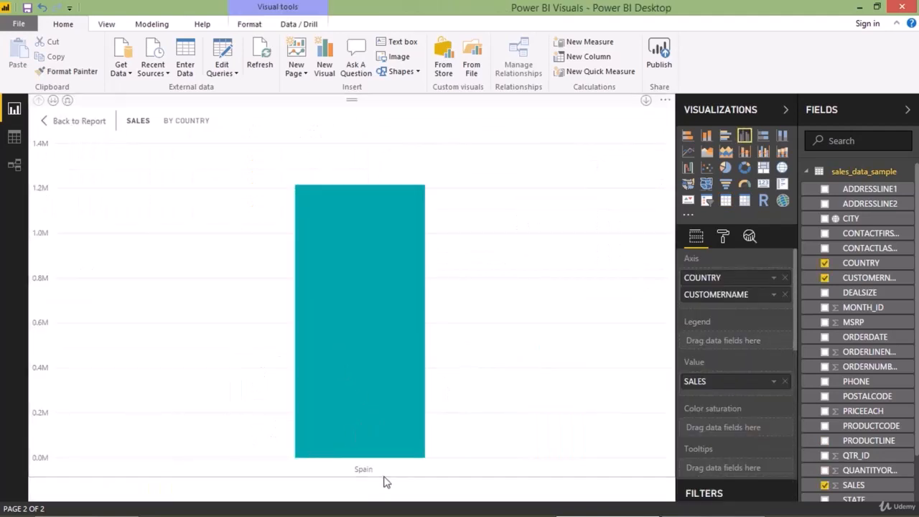
Leave focus mode, return to Page 1 and add PRODUCTLINE as a drillthrough filter for that page
left_click(76, 125)
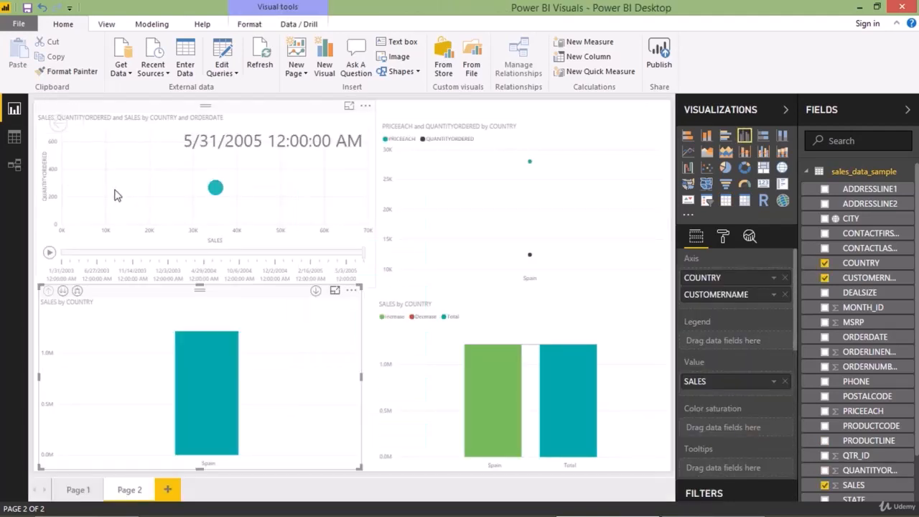
left_click(79, 489)
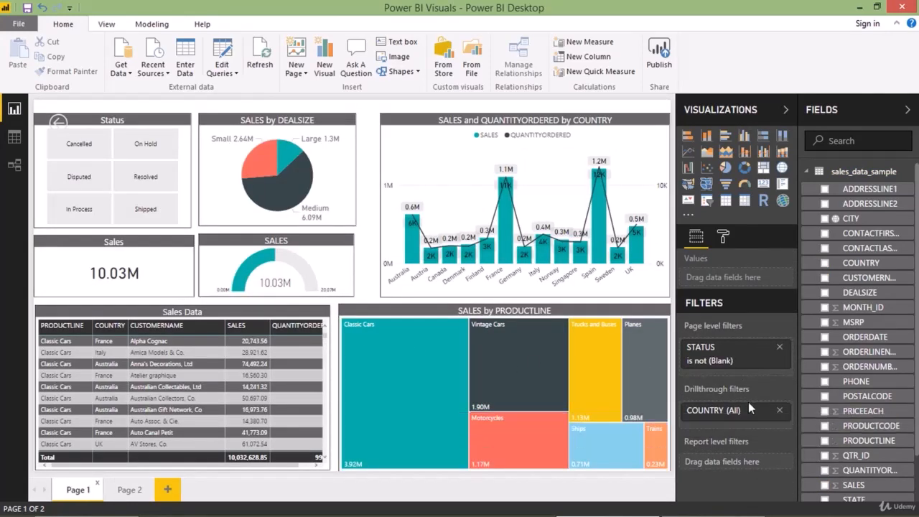
scroll(872, 375, "down", 3)
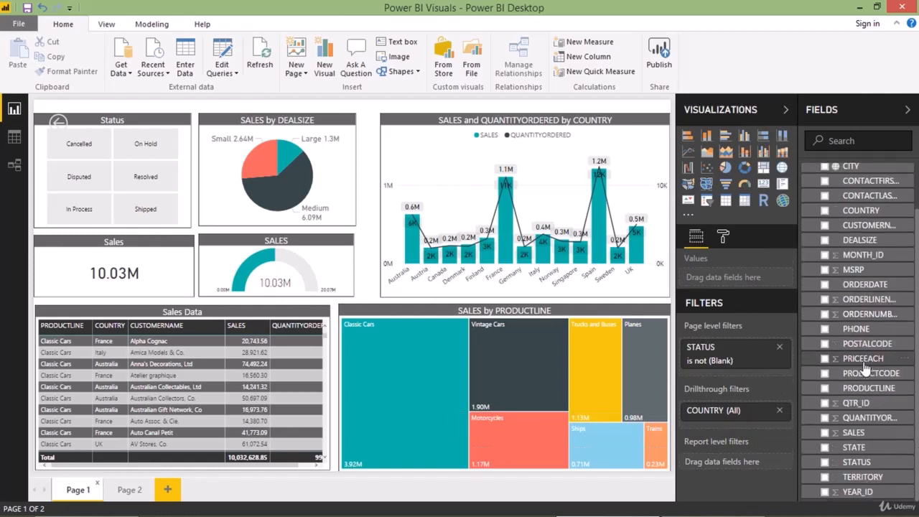
left_click_drag(882, 390, 751, 420)
left_click(763, 434)
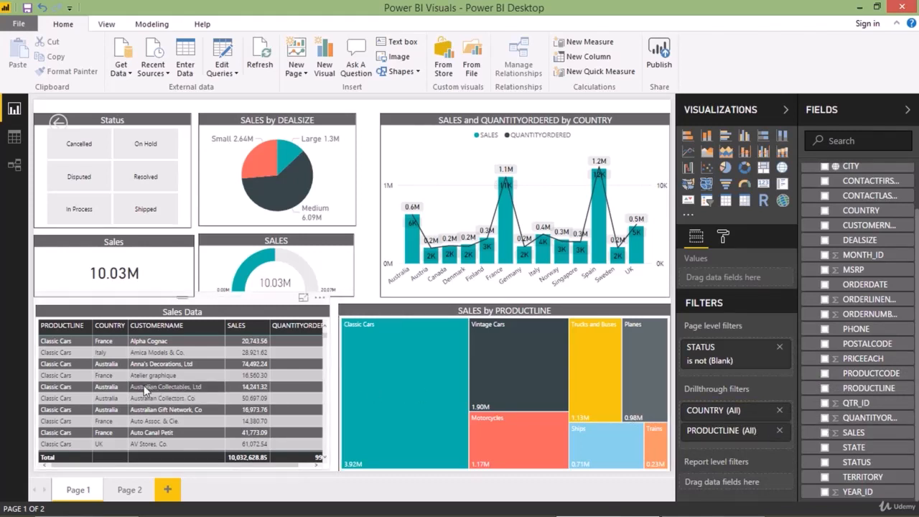
Add PRODUCTLINE as a second drillthrough filter for Page 2, alongside COUNTRY
left_click(131, 491)
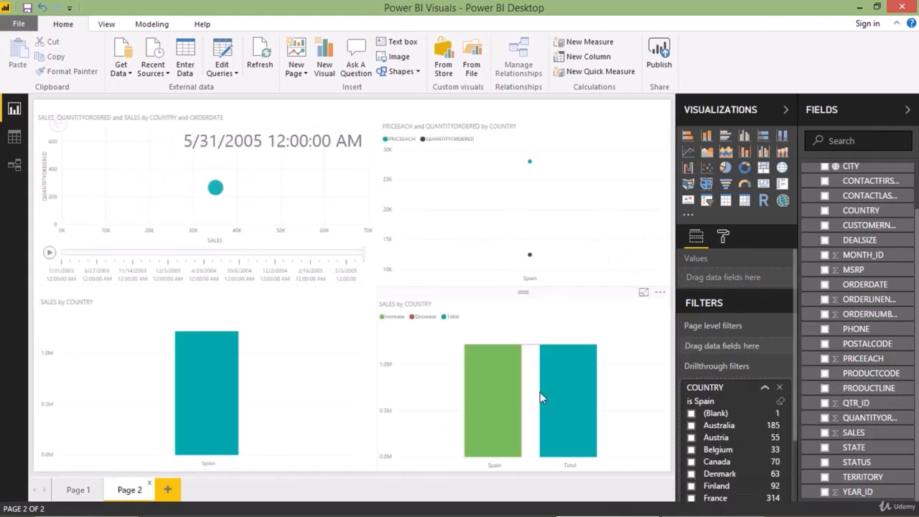
left_click(765, 387)
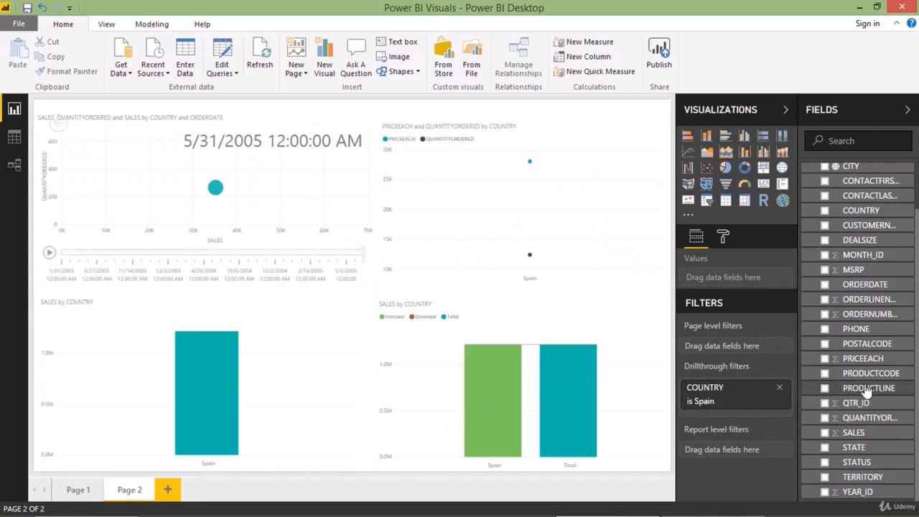
left_click_drag(869, 388, 740, 407)
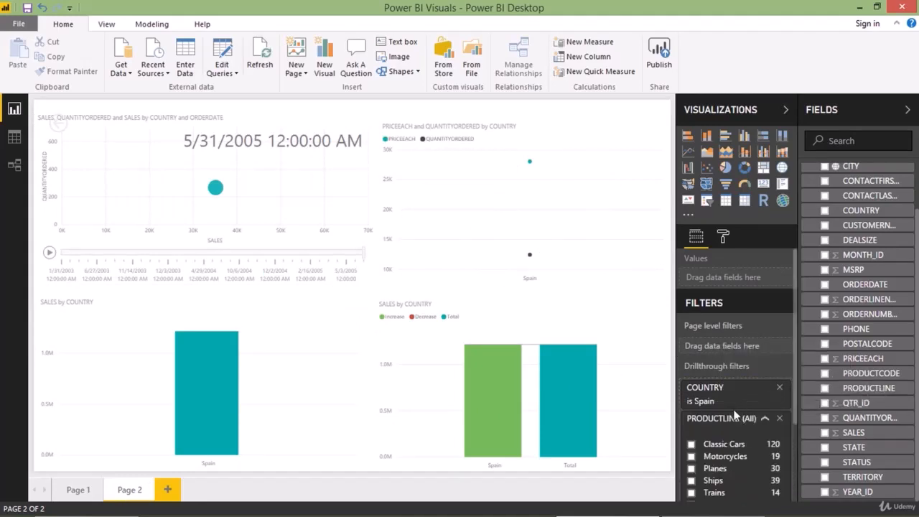
left_click(740, 423)
Drill through to Page 2 from a USA Motorcycles row of Page 1's Sales Data table
left_click(78, 492)
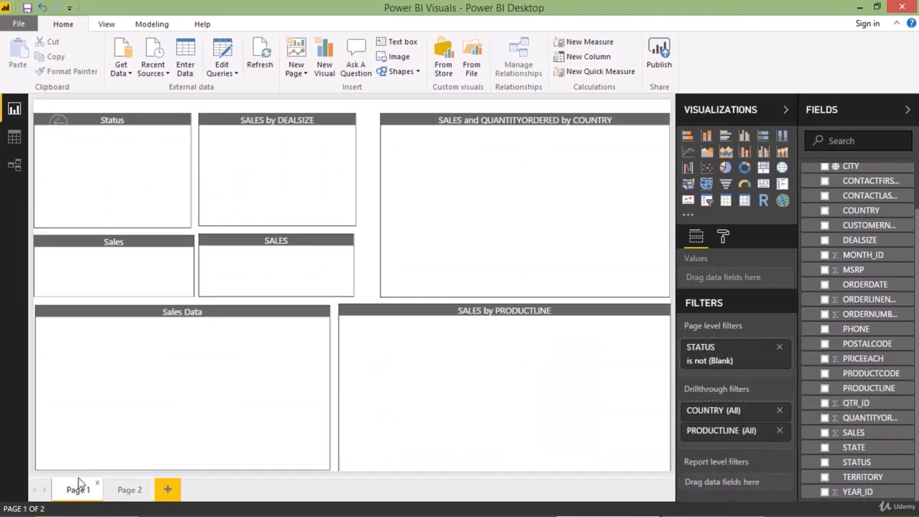
scroll(69, 408, "down", 5)
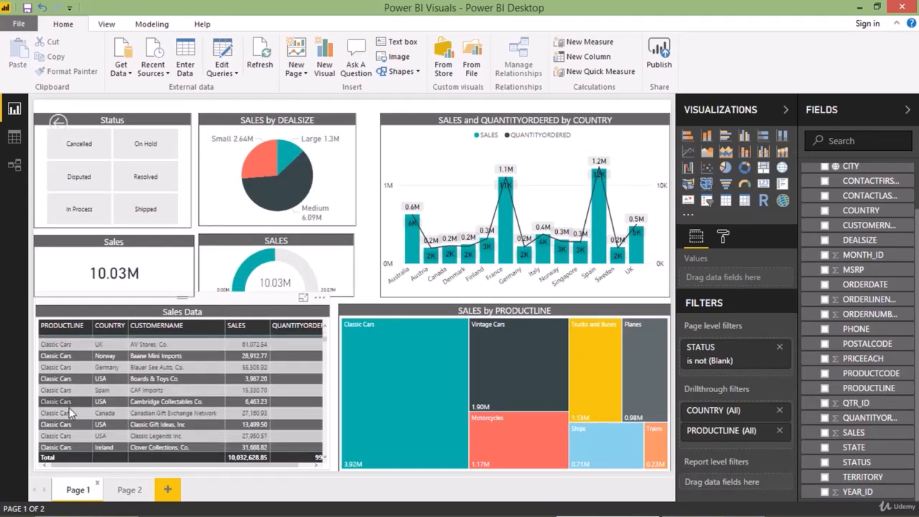
scroll(69, 410, "down", 10)
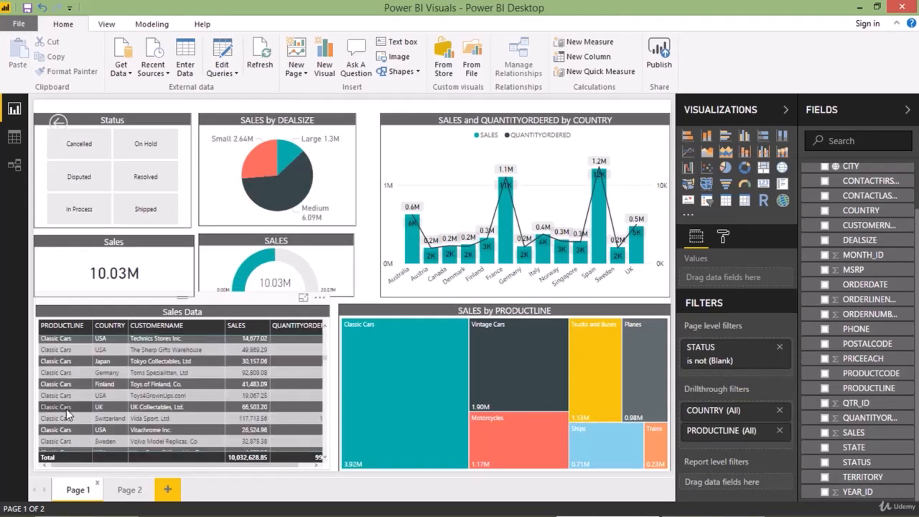
right_click(66, 409)
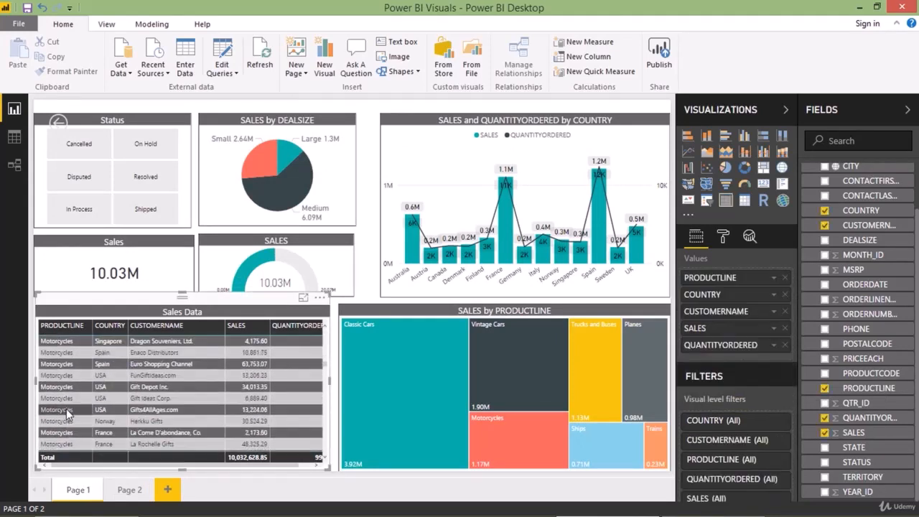
mouse_move(107, 475)
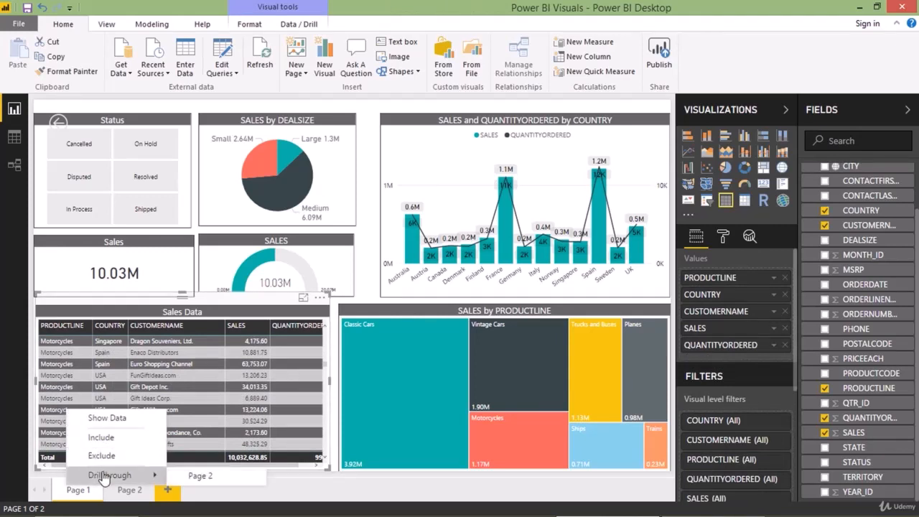
left_click(193, 476)
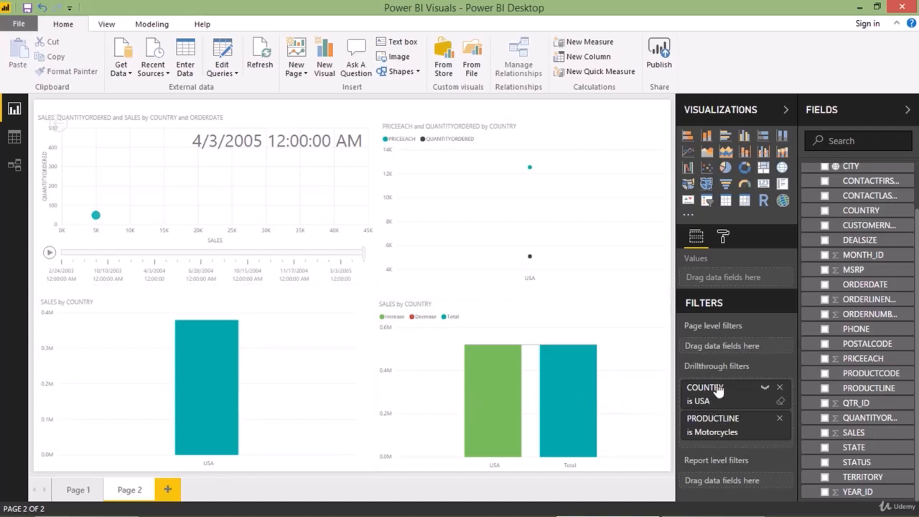
Compare the report on Page 1 with the drilled-through visuals on Page 2 and return to Page 1
left_click(81, 490)
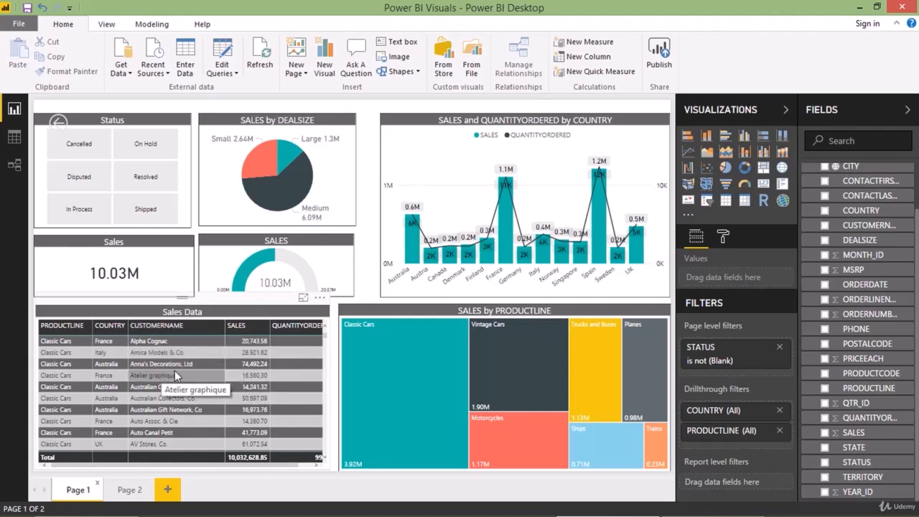
left_click(128, 489)
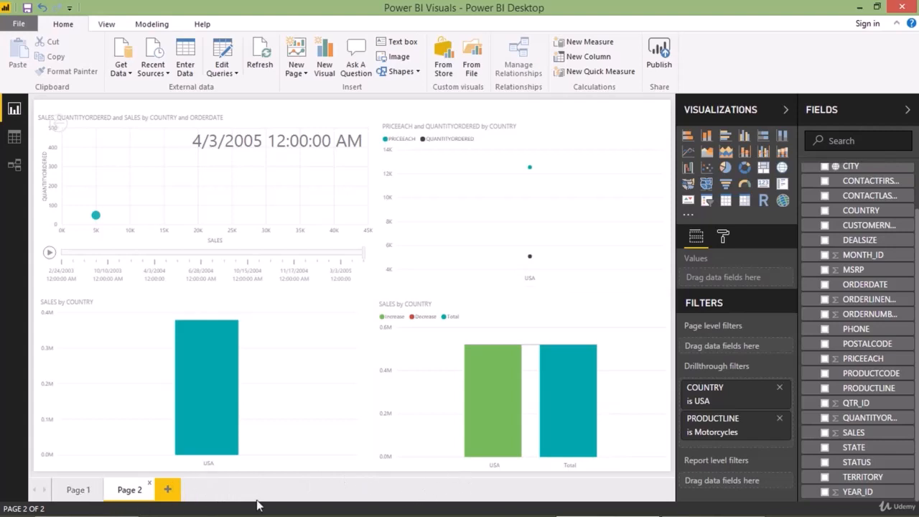
left_click(79, 497)
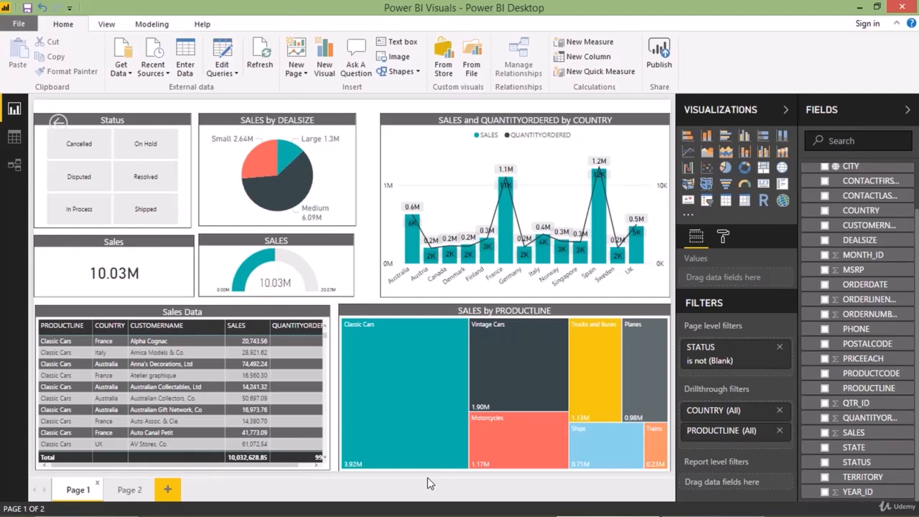
key("alt+Tab")
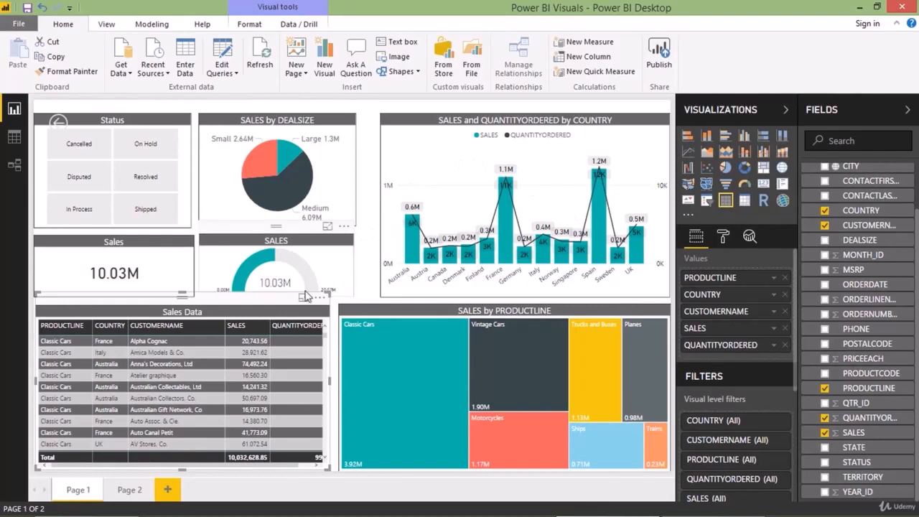
Select the Alpha Cognac row in the Sales Data table to examine its effect on the other visuals, and clear the selection
left_click(158, 341)
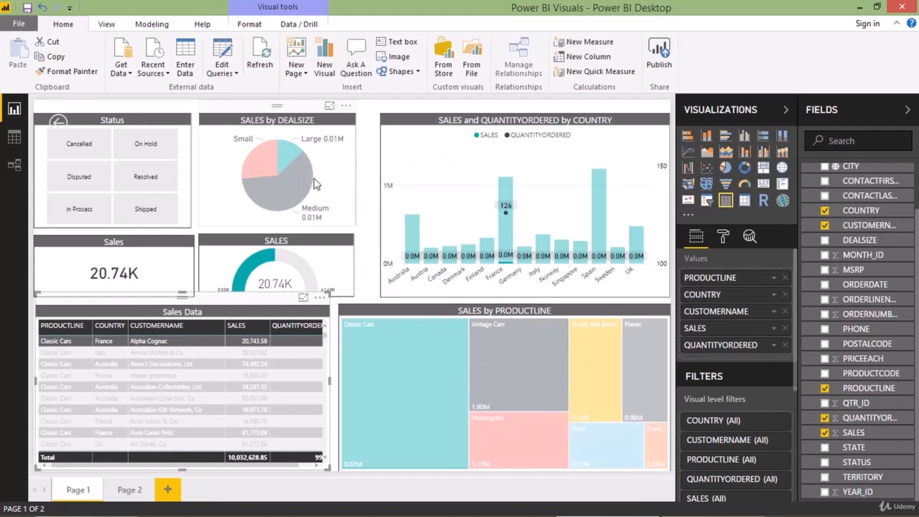
mouse_move(300, 183)
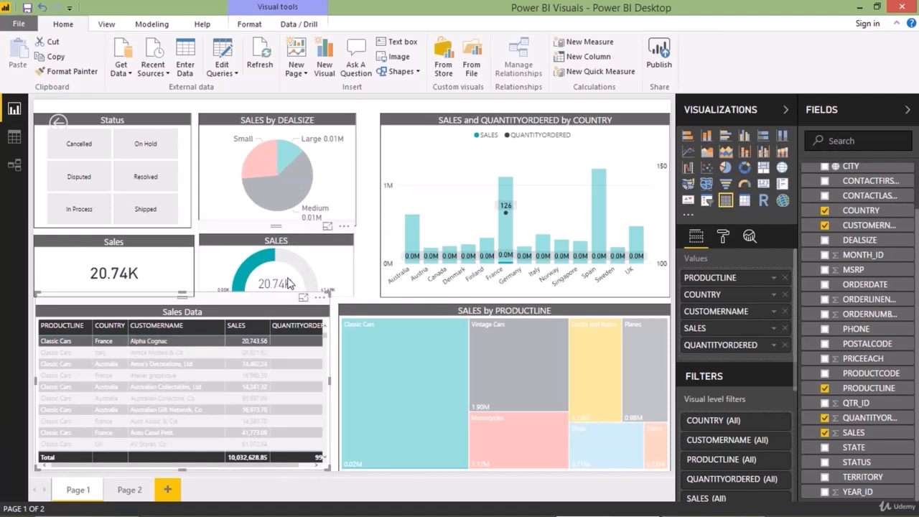
left_click(202, 345)
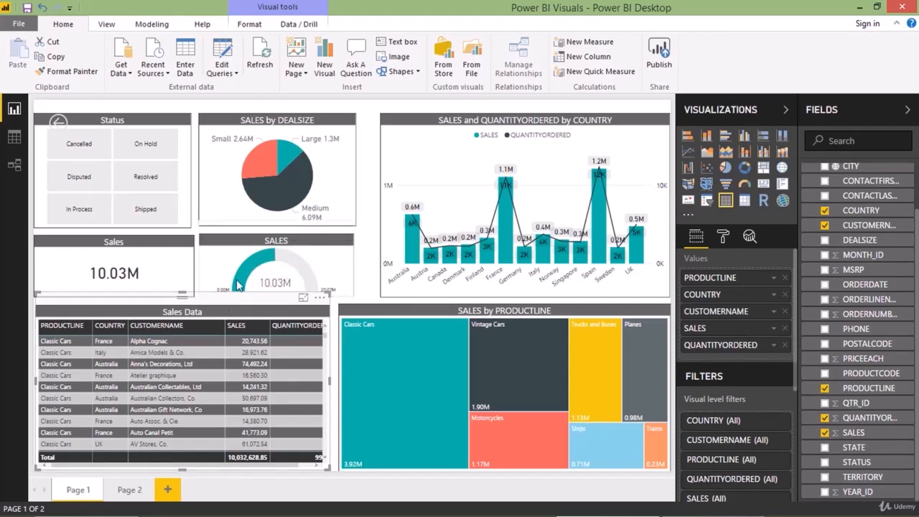
left_click(421, 143)
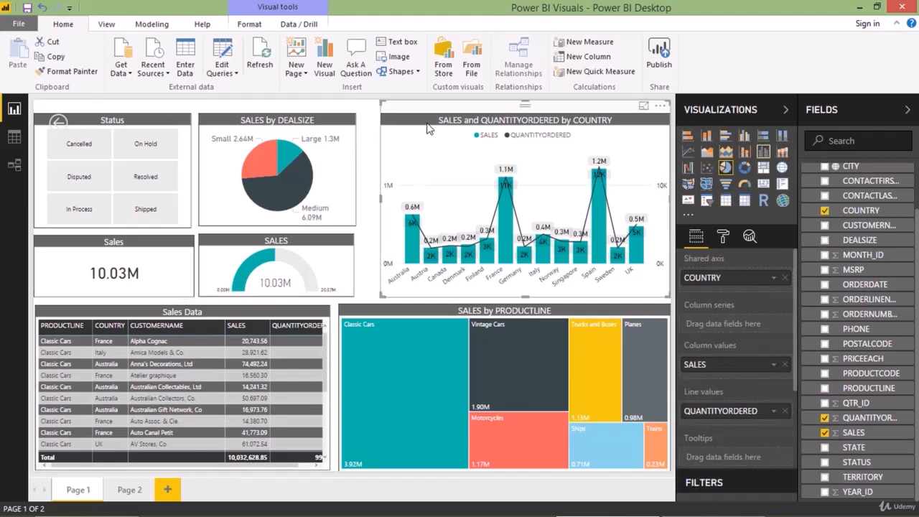
left_click(402, 312)
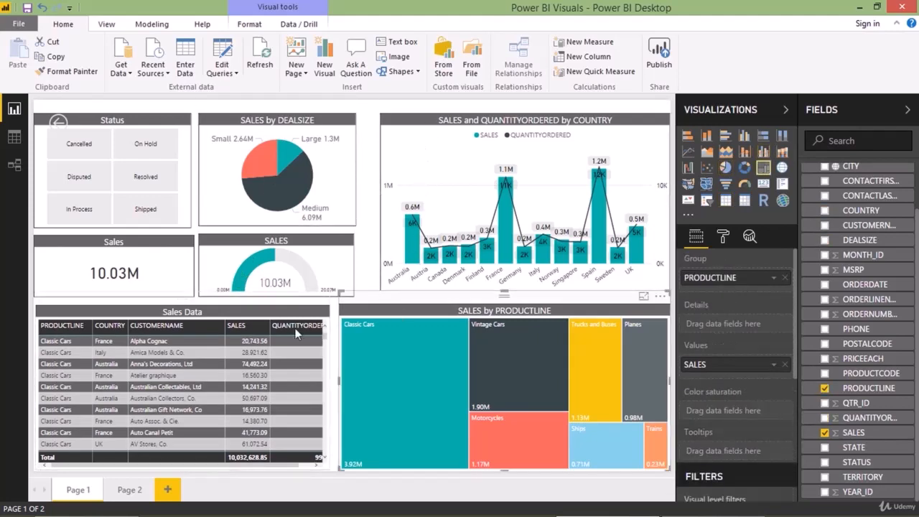
left_click(185, 372)
left_click(185, 373)
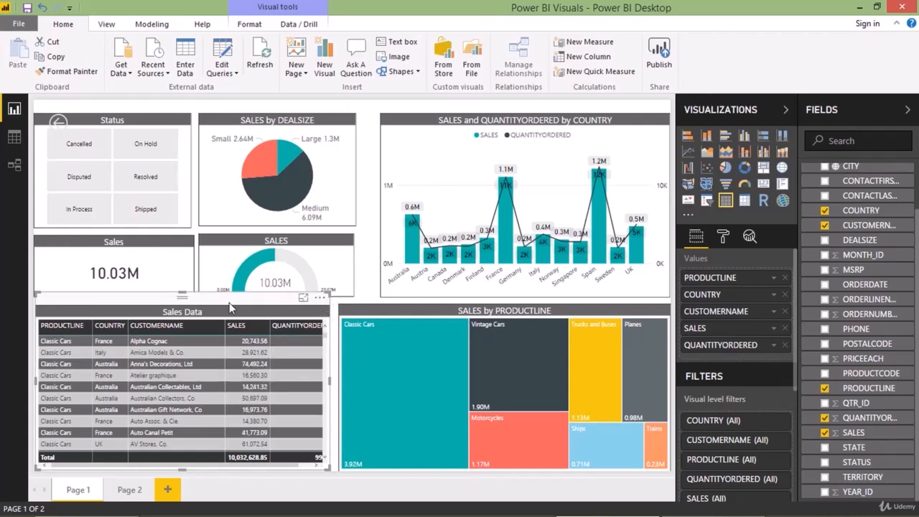
left_click(334, 325)
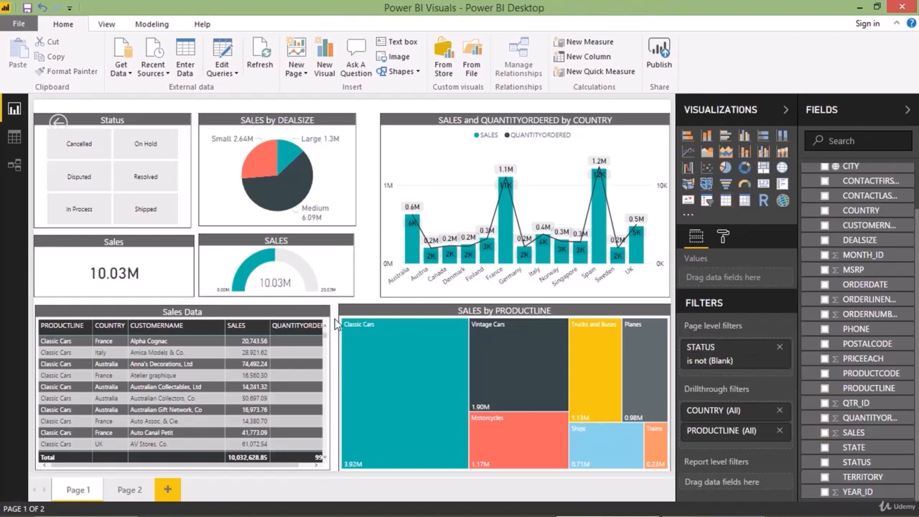
Edit the Sales Data table's interactions to None for the SALES by DEALSIZE pie, the SALES and QUANTITYORDERED by COUNTRY chart and the SALES by PRODUCTLINE treemap
left_click(279, 309)
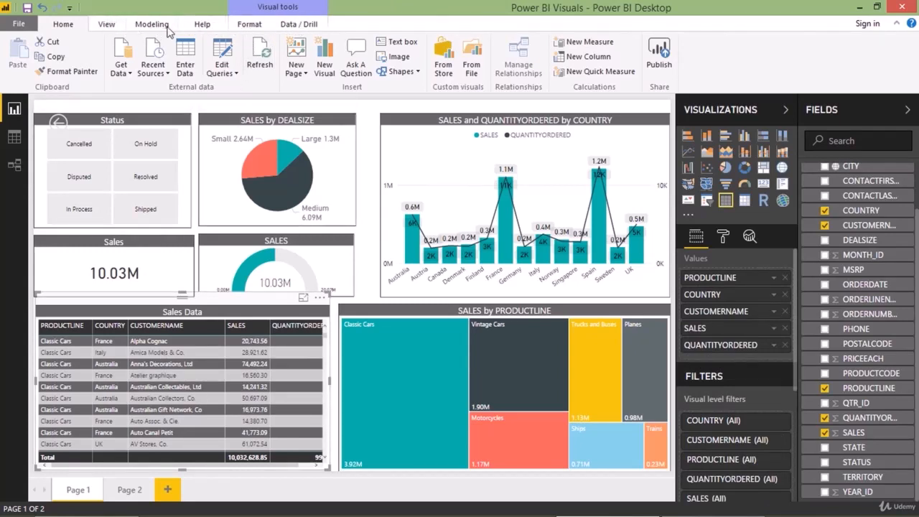
left_click(119, 27)
left_click(152, 26)
left_click(192, 26)
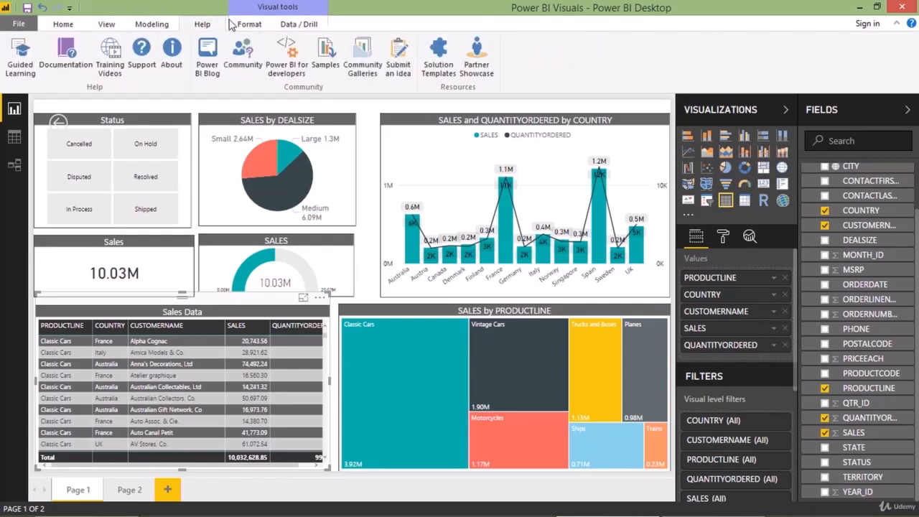
left_click(239, 25)
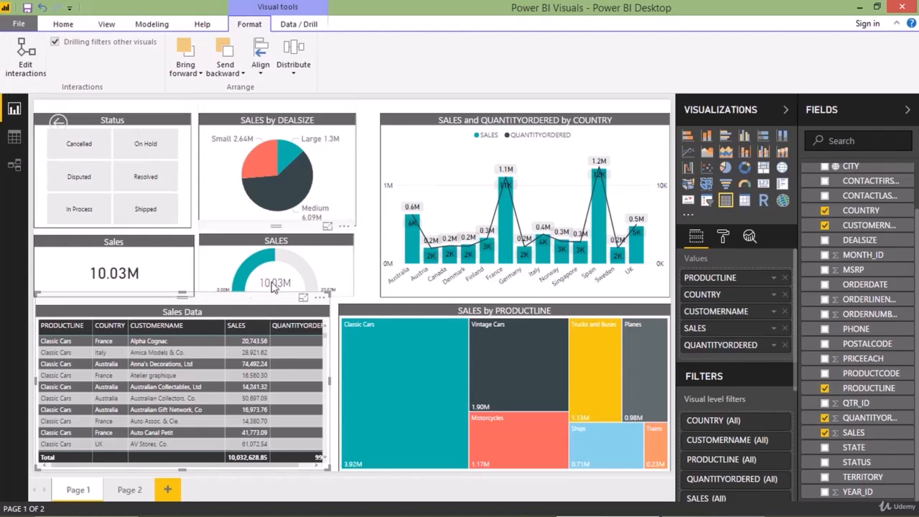
left_click(34, 77)
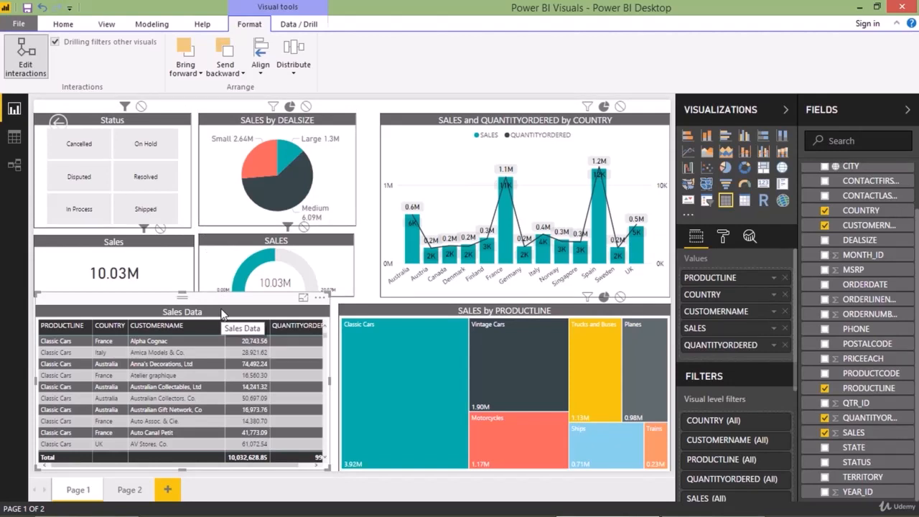
left_click(306, 108)
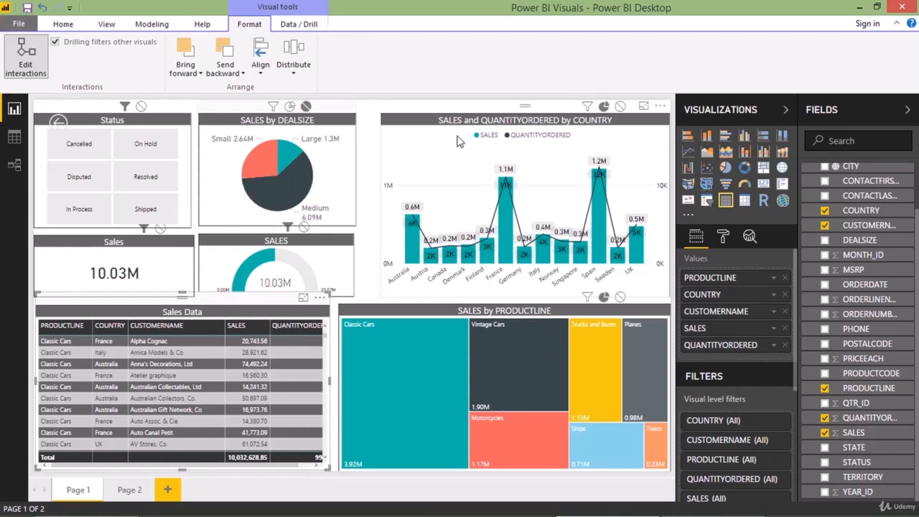
left_click(620, 108)
left_click(620, 297)
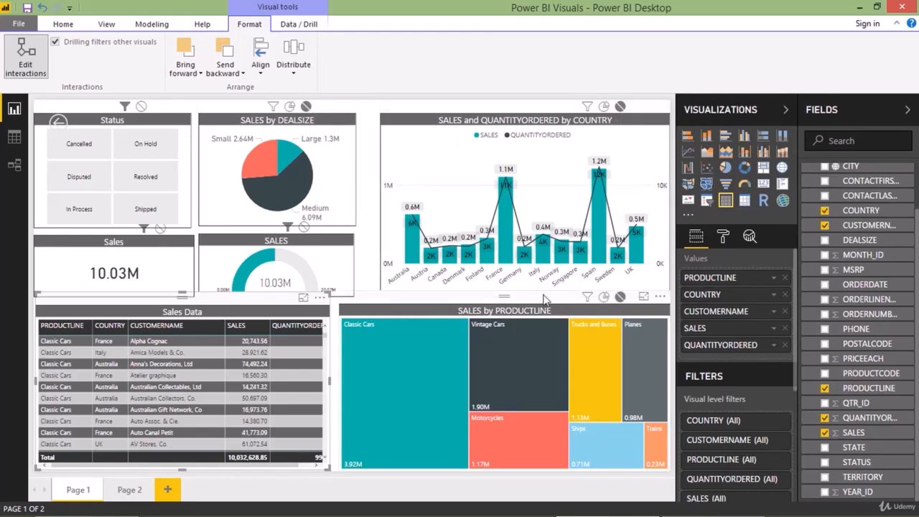
left_click(34, 69)
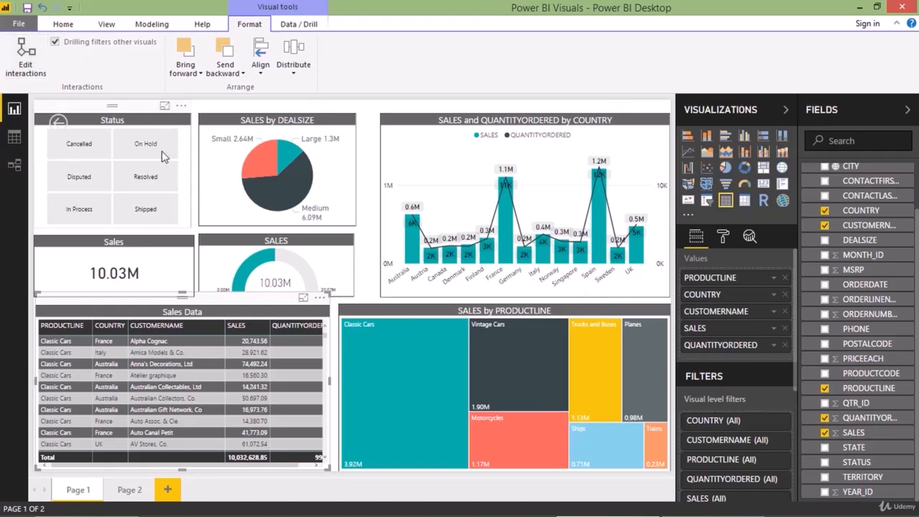
Test the edited interactions by selecting the first three rows of the Sales Data table one after another
left_click(165, 342)
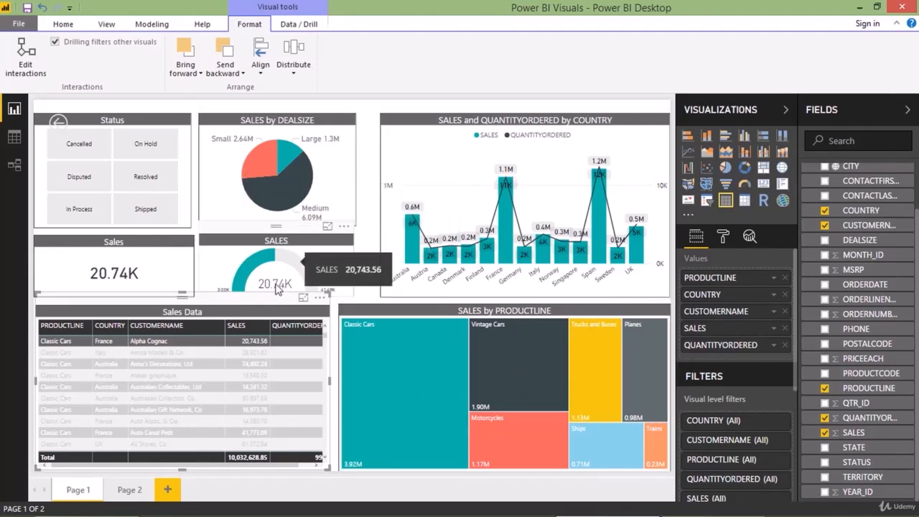
left_click(199, 353)
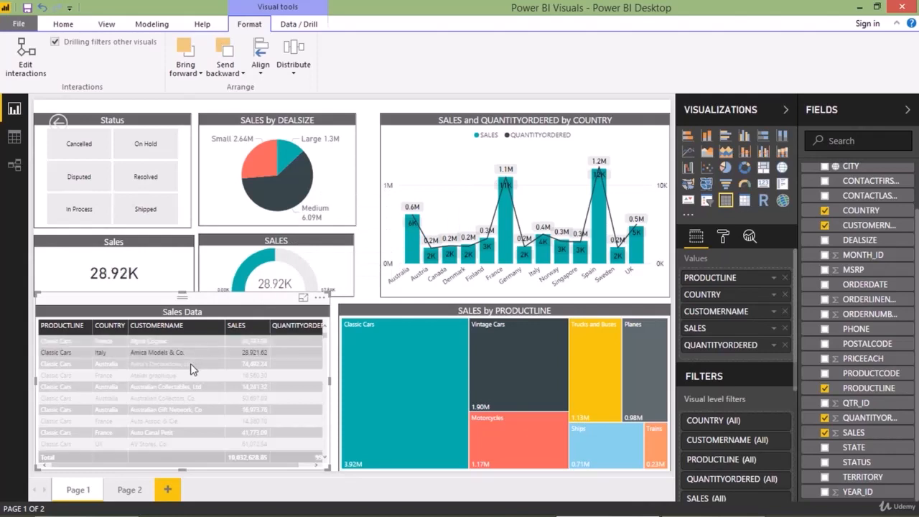
left_click(191, 365)
left_click(195, 363)
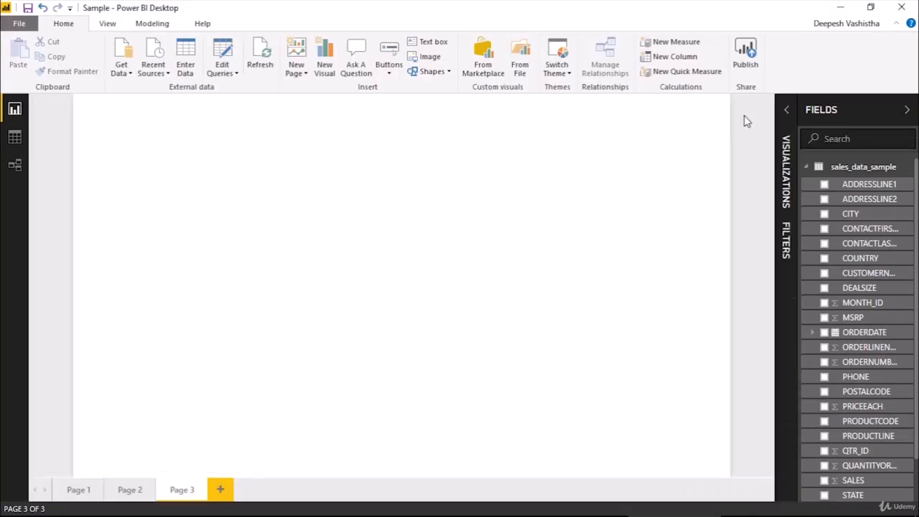
Collapse the Fields pane to enlarge the blank Page 3 canvas of the Sample report
left_click(831, 106)
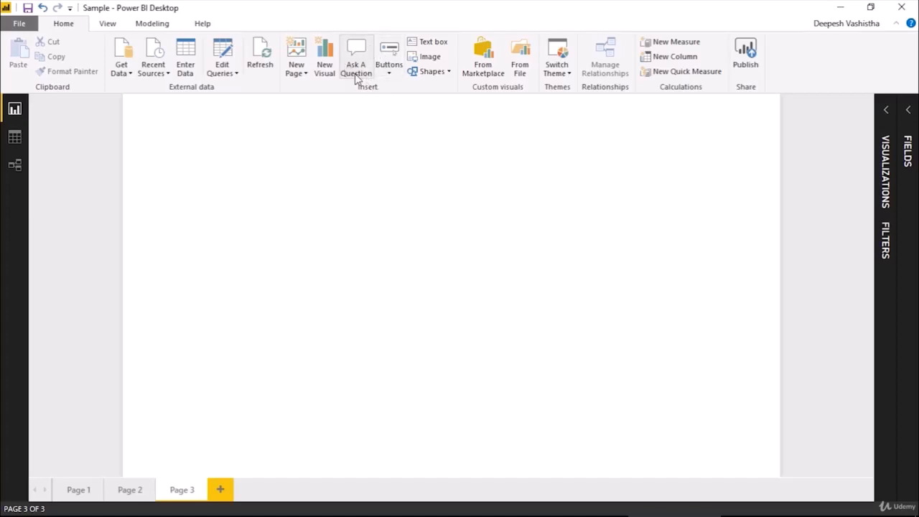
left_click(356, 58)
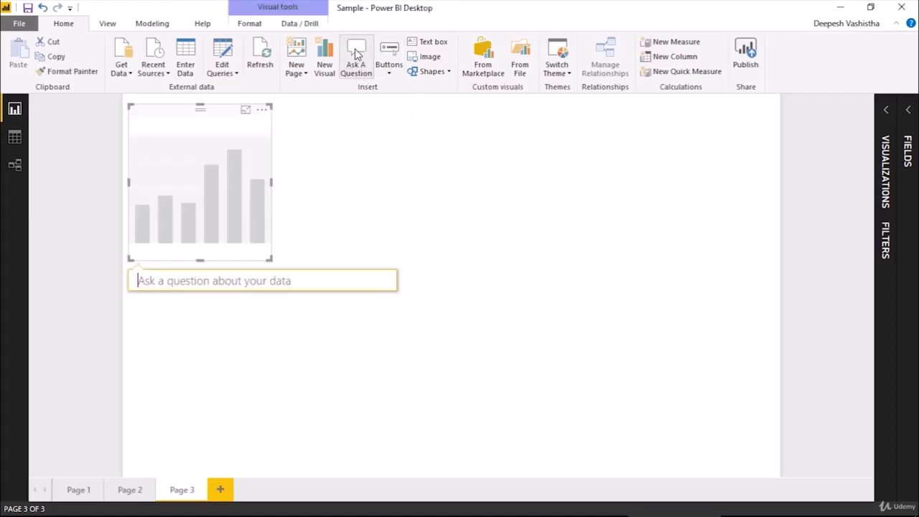
left_click(384, 176)
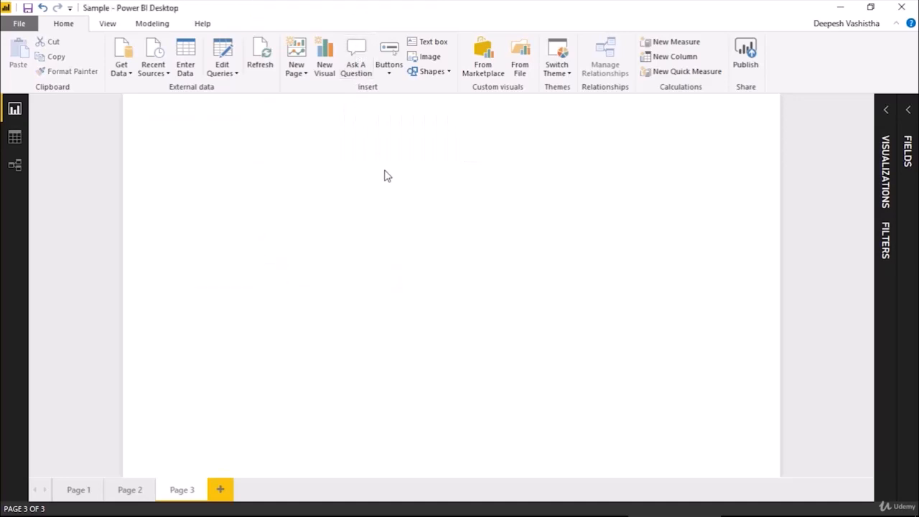
double_click(434, 209)
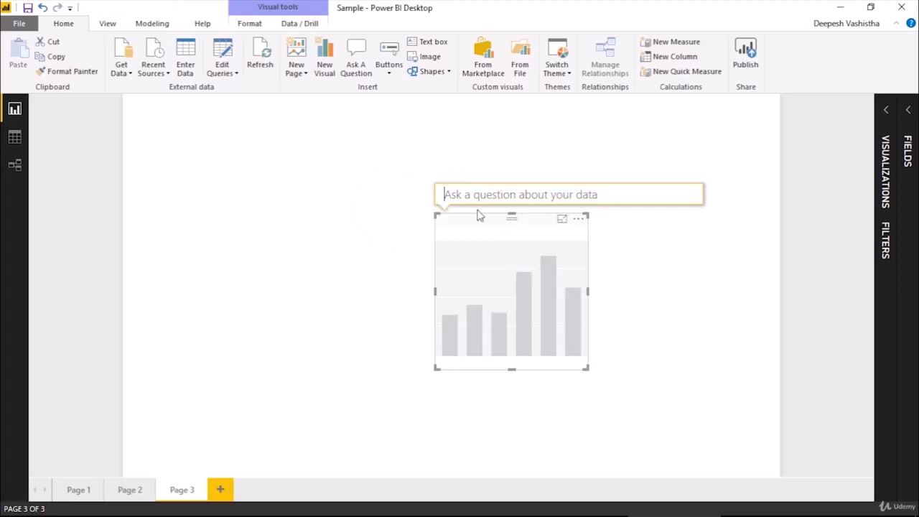
left_click(561, 218)
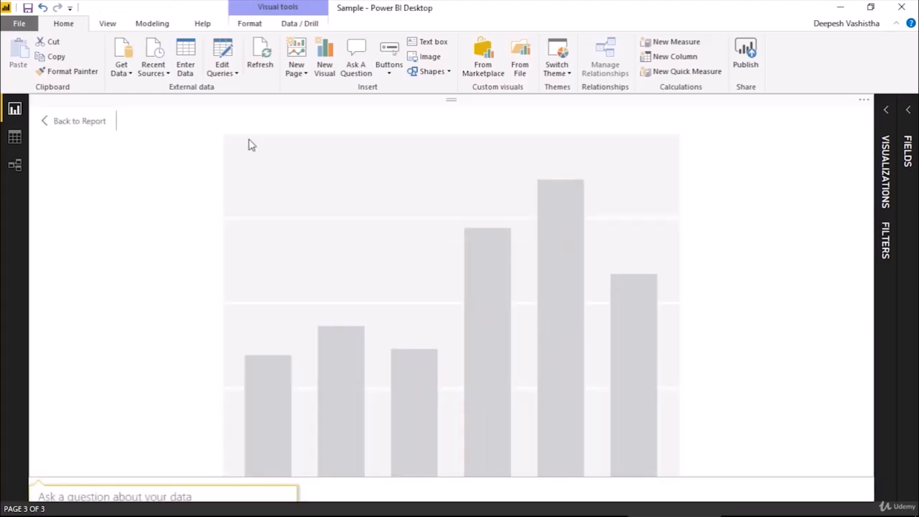
left_click(104, 121)
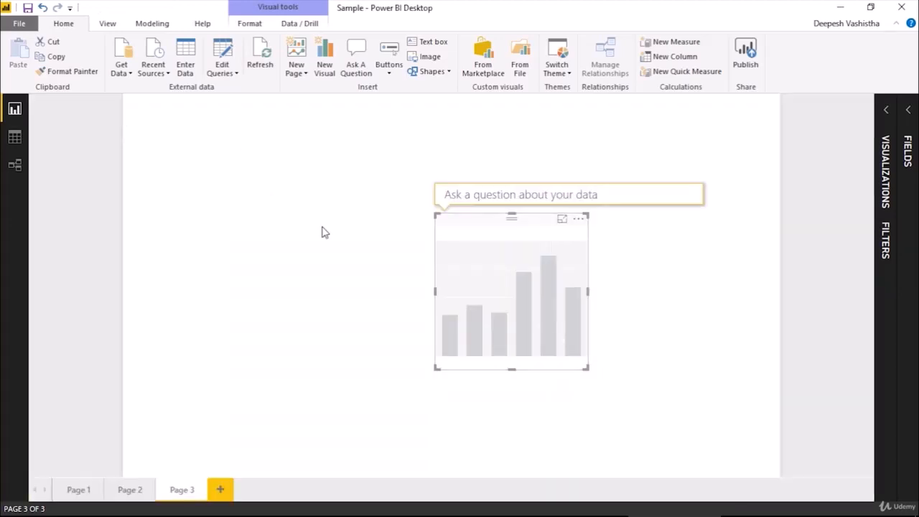
key("Delete")
Add a Q&A visual on the blank Page 3 canvas and ask "What is my sales for country"
double_click(341, 187)
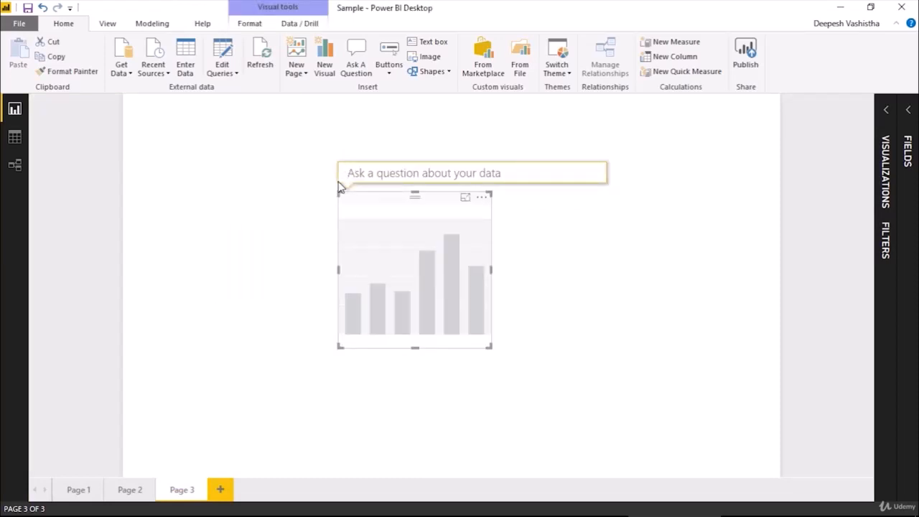
type("What i")
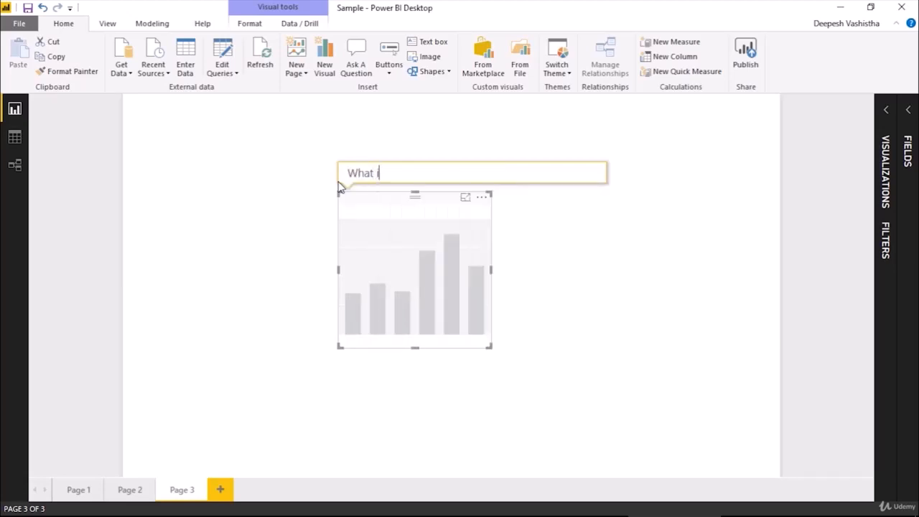
type("s my sales")
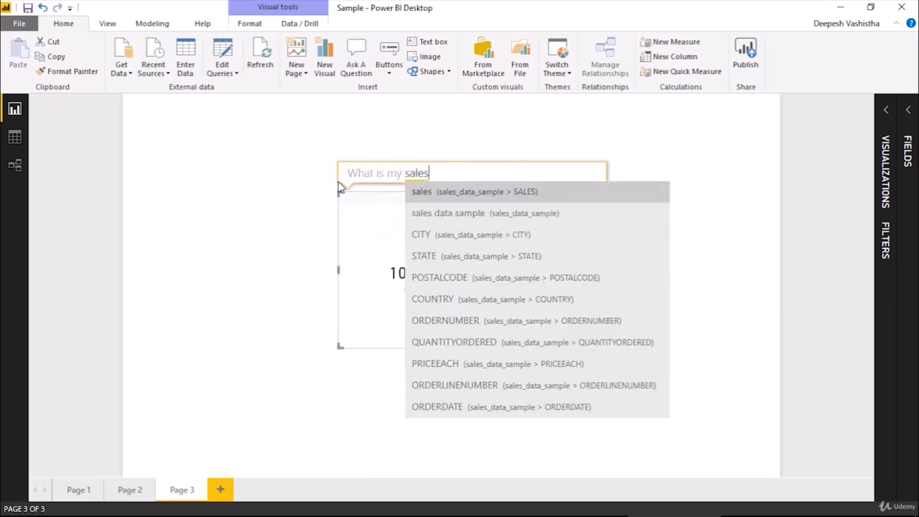
type(" for")
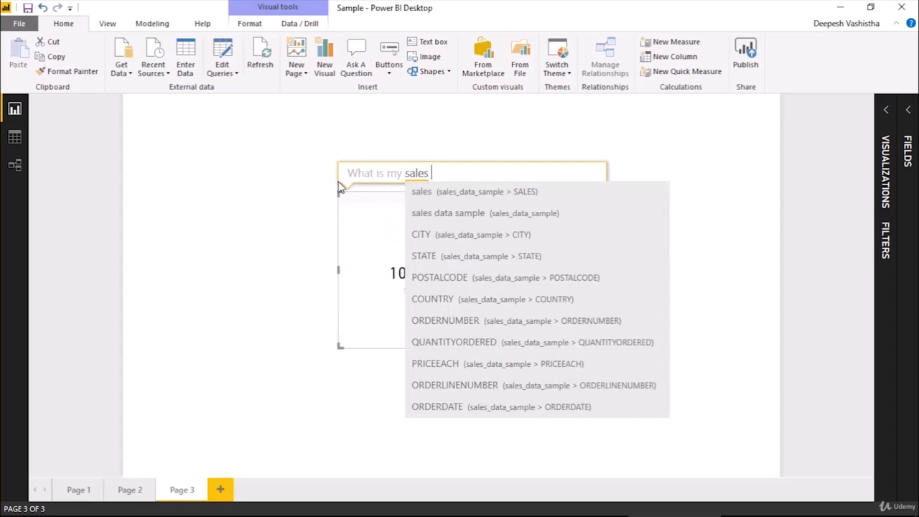
type(" country")
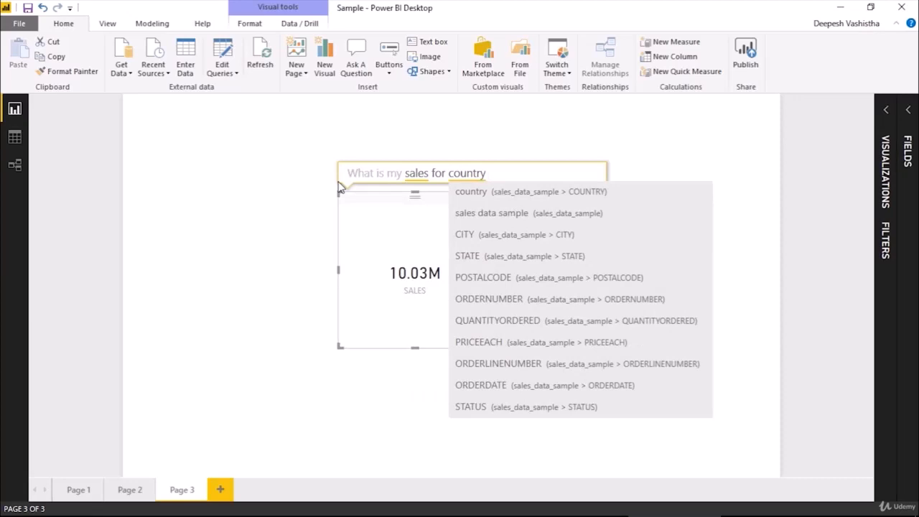
Reword the visual's question to "What is my sales for different countries in a bar chart"
key("ctrl+Left")
type("different")
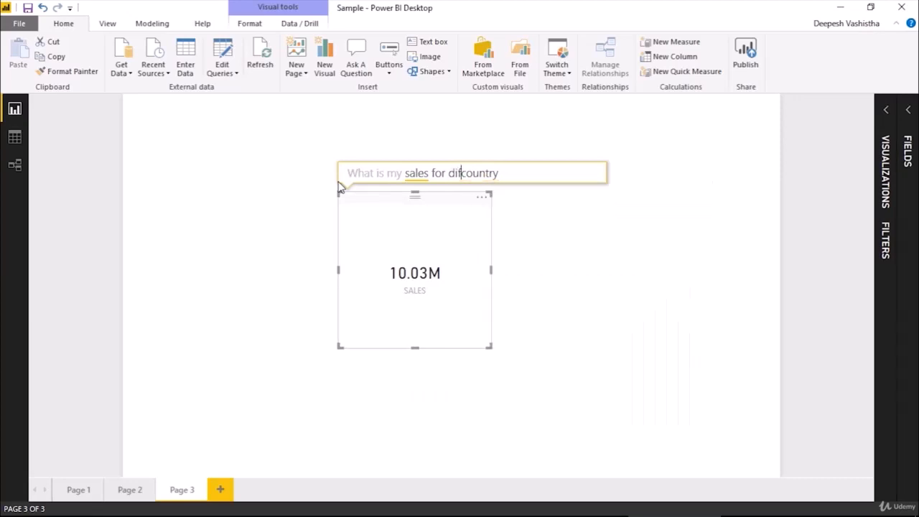
key("End")
key("BackSpace")
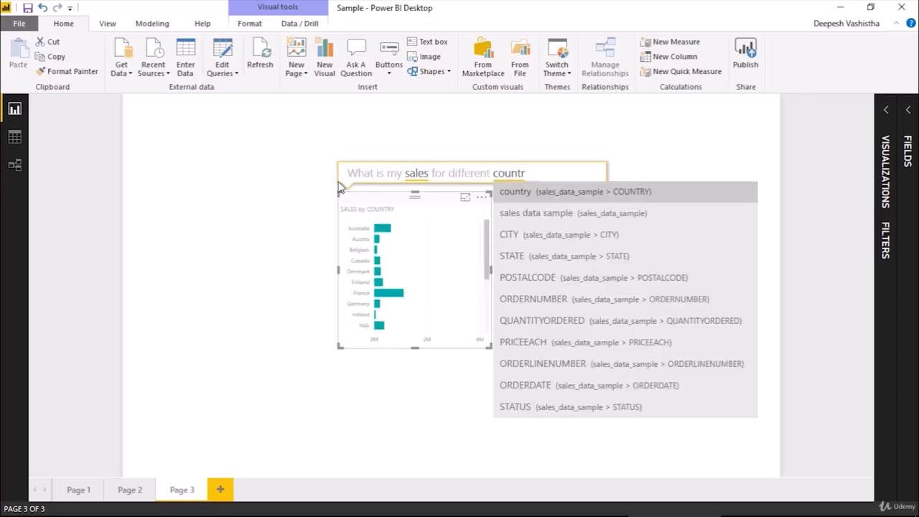
type("ies ")
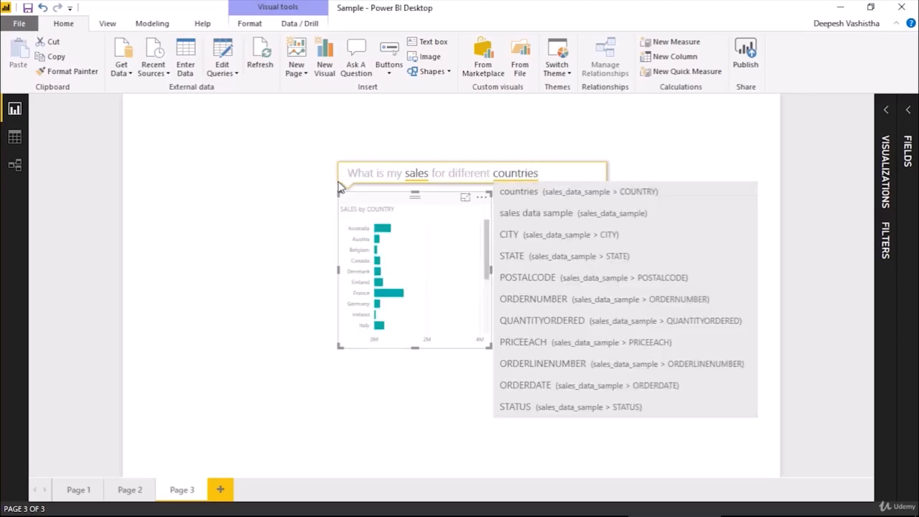
type("in a bar chart")
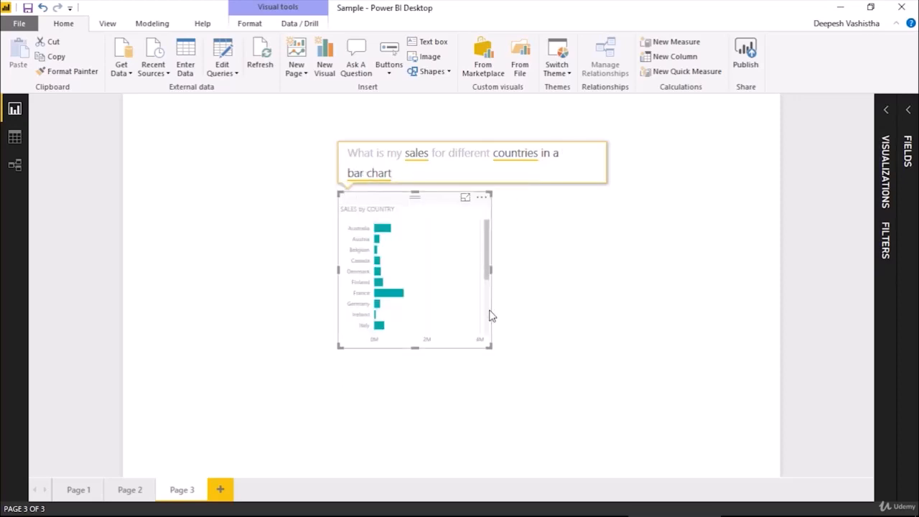
Enlarge the SALES by COUNTRY bar chart to fit all countries, move it to the page's upper-left area and deselect it
left_click_drag(490, 348, 624, 457)
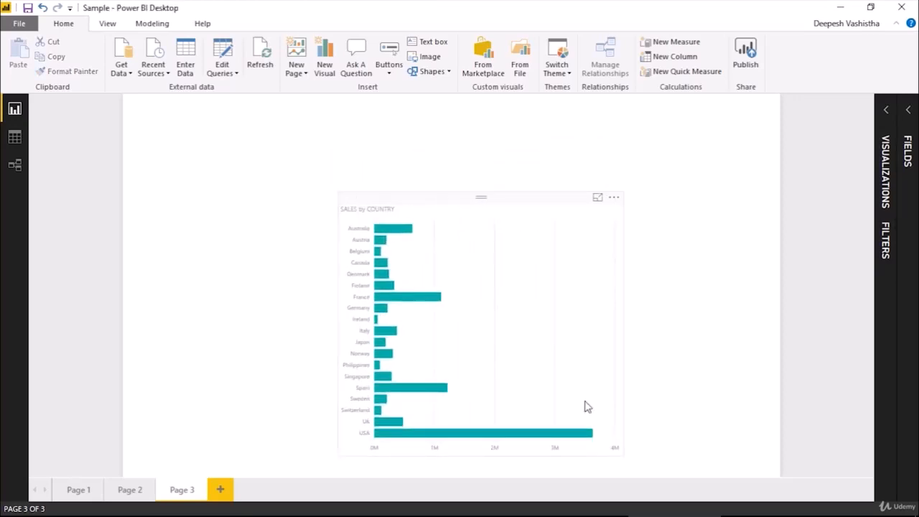
left_click_drag(516, 320, 300, 246)
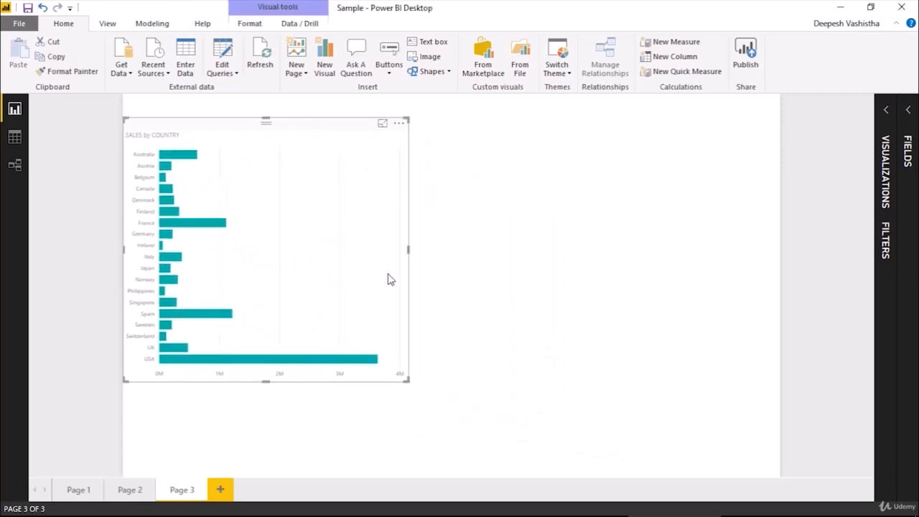
left_click(449, 280)
Add a second Q&A visual beside the first chart and ask "Sales by COUNTRY where country = USA"
double_click(537, 261)
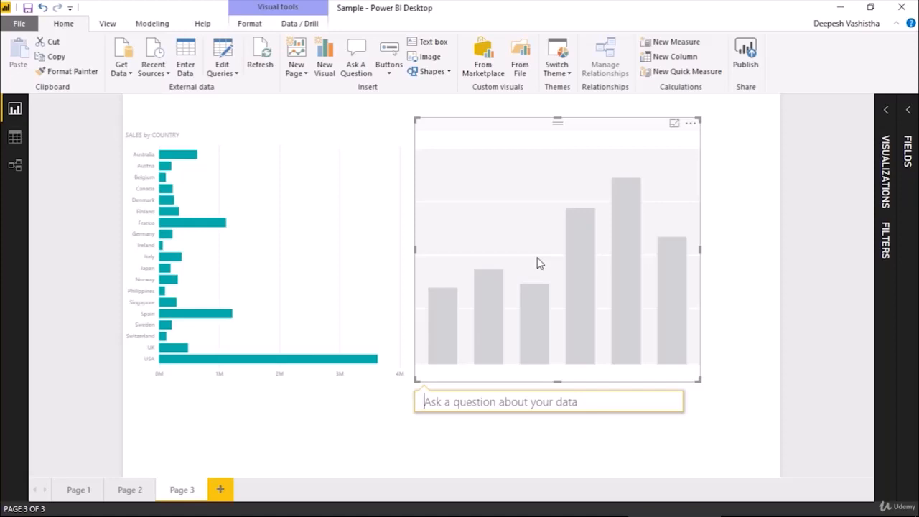
type("Sales")
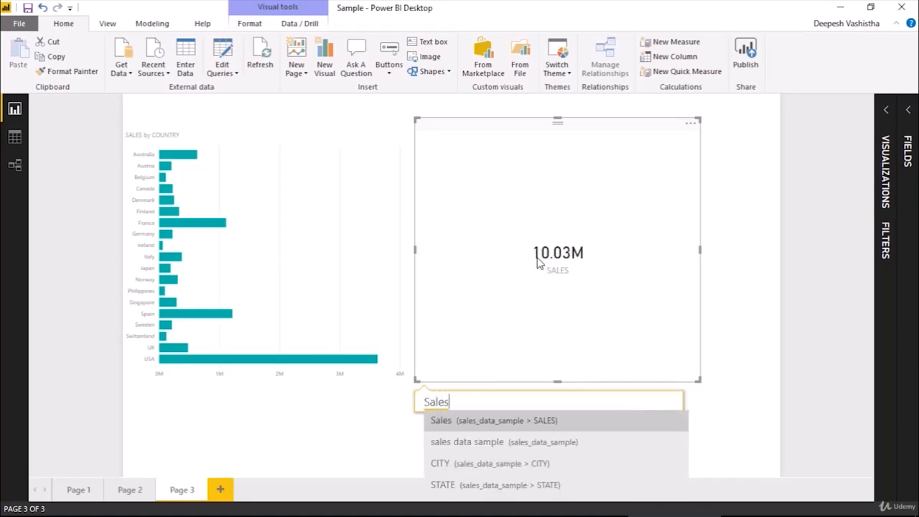
type(" b")
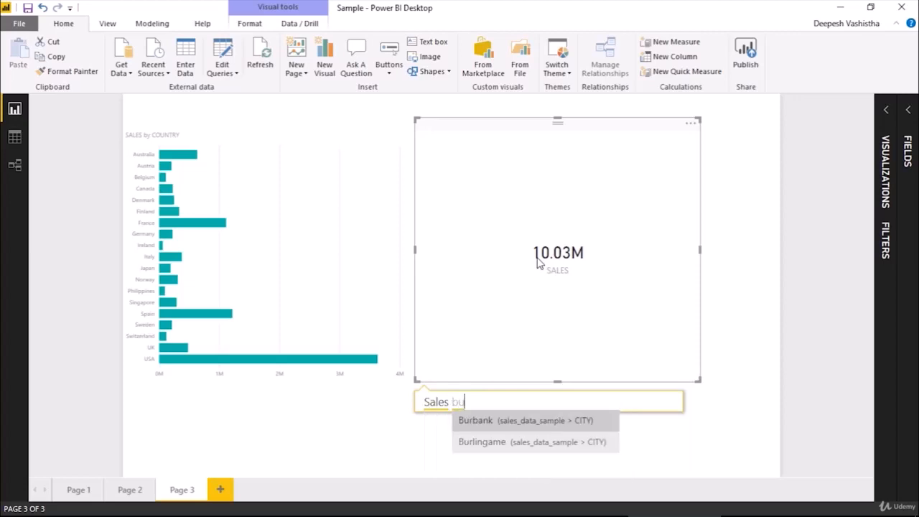
type("y ")
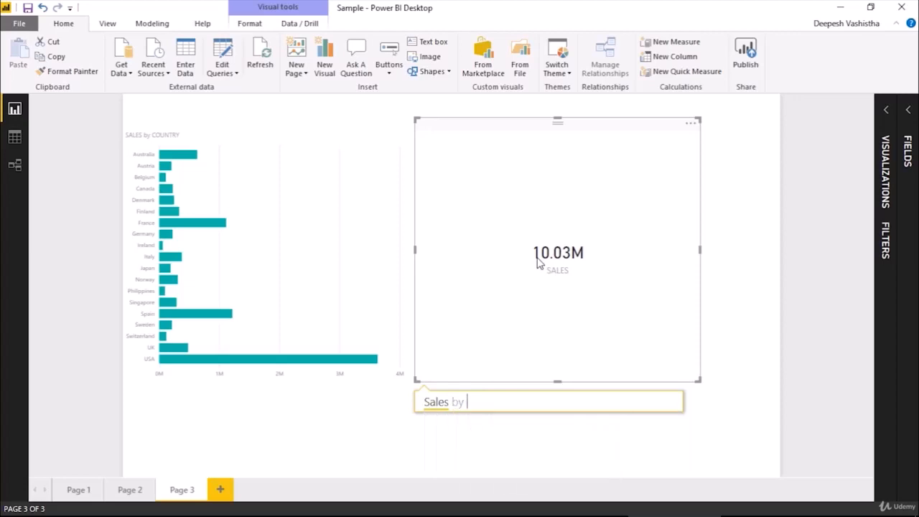
type("count")
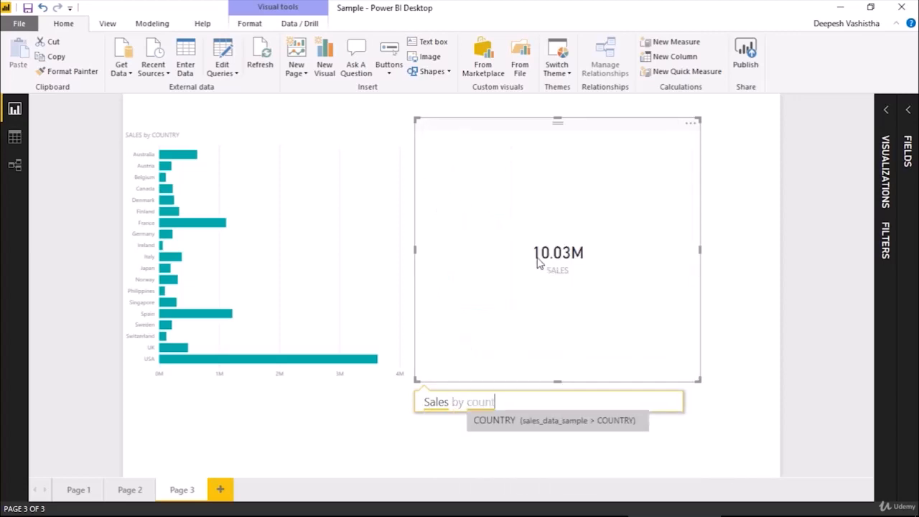
key("Tab")
type("where ")
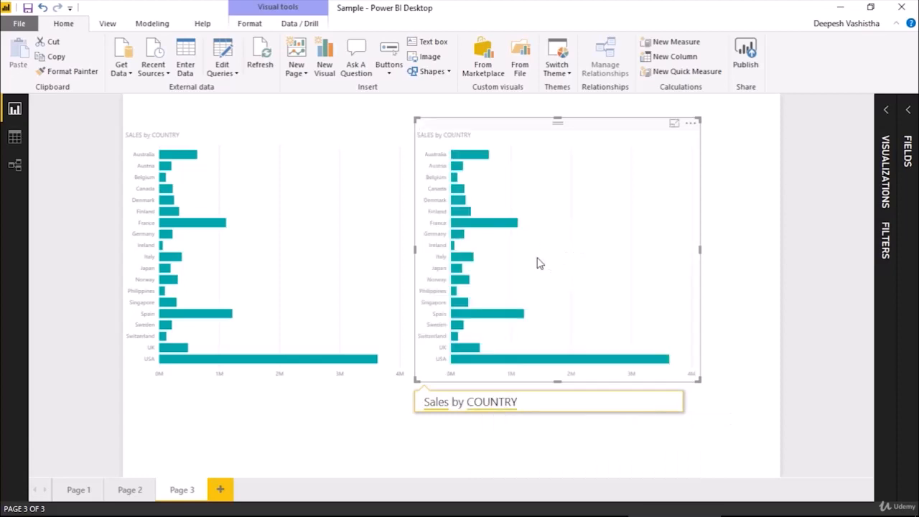
type("country = USA")
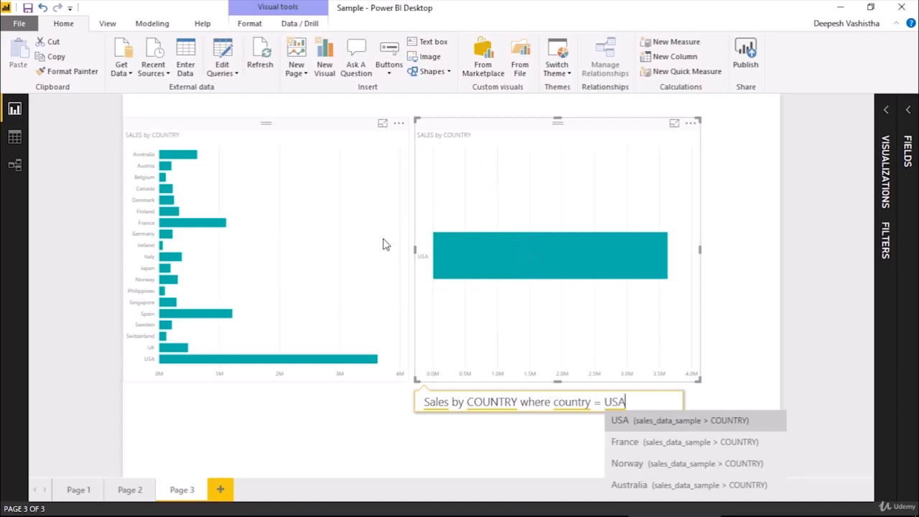
Change the country in the second visual's question to France
key("BackSpace")
key("BackSpace")
key("BackSpace")
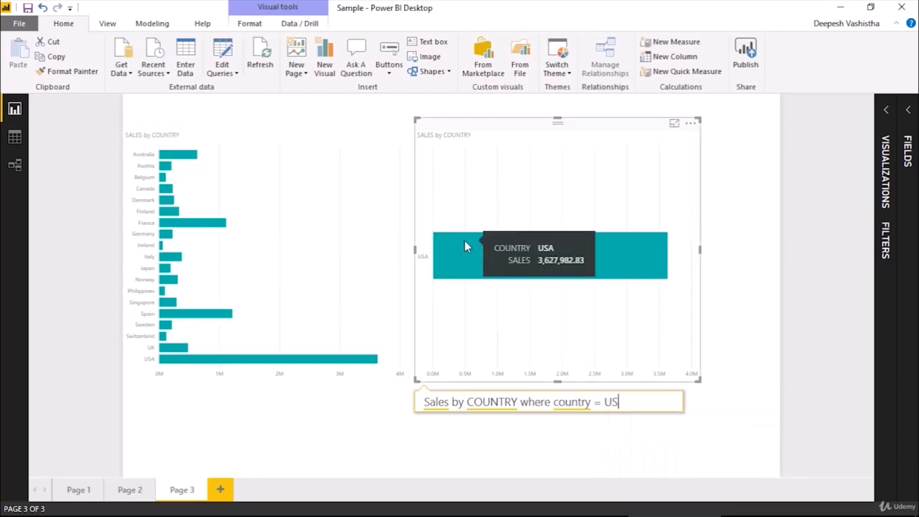
type("France")
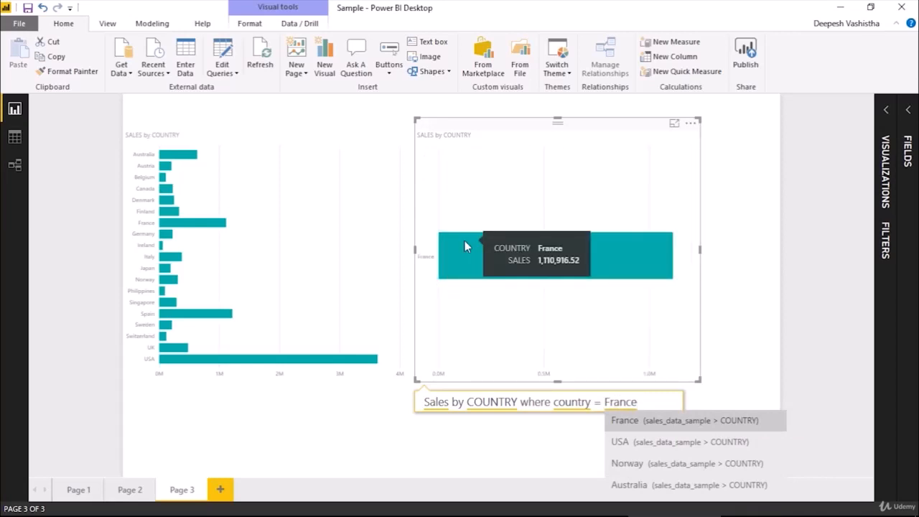
Extend the second visual's question with the condition "and status = SHipped"
type("a")
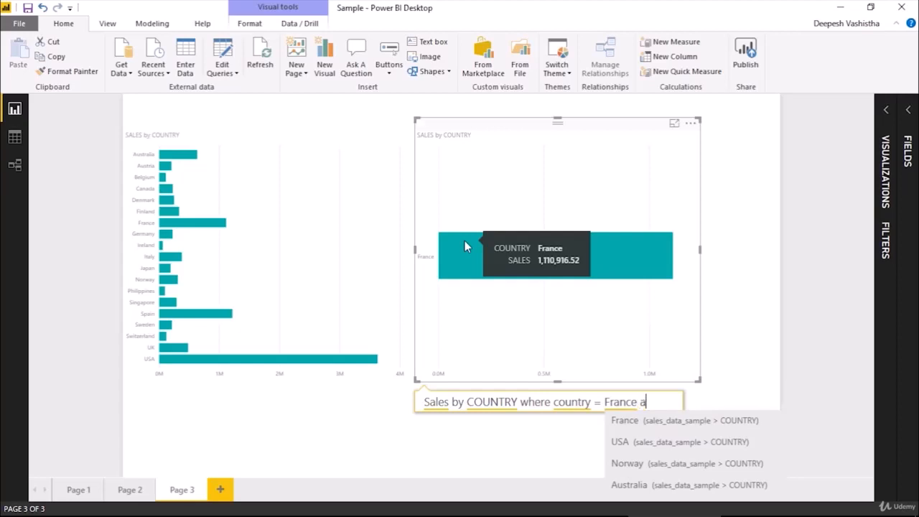
type("nd status")
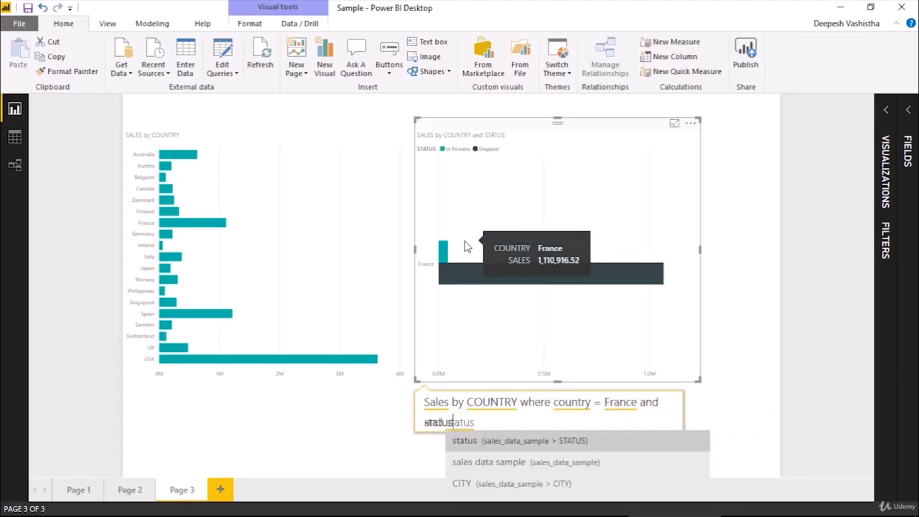
type(" =")
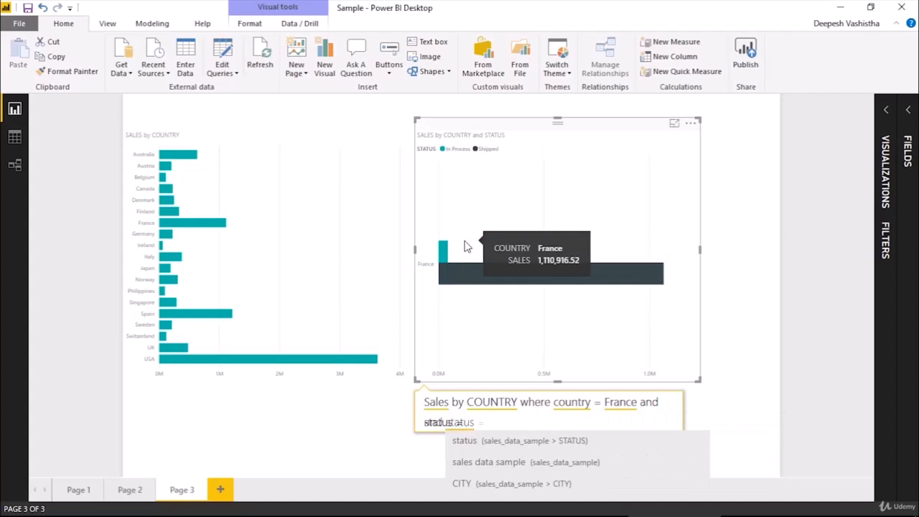
type(" SHipped")
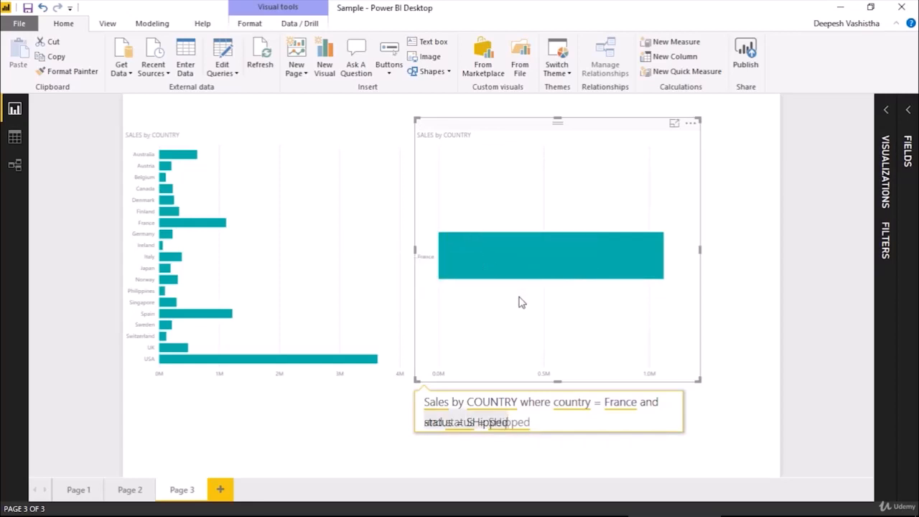
Remove the country grouping and all conditions from the second visual's question, leaving only "Sales"
key("ctrl+shift+Left")
key("ctrl+shift+Left")
key("ctrl+shift+Left")
key("BackSpace")
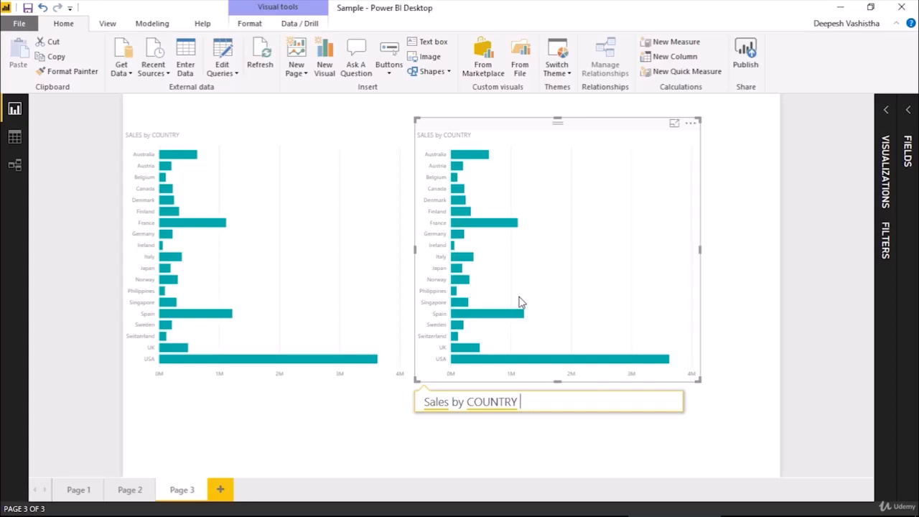
key("BackSpace")
key("BackSpace")
key("BackSpace")
key("BackSpace")
key("BackSpace")
key("BackSpace")
key("BackSpace")
key("BackSpace")
key("BackSpace")
key("BackSpace")
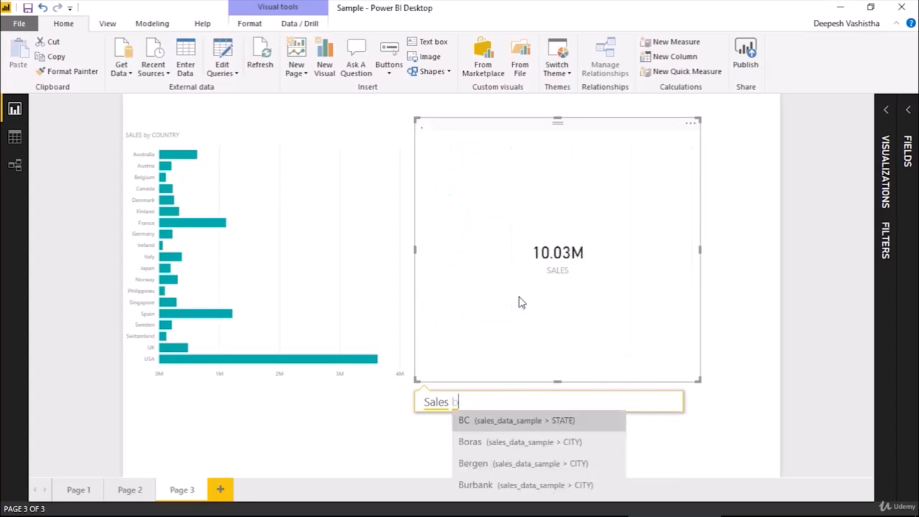
key("BackSpace")
key("BackSpace")
Extend the second visual's question to "Sales where status= Shipped"
type("whe")
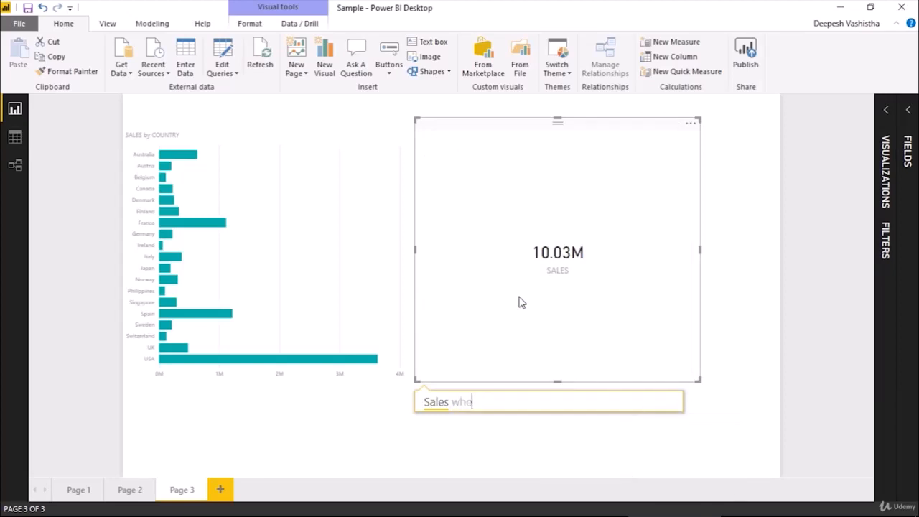
type("re statu")
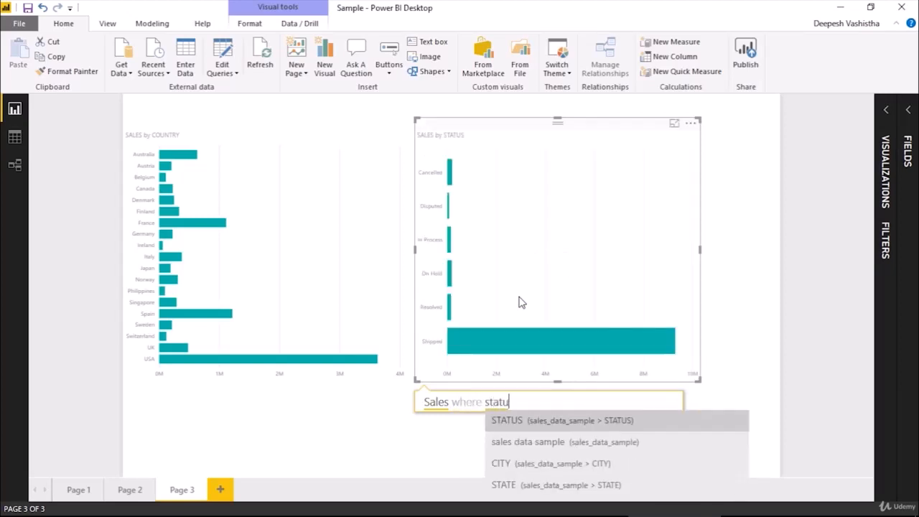
type("s= s")
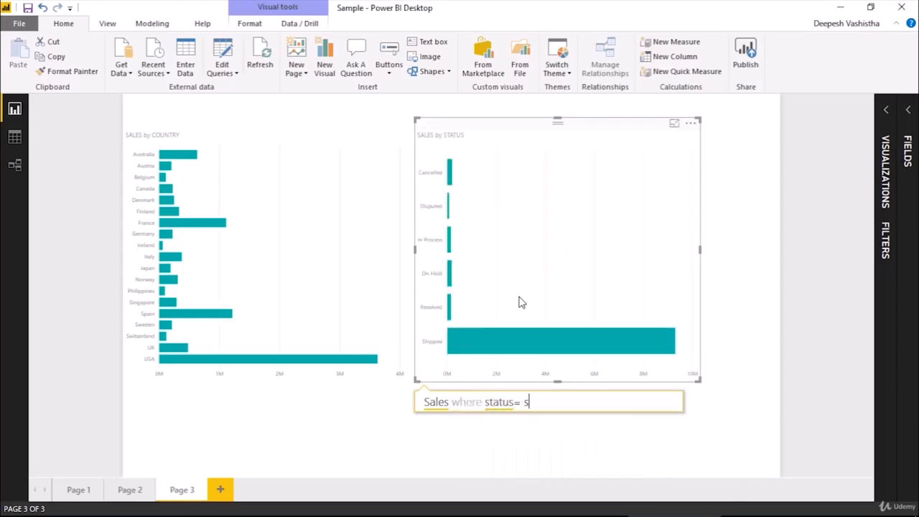
type("hi")
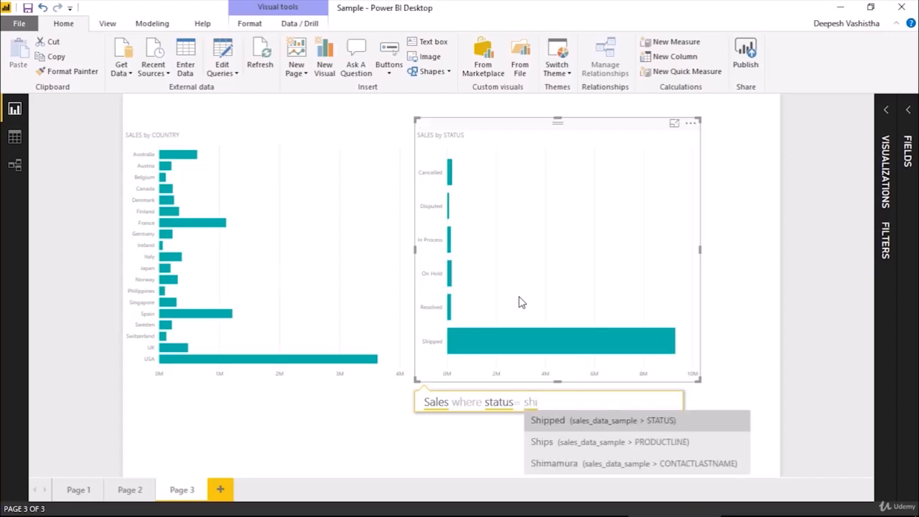
key("Return")
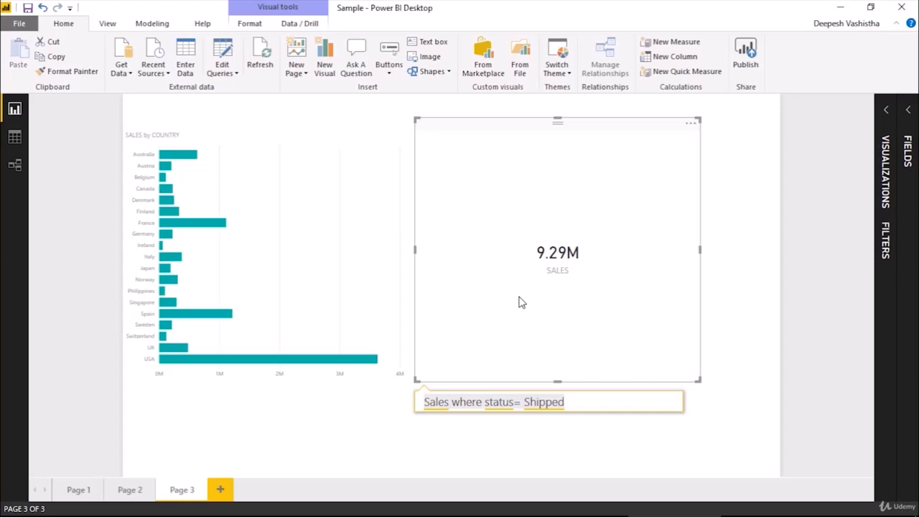
Replace the second visual's question with "count of status in a pie chart"
key("BackSpace")
type("status ")
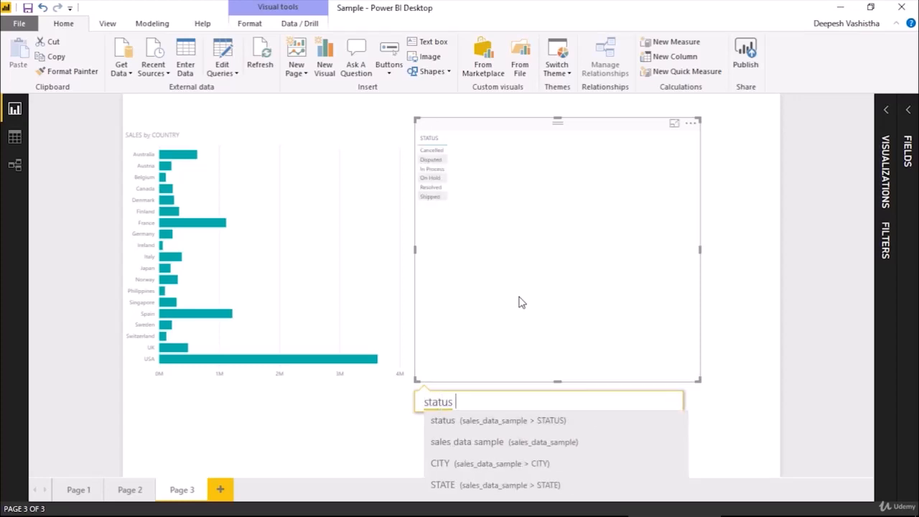
type("in a pi")
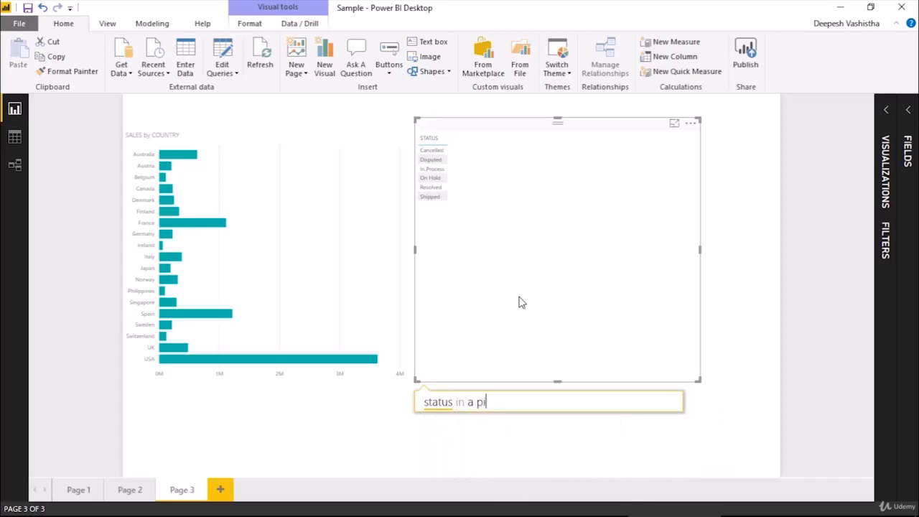
type("e chart")
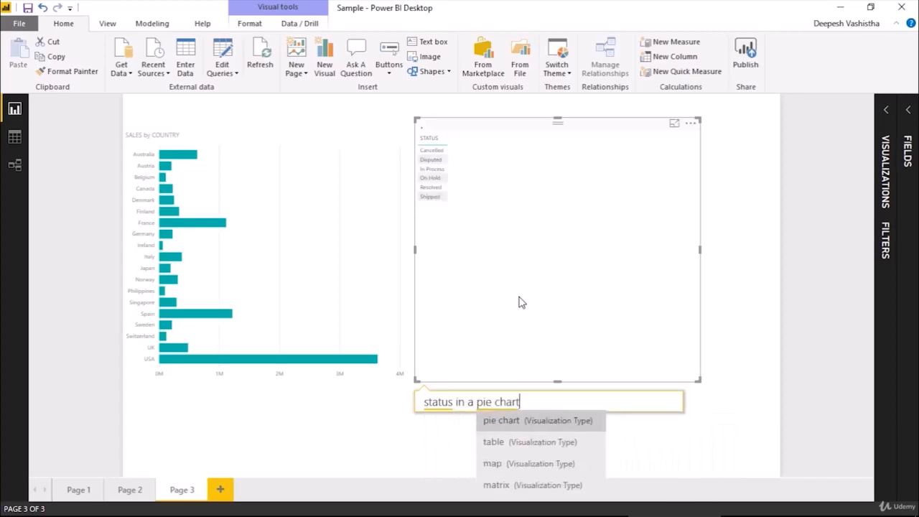
key("ctrl+Left")
key("ctrl+Left")
key("ctrl+Left")
type("count of")
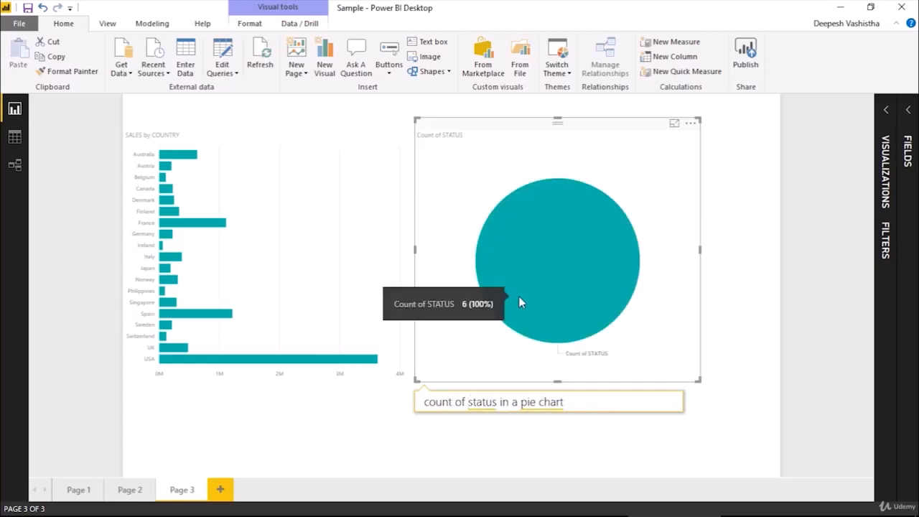
Change the chart type in the second visual's question from pie to line
key("ctrl+Right")
key("ctrl+Right")
key("ctrl+Right")
key("ctrl+shift+Right")
type("line")
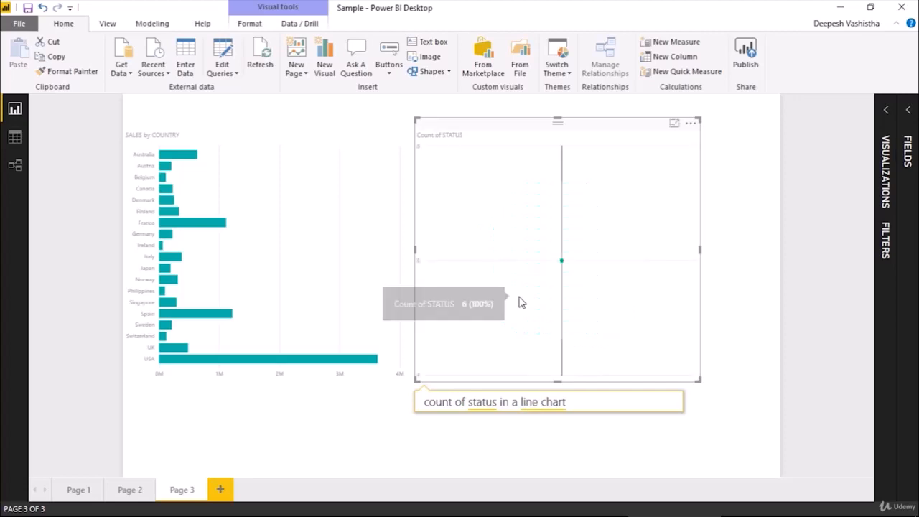
Clear the entire question of the second Q&A visual
key("ctrl+shift+Left")
key("BackSpace")
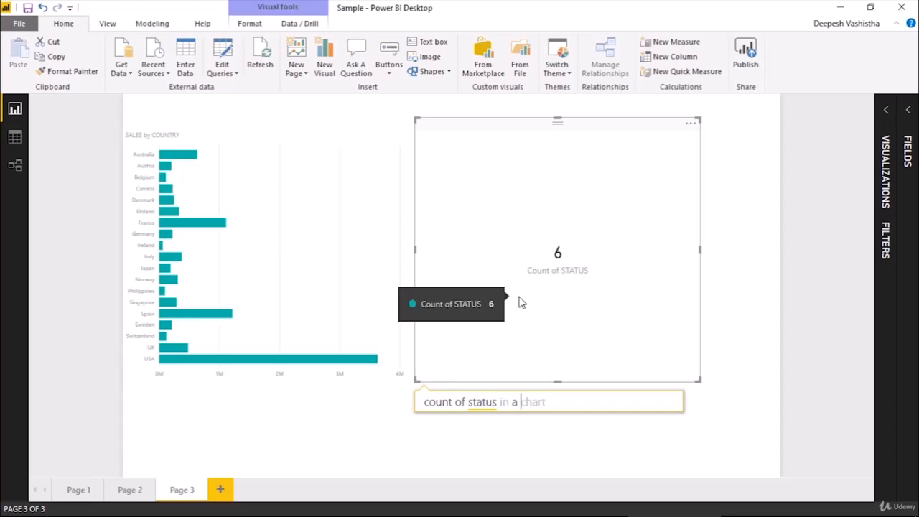
key("ctrl+a")
key("BackSpace")
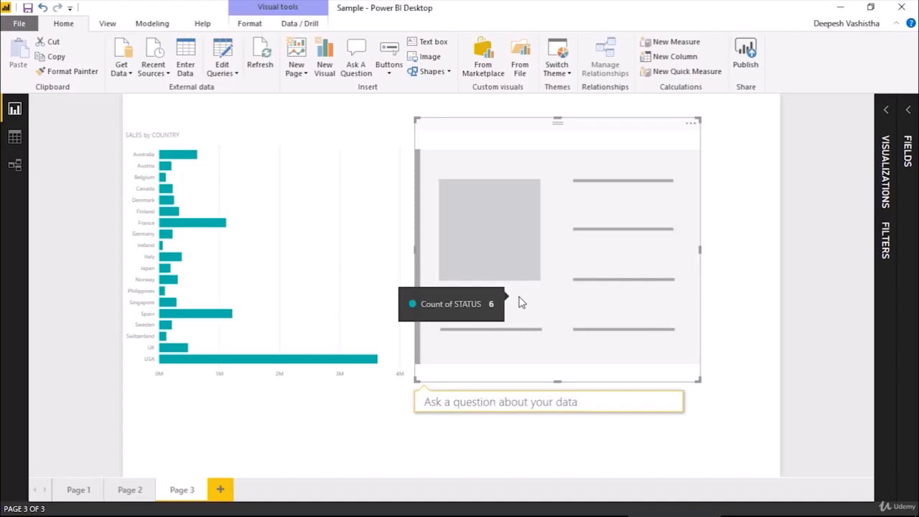
key("Delete")
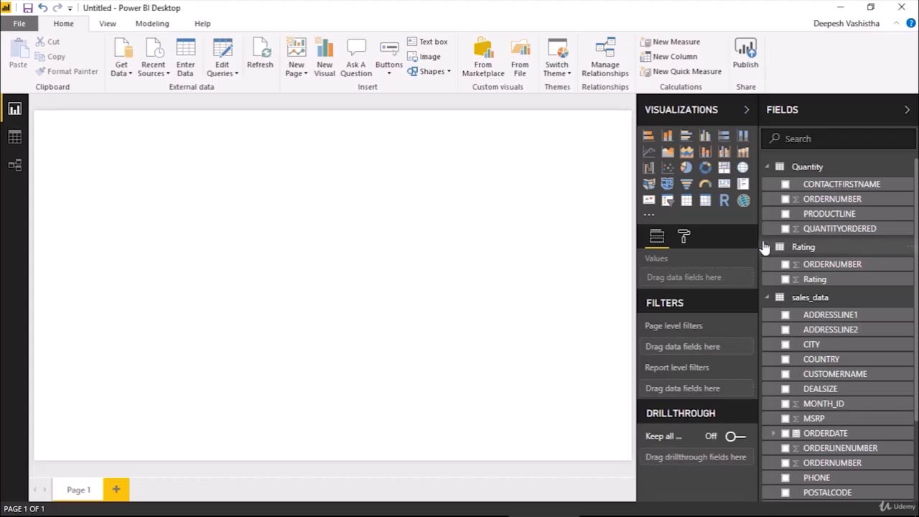
Add a table visual to the blank report page and expand it in focus mode
left_click_drag(760, 240, 728, 240)
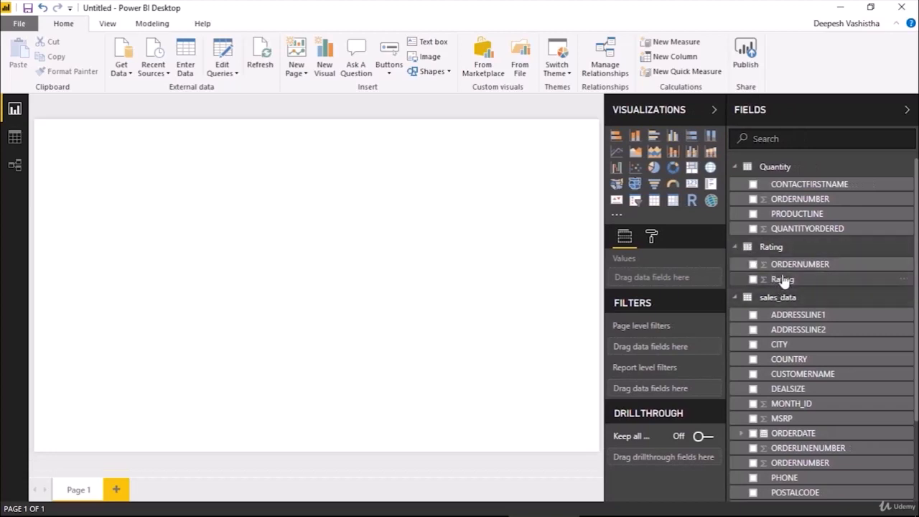
left_click(655, 200)
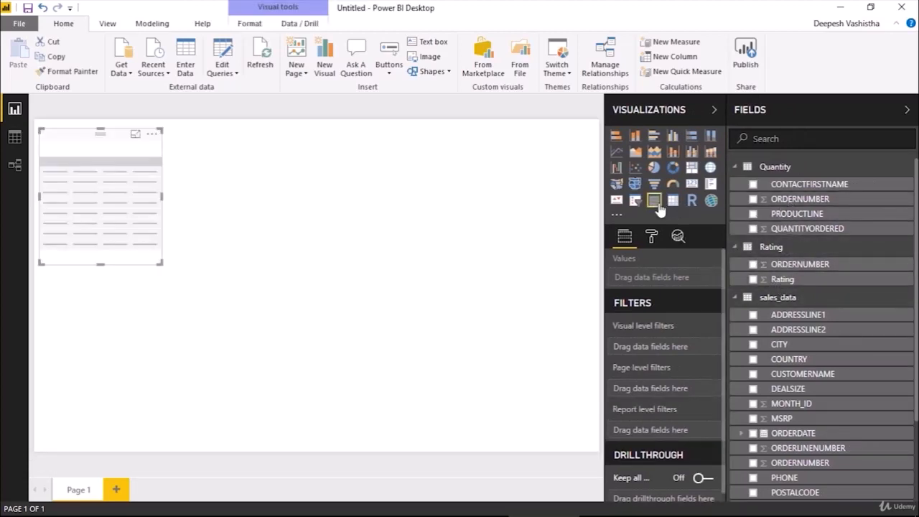
left_click(135, 134)
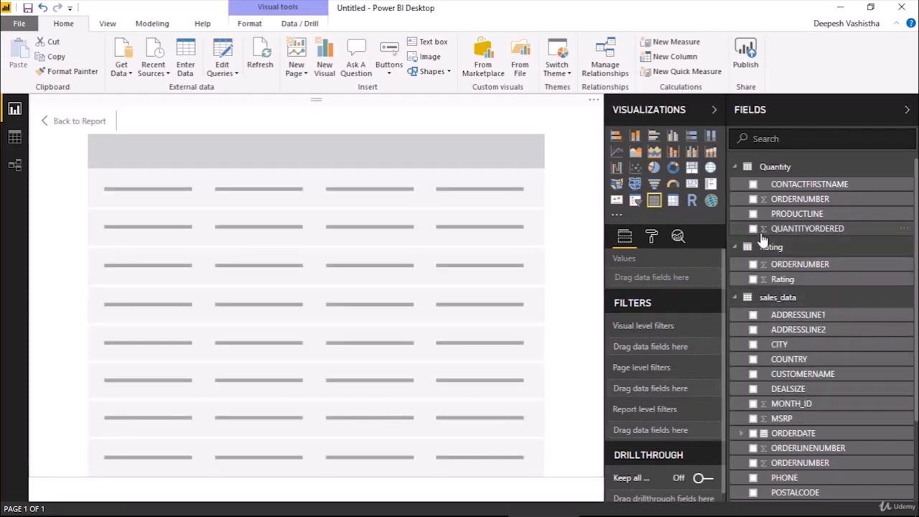
Add PRODUCTLINE from Quantity, SALES from sales_data and Rating from the Rating table to the table visual
left_click(753, 214)
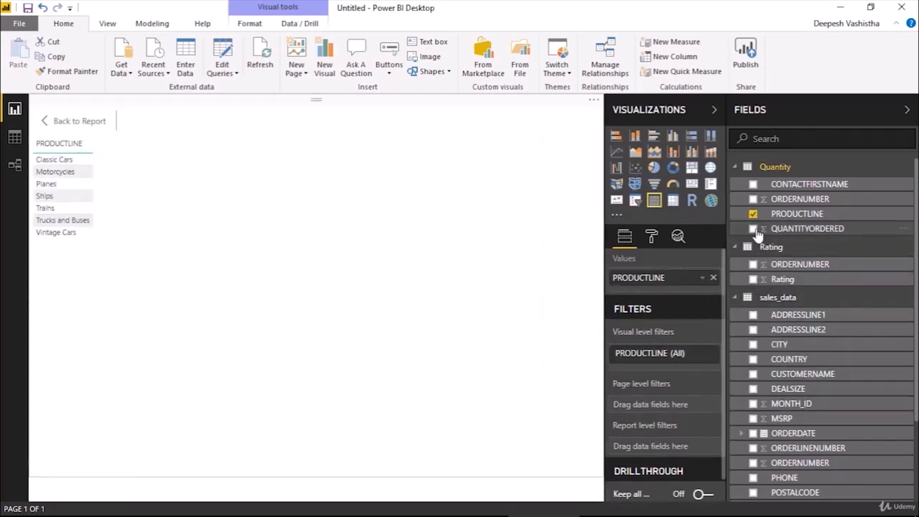
scroll(756, 378, "down", 3)
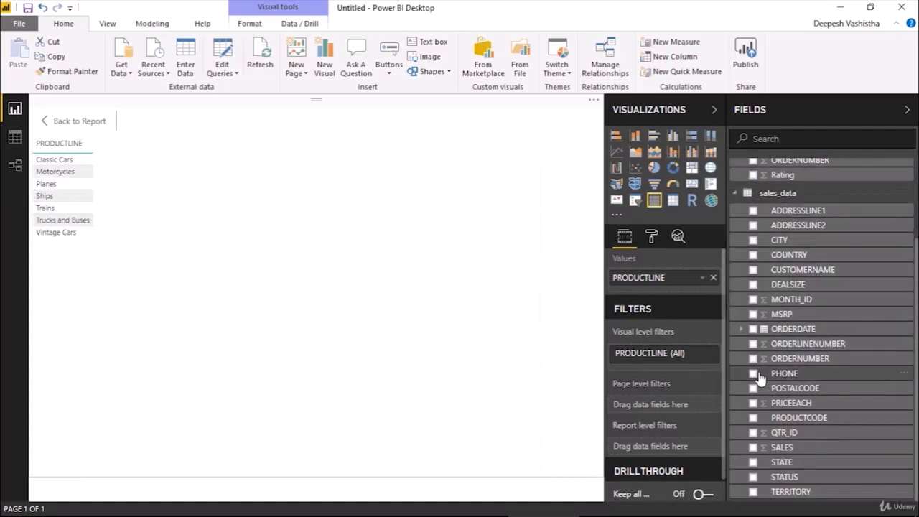
left_click(753, 448)
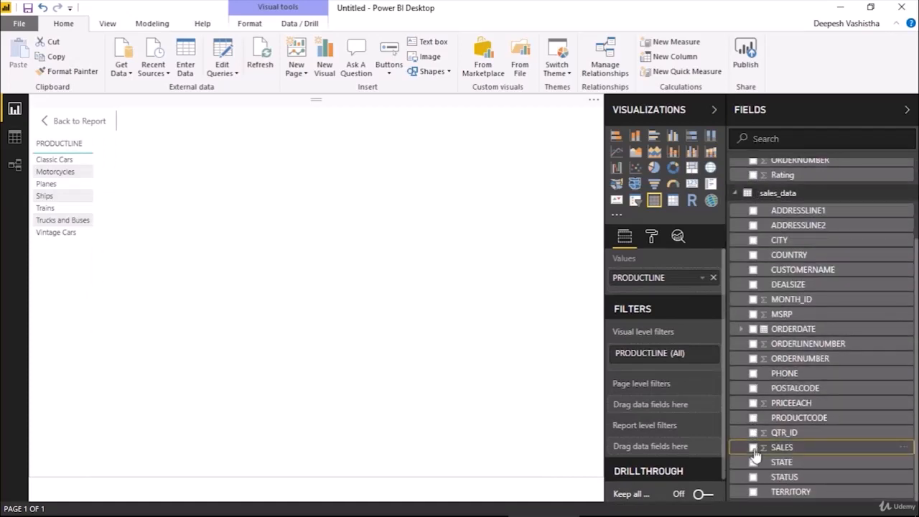
scroll(754, 318, "up", 2)
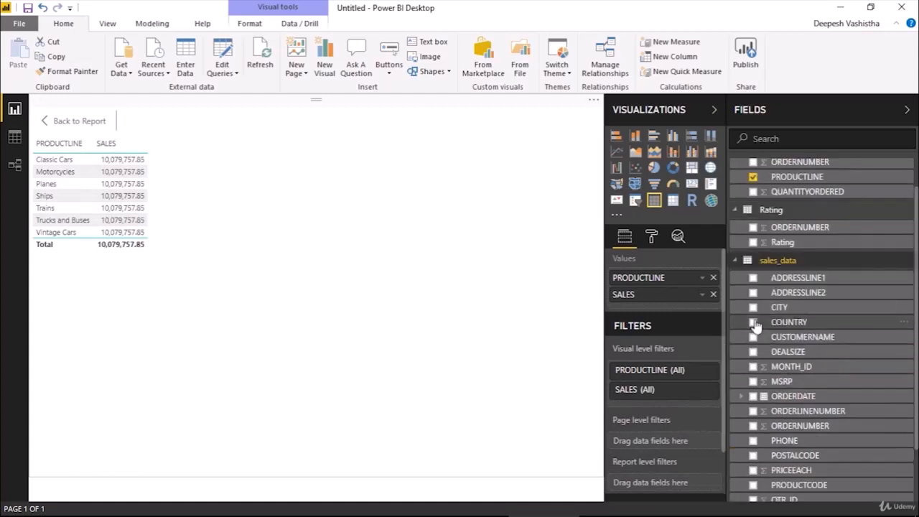
left_click(753, 243)
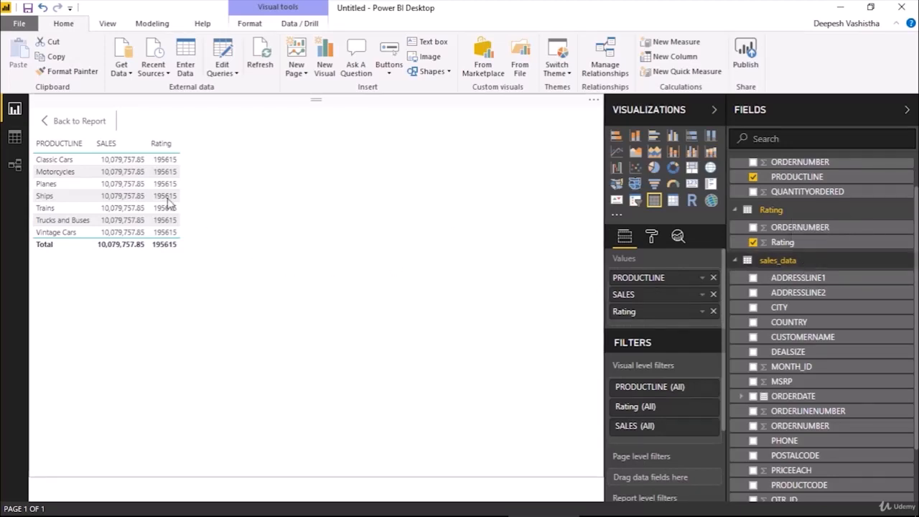
Show the data model's relationships and reposition the Quantity and Rating tables slightly in the diagram
left_click(16, 166)
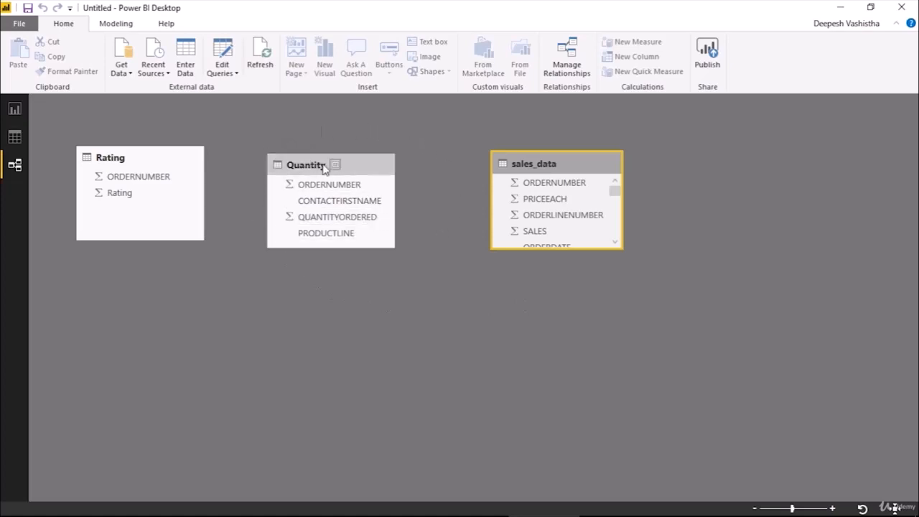
left_click_drag(323, 168, 340, 167)
left_click_drag(176, 167, 189, 177)
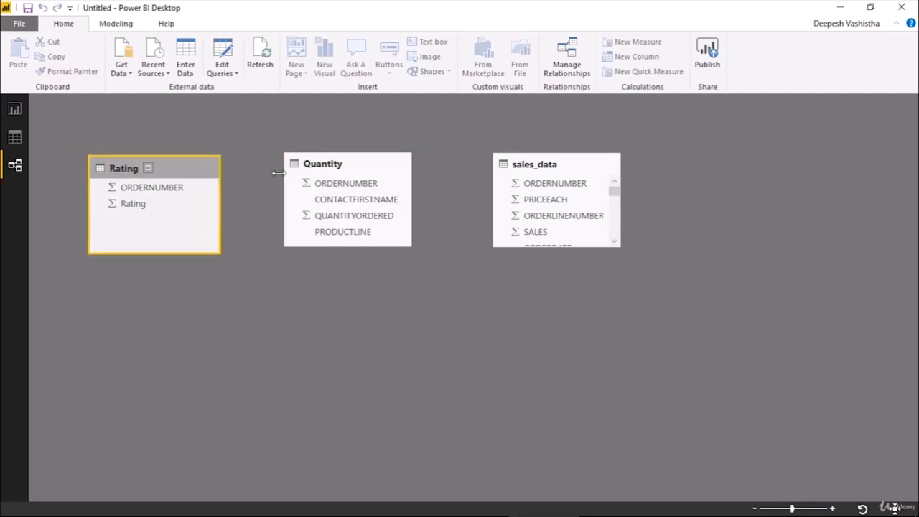
Examine the data of the Quantity, Rating and sales_data tables for a shared ORDERNUMBER column
left_click(21, 140)
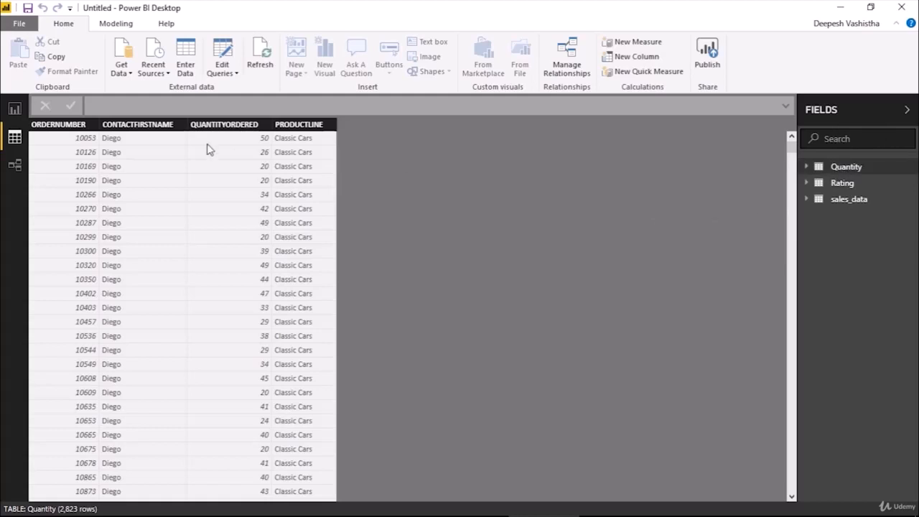
left_click(83, 127)
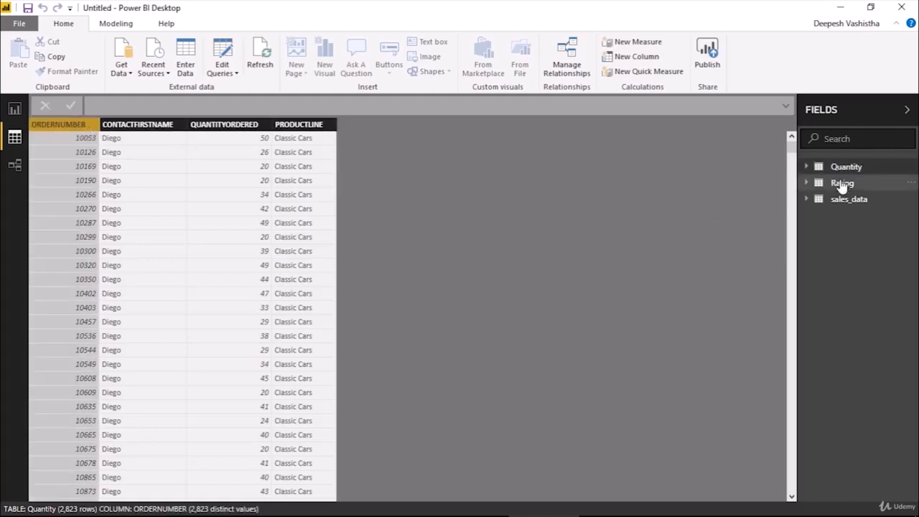
left_click(843, 184)
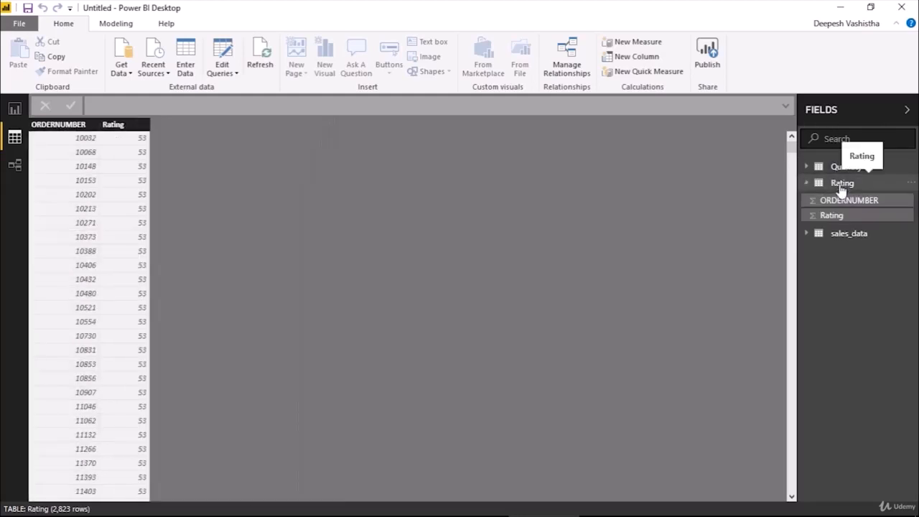
left_click(840, 235)
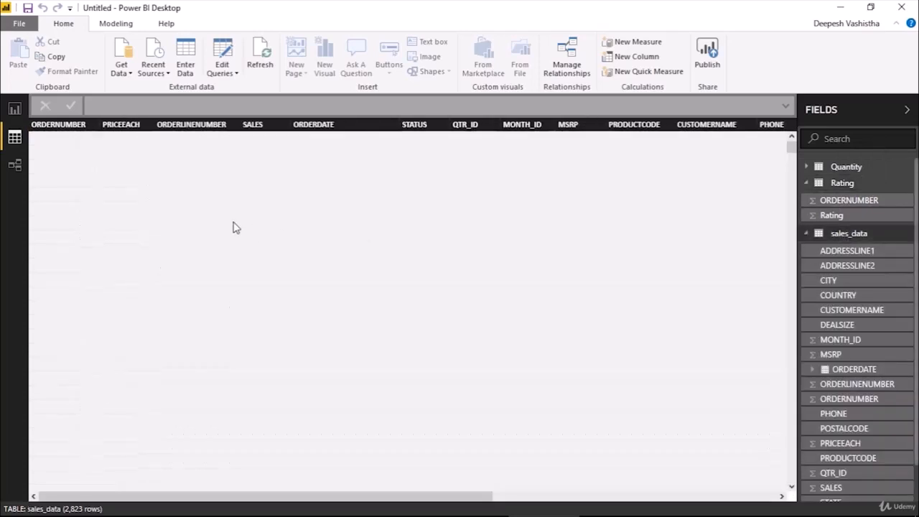
left_click(61, 127)
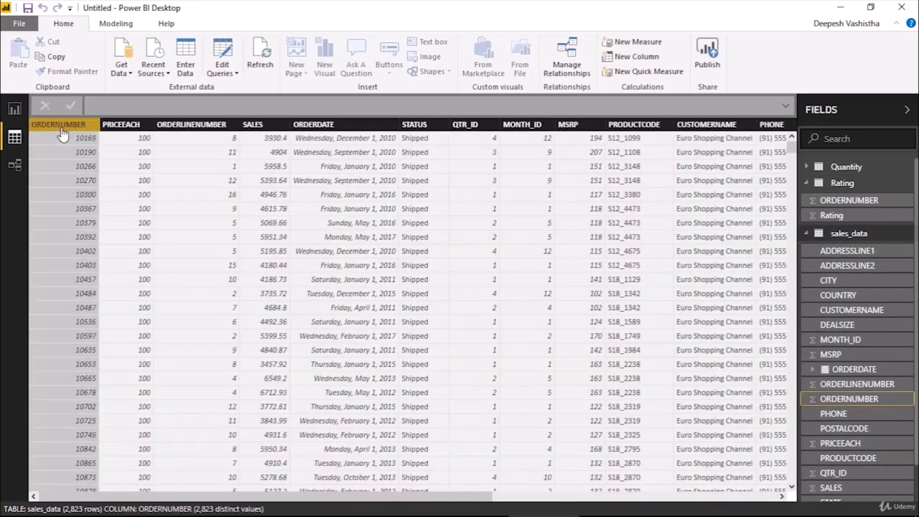
In the relationship diagram, move Quantity below the other two tables and relate Rating's ORDERNUMBER to Quantity's ORDERNUMBER
left_click(5, 180)
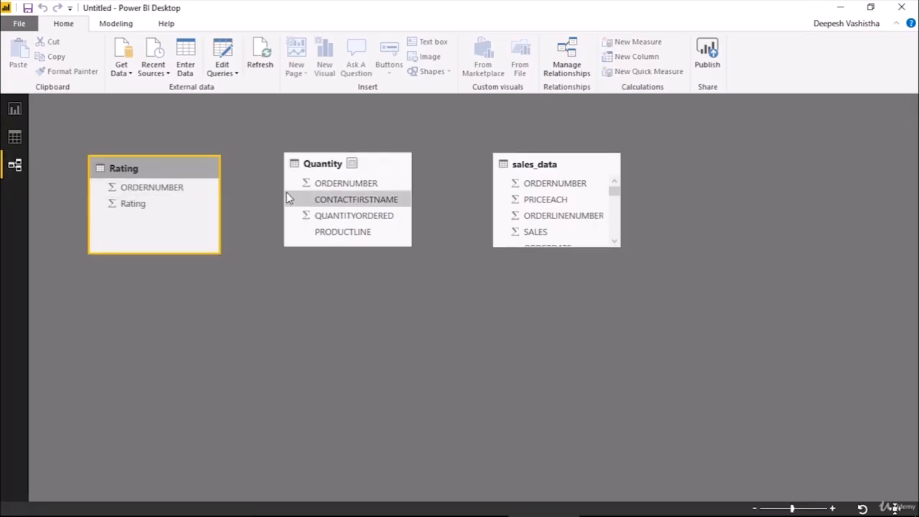
left_click_drag(330, 171, 334, 279)
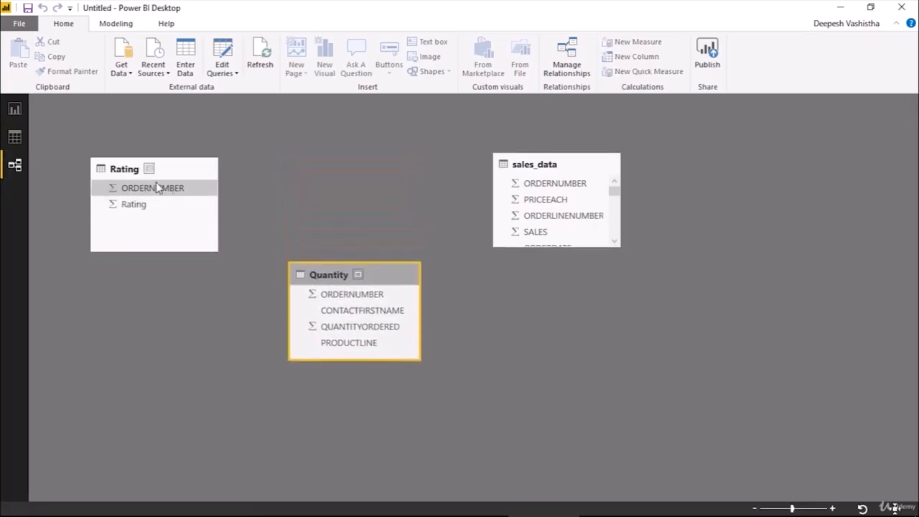
left_click_drag(157, 188, 298, 276)
left_click_drag(354, 306, 361, 299)
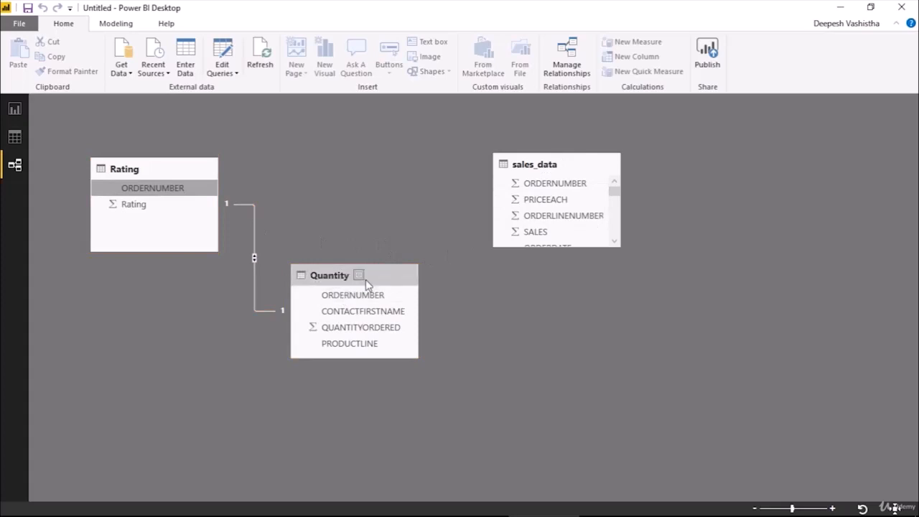
Relate the ORDERNUMBER field of both Quantity and Rating to ORDERNUMBER in sales_data
left_click_drag(356, 294, 529, 184)
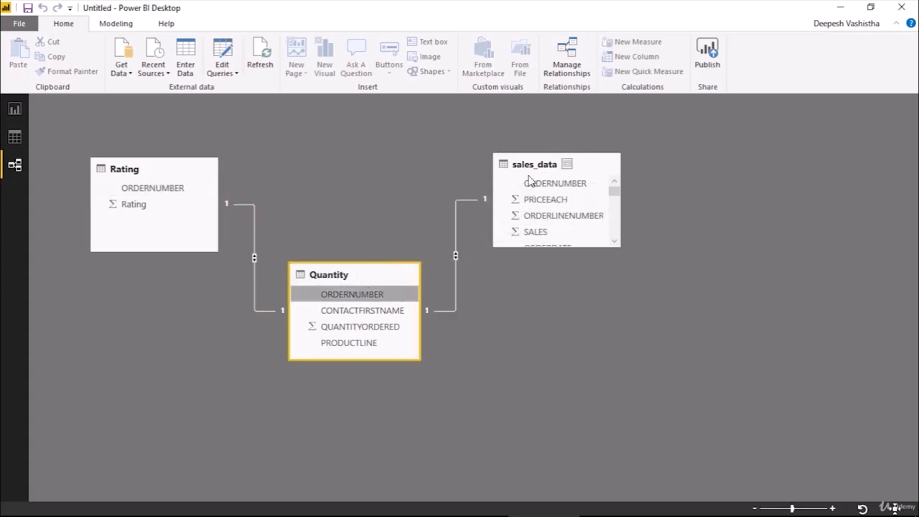
left_click_drag(164, 194, 543, 188)
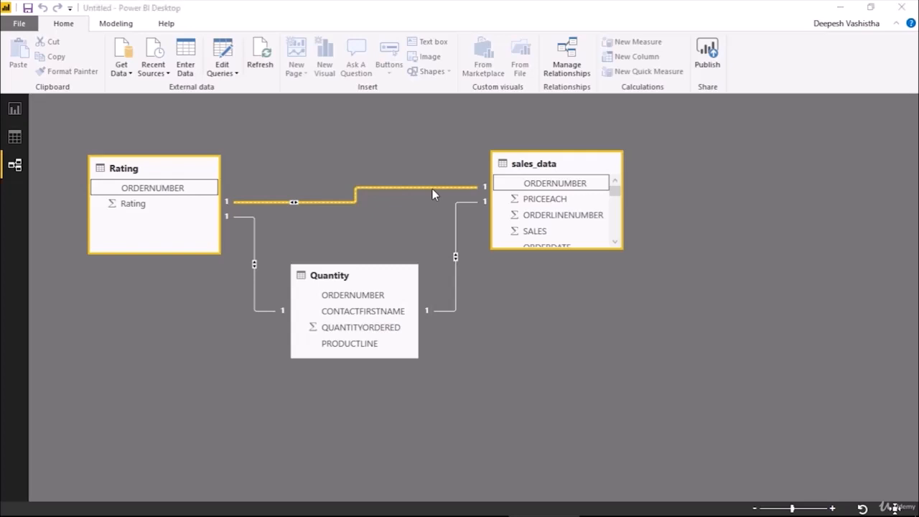
Delete the direct relationship between Rating and sales_data and check the product-line table in the report
key("Delete")
left_click(512, 290)
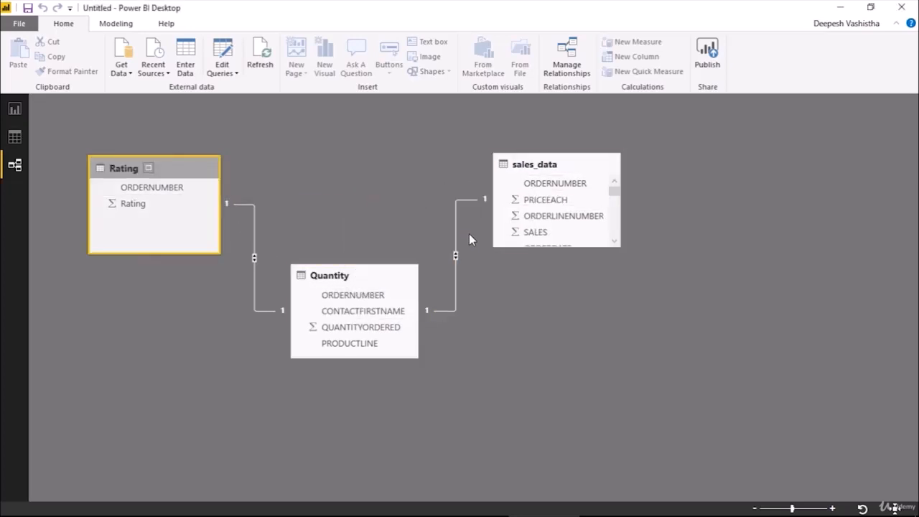
left_click(15, 110)
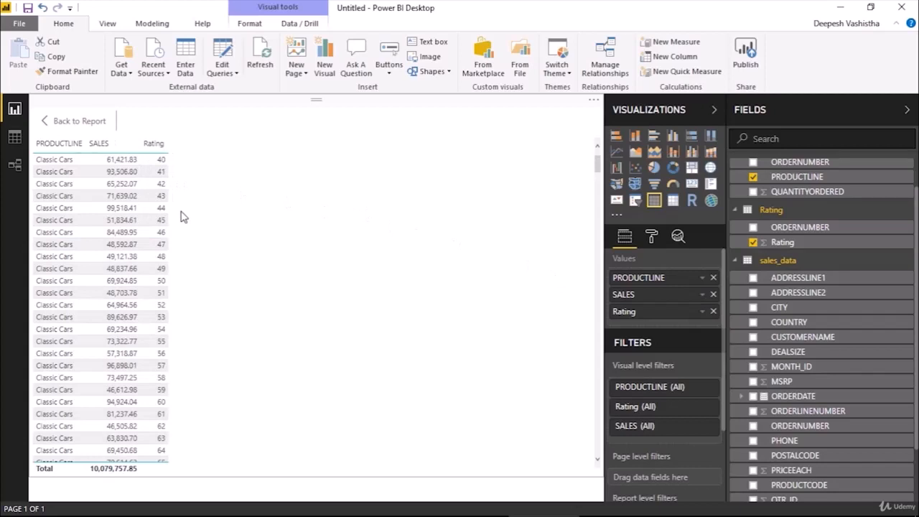
scroll(181, 216, "down", 15)
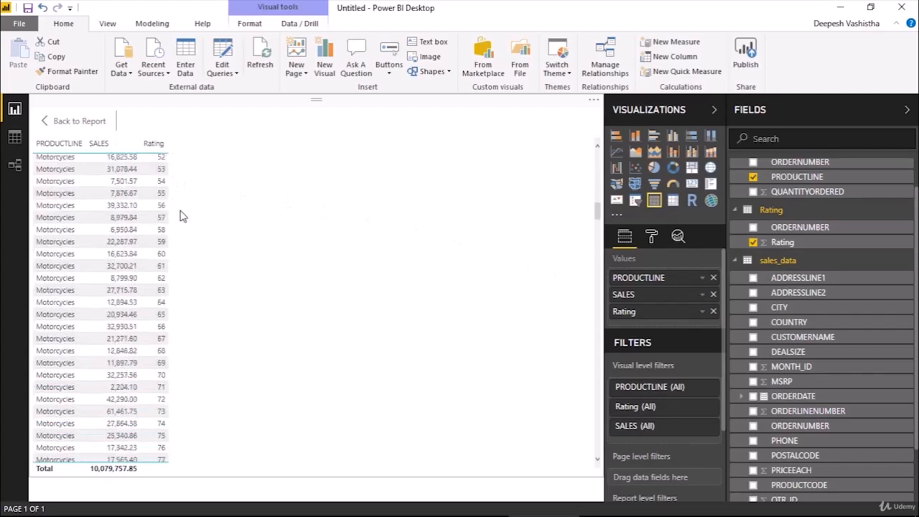
Add QUANTITYORDERED from Quantity and CITY and DEALSIZE from sales_data to the product-line table
left_click(752, 192)
left_click(753, 308)
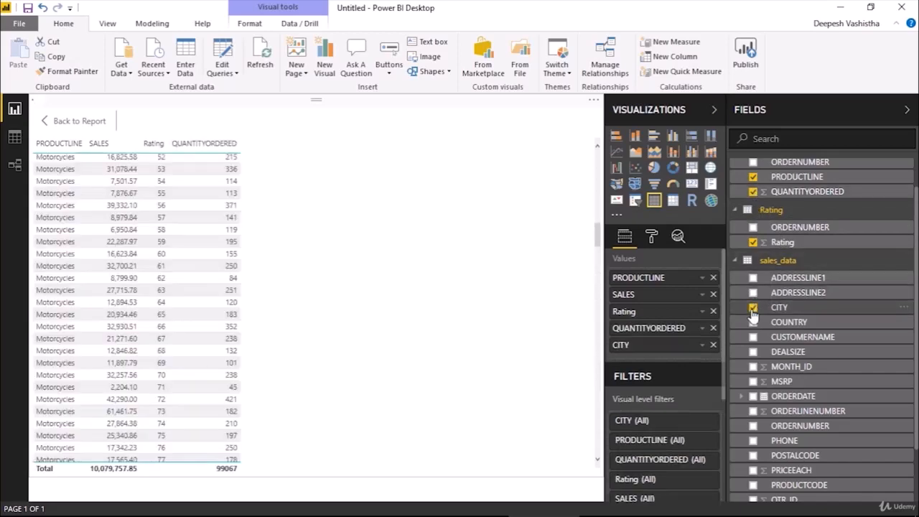
left_click(753, 352)
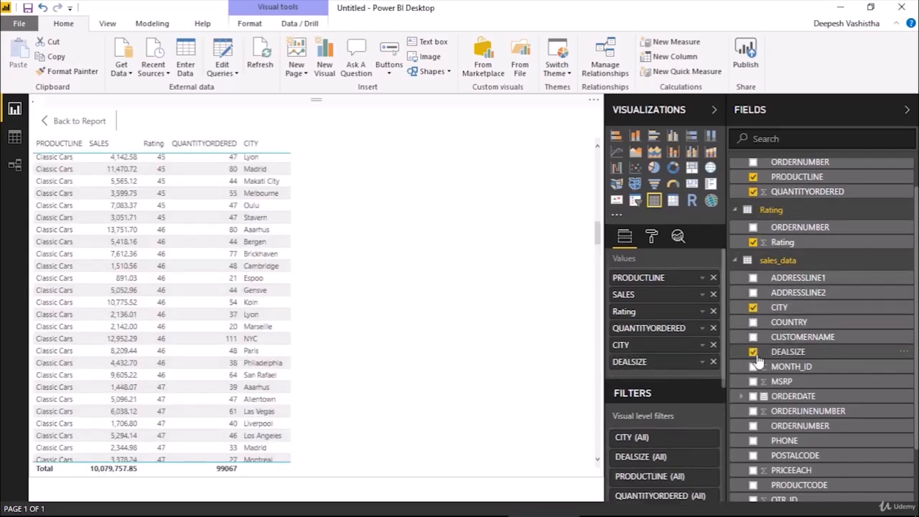
scroll(436, 318, "up", 10)
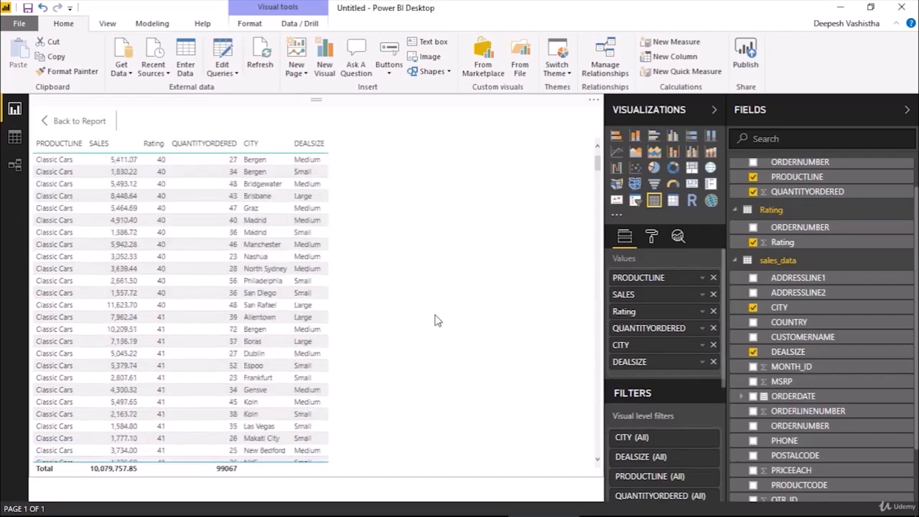
Return to the relationship diagram and view the list of existing relationships in the Manage relationships dialog
left_click(4, 181)
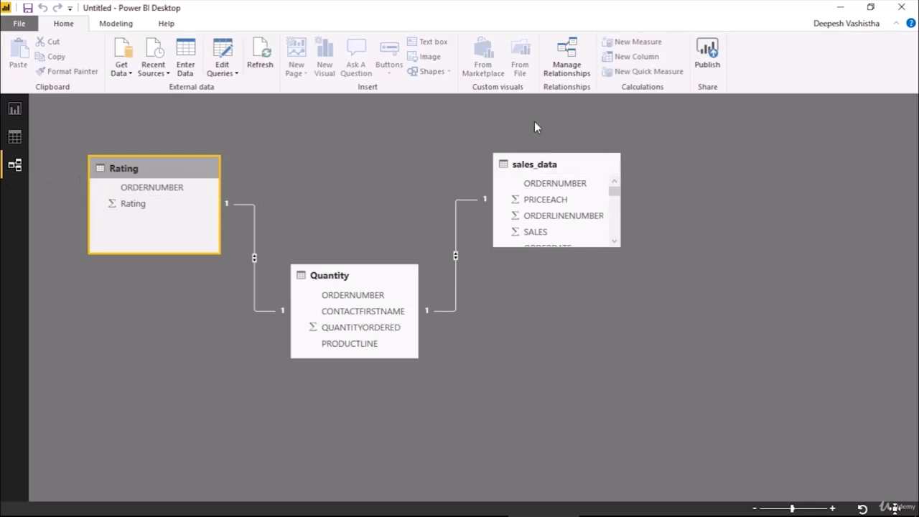
left_click(562, 55)
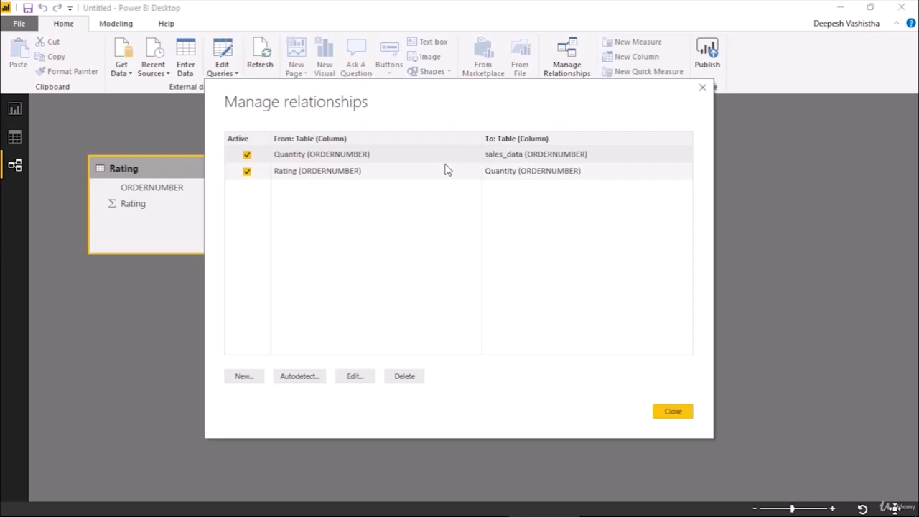
left_click_drag(396, 96, 618, 218)
left_click_drag(534, 199, 331, 83)
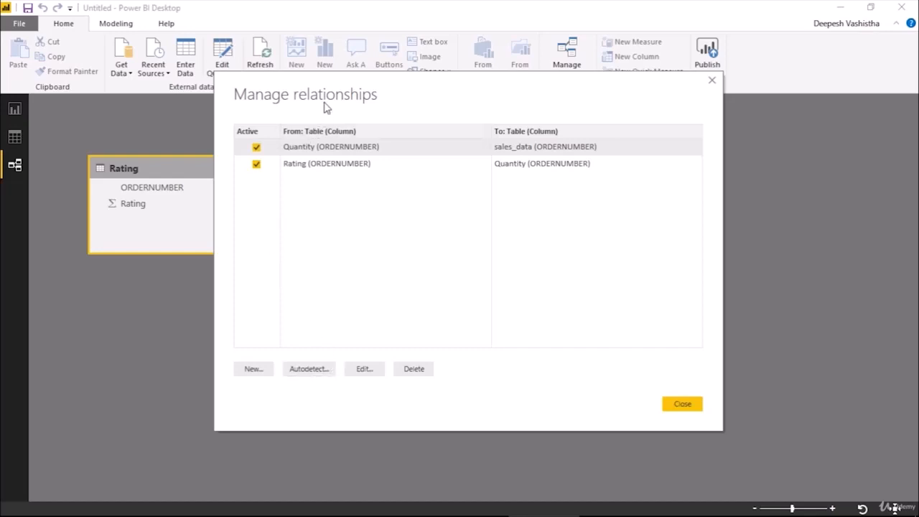
left_click_drag(333, 101, 506, 212)
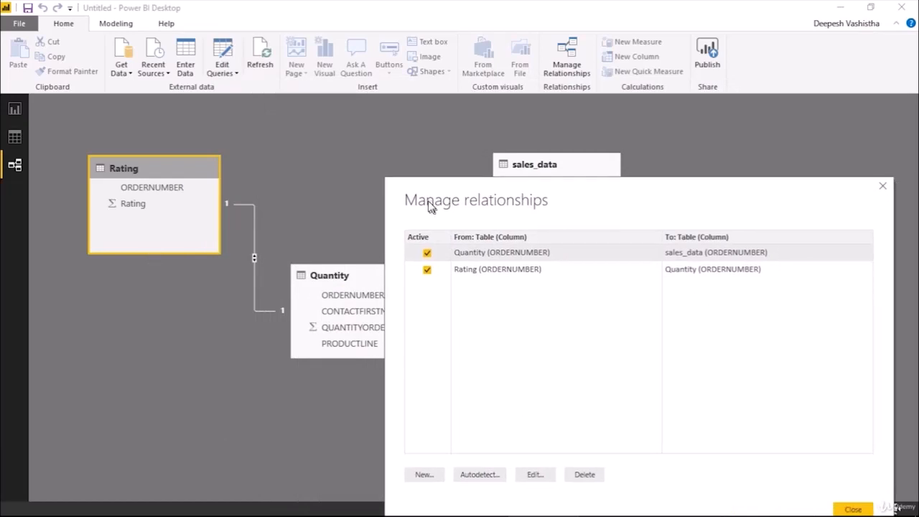
left_click_drag(432, 208, 249, 85)
Examine the cardinality and cross filter direction options of the Quantity to sales_data relationship, keeping One to one (1:1) and Both
left_click(361, 367)
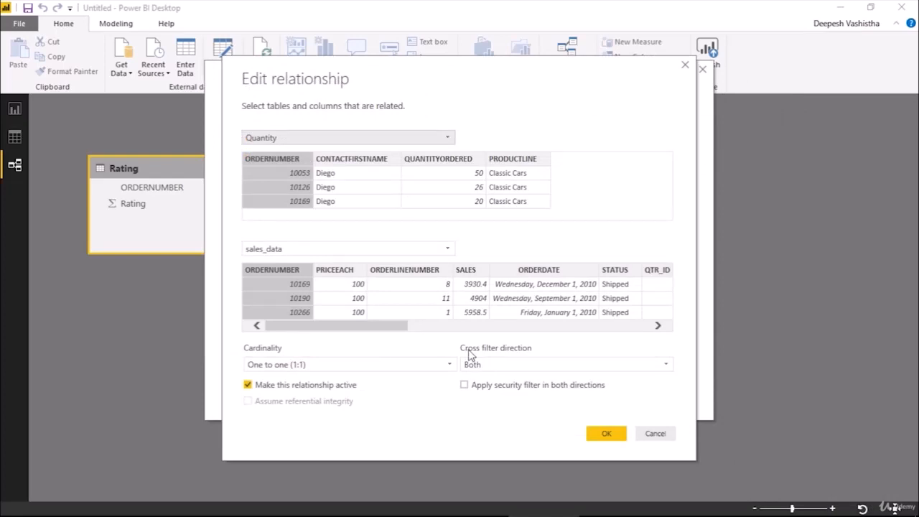
left_click(365, 367)
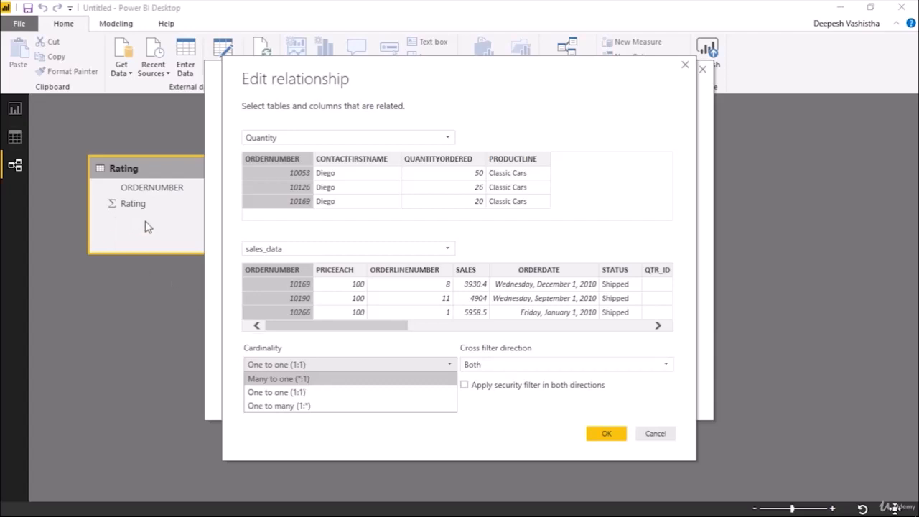
left_click(314, 365)
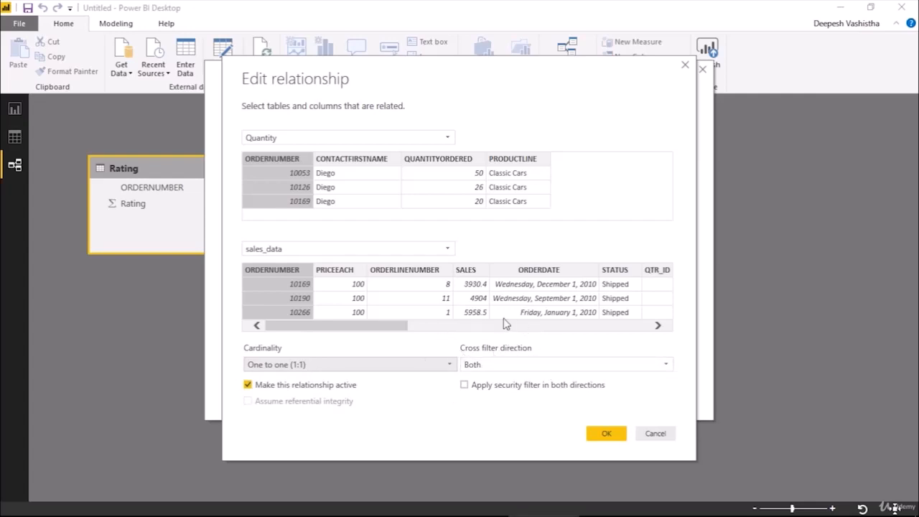
left_click(486, 365)
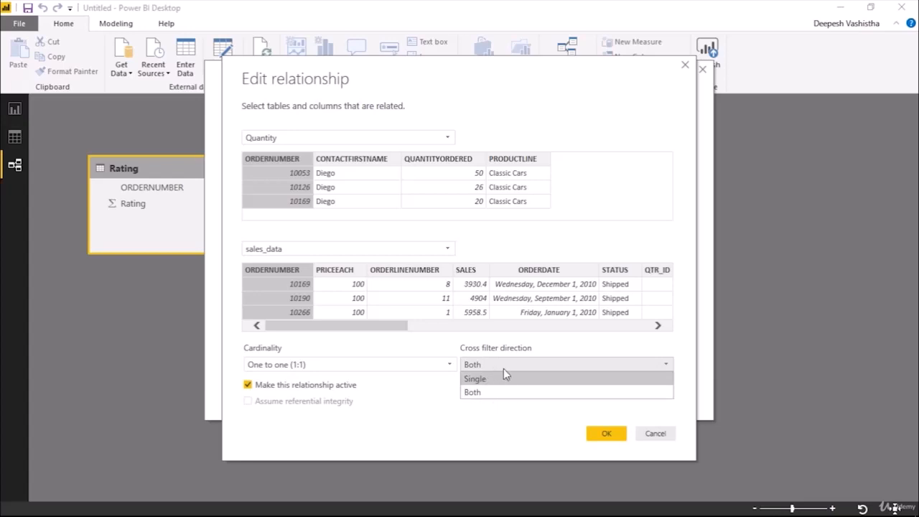
left_click(496, 392)
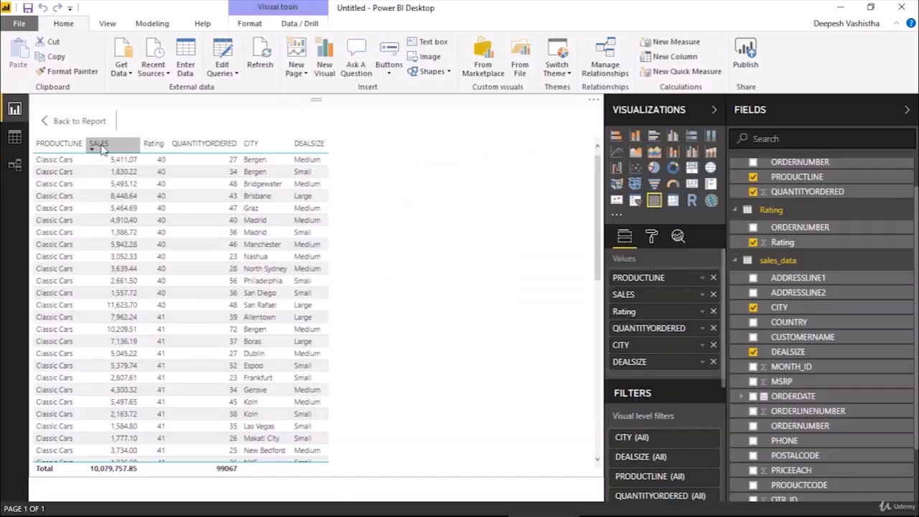
Leave focus mode, enlarge the table to show all its columns, and place a duplicate of it lower on the page
left_click(91, 121)
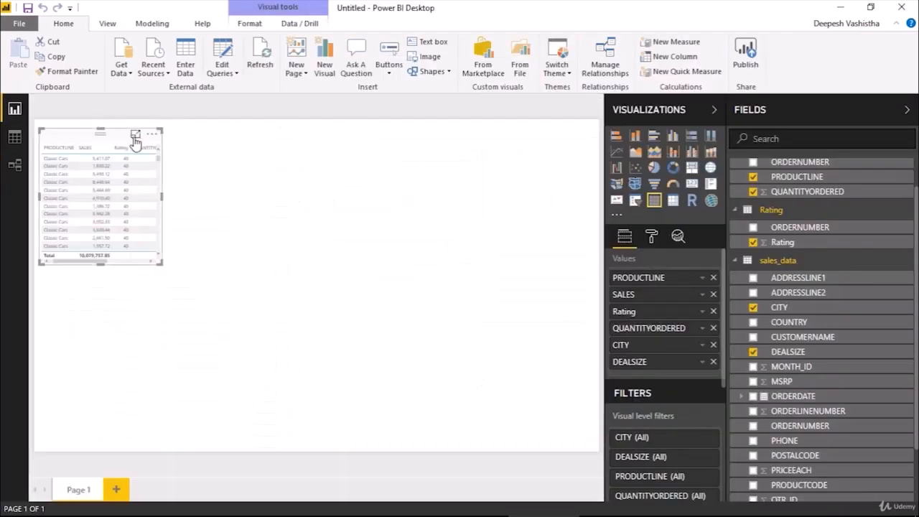
left_click_drag(162, 262, 350, 331)
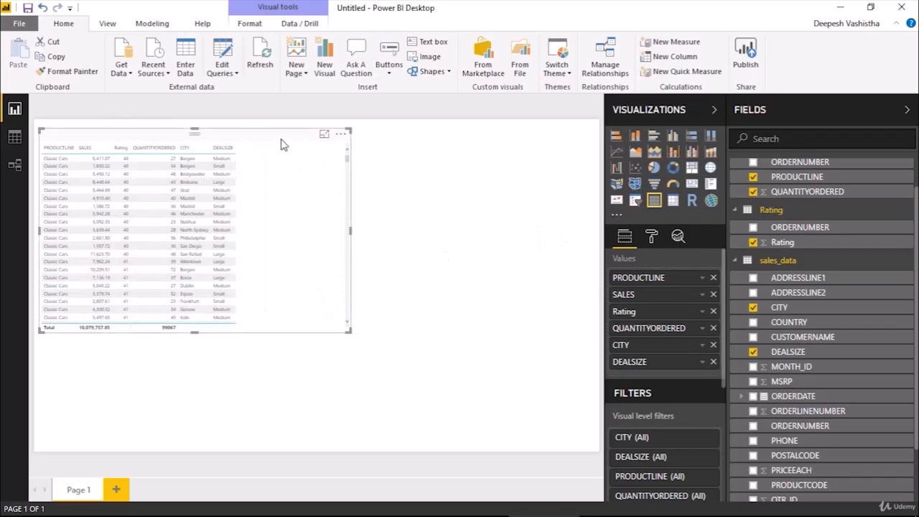
key("ctrl+c")
key("ctrl+v")
left_click_drag(300, 154, 512, 252)
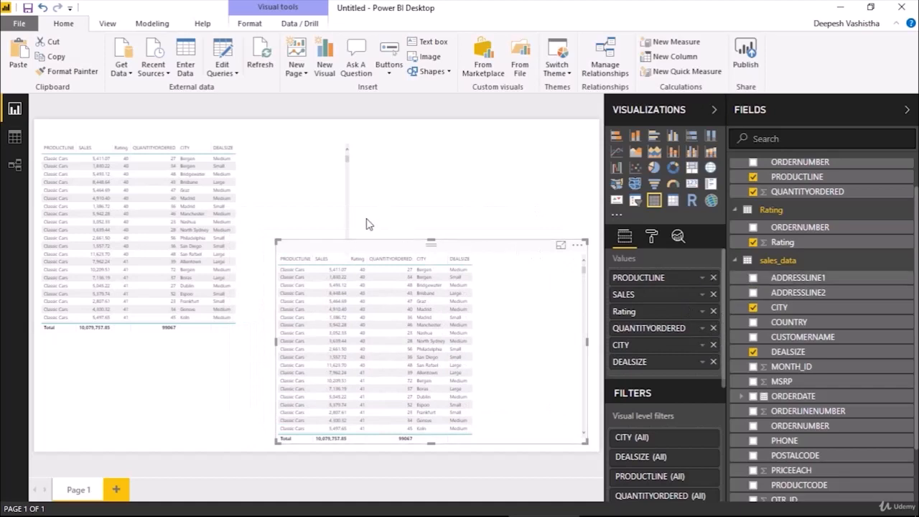
Change the original table's fields so that it contains only PRODUCTLINE and QUANTITYORDERED from the Quantity table
left_click(312, 193)
left_click(713, 278)
left_click(714, 278)
left_click(714, 277)
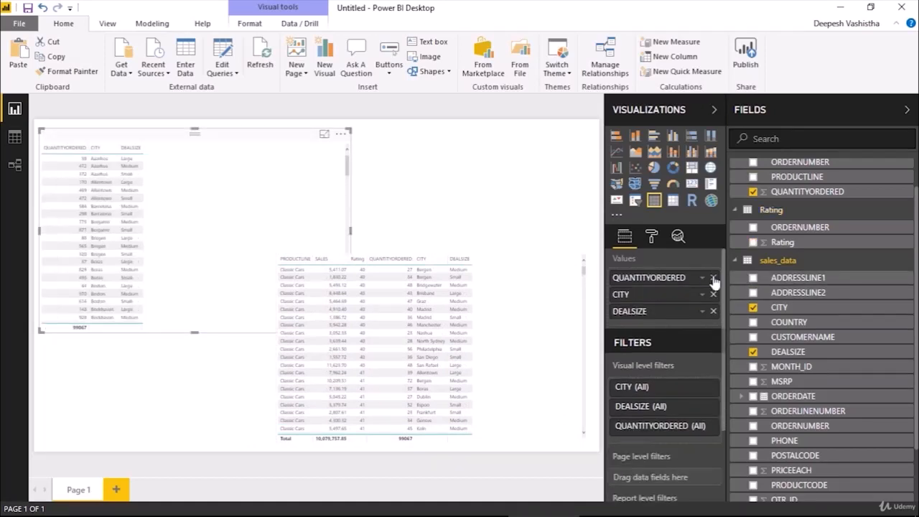
left_click(714, 277)
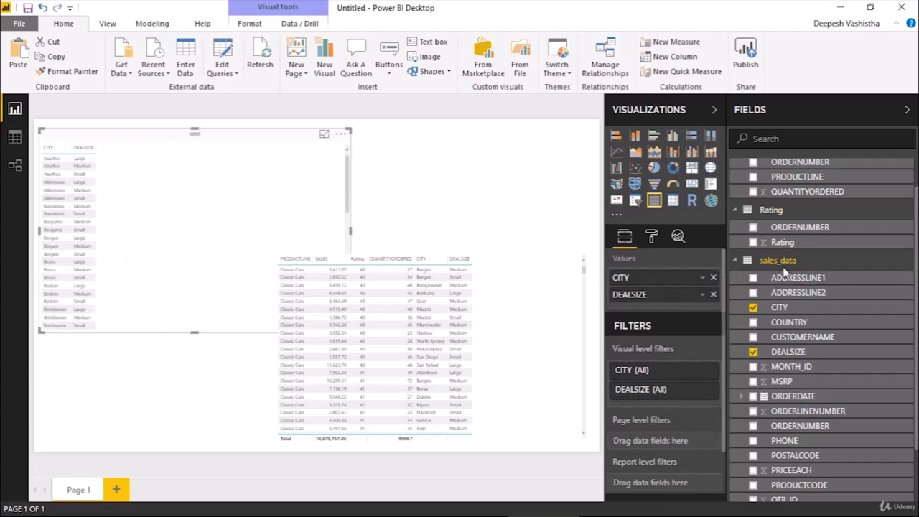
scroll(780, 263, "up", 1)
left_click(753, 215)
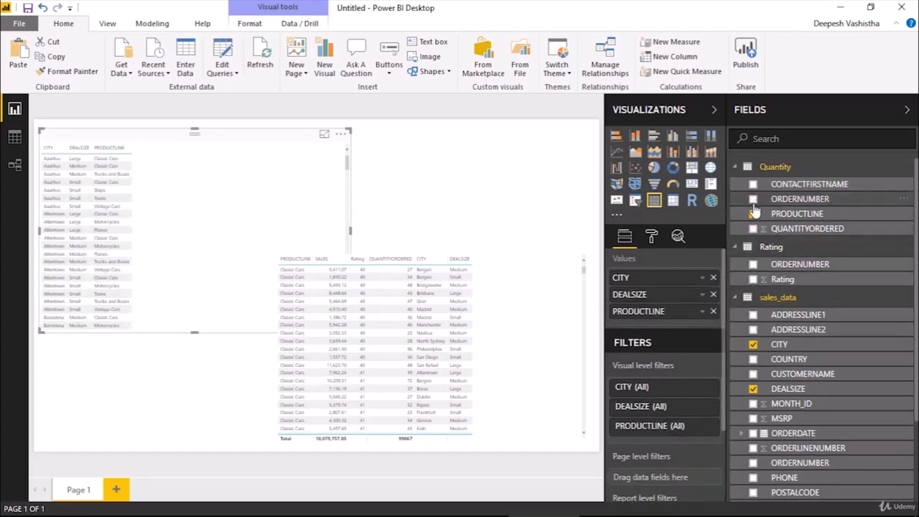
left_click(753, 228)
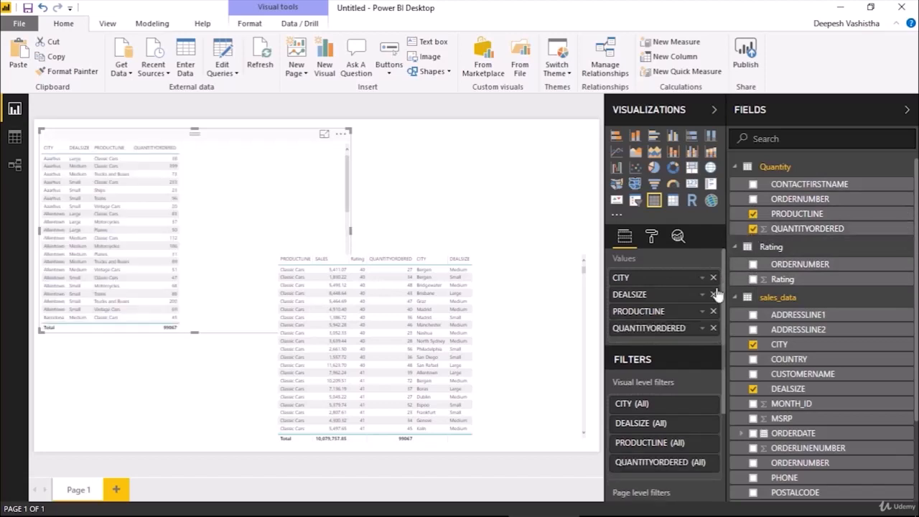
left_click(714, 294)
left_click(714, 278)
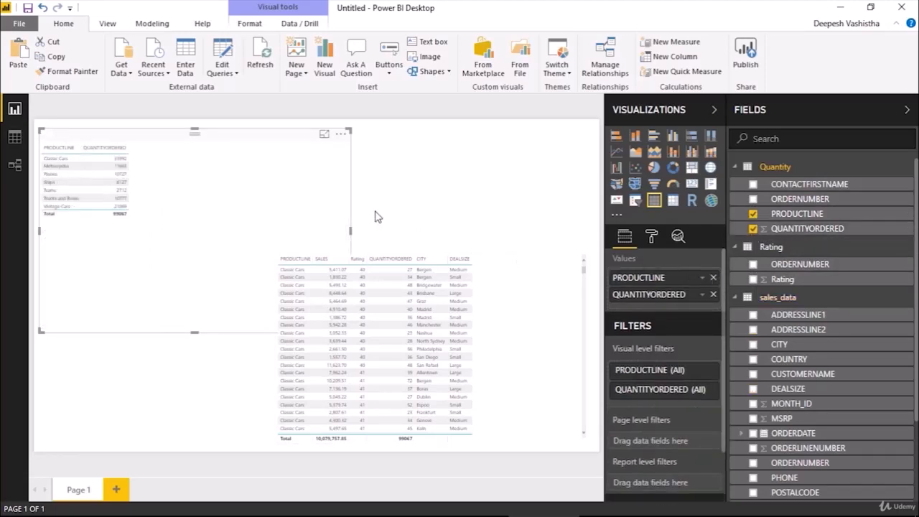
Set the text size of the values in the product-line quantity table to 13
left_click(653, 237)
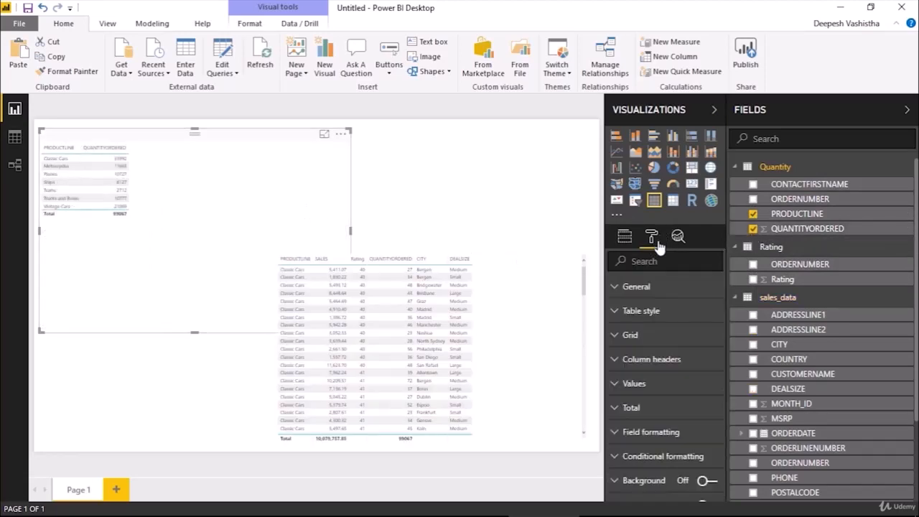
scroll(667, 308, "down", 2)
left_click(647, 321)
scroll(675, 363, "down", 2)
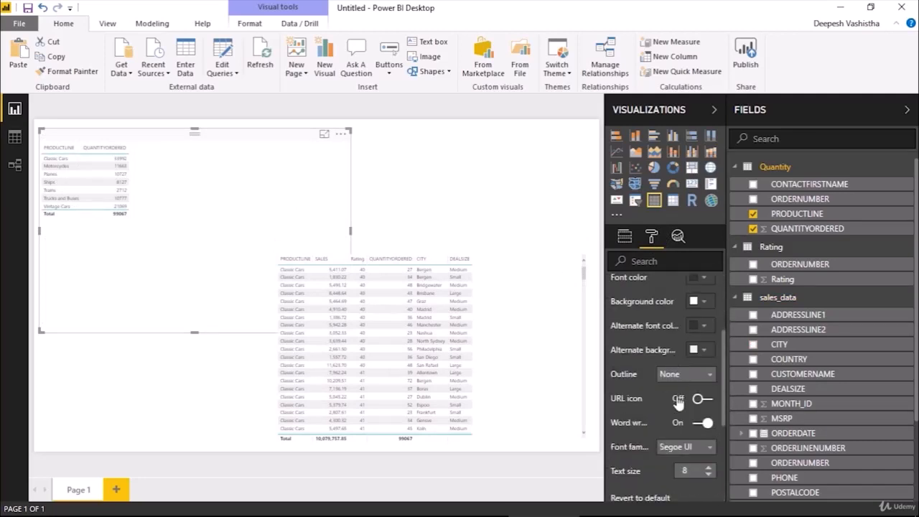
type("13")
Change the duplicate table's fields so that it contains only Rating and ORDERNUMBER from the Rating table
left_click_drag(348, 257, 356, 257)
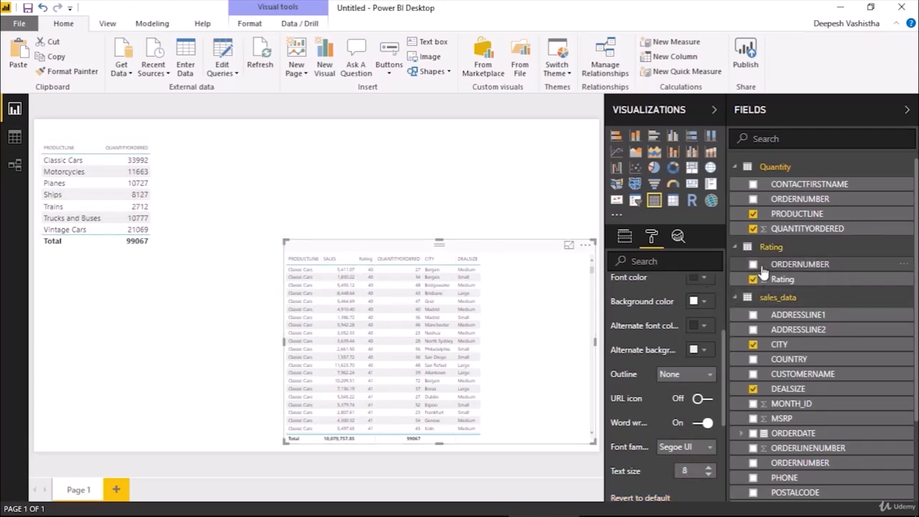
left_click(625, 237)
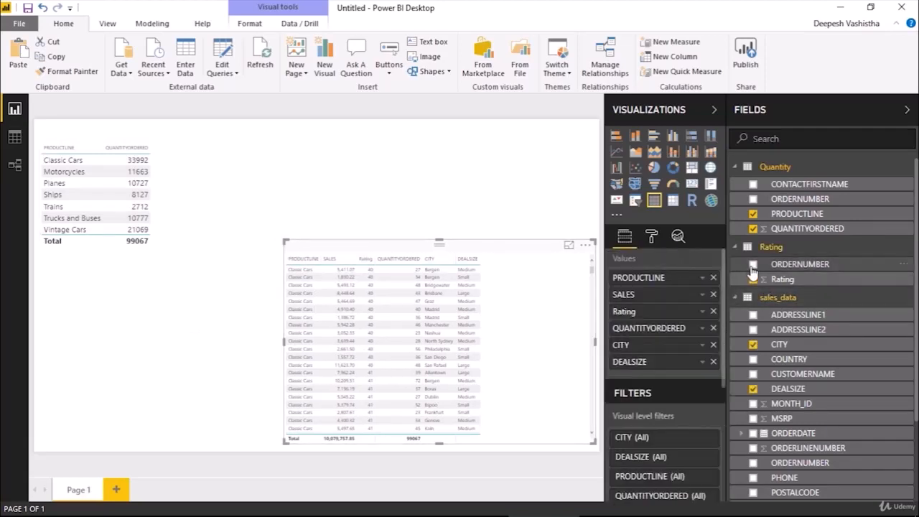
left_click(752, 265)
left_click(713, 278)
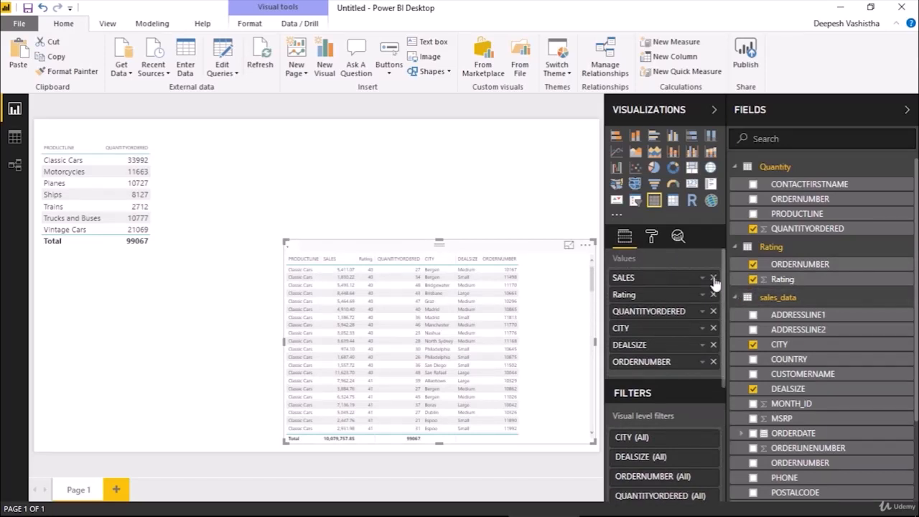
left_click(713, 278)
left_click(714, 296)
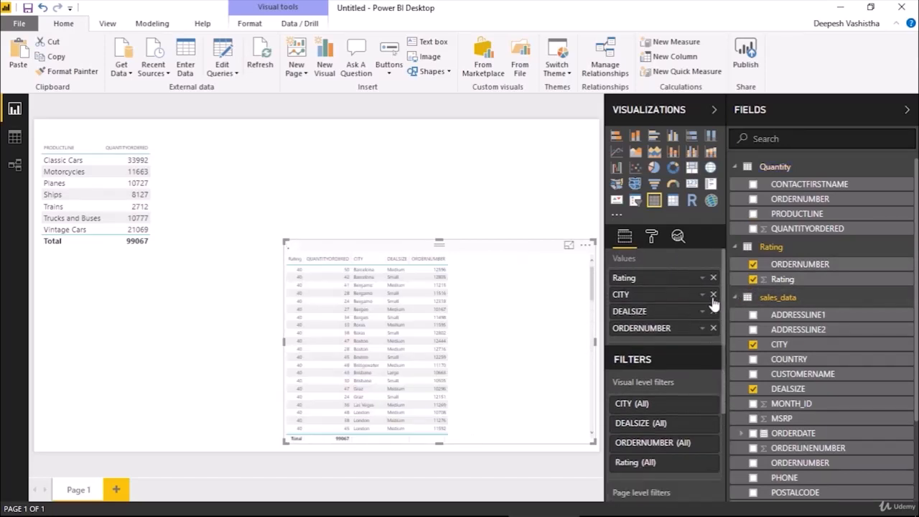
left_click(713, 296)
left_click(714, 296)
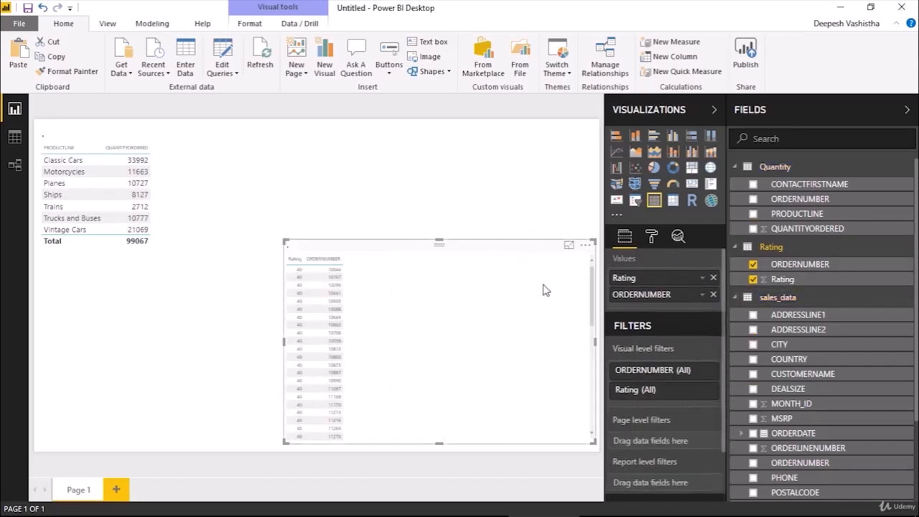
Copy the formatting of the product-line quantity table to the Rating and ORDERNUMBER table with Format Painter
left_click(174, 153)
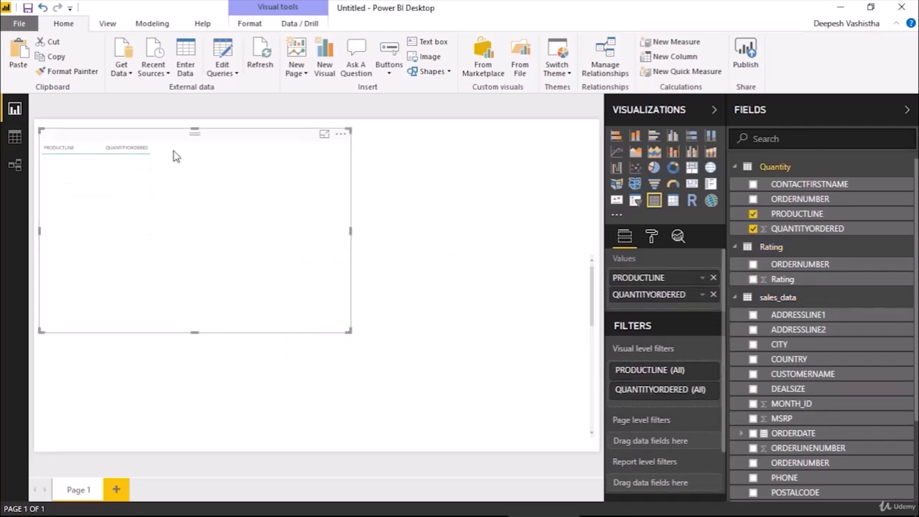
left_click(79, 71)
left_click(446, 271)
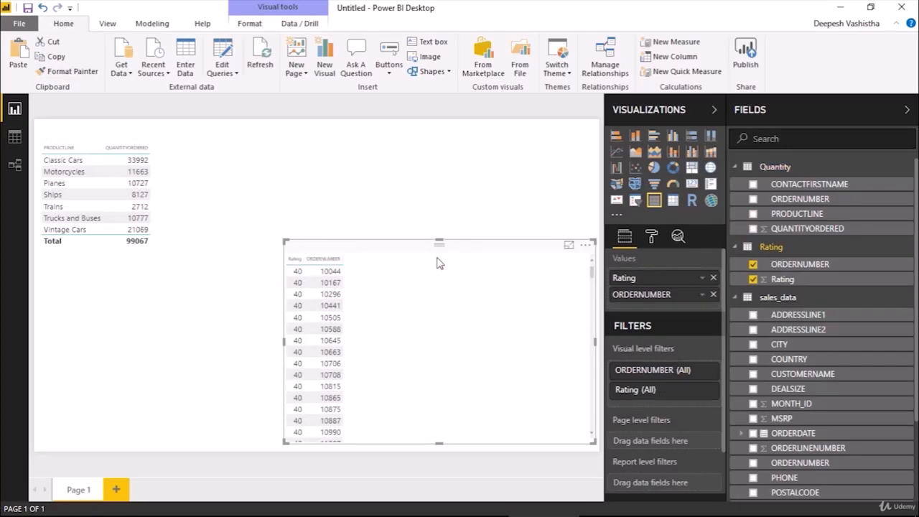
Move the Rating and ORDERNUMBER table up beside the product-line quantity table and look through its rows
left_click(433, 224)
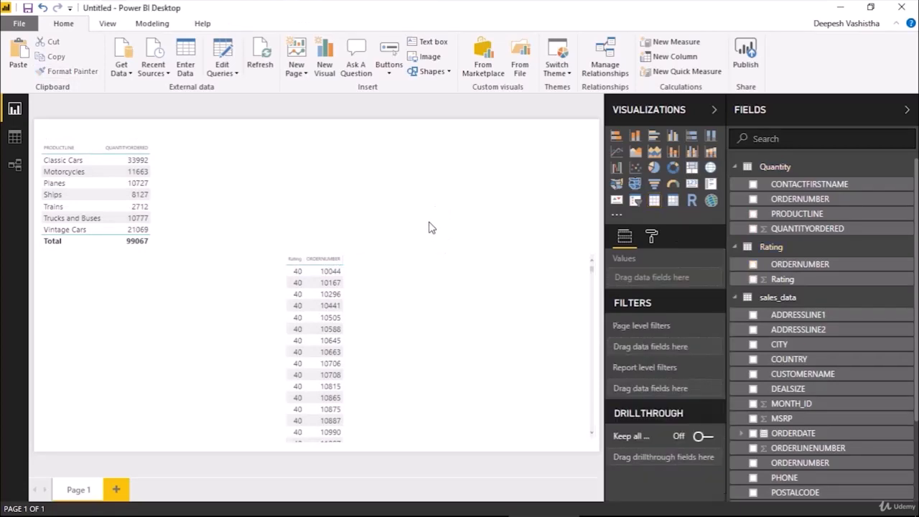
left_click(424, 263)
left_click(441, 193)
left_click(438, 245)
left_click_drag(440, 249, 462, 145)
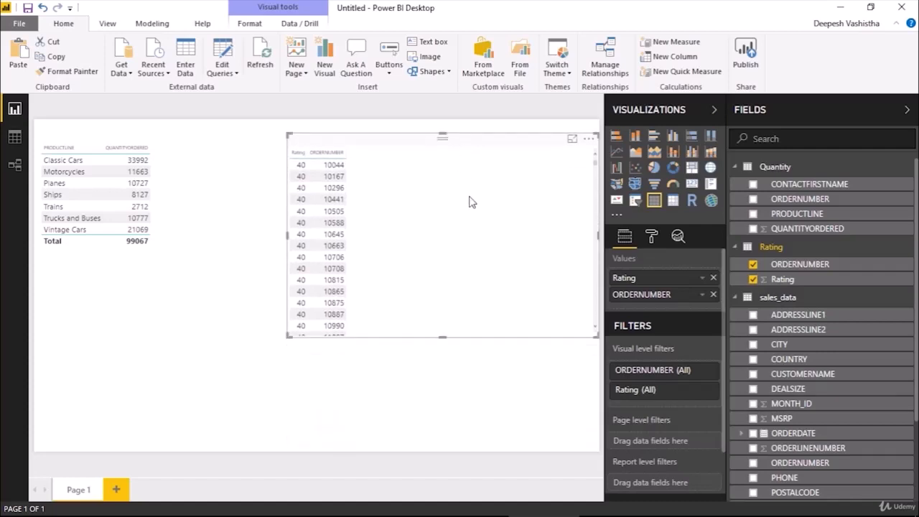
scroll(468, 205, "down", 10)
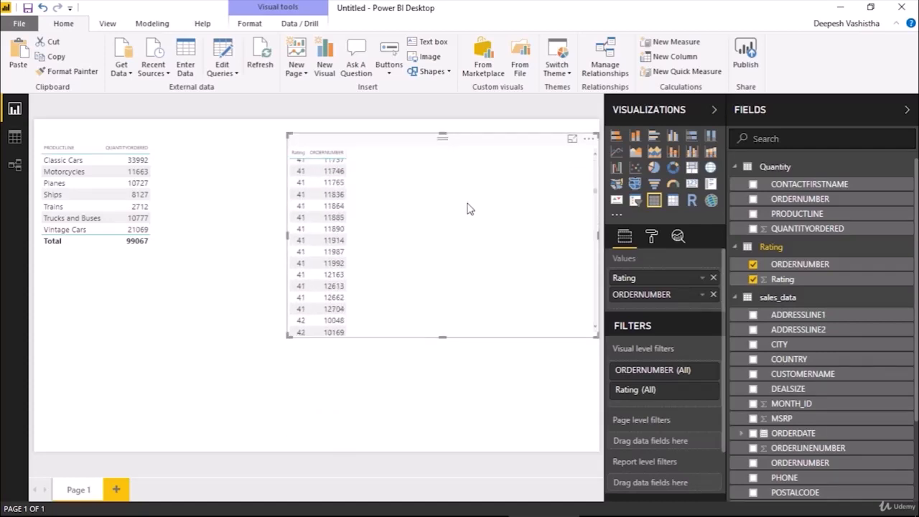
Review the cardinality and cross filter direction of the Quantity to sales_data relationship without changing anything
scroll(468, 208, "up", 10)
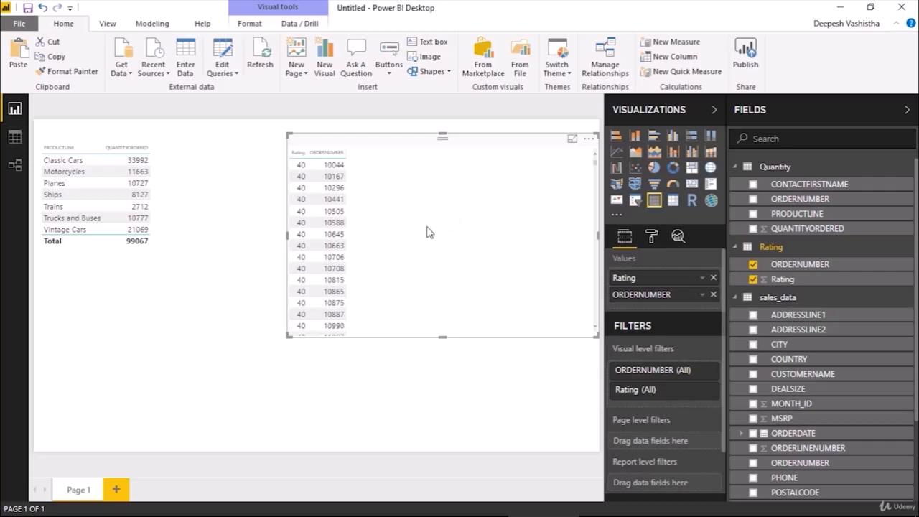
left_click(7, 178)
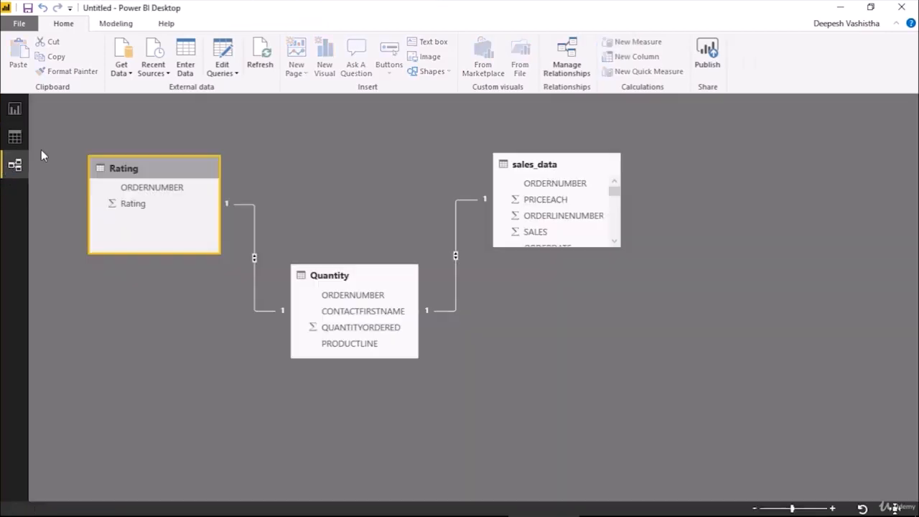
left_click(575, 76)
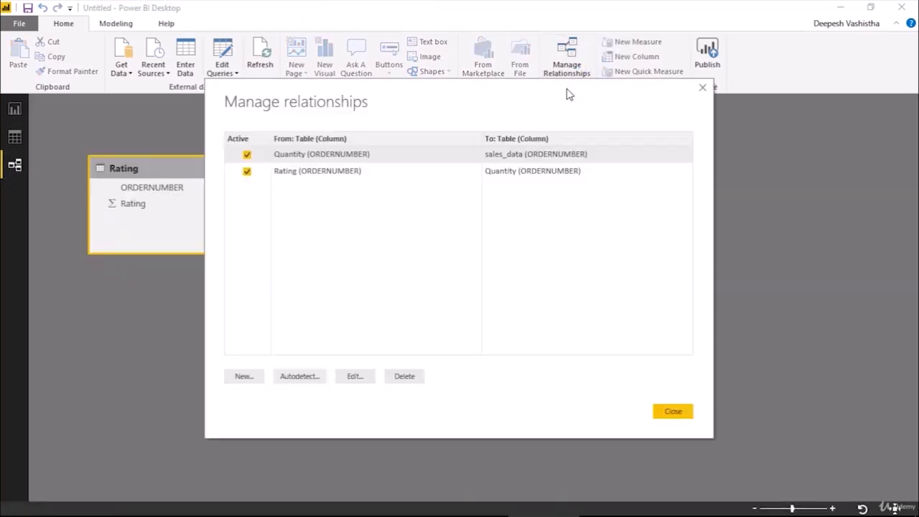
left_click(359, 378)
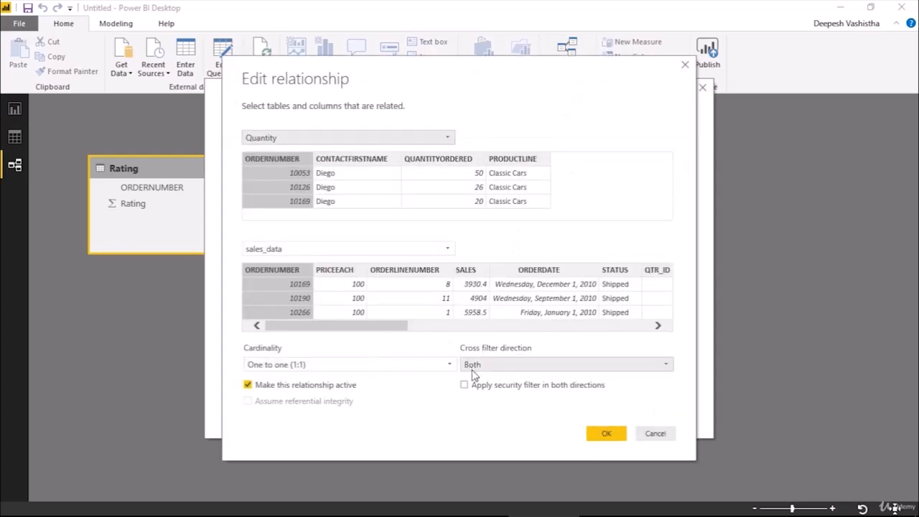
left_click(664, 434)
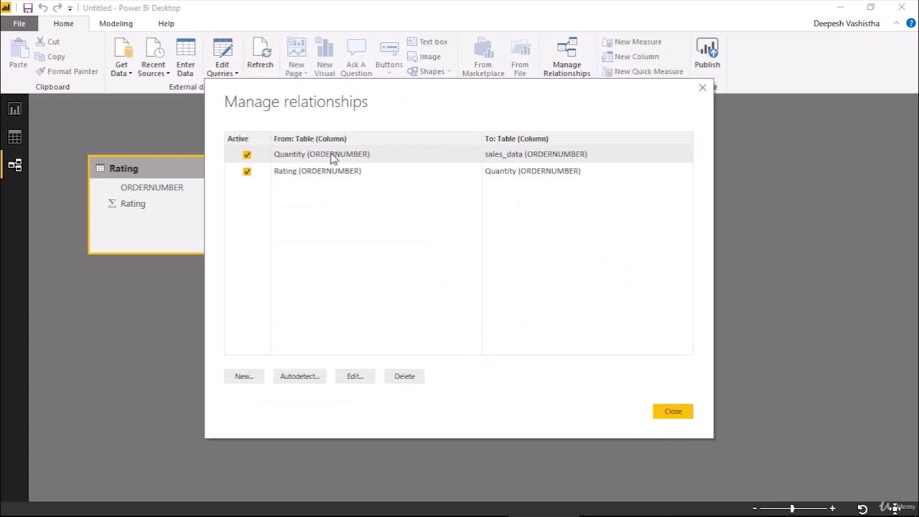
Review the cardinality and cross filter direction of the Rating to Quantity relationship, leave it unchanged and close the relationship manager
left_click_drag(360, 104, 368, 110)
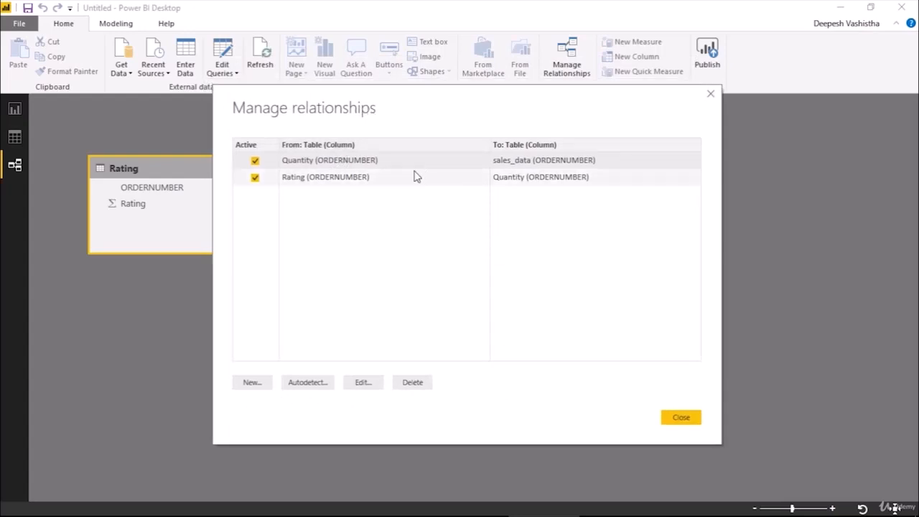
left_click(454, 180)
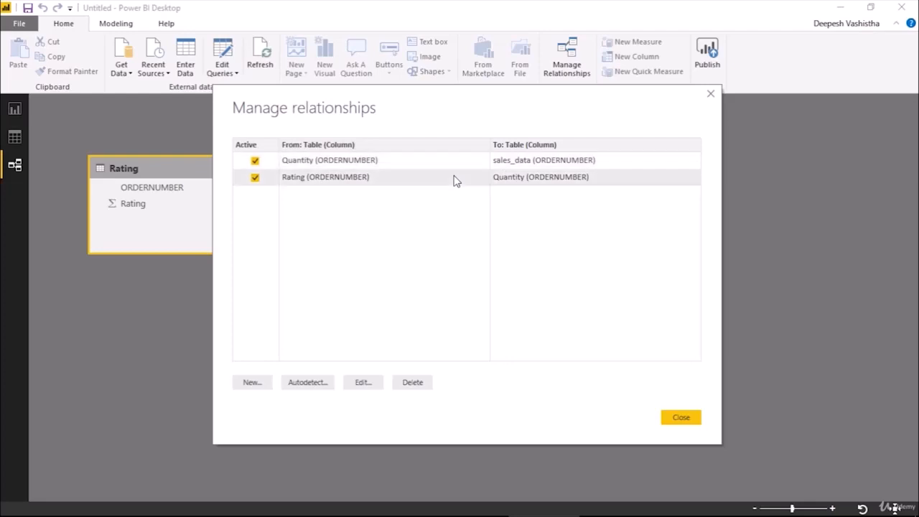
left_click(381, 383)
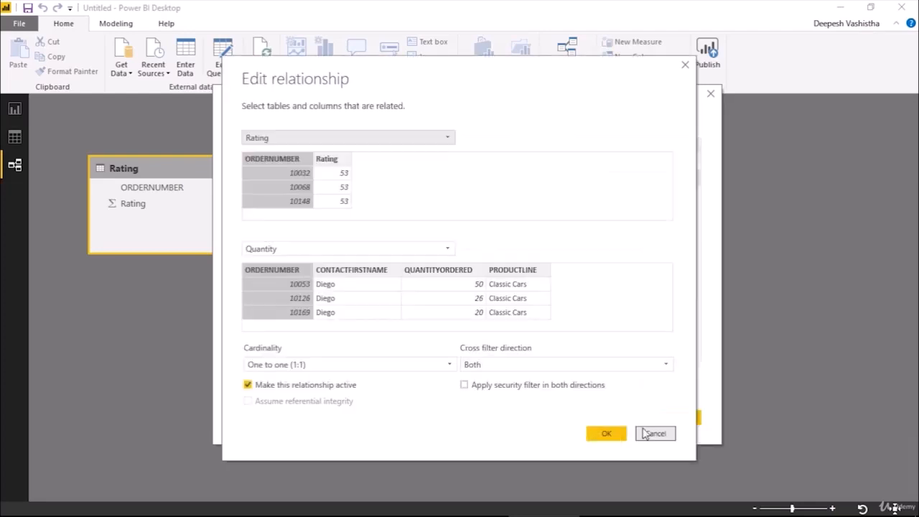
left_click(656, 435)
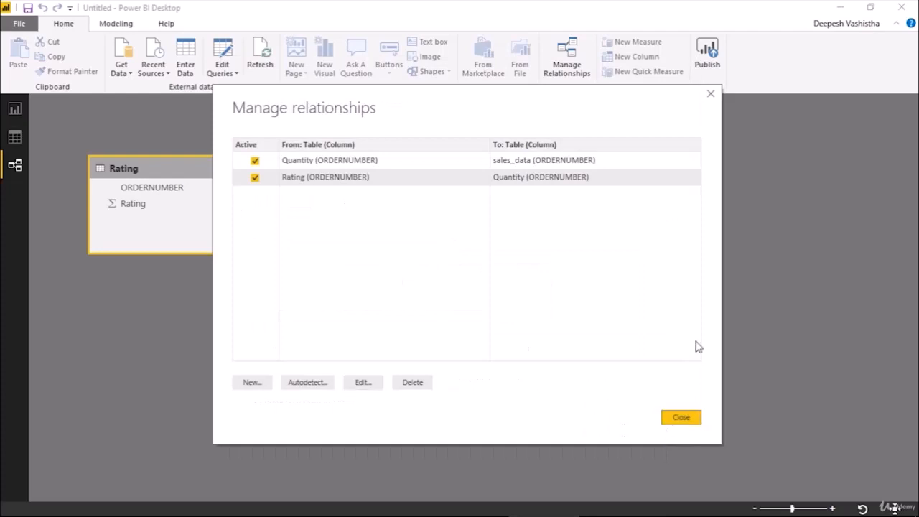
left_click(697, 418)
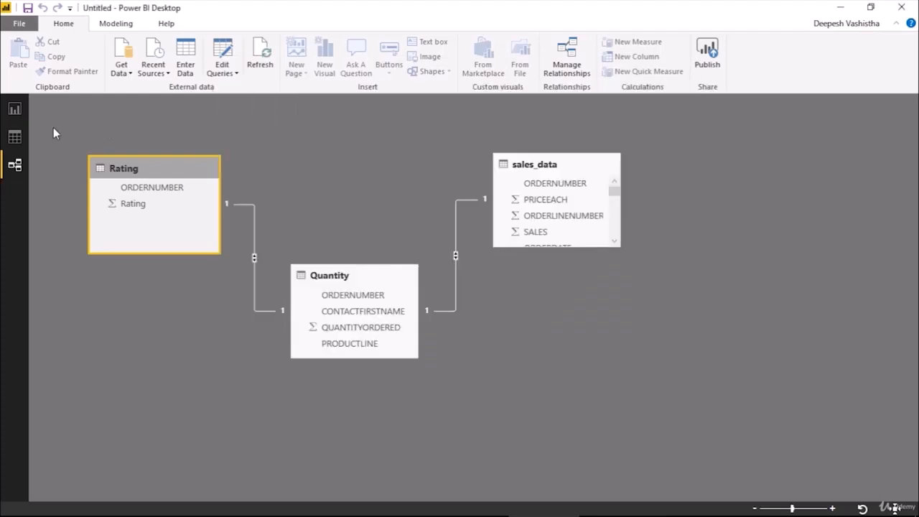
In the report, cross-filter the Rating and ORDERNUMBER table by Classic Cars and look through the filtered rows
left_click(14, 108)
left_click(61, 167)
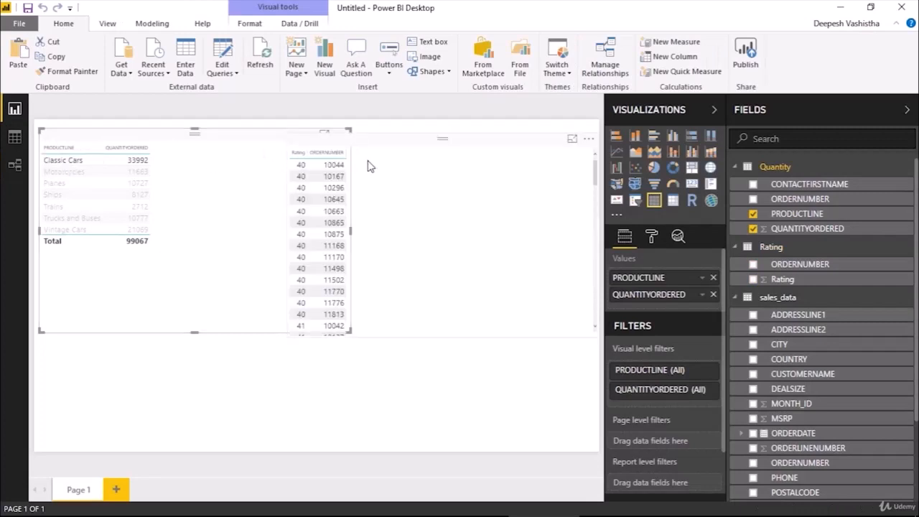
scroll(367, 201, "down", 5)
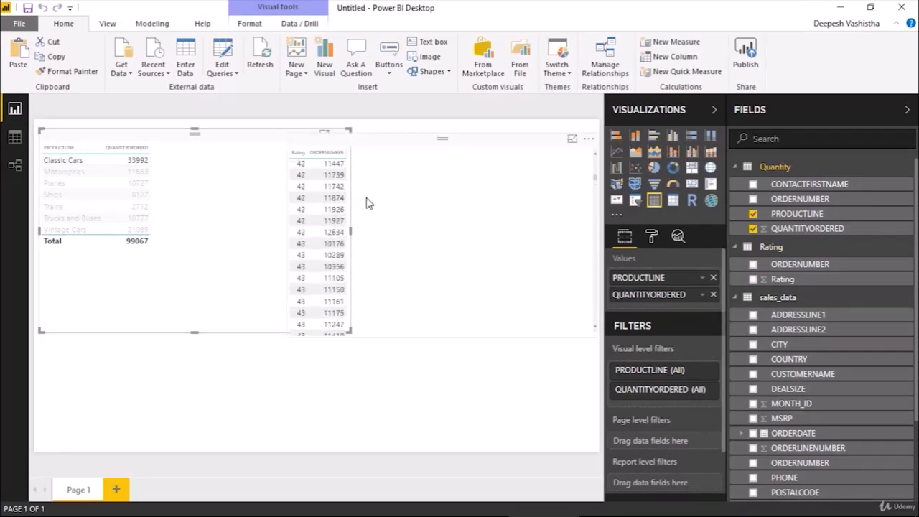
left_click(420, 253)
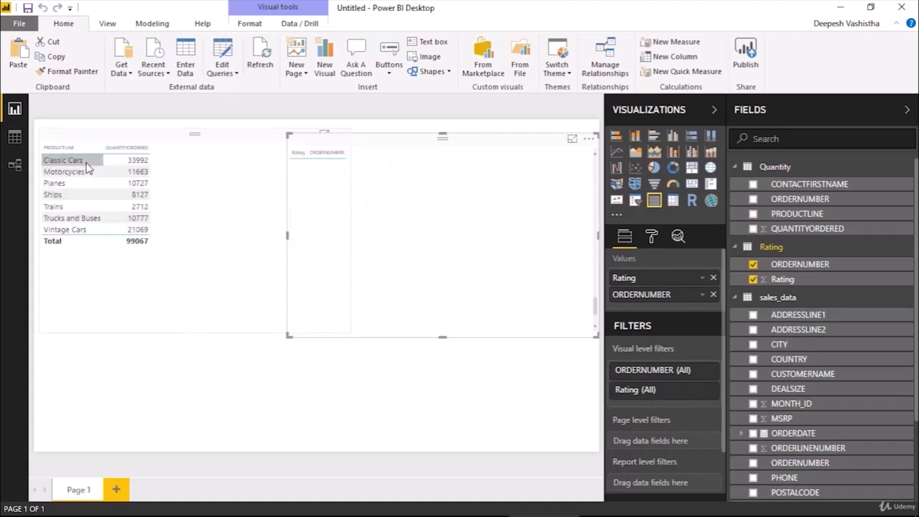
left_click(86, 164)
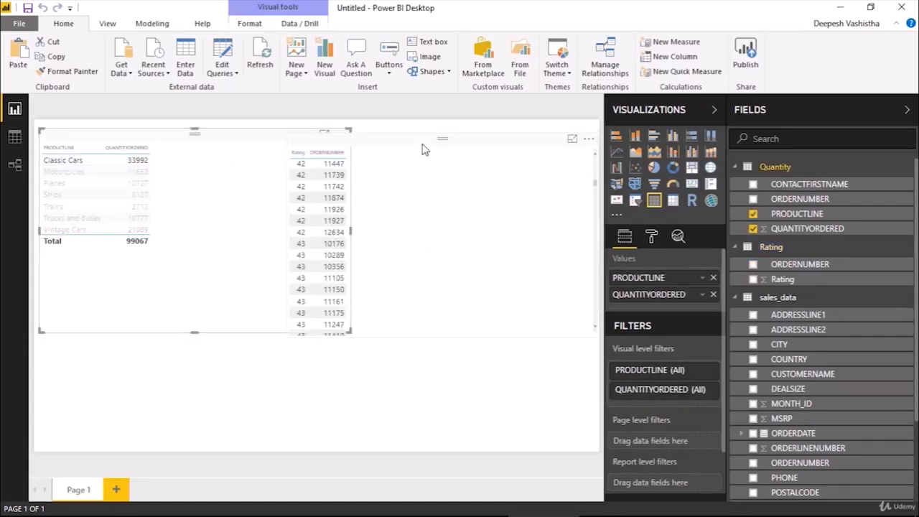
Move the Rating and ORDERNUMBER table lower on the page, cross-filter the quantity table by its first row and clear that selection
left_click_drag(424, 149, 376, 276)
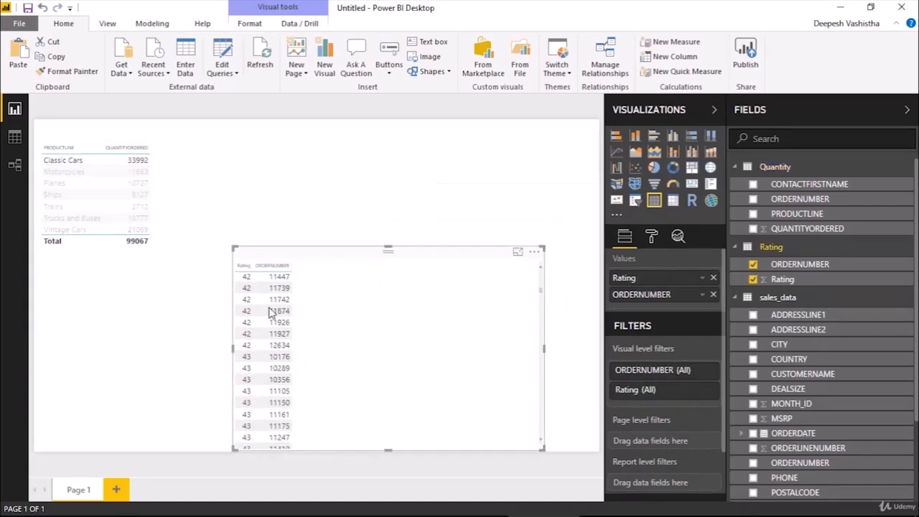
scroll(269, 313, "up", 5)
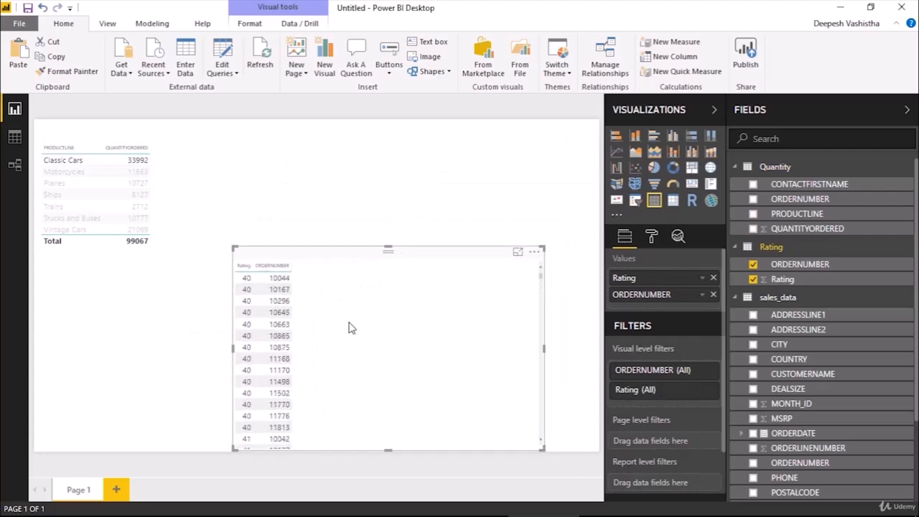
left_click(244, 282)
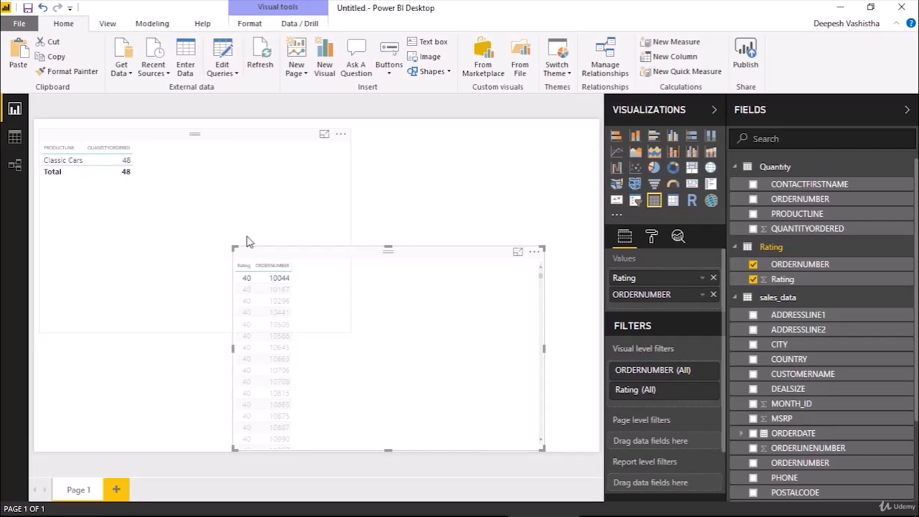
left_click(246, 278)
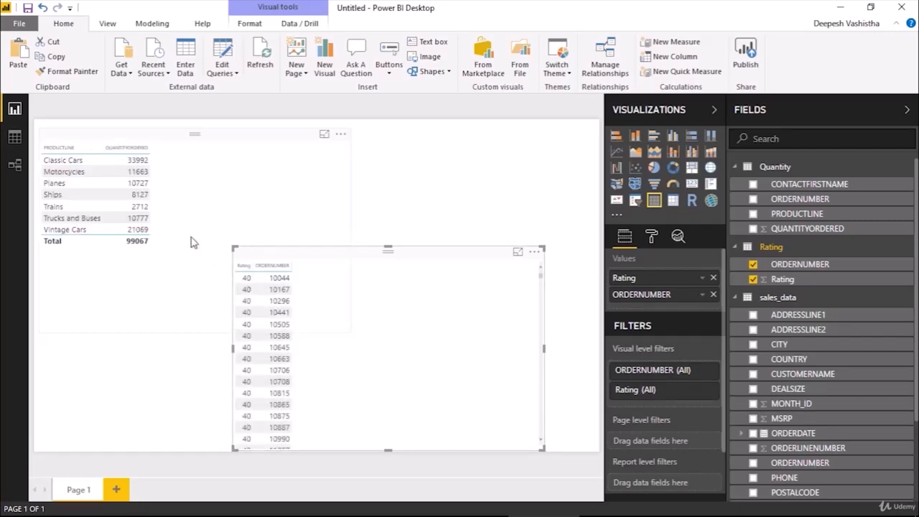
Cross-filter the Rating and ORDERNUMBER table by Motorcycles, look through the filtered rows and clear the selection
left_click(72, 175)
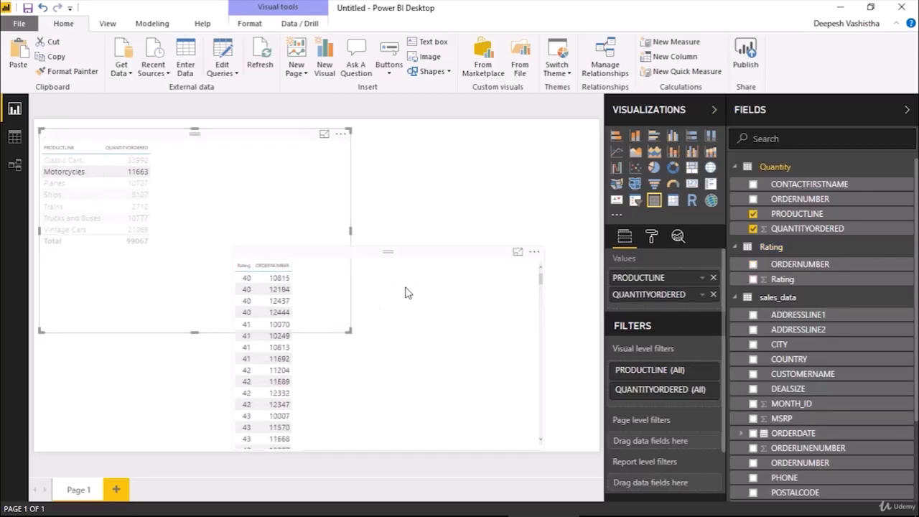
scroll(405, 292, "down", 5)
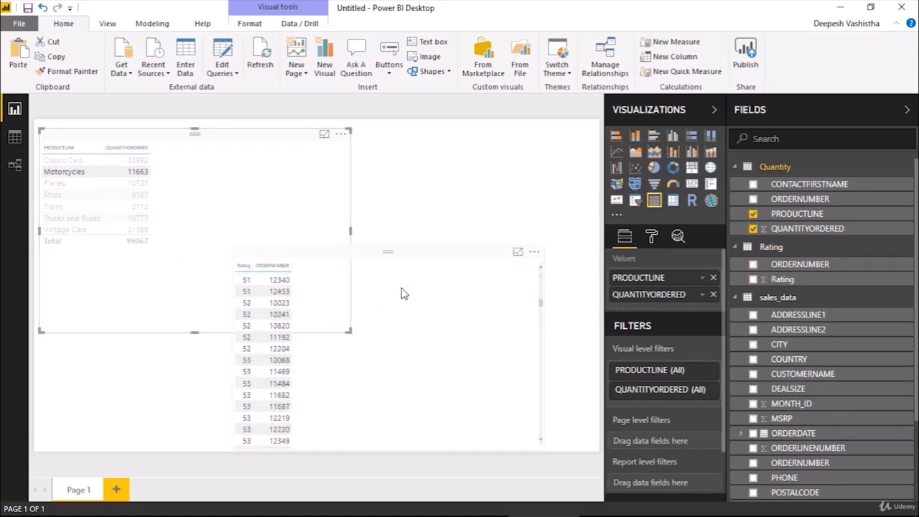
scroll(403, 293, "up", 5)
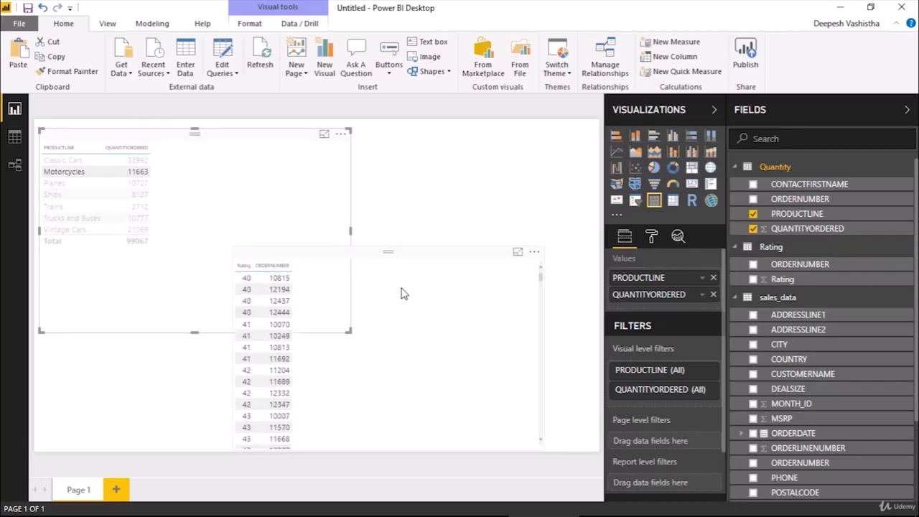
left_click(72, 173)
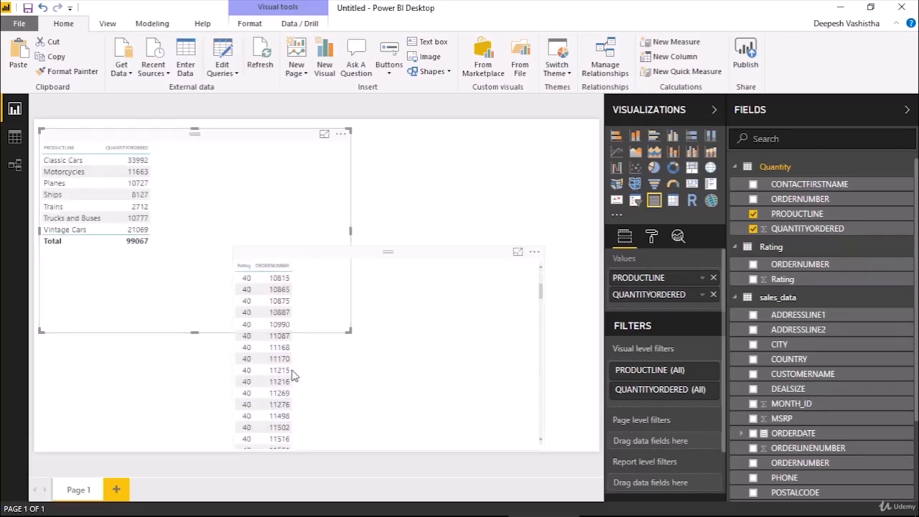
Cross-filter by a rating-40 order row and by Ships, nudging the product-line quantity table slightly upward, and clear the selection
left_click(290, 375)
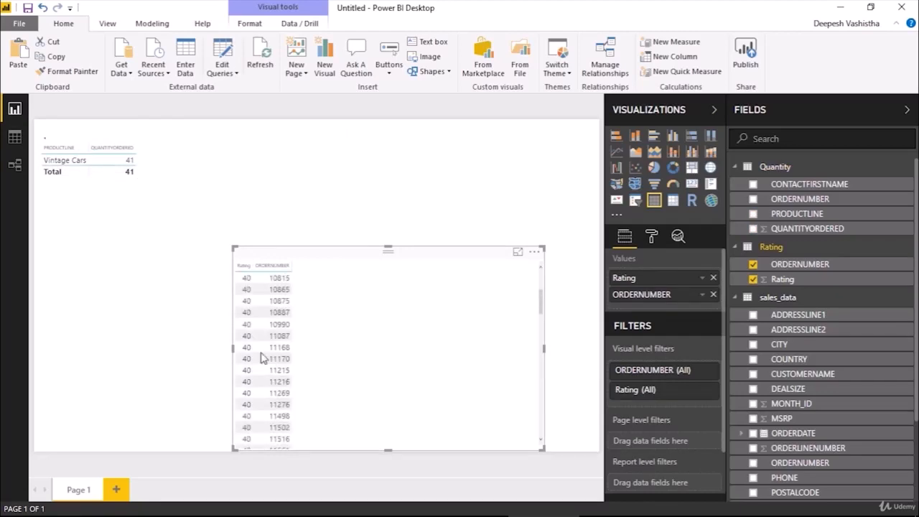
left_click(108, 197)
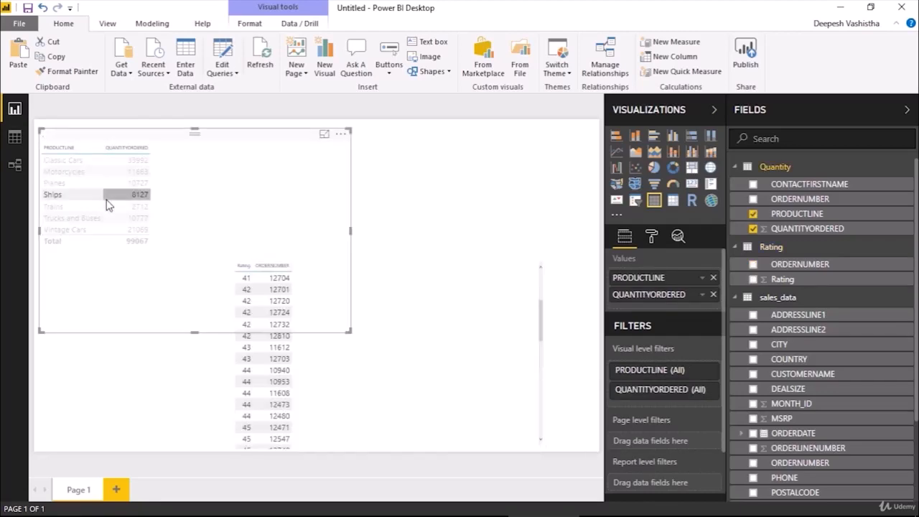
left_click_drag(109, 202, 108, 195)
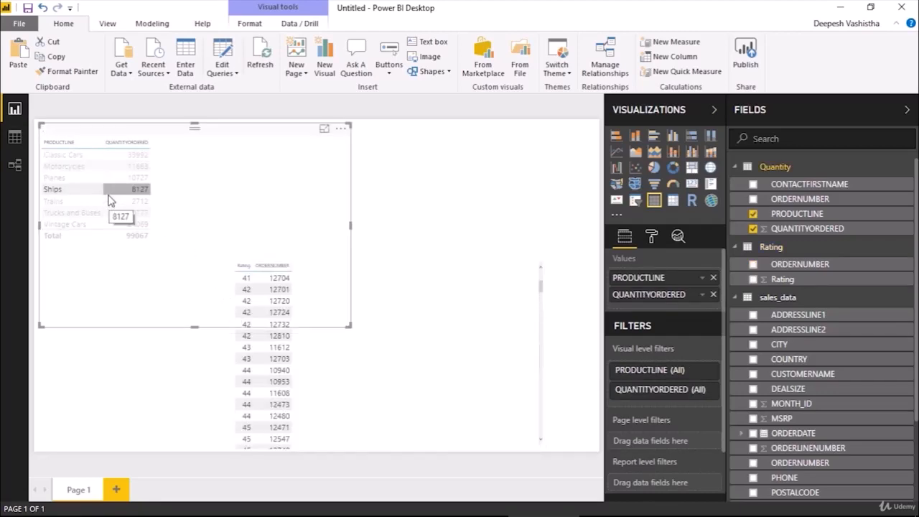
left_click(108, 194)
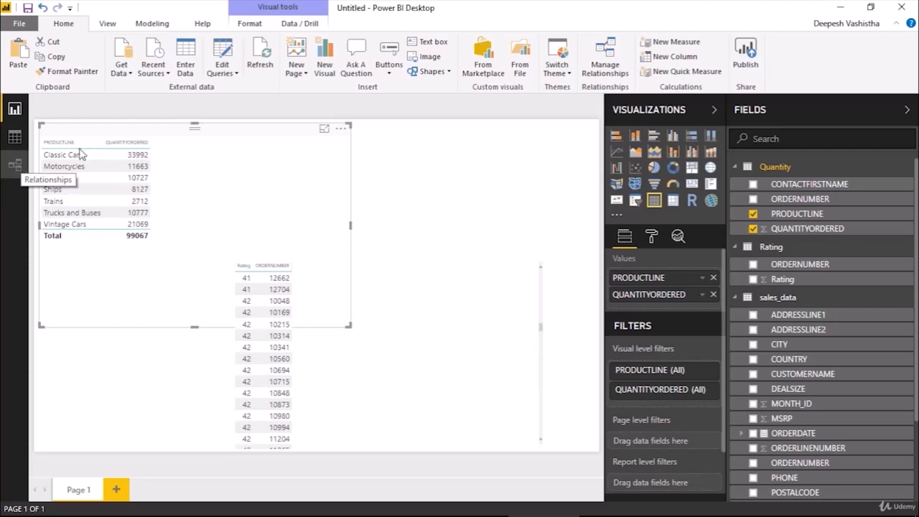
Try to set the cross filter direction of the Rating to Quantity relationship to Single
left_click(605, 65)
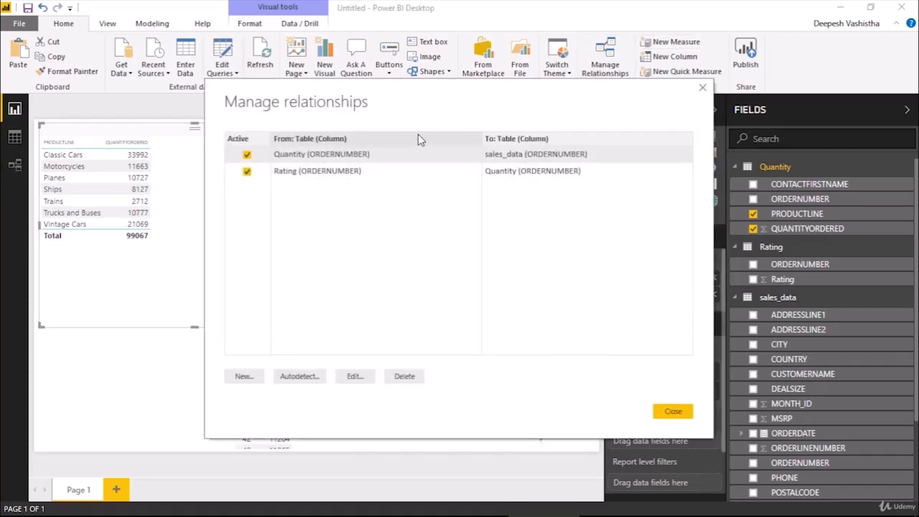
left_click(304, 173)
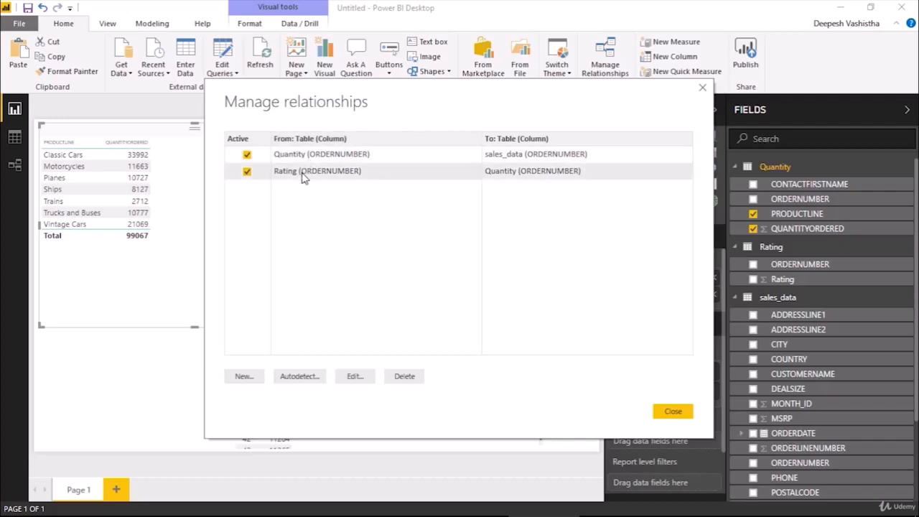
left_click(355, 378)
left_click(561, 367)
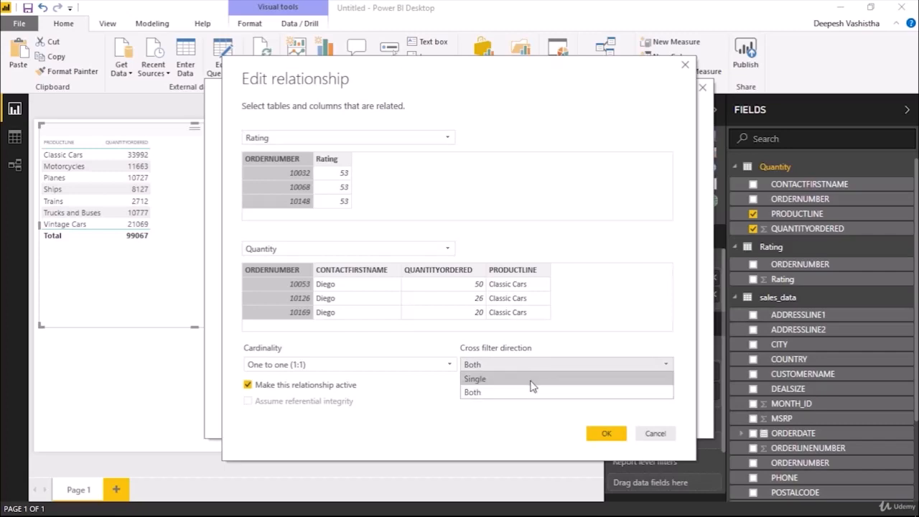
left_click(532, 381)
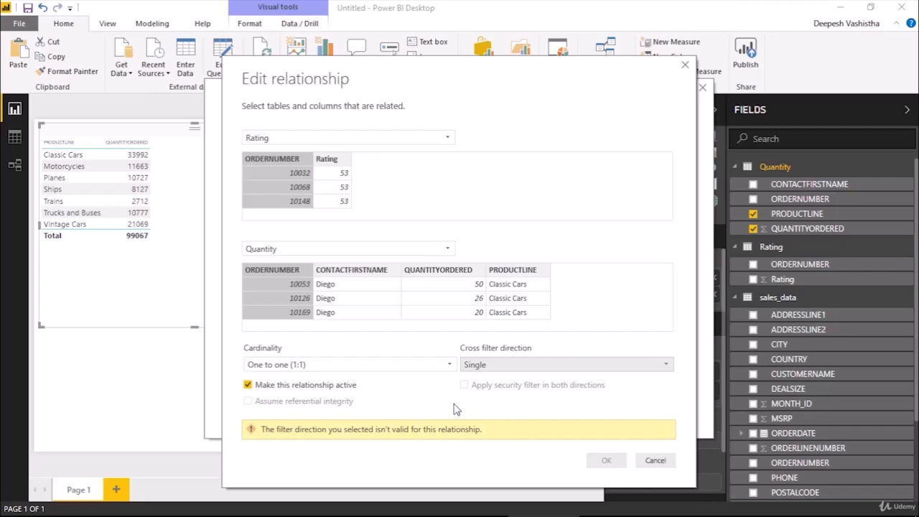
left_click(685, 64)
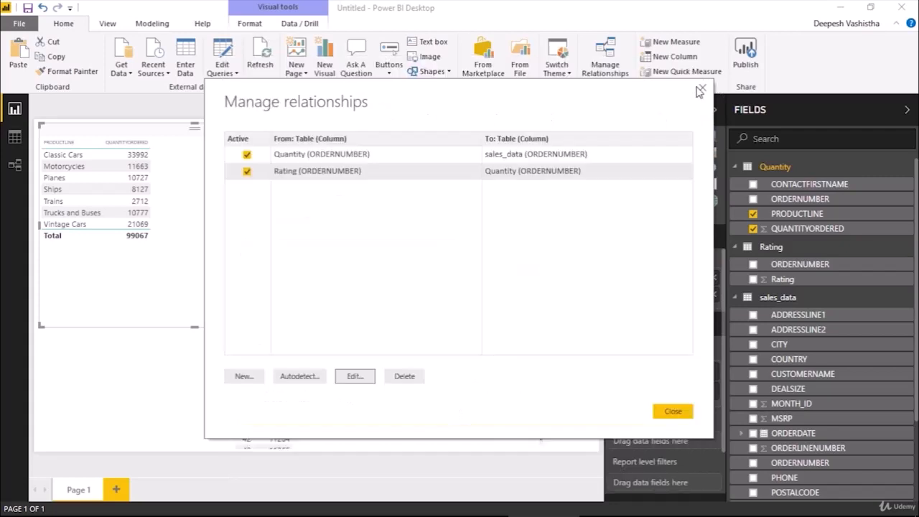
left_click(701, 90)
Check the cross filtering from Ships, clear it, and open the Rating to Quantity relationship for editing
left_click(88, 191)
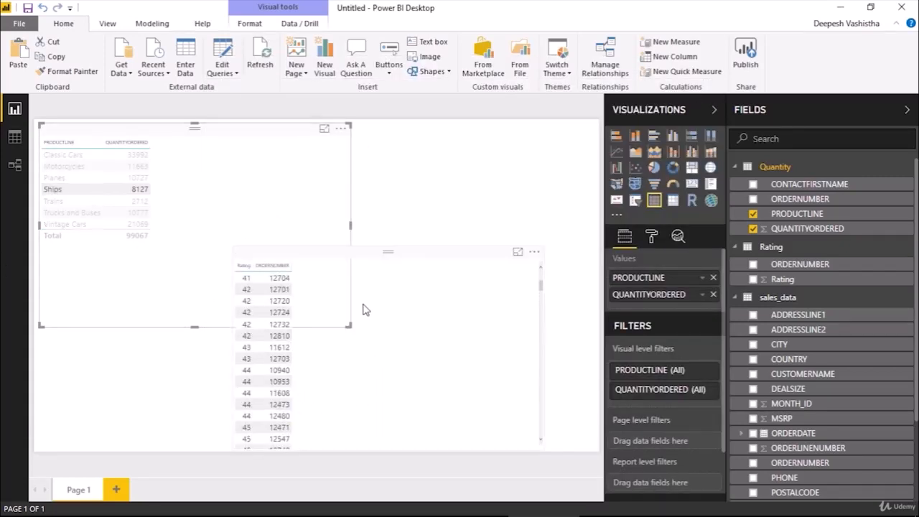
left_click(93, 190)
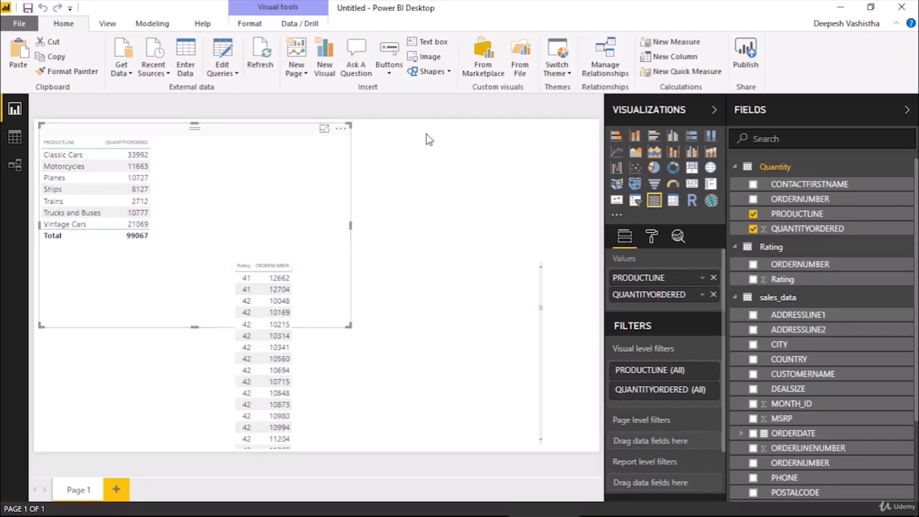
left_click(624, 77)
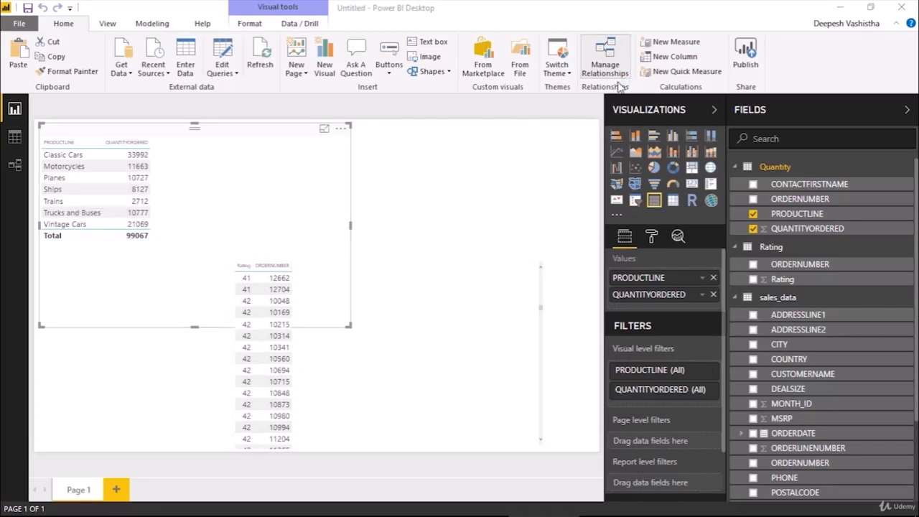
left_click(344, 173)
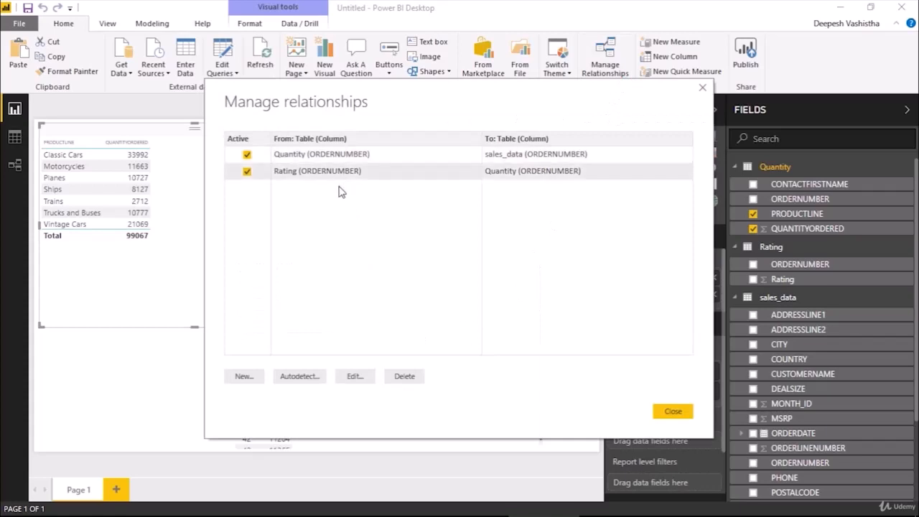
left_click(354, 376)
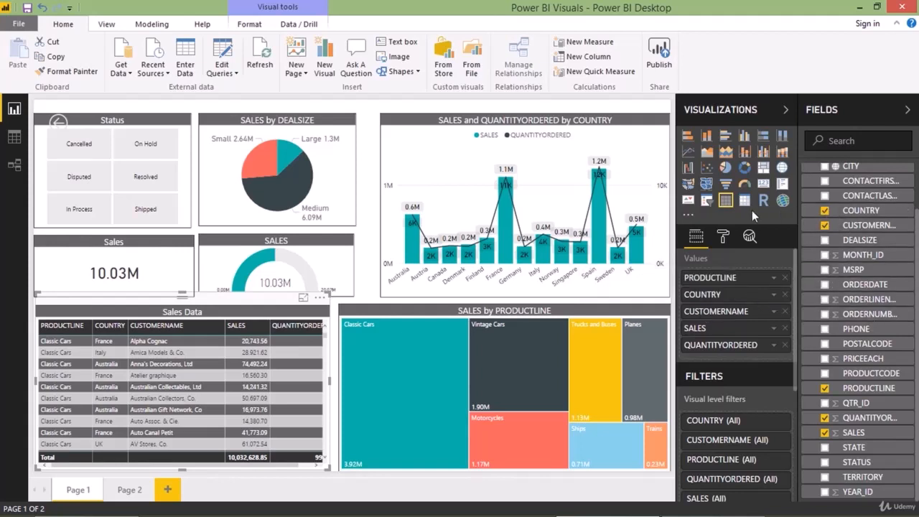
In the Power BI Visuals report, switch Page 1 to the phone layout and place the Status slicer at the top of the phone canvas
left_click(106, 22)
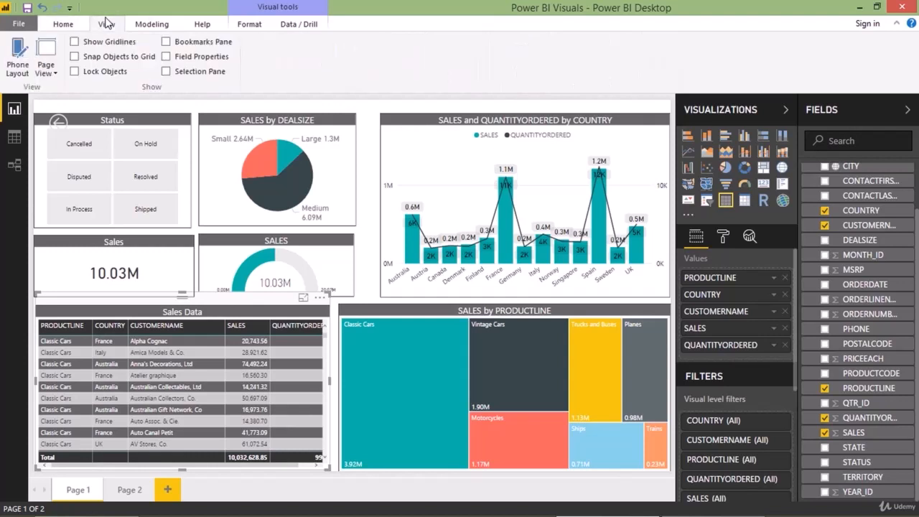
left_click(19, 63)
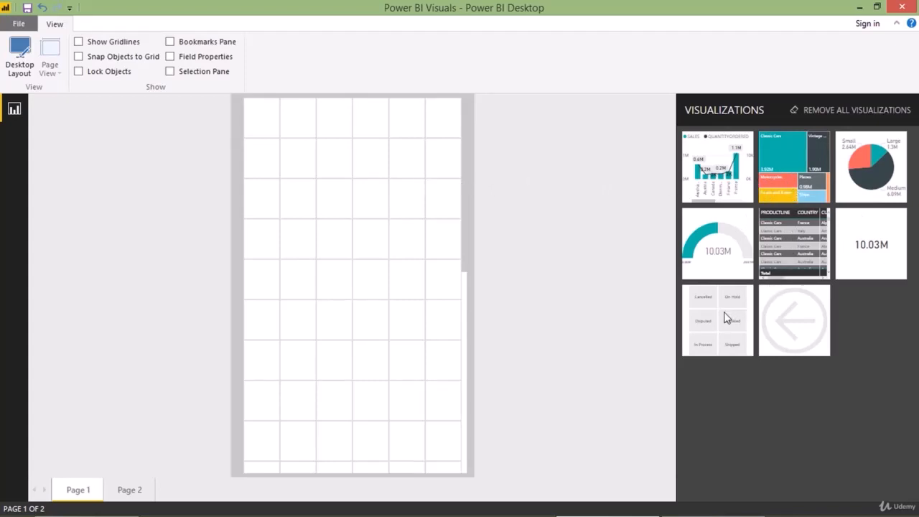
left_click_drag(724, 316, 298, 134)
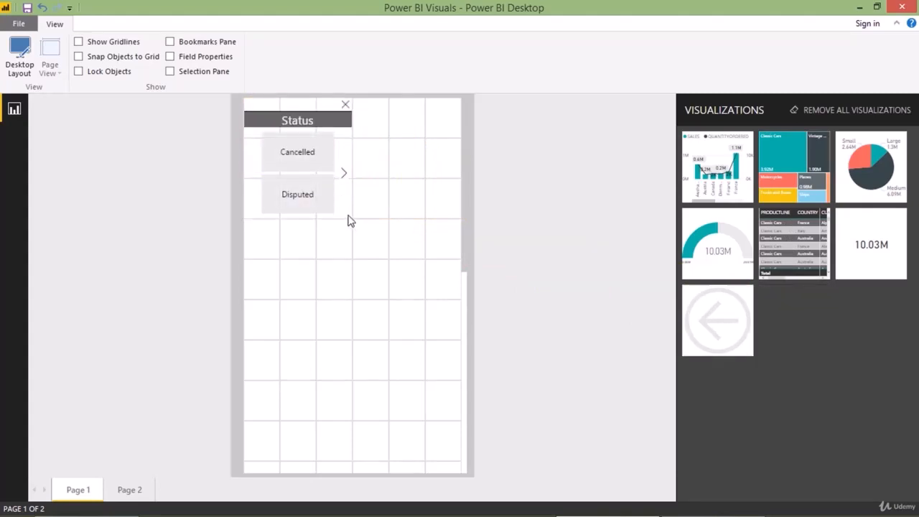
Stretch the Status slicer across the phone canvas and add the Sales Data table at full width, leaving a three-row gap between them
left_click_drag(351, 216, 458, 236)
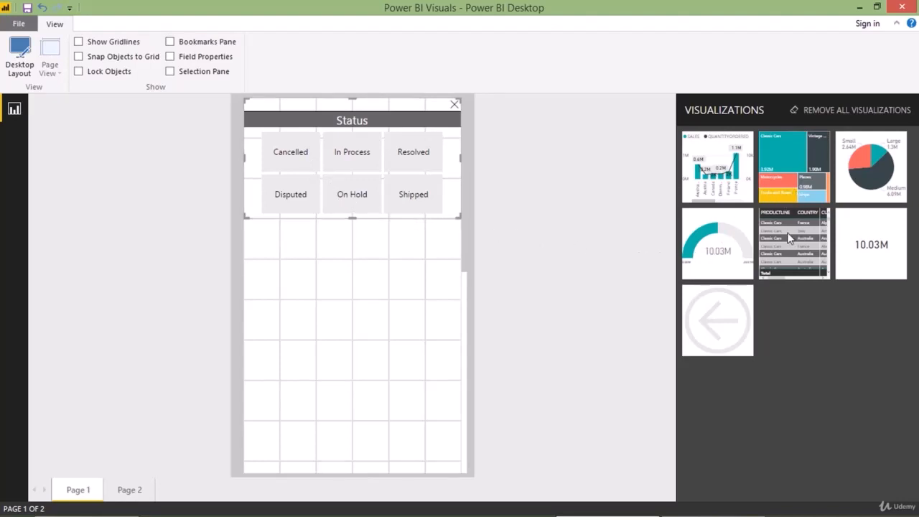
left_click_drag(789, 238, 291, 249)
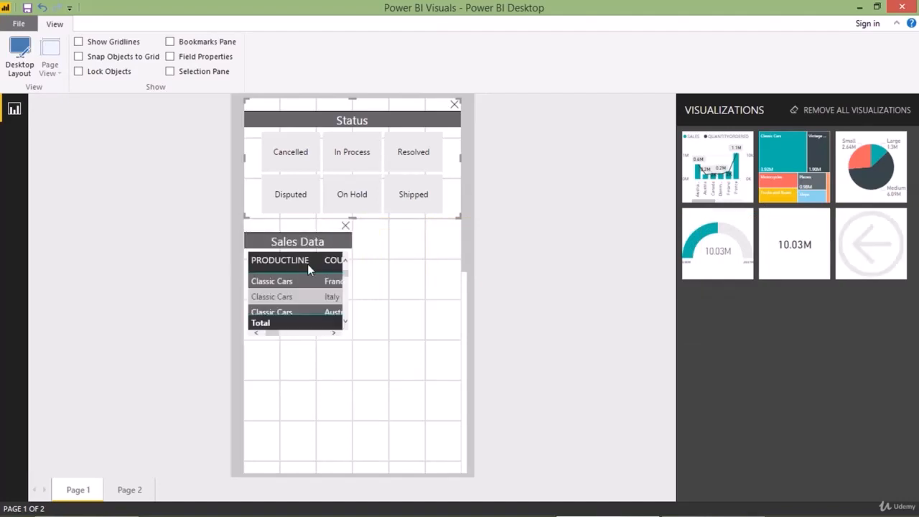
left_click(346, 335)
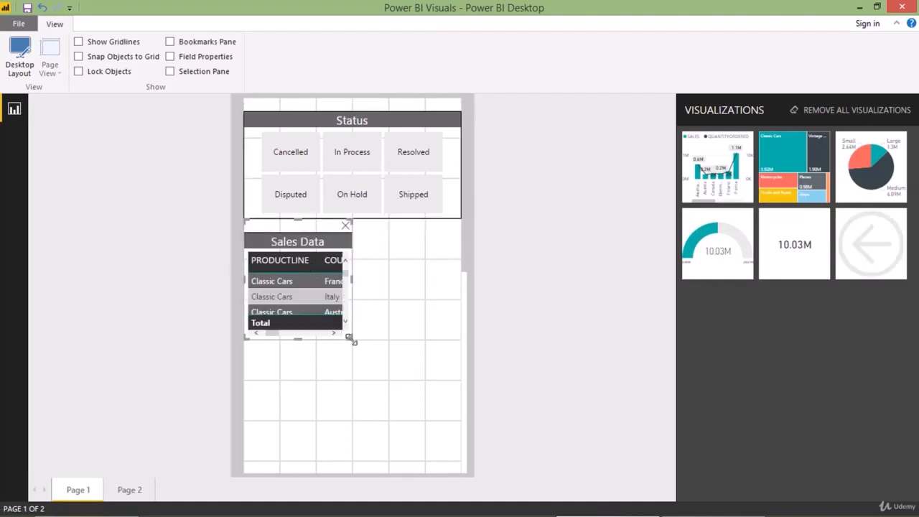
left_click_drag(354, 343, 473, 343)
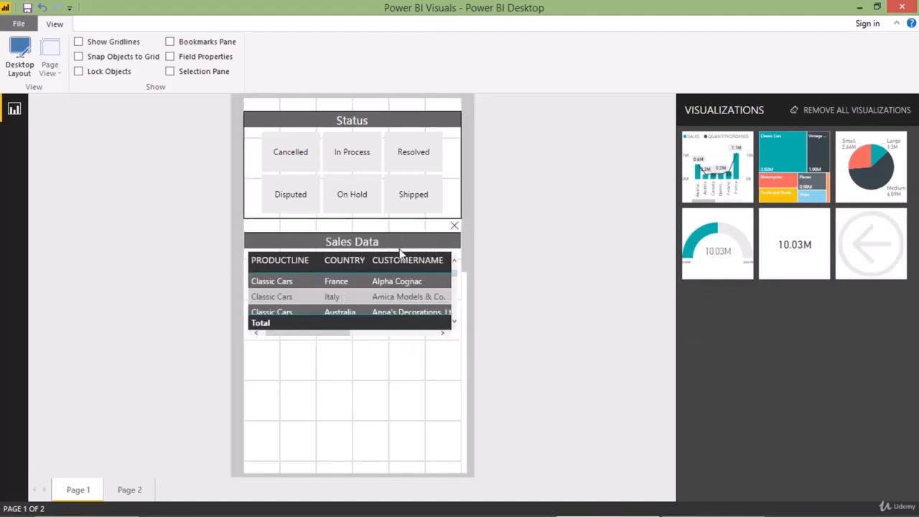
left_click_drag(400, 255, 407, 375)
Fill the gap with the SALES gauge, two columns wide, beside the SALES by DEALSIZE pie chart, four columns wide
left_click_drag(728, 242, 298, 260)
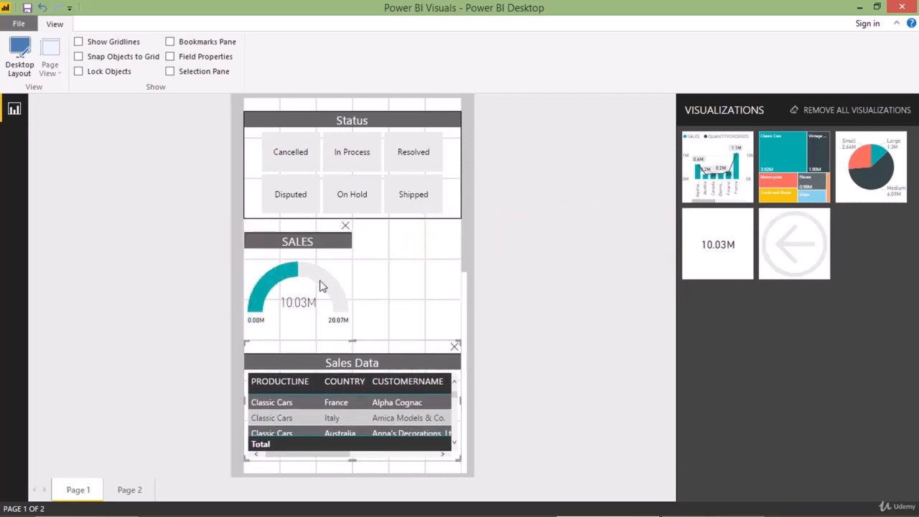
left_click_drag(862, 182, 432, 303)
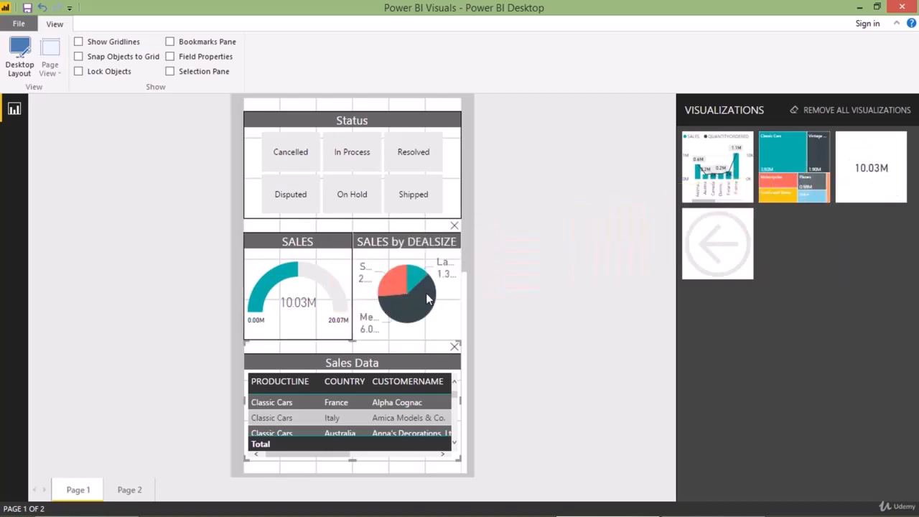
left_click(337, 315)
left_click_drag(349, 337, 316, 337)
left_click_drag(380, 320, 335, 319)
left_click_drag(420, 335, 464, 347)
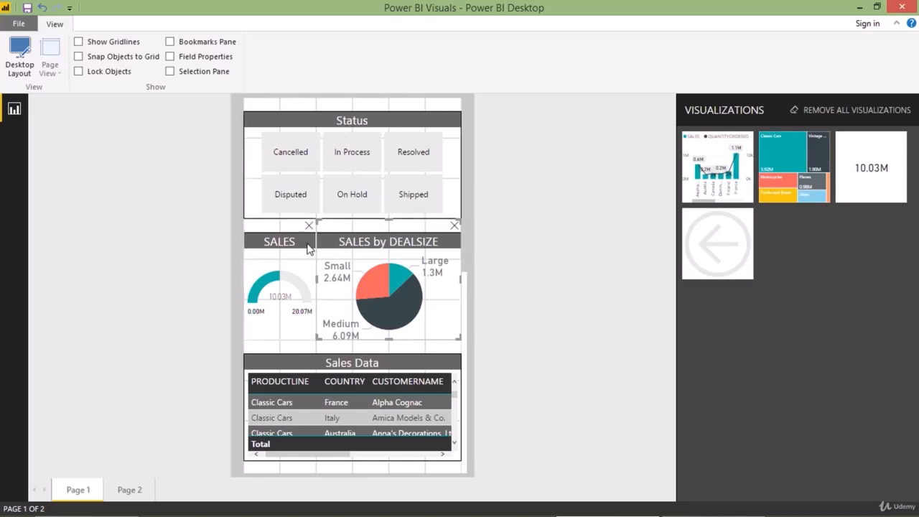
Add the SALES and QUANTITYORDERED combo chart below the Sales Data table and stretch it to the full canvas width
scroll(339, 252, "down", 3)
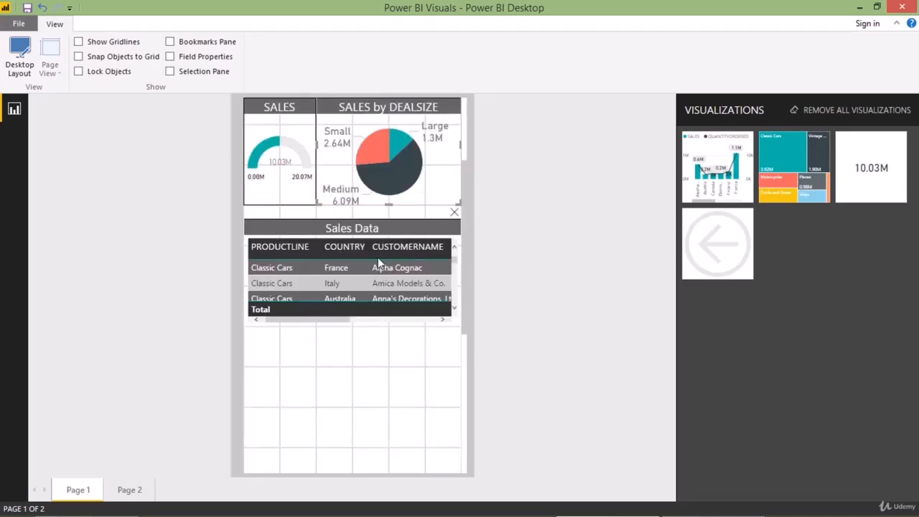
scroll(378, 258, "down", 3)
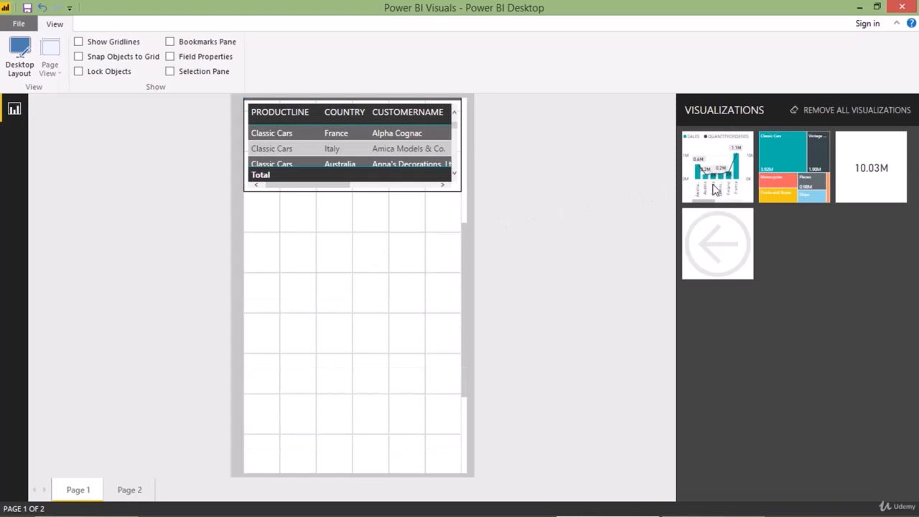
left_click_drag(717, 189, 287, 256)
left_click_drag(345, 301, 464, 328)
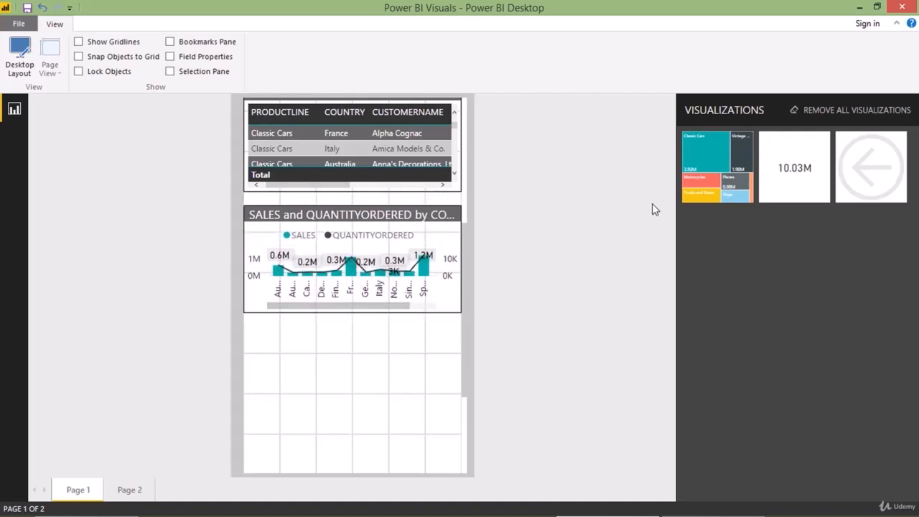
Add the SALES by PRODUCTLINE treemap below the combo chart and enlarge it to four columns by four rows
left_click_drag(694, 186, 304, 389)
left_click(347, 429)
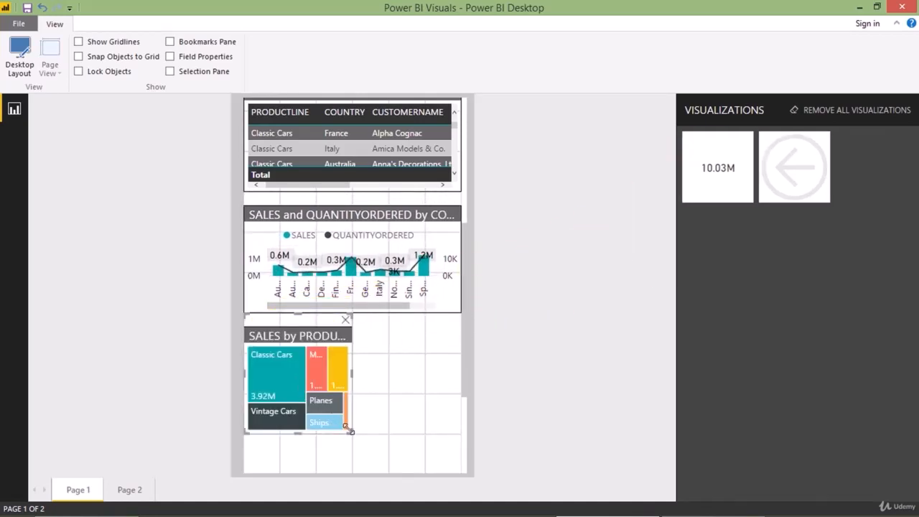
left_click_drag(349, 431, 382, 493)
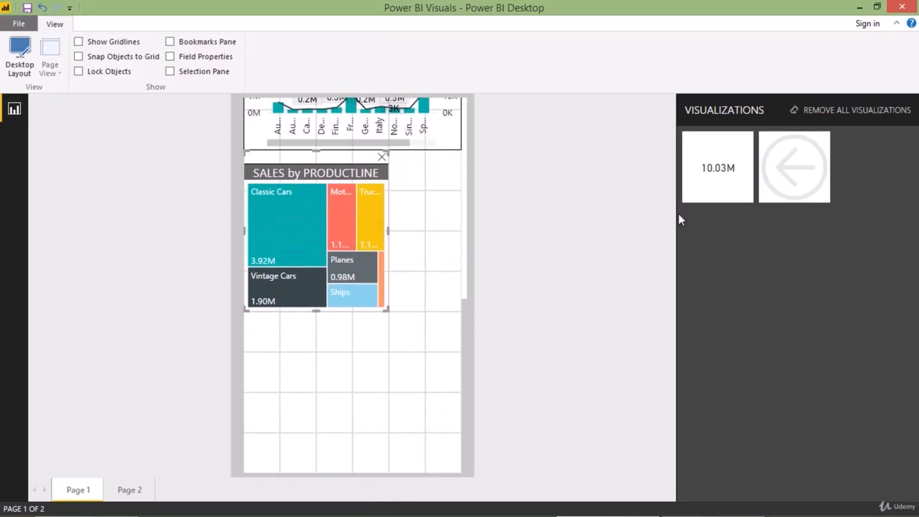
Replace the SALES gauge beside the pie chart with the Sales card
mouse_move(730, 200)
left_mouse_down()
mouse_move(438, 255)
mouse_move(431, 236)
mouse_move(710, 213)
mouse_move(730, 202)
left_mouse_up()
scroll(396, 287, "up", 10)
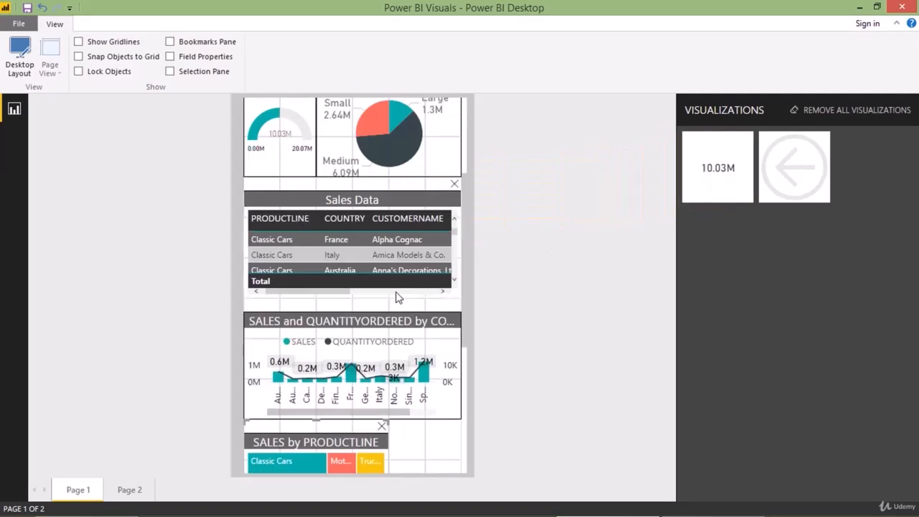
scroll(396, 287, "down", 3)
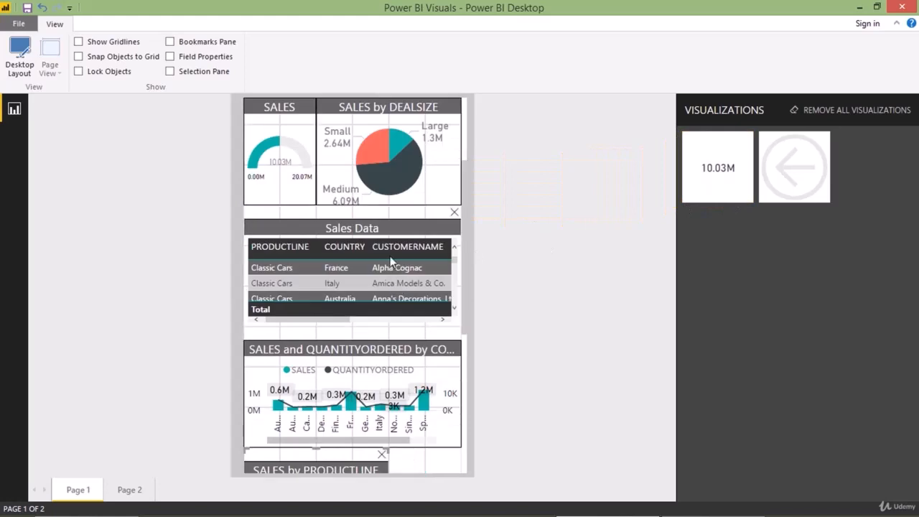
mouse_move(292, 167)
left_mouse_down()
mouse_move(769, 263)
mouse_move(394, 201)
mouse_move(299, 170)
left_mouse_up()
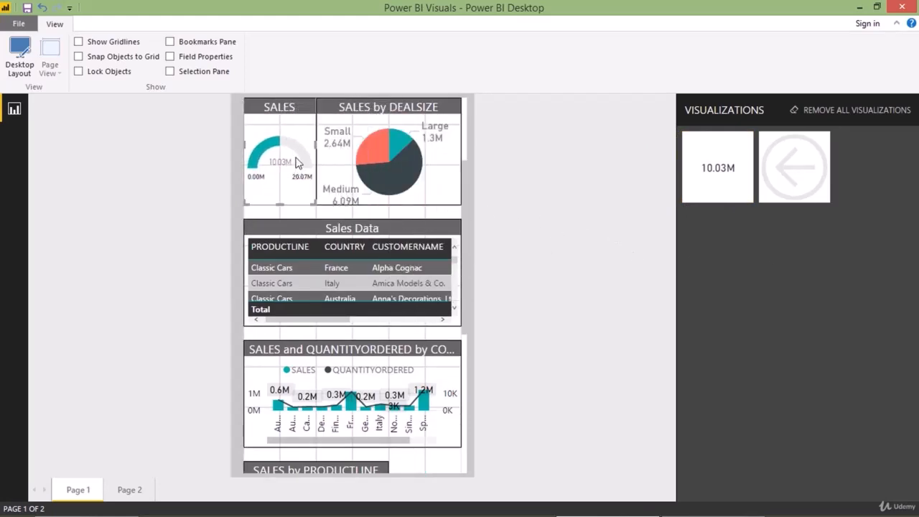
scroll(296, 161, "up", 2)
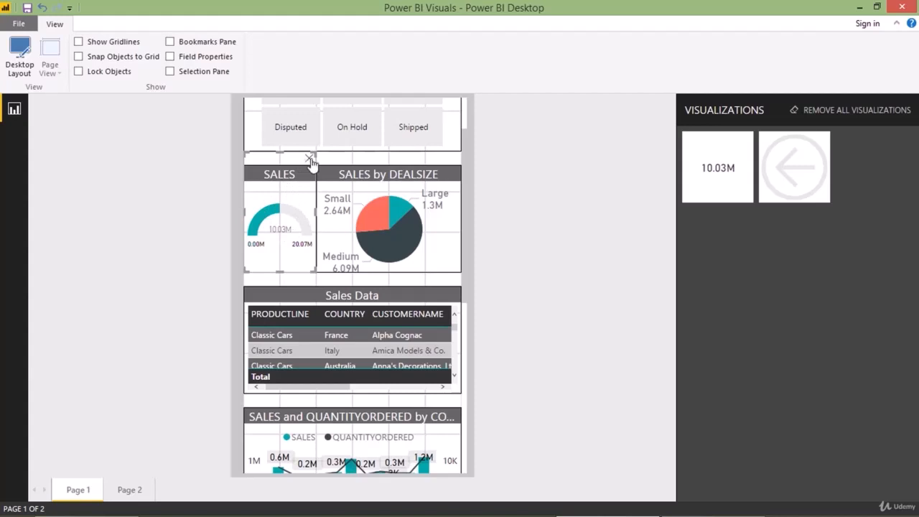
left_click(310, 159)
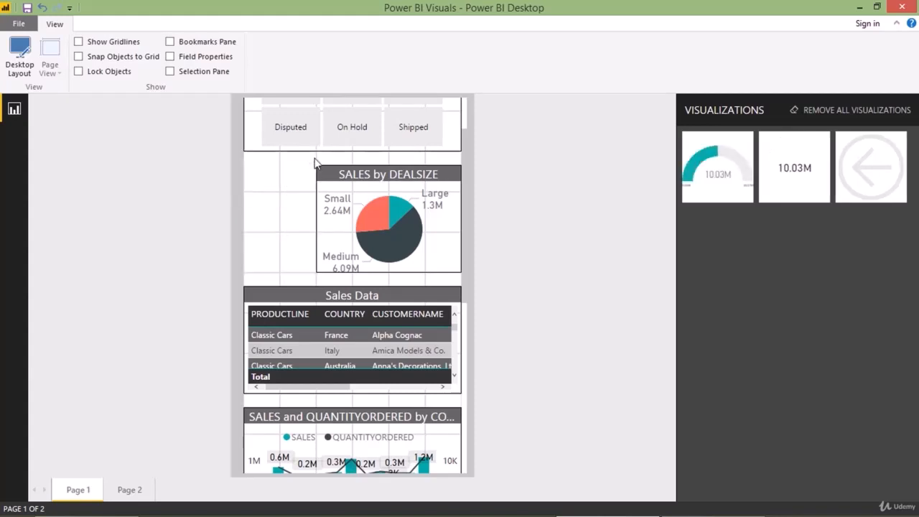
left_click_drag(770, 179, 282, 162)
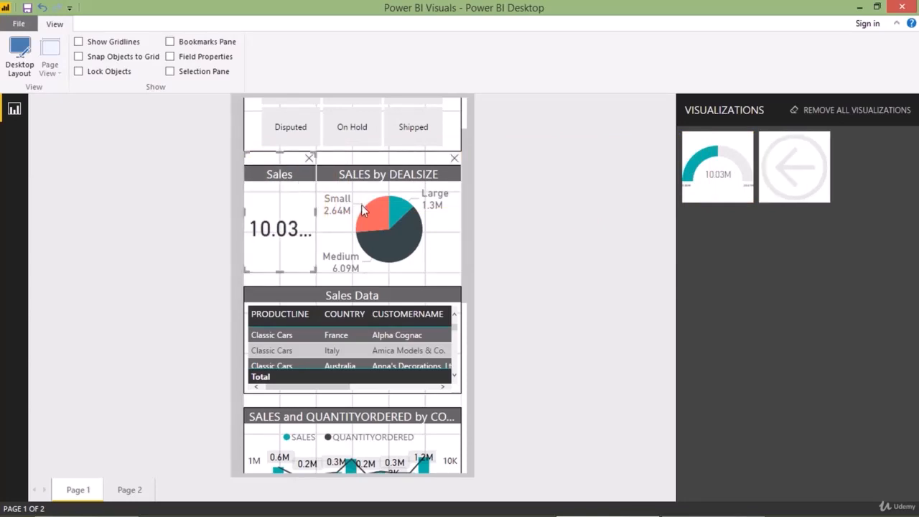
Widen the SALES by PRODUCTLINE treemap to full width, move it down three rows, and insert the SALES gauge above it at full width
scroll(361, 204, "down", 5)
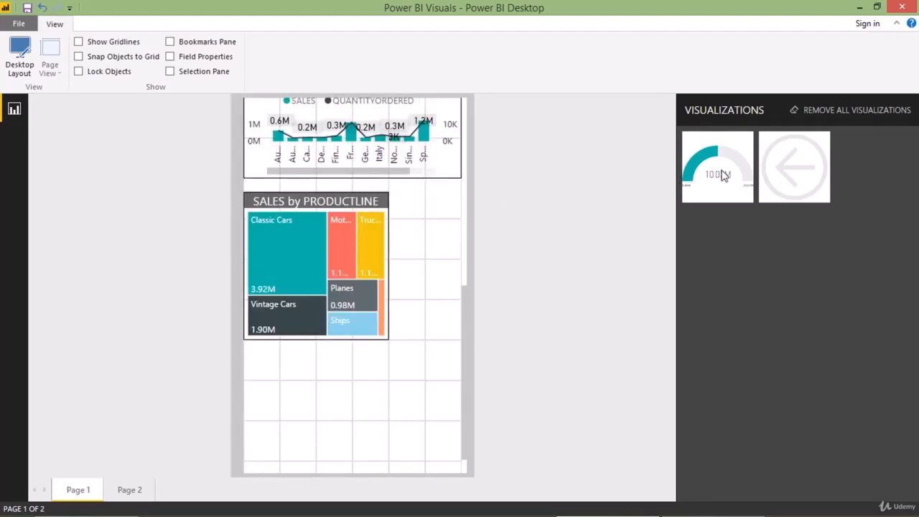
left_click(293, 281)
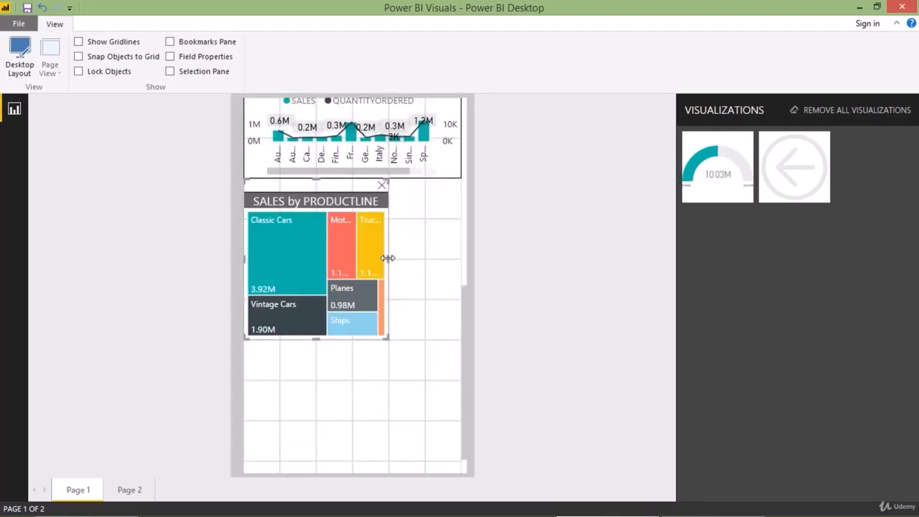
left_click_drag(388, 260, 443, 259)
left_click_drag(359, 242, 362, 342)
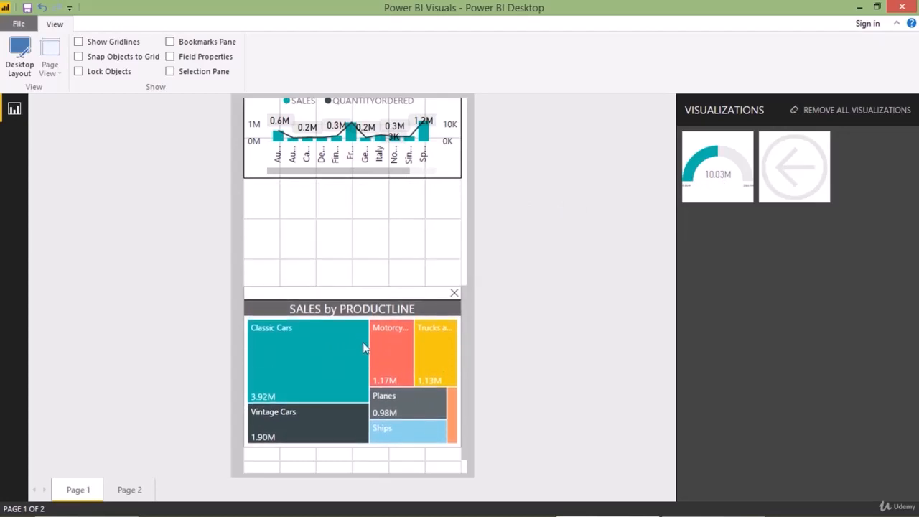
left_click_drag(713, 162, 301, 227)
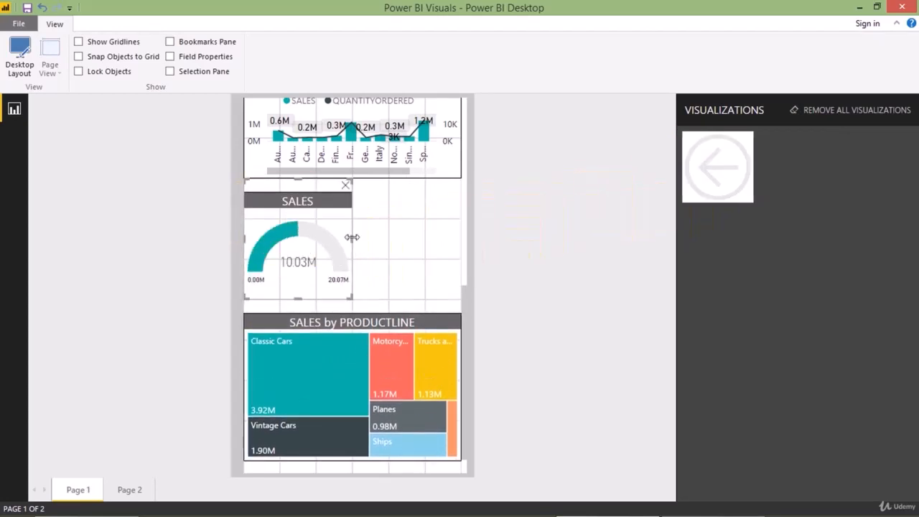
left_click_drag(352, 239, 465, 241)
Try adjusting the width of the SALES by DEALSIZE pie chart and review the phone layout from the Status slicer to the treemap
scroll(384, 268, "up", 3)
scroll(384, 267, "up", 6)
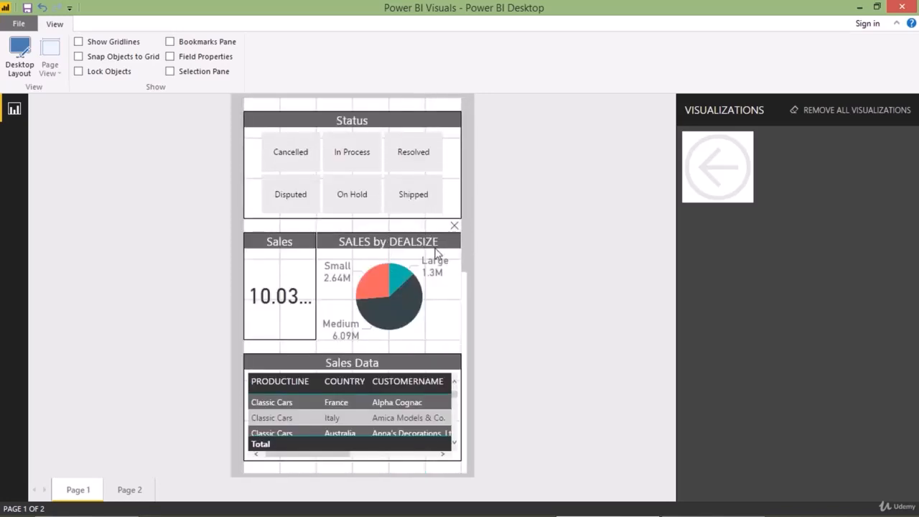
left_click(435, 254)
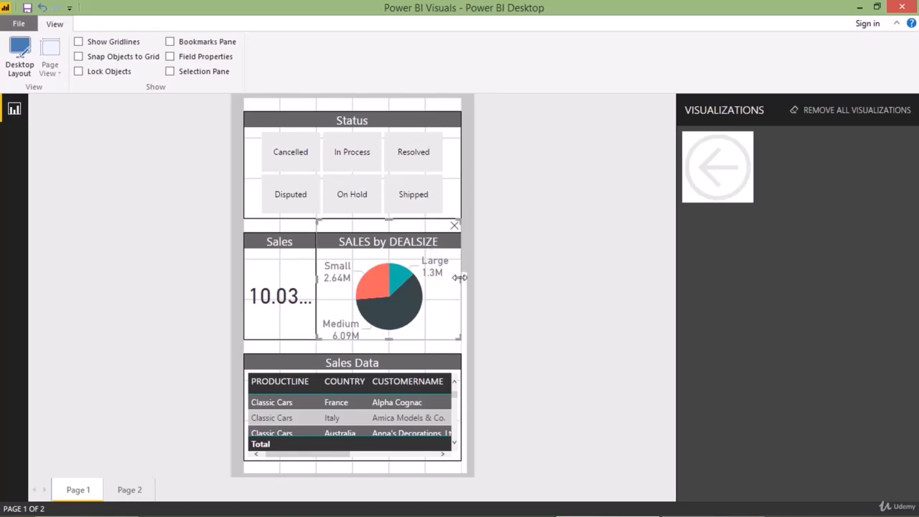
left_click_drag(459, 278, 457, 279)
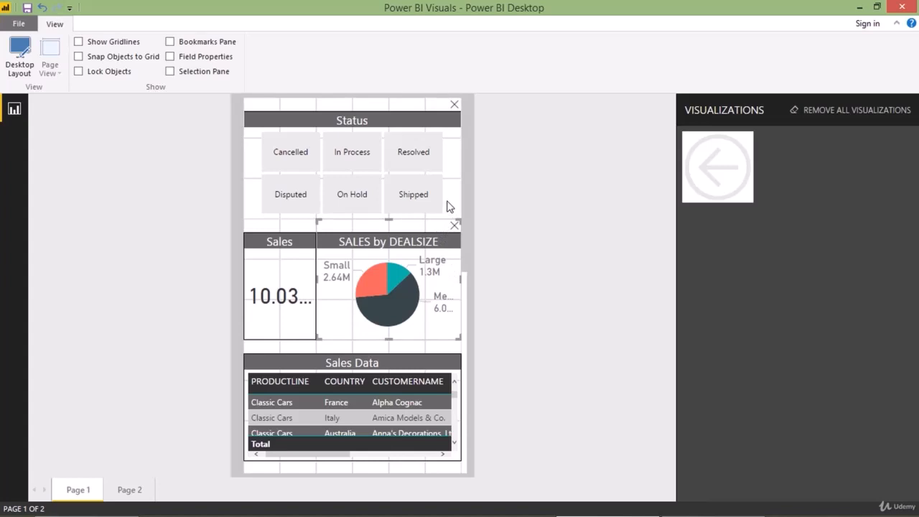
scroll(415, 187, "down", 5)
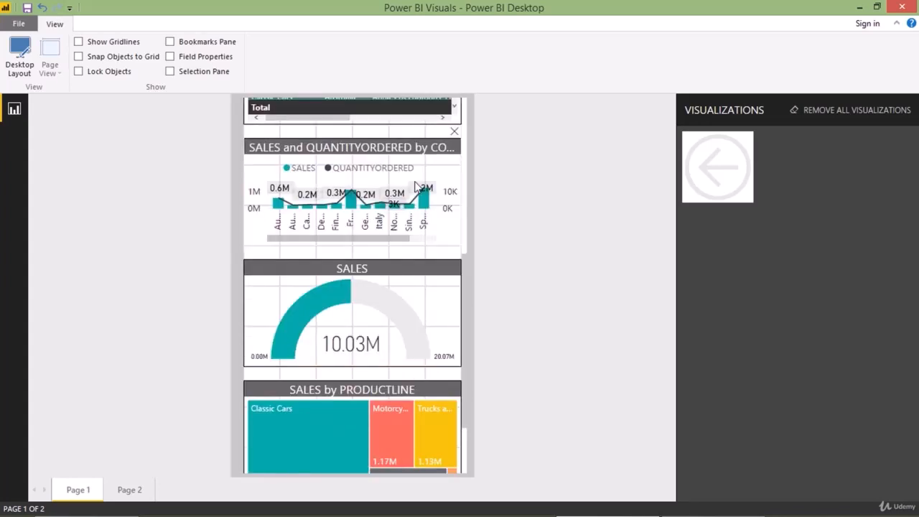
scroll(415, 187, "down", 1)
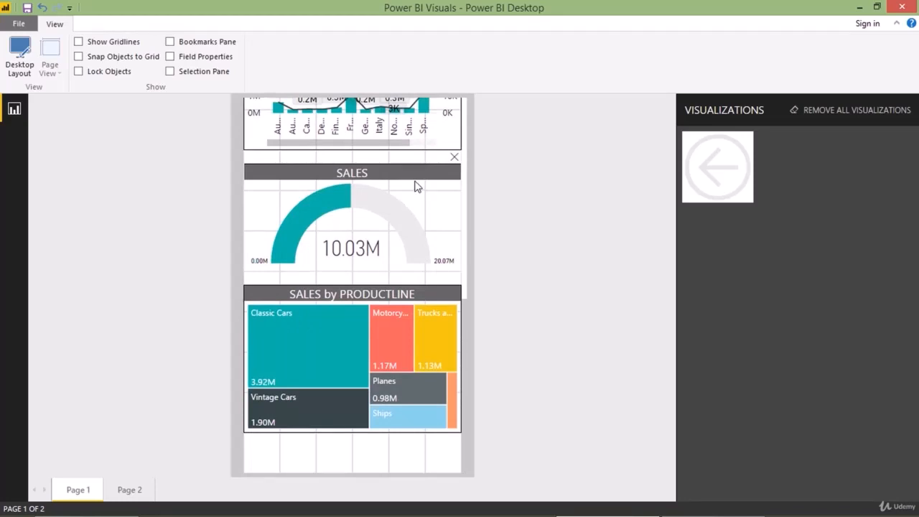
scroll(417, 186, "up", 6)
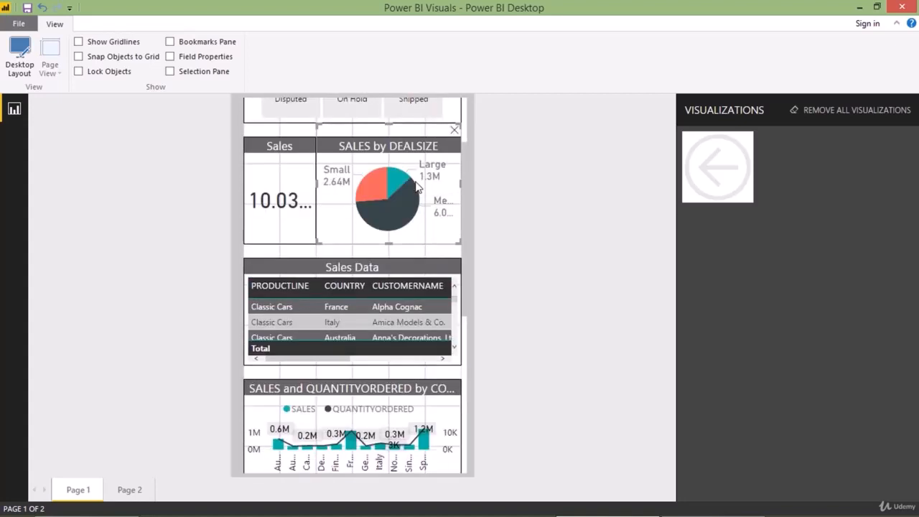
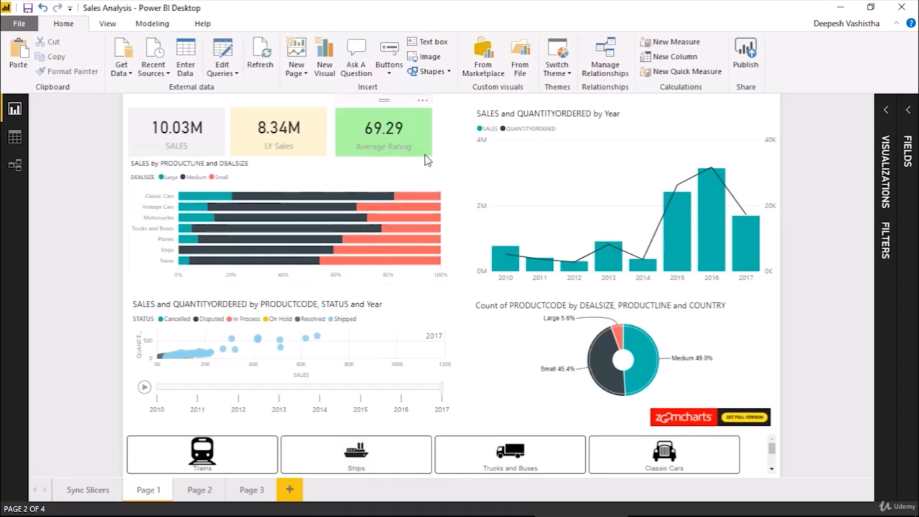
In the Sales Analysis report, play the year animation of the PRODUCTCODE scatter chart in focus mode and return to Page 1
left_click(427, 166)
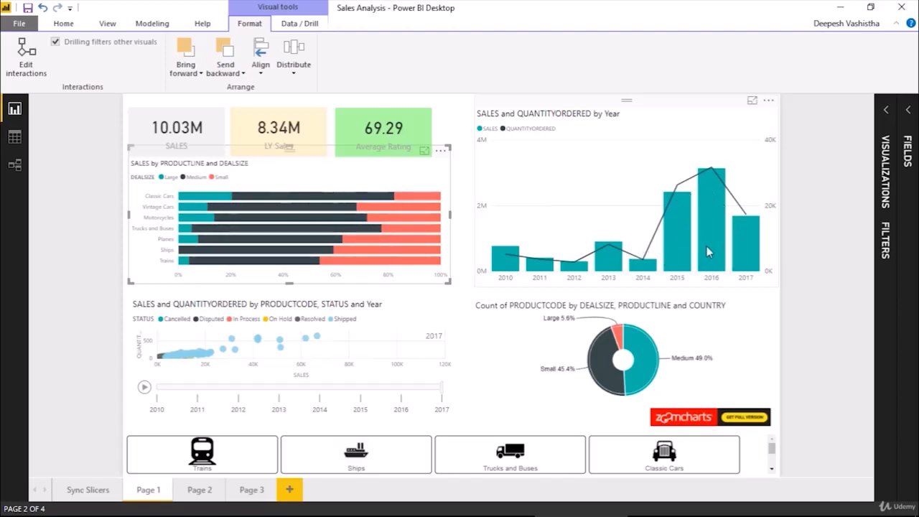
mouse_move(696, 216)
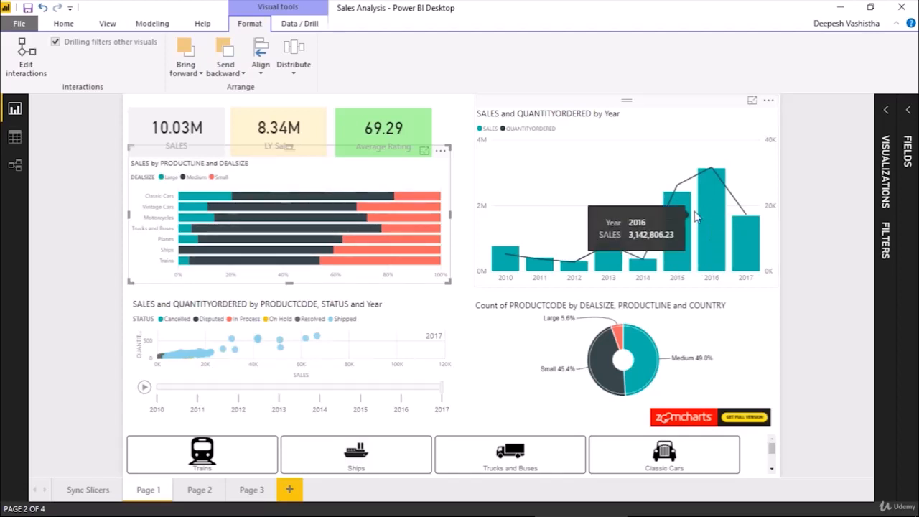
left_click(415, 299)
left_click(427, 293)
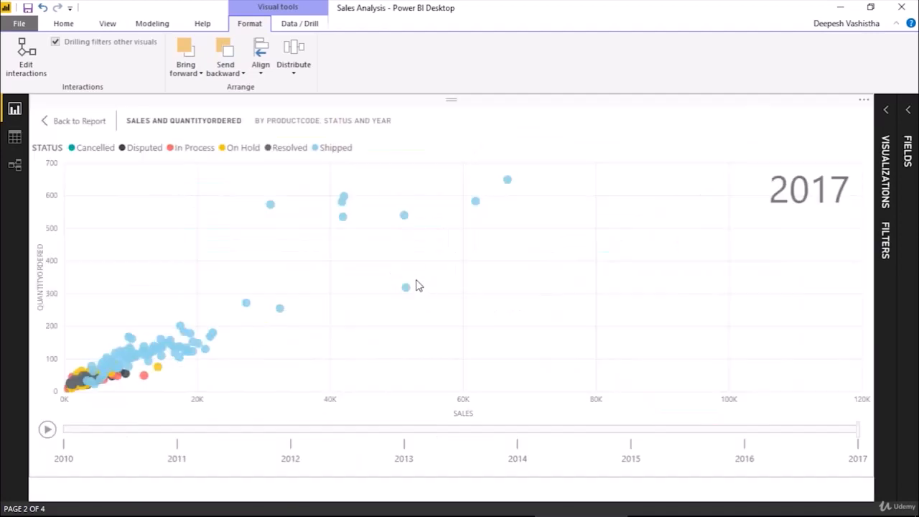
left_click(46, 431)
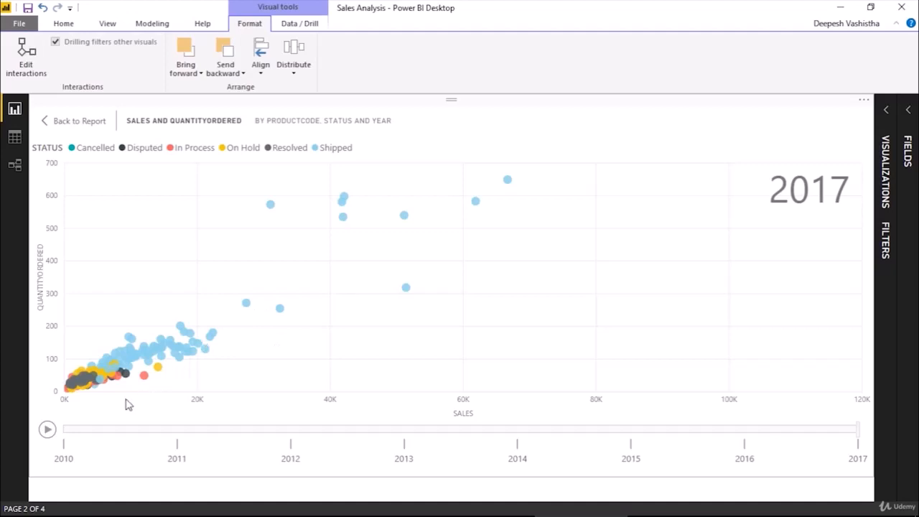
left_click(46, 429)
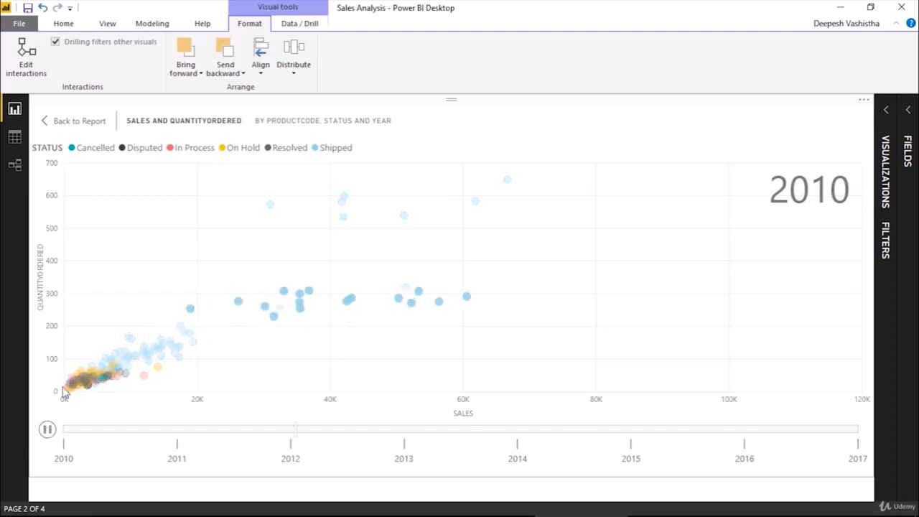
left_click(72, 120)
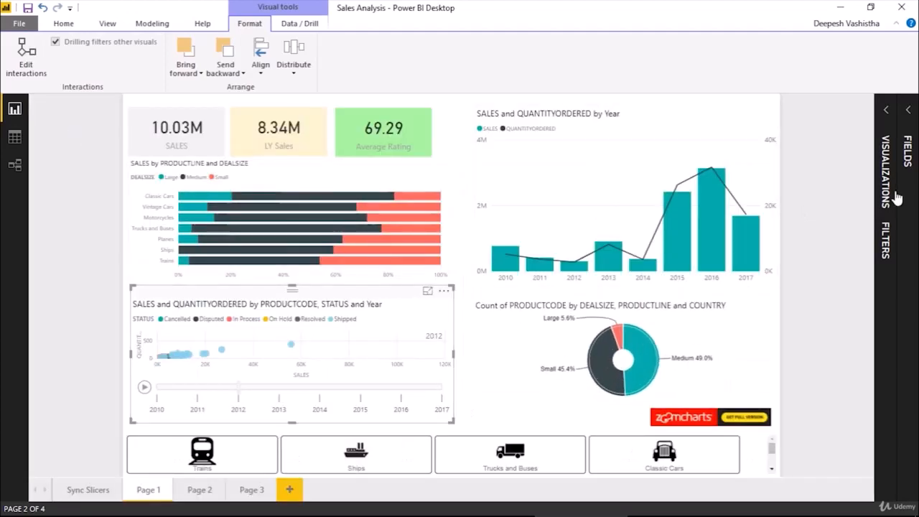
Examine the field assignments of the PRODUCTCODE scatter chart, including its Year play axis, and replay its year animation
left_click(888, 132)
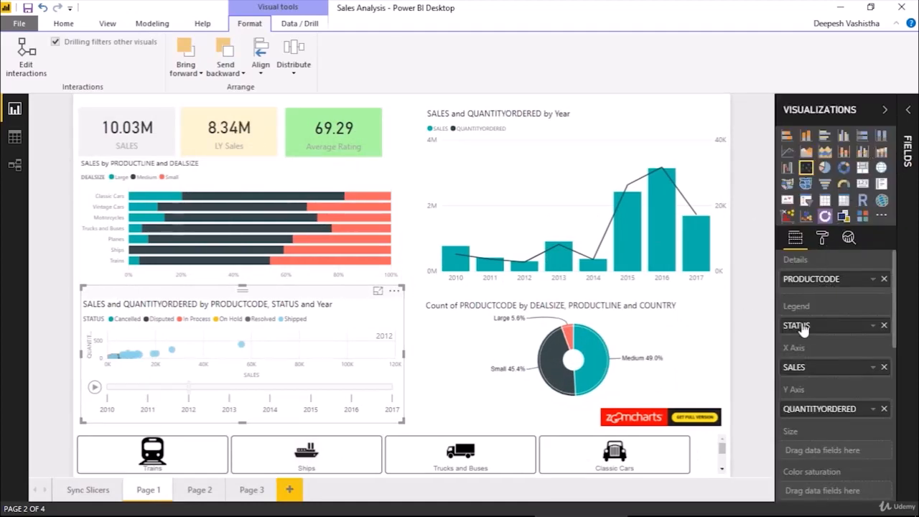
scroll(837, 401, "down", 1)
scroll(836, 401, "down", 1)
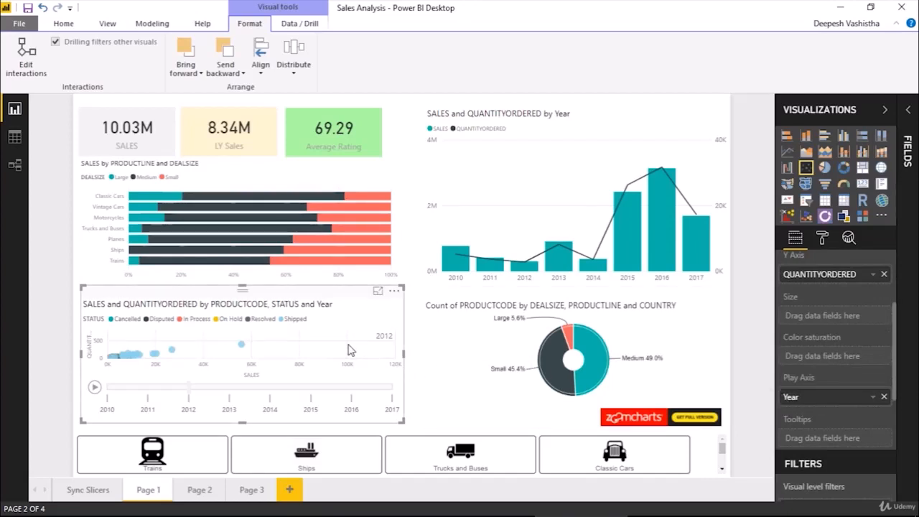
left_click(95, 387)
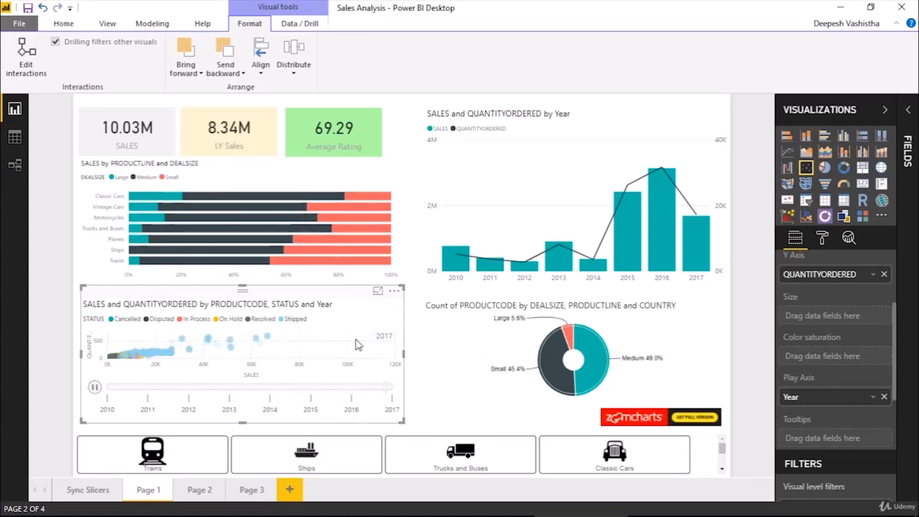
View the Count of PRODUCTCODE donut chart in focus mode, review its category fields, drill into the Medium slice and return to Page 1
left_click(661, 306)
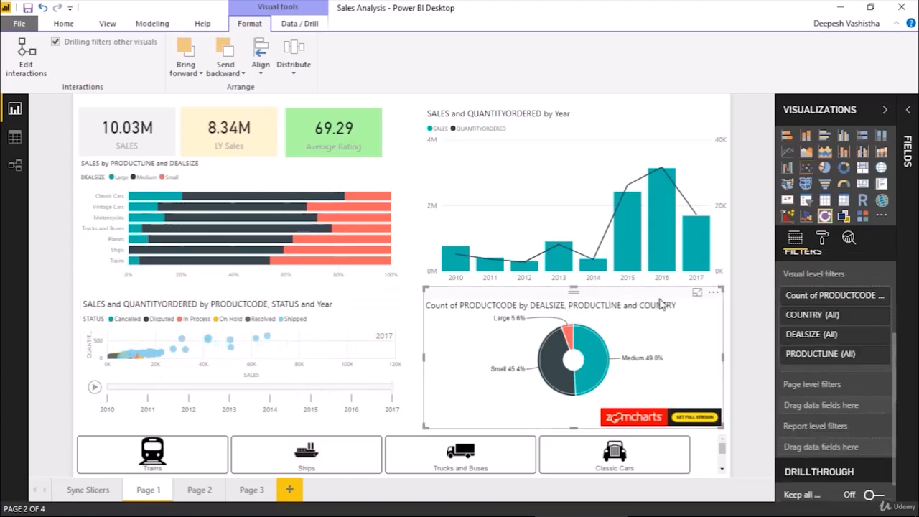
left_click(697, 292)
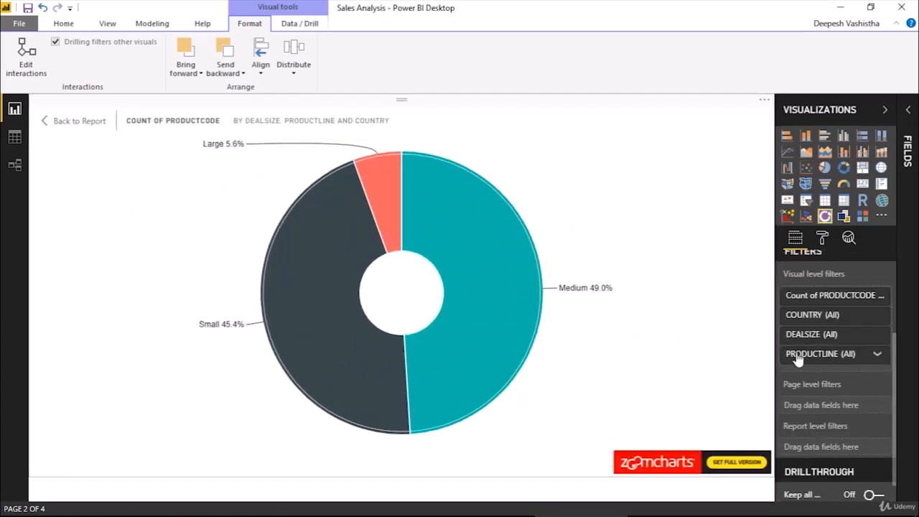
scroll(852, 345, "up", 3)
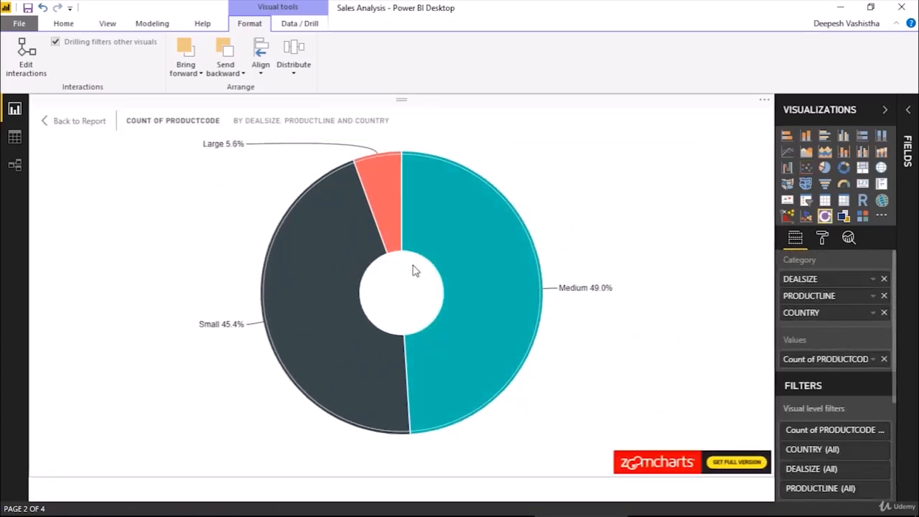
left_click(459, 275)
left_click(83, 135)
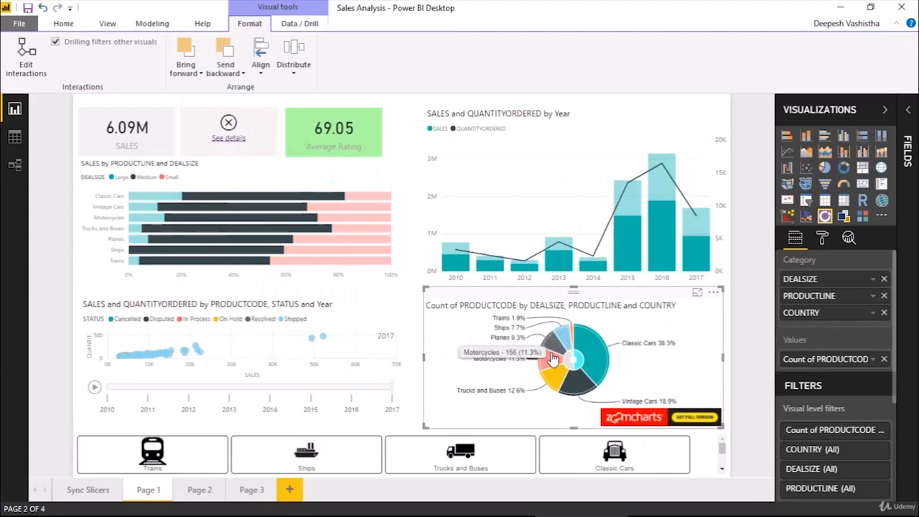
Drill the donut chart into the Motorcycles slice by country and go back up to the DEALSIZE level
left_click(553, 365)
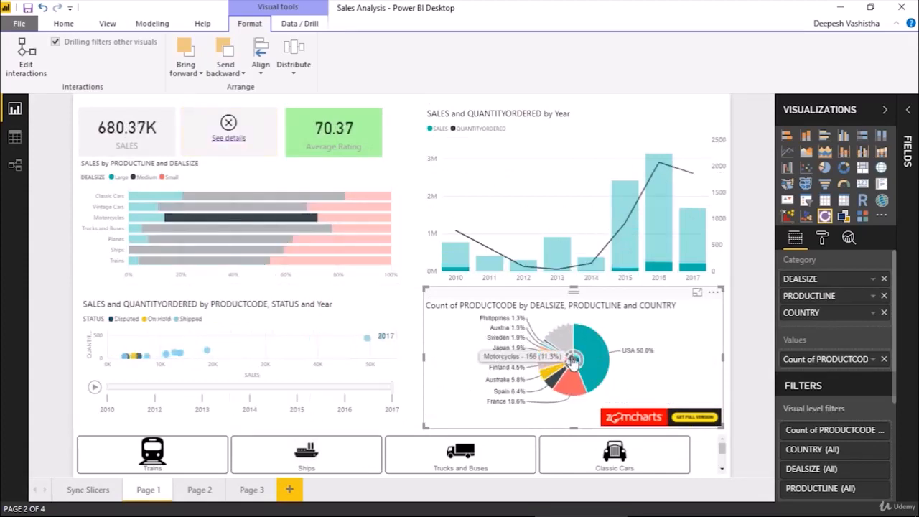
left_click(573, 359)
left_click(573, 359)
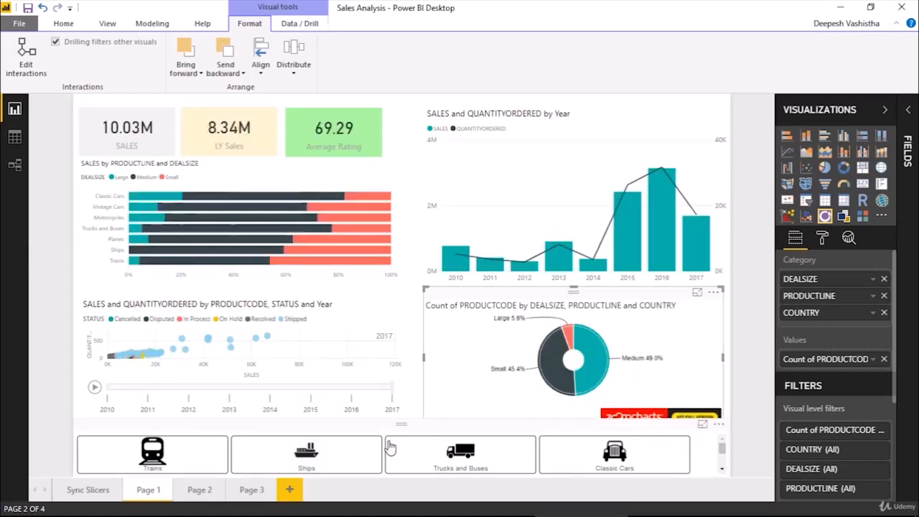
Select the PRODUCTLINE image slicer, examine the relationships of the Products table in the data model, and return to the report
left_click(382, 435)
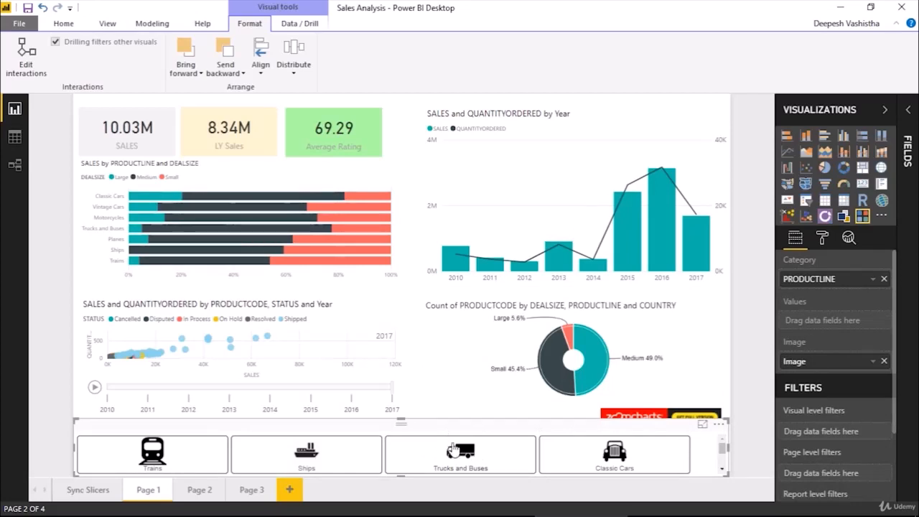
left_click(10, 176)
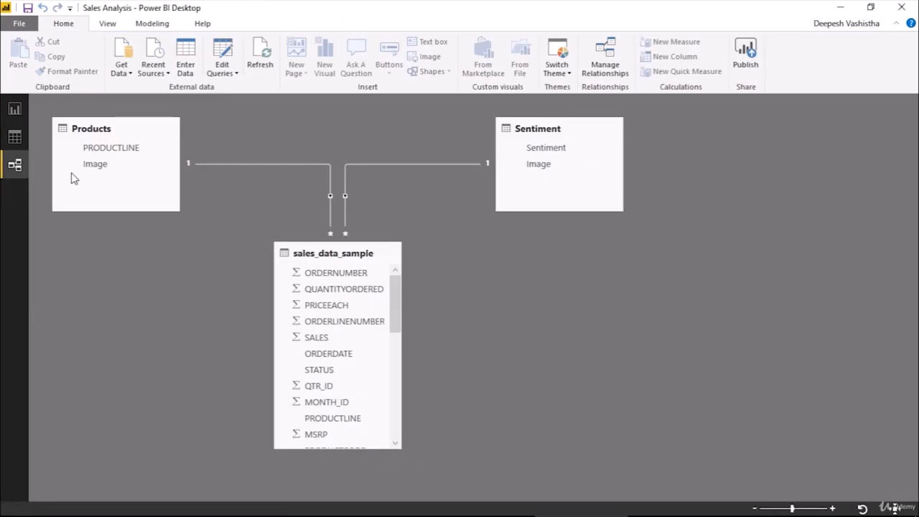
left_click(329, 192)
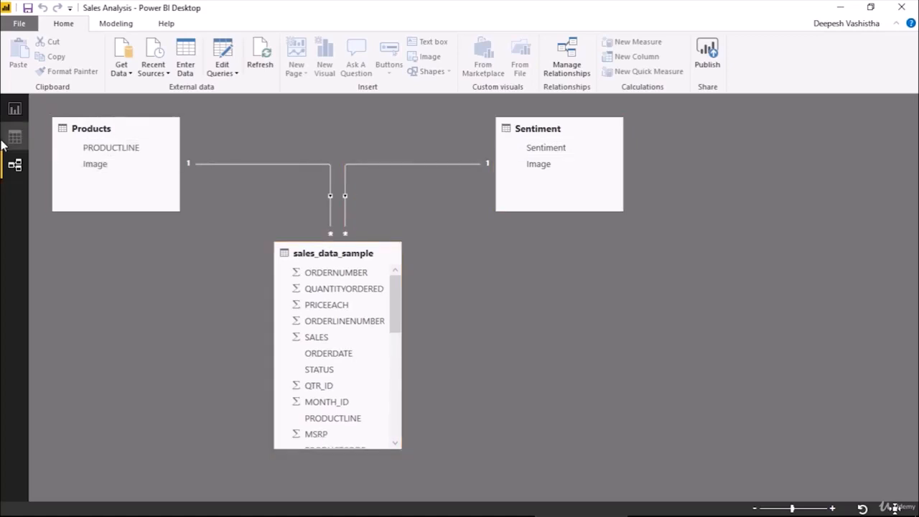
left_click(14, 109)
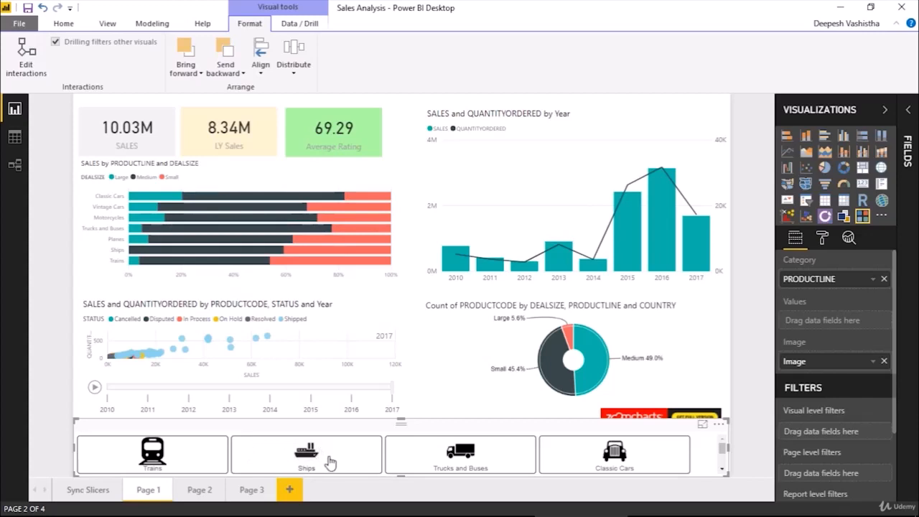
Look through the product image slicer, filter the page by Ships and by Trucks and Buses, and clear the selection
scroll(328, 460, "down", 2)
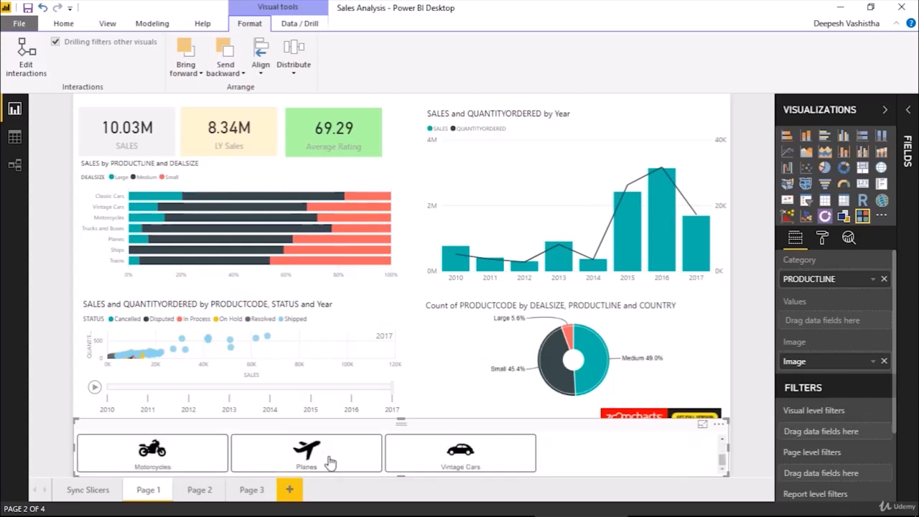
scroll(330, 462, "up", 2)
left_click(329, 462)
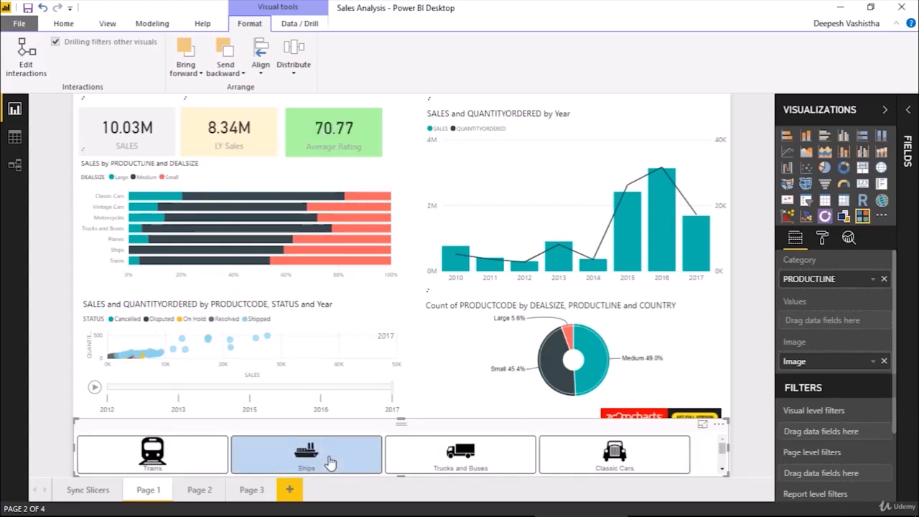
left_click(470, 460)
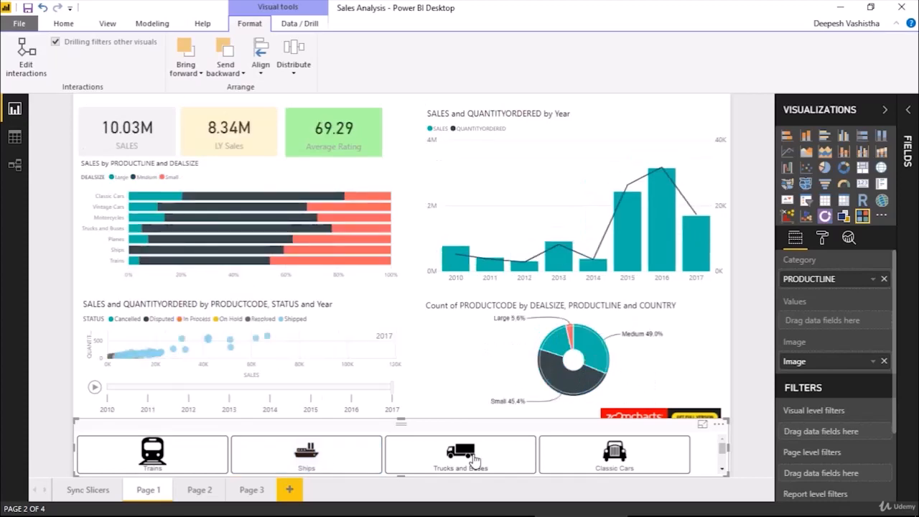
left_click(474, 459)
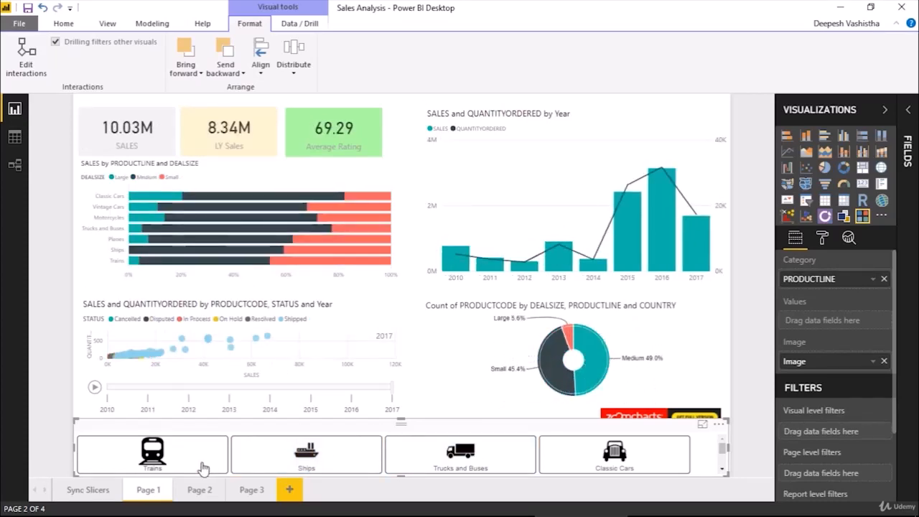
On Page 2, examine the ORDERDATE table with its SALES, LY Sales and Variance columns in focus mode and return to the report
left_click(188, 489)
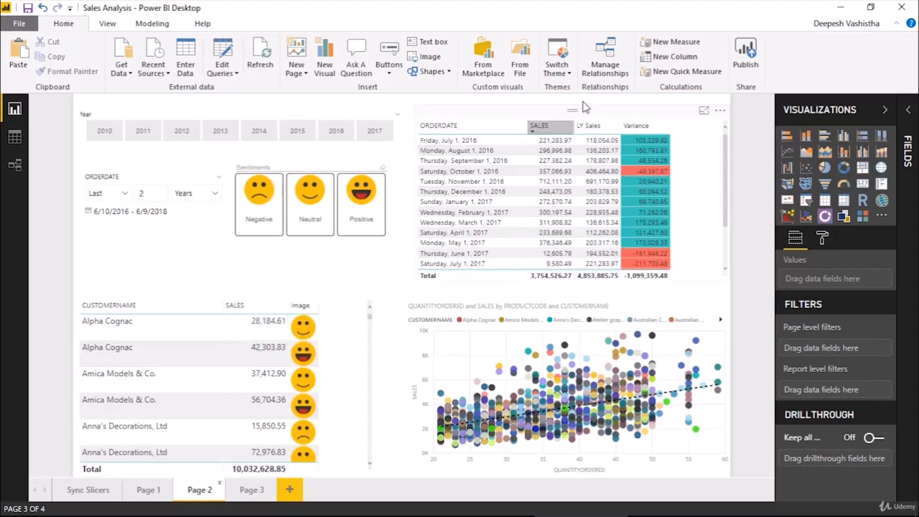
left_click(703, 112)
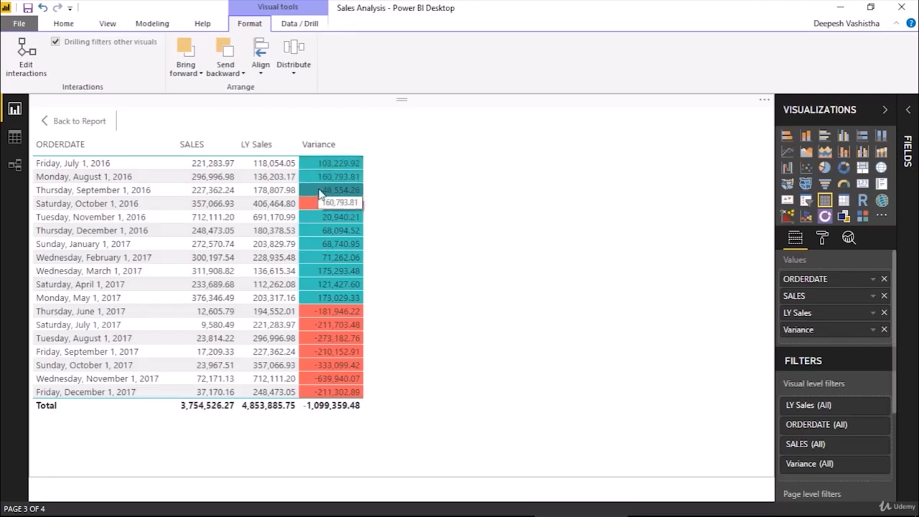
left_click(74, 121)
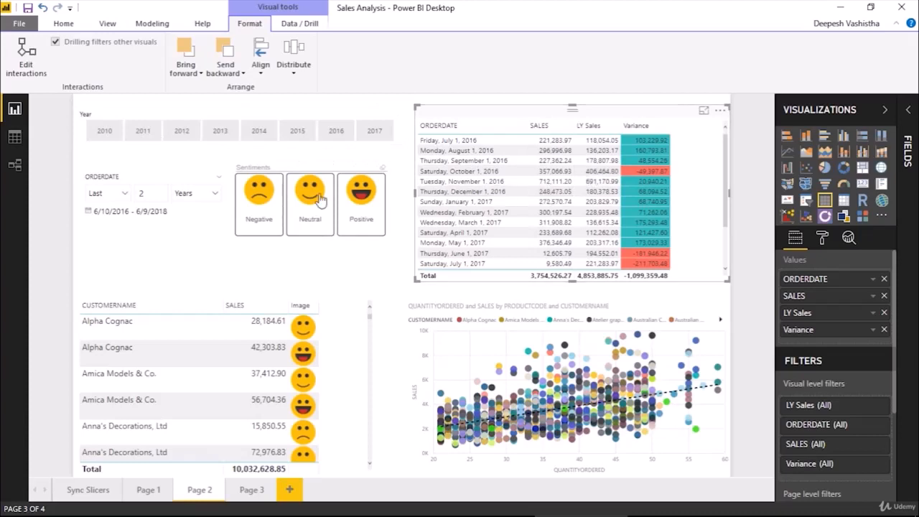
Review the available slicer types of the ORDERDATE slicer without changing its relative date setting
left_click(153, 182)
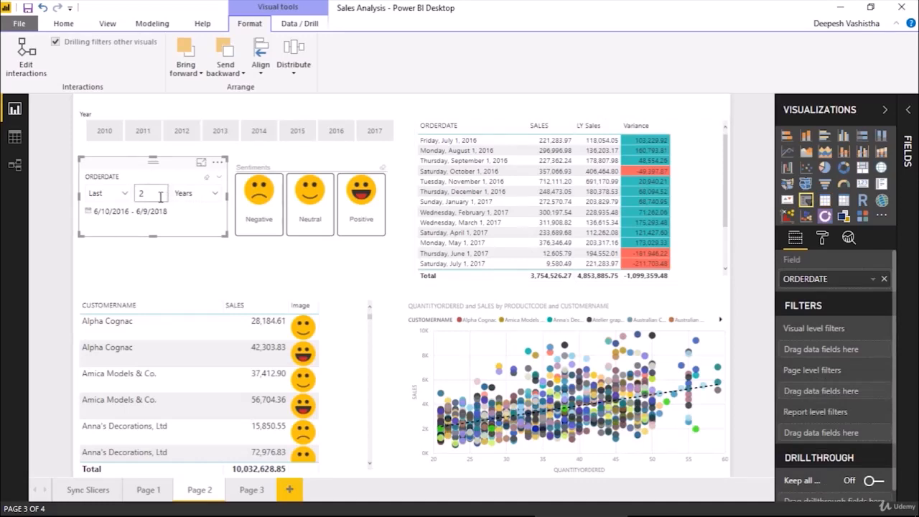
left_click(219, 177)
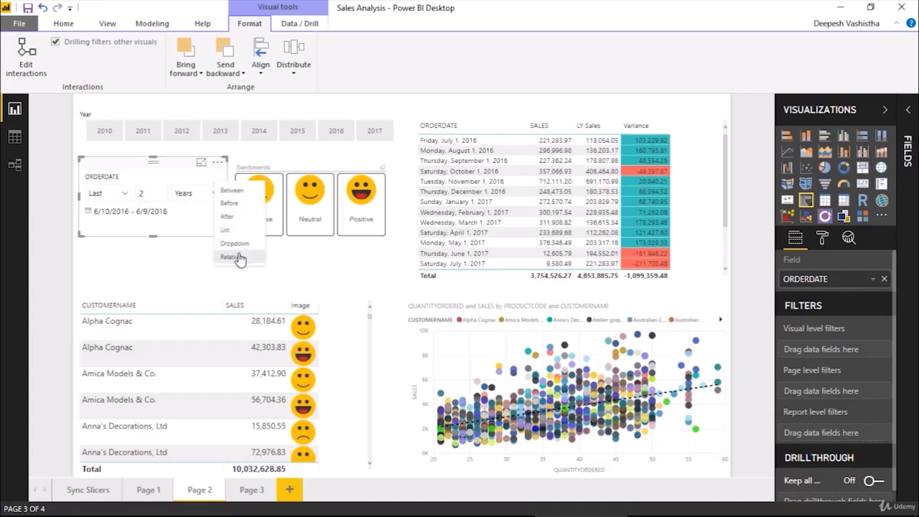
left_click(176, 230)
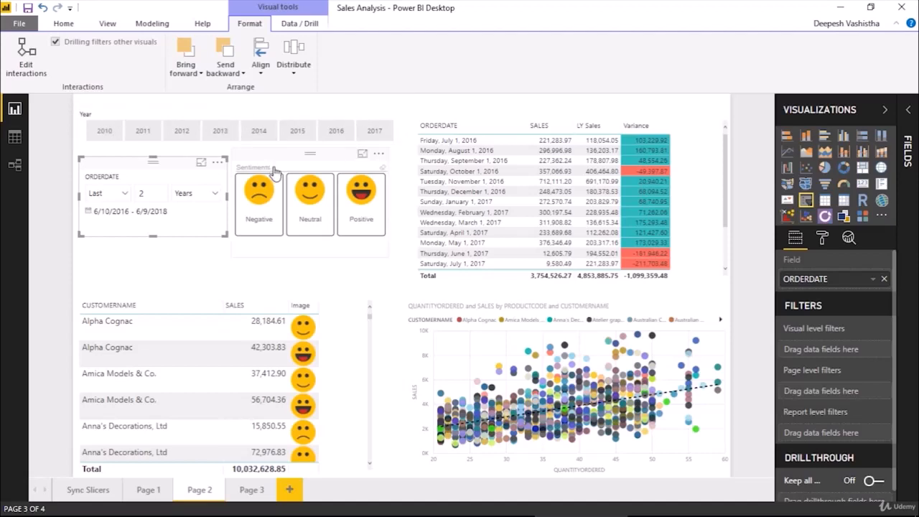
Filter Page 2 by the Positive and Negative sentiments, review the matching customers in the table, and clear the sentiment selection
left_click(352, 203)
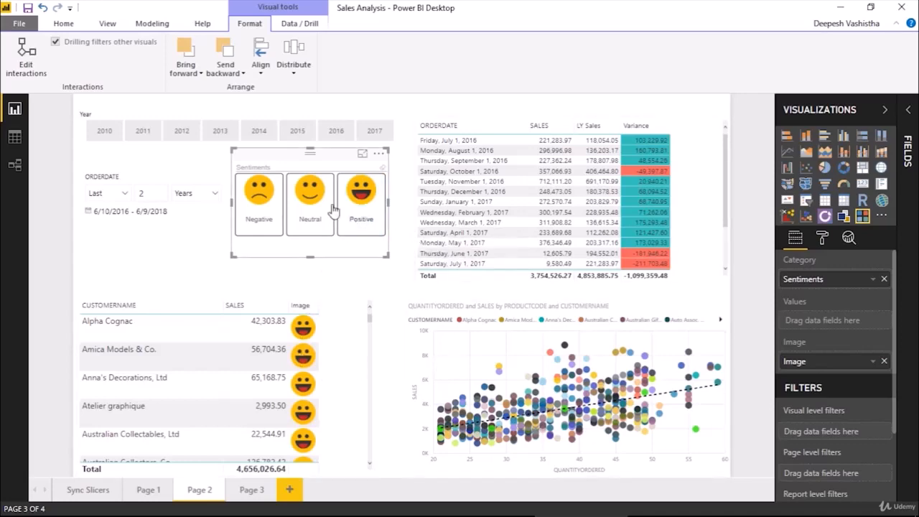
left_click(257, 214)
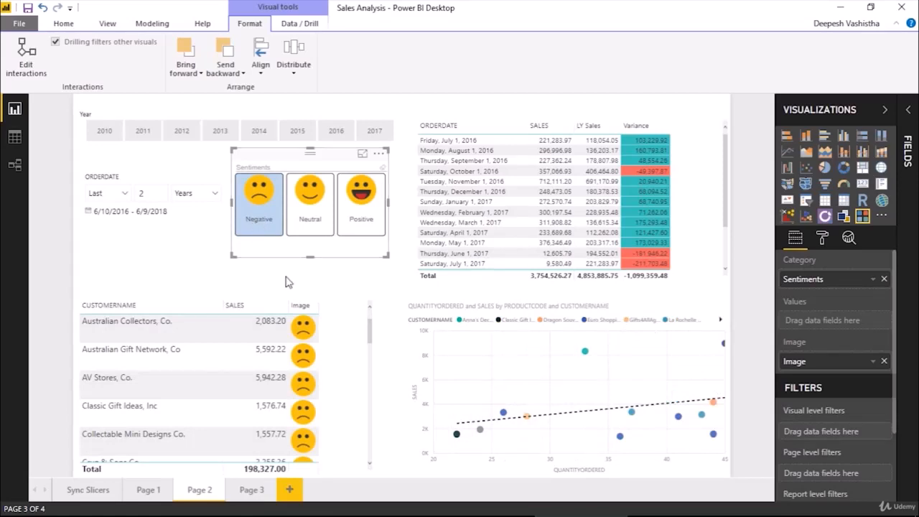
scroll(205, 359, "down", 5)
scroll(203, 356, "up", 5)
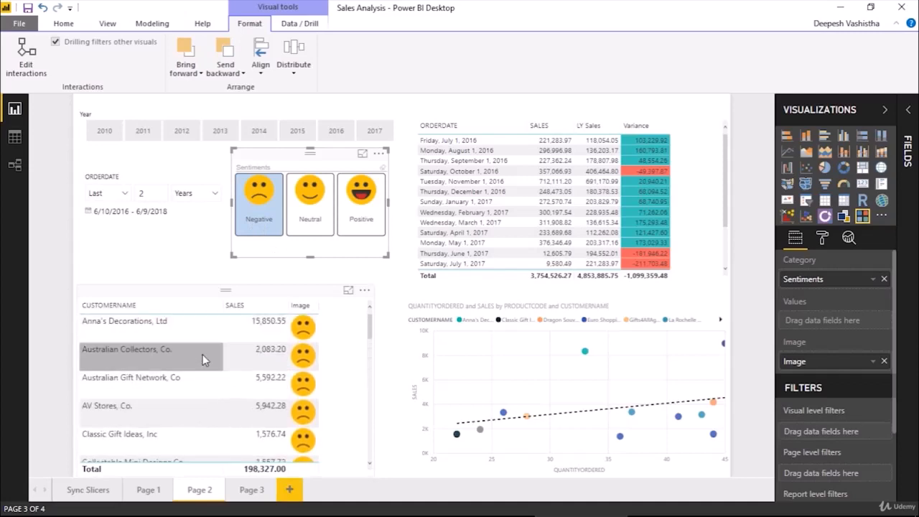
left_click(277, 224)
left_click(351, 223)
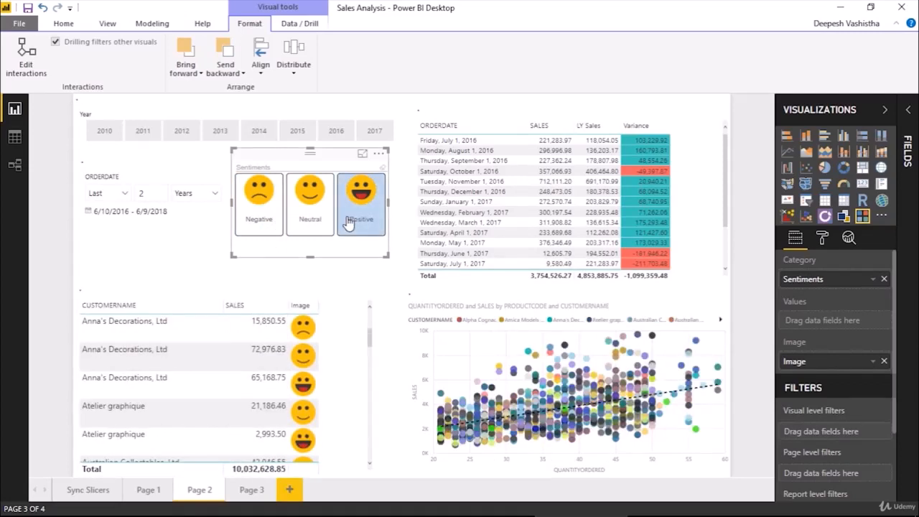
left_click(349, 224)
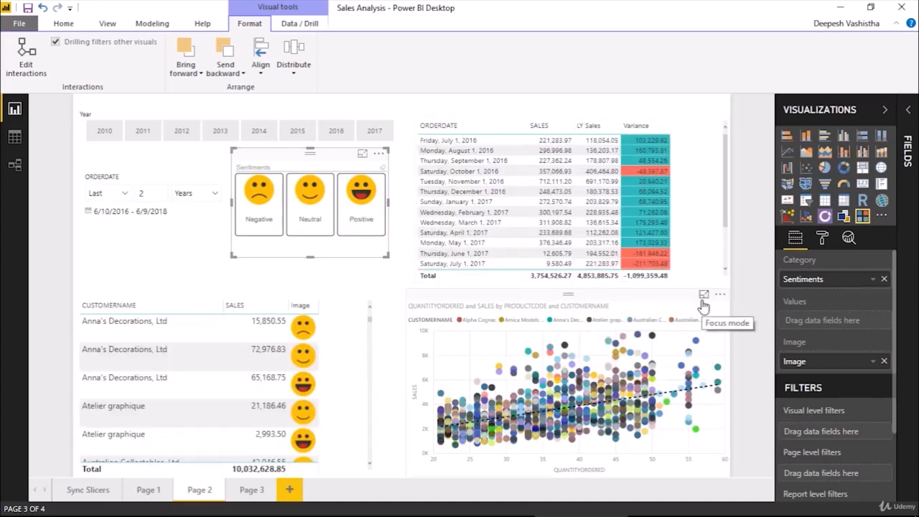
Inspect the trend line and data points of the QUANTITYORDERED and SALES scatter chart in focus mode, and return to the report
left_click(704, 307)
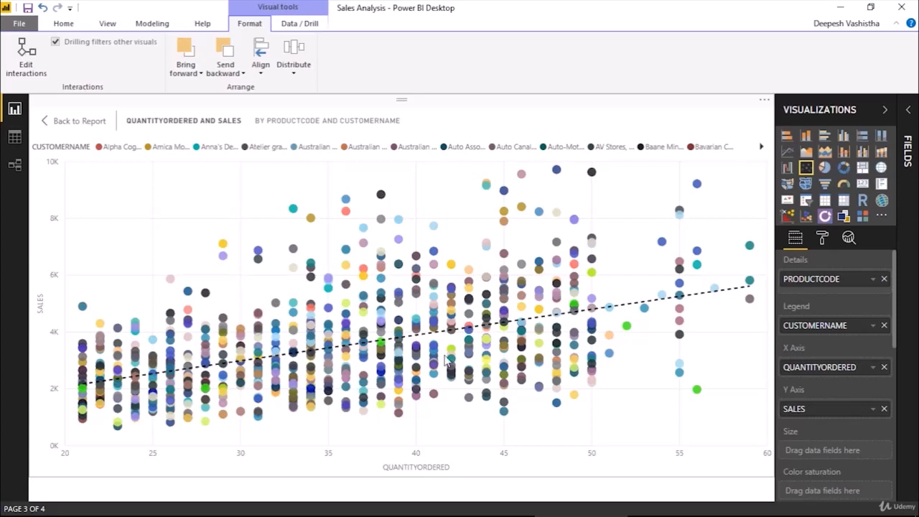
mouse_move(457, 307)
mouse_move(487, 325)
mouse_move(439, 330)
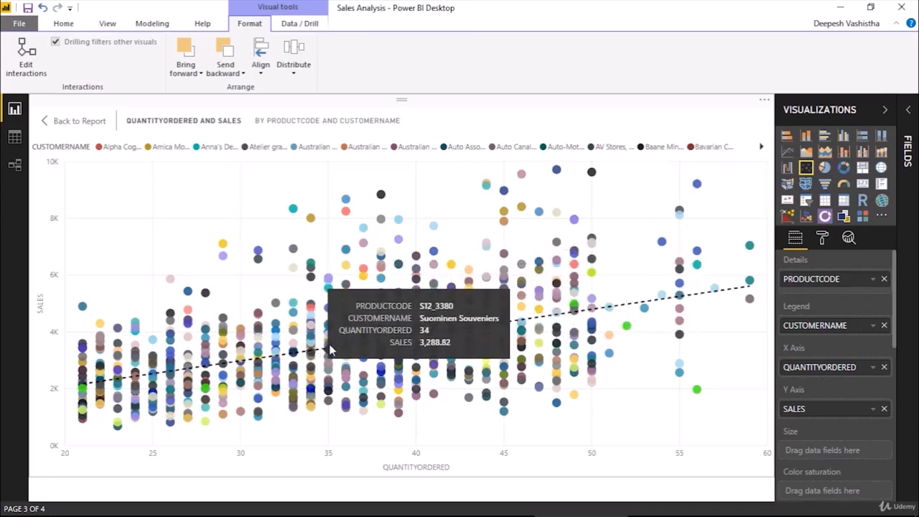
left_click(45, 122)
On Page 3, examine the PRODUCTCODE clusters scatter chart with its options and fields, and the SALES by QUANTITYORDERED cluster plot
left_click(251, 489)
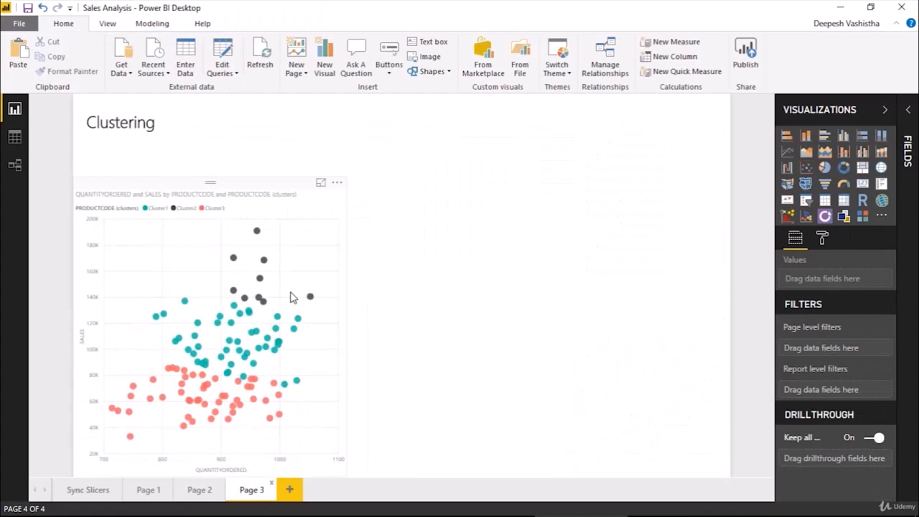
left_click(336, 185)
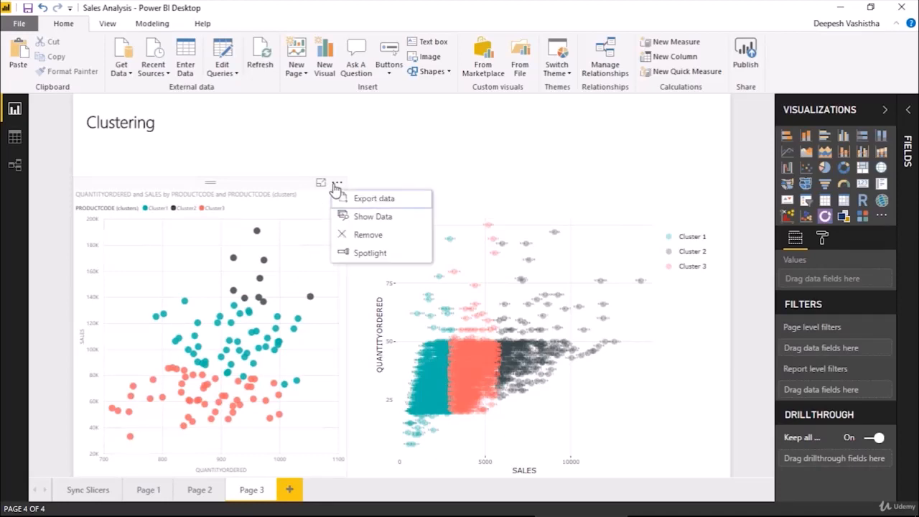
left_click(297, 215)
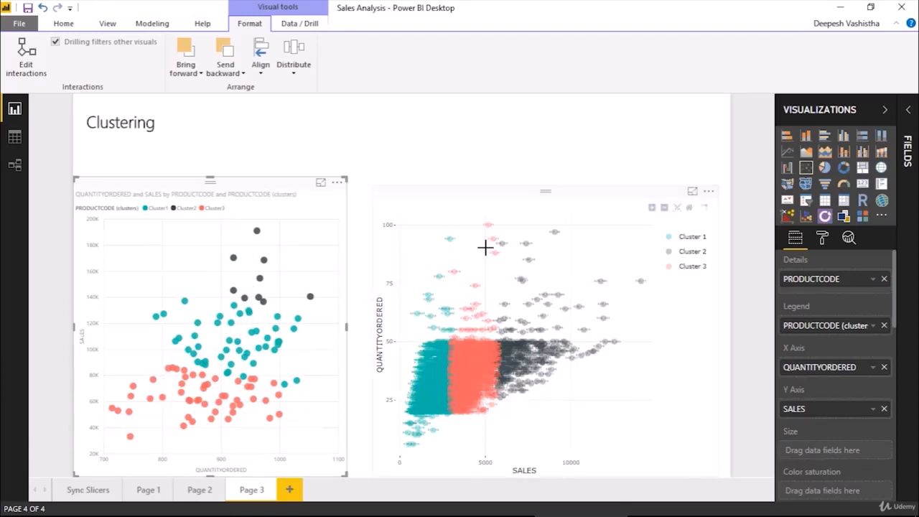
mouse_move(485, 247)
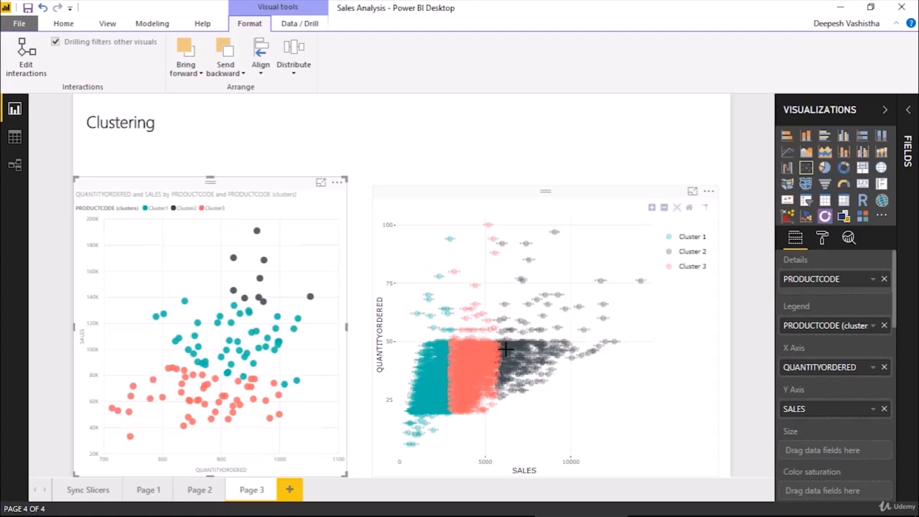
mouse_move(443, 296)
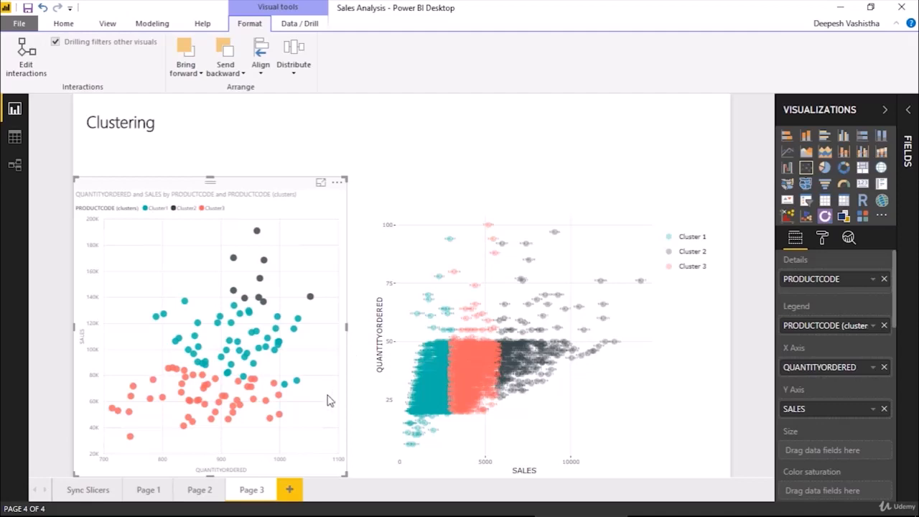
Filter the Sync Slicers page by the Motorcycles product line, the year 2017 and the country USA
left_click(214, 491)
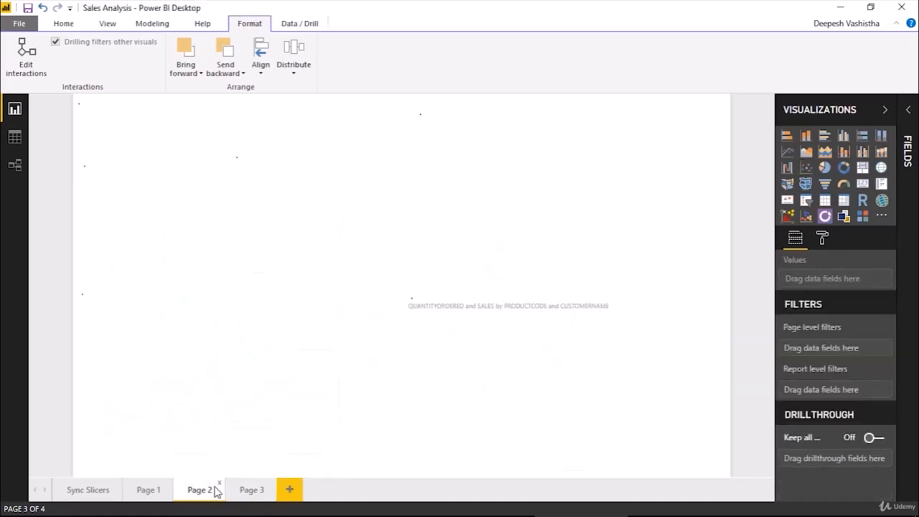
left_click(125, 491)
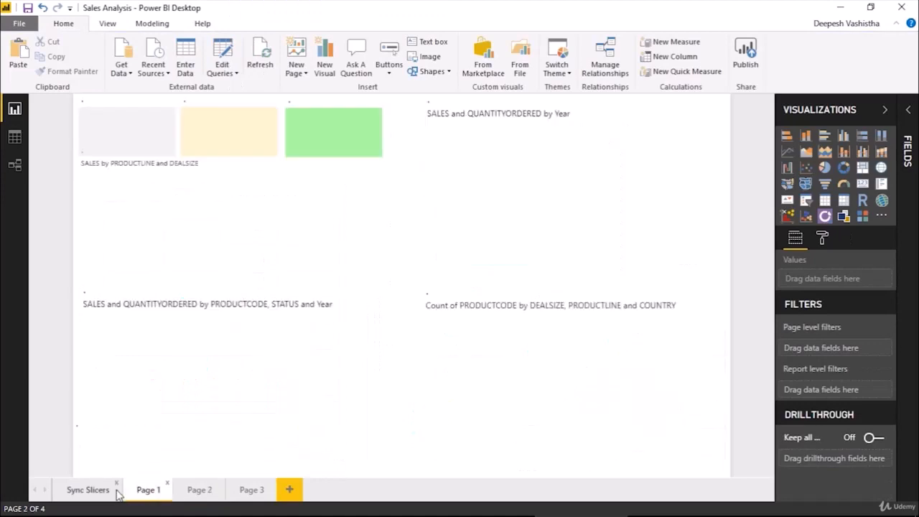
left_click(114, 491)
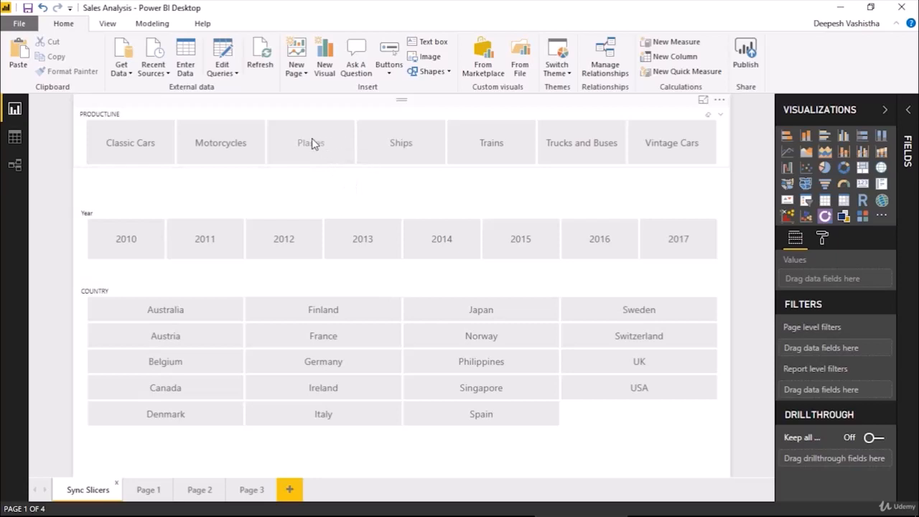
left_click(252, 143)
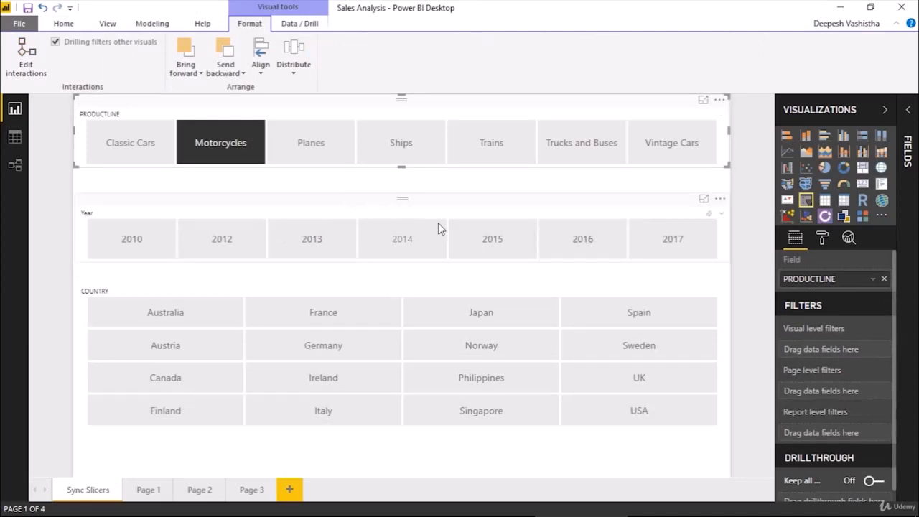
left_click(637, 240)
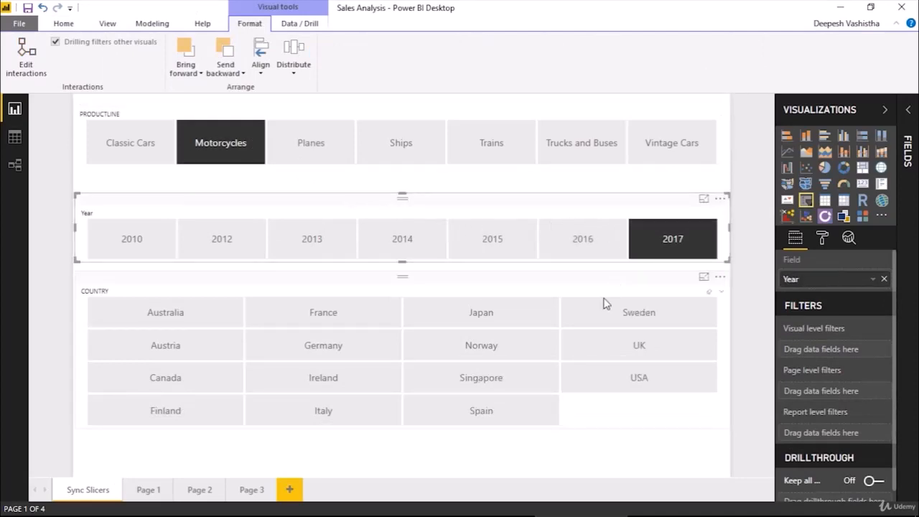
left_click(588, 377)
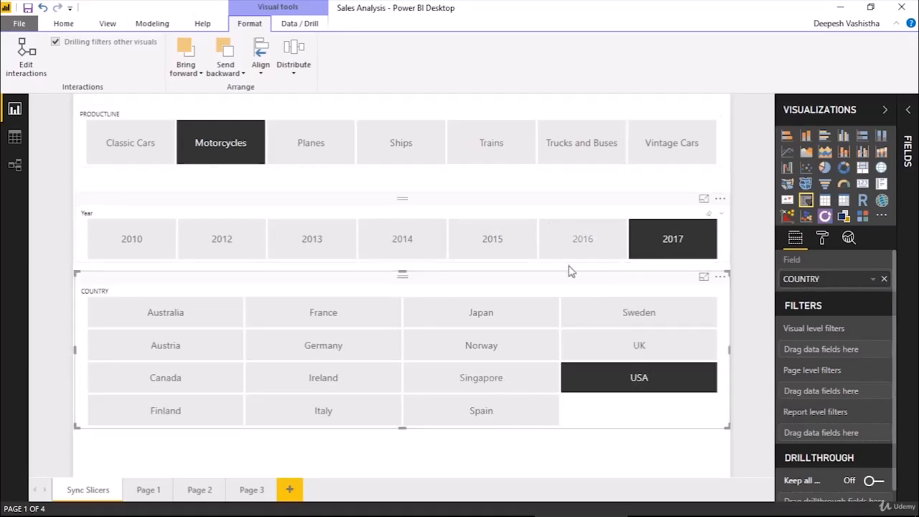
Review how the synced slicer selections affect the visuals on Page 1, Page 2 and Page 3
left_click(153, 491)
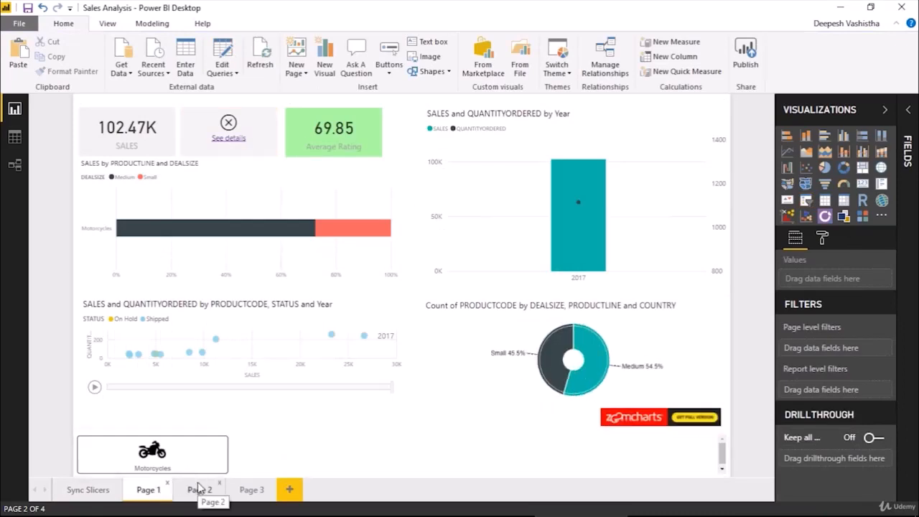
left_click(200, 488)
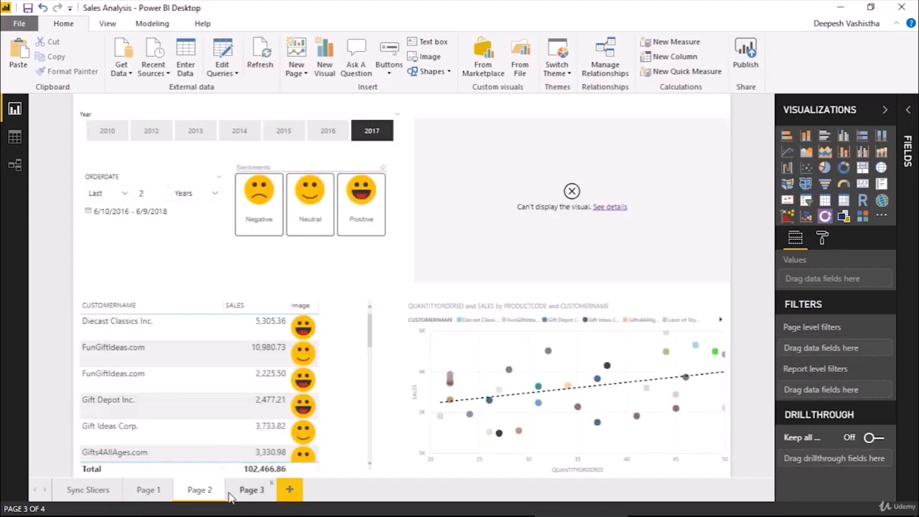
left_click(244, 490)
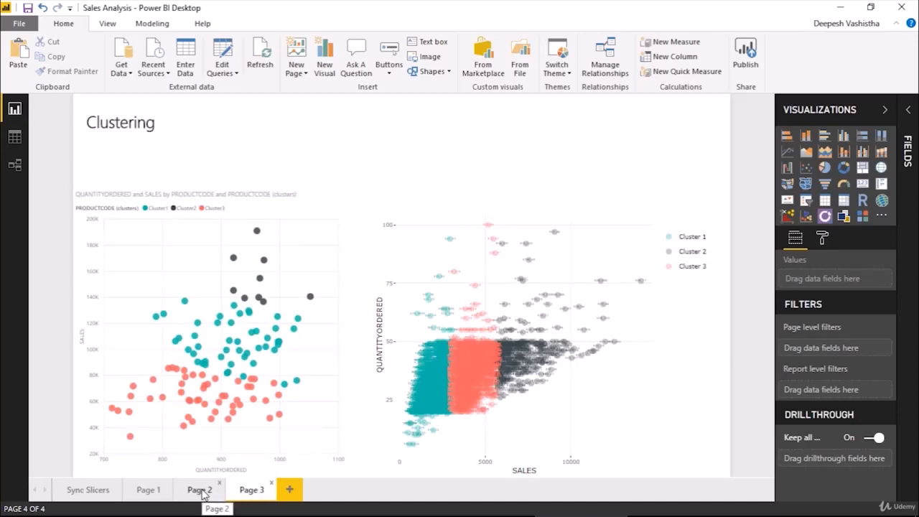
left_click(202, 492)
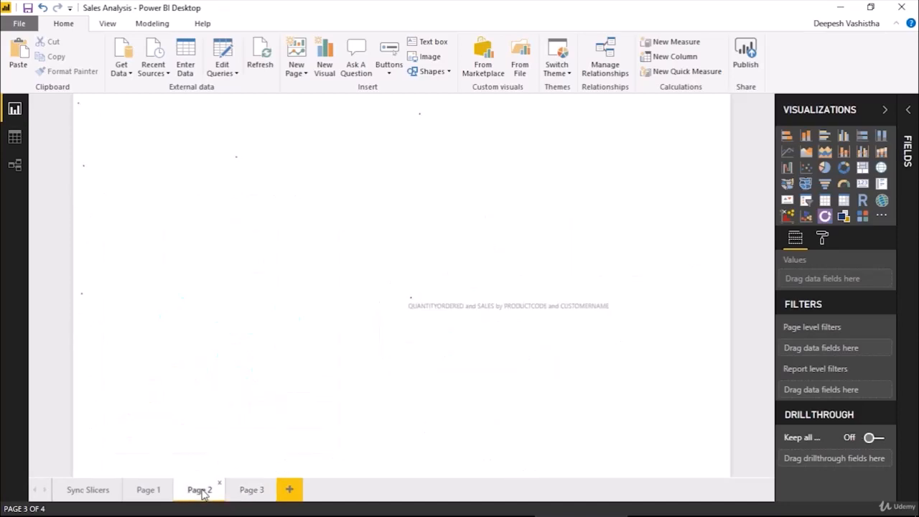
Clear the Motorcycles, 2017 and USA selections on the Sync Slicers page
left_click(107, 490)
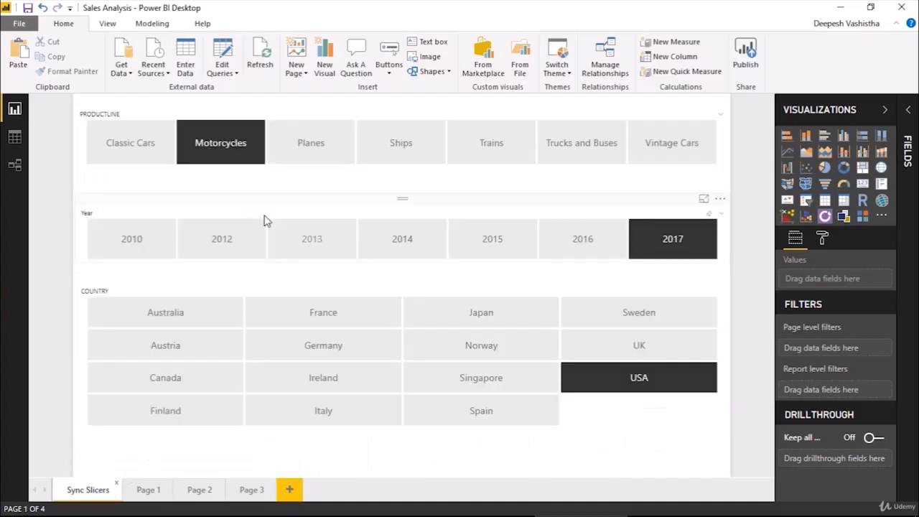
left_click(246, 148)
left_click(656, 247)
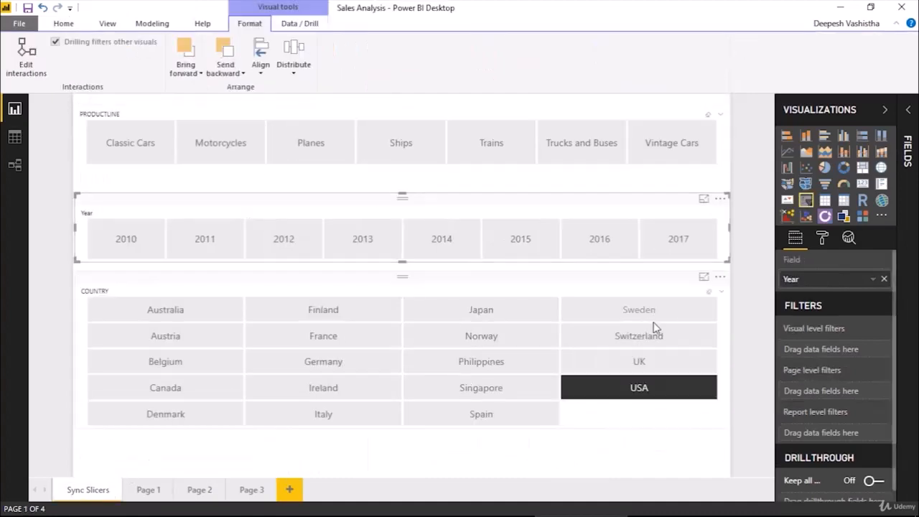
left_click(644, 388)
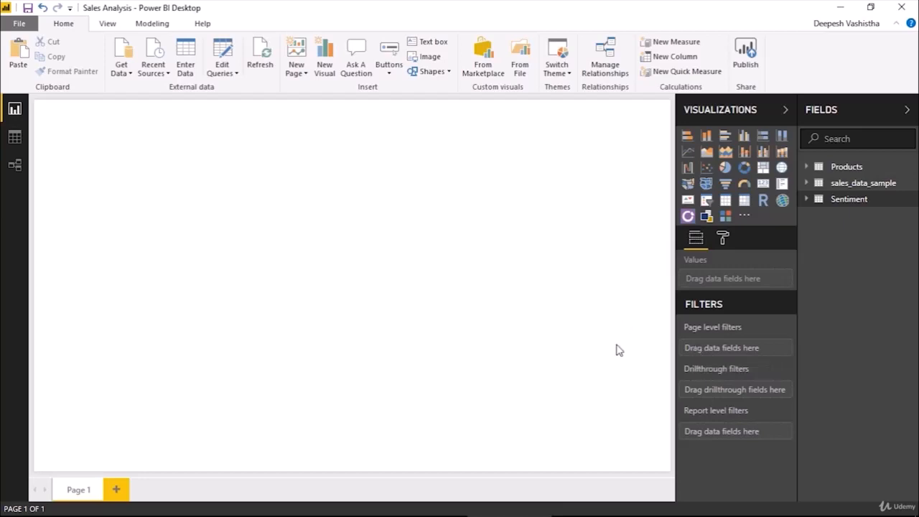
Switch to the sales_data_sample workbook in Excel and examine its sales_data_sample, Products and Sentiment sheets, including the image URLs
left_click(565, 508)
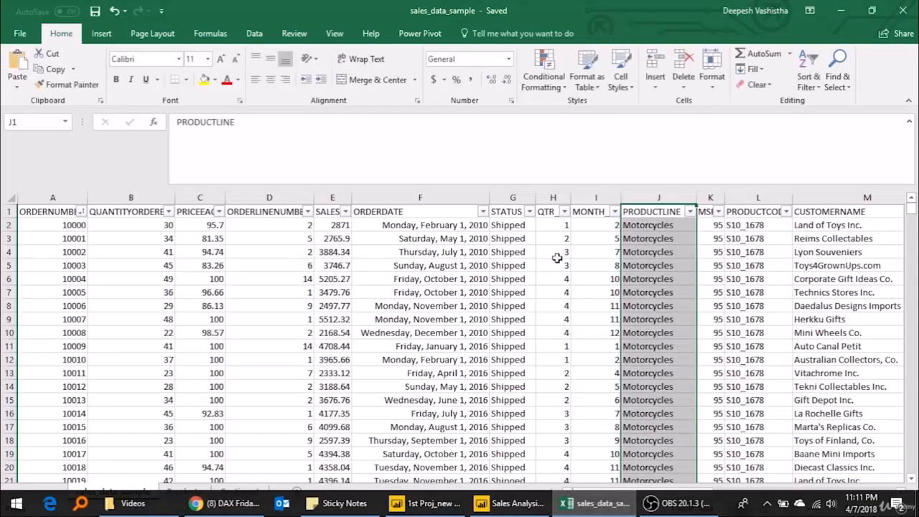
left_click(471, 280)
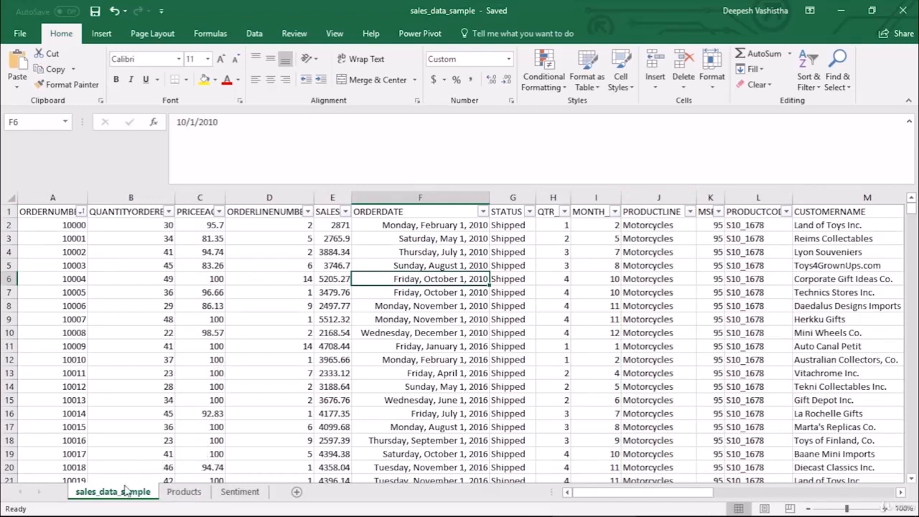
left_click_drag(624, 496, 546, 477)
left_click(185, 493)
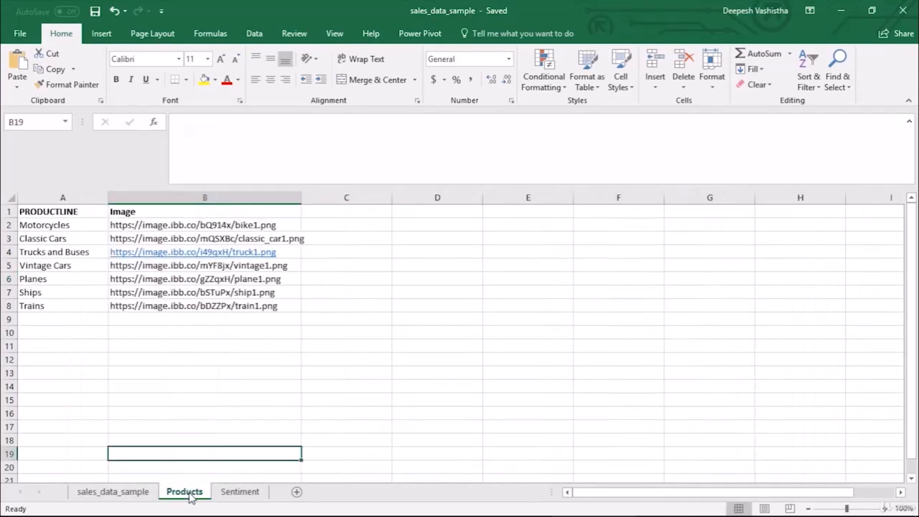
left_click(62, 289)
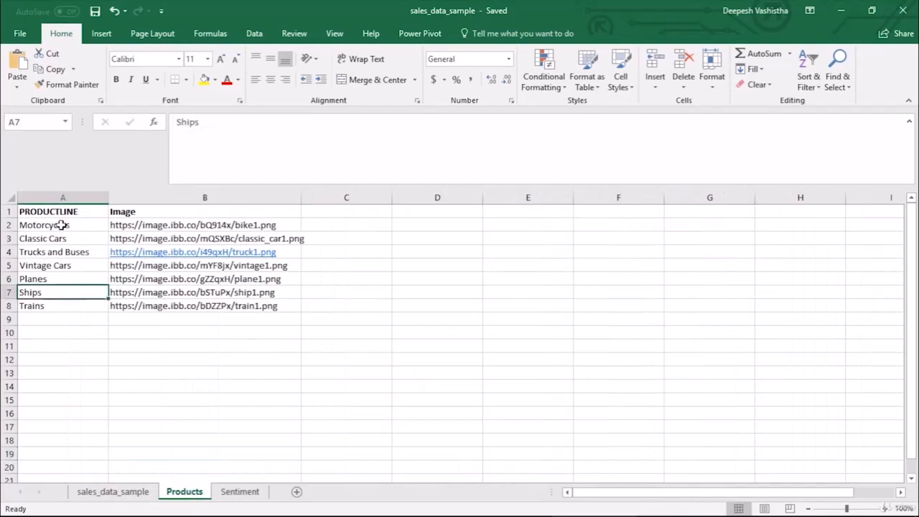
left_click(159, 225)
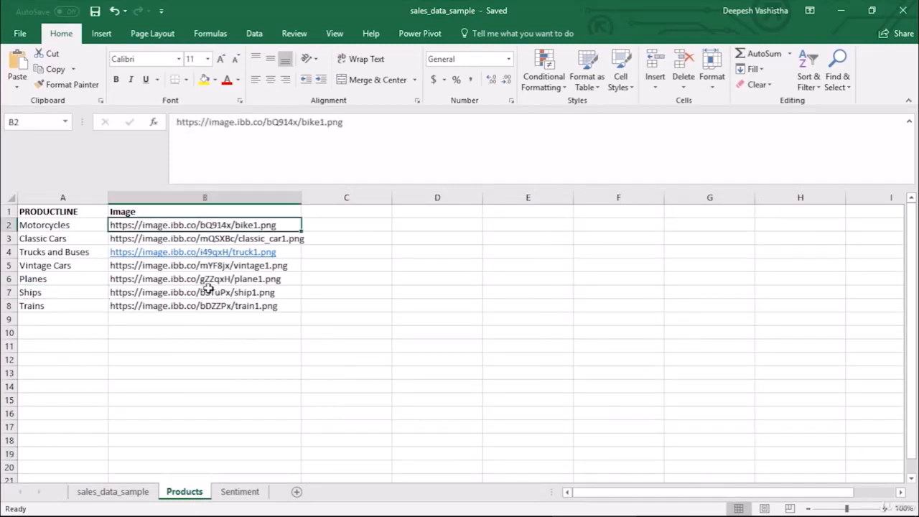
left_click(240, 492)
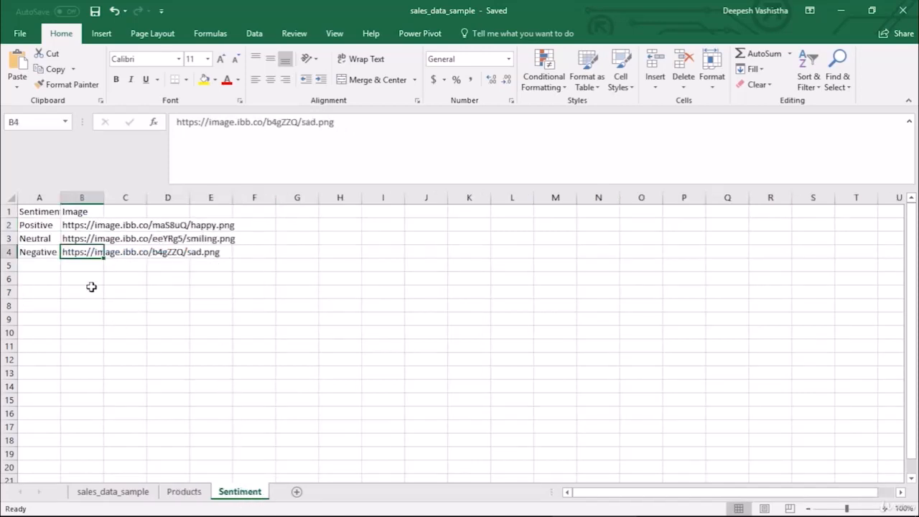
left_click(126, 492)
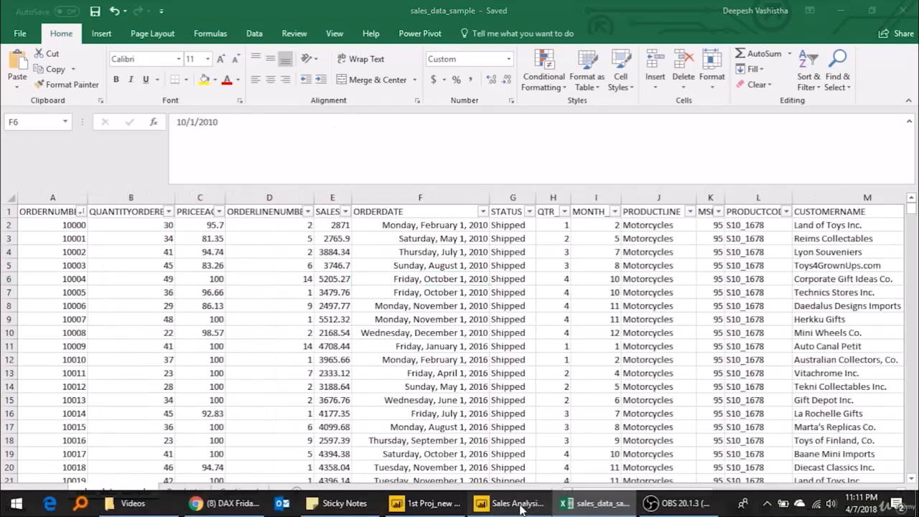
Switch back to Power BI Desktop and review the sales_data_sample table's fields with the field list widened to show full names
left_click(518, 503)
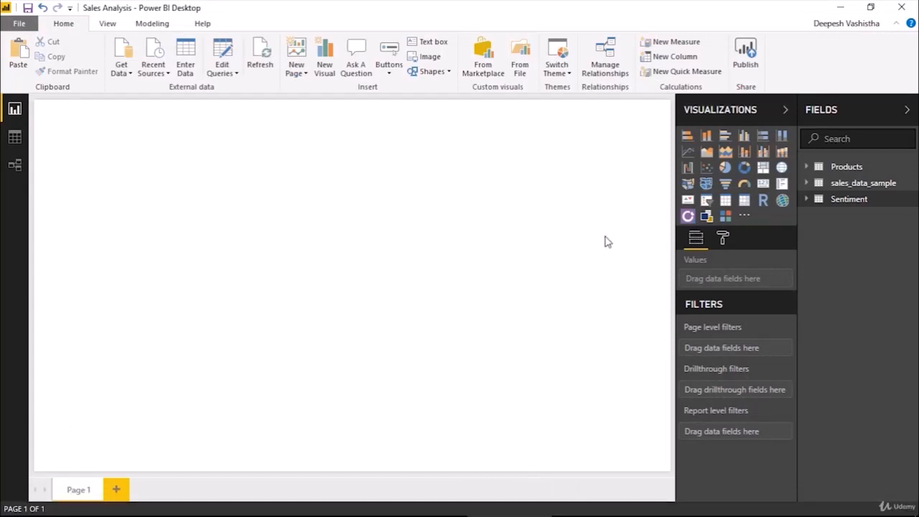
left_click(812, 184)
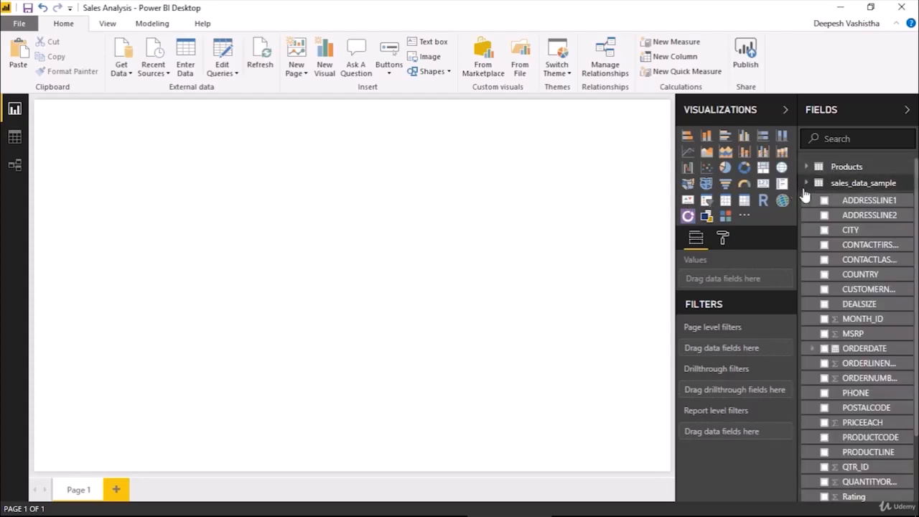
left_click_drag(797, 191, 735, 190)
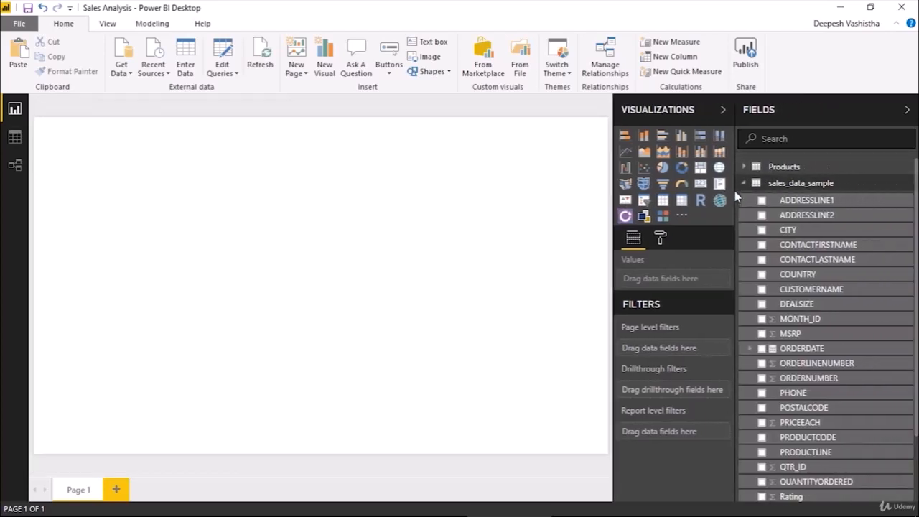
left_click(763, 184)
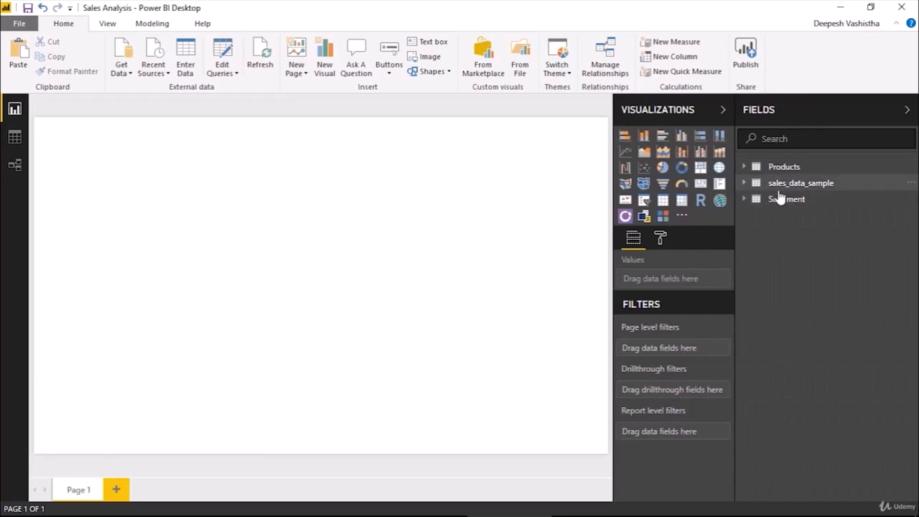
Open the report's queries in the Power Query Editor and examine the data of the sales_data_sample query
left_click(223, 62)
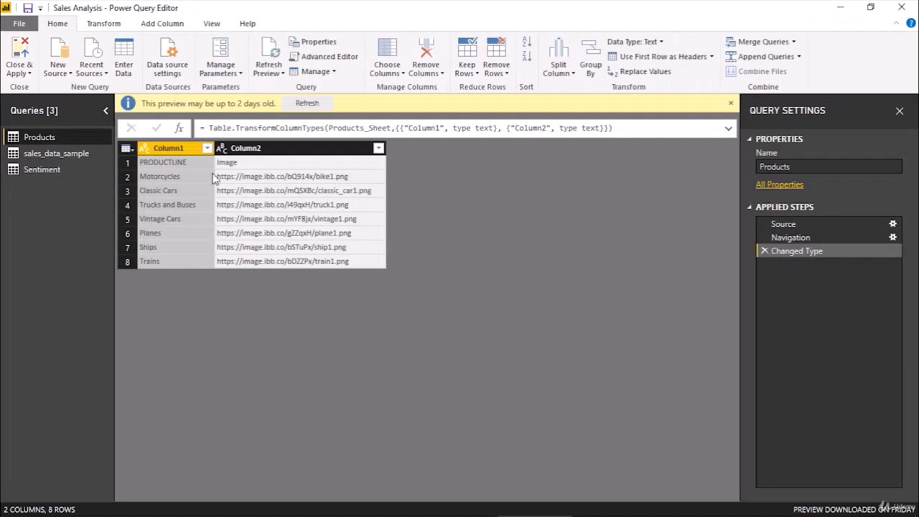
left_click(75, 155)
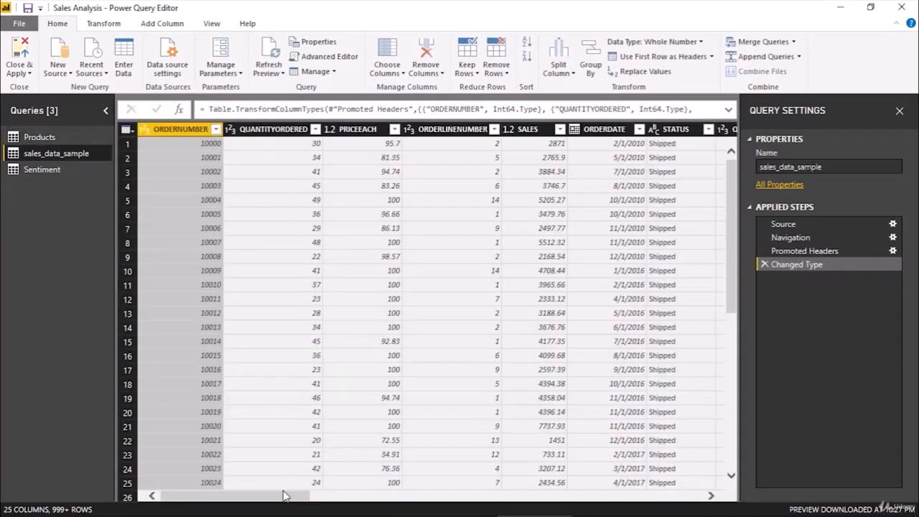
left_click_drag(286, 496, 250, 505)
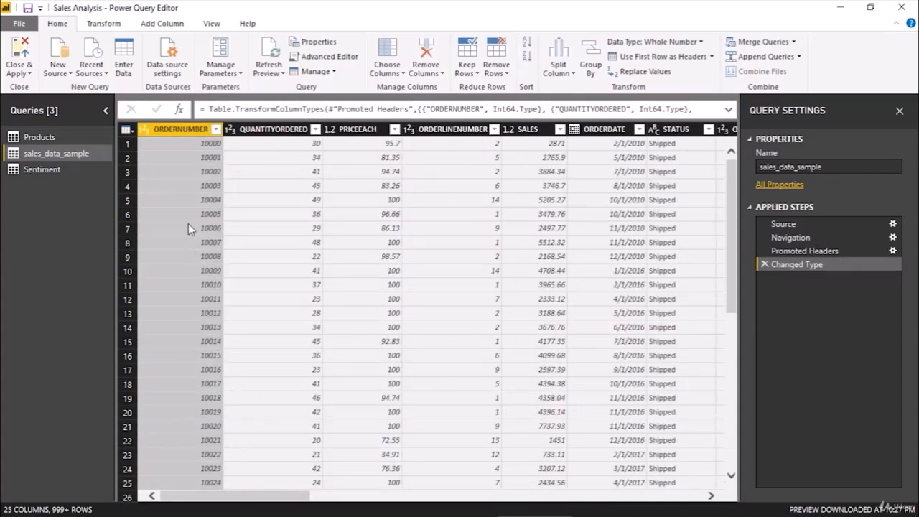
Refresh the Products query preview, and use the first row as headers in both the Products and Sentiment queries
left_click(52, 139)
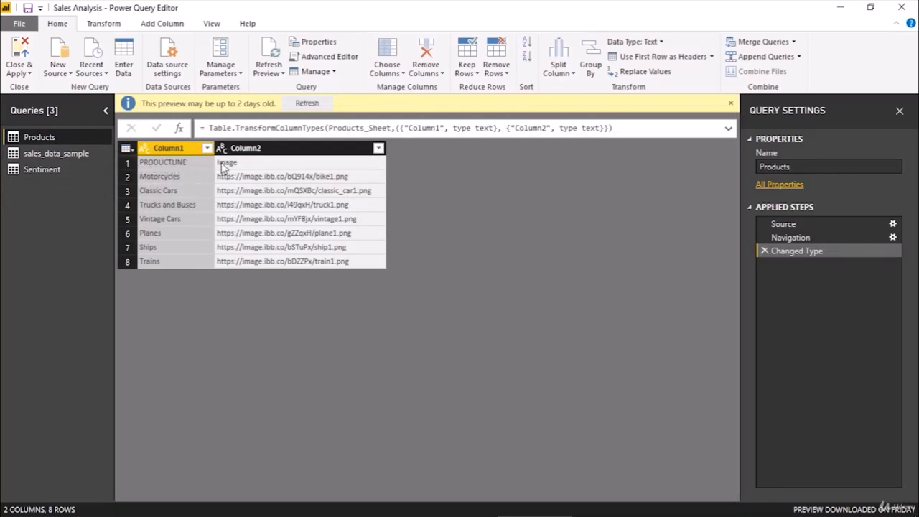
left_click(307, 103)
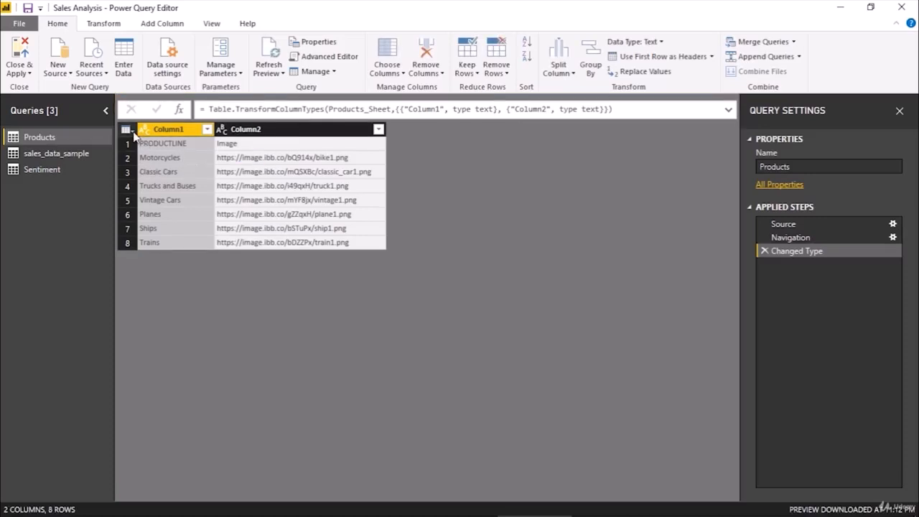
left_click(130, 131)
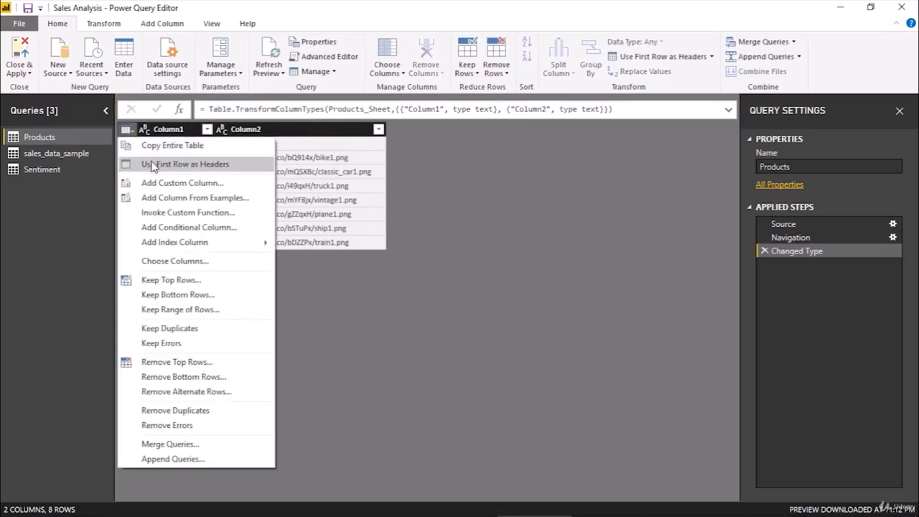
left_click(152, 165)
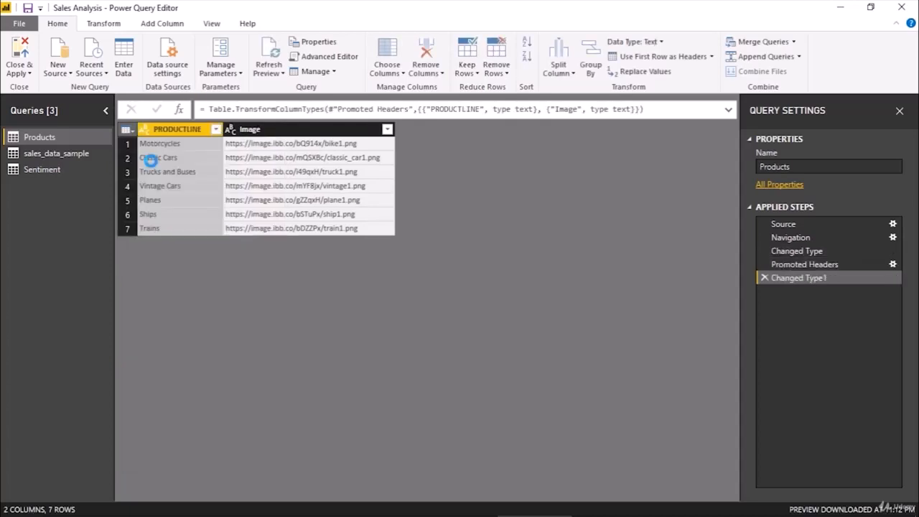
left_click(81, 170)
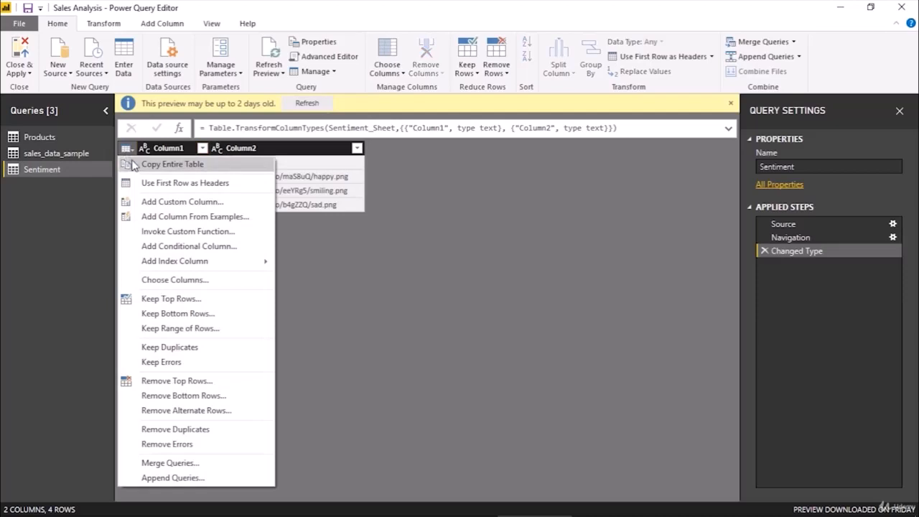
left_click(144, 183)
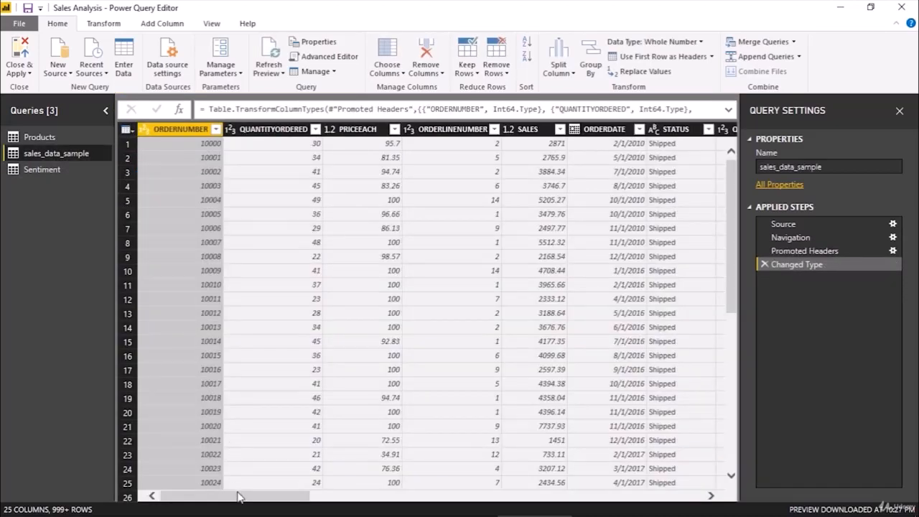
Duplicate the ORDERDATE column in the sales_data_sample query and rename the copy to Year
left_click_drag(238, 496, 320, 504)
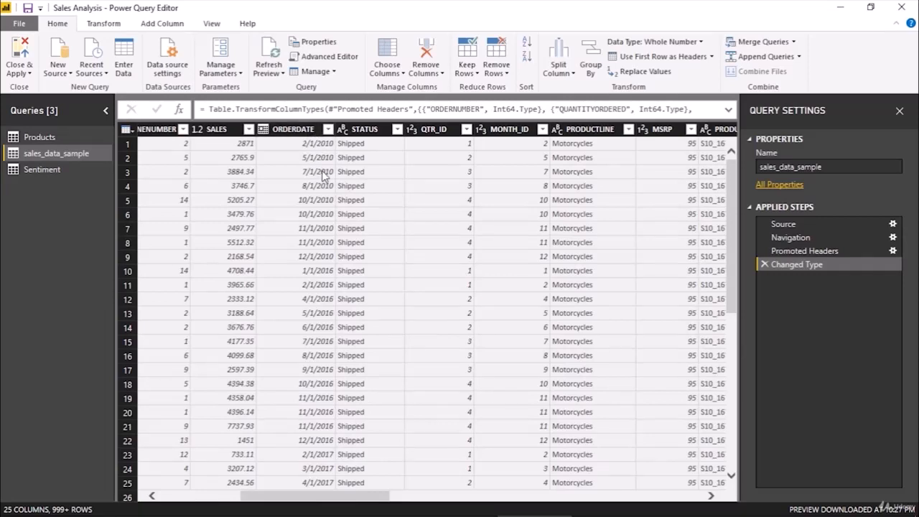
left_click(314, 135)
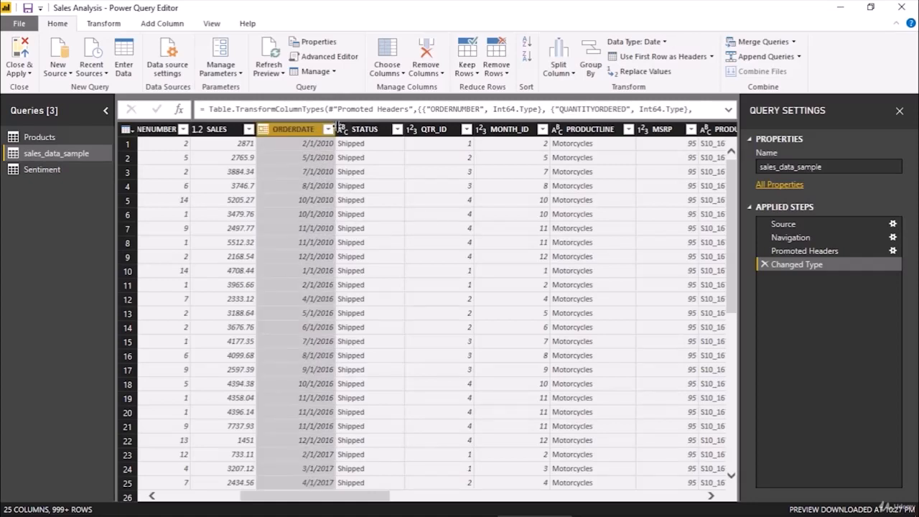
left_click(117, 26)
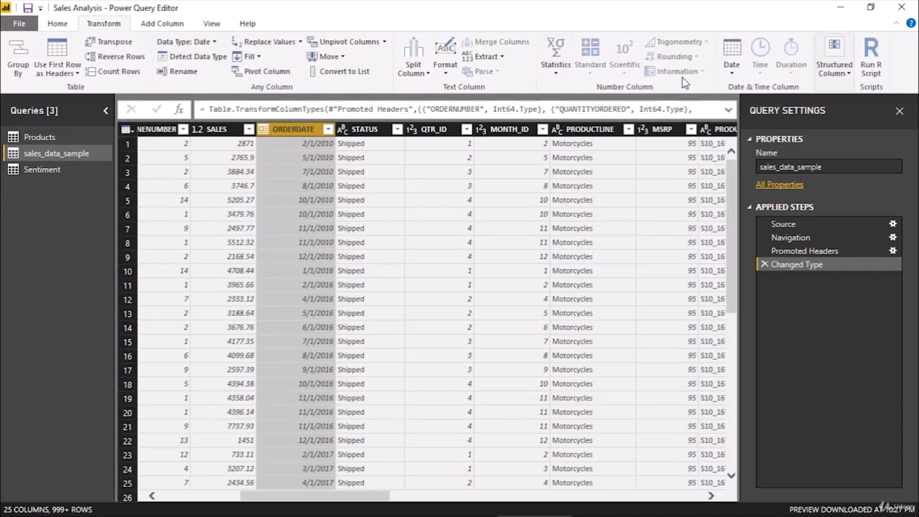
left_click(741, 72)
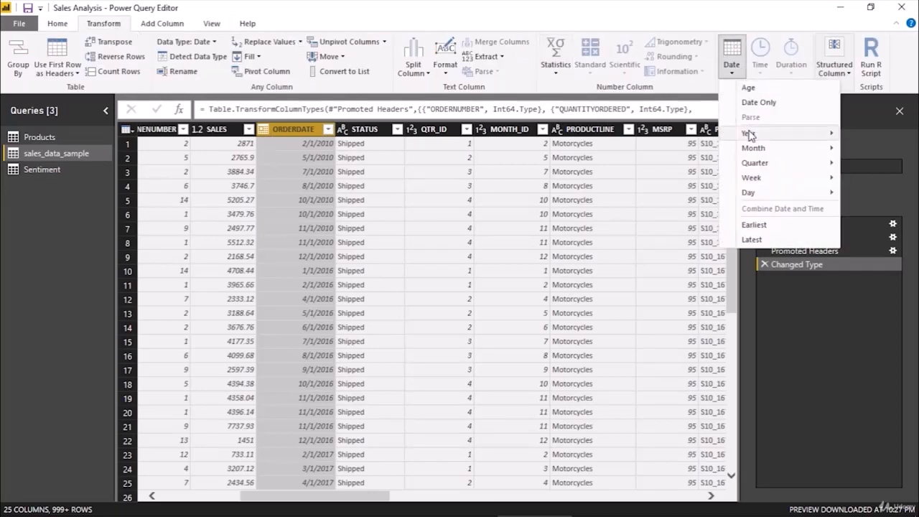
mouse_move(750, 135)
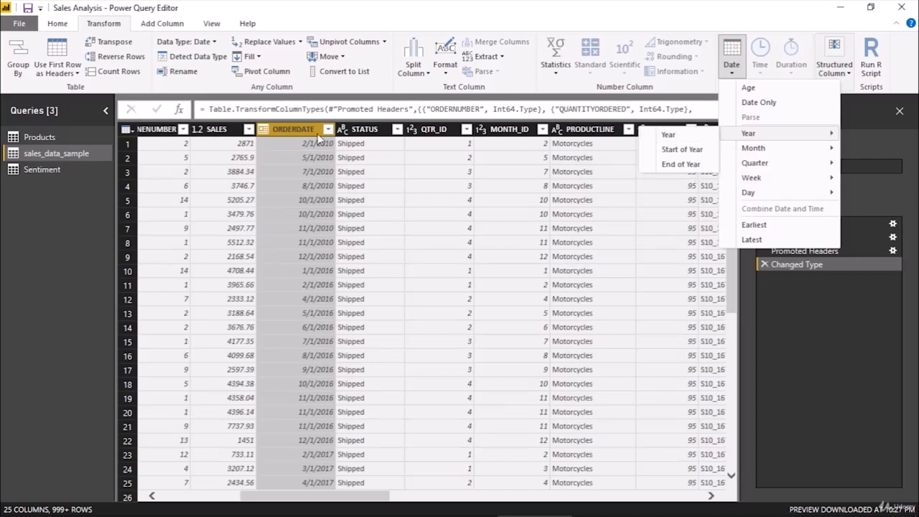
right_click(296, 129)
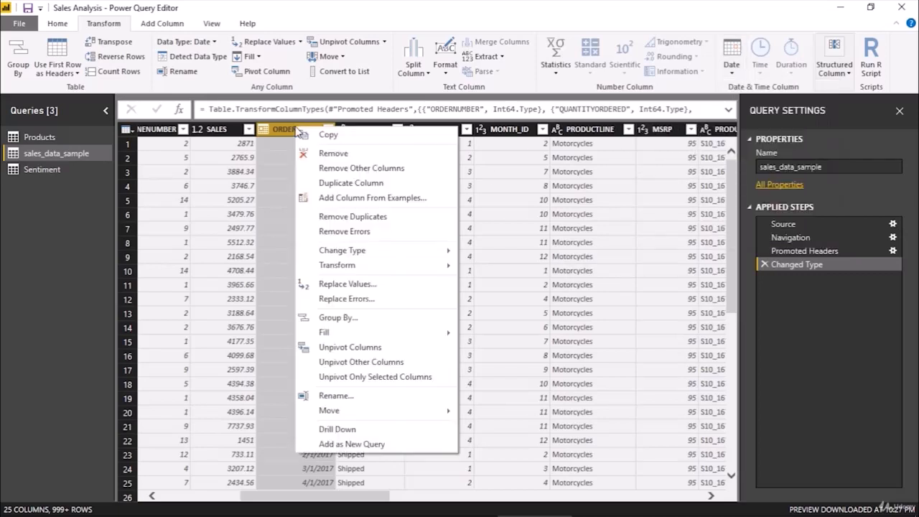
left_click(332, 183)
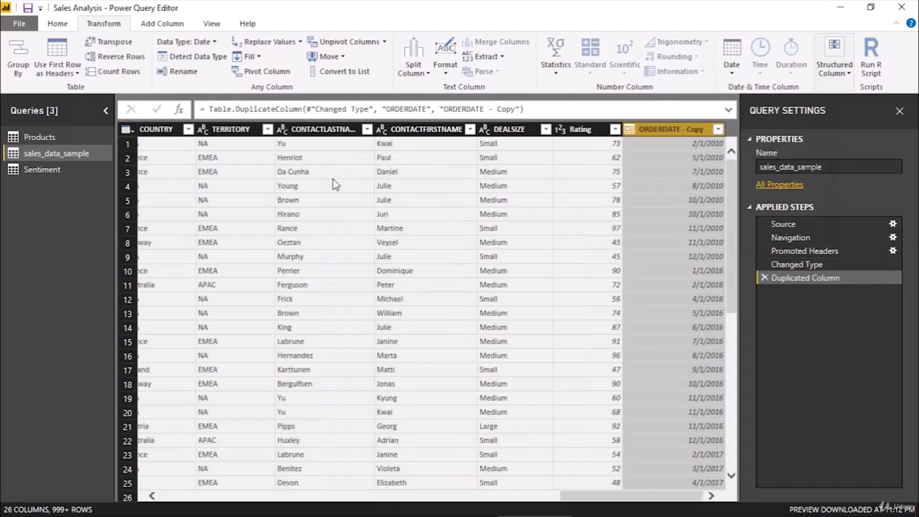
double_click(649, 136)
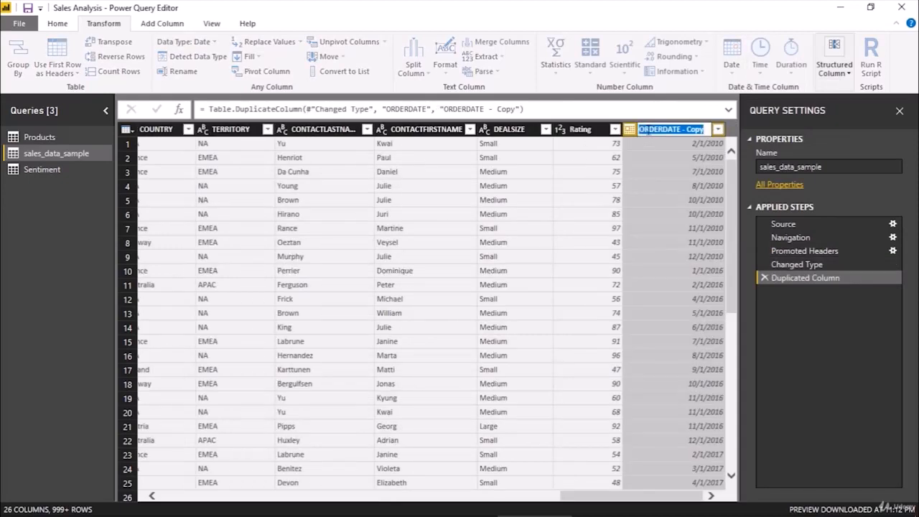
type("Year")
key("Return")
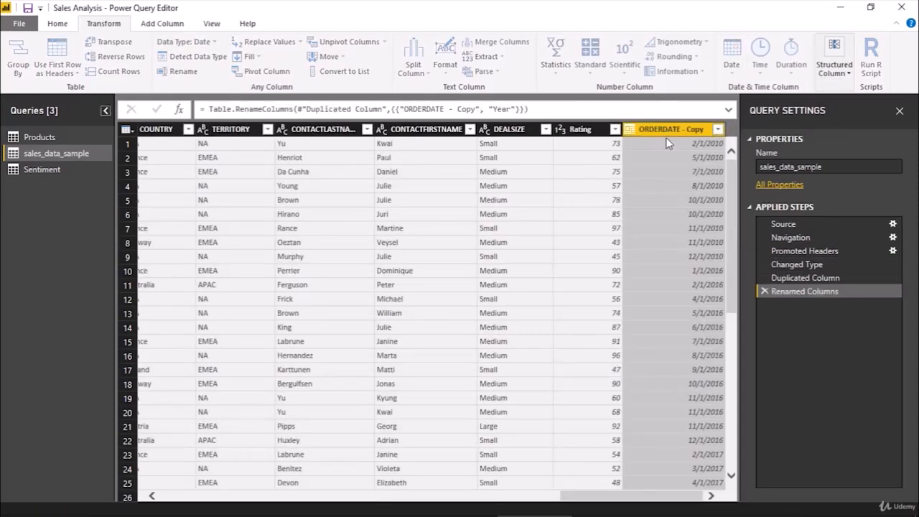
Reduce the Year column's dates to just the year, and apply the query changes to the report
left_click(732, 58)
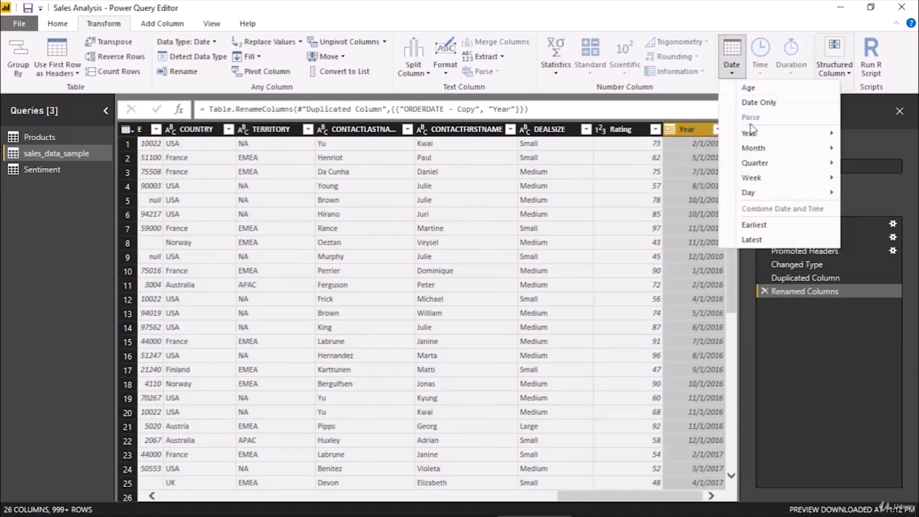
left_click(669, 135)
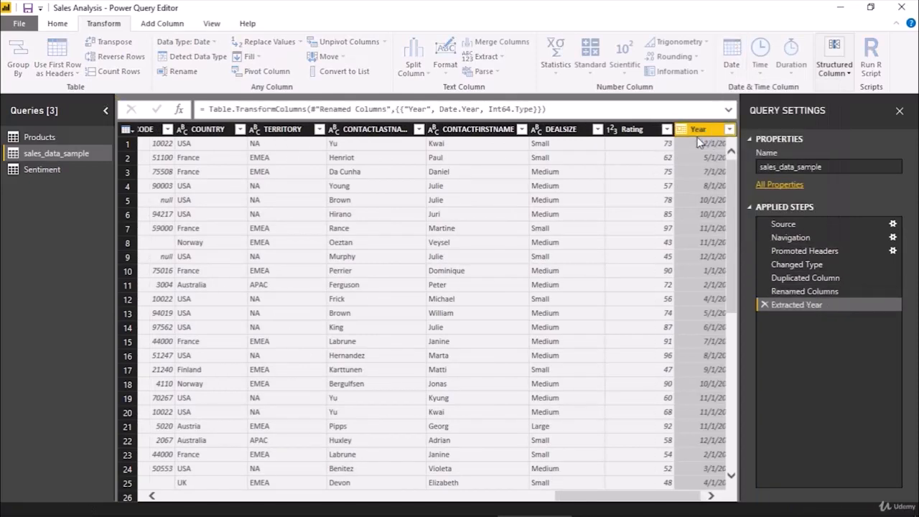
scroll(653, 338, "down", 8)
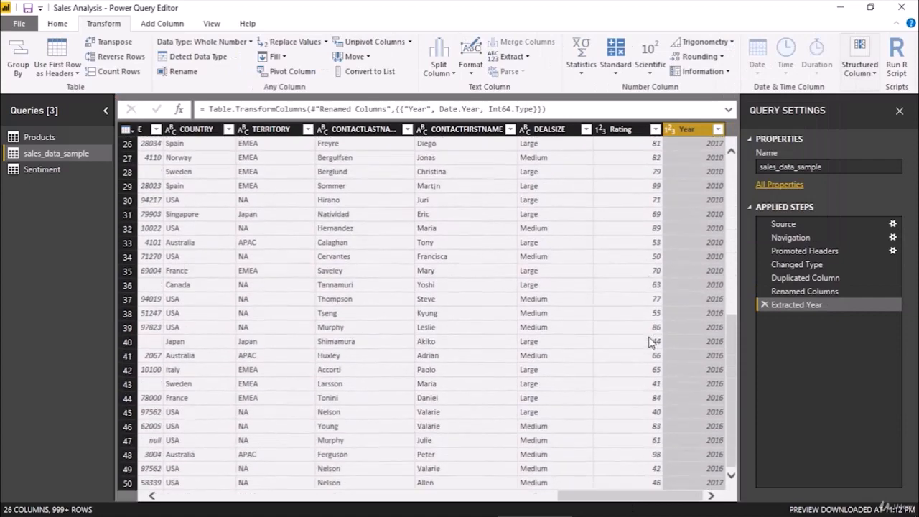
scroll(650, 343, "up", 8)
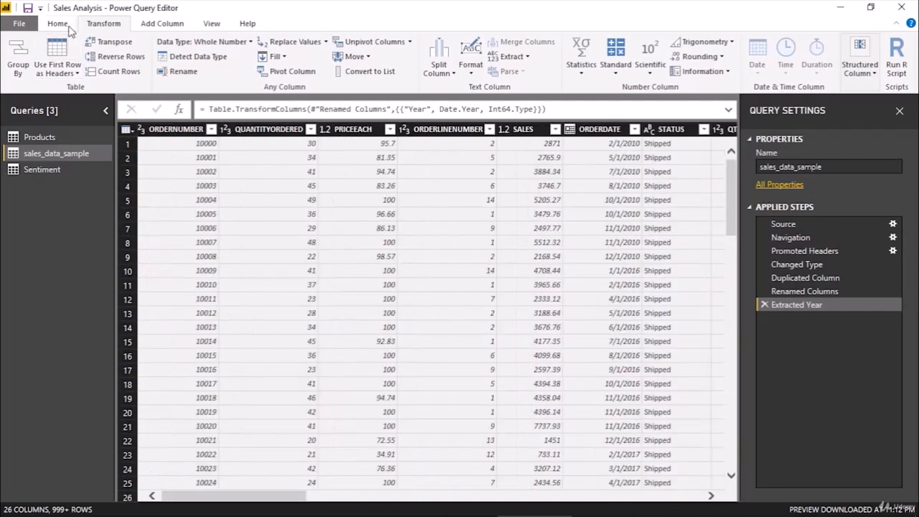
left_click(69, 28)
left_click(23, 49)
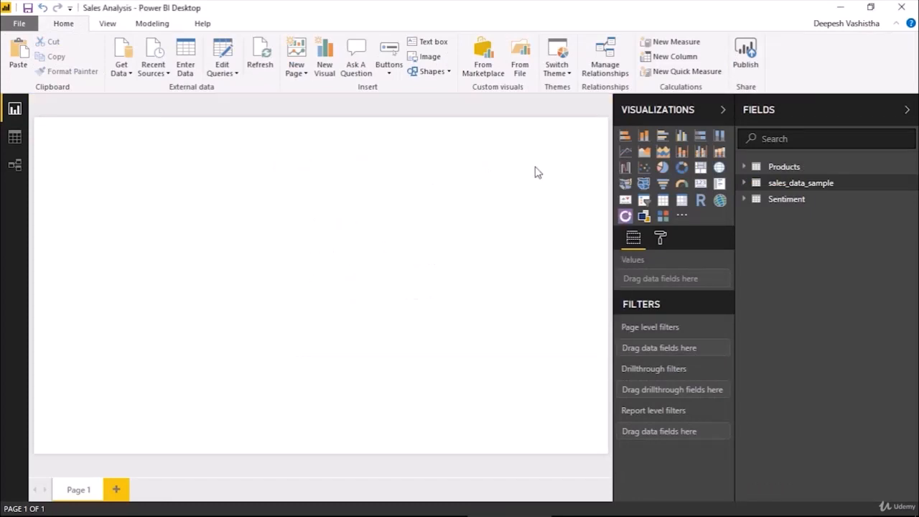
Expand the sales_data_sample fields and insert an enlarged 100% stacked bar chart on Page 1
left_click(745, 184)
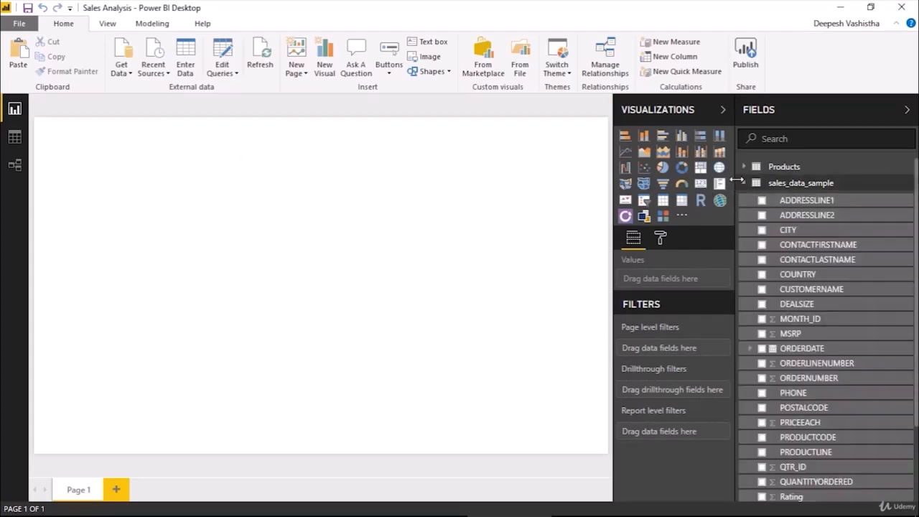
left_click_drag(737, 181, 754, 181)
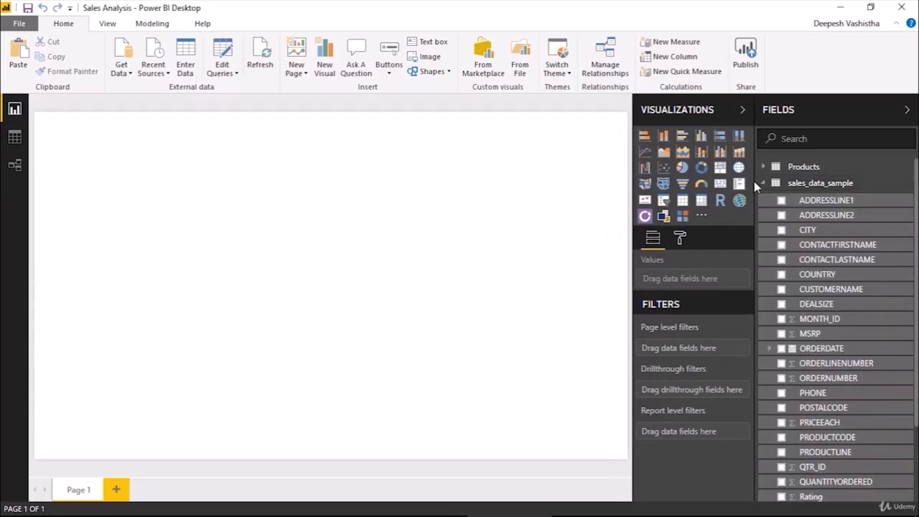
left_click(721, 140)
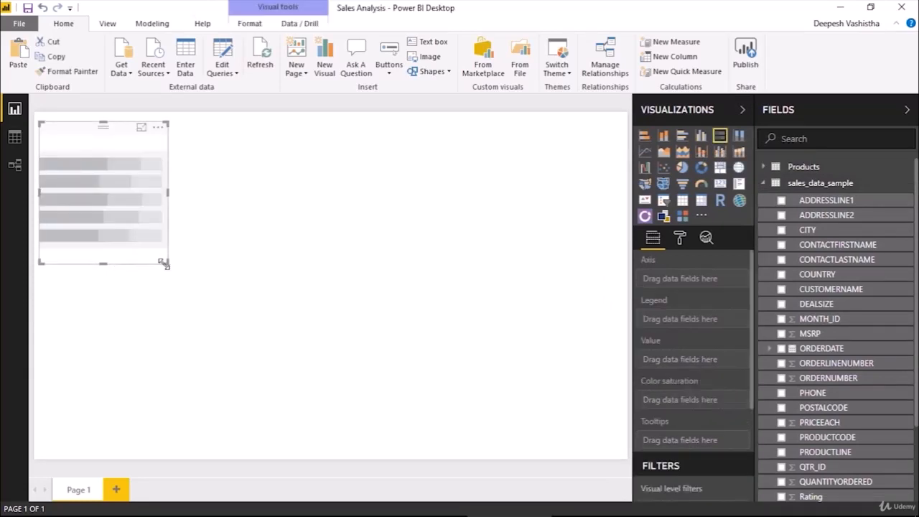
left_click_drag(166, 265, 372, 359)
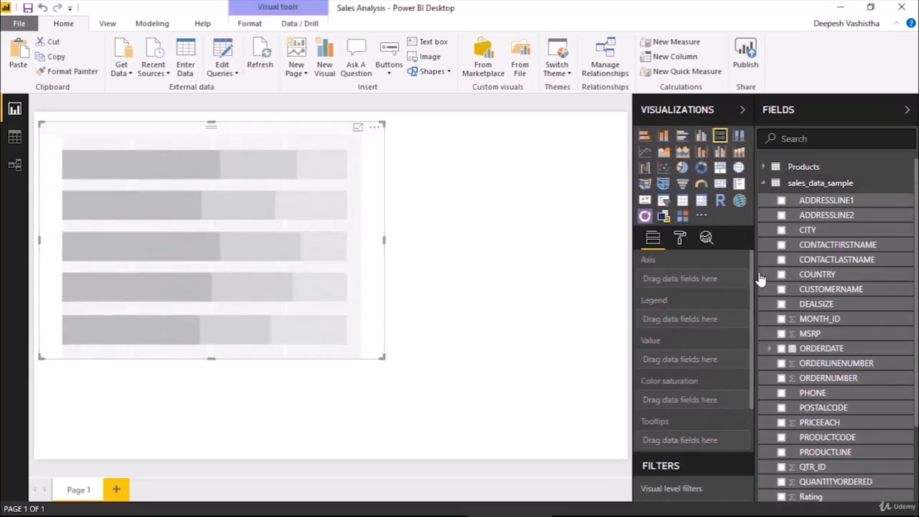
Show SALES by PRODUCTLINE with DEALSIZE as legend in the bar chart, and fit it to the page's upper-left quarter
scroll(810, 327, "down", 3)
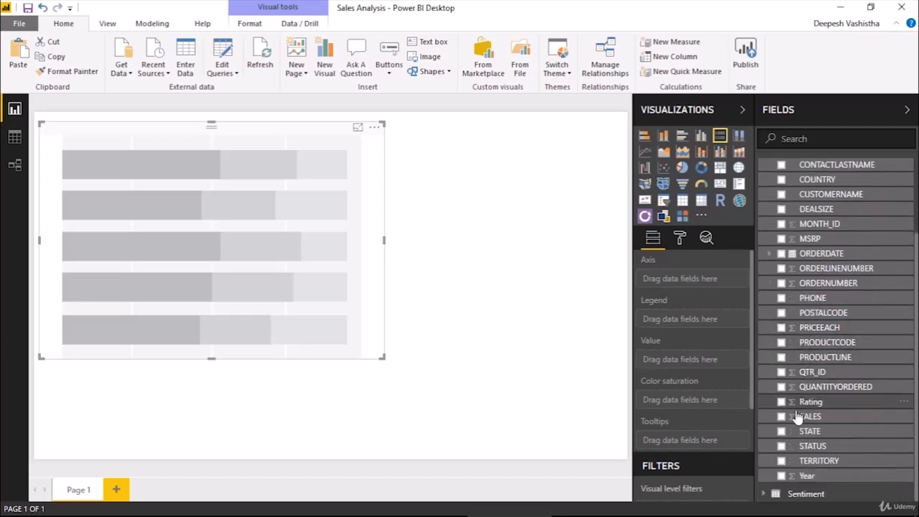
left_click(783, 418)
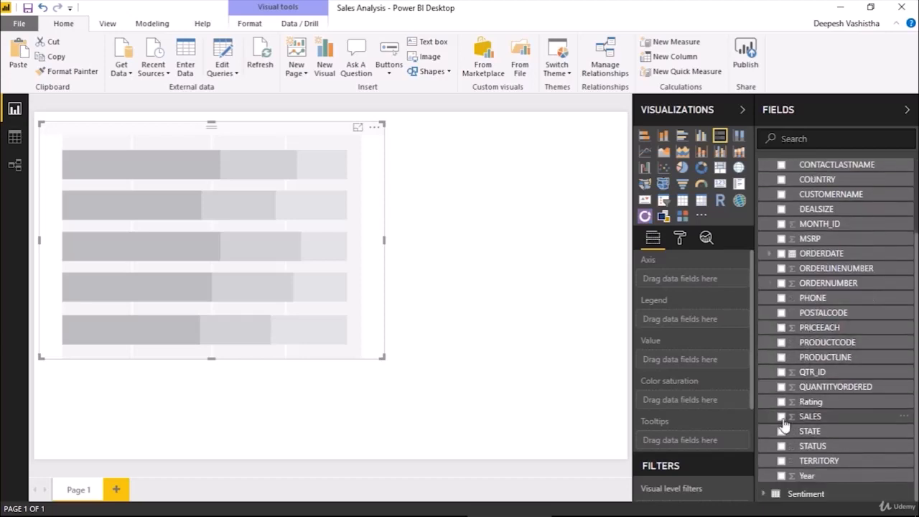
left_click(782, 357)
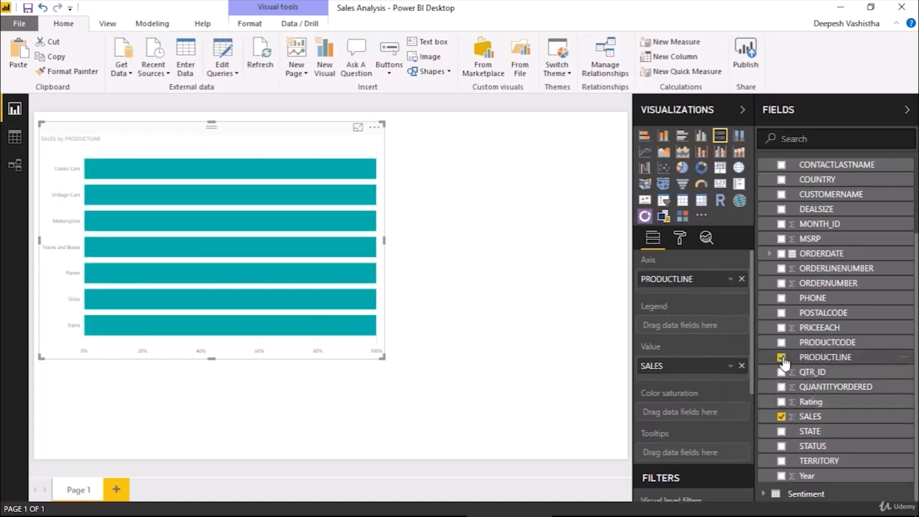
scroll(807, 383, "up", 3)
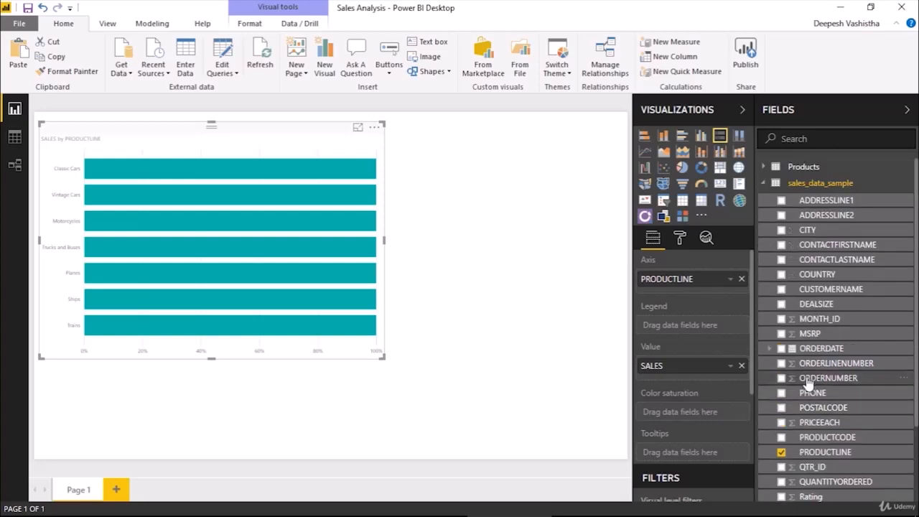
left_click(782, 306)
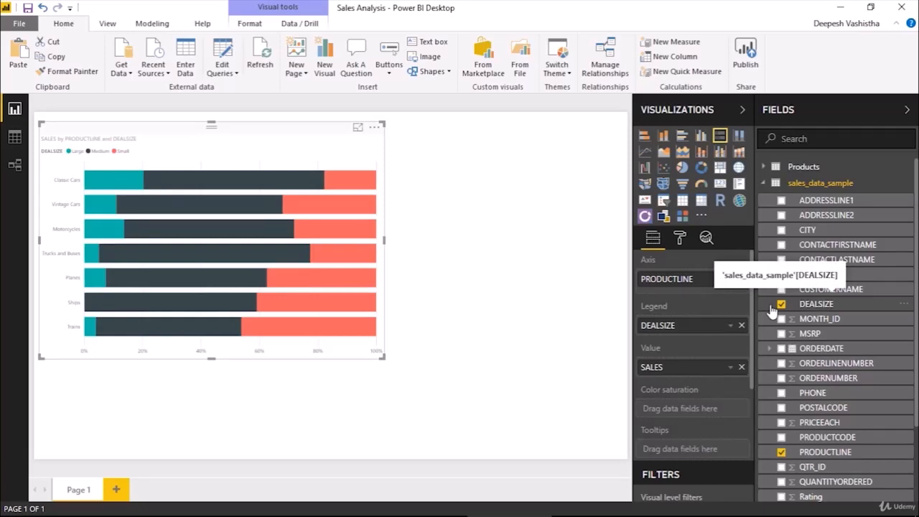
left_click(532, 321)
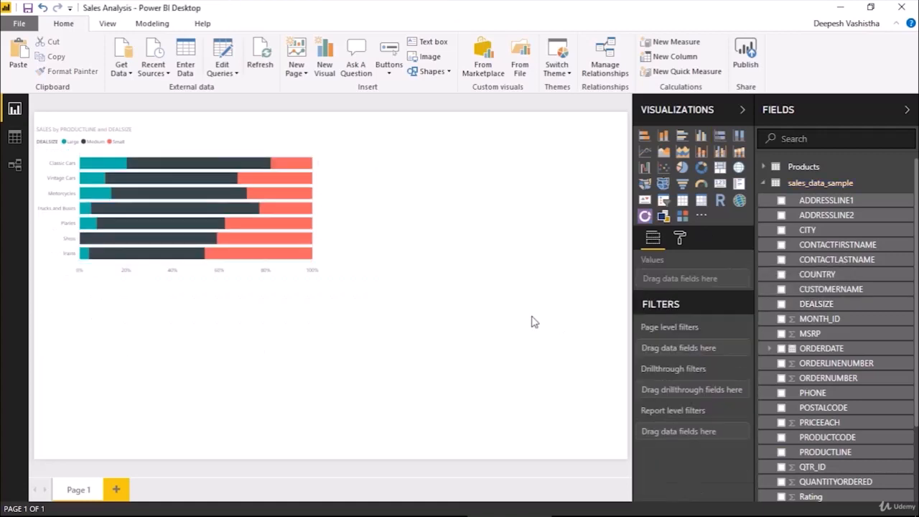
Add a line and clustered column chart beside the bar chart, with SALES as columns, QUANTITYORDERED as line and Year as shared axis
left_click(721, 153)
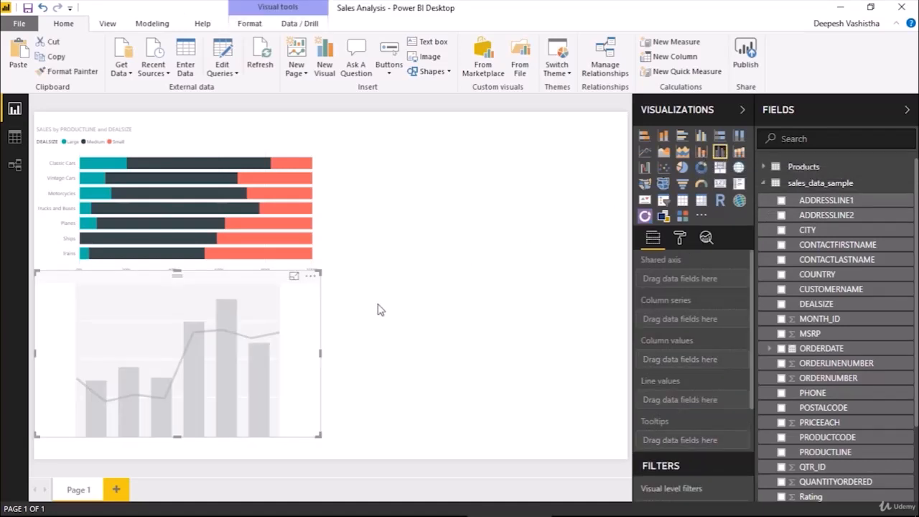
left_click_drag(319, 315, 325, 326)
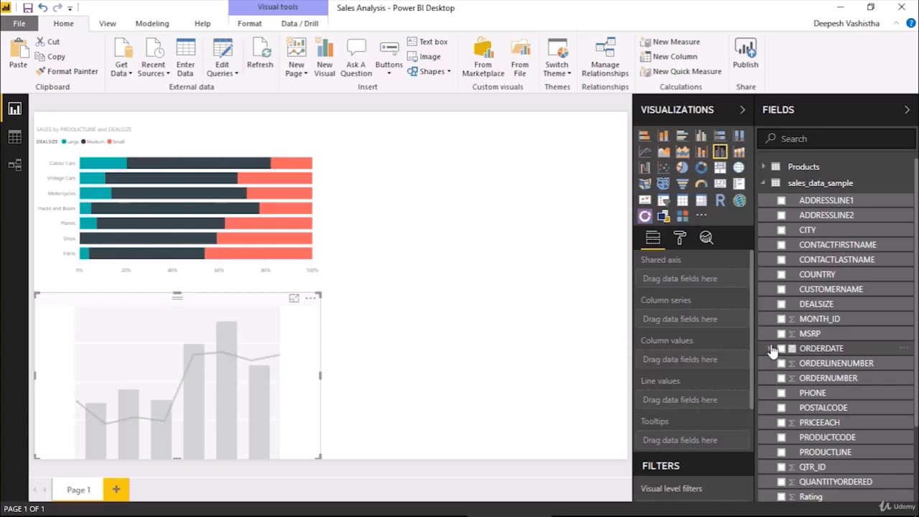
scroll(799, 422, "down", 3)
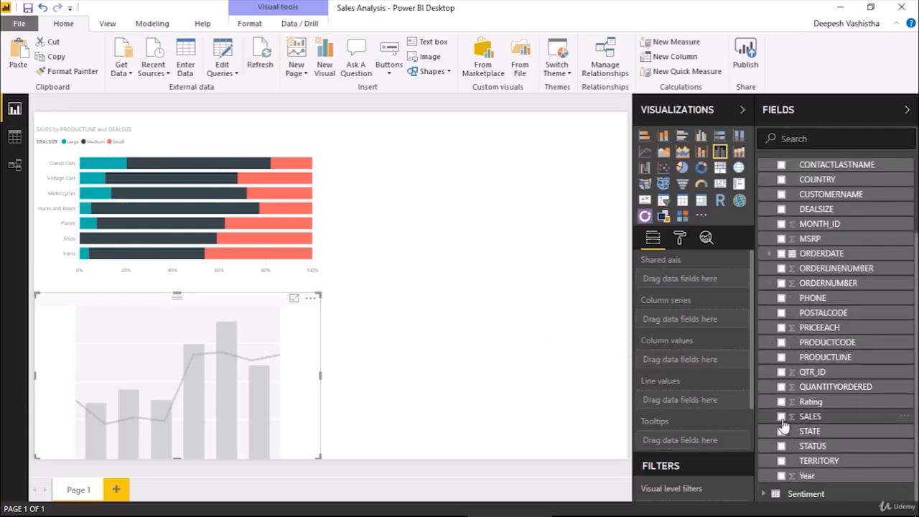
left_click_drag(810, 417, 692, 360)
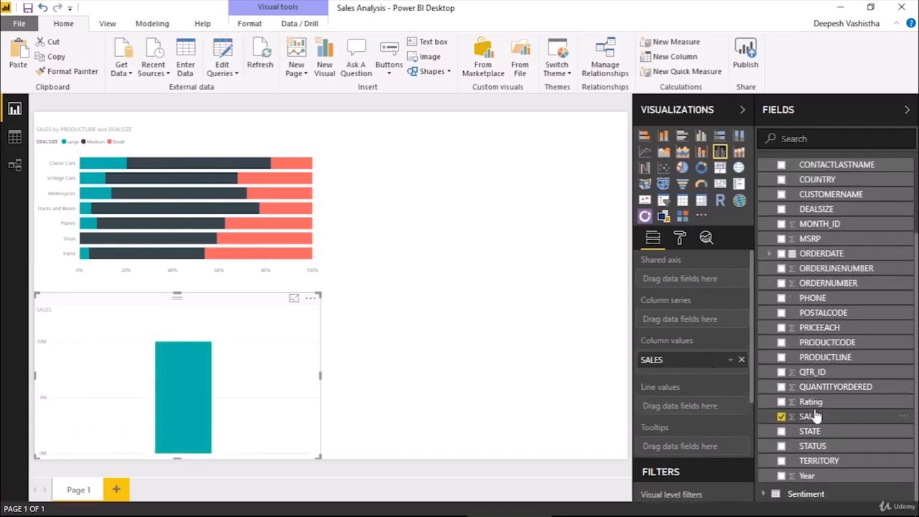
left_click_drag(826, 386, 709, 404)
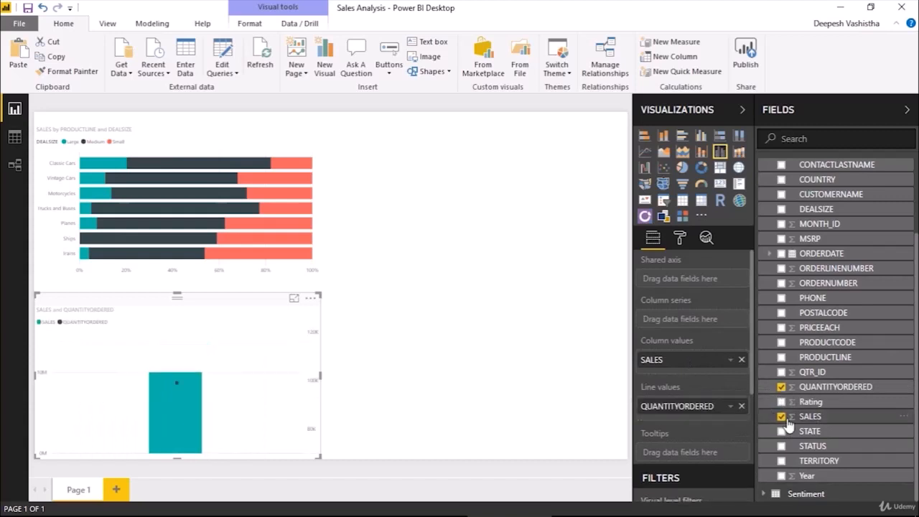
left_click_drag(804, 475, 689, 281)
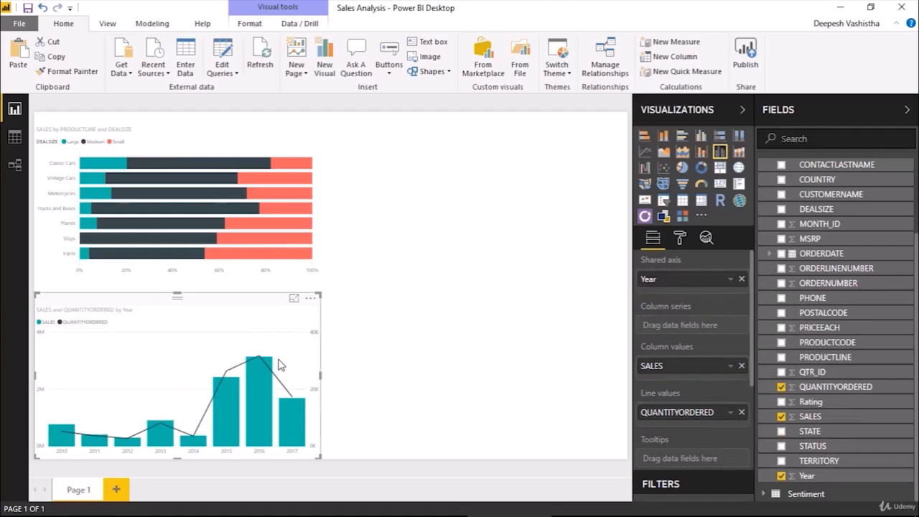
left_click_drag(281, 359, 576, 184)
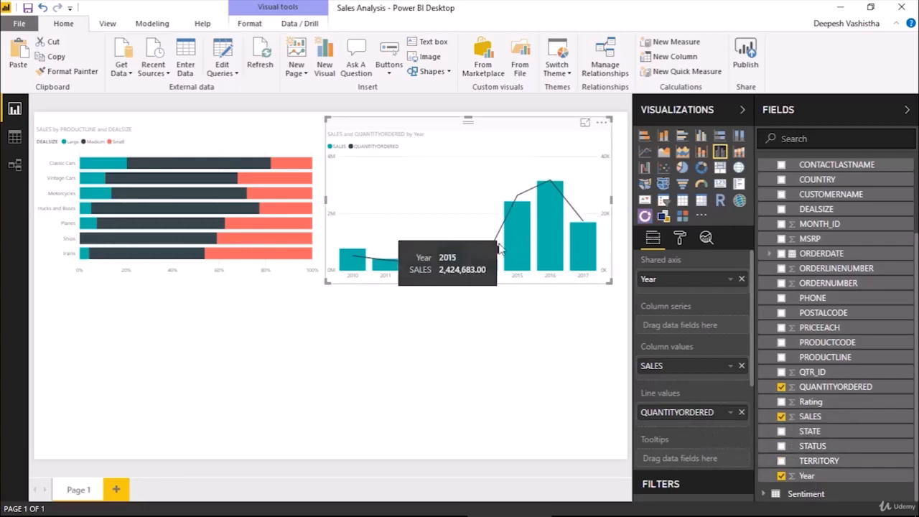
left_click(395, 368)
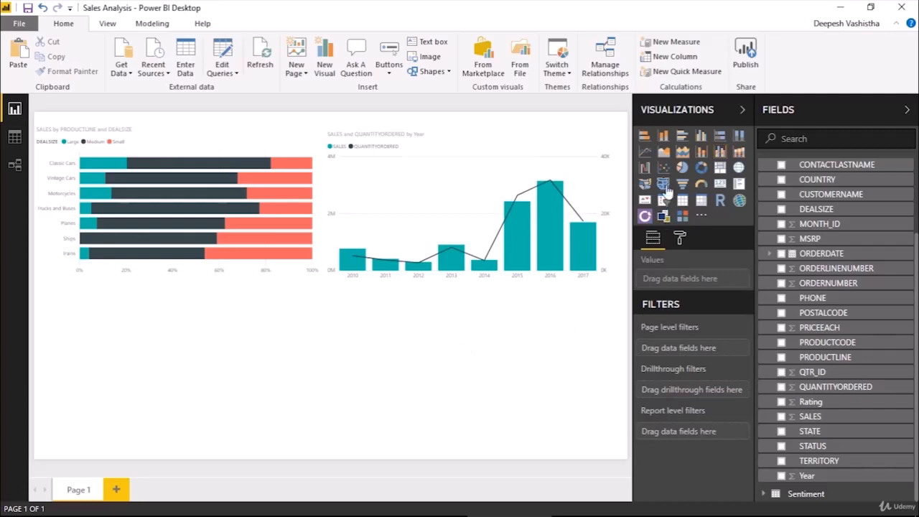
Insert an empty scatter chart and size it to fill the page's lower-left quarter beneath the bar chart
left_click(662, 171)
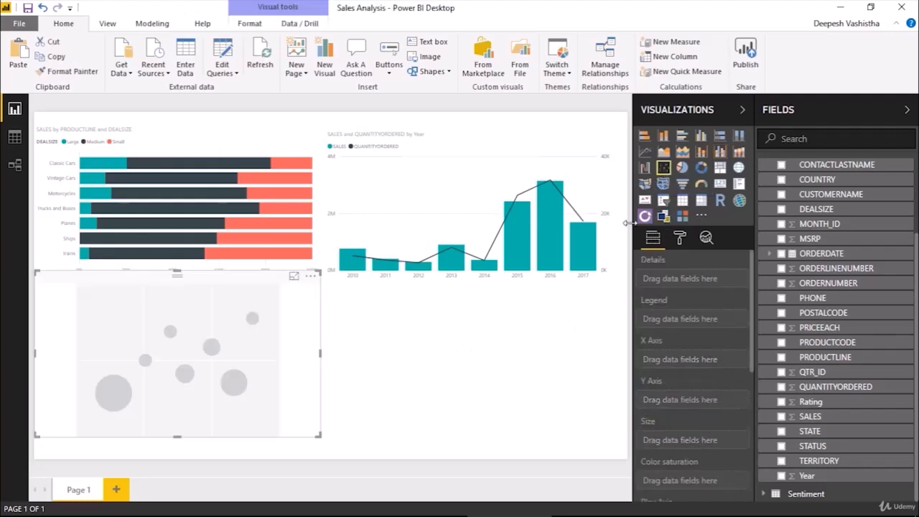
left_click_drag(319, 435, 325, 458)
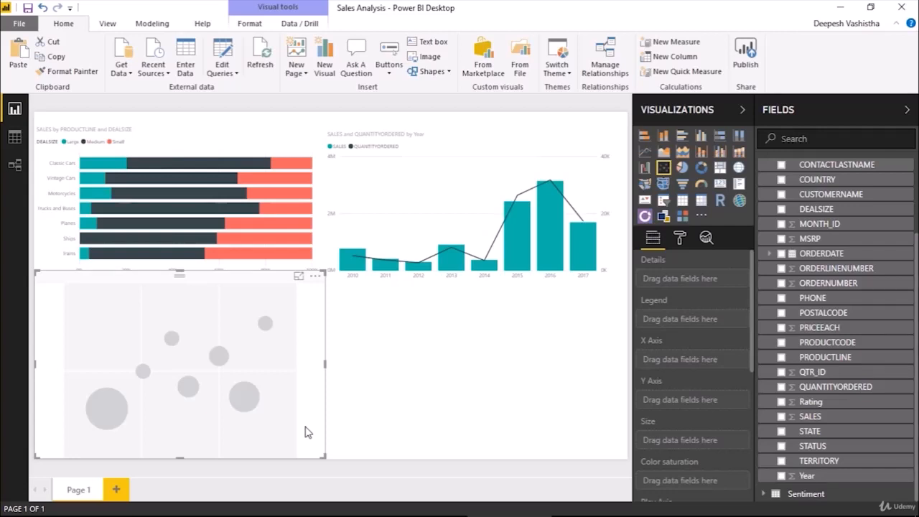
left_click_drag(326, 273, 327, 280)
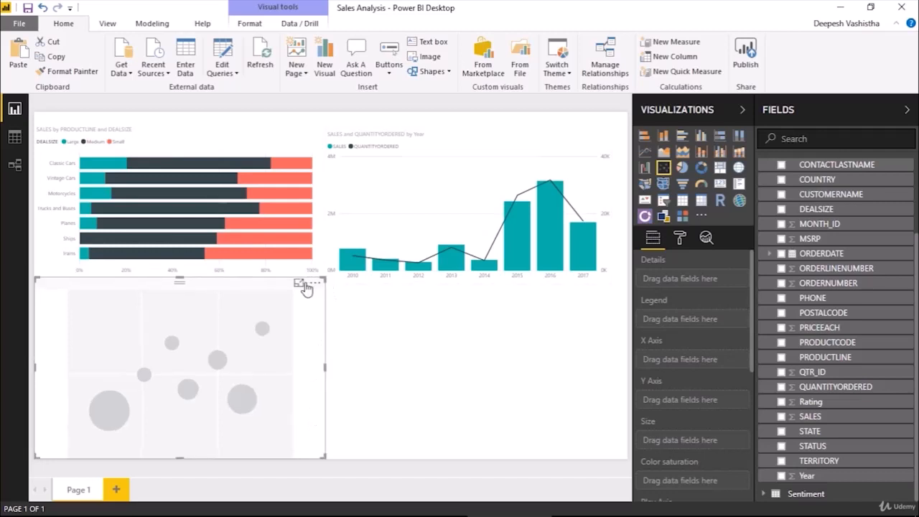
Enlarge the scatter chart and assign SALES to the X axis, QUANTITYORDERED to the Y axis, PRODUCTCODE to details and STATUS to the legend
left_click(304, 284)
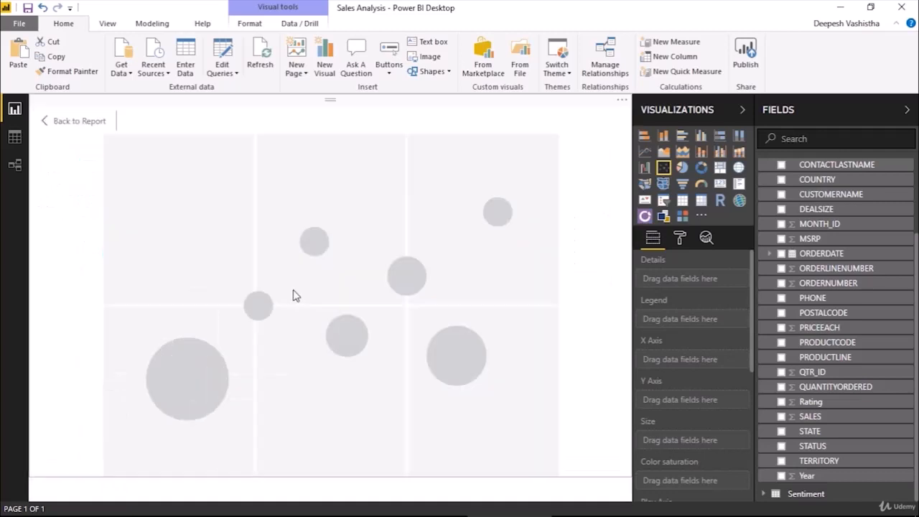
left_click(807, 418)
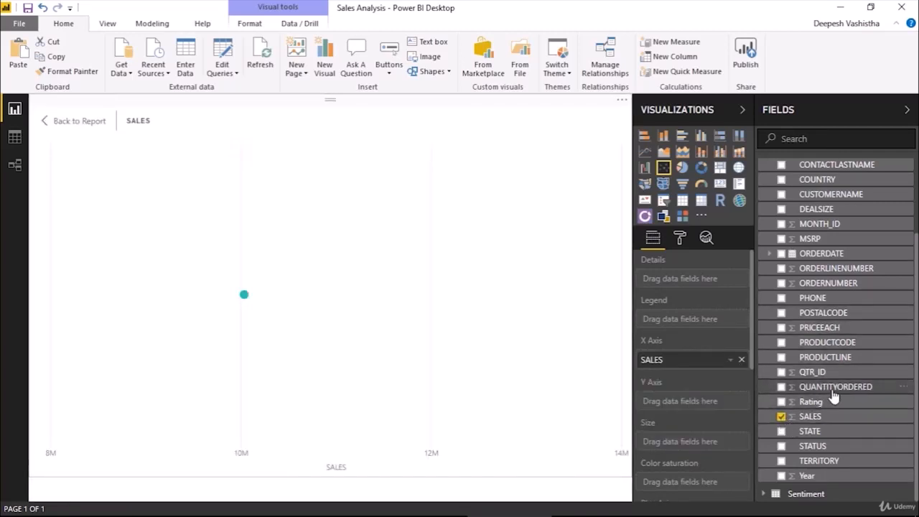
left_click_drag(832, 392, 683, 401)
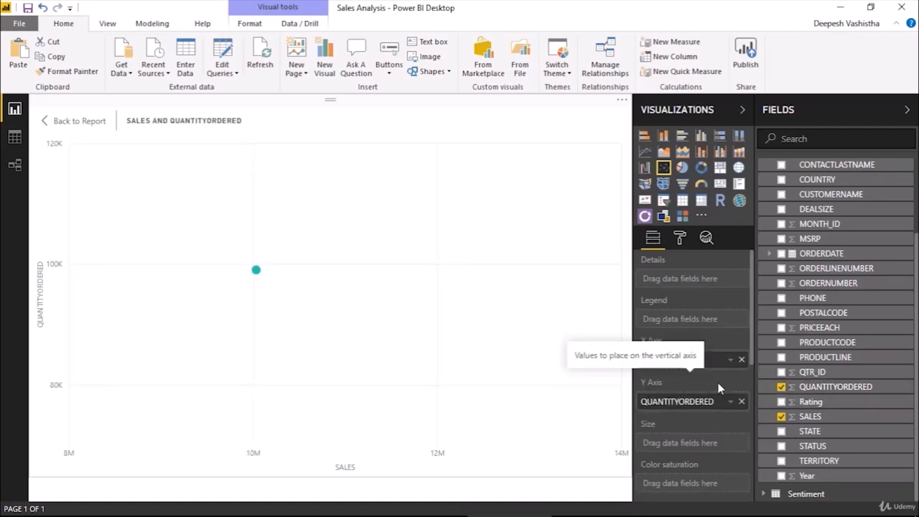
left_click(783, 344)
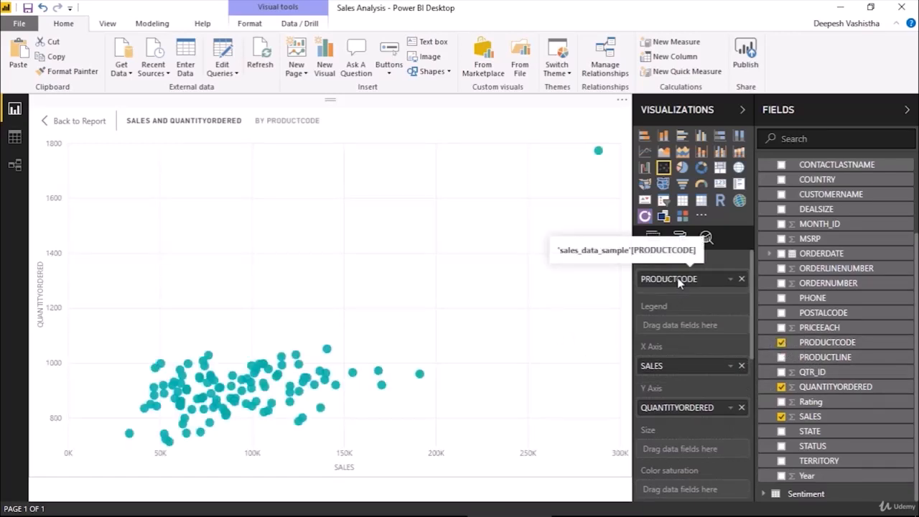
left_click(782, 446)
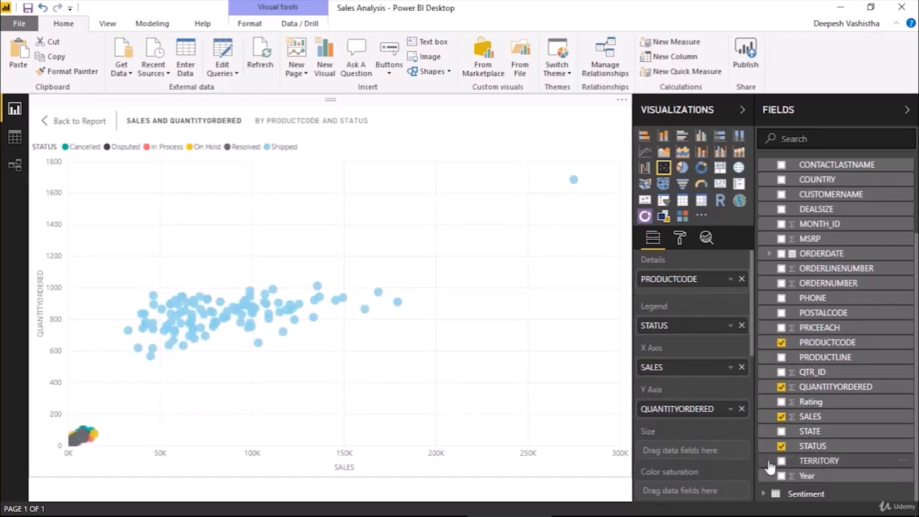
Add Year as the scatter chart's play axis, run the animation through 2017 and return to the report page
scroll(678, 448, "down", 3)
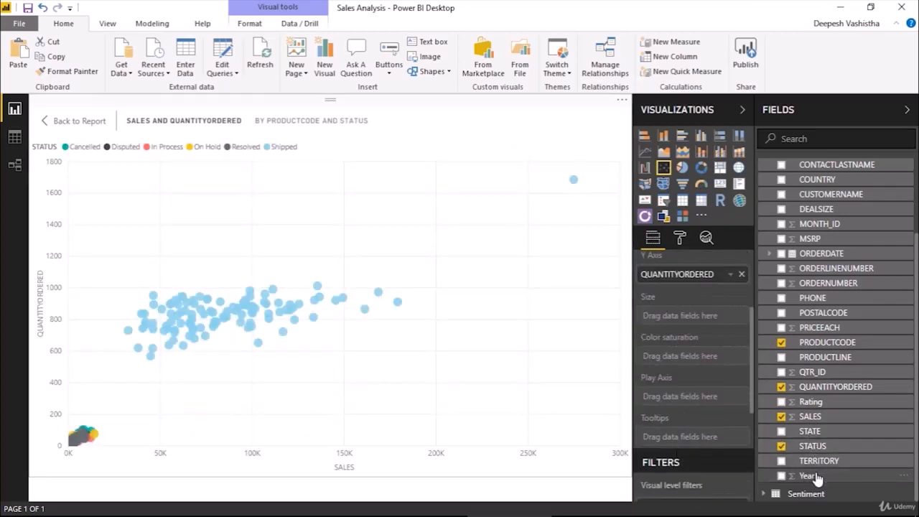
left_click_drag(806, 475, 682, 391)
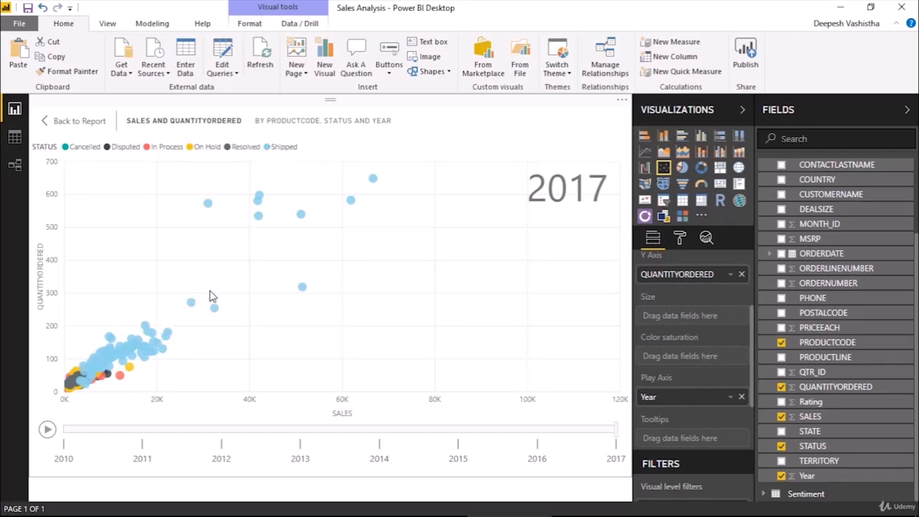
left_click(47, 430)
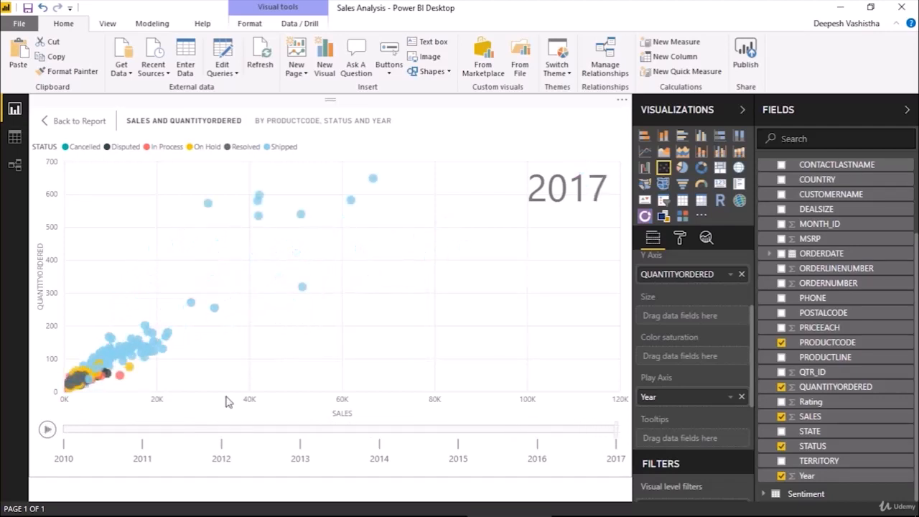
left_click_drag(140, 434, 550, 437)
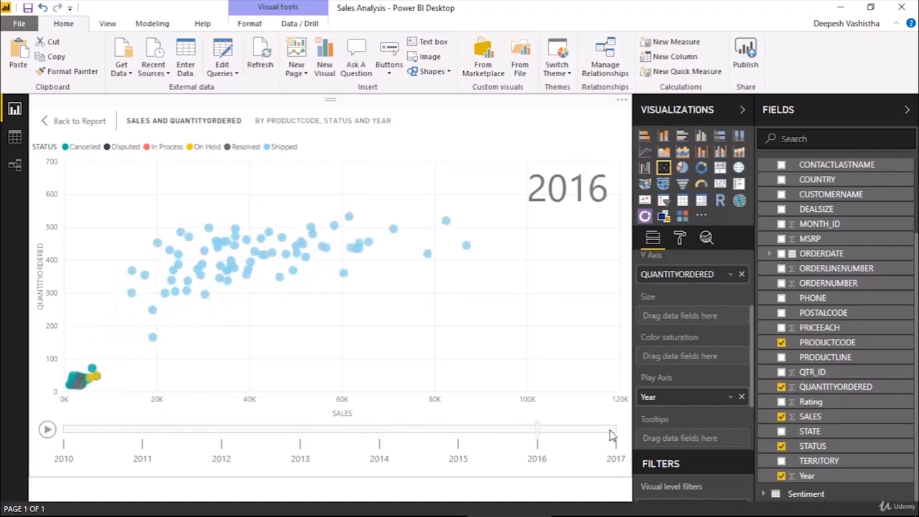
left_click_drag(615, 434, 611, 429)
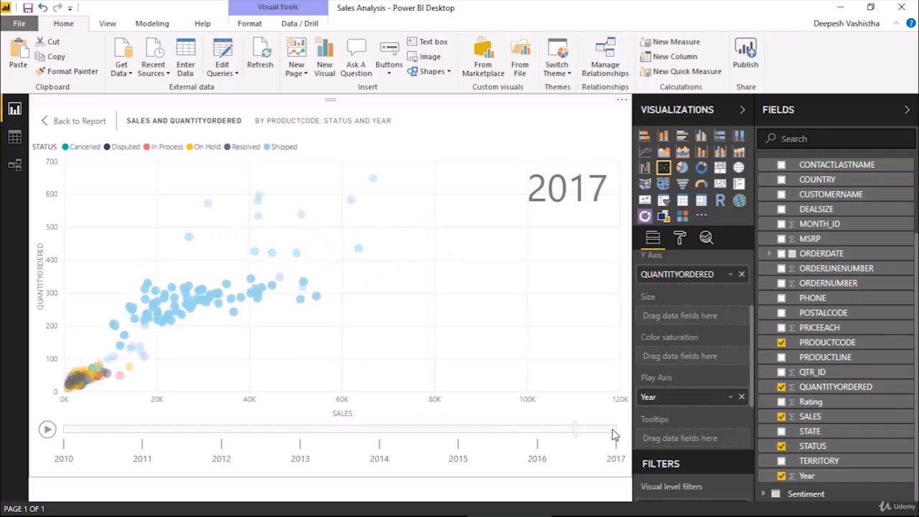
left_click(79, 122)
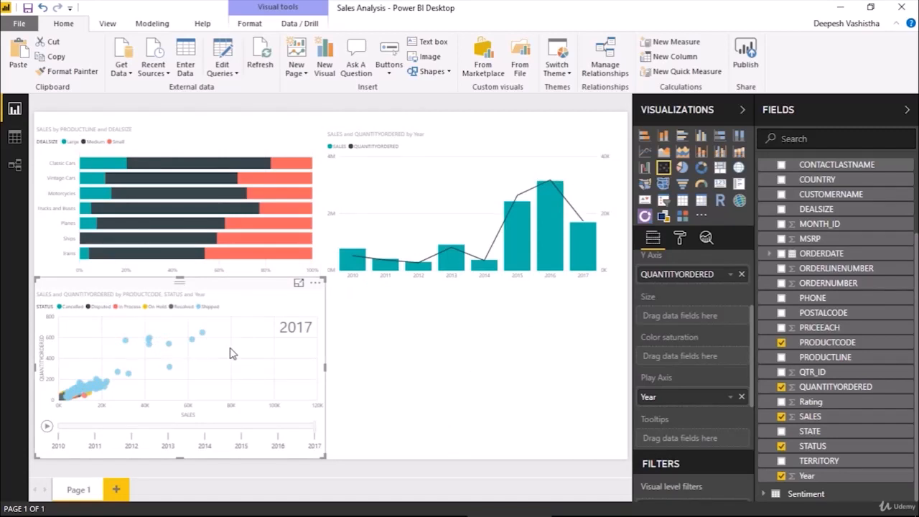
Insert a Drill-Down Donut Chart by ZoomCharts in the empty quarter beside the scatter chart
left_click(372, 379)
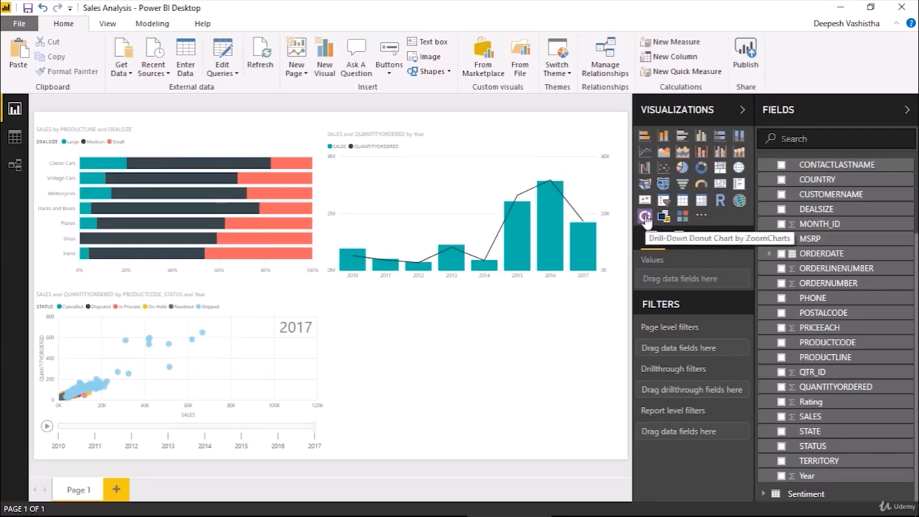
left_click(702, 215)
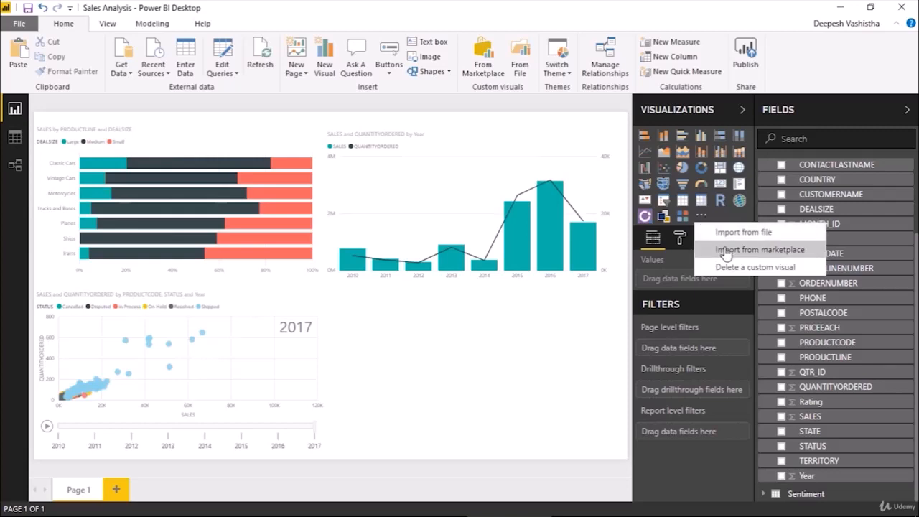
left_click(583, 299)
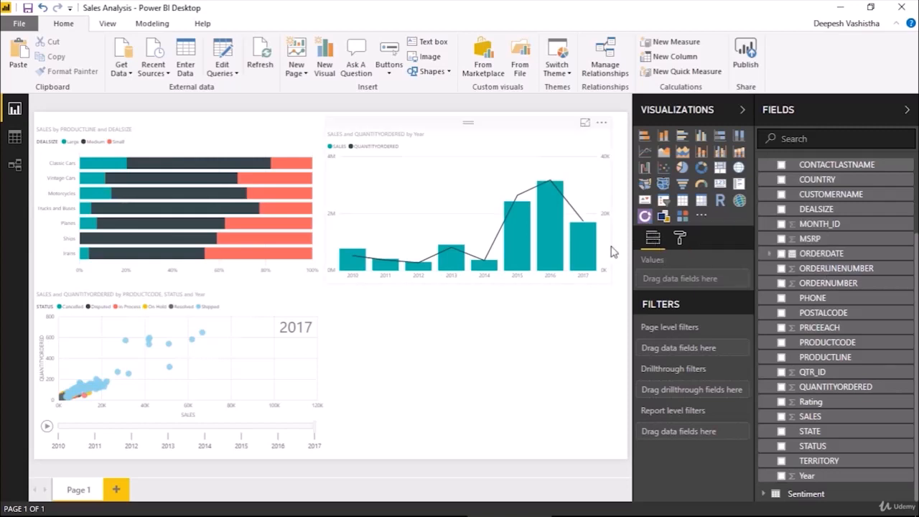
left_click(646, 216)
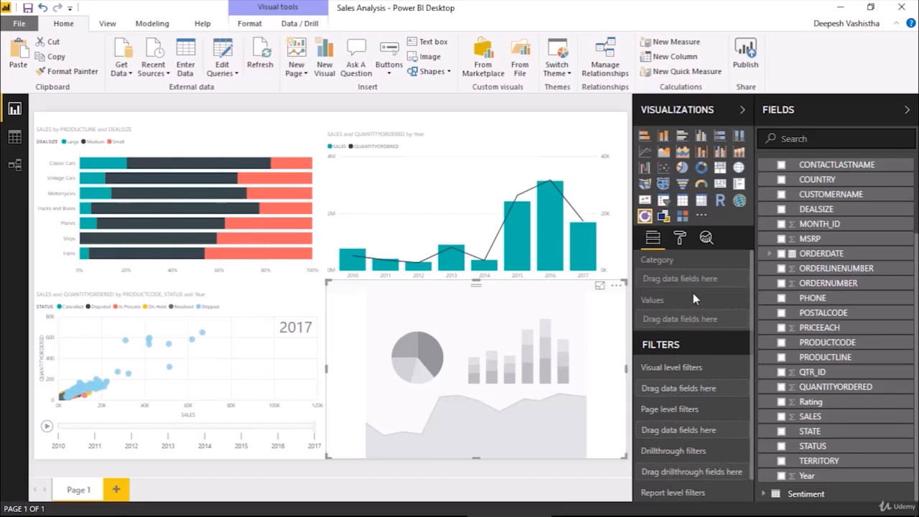
Set the donut chart's category to PRODUCTCODE and its value to DEALSIZE aggregated as Count
left_click(782, 343)
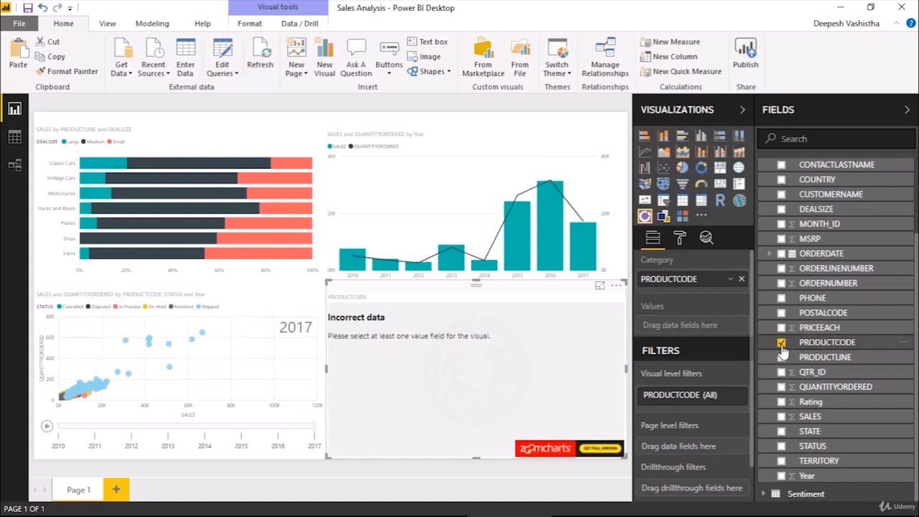
scroll(790, 337, "up", 3)
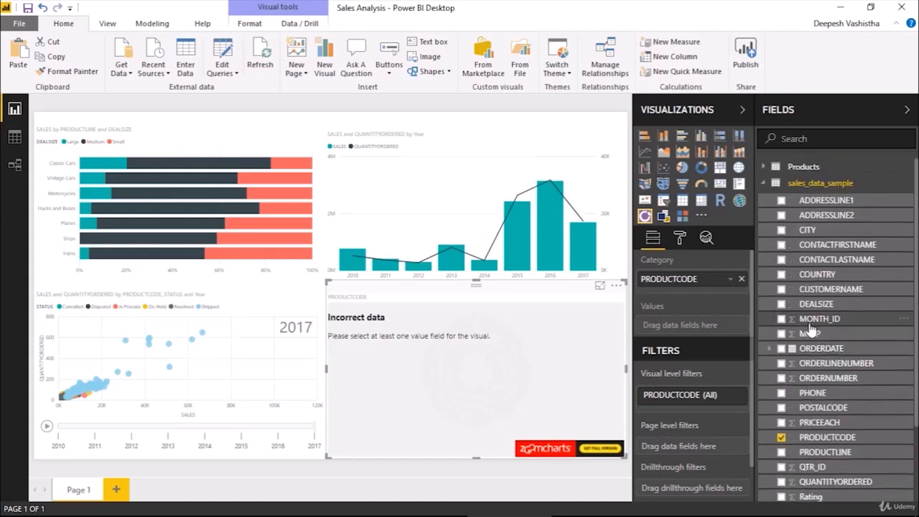
left_click_drag(817, 307, 685, 339)
left_click(731, 325)
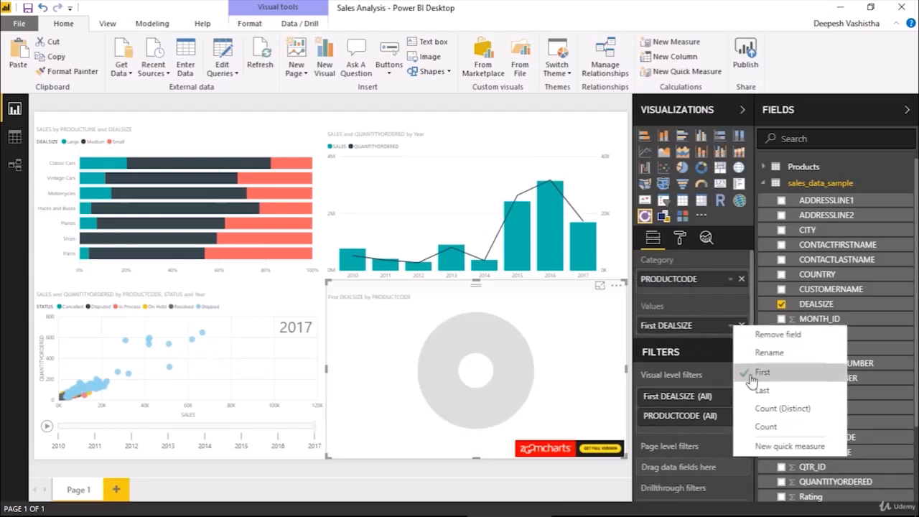
left_click(772, 428)
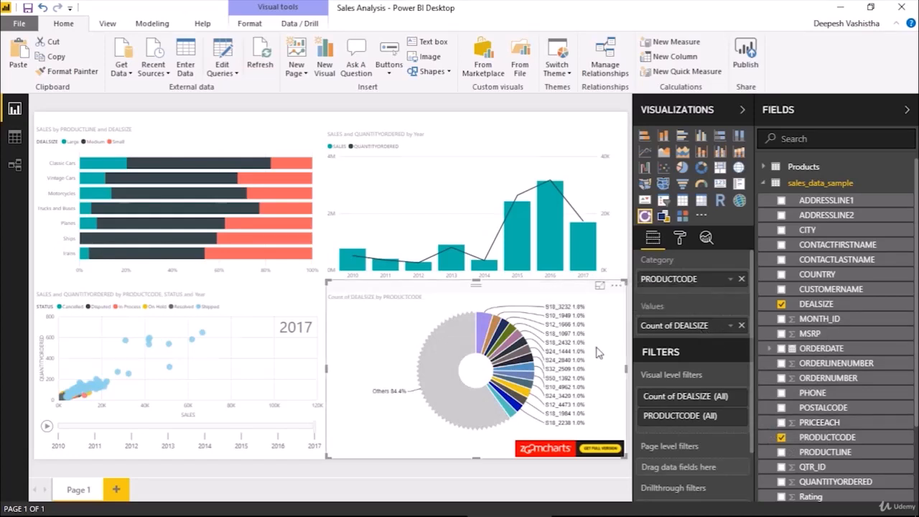
mouse_move(490, 343)
mouse_move(510, 374)
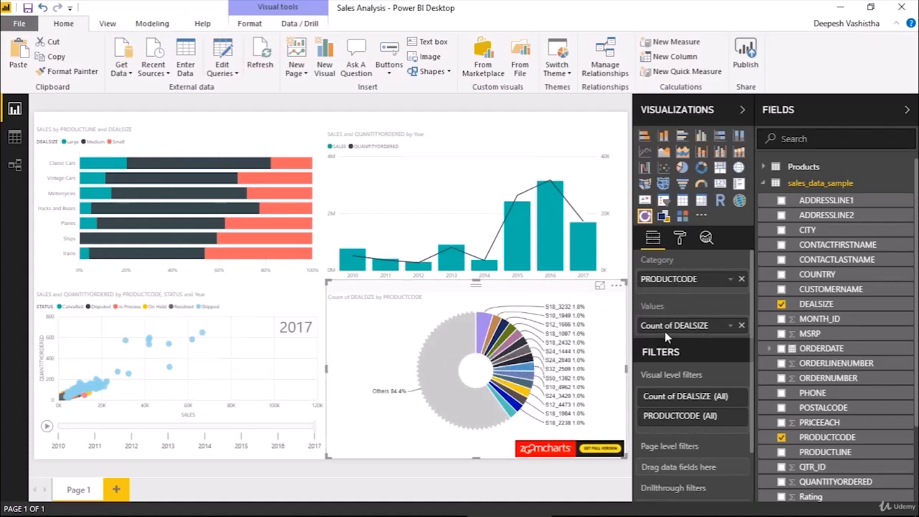
Swap the donut chart's fields to show the Count of PRODUCTCODE by DEALSIZE, and inspect its slices in the enlarged view
left_click_drag(674, 323, 682, 281)
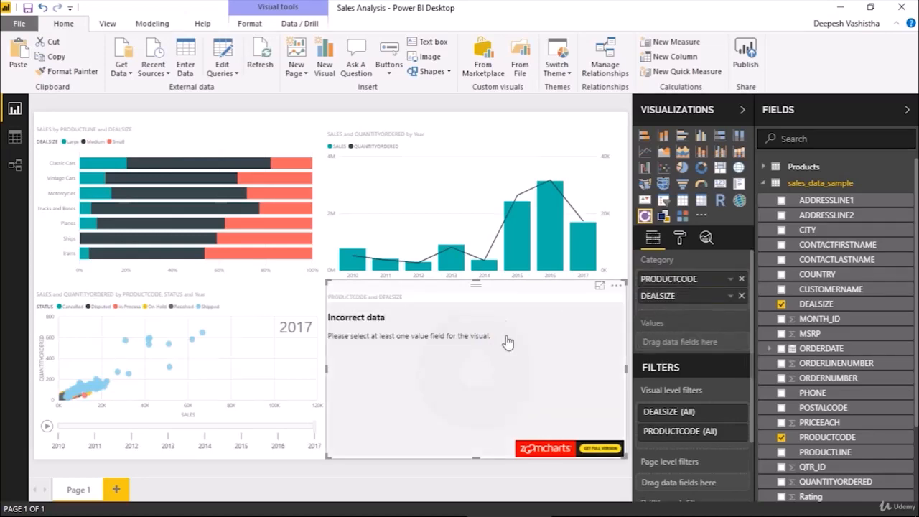
left_click_drag(692, 280, 679, 352)
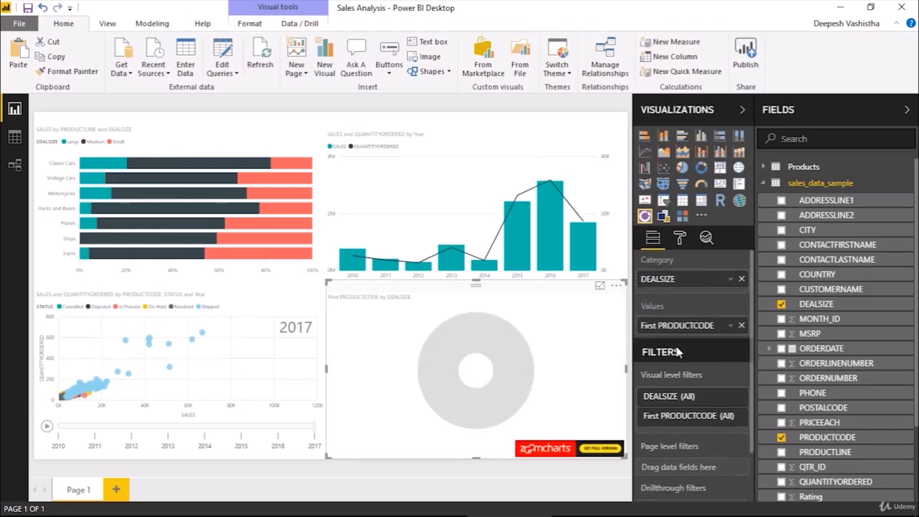
left_click(600, 286)
left_click(731, 325)
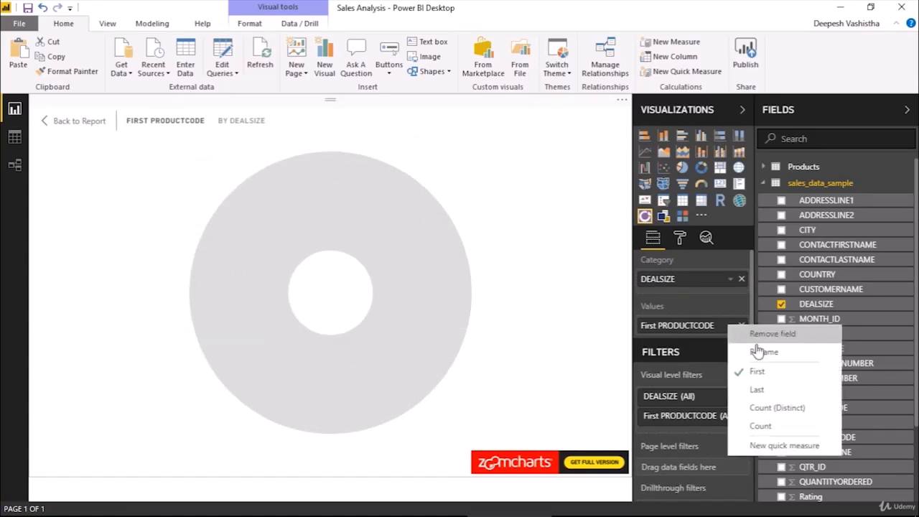
left_click(762, 426)
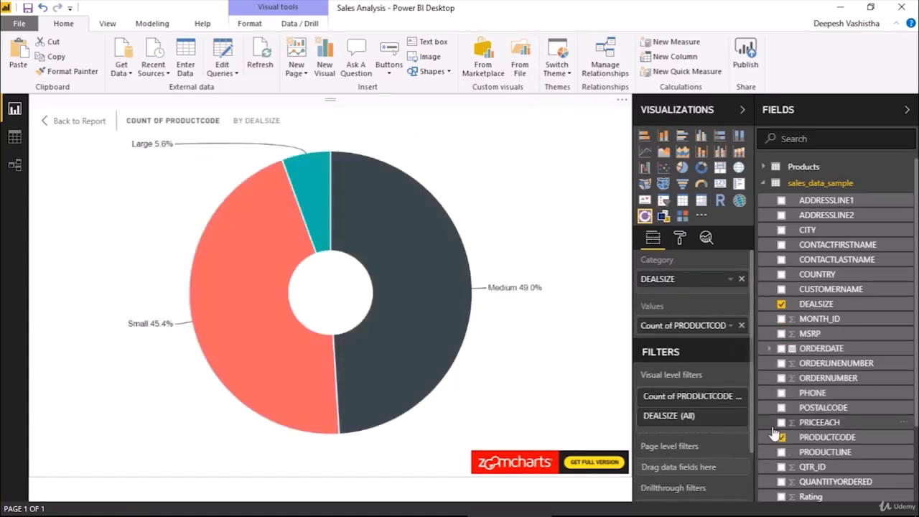
mouse_move(470, 297)
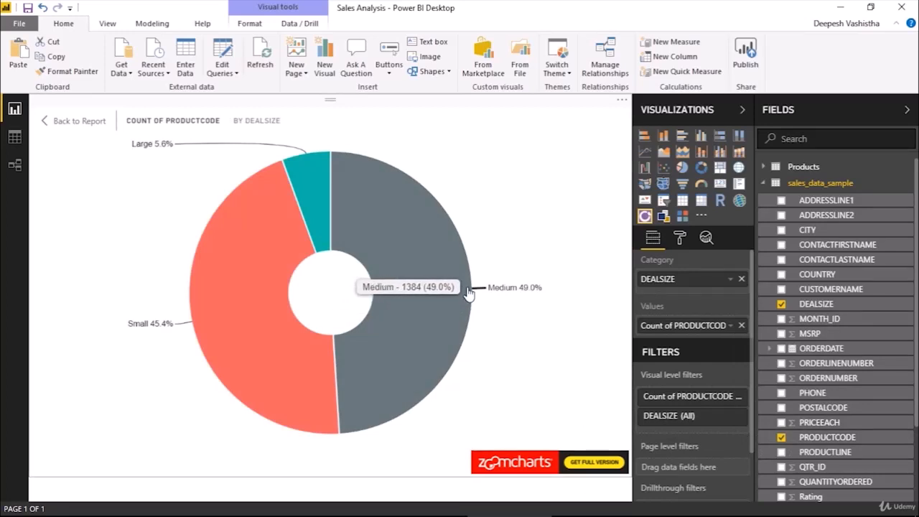
mouse_move(324, 194)
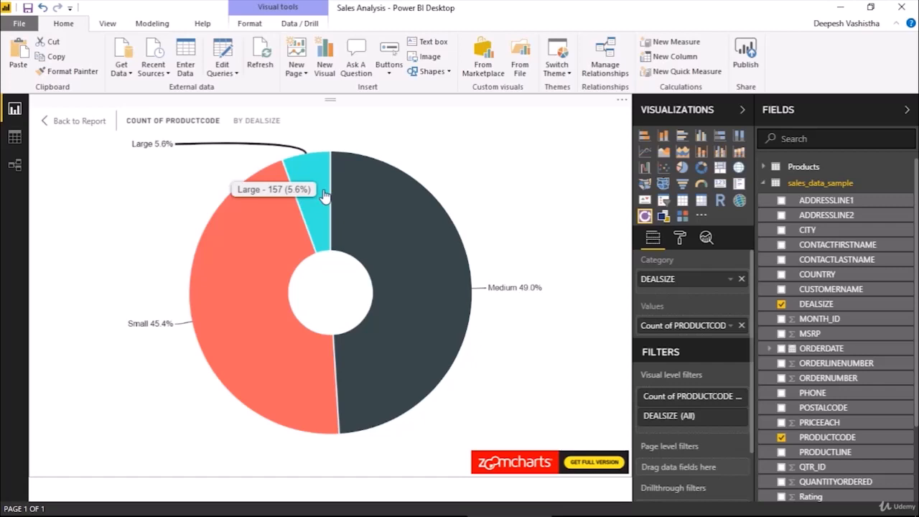
mouse_move(324, 332)
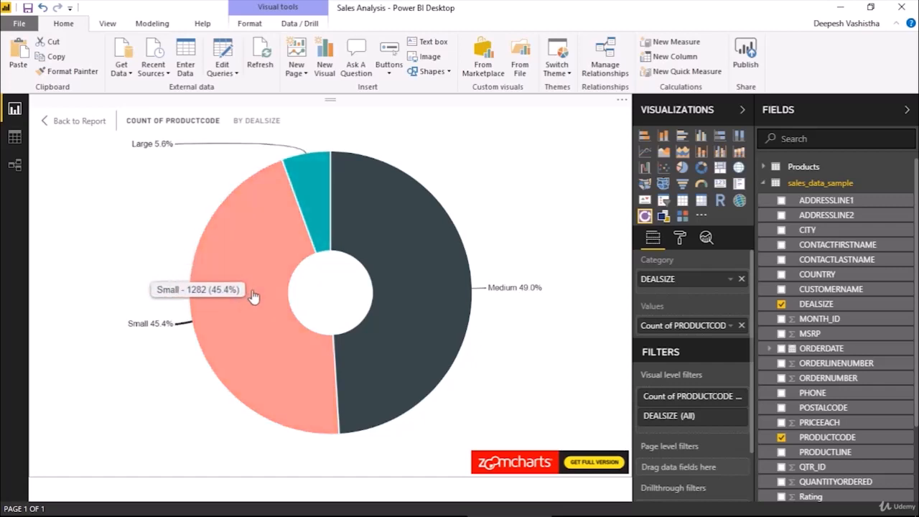
left_click(74, 122)
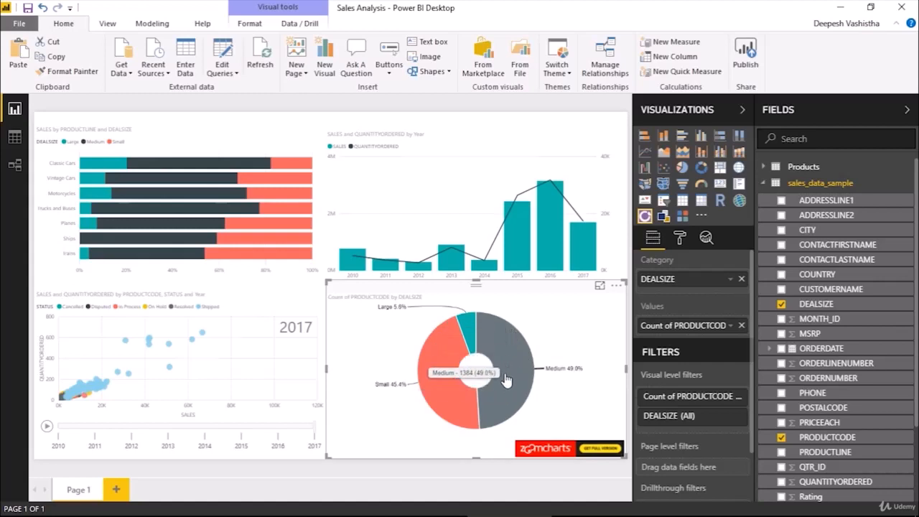
Try PRODUCTCODE as the donut chart's second category level and drill into the Medium slice in the enlarged view
scroll(826, 410, "down", 2)
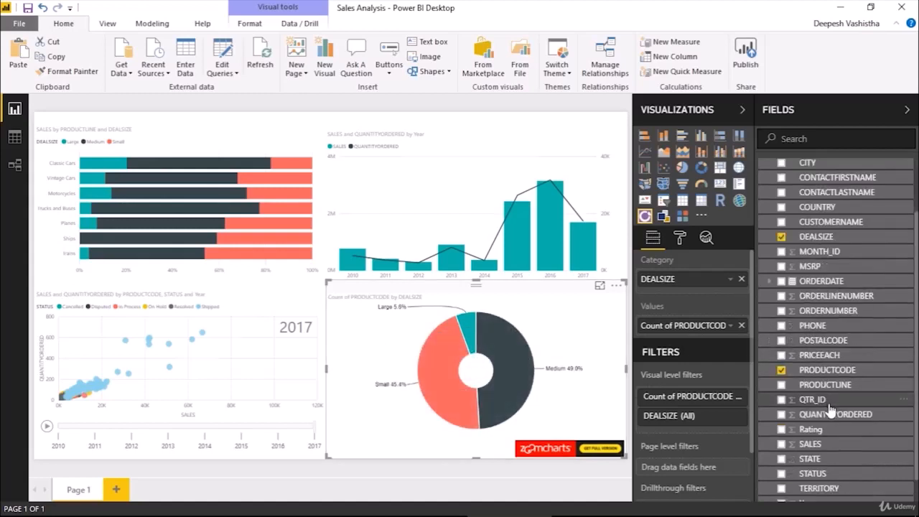
left_click_drag(849, 375, 722, 291)
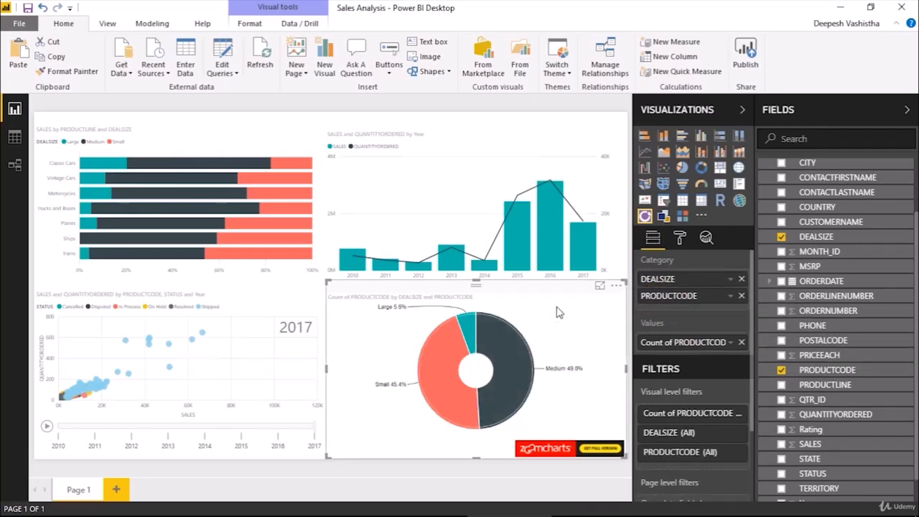
left_click(599, 287)
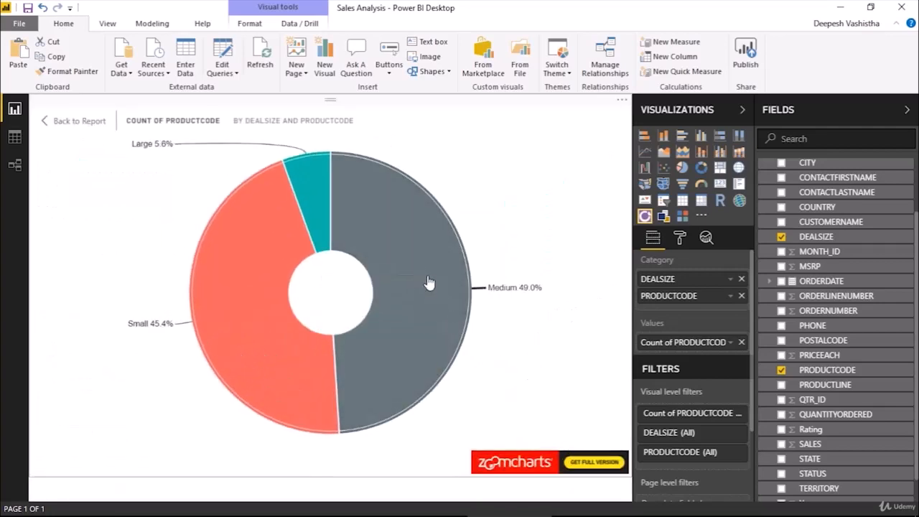
left_click(428, 283)
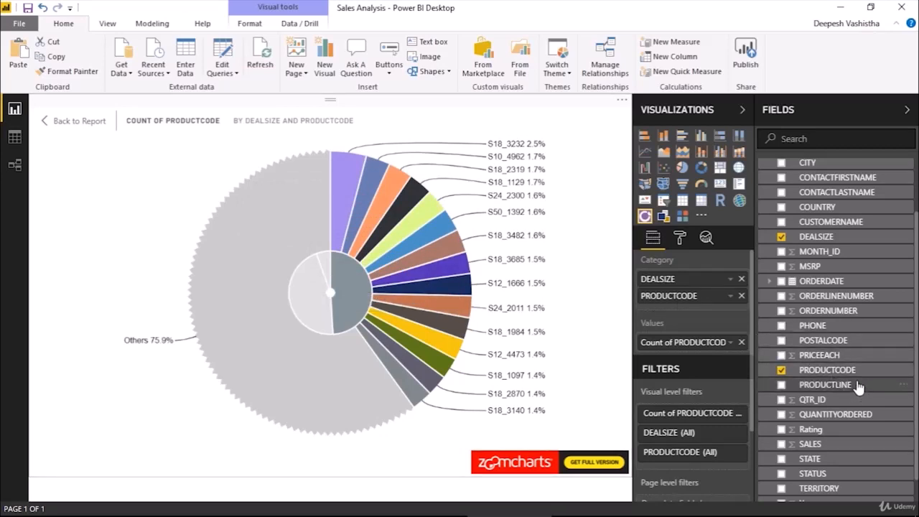
Replace the donut chart's second category level with PRODUCTLINE, then test drilling into the Medium slice and back out
left_click_drag(870, 383, 733, 302)
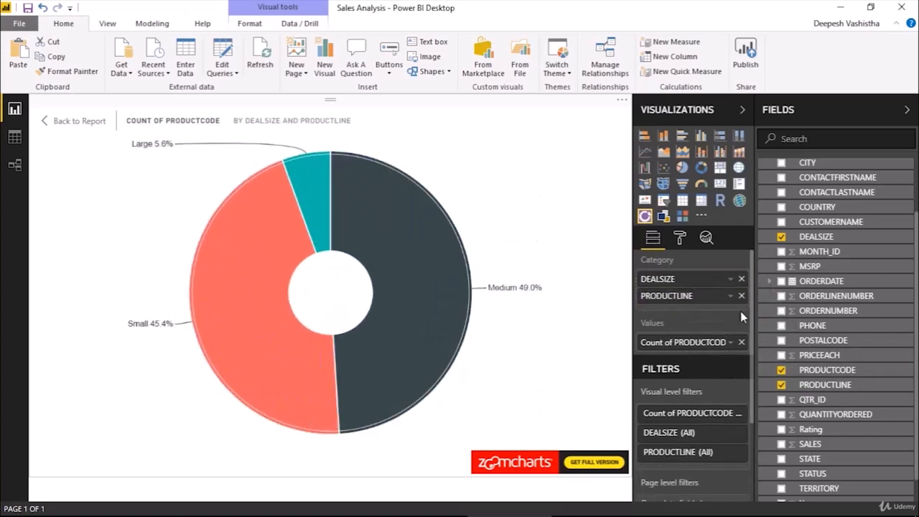
left_click(432, 300)
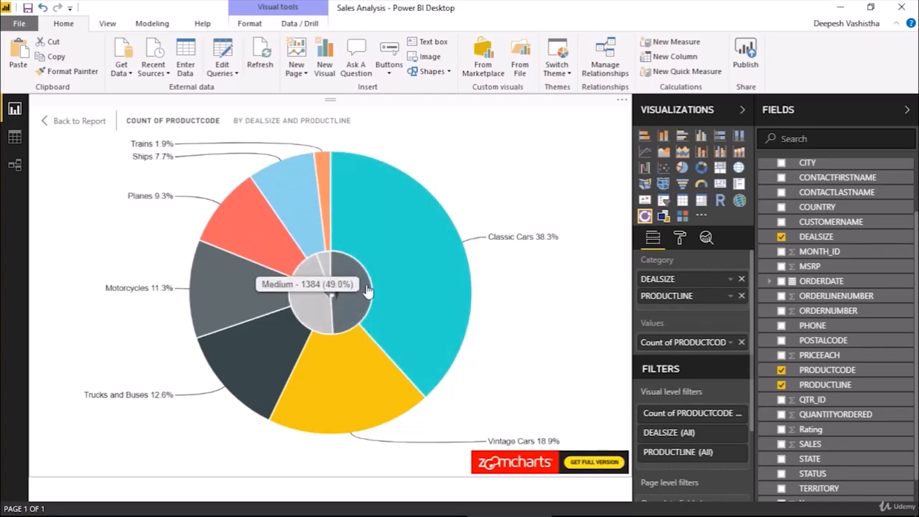
left_click(335, 295)
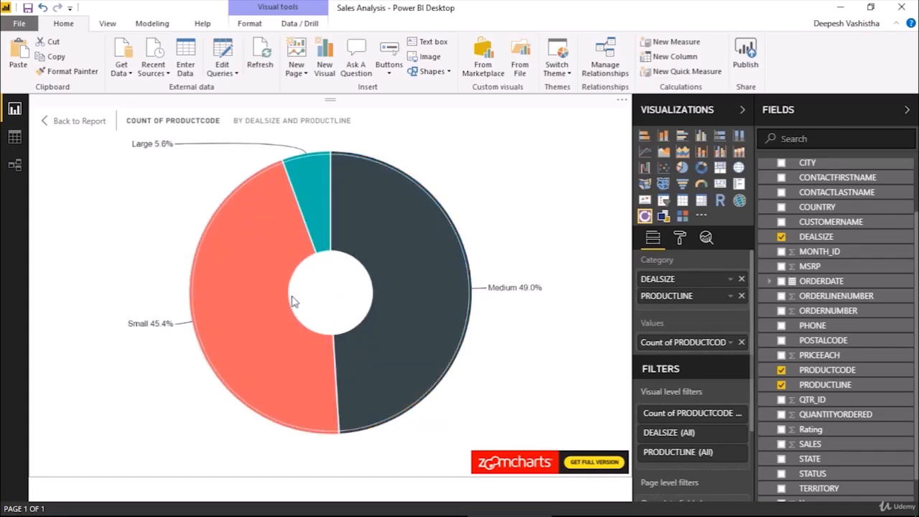
Drill into the Small and Large slices of the enlarged donut chart, returning to the deal size level after each
left_click(277, 310)
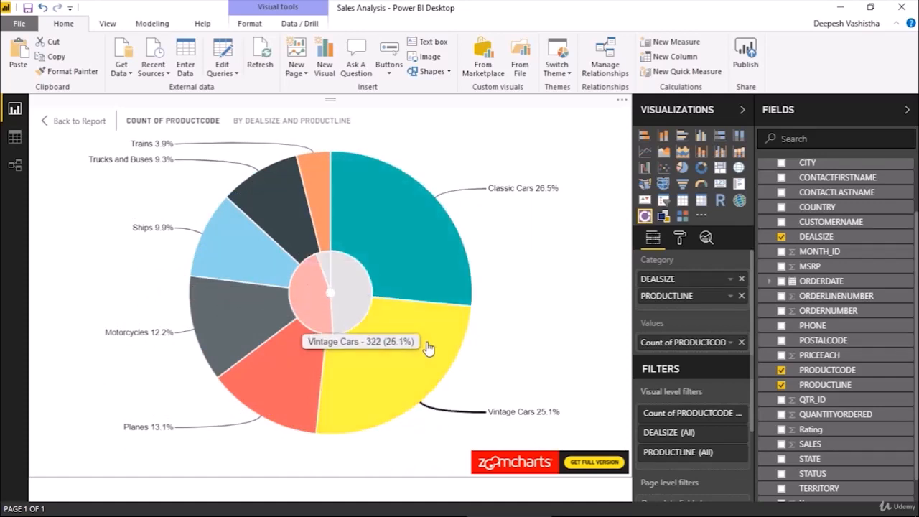
left_click(336, 301)
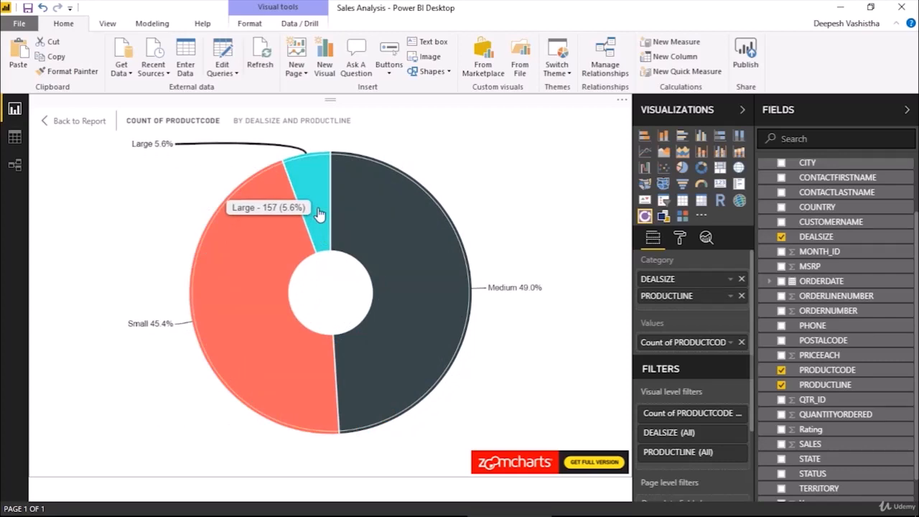
left_click(319, 215)
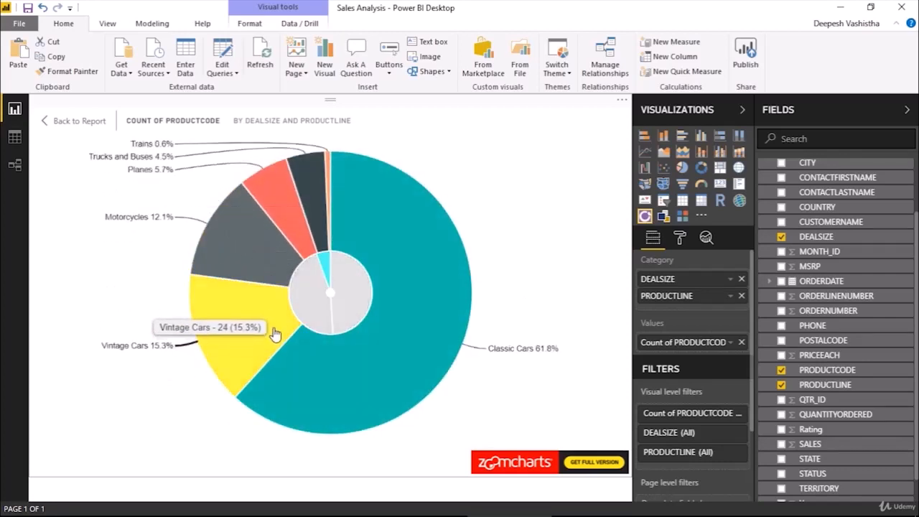
left_click(325, 281)
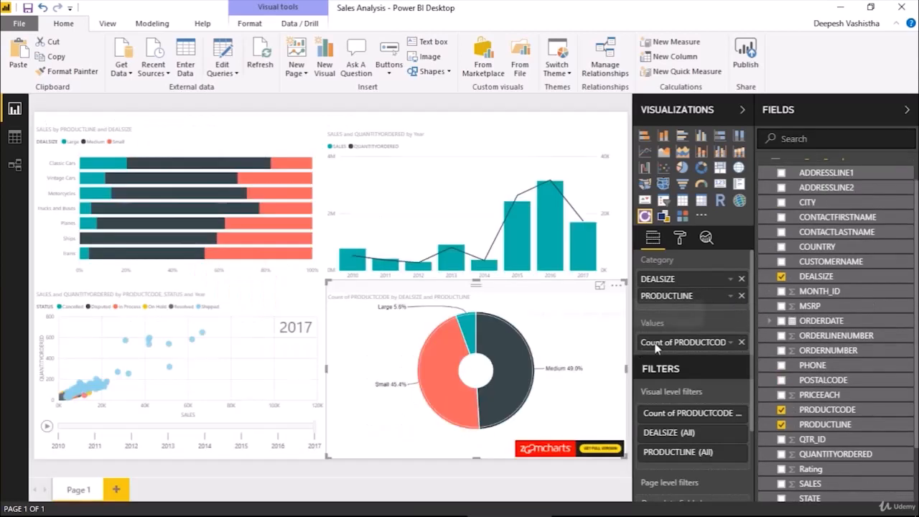
Add COUNTRY as the donut chart's third category level, then drill through Medium and Classic Cars in the enlarged view and return to the report
scroll(826, 352, "up", 1)
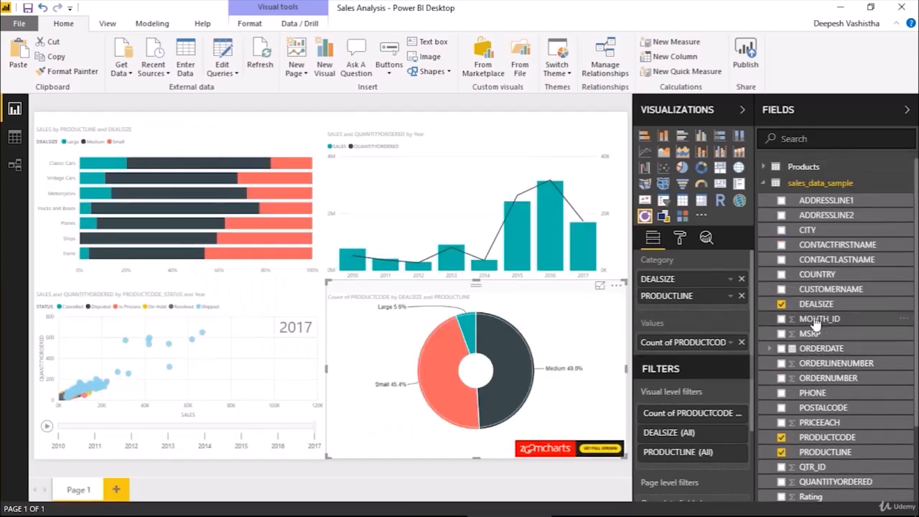
left_click_drag(842, 275, 662, 309)
left_click(600, 285)
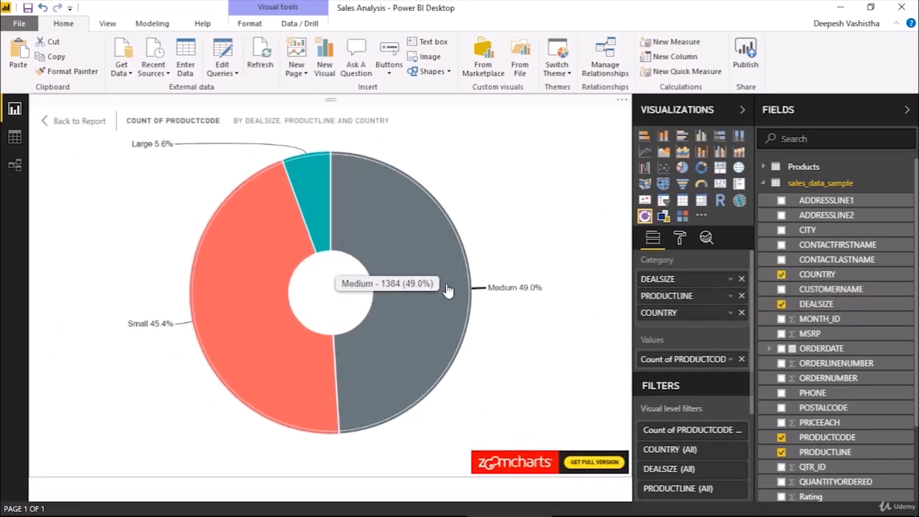
left_click(447, 290)
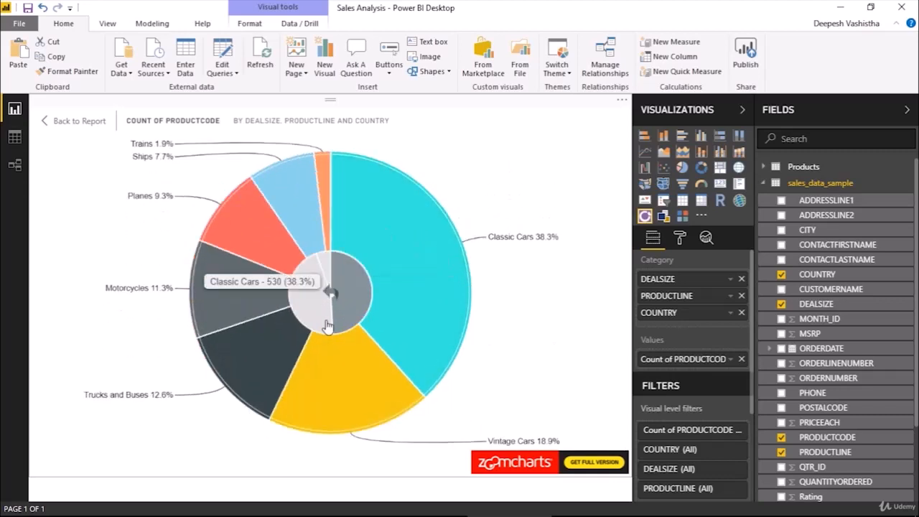
left_click(398, 307)
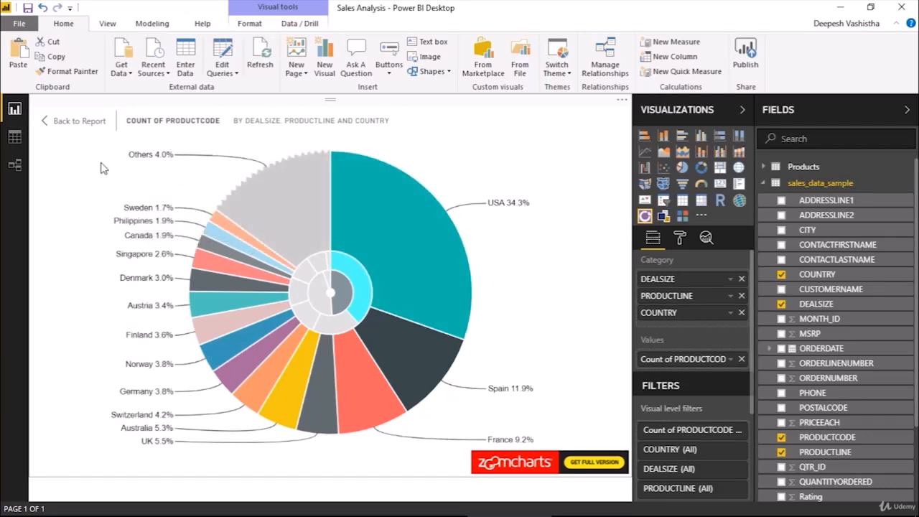
left_click(79, 121)
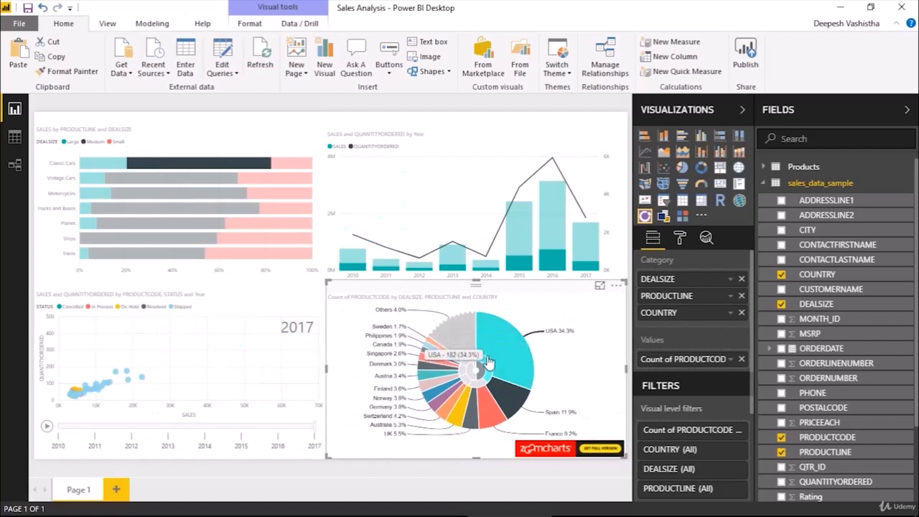
Drill the enlarged donut chart back up from countries to the deal size level and return to the report page
left_click(600, 287)
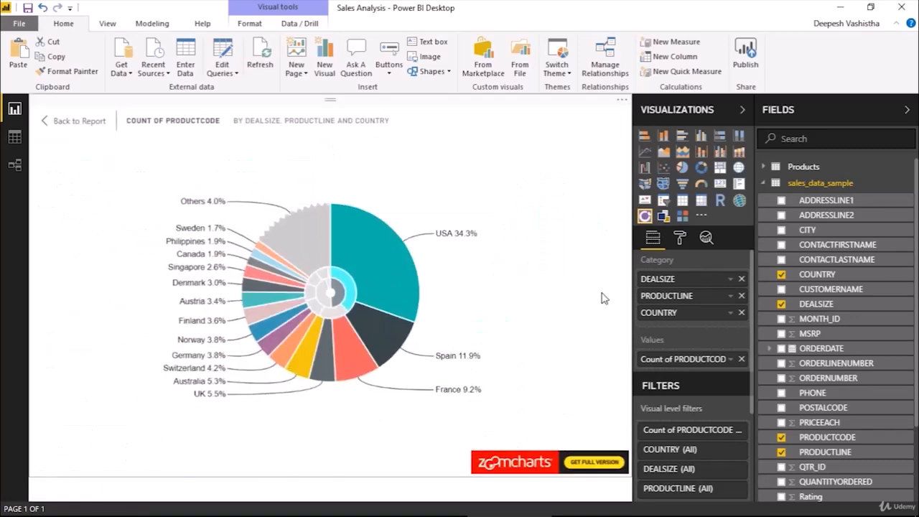
mouse_move(329, 295)
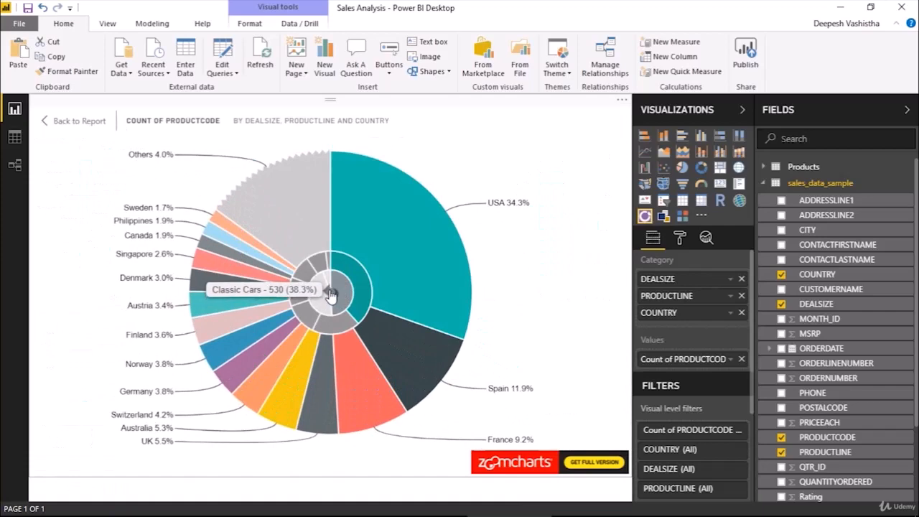
left_click(331, 295)
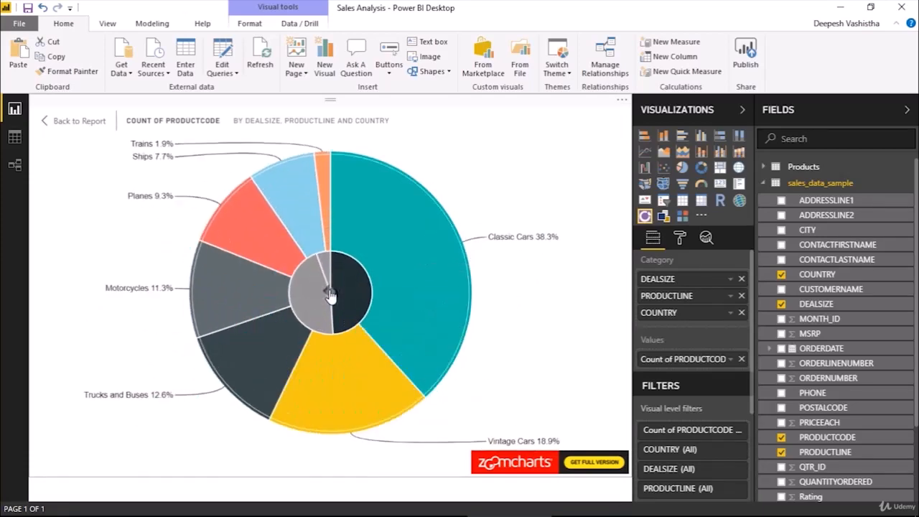
left_click(329, 293)
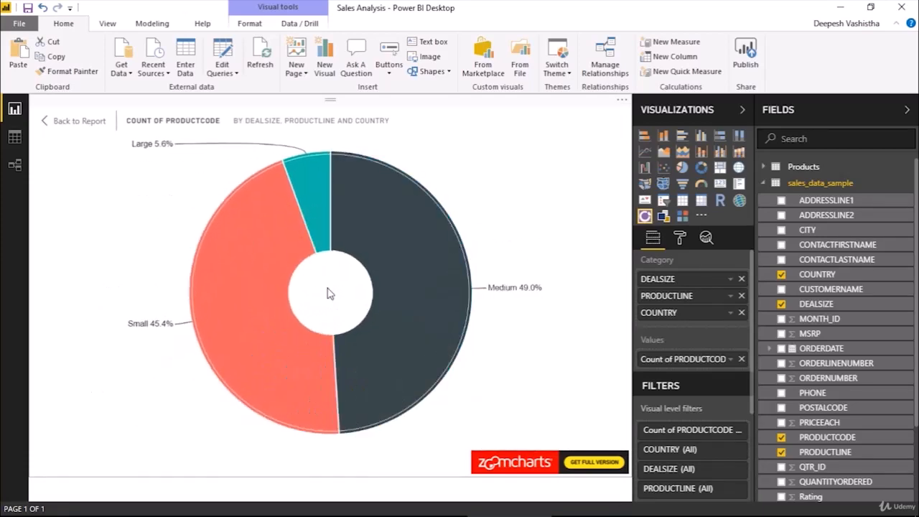
left_click(61, 128)
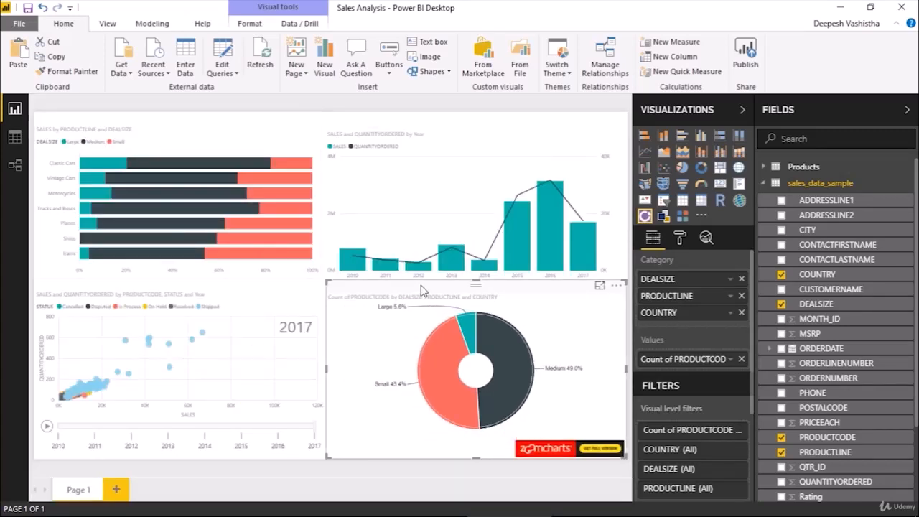
Check how drilling into Medium and Classic Cars filters the other report charts, then drill back up and deselect the donut chart
mouse_move(510, 353)
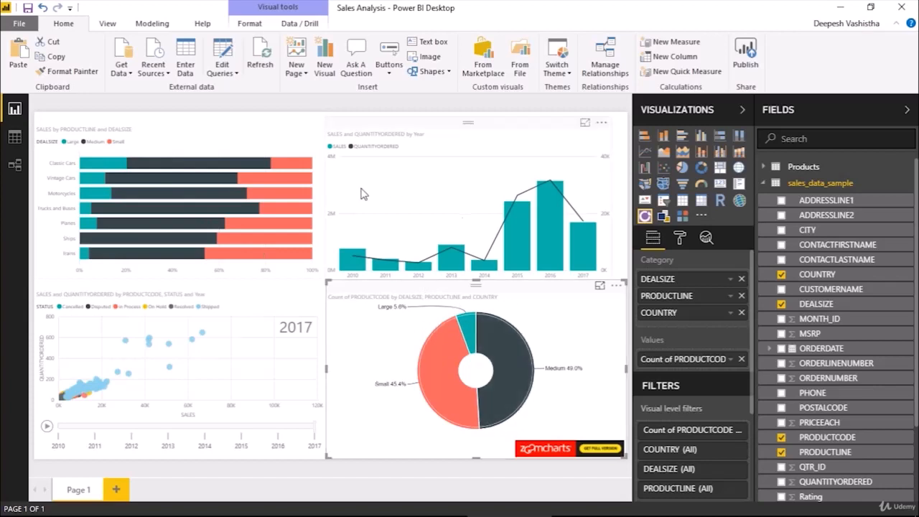
left_click(489, 336)
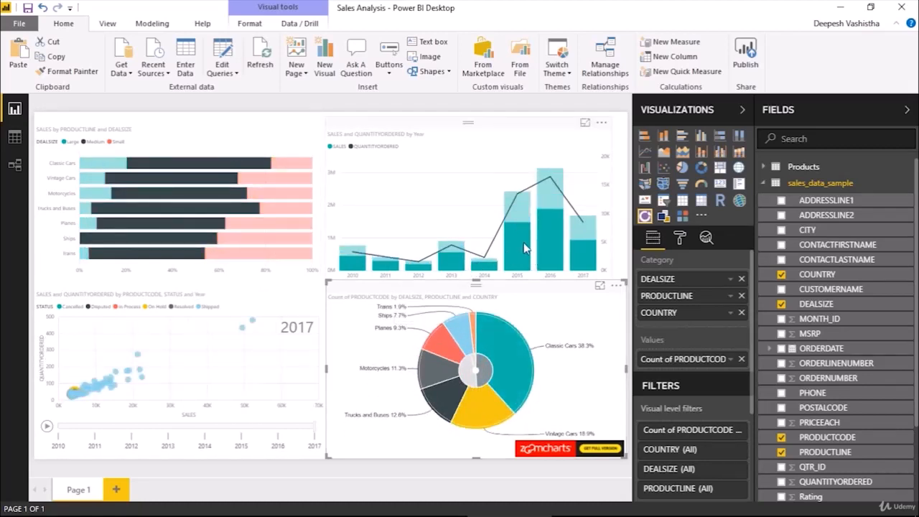
left_click(493, 357)
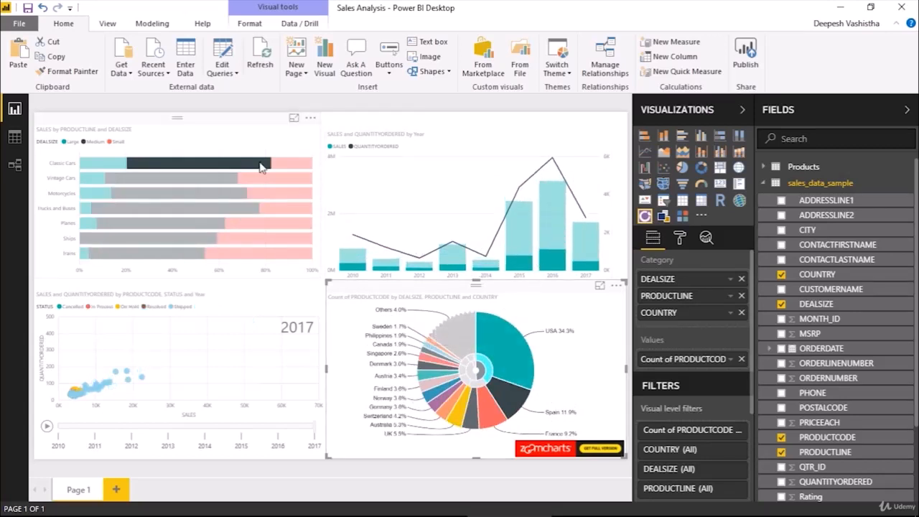
mouse_move(262, 167)
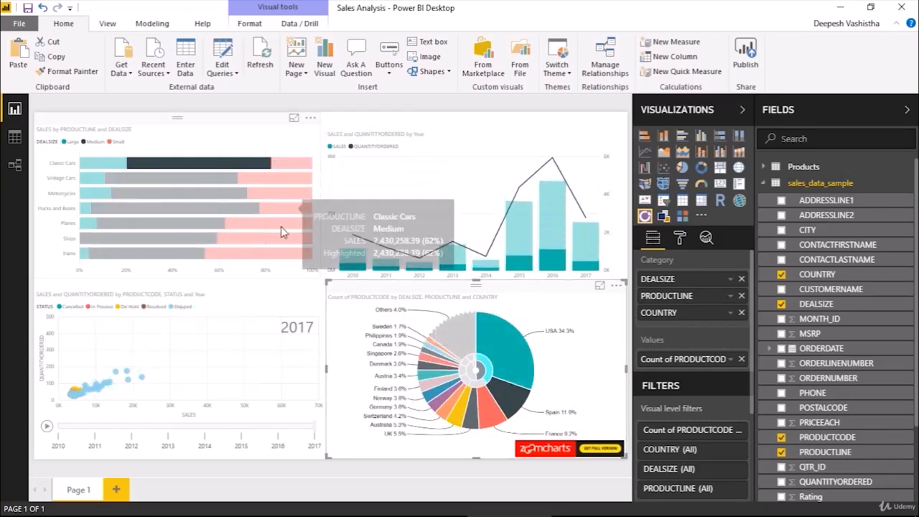
left_click(476, 372)
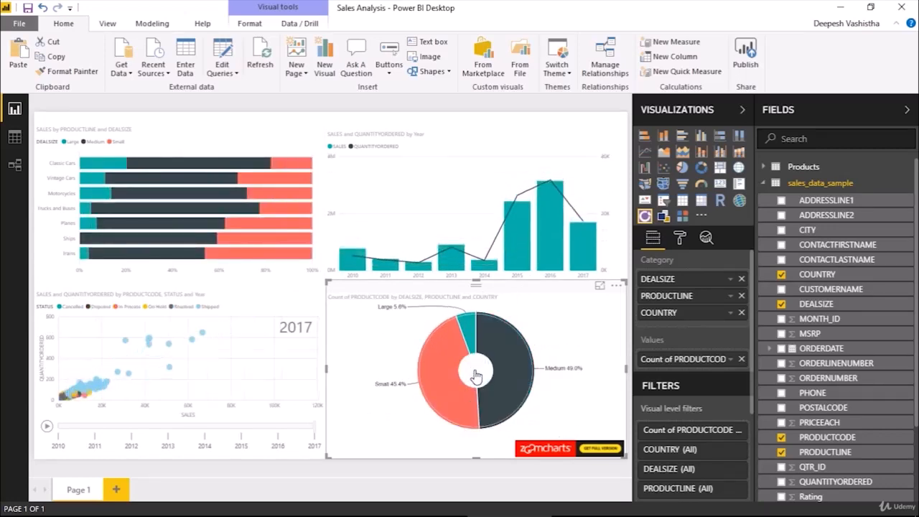
left_click(631, 314)
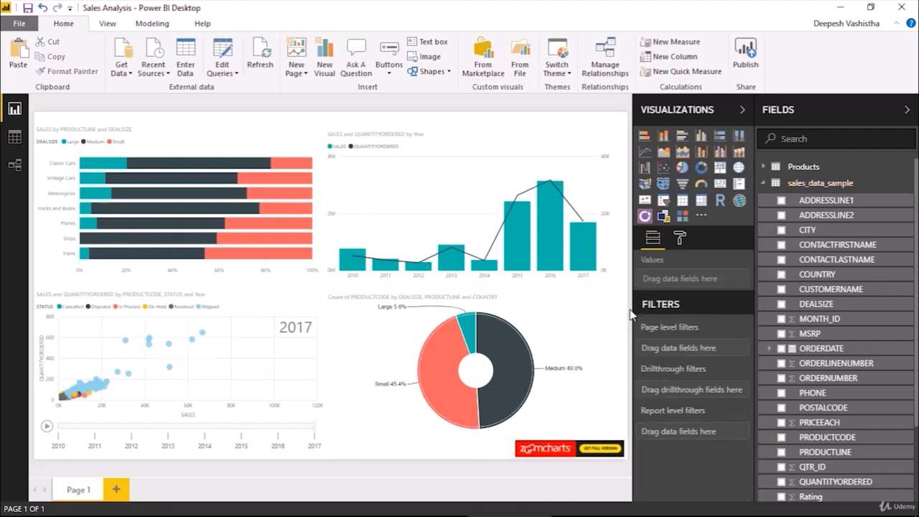
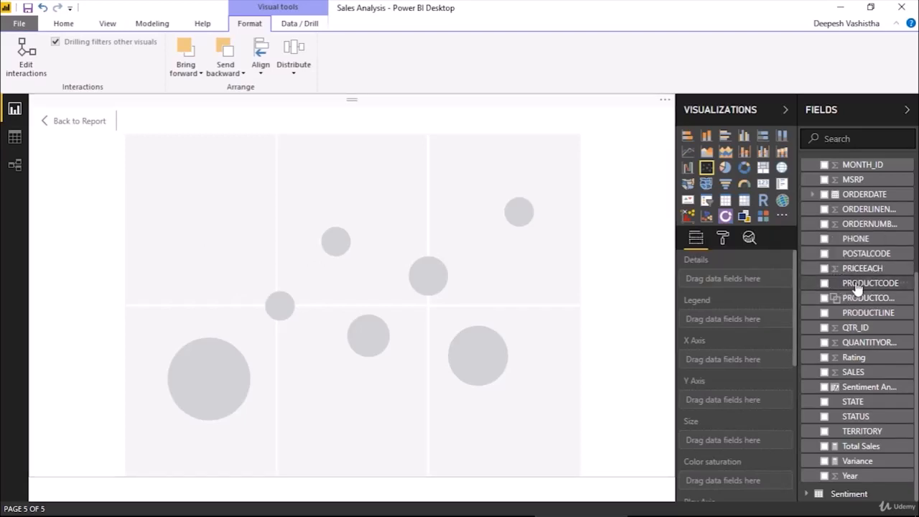
Set up the Page 5 scatter chart with PRODUCTCODE as details, CUSTOMERNAME as legend, QUANTITYORDERED on the X axis and SALES on the Y axis
left_click_drag(867, 286, 742, 285)
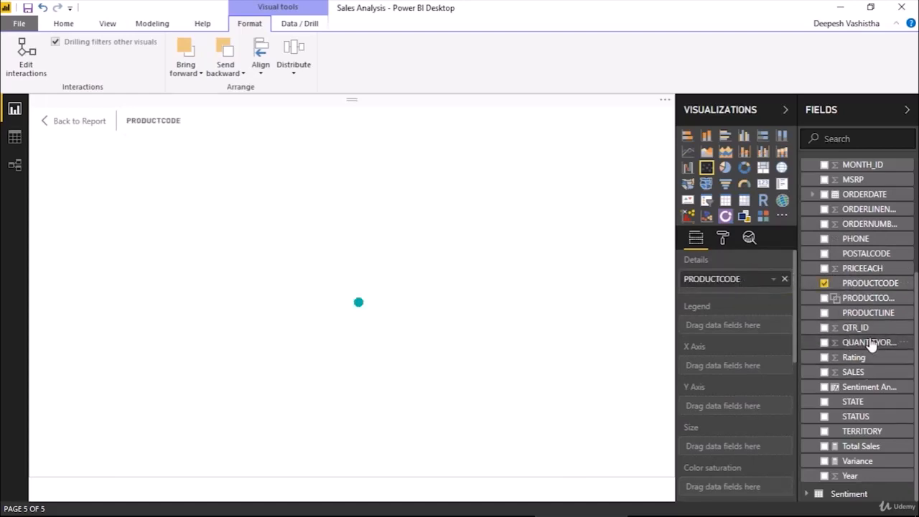
scroll(872, 330, "up", 3)
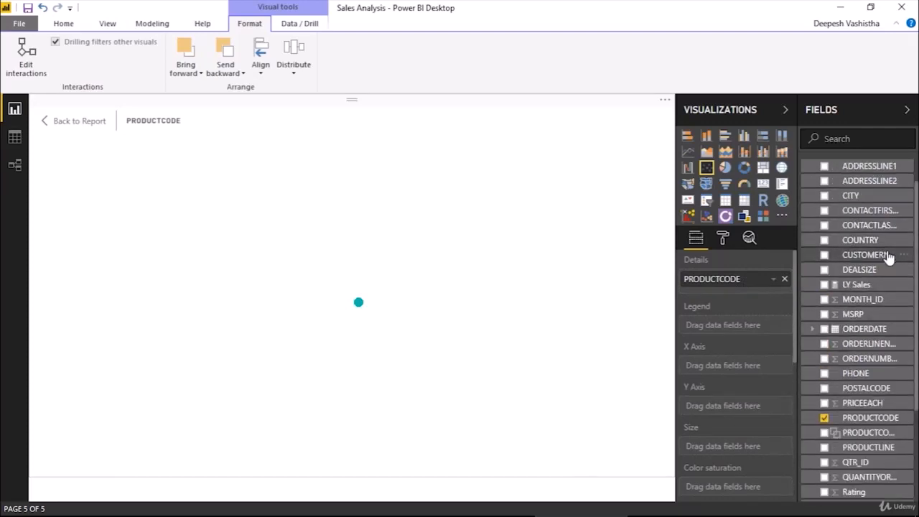
left_click_drag(887, 257, 765, 327)
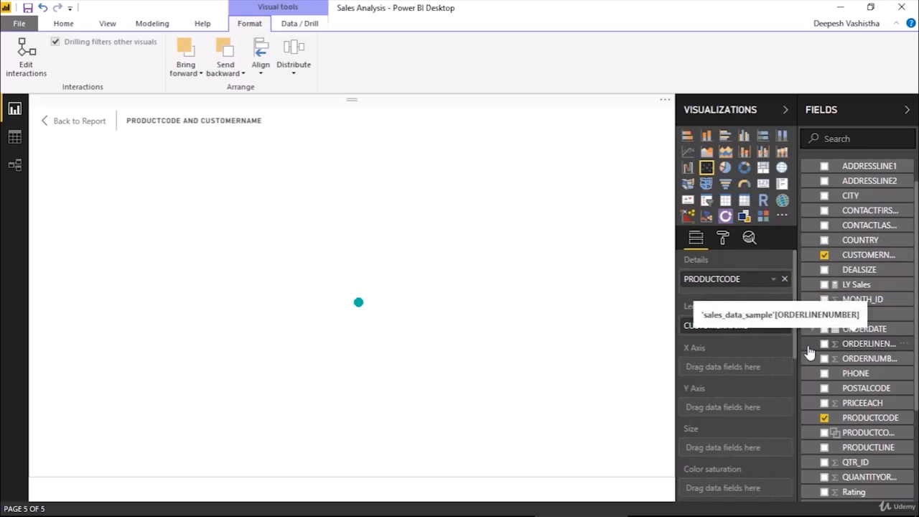
scroll(819, 370, "down", 4)
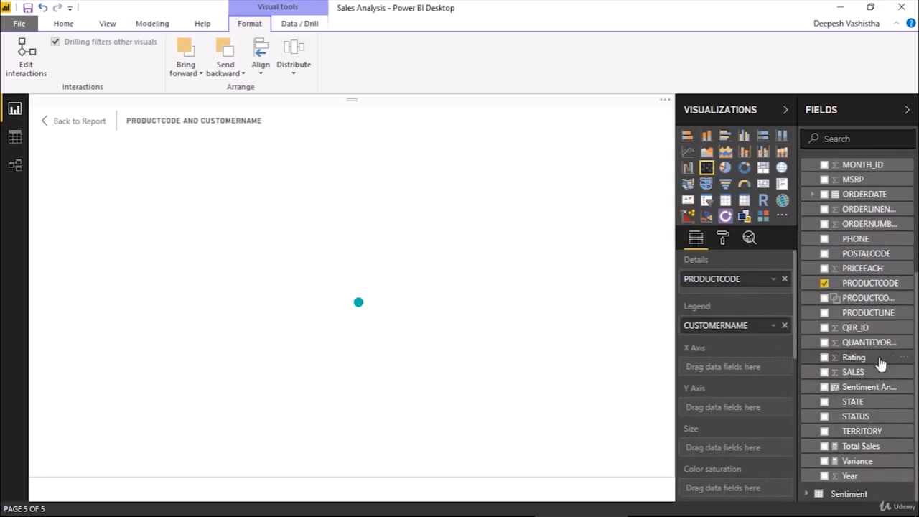
left_click_drag(882, 347, 752, 370)
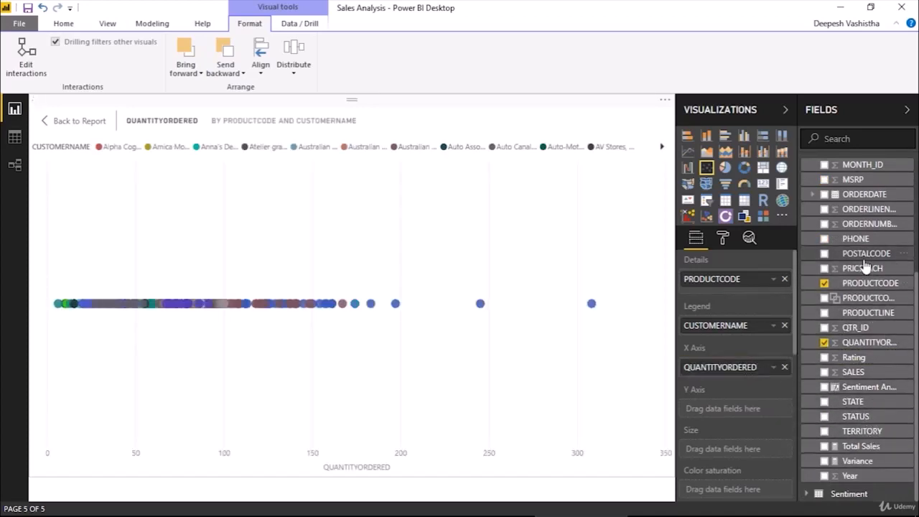
left_click_drag(863, 391, 731, 410)
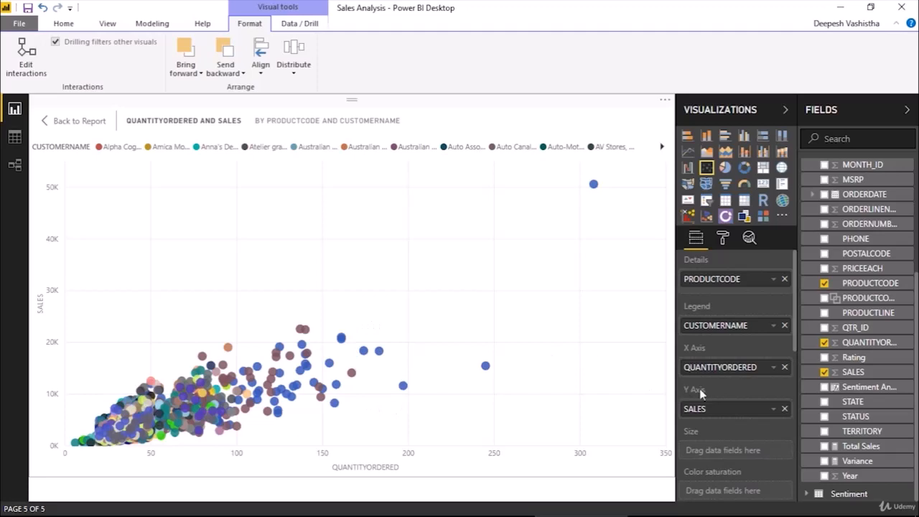
Filter the scatter chart to items whose QUANTITYORDERED is less than 60
scroll(703, 390, "down", 2)
scroll(704, 390, "down", 3)
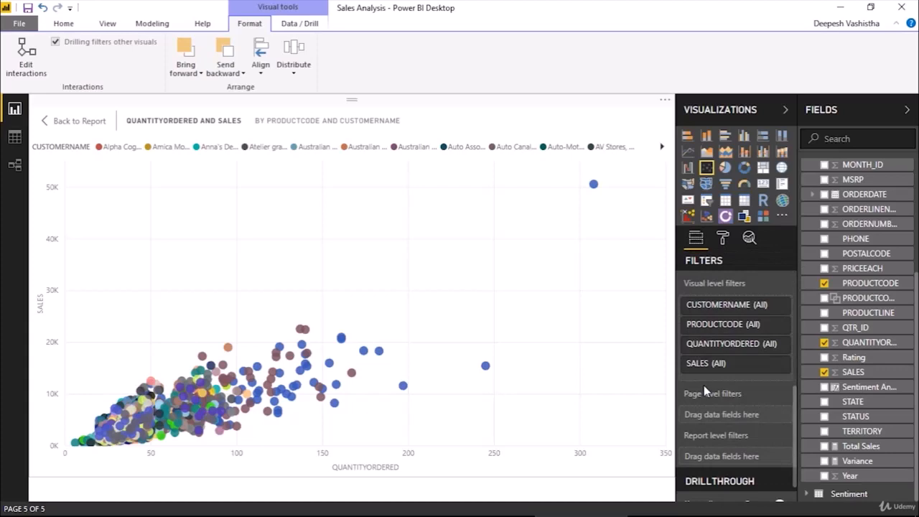
left_click(770, 351)
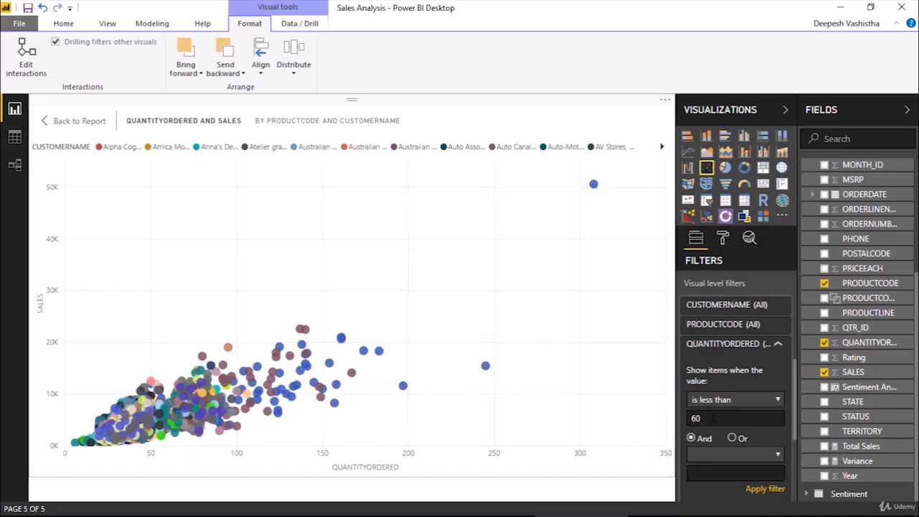
left_click(764, 495)
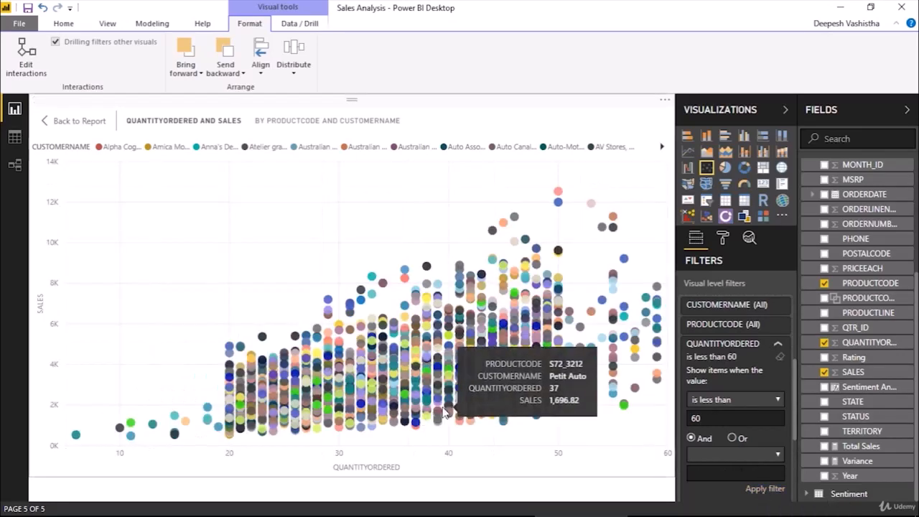
left_click(716, 358)
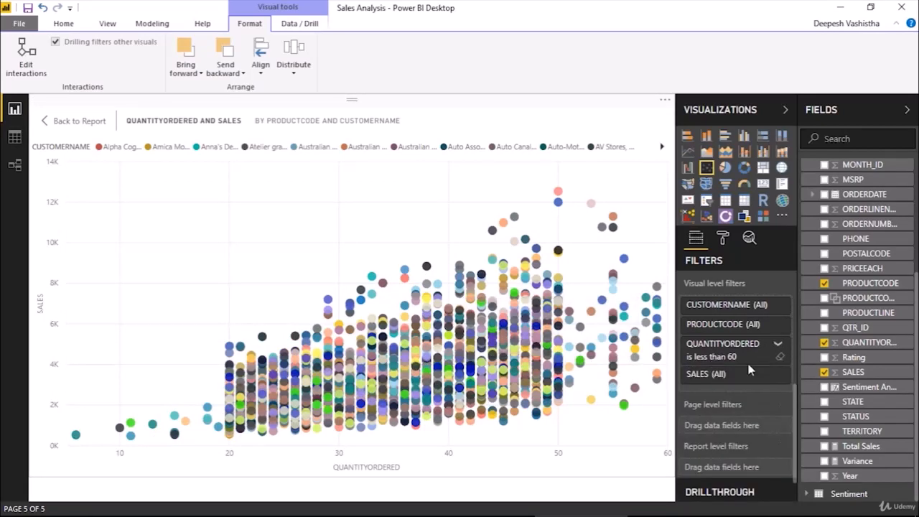
Filter the scatter chart to items whose SALES is less than 10000 and greater than 20
left_click(752, 374)
scroll(740, 388, "down", 2)
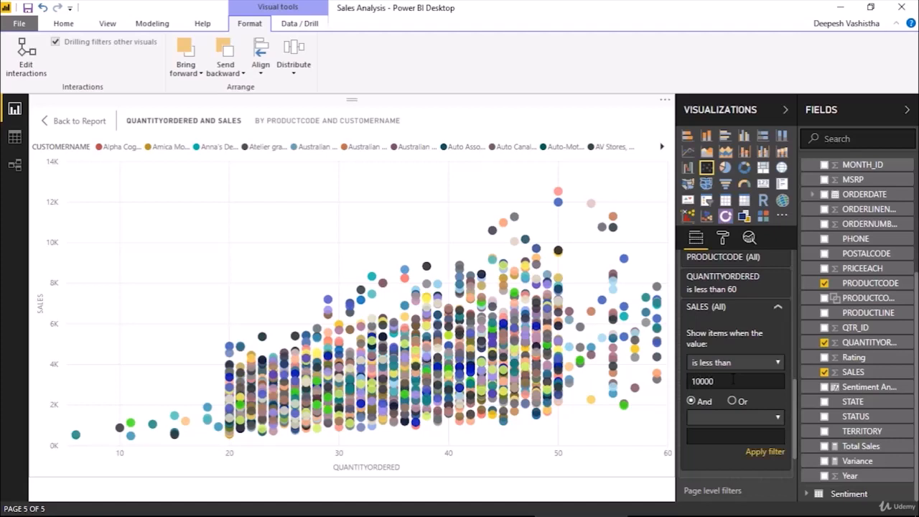
left_click(723, 424)
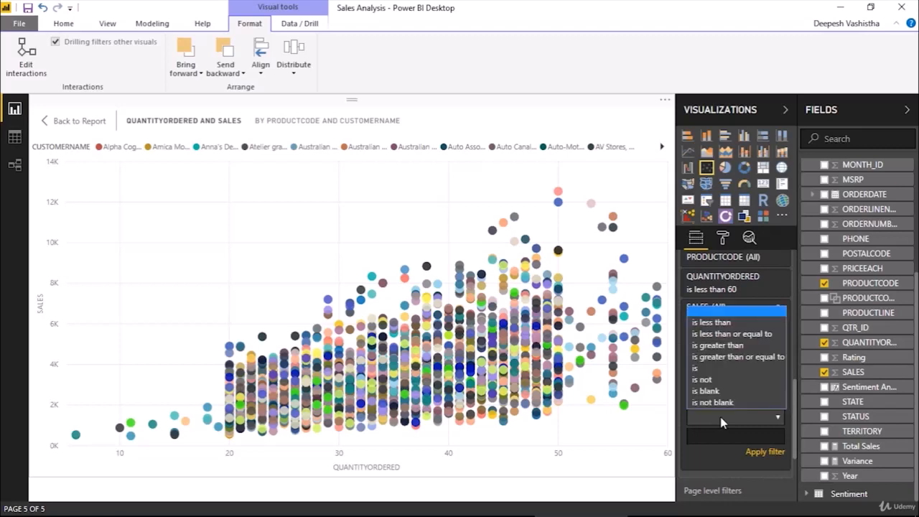
left_click(726, 349)
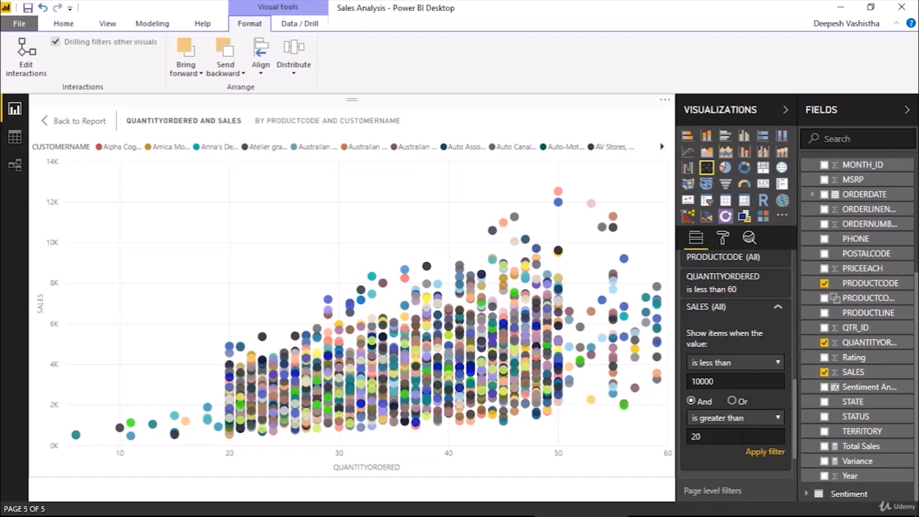
left_click(758, 455)
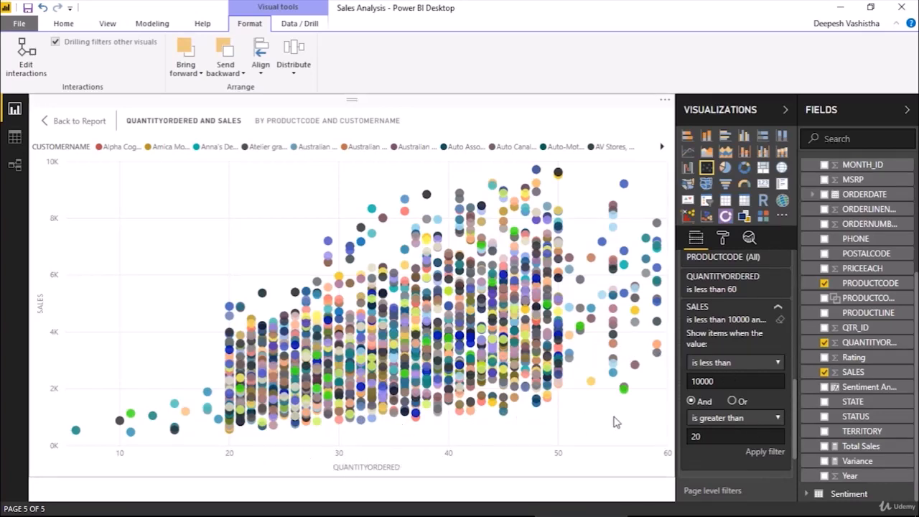
Remove the "is greater than 20" condition from the SALES filter, keeping only less than 10000
left_click_drag(714, 436, 680, 426)
key("BackSpace")
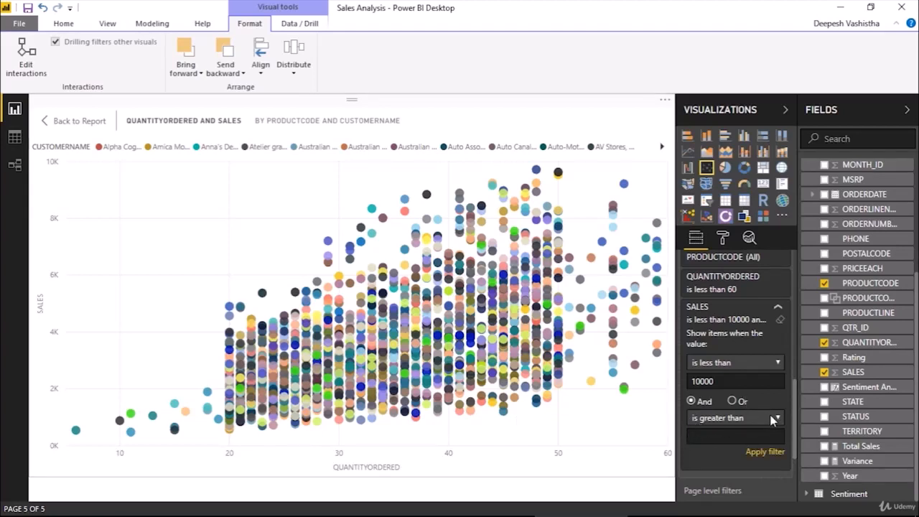
left_click(763, 451)
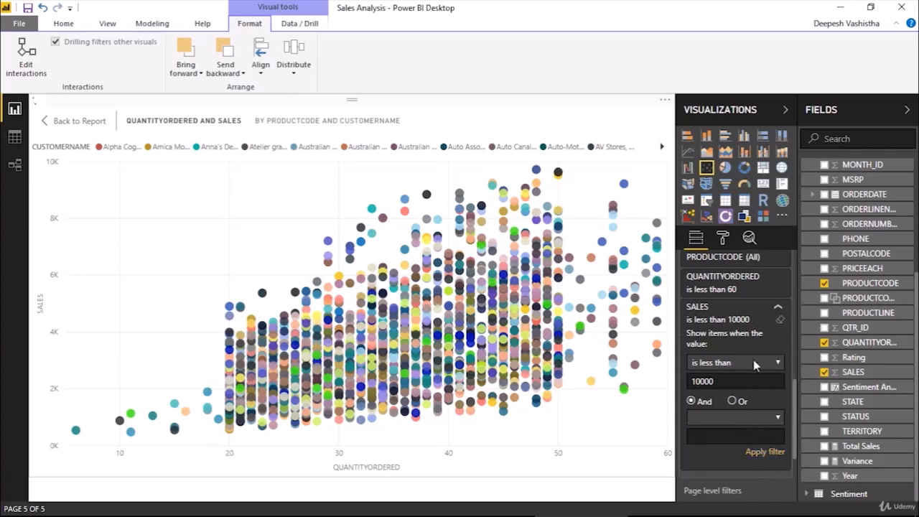
Add an "is greater than 20" condition to the scatter chart's QUANTITYORDERED filter and apply it
left_click(746, 317)
left_click(740, 298)
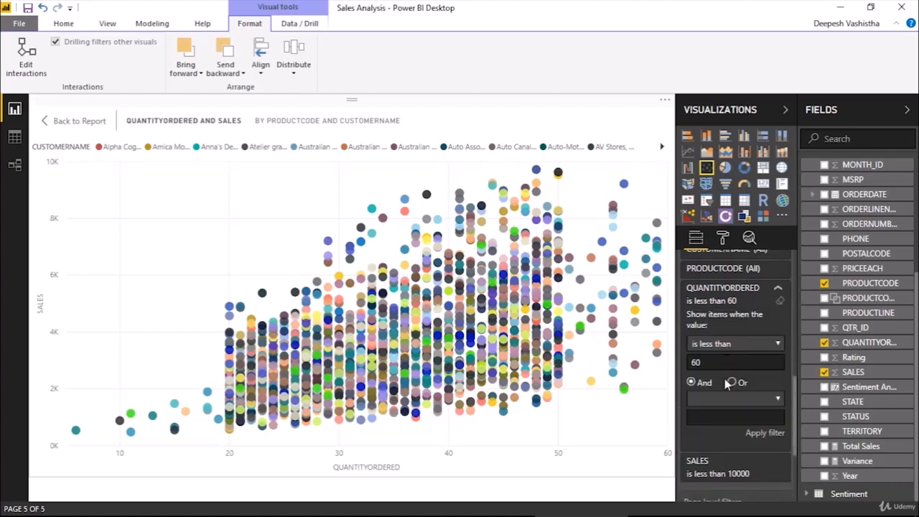
left_click(722, 395)
left_click(724, 446)
left_click(752, 434)
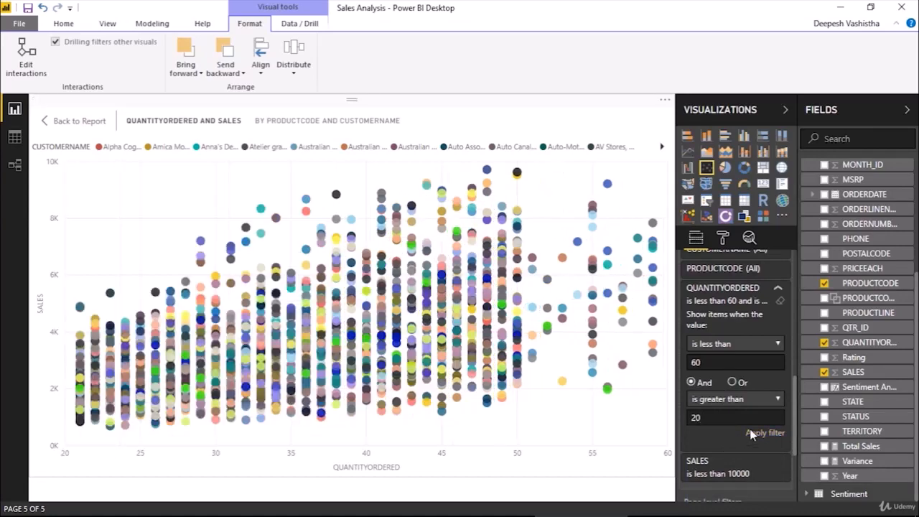
Return to the report page, enlarge the scatter chart and move it closer to the middle of the page
left_click(74, 122)
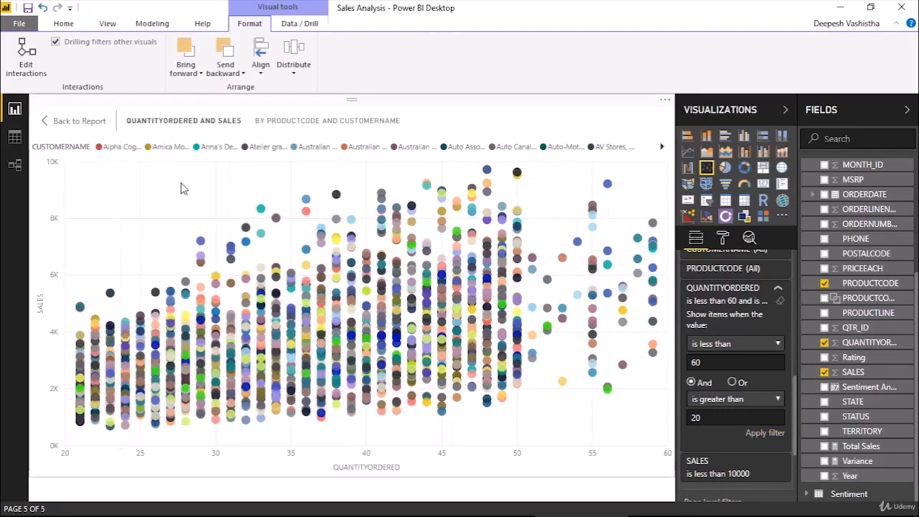
left_click_drag(138, 331, 460, 456)
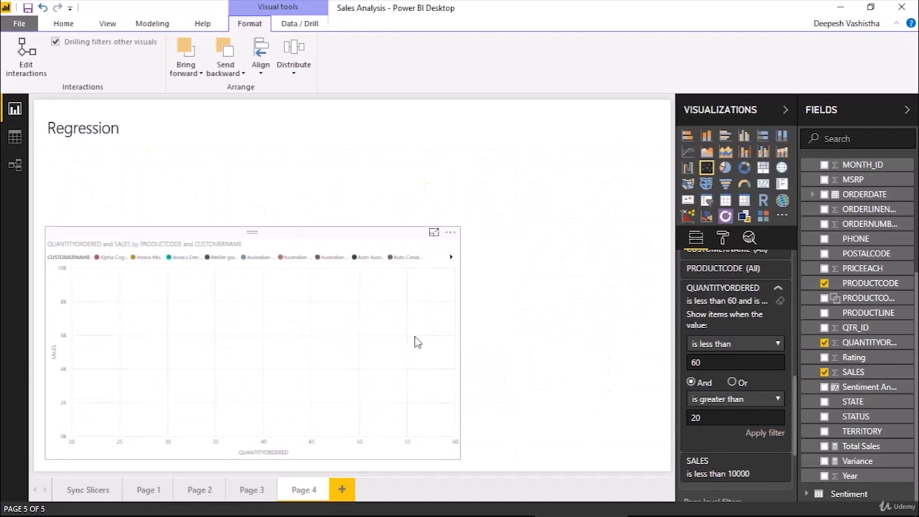
left_click_drag(459, 229, 539, 173)
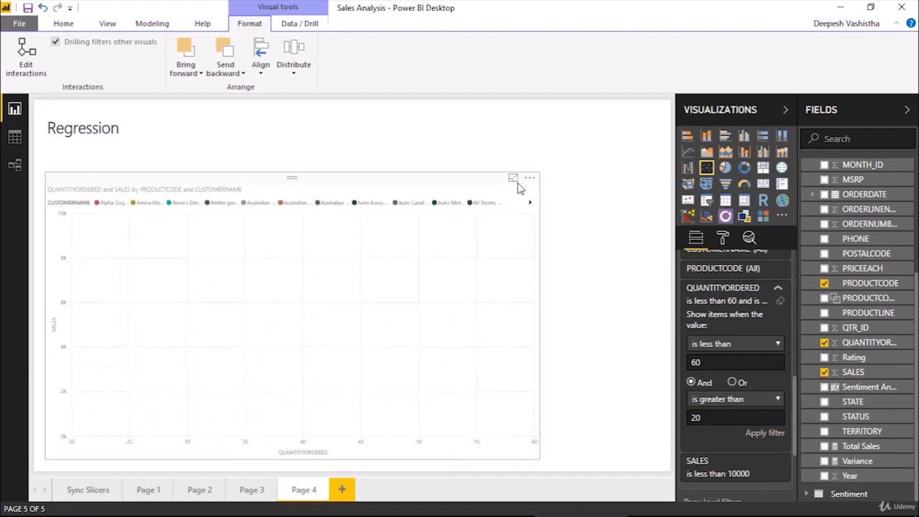
left_click_drag(400, 196, 448, 184)
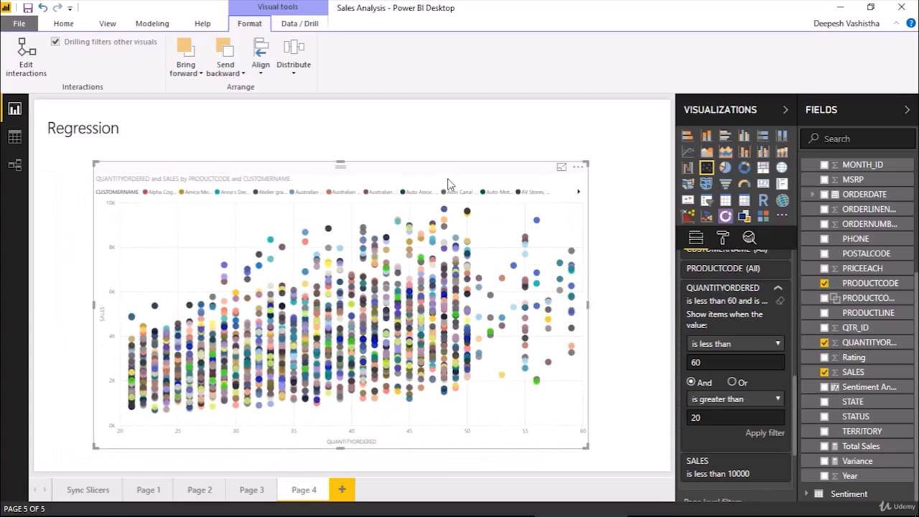
Add a trend line to the scatter chart of QUANTITYORDERED and SALES
scroll(722, 285, "up", 5)
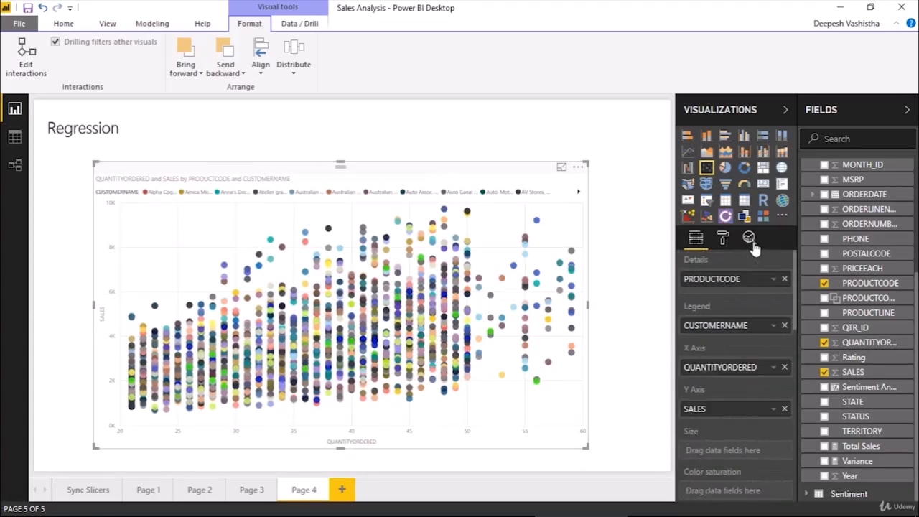
left_click(752, 241)
scroll(742, 339, "down", 1)
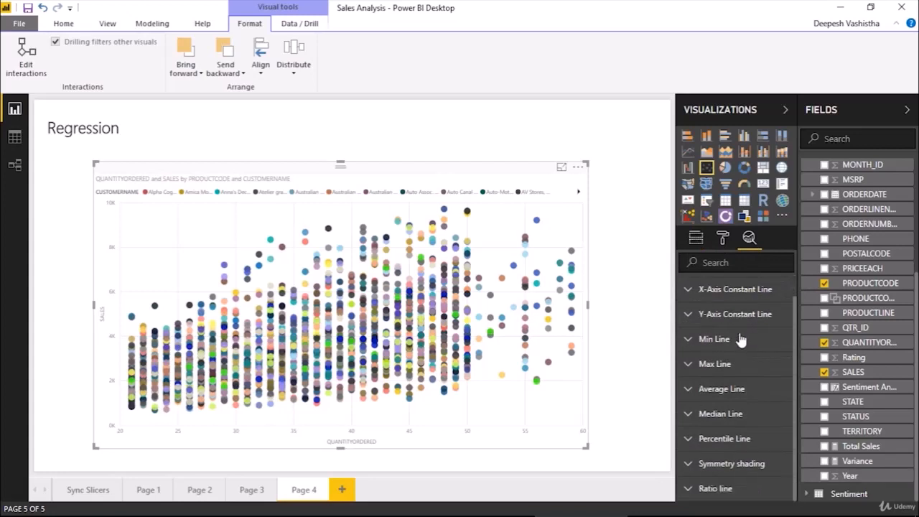
scroll(742, 339, "up", 1)
left_click(736, 295)
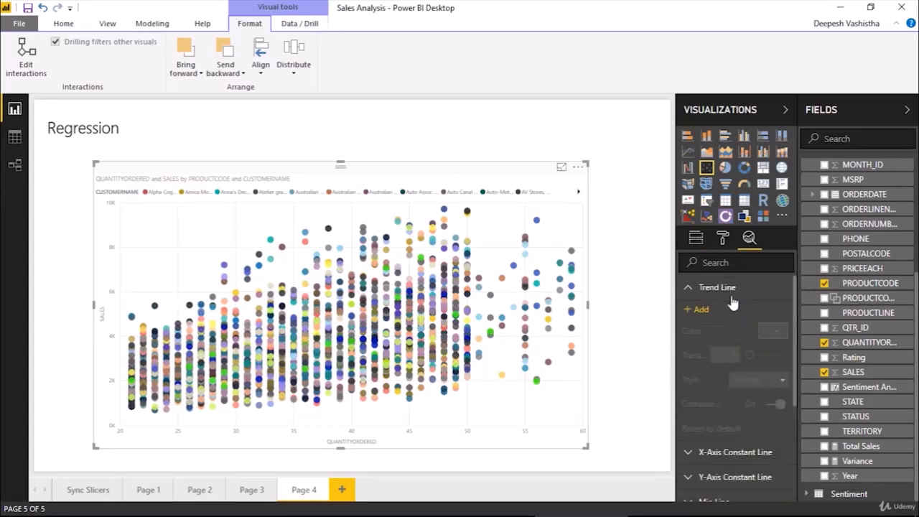
left_click(698, 311)
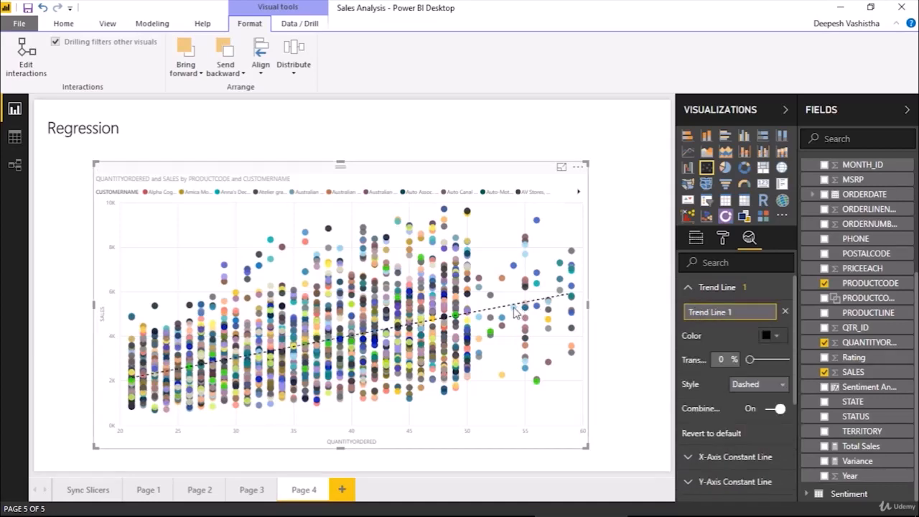
Try the Solid style on the scatter chart's trend line and set it back to Dashed
left_click(736, 383)
left_click(742, 415)
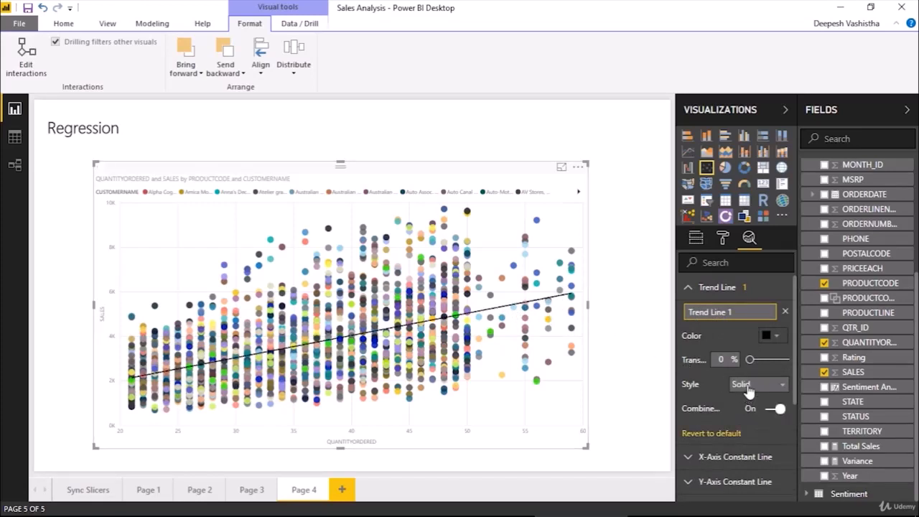
left_click(750, 388)
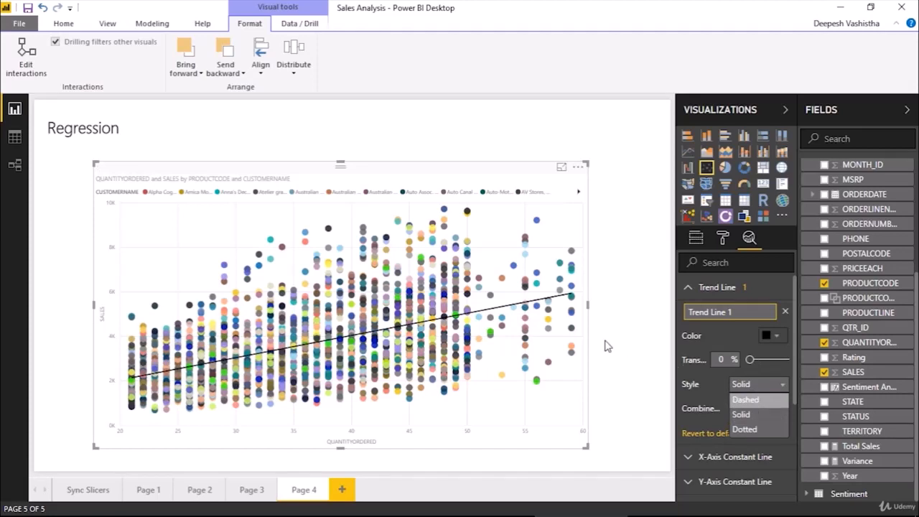
left_click(746, 400)
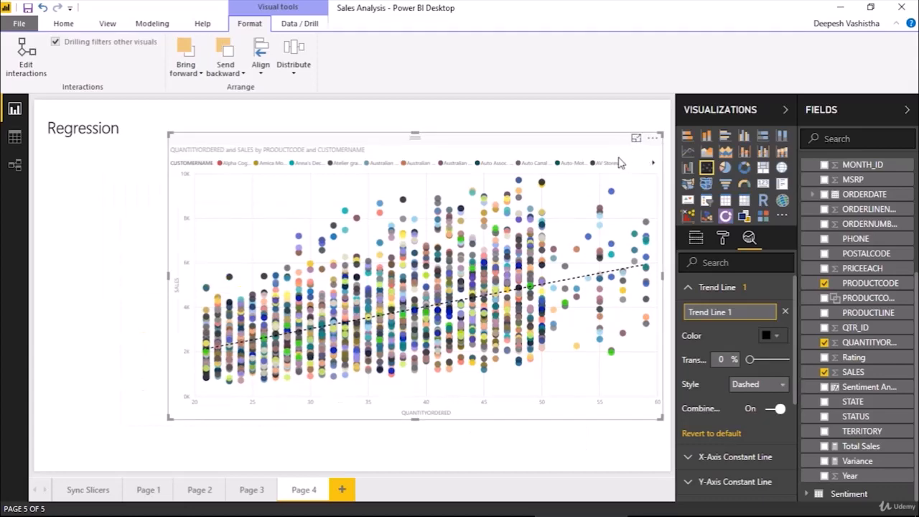
Examine the scatter chart's trend line in focus mode and collapse the trend line settings
left_click(627, 141)
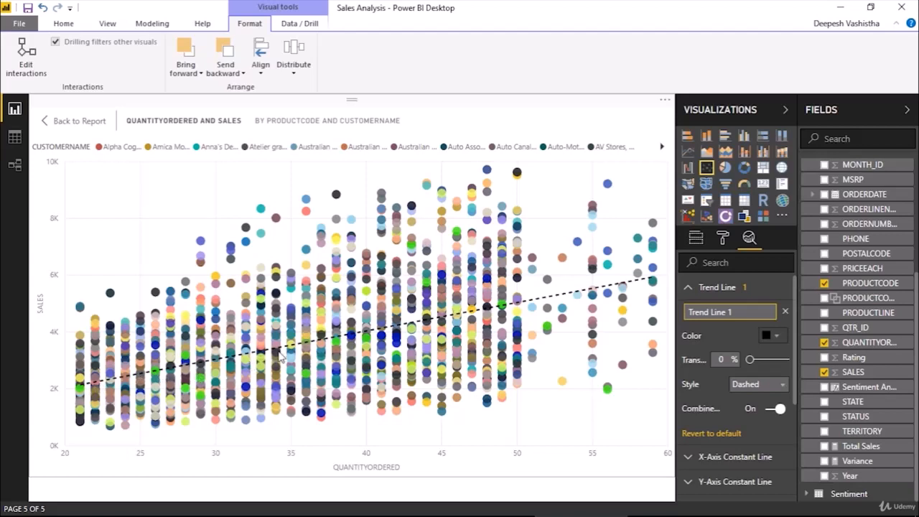
mouse_move(280, 354)
left_click(702, 289)
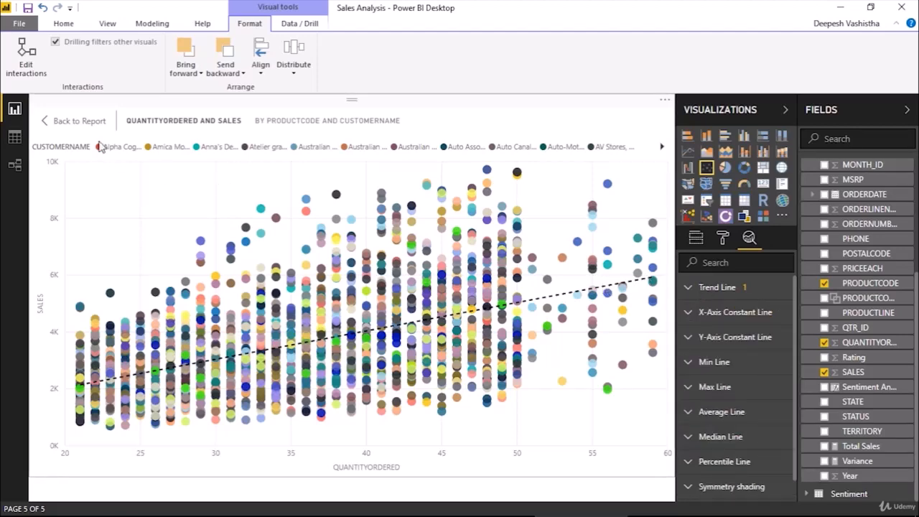
Return to the report page and enlarge the scatter chart to fill the area below the Regression title
left_click(72, 122)
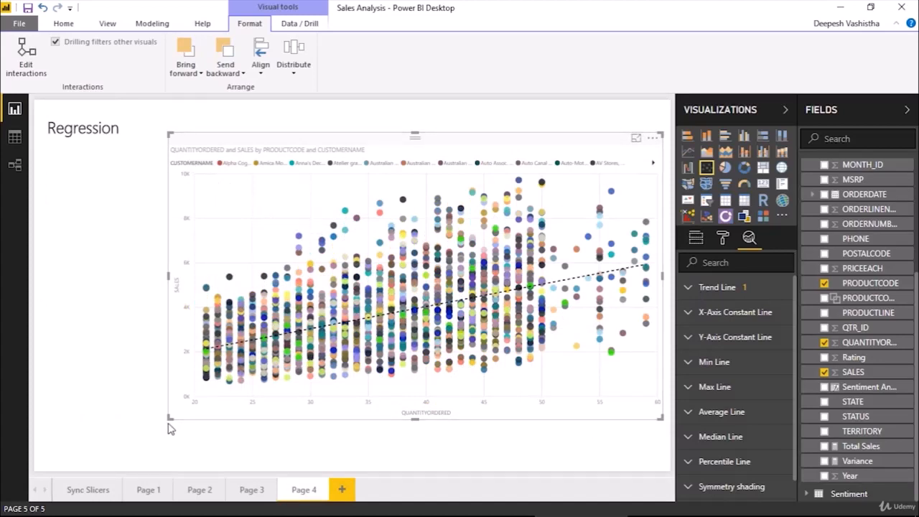
mouse_move(165, 421)
left_mouse_down()
mouse_move(76, 458)
mouse_move(60, 454)
left_mouse_up()
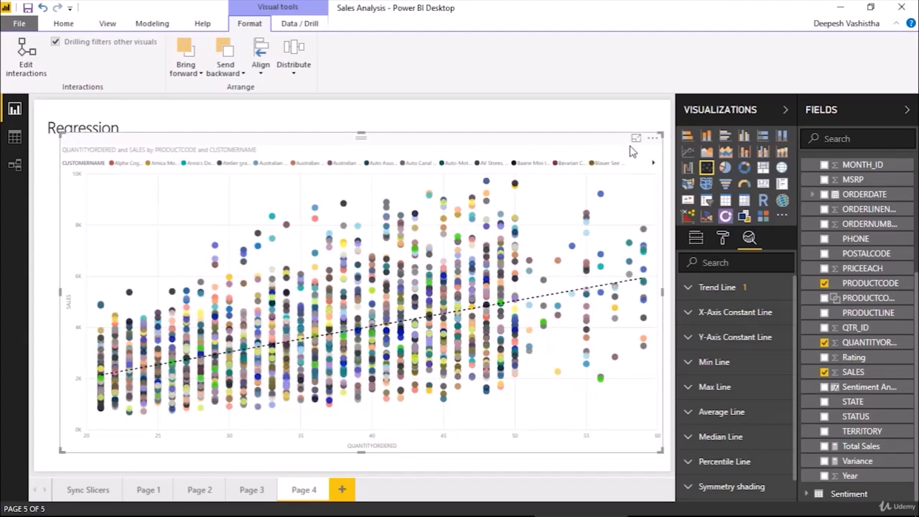
left_click_drag(609, 142, 595, 156)
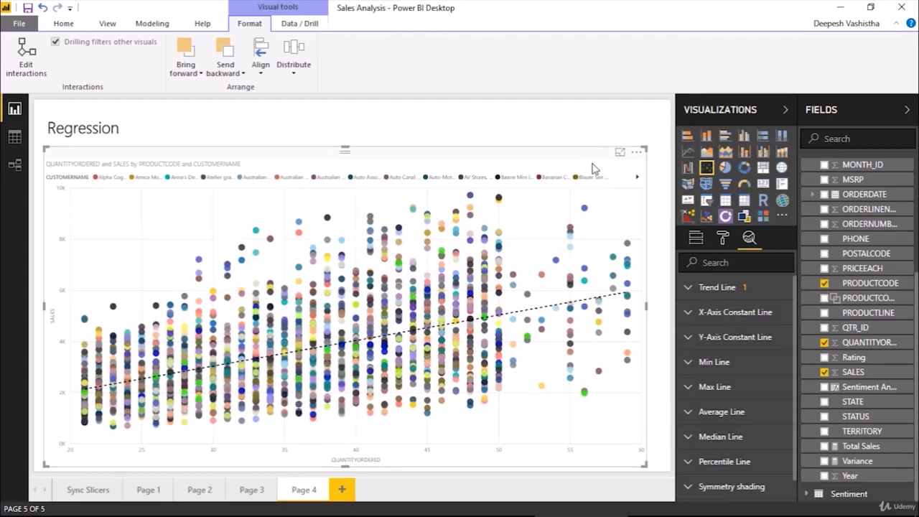
Review the scatter chart's visual level filters, including the conditions on QUANTITYORDERED
left_click(696, 239)
scroll(713, 382, "down", 5)
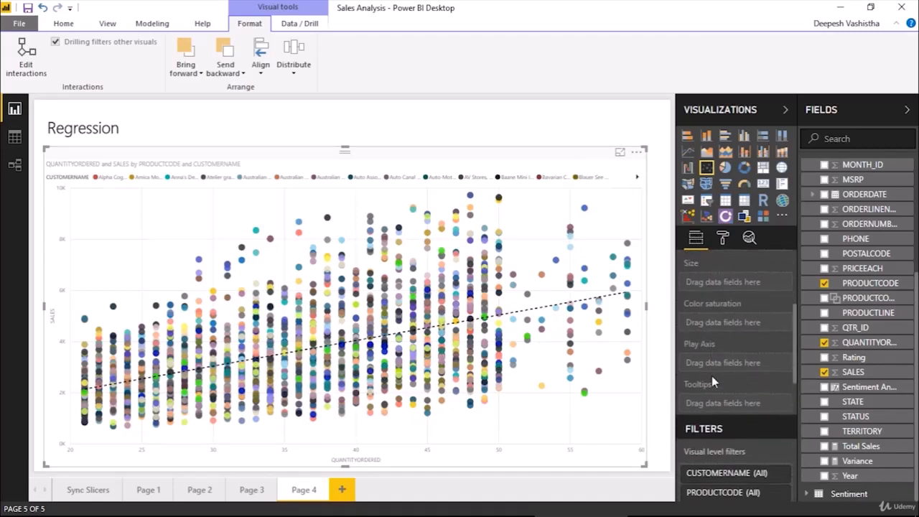
left_click(713, 378)
scroll(714, 382, "down", 2)
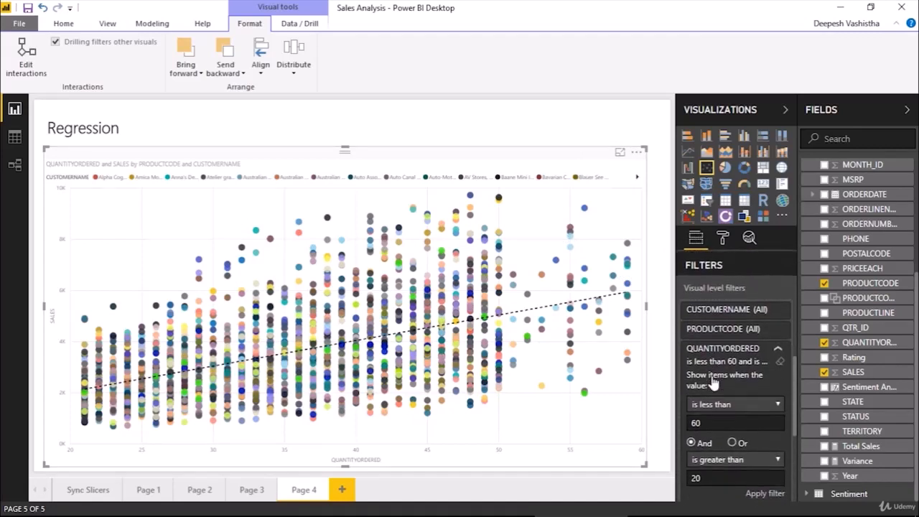
left_click(729, 346)
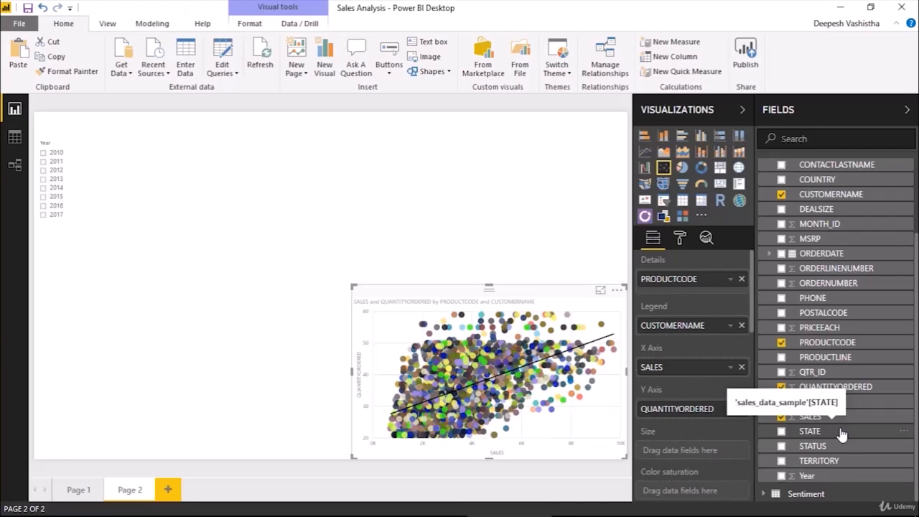
Insert a table visual on Page 2, place it above the scatter chart and widen it
left_click(520, 196)
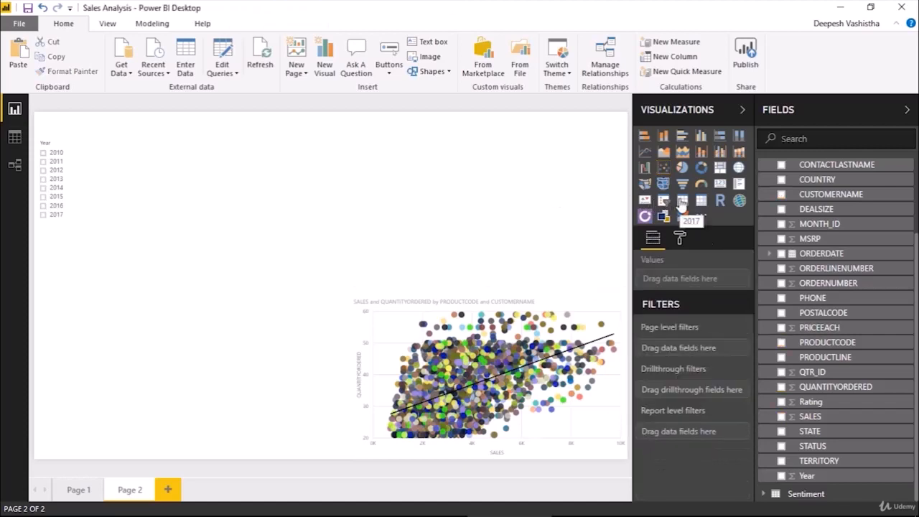
left_click(682, 201)
left_click_drag(220, 322, 290, 185)
left_click_drag(310, 278, 480, 283)
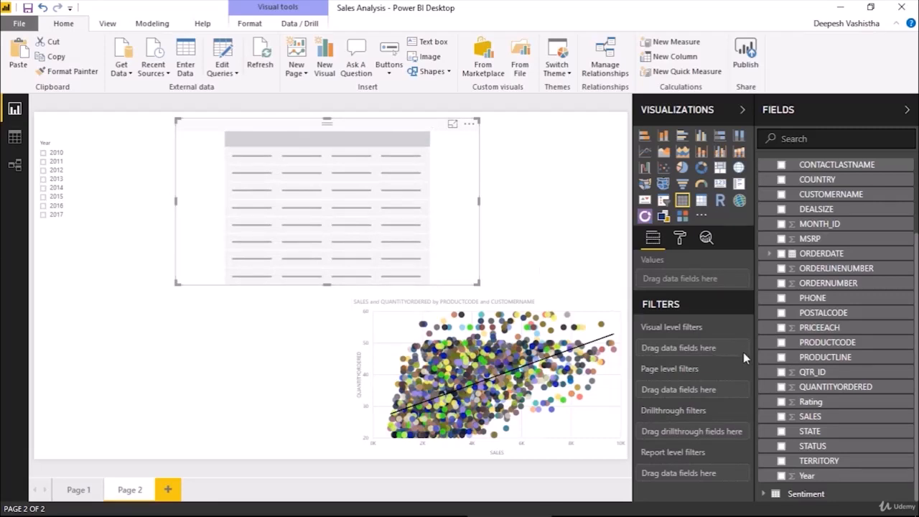
Add SALES and ORDERDATE to the table, showing ORDERDATE as a plain date instead of a date hierarchy
left_click(782, 416)
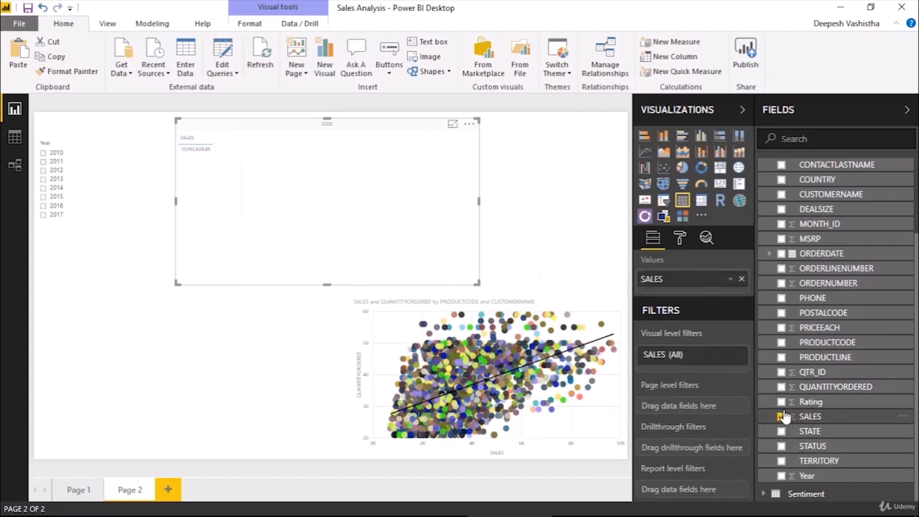
scroll(785, 402, "up", 3)
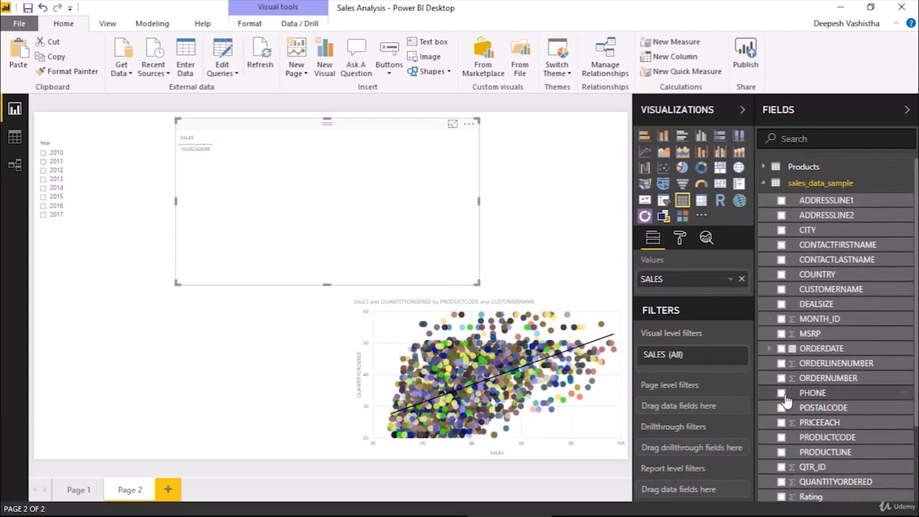
left_click(782, 349)
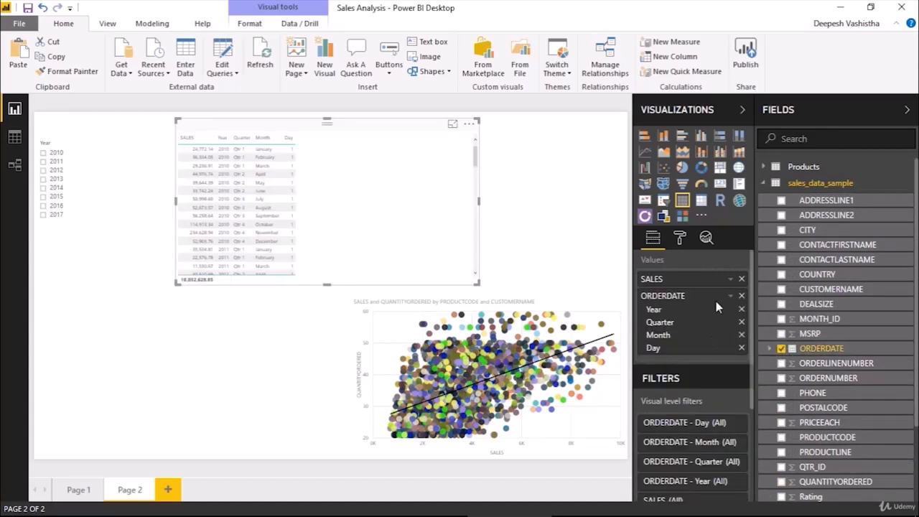
left_click(731, 296)
left_click(760, 372)
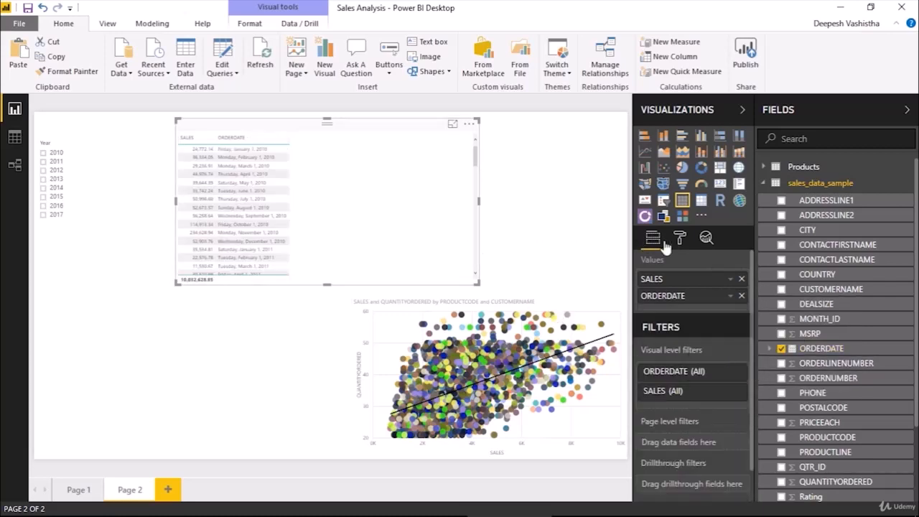
Show the table in focus mode and set the text size of its values to 10
left_click(452, 124)
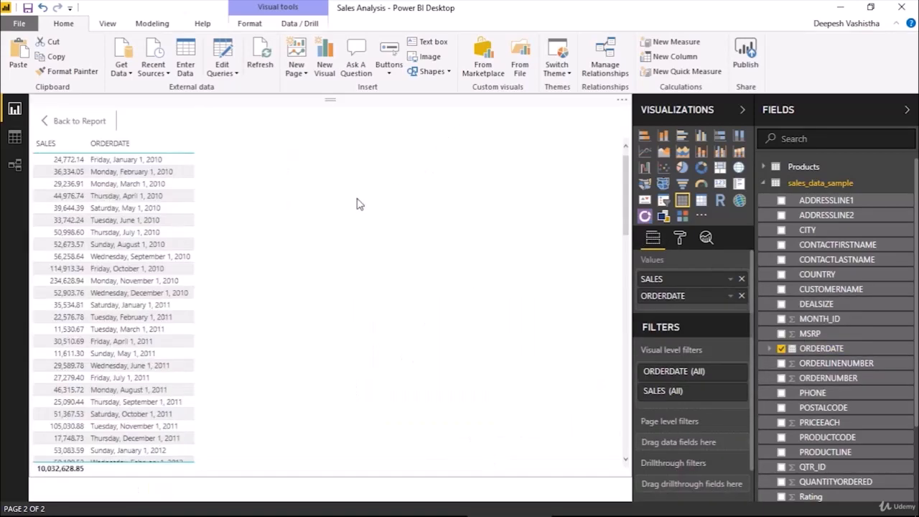
left_click(679, 238)
left_click(662, 385)
scroll(688, 397, "down", 4)
left_click(714, 468)
type("10")
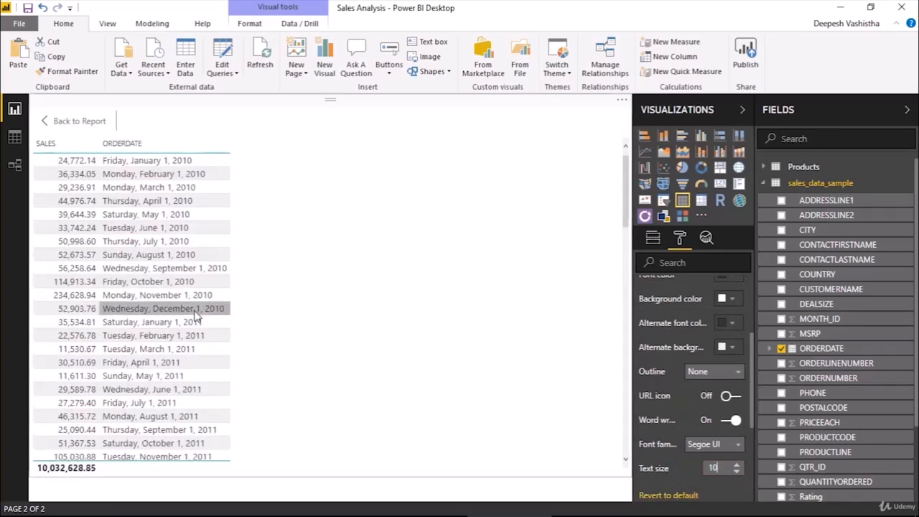
Reorder the table's values so that ORDERDATE comes before SALES
left_click(653, 238)
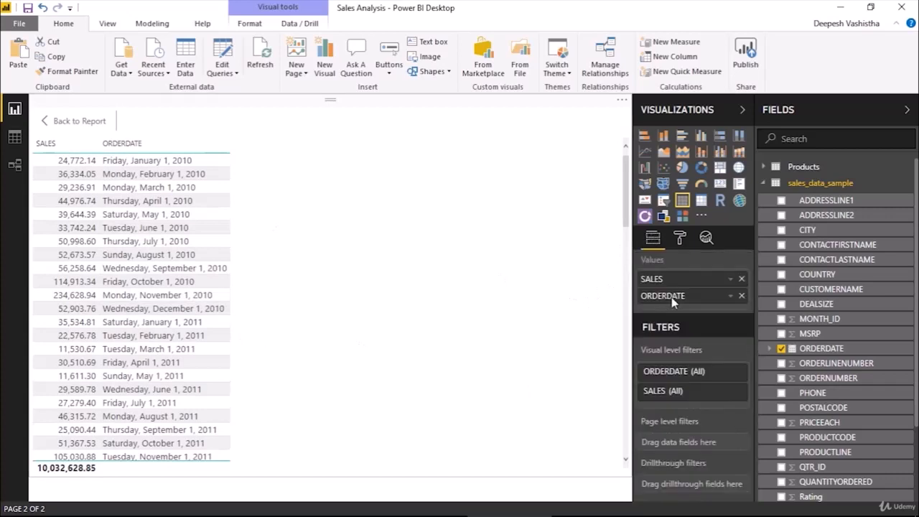
left_click_drag(679, 296, 674, 280)
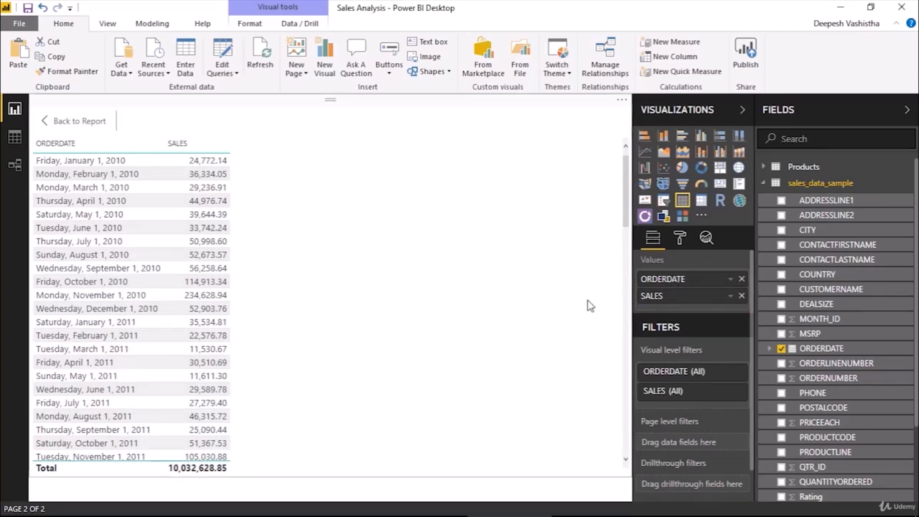
Create a measure in sales_data_sample defined as Total Sales = SUM(sales_data_sample[SALES])
right_click(810, 188)
key("Escape")
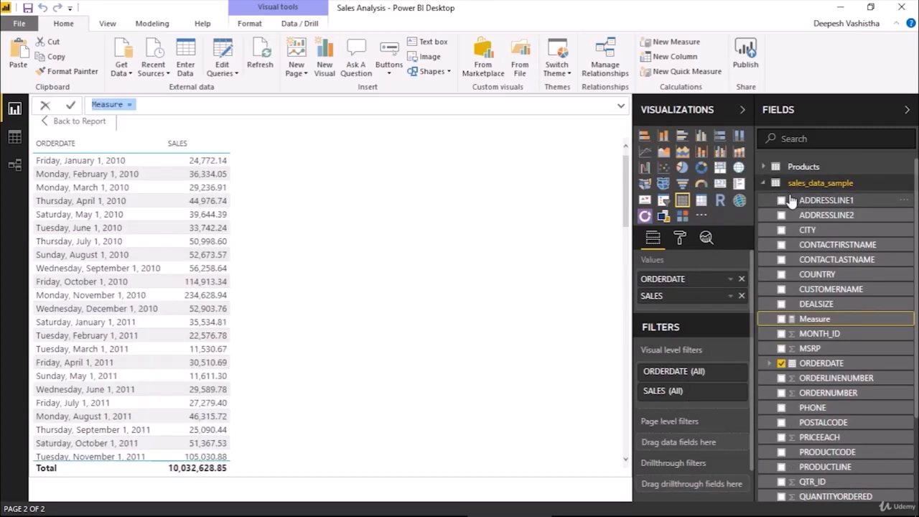
type("Total")
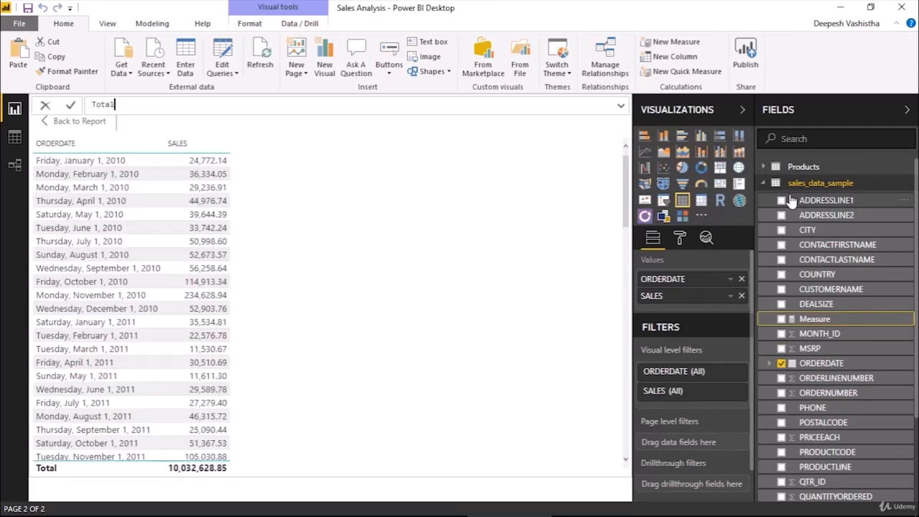
type(" Sales = sum")
key("Tab")
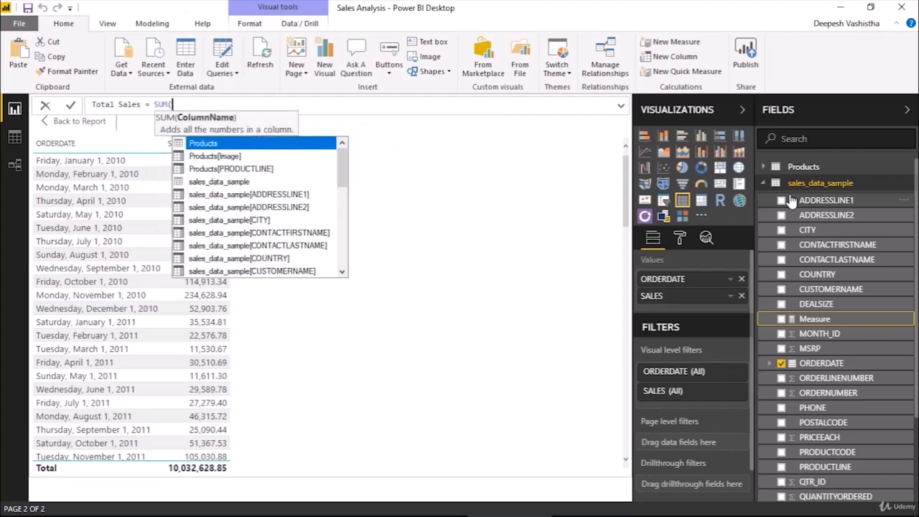
type("sal")
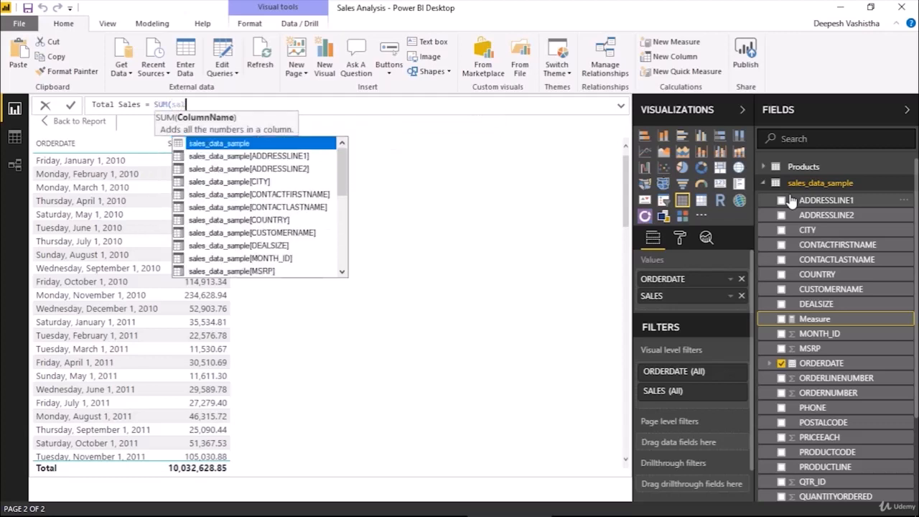
type("es")
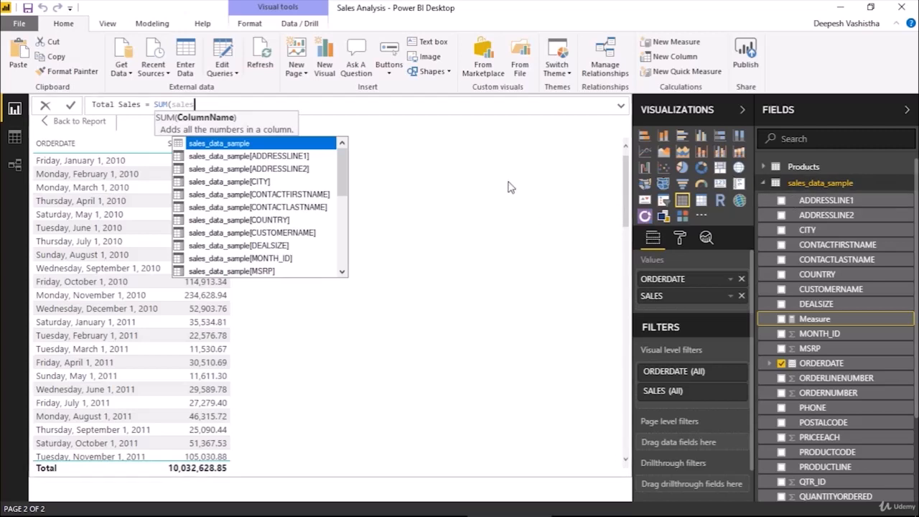
scroll(305, 232, "down", 5)
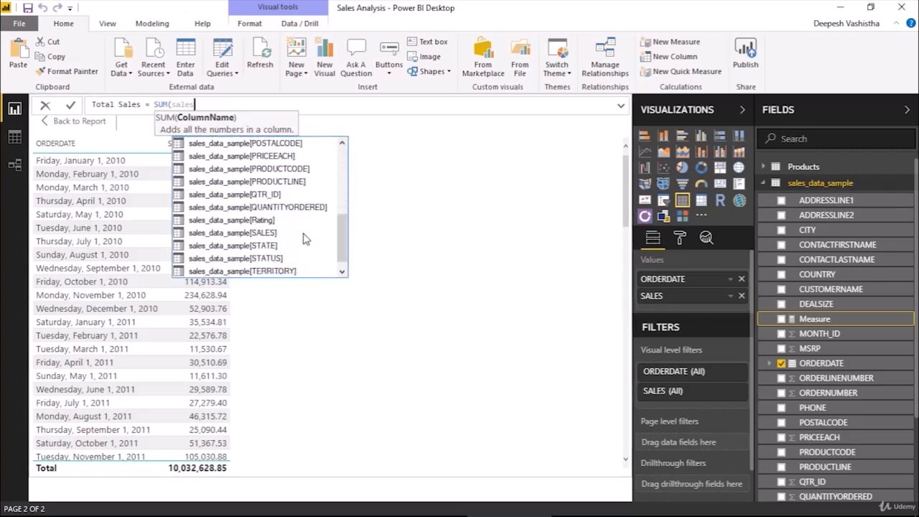
double_click(286, 237)
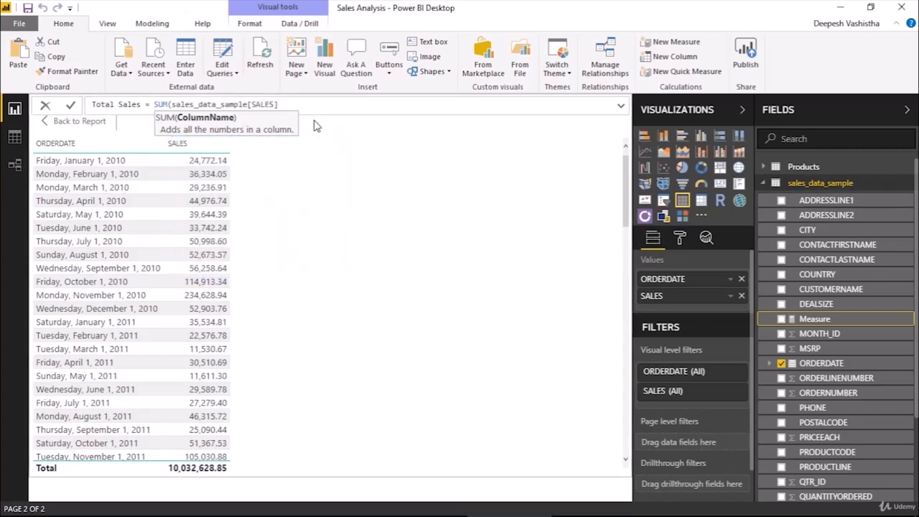
key("Return")
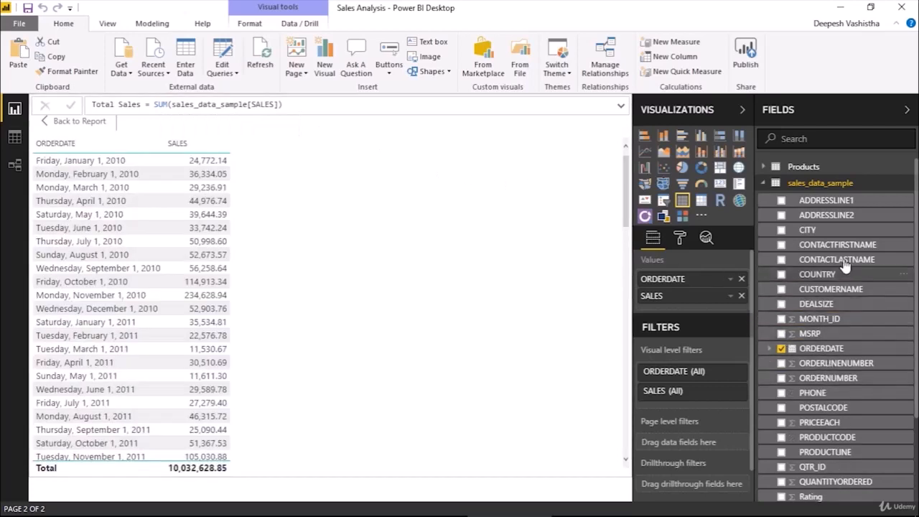
Add another new measure to sales_data_sample and name it LY Sales
right_click(821, 185)
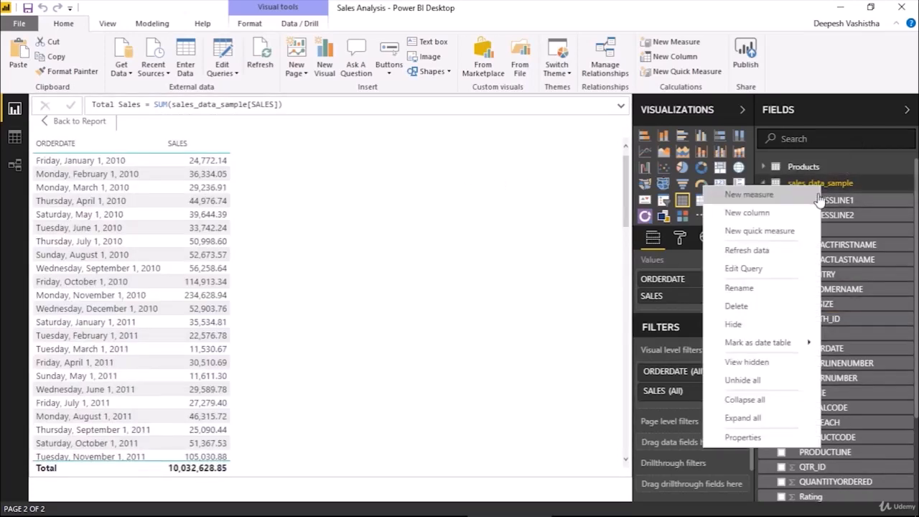
left_click(815, 197)
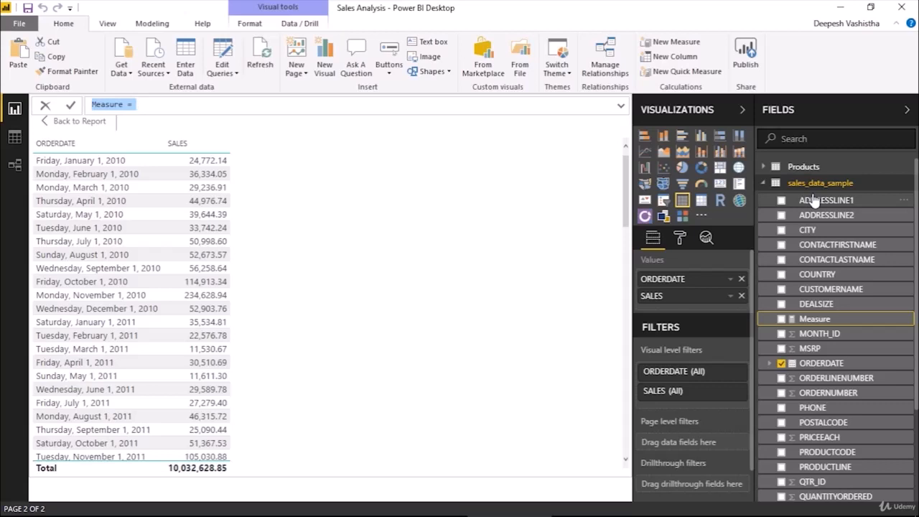
type("LY S")
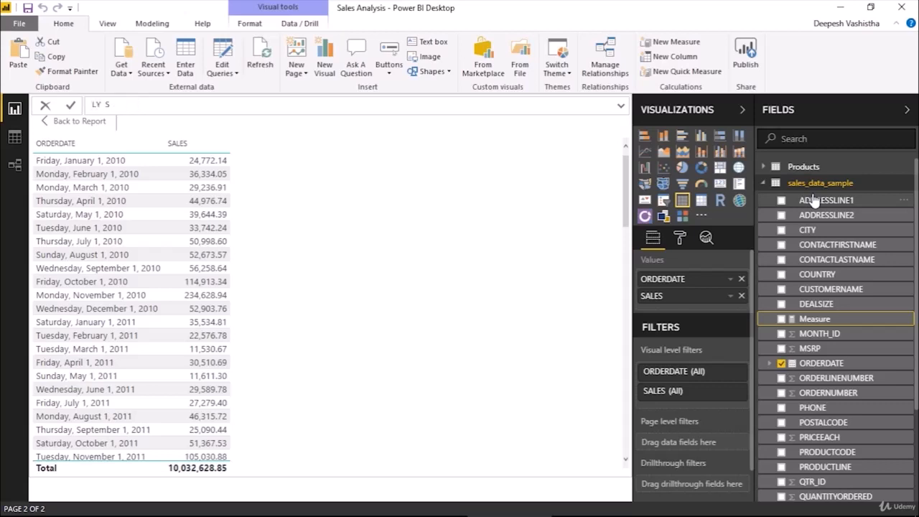
type("ales =")
type("tot")
key("Tab")
key("ctrl+shift+Right")
key("ctrl+shift+Right")
key("ctrl+shift+Right")
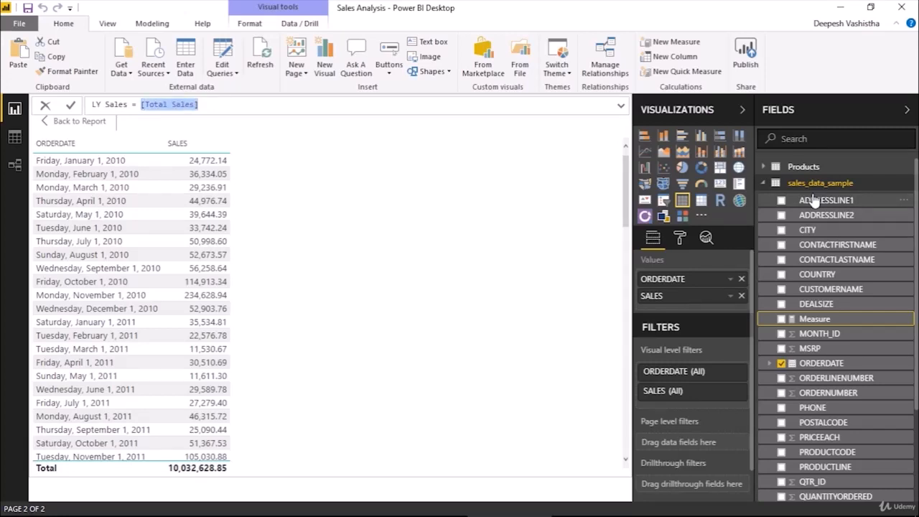
key("ctrl+x")
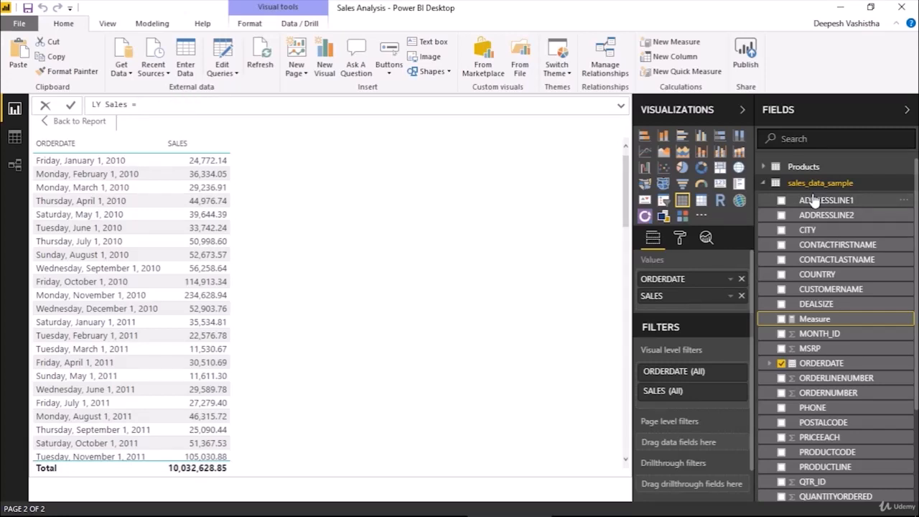
Begin the LY Sales formula with CALCULATE, using sales_data_sample[Total Sales] as its expression
type("CALCULATE(")
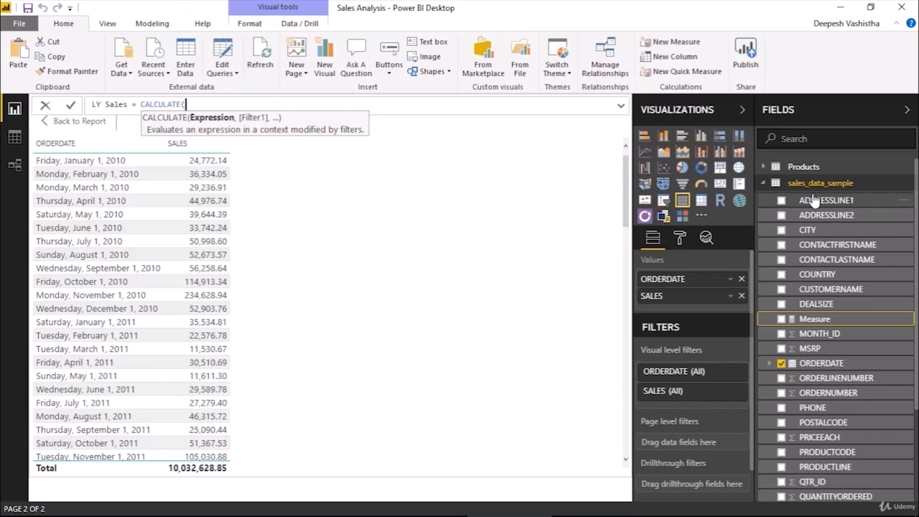
type("sales")
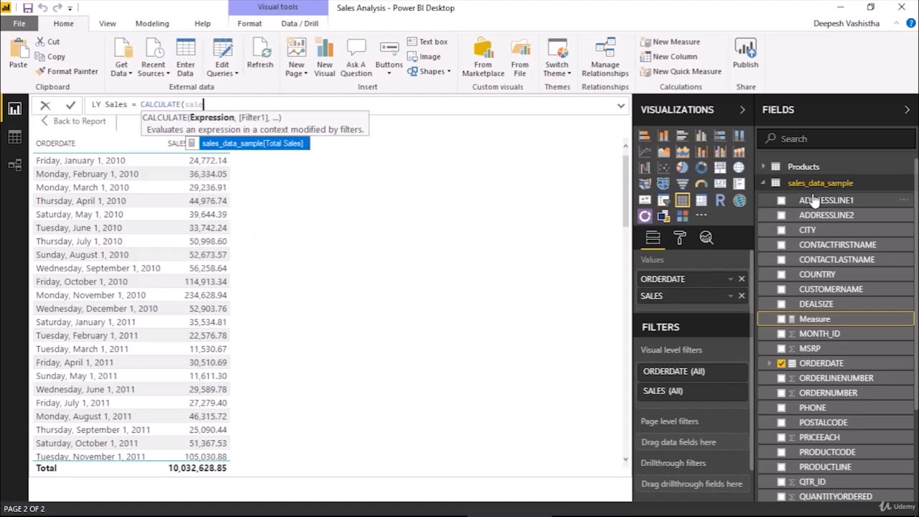
key("Tab")
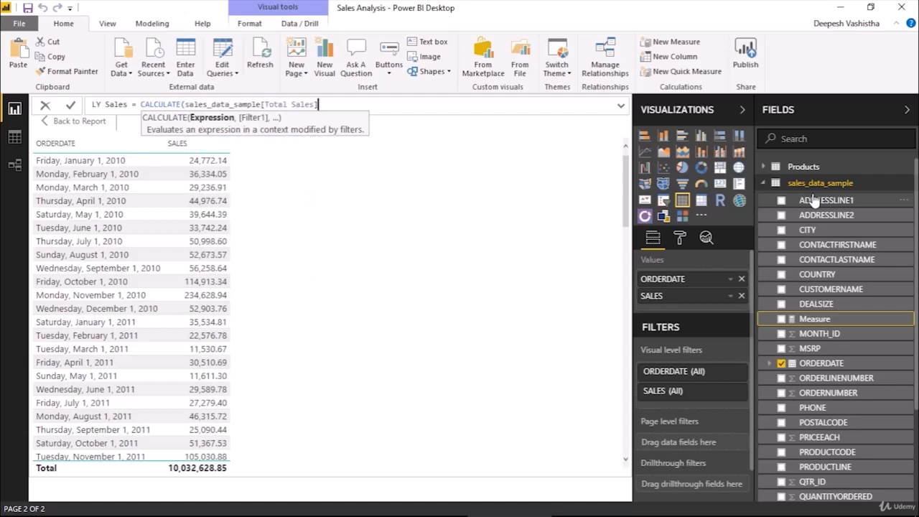
type(",")
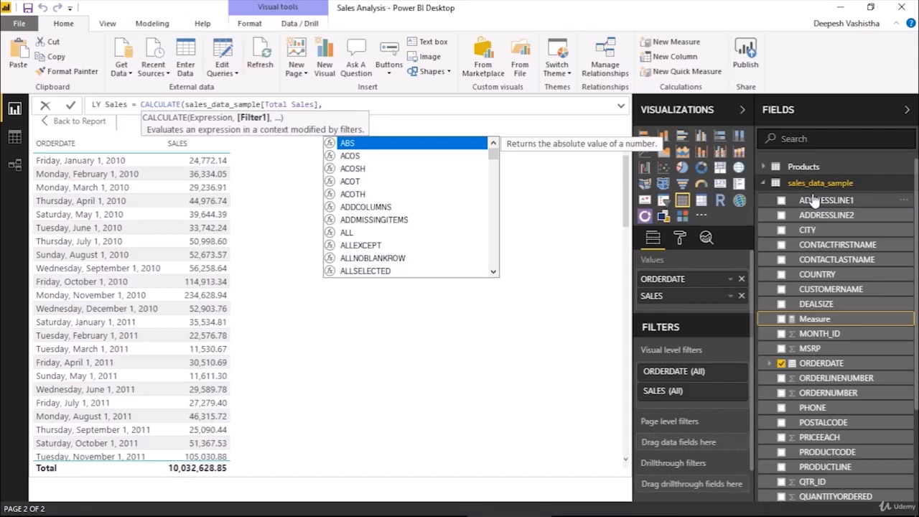
Complete the LY Sales formula with the filter SAMEPERIODLASTYEAR(sales_data_sample[ORDERDATE]) and commit the measure
type("sameper")
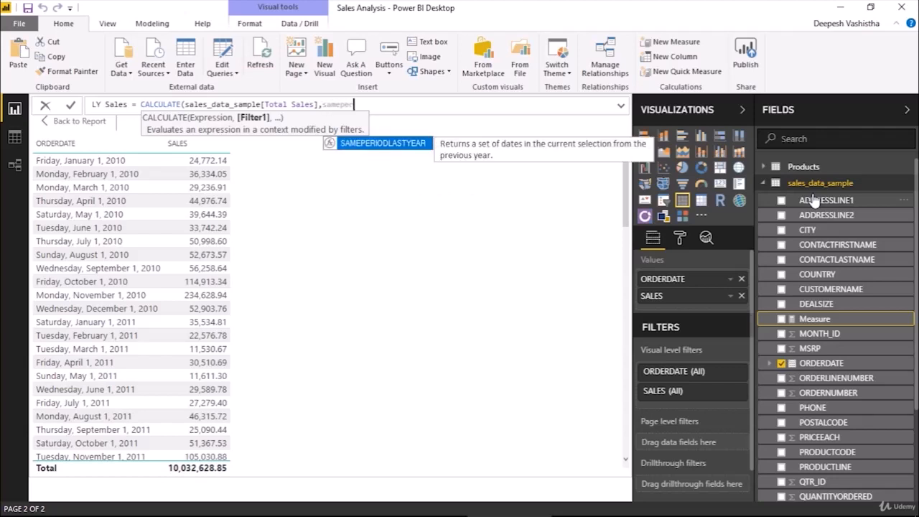
key("Tab")
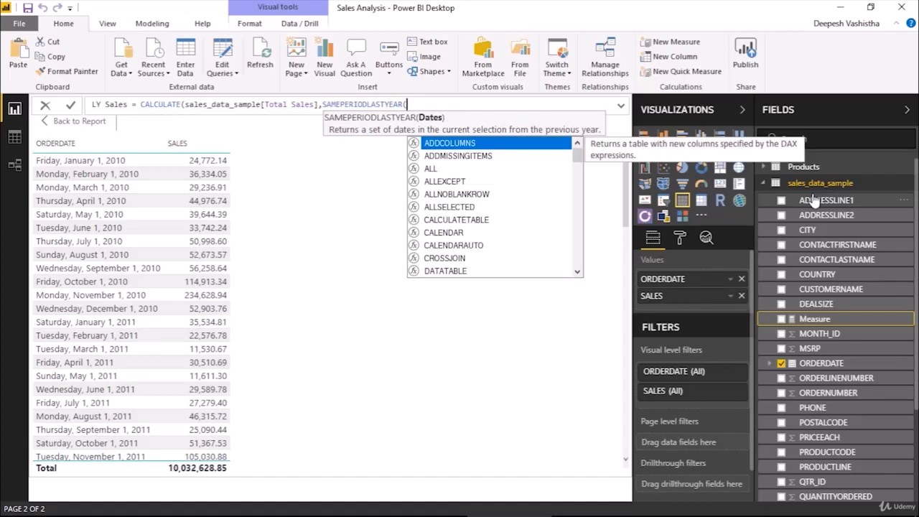
type("date")
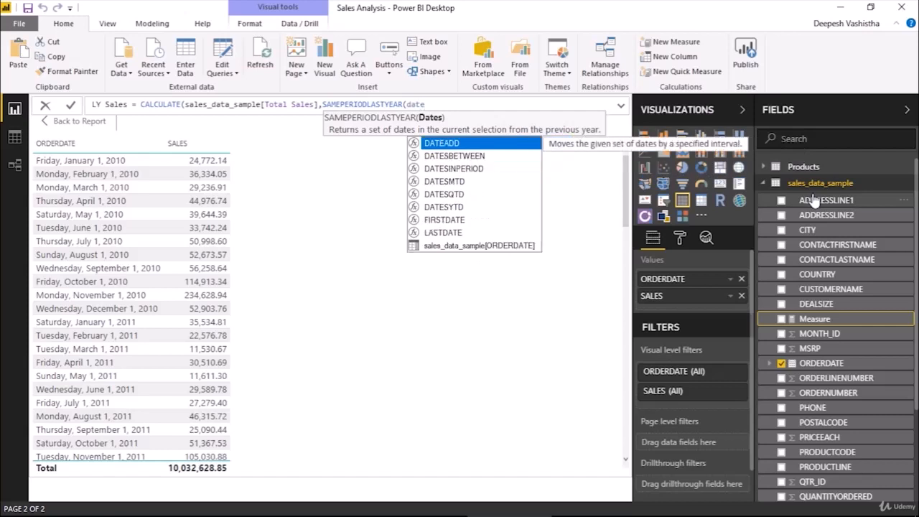
key("Down")
key("Down")
key("Down")
key("Down")
key("Down")
key("Down")
key("Down")
key("Down")
key("Tab")
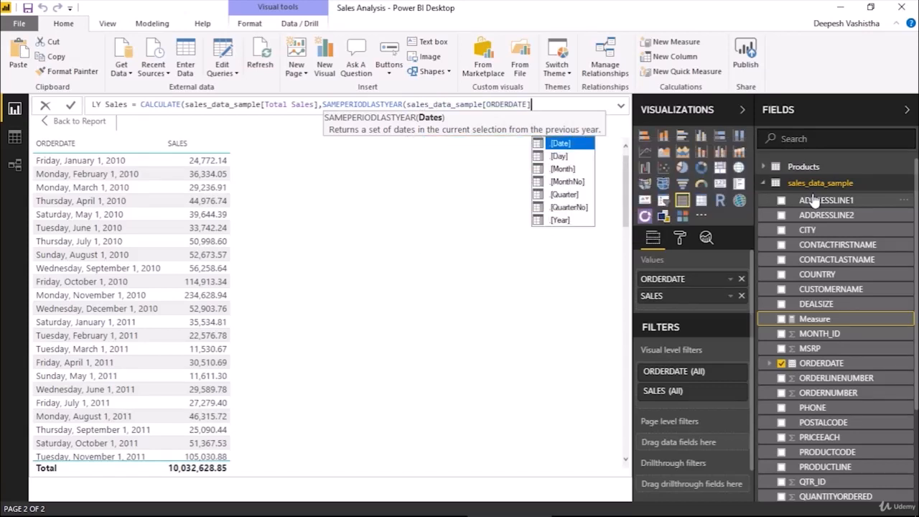
type(")")
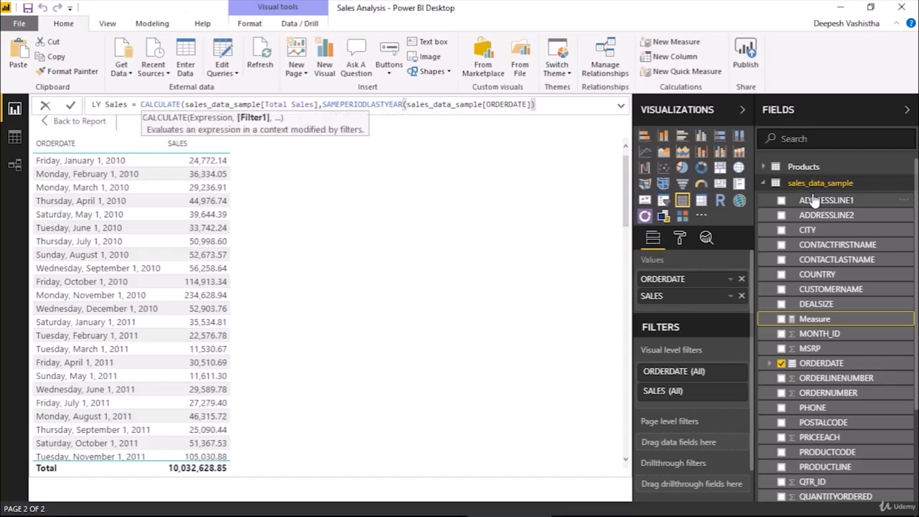
type(")")
key("Return")
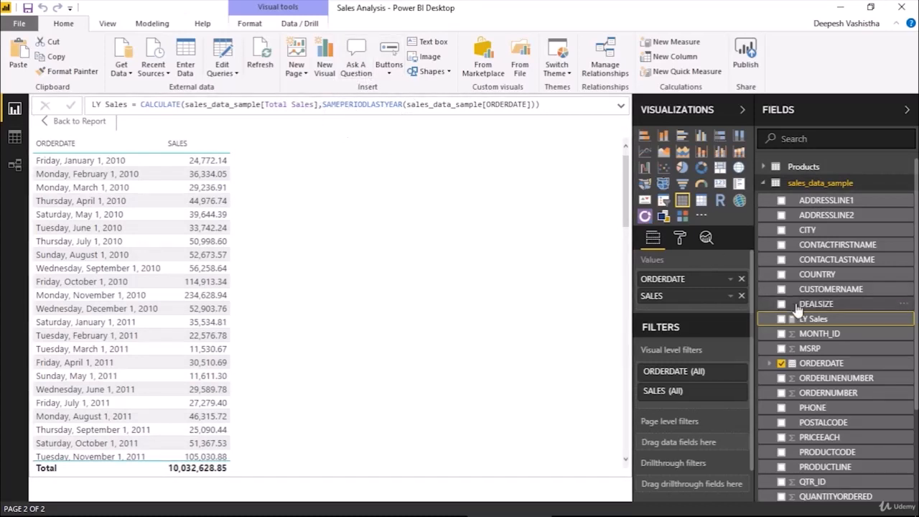
Add the LY Sales measure to the table's values after SALES
left_click_drag(808, 315, 709, 308)
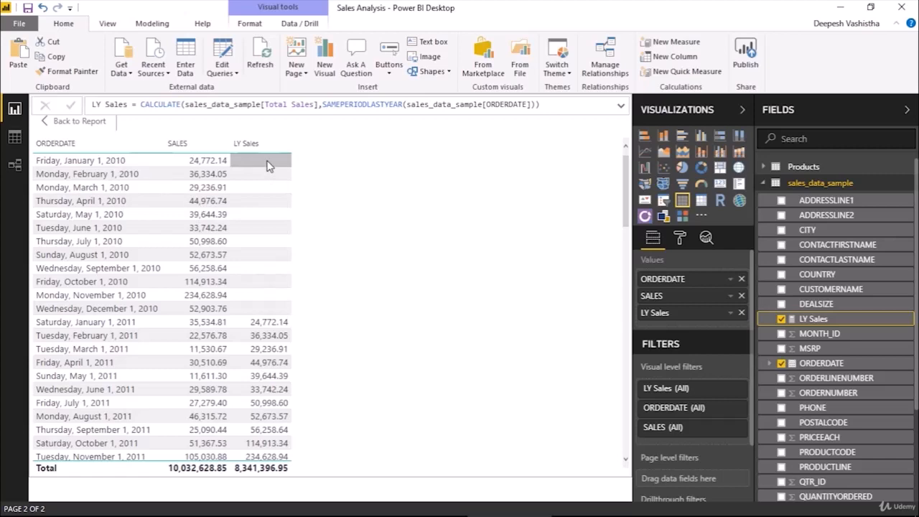
scroll(270, 336, "down", 5)
scroll(270, 336, "down", 15)
scroll(271, 336, "up", 20)
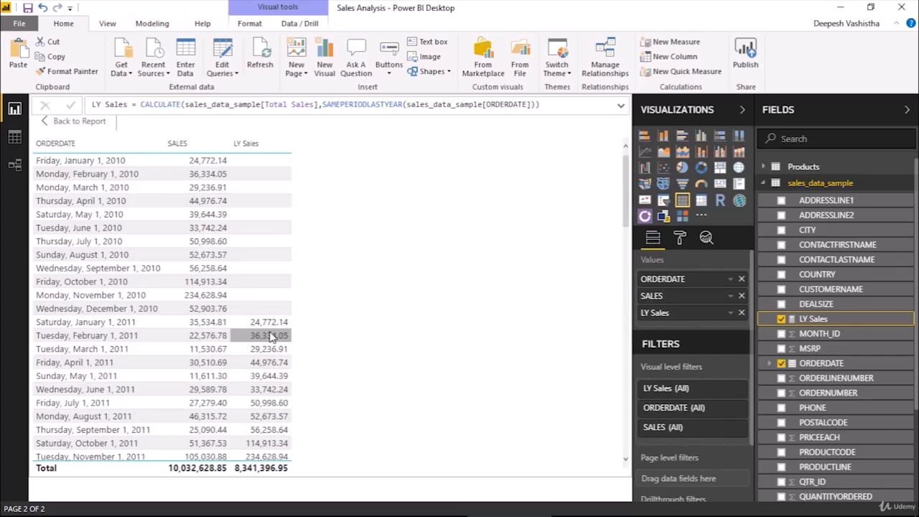
Compare the LY Sales value of January 1, 2011 with the SALES value of January 1, 2010 in the table
left_click(105, 329)
left_click(195, 329)
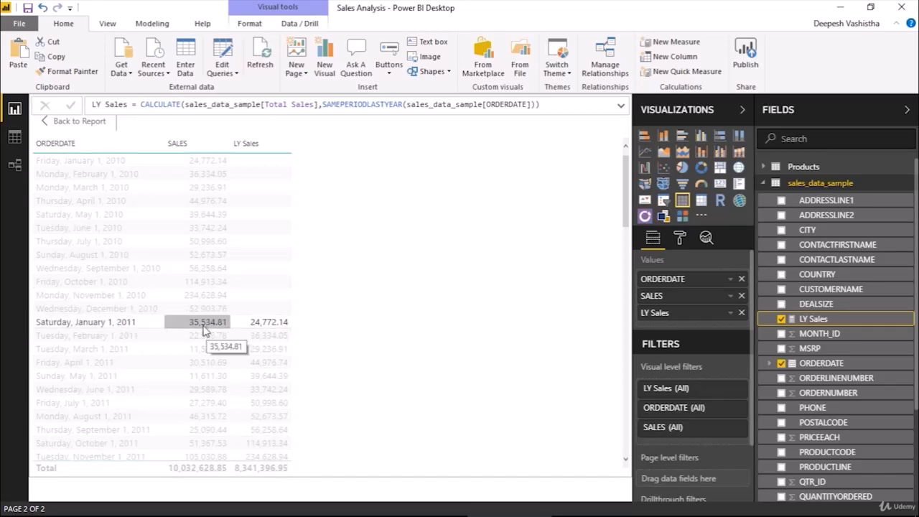
left_click(261, 327)
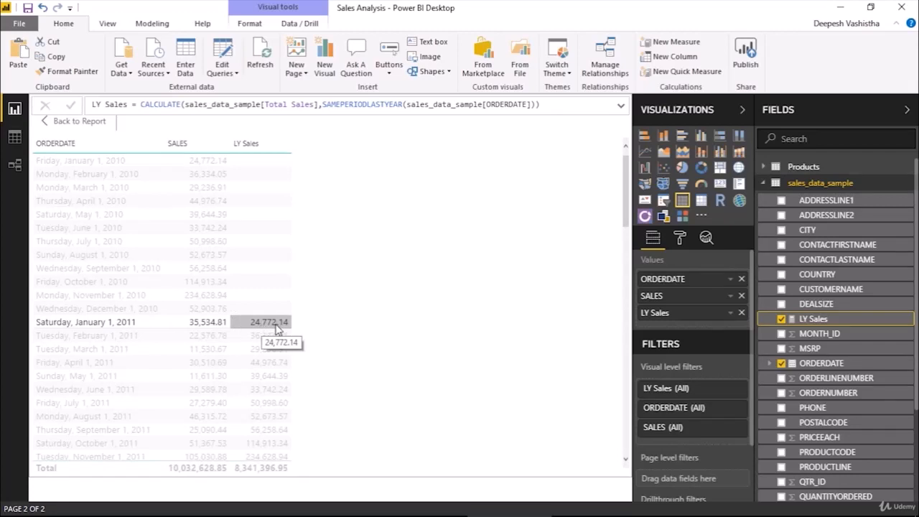
left_click(199, 327)
left_click(166, 327)
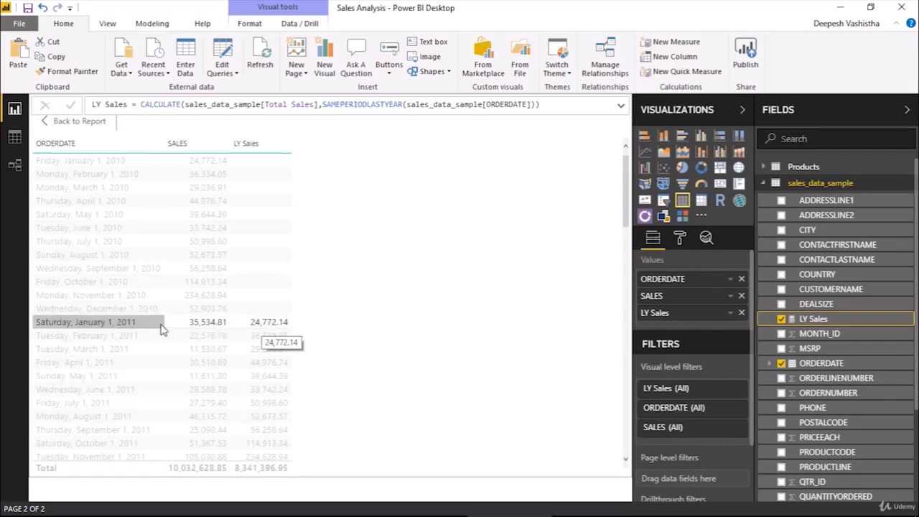
left_click(166, 325)
left_click(170, 323)
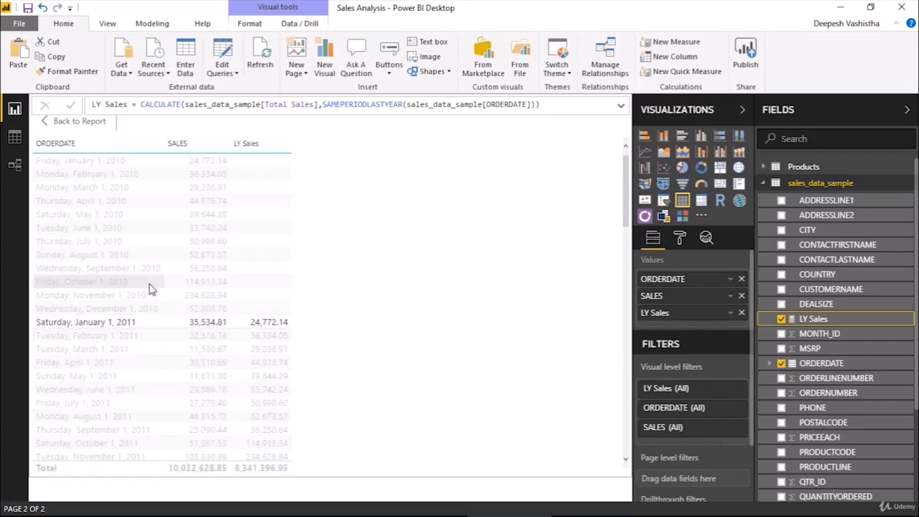
left_click(141, 166)
left_click(190, 161)
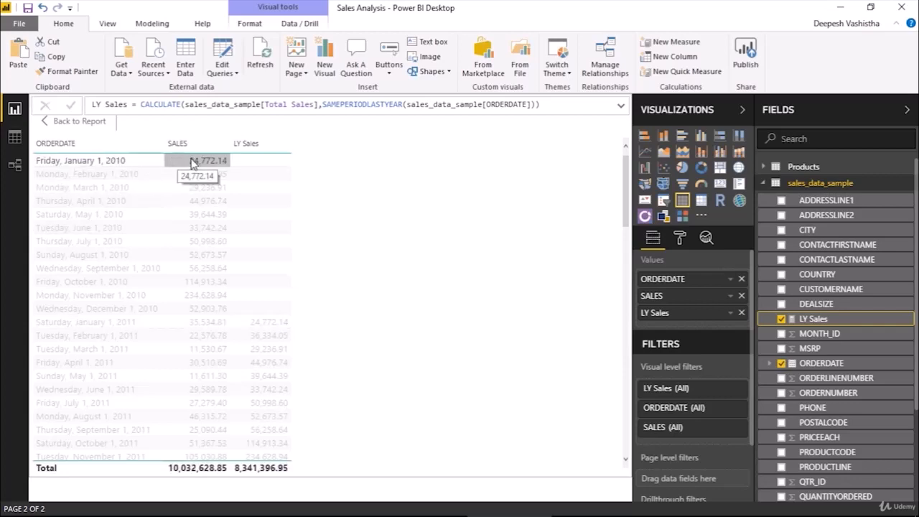
left_click(191, 164)
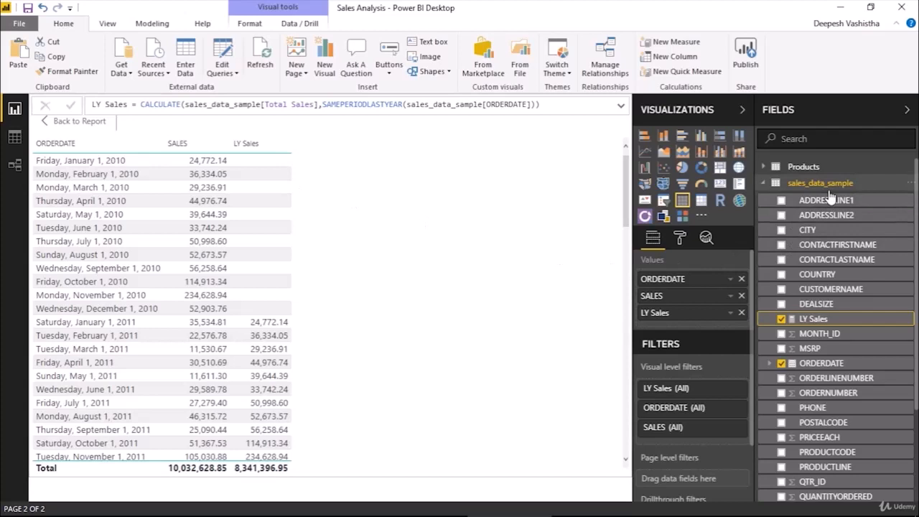
Create a measure in sales_data_sample defined as Variance = [Total Sales] - [LY Sales]
scroll(819, 381, "down", 3)
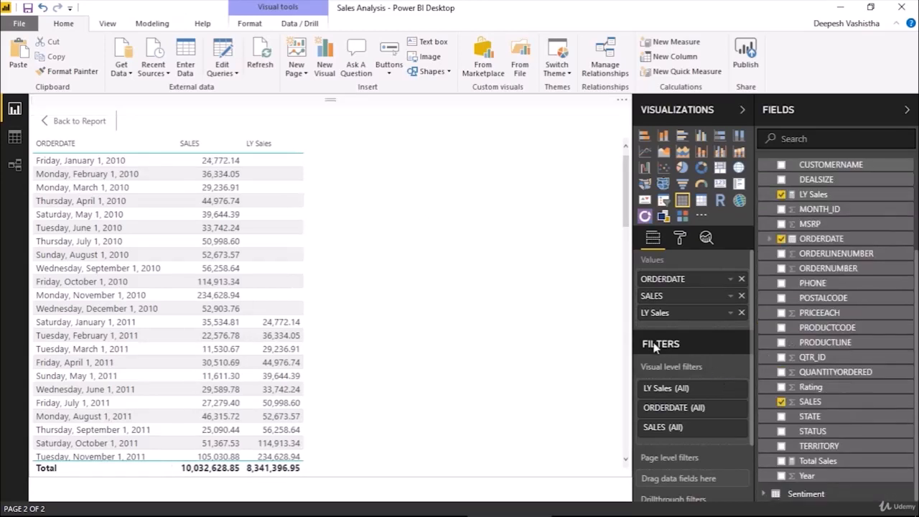
scroll(817, 320, "up", 3)
right_click(819, 183)
key("Escape")
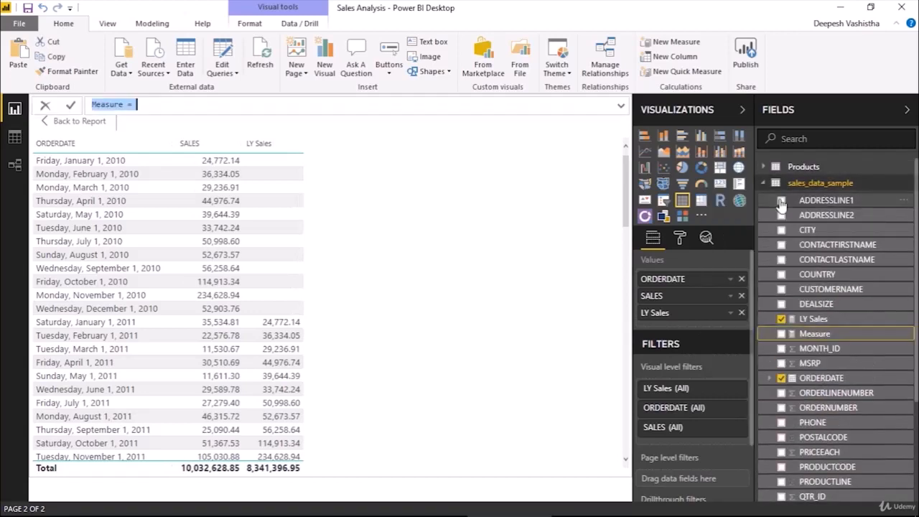
type("Variance = ")
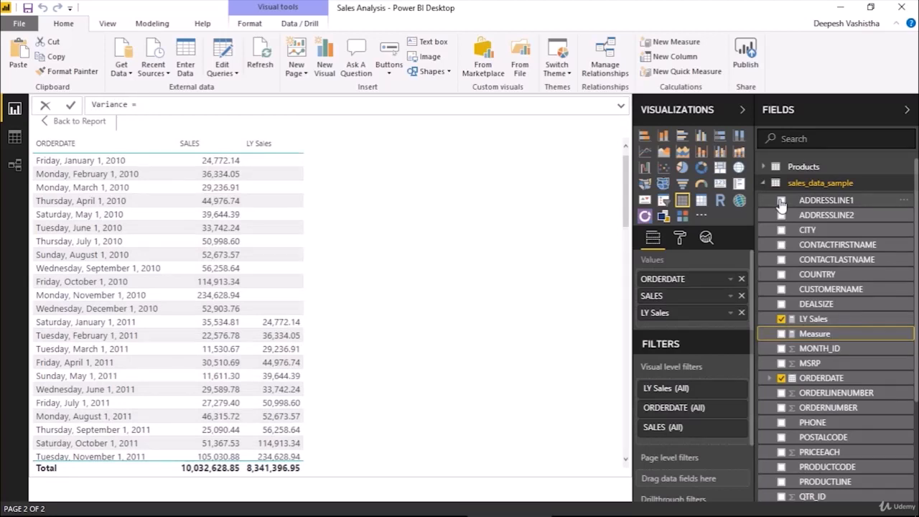
type("tot")
key("Tab")
type("- ly")
key("Tab")
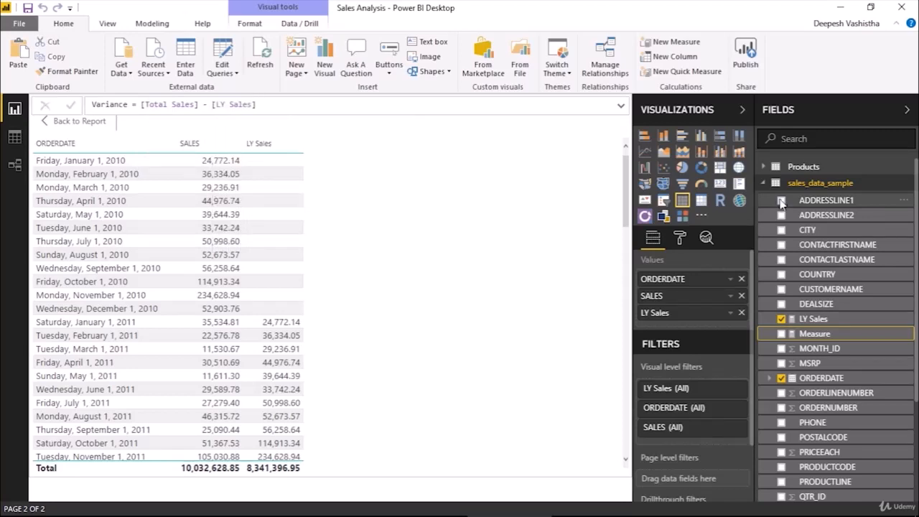
Commit the Variance measure and add it to the table's values after LY Sales
key("Return")
scroll(784, 266, "down", 3)
left_click_drag(806, 454, 705, 327)
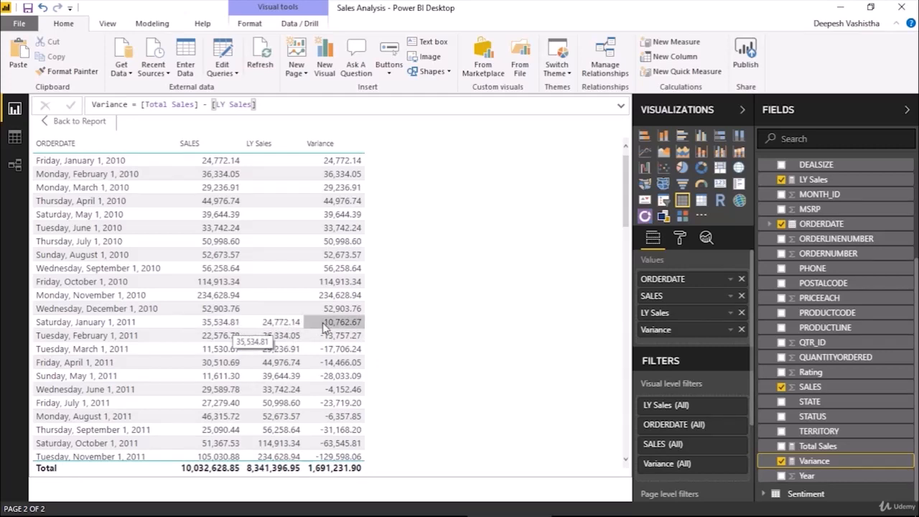
scroll(336, 387, "down", 5)
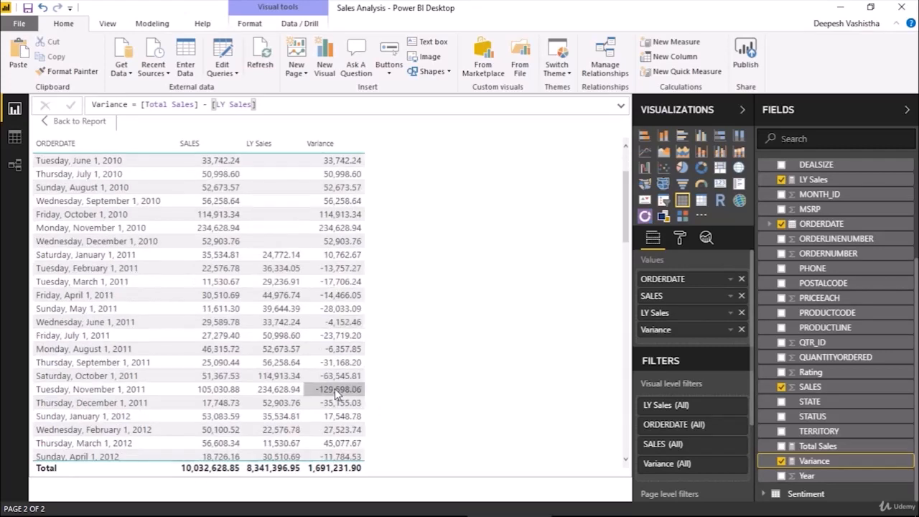
scroll(335, 388, "down", 9)
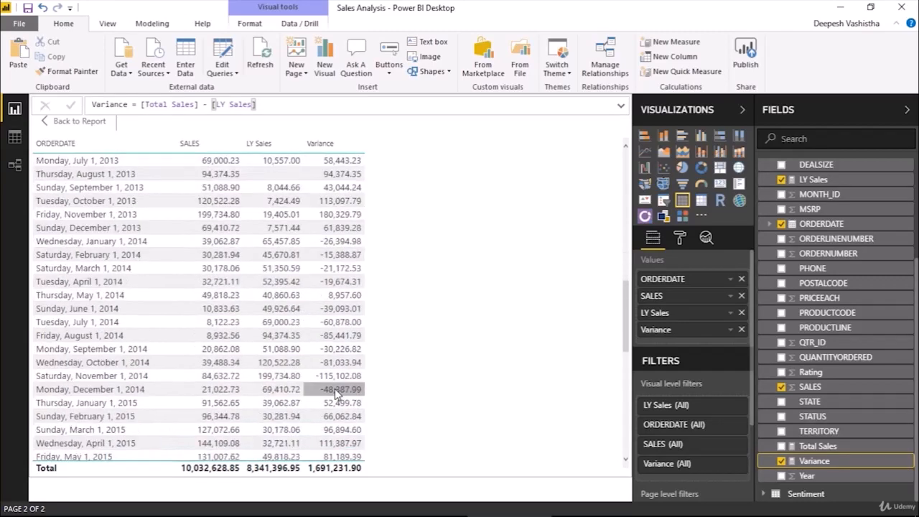
scroll(335, 389, "up", 14)
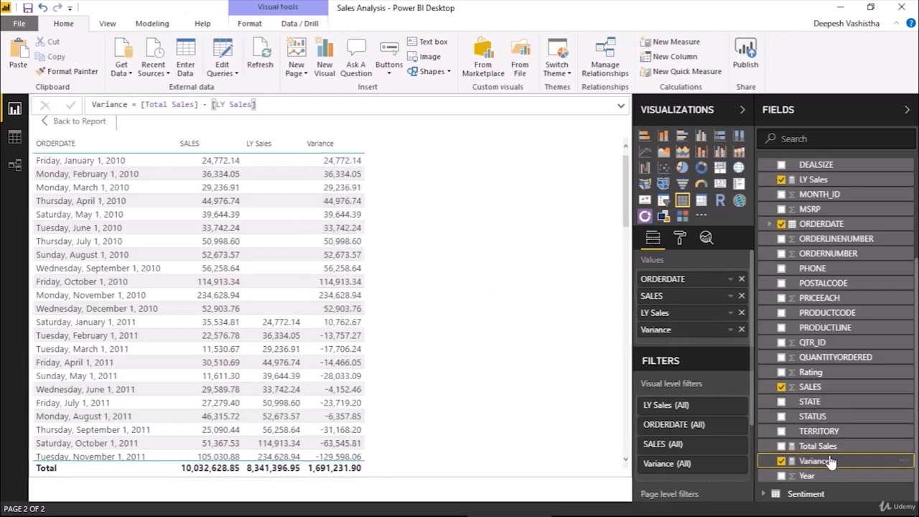
Insert an IF function ahead of [Total Sales] in the Variance formula, with ISBLANK([LY Sales]) as its logical test
left_click(142, 107)
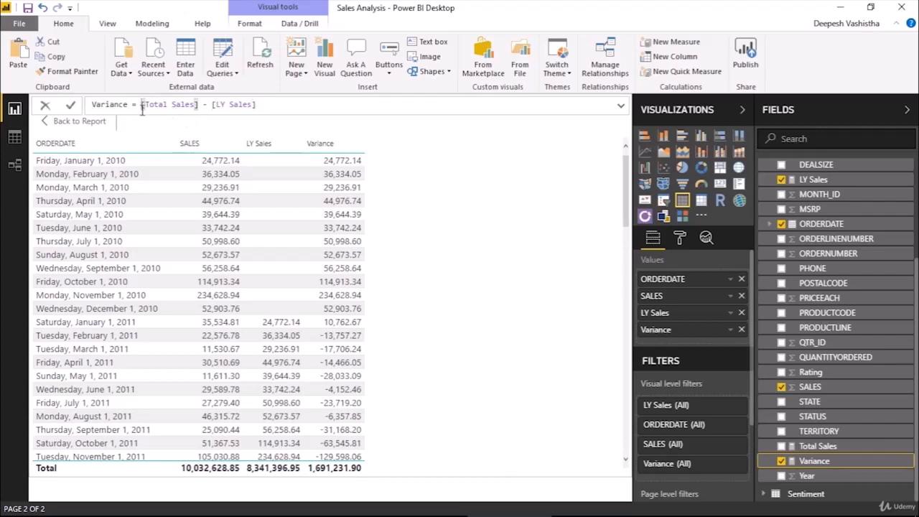
type("IF(")
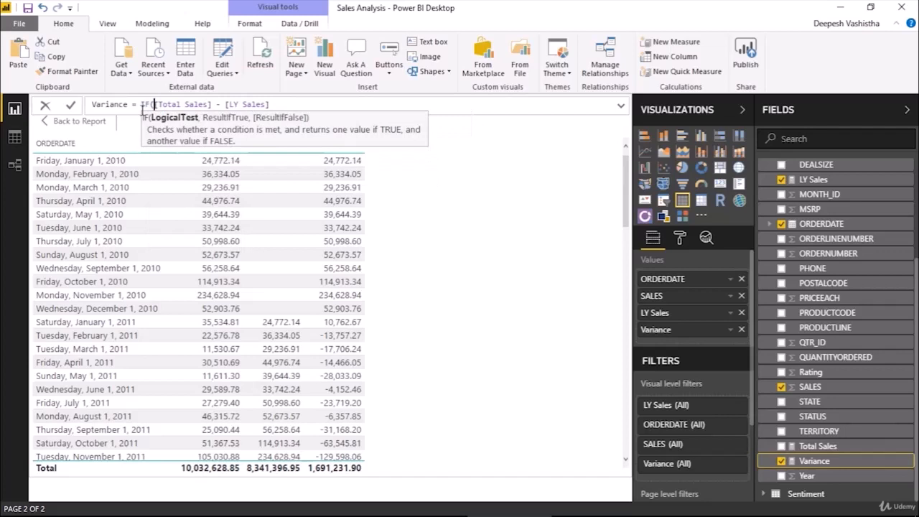
type("isbl")
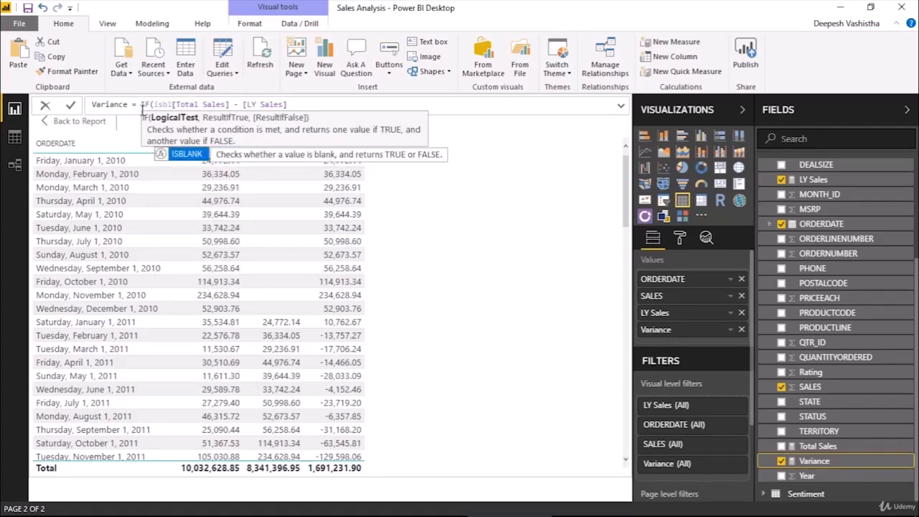
key("Tab")
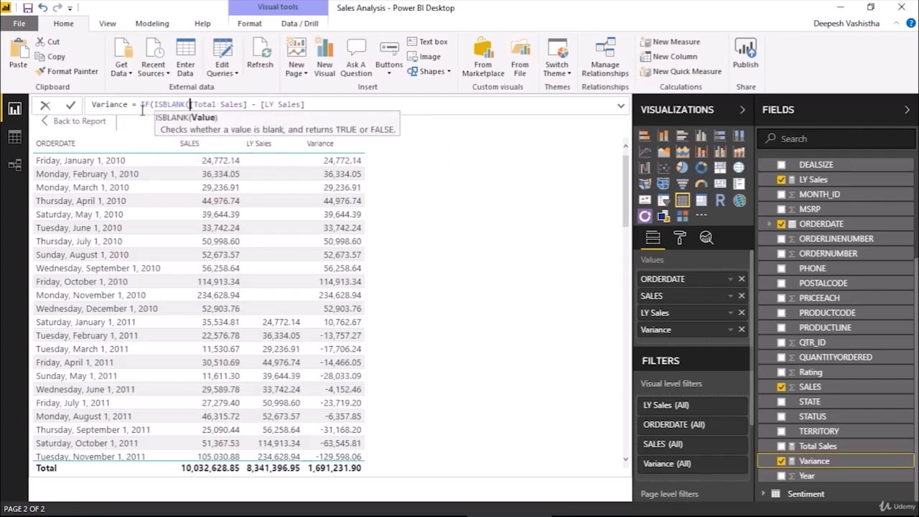
type("ly")
key("Tab")
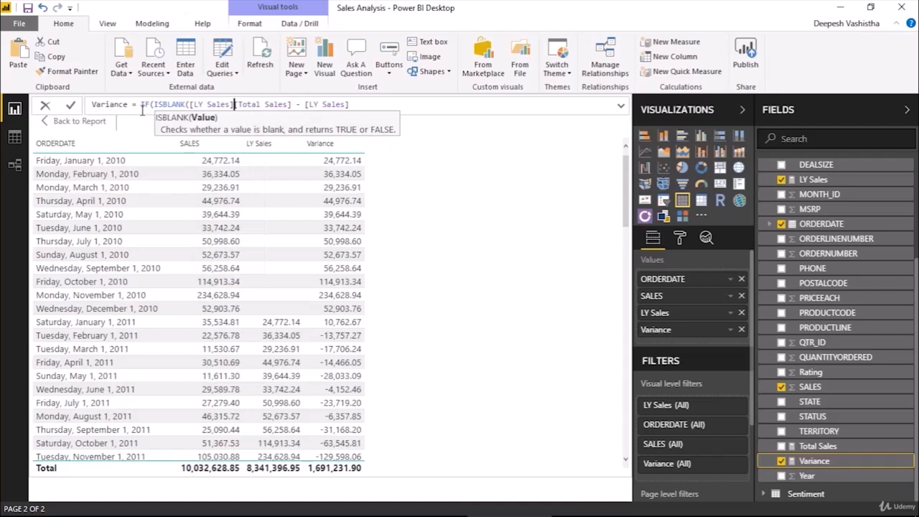
type(")")
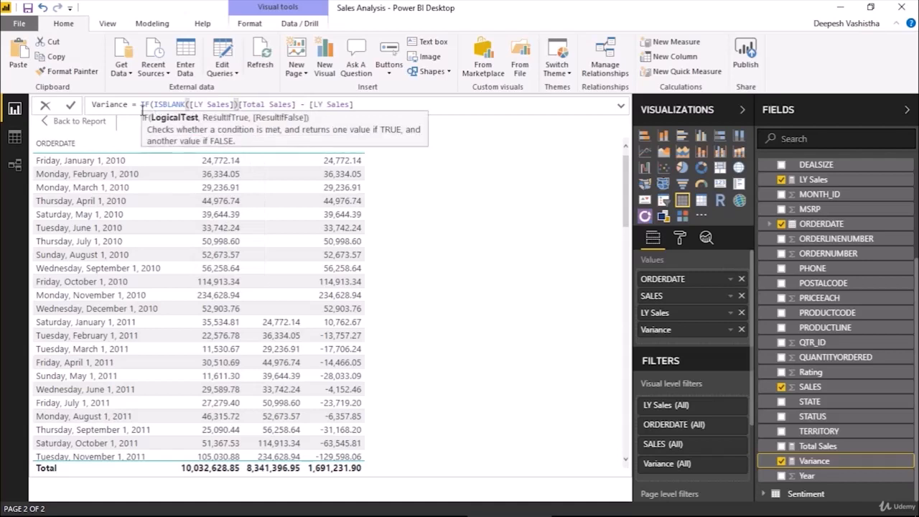
Make the IF return BLANK() when true and [Total Sales] - [LY Sales] otherwise, and commit the Variance measure
type(",bla")
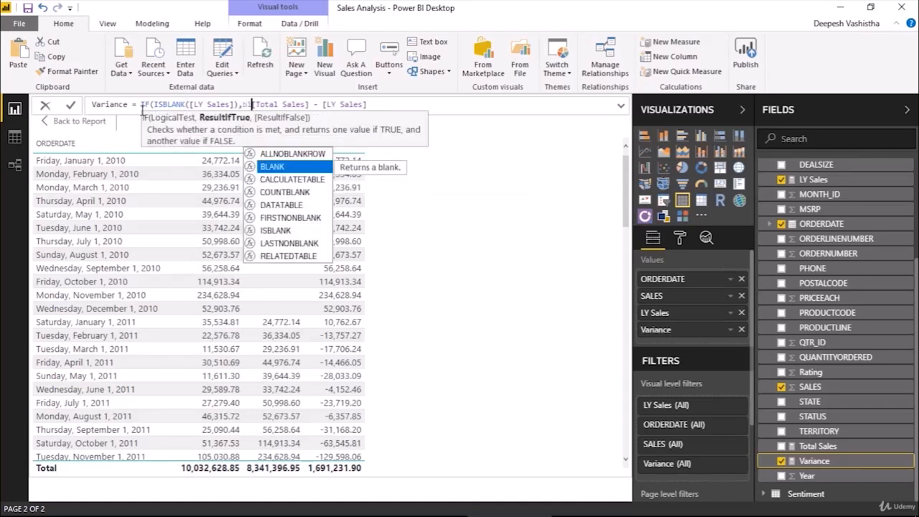
key("Tab")
type(")")
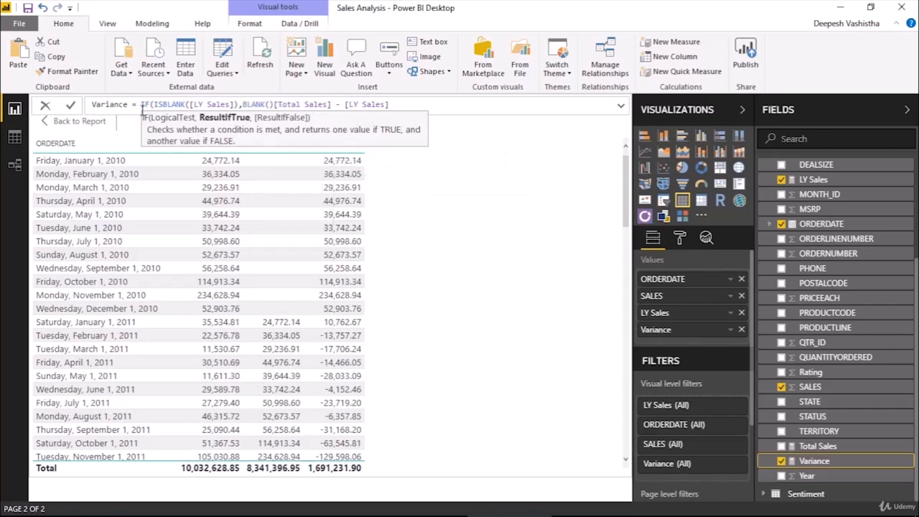
type(",")
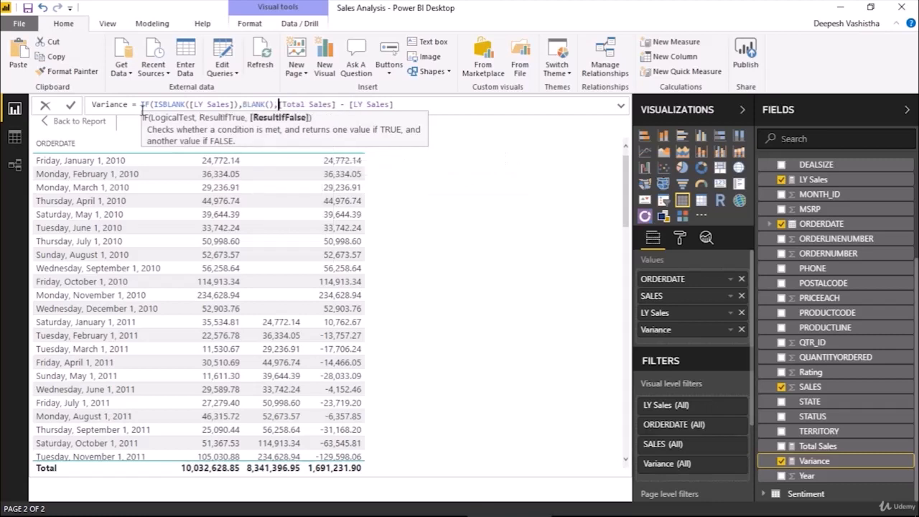
key("ctrl+Right")
key("ctrl+Right")
key("ctrl+Right")
key("ctrl+Right")
key("ctrl+Right")
key("ctrl+Right")
type(")")
key("Return")
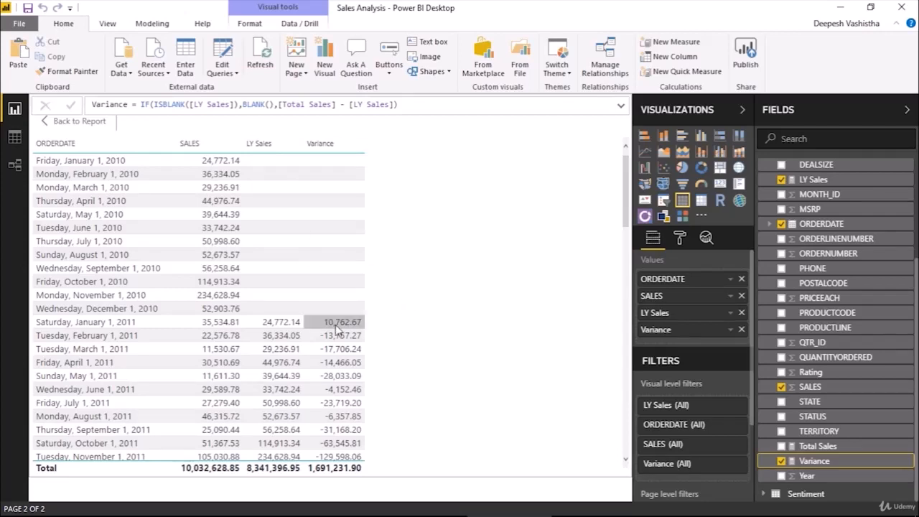
Open the conditional formatting settings of the sales table
left_click(680, 237)
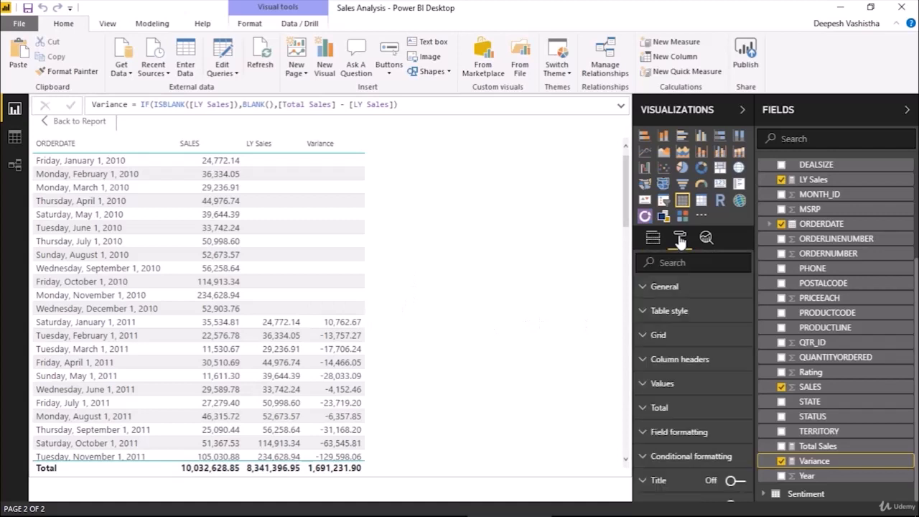
scroll(690, 417, "down", 2)
left_click(690, 395)
scroll(690, 395, "down", 1)
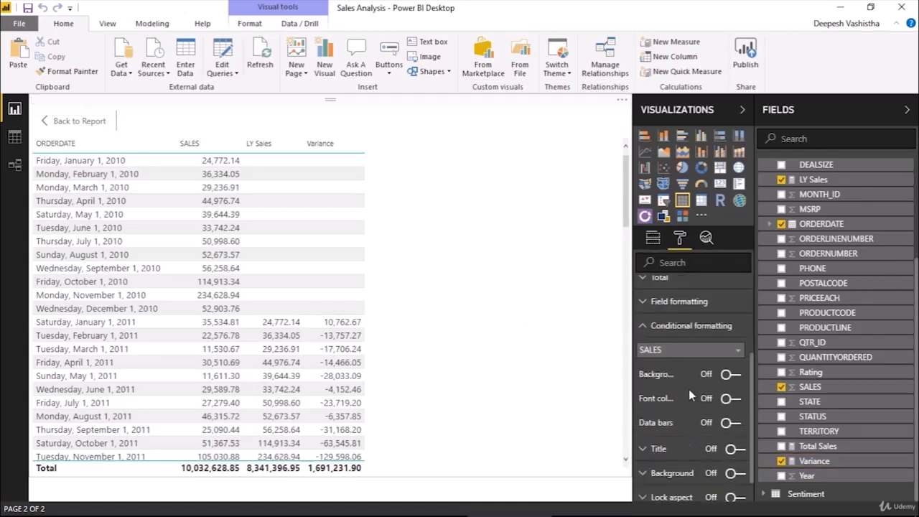
left_click(729, 375)
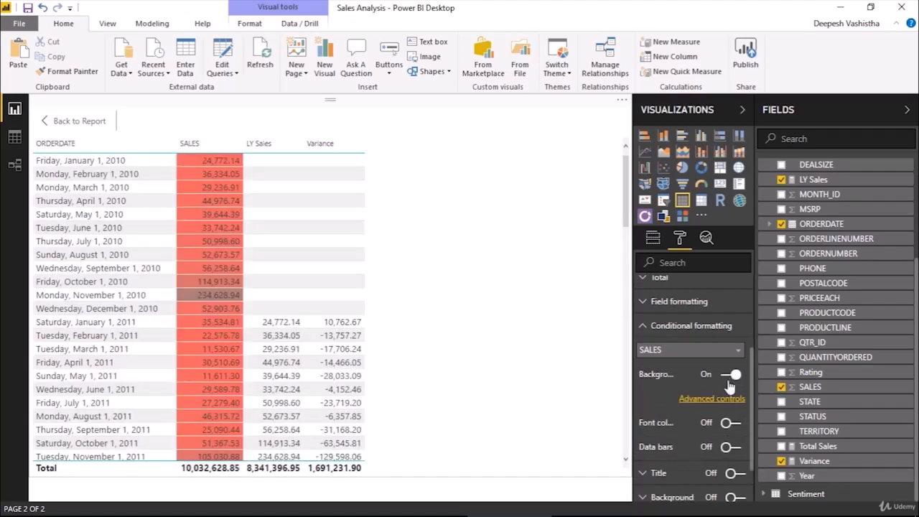
left_click(702, 353)
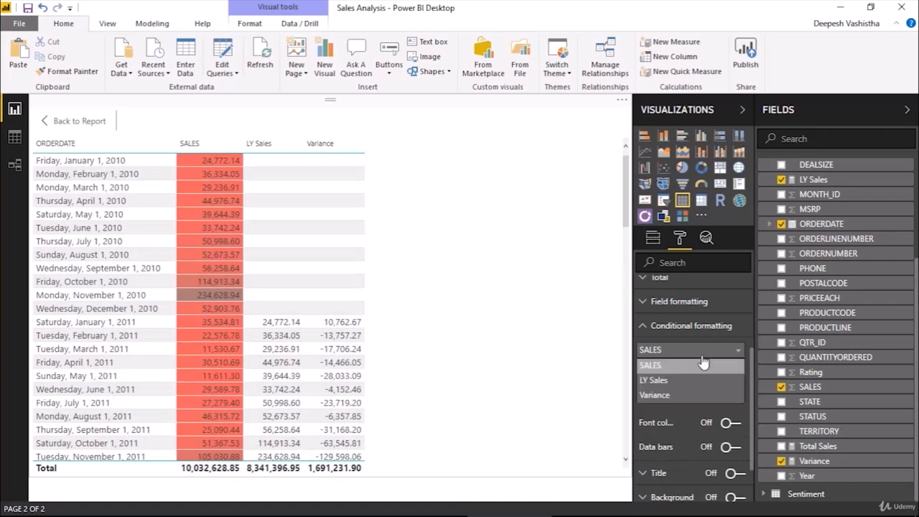
left_click(686, 396)
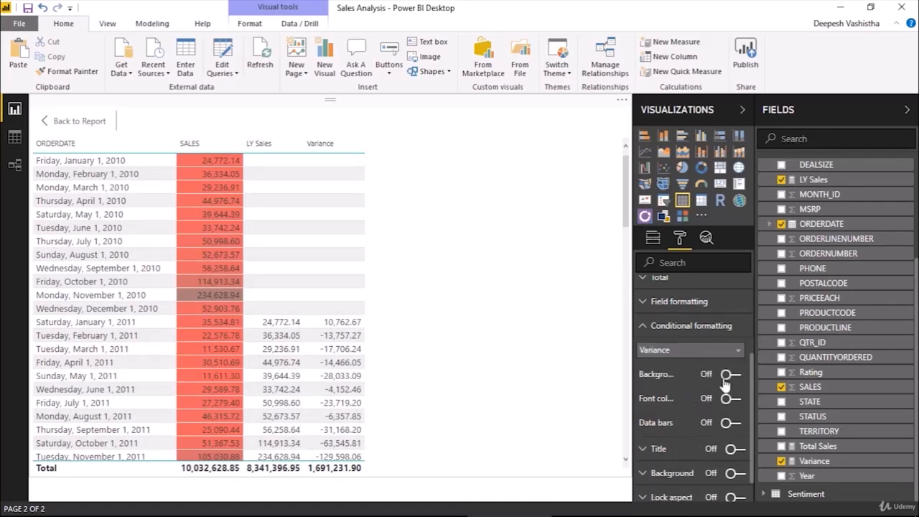
left_click(719, 352)
left_click(712, 366)
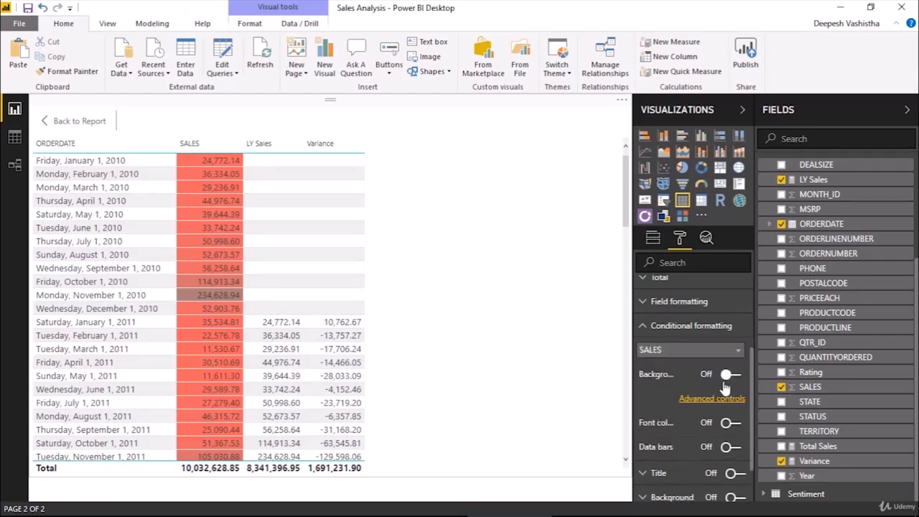
left_click(727, 375)
Turn on background color formatting for the Variance column and set its advanced controls to color by rules
left_click(718, 351)
left_click(706, 395)
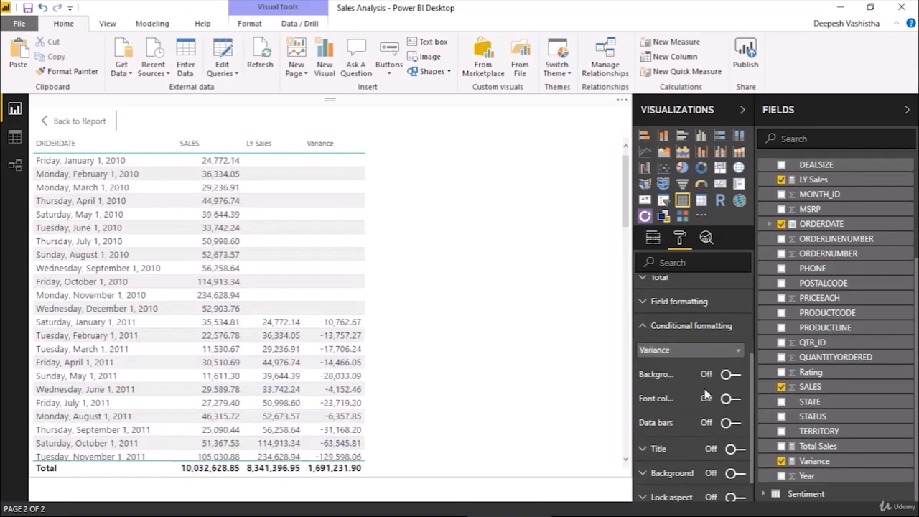
left_click(732, 375)
left_click(728, 401)
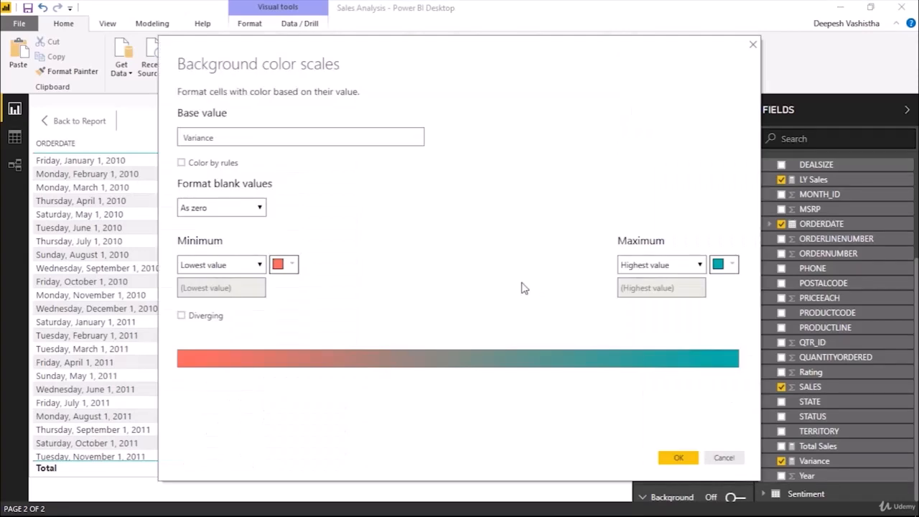
left_click(182, 164)
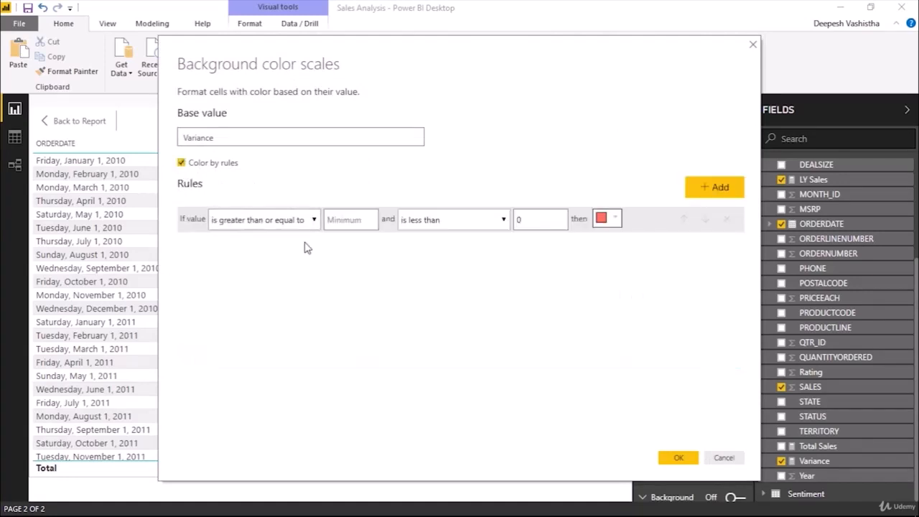
Set the first rule to color values greater than 0 teal with no maximum, and add a second rule
left_click(260, 222)
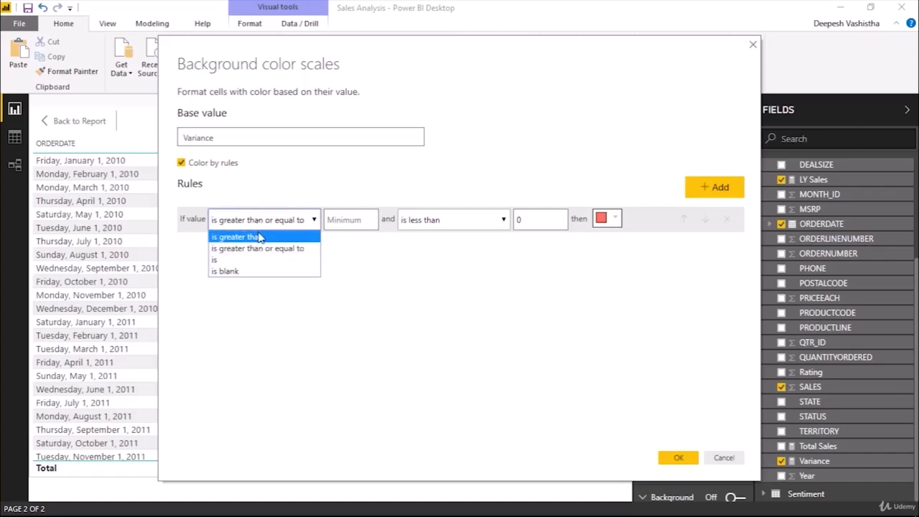
left_click(260, 237)
left_click(344, 218)
type("0")
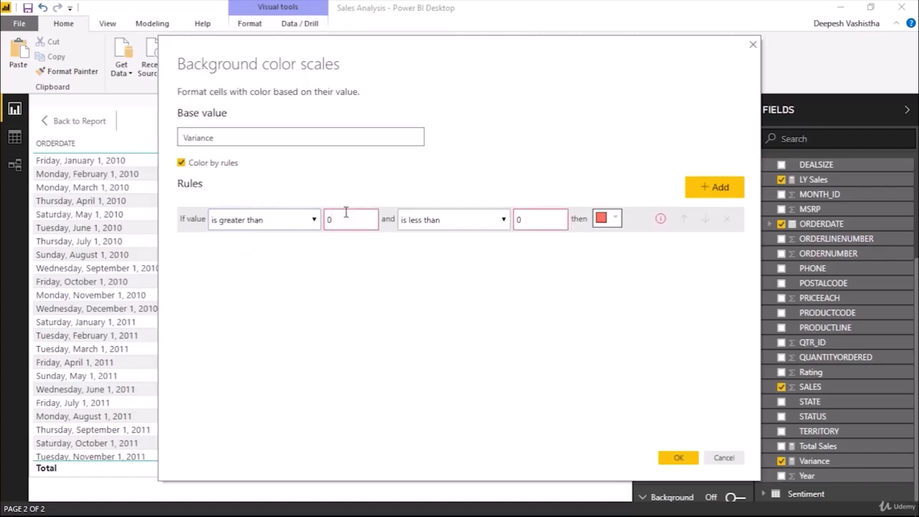
left_click(603, 220)
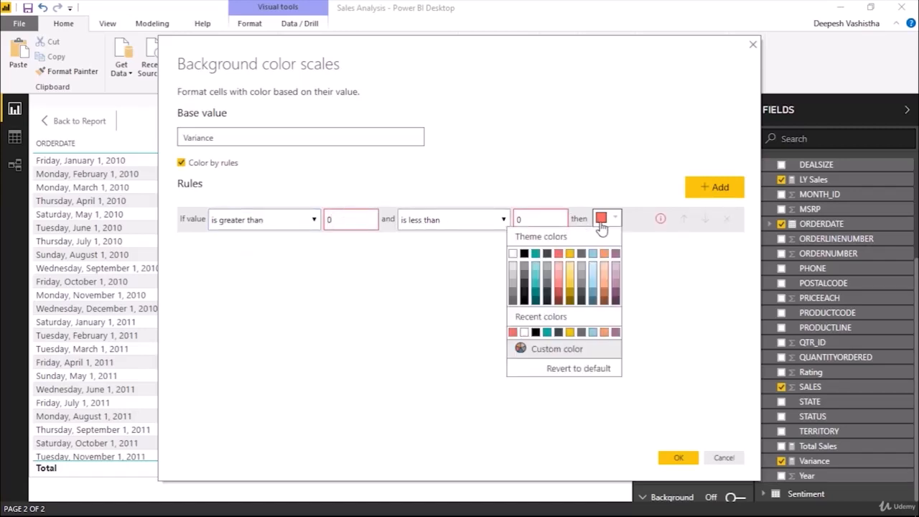
left_click(537, 291)
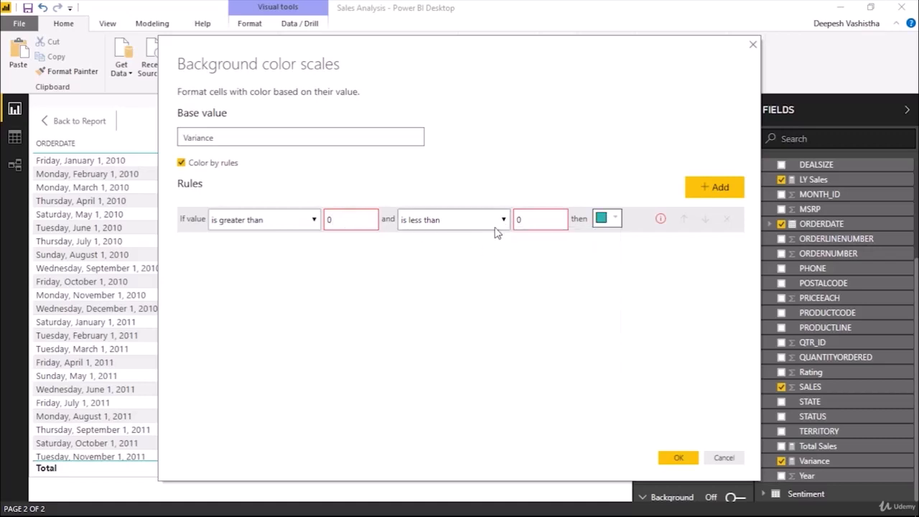
left_click(711, 197)
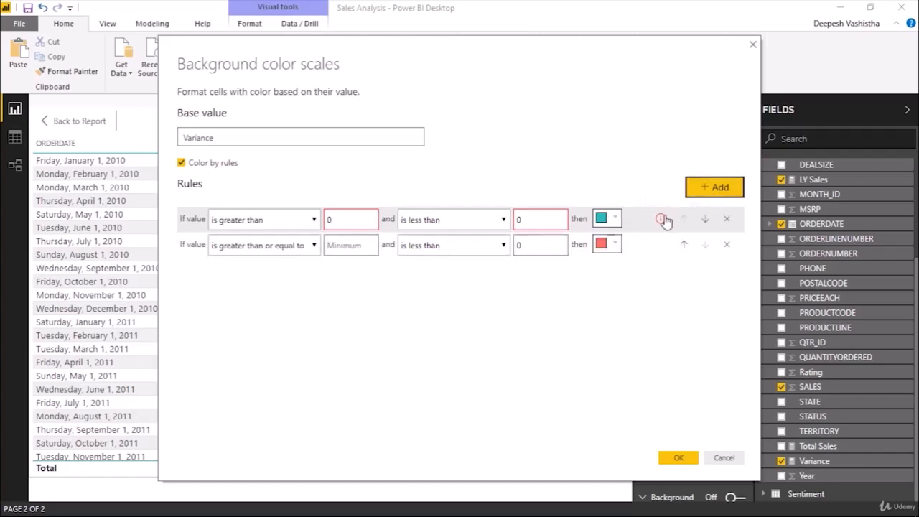
left_click(546, 223)
key("BackSpace")
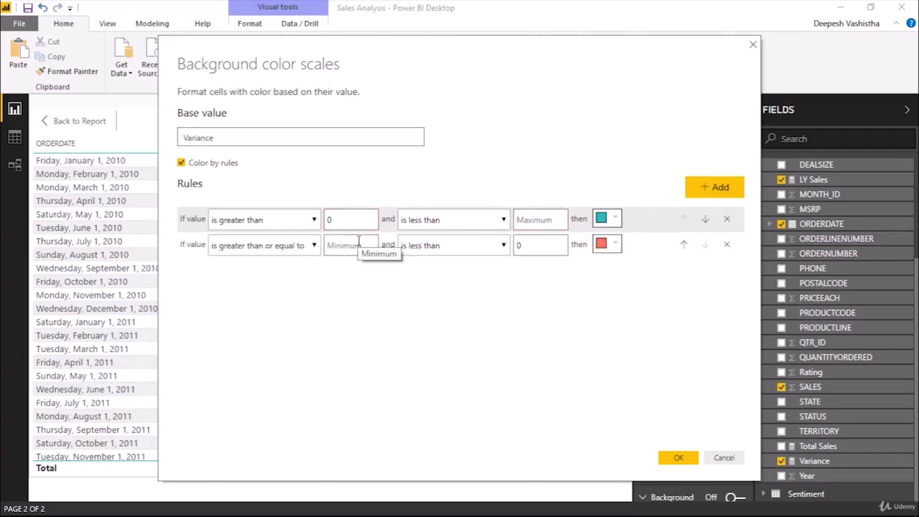
Keep the second rule as values less than 0 in red with no minimum, and apply the background rules to Variance
left_click(307, 246)
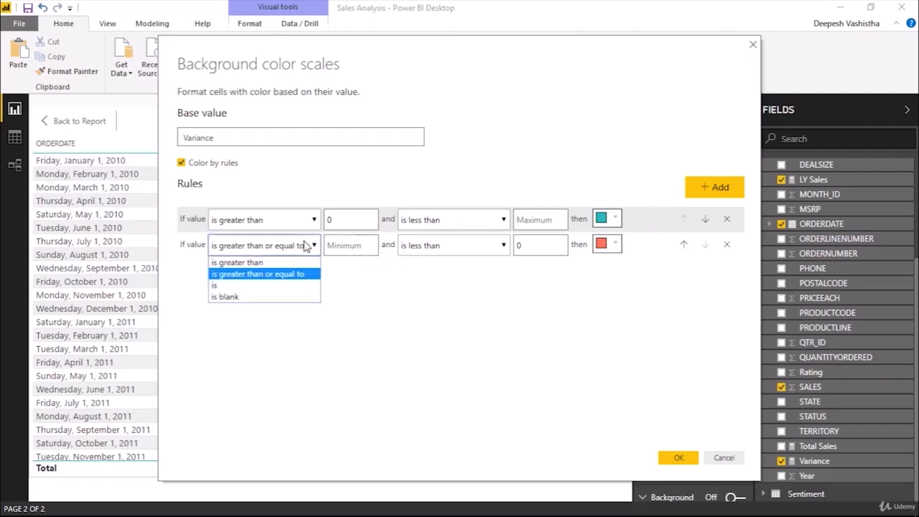
left_click(348, 244)
left_click(414, 246)
left_click(416, 260)
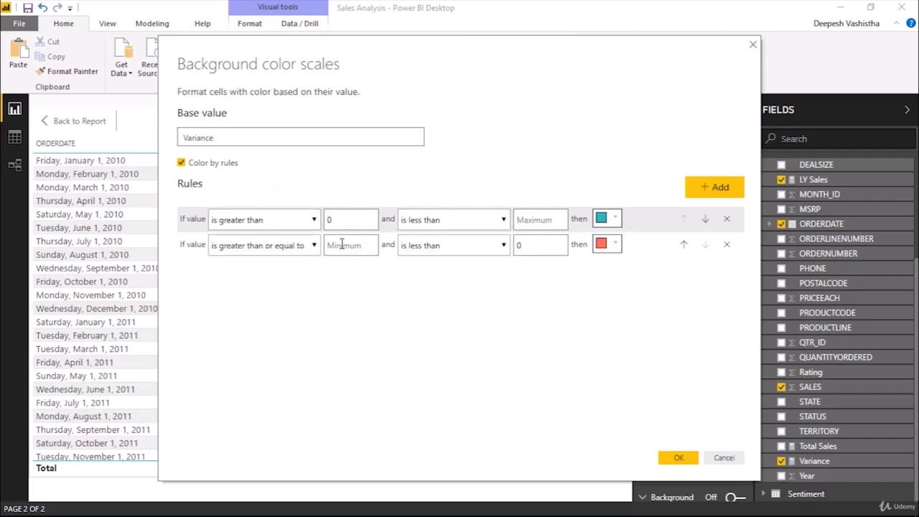
left_click(678, 457)
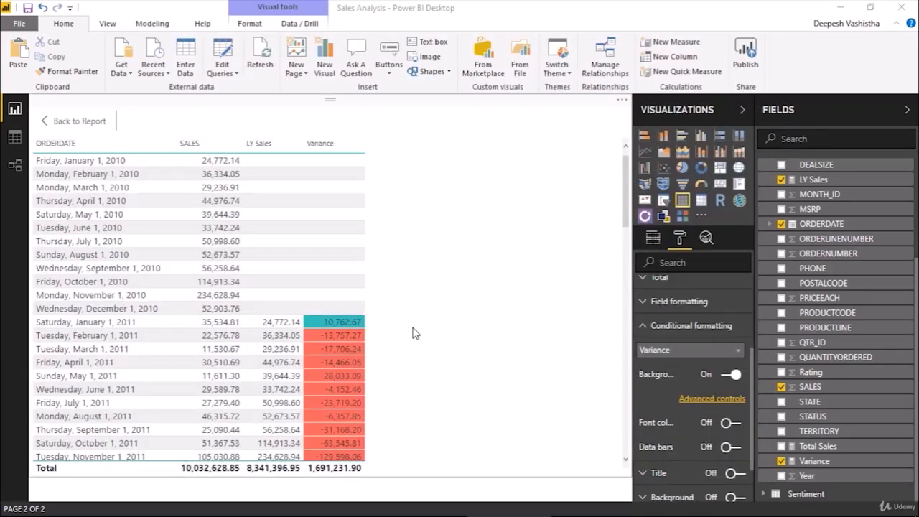
scroll(348, 335, "down", 3)
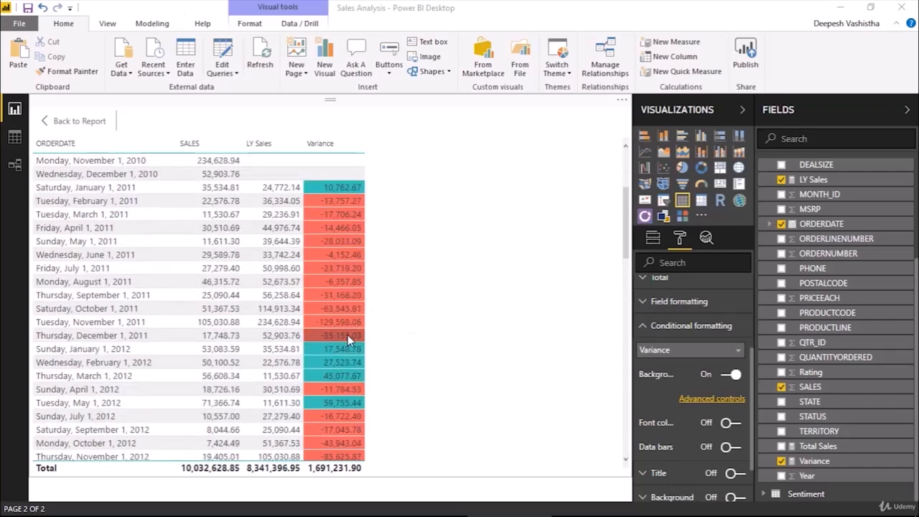
scroll(348, 334, "down", 2)
scroll(369, 278, "up", 2)
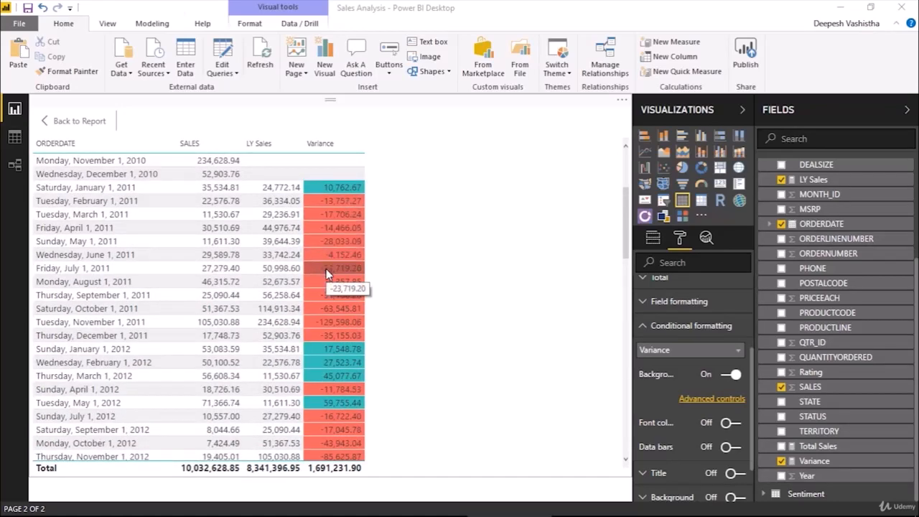
scroll(332, 273, "down", 6)
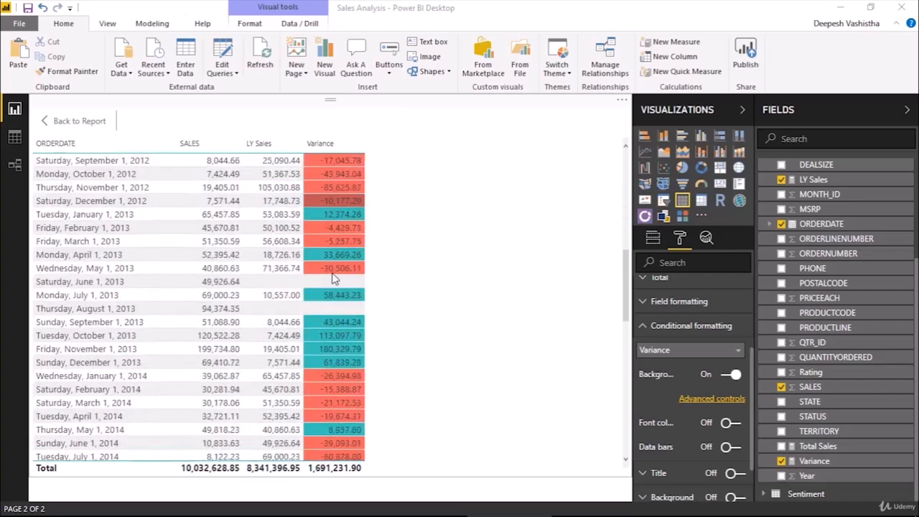
Review the background colors of the Variance values throughout the sales table
scroll(332, 277, "down", 9)
scroll(333, 276, "down", 2)
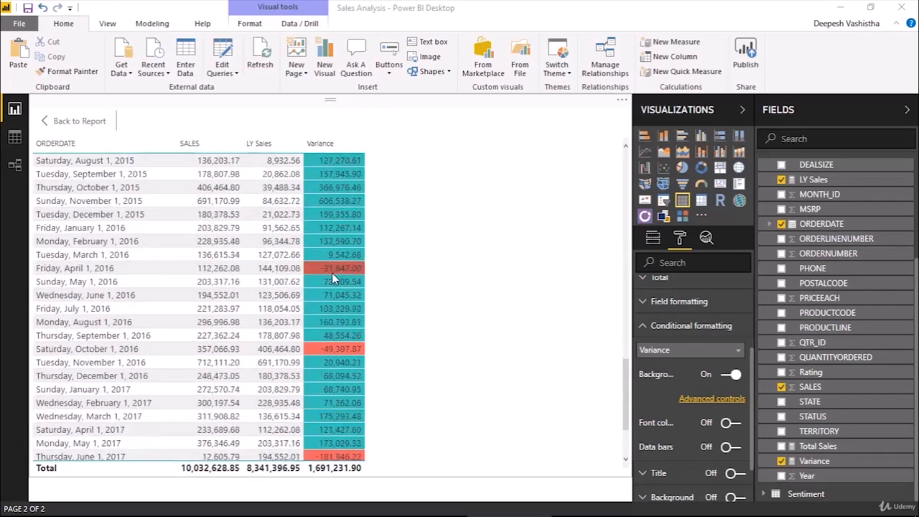
scroll(324, 280, "up", 3)
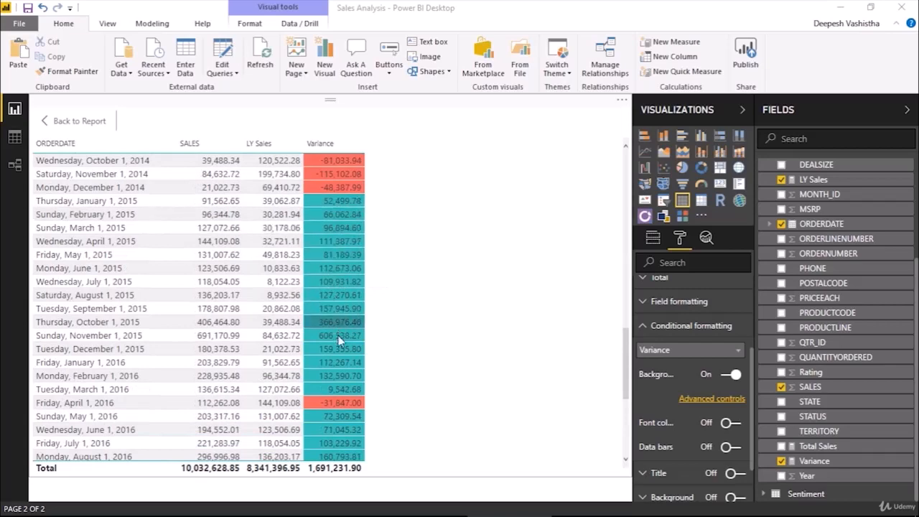
scroll(336, 363, "down", 5)
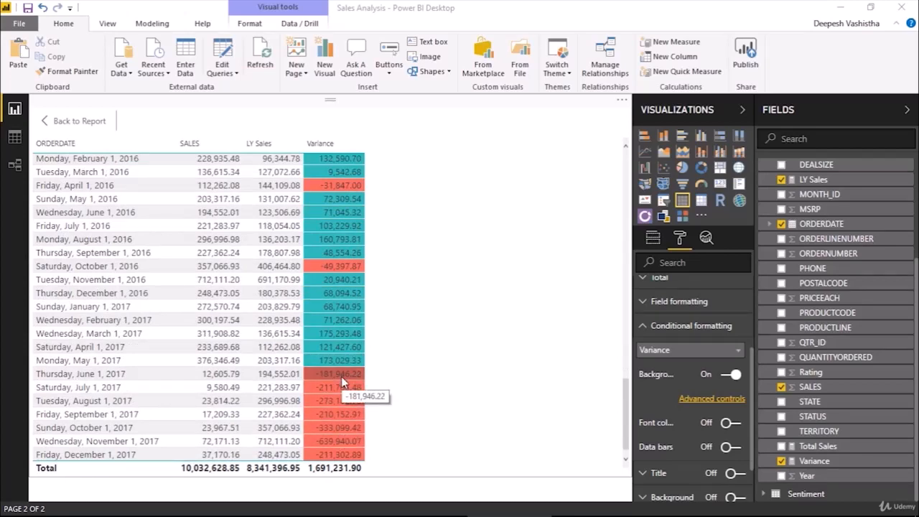
scroll(342, 377, "up", 6)
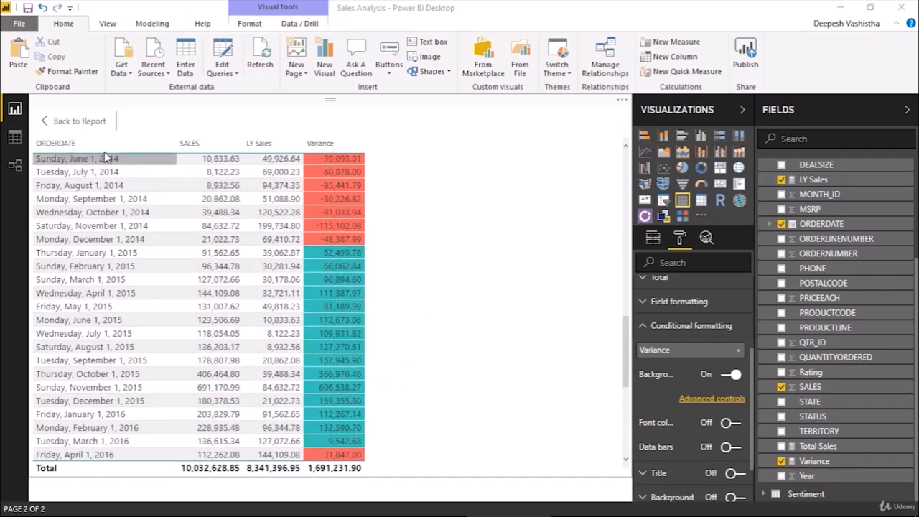
Return to the report page, place the sales table above the scatter chart, and make the table slightly smaller
left_click(71, 123)
left_click_drag(435, 192, 582, 201)
scroll(578, 205, "up", 15)
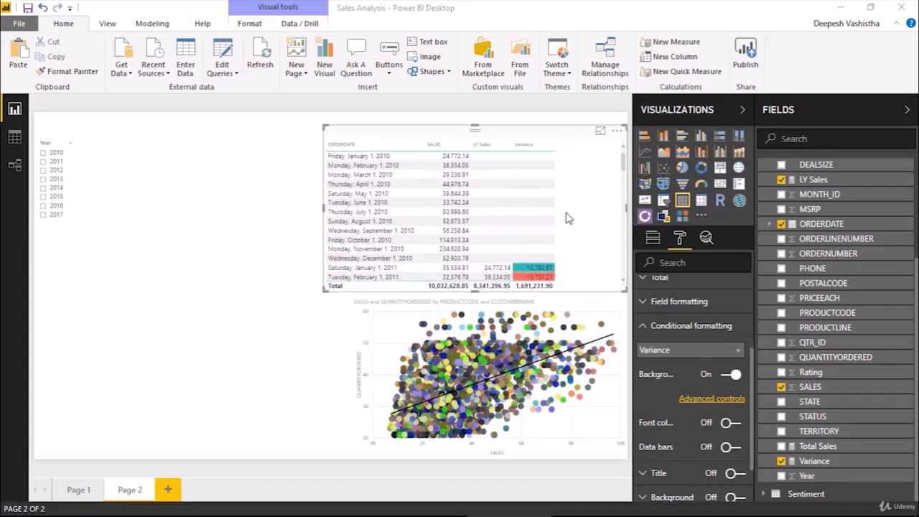
left_click_drag(324, 291, 344, 289)
scroll(519, 220, "down", 3)
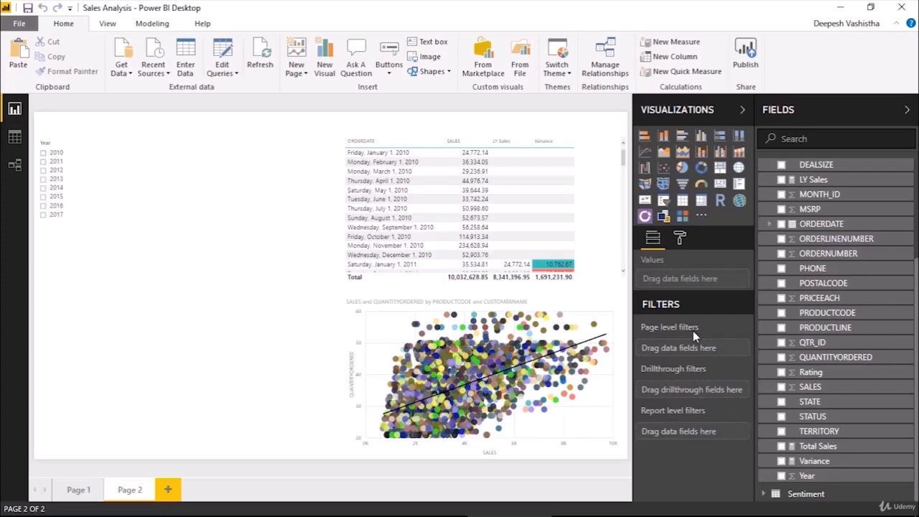
Examine the Rating column in the data of the sales_data_sample table
left_click(15, 136)
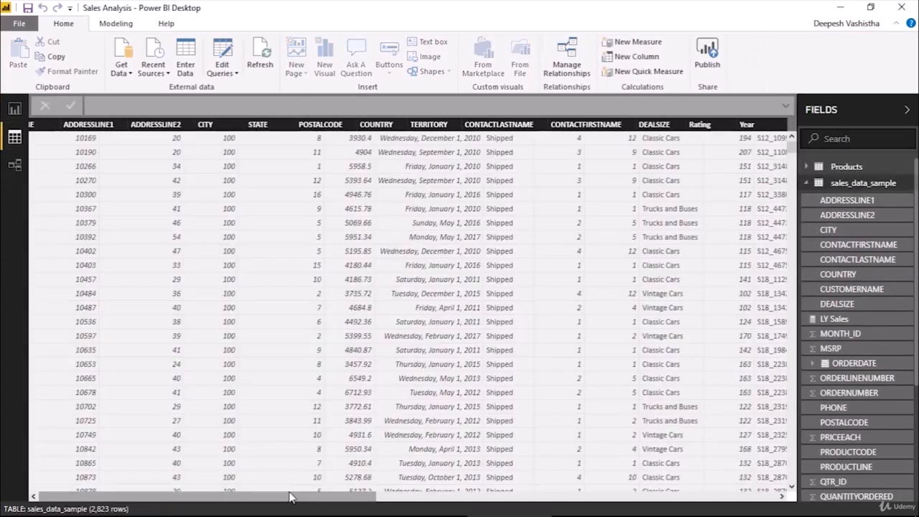
left_click_drag(287, 497, 703, 492)
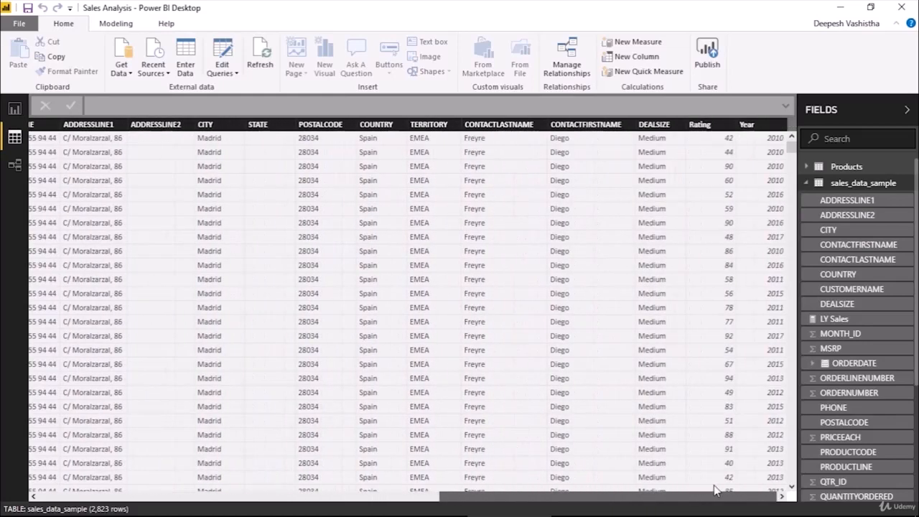
left_click(718, 133)
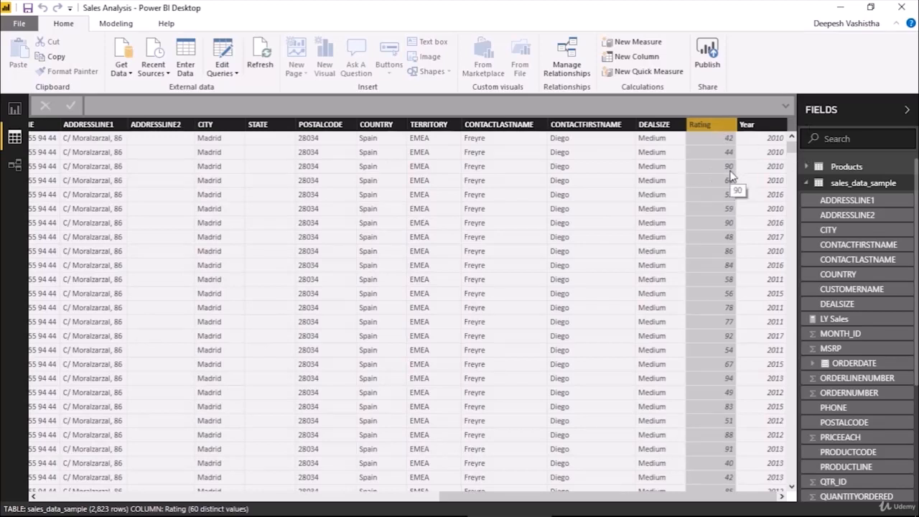
Examine the rows of the Sentiment table and its place in the model's relationships
left_click(807, 183)
left_click(841, 206)
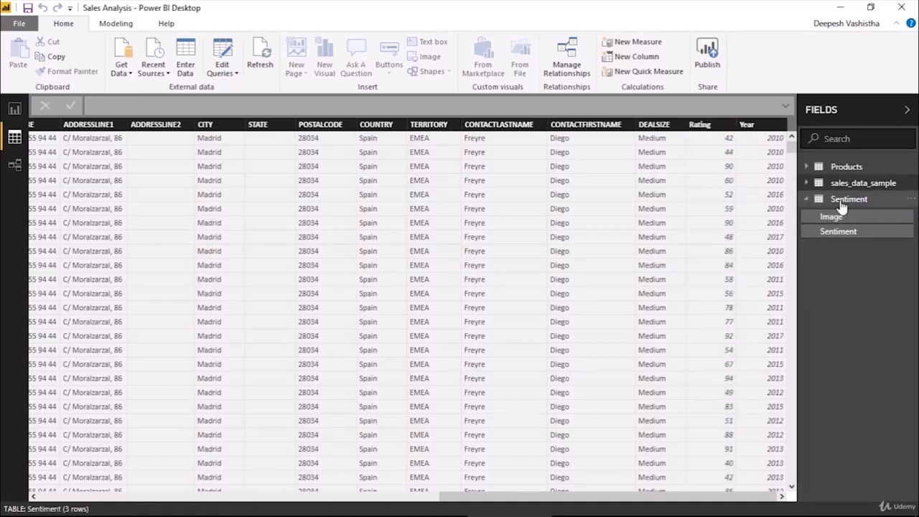
left_click(841, 206)
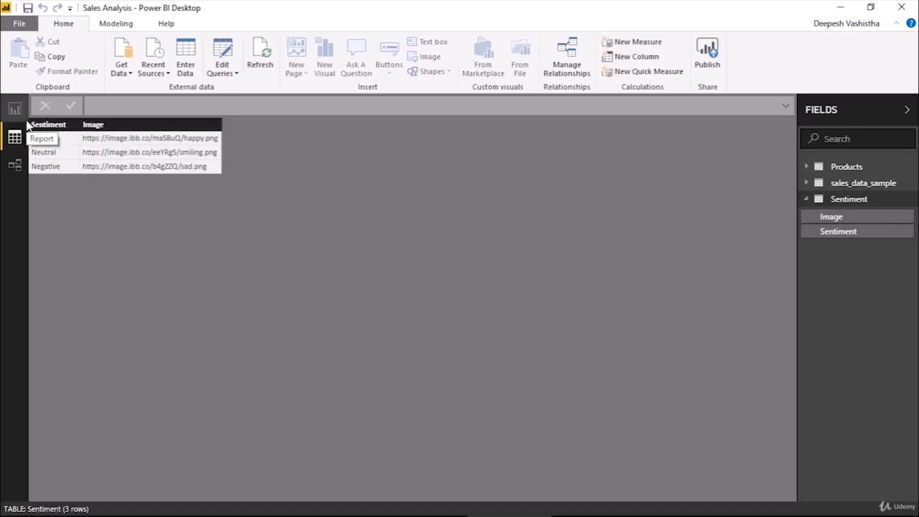
left_click(15, 164)
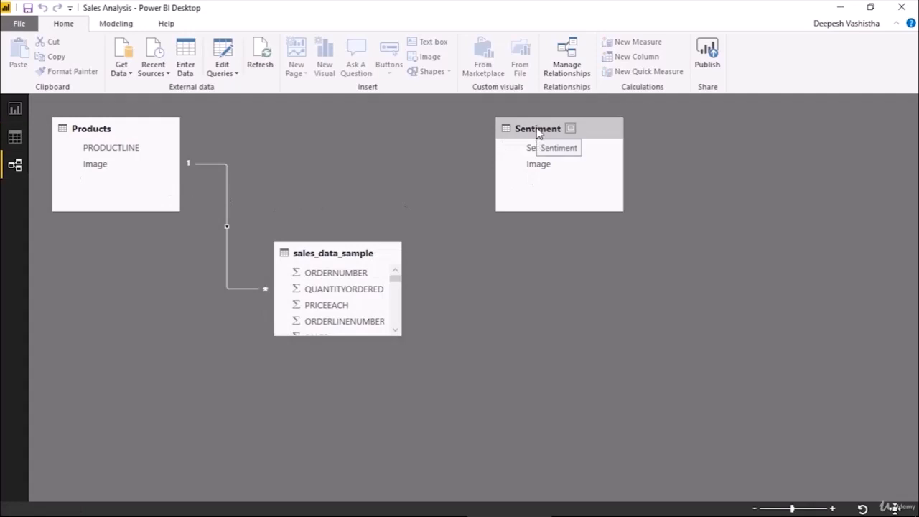
In the report, start a new calculated column named Sentiment Analysis in the sales_data_sample table
left_click(8, 115)
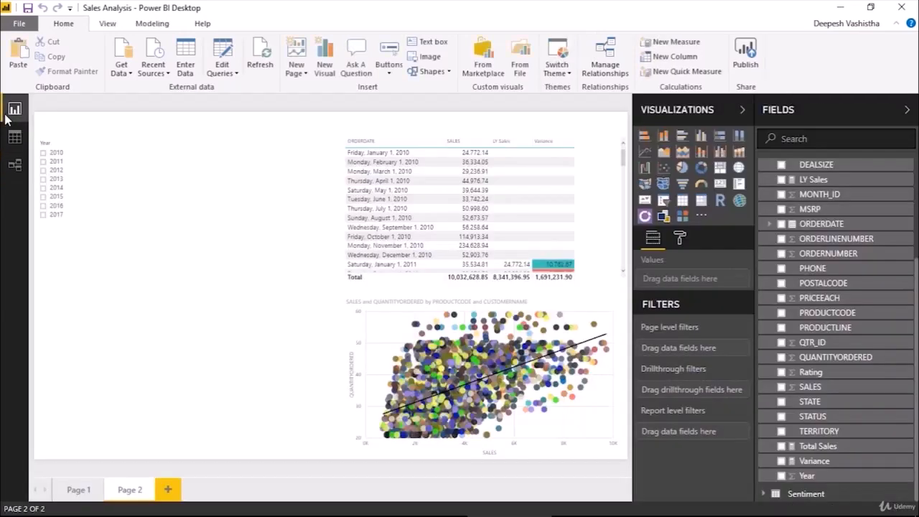
scroll(875, 253, "up", 3)
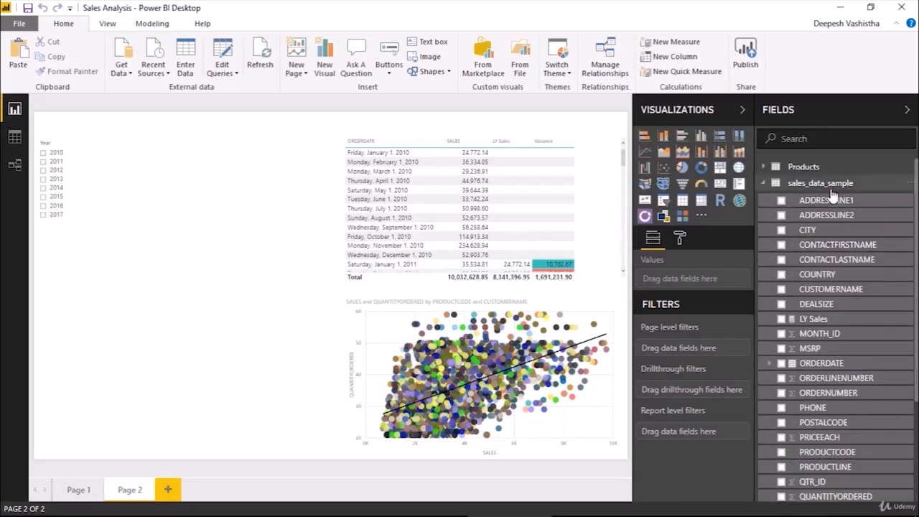
right_click(831, 191)
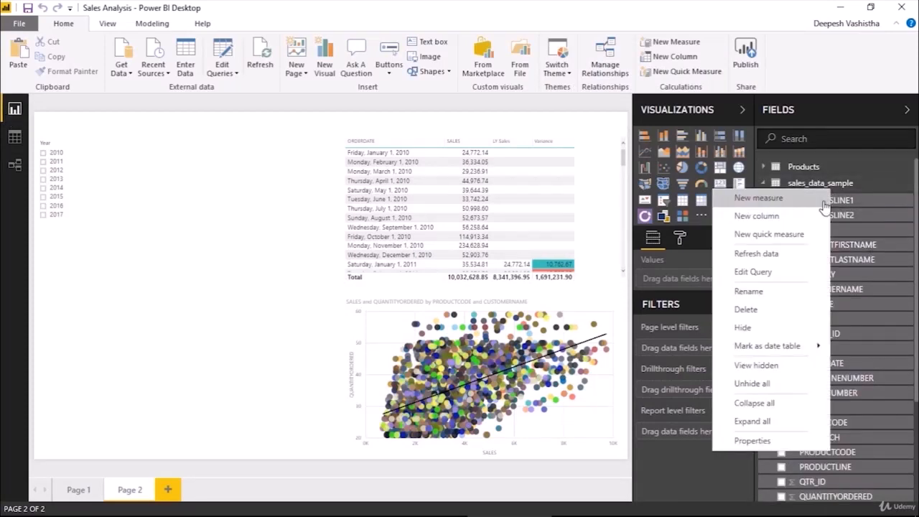
left_click(809, 227)
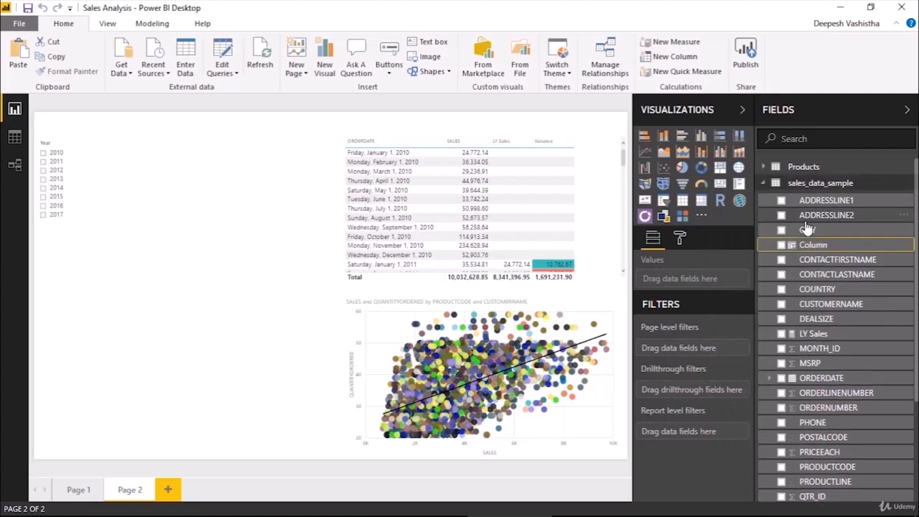
type("Sentiment Analysis = ")
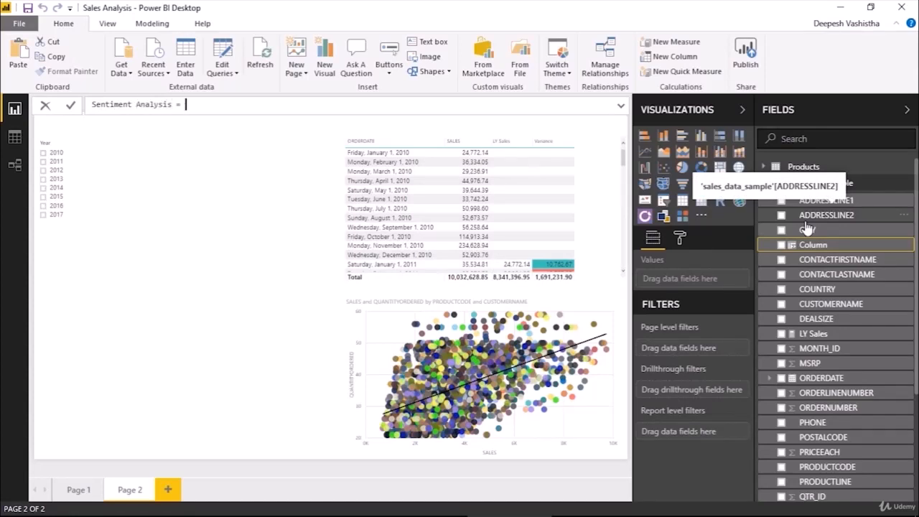
Begin the formula with an IF returning "Positive" when sales_data_sample[Rating] is <100 and >70
type("IF(")
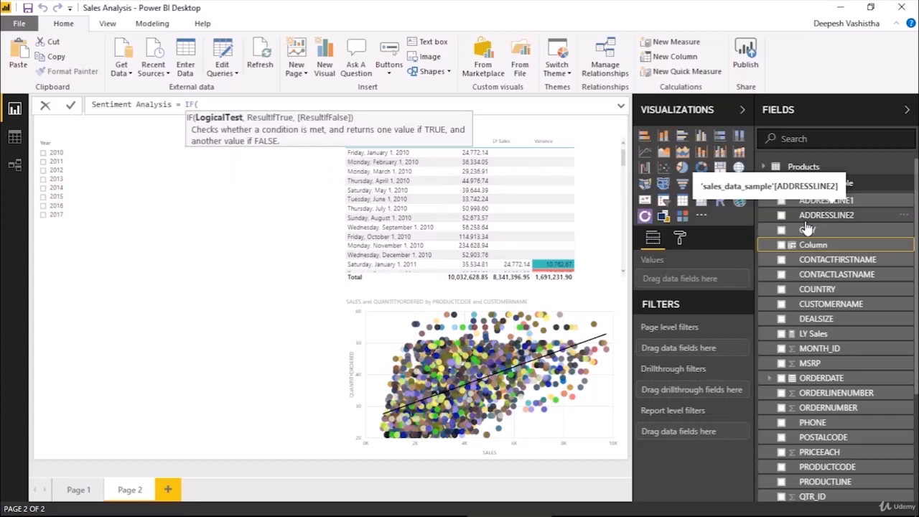
type("rat")
key("Tab")
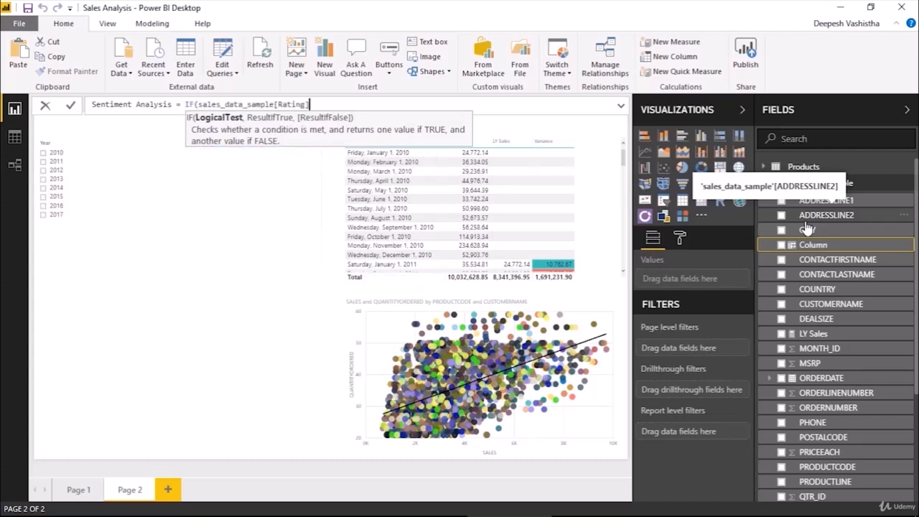
type("<100 && rating")
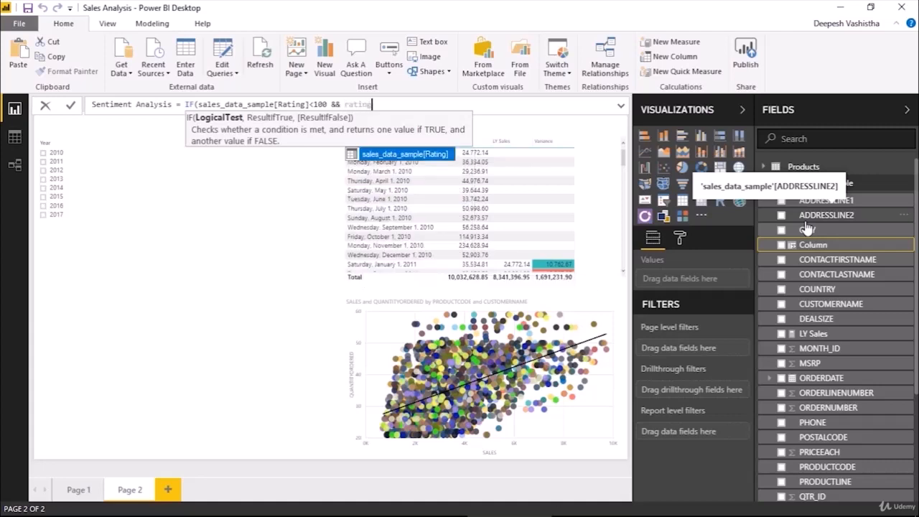
key("Tab")
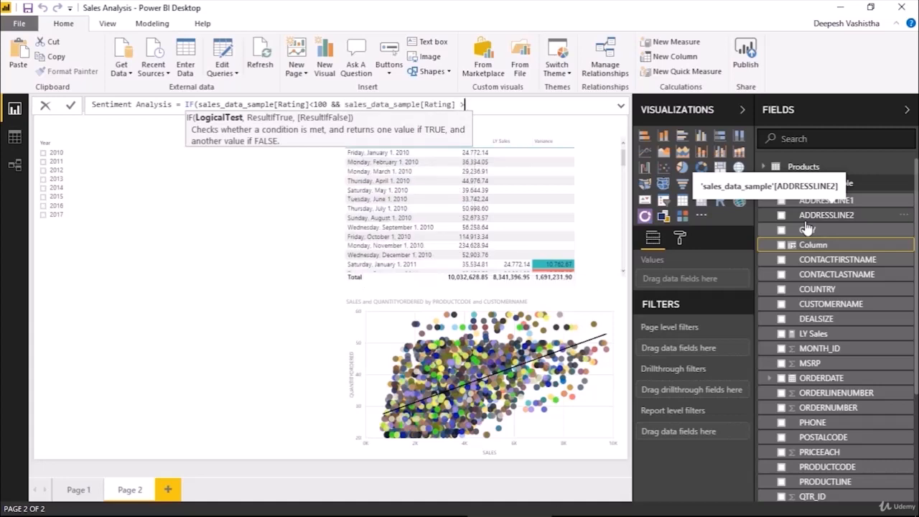
type(">70,")
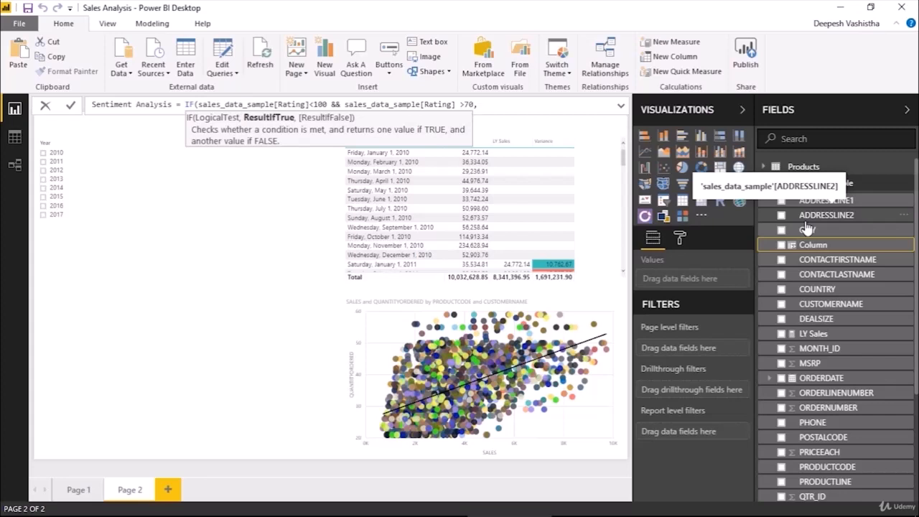
type("\"Positive\",")
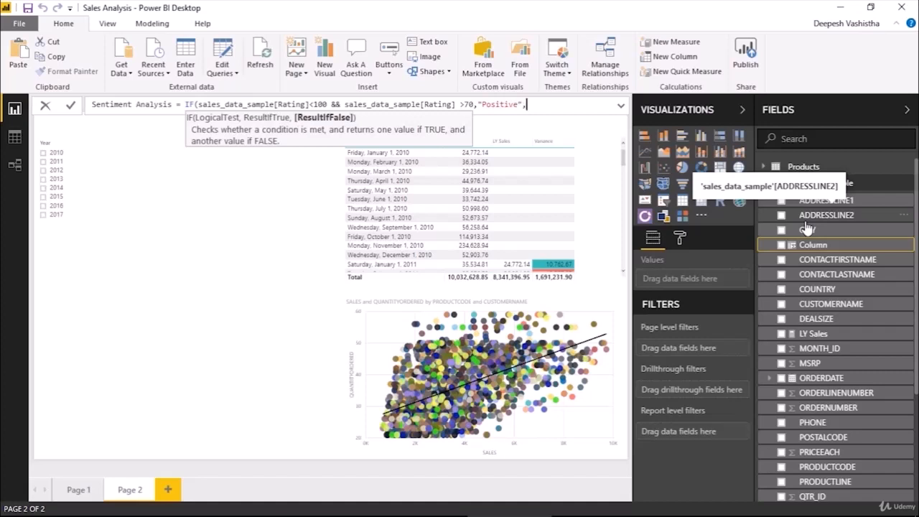
Nest a second IF as the false result, starting its condition with sales_data_sample[Rating]<=70
type("if")
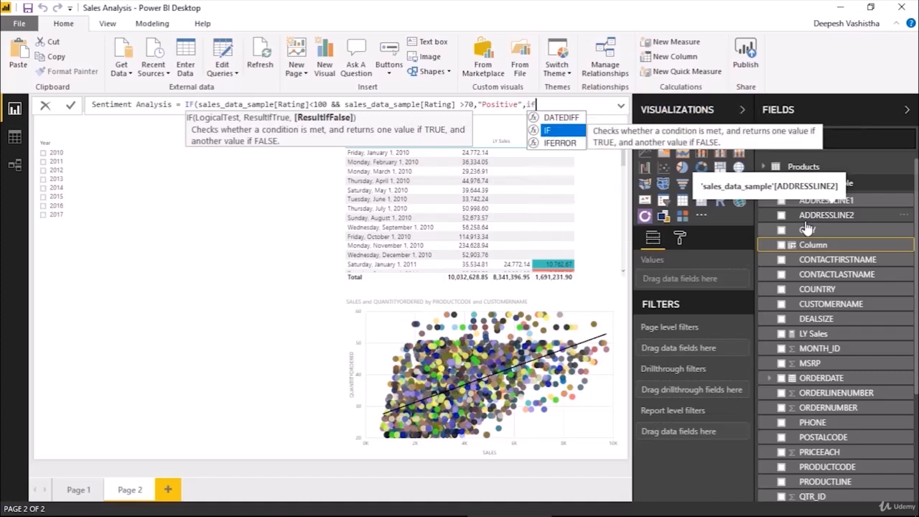
key("Tab")
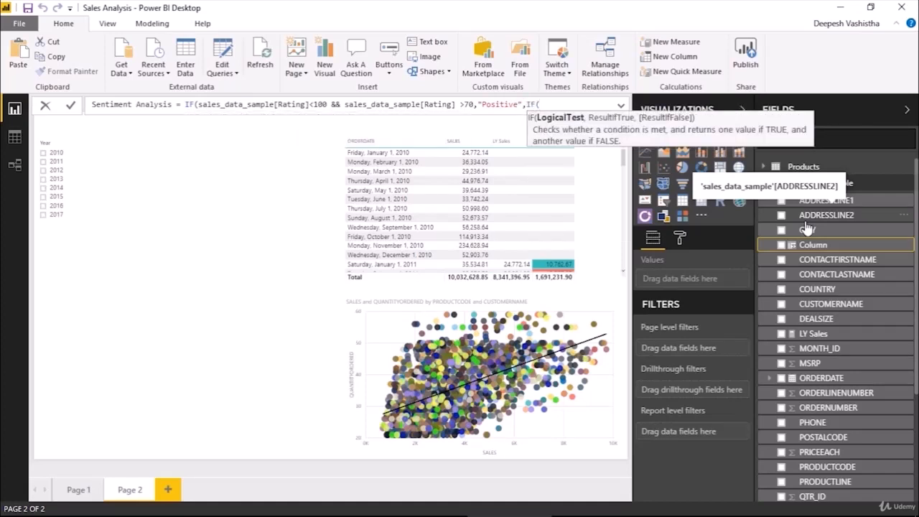
type("sales_data_sample[Rating]")
key("Tab")
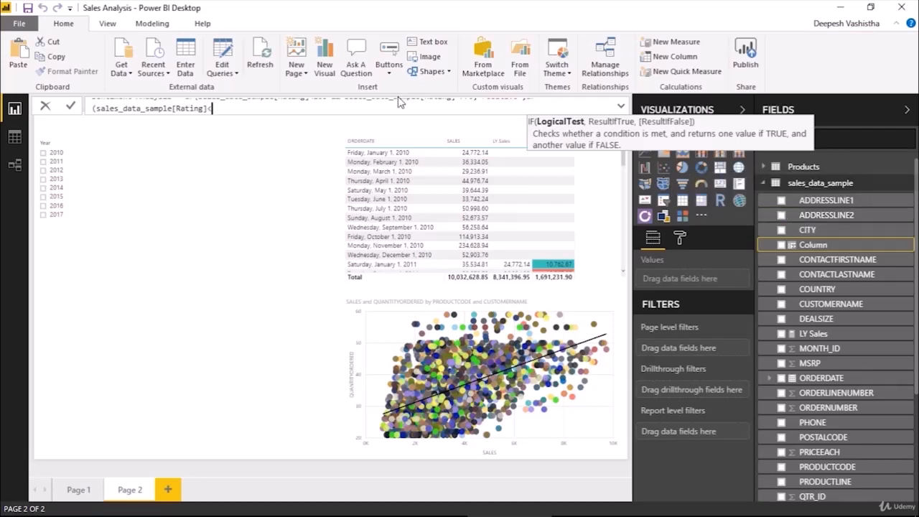
type("70")
scroll(429, 103, "up", 1)
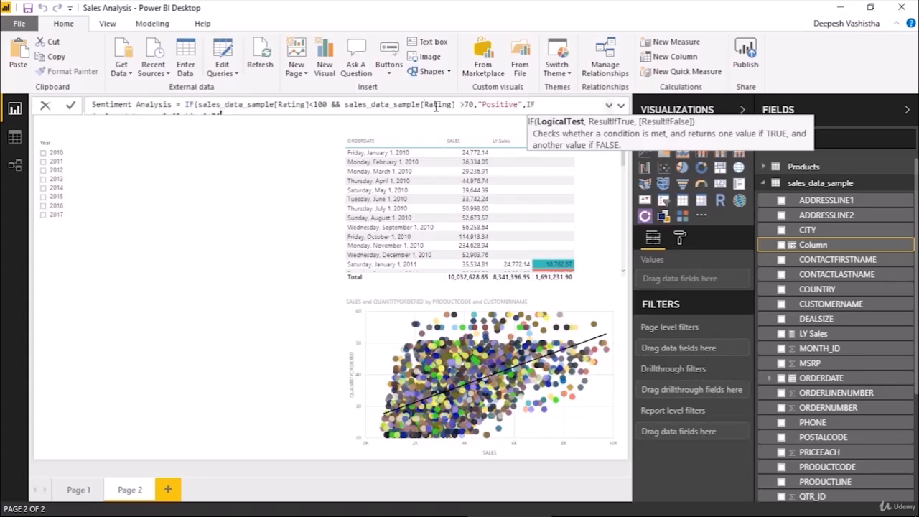
scroll(439, 106, "down", 1)
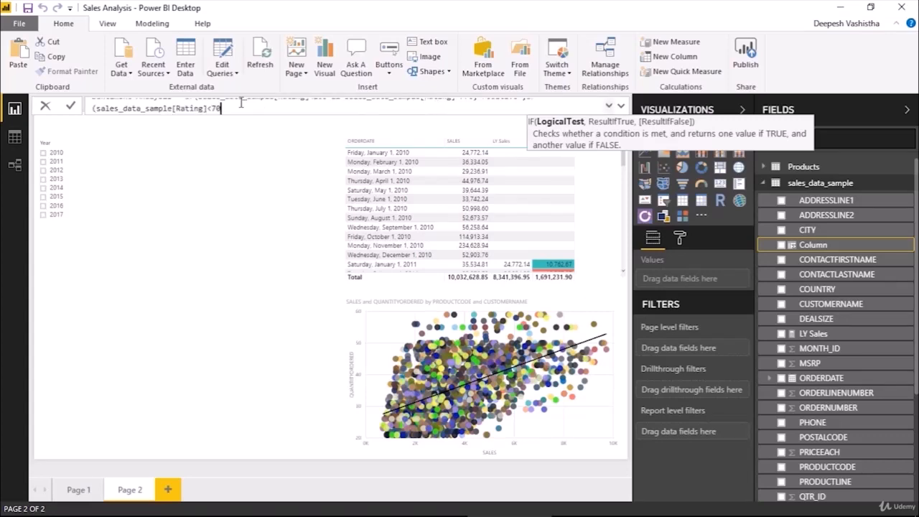
left_click(207, 107)
type("=")
key("BackSpace")
key("Right")
type("=")
Complete the nested condition with && sales_data_sample[Rating]>40 and return "Neutral" when it is met
type(" && rating")
key("Tab")
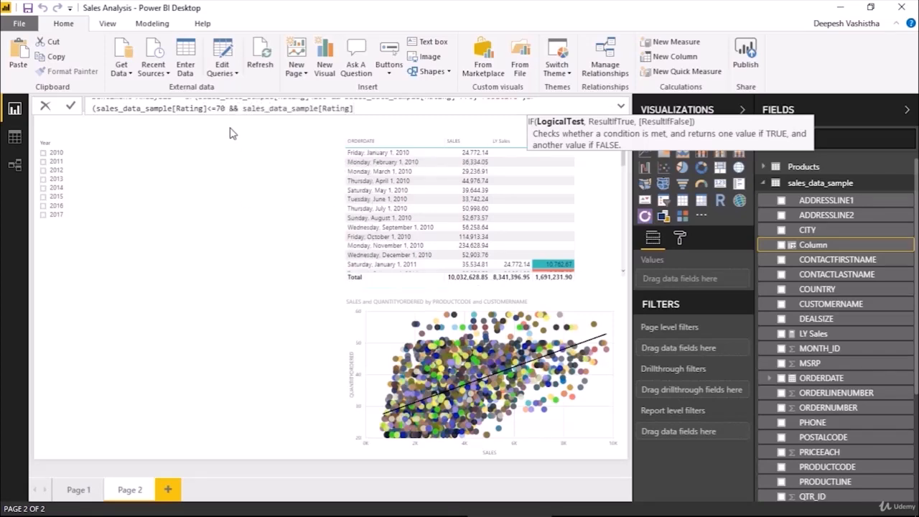
type(">40, \"\"")
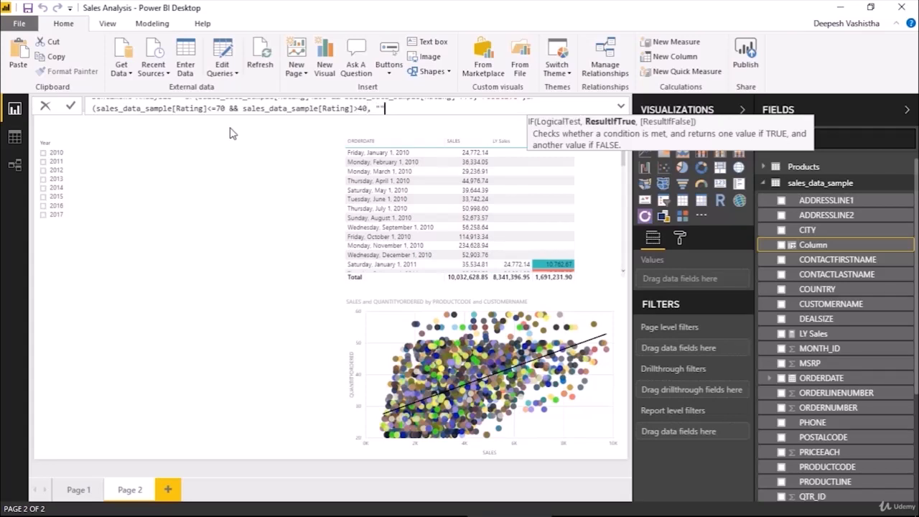
type("Neutral")
type(",")
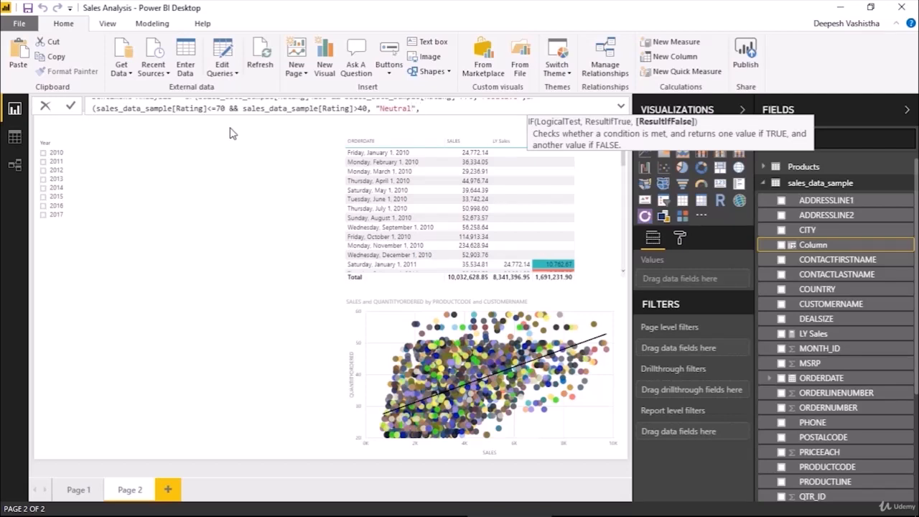
Enter "Negative" as the nested IF's false result and review the whole Sentiment Analysis formula
type("\"")
type("Negetavie")
key("BackSpace")
key("BackSpace")
key("BackSpace")
key("BackSpace")
key("BackSpace")
type("ative")
left_click(621, 108)
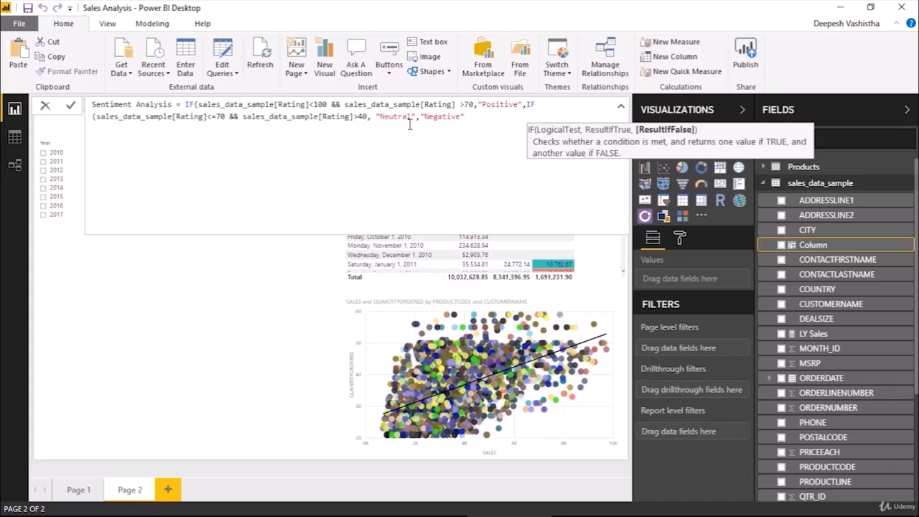
left_click(622, 109)
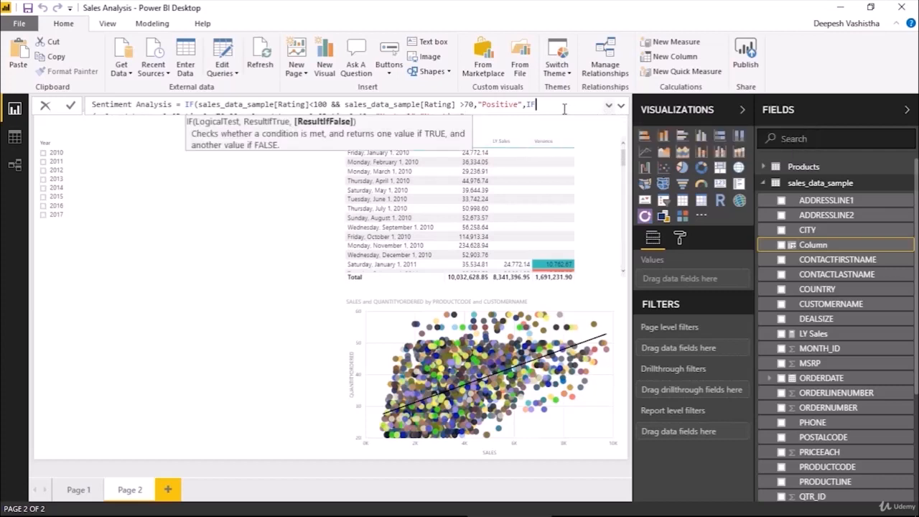
Commit the Sentiment Analysis column formula and insert an empty table visual in the report page's blank area below the Year slicer
key("Return")
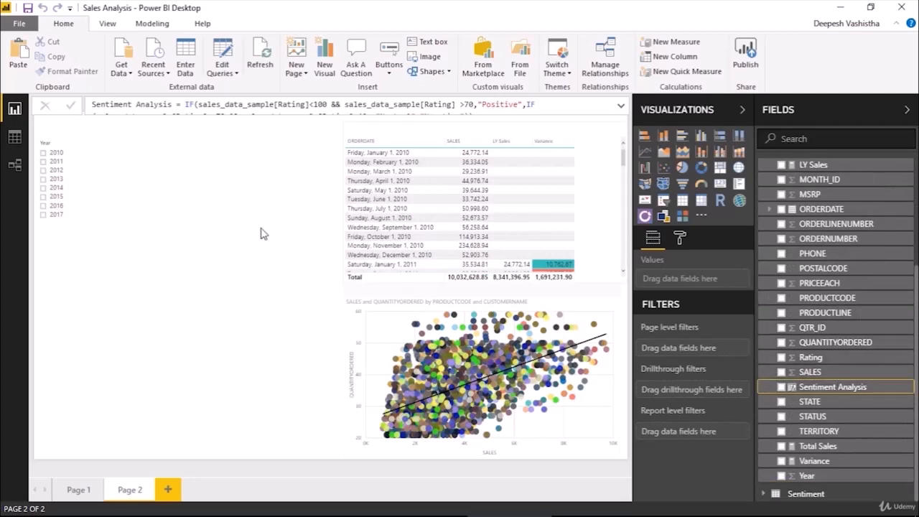
left_click(245, 265)
left_click(683, 200)
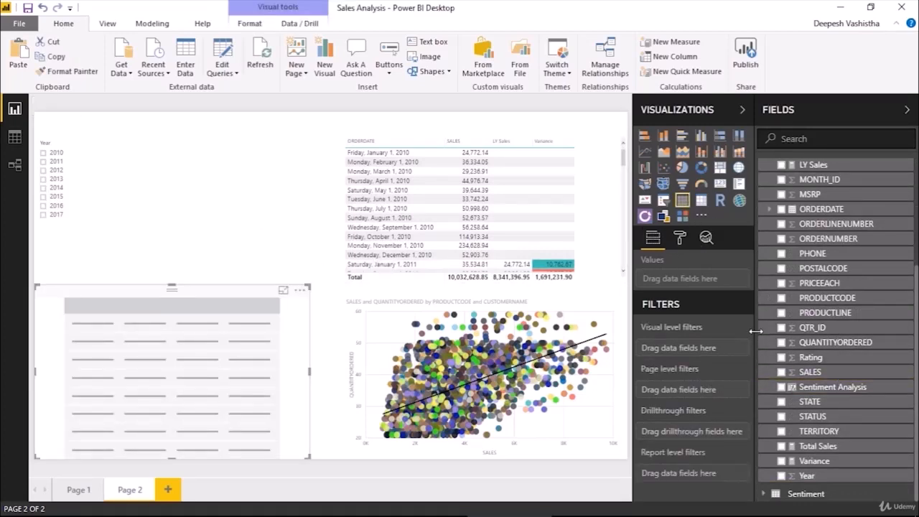
Add the CUSTOMERNAME and SALES fields from sales_data_sample to the new table visual
scroll(824, 384, "up", 3)
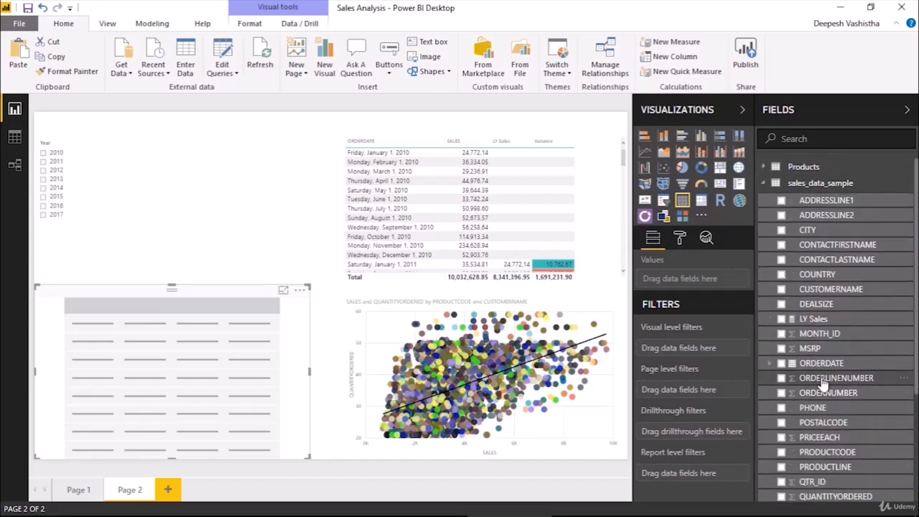
scroll(819, 368, "down", 1)
scroll(817, 370, "up", 2)
left_click(782, 290)
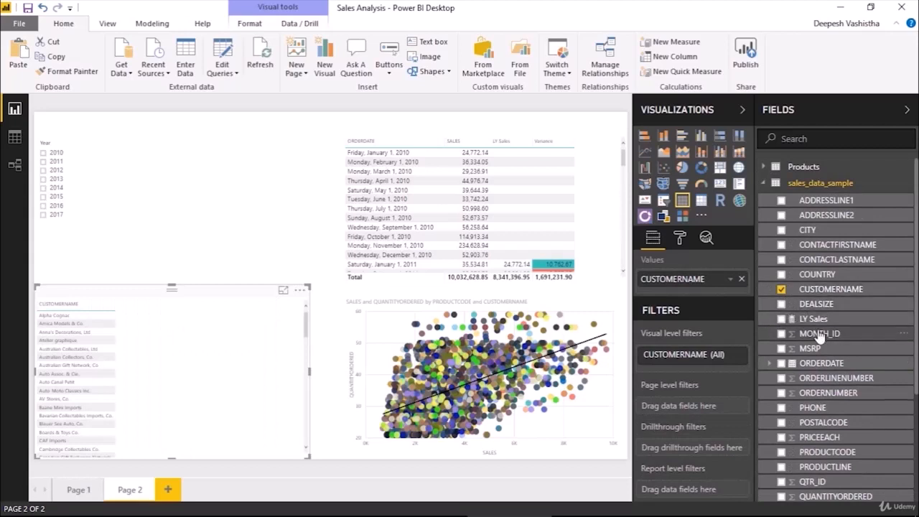
scroll(807, 353, "down", 1)
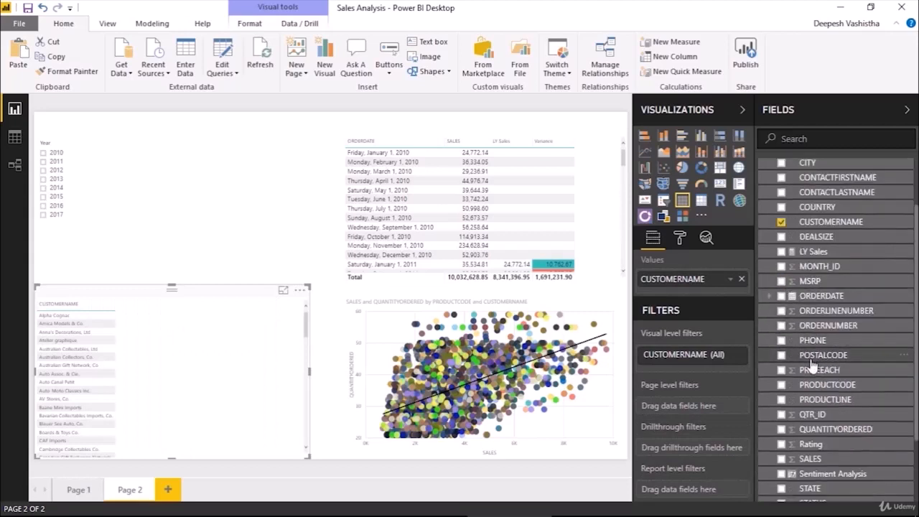
scroll(812, 365, "down", 1)
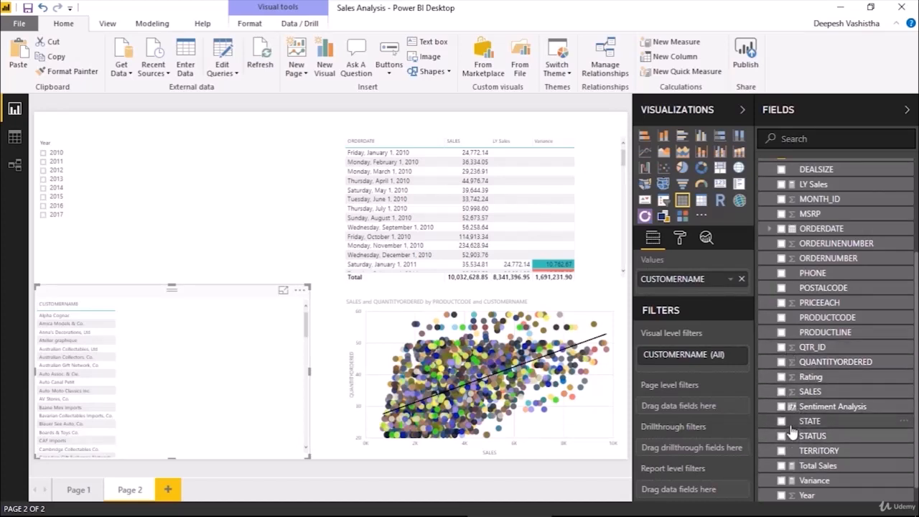
left_click(782, 392)
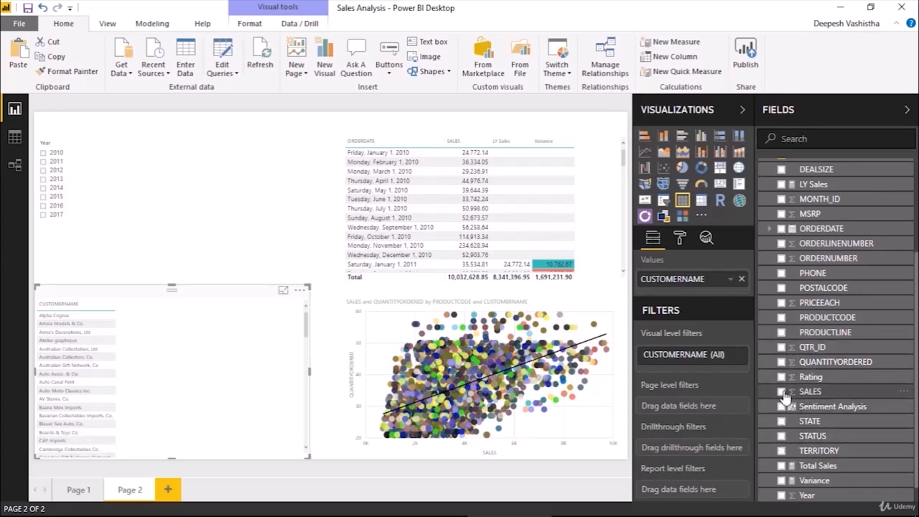
Increase the text size of the customer table's values to 14 in its formatting options
left_click(680, 237)
left_click(690, 384)
scroll(704, 423, "down", 2)
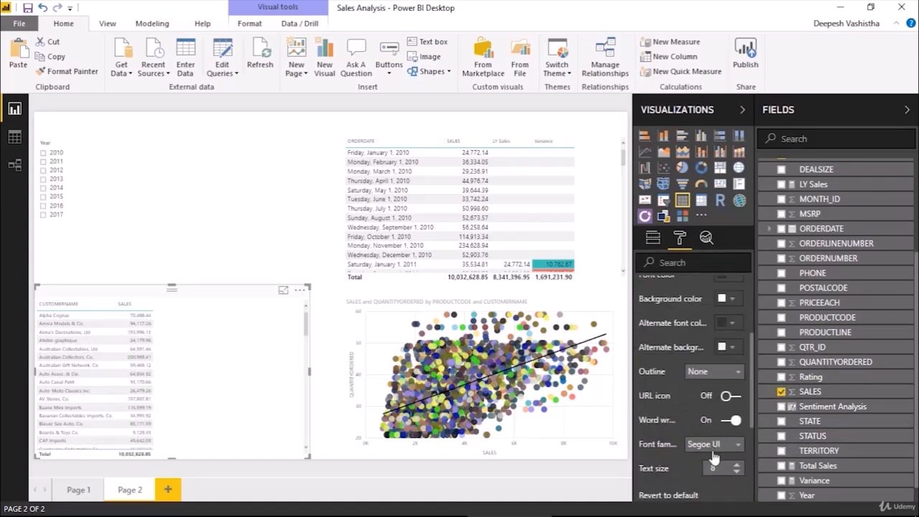
type("14")
key("Return")
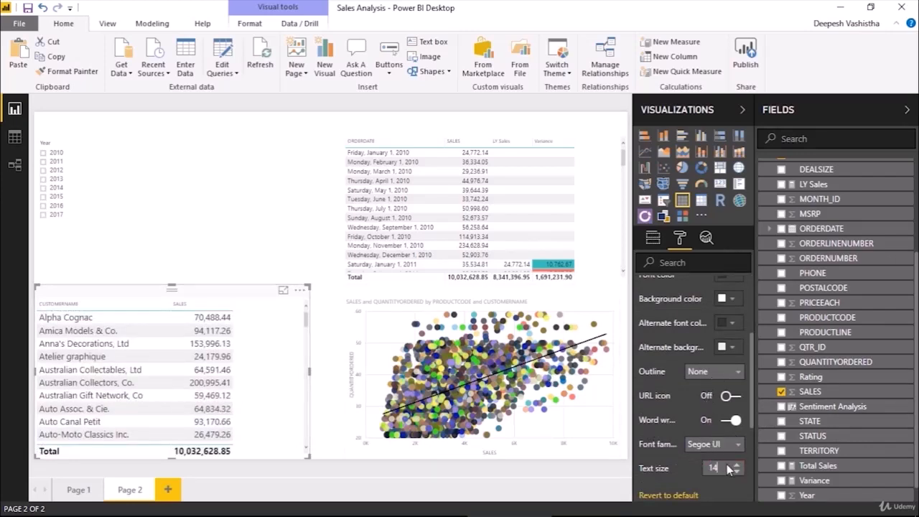
scroll(711, 403, "up", 4)
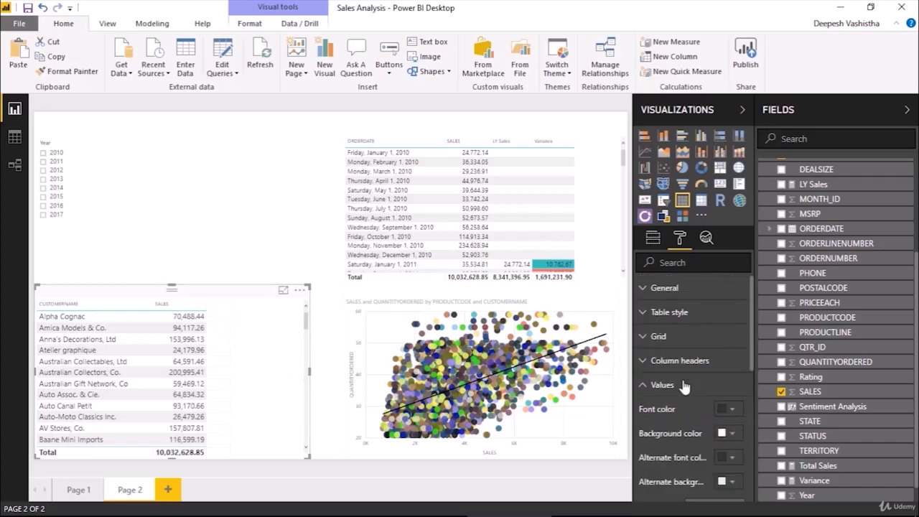
left_click(648, 385)
Set the text size of the customer table's column headers to 10
left_click(689, 361)
scroll(689, 374, "down", 2)
left_click(692, 368)
type("10")
scroll(668, 360, "up", 2)
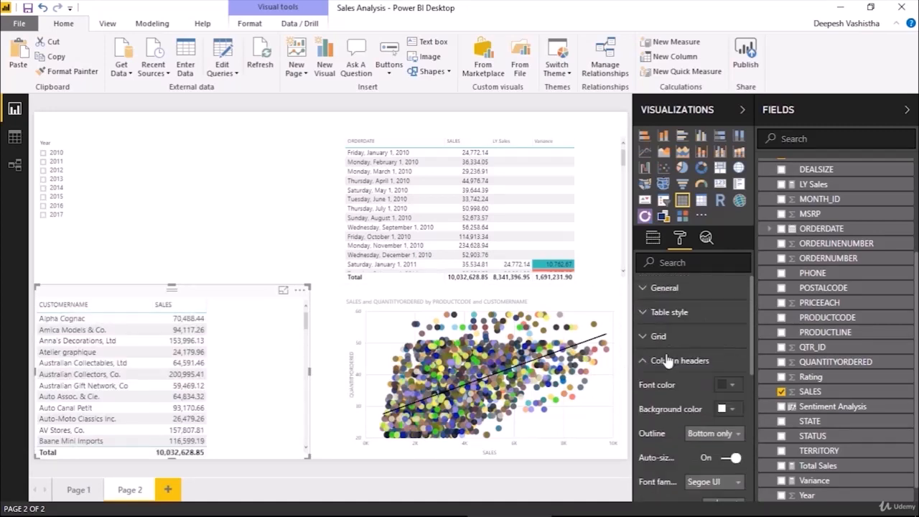
left_click(670, 361)
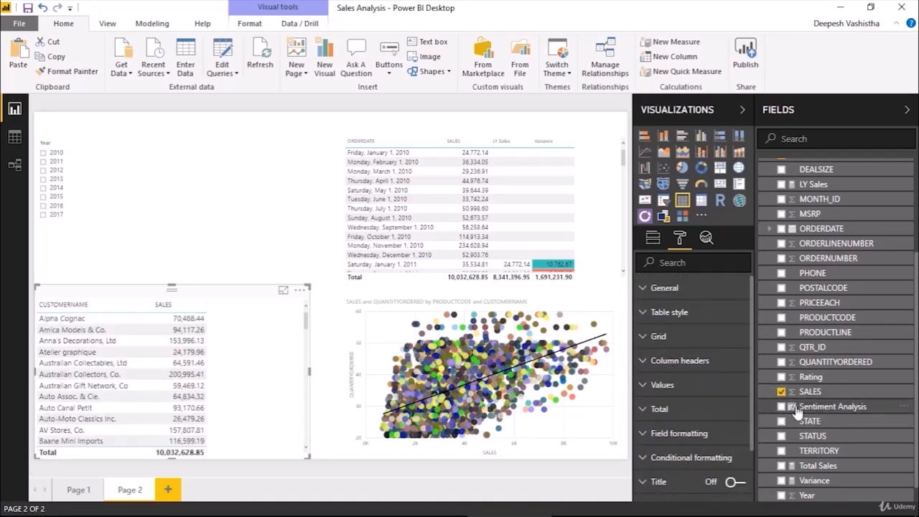
Add Sentiment Analysis to the customer table, and Rating before it with summarization turned off
left_click(653, 238)
left_click_drag(818, 406, 682, 308)
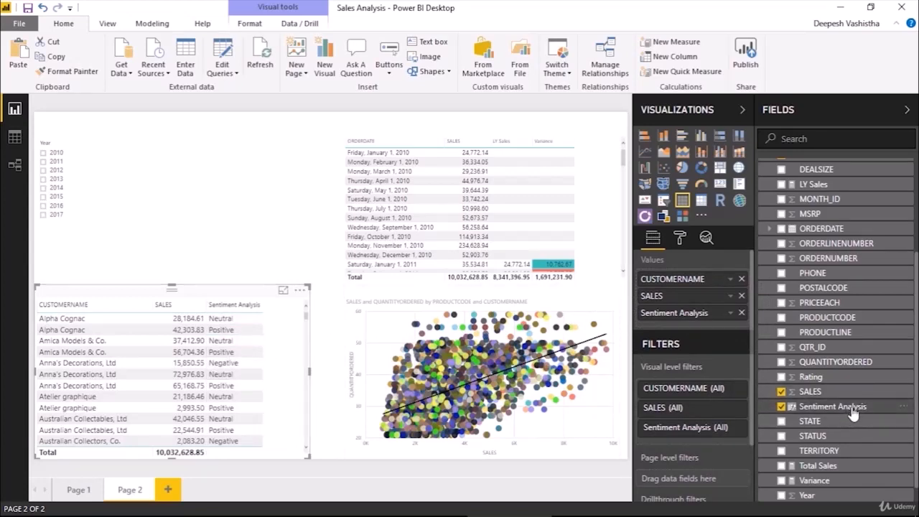
scroll(853, 414, "down", 1)
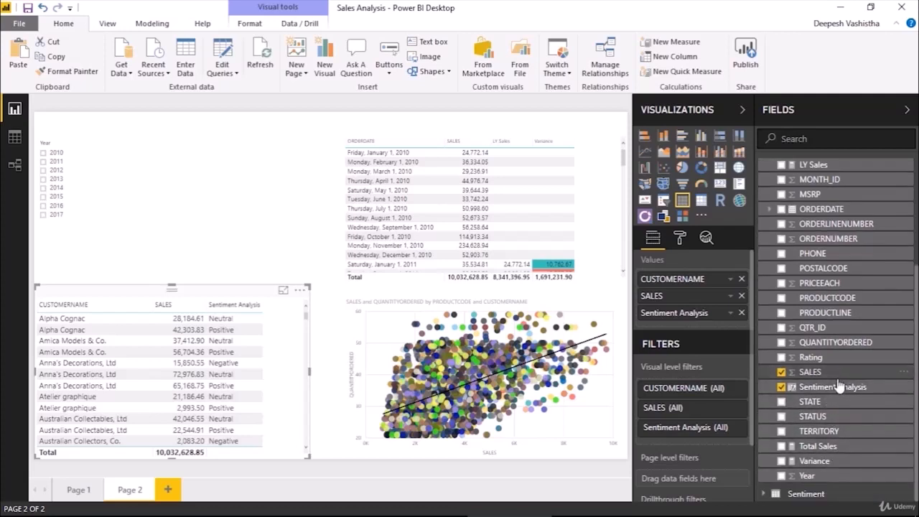
left_click_drag(818, 359, 695, 314)
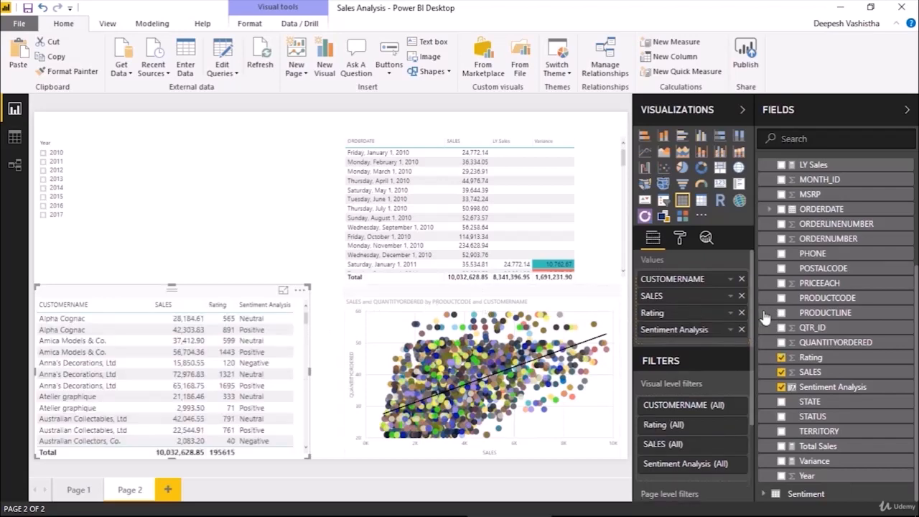
left_click(730, 314)
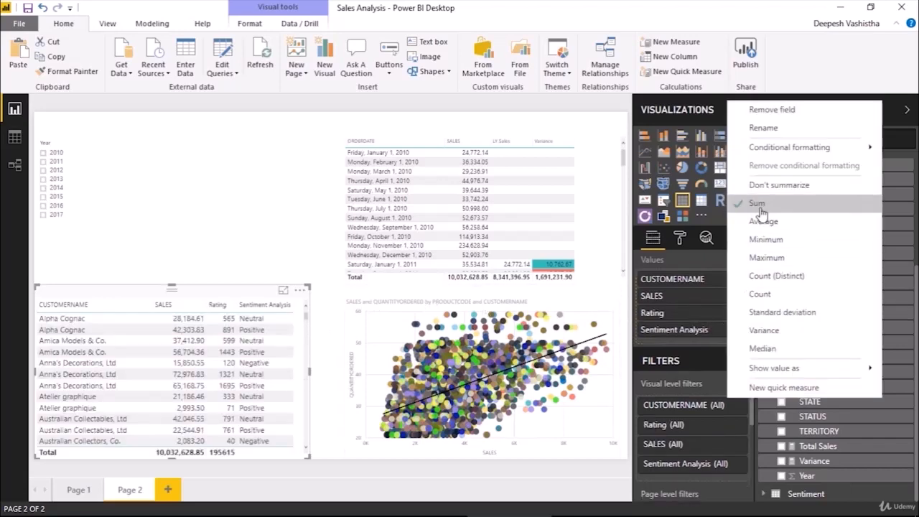
left_click(779, 185)
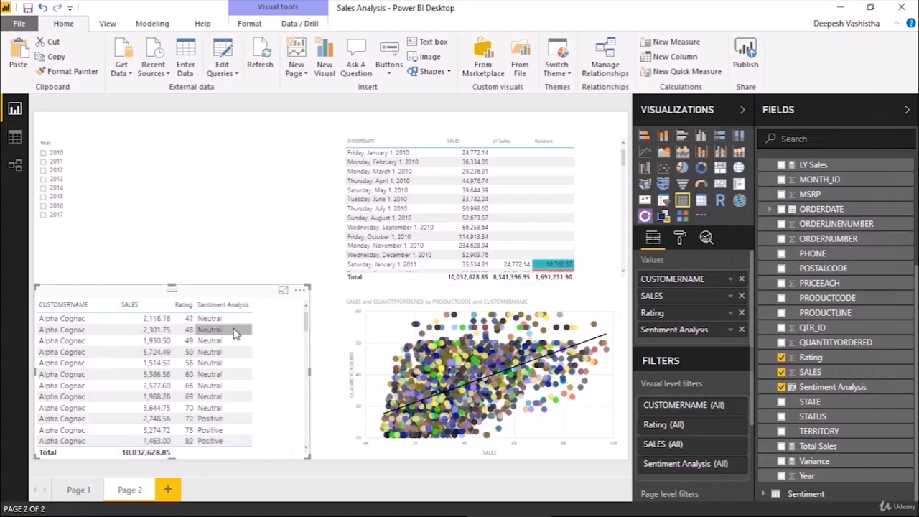
Examine the customer table in focus mode, comparing each Rating with its Sentiment Analysis label
left_click(283, 292)
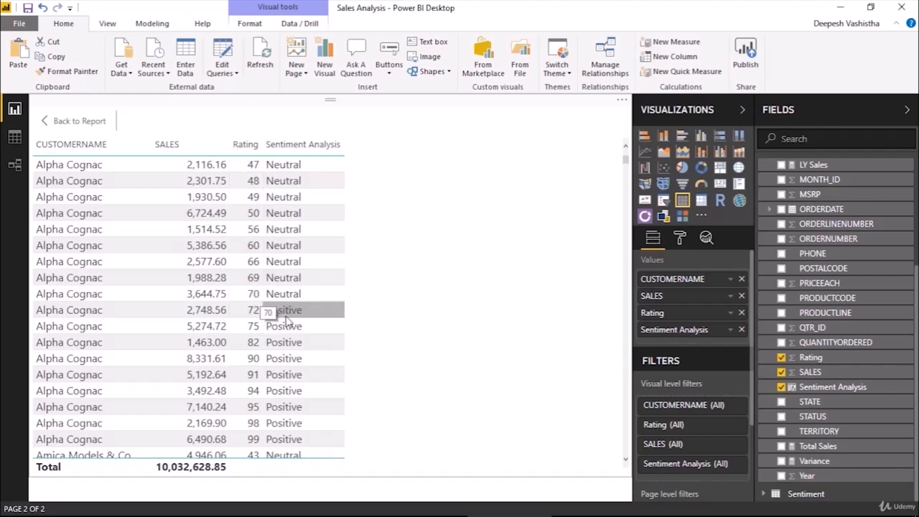
scroll(316, 392, "down", 8)
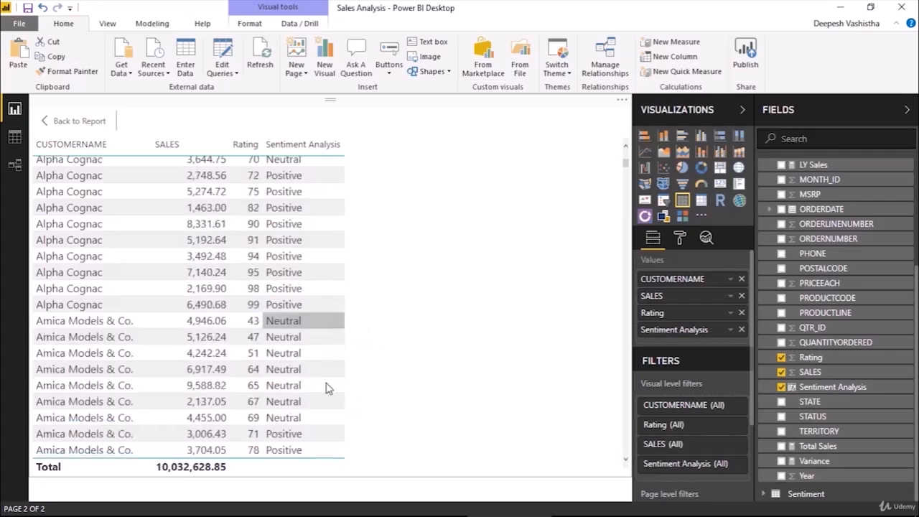
scroll(318, 397, "down", 3)
scroll(318, 397, "down", 10)
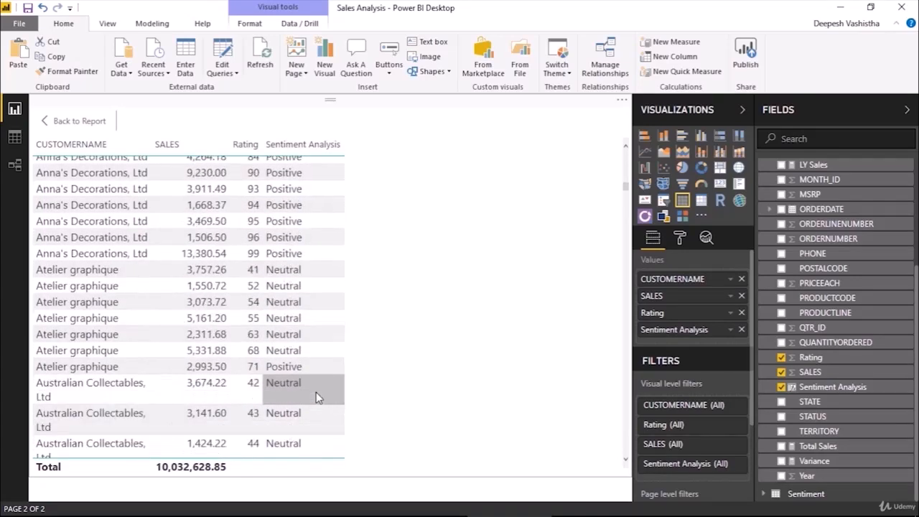
scroll(318, 398, "up", 15)
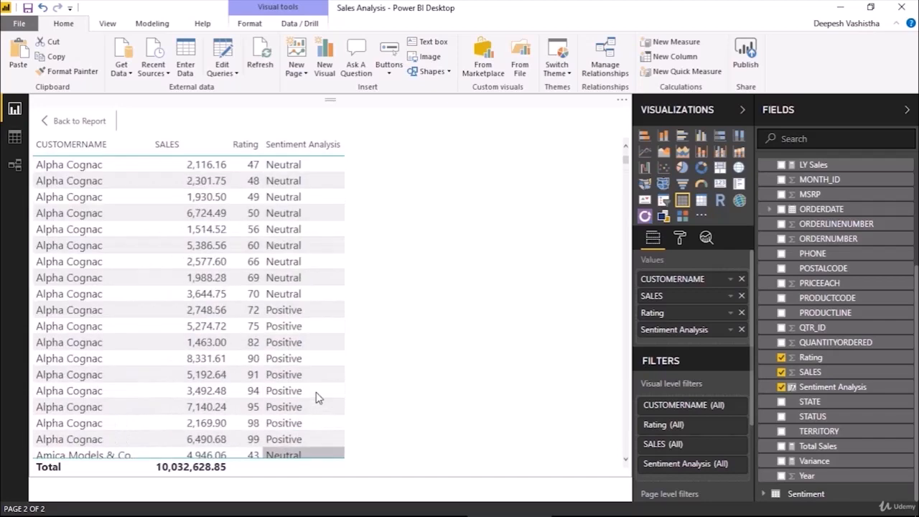
Return to the report page and remove the Rating field from the customer table
left_click(69, 121)
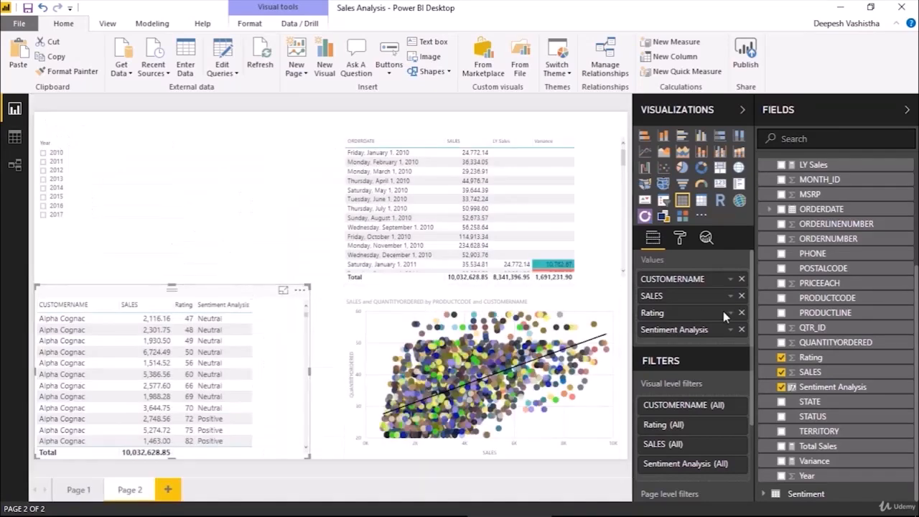
left_click(743, 312)
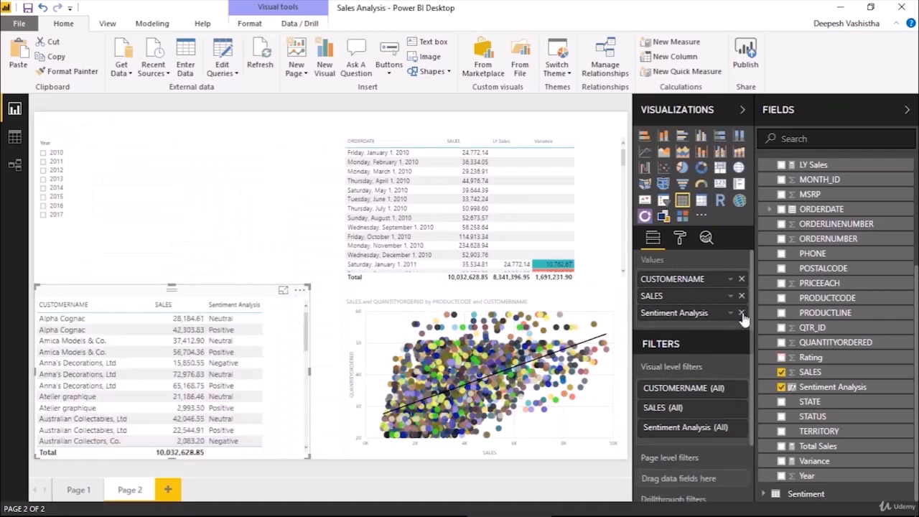
In the relationships view, enlarge the sales_data_sample box and relate Sentiment in the Sentiment table to its Sentiment Analysis column
left_click(16, 165)
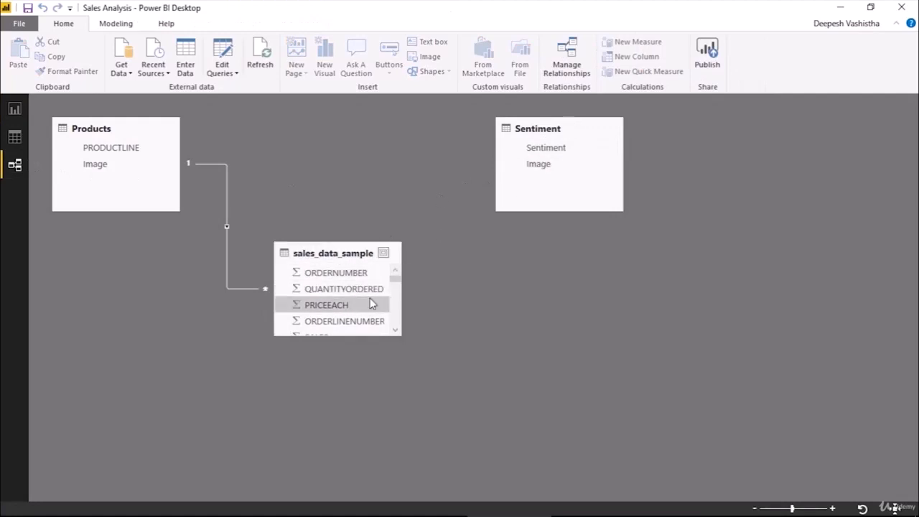
scroll(372, 304, "down", 2)
scroll(372, 303, "down", 5)
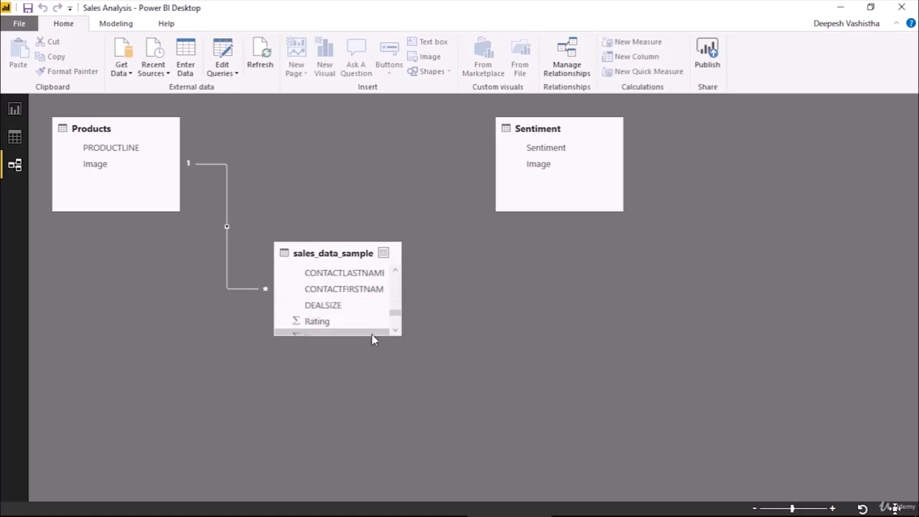
left_click_drag(376, 403, 374, 450)
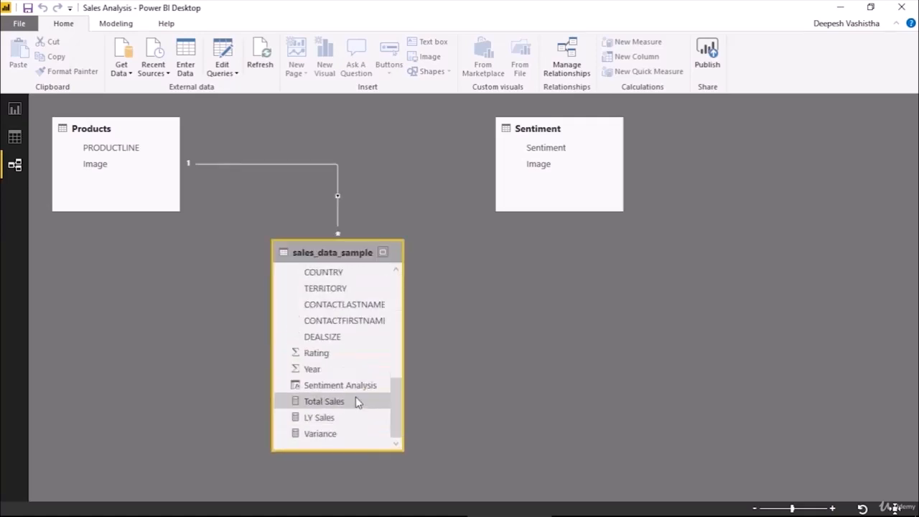
left_click_drag(352, 386, 469, 288)
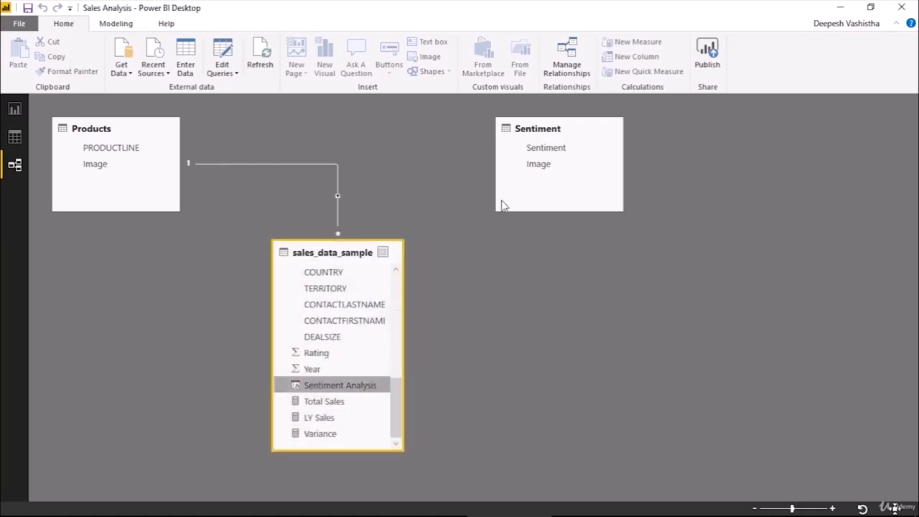
left_click_drag(547, 149, 327, 392)
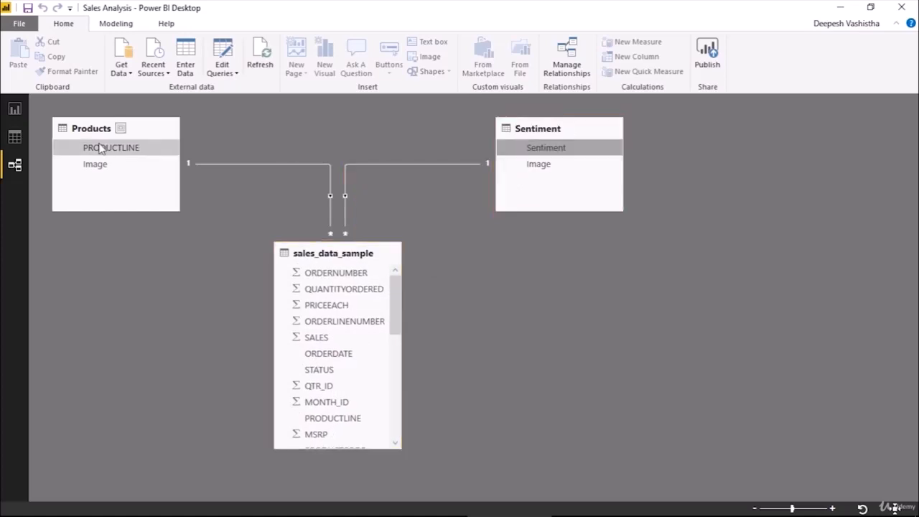
Set the data category of the Sentiment table's Image column to Image URL
left_click(16, 137)
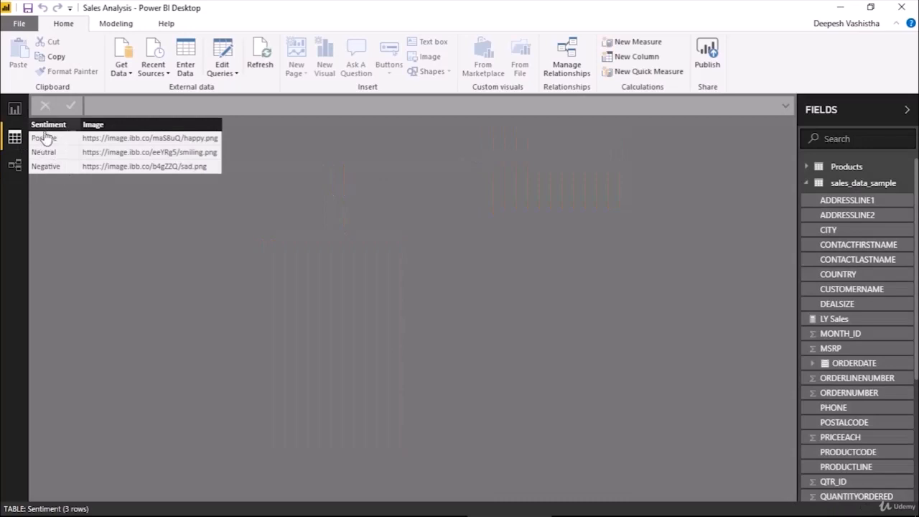
left_click(129, 127)
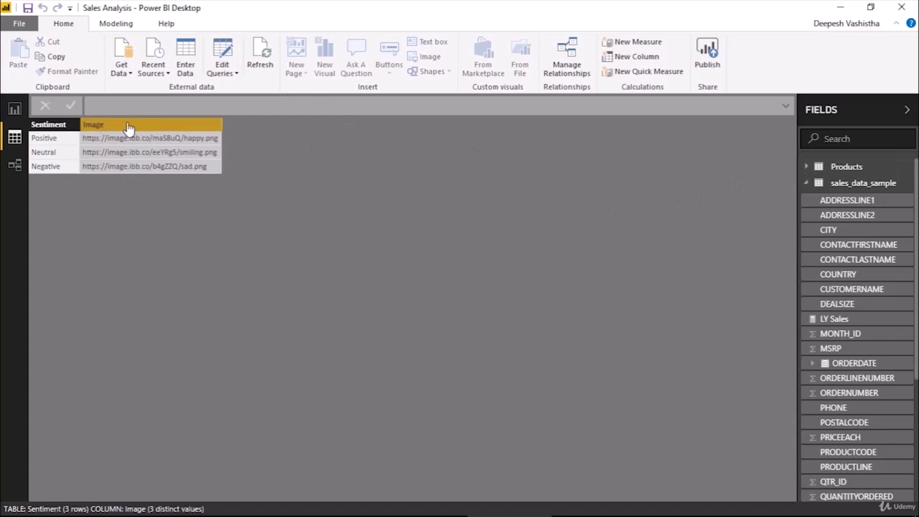
left_click(128, 27)
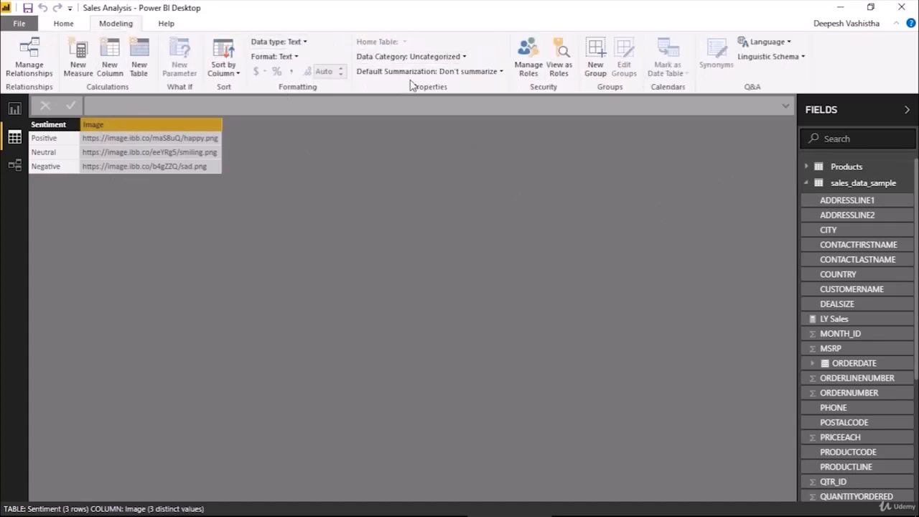
left_click(413, 57)
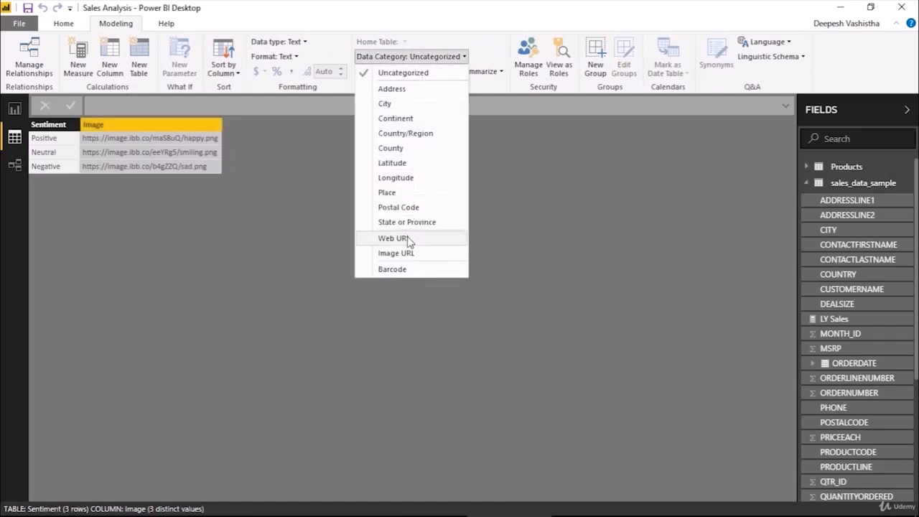
left_click(406, 254)
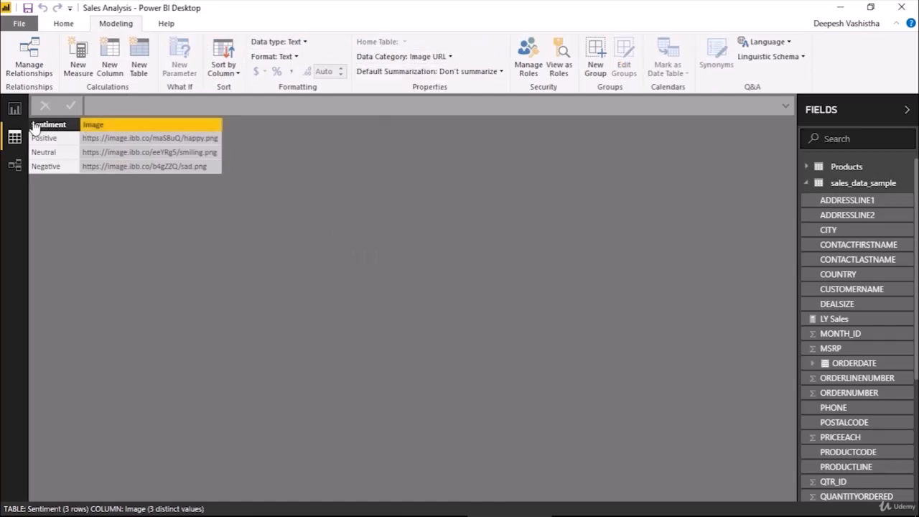
In the report's customer table, replace the Sentiment Analysis field with the Sentiment table's Image field, working in focus mode
left_click(15, 109)
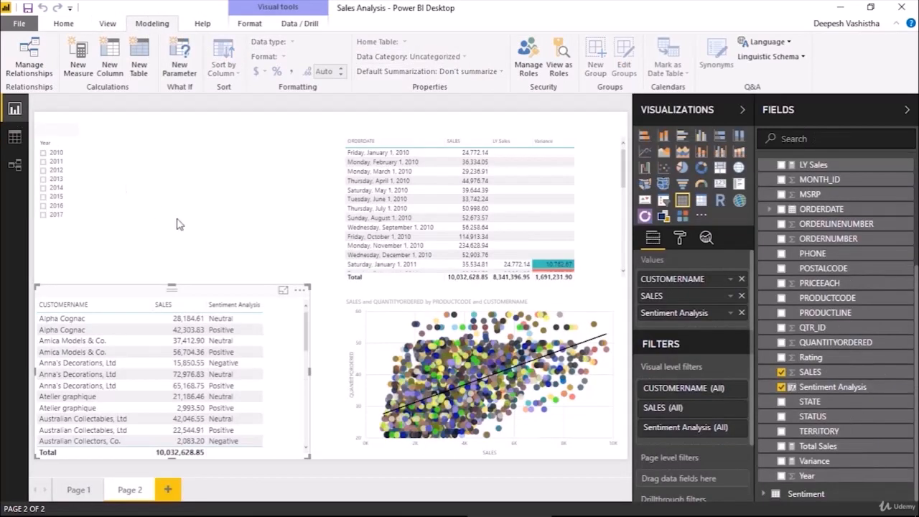
left_click(283, 291)
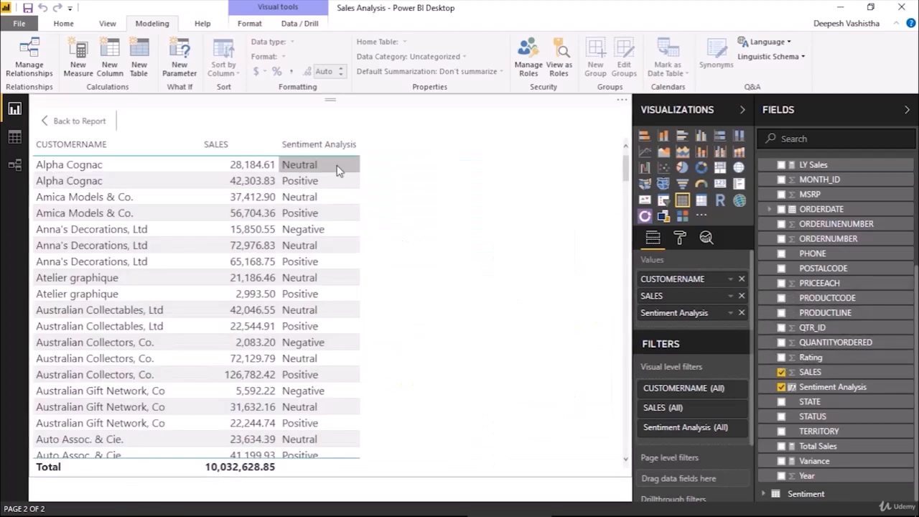
left_click(742, 312)
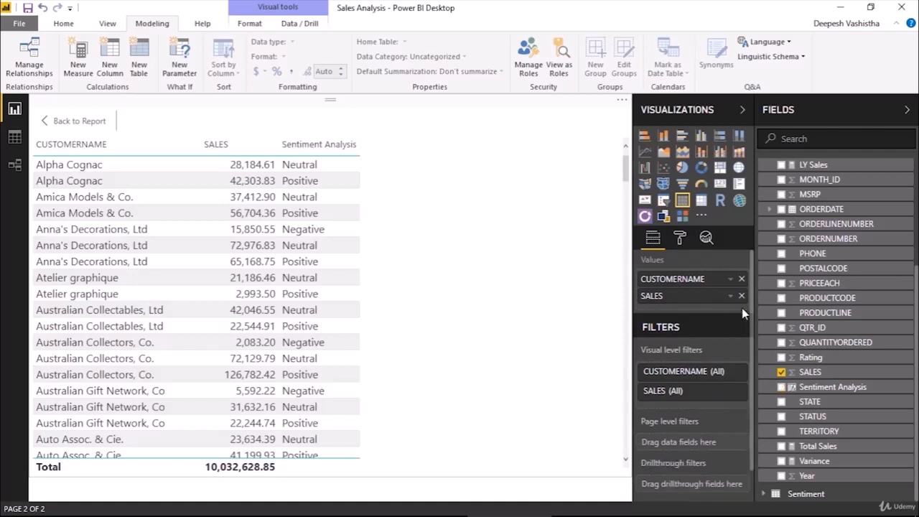
scroll(783, 251, "up", 10)
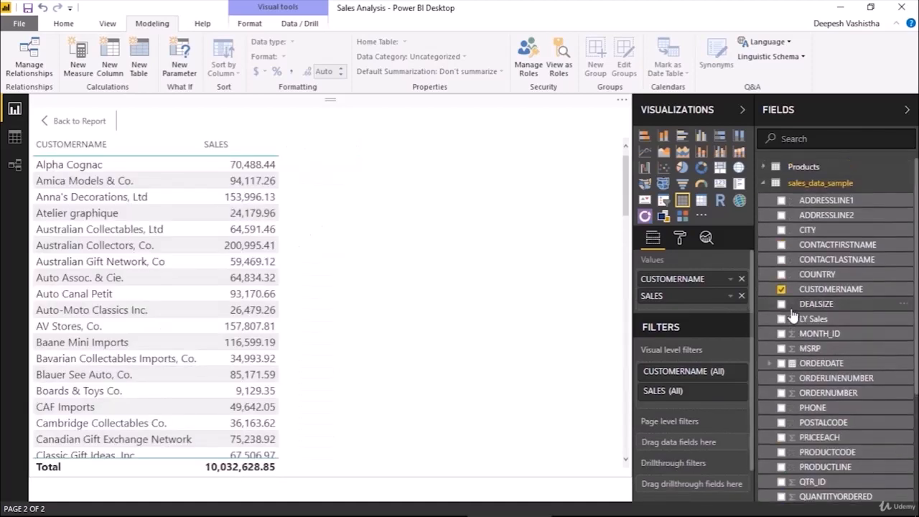
left_click(772, 184)
left_click(777, 200)
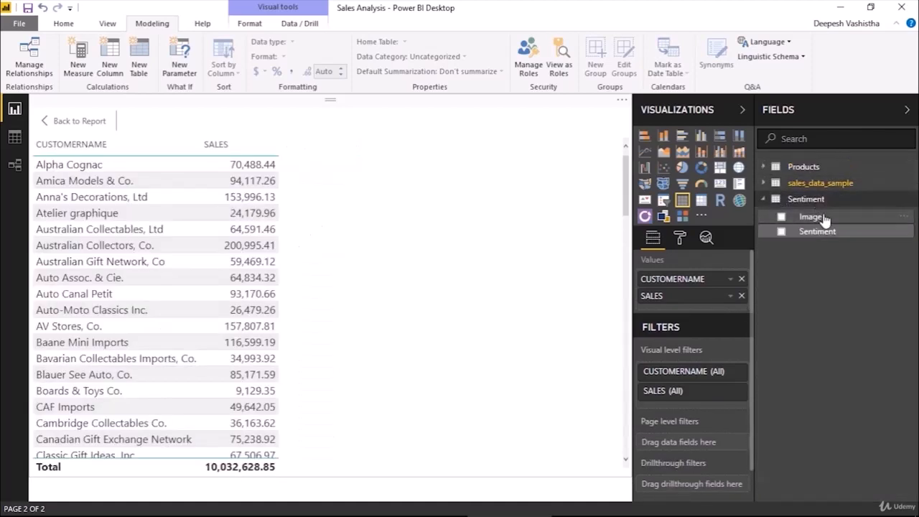
left_click_drag(825, 219, 702, 307)
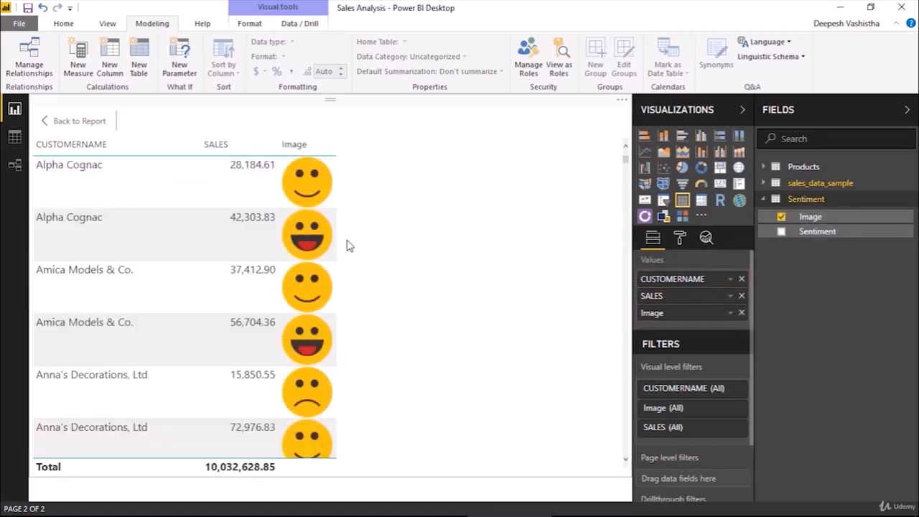
Look through the formatting options for the customer table's values, and return to its field list
left_click(681, 239)
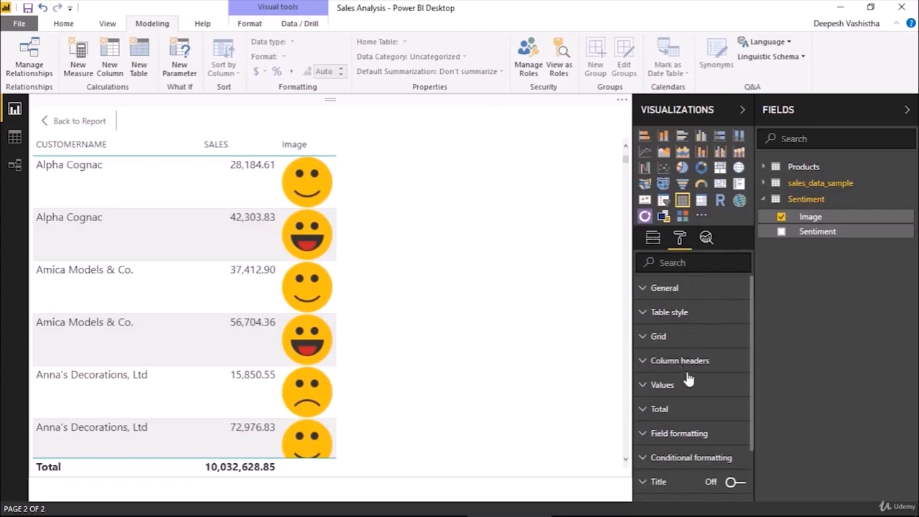
left_click(692, 386)
scroll(691, 385, "down", 4)
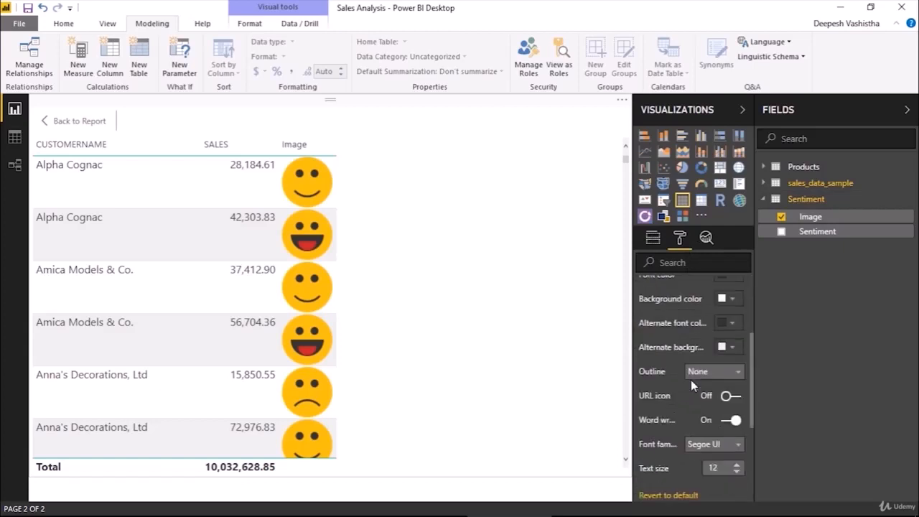
scroll(697, 395, "down", 2)
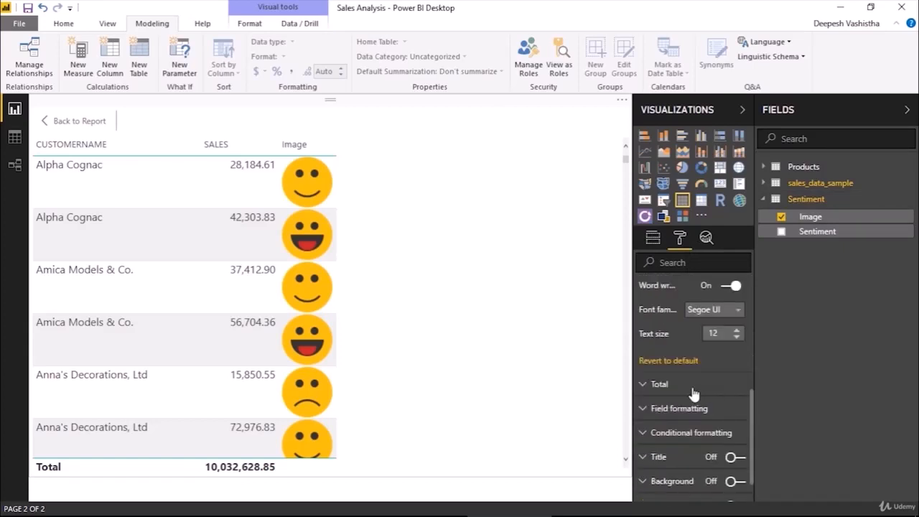
scroll(694, 390, "up", 2)
scroll(694, 383, "up", 2)
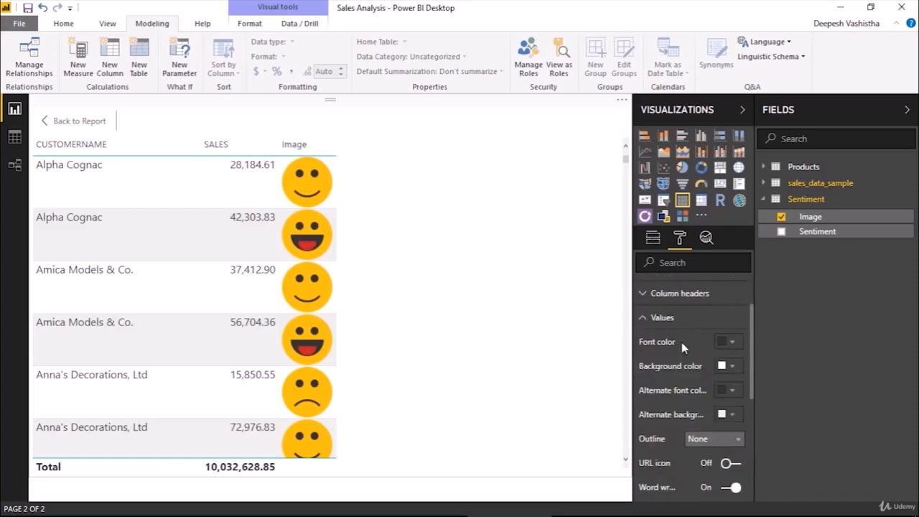
left_click(669, 327)
scroll(678, 328, "up", 2)
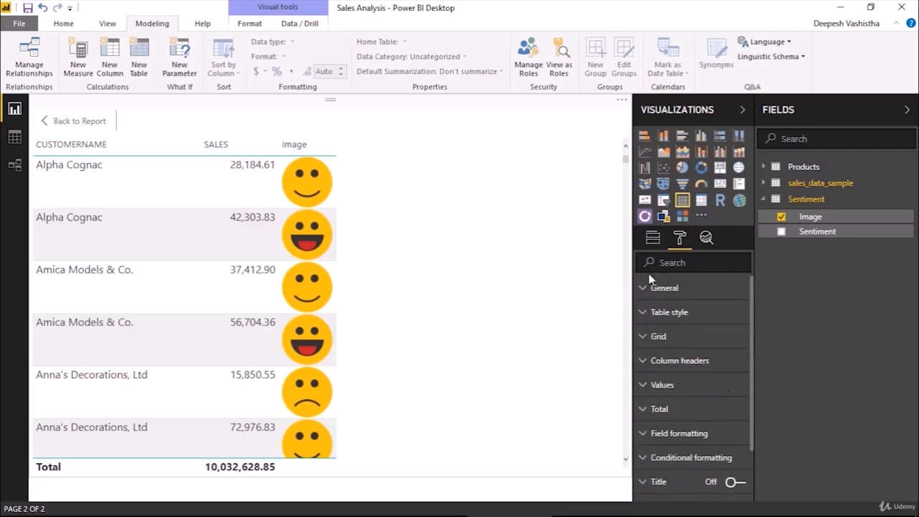
left_click(653, 237)
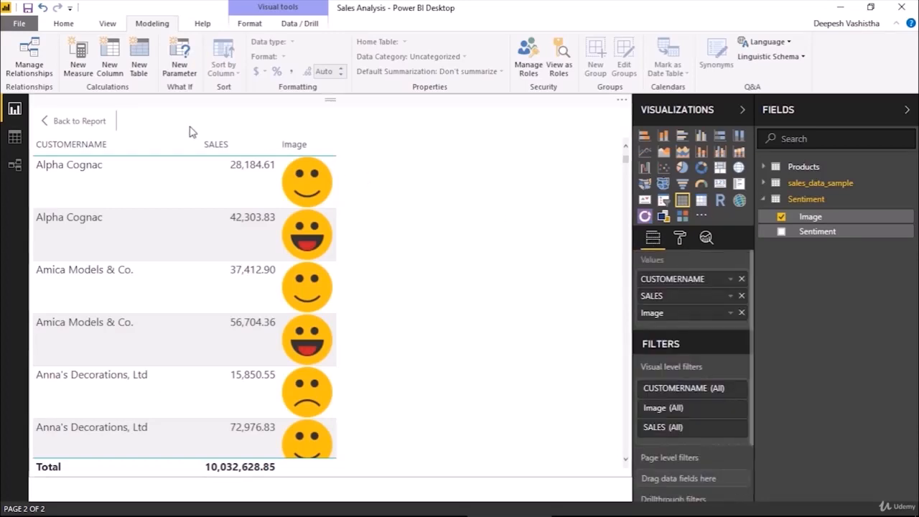
Return to the report page and look through the sentiment images in the customer table
left_click(97, 122)
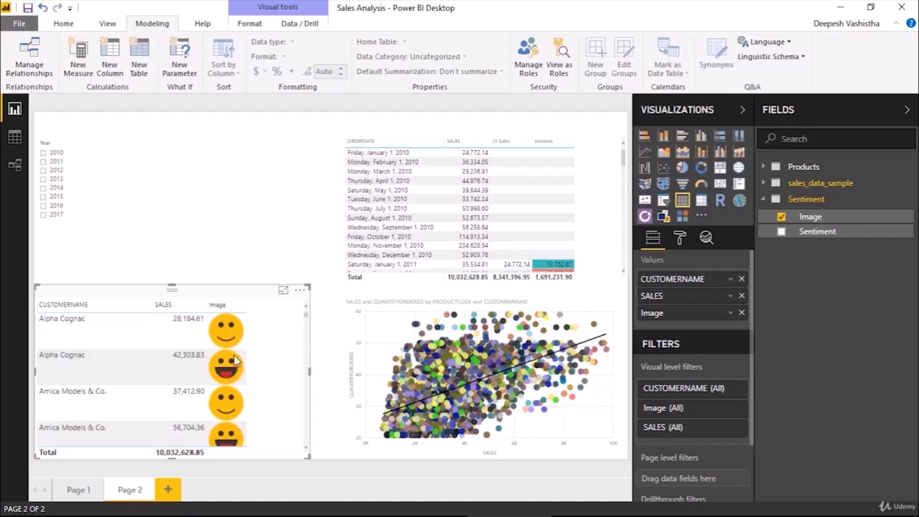
scroll(236, 440, "down", 4)
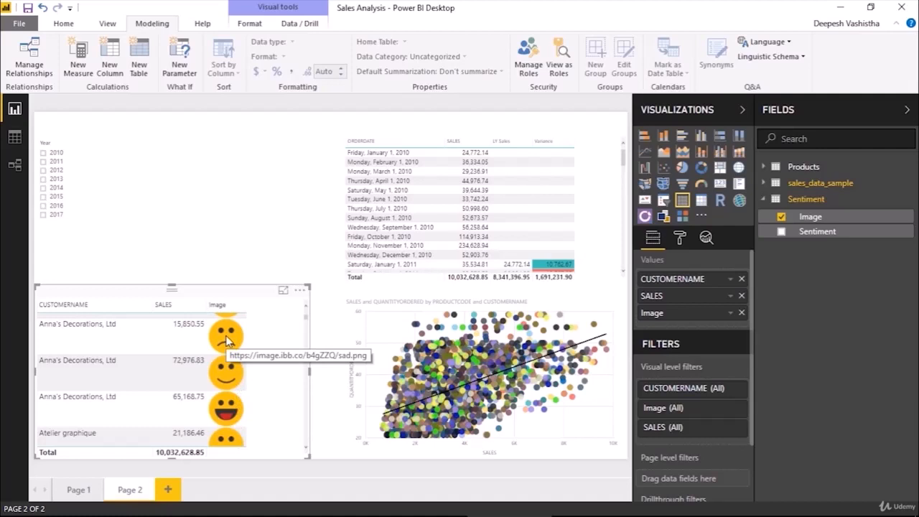
scroll(228, 343, "up", 1)
scroll(228, 343, "up", 2)
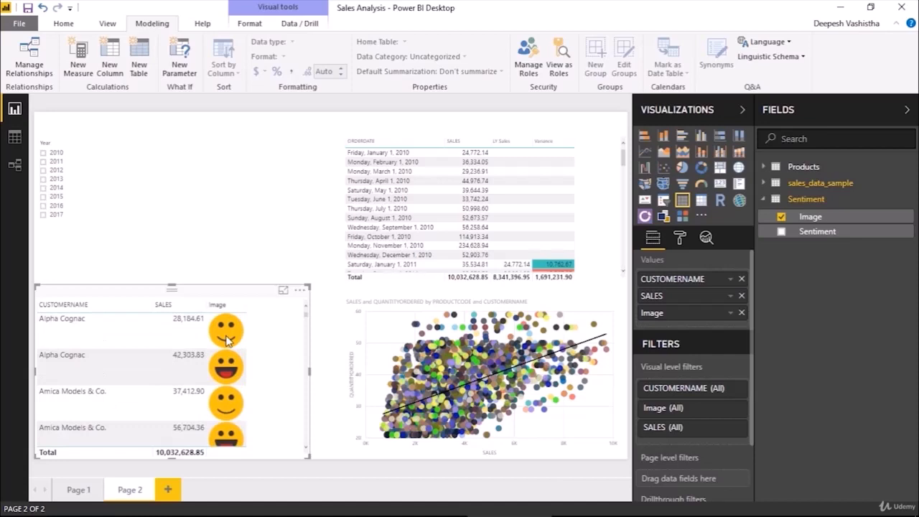
Narrow the customer table and place it between the Year slicer and the ORDERDATE table
left_click_drag(231, 299, 311, 259)
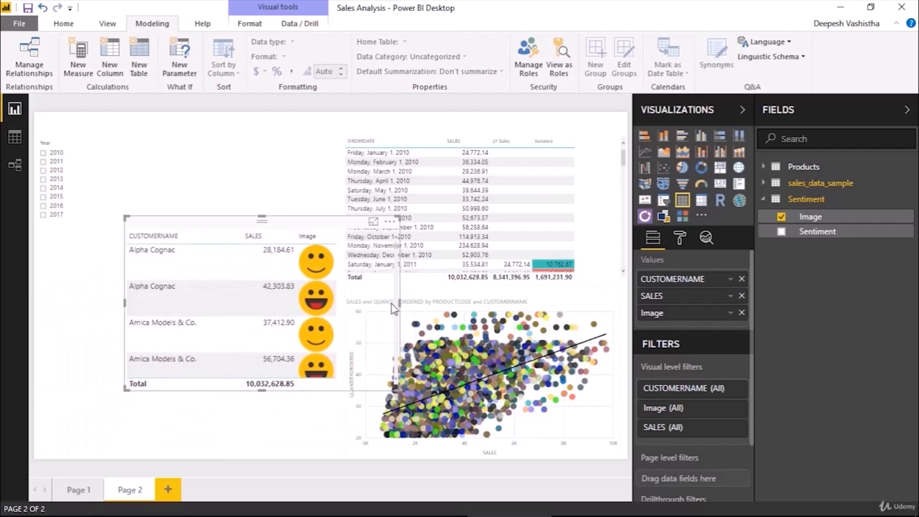
left_click_drag(393, 307, 345, 308)
left_click_drag(245, 225, 242, 147)
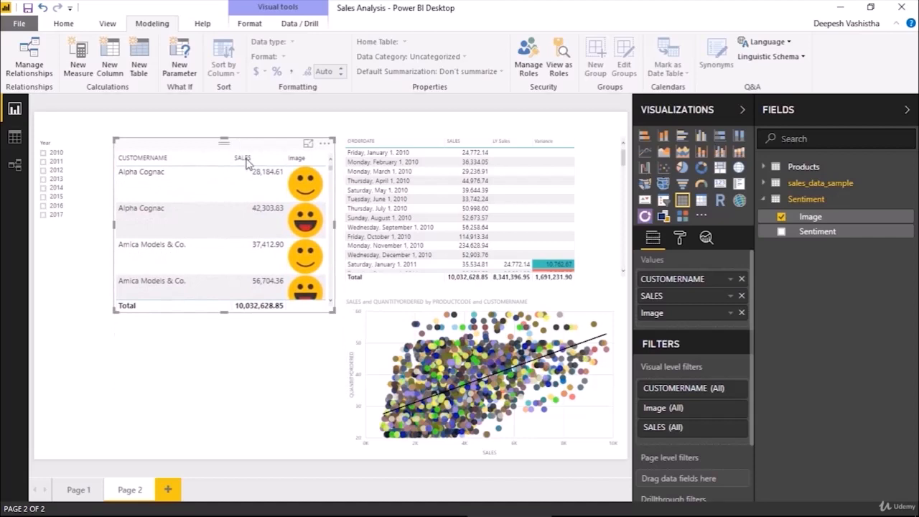
left_click(250, 332)
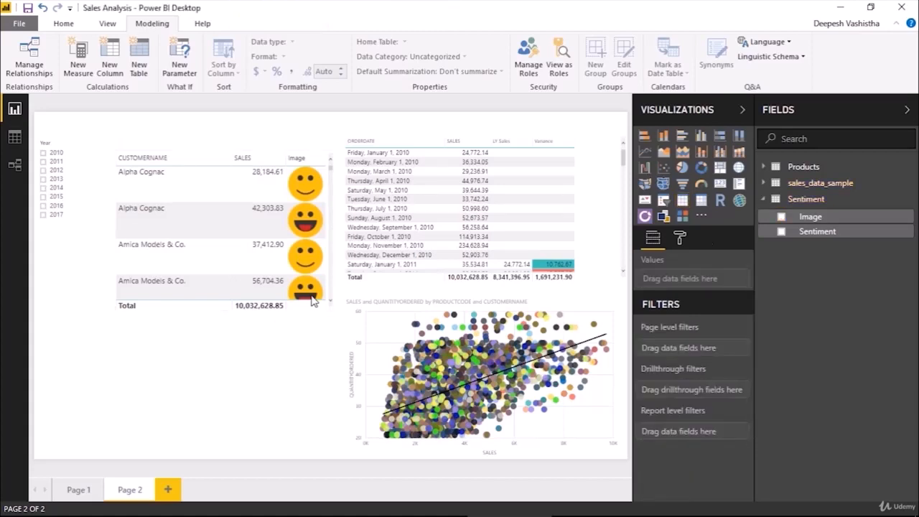
Add the custom image slicer below the customer table, with Sentiment as its category and Image as its image
left_click(700, 220)
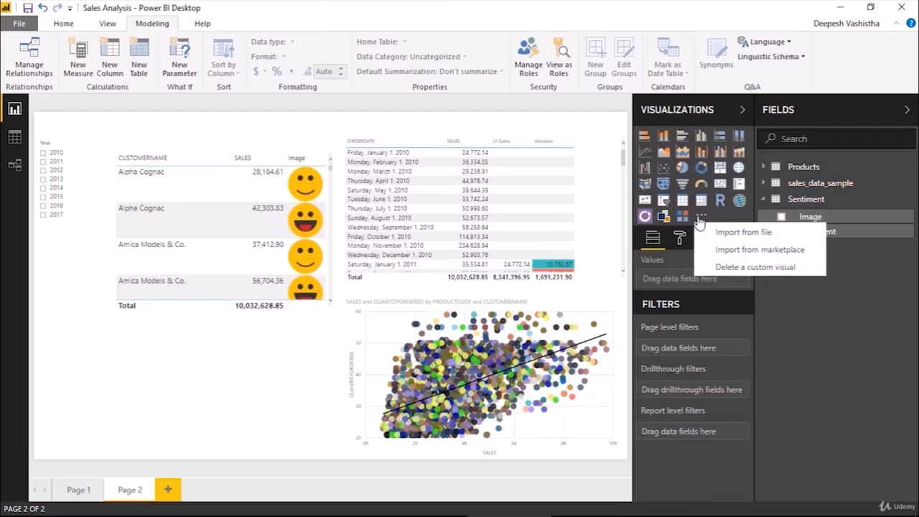
left_click(684, 219)
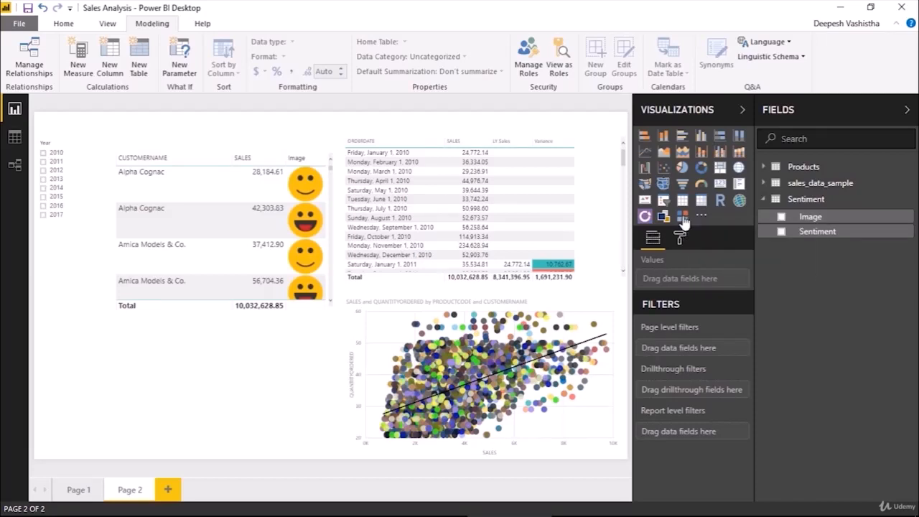
left_click_drag(91, 259, 185, 392)
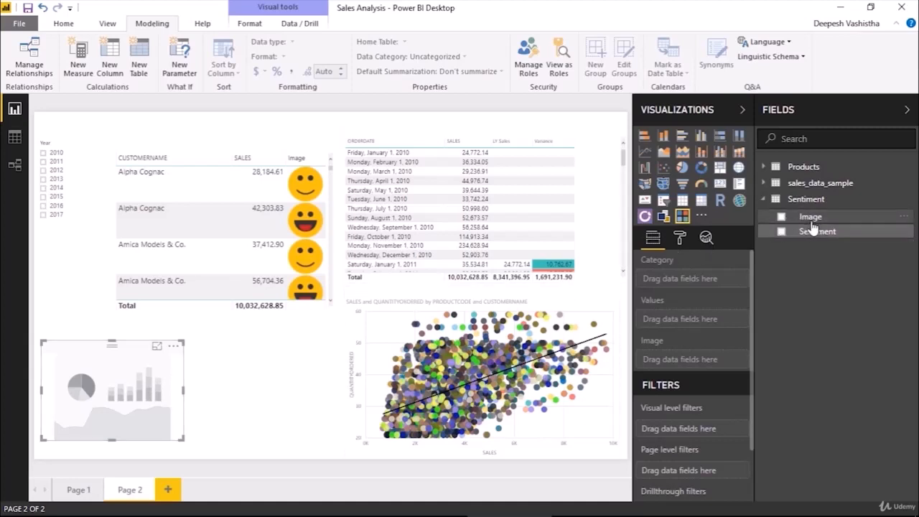
left_click(781, 217)
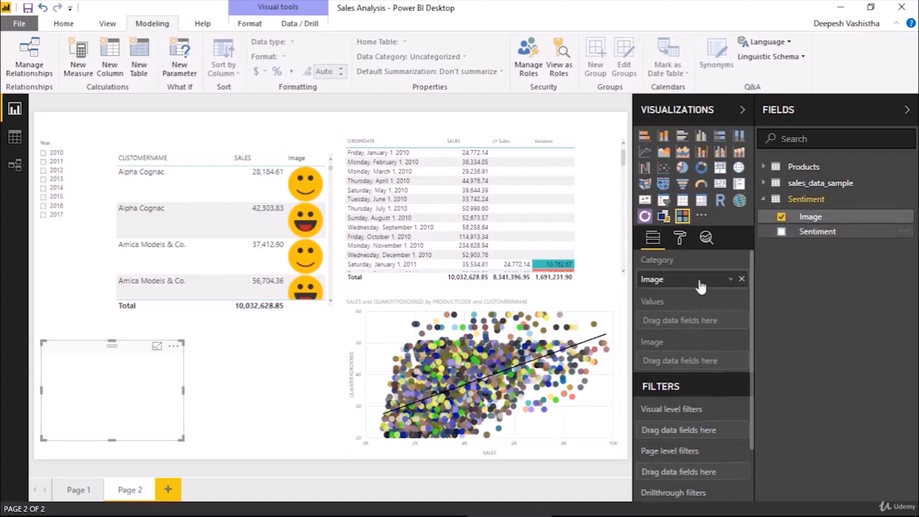
left_click_drag(663, 283, 664, 358)
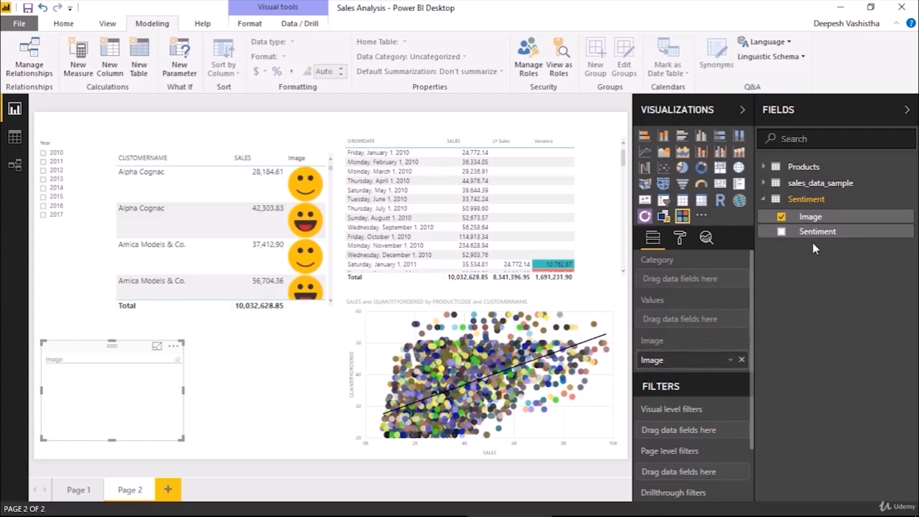
left_click_drag(818, 237, 677, 283)
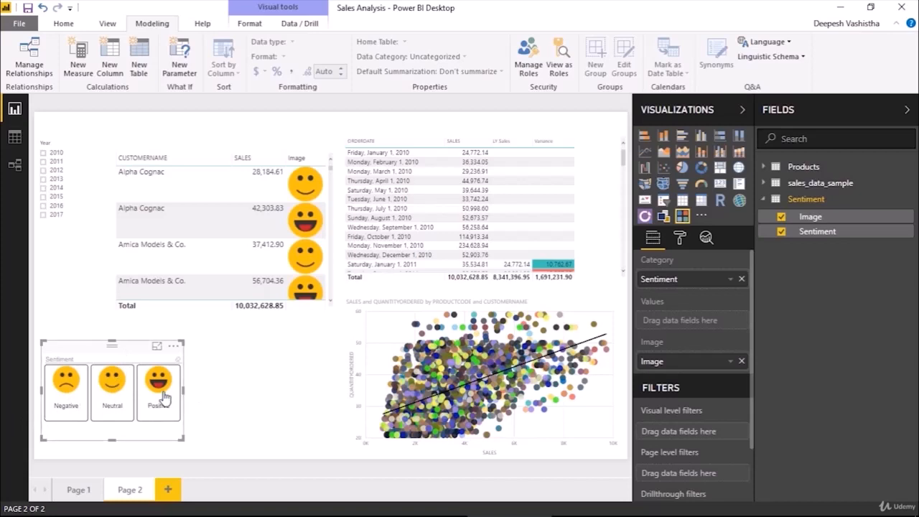
Test the image slicer by filtering to Negative, review the customer table's rows, and clear the selection
left_click(61, 399)
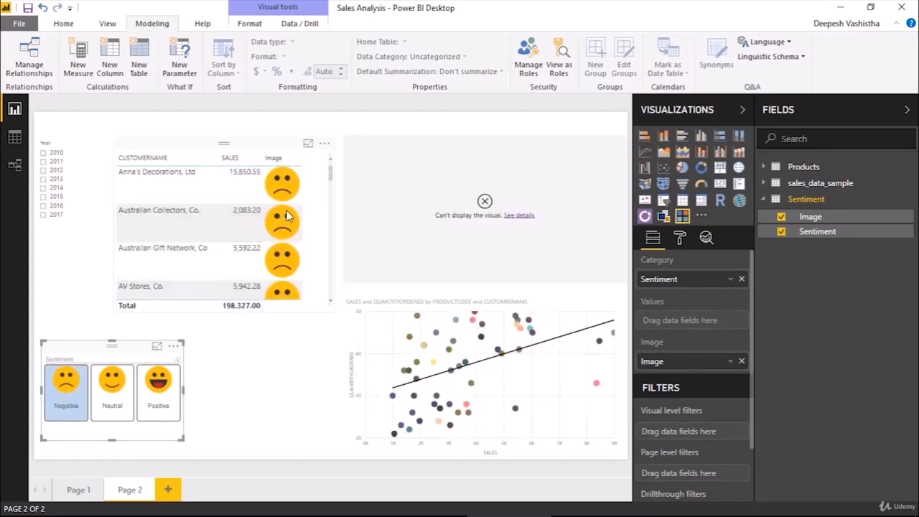
scroll(282, 204, "down", 3)
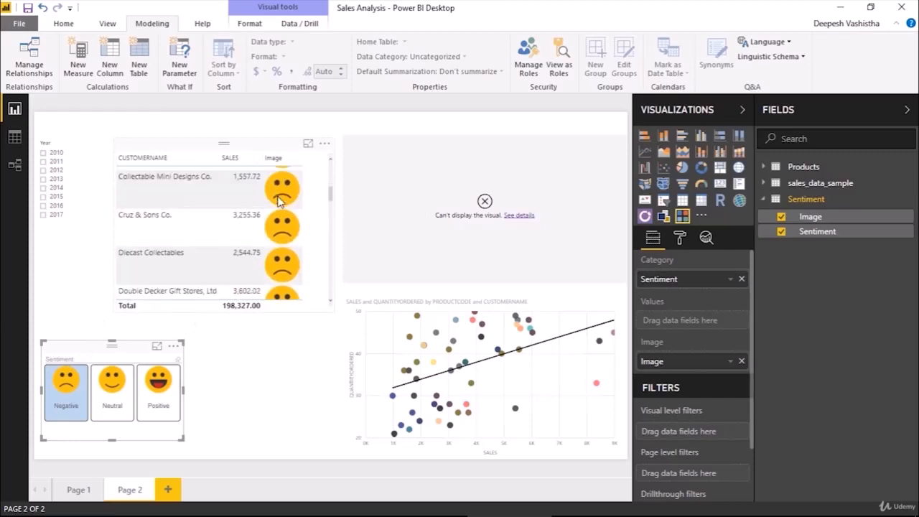
scroll(281, 202, "up", 3)
scroll(280, 201, "down", 5)
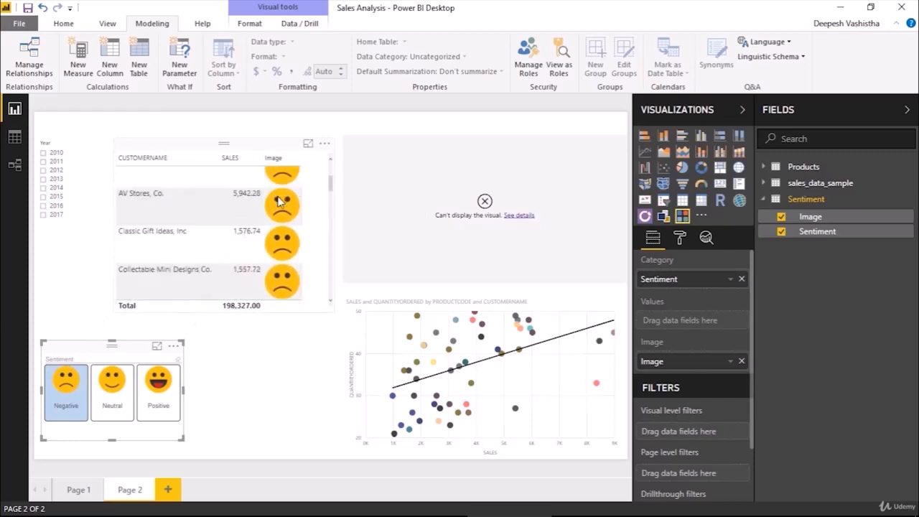
scroll(281, 201, "up", 3)
scroll(280, 201, "up", 3)
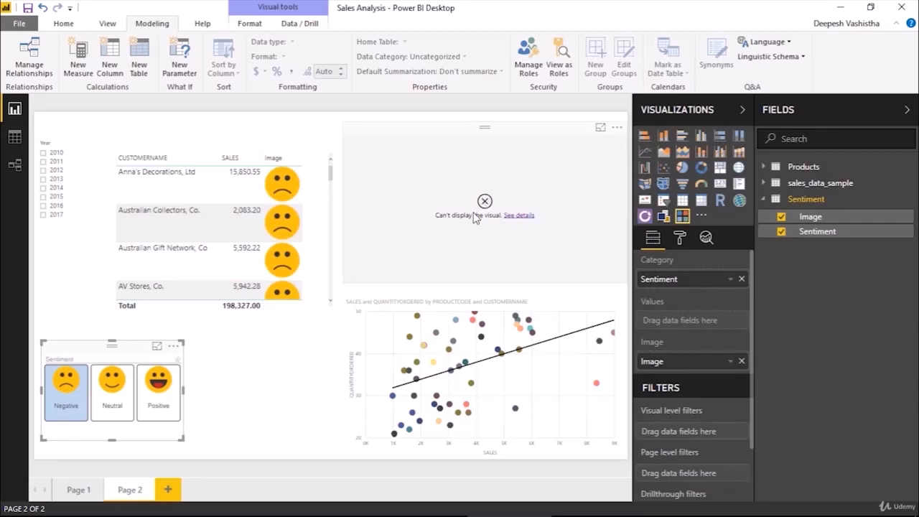
left_click(80, 394)
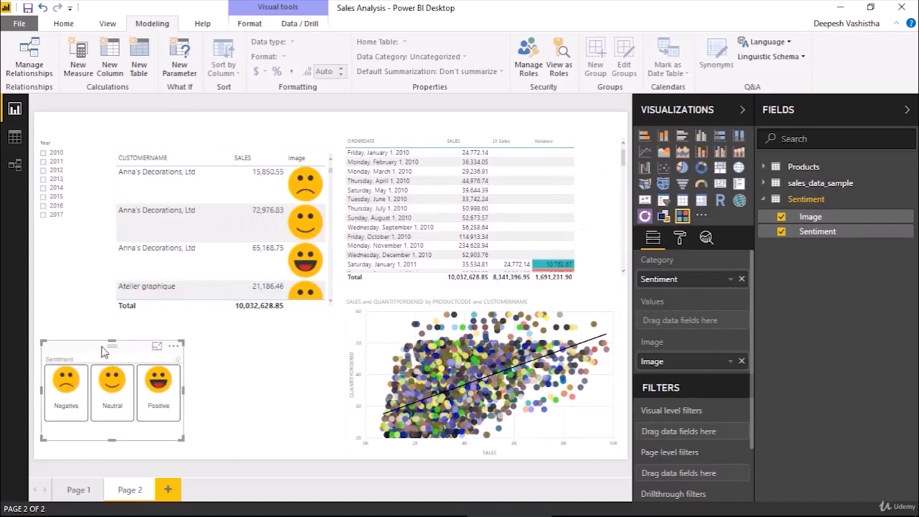
Edit the sentiment slicer's interactions so that it has no effect on the ORDERDATE table
left_click(249, 24)
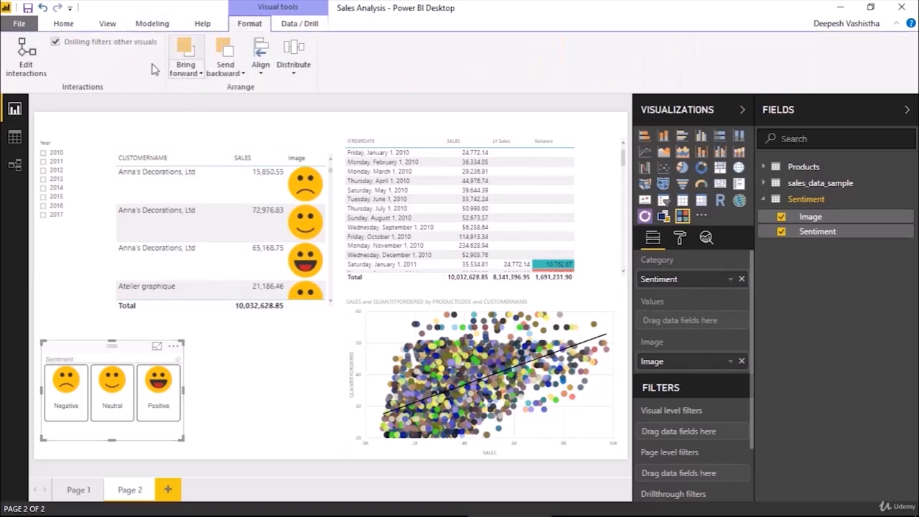
left_click(26, 52)
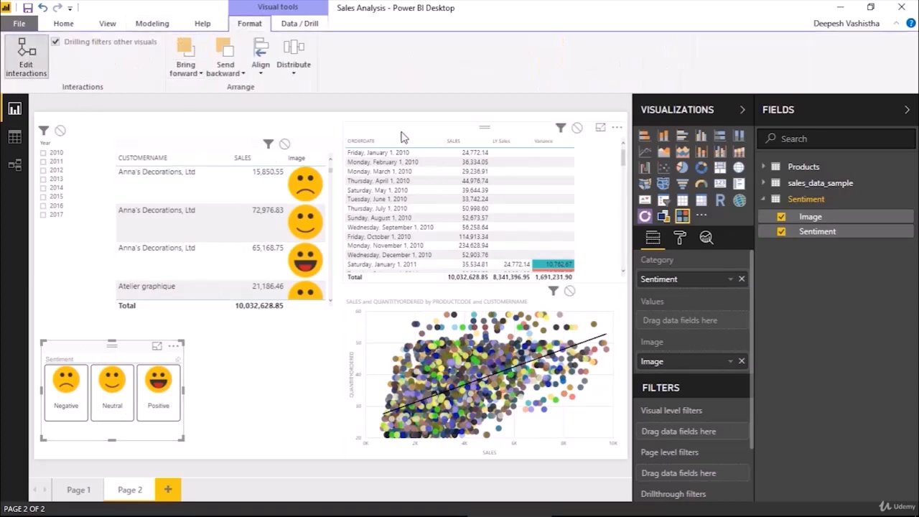
left_click(577, 129)
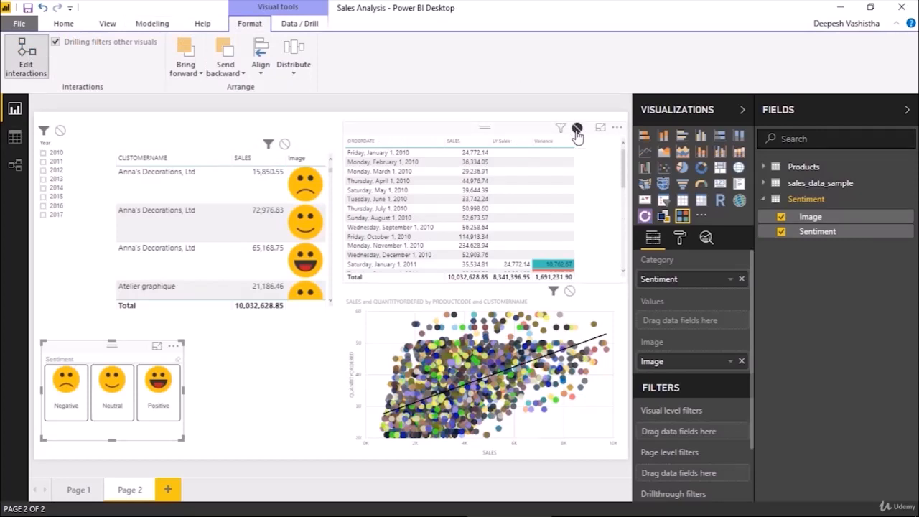
left_click(42, 71)
Filter the report by Negative and Neutral together in the sentiment slicer, and reduce the selection to Neutral only
left_click(74, 395)
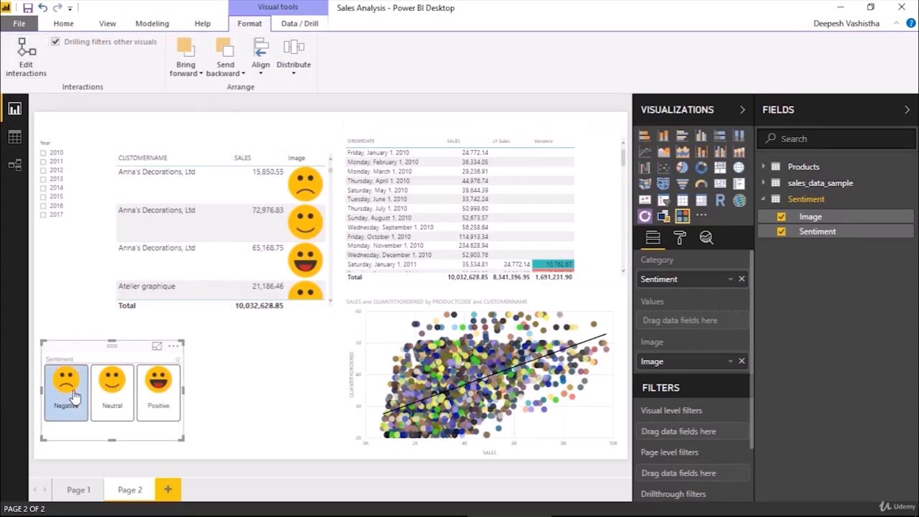
left_click(106, 395, "ctrl")
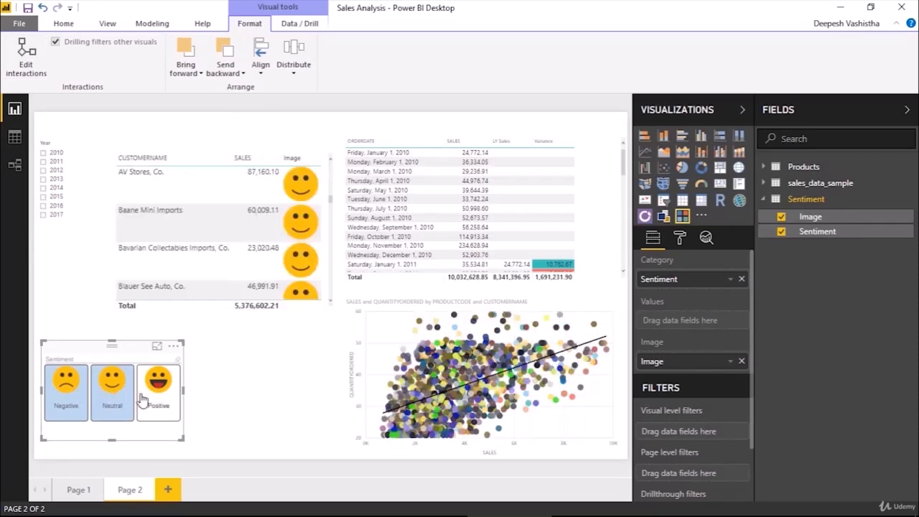
left_click(112, 391)
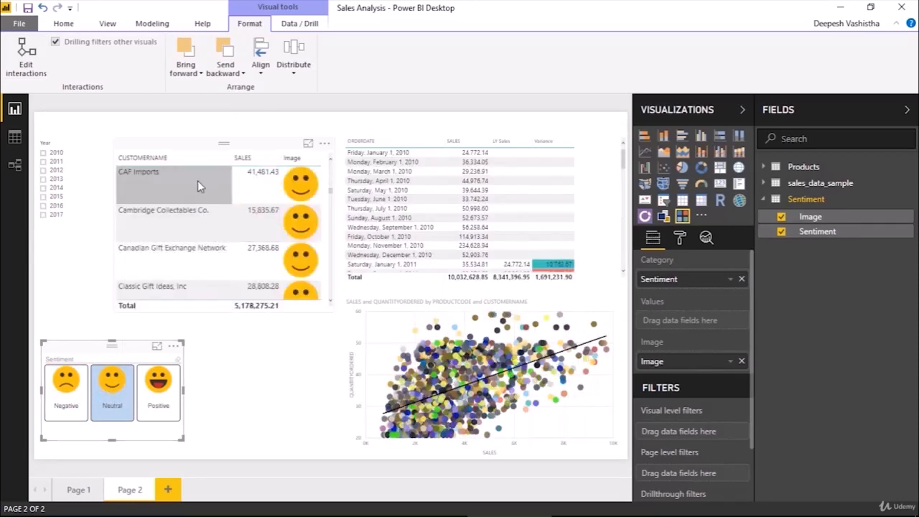
Review the Neutral rows of the customer table, move the table slightly higher on the page, and check a row's image link
scroll(251, 242, "down", 5)
scroll(251, 242, "up", 3)
scroll(252, 241, "up", 10)
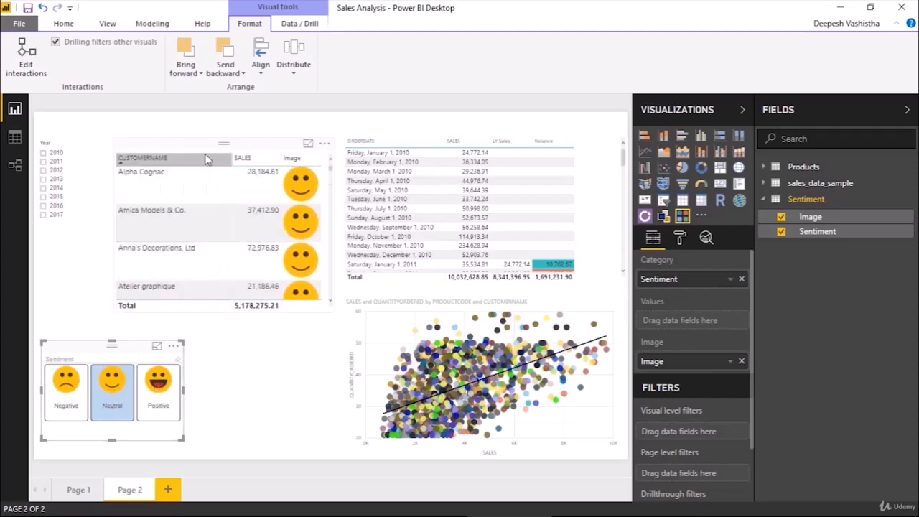
left_click_drag(206, 143, 201, 135)
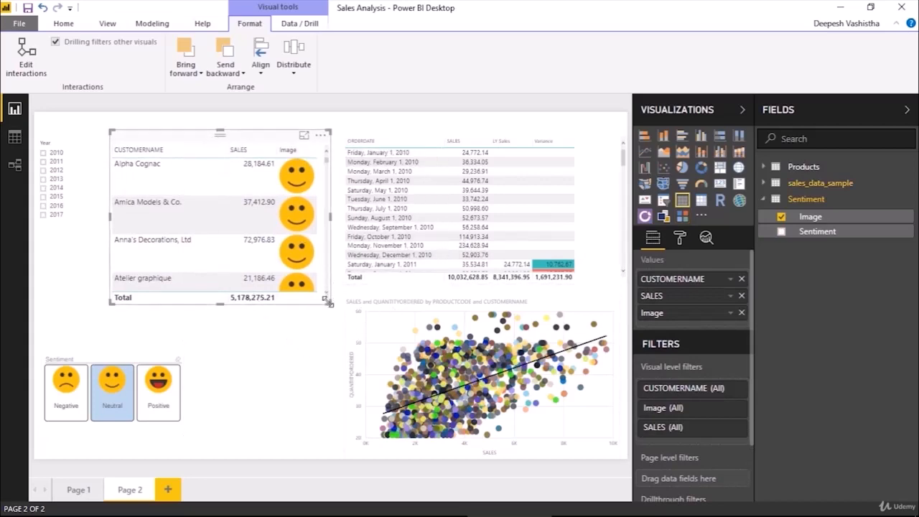
mouse_move(298, 178)
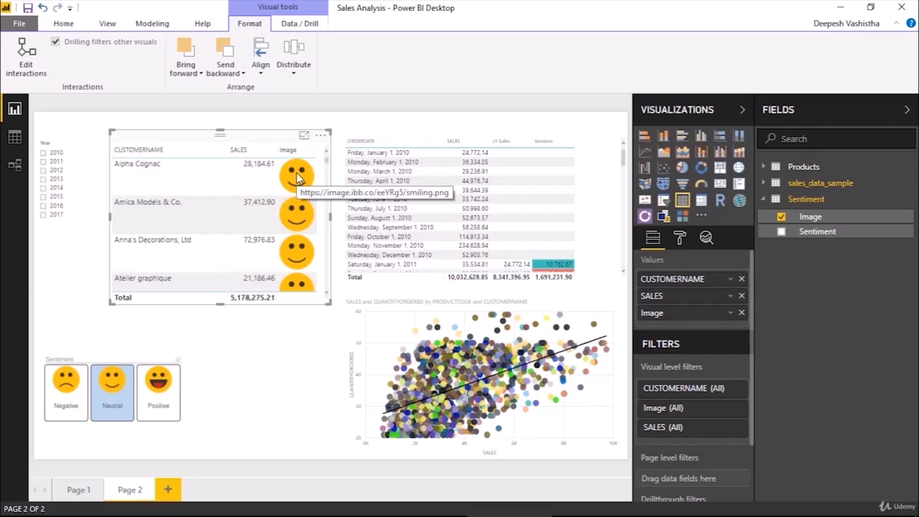
Switch the sentiment slicer from Neutral to Positive, review the customer table's rows, and clear the selection
left_click(160, 399)
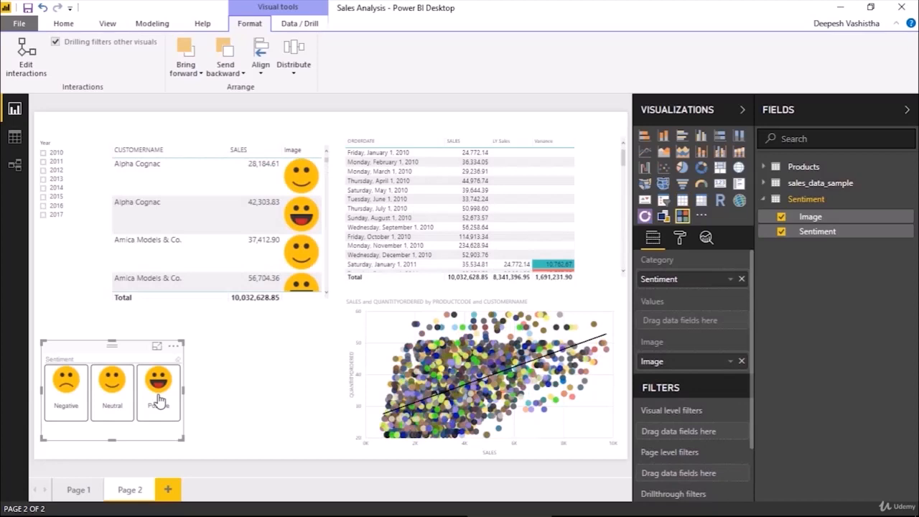
left_click(159, 399)
scroll(213, 248, "down", 3)
scroll(213, 251, "down", 2)
scroll(213, 252, "up", 5)
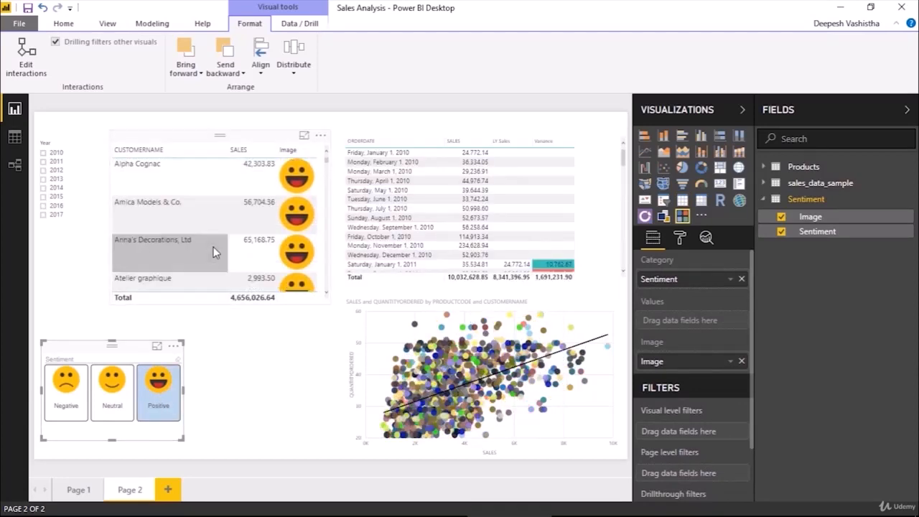
left_click(154, 400)
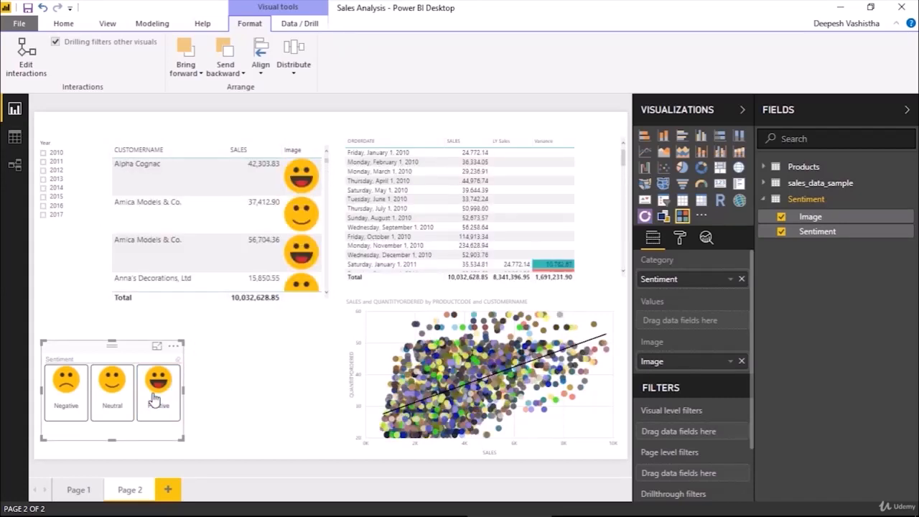
Look over Page 1, test and clear the Positive filter on Page 2, and compare the two report pages once more
left_click(79, 489)
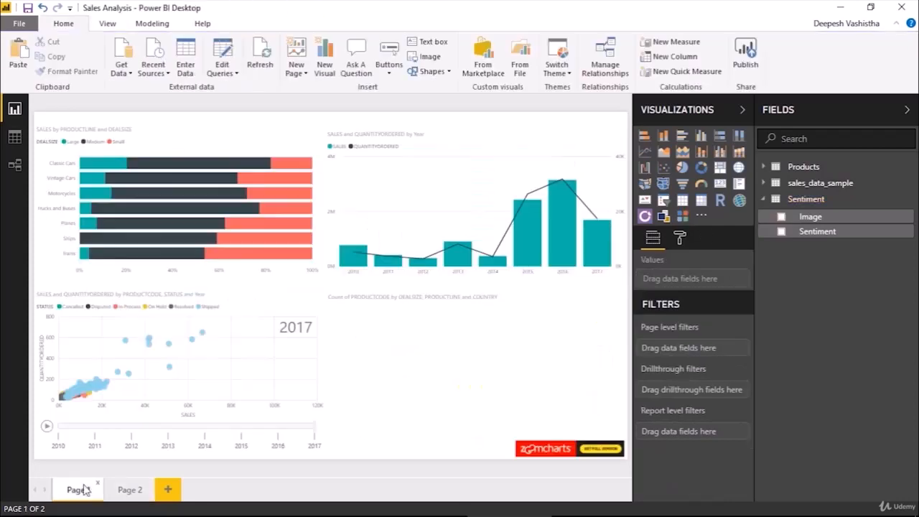
left_click(130, 494)
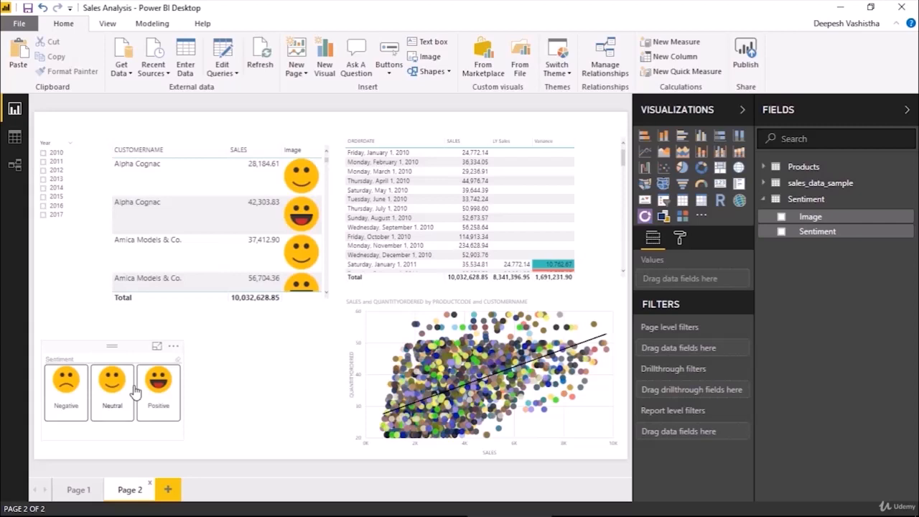
left_click(153, 397)
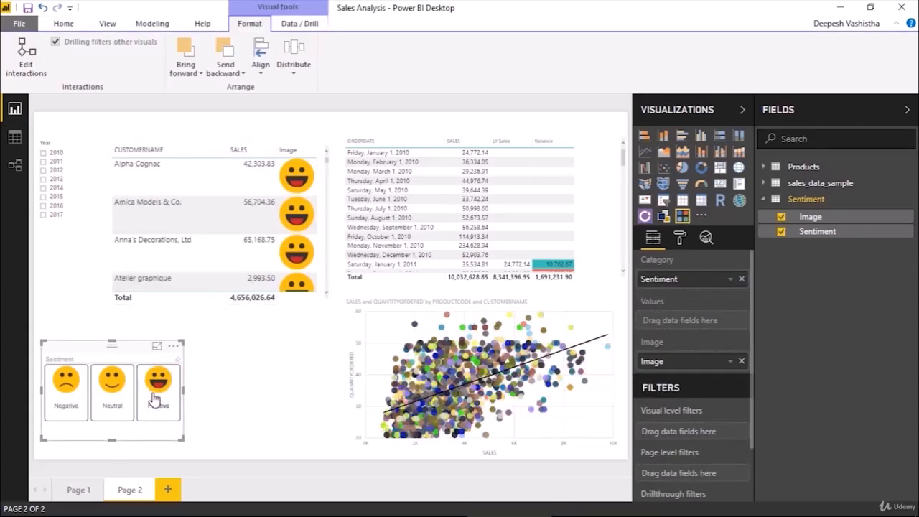
left_click(153, 400)
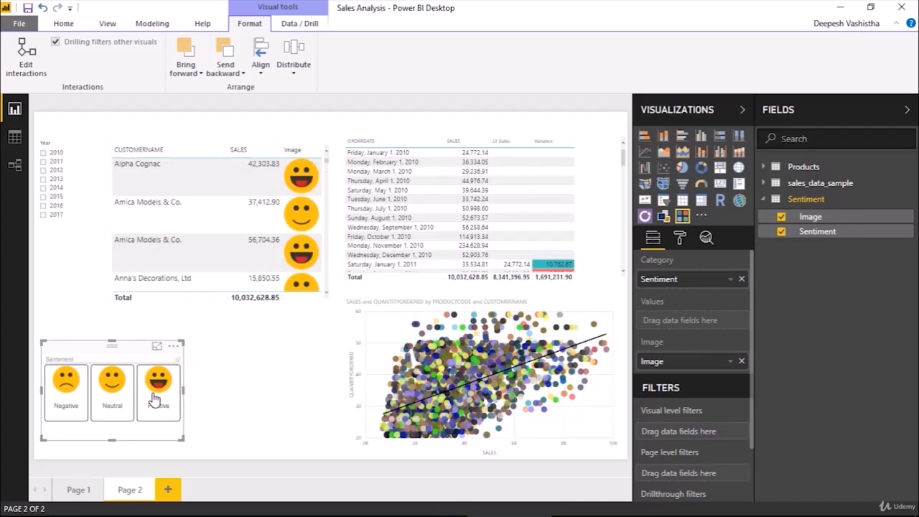
left_click(82, 490)
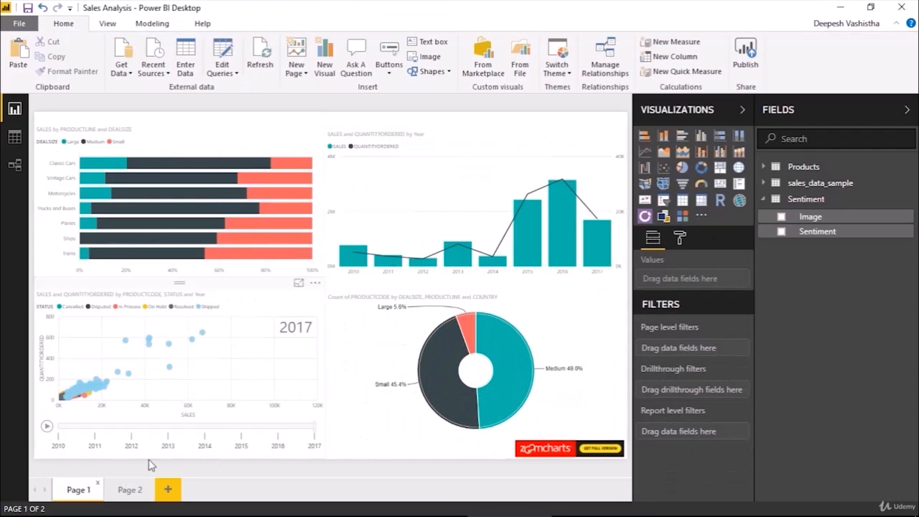
left_click(130, 492)
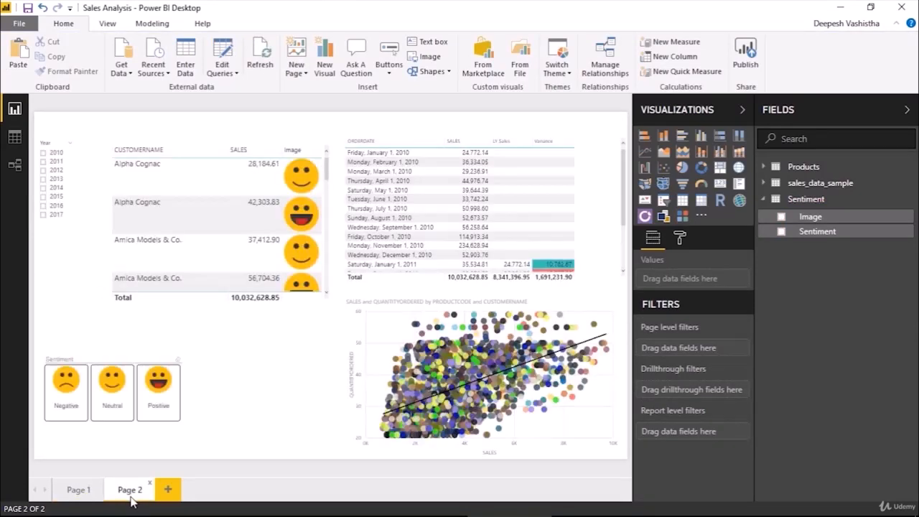
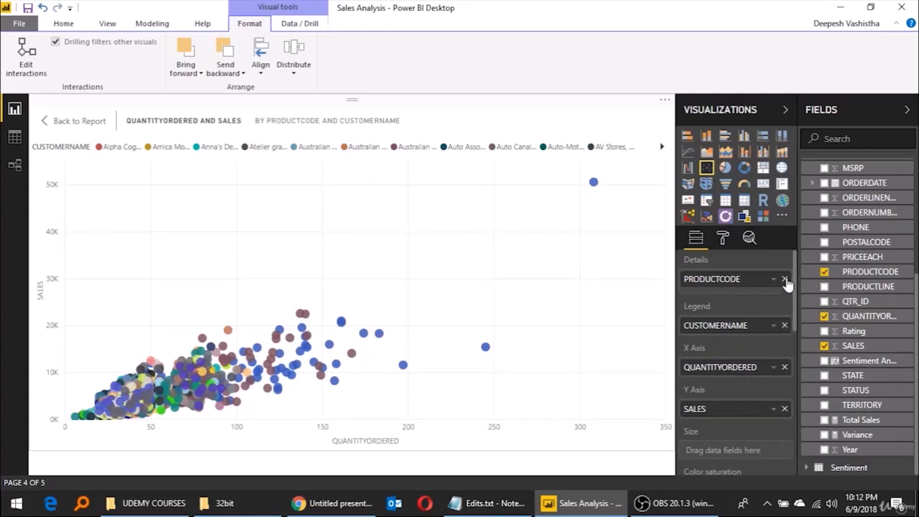
Remove CUSTOMERNAME from the scatter chart's legend and use it in place of PRODUCTCODE as the chart's details
left_click(785, 326)
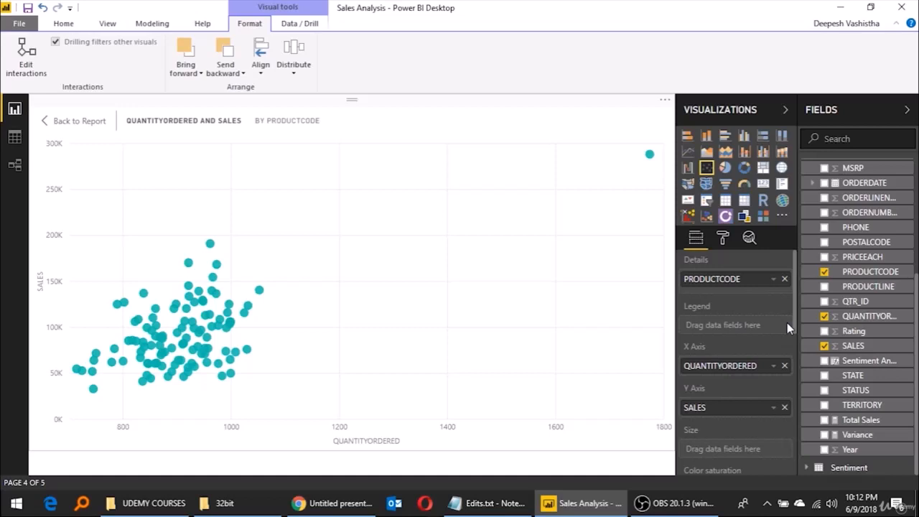
scroll(828, 294, "up", 3)
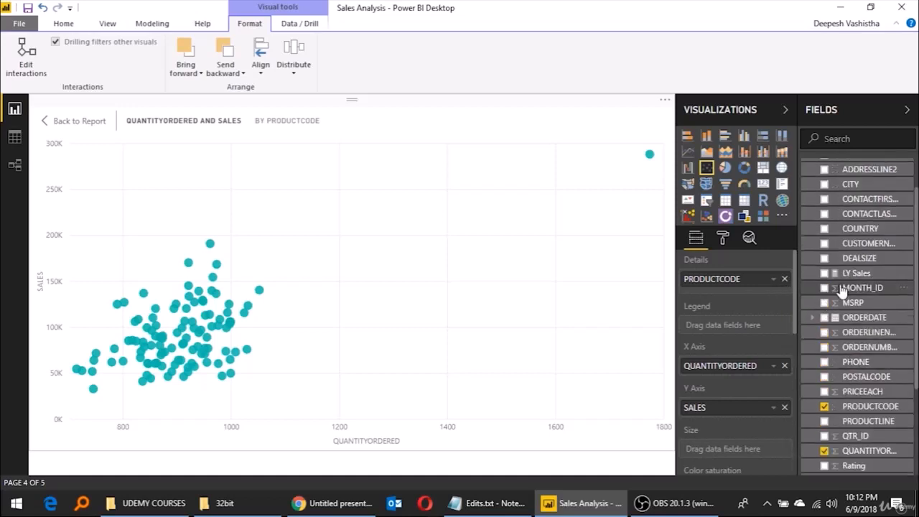
left_click_drag(891, 246, 780, 296)
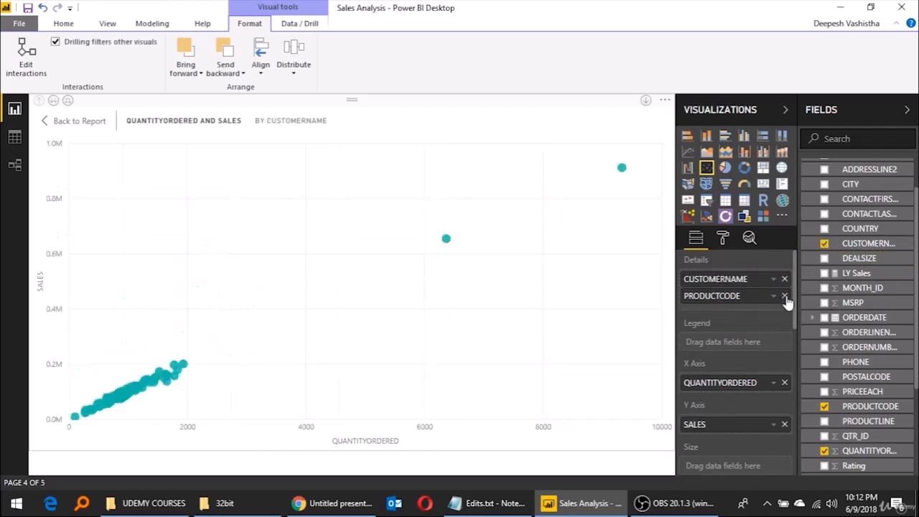
left_click(785, 296)
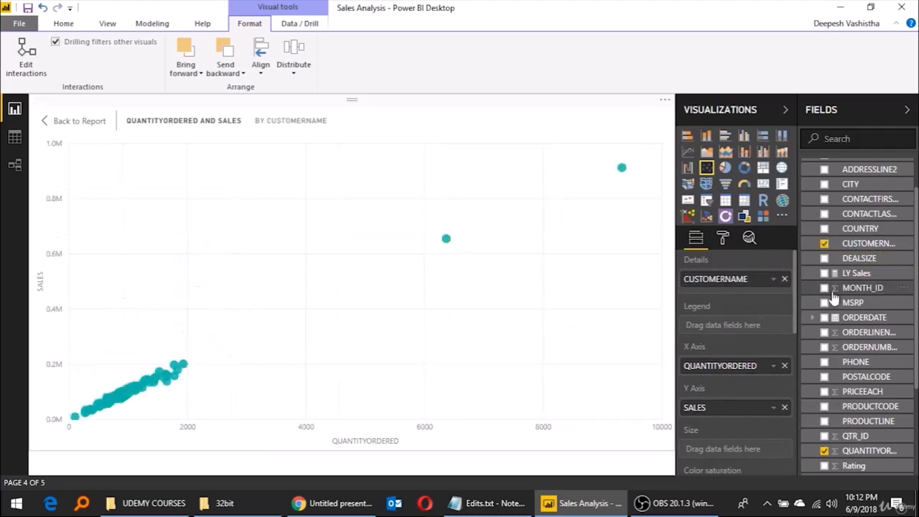
Try PRODUCTCODE and PRODUCTLINE as the scatter chart's details, leaving only PRODUCTLINE in place of CUSTOMERNAME
scroll(876, 338, "down", 2)
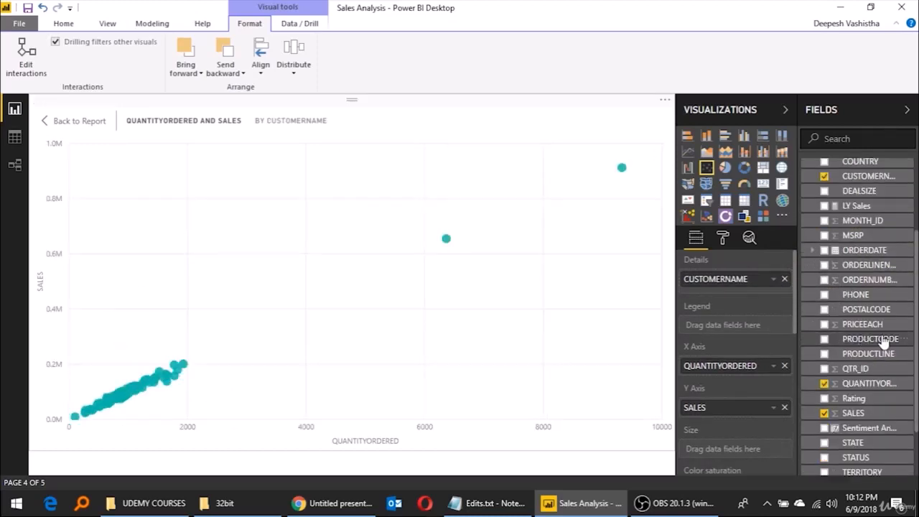
left_click_drag(883, 342, 757, 280)
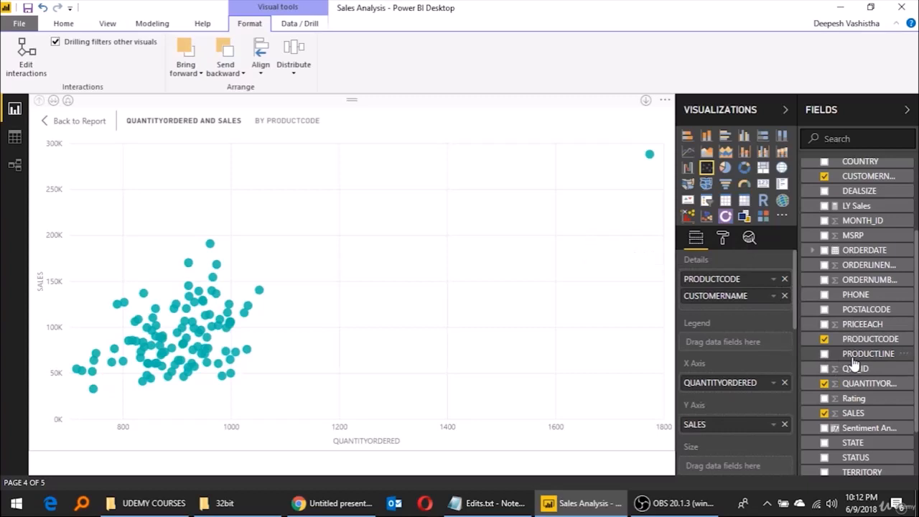
left_click_drag(855, 359, 745, 297)
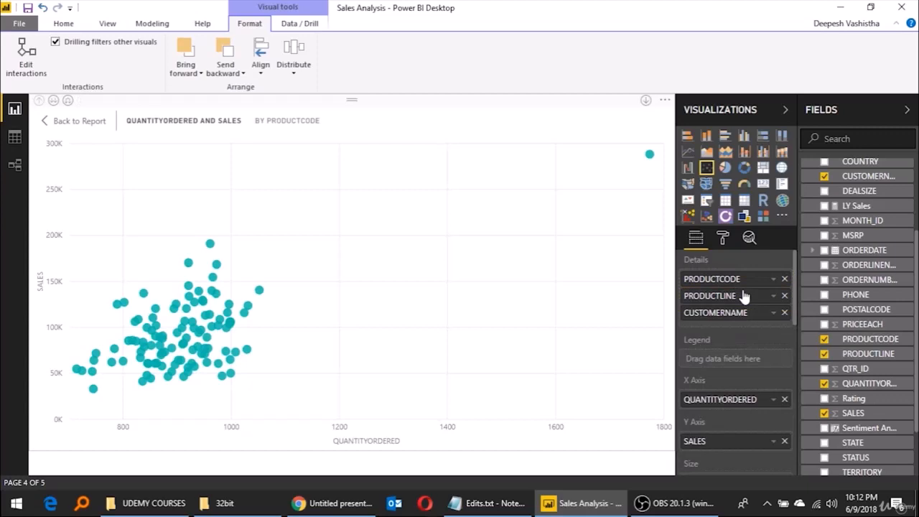
left_click(784, 279)
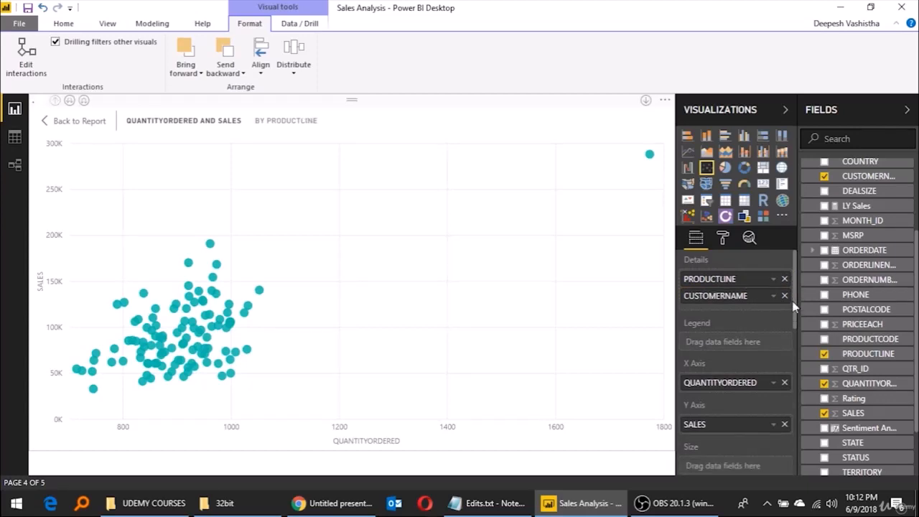
left_click(785, 296)
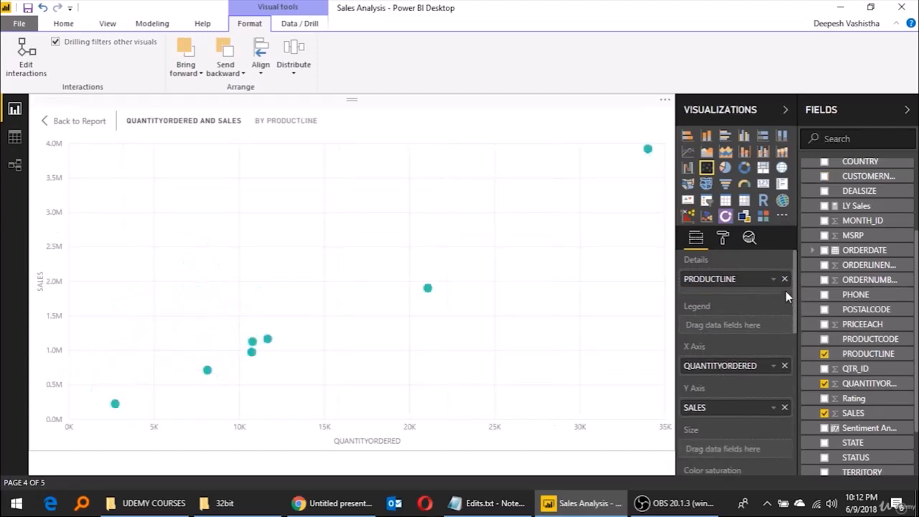
Replace PRODUCTLINE with PRODUCTCODE in the scatter chart's details and inspect the outlying point
left_click_drag(866, 339, 749, 280)
left_click(784, 296)
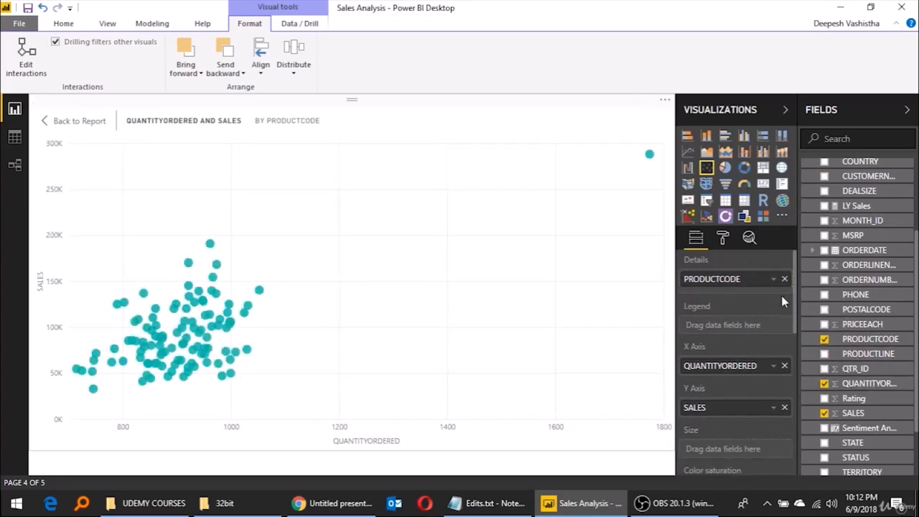
mouse_move(651, 158)
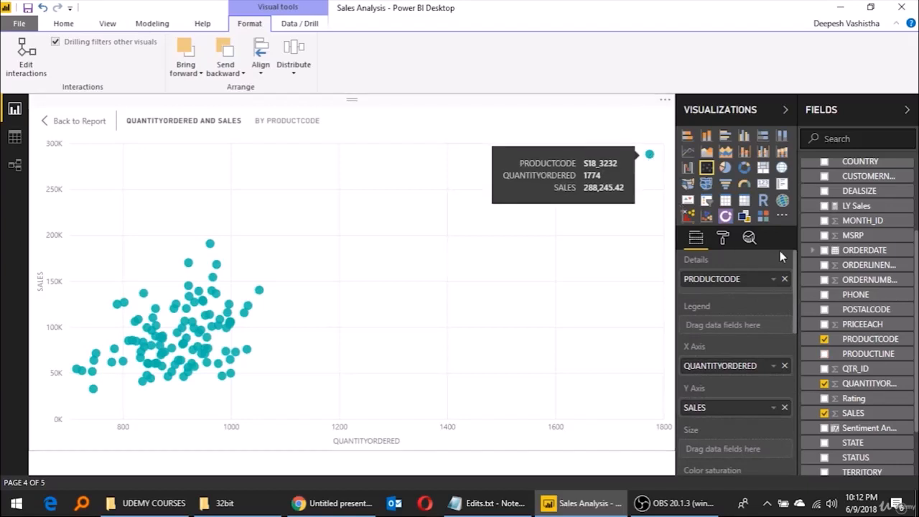
scroll(862, 271, "up", 3)
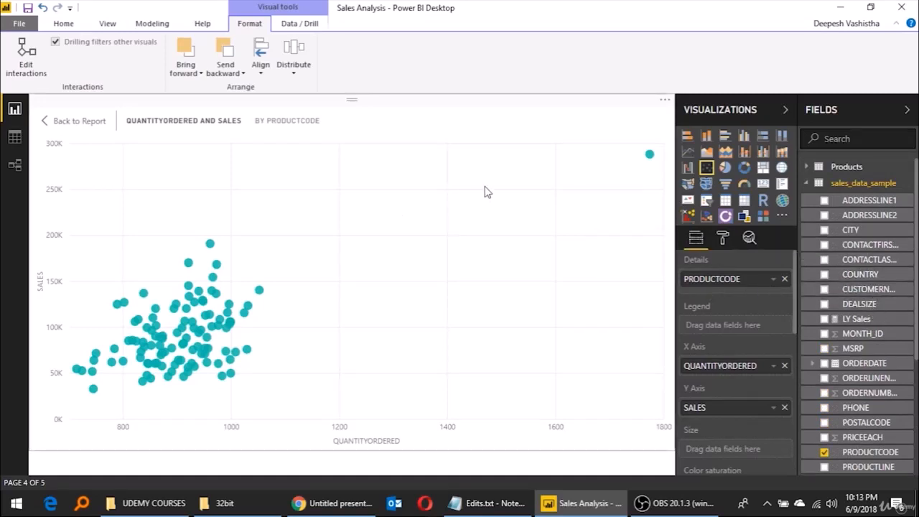
Automatically find clusters for PRODUCTCODE in the scatter chart with 3 clusters, and inspect points from the resulting groups
left_click(665, 106)
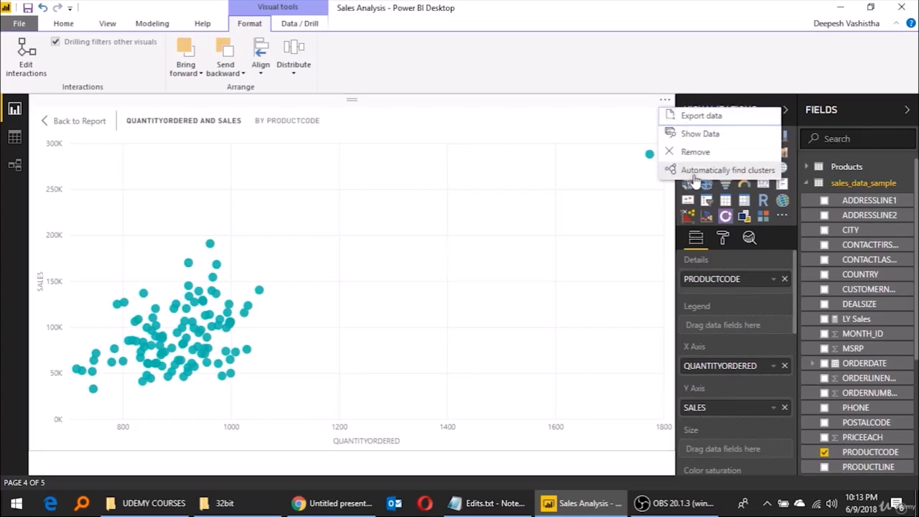
left_click(694, 174)
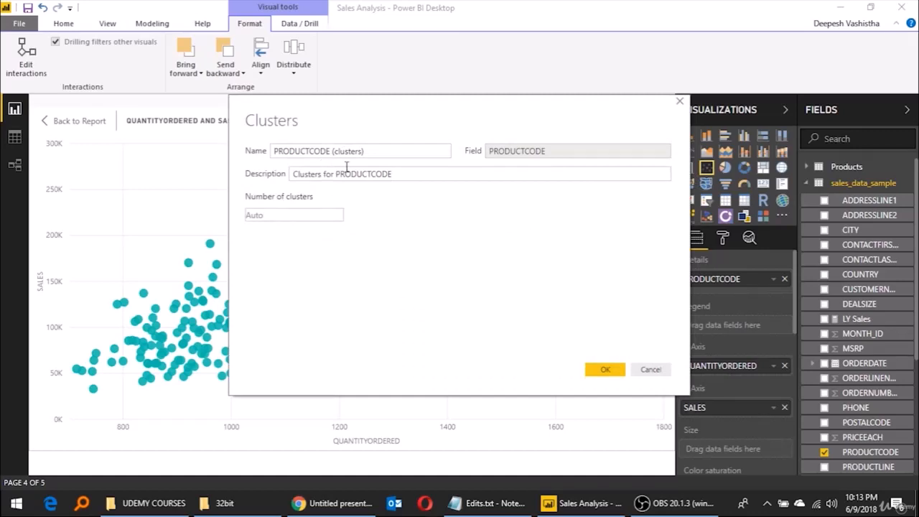
left_click(302, 213)
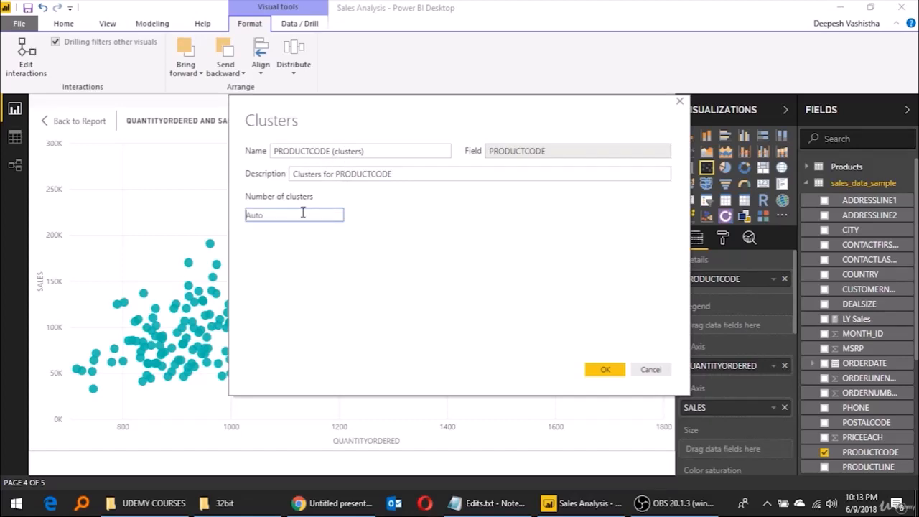
type("3")
left_click(603, 370)
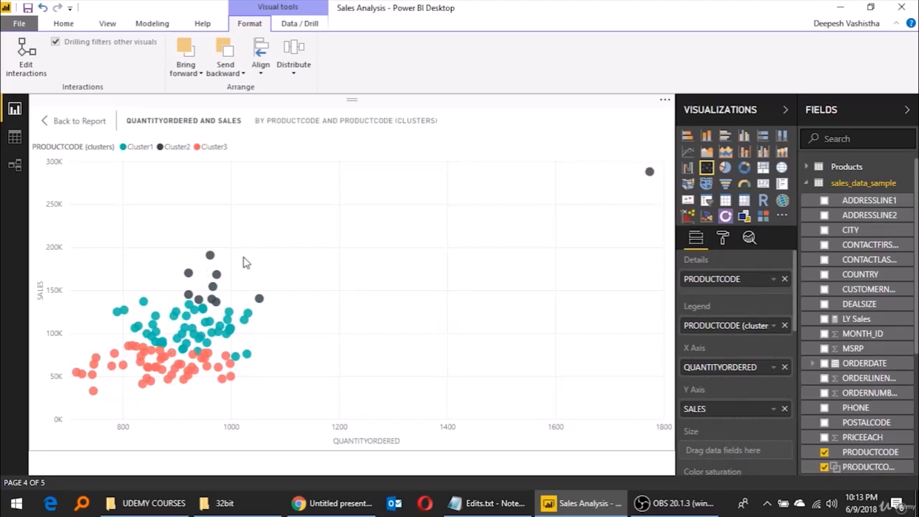
mouse_move(210, 257)
mouse_move(176, 361)
mouse_move(177, 343)
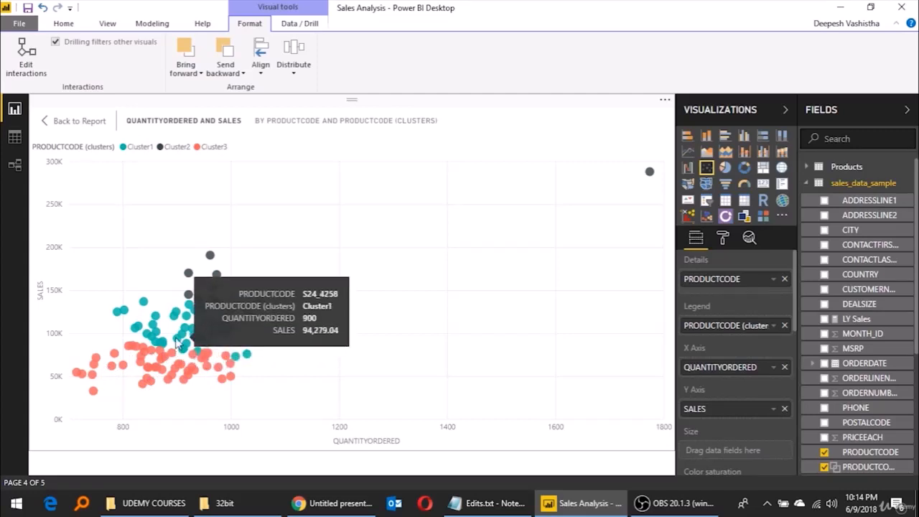
Return to the report page, enlarge the clustered scatter chart below the Clustering heading, and inspect its outlying point
left_click(79, 121)
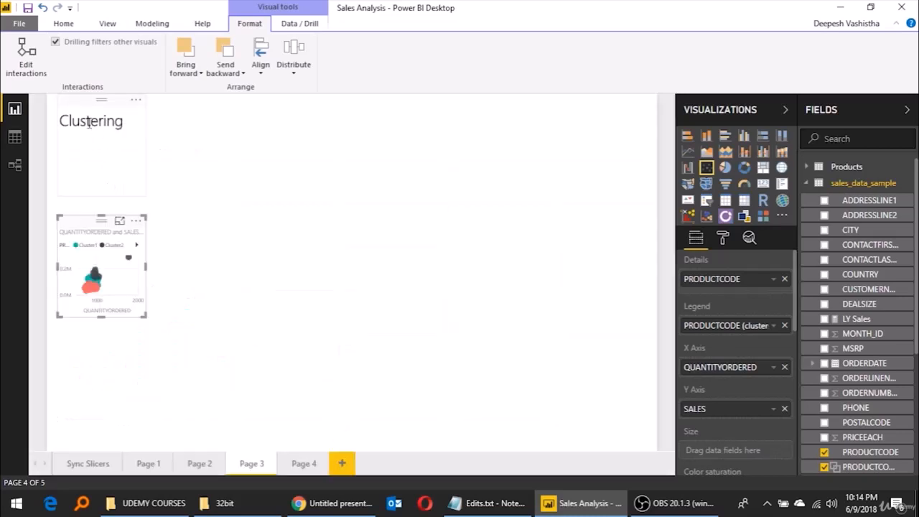
left_click_drag(149, 318, 418, 425)
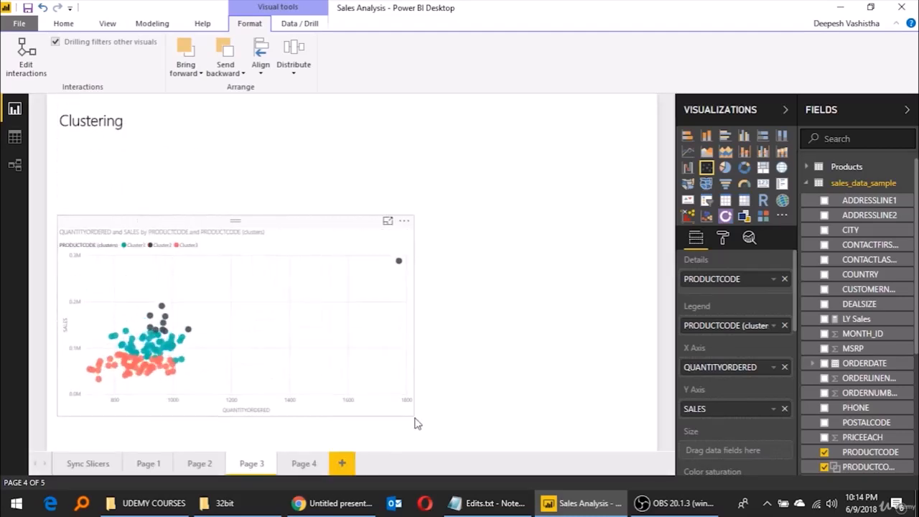
mouse_move(404, 268)
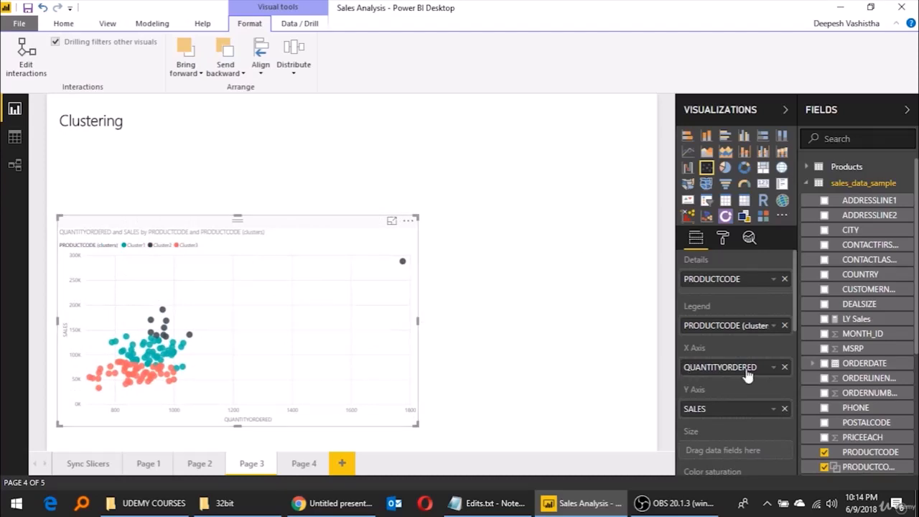
Exclude product S18_3232 from the scatter chart with a basic visual-level PRODUCTCODE filter, and inspect the filtered chart in focus mode
scroll(746, 369, "down", 3)
scroll(747, 374, "down", 2)
scroll(746, 368, "down", 2)
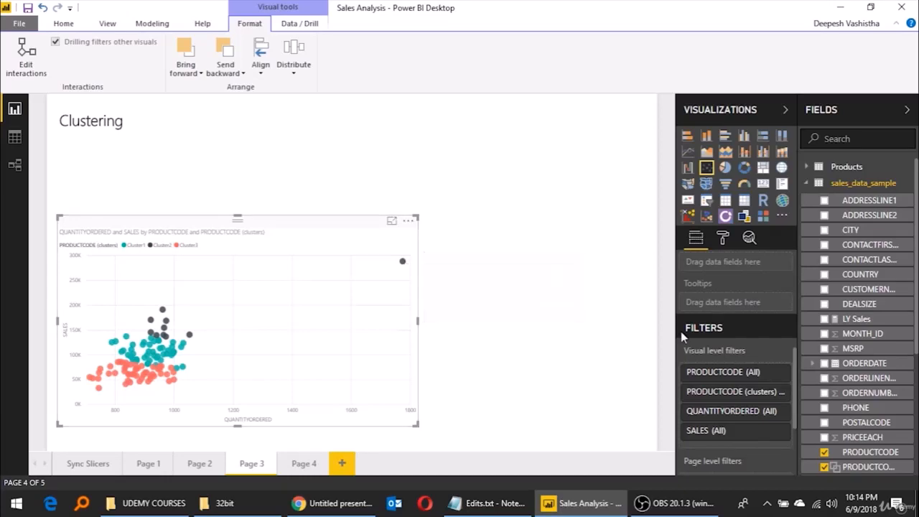
left_click(734, 372)
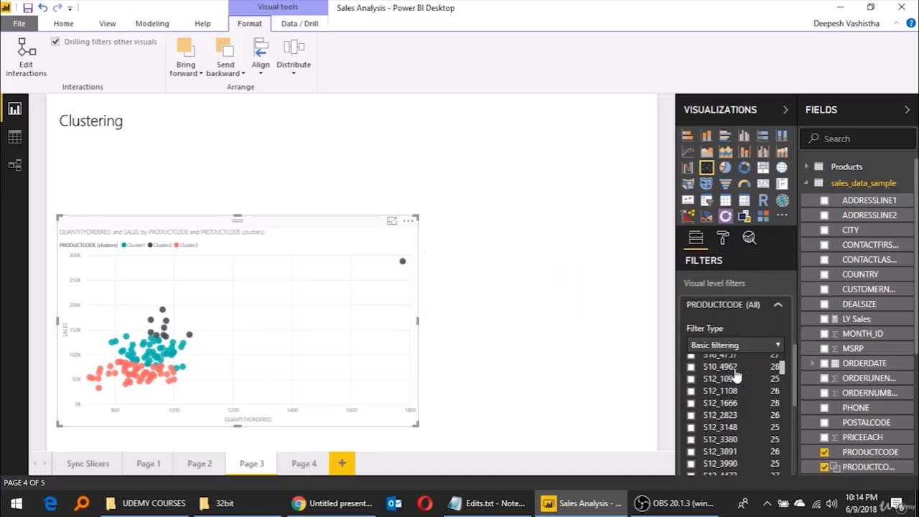
left_click(728, 365)
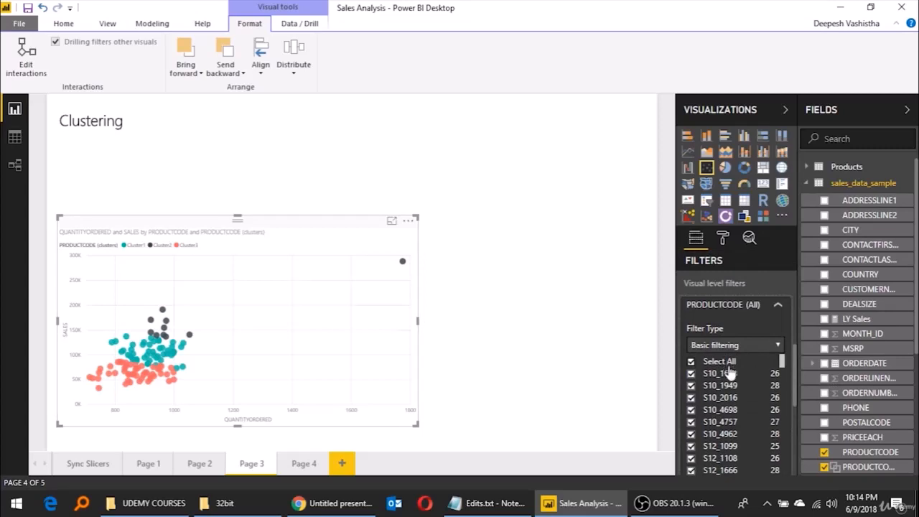
scroll(740, 388, "down", 5)
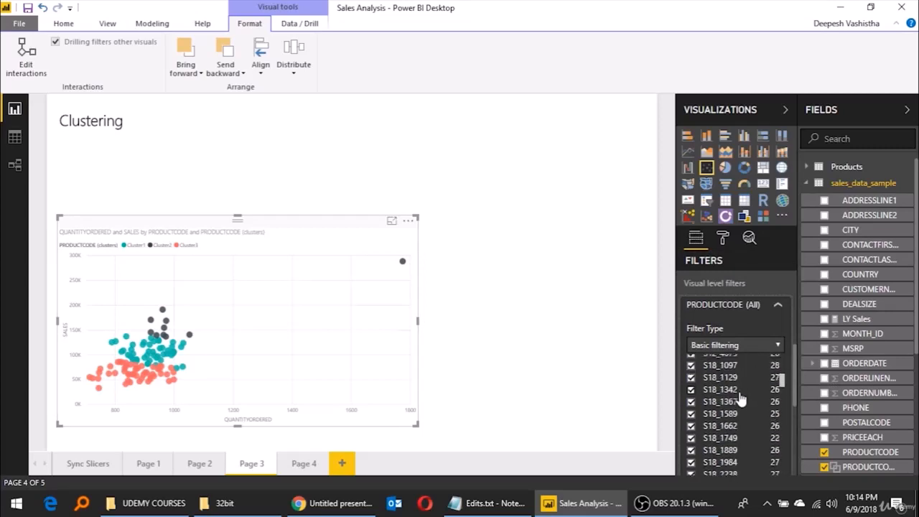
scroll(740, 402, "down", 2)
scroll(740, 407, "down", 4)
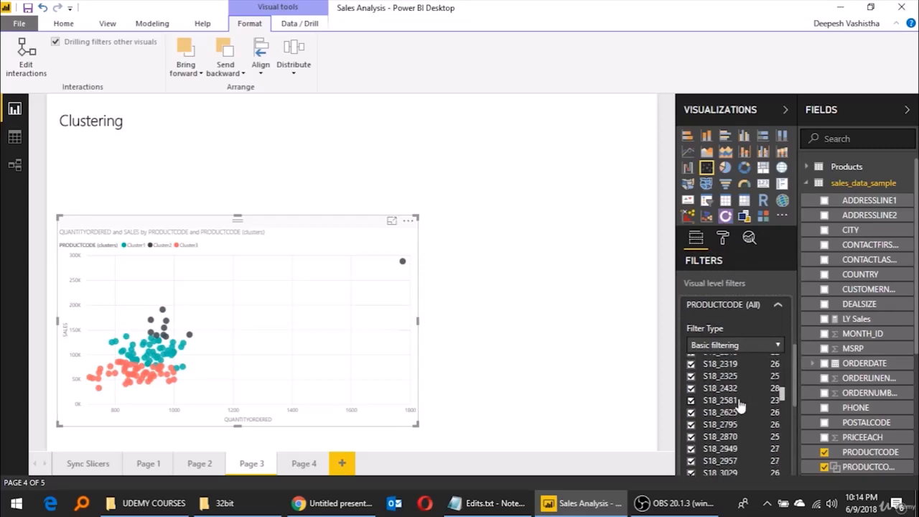
left_click(691, 442)
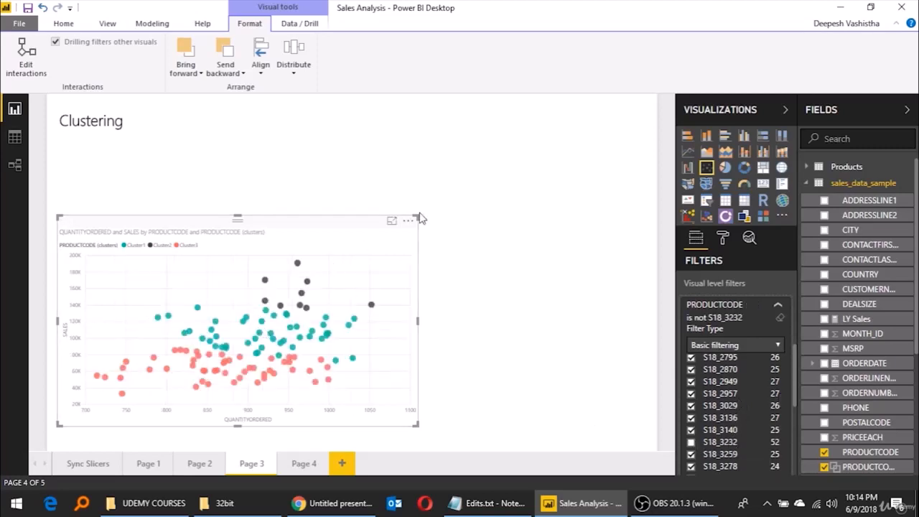
left_click(392, 220)
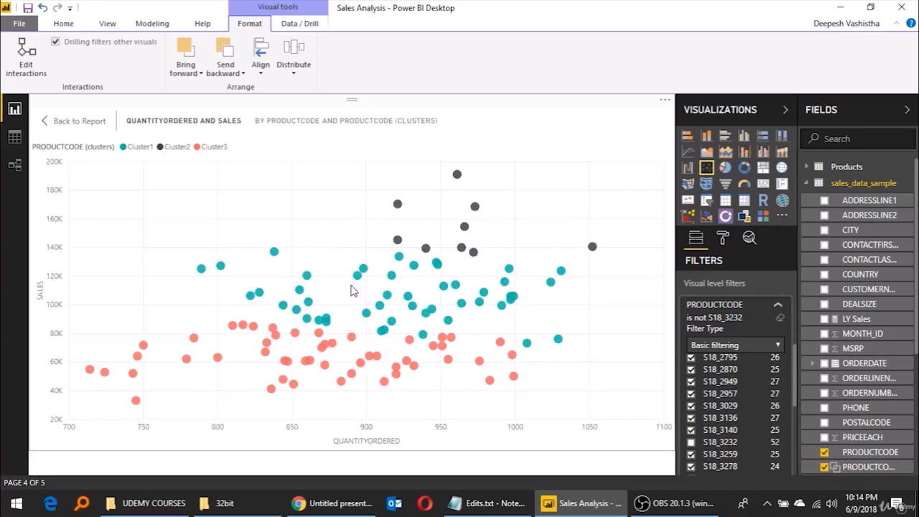
left_click(69, 134)
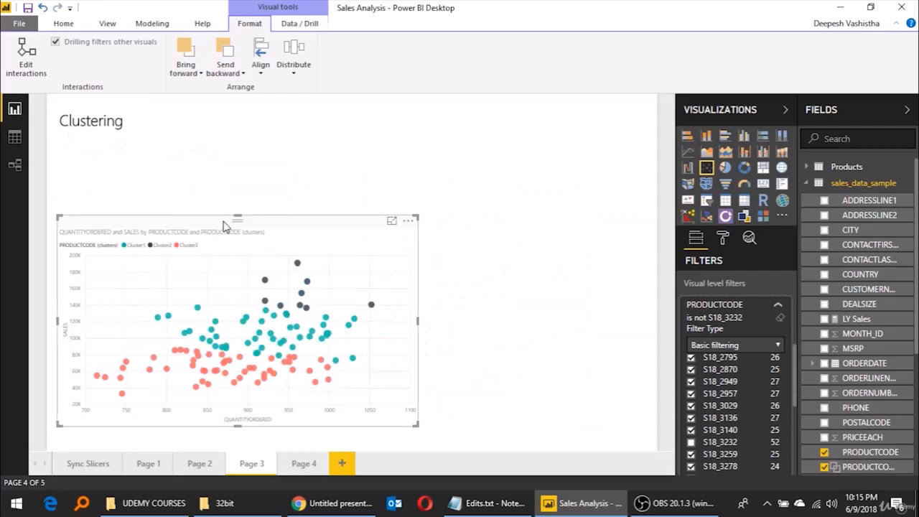
Place the scatter chart in the page's lower-left corner and make it narrower and taller, leaving room beside it for another visual
left_click_drag(226, 215, 479, 102)
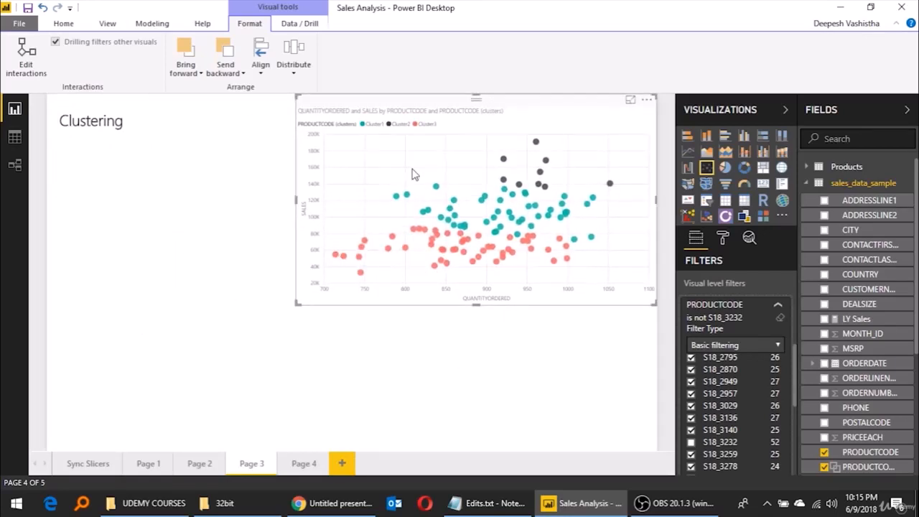
left_click_drag(423, 167, 153, 323)
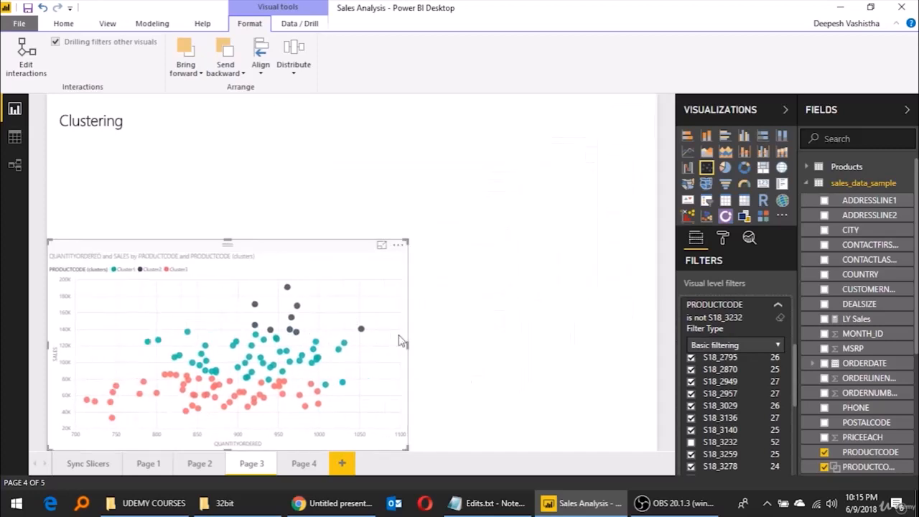
left_click_drag(408, 345, 285, 339)
left_click_drag(173, 240, 172, 171)
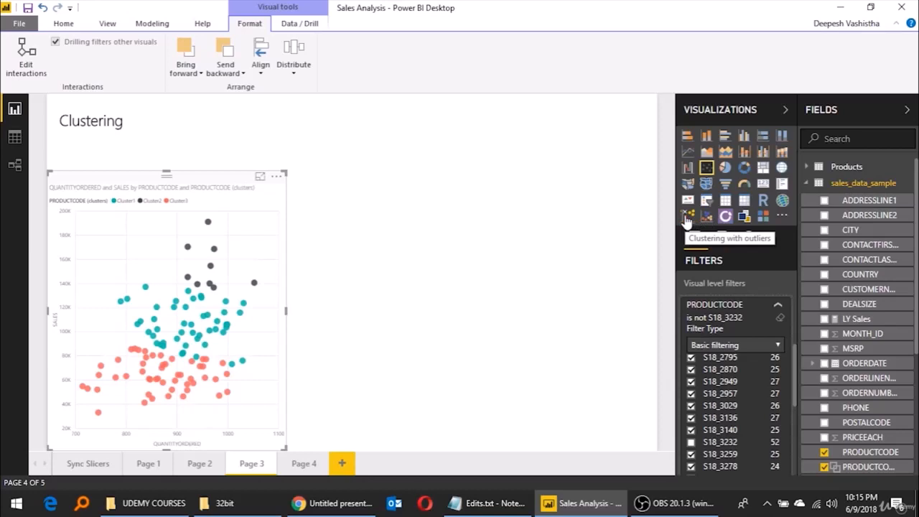
Add a Clustering with outliers visual and enlarge it to fill the free area beside the scatter chart
left_click(554, 247)
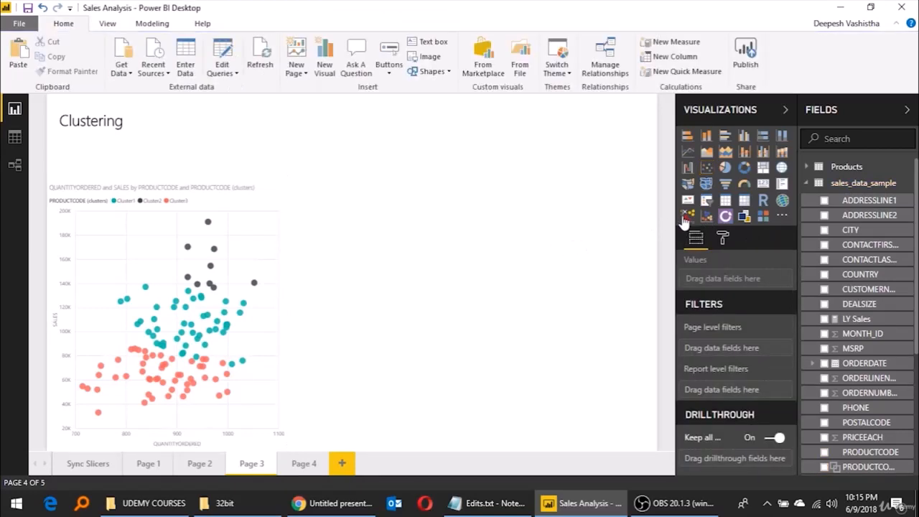
left_click(688, 217)
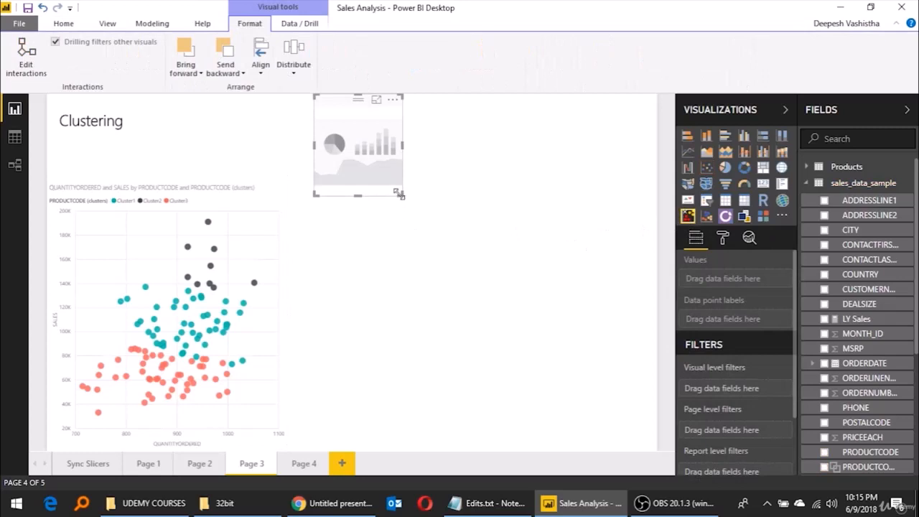
left_click_drag(403, 194, 635, 406)
left_click_drag(549, 332, 552, 378)
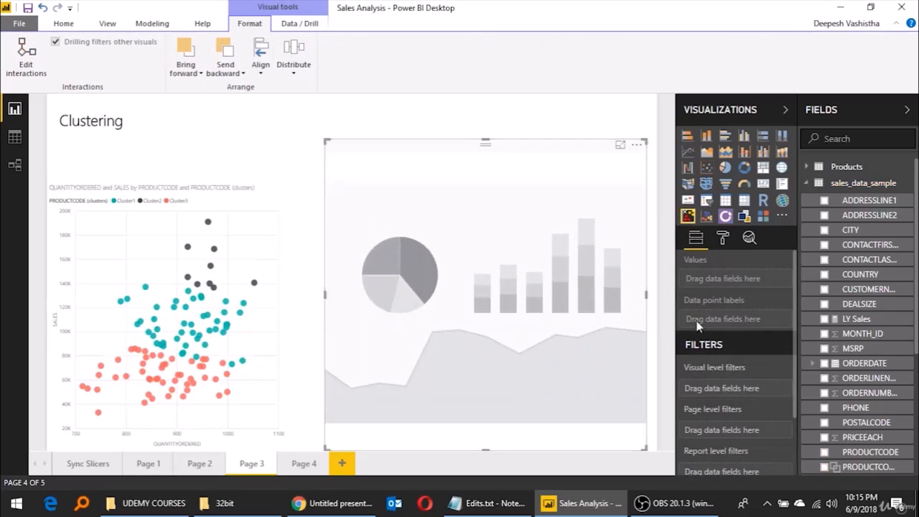
Assign SALES and QUANTITYORDERED as values and PRODUCTCODE as data point labels, shorten the outlier visual slightly, and inspect it in focus mode
scroll(874, 404, "down", 1)
scroll(873, 411, "down", 1)
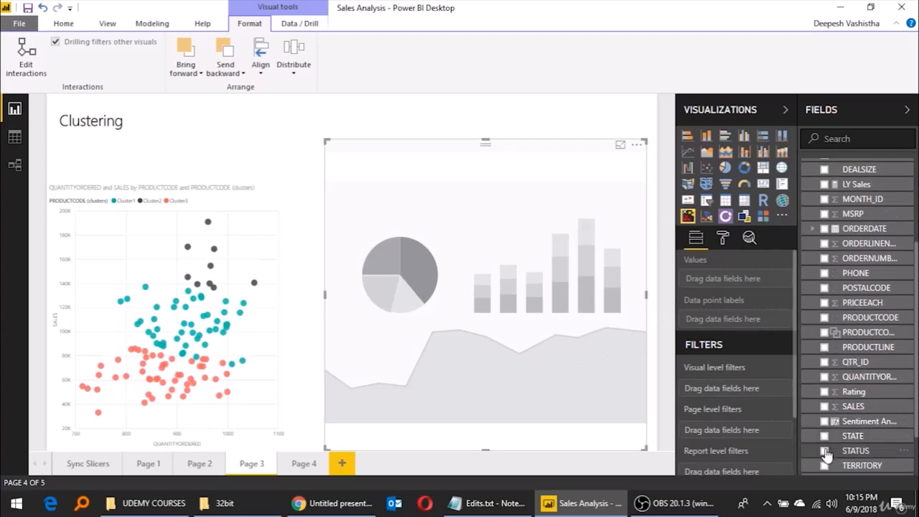
left_click(824, 408)
left_click(825, 377)
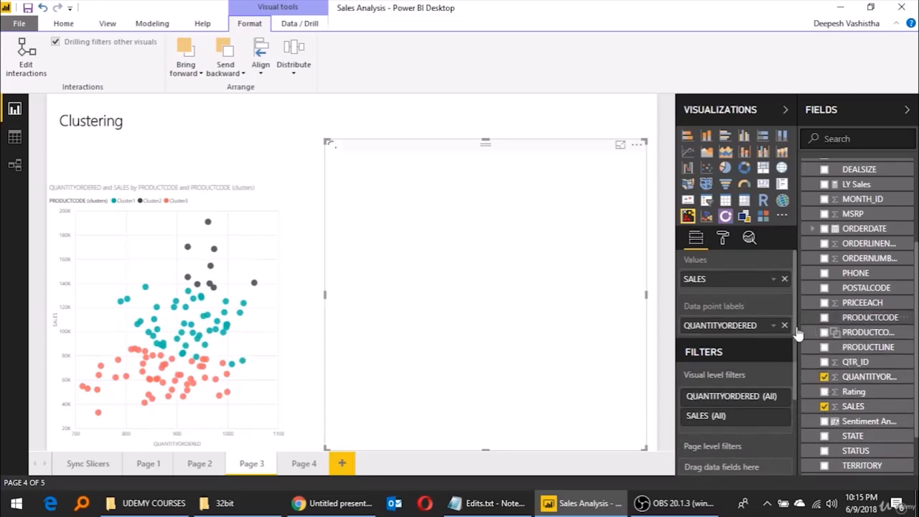
left_click_drag(755, 327, 760, 297)
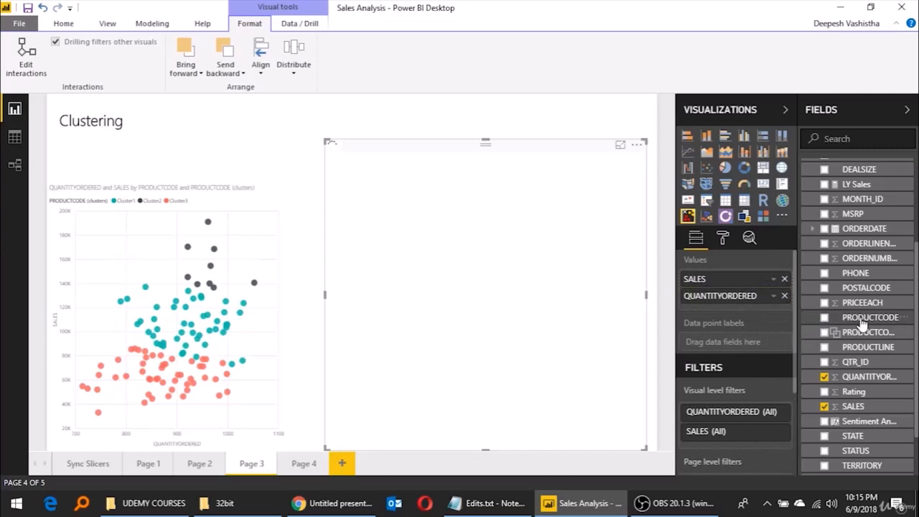
left_click_drag(862, 330, 749, 346)
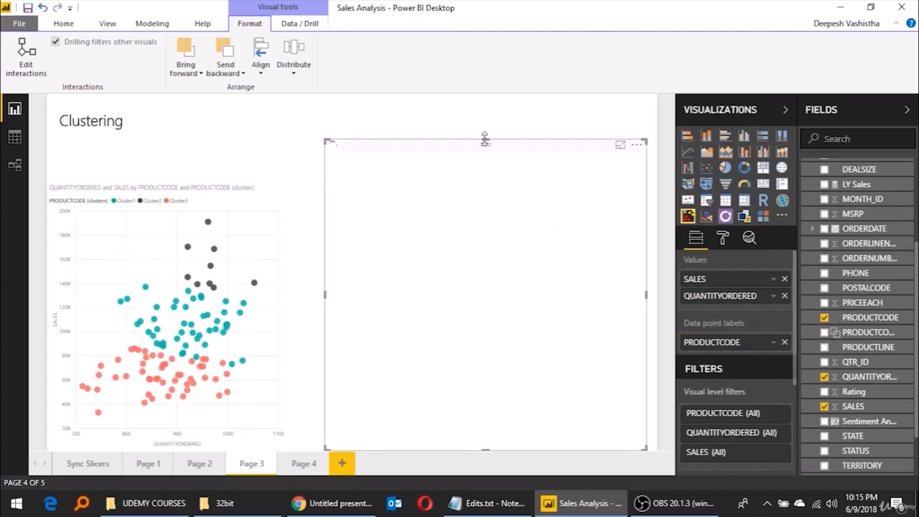
left_click_drag(485, 138, 483, 183)
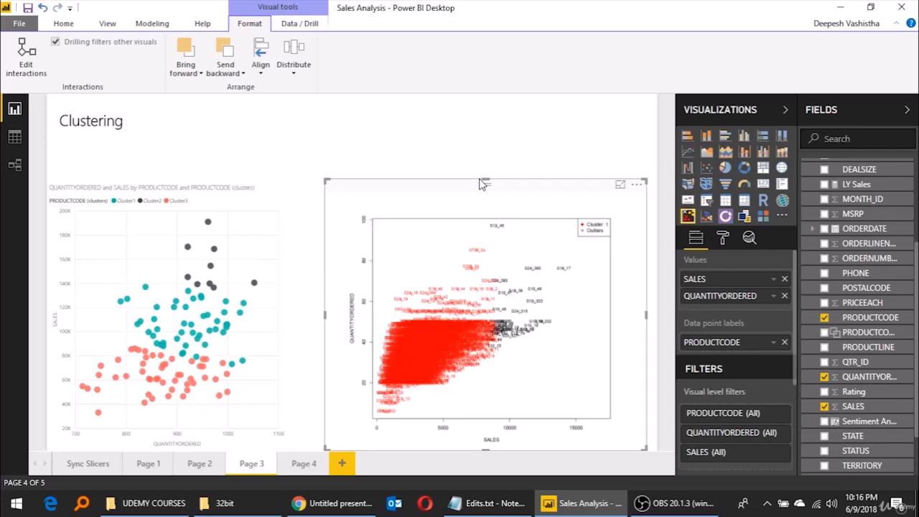
left_click(621, 186)
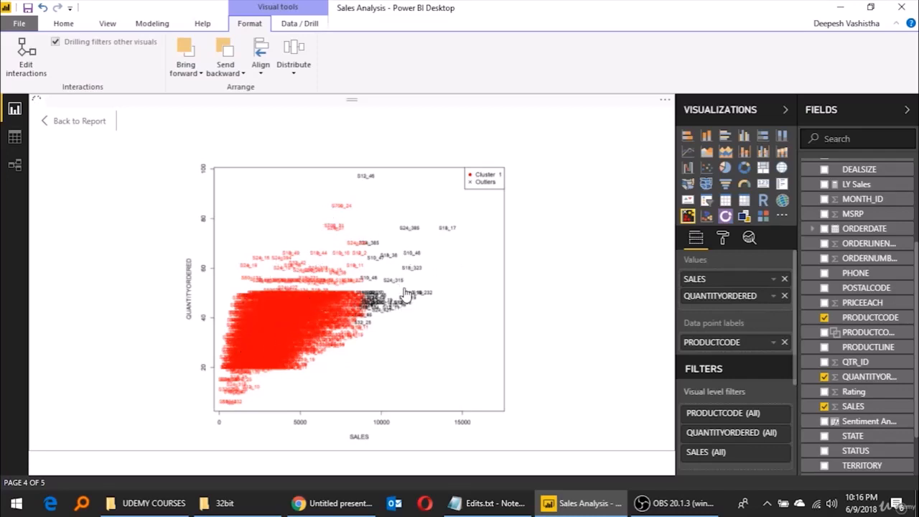
Convert the outlier visual to the other clustering custom visual with SALES and QUANTITYORDERED as values and PRODUCTCODE as data point labels
left_click(706, 218)
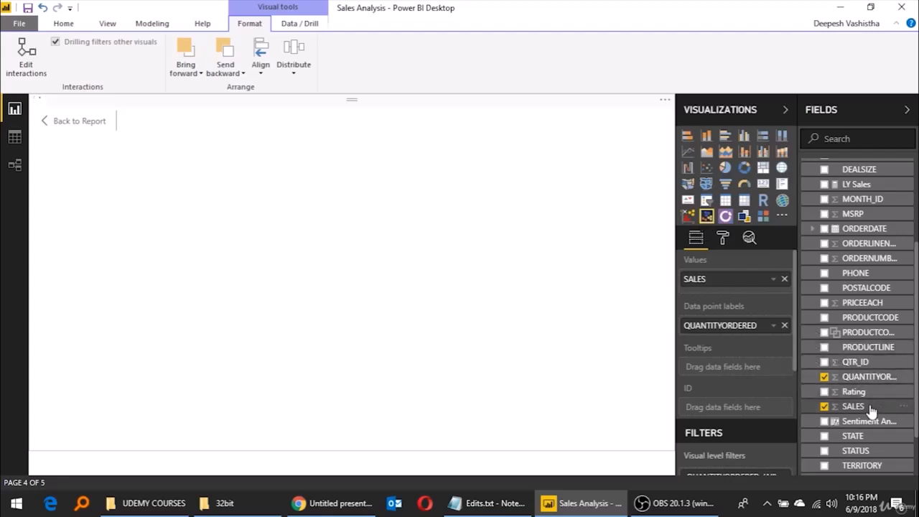
left_click_drag(881, 378, 776, 305)
scroll(875, 418, "down", 2)
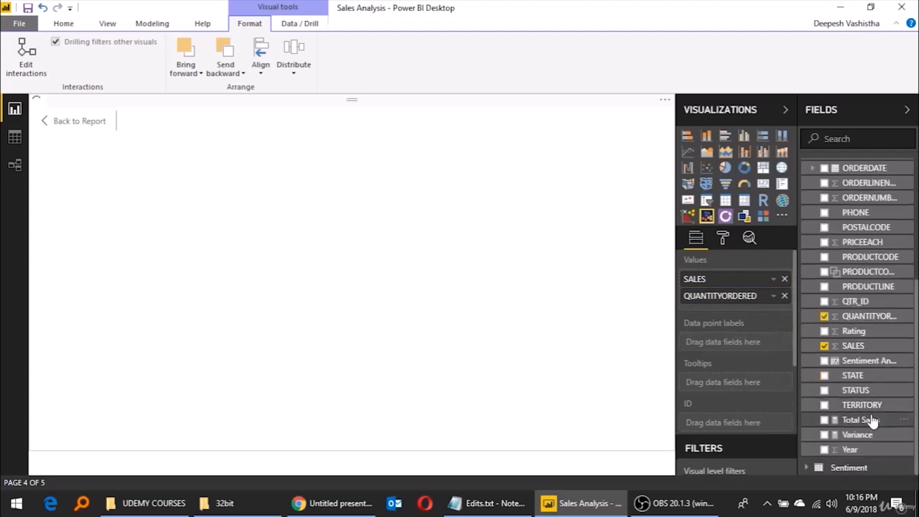
left_click_drag(876, 260, 752, 341)
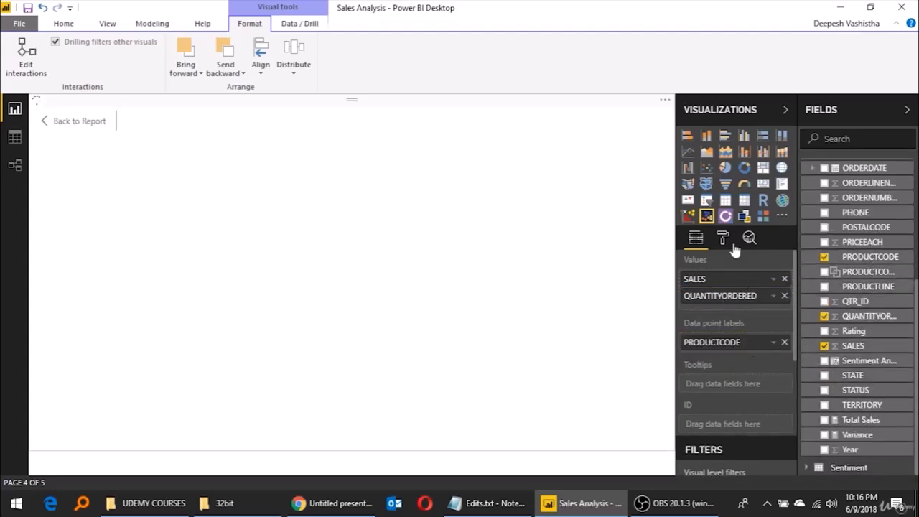
left_click(708, 217)
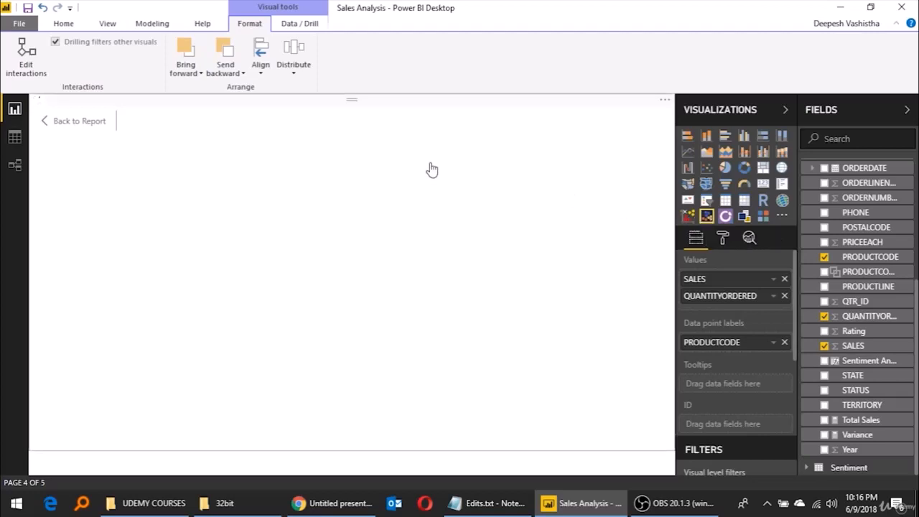
left_click(68, 128)
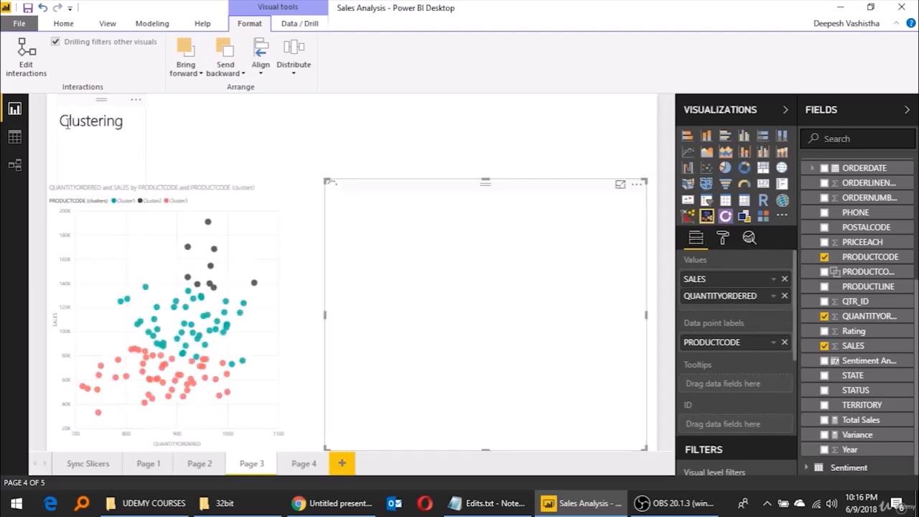
Examine the clustering visual's formatting options and compare its clusters with the original scatter chart in focus mode
left_click(723, 242)
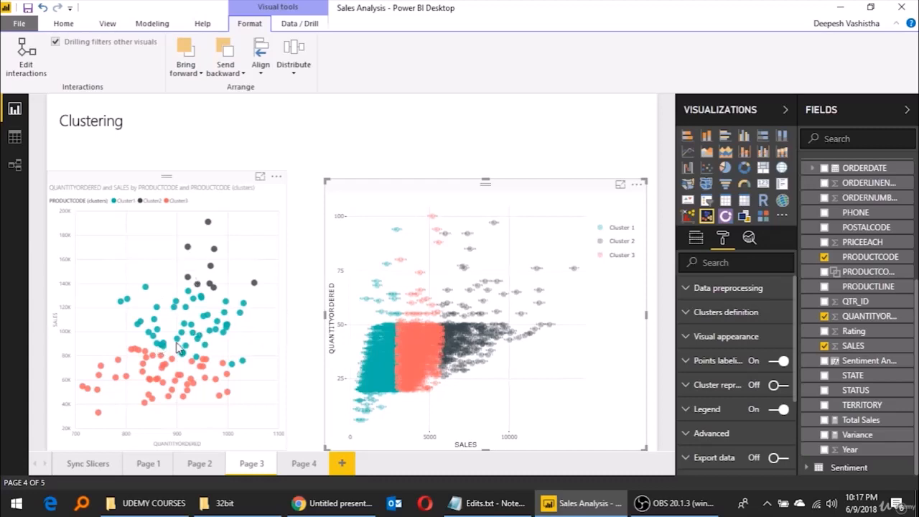
left_click(260, 176)
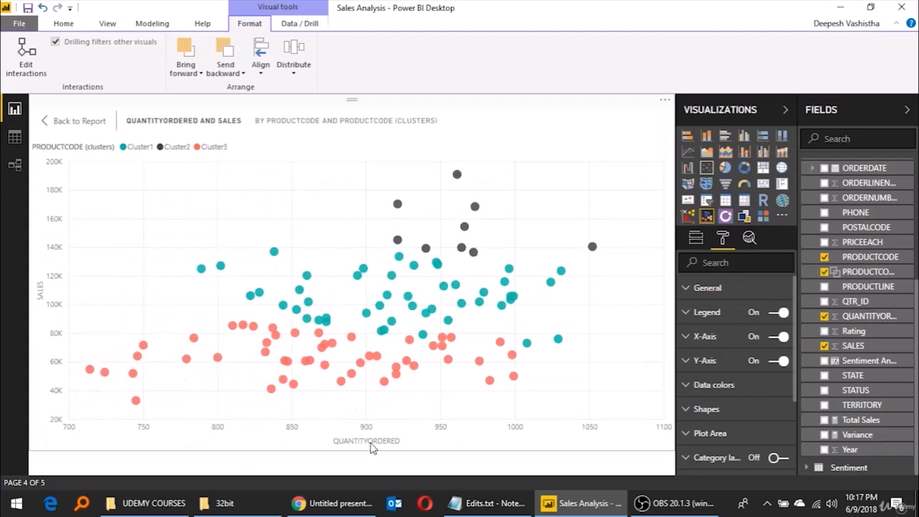
left_click(76, 122)
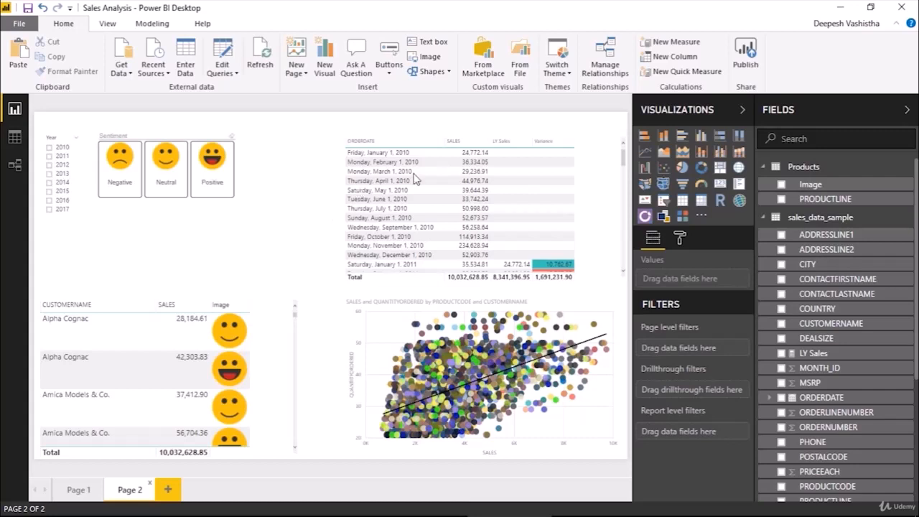
Add an ORDERDATE slicer below the sentiment slicer on Page 2, switch it to Relative, and open it in focus mode
scroll(481, 191, "down", 3)
scroll(501, 206, "up", 3)
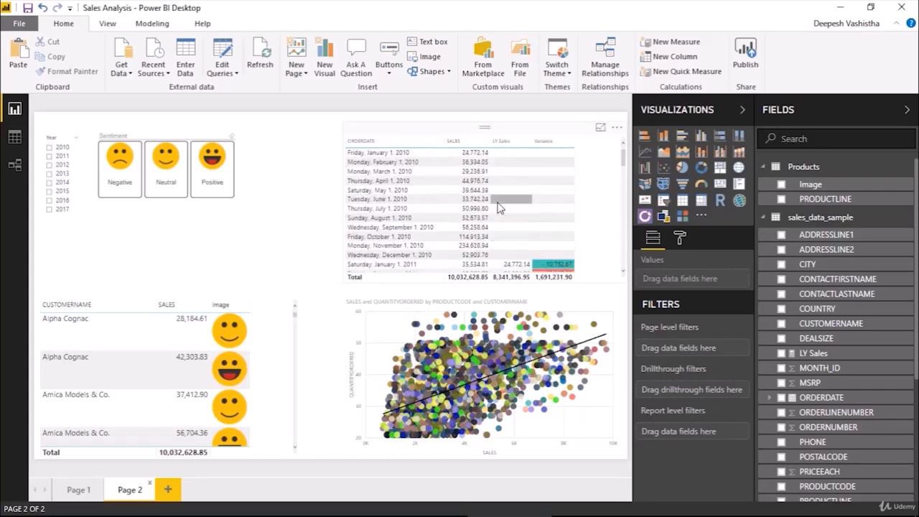
scroll(501, 206, "down", 2)
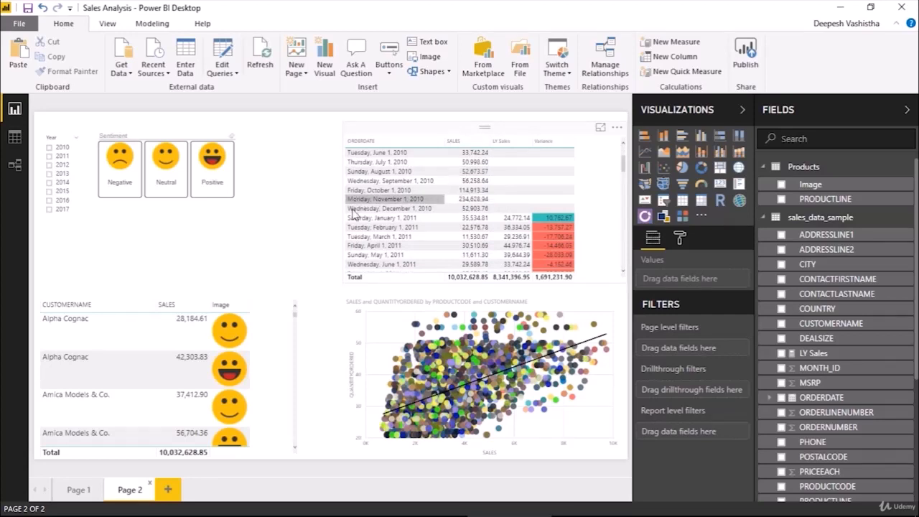
left_click(666, 202)
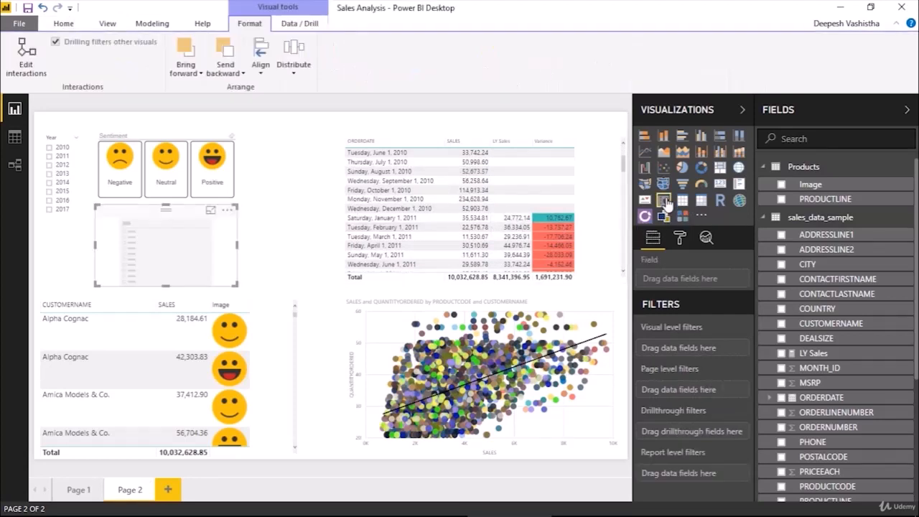
left_click(783, 398)
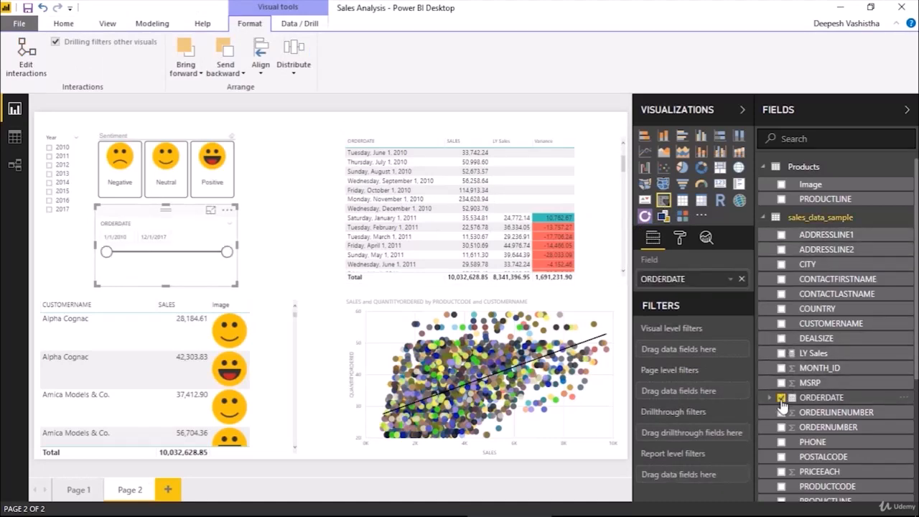
left_click(230, 231)
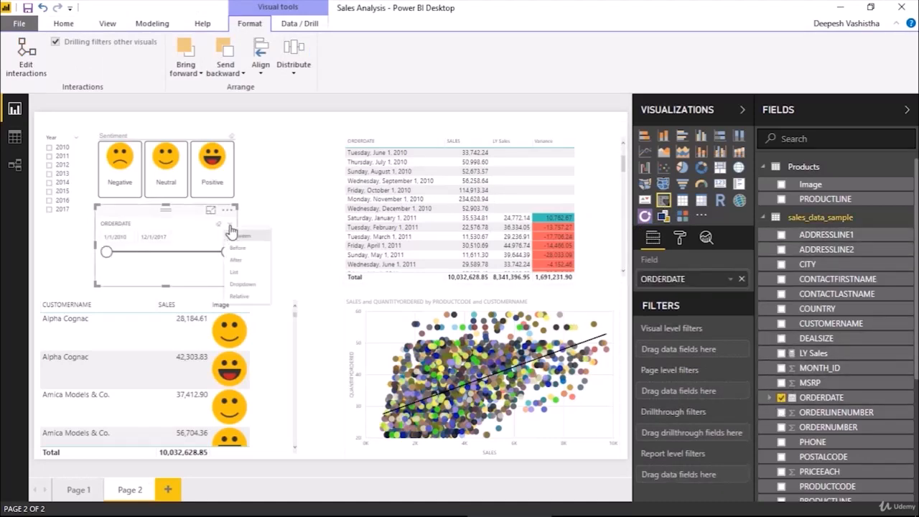
left_click(247, 296)
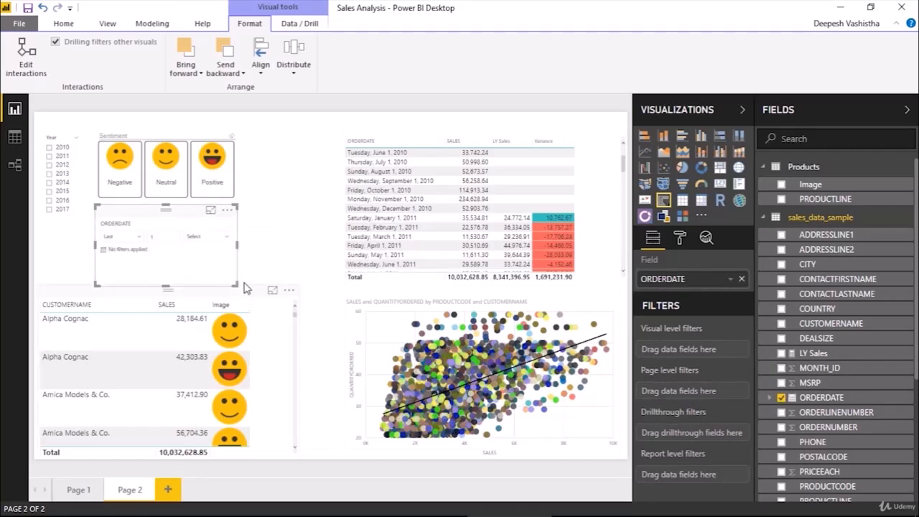
left_click(211, 212)
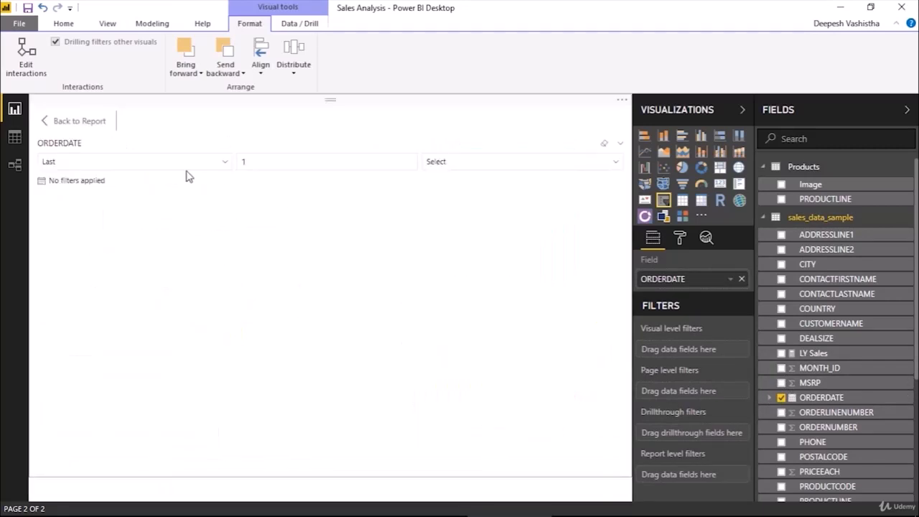
Return from focus mode, set the ORDERDATE slicer's numeric inputs text size to 12, and shorten the slicer slightly
left_click(90, 126)
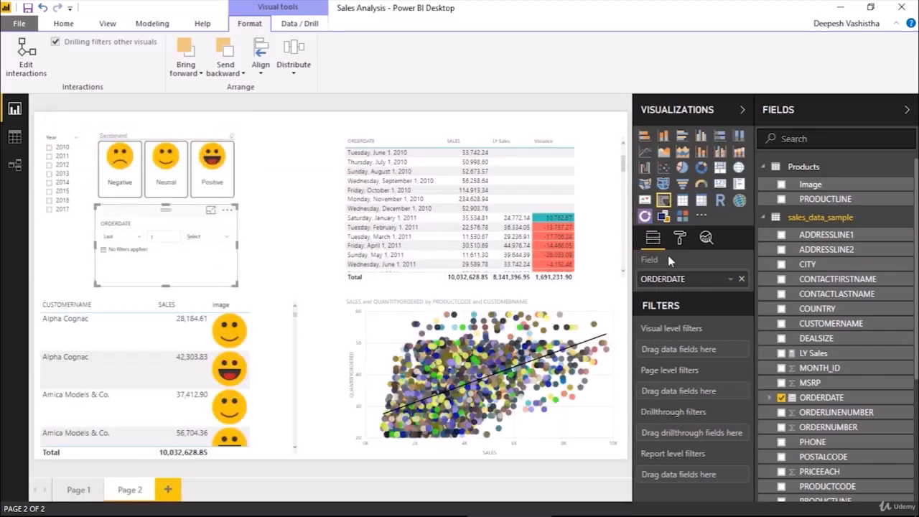
left_click(679, 238)
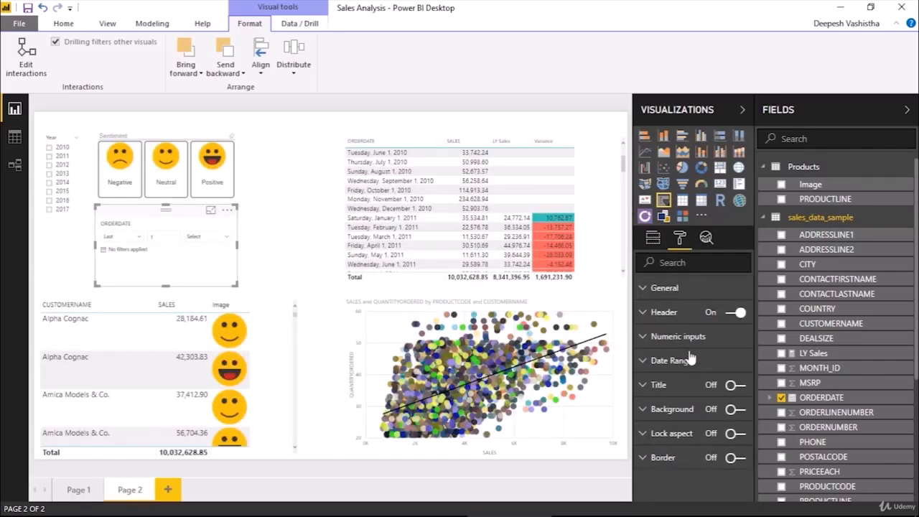
left_click(681, 337)
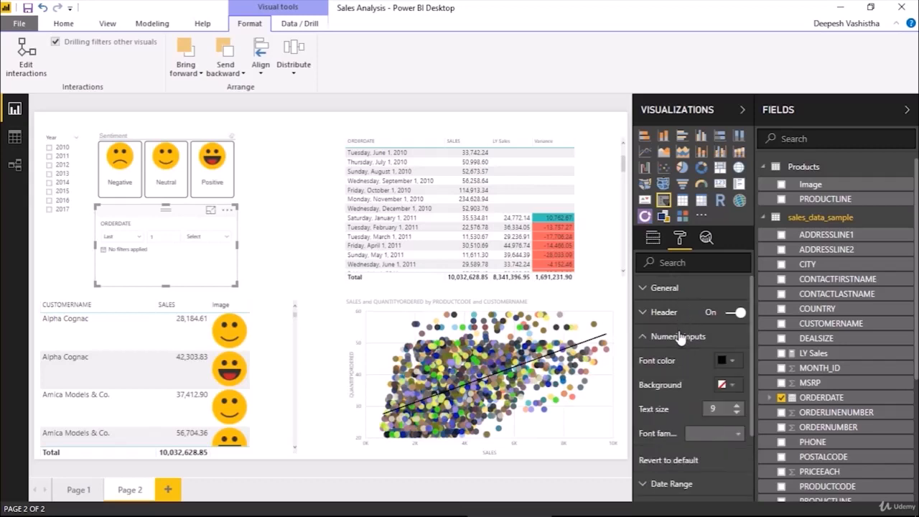
type("12")
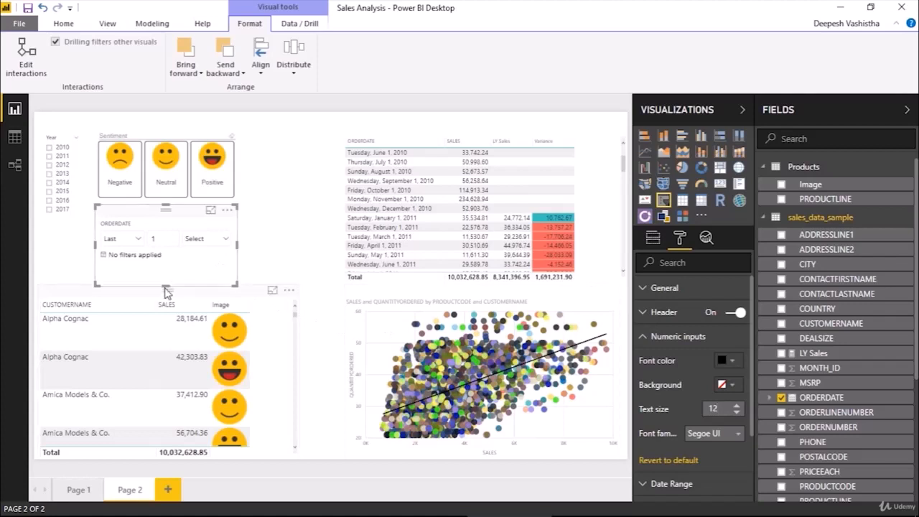
left_click_drag(166, 291, 166, 270)
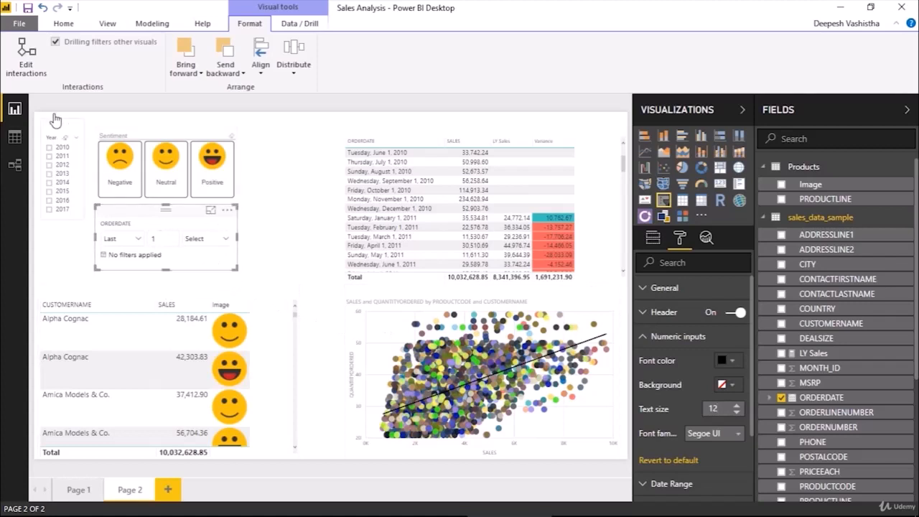
Edit interactions so the ORDERDATE slicer has no effect on the sales table, scatter chart, customer table, sentiment slicer, and Year slicer
left_click(25, 59)
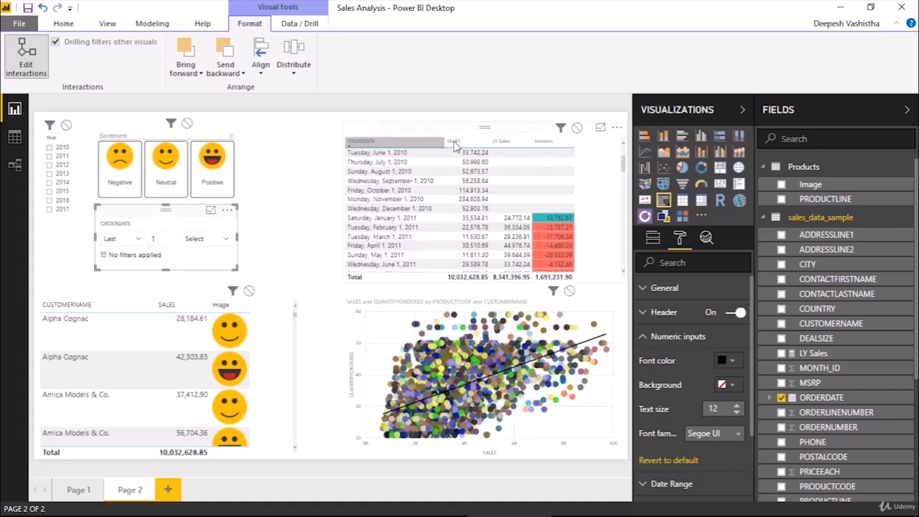
left_click(577, 128)
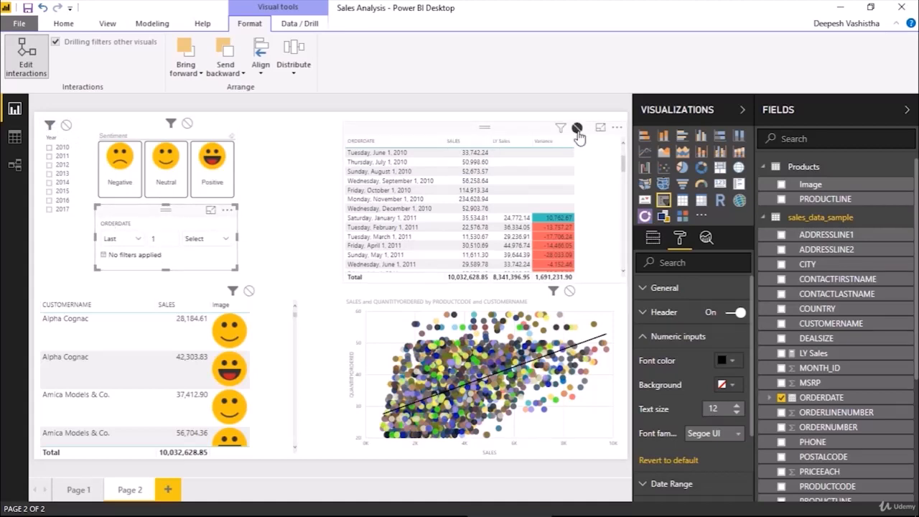
left_click(569, 291)
left_click(248, 291)
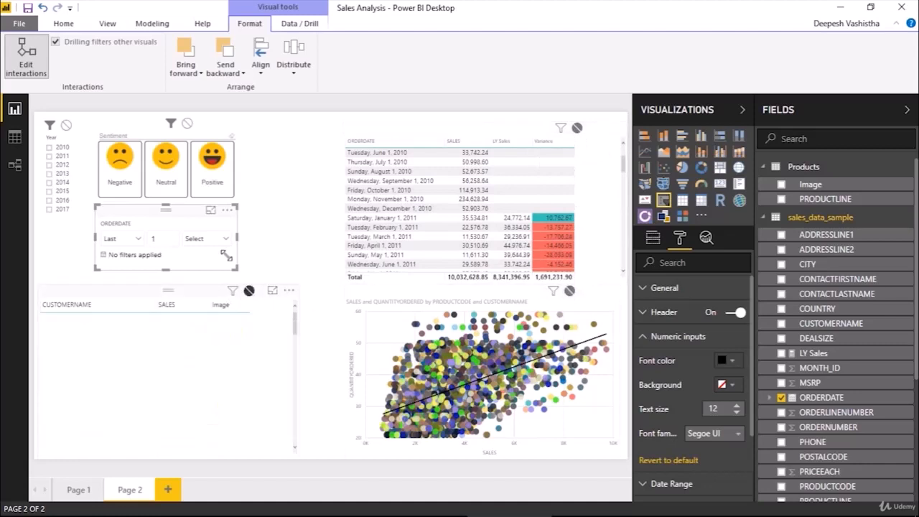
left_click(186, 124)
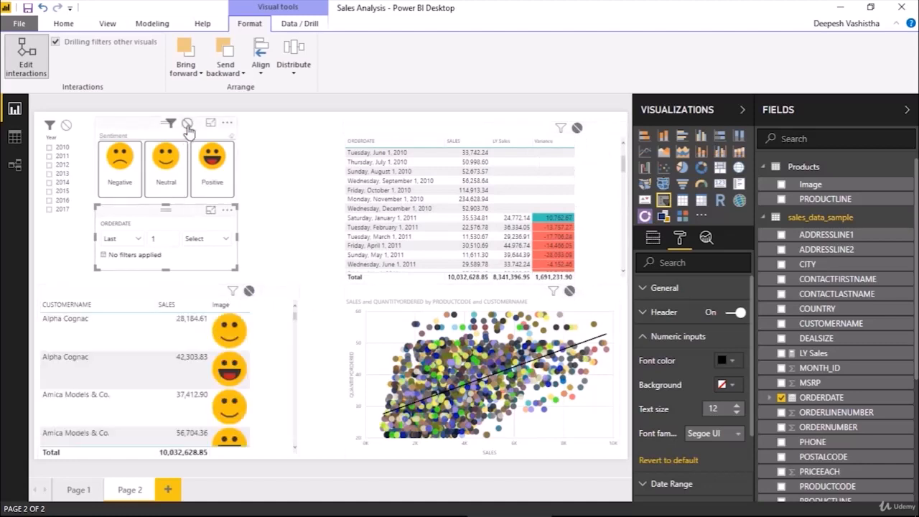
left_click(68, 129)
left_click(48, 127)
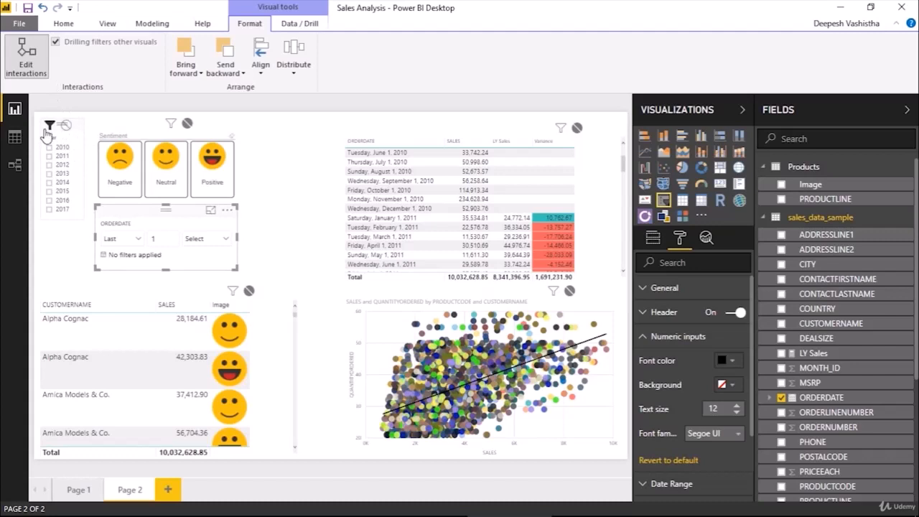
left_click(66, 126)
Stop the Year slicer from filtering the ORDERDATE slicer and finish editing interactions
left_click(77, 141)
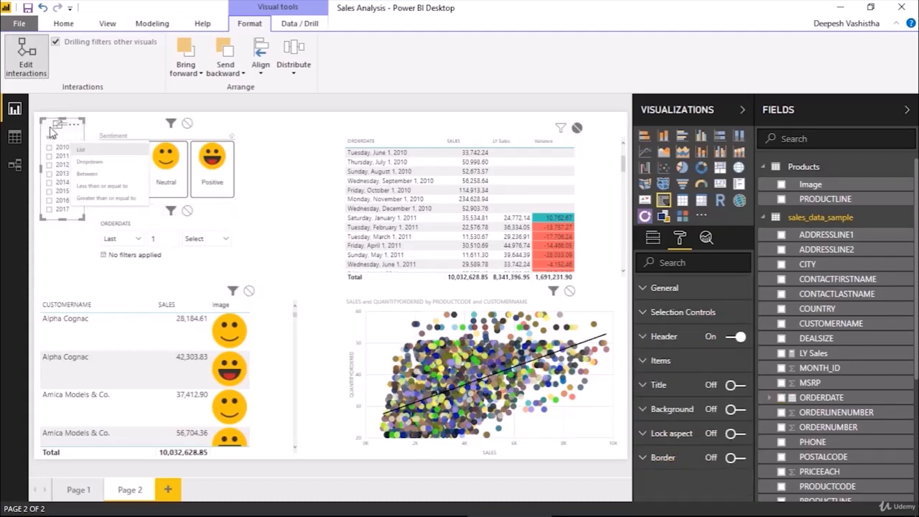
left_click(47, 127)
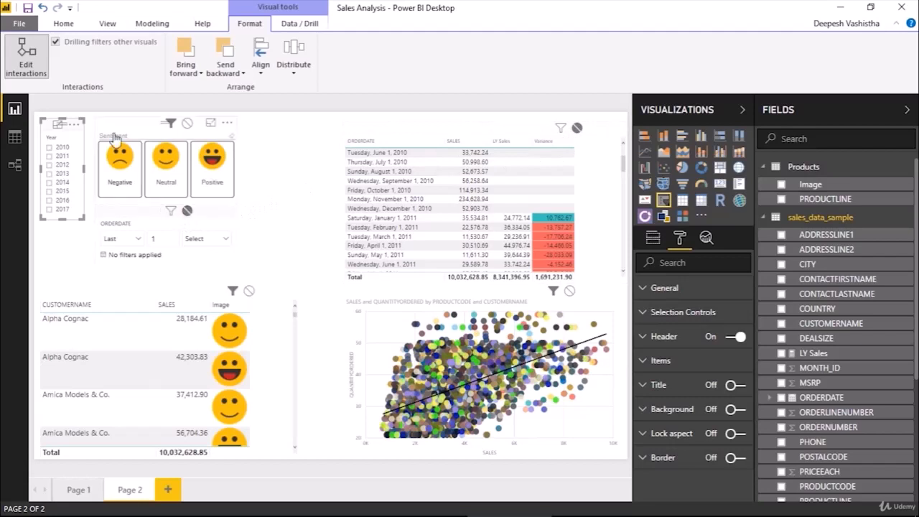
left_click(28, 76)
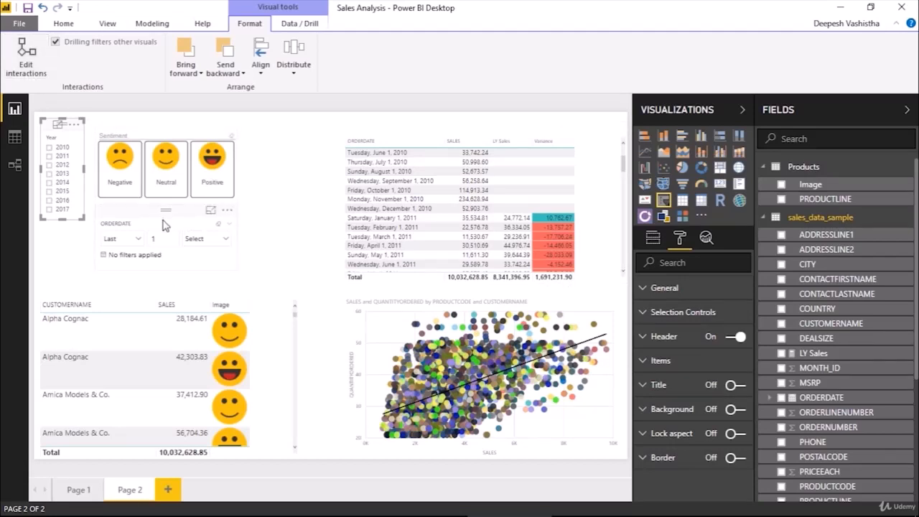
Nudge the ORDERDATE slicer, set its relative period to the last 1 Years, and check the sales table
left_click_drag(159, 222, 165, 219)
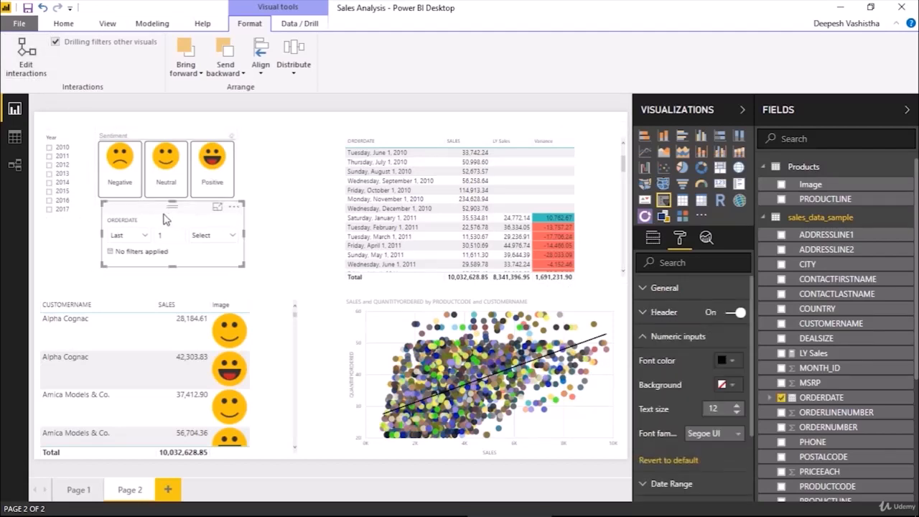
left_click(196, 241)
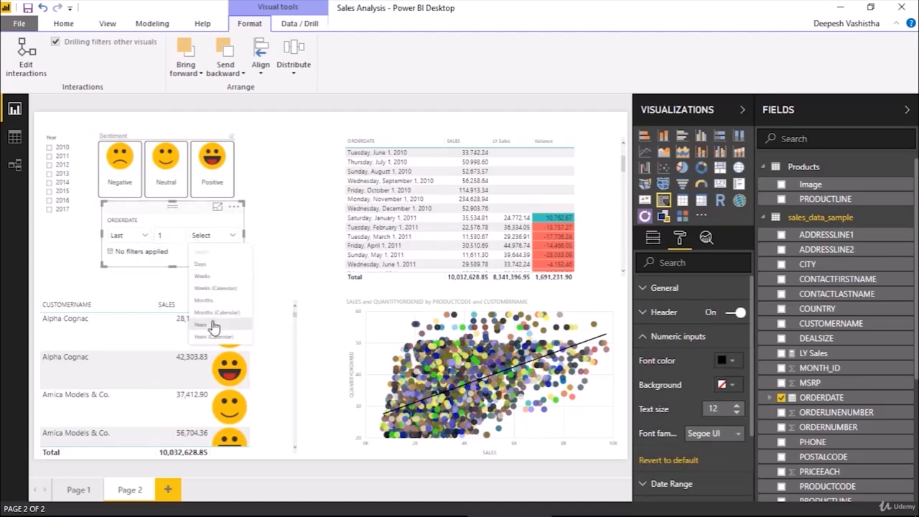
left_click(208, 238)
left_click(210, 241)
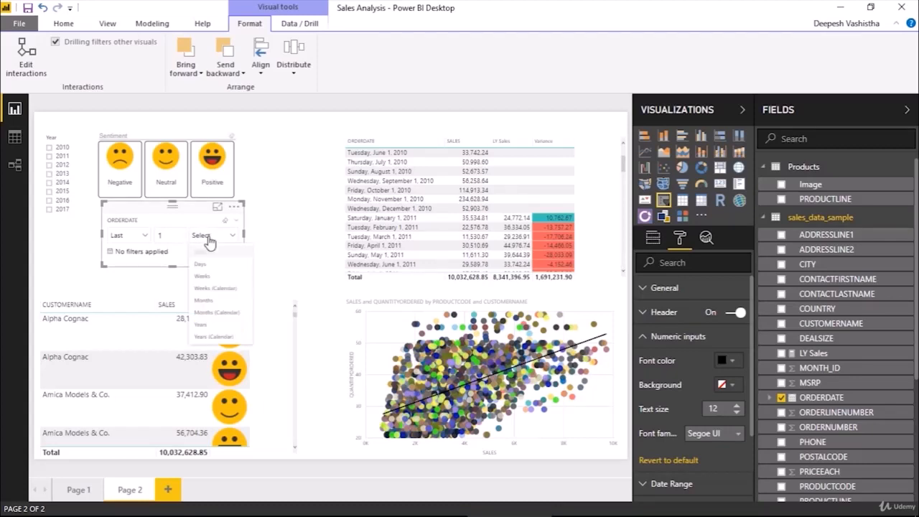
left_click(211, 324)
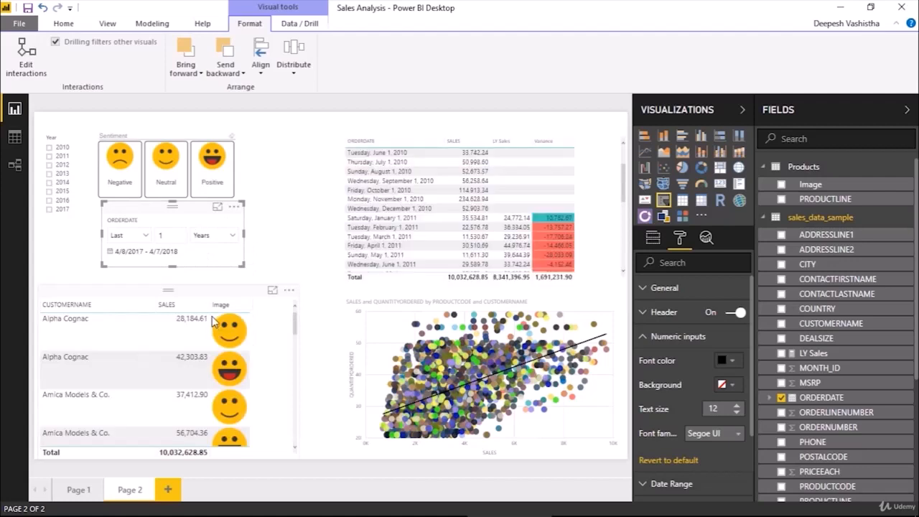
scroll(394, 212, "down", 3)
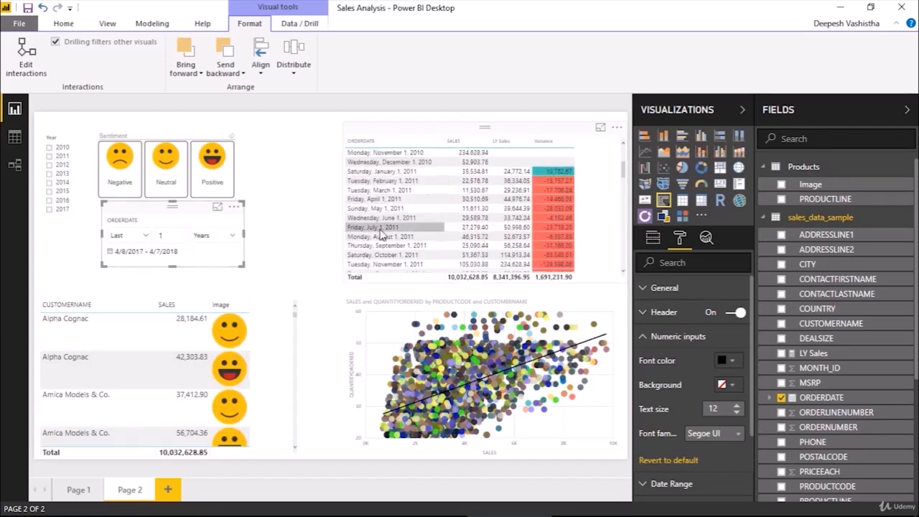
scroll(382, 233, "up", 3)
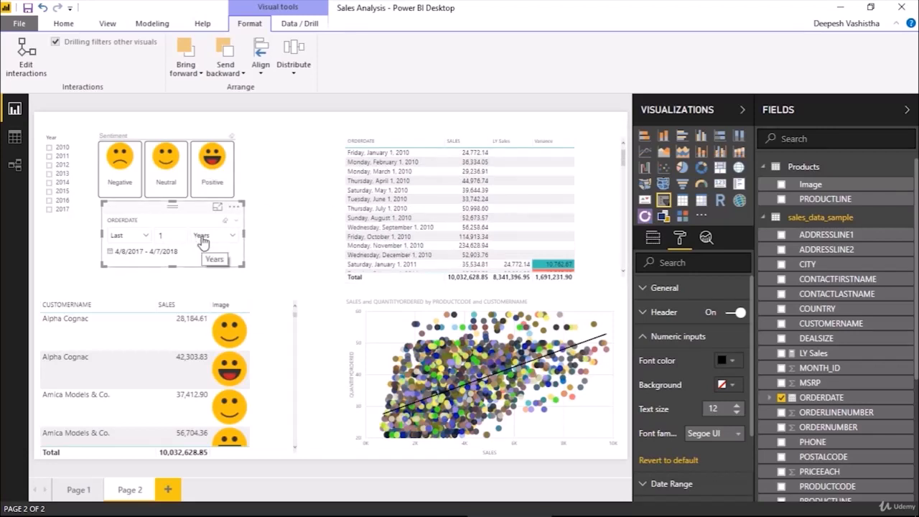
Edit interactions so the ORDERDATE slicer filters the monthly sales variance table
left_click(26, 58)
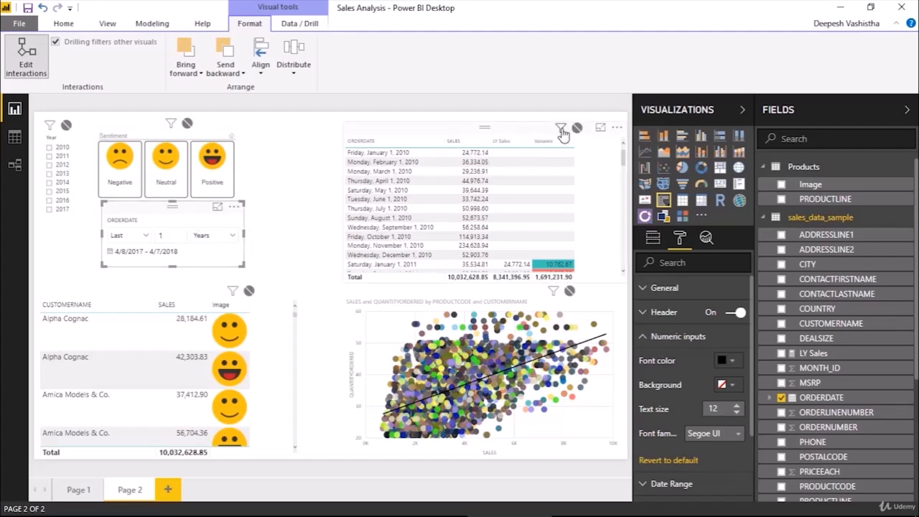
left_click(561, 130)
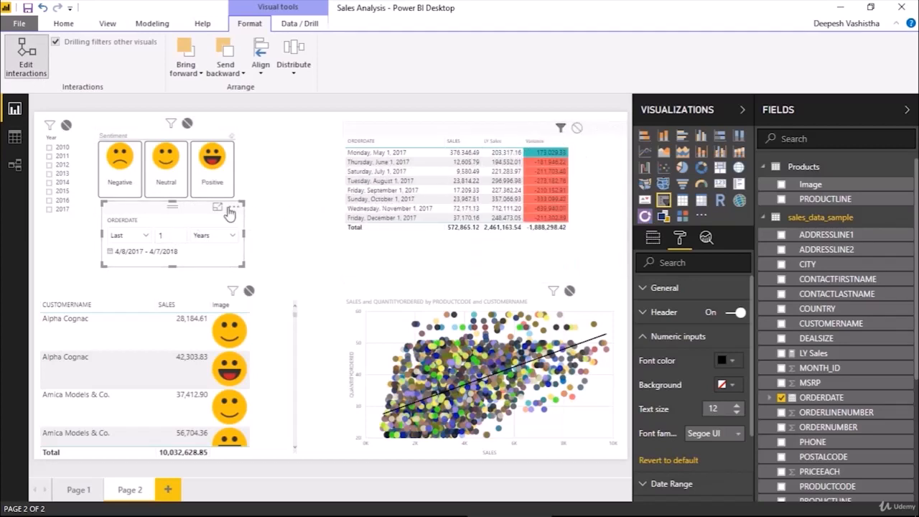
left_click(28, 65)
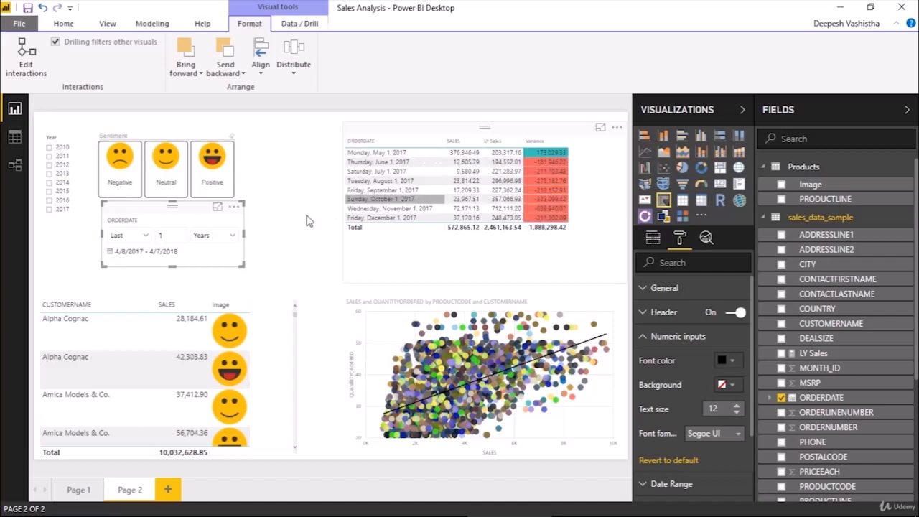
Set the ORDERDATE slicer to the last 2 years and review the filtered months in the sales table
double_click(180, 240)
type("2")
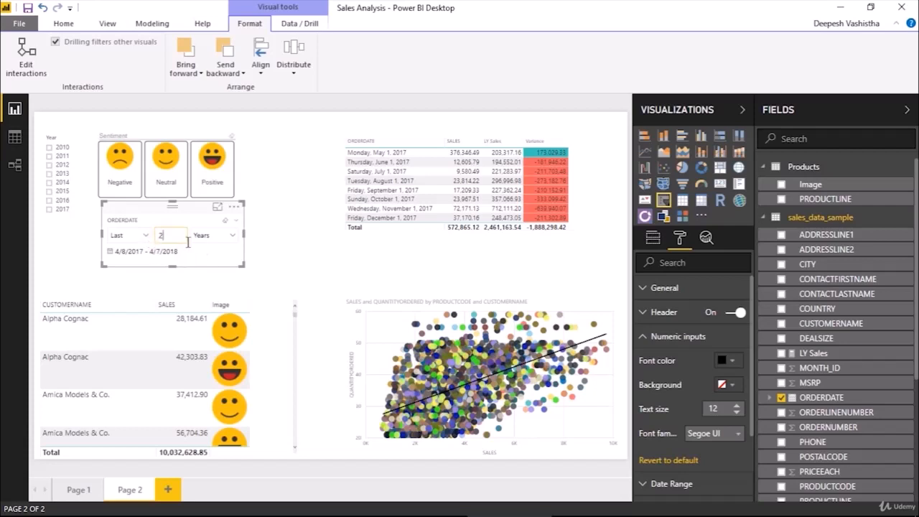
key("Return")
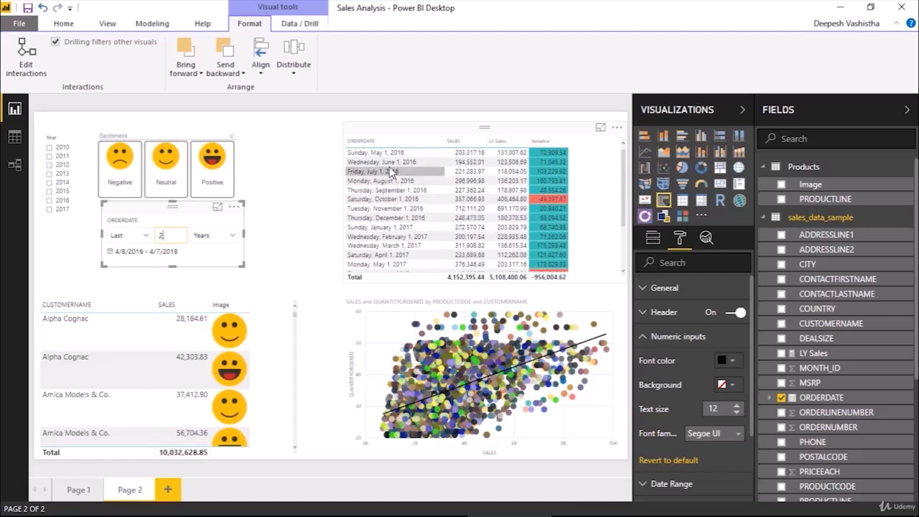
scroll(410, 166, "down", 3)
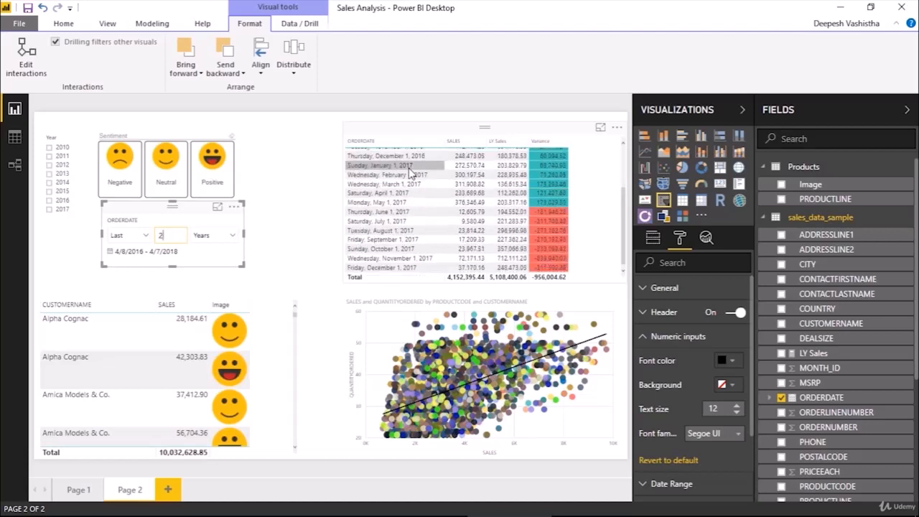
scroll(413, 174, "up", 3)
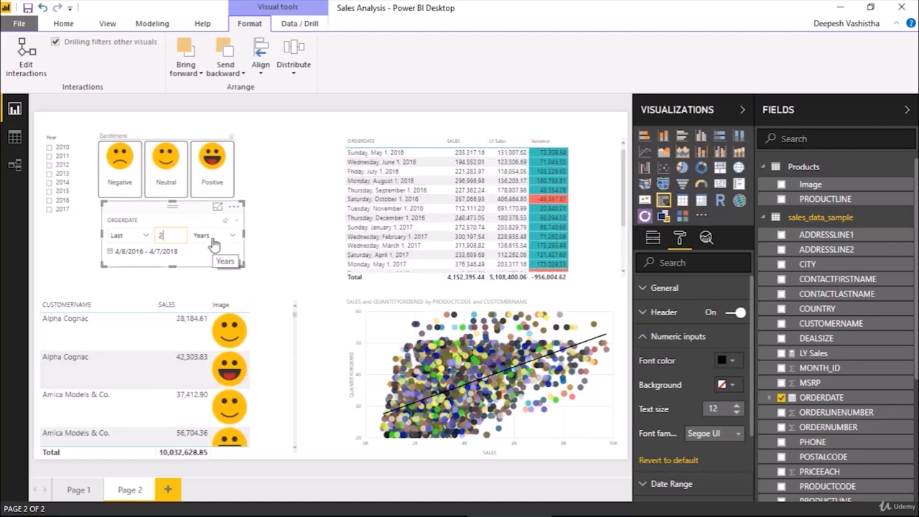
left_click(133, 238)
left_click(208, 240)
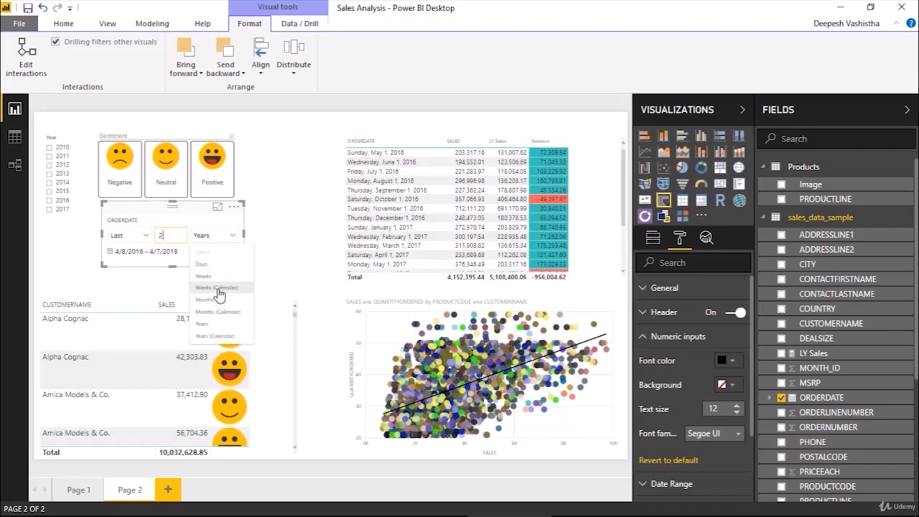
left_click(198, 224)
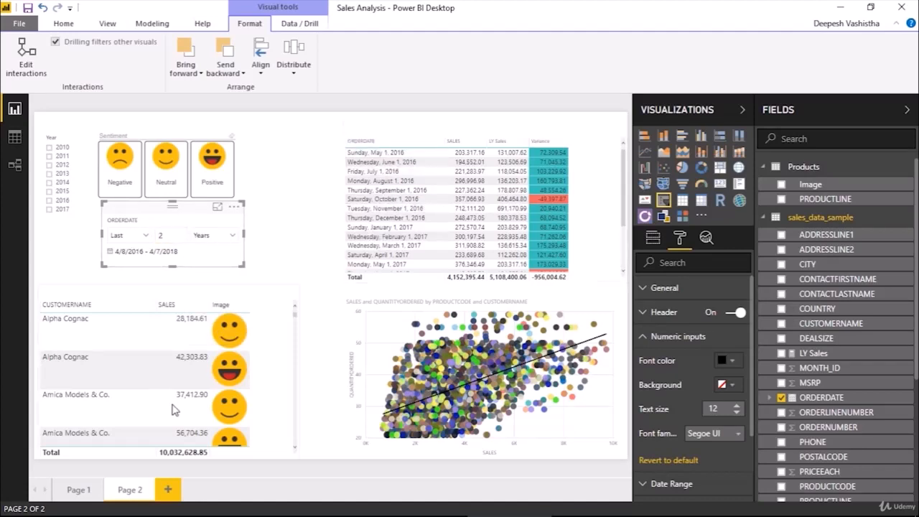
Switch to Page 1 and examine the Products table's product lines and image links in the data view
left_click(77, 490)
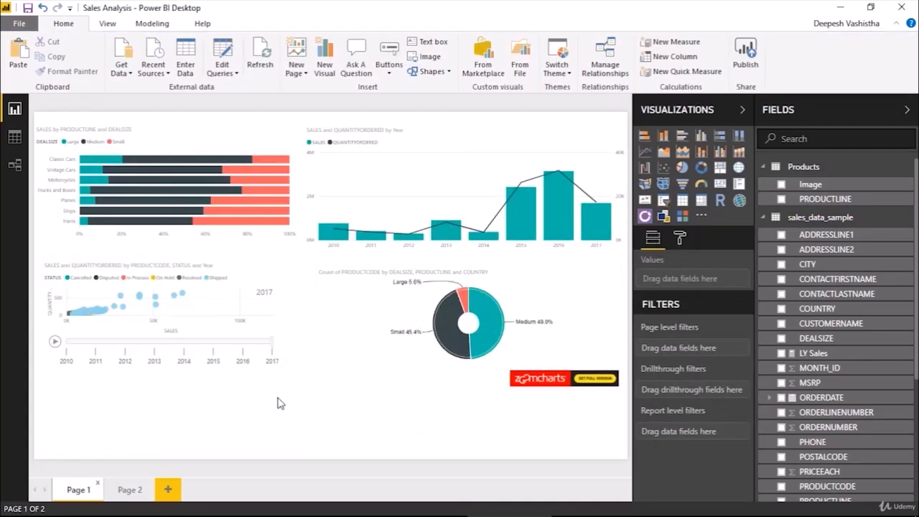
left_click(767, 217)
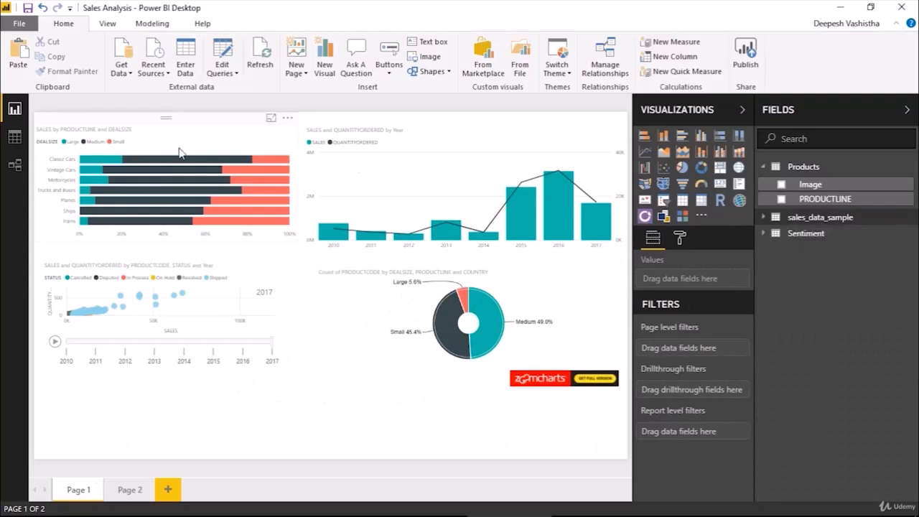
left_click(7, 138)
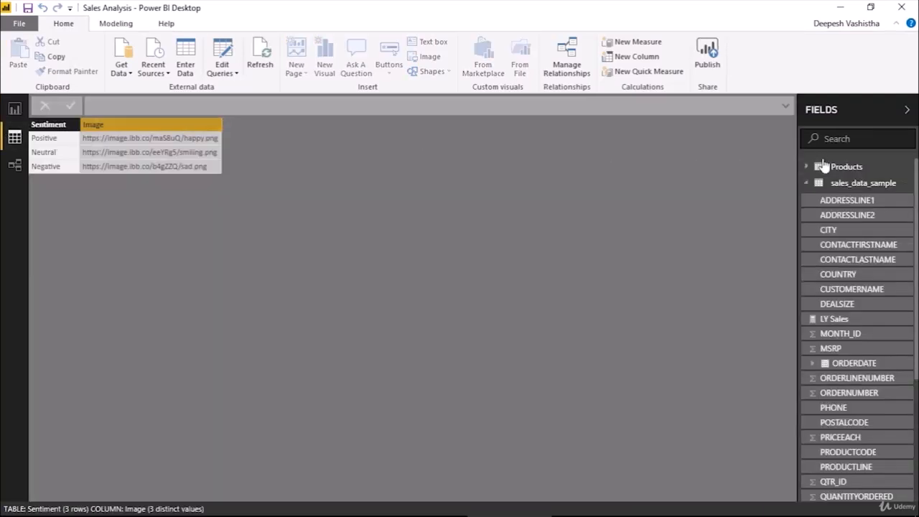
left_click(840, 167)
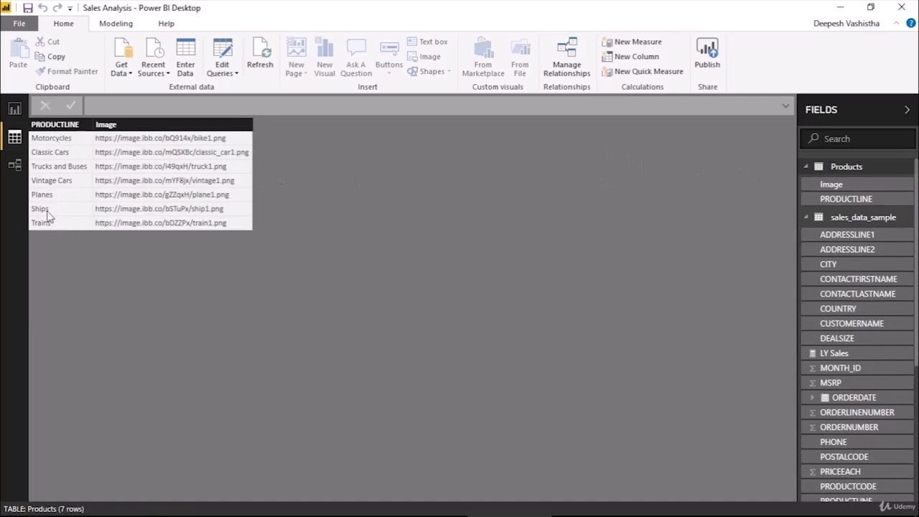
left_click(12, 112)
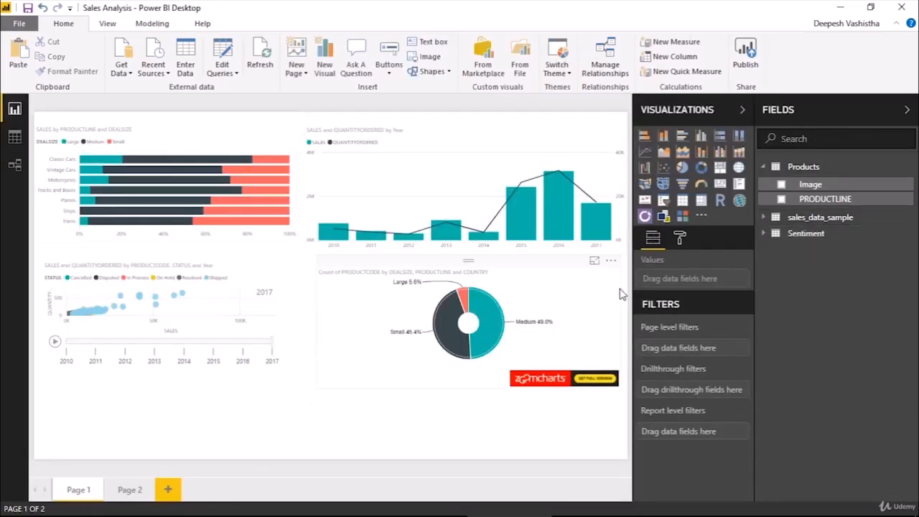
Add an image-capable slicer custom visual below the Page 1 charts and widen it across the page
left_click(684, 219)
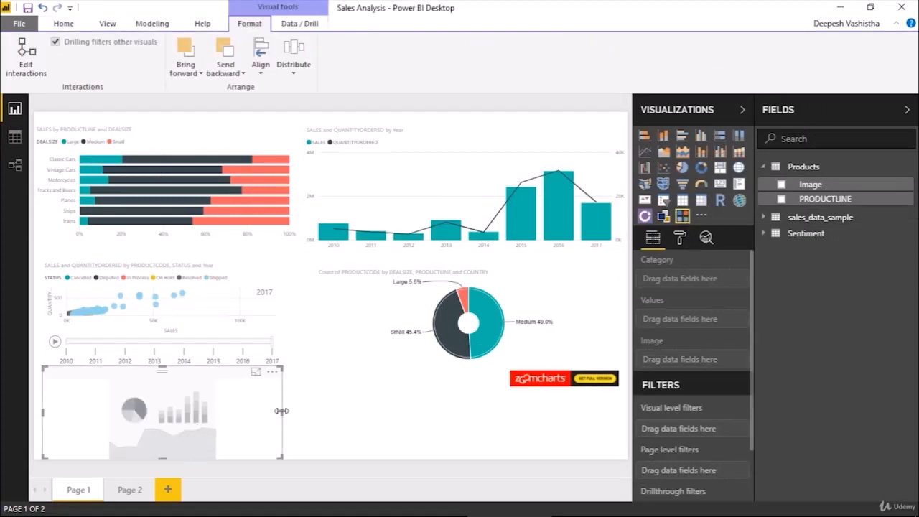
left_click_drag(281, 410, 619, 440)
left_click(312, 351)
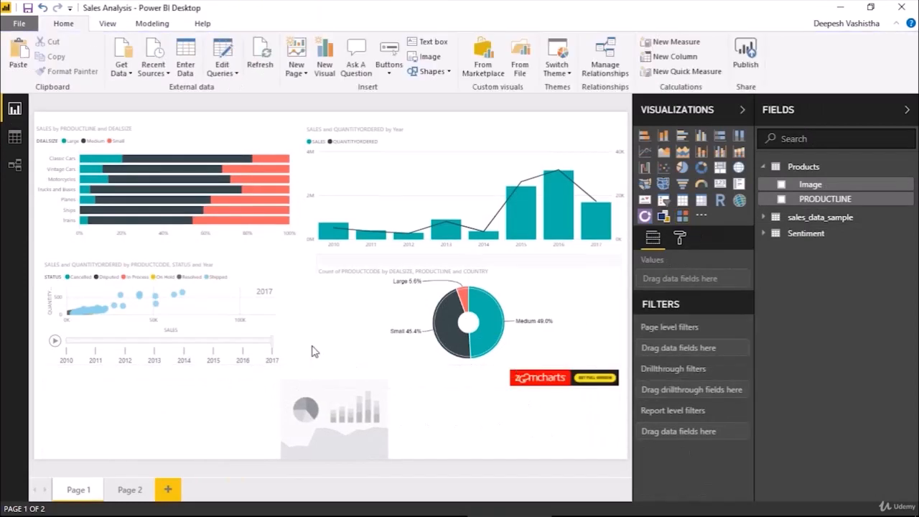
Fit the image slicer's height to the space below the charts, then assign PRODUCTLINE as its category and Image as its image
left_click(327, 378)
left_click_drag(333, 367, 334, 397)
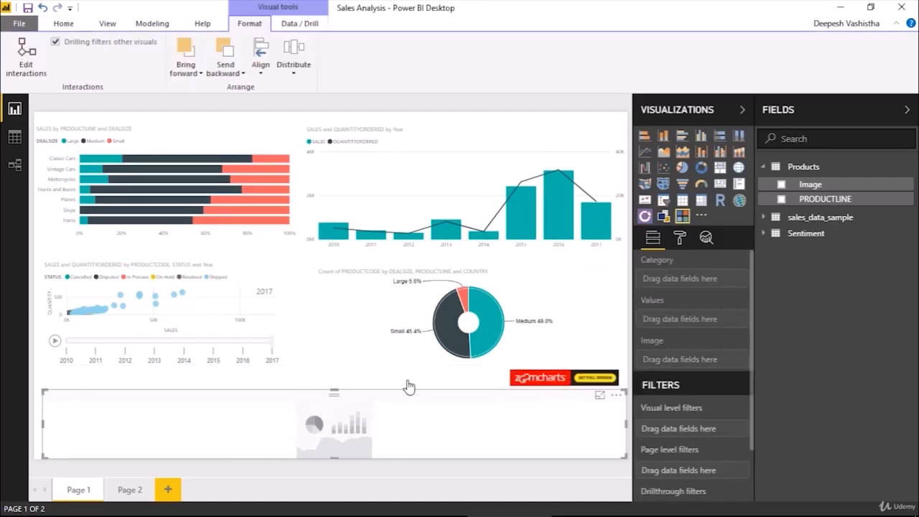
left_click_drag(810, 185, 675, 357)
left_click_drag(823, 224, 686, 280)
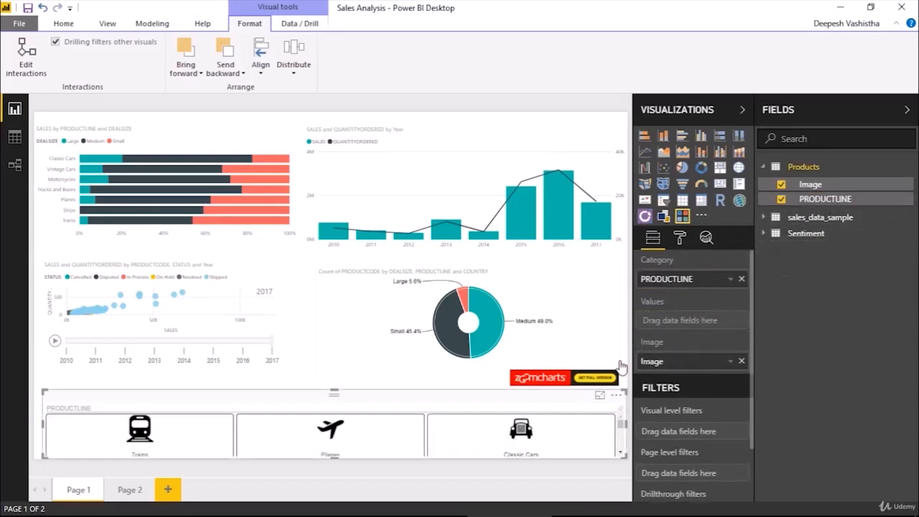
Set the product-line slicer's chiclets to a height of 80 and a width of 300
left_click(680, 238)
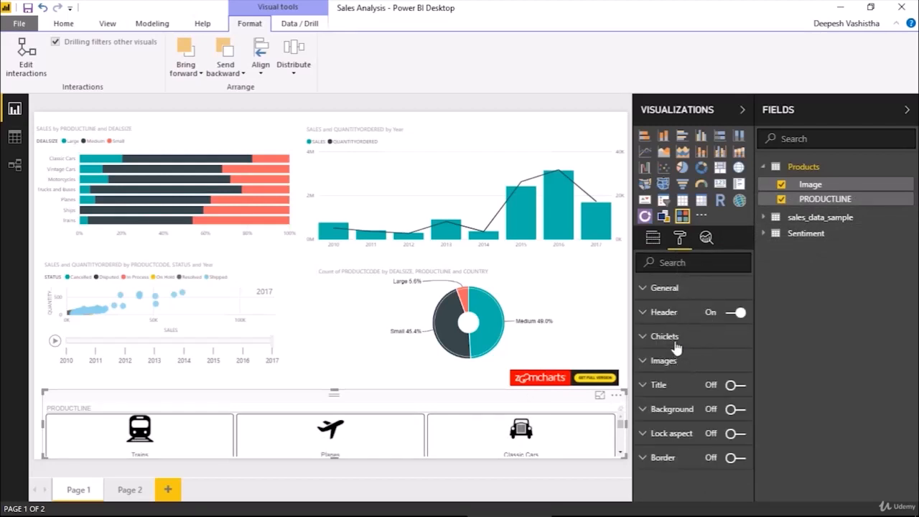
left_click(678, 341)
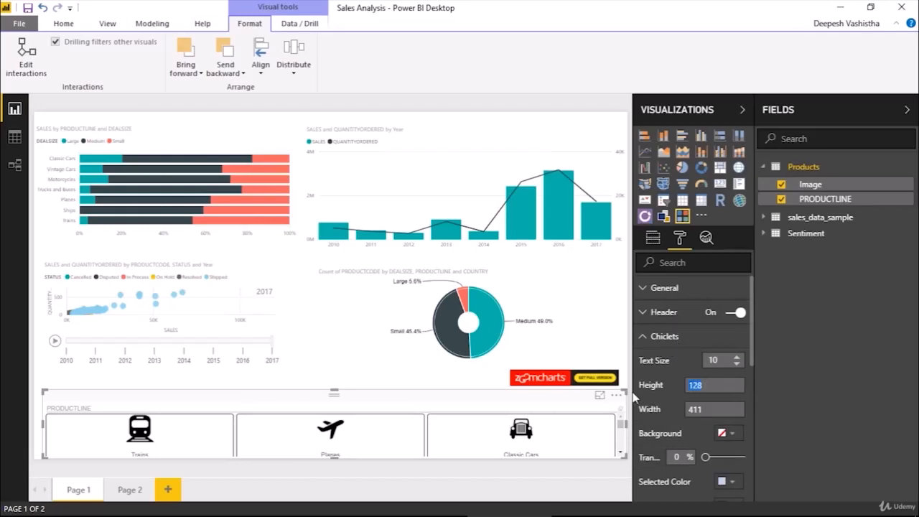
type("80")
key("Tab")
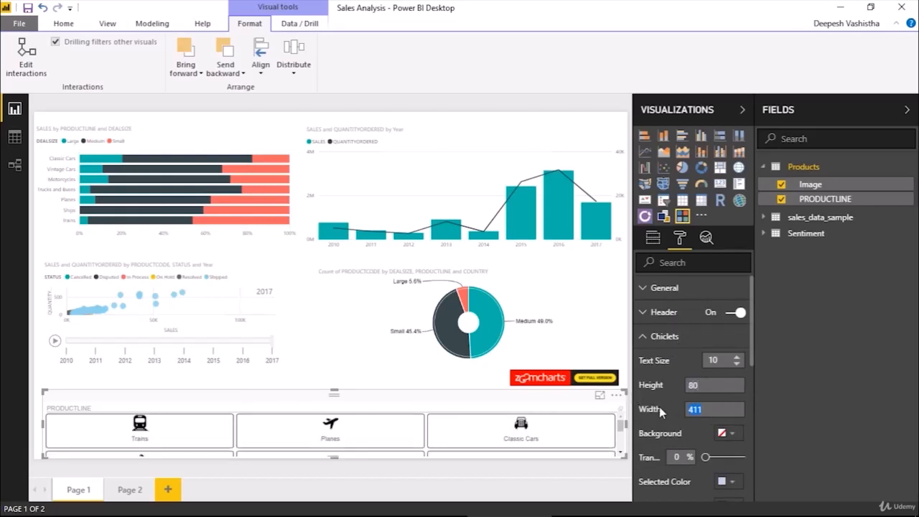
type("300")
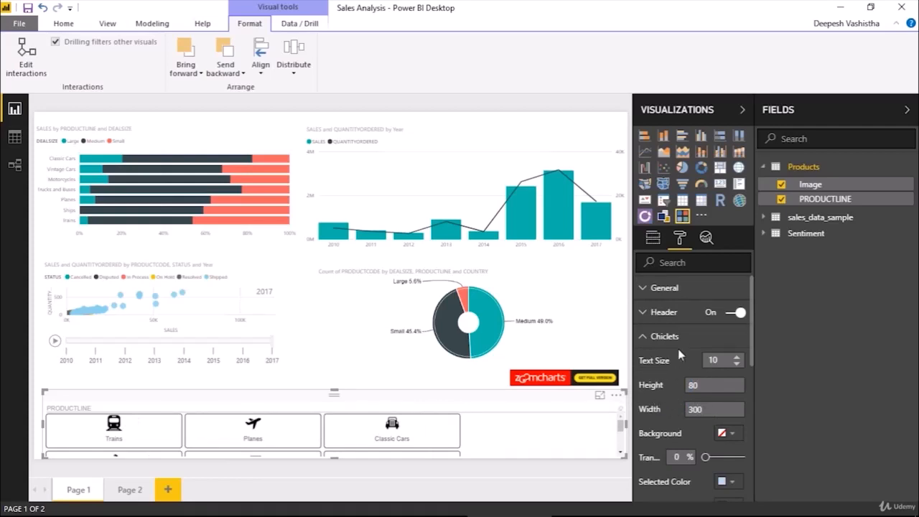
left_click(678, 336)
Set the product-line slicer to 5 columns in its general formatting
left_click(686, 291)
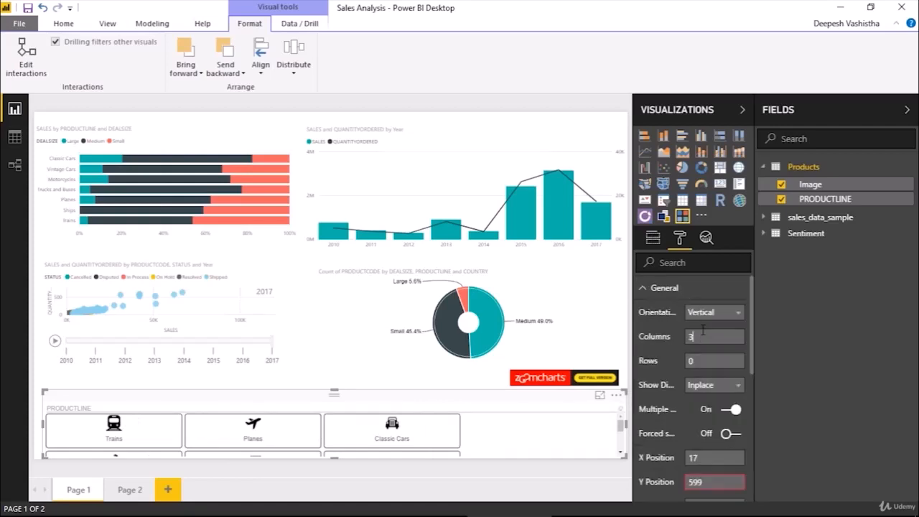
type("5")
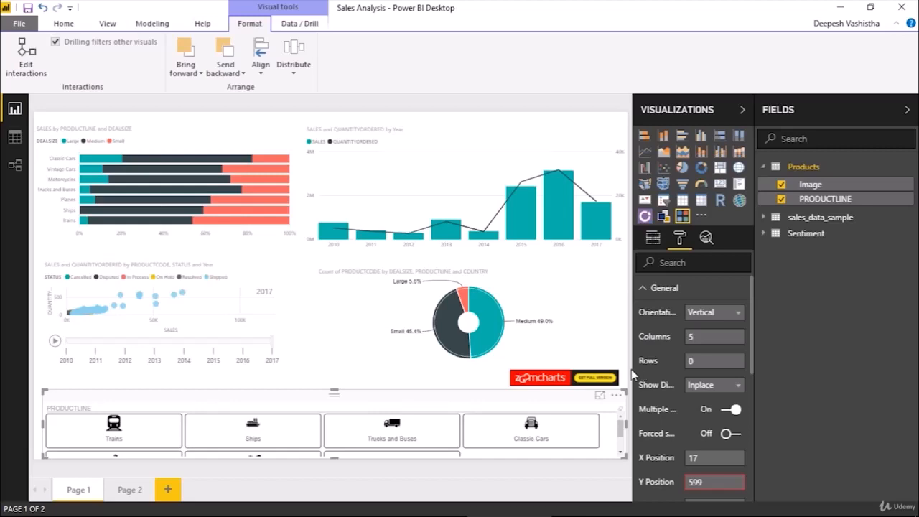
left_click(662, 290)
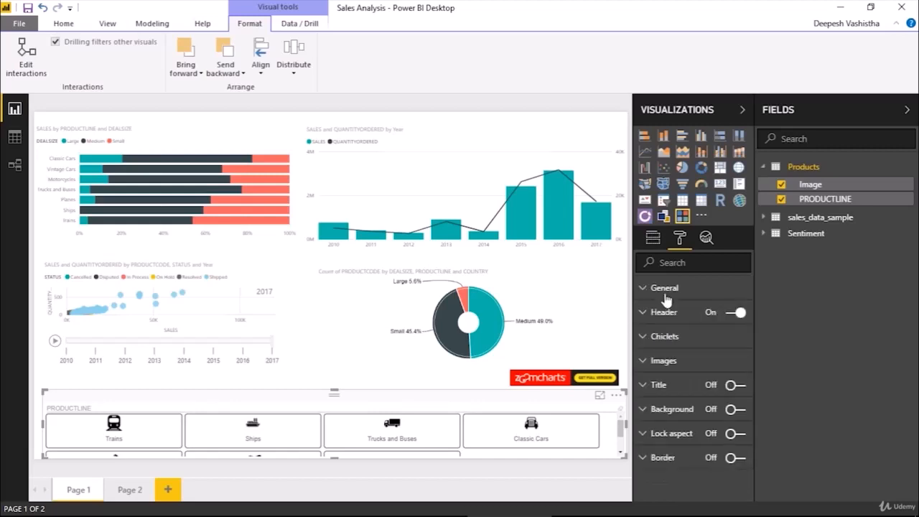
Set the product-line slicer's image split to 80
left_click(678, 361)
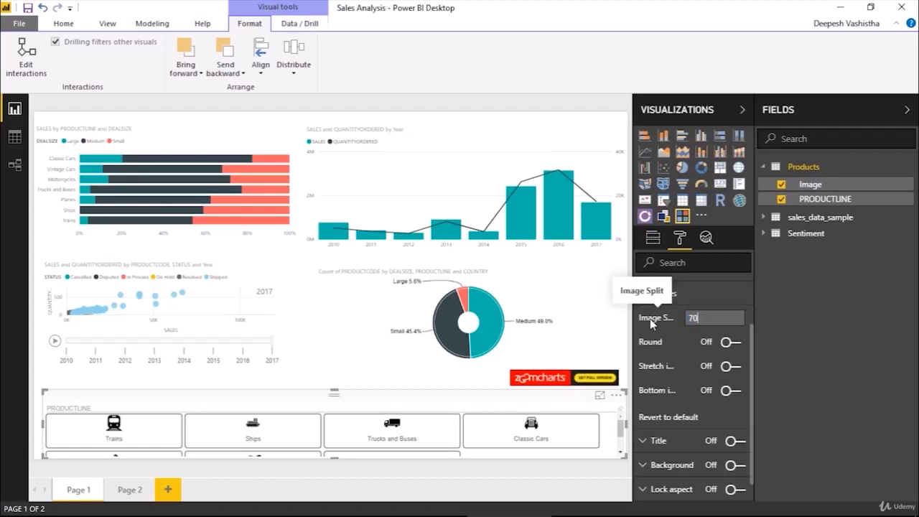
key("Return")
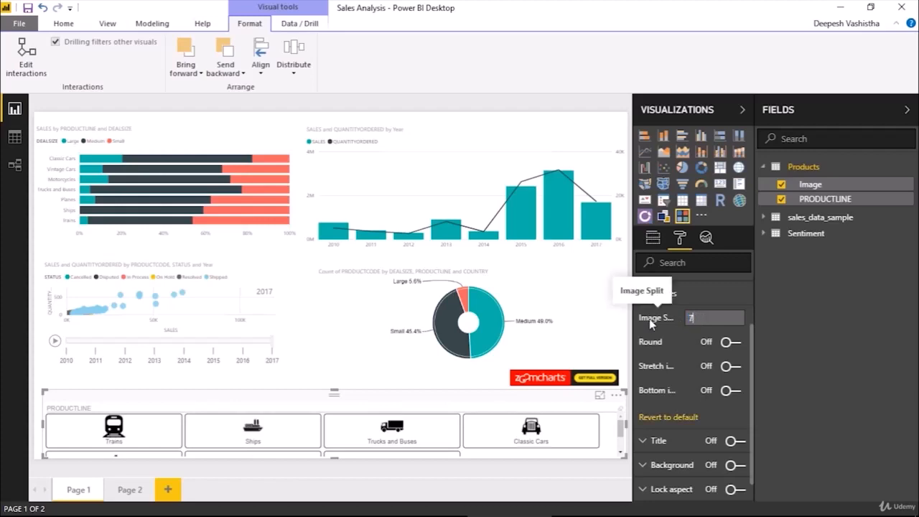
type("50100")
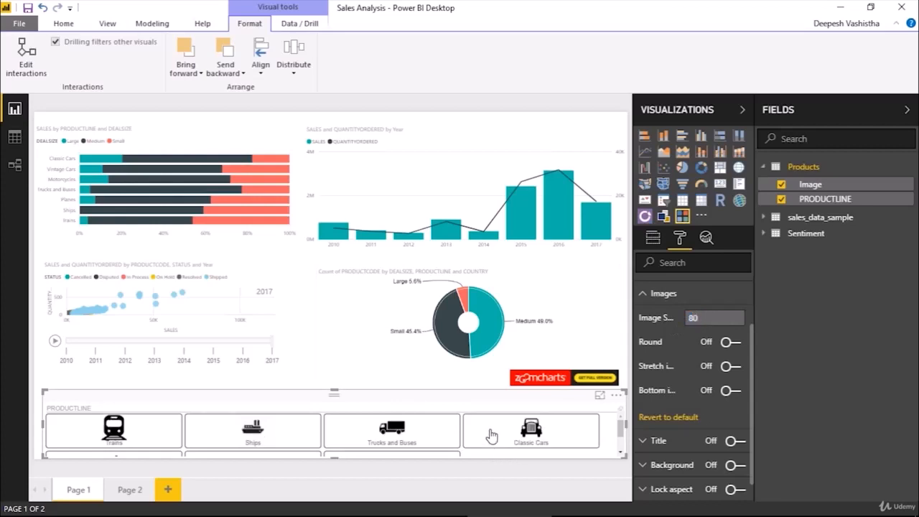
left_click(626, 359)
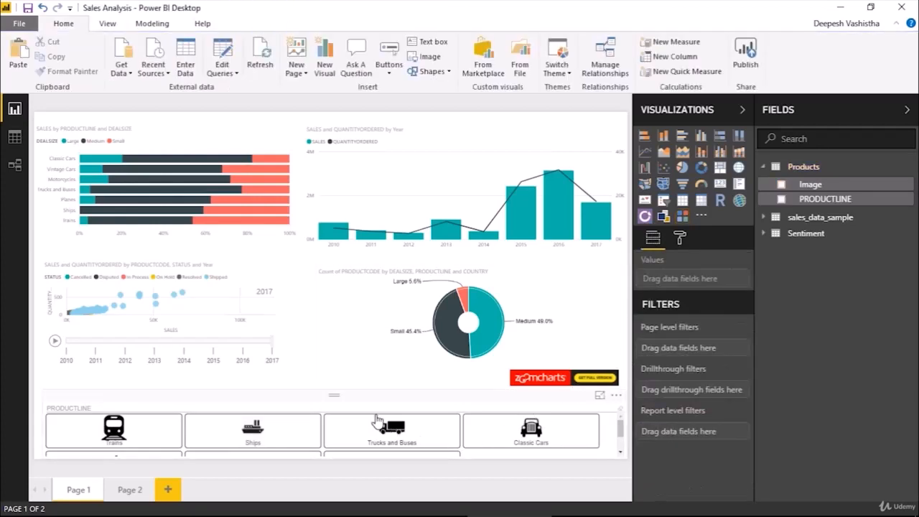
Test the slicer's single and multiple selection with Trains, Ships, and Trucks and Buses, checking how the charts respond
scroll(345, 431, "down", 1)
scroll(343, 432, "up", 1)
left_click(115, 440)
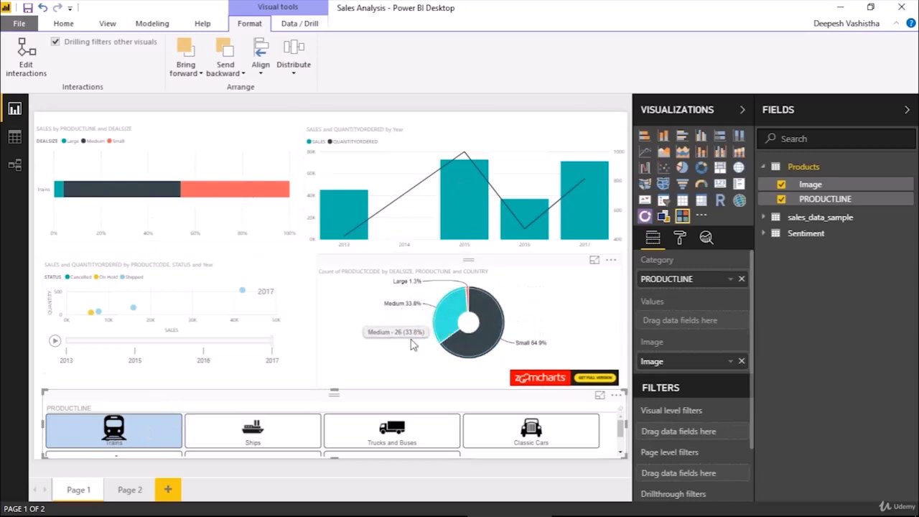
left_click(269, 434, "ctrl")
left_click(291, 432)
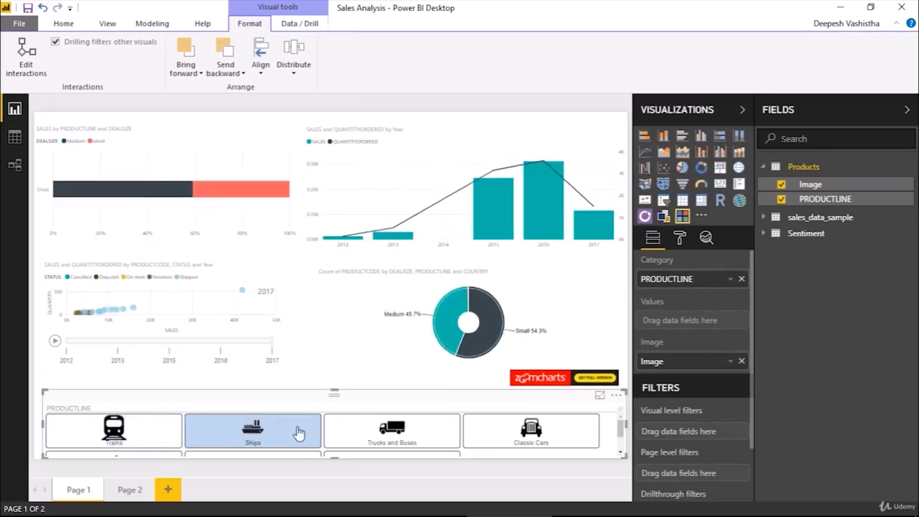
left_click(334, 431, "ctrl")
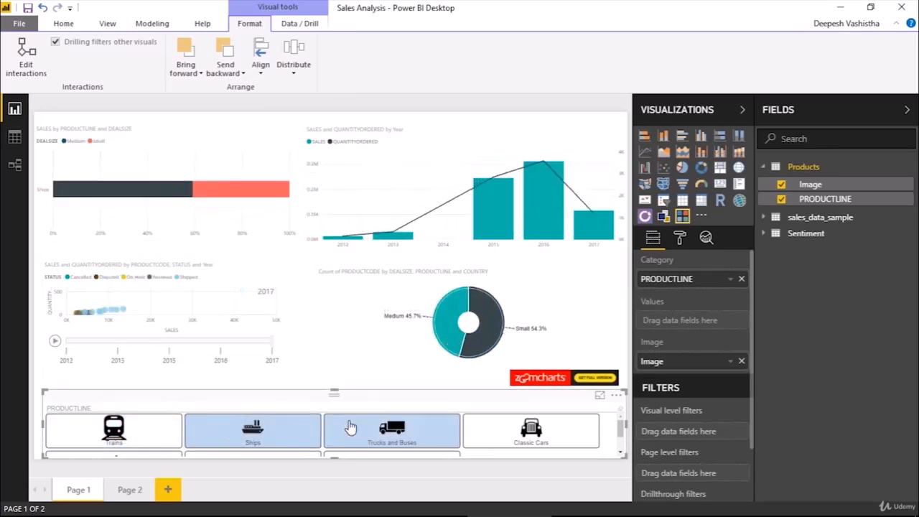
left_click(172, 440, "ctrl")
left_click(309, 431, "ctrl")
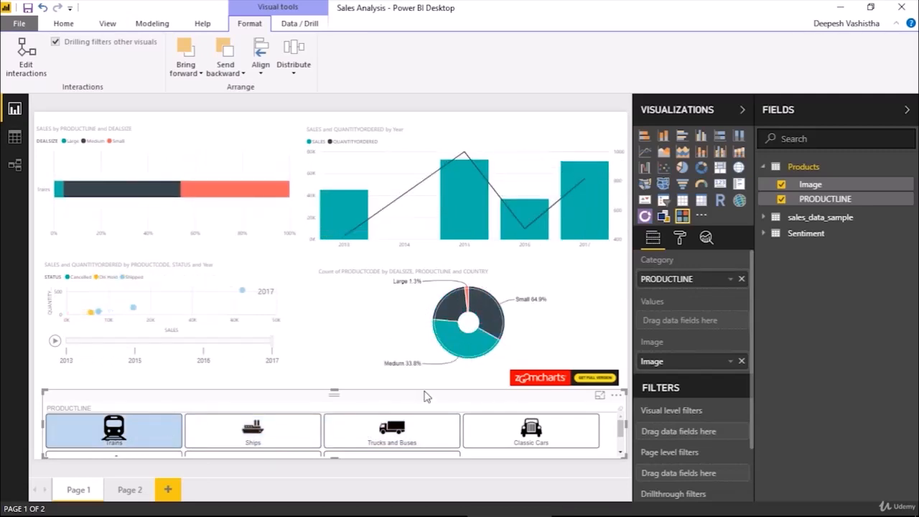
Turn off multiple selection for the product-line slicer
left_click(680, 240)
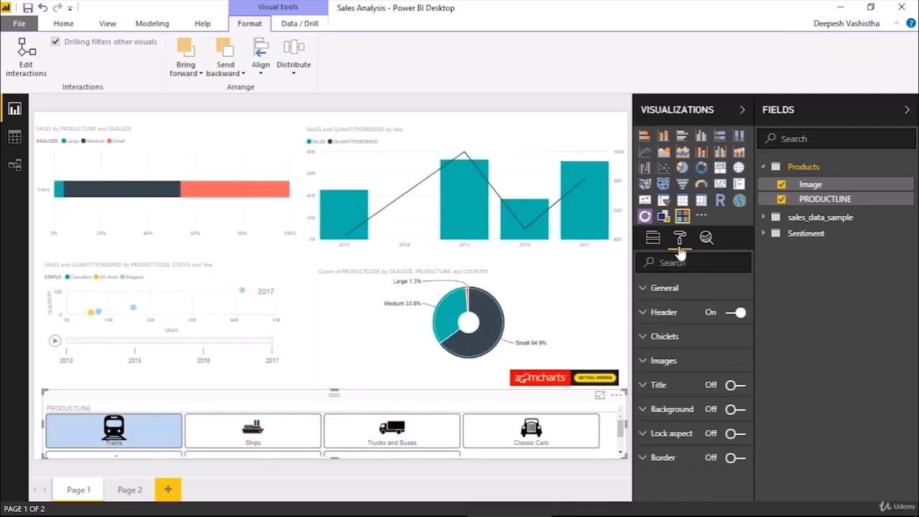
left_click(683, 289)
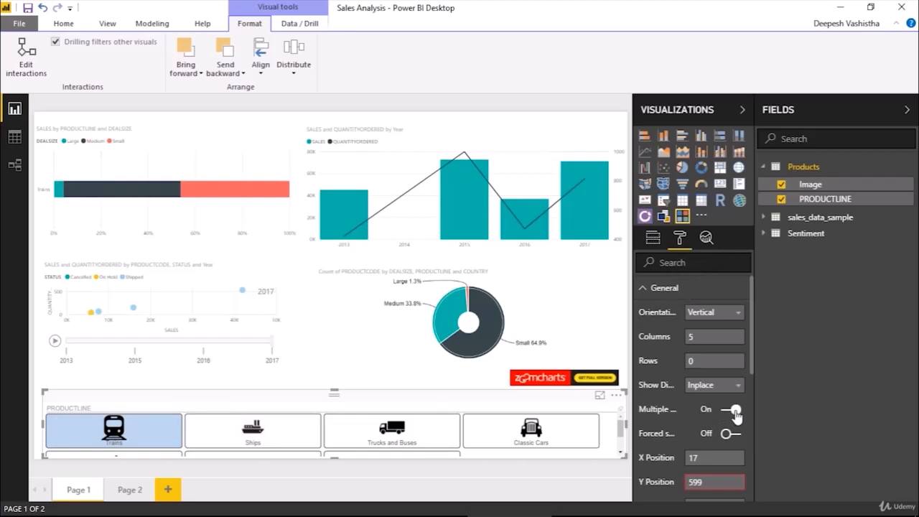
left_click(736, 411)
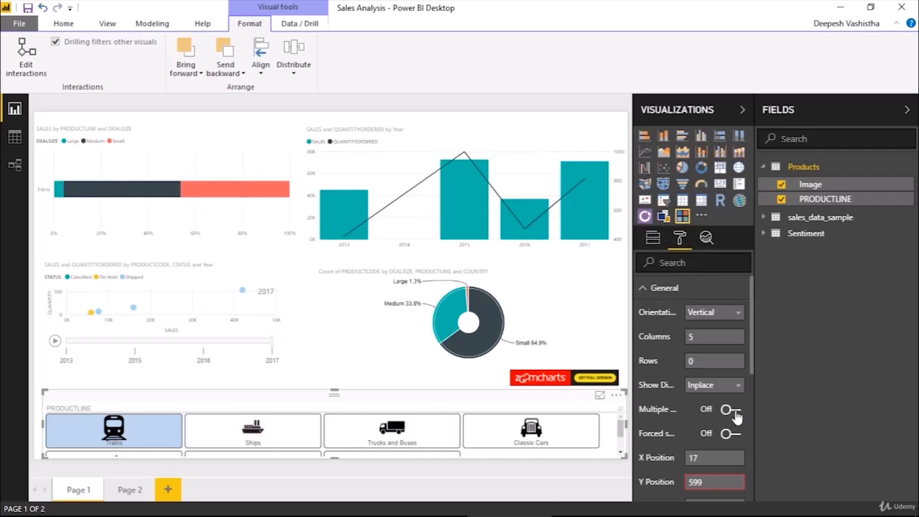
left_click(653, 239)
Filter the page by Classic Cars, then by Trucks and Buses, and drill the donut chart down to its country breakdown
left_click(521, 438)
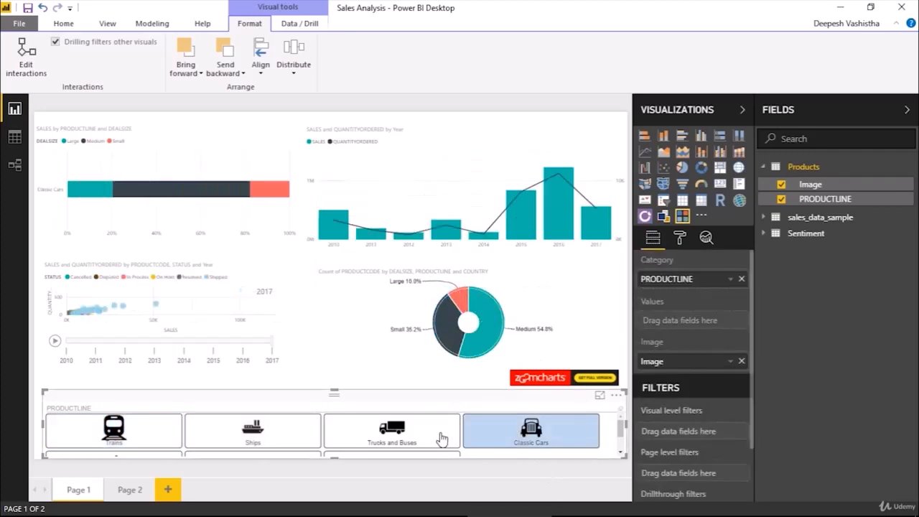
left_click(388, 434)
left_click(465, 345)
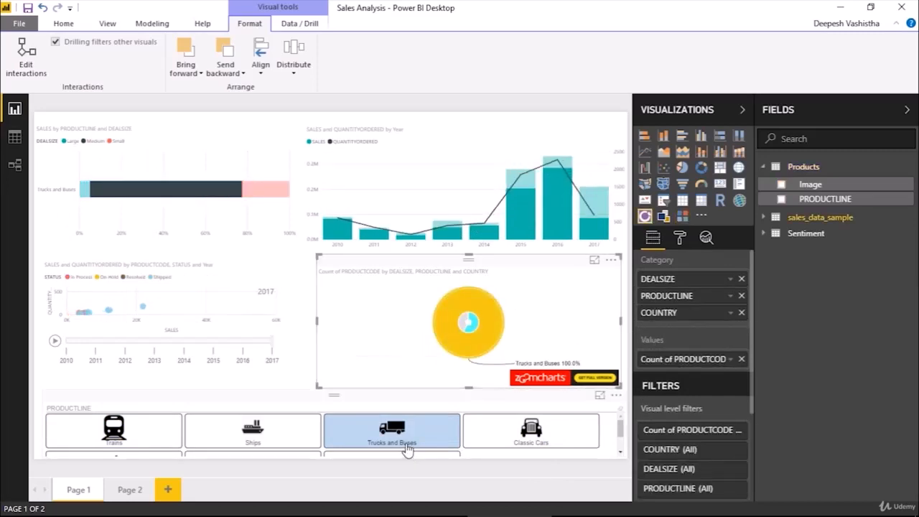
left_click(475, 344)
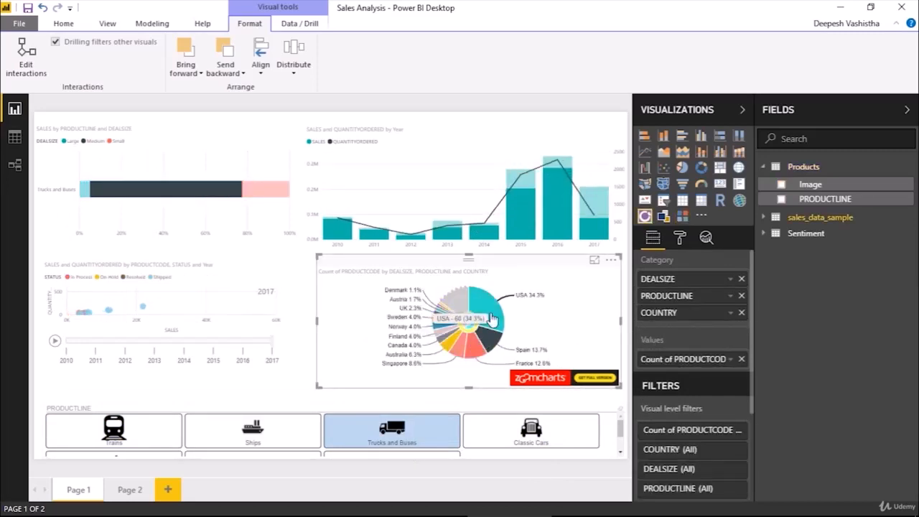
Select and clear Ships in the slicer, then drill the donut chart back up to the product-line level
left_click(273, 445)
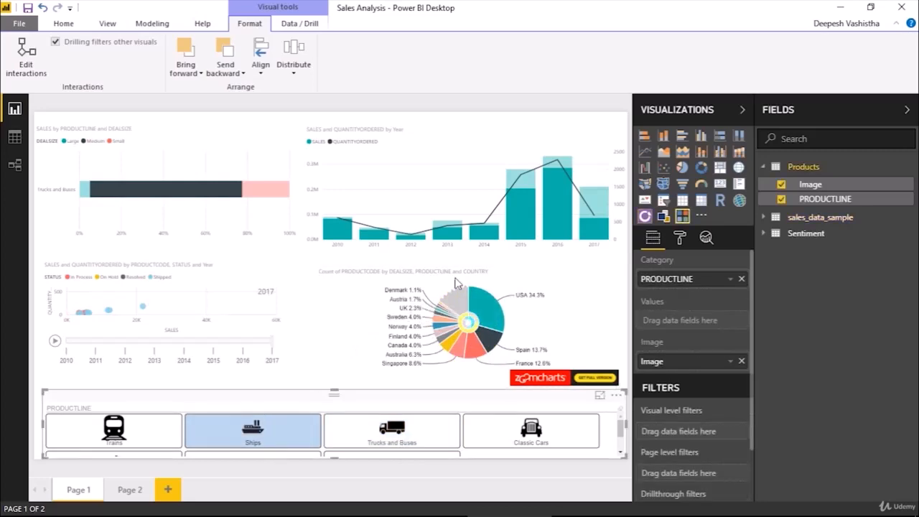
left_click(308, 431)
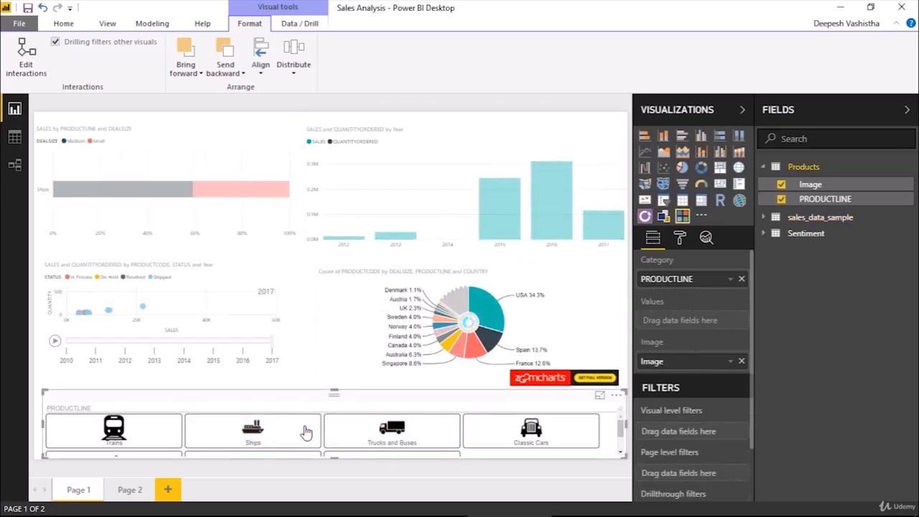
left_click(465, 327)
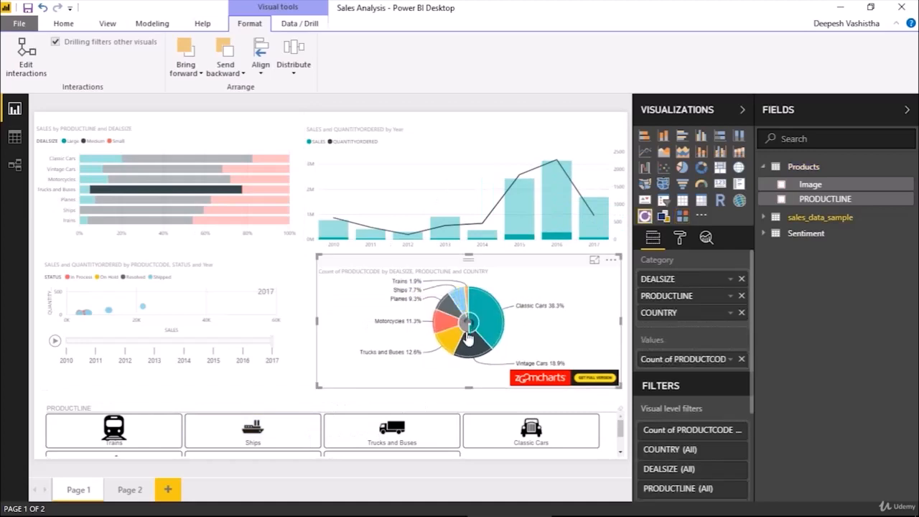
Filter the charts by Classic Cars, Vintage Cars and Planes in turn, then clear the slicer selection
left_click(484, 434)
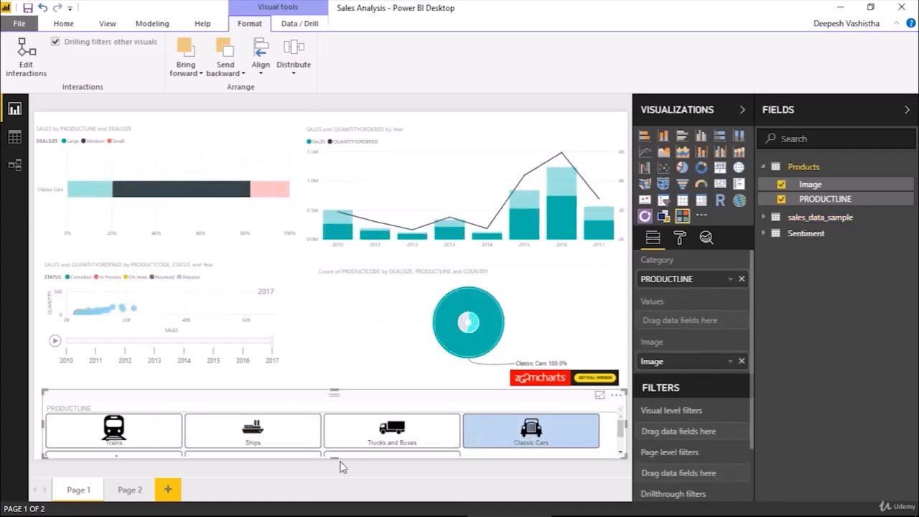
scroll(362, 450, "down", 2)
left_click(362, 450)
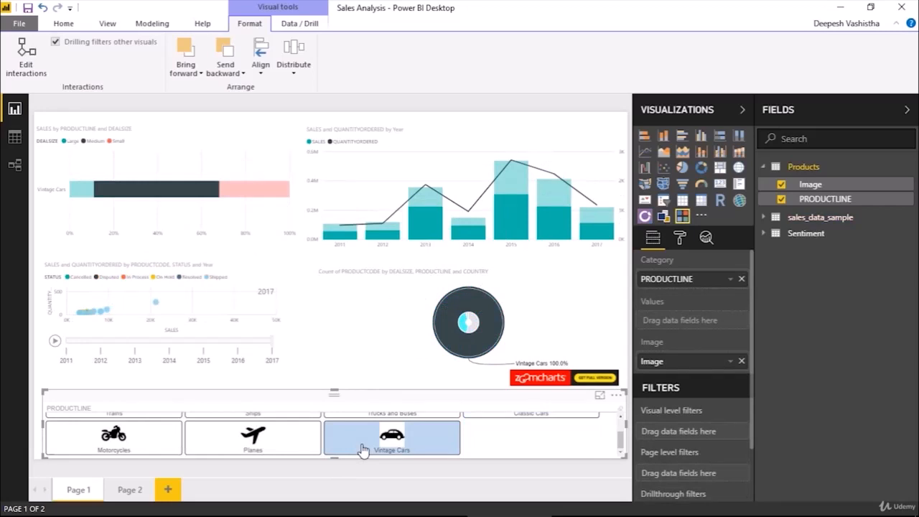
left_click(313, 445)
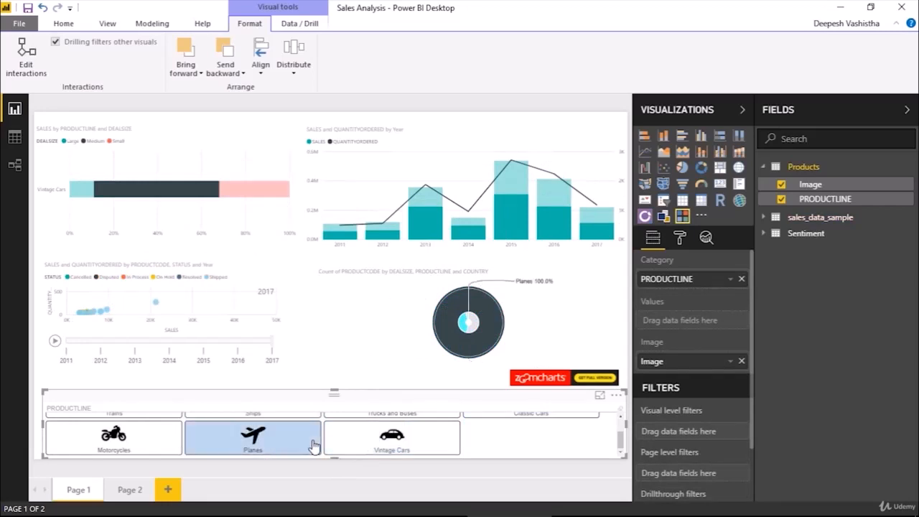
left_click(313, 445)
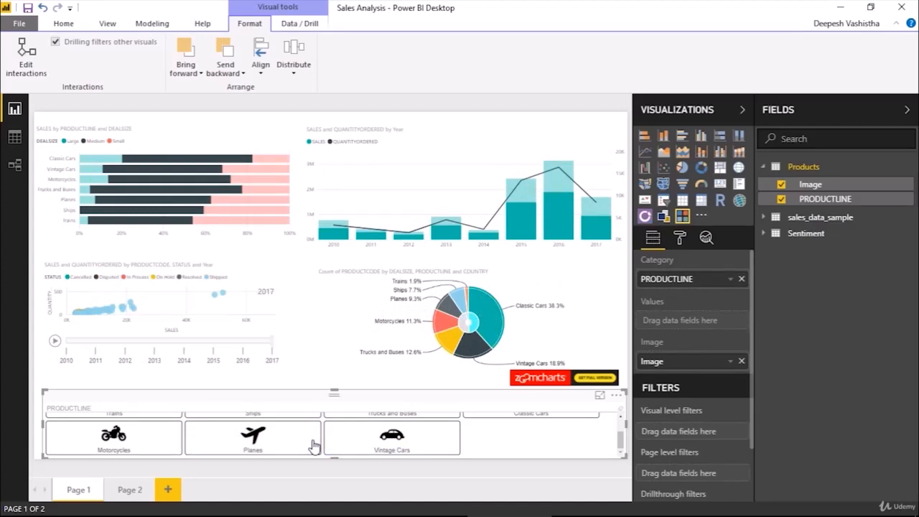
Add a new report page, move it before Page 1, and rename it Sync Slicers
left_click(166, 491)
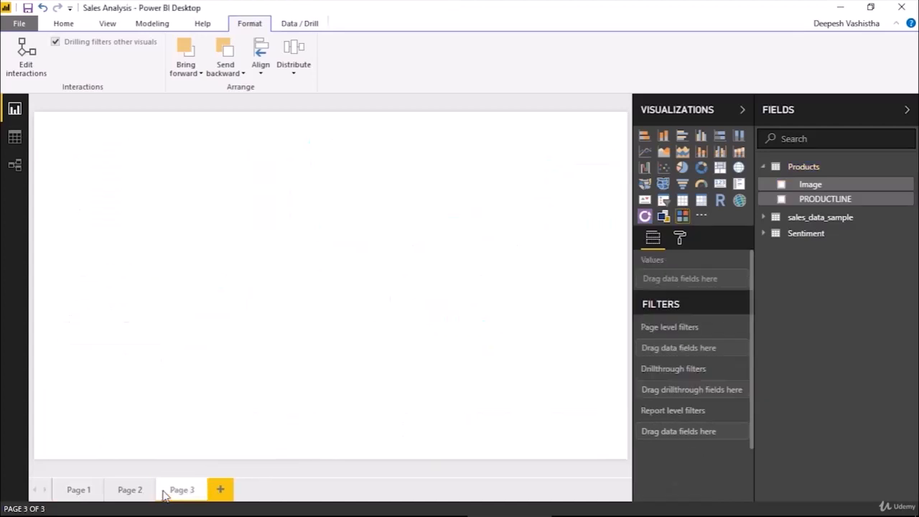
left_click_drag(180, 495, 61, 488)
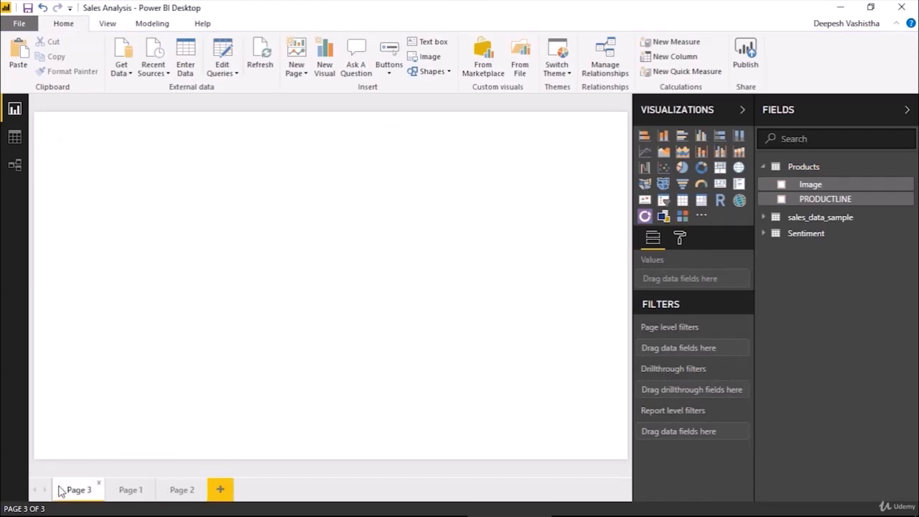
double_click(78, 490)
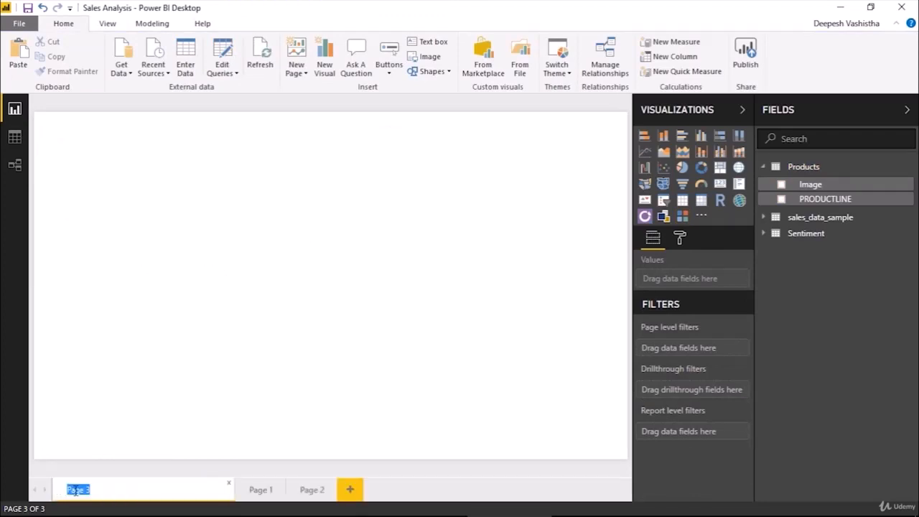
type("S")
type("ync Slicers")
key("Return")
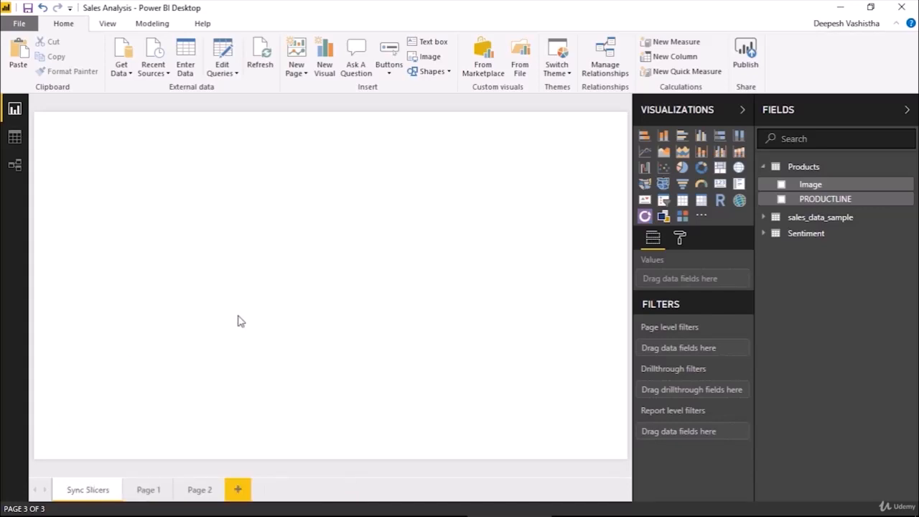
Look over the existing visuals on Page 1 and Page 2, ending back on the Sync Slicers page
left_click(147, 490)
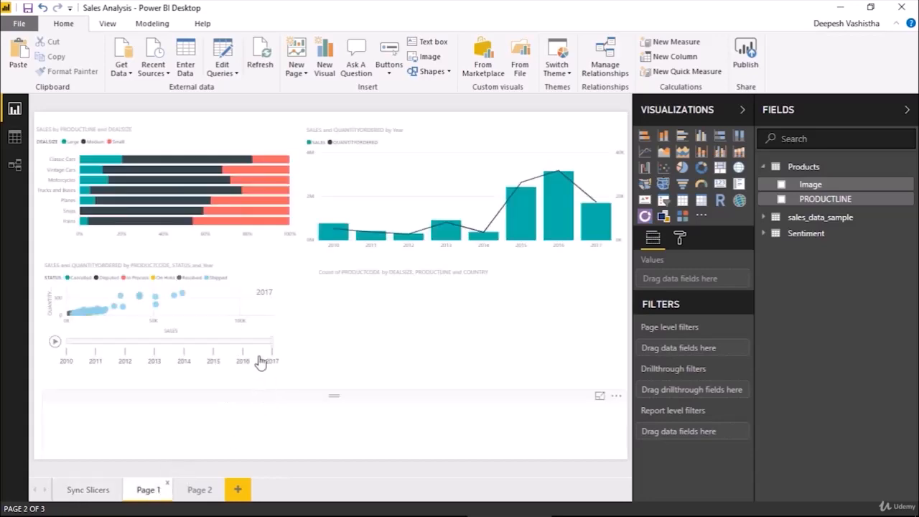
left_click(200, 492)
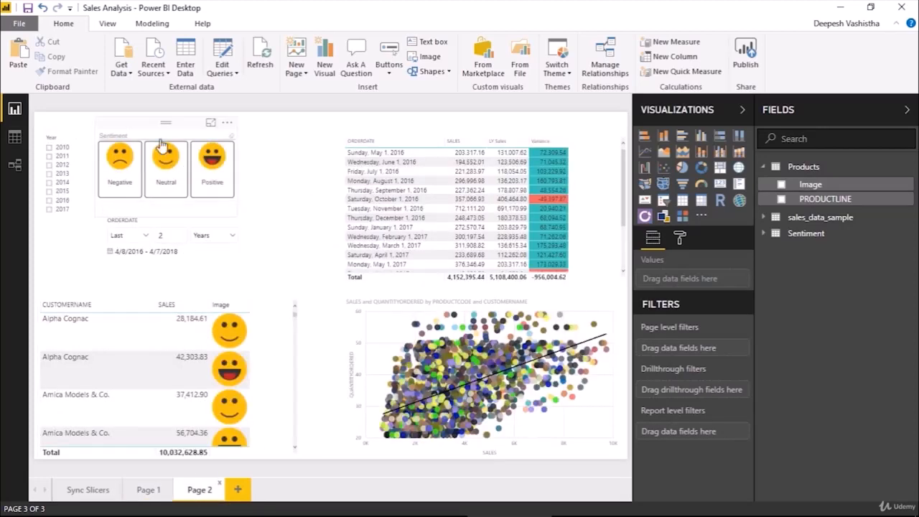
left_click(98, 491)
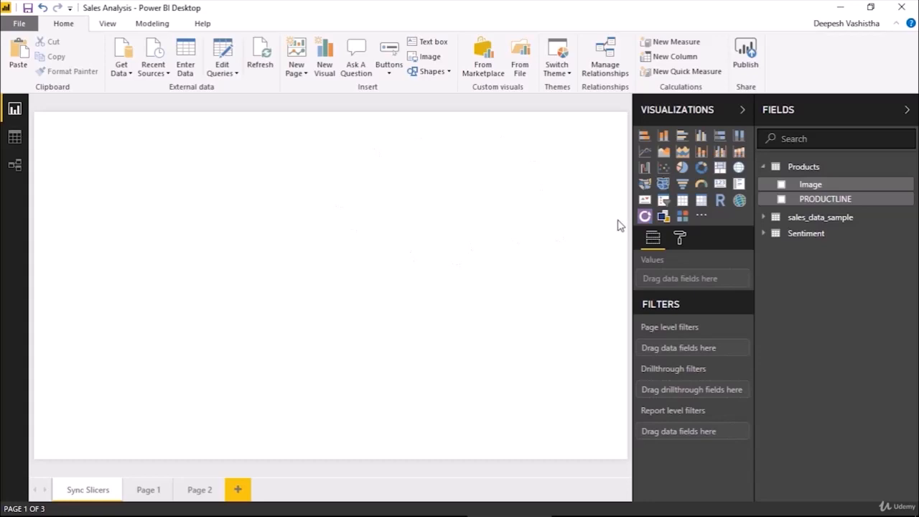
Add a slicer on PRODUCTLINE from the Products table to the Sync Slicers page and show the Sync slicers pane
left_click(665, 203)
left_click_drag(144, 217, 147, 255)
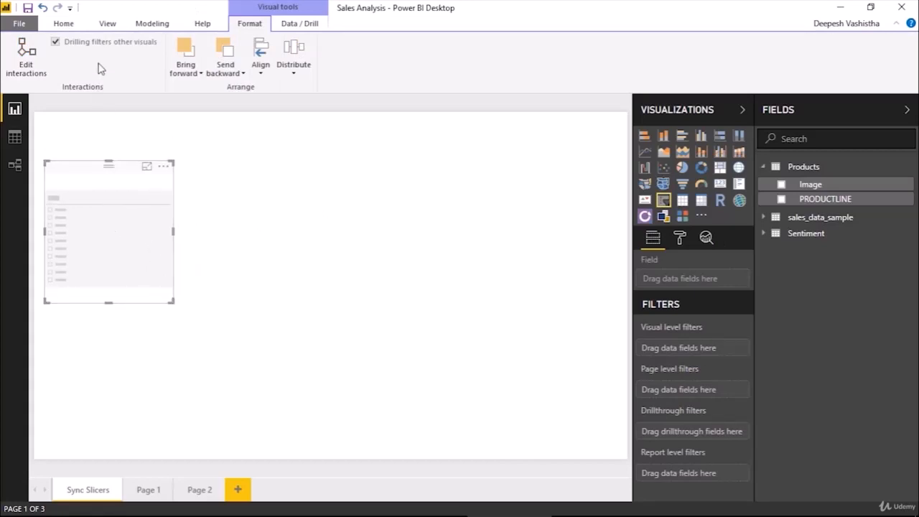
left_click(108, 24)
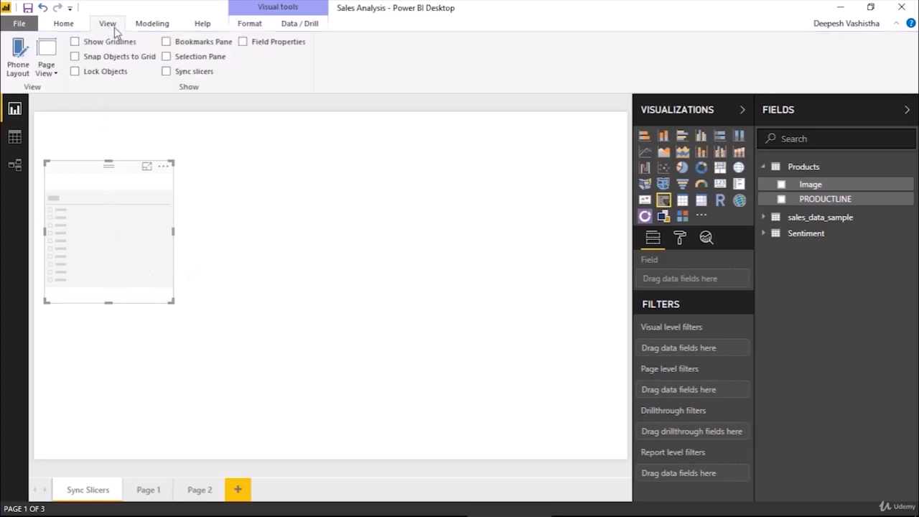
left_click(166, 72)
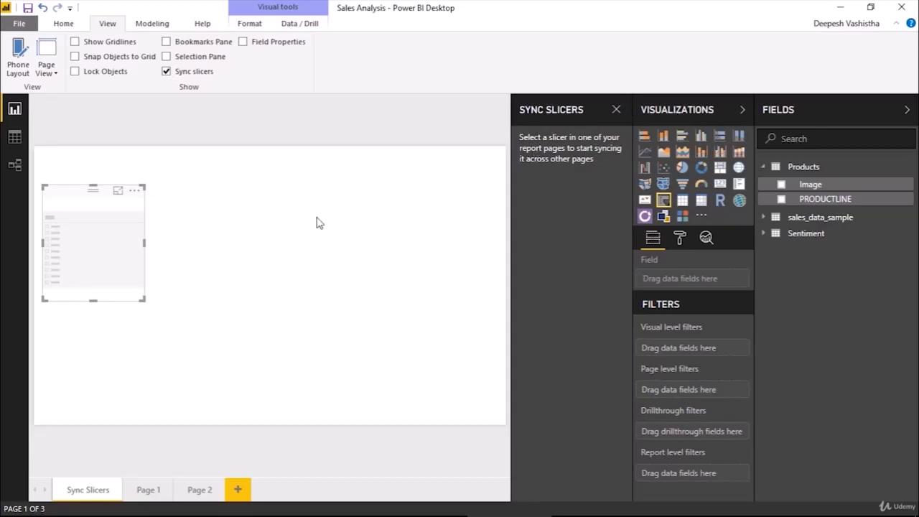
left_click(782, 199)
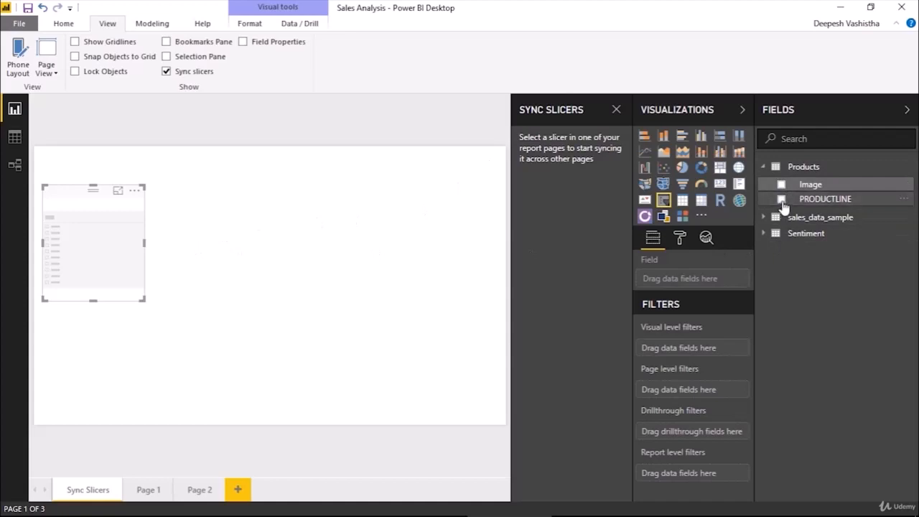
Set the product-line slicer's item text size to 14 and move the slicer to the left edge of the page
left_click(680, 238)
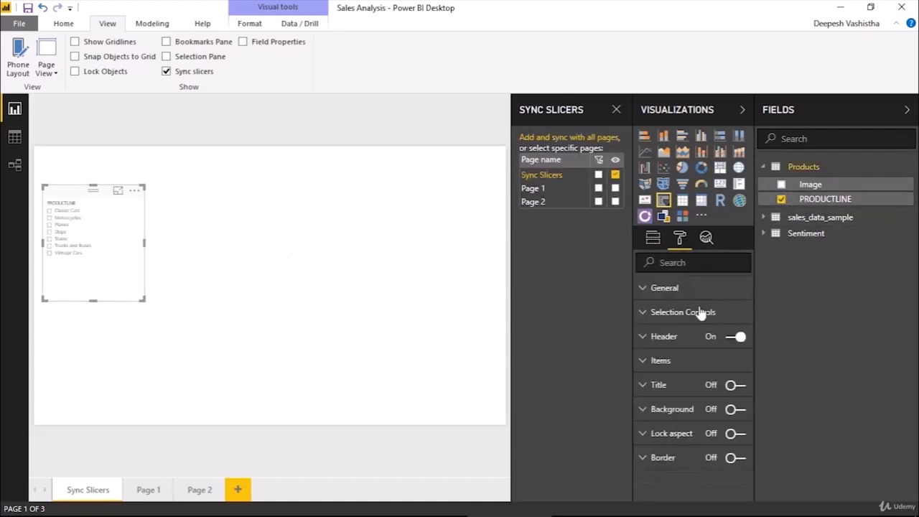
left_click(690, 361)
scroll(701, 424, "down", 2)
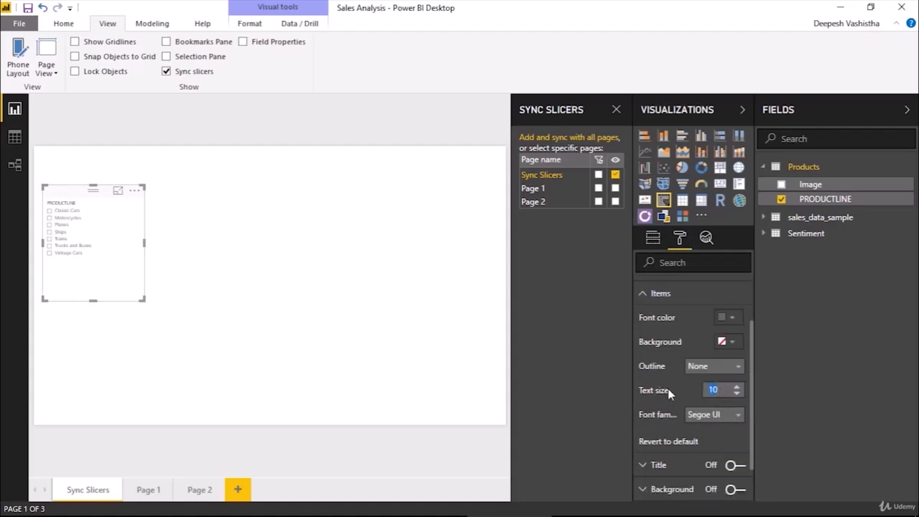
type("14")
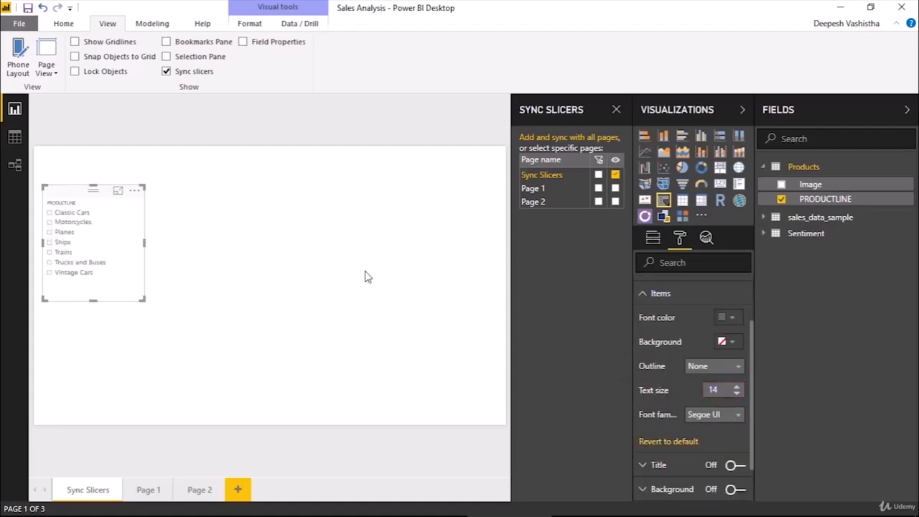
left_click(673, 301)
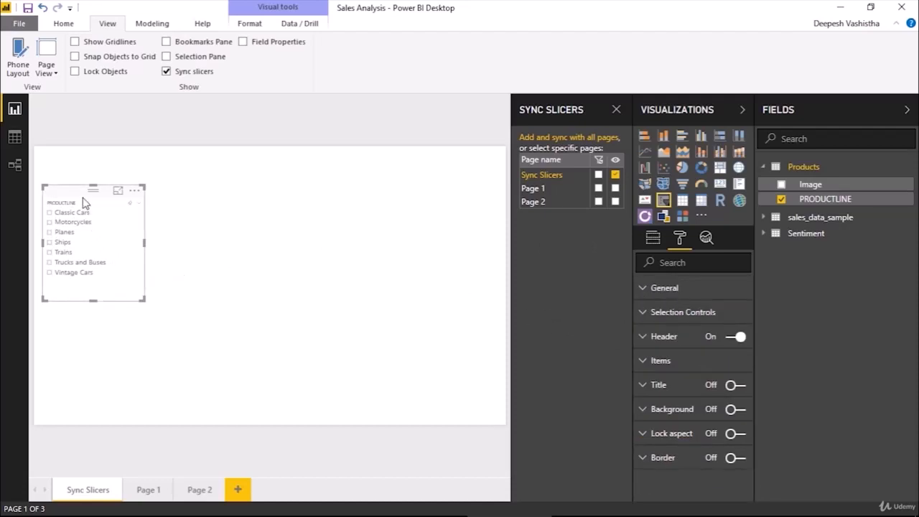
left_click_drag(85, 205, 80, 223)
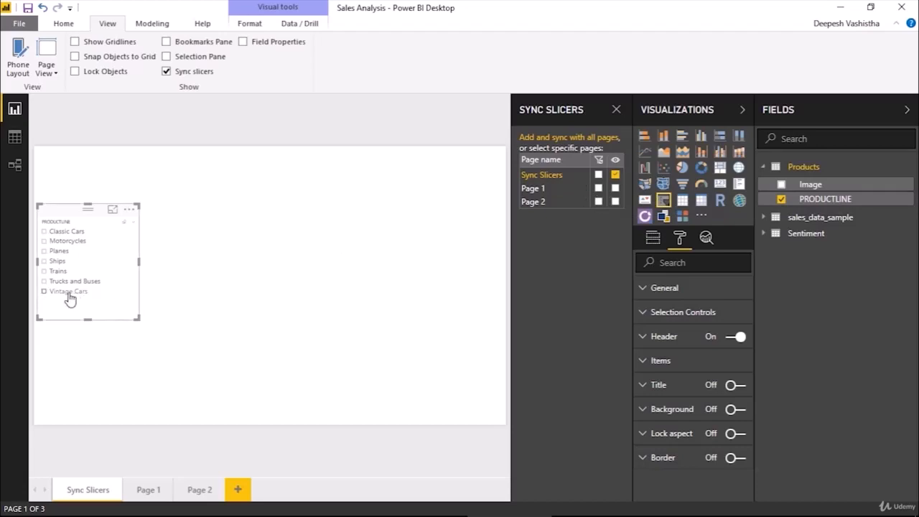
Sync the product-line slicer with Page 1 and Page 2, and hide its copy on Page 1
left_click(600, 188)
left_click(599, 202)
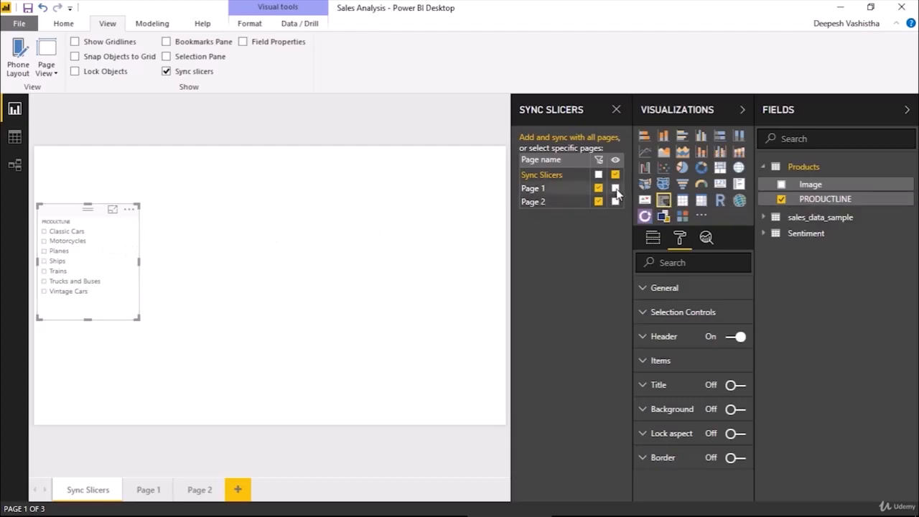
left_click(151, 491)
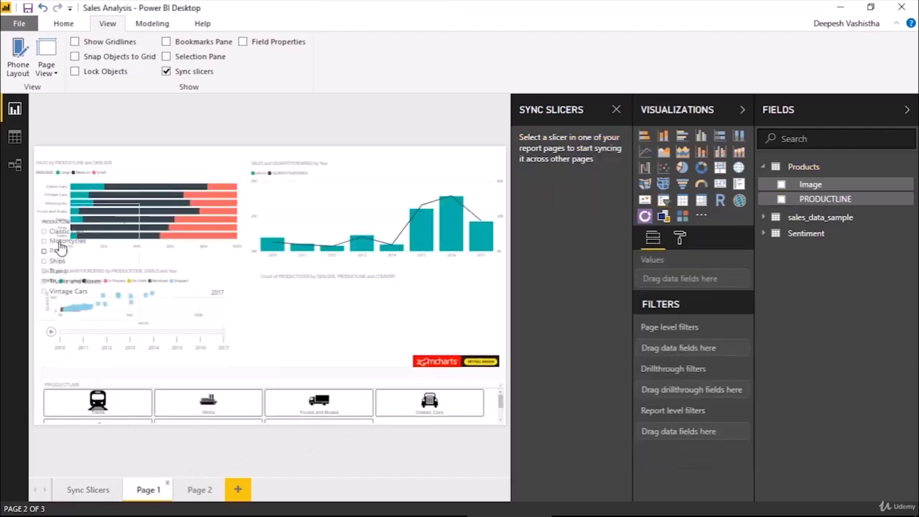
left_click_drag(75, 216, 266, 229)
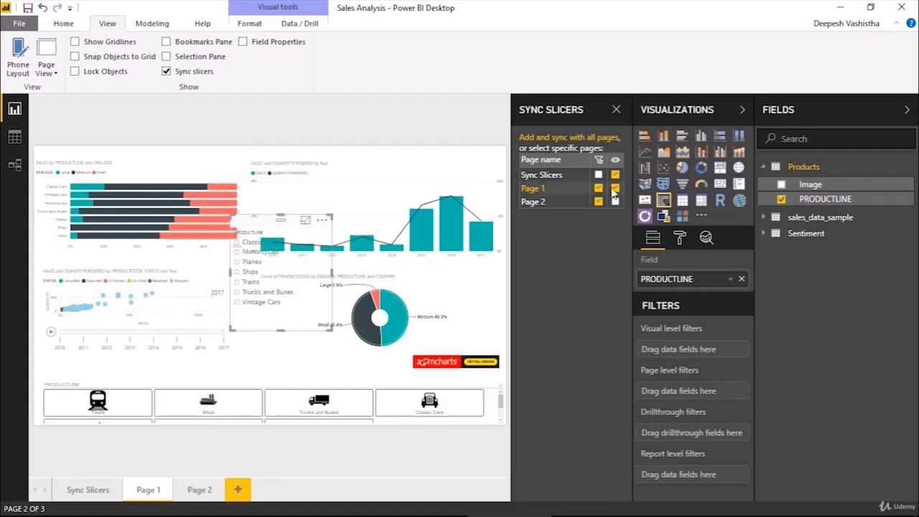
left_click(615, 188)
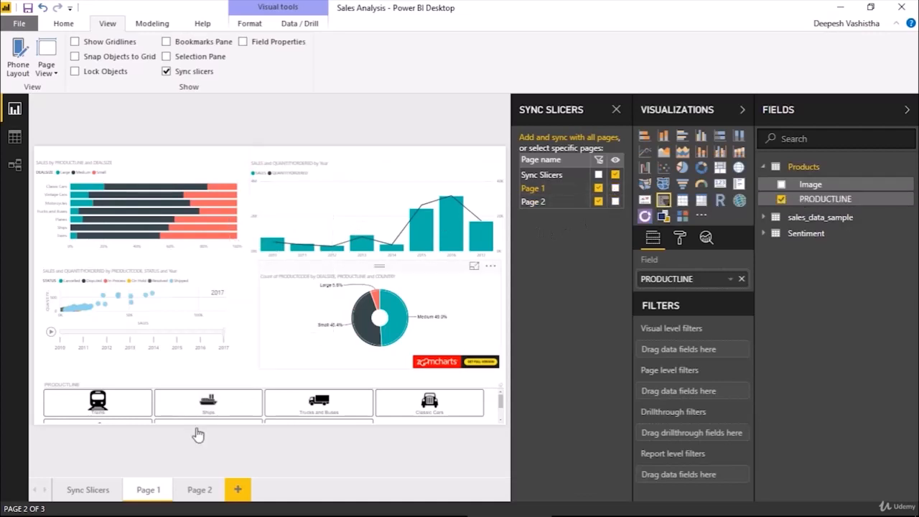
left_click(102, 493)
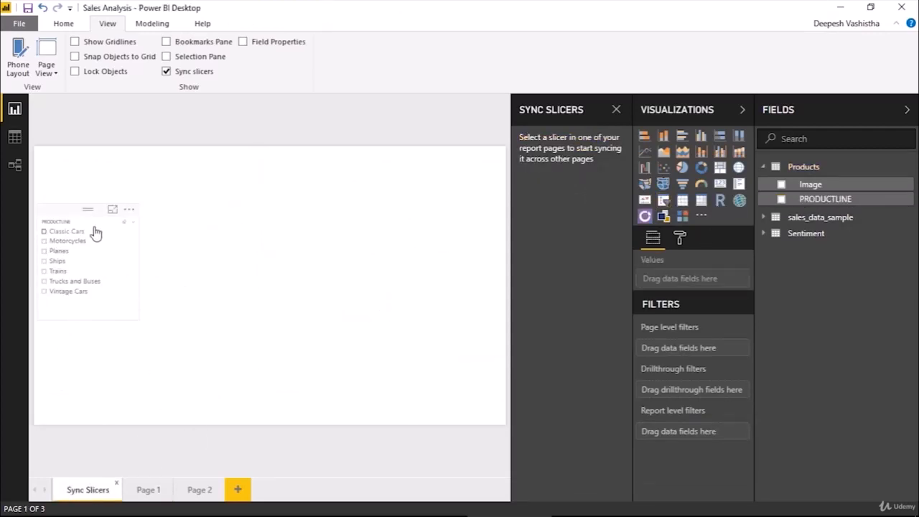
left_click(73, 220)
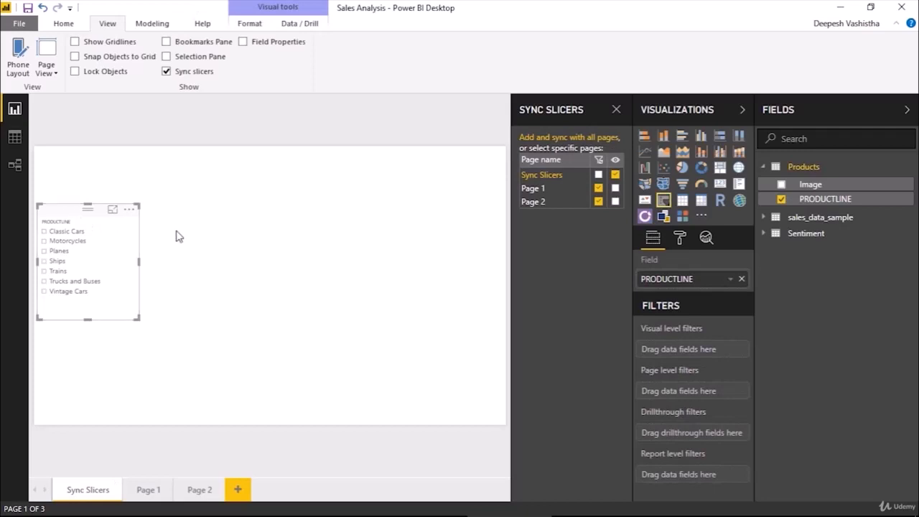
Add a second slicer on the Year field from sales_data_sample in the empty area beside the product-line slicer
left_click(433, 267)
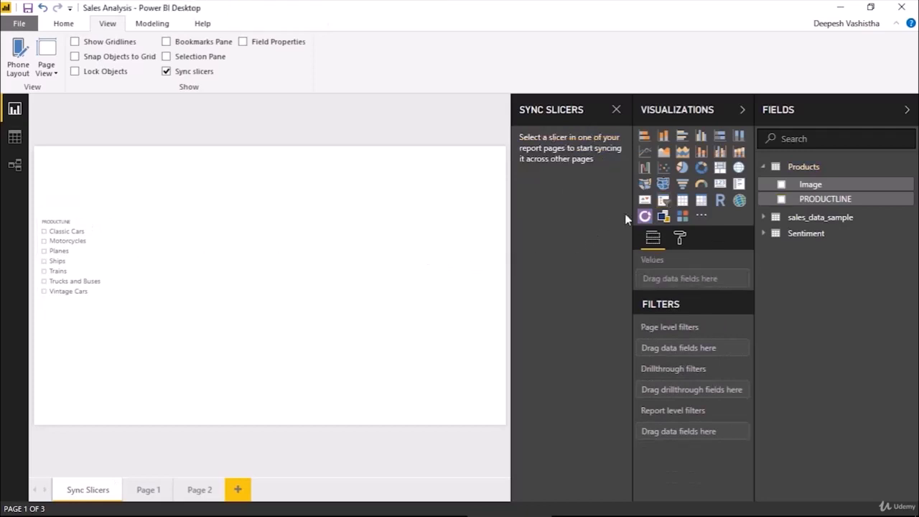
left_click(765, 166)
left_click(777, 187)
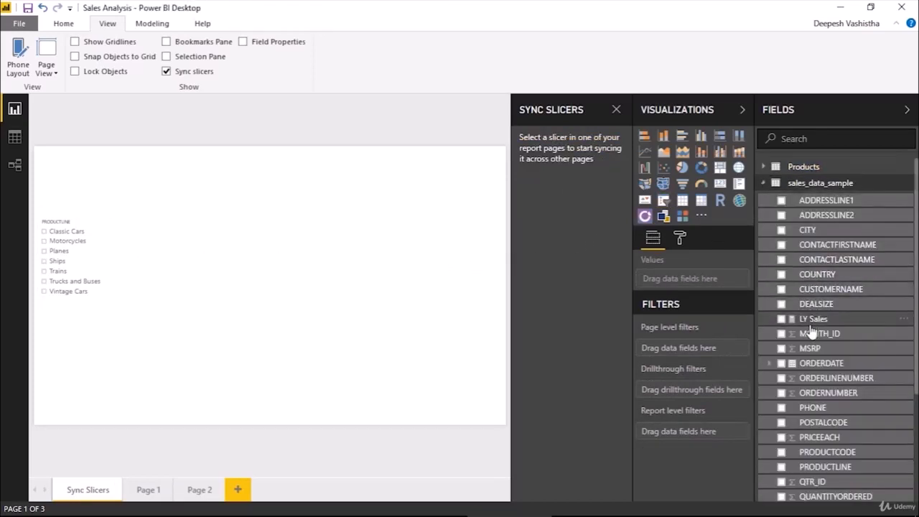
scroll(758, 328, "down", 4)
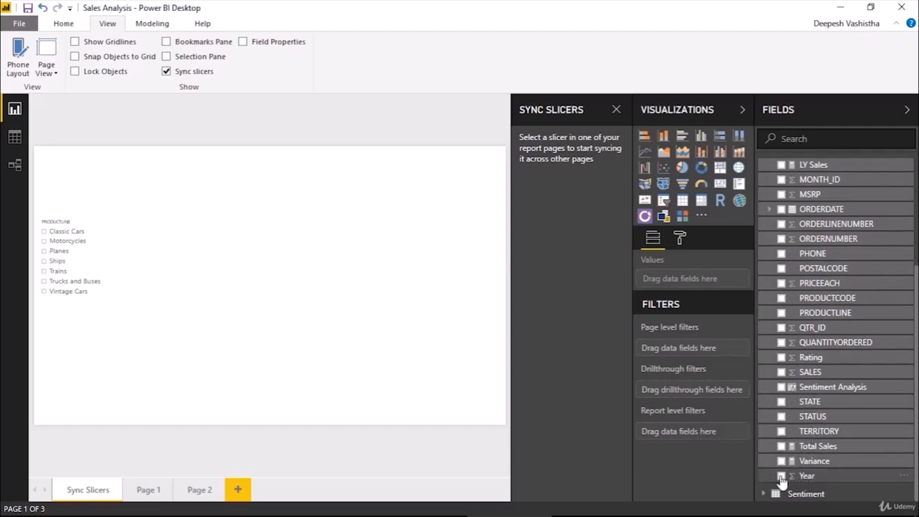
left_click(782, 475)
left_click_drag(127, 208, 275, 227)
left_click(663, 201)
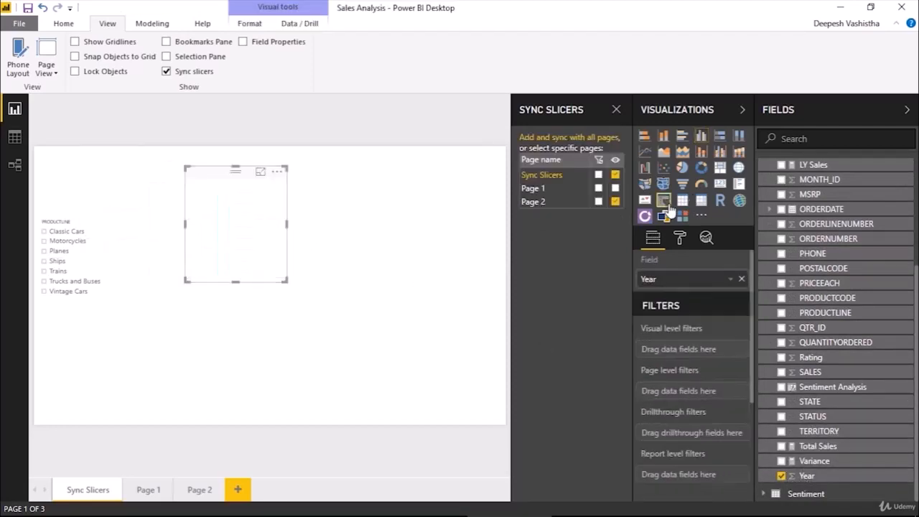
Change the Year slicer to a list and align it next to the product-line slicer
left_click(275, 186)
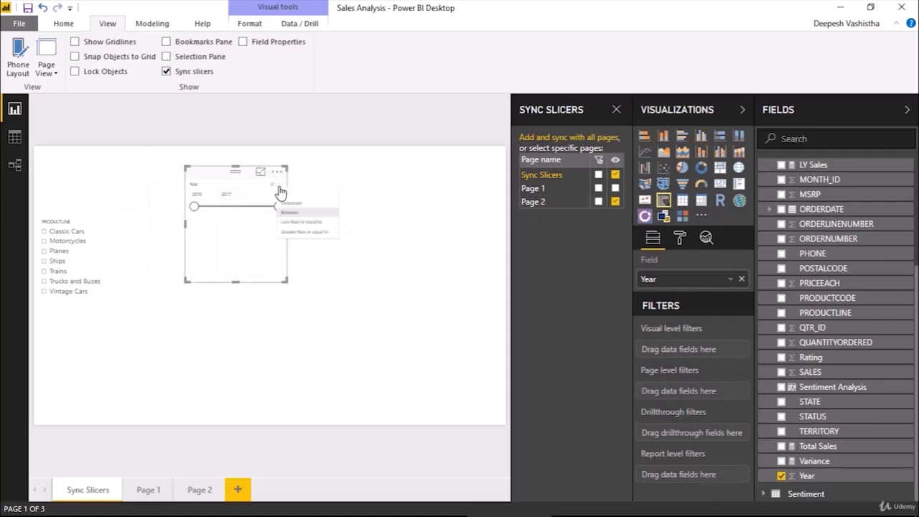
left_click(296, 196)
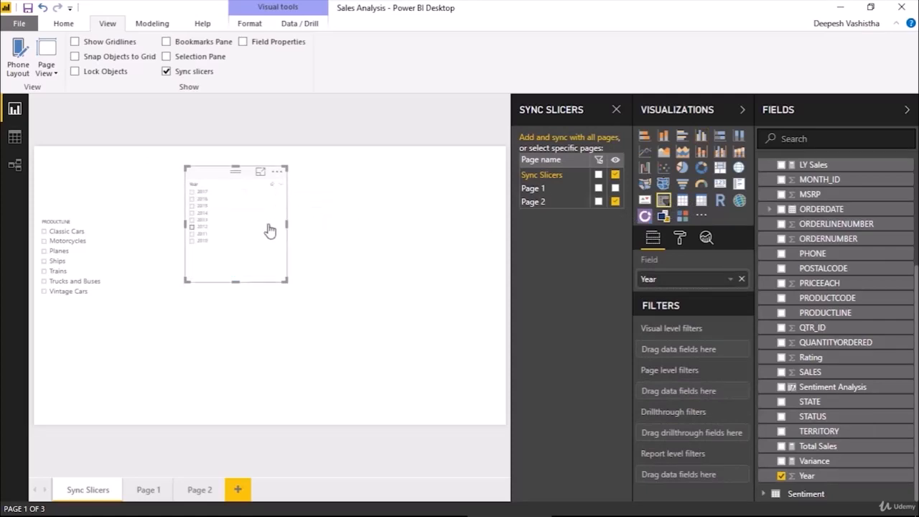
left_click_drag(228, 184, 200, 212)
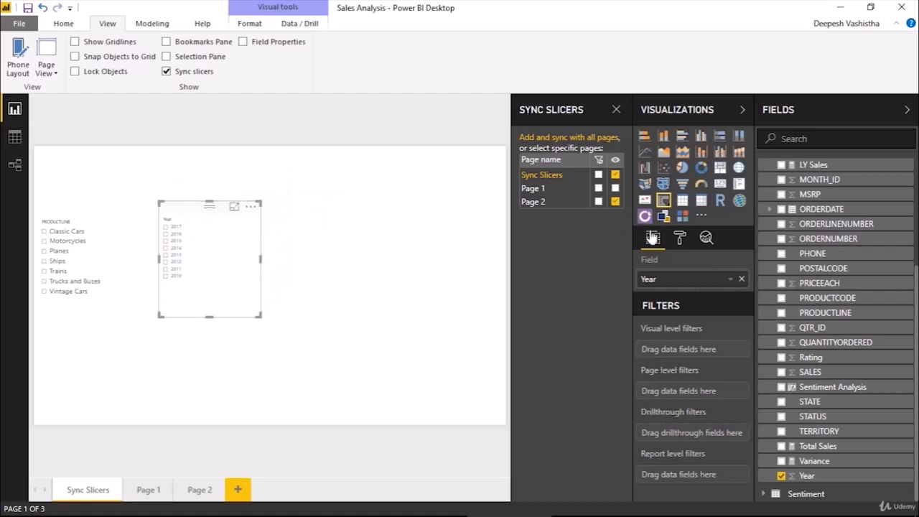
Copy the product-line slicer's formatting onto the Year slicer with Format Painter
left_click(680, 238)
left_click(70, 215)
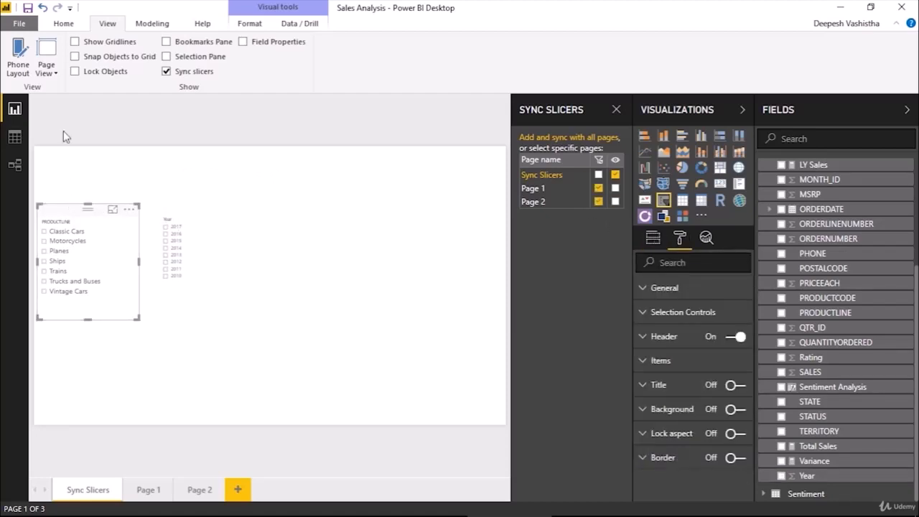
left_click(63, 24)
left_click(71, 71)
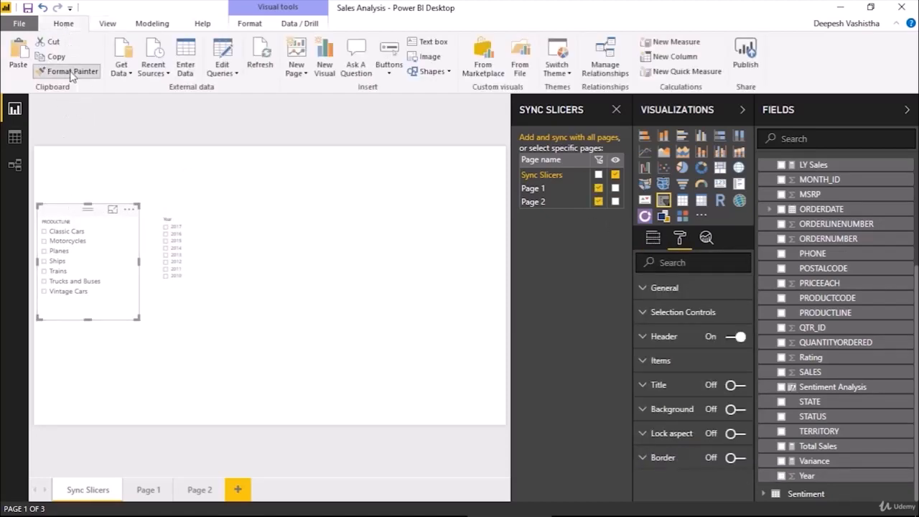
left_click(191, 223)
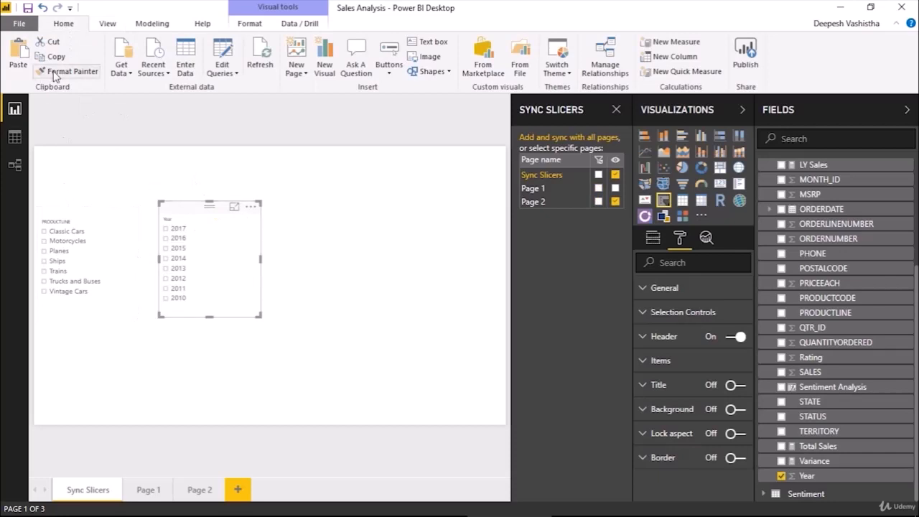
Compare the sync settings of the product-line and Year slicers, and check the slicers on Page 1 and Page 2
left_click(71, 220)
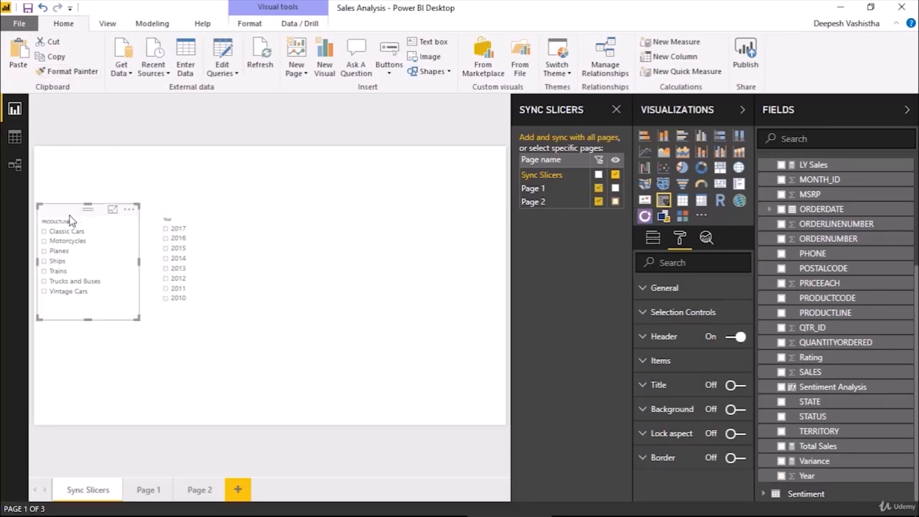
left_click(208, 208)
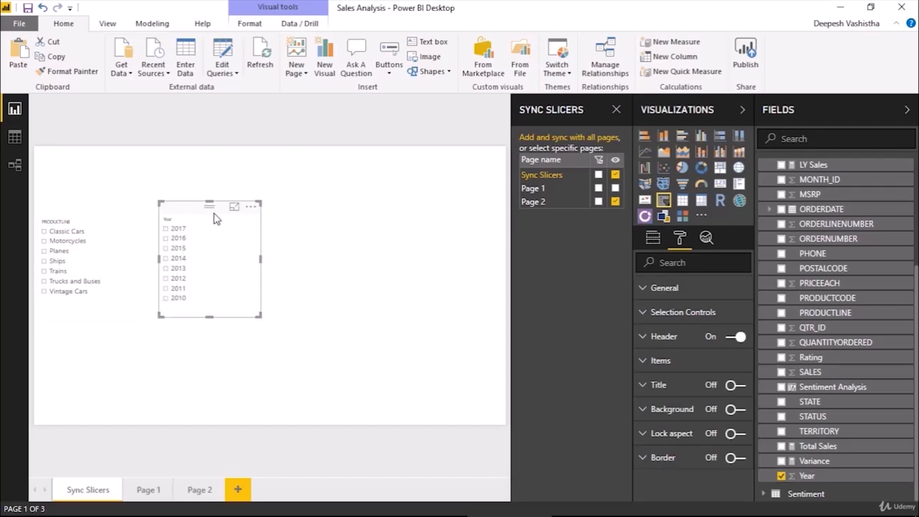
left_click(313, 253)
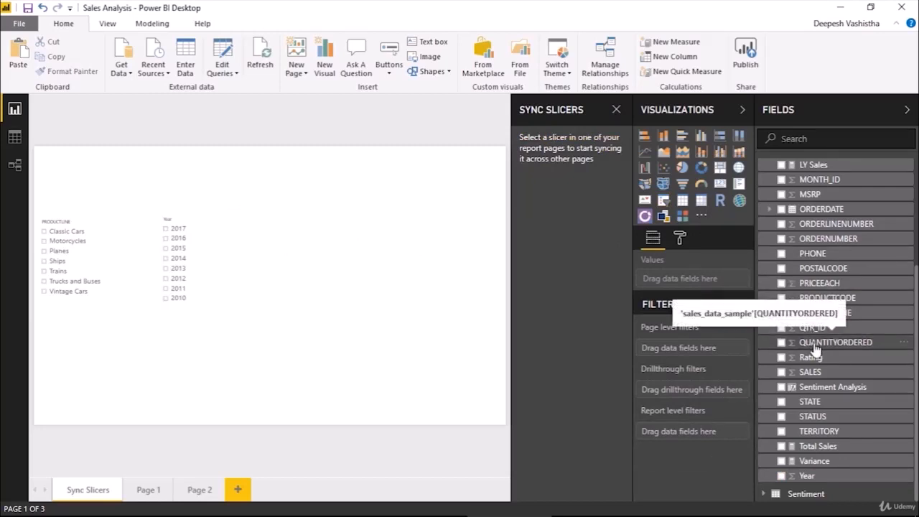
left_click(147, 490)
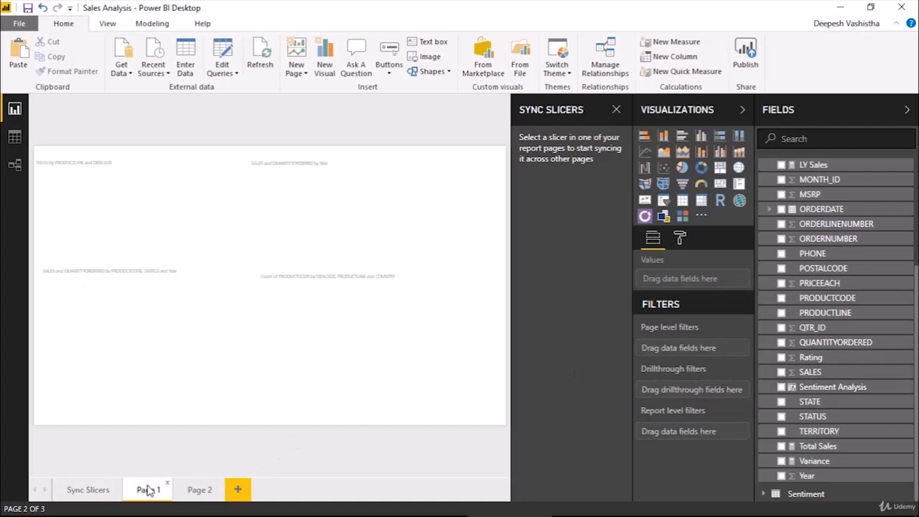
left_click(197, 490)
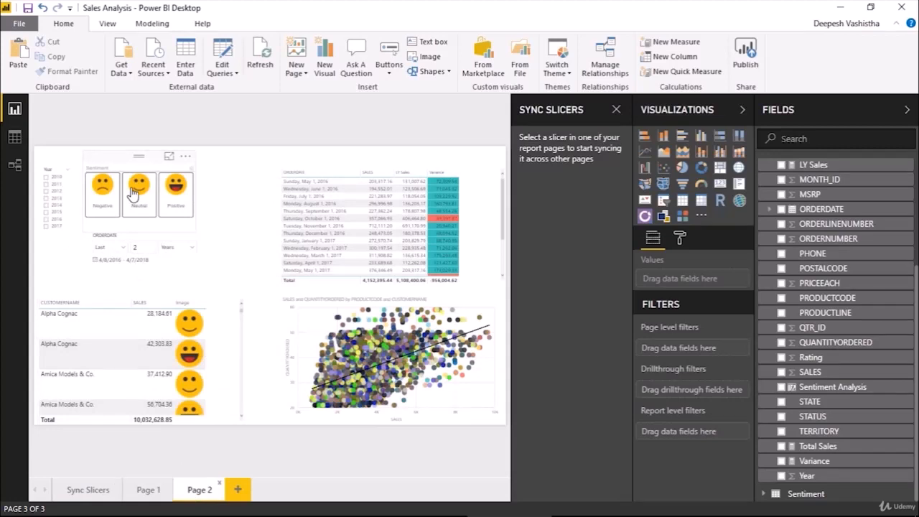
Add a Sentiment Analysis slicer to the Sync Slicers page, placed beside the Year slicer
left_click(85, 490)
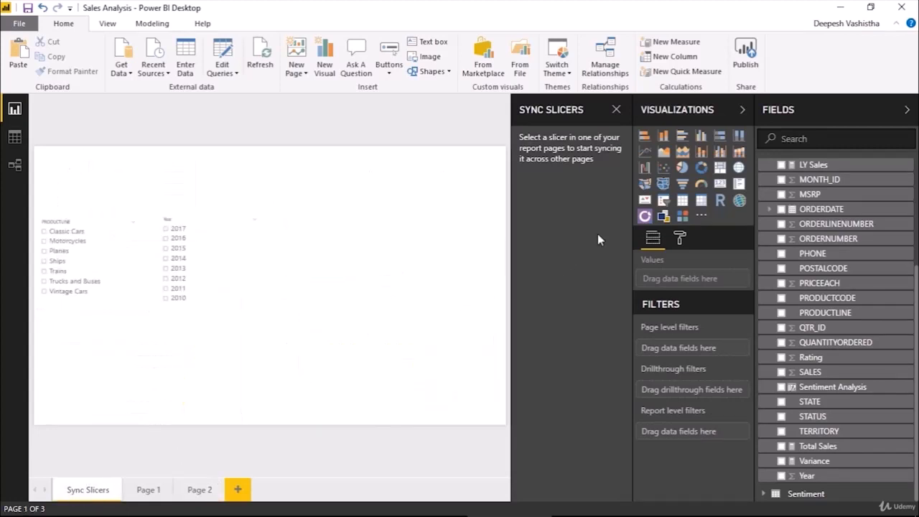
left_click(665, 202)
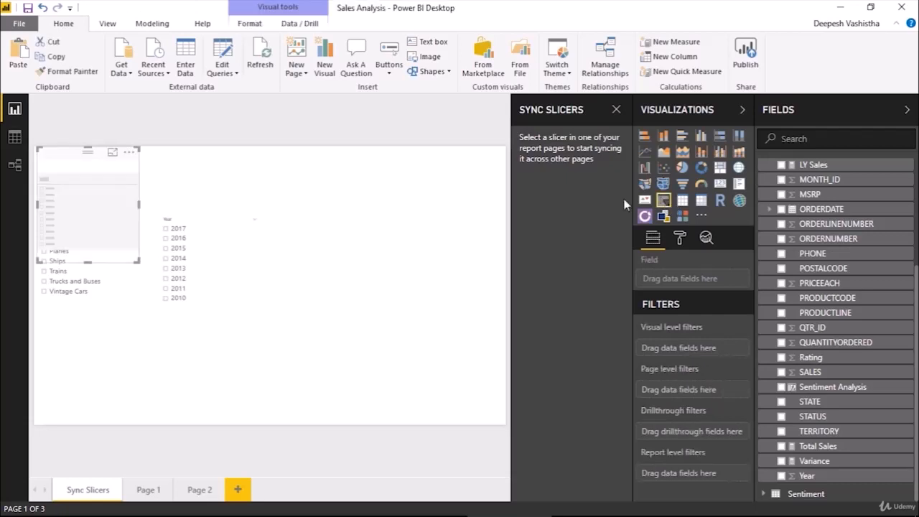
left_click_drag(122, 192, 323, 228)
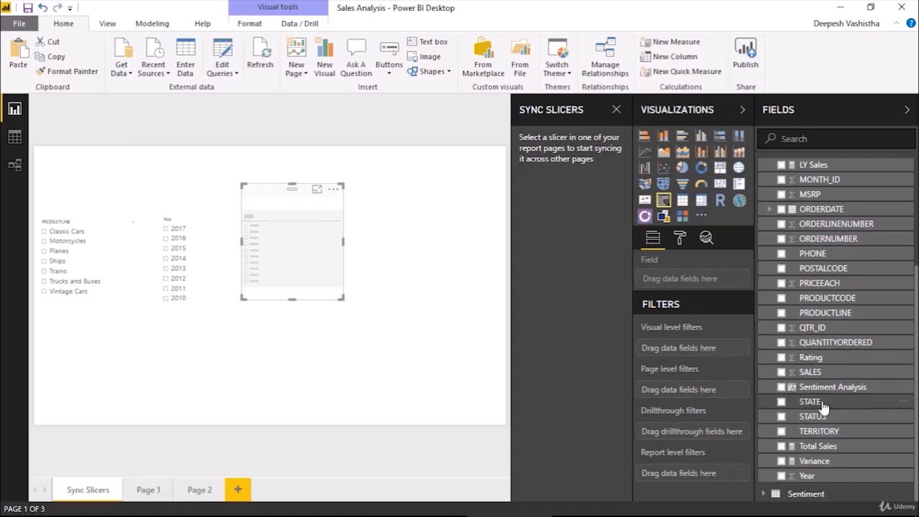
left_click(782, 387)
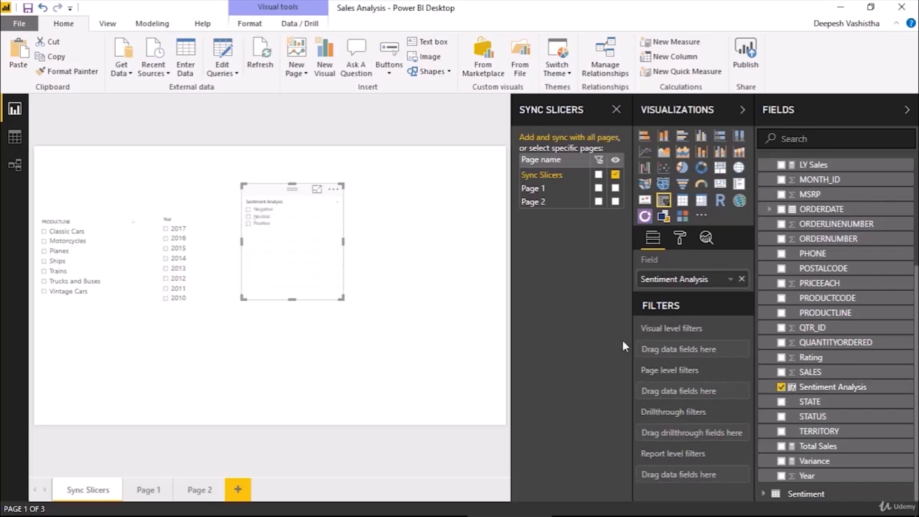
Copy the Year slicer's formatting onto the Sentiment Analysis slicer with Format Painter and move it roughly in line with the other slicers
left_click(167, 217)
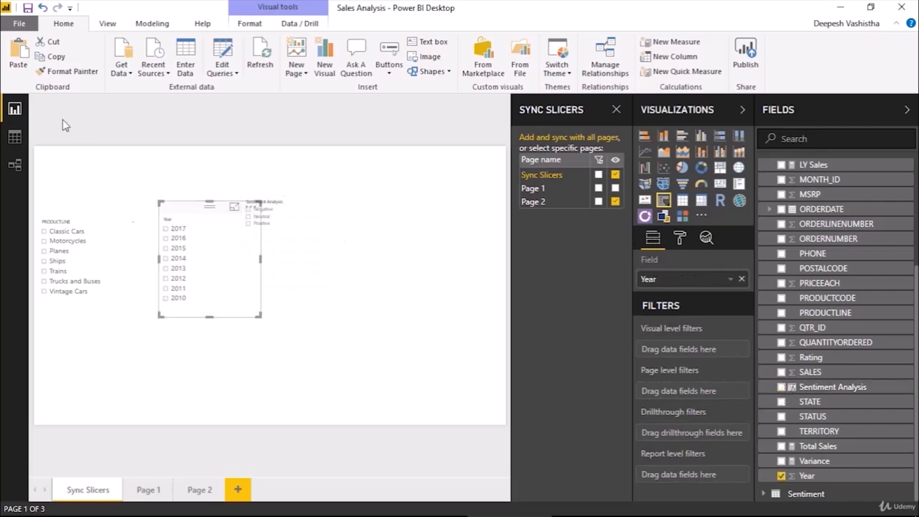
left_click(68, 71)
left_click(321, 209)
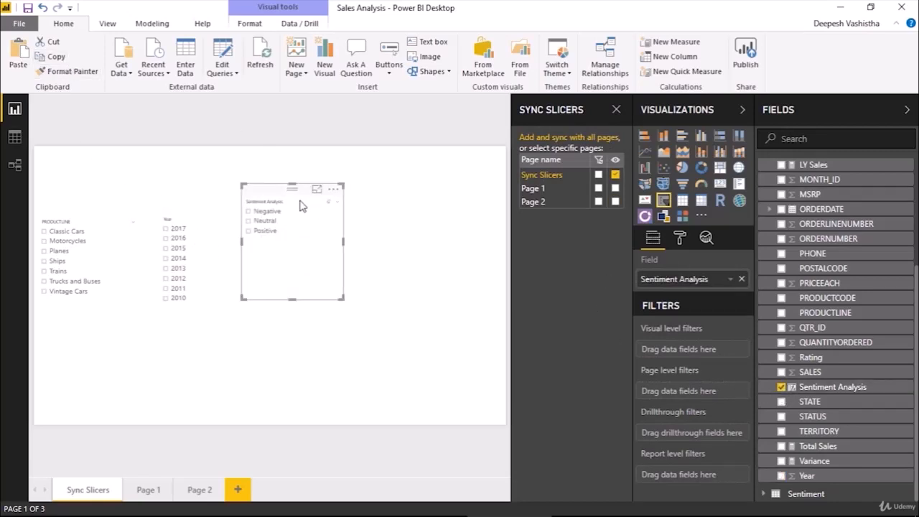
left_click_drag(271, 201, 280, 226)
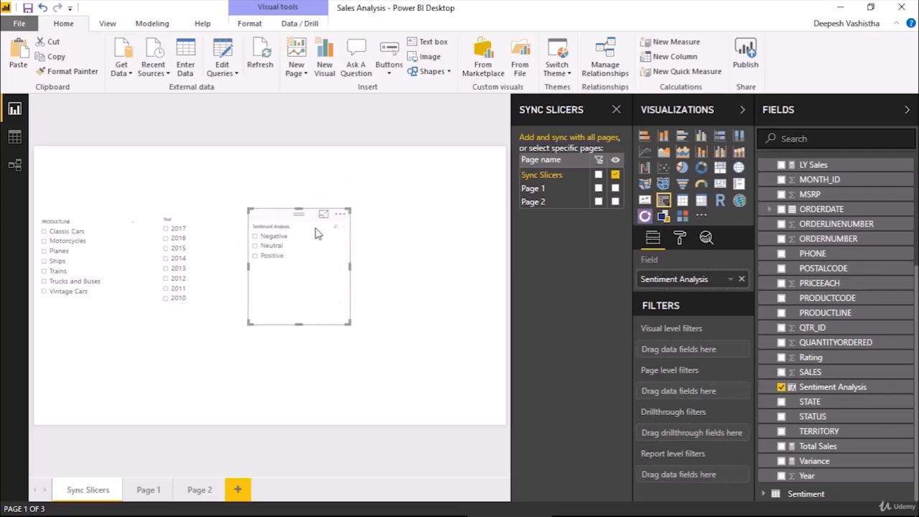
Add a slicer on the COUNTRY field from sales_data_sample in the empty area beyond the Sentiment Analysis slicer
scroll(837, 280, "up", 5)
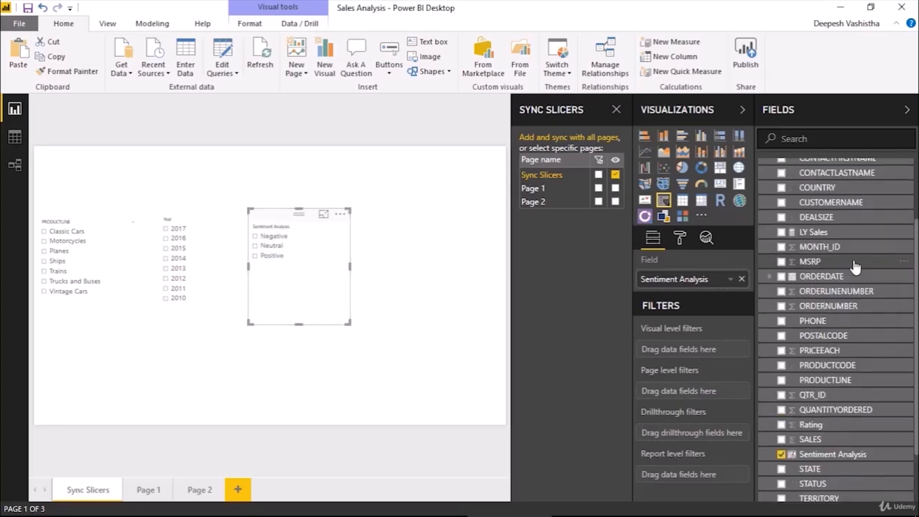
left_click(450, 289)
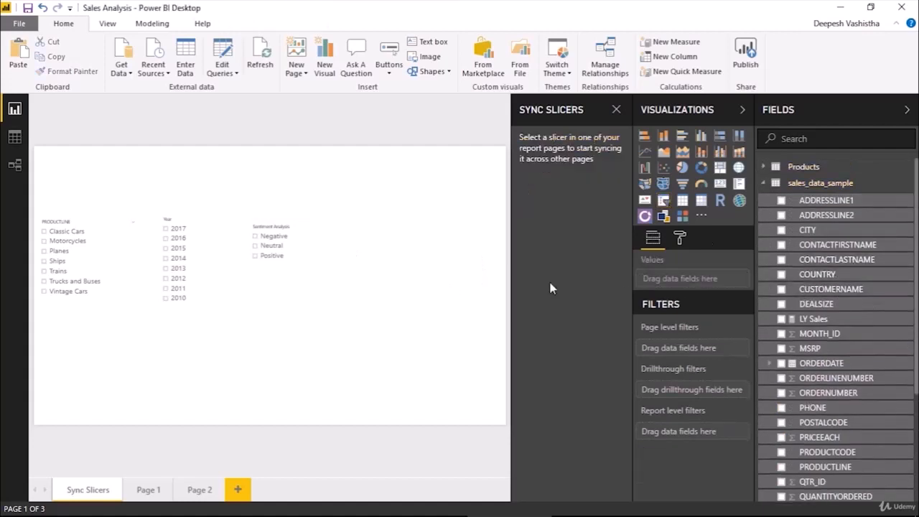
left_click(782, 274)
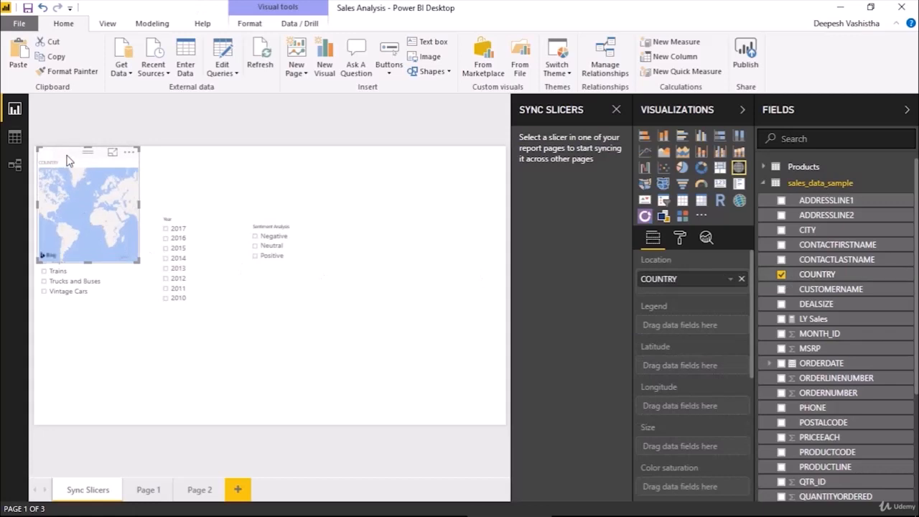
left_click_drag(92, 162, 406, 204)
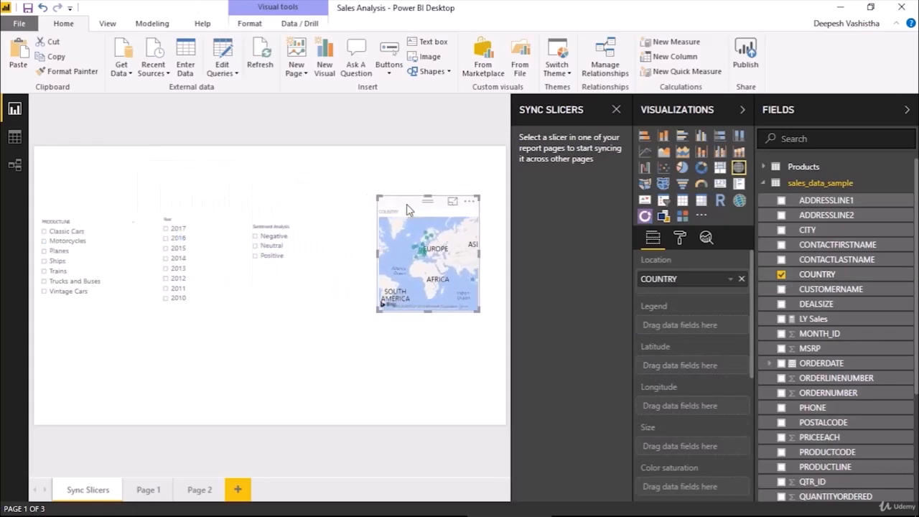
left_click(665, 204)
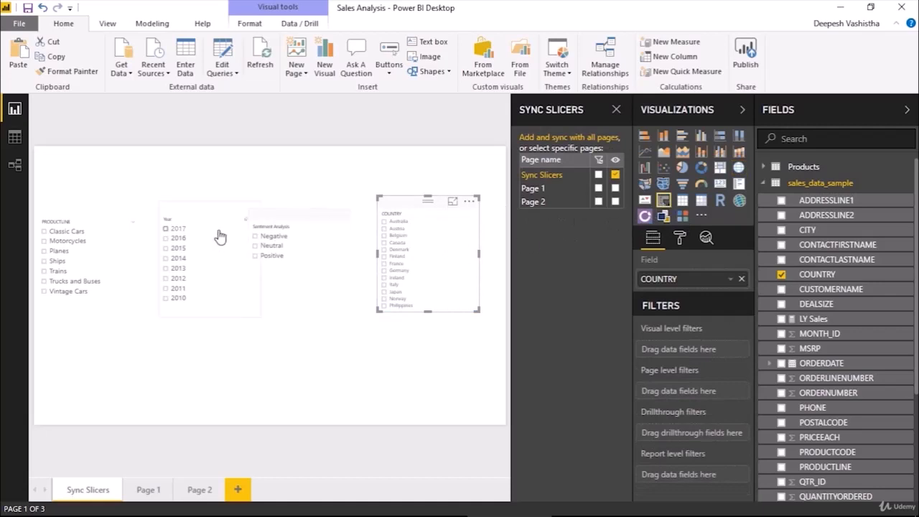
Copy the Sentiment Analysis slicer's formatting onto the COUNTRY slicer with Format Painter and look through its country list
left_click(261, 226)
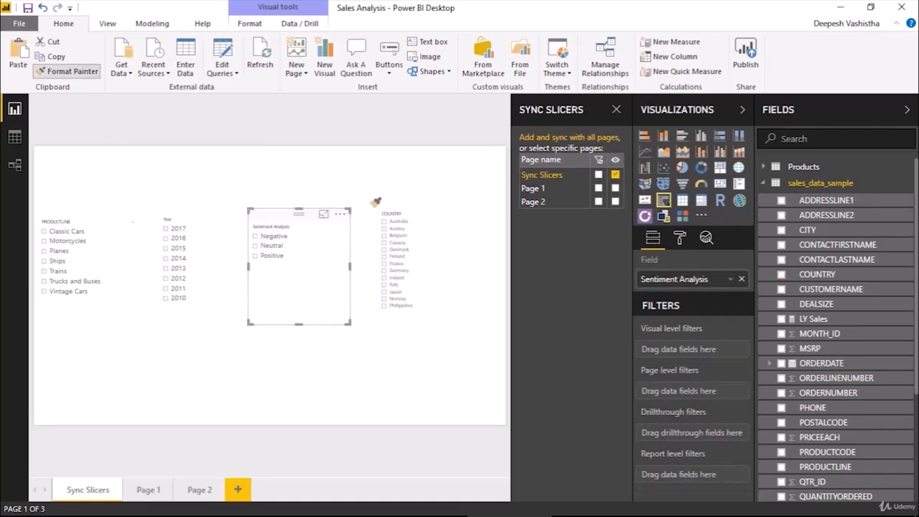
left_click(420, 212)
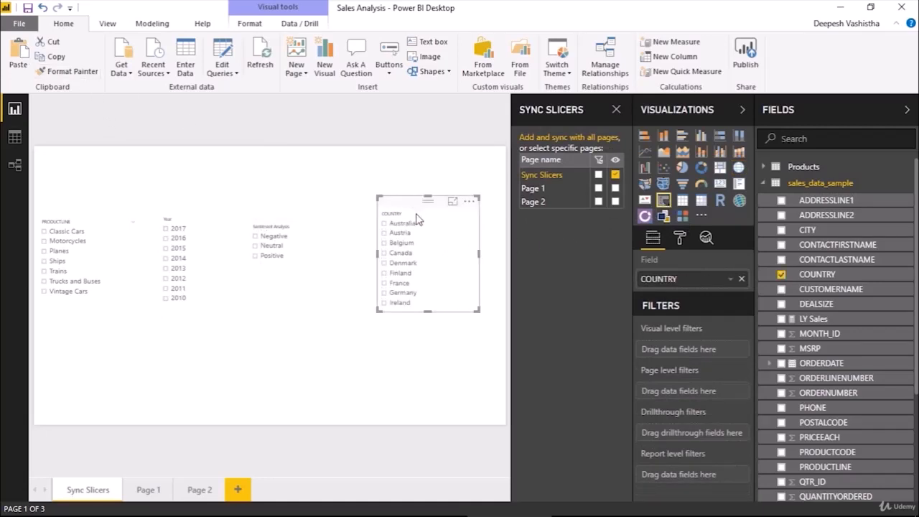
scroll(406, 255, "down", 5)
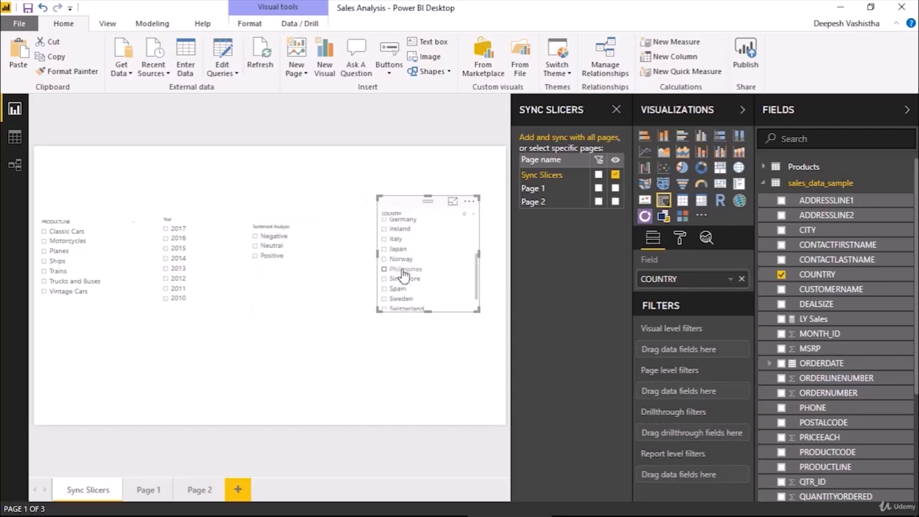
scroll(402, 275, "up", 5)
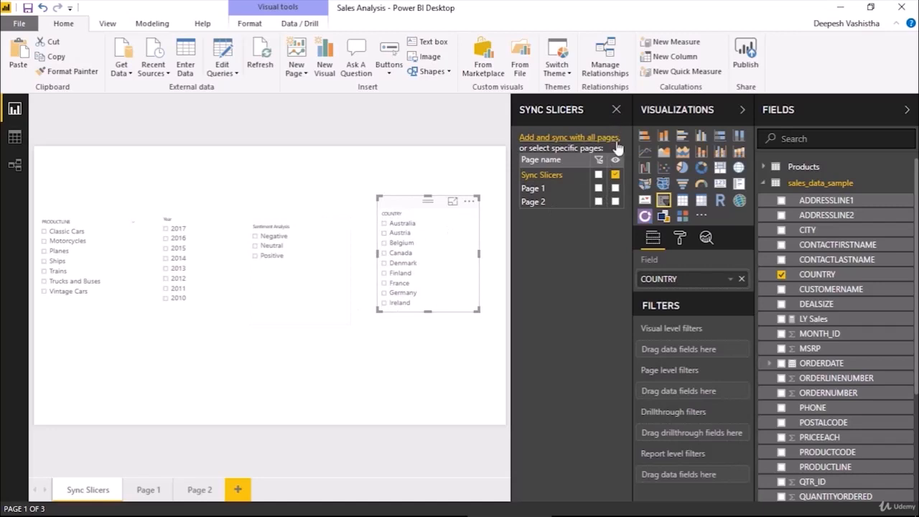
Check the product-line slicer's sync settings, and sync the Year, Sentiment Analysis and COUNTRY slicers with Page 1 and Page 2
left_click(81, 216)
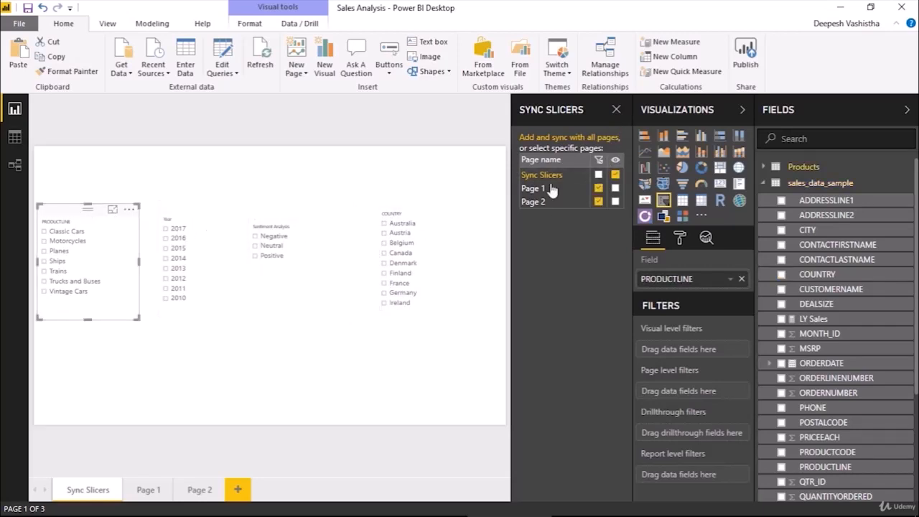
left_click(201, 214)
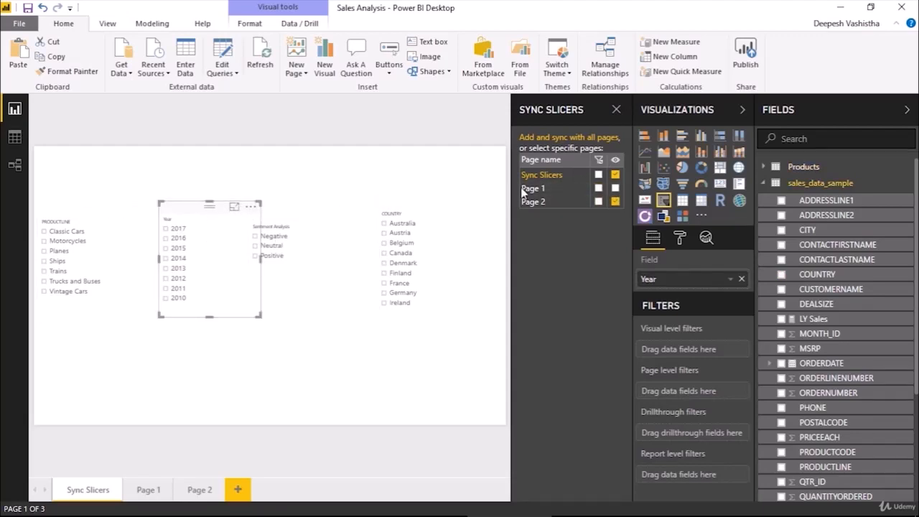
left_click(599, 189)
left_click(284, 217)
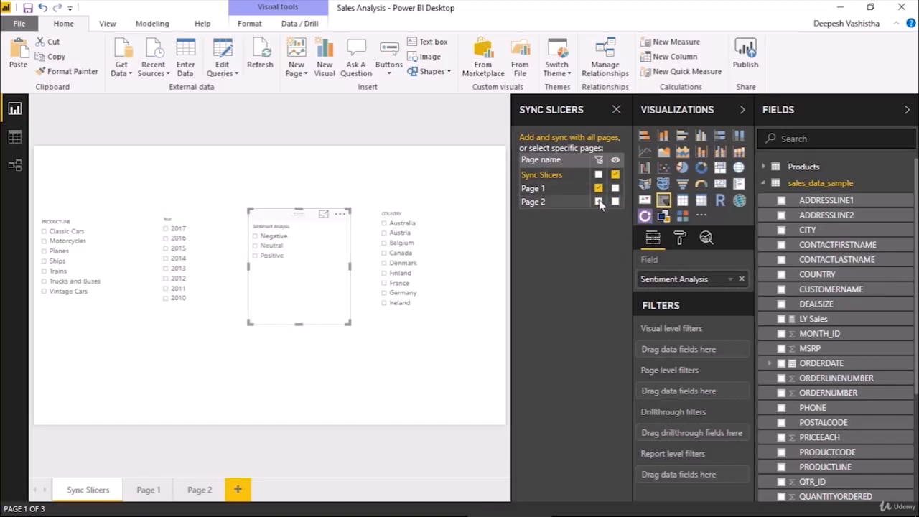
left_click(401, 212)
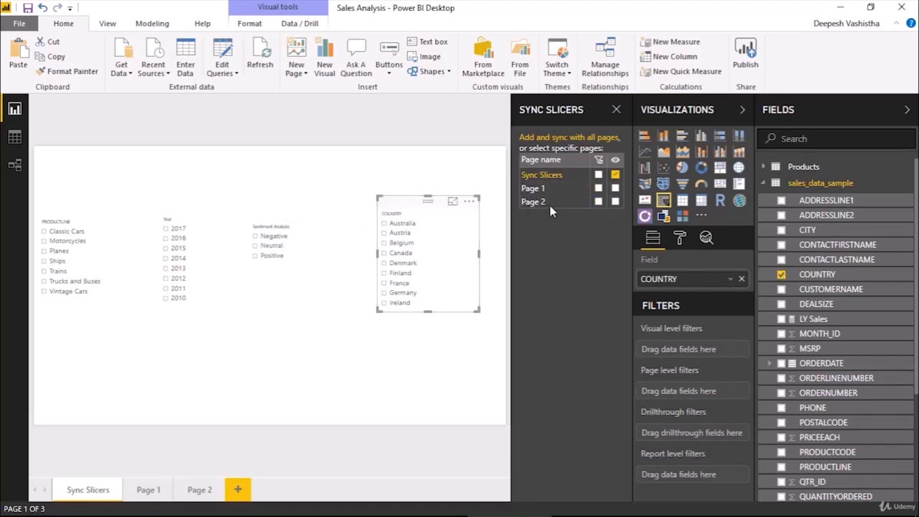
left_click(599, 202)
Close the Sync Slicers pane and collapse the Visualizations and Fields panes to enlarge the report canvas
left_click(617, 109)
left_click(742, 109)
left_click(908, 109)
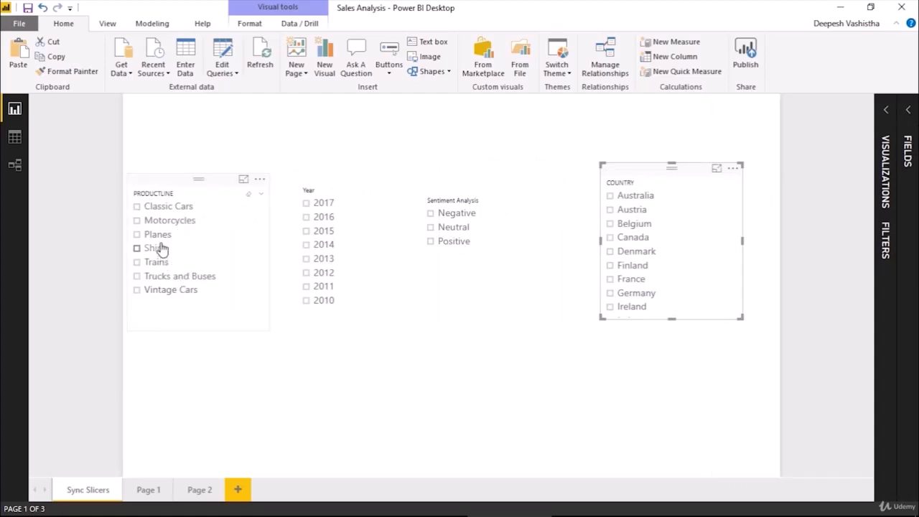
Select Classic Cars in the product-line slicer and check whether the Page 1 visuals are filtered
left_click(176, 206)
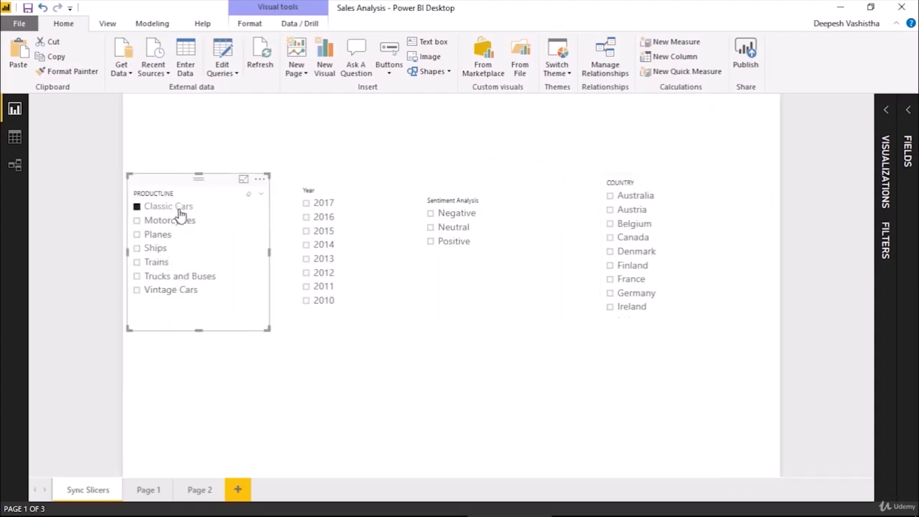
left_click(148, 489)
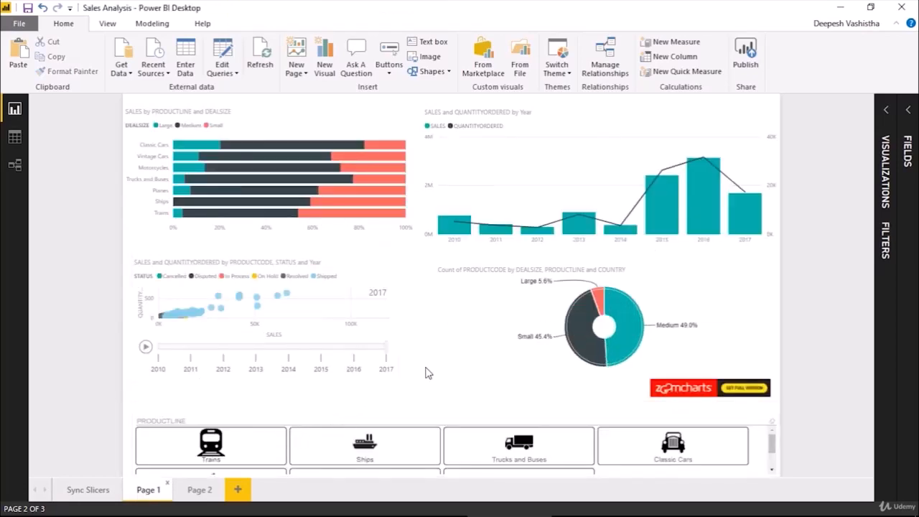
left_click(84, 490)
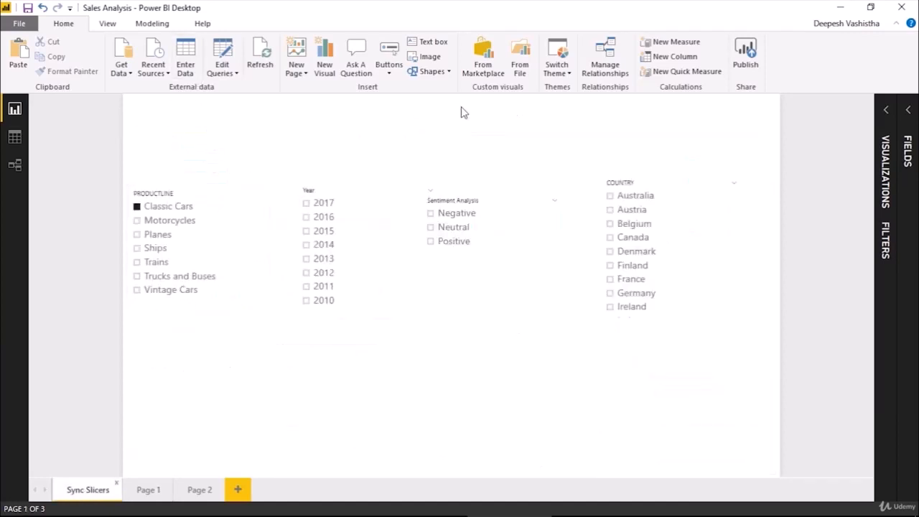
Enable syncing of the product-line slicer on the Sync Slicers page itself, then close the sync settings
left_click(108, 25)
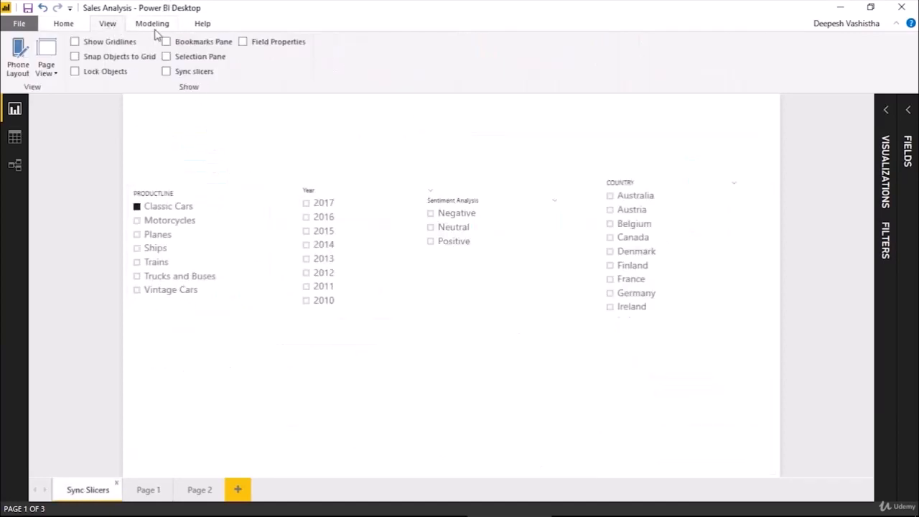
left_click(166, 72)
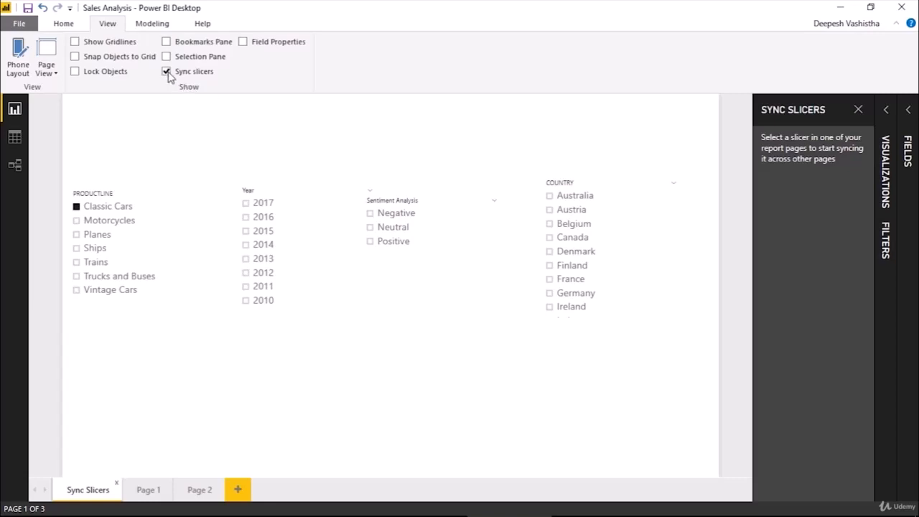
left_click(118, 196)
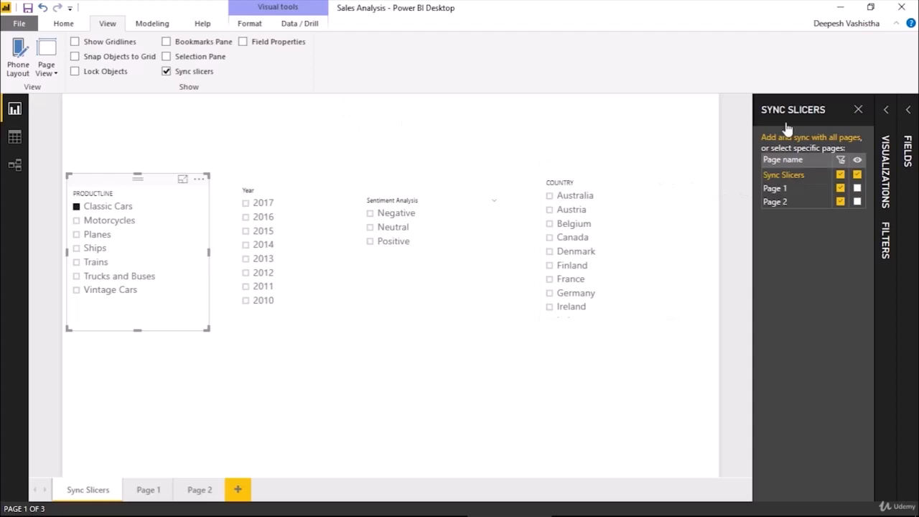
left_click(859, 111)
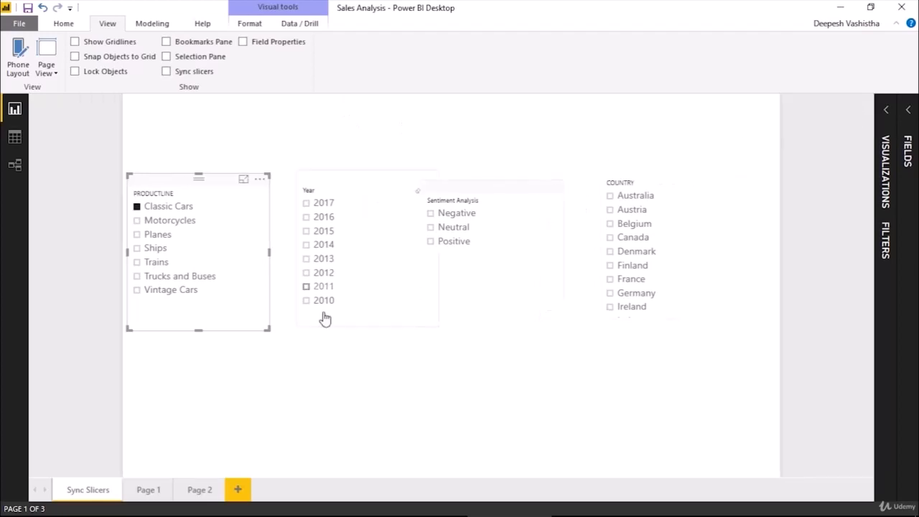
Check the Classic Cars filter on Page 1, drilling into the Medium slice of the donut chart and back out
left_click(145, 490)
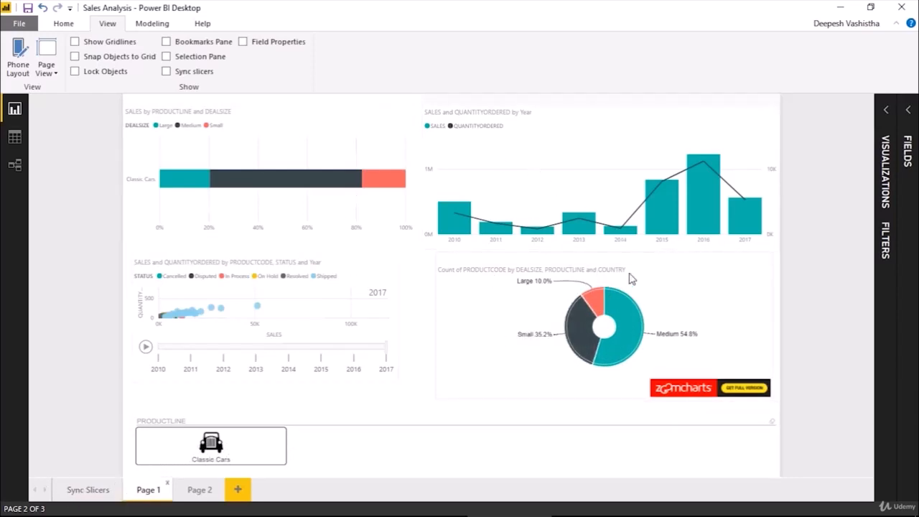
left_click(628, 314)
left_click(628, 315)
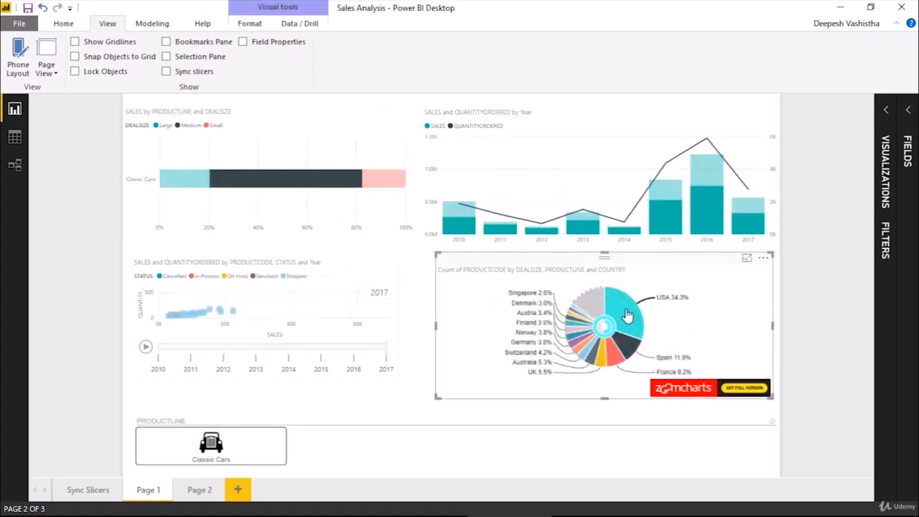
left_click(605, 327)
Select 2016, Positive and USA in the Sync Slicers page's slicers, moving the Year slicer clear of the Sentiment Analysis slicer
left_click(87, 489)
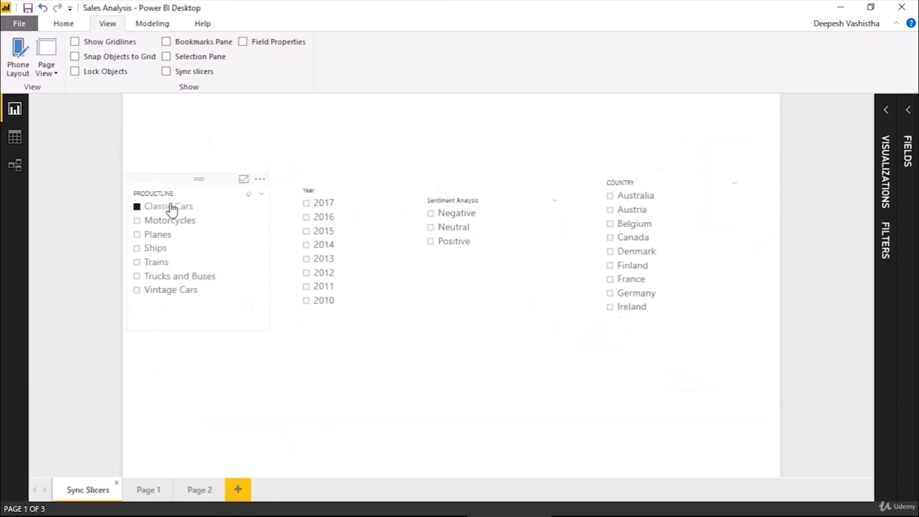
left_click(330, 220)
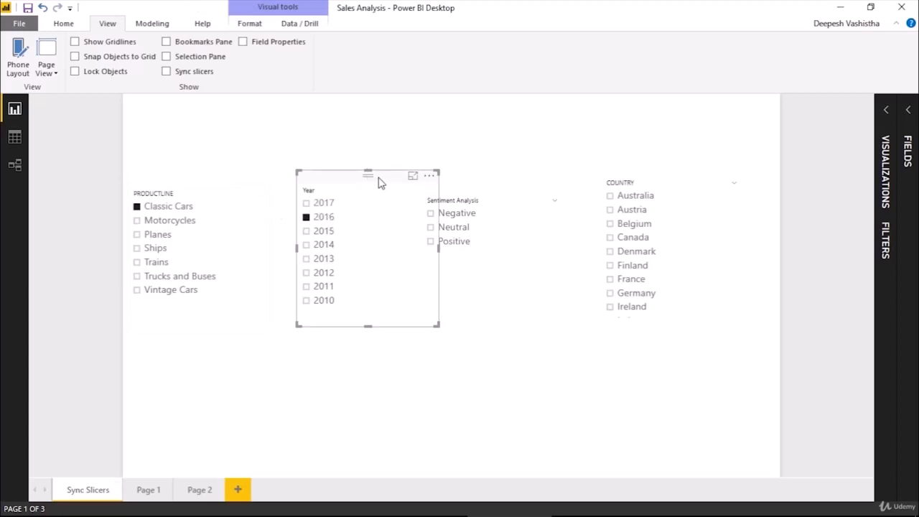
left_click_drag(379, 181, 357, 177)
left_click(455, 243)
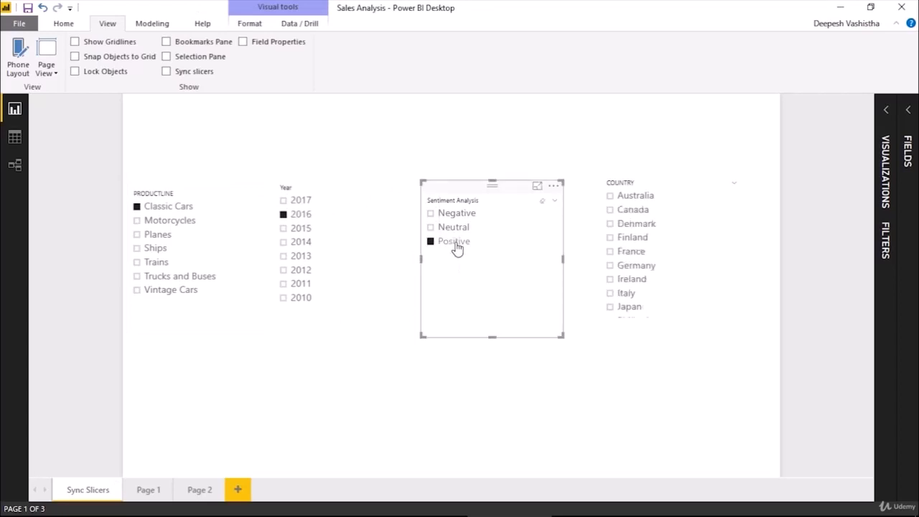
scroll(637, 240, "down", 3)
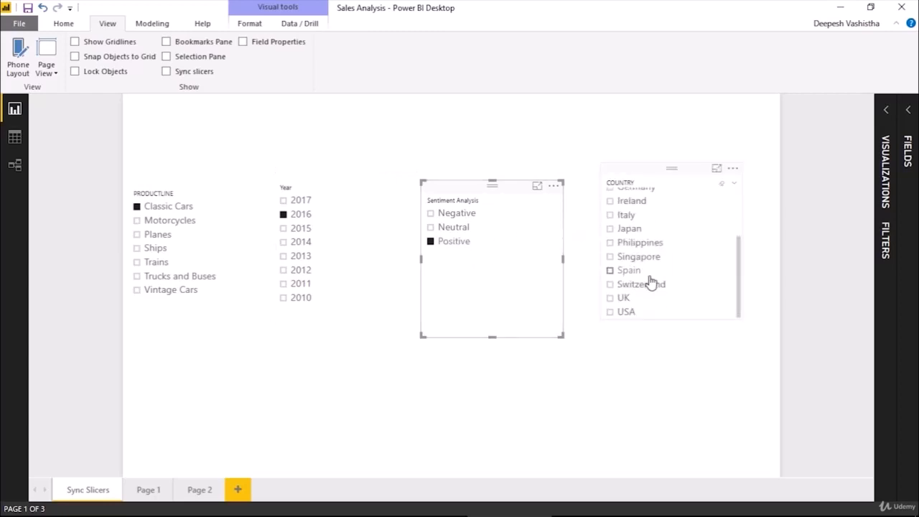
left_click(626, 313)
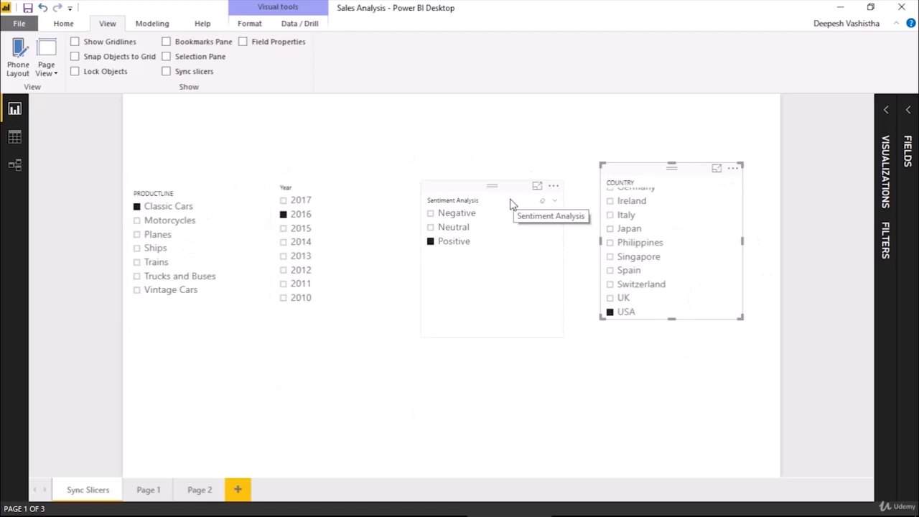
Check whether the slicer selections filter the visuals on Page 1 and Page 2, then return to the Sync Slicers page
left_click(157, 490)
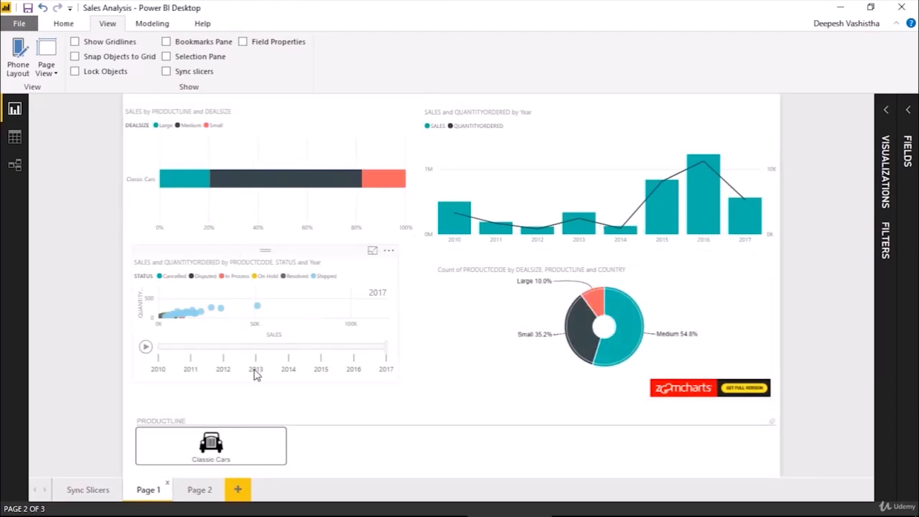
left_click(199, 489)
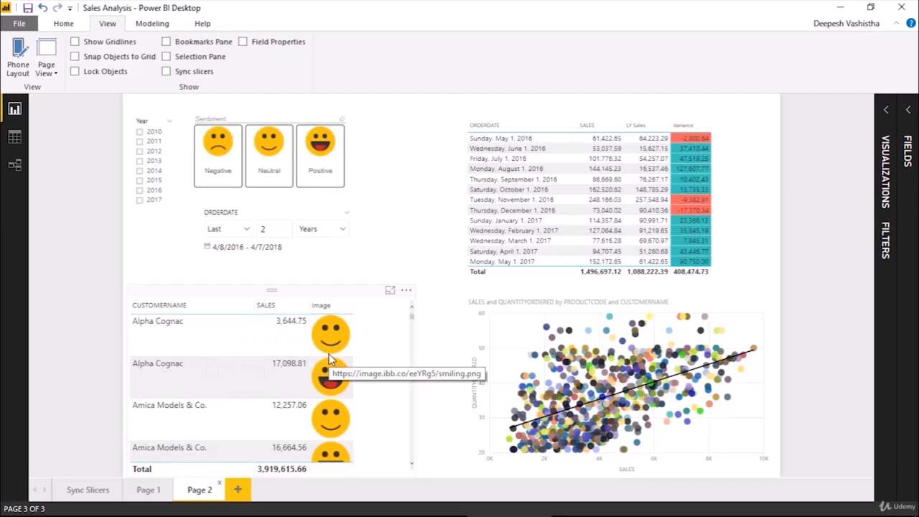
left_click(87, 490)
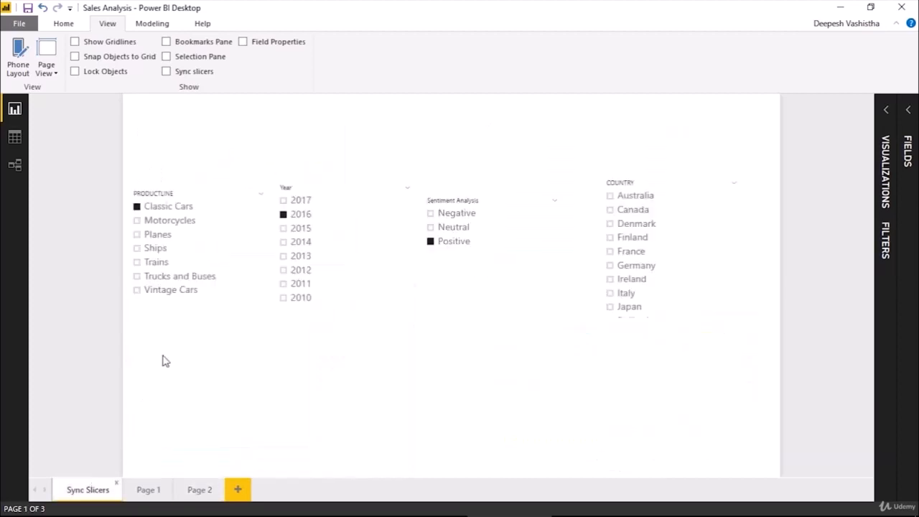
Enable syncing of the country, sentiment and year slicers on the Sync Slicers page itself, then close the sync settings
left_click(615, 166)
left_click(216, 75)
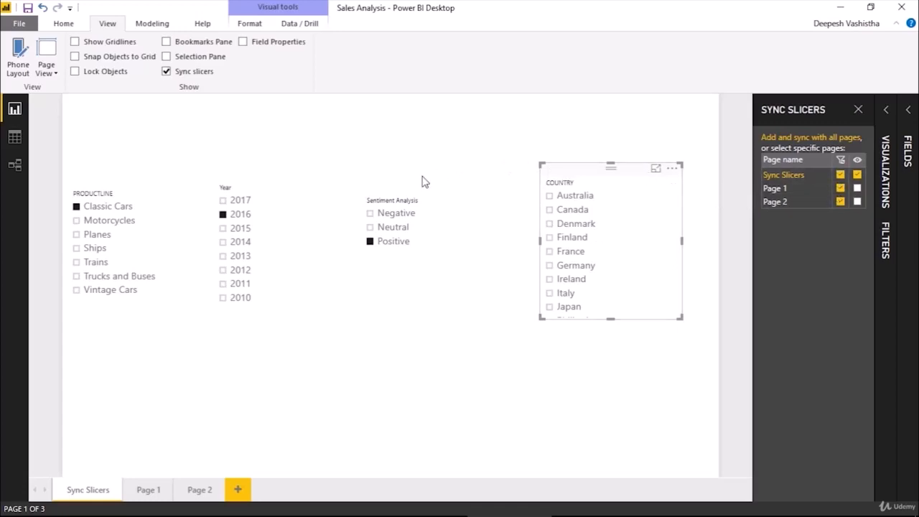
left_click(403, 189)
left_click(841, 175)
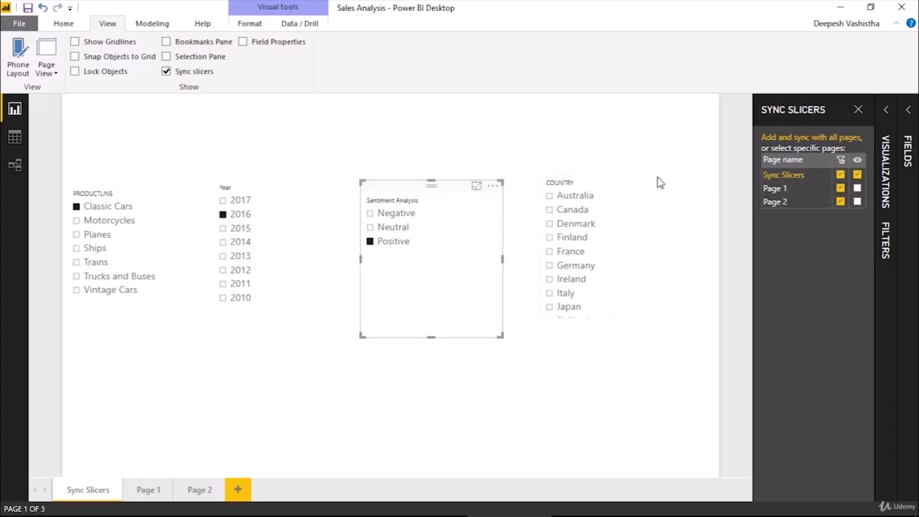
left_click(265, 178)
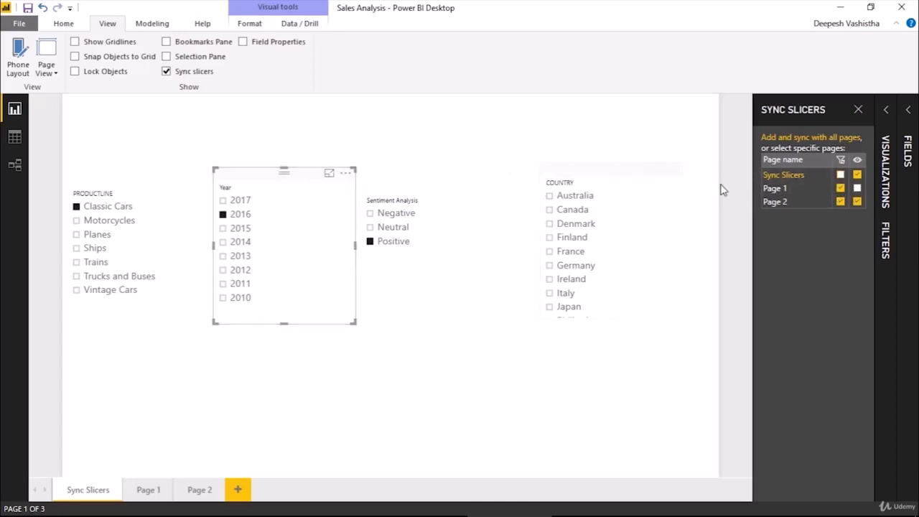
left_click(841, 176)
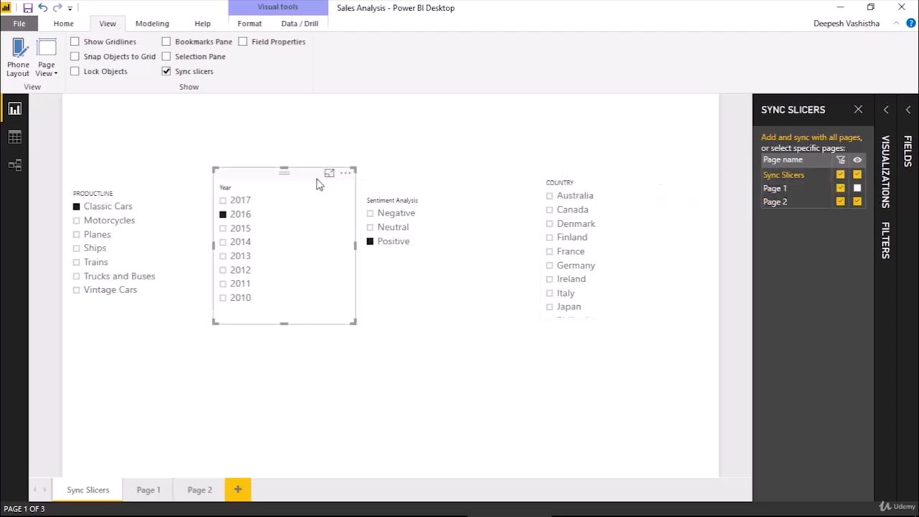
left_click(859, 110)
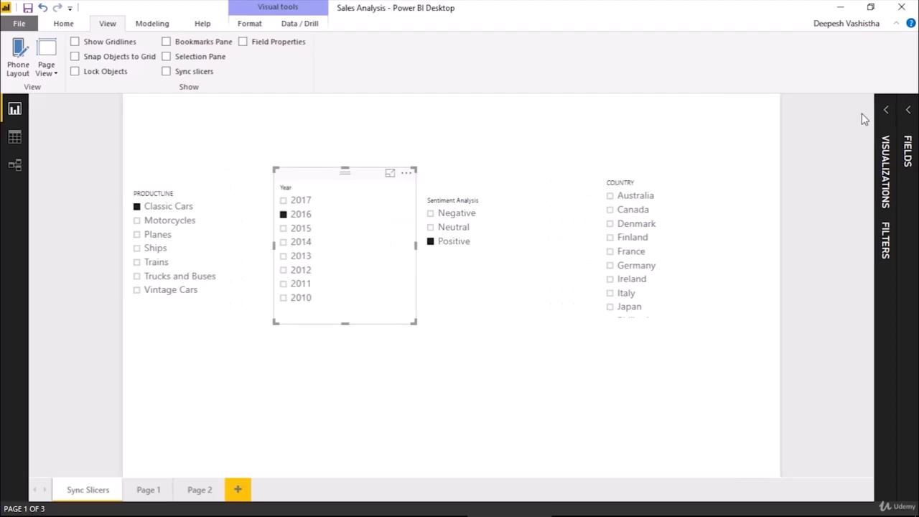
Check the combined slicer filters on Page 1 and Page 2, scrolling the customer sales table and viewing the scatter chart in focus mode
left_click(157, 489)
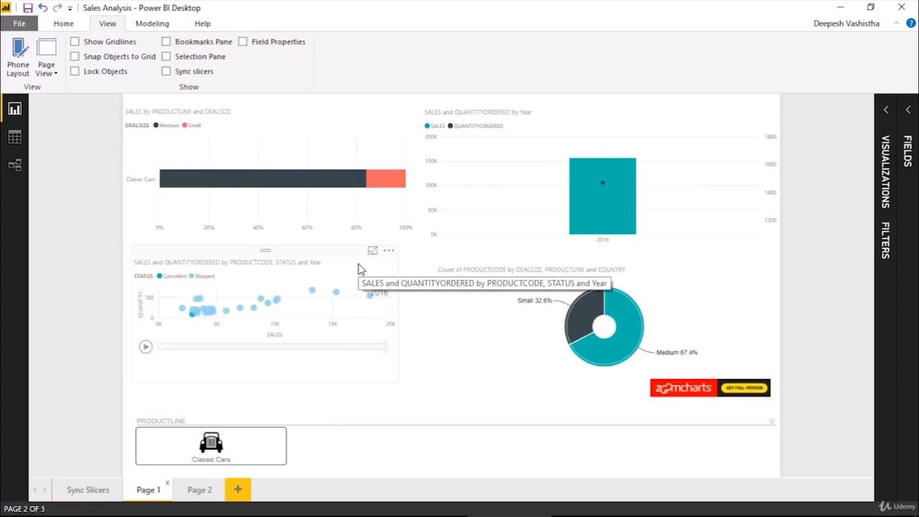
left_click(199, 490)
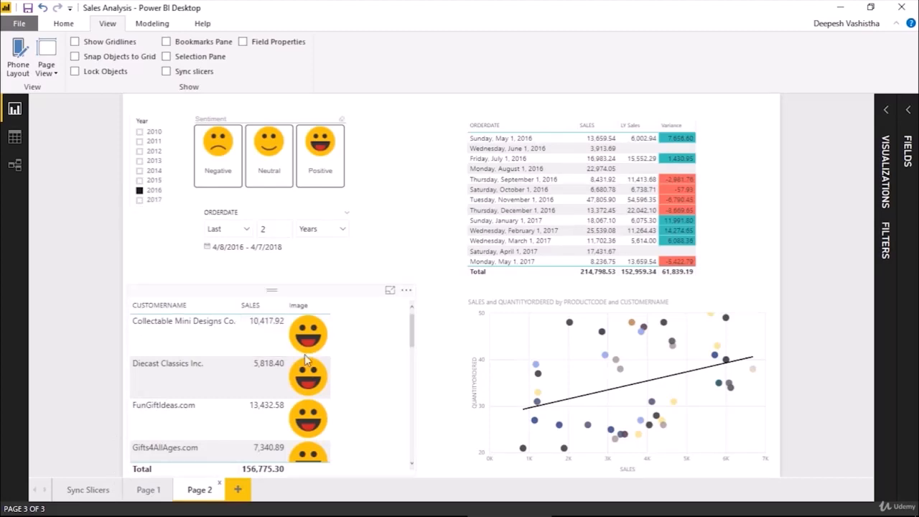
scroll(336, 372, "down", 10)
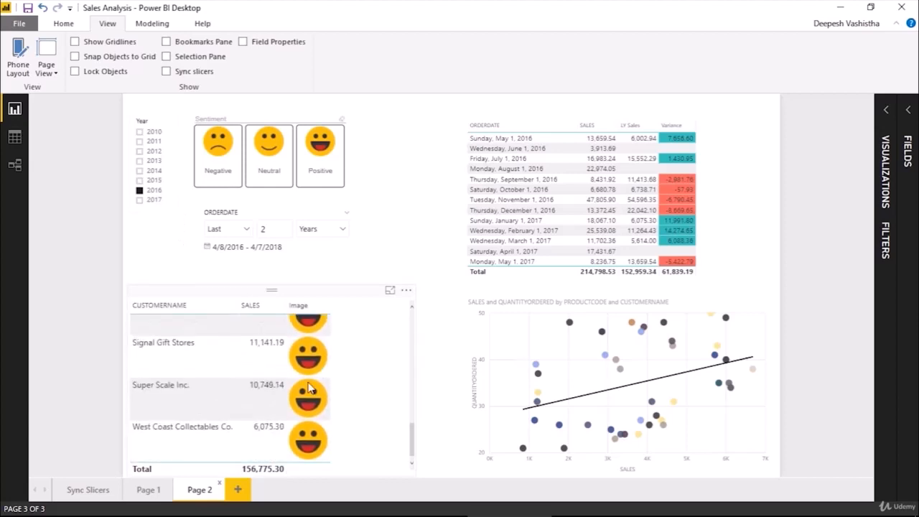
scroll(309, 389, "up", 10)
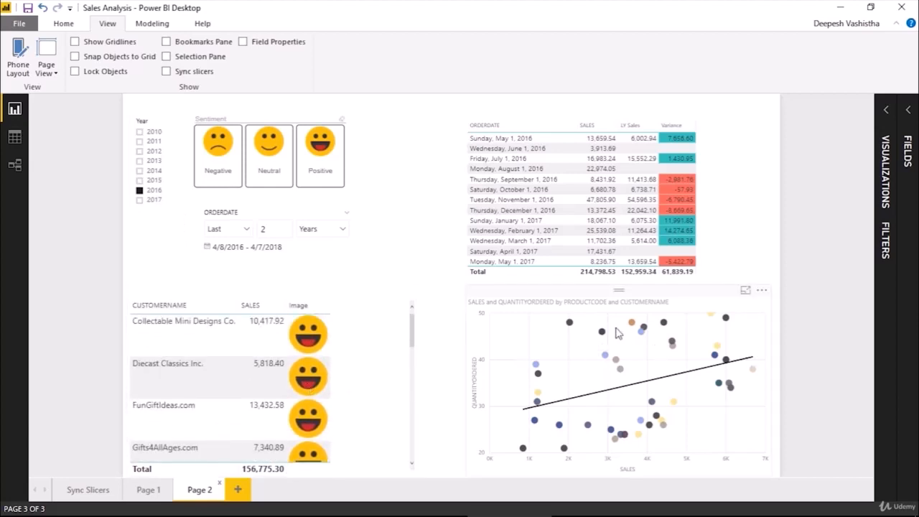
left_click(748, 291)
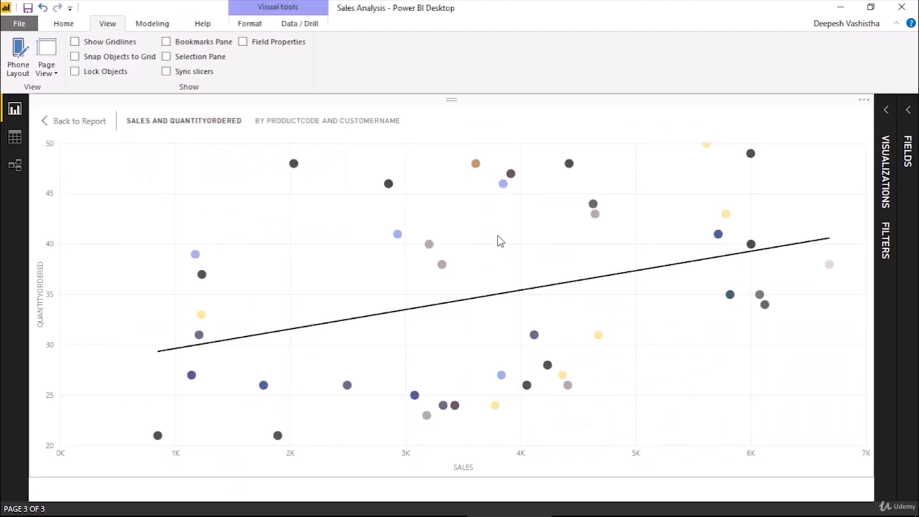
left_click(89, 128)
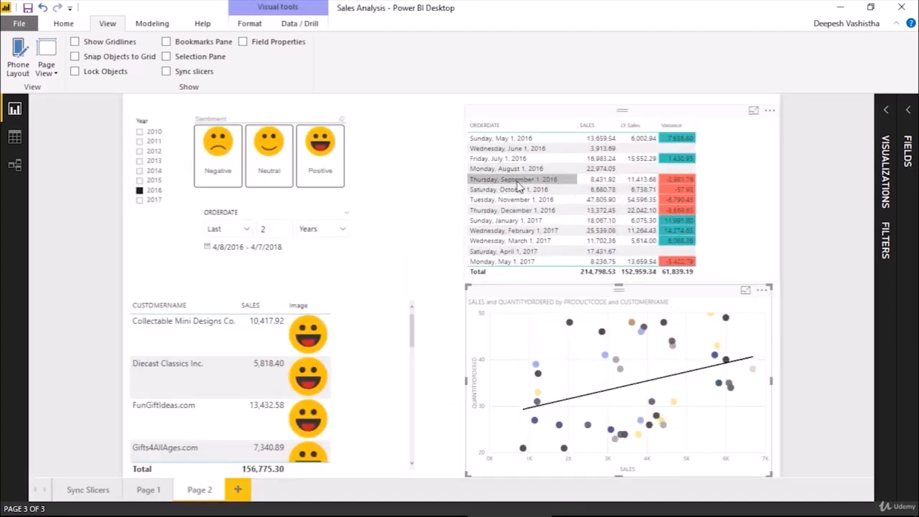
Clear USA, Positive, 2016 and Classic Cars in the Sync Slicers page's slicers, and shrink the product-line slicer slightly
left_click(92, 490)
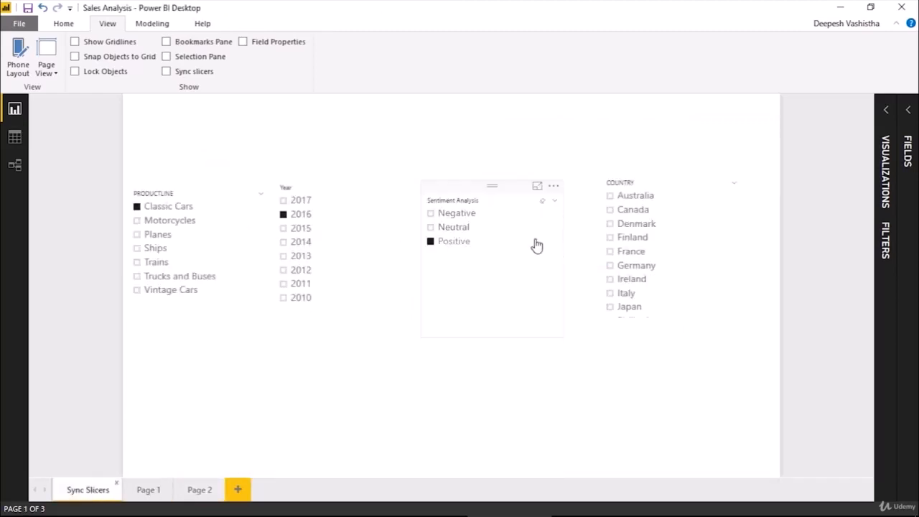
scroll(635, 262, "down", 3)
left_click(634, 316)
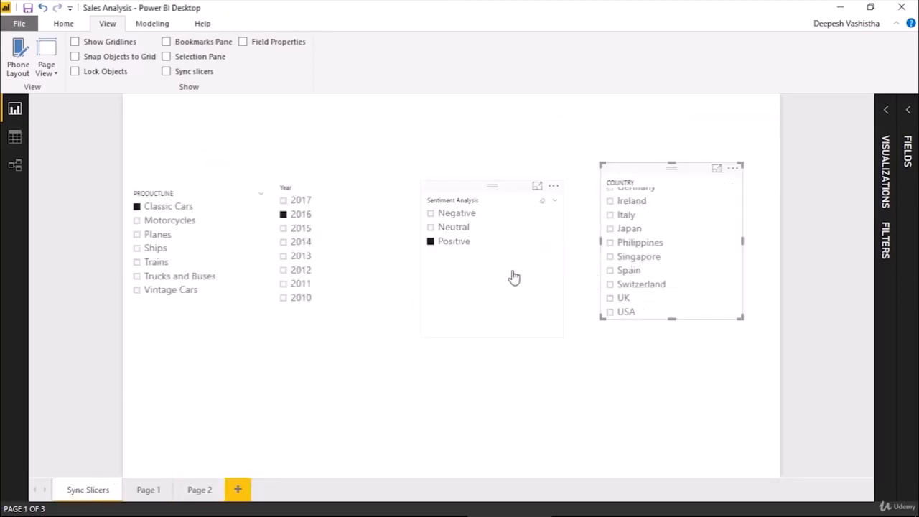
left_click(439, 243)
left_click(308, 217)
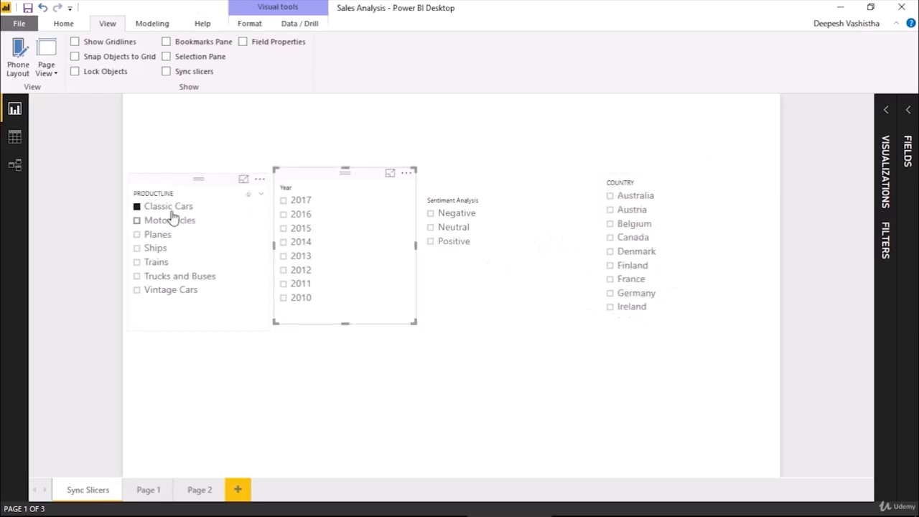
left_click(172, 207)
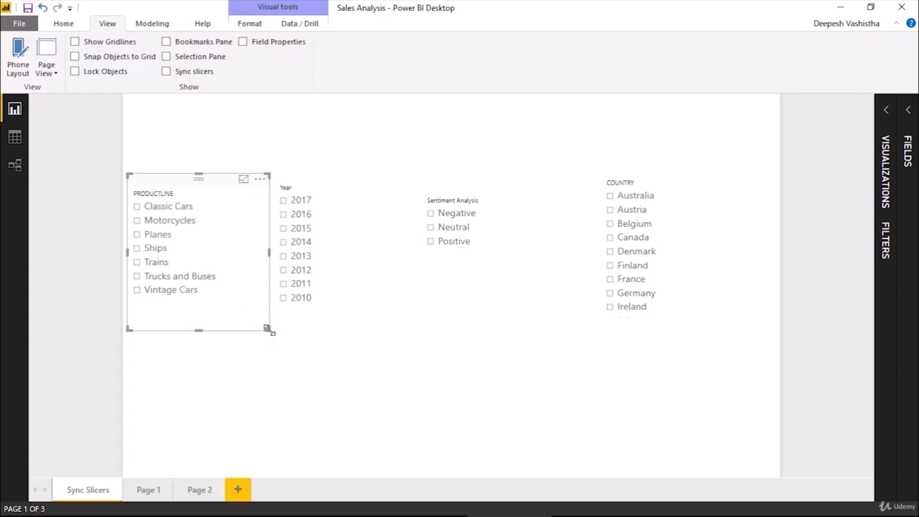
left_click_drag(272, 333, 253, 325)
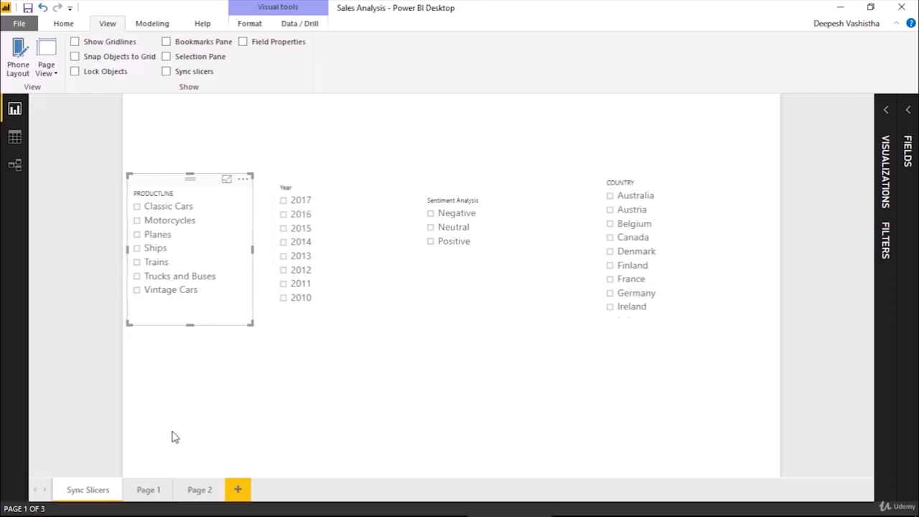
Check the visuals on Page 1 and Page 2 with all slicer selections cleared, ending on Page 1
left_click(149, 489)
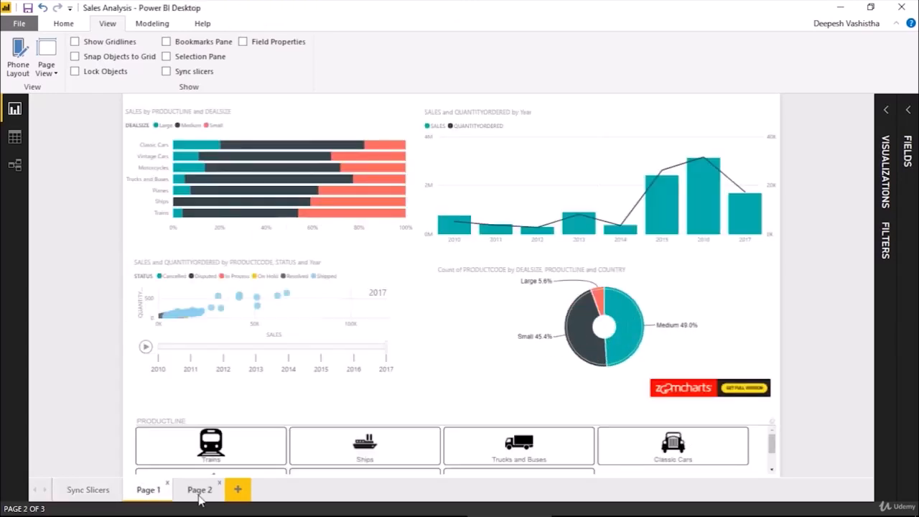
left_click(199, 494)
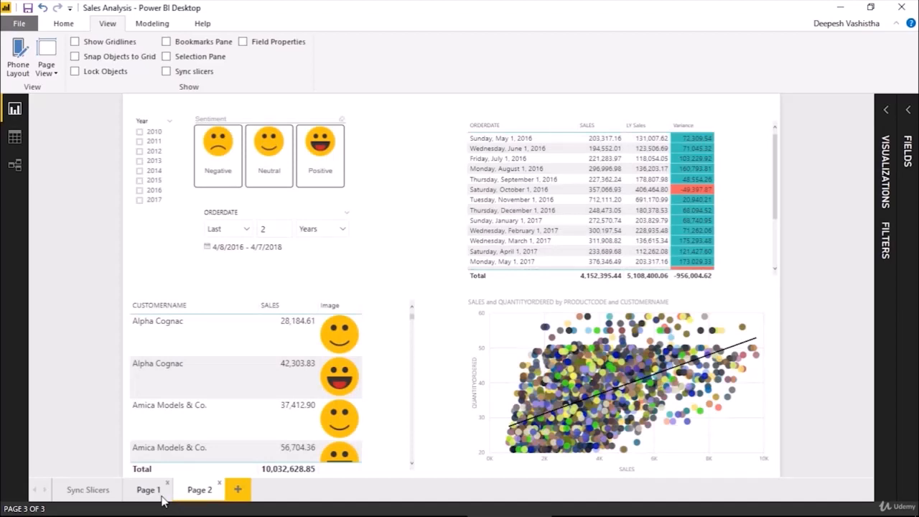
left_click(150, 491)
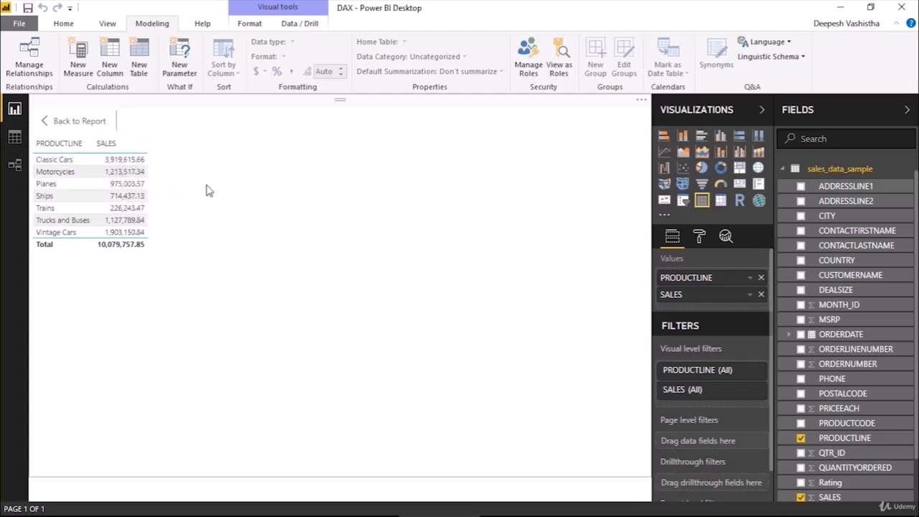
In the DAX report, add DEALSIZE to the product-line sales table and start a new sales_data_sample measure named LargeDeal
left_click(802, 291)
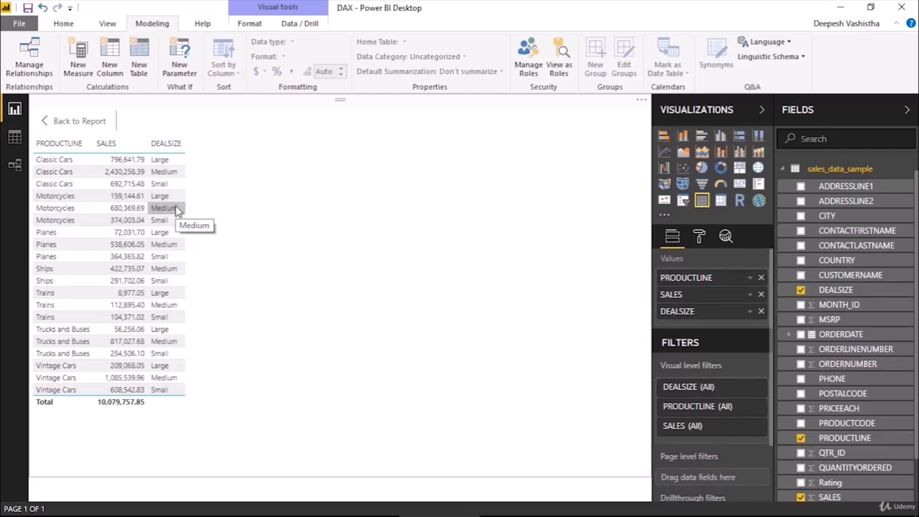
right_click(820, 176)
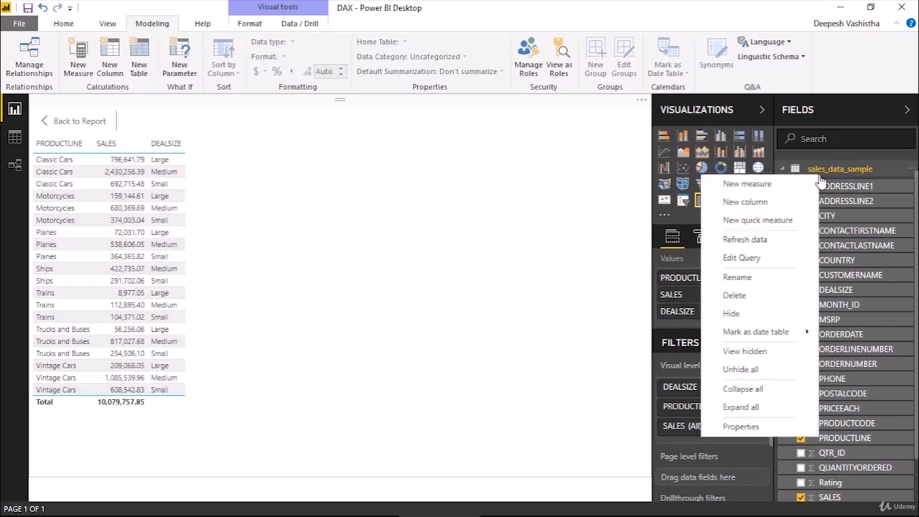
left_click(801, 184)
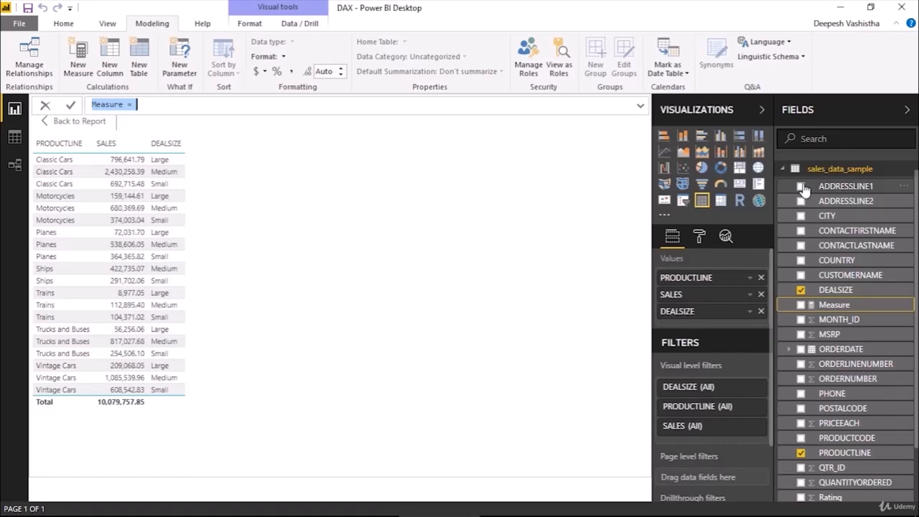
key("BackSpace")
type("LargeDeal1 = ")
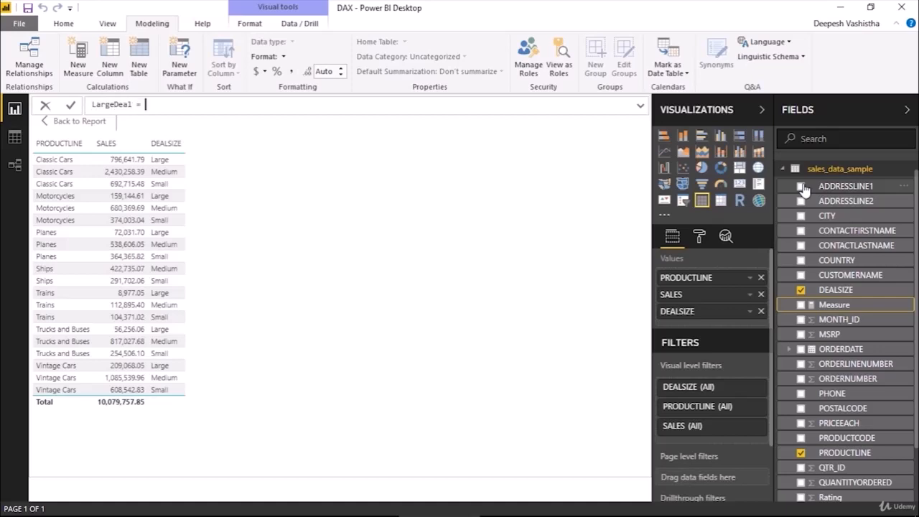
Enter CALCULATE in the LargeDeal formula with SUM(sales_data_sample[SALES]) as its expression
type("CAL")
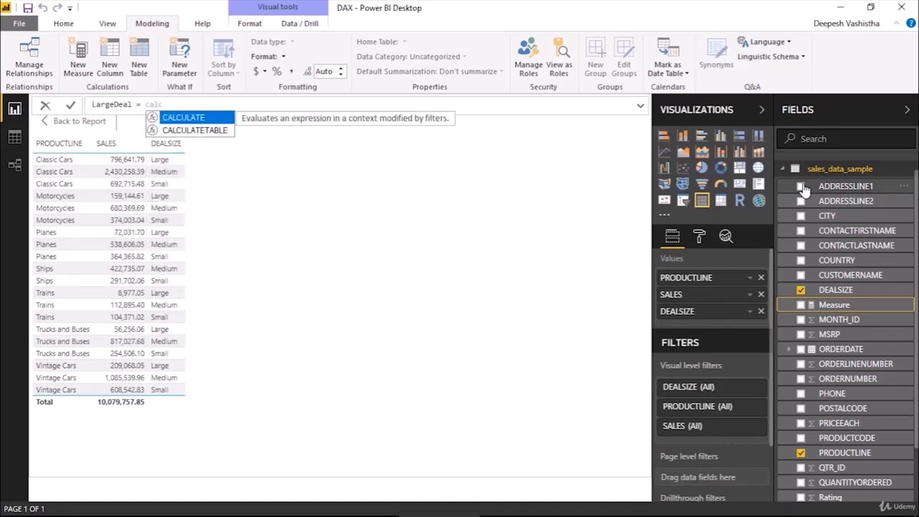
key("Tab")
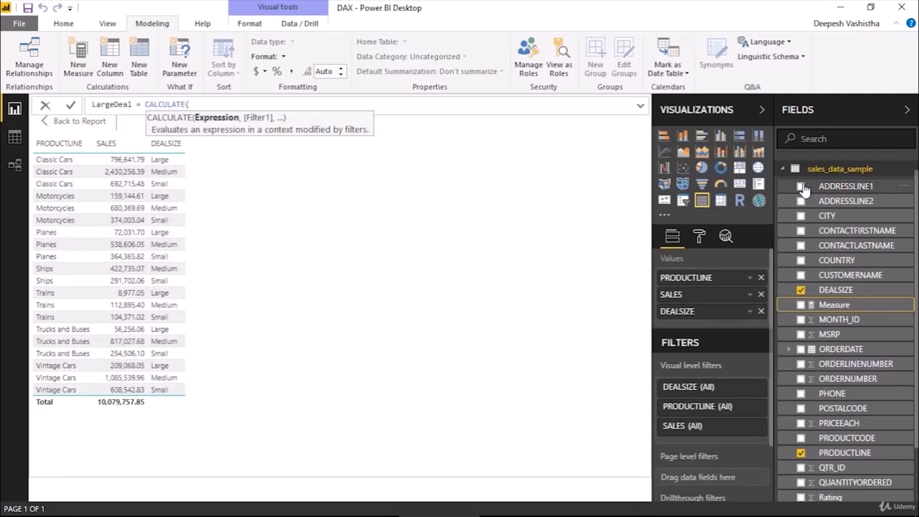
type("sam")
key("Tab")
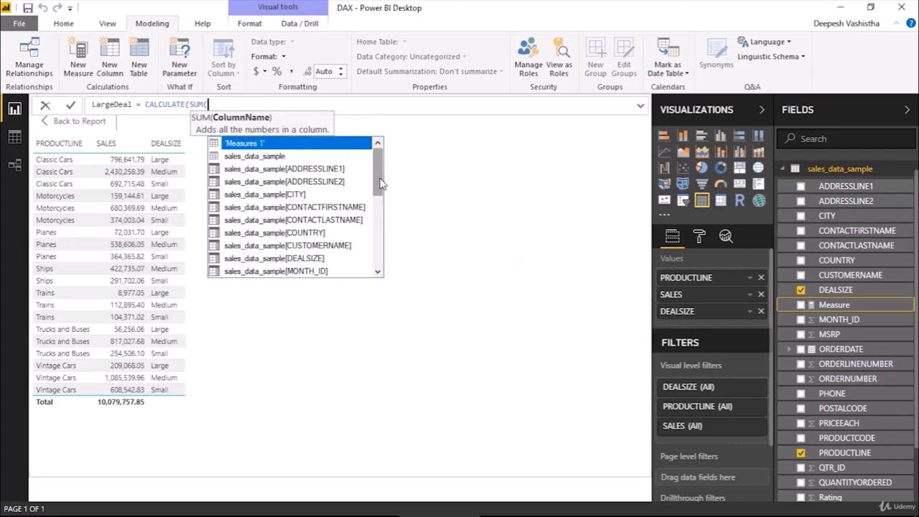
left_click_drag(371, 188, 345, 256)
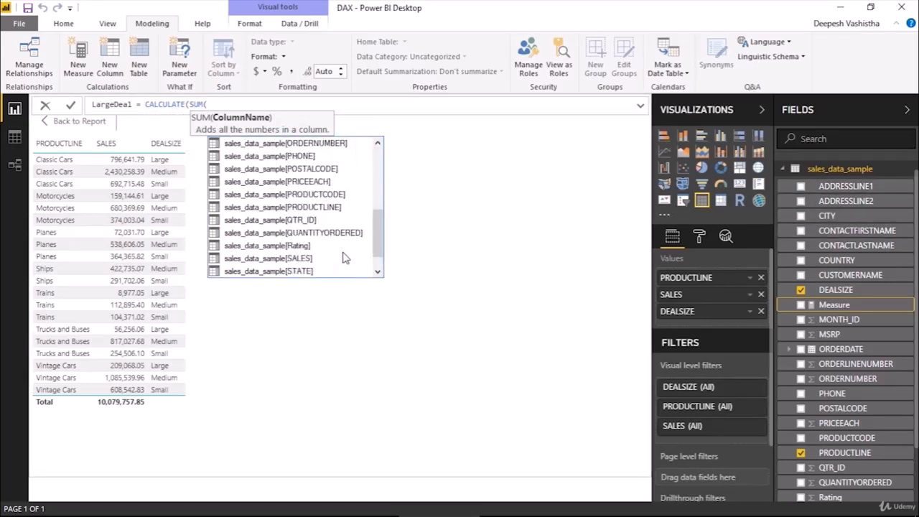
left_click(339, 259)
double_click(336, 260)
type(")")
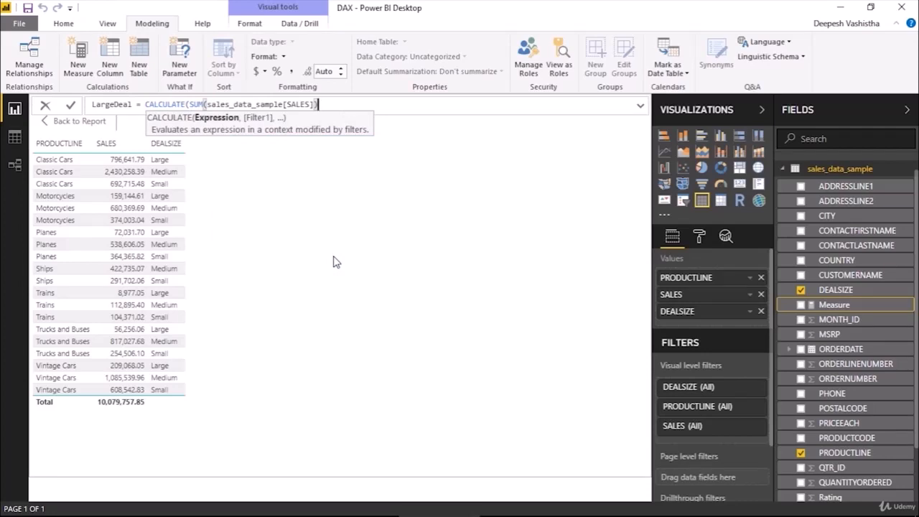
Complete the LargeDeal formula with the filter sales_data_sample[DEALSIZE] = "Large" and commit the measure
type(",")
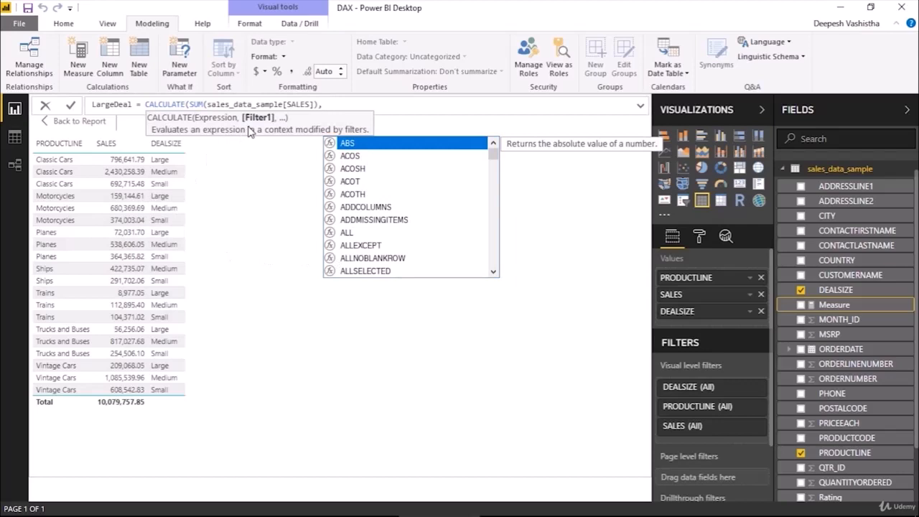
type("deal")
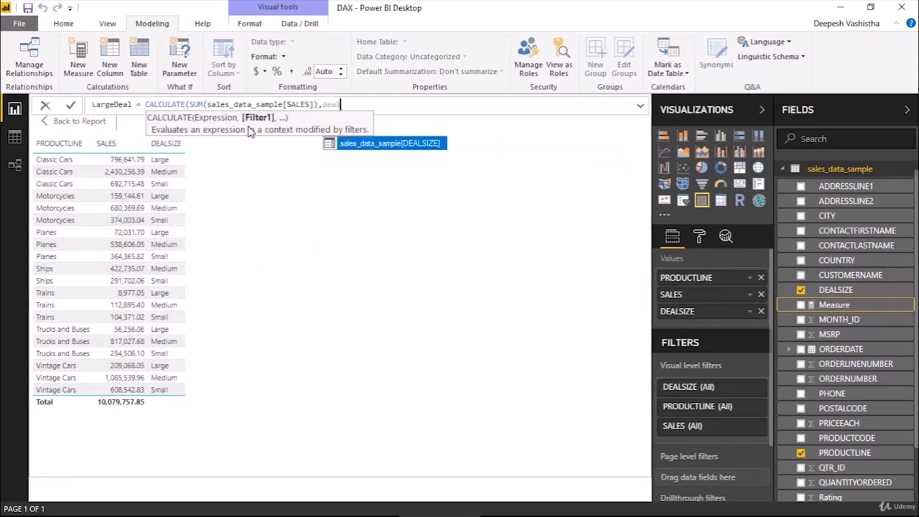
key("Tab")
type("=")
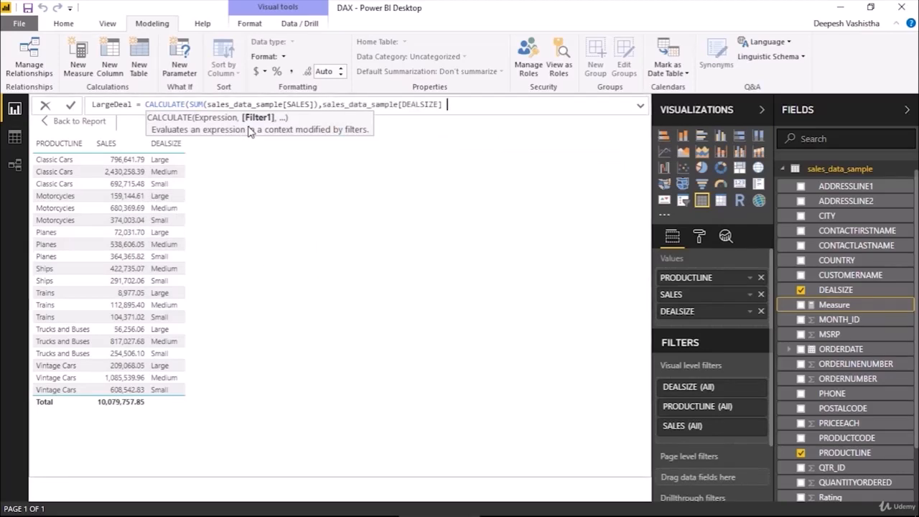
type(" \"Large\"")
key("Return")
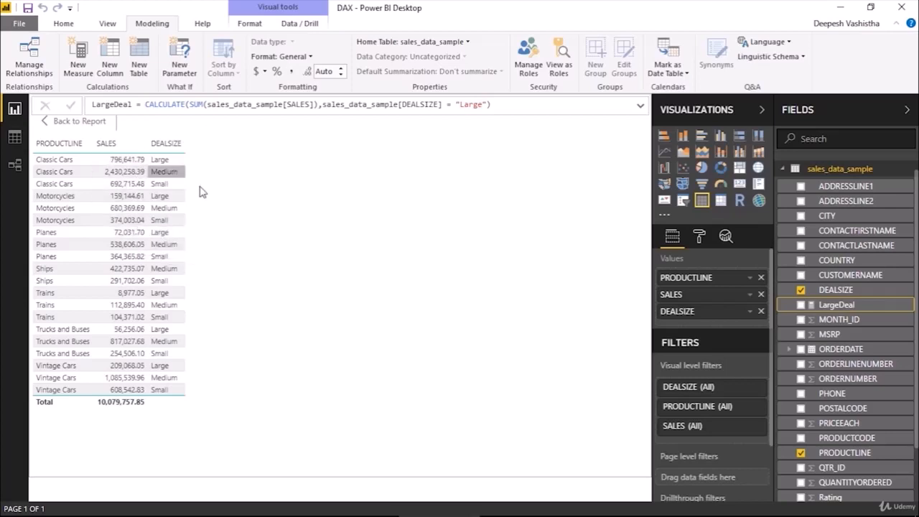
Replace DEALSIZE with the LargeDeal measure in the product-line sales table and review the measure's formula
left_click(763, 313)
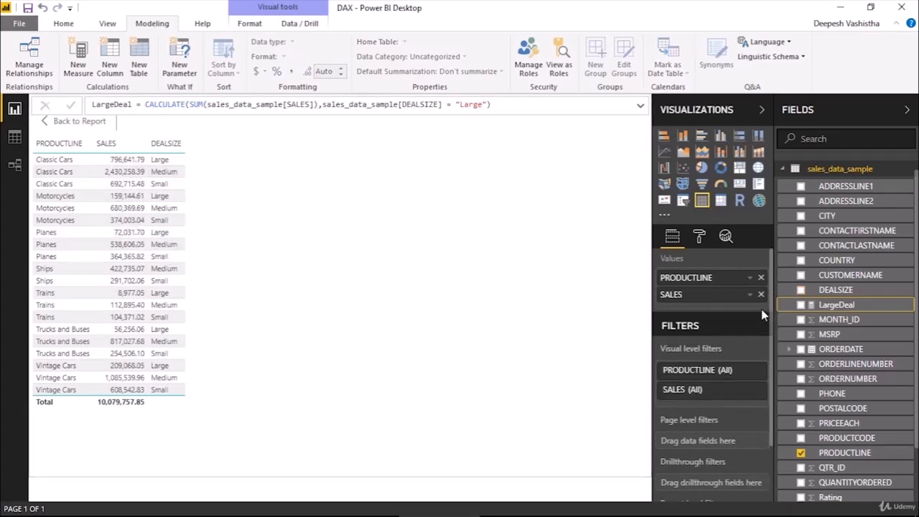
left_click_drag(818, 307, 730, 304)
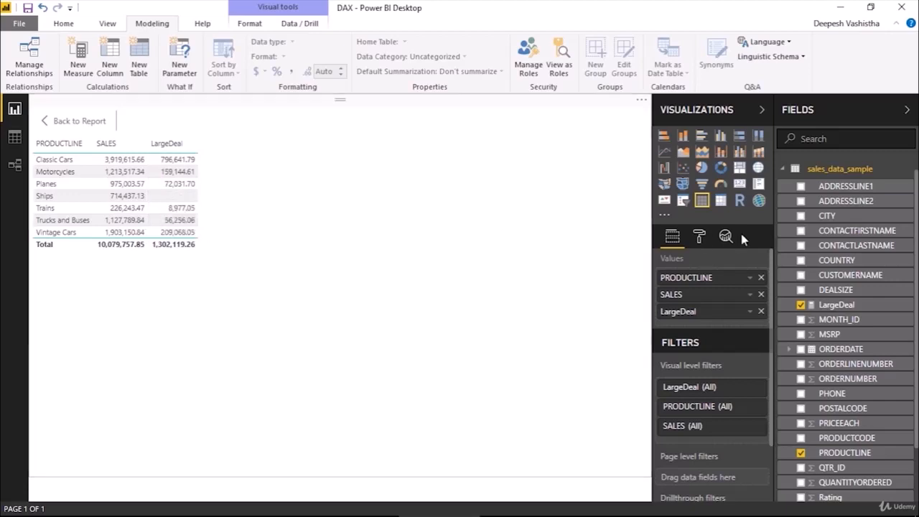
left_click(835, 305)
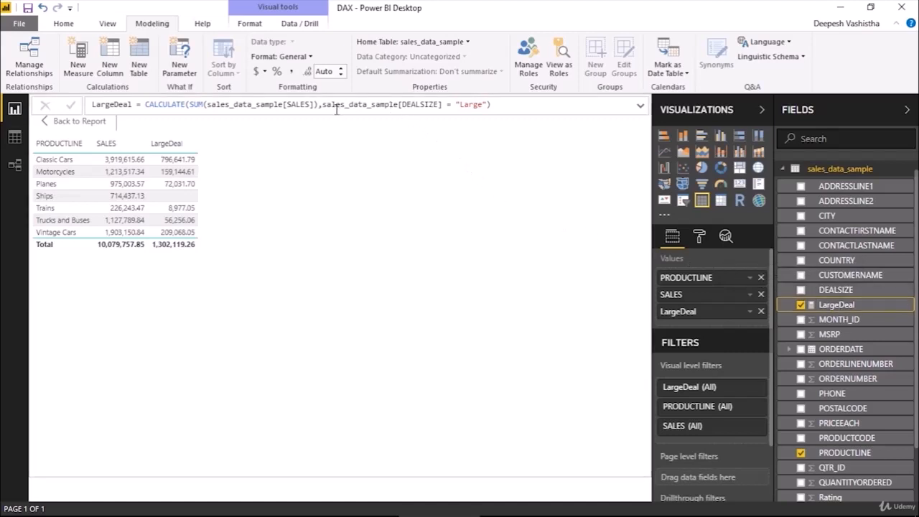
mouse_move(322, 104)
left_mouse_down()
mouse_move(492, 107)
mouse_move(323, 105)
left_mouse_up()
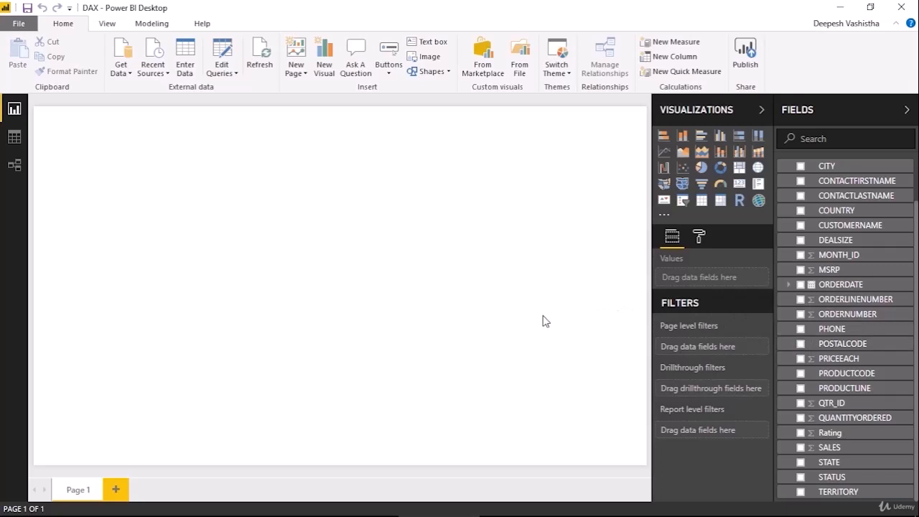
Check the Time Intelligence Functions (DAX) reference in the browser, and insert a table visual in focus mode on the DAX report's blank page
left_click(306, 503)
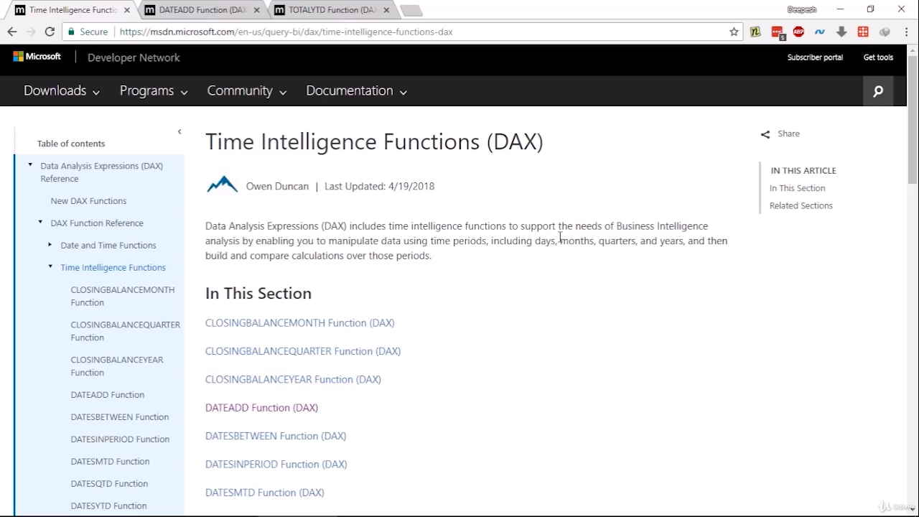
left_click(838, 11)
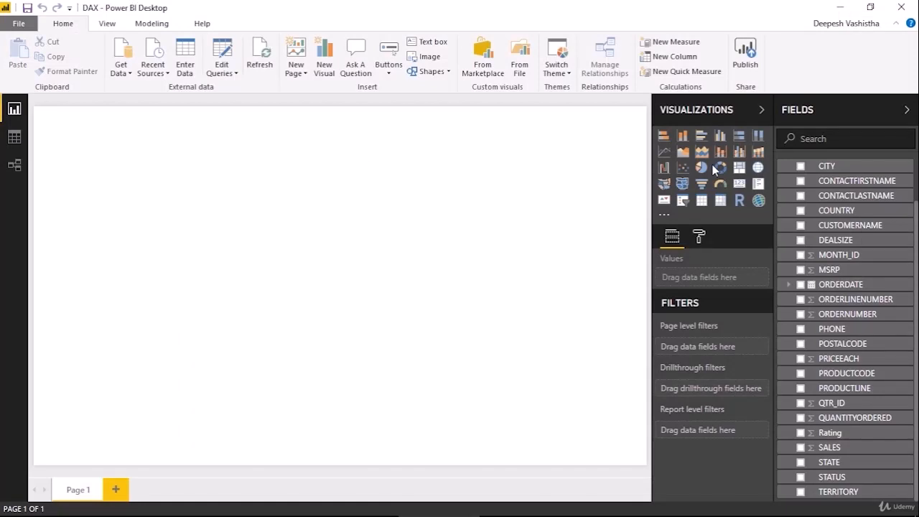
left_click(702, 201)
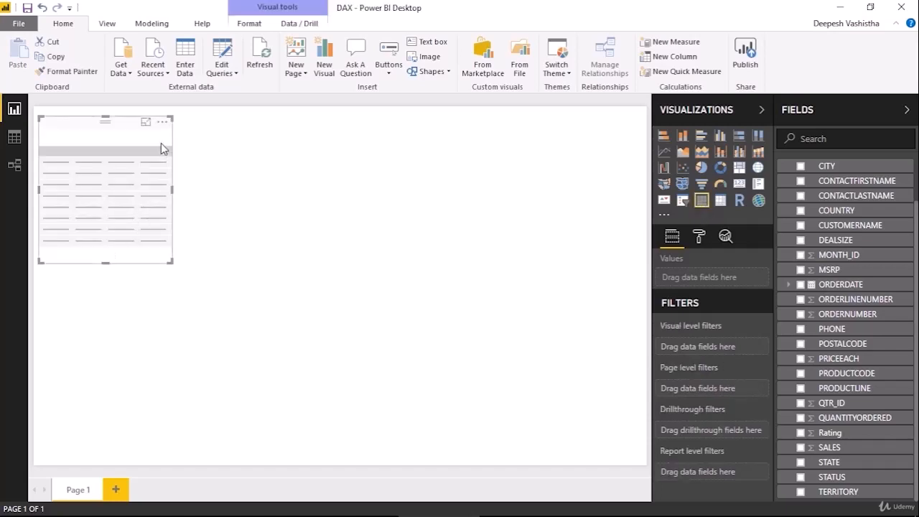
left_click(164, 117)
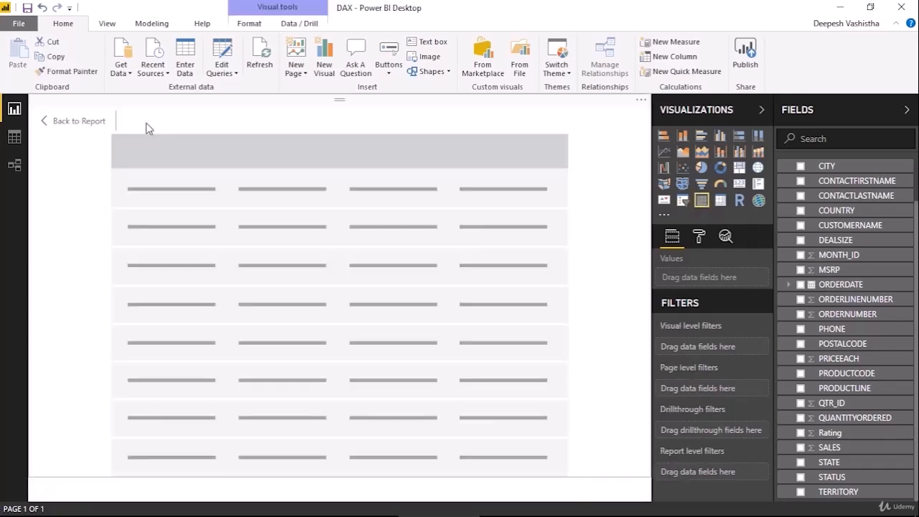
Fill the table with ORDERDATE shown as plain dates instead of the date hierarchy, plus the SALES field
left_click(799, 285)
left_click(752, 279)
left_click(779, 346)
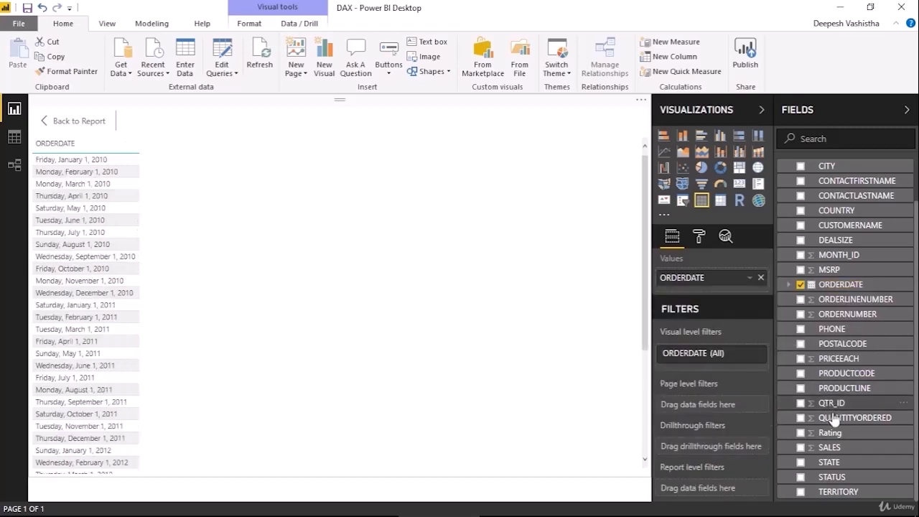
left_click(800, 448)
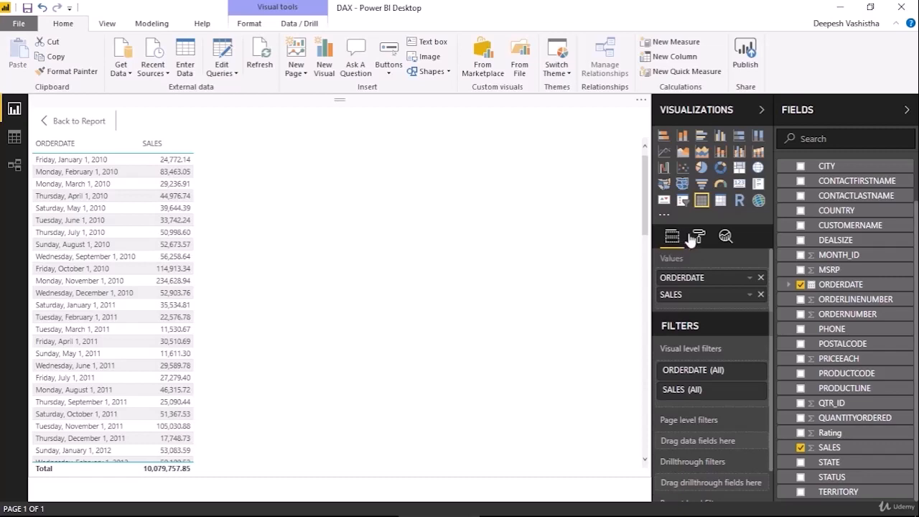
Create a new sales_data_sample measure named TotalYTD and begin its formula with the TOTALYTD function
scroll(852, 263, "up", 2)
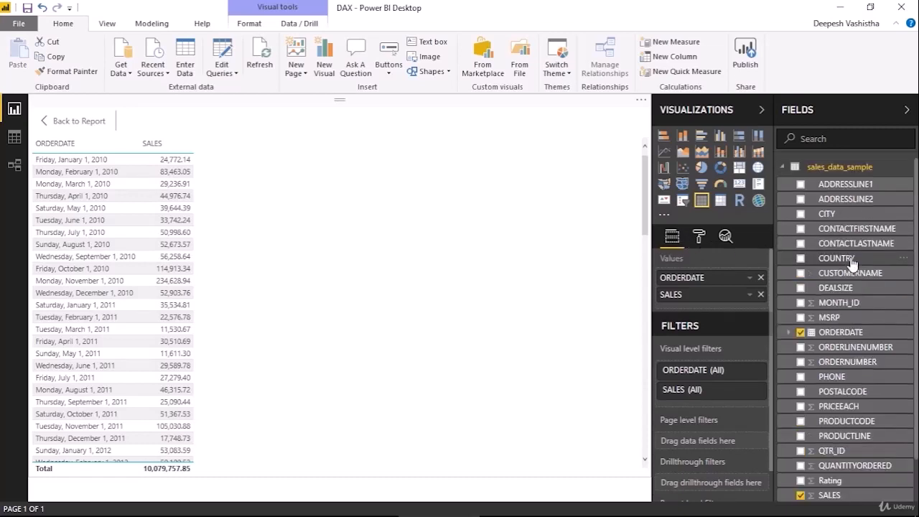
right_click(844, 167)
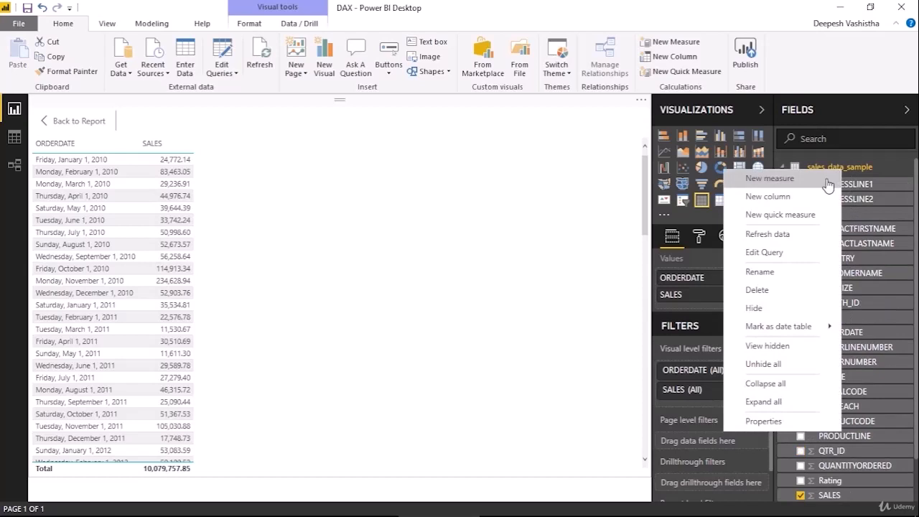
left_click(829, 186)
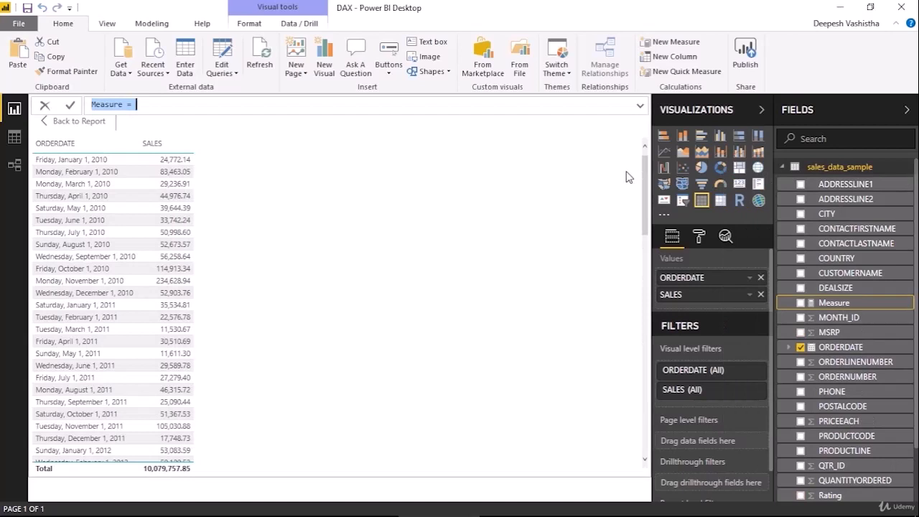
type("TotalYTD =")
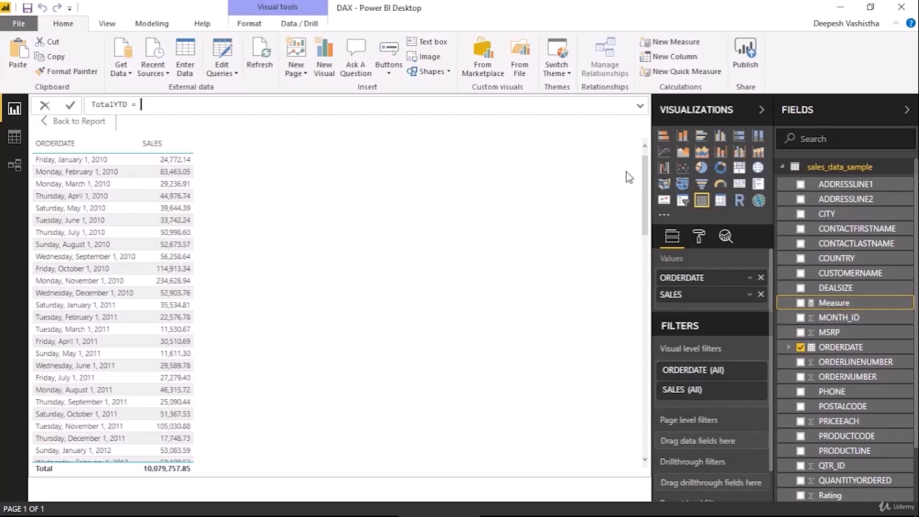
type(" total")
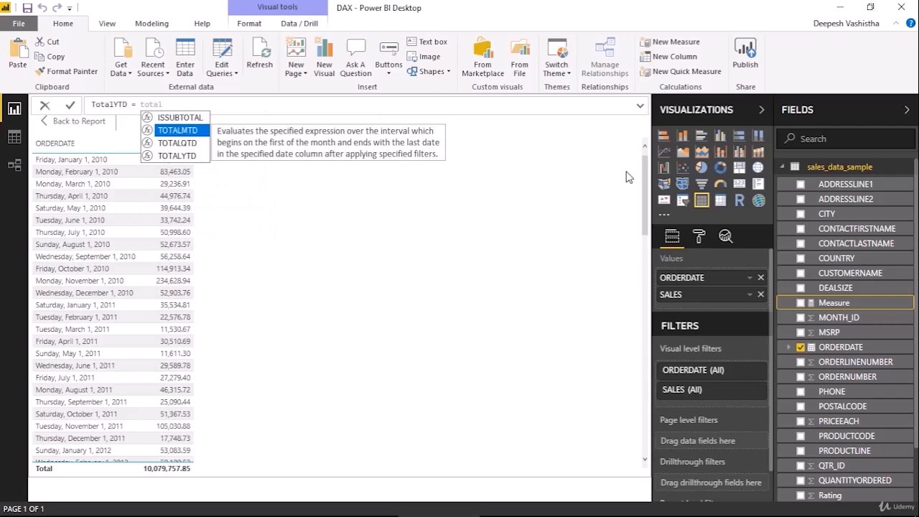
key("Down")
key("Down")
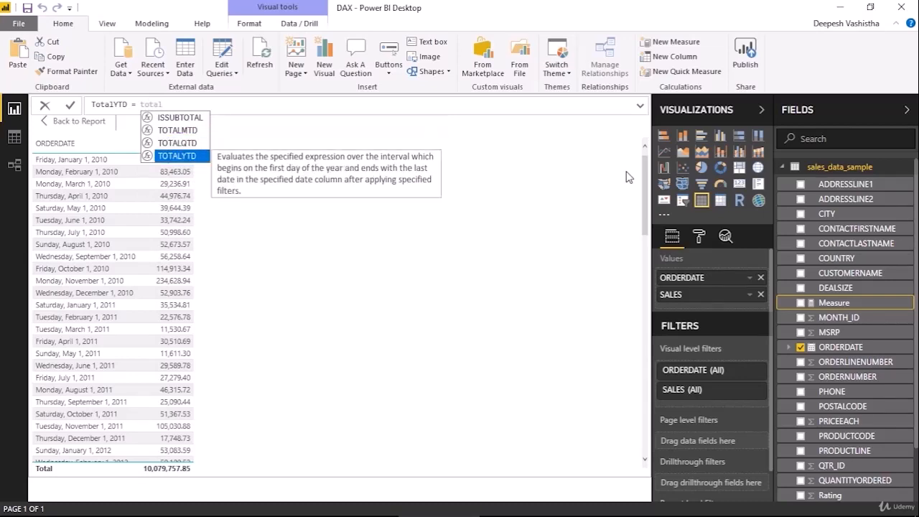
key("Tab")
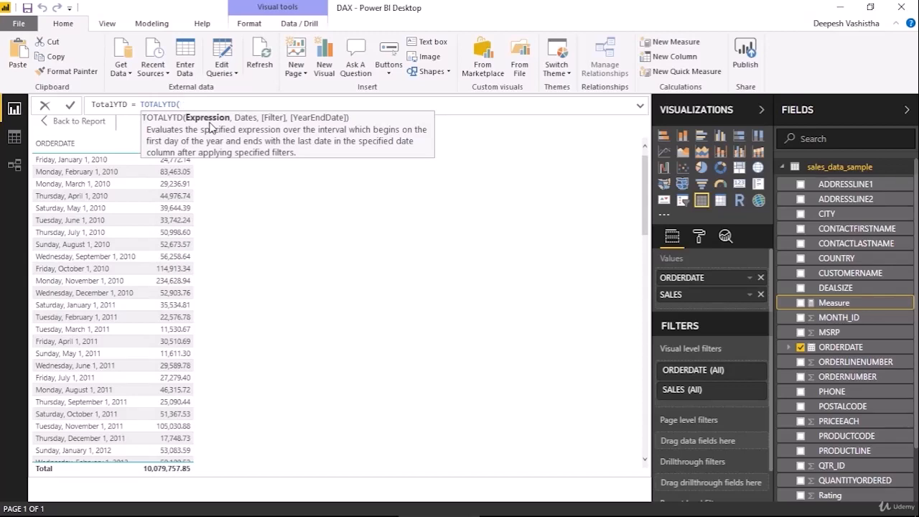
Enter SUM(sales_data_sample[SALES]) as the expression argument of the TOTALYTD function
type("sum")
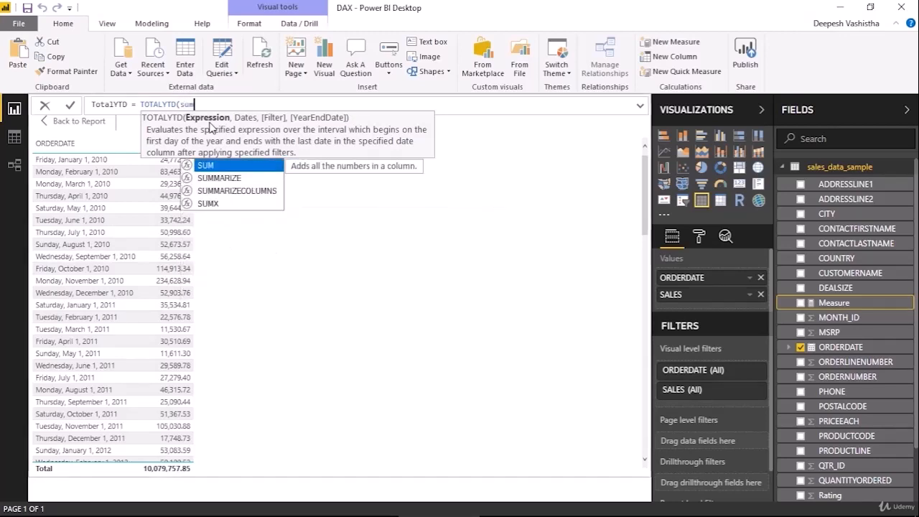
type("(sales")
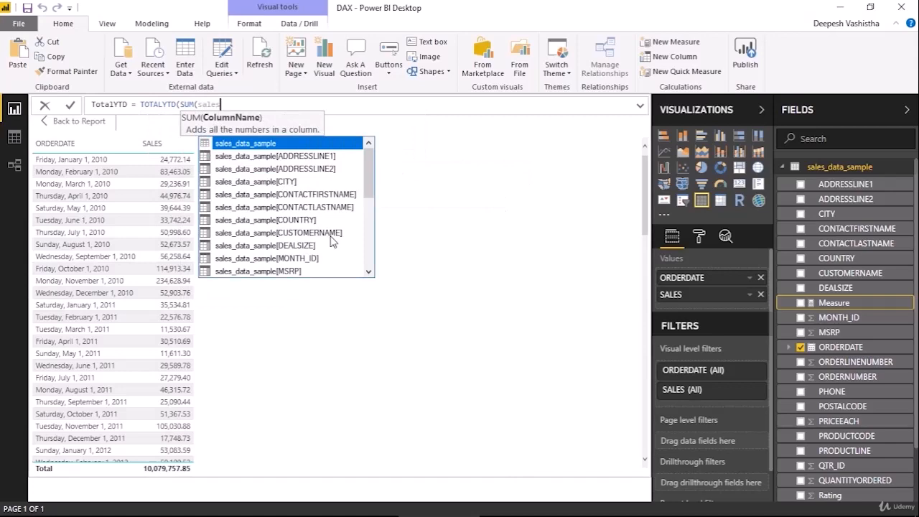
scroll(332, 242, "down", 3)
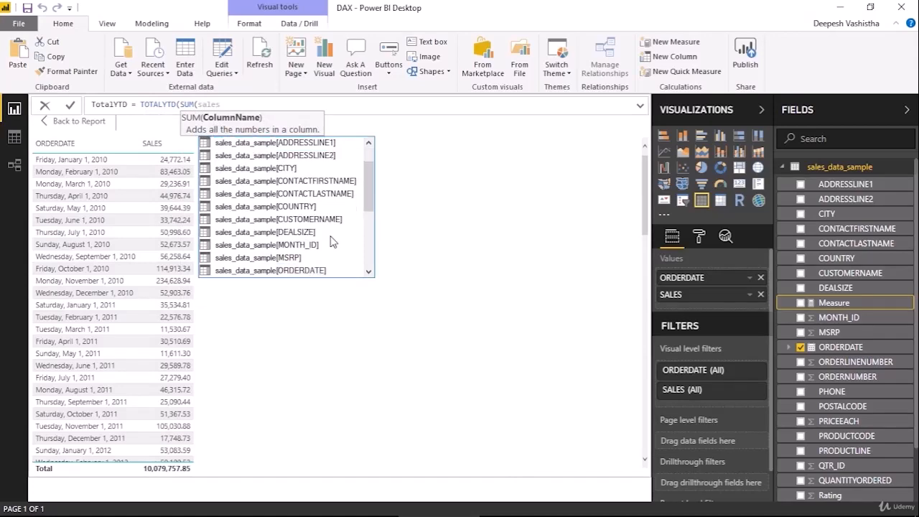
scroll(332, 242, "down", 2)
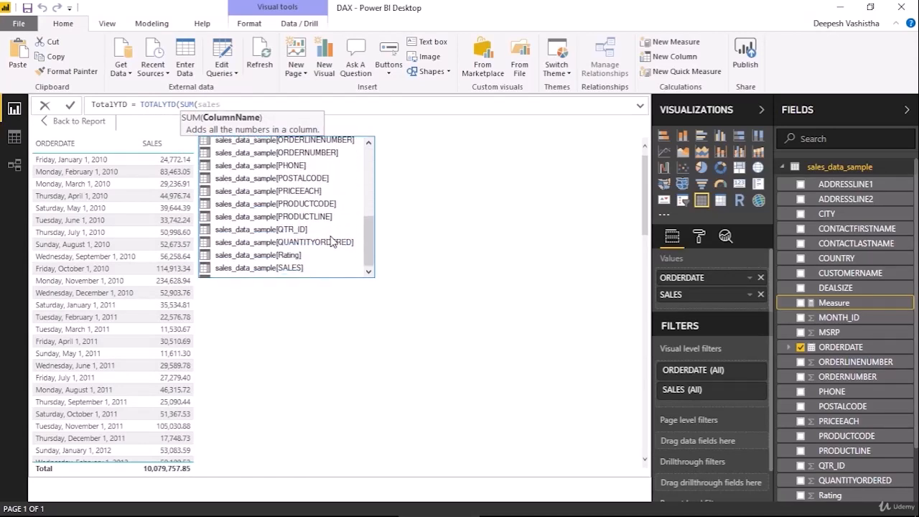
double_click(320, 232)
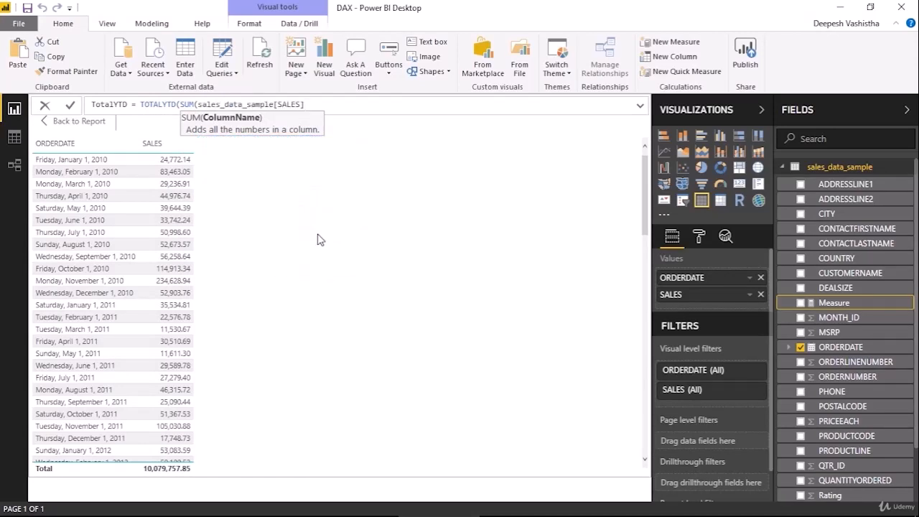
type(")")
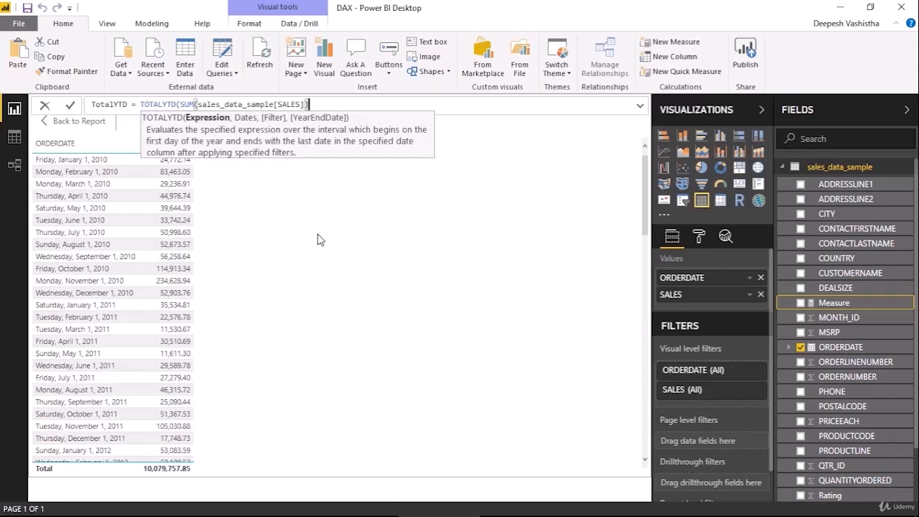
Set sales_data_sample[ORDERDATE] as the dates argument, close the TotalYTD formula and commit the measure
type(", date")
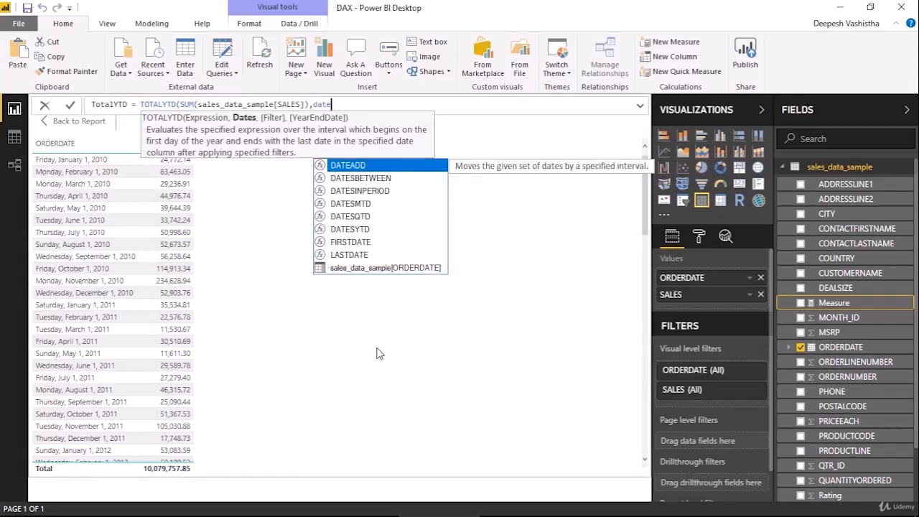
left_click(383, 269)
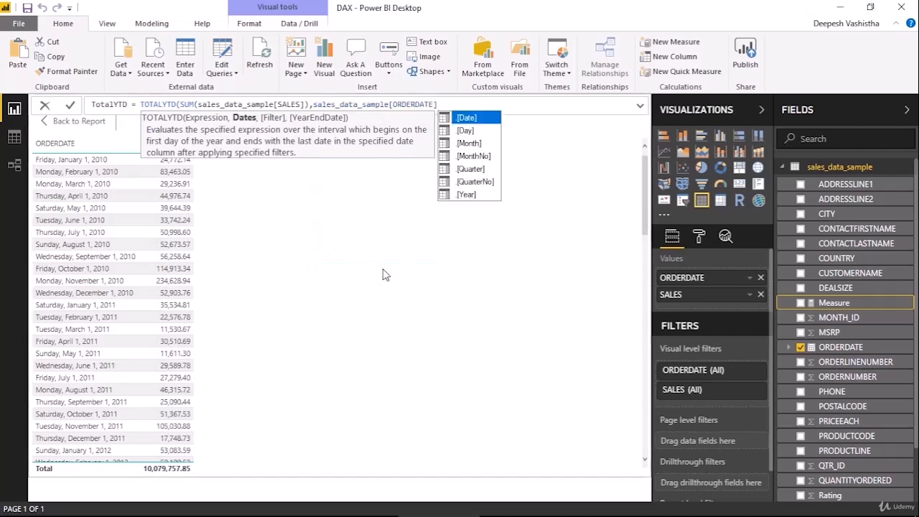
type(")")
key("Return")
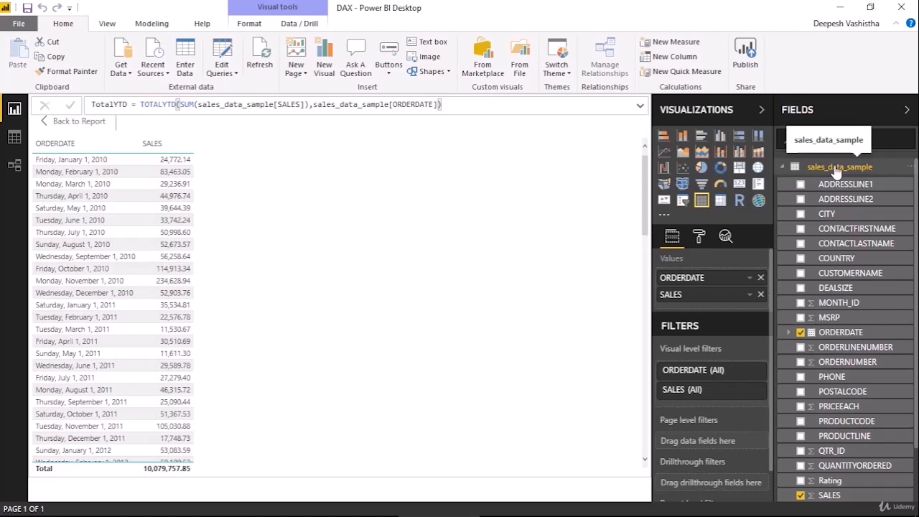
Copy the full TotalYTD formula into another new measure in the sales_data_sample table
left_click(496, 113)
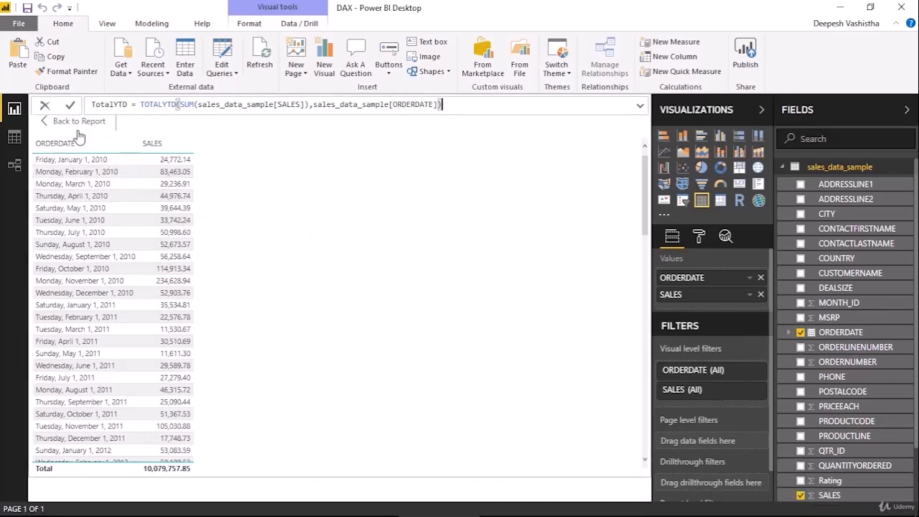
triple_click(94, 104)
key("ctrl+c")
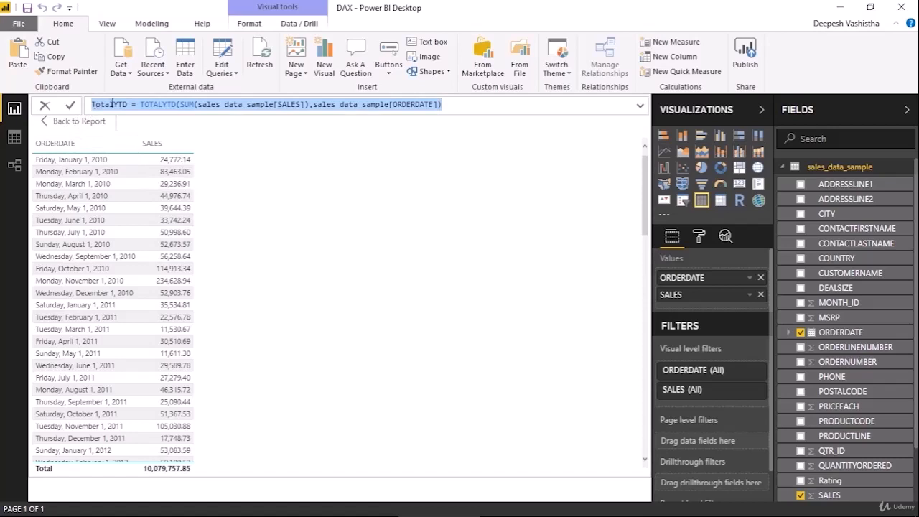
left_click(861, 172)
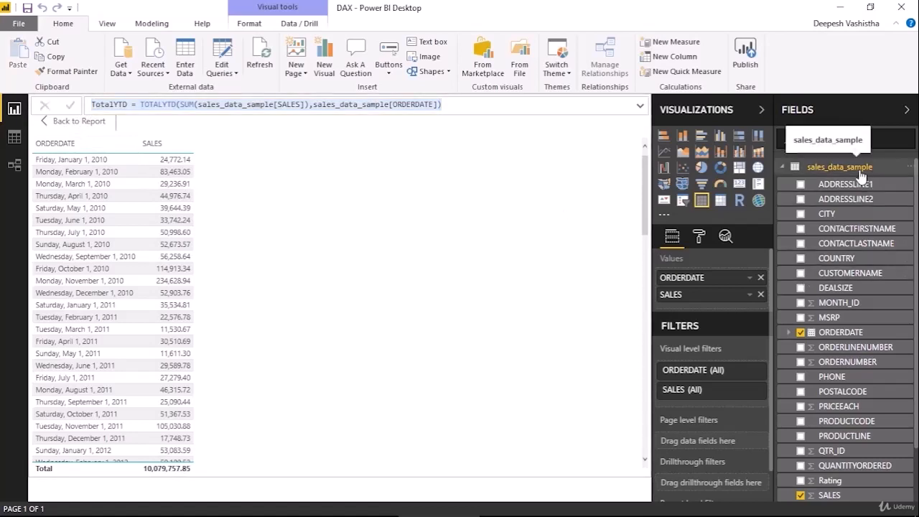
right_click(861, 172)
left_click(846, 176)
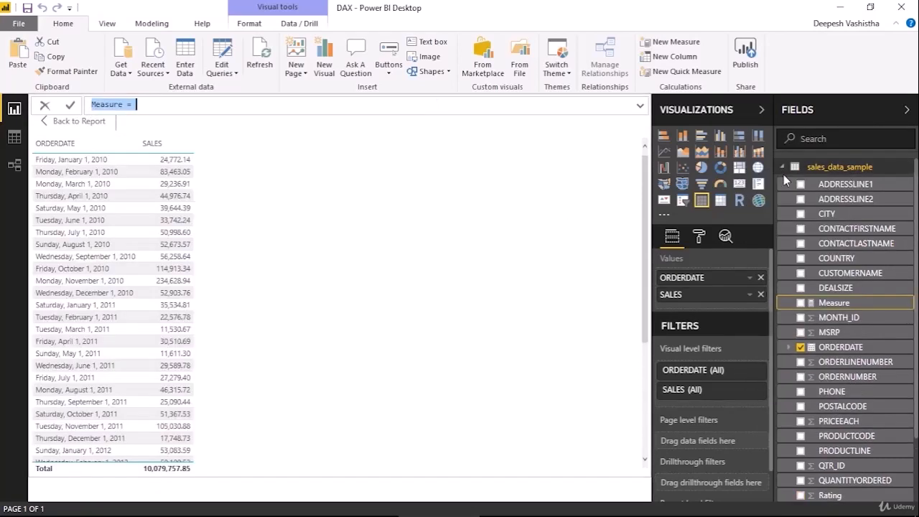
key("ctrl+v")
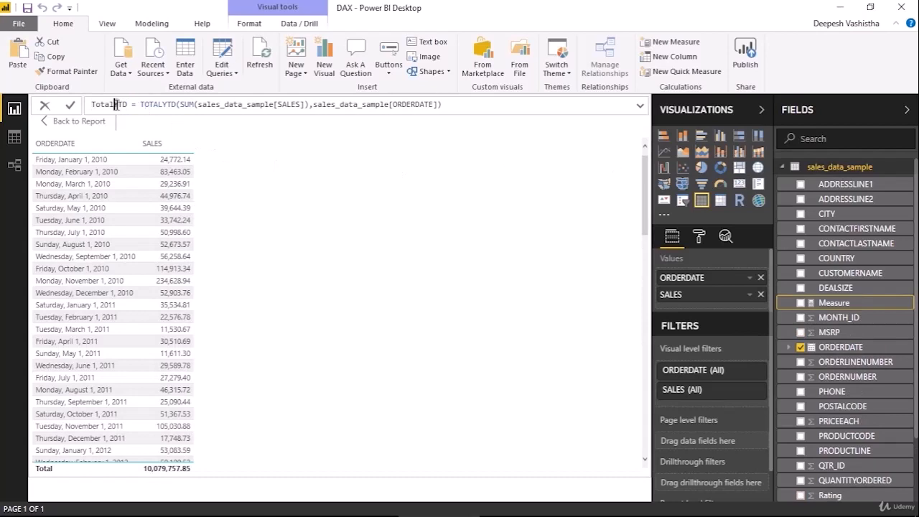
Change the copied measure to TotalQTD = TOTALQTD, keeping the SALES sum and ORDERDATE arguments, and commit it
left_click(164, 105)
key("Delete")
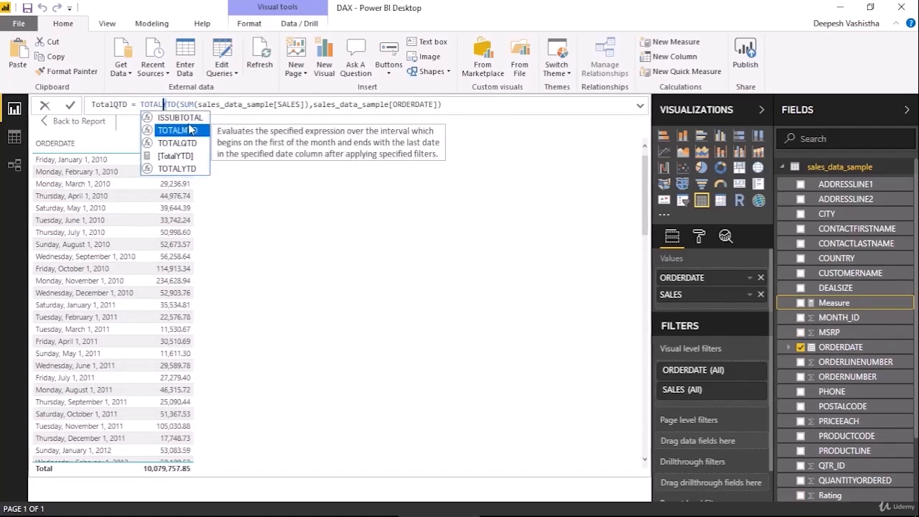
type("Q")
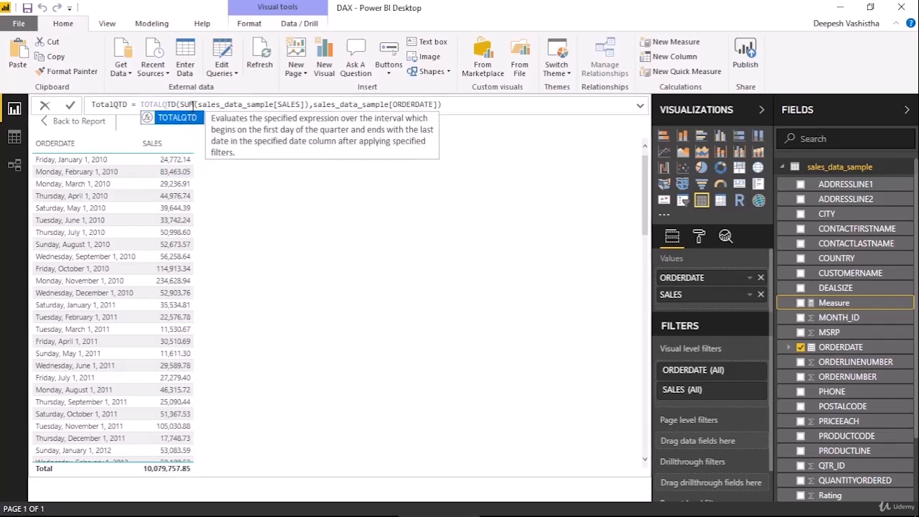
left_click(194, 106)
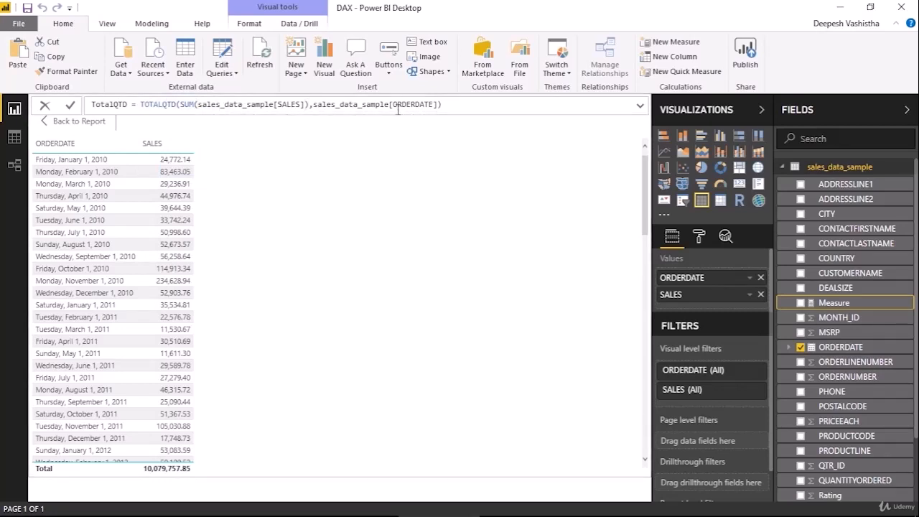
key("Return")
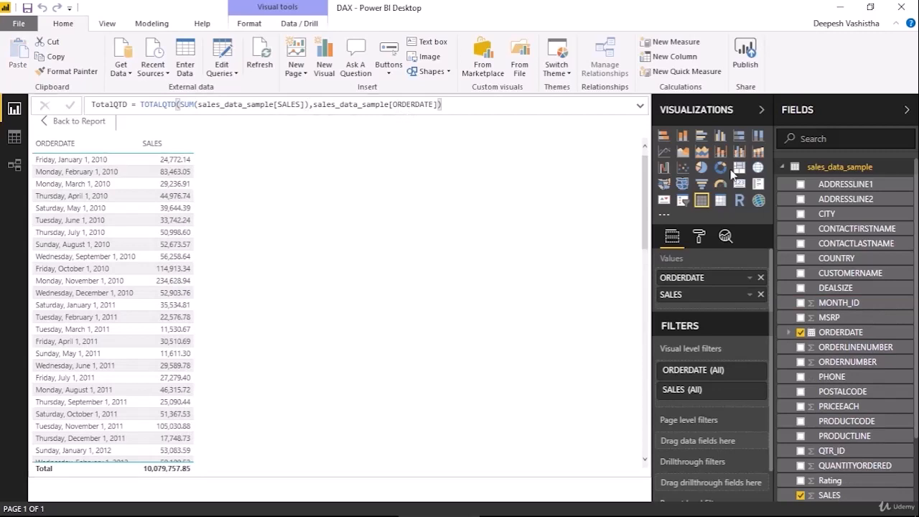
Start a third time-intelligence measure in sales_data_sample by pasting the copied TotalYTD formula
right_click(815, 178)
left_click(808, 179)
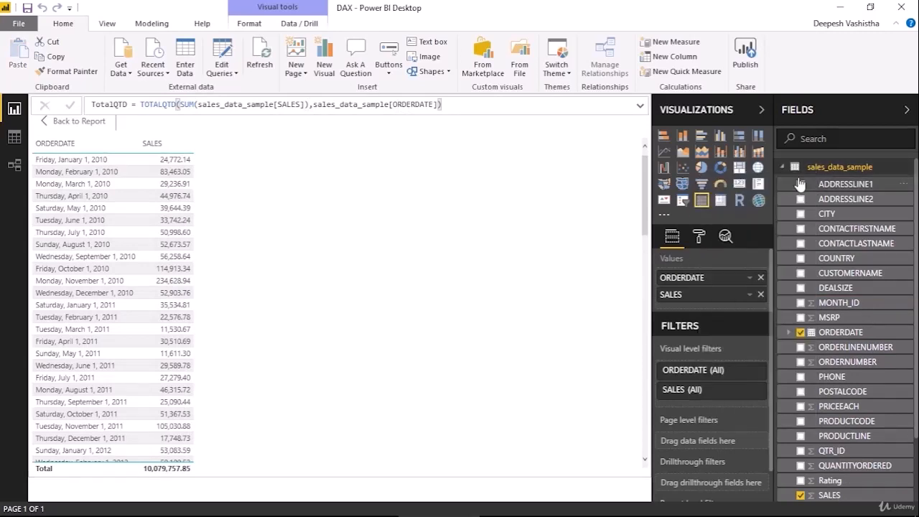
key("ctrl+v")
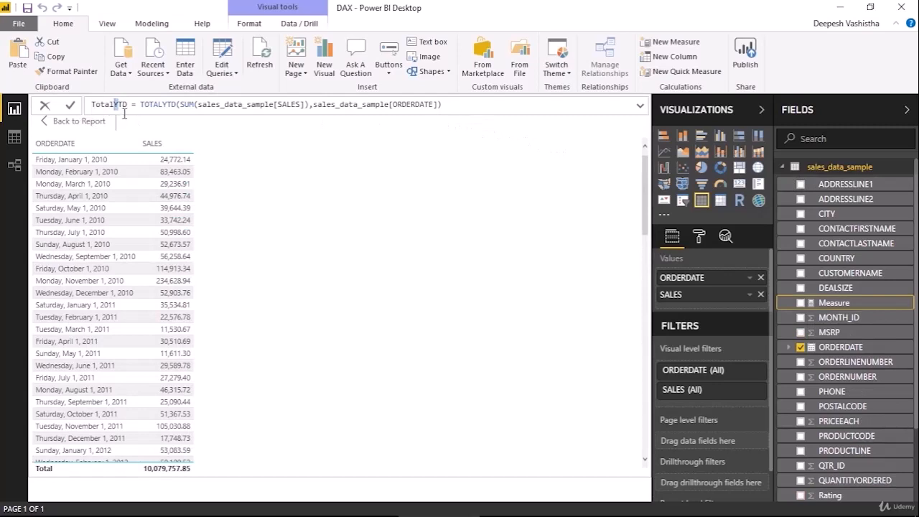
Define the new measure as TotalMTD = TOTALMTD(SUM(sales_data_sample[SALES]),sales_data_sample[ORDERDATE])
type("M")
left_click(163, 105)
type("M")
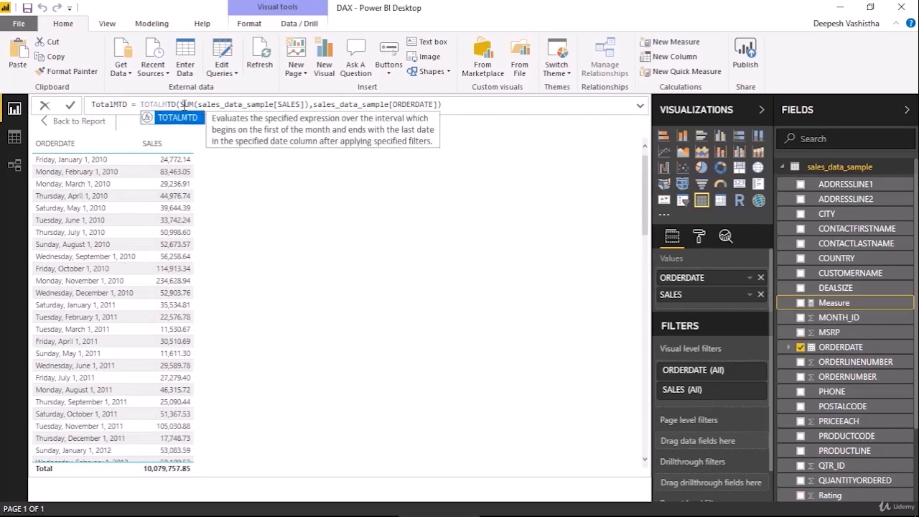
key("Tab")
left_click(210, 104)
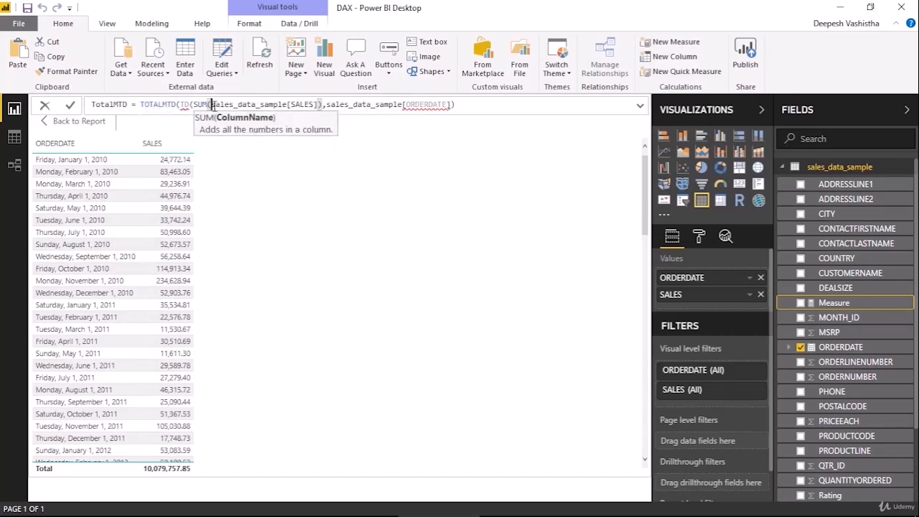
left_click(188, 105)
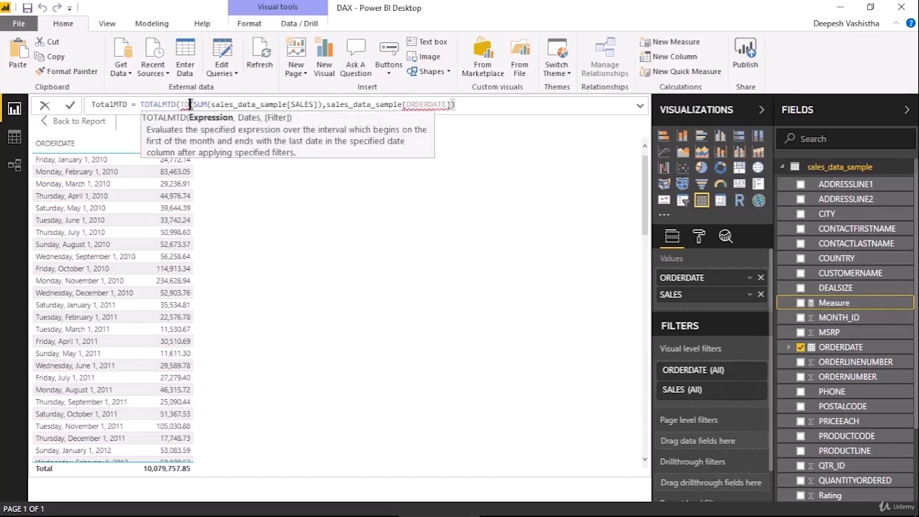
key("Delete")
key("Return")
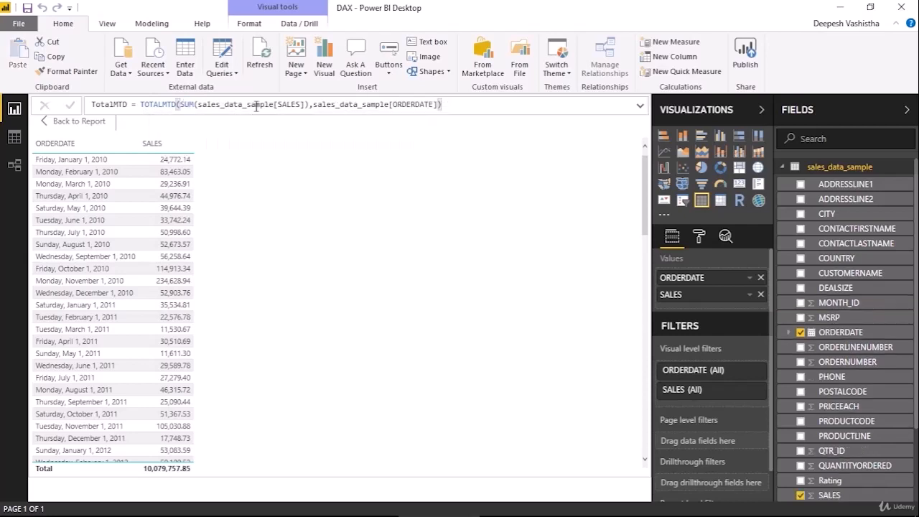
Add the TotalYTD, TotalQTD and TotalMTD measures, in that order, to the order-date sales table
scroll(867, 339, "down", 3)
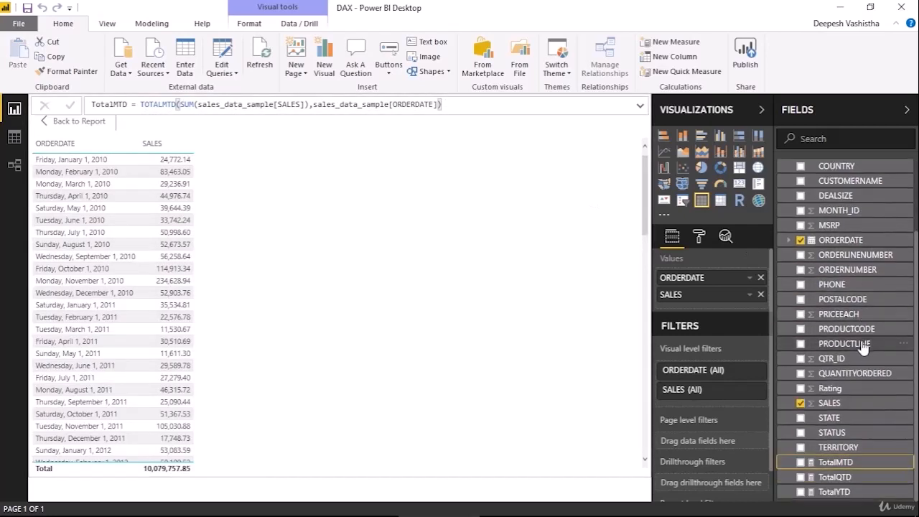
left_click(801, 493)
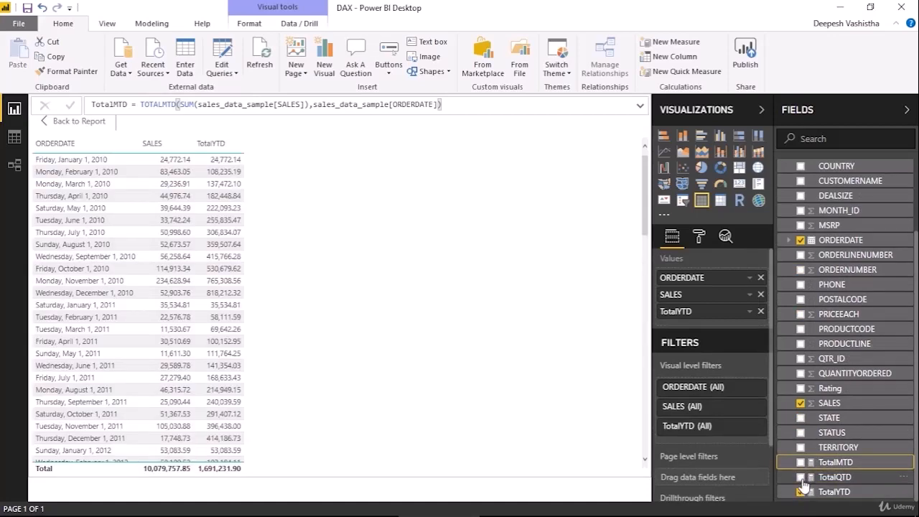
left_click(802, 477)
left_click(801, 463)
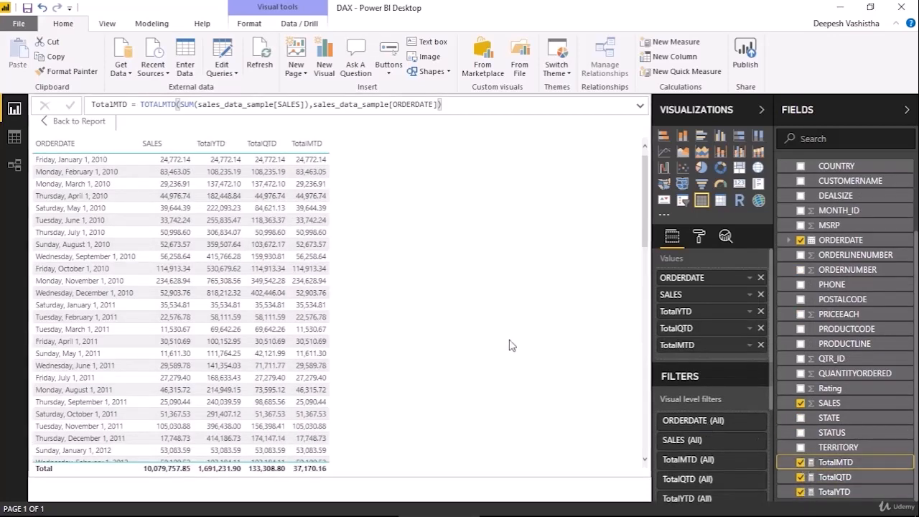
Set the text size of the table visual's values to 12
left_click(699, 237)
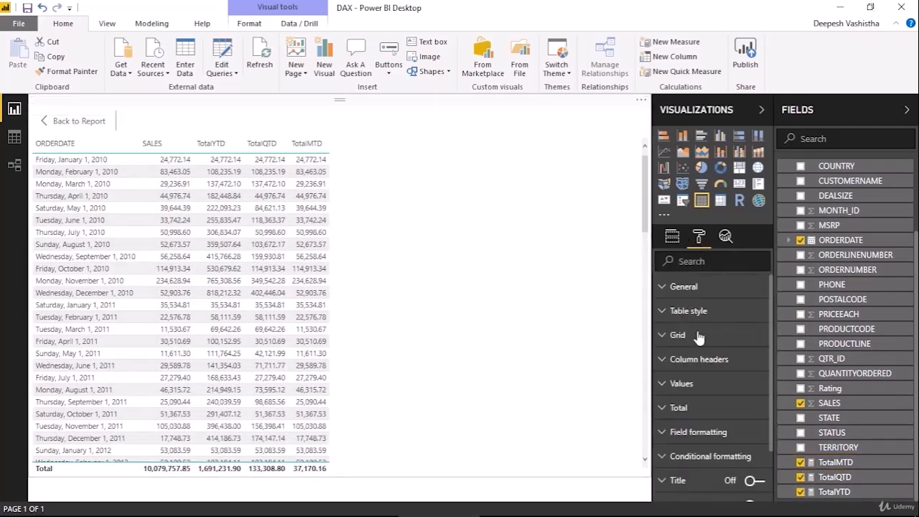
left_click(692, 384)
scroll(693, 388, "down", 3)
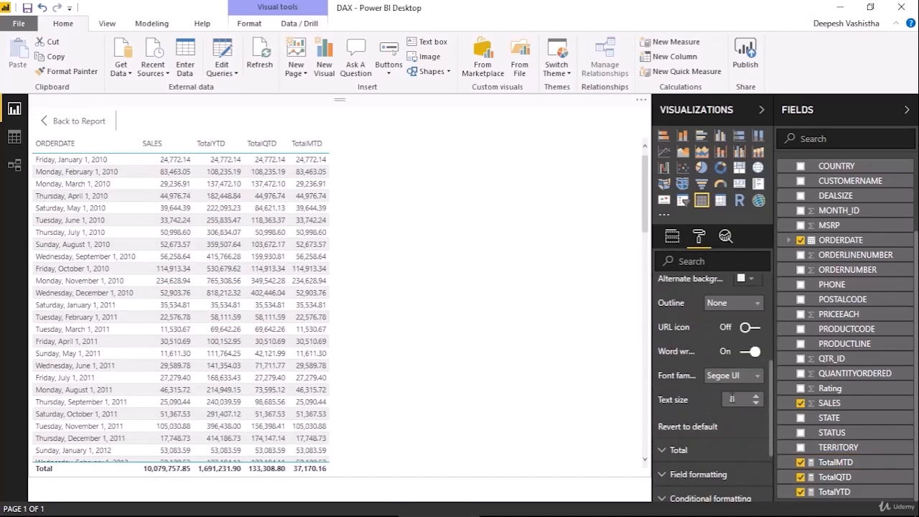
left_click(724, 399)
type("12")
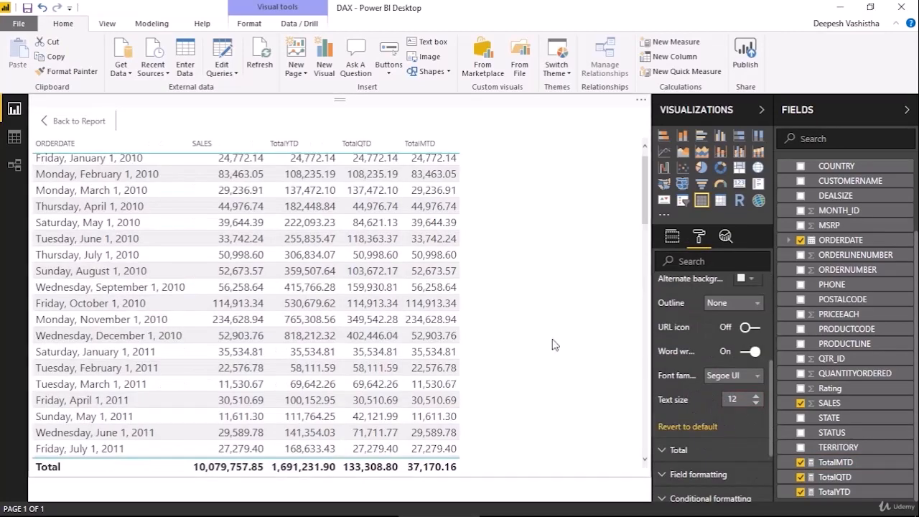
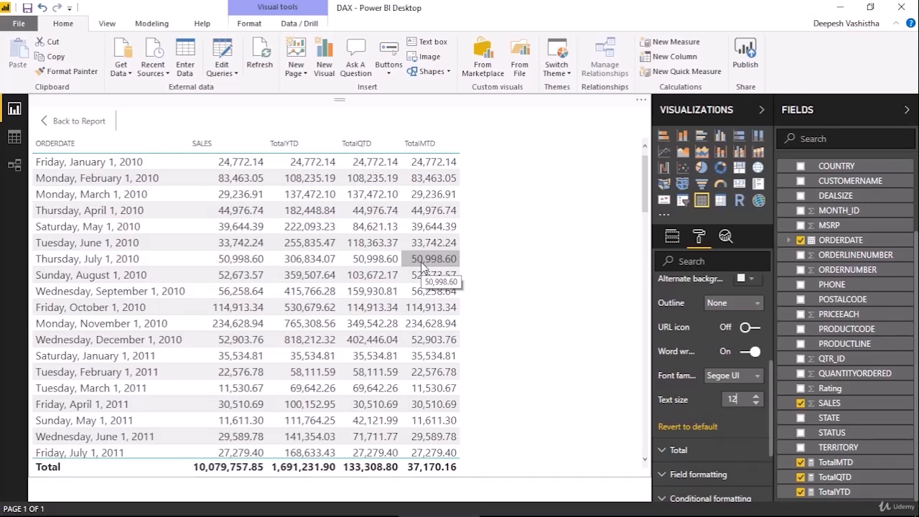
Return to the report page and enlarge the table visual until all five columns fit and it nearly fills the page height
scroll(803, 270, "up", 3)
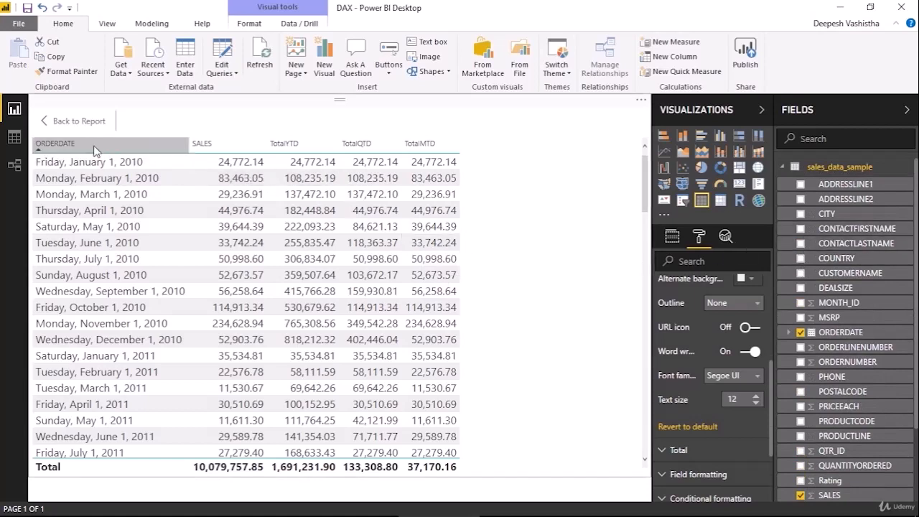
left_click(72, 124)
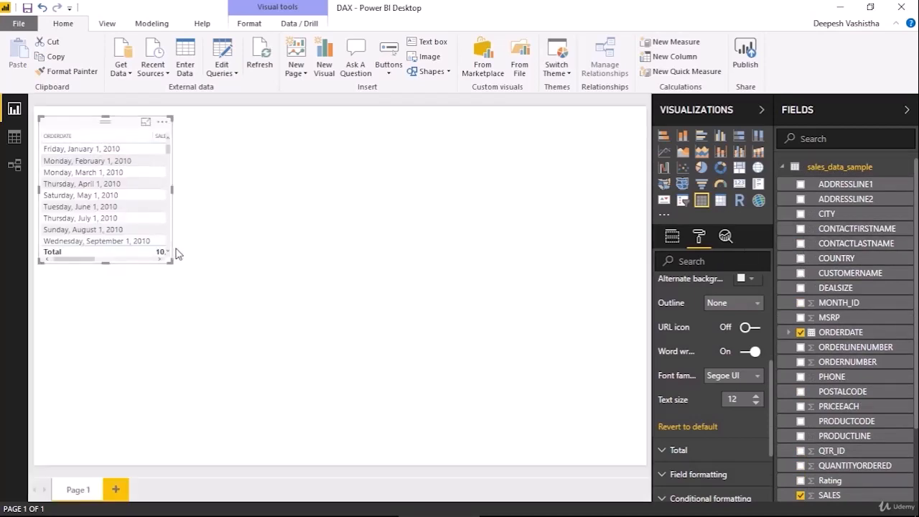
left_click_drag(171, 263, 383, 311)
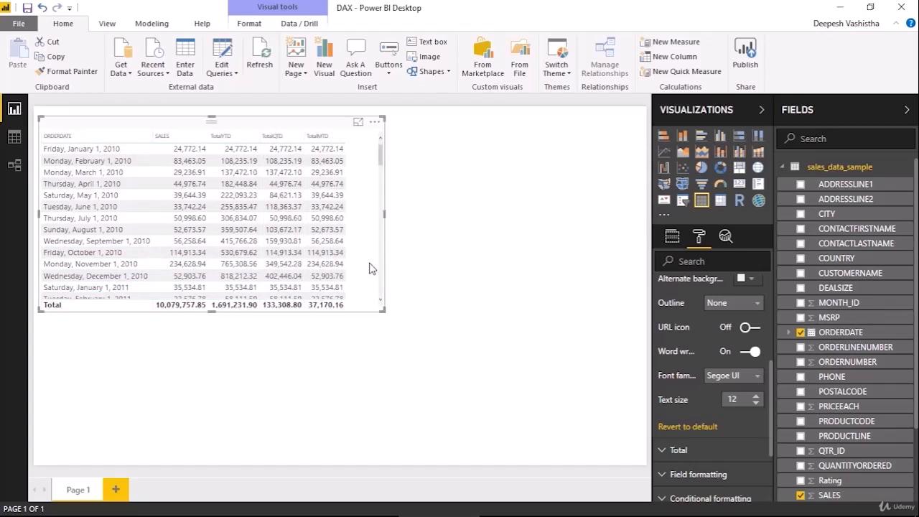
left_click_drag(382, 309, 397, 439)
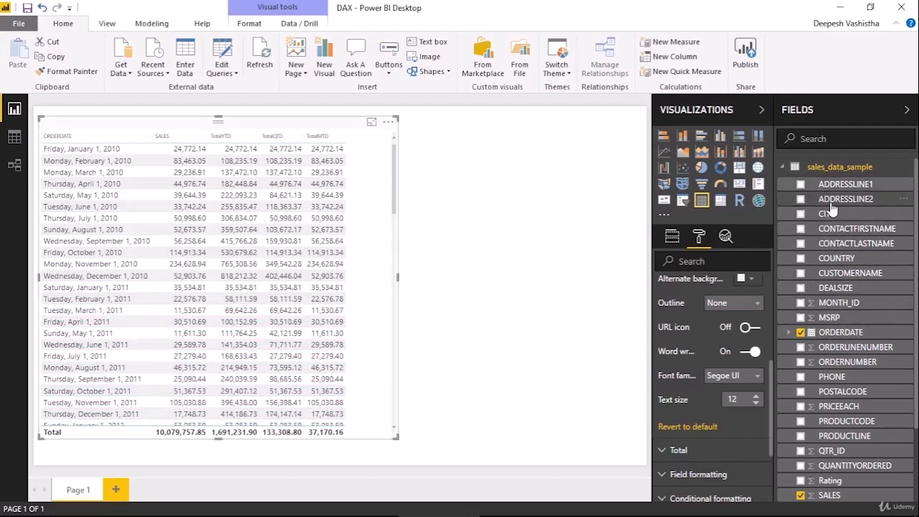
left_click(783, 170)
right_click(792, 171)
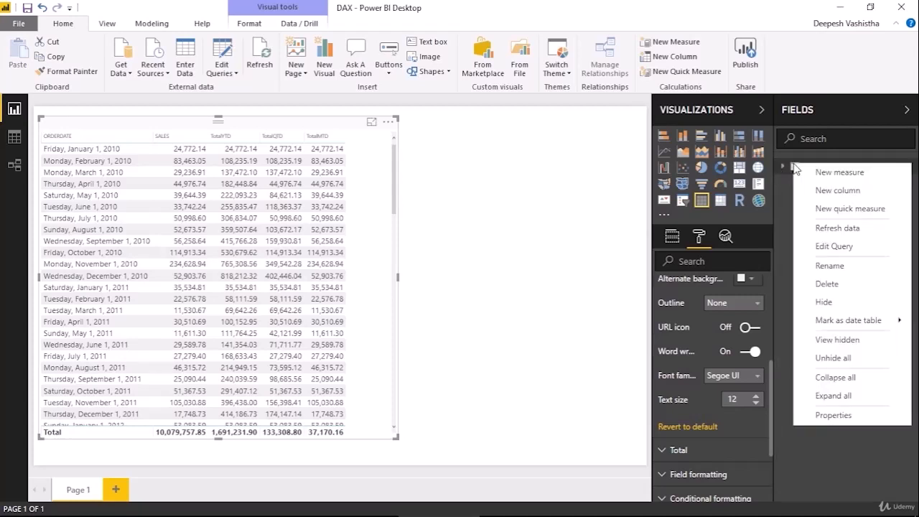
left_click(788, 193)
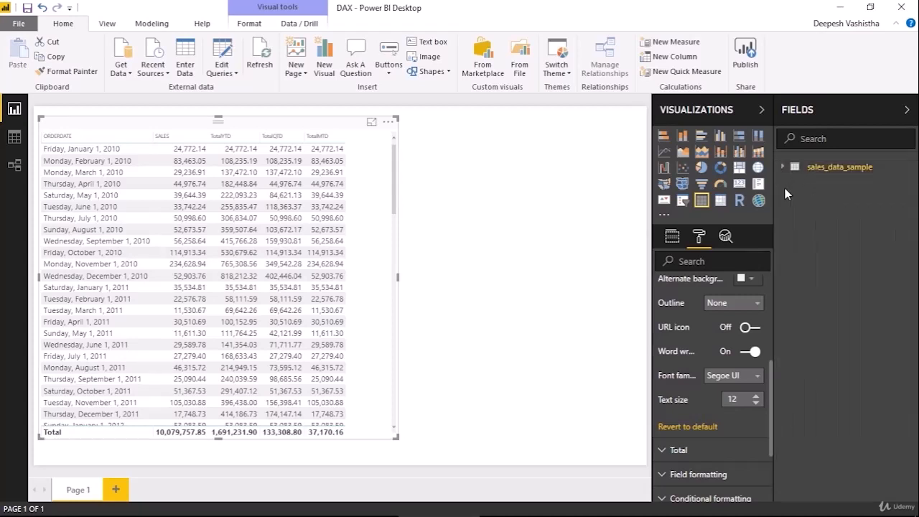
Create an empty table named Measures 1 by manual data entry and load it into the model
left_click(196, 69)
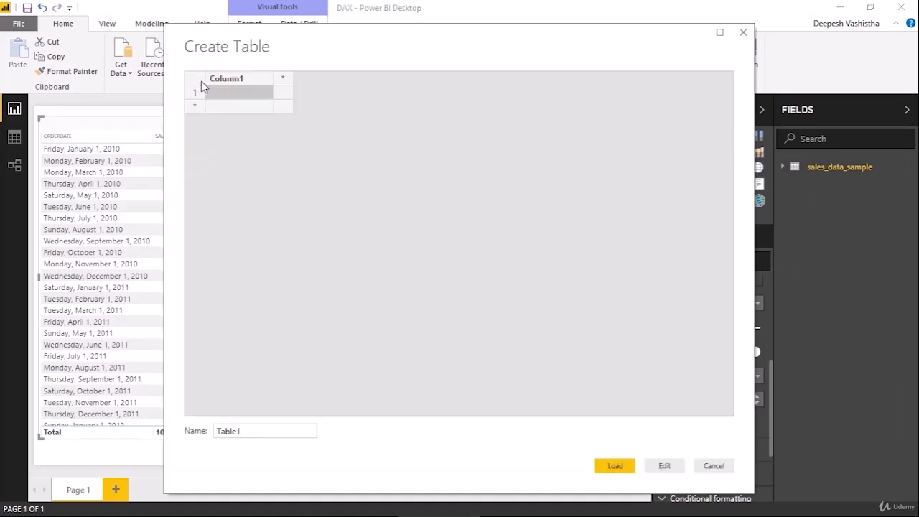
double_click(266, 430)
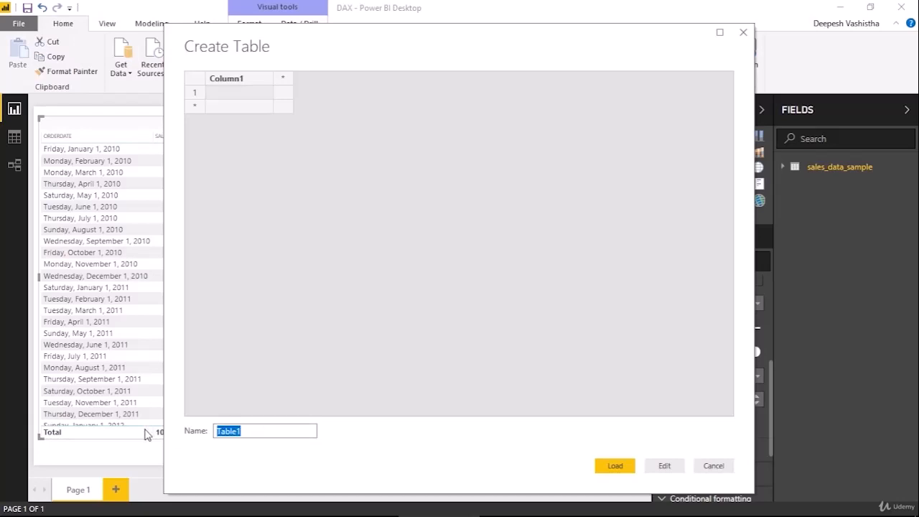
type("Quick")
key("ctrl+a")
type("Measures")
left_click(632, 471)
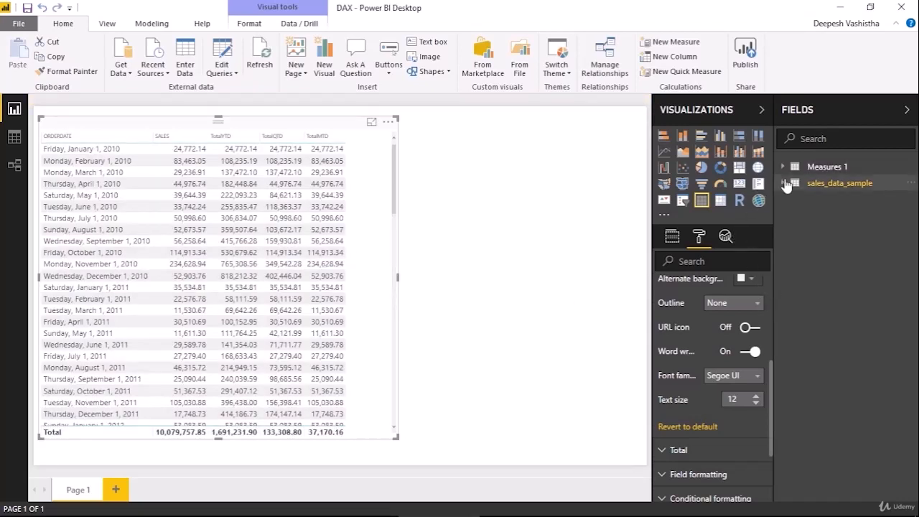
Change the home table of the TotalMTD measure from sales_data_sample to Measures 1
left_click(790, 184)
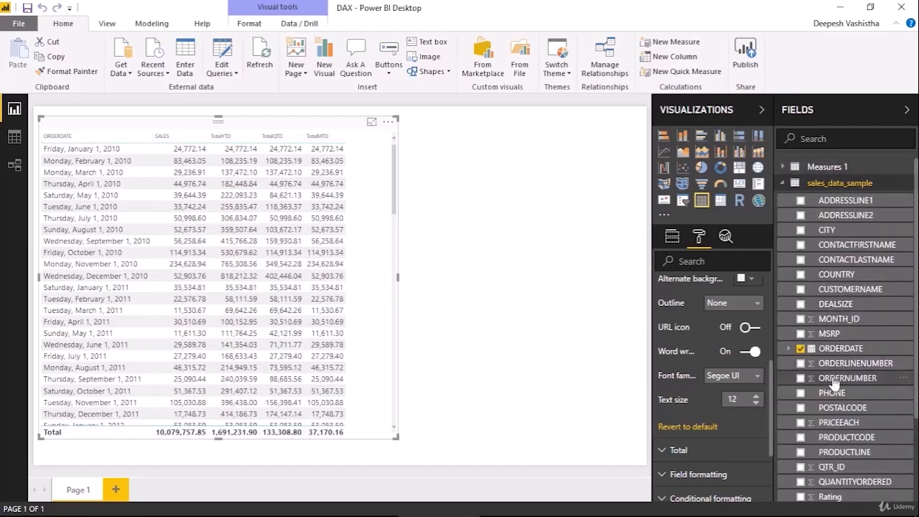
scroll(833, 395, "down", 3)
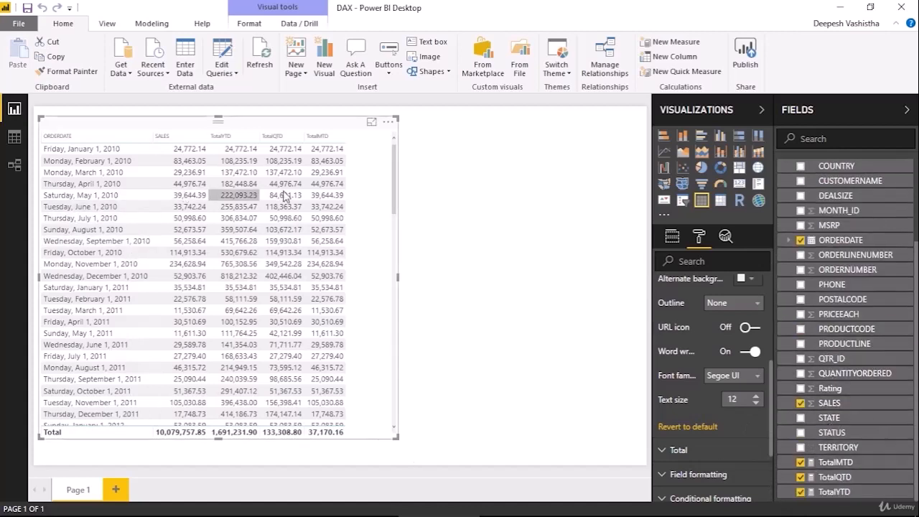
left_click(836, 463)
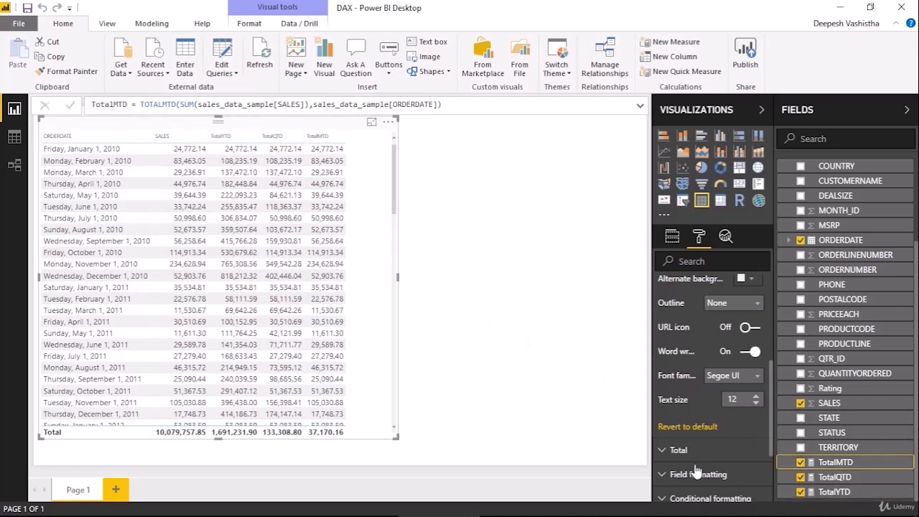
left_click(106, 23)
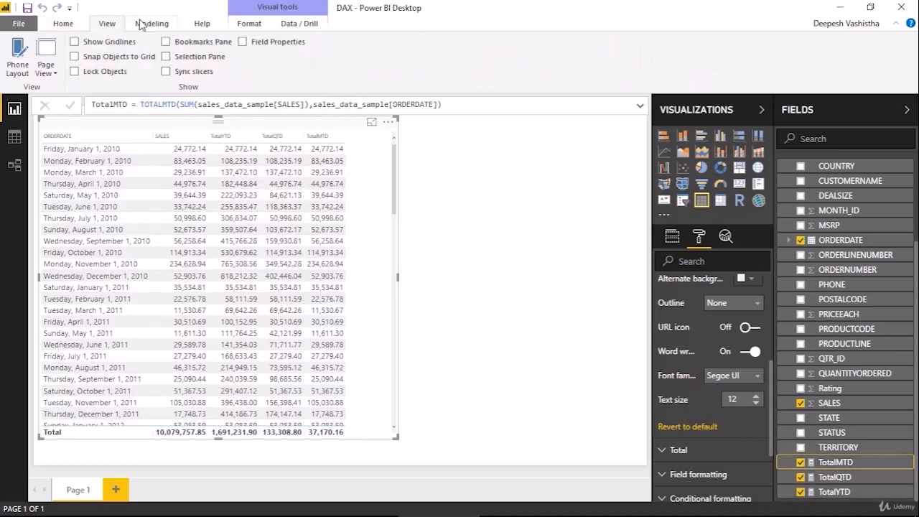
left_click(72, 26)
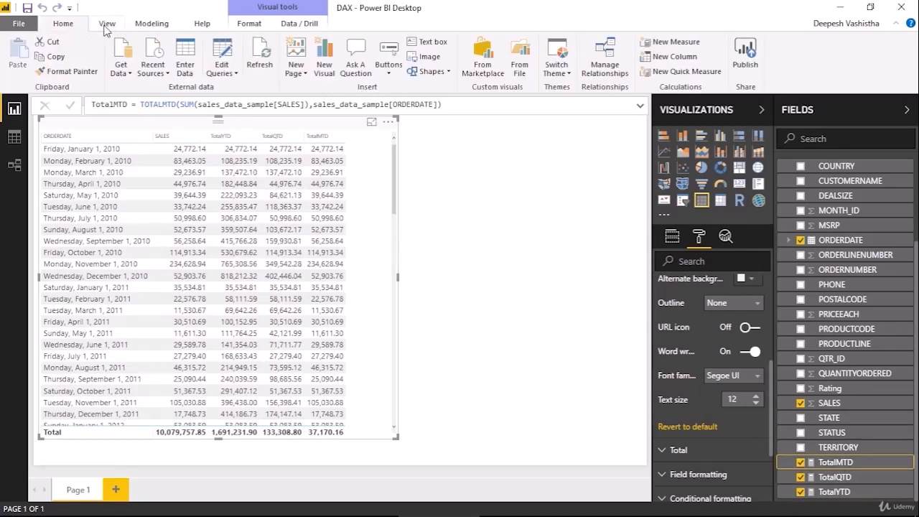
left_click(114, 26)
left_click(153, 25)
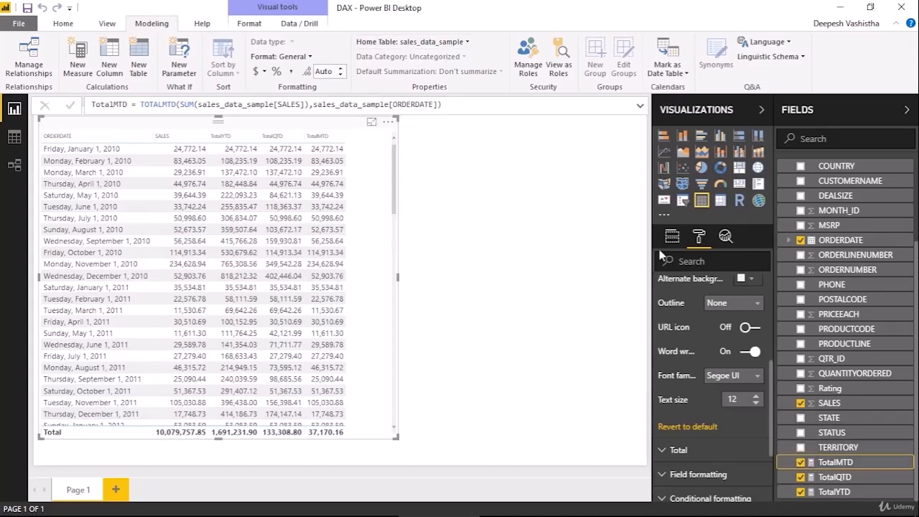
scroll(862, 234, "up", 3)
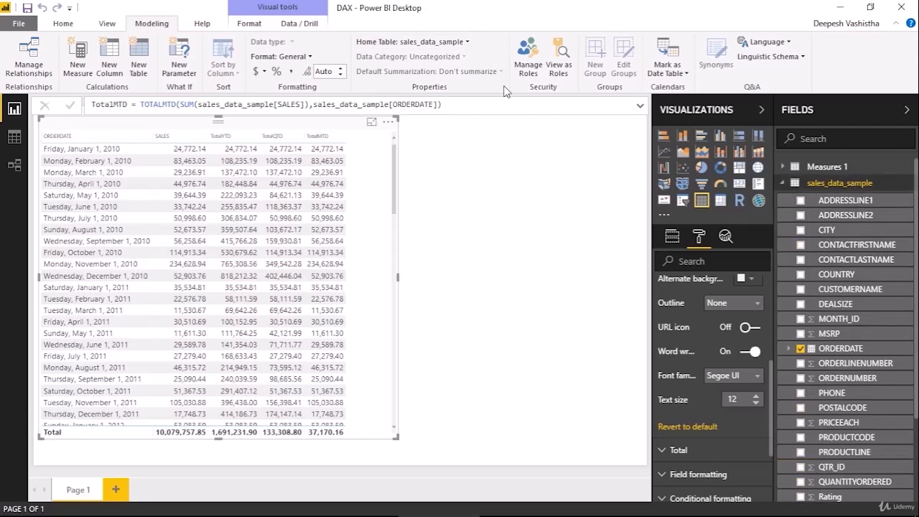
left_click(467, 45)
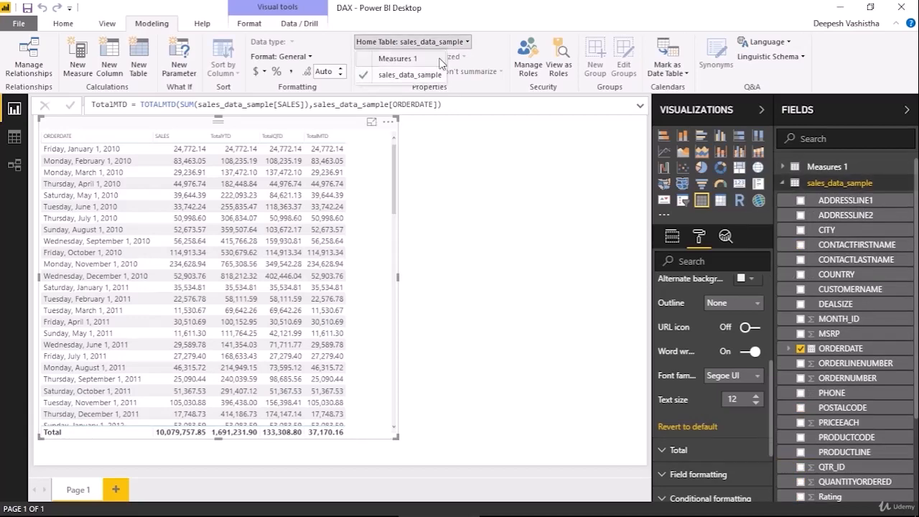
left_click(440, 61)
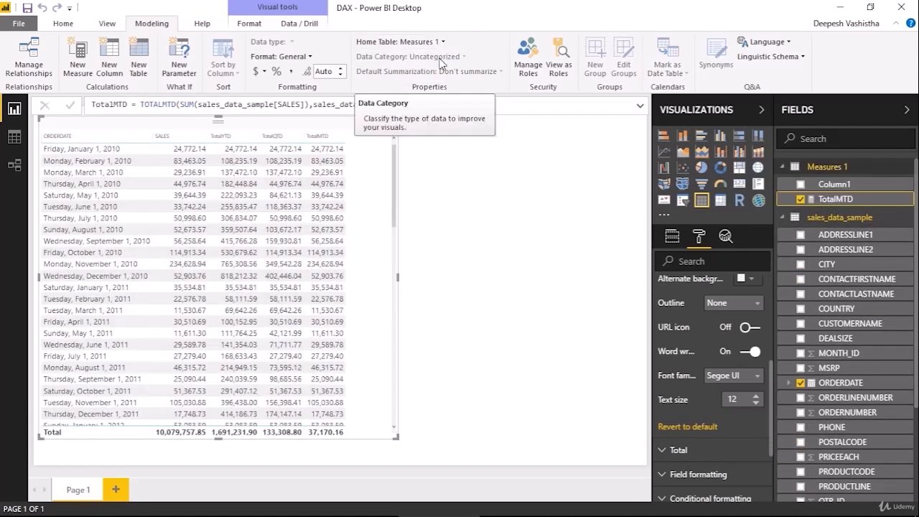
Delete the placeholder field Column1 from the Measures 1 table
right_click(841, 190)
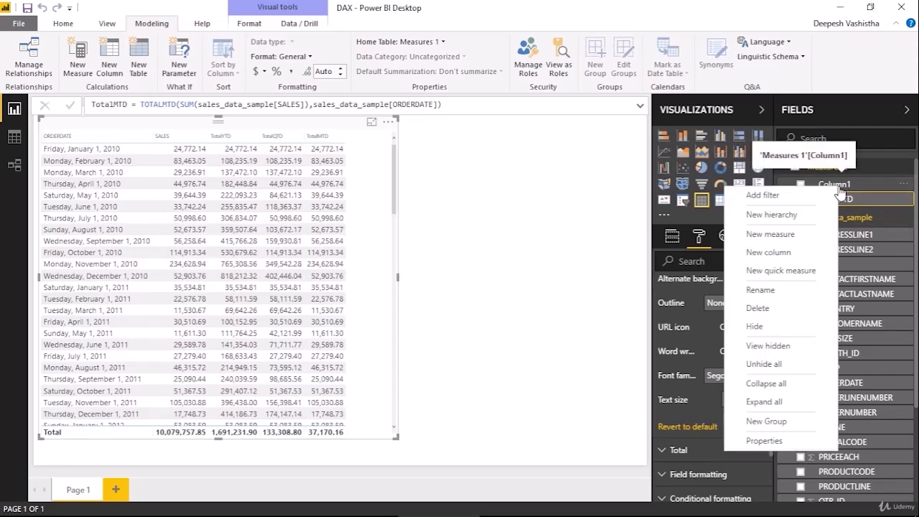
left_click(799, 317)
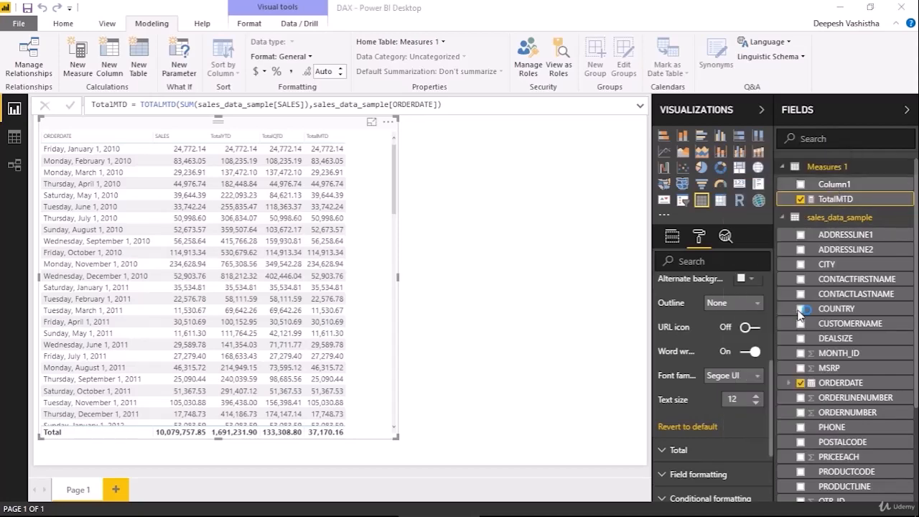
left_click(540, 290)
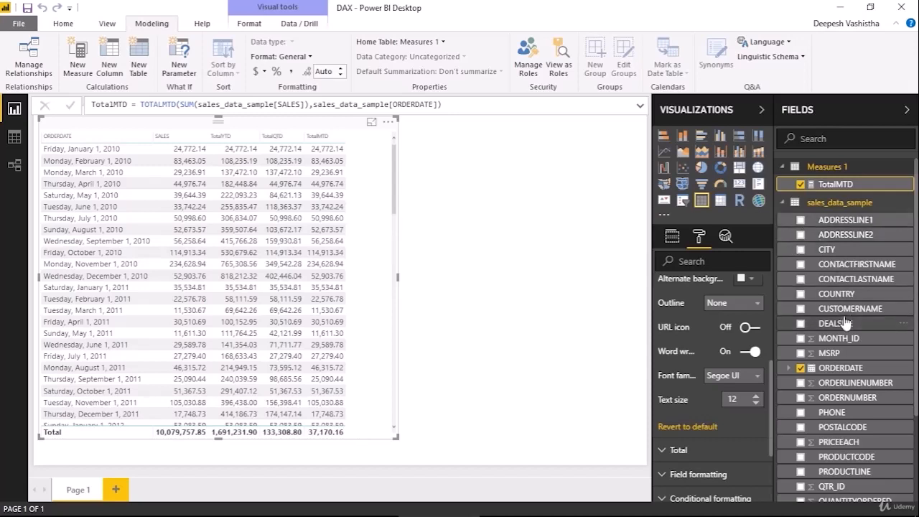
Set the home table of the TotalQTD measure to Measures 1
scroll(831, 470, "down", 3)
left_click(844, 478)
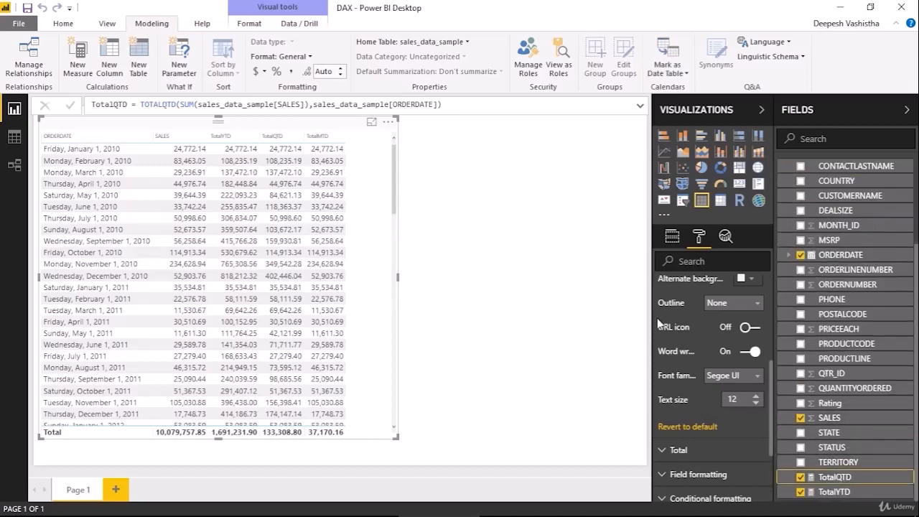
left_click(442, 42)
left_click(434, 59)
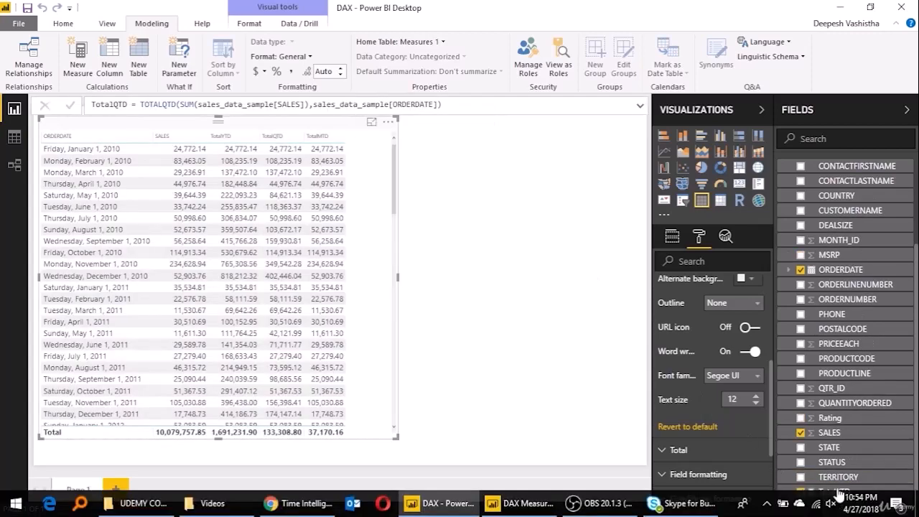
Set the home table of the TotalYTD measure to Measures 1
left_click(840, 491)
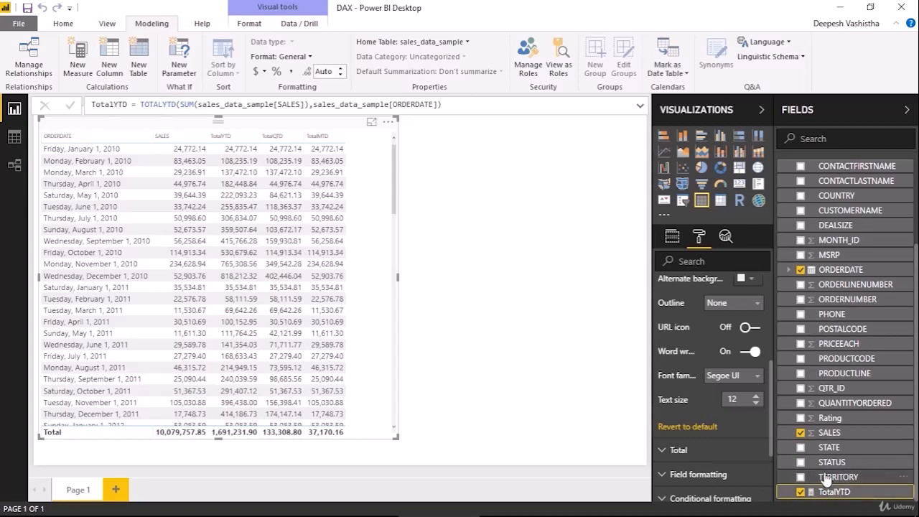
left_click(467, 42)
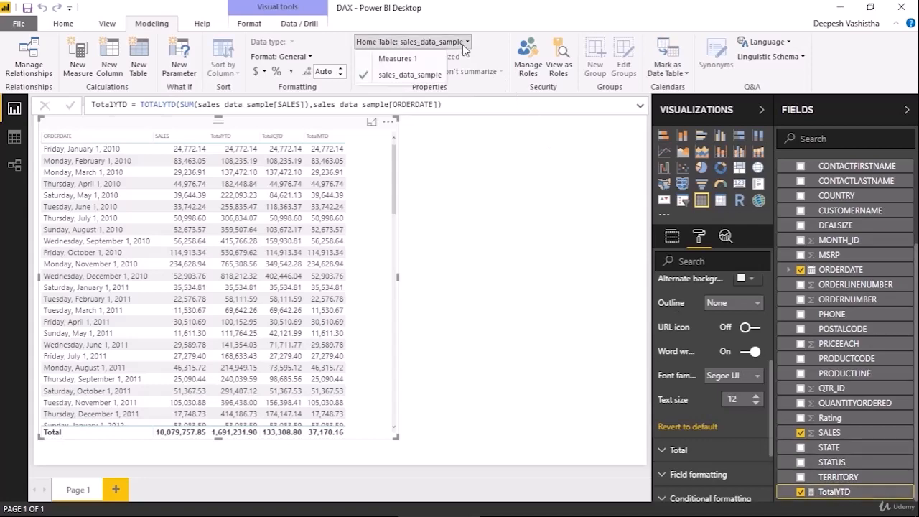
left_click(434, 60)
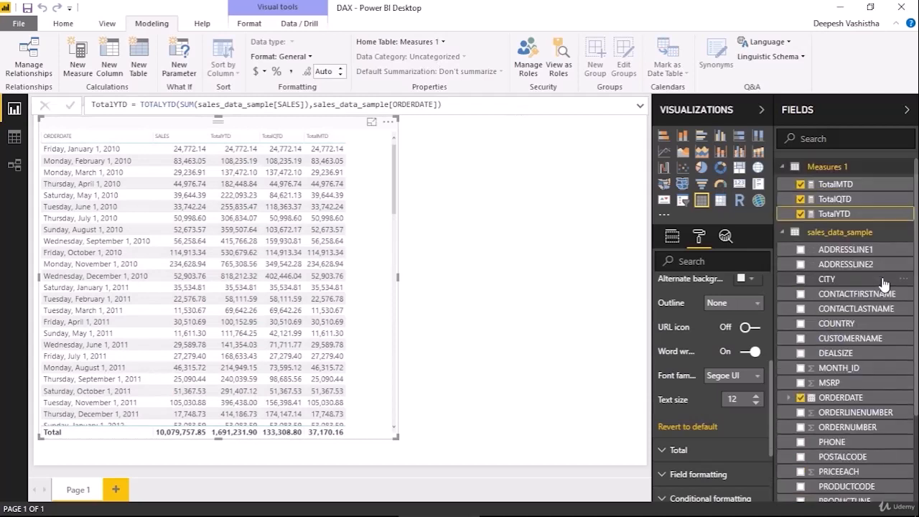
Collapse the Values formatting options of the existing table visual
left_click(781, 234)
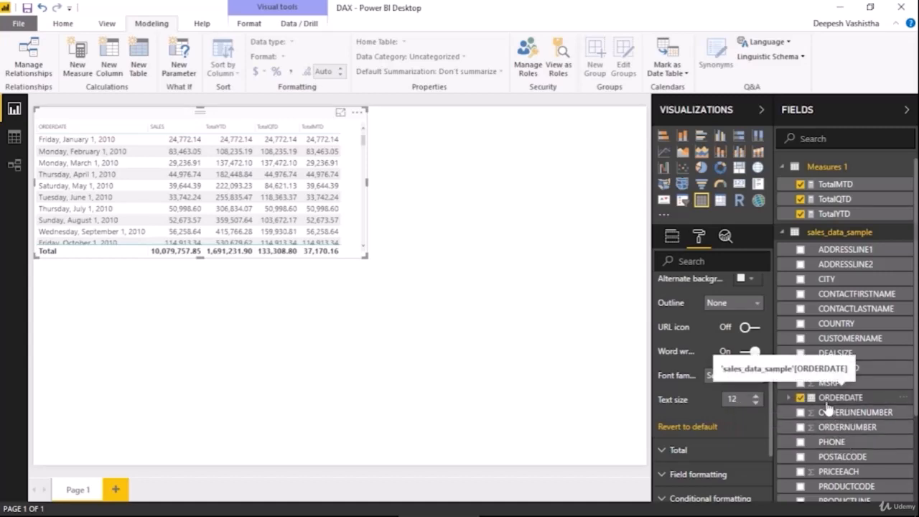
scroll(757, 375, "up", 5)
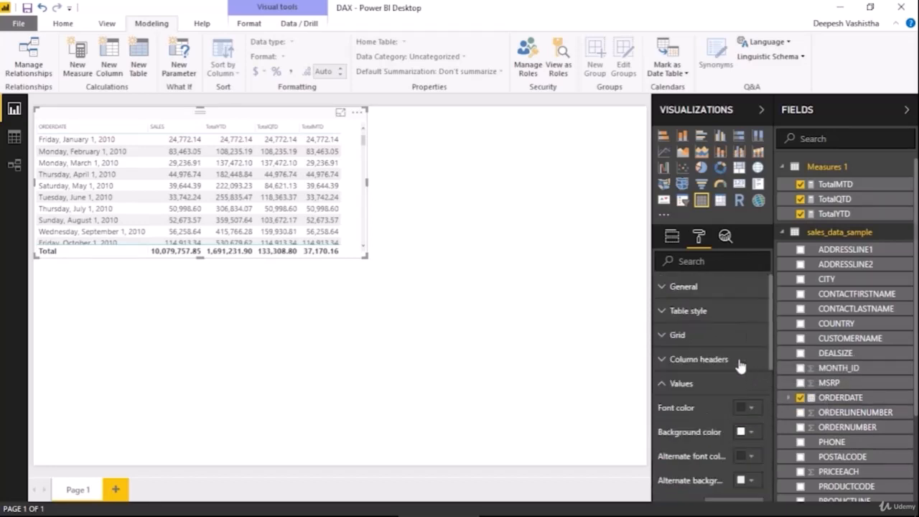
left_click(724, 385)
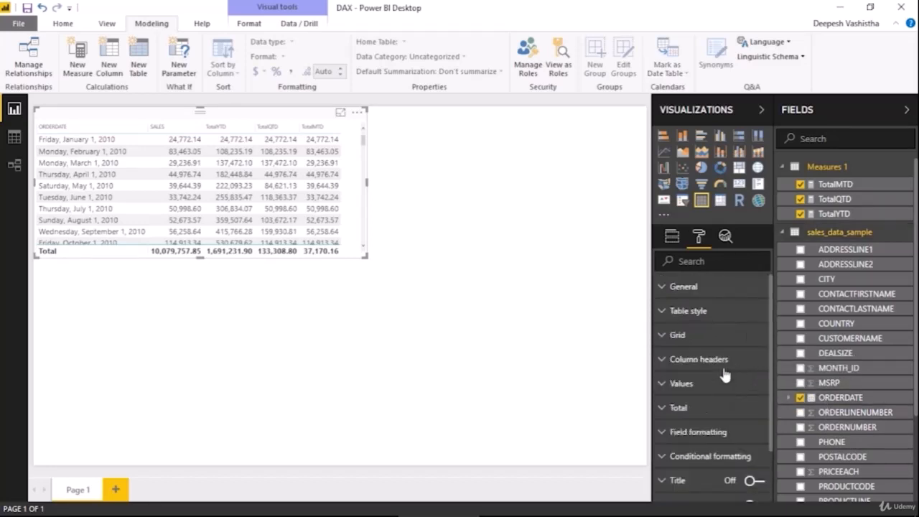
Add a second table visual to the page with ORDERDATE shown as the plain date instead of the date hierarchy
left_click(519, 252)
left_click(701, 205)
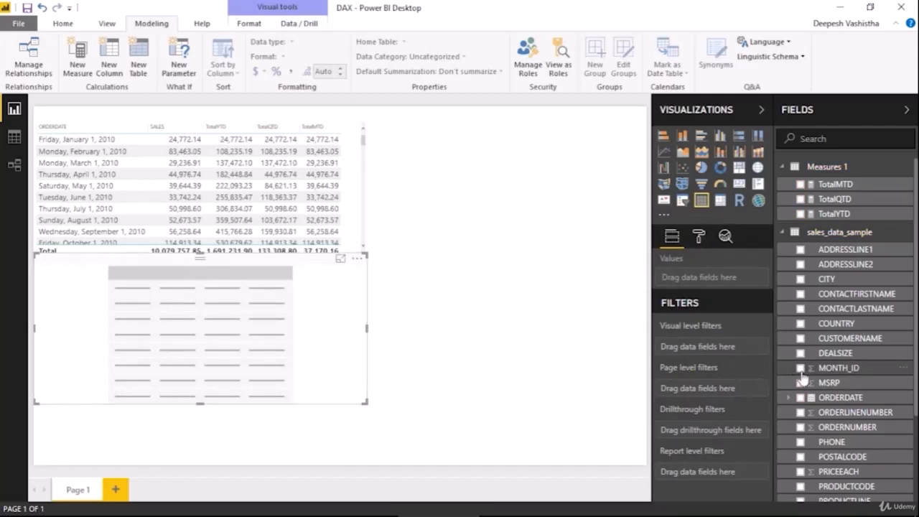
left_click(801, 397)
left_click(749, 278)
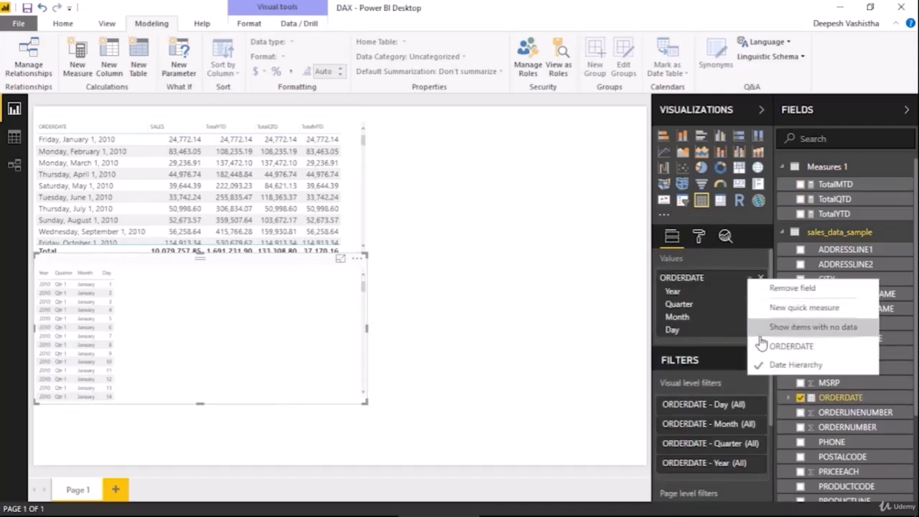
left_click(740, 343)
Add the SALES field to the new table visual and open it in focus mode
scroll(855, 460, "down", 3)
left_click(801, 447)
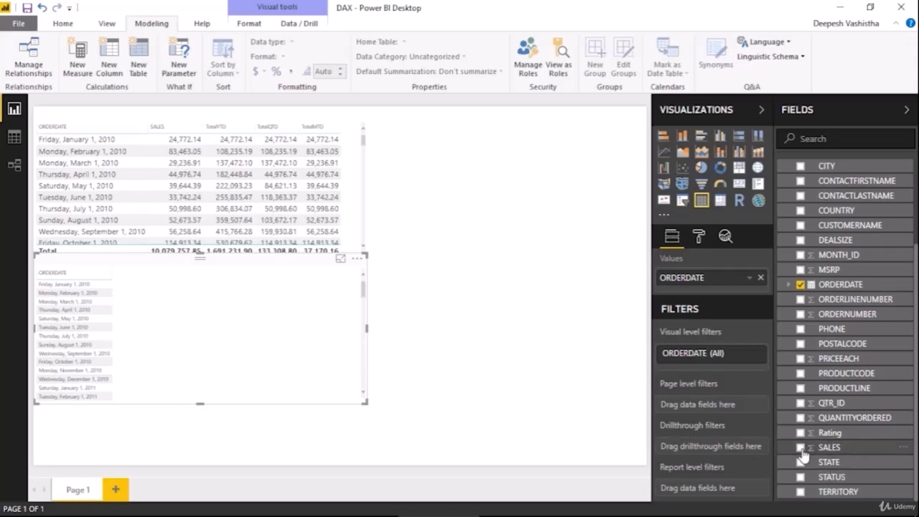
left_click(341, 259)
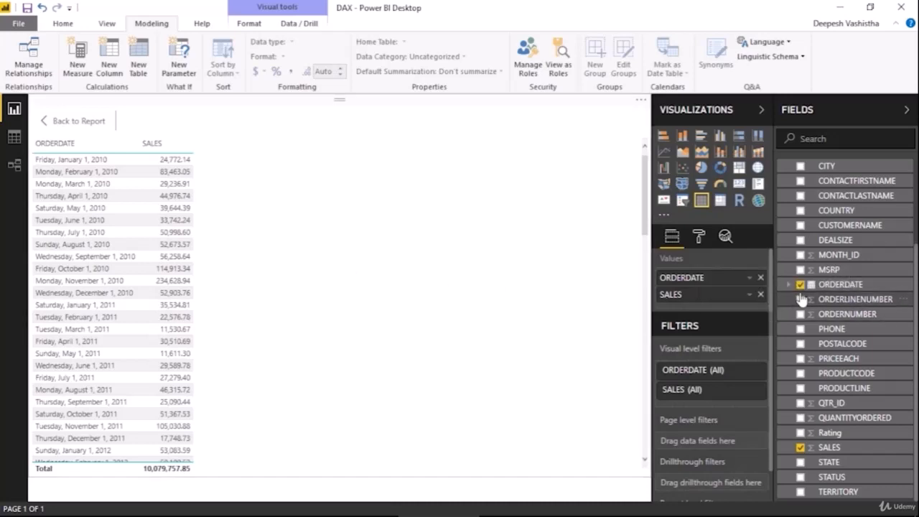
Create a measure named LY Sales in the Measures 1 table and begin its formula with CALCULATE
scroll(797, 301, "up", 3)
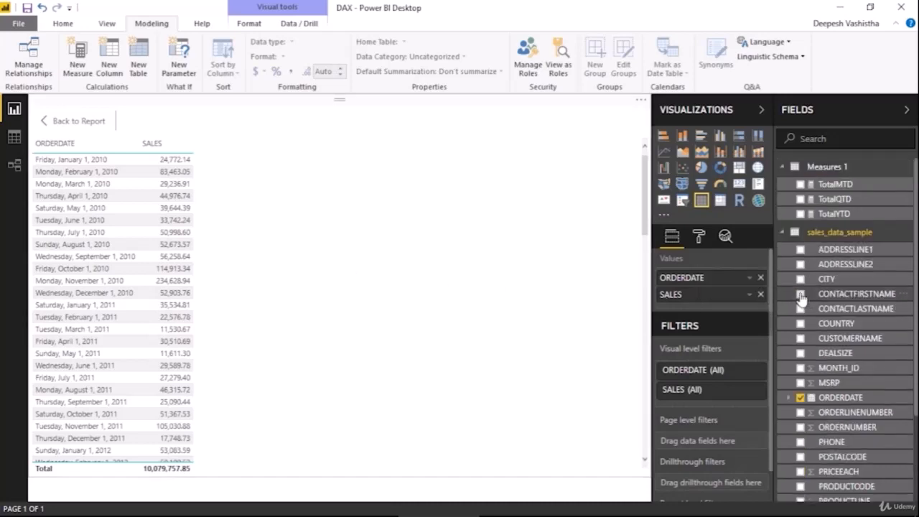
right_click(836, 173)
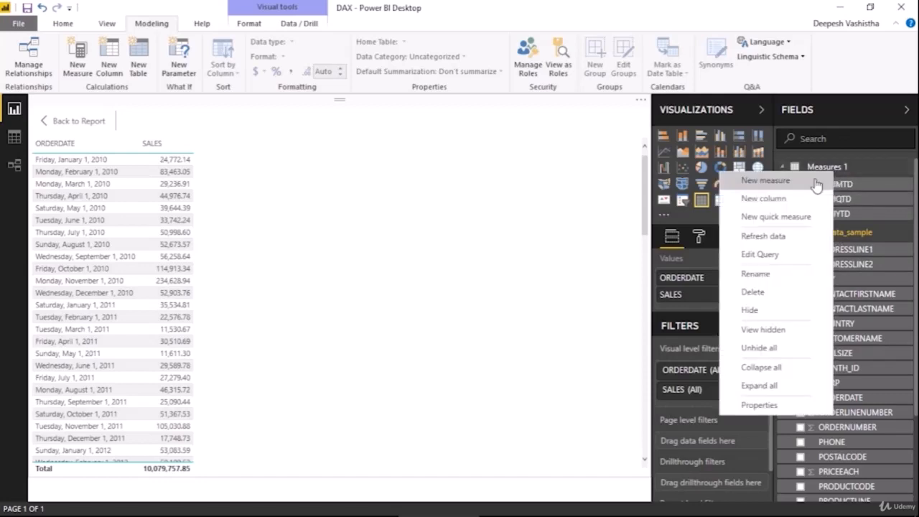
left_click(817, 184)
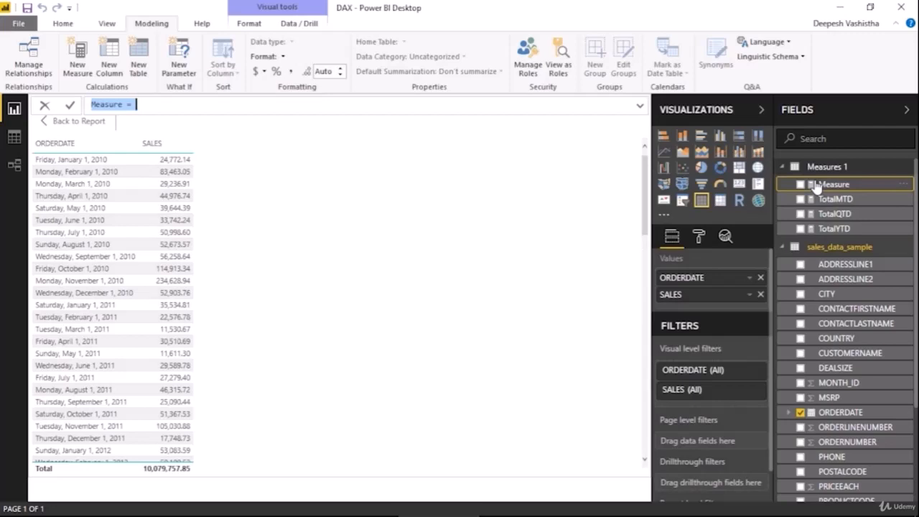
type("LY")
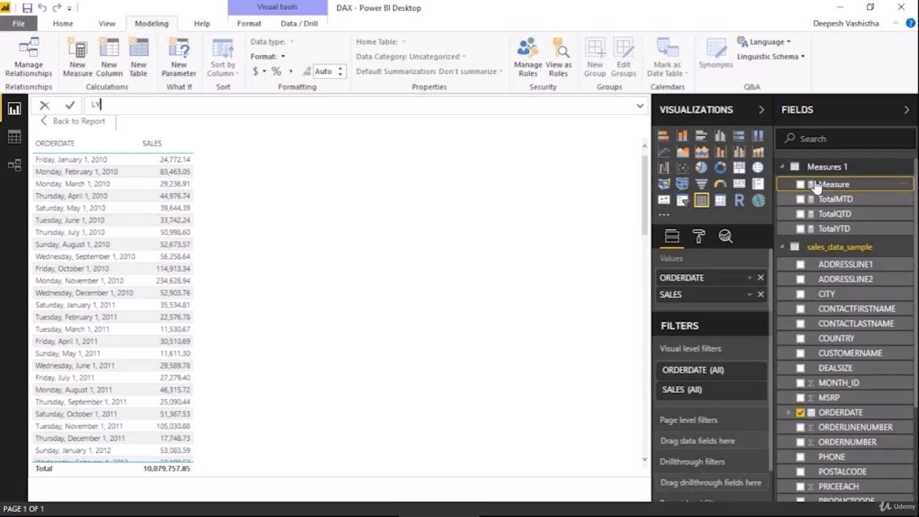
type(" Sales = ca")
key("Tab")
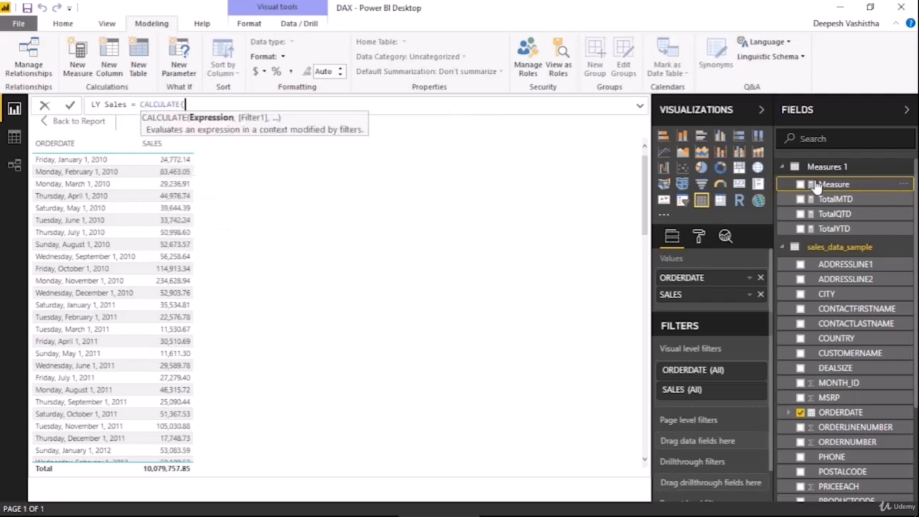
Enter SUM(sales_data_sample[SALES]) as the expression inside the CALCULATE function of LY Sales
type("sum")
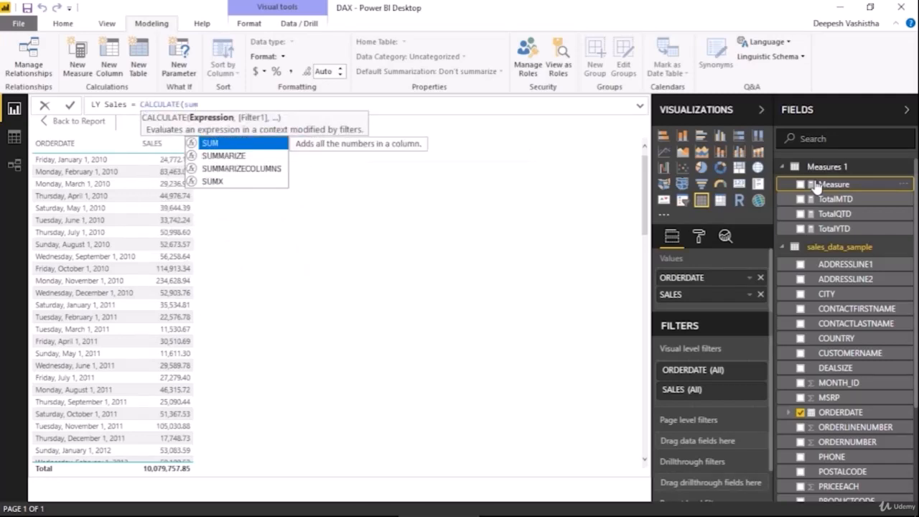
key("Tab")
type("sales")
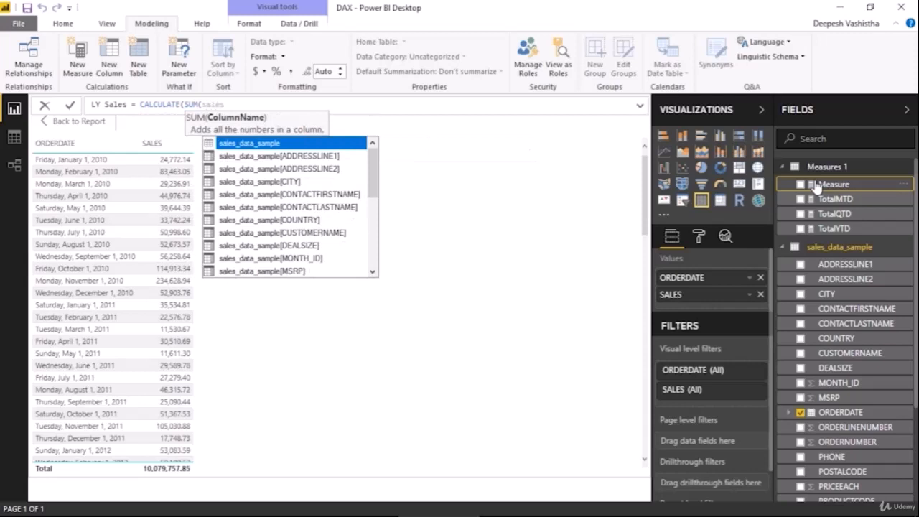
scroll(334, 253, "down", 5)
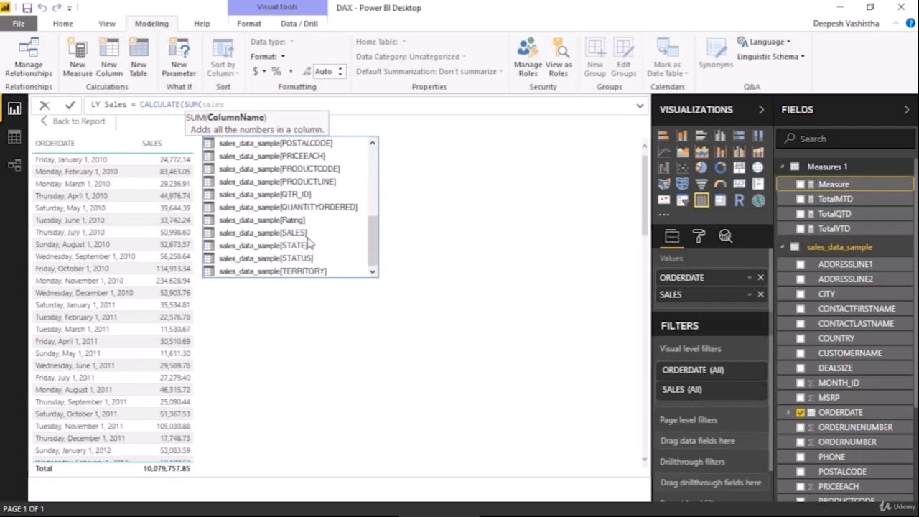
double_click(316, 233)
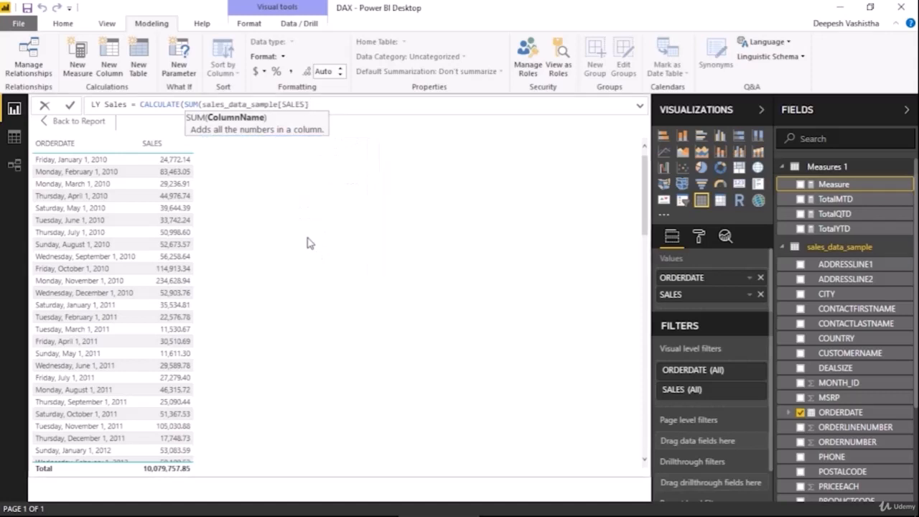
type(")")
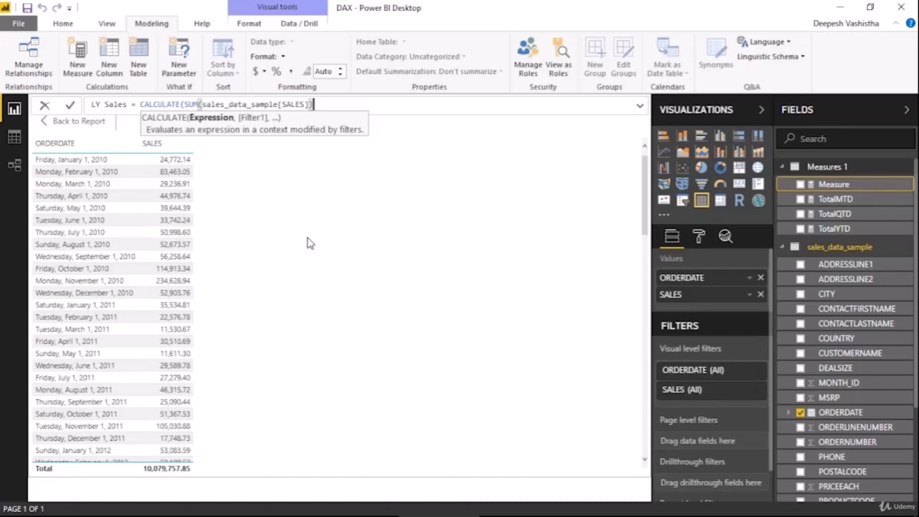
Insert the DATEADD function as the filter argument of CALCULATE in the LY Sales formula
type(",")
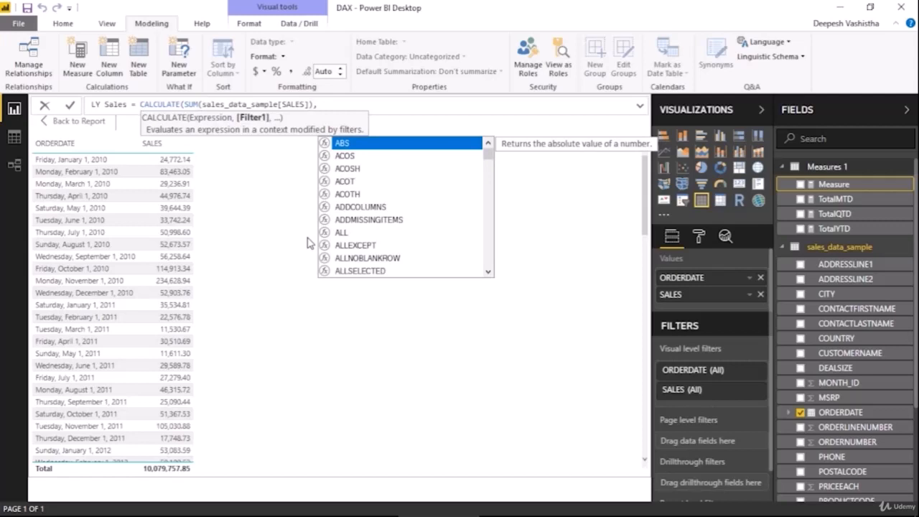
type("date")
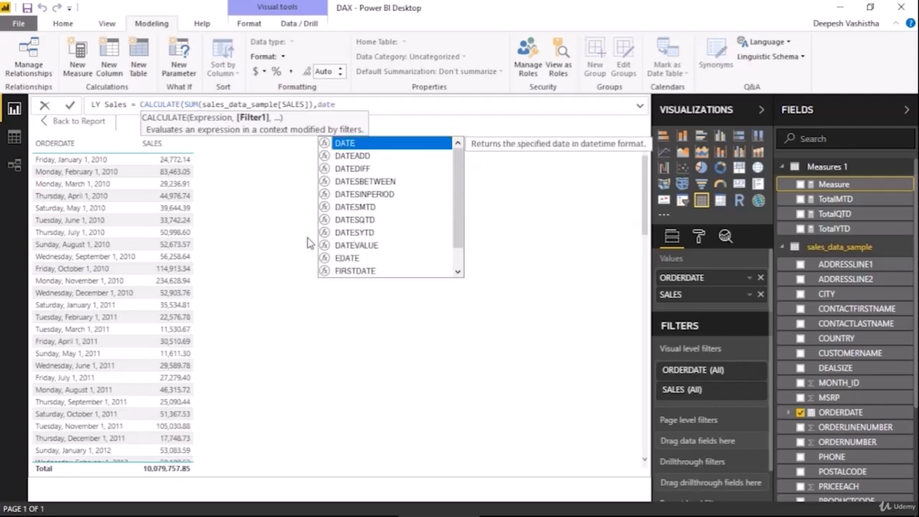
key("Down")
key("Tab")
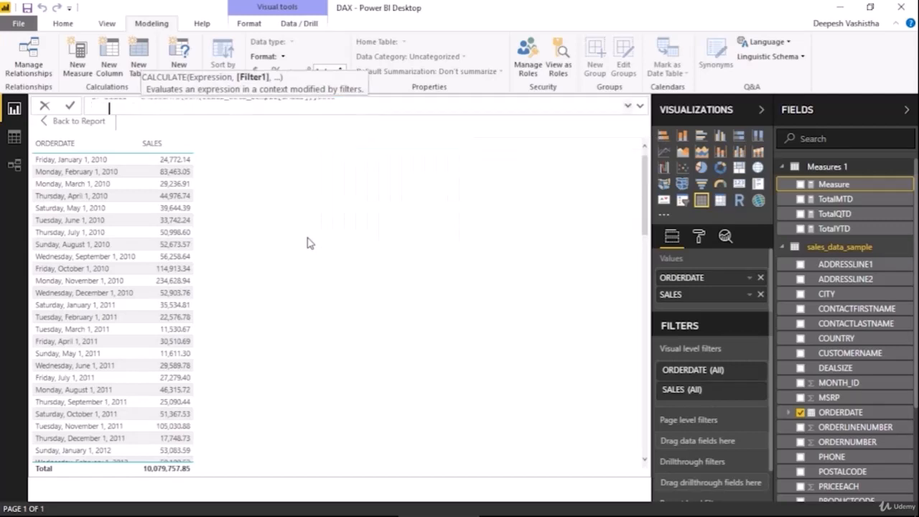
left_click(641, 106)
type("atea")
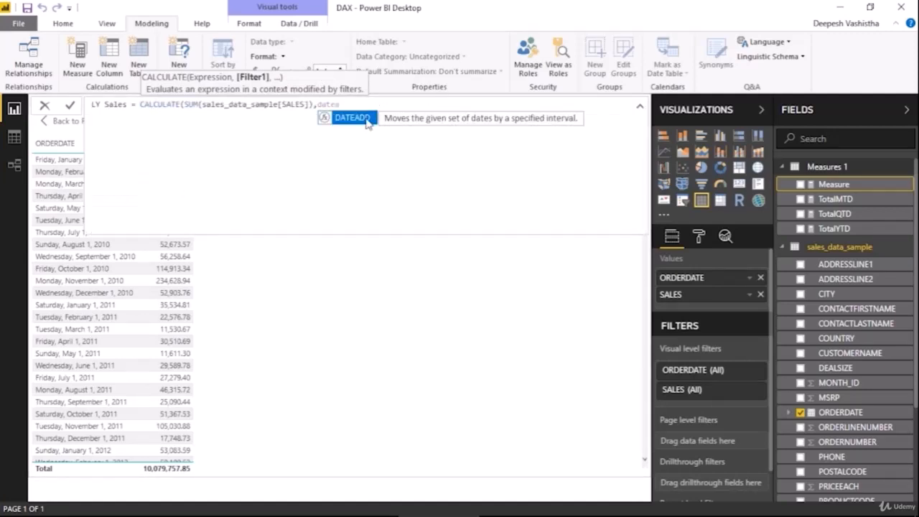
left_click(369, 119)
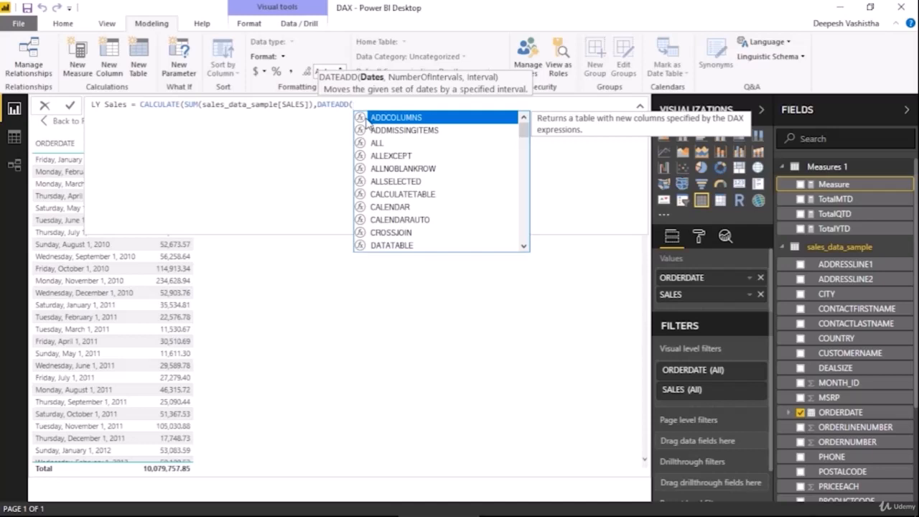
Fill in DATEADD with sales_data_sample[ORDERDATE], -1 and YEAR, and commit the LY Sales measure
type("date")
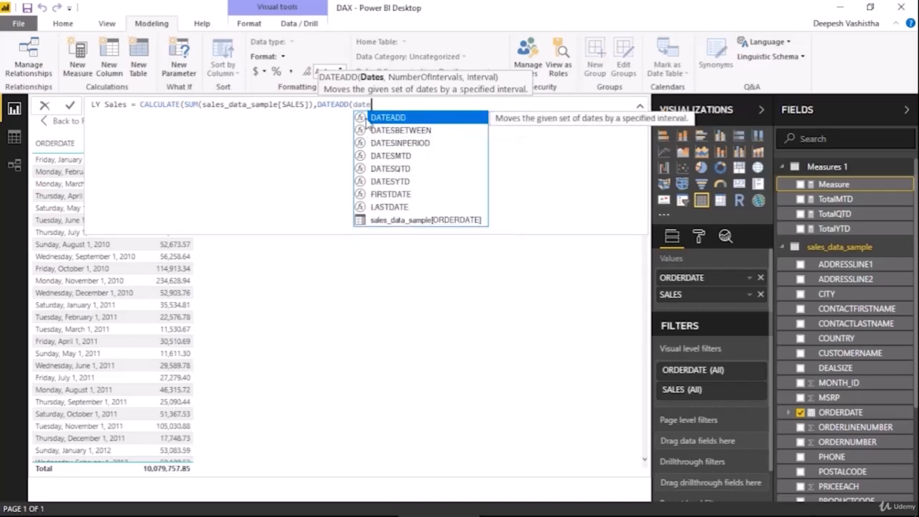
double_click(390, 221)
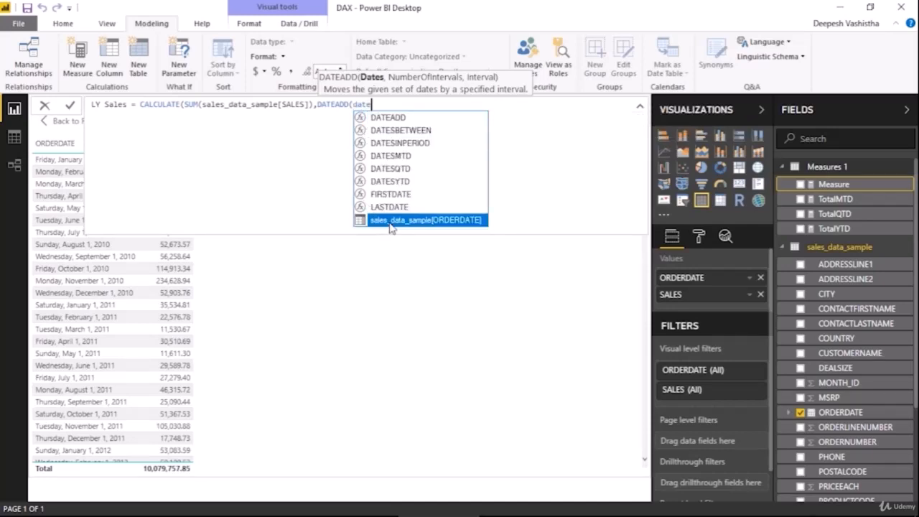
type(",")
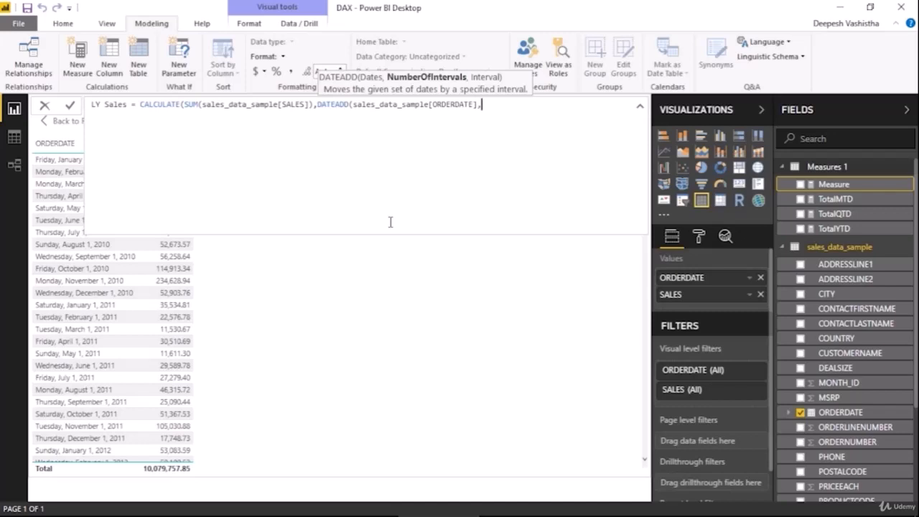
type("-1,")
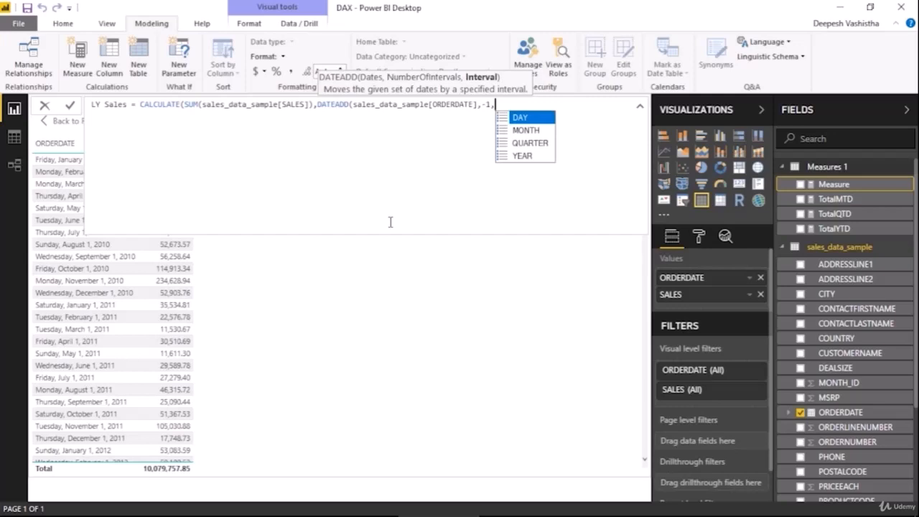
double_click(532, 157)
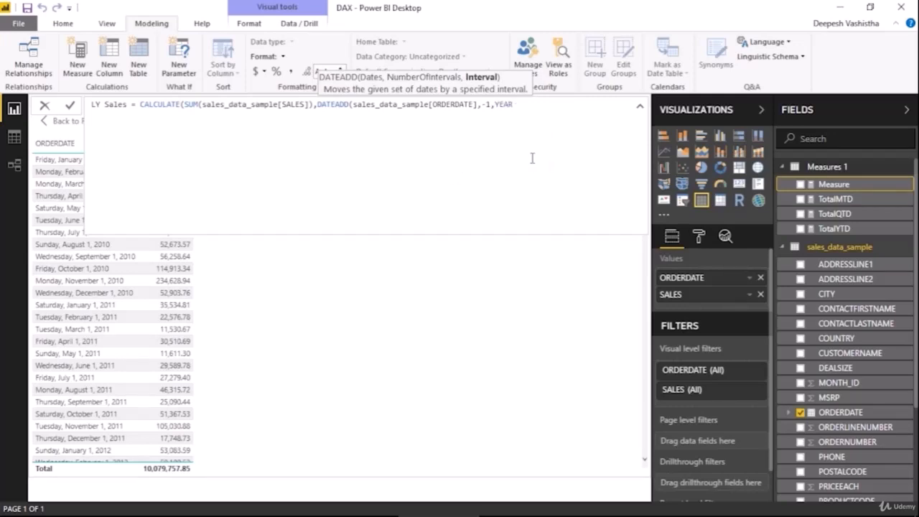
type(")")
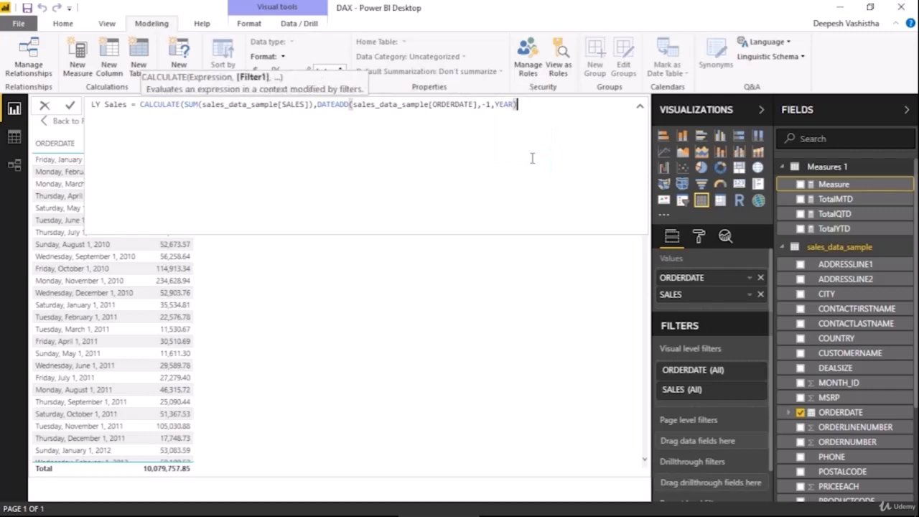
key("Return")
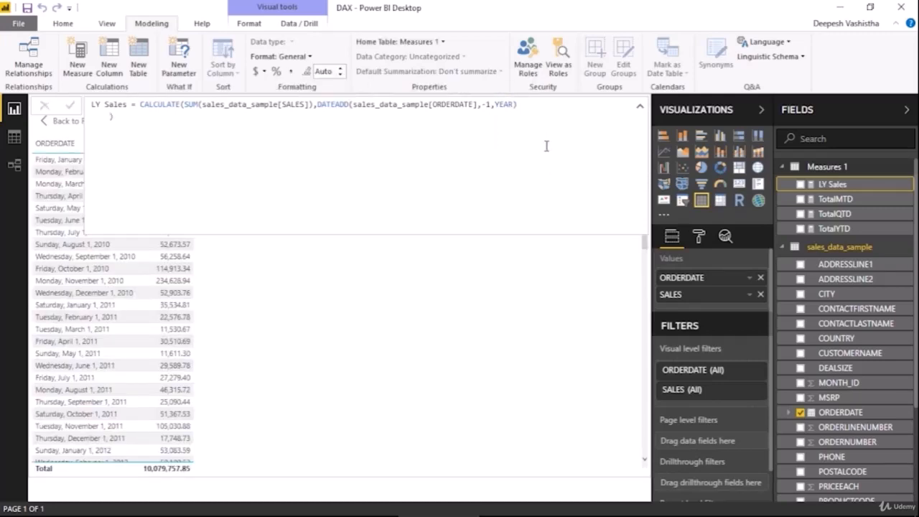
Collapse the expanded formula editor and add the LY Sales measure to the table visual after SALES
left_click(640, 106)
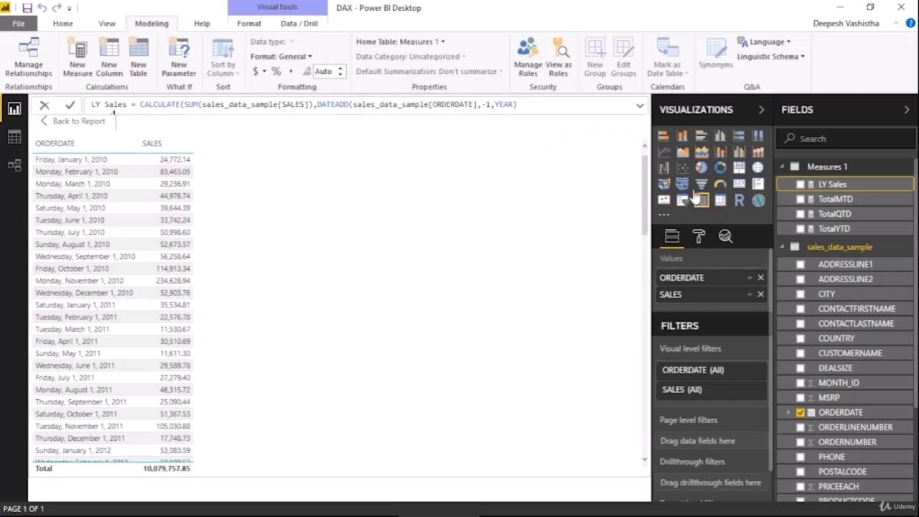
left_click_drag(859, 188, 761, 310)
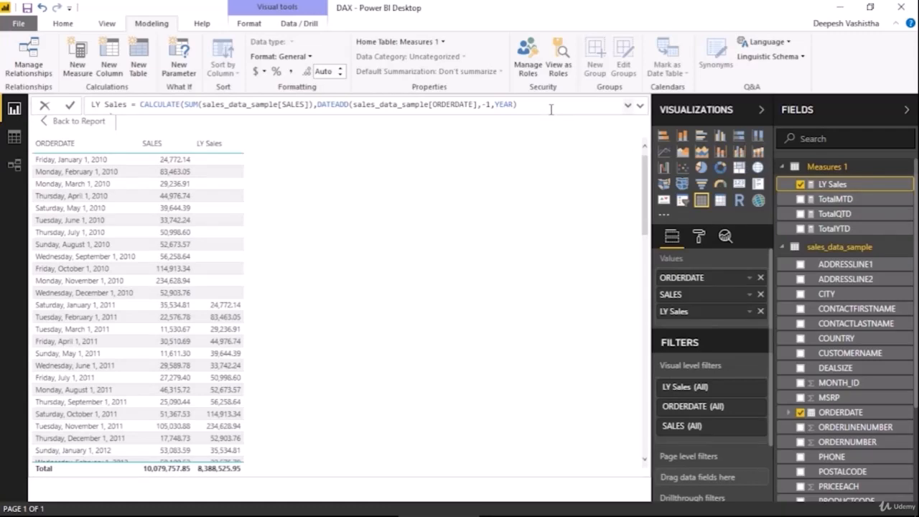
Create a new measure named L2YSales in the Measures 1 table and begin its formula with the CALCULATE function
right_click(813, 174)
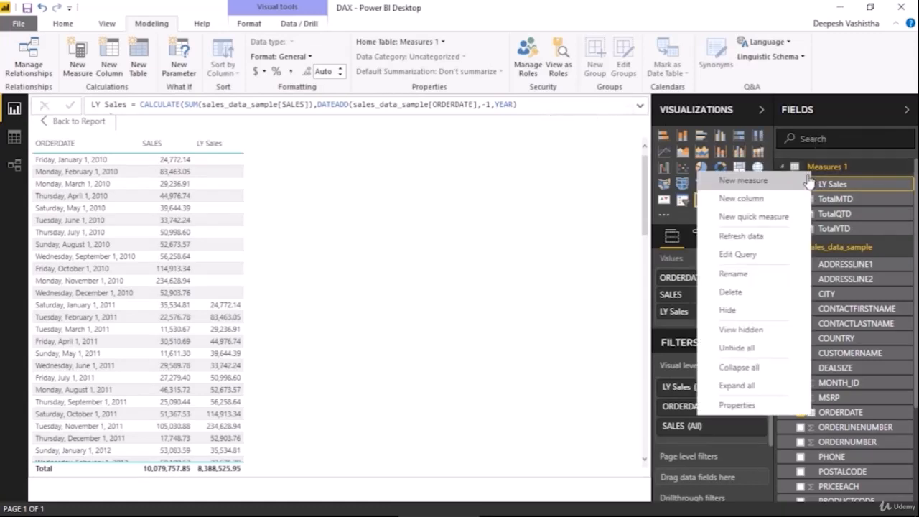
left_click(799, 181)
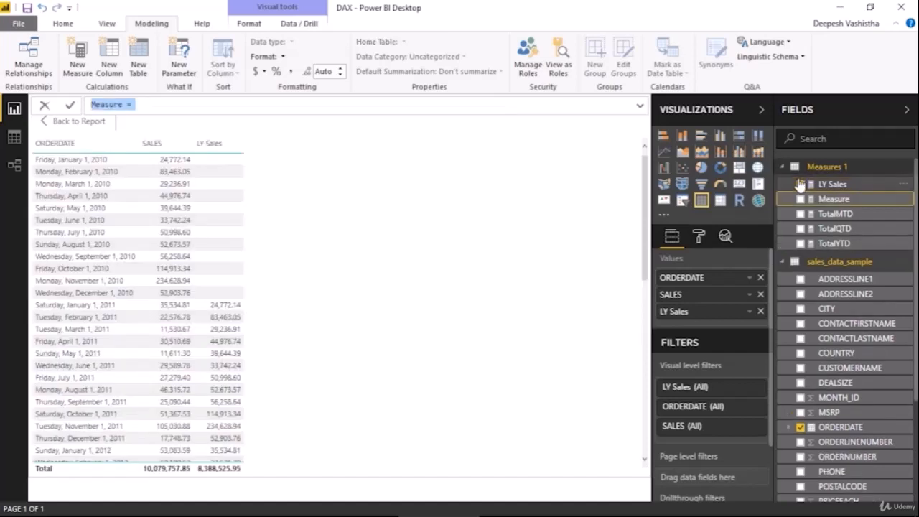
type("L")
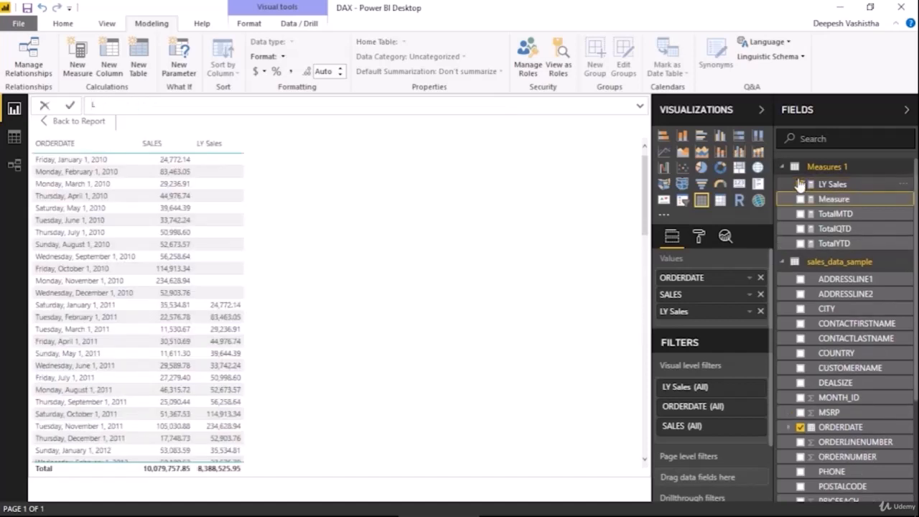
type("2YSales = CALCULATE(")
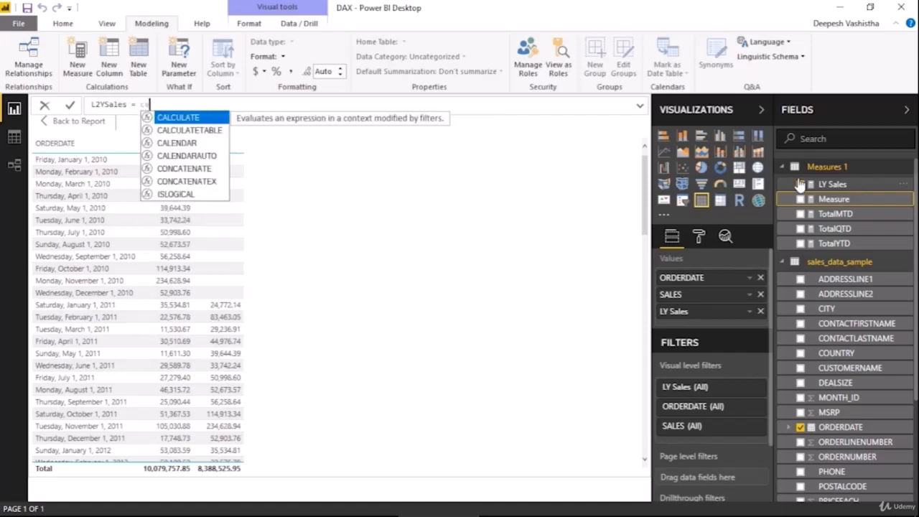
Enter SUM(sales_data_sample[SALES]) as the expression of CALCULATE in the L2YSales formula
type("SUM(")
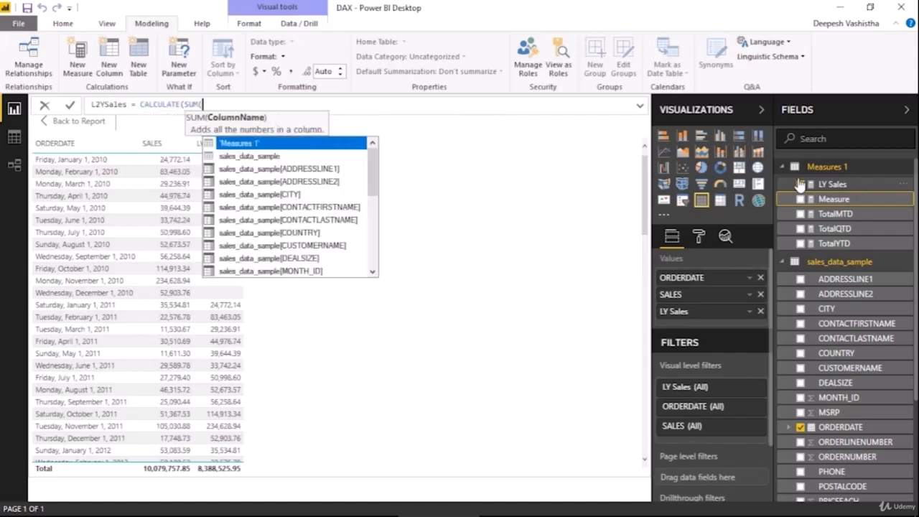
type("sales")
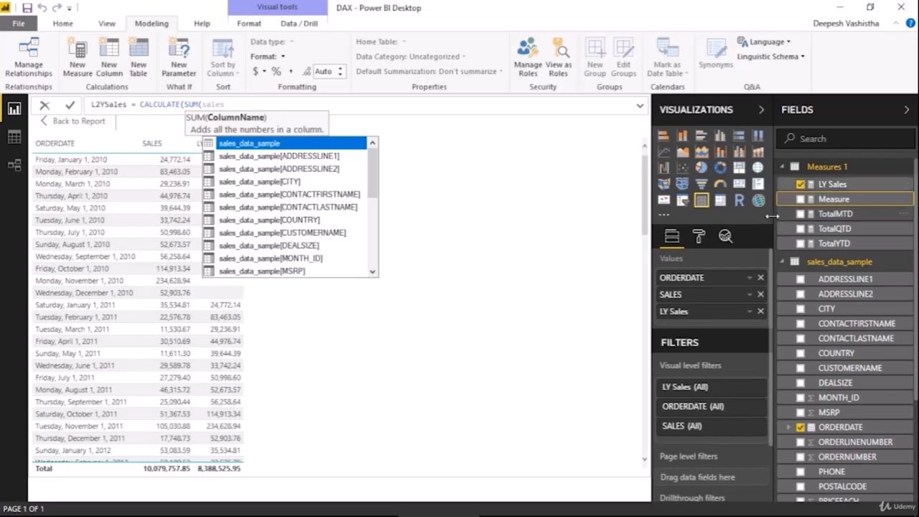
scroll(185, 235, "down", 2)
scroll(288, 251, "down", 5)
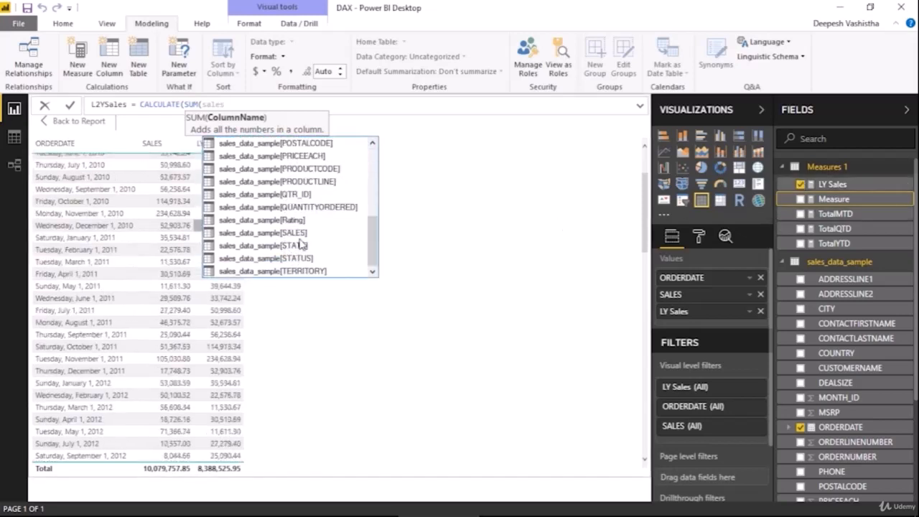
double_click(302, 240)
type("),")
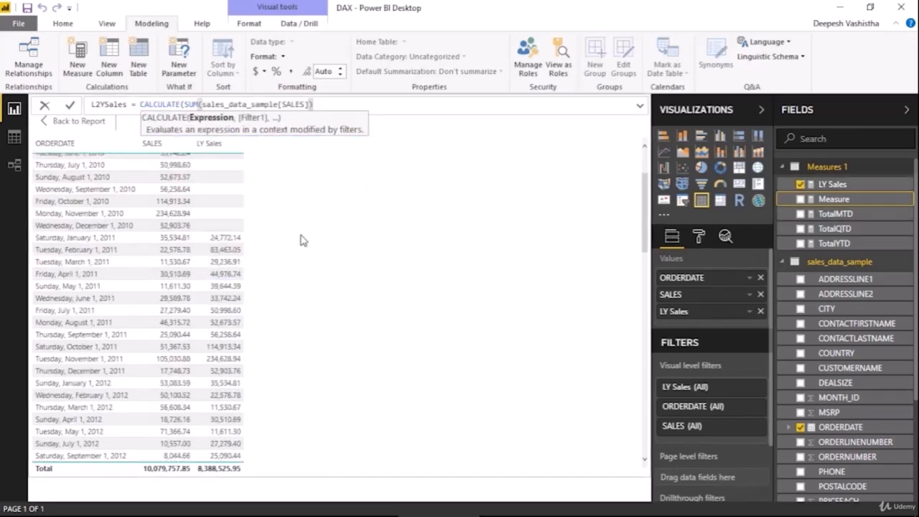
Add DATEADD(sales_data_sample[ORDERDATE],-2,YEAR) as the filter of CALCULATE and commit the L2YSales measure
type("date")
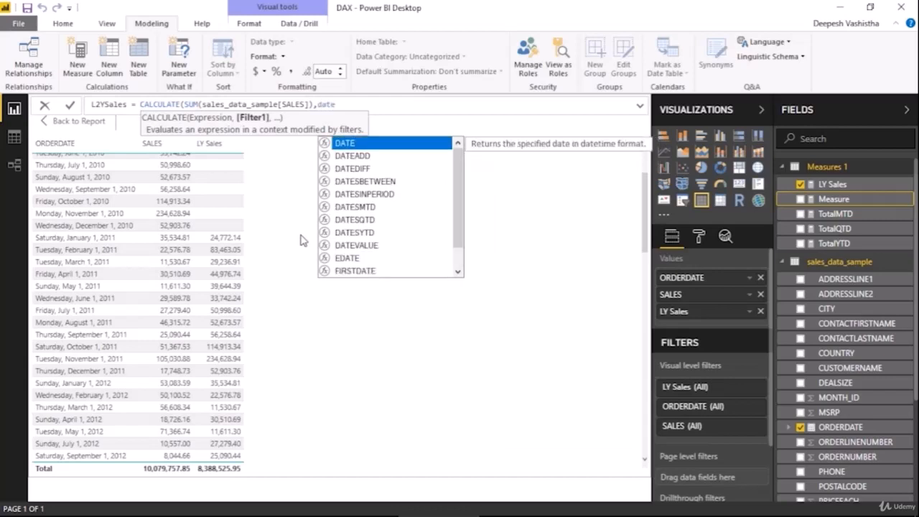
key("Tab")
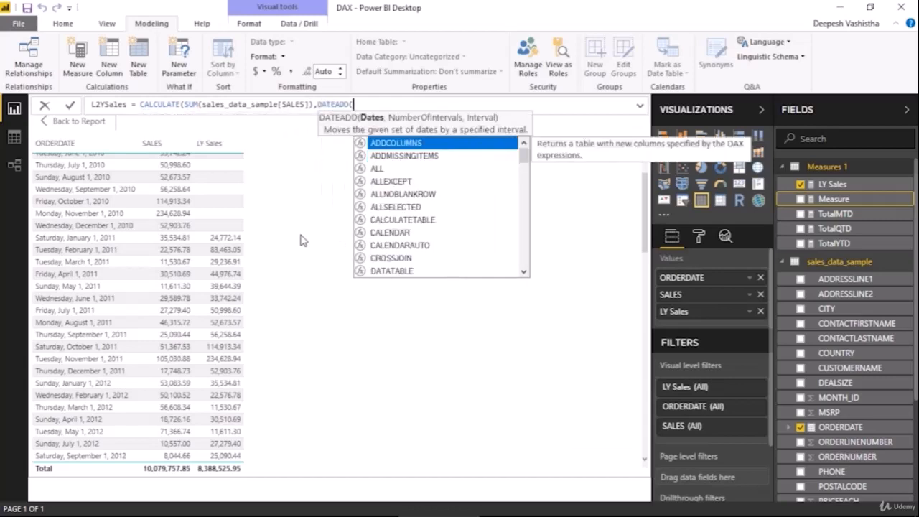
type("date")
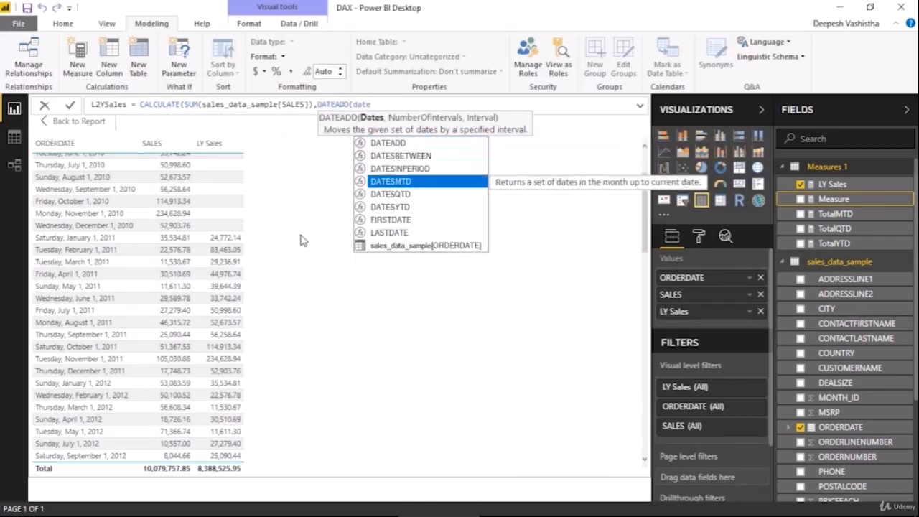
key("Down")
key("Tab")
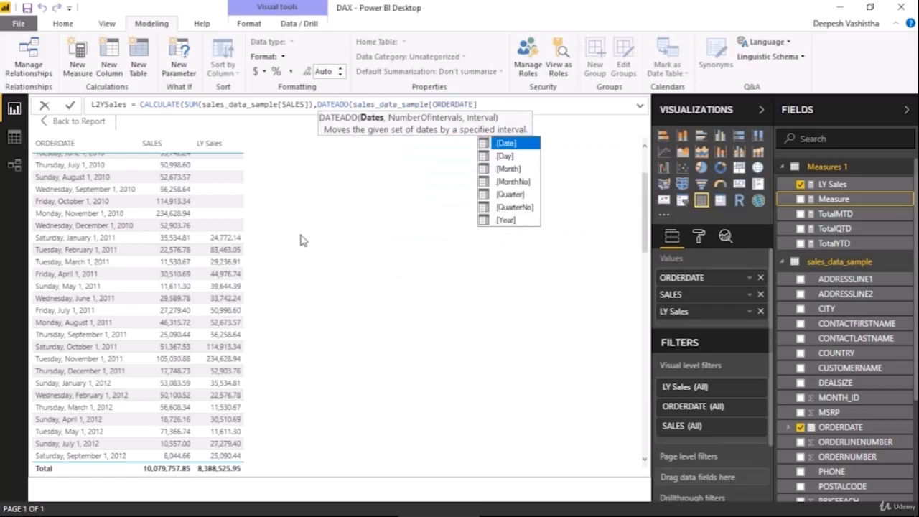
type(",")
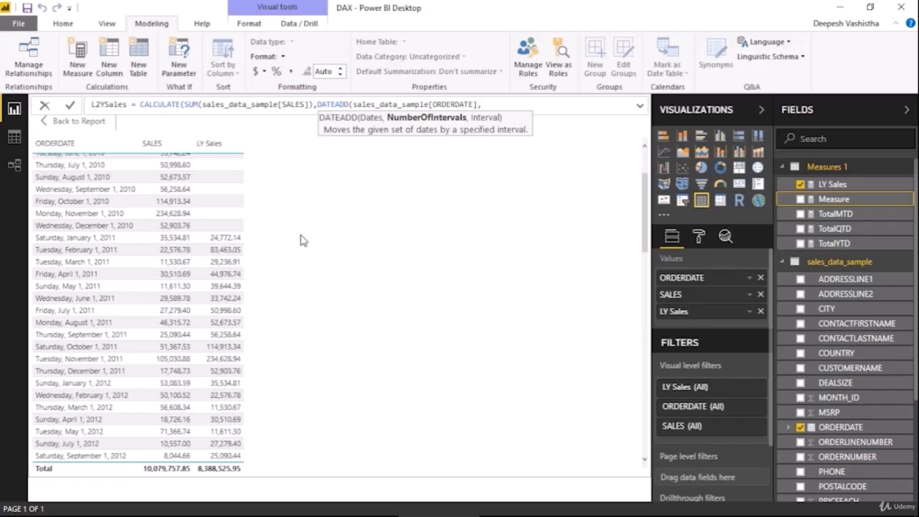
type("-2,YEAR")
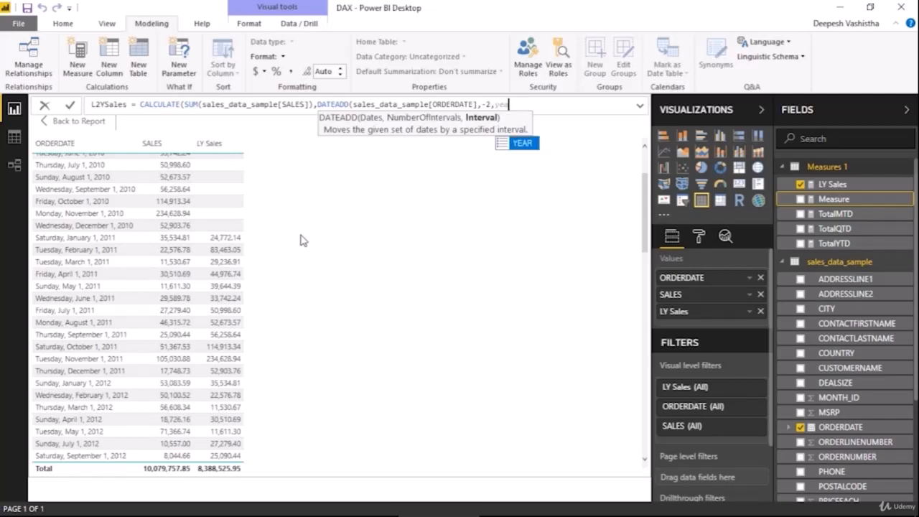
type(")")
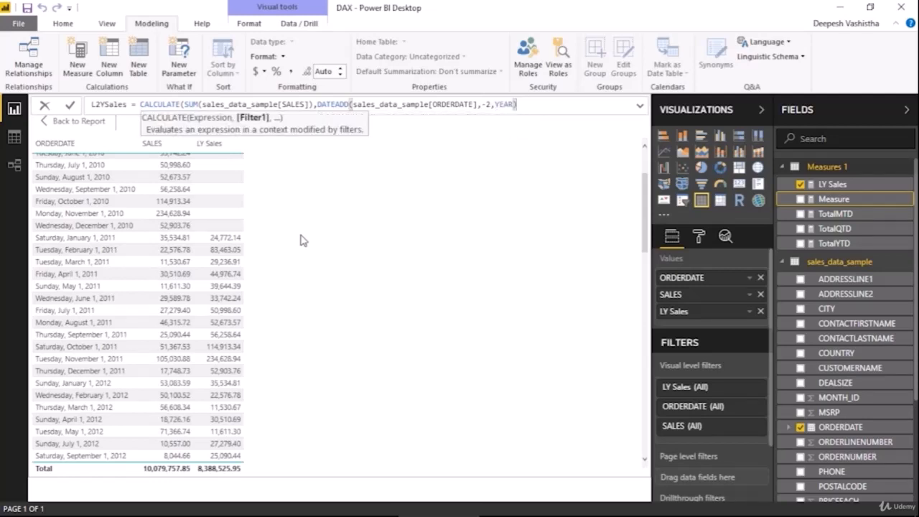
key("Return")
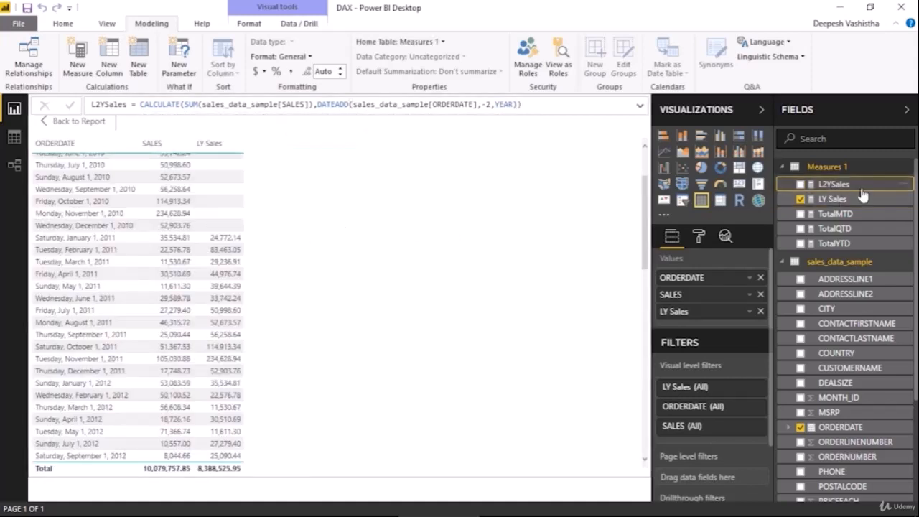
Add the L2YSales measure to the table visual after LY Sales and check its value for January 1, 2012
left_click_drag(847, 185, 761, 324)
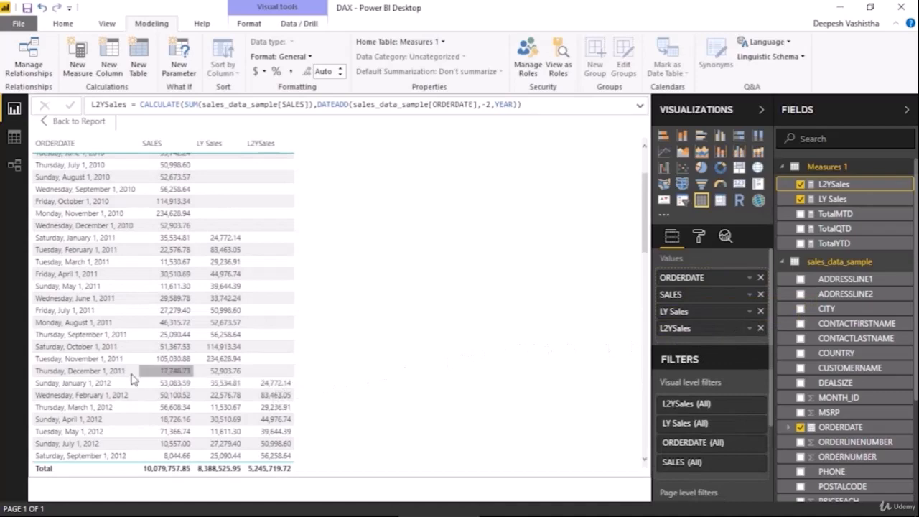
left_click(269, 386)
left_click(269, 388)
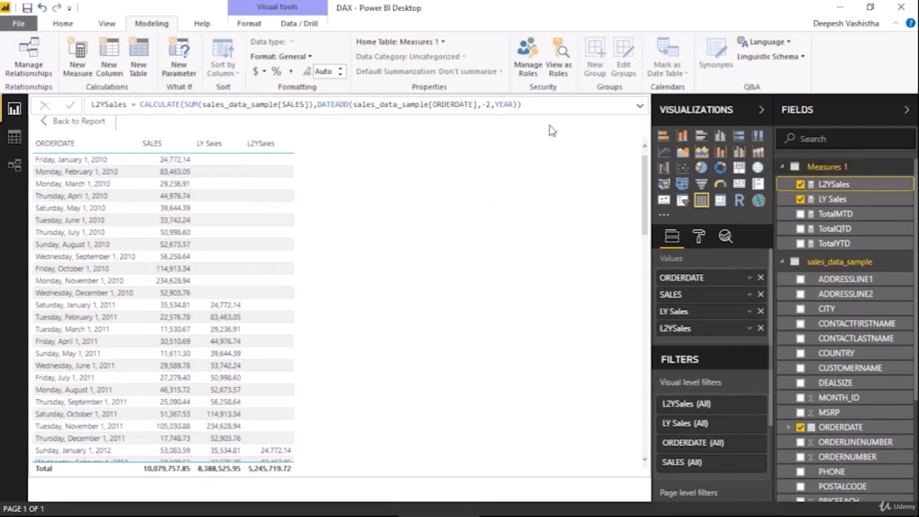
Copy the whole L2YSales formula into a new measure in the Measures 1 table
left_click_drag(523, 104, 54, 105)
key("ctrl+c")
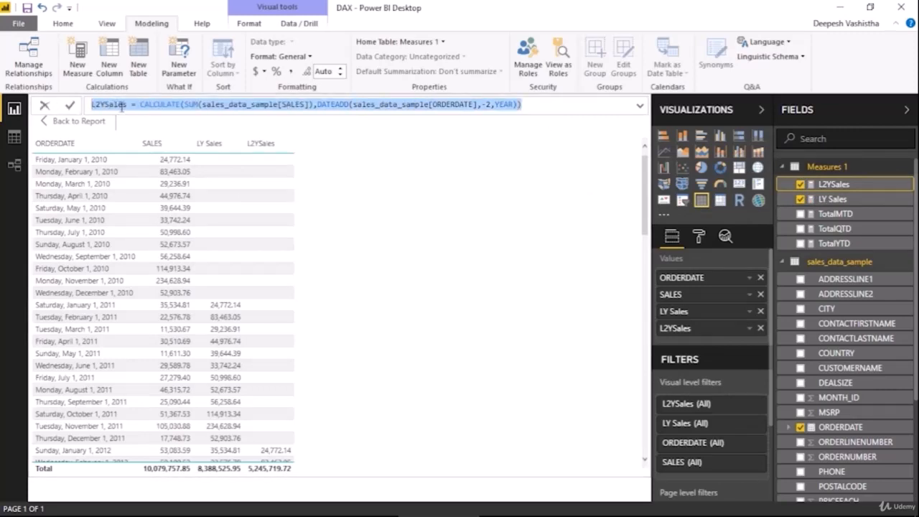
left_click(833, 178)
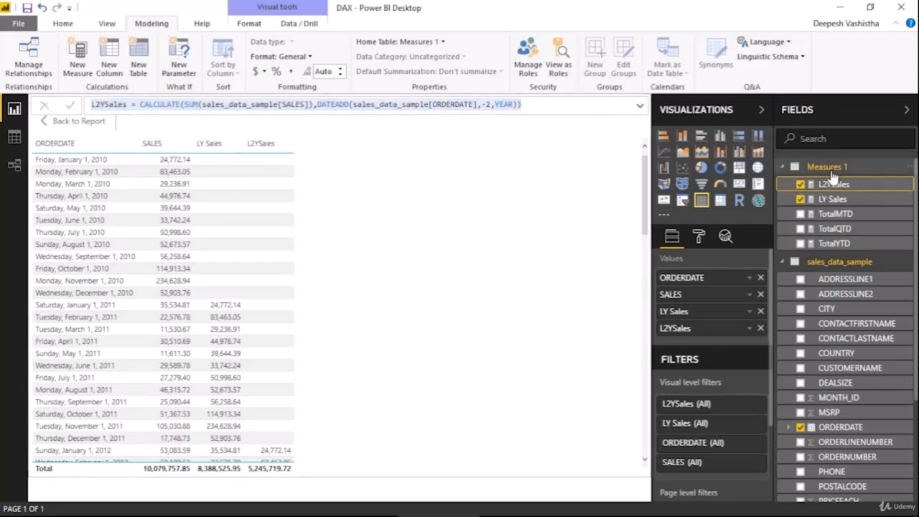
right_click(821, 185)
left_click(822, 185)
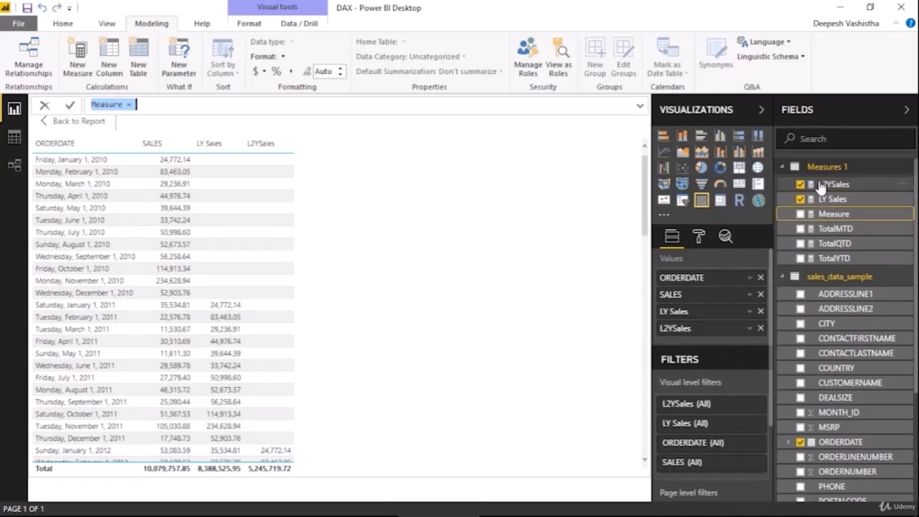
key("ctrl+v")
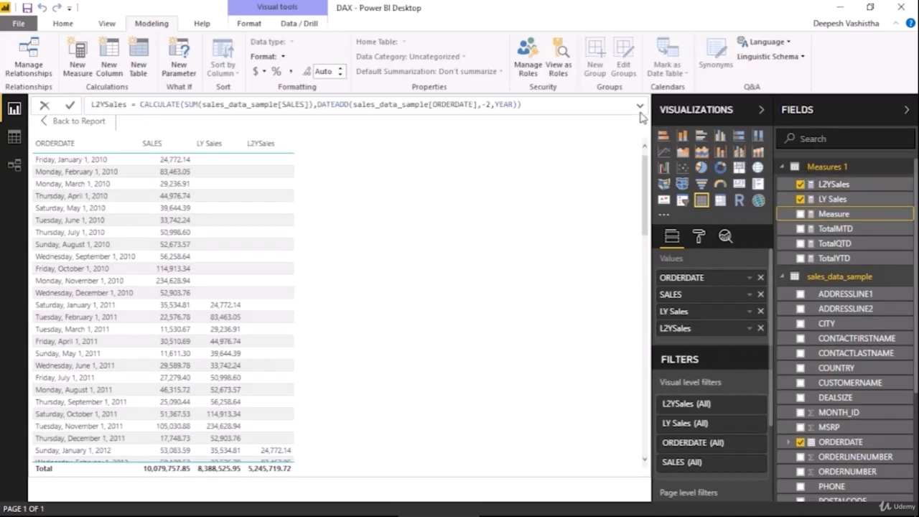
Expand the formula editor and rename the copied measure as L1Qsales in its formula
left_click(640, 108)
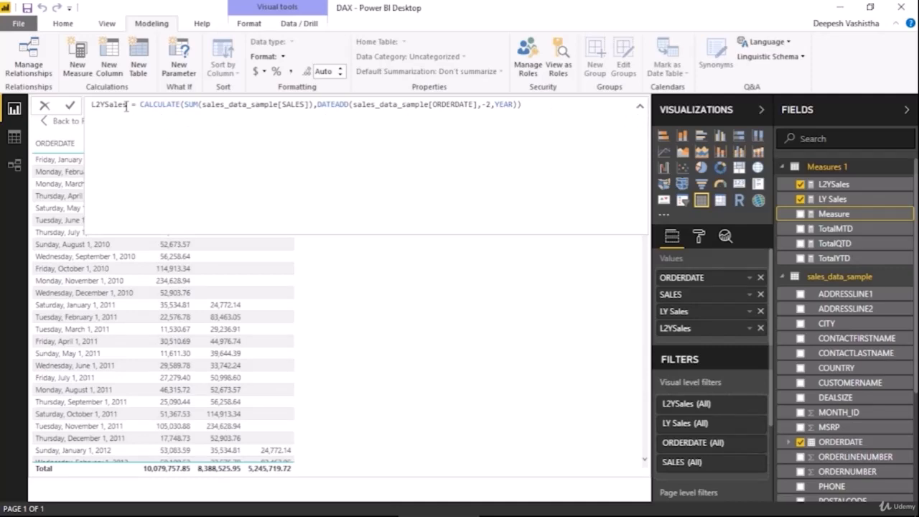
left_click_drag(126, 106, 108, 106)
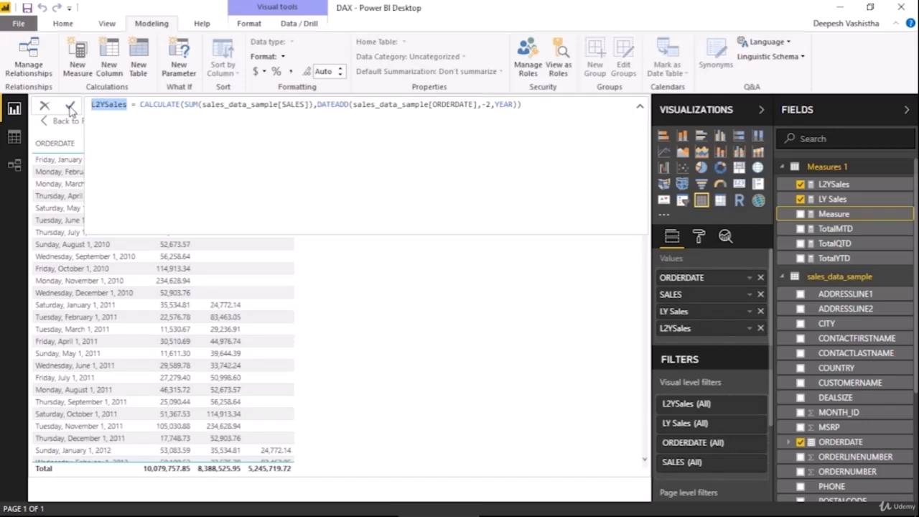
type("L")
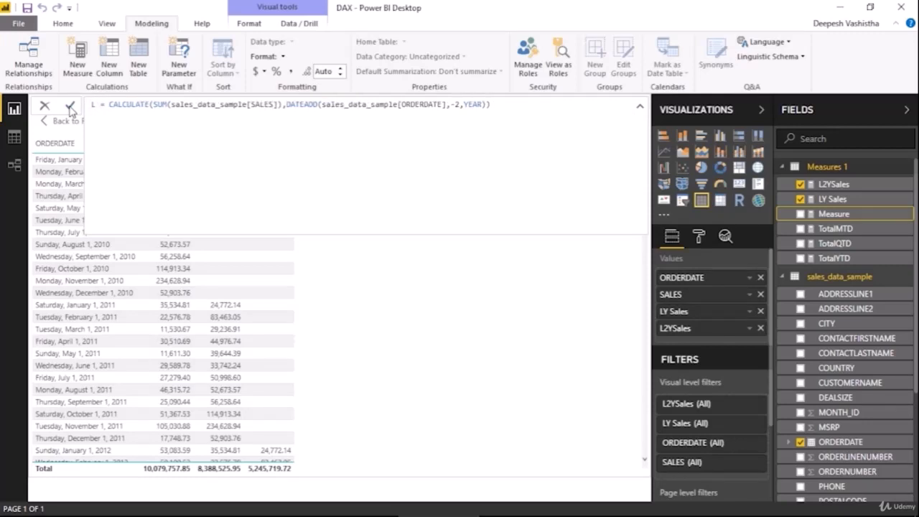
type("1Q")
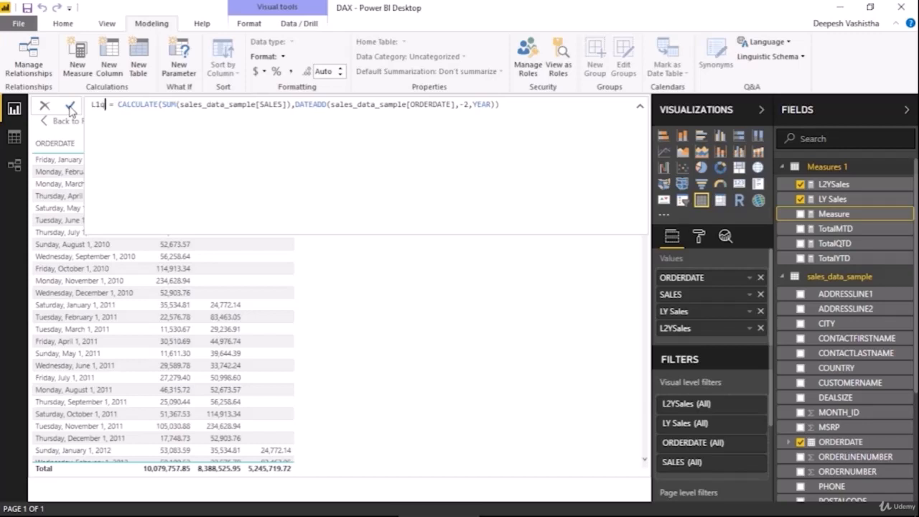
type("sales")
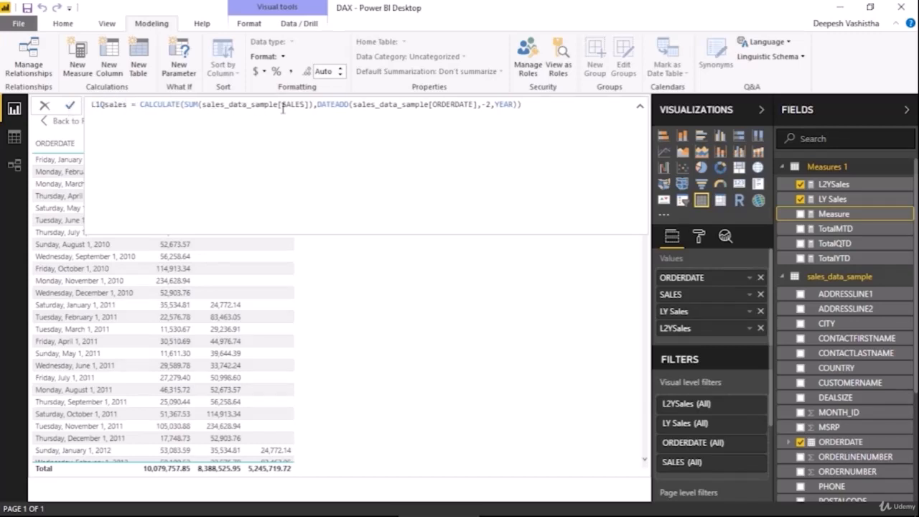
Set the DATEADD arguments of L1Qsales to -1 and QUARTER, and commit the measure
double_click(489, 104)
type("1")
double_click(503, 104)
key("BackSpace")
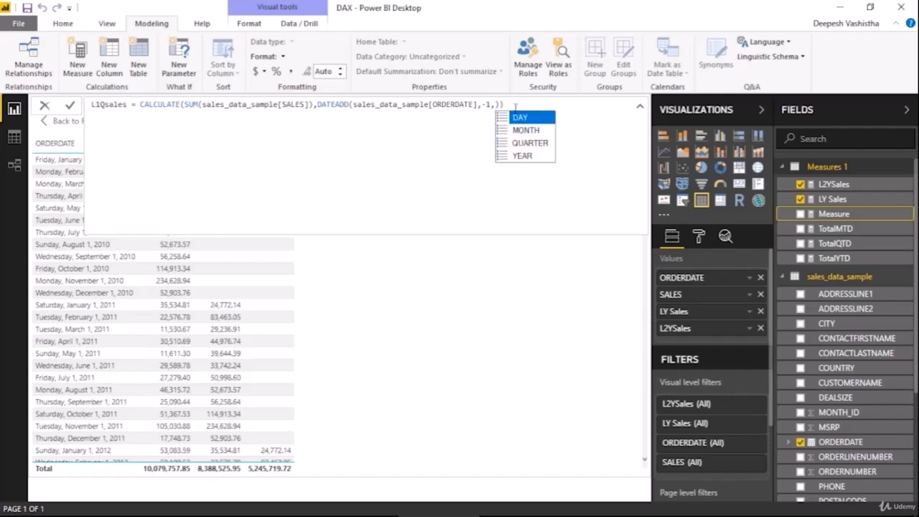
left_click(530, 144)
left_click(531, 144)
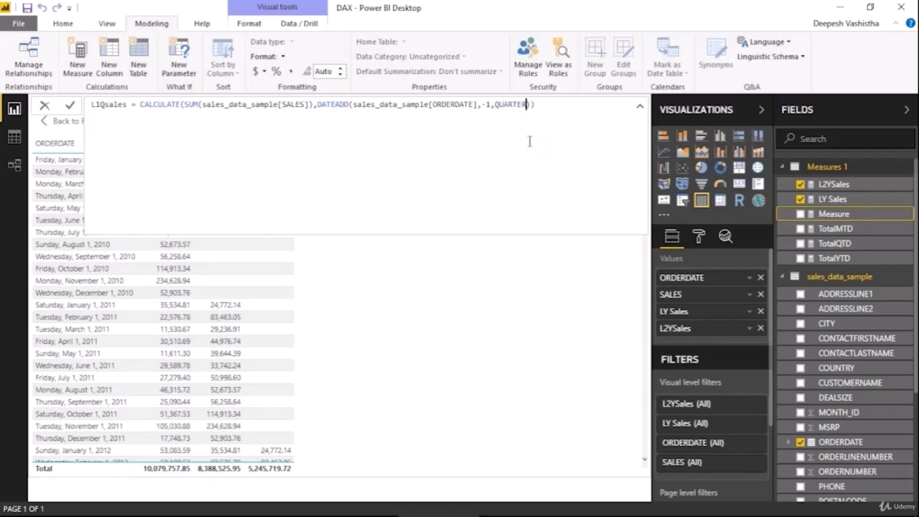
key("Return")
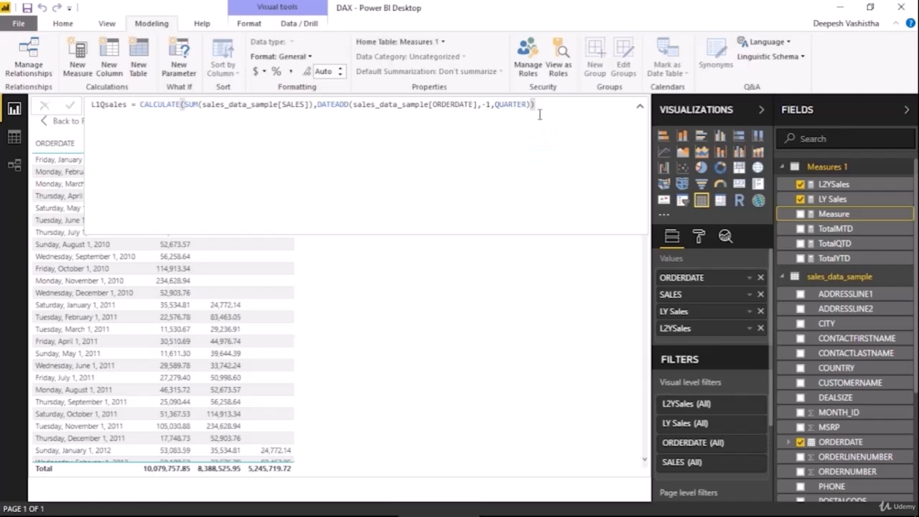
Add the L1Qsales measure to the table visual and collapse the expanded formula editor
left_click(809, 185)
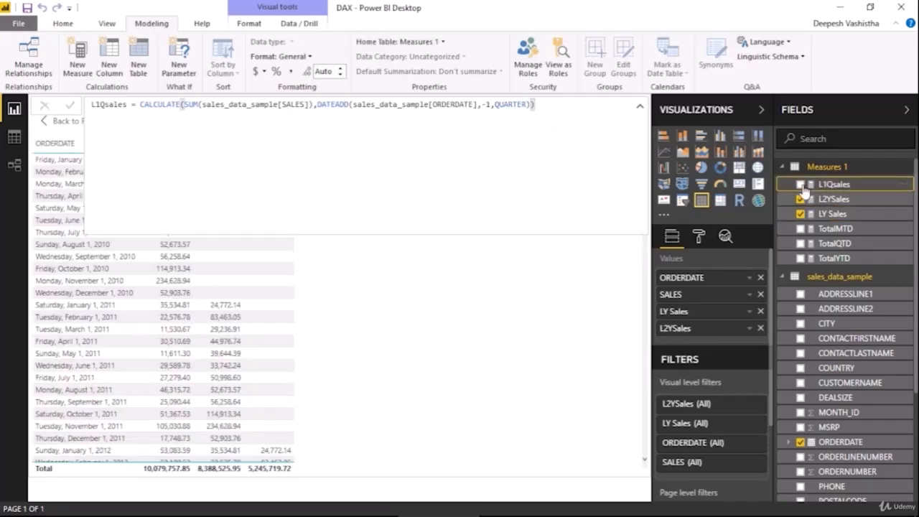
left_click(642, 109)
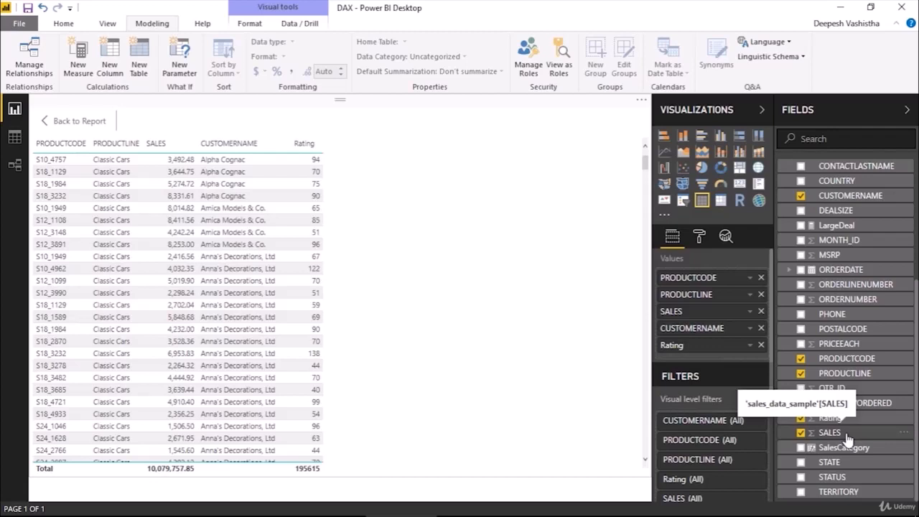
Create a calculated column named Sentiments in sales_data_sample and open its formula with an IF function
scroll(848, 437, "up", 5)
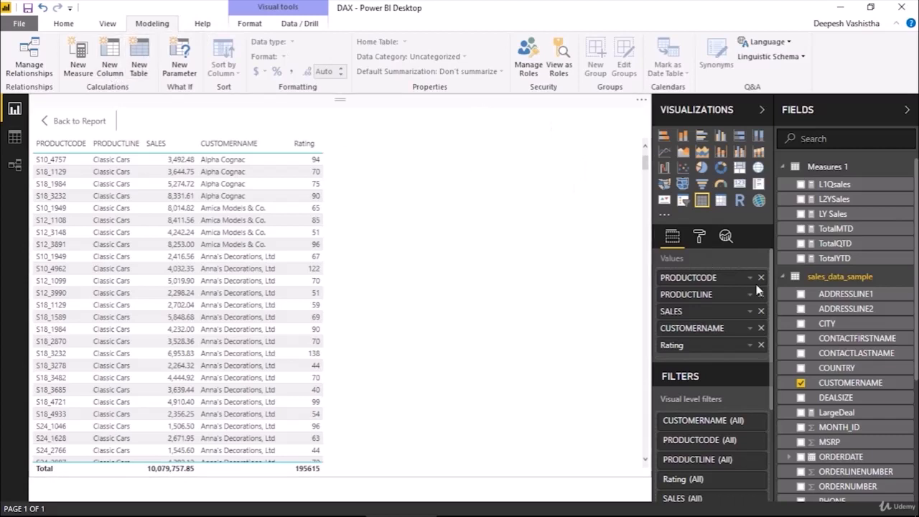
right_click(829, 279)
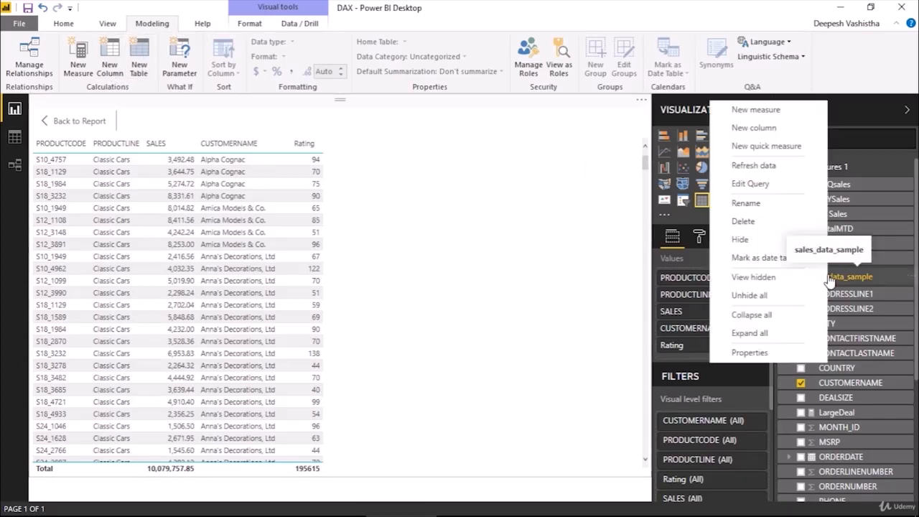
left_click(780, 126)
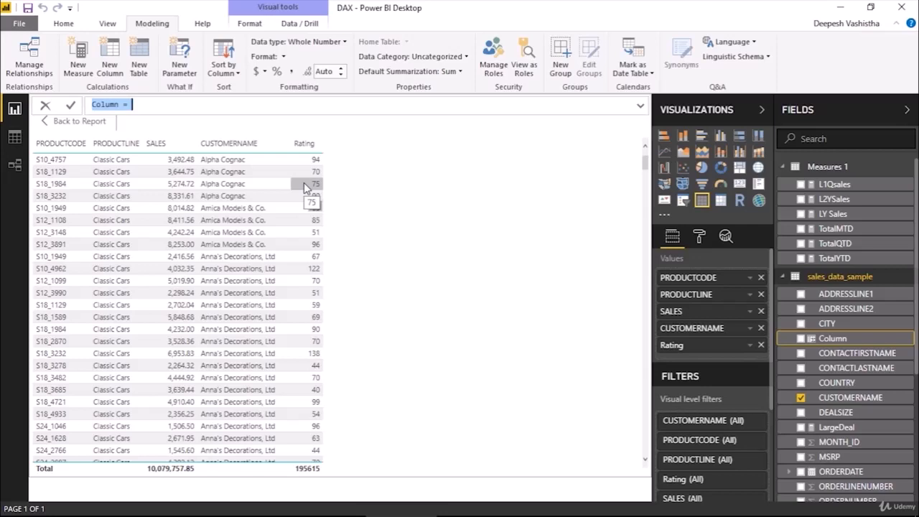
type("Ra")
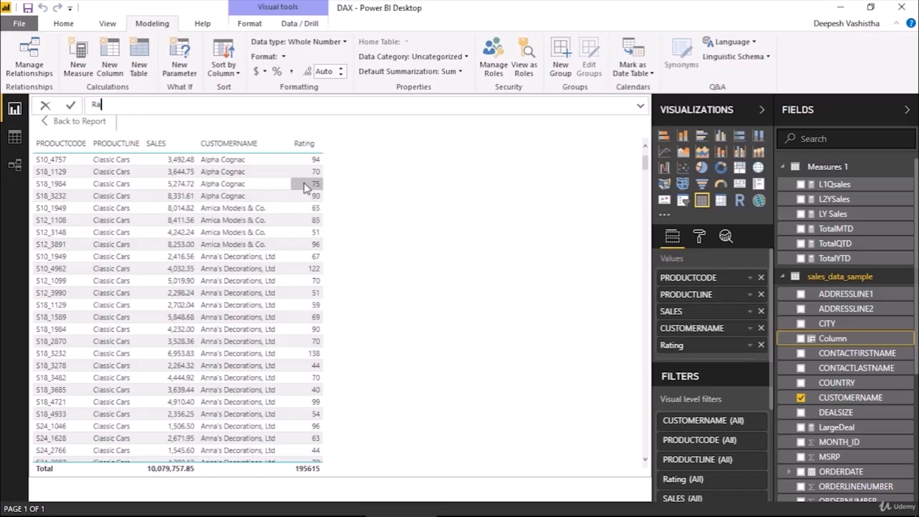
type("tingVal")
key("ctrl+a")
type("Sentiments = IF(")
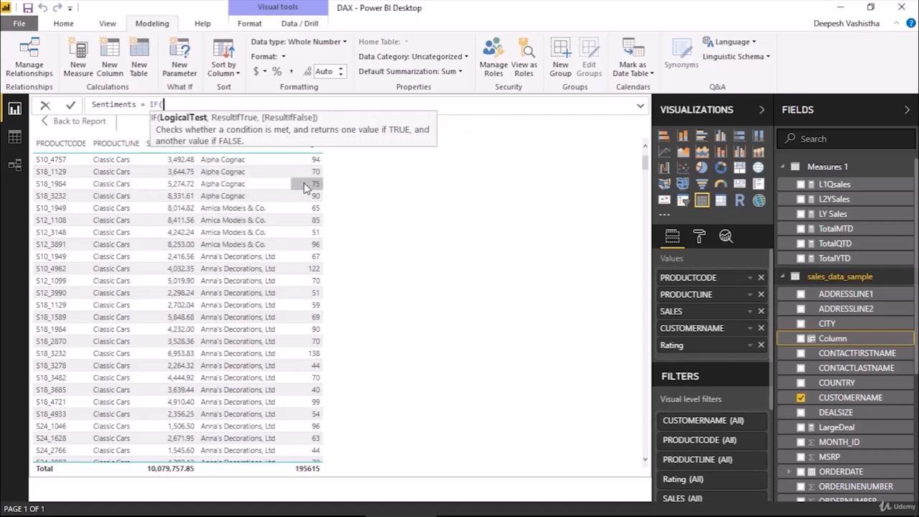
Enter the IF test sales_data_sample[Rating]> 0 && and reference sales_data_sample[Rating] again for its second condition
type("sales")
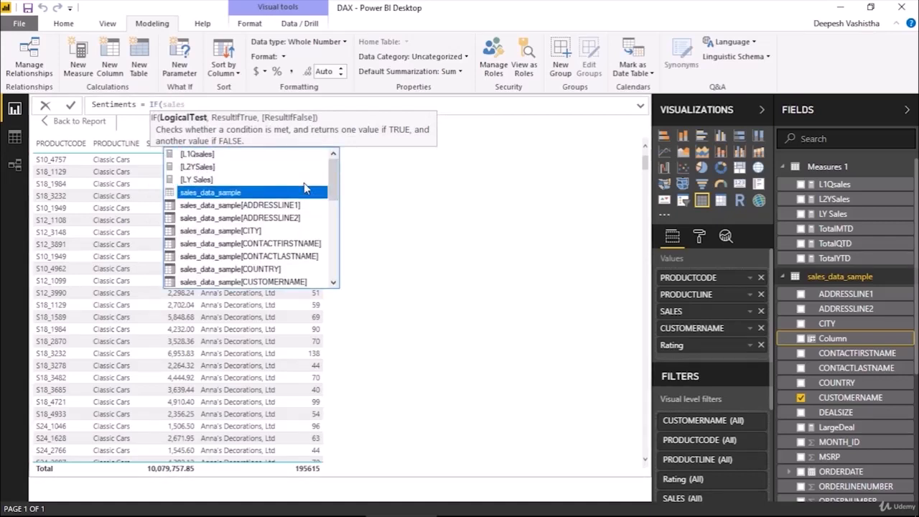
key("ctrl+shift+Left")
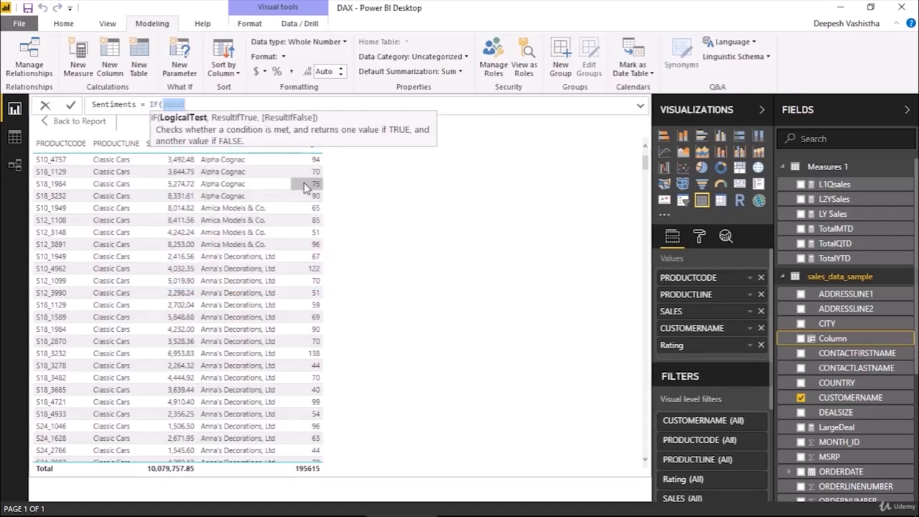
type("sales_data_sample[Rating]")
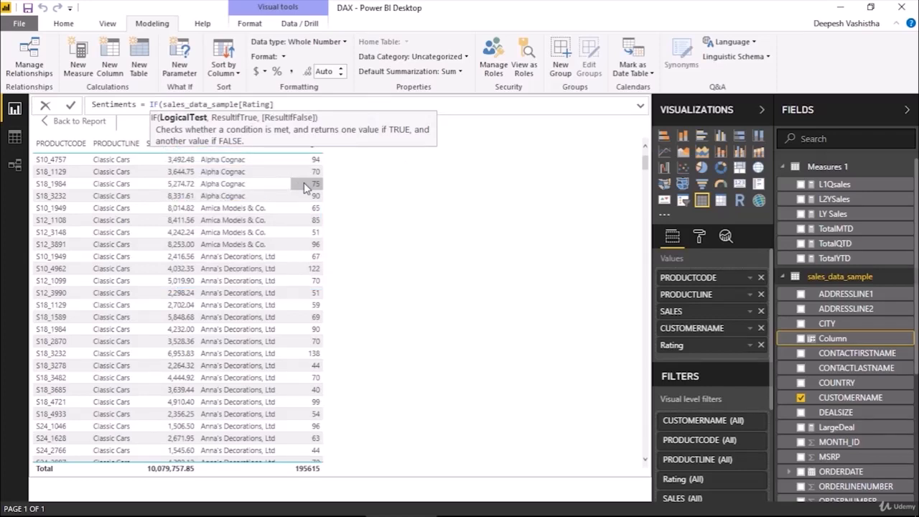
type(">")
key("BackSpace")
type("> 0")
type(" &&")
type(" sales_data_sample[Rating]")
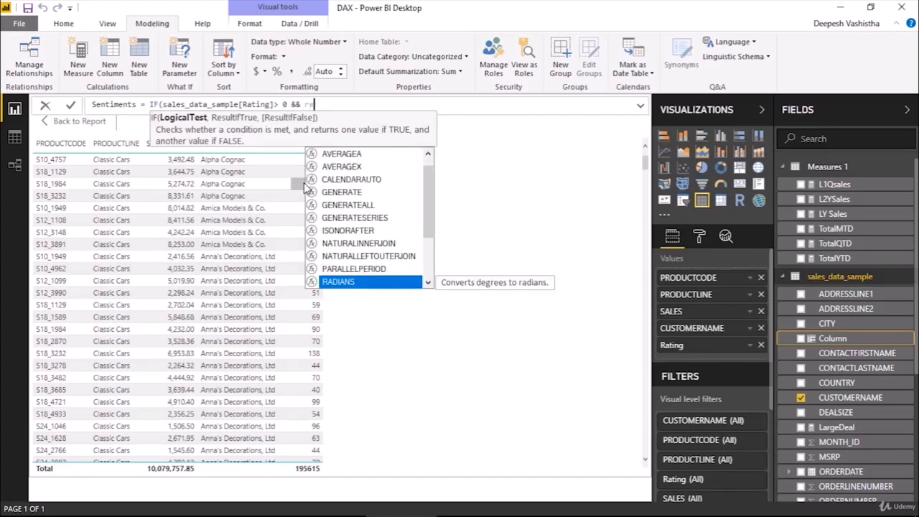
key("Tab")
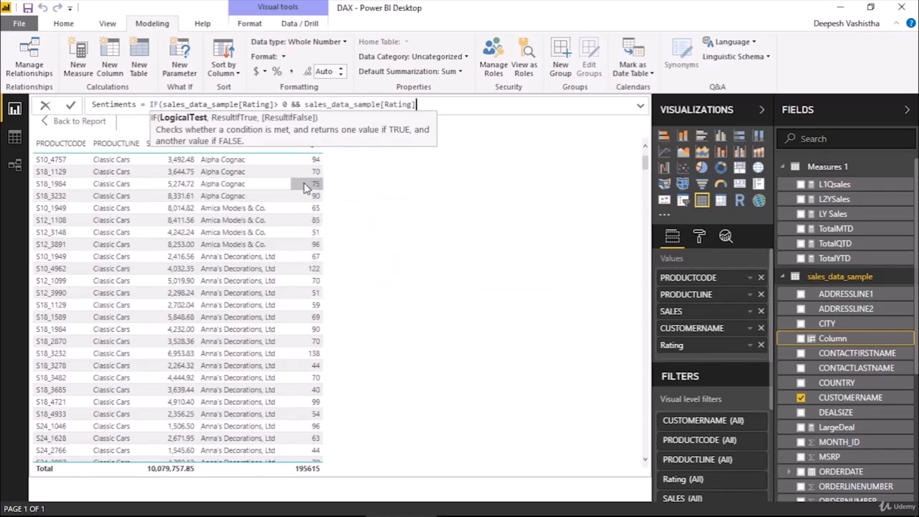
Complete the second condition with <=40 and return "Low Ratings" when the test is true
type("< =")
key("BackSpace")
key("BackSpace")
type("=40, \"\"")
key("Left")
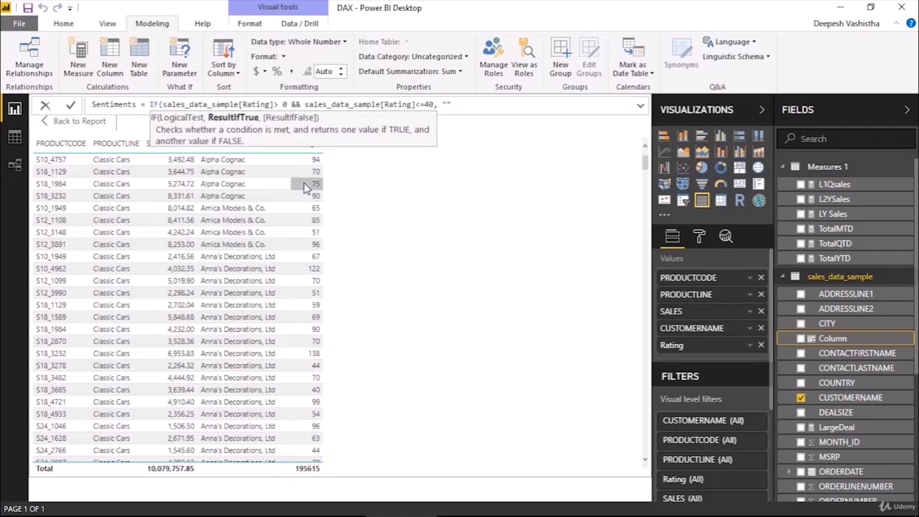
type("Low Ratings")
key("Right")
type(", ")
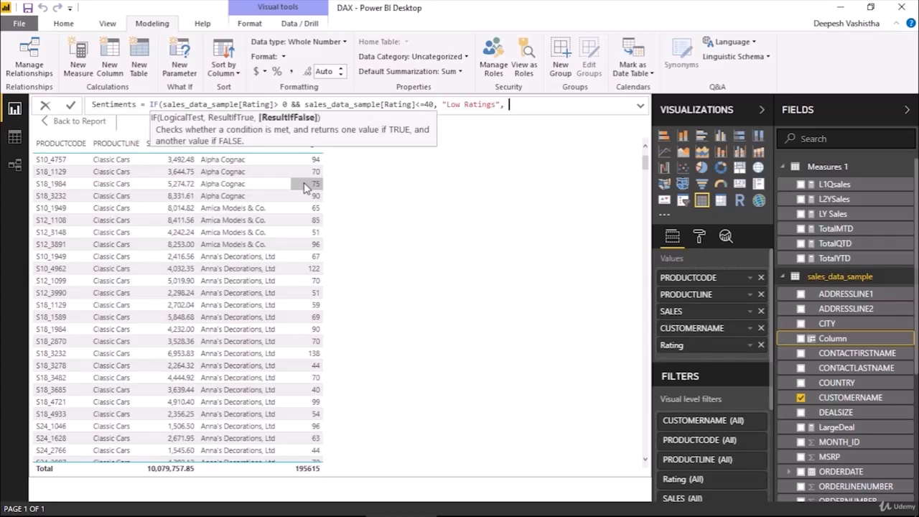
Nest a second IF as the false result, testing sales_data_sample[Rating] >40, with the formula editor expanded
type("IF(")
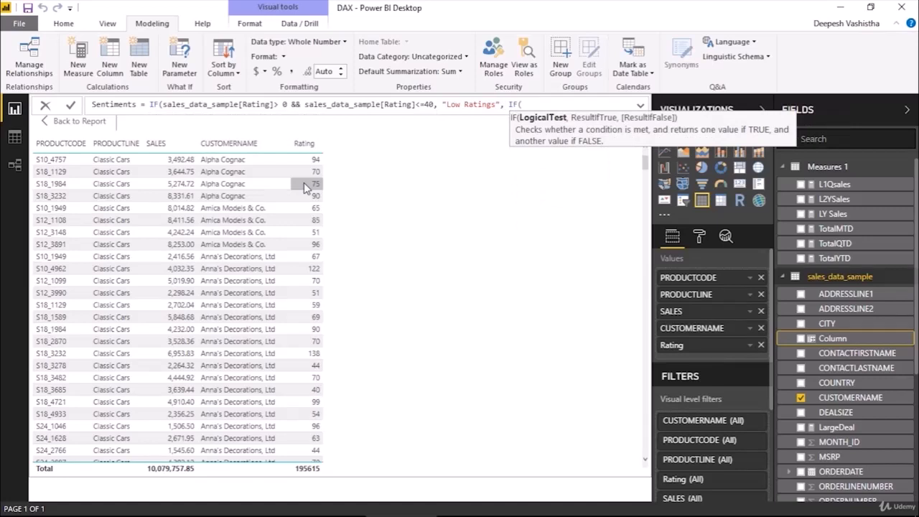
type("sales_data_sample[Rating]")
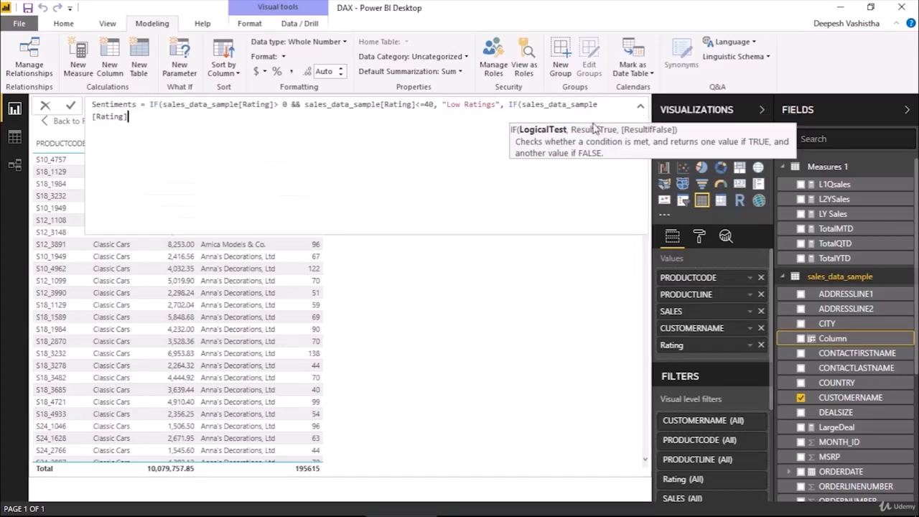
left_click(641, 106)
type(">")
type("40 ")
Extend the nested IF test with && sales_data_sample[Rating]<=70
type("||")
key("BackSpace")
key("BackSpace")
type("||")
key("BackSpace")
key("BackSpace")
type("&& rati")
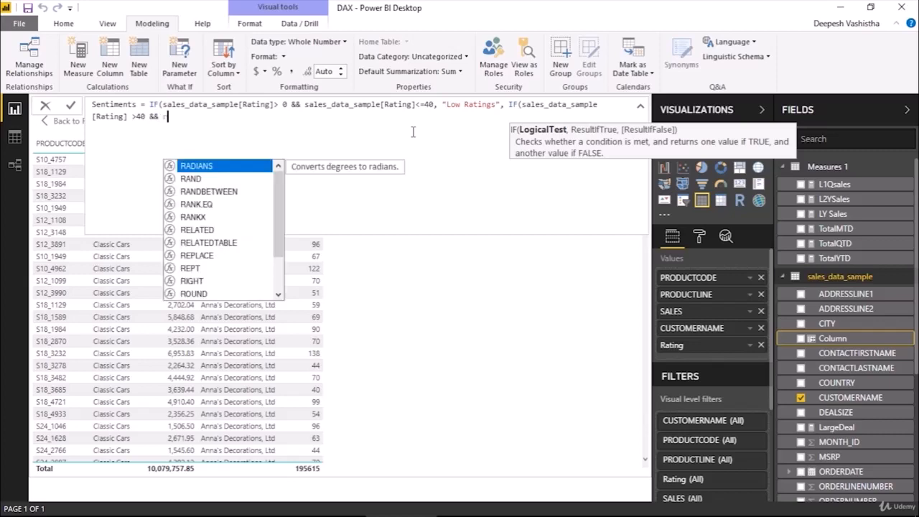
type("ng")
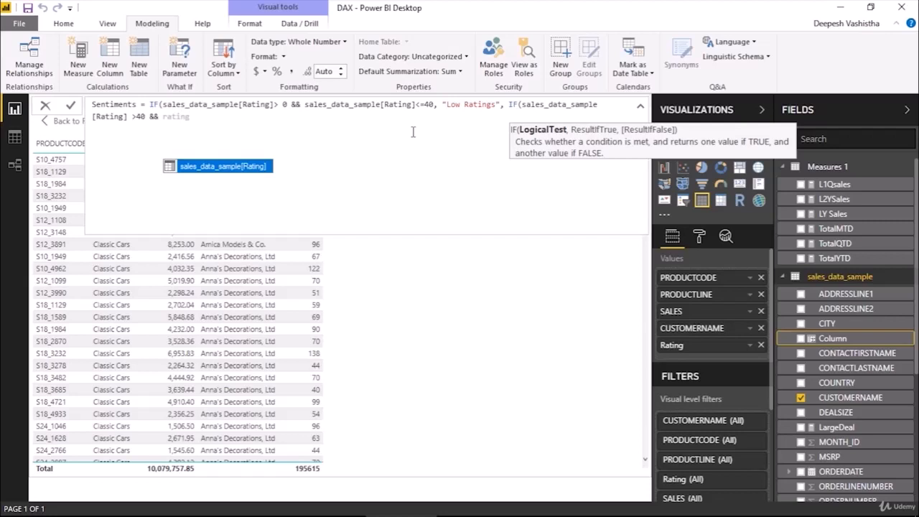
key("Tab")
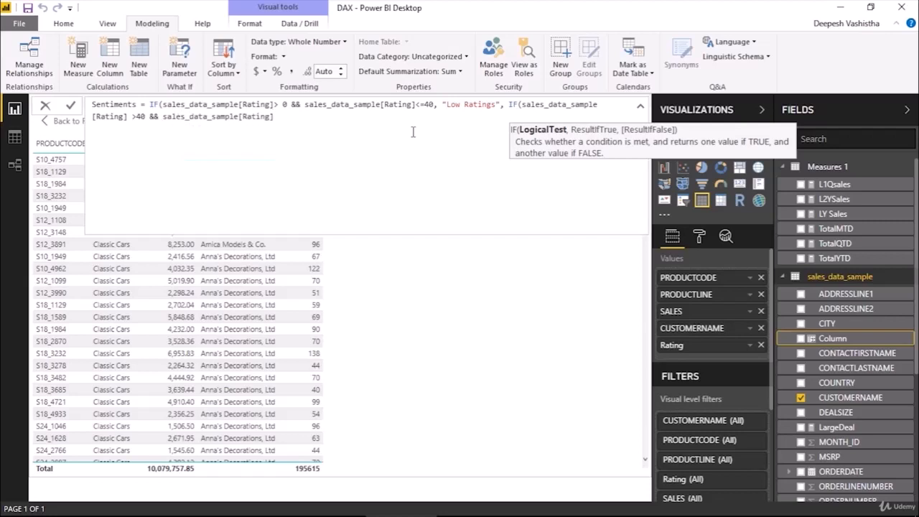
type("<=70, ")
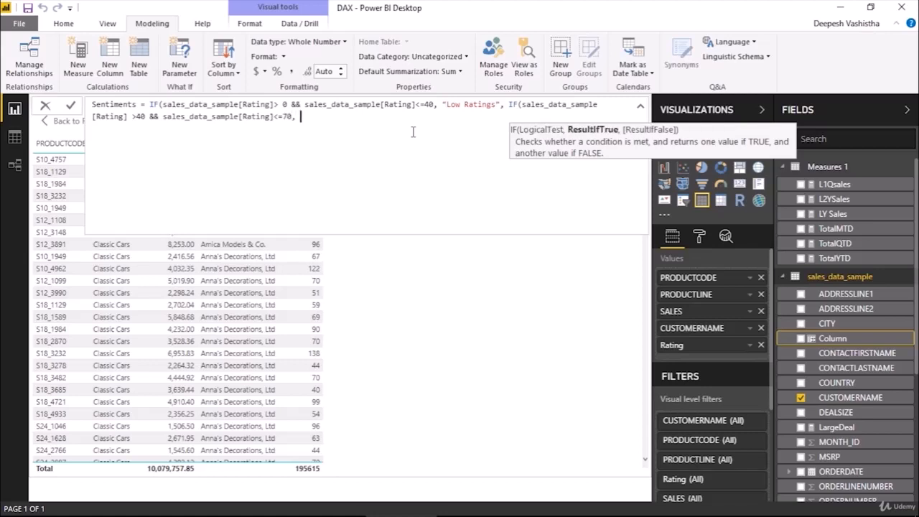
Return "Medium Ratings" or else "High Ratings" from the nested IF, commit the Sentiments column and collapse the formula editor
type("\"Medium\" Ratings\", \"")
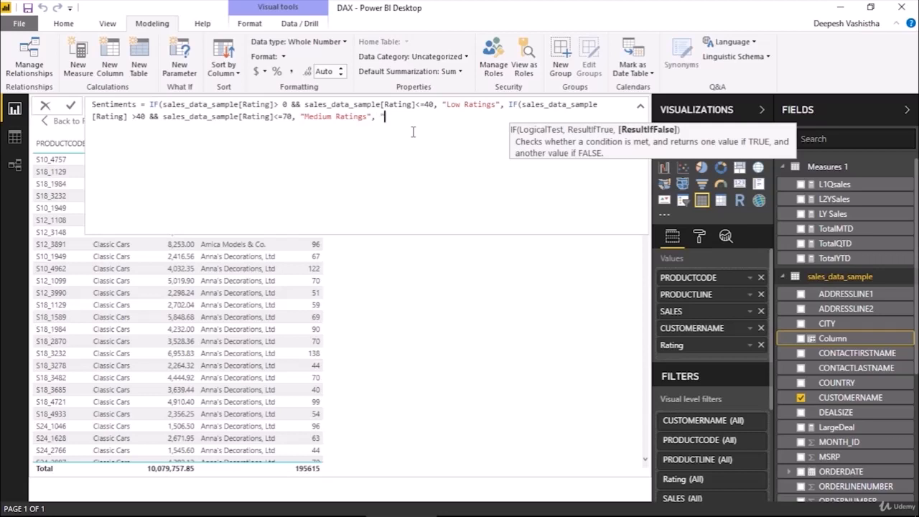
type("High Ratings\"")
key("Return")
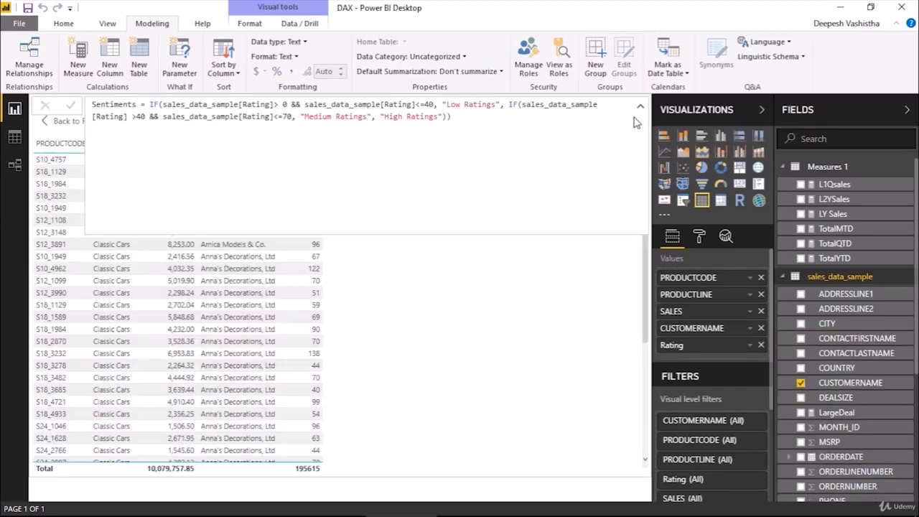
left_click(640, 108)
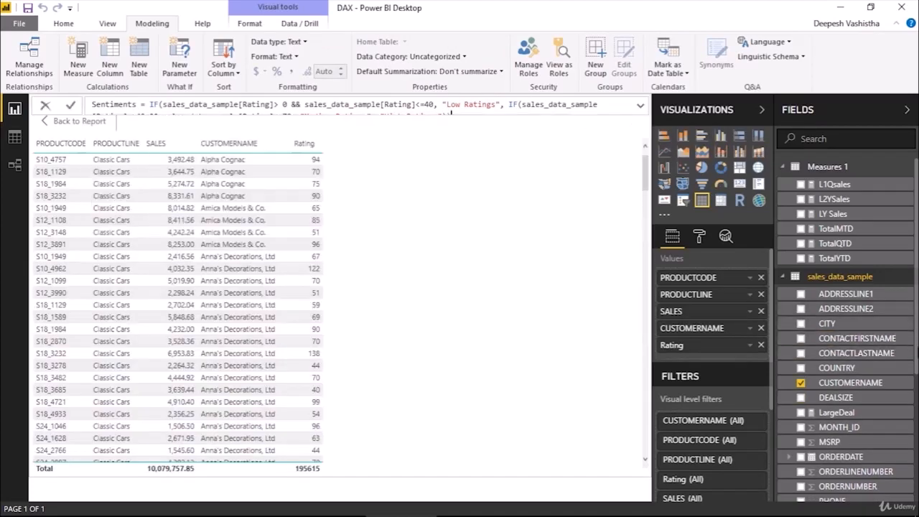
Add the Sentiments column to the table visual and set the text size of its values to 12
scroll(896, 418, "down", 5)
left_click_drag(860, 445, 742, 358)
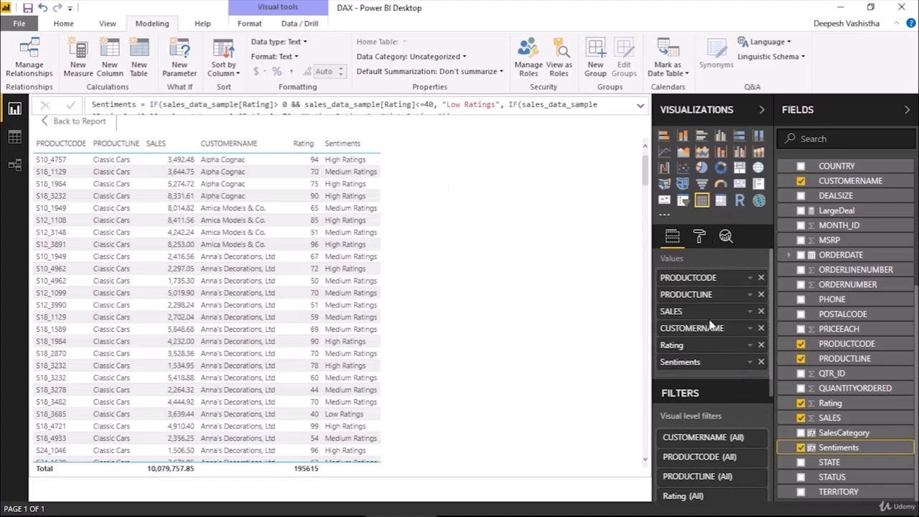
left_click(699, 237)
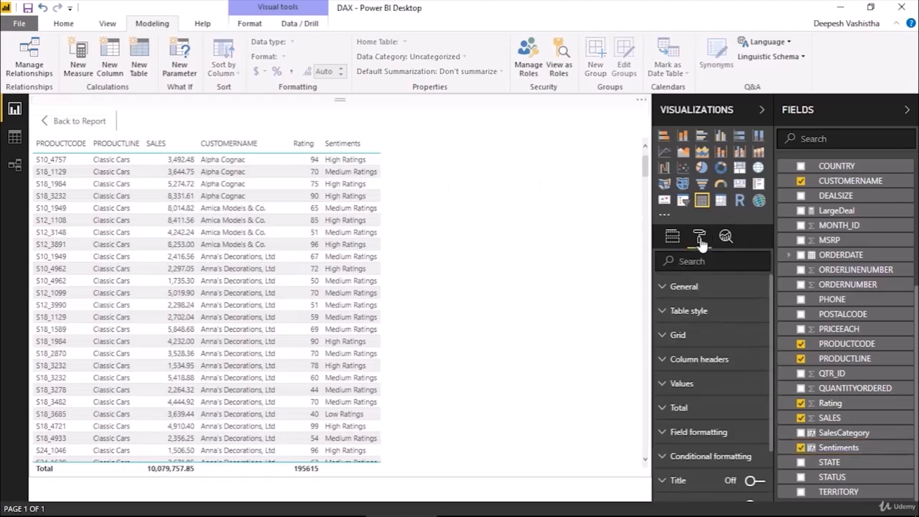
left_click(695, 388)
scroll(710, 410, "down", 5)
left_click_drag(733, 399, 723, 403)
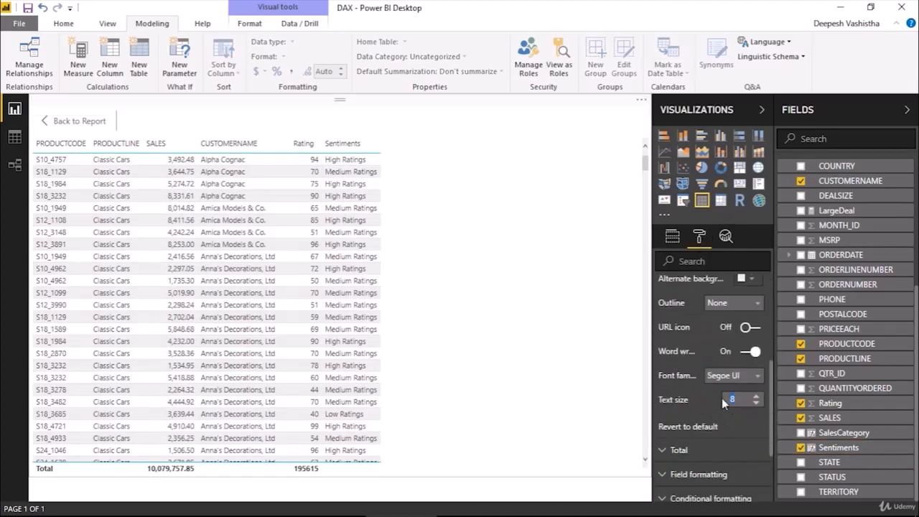
type("12")
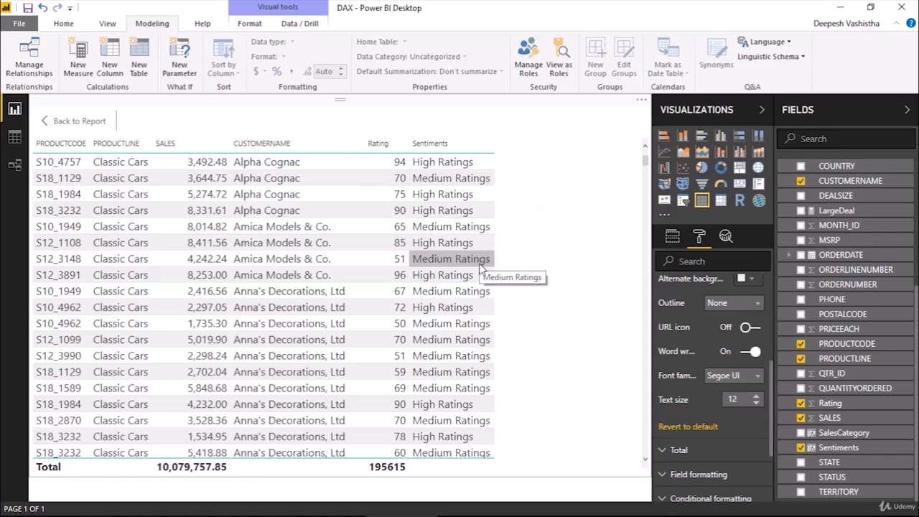
Compare the Sentiments labels with the Rating values down the table and return to the visual's field assignments
scroll(472, 323, "down", 4)
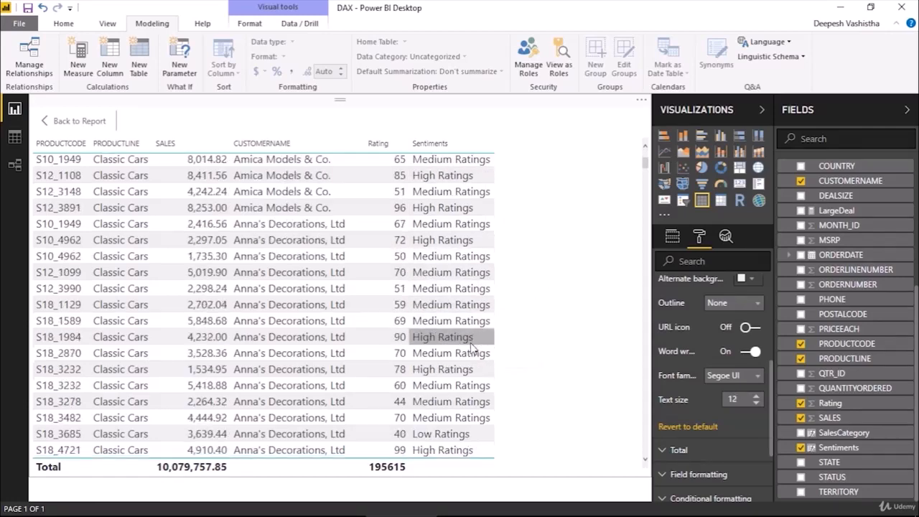
scroll(471, 343, "down", 4)
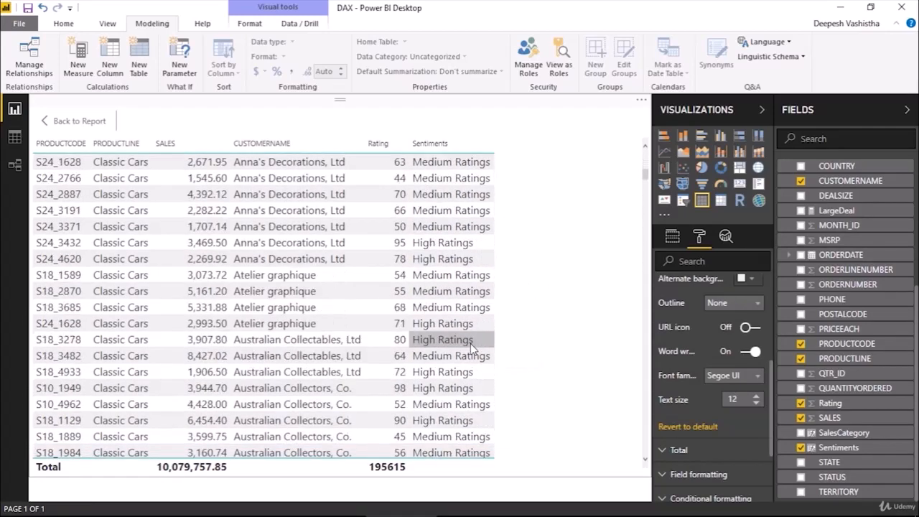
scroll(521, 291, "up", 8)
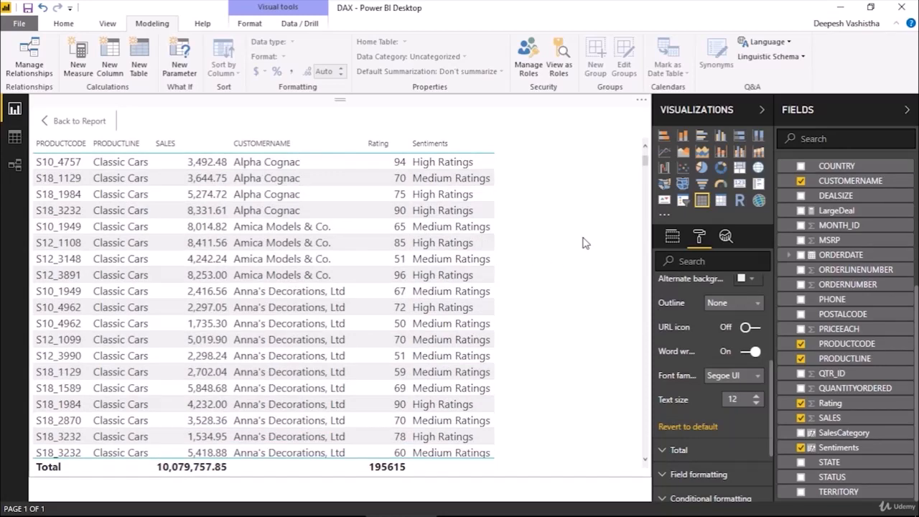
scroll(564, 247, "down", 4)
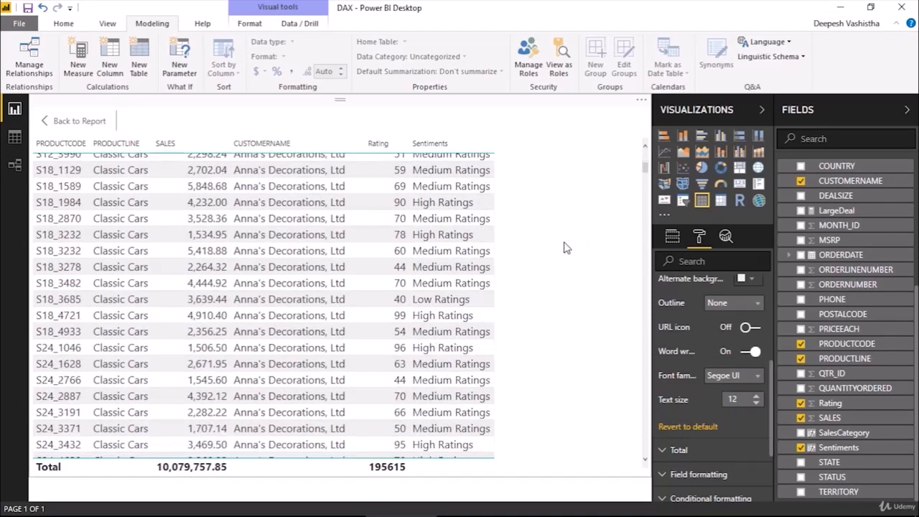
scroll(564, 248, "up", 4)
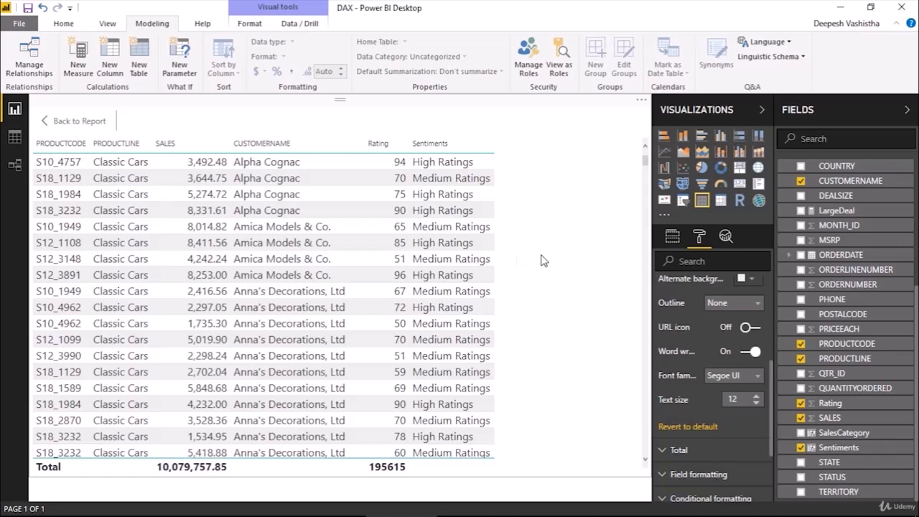
left_click(673, 237)
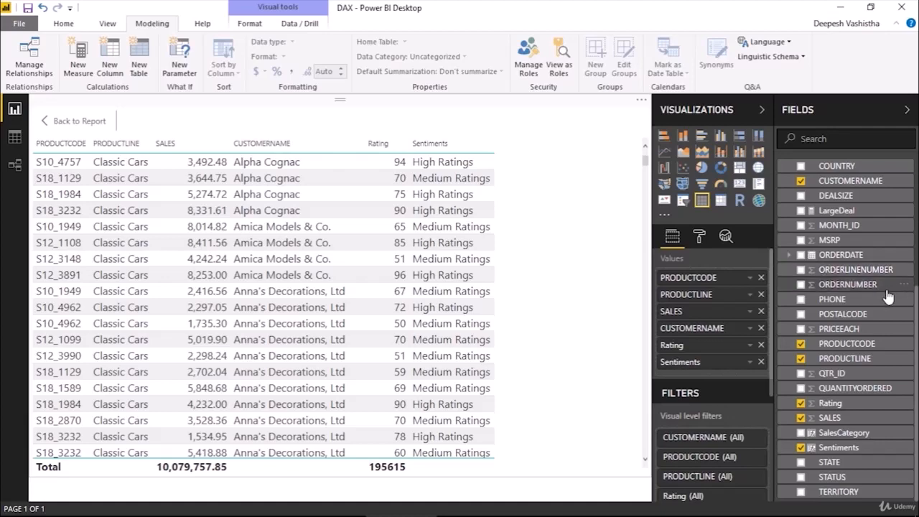
scroll(890, 296, "up", 5)
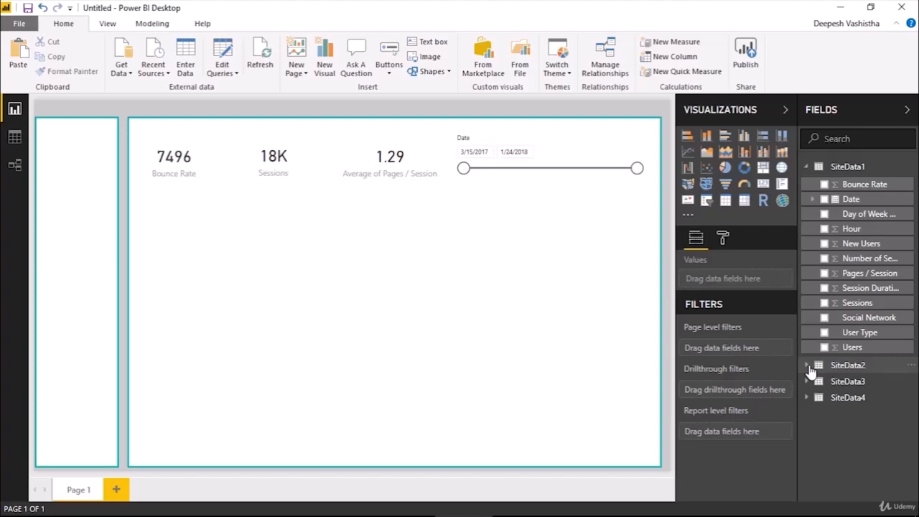
Place the purple ring-shaped custom visual on the report page below the Bounce Rate card and list the SiteData1 fields
left_click(806, 166)
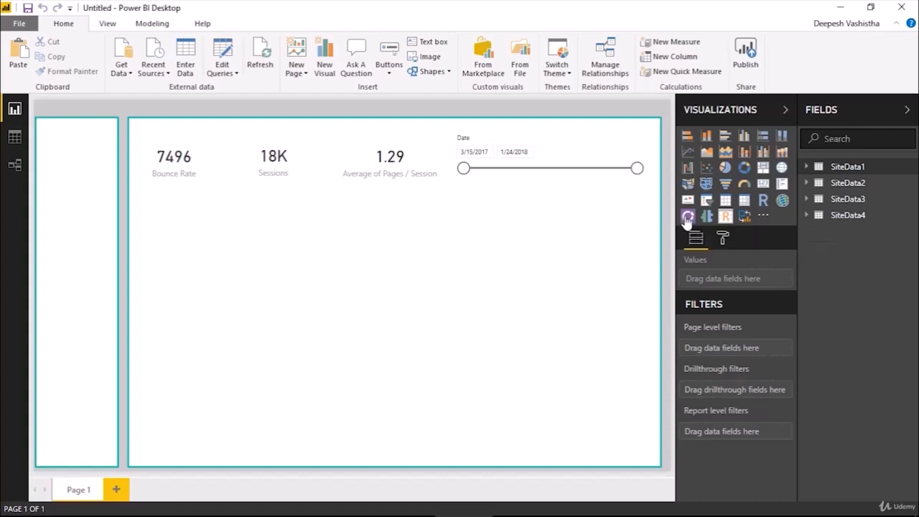
left_click(688, 217)
left_click_drag(198, 249, 255, 282)
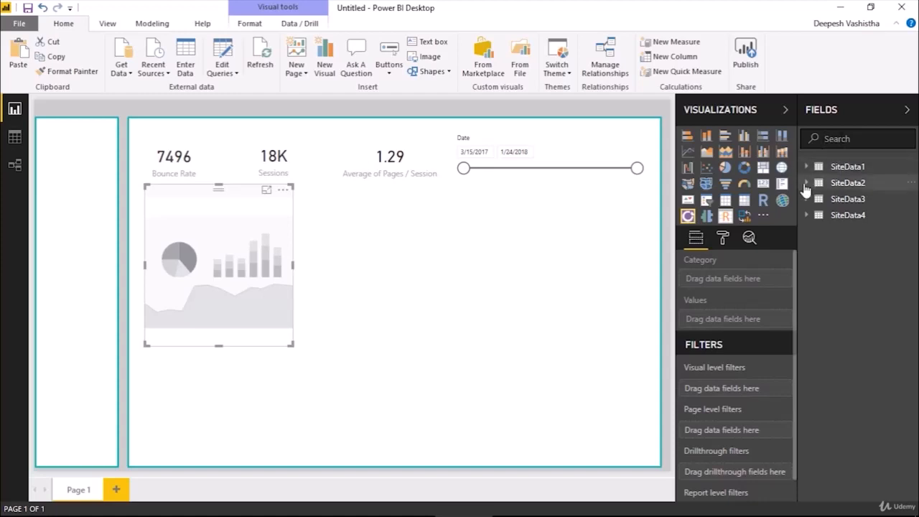
left_click(847, 166)
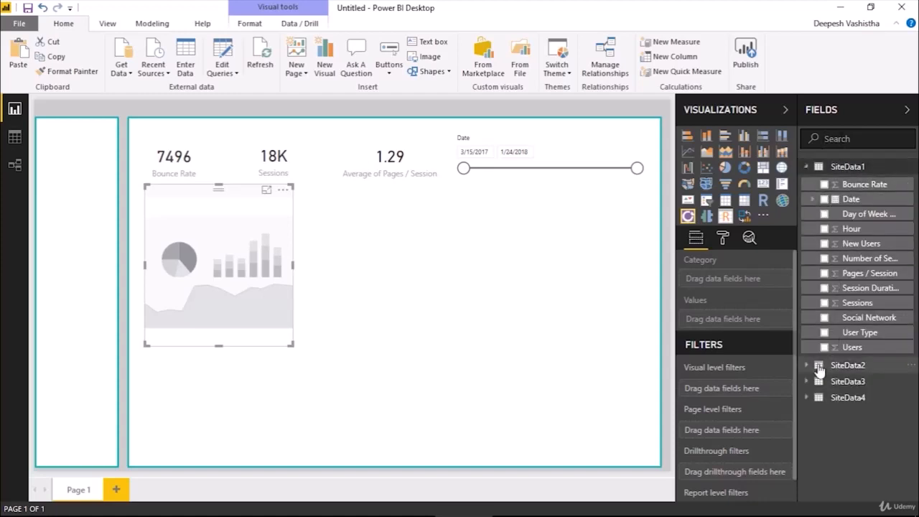
Fill the ring-shaped visual with Users by User Type, and make it wider and shorter below the Bounce Rate card
left_click(833, 365)
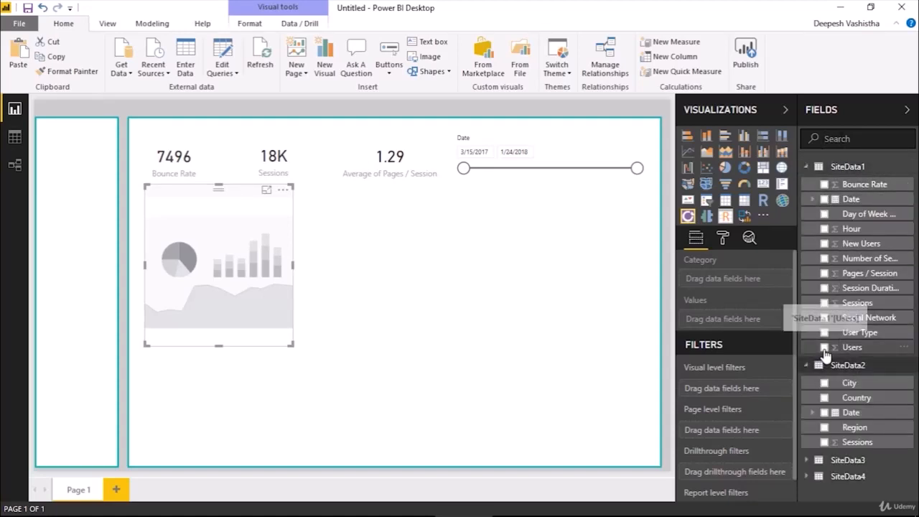
left_click(824, 347)
left_click(825, 333)
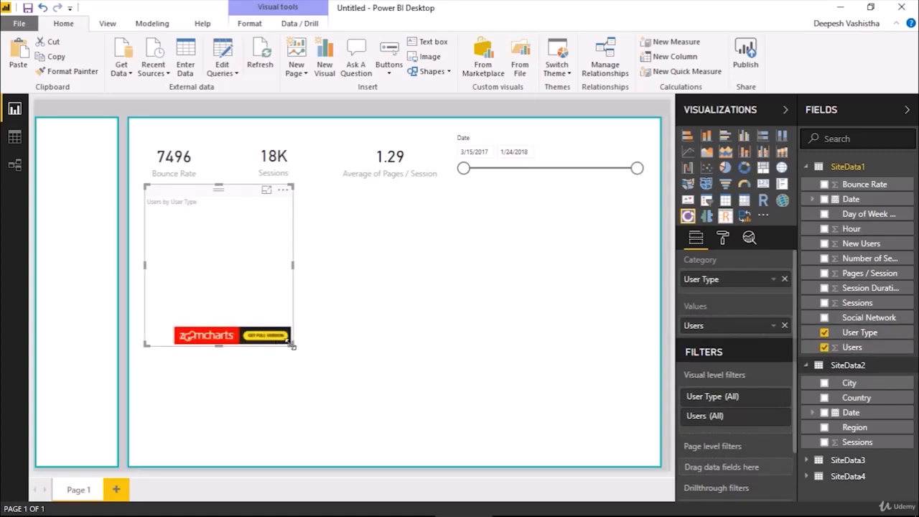
left_click_drag(293, 346, 332, 312)
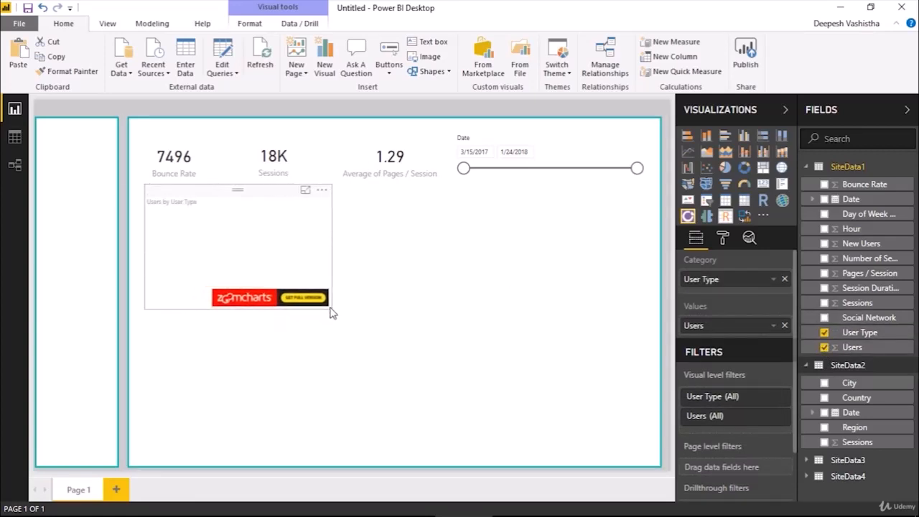
left_click_drag(288, 195, 283, 197)
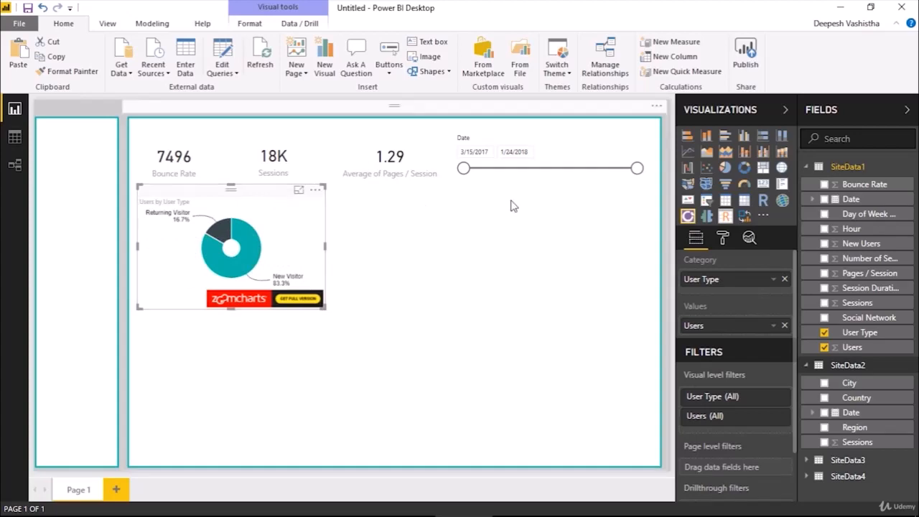
Place a clustered column chart of Sessions by Date below the date slicer and widen it to about the slicer's right end
left_click(674, 247)
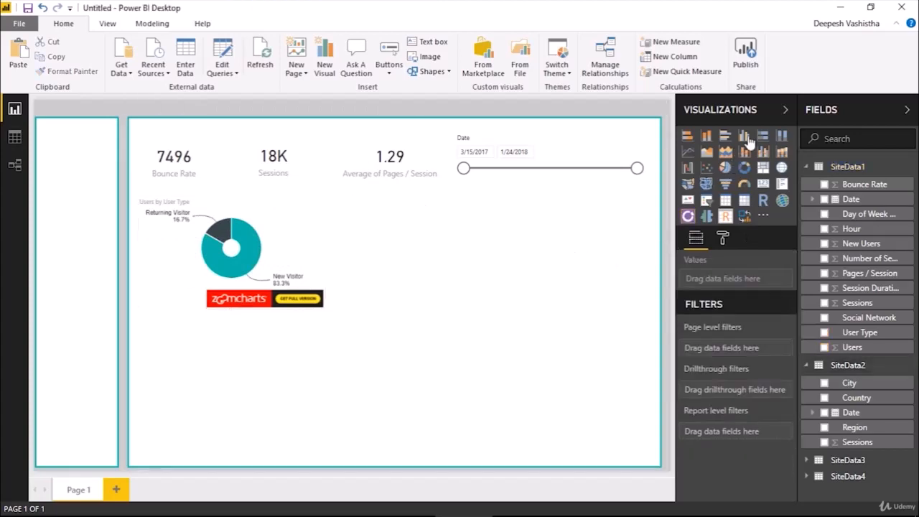
left_click(744, 136)
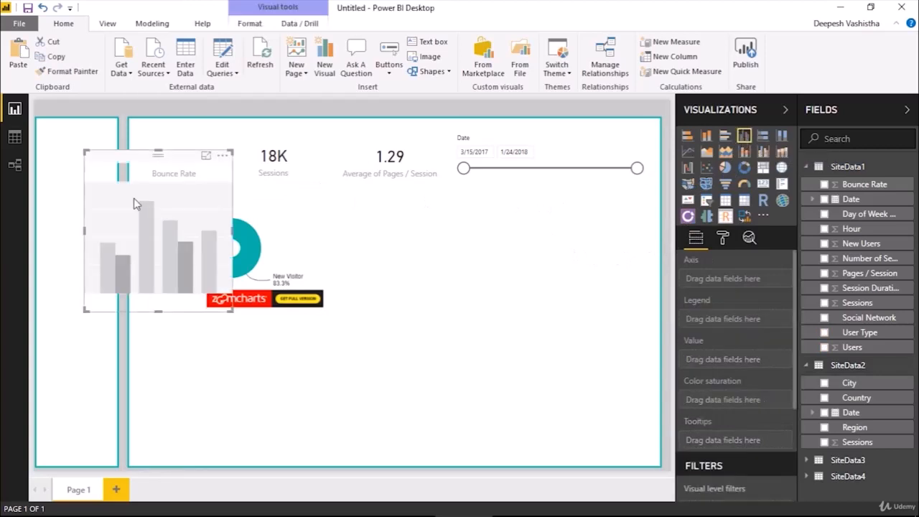
left_click_drag(137, 208, 414, 249)
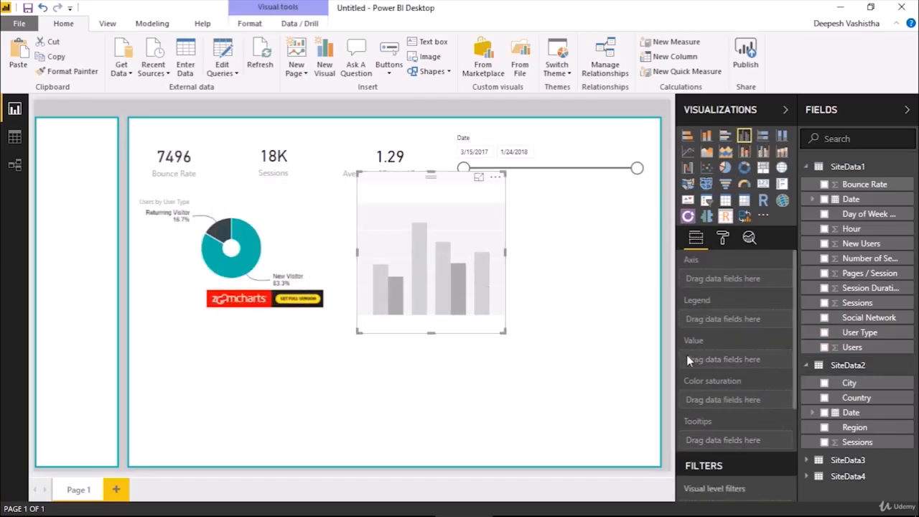
left_click(824, 200)
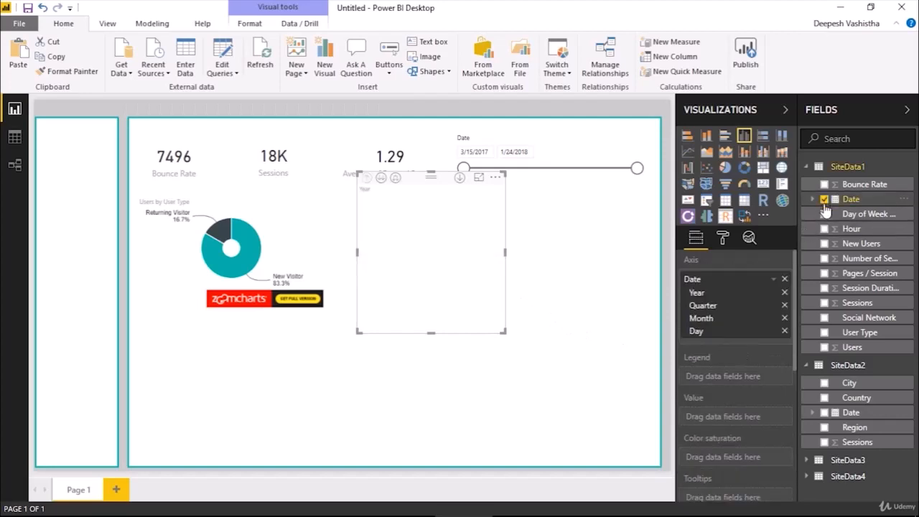
left_click(825, 303)
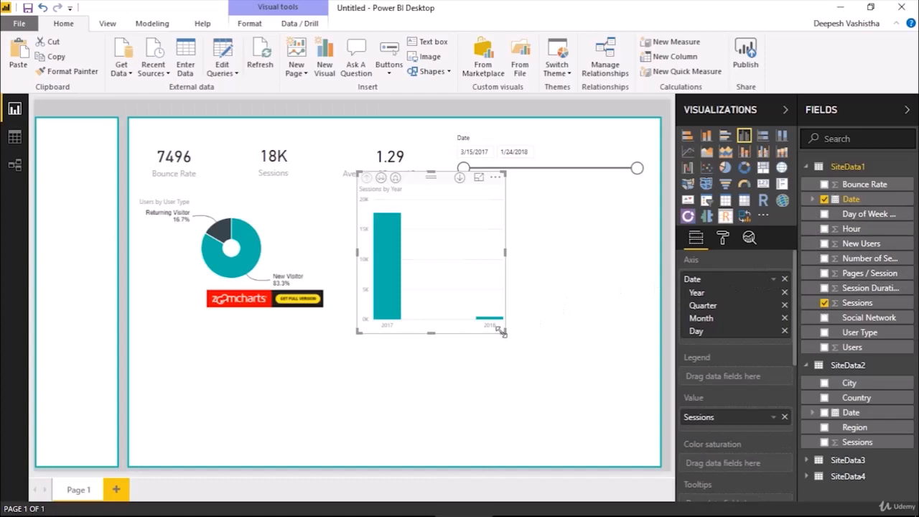
left_click_drag(505, 332, 632, 329)
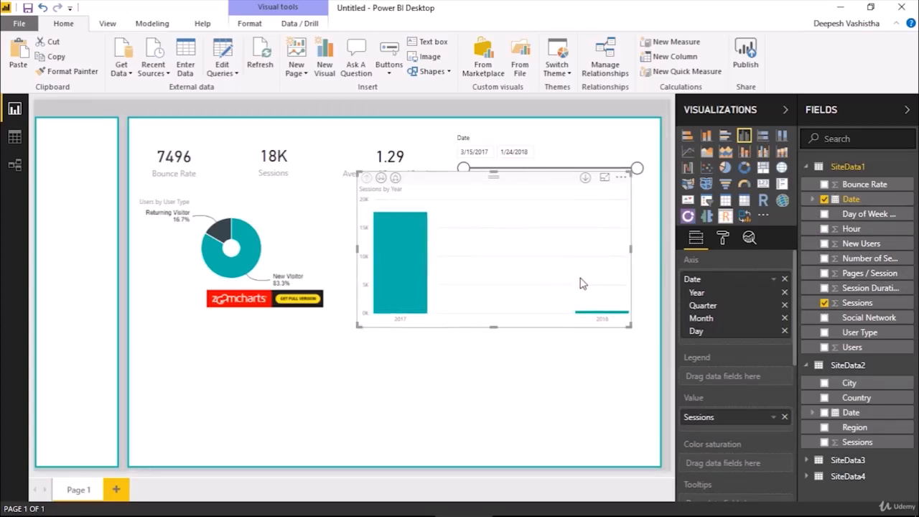
left_click_drag(578, 276, 585, 287)
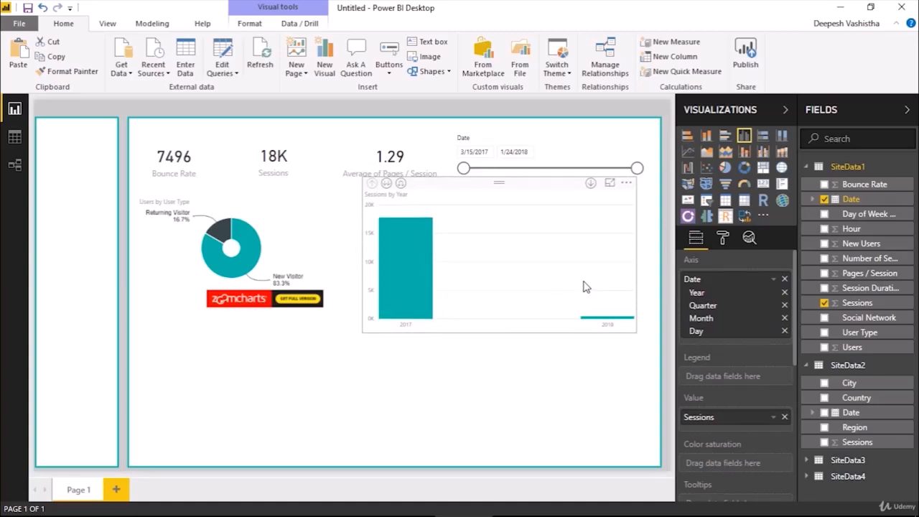
left_click_drag(584, 287, 584, 286)
Remove Year, Quarter and Day from the column chart's date hierarchy so only Month remains on the axis
left_click(784, 293)
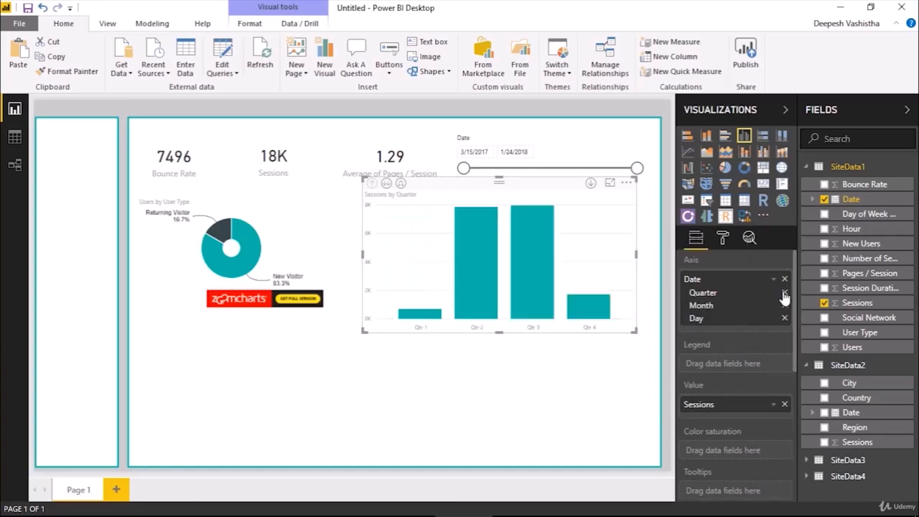
left_click(784, 293)
left_click(786, 305)
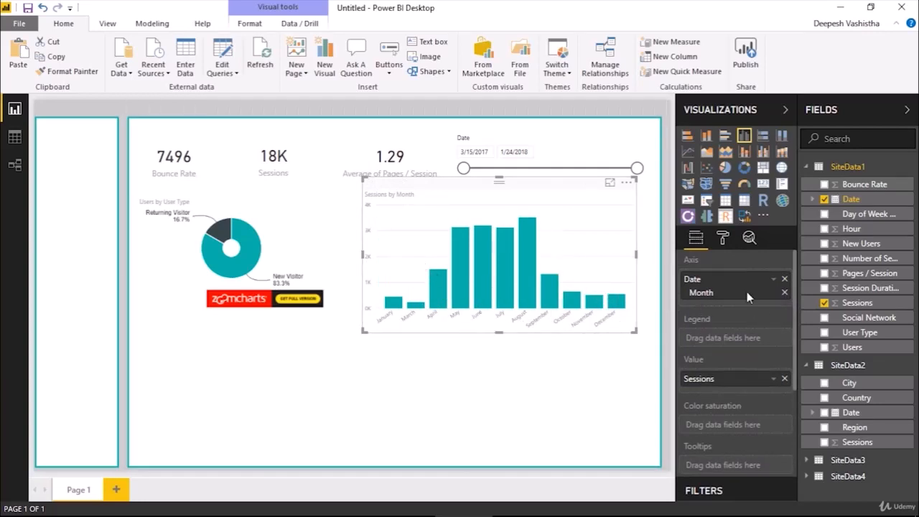
Try plain Date values on the column chart's axis, and restore the Date Hierarchy reduced to the Day level
left_click(774, 280)
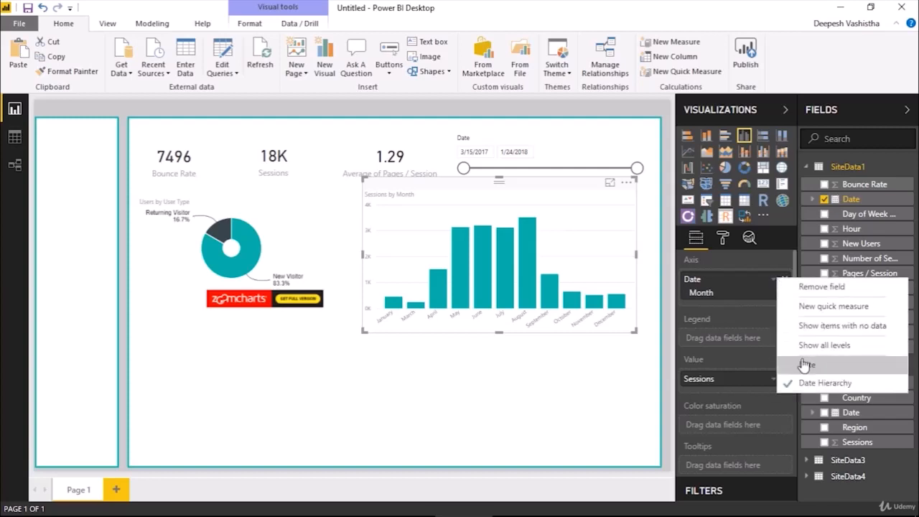
left_click(791, 365)
left_click(774, 280)
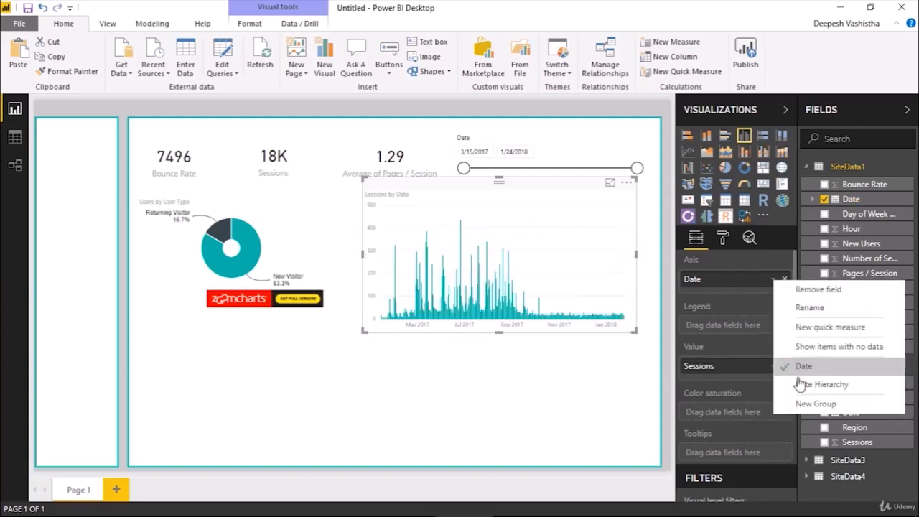
left_click(748, 382)
left_click(785, 293)
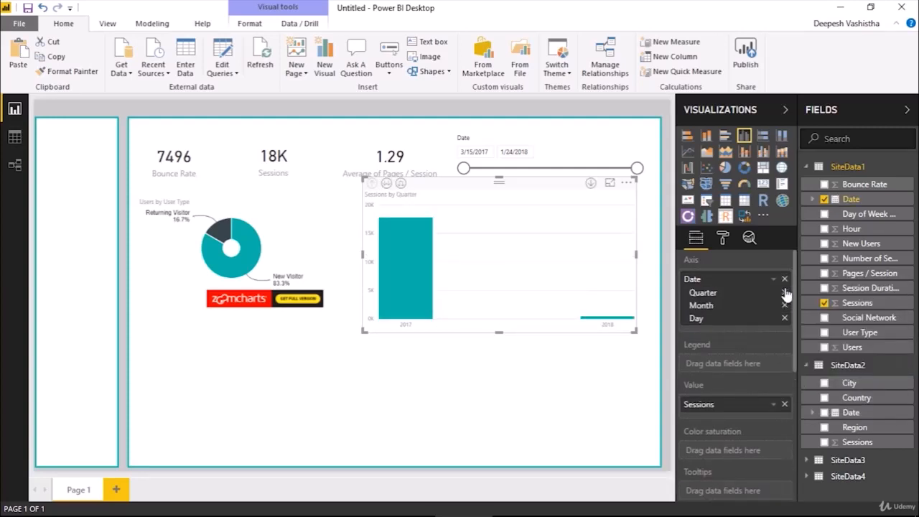
left_click(784, 293)
left_click(784, 292)
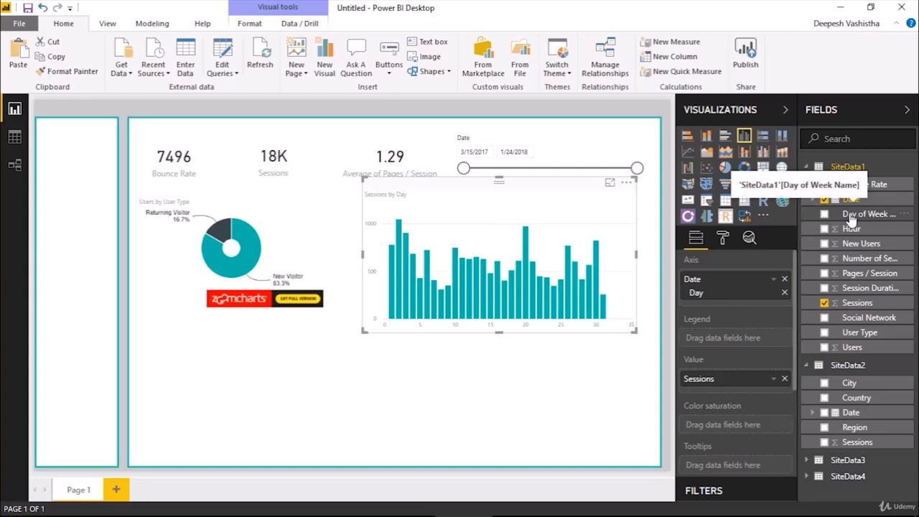
Replace Date with Day of Week Name on the column chart's axis and make the chart slightly wider and shorter
left_click_drag(874, 220, 754, 282)
left_click(784, 296)
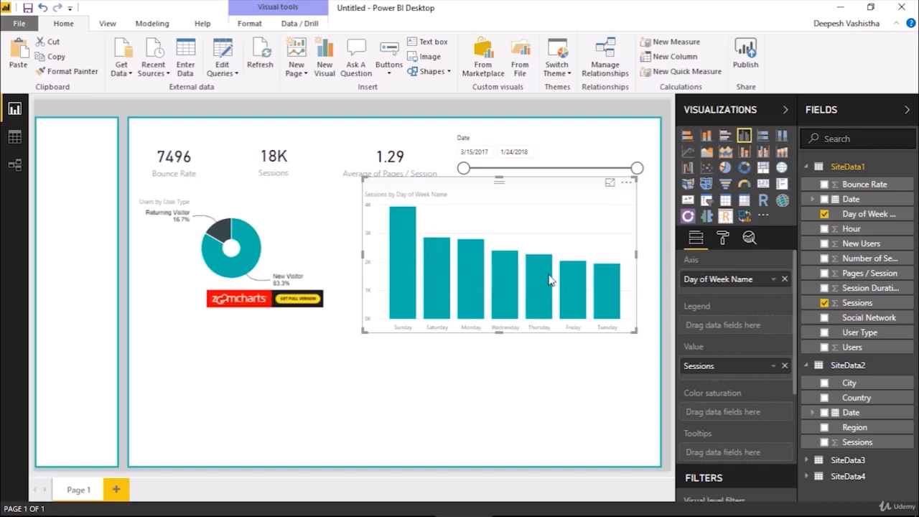
mouse_move(548, 266)
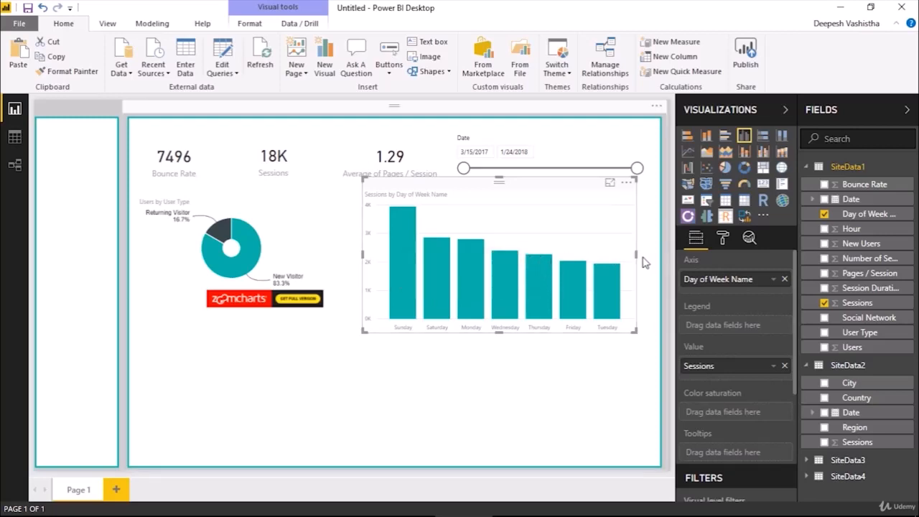
left_click_drag(636, 255, 648, 255)
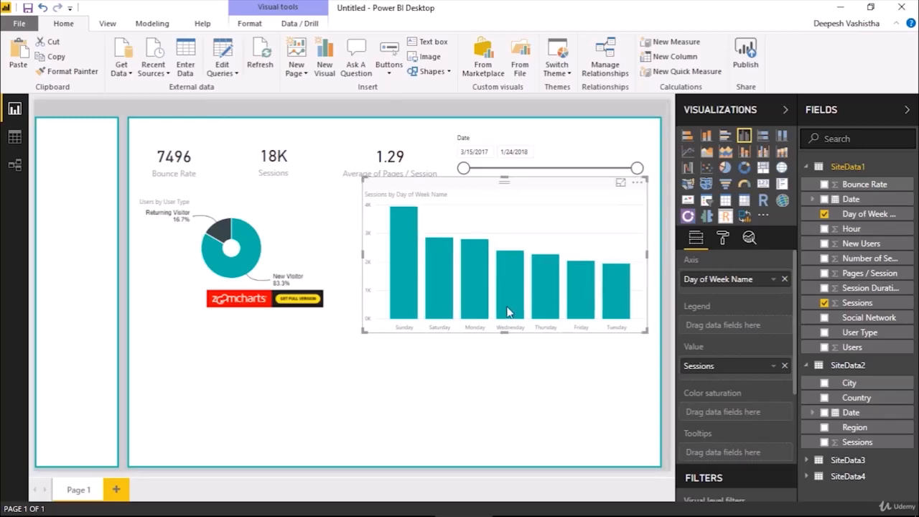
left_click_drag(506, 334, 506, 327)
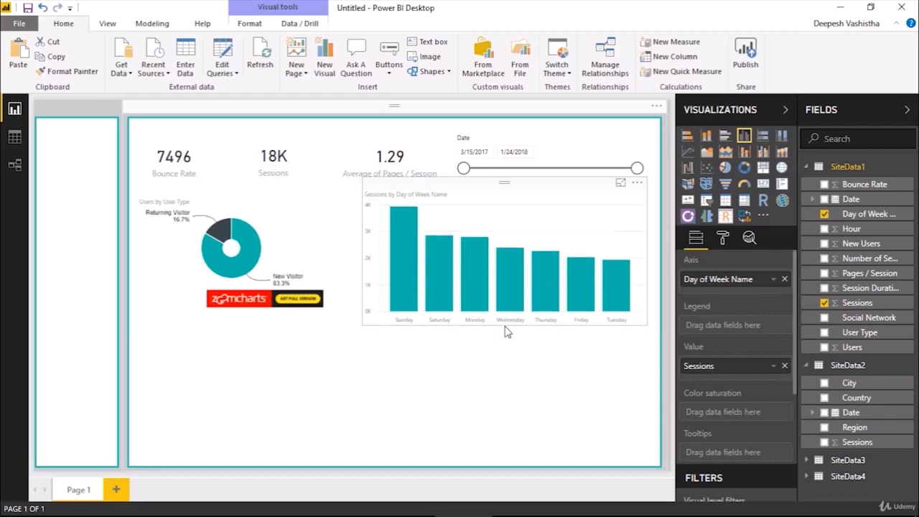
left_click(506, 327)
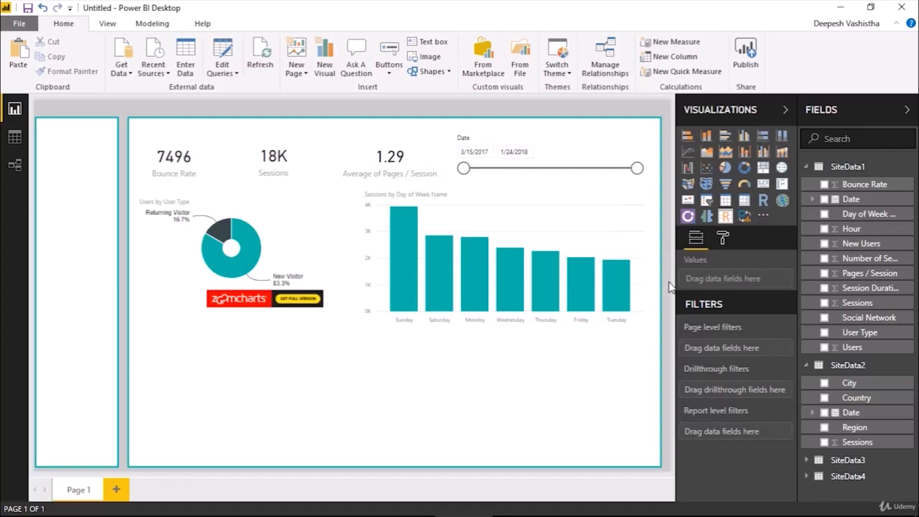
Place a tornado chart below the ring chart, showing Users and New Users grouped by Social Network
left_click(708, 217)
left_click_drag(204, 259, 275, 392)
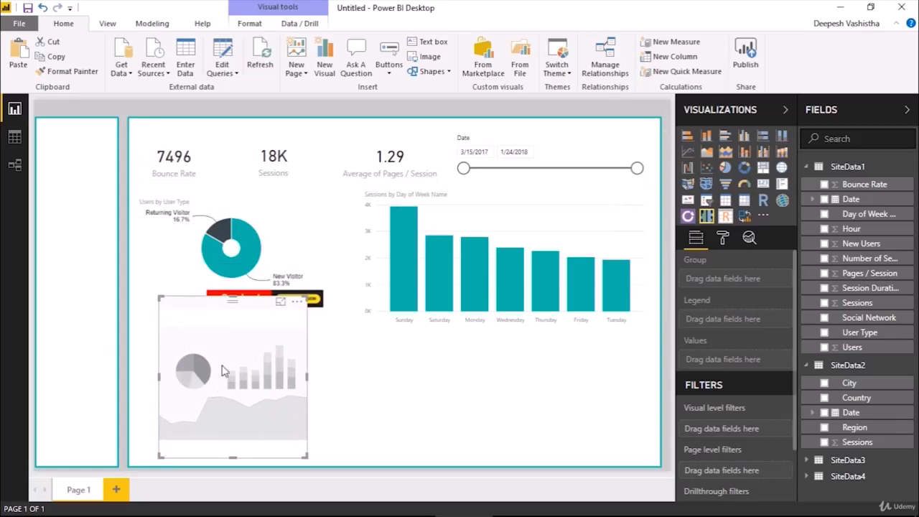
left_click(824, 348)
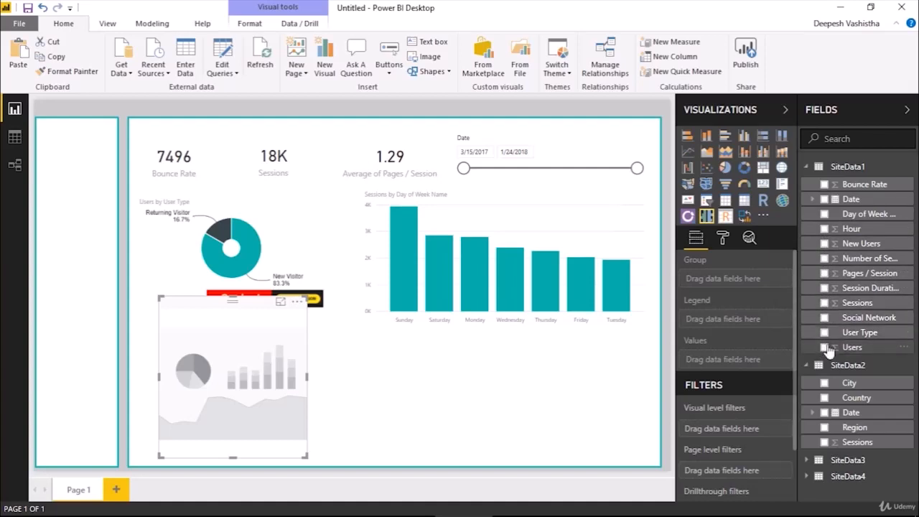
left_click(824, 244)
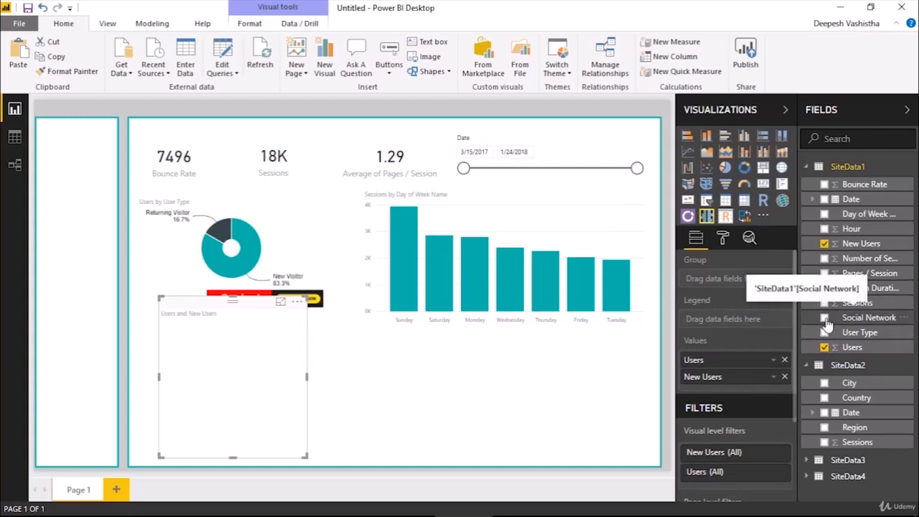
left_click_drag(826, 325, 742, 280)
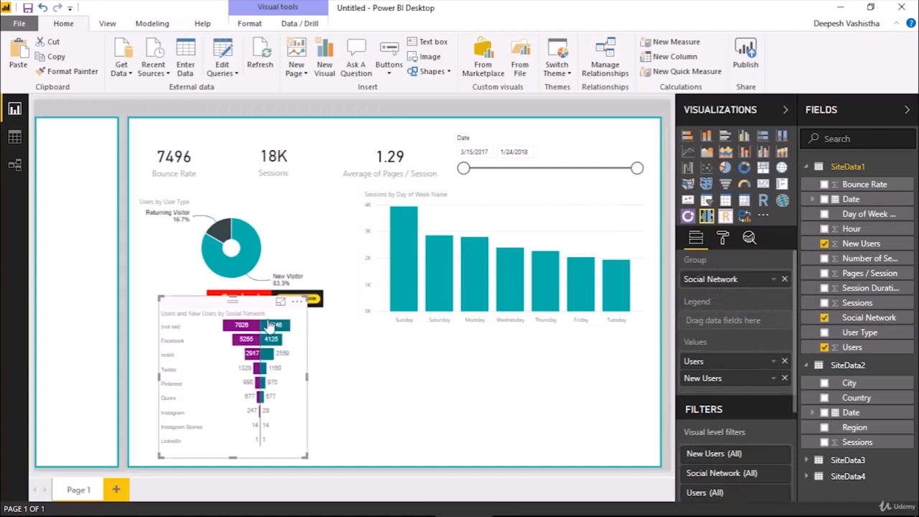
Enlarge the tornado chart in focus mode, exclude (not set) with its Social Network filter and return to the report
left_click(280, 301)
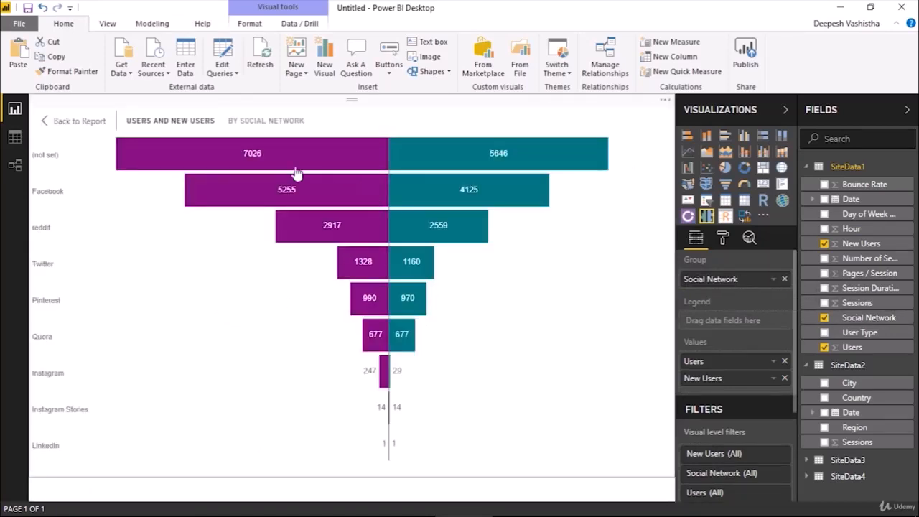
mouse_move(409, 227)
scroll(721, 361, "down", 3)
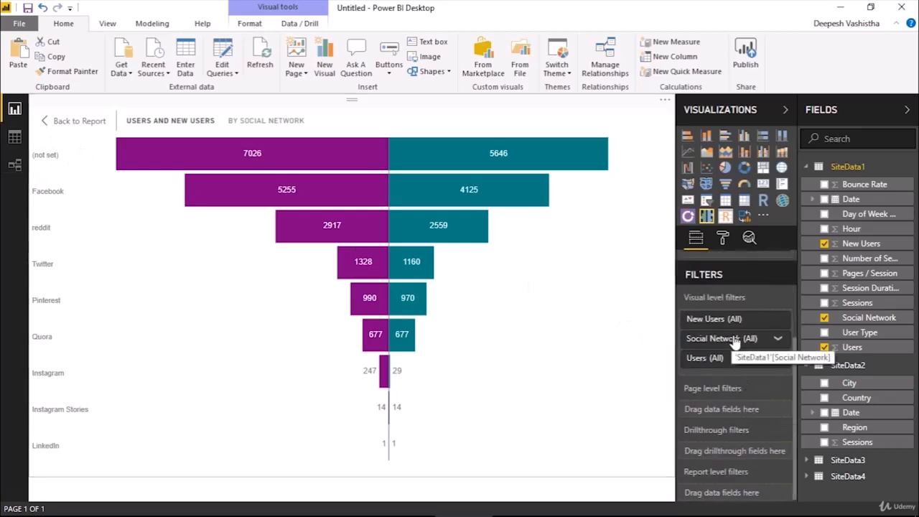
left_click(733, 339)
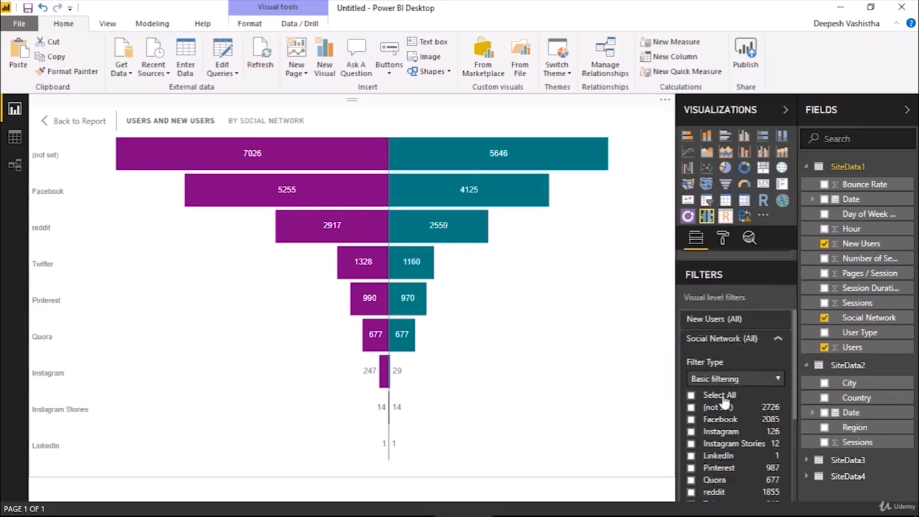
left_click(721, 396)
left_click(720, 407)
left_click(751, 351)
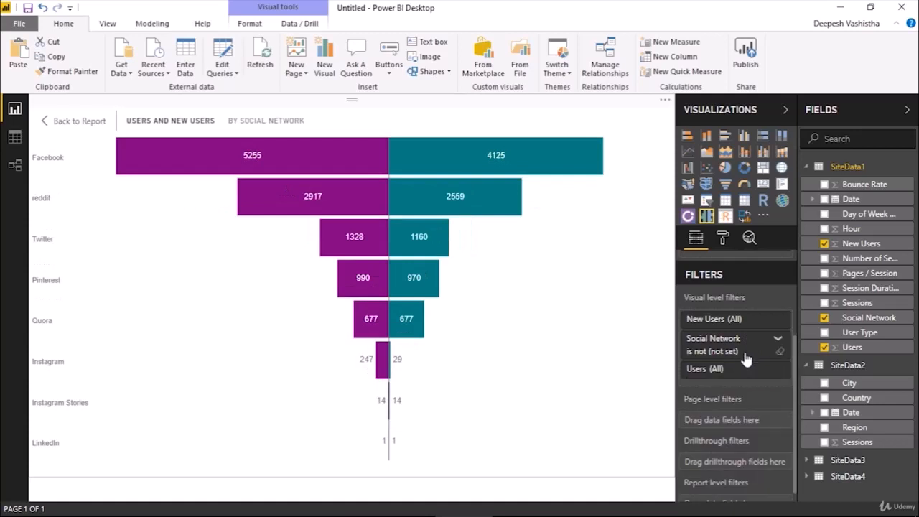
scroll(718, 352, "up", 3)
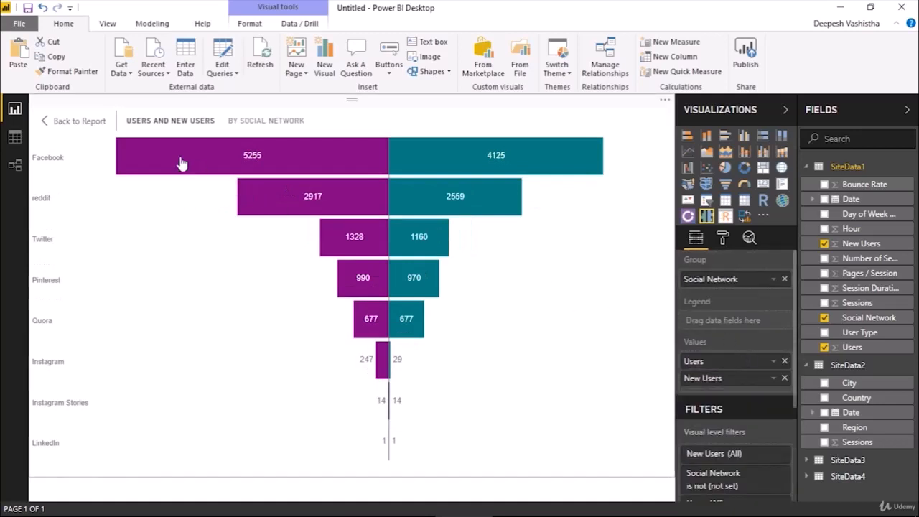
left_click(95, 127)
Resize the charts to fit the page: a shorter ring chart, a wider tornado chart beneath it and a shorter column chart
left_click(236, 266)
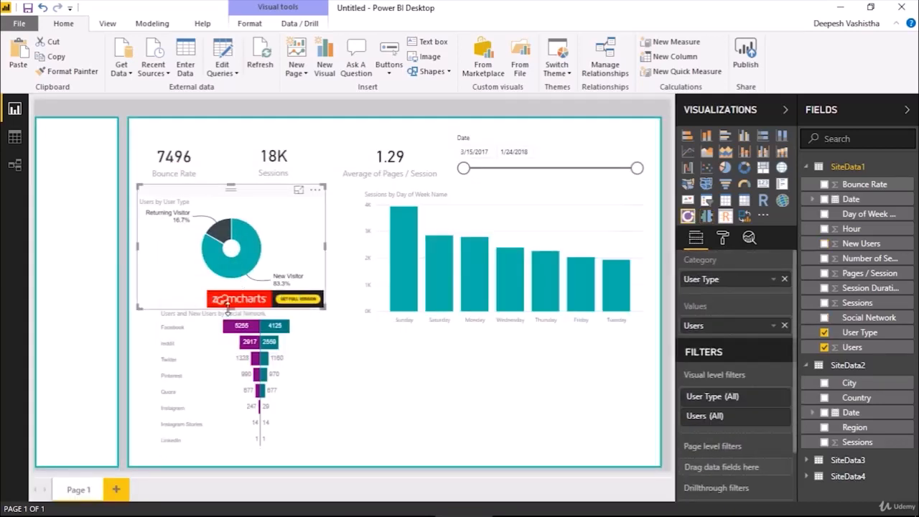
mouse_move(231, 308)
left_mouse_down()
mouse_move(231, 284)
mouse_move(246, 316)
mouse_move(230, 312)
left_mouse_up()
left_click_drag(302, 374, 355, 373)
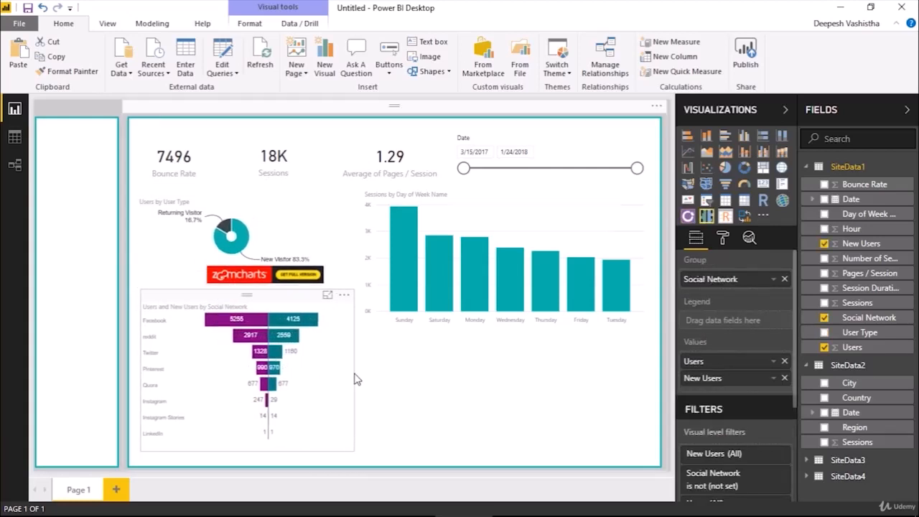
left_click(488, 260)
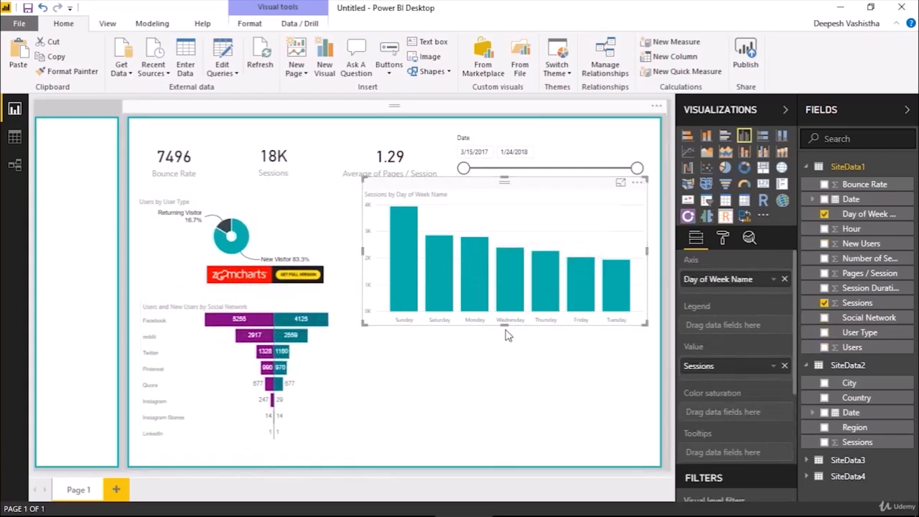
left_click_drag(507, 328, 505, 319)
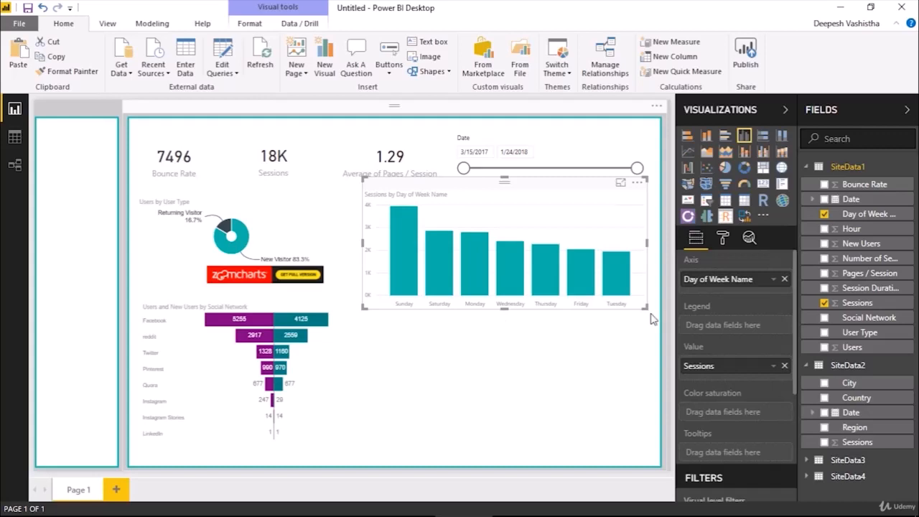
left_click(673, 290)
left_click(725, 201)
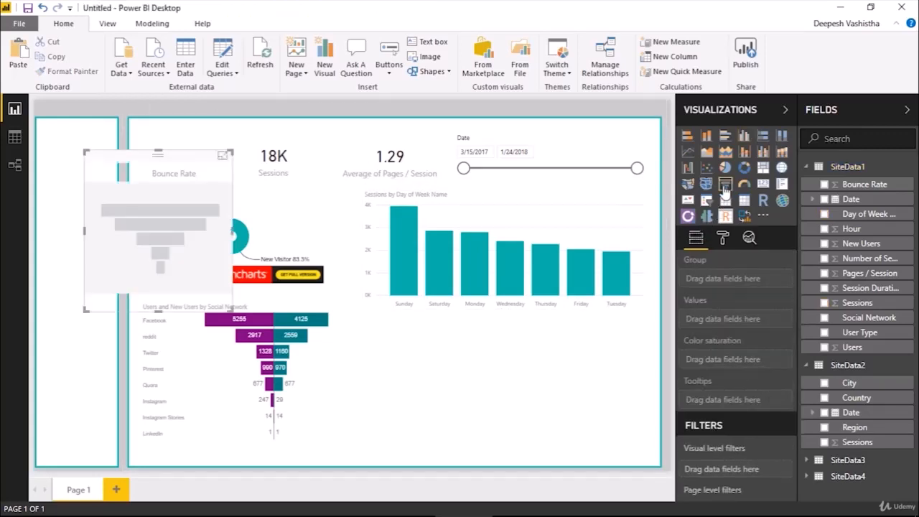
left_click_drag(186, 265, 452, 408)
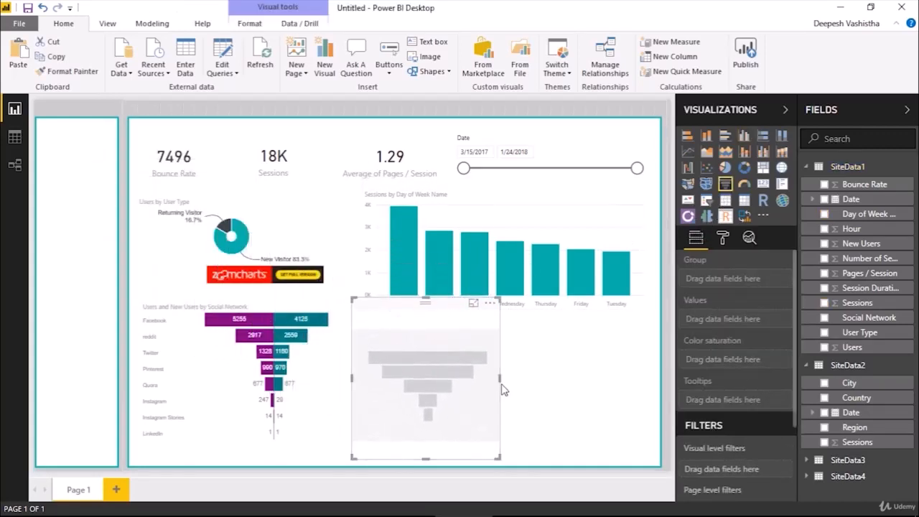
left_click_drag(504, 387, 652, 385)
left_click(653, 385)
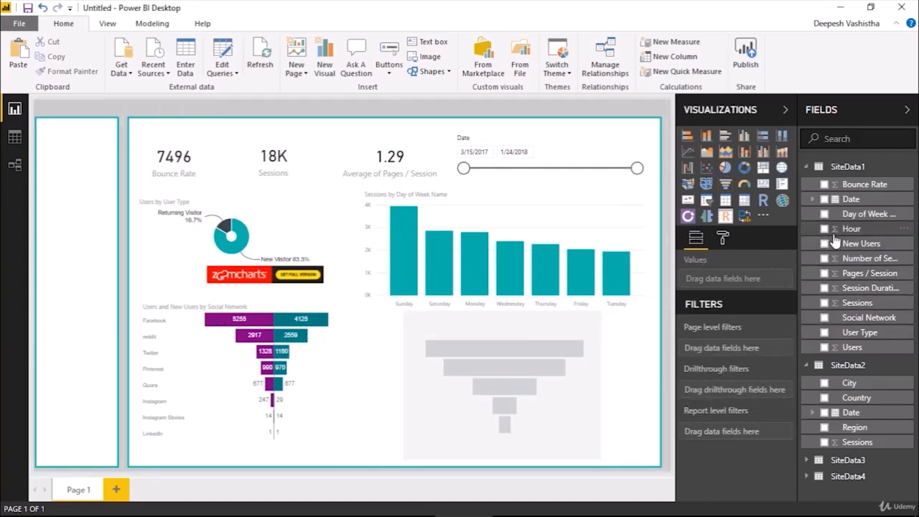
Add a funnel chart of SiteData1 Sessions by Date, delete the empty funnel and place the new one below the column chart
left_click(825, 199)
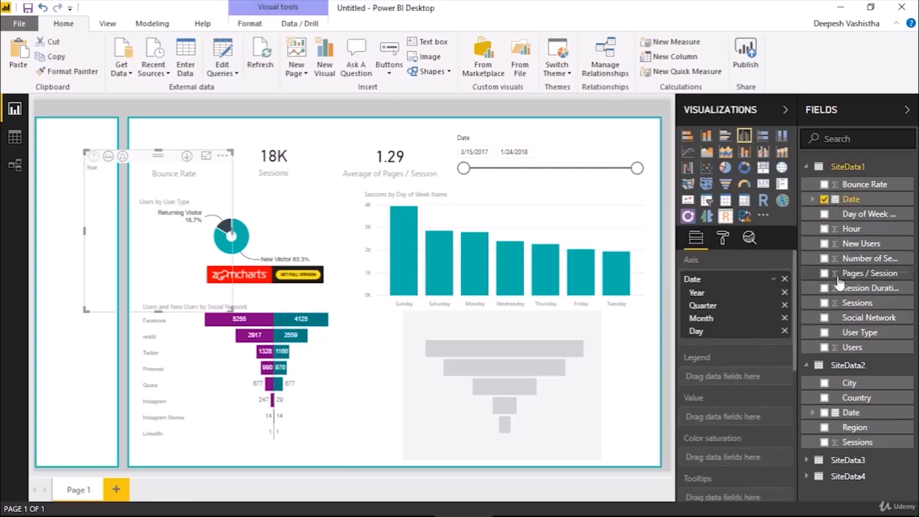
left_click(824, 302)
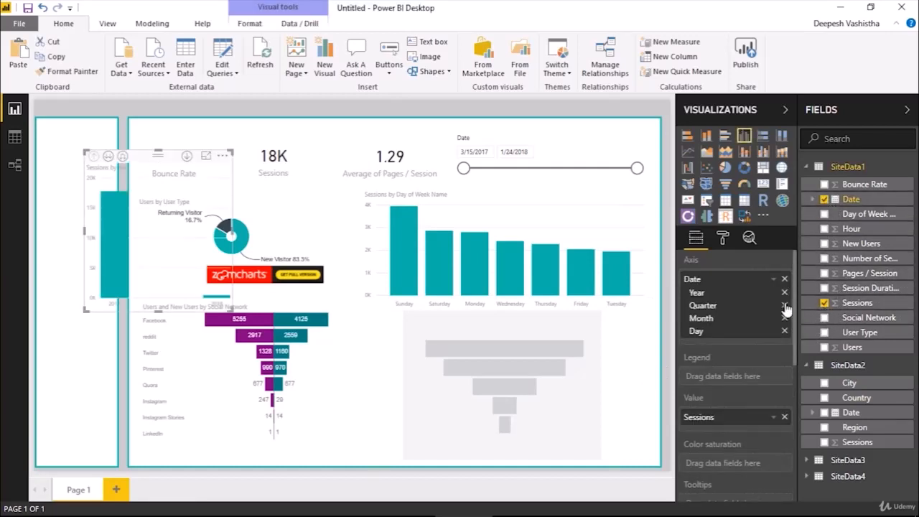
left_click_drag(190, 183, 435, 280)
left_click(726, 184)
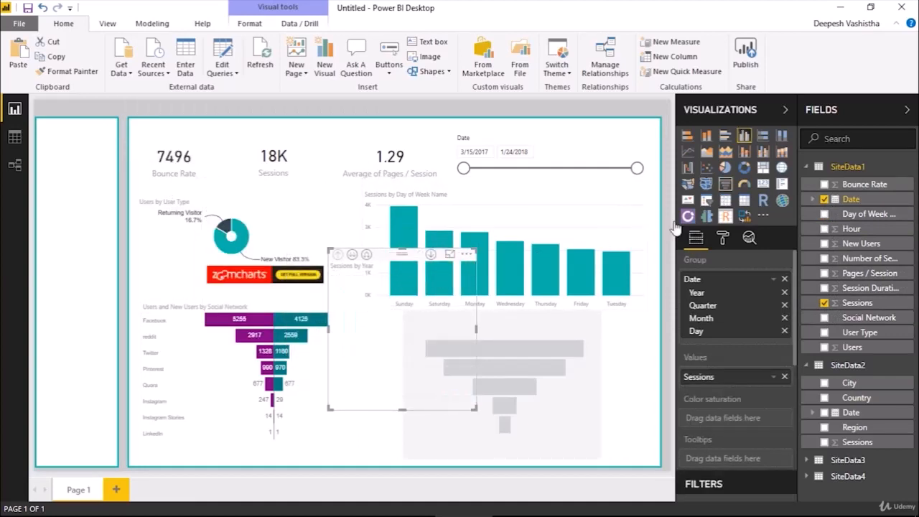
left_click(554, 344)
key("Delete")
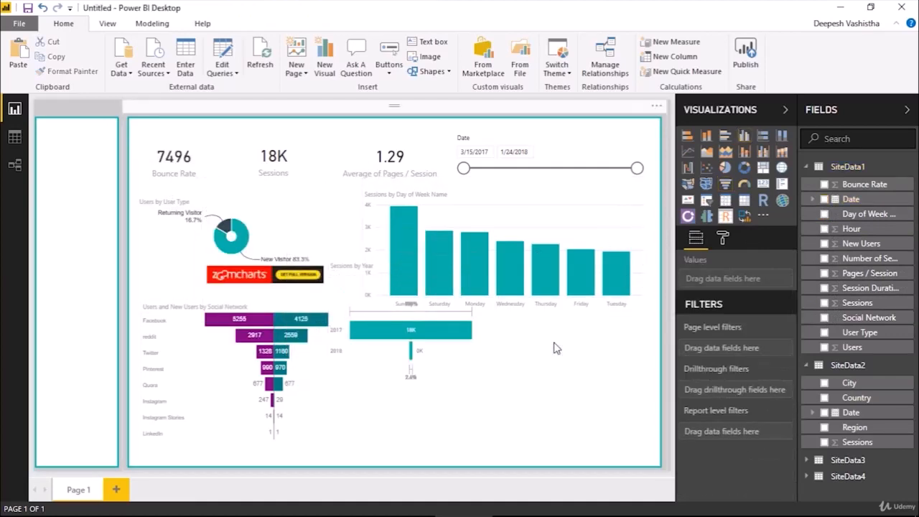
left_click_drag(410, 272, 480, 321)
Enlarge the funnel chart in focus mode and remove Year, Quarter and Day from its Date hierarchy, leaving only Month
left_click(515, 317)
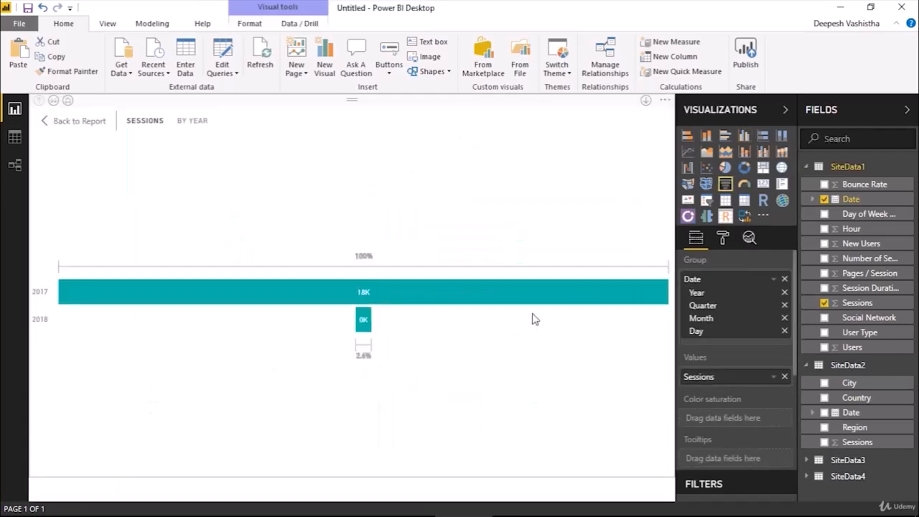
left_click(785, 293)
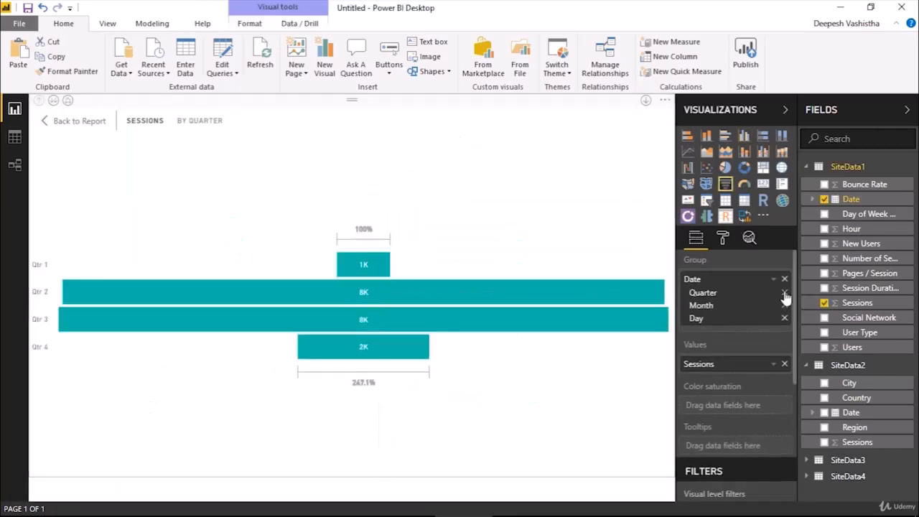
left_click(784, 293)
left_click(785, 306)
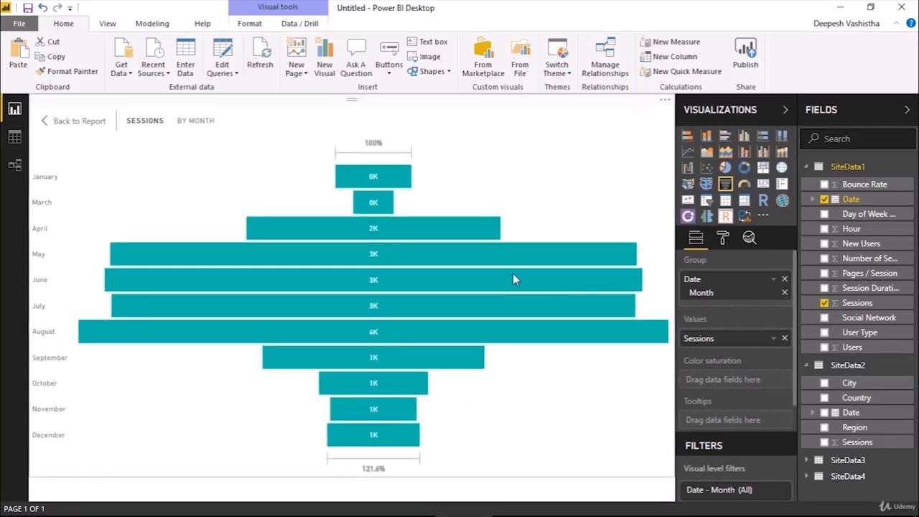
Set the display units of the funnel chart's data labels to None and return to its field settings
left_click(722, 239)
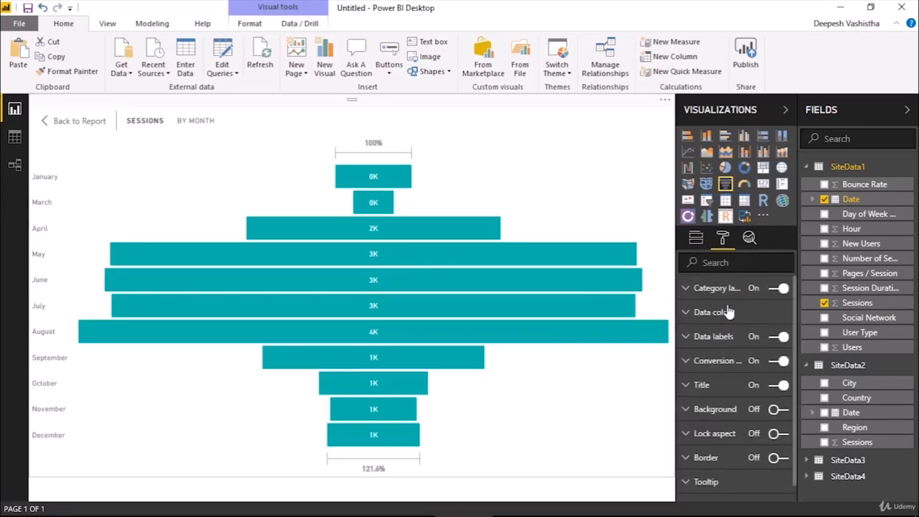
left_click(733, 337)
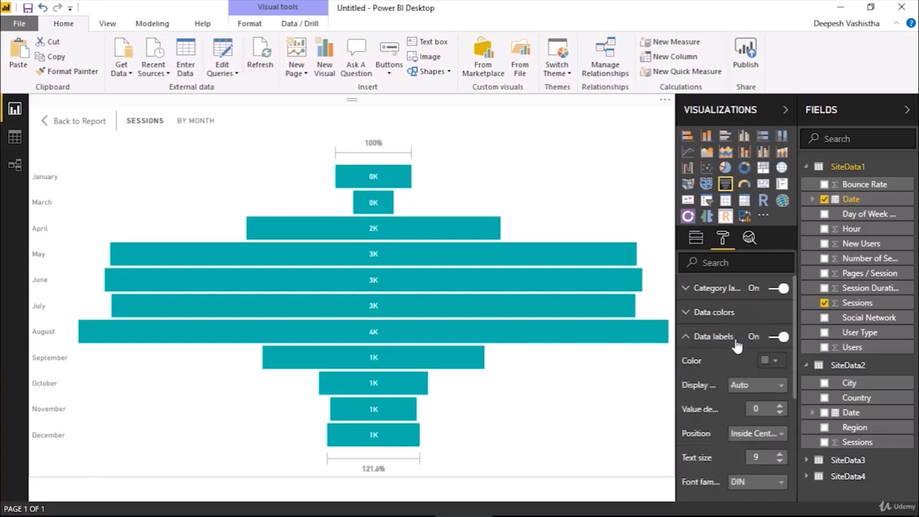
left_click(749, 385)
left_click(757, 417)
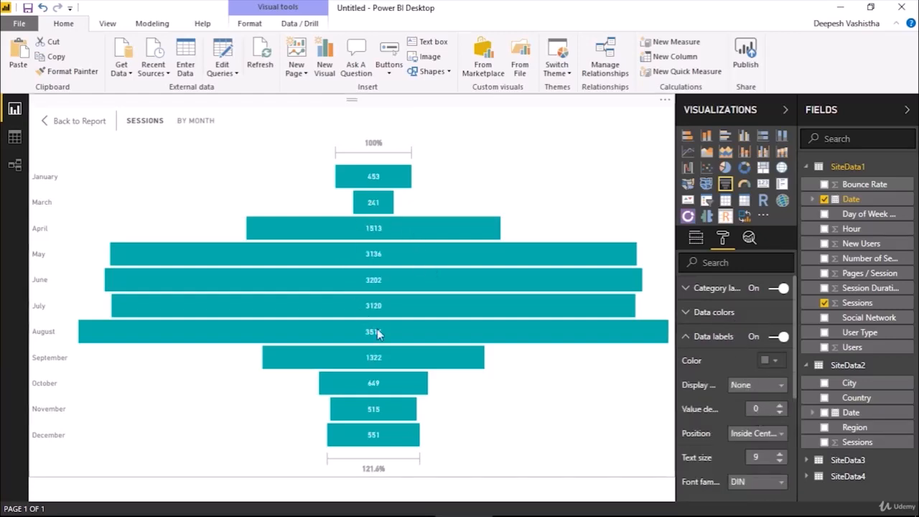
left_click(696, 237)
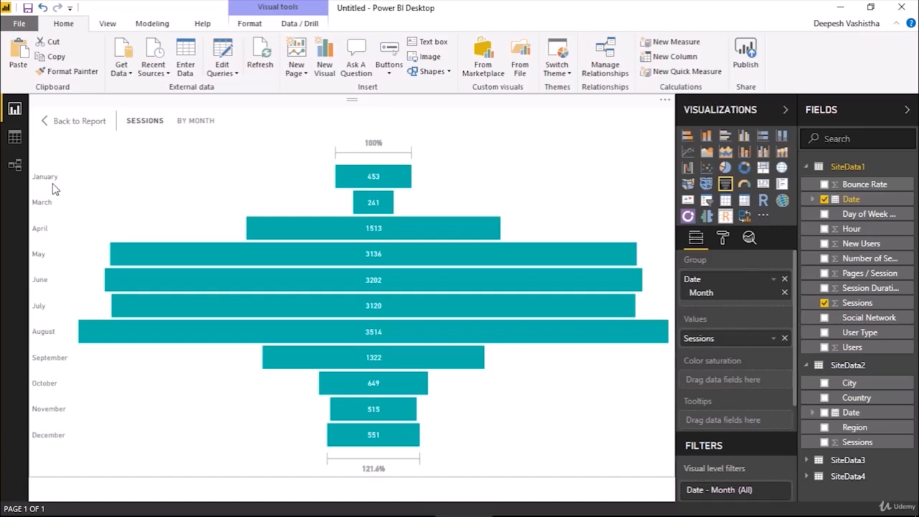
Return to the report, widen the funnel chart to the column chart's right edge and shorten it to fit inside the frame
mouse_move(371, 186)
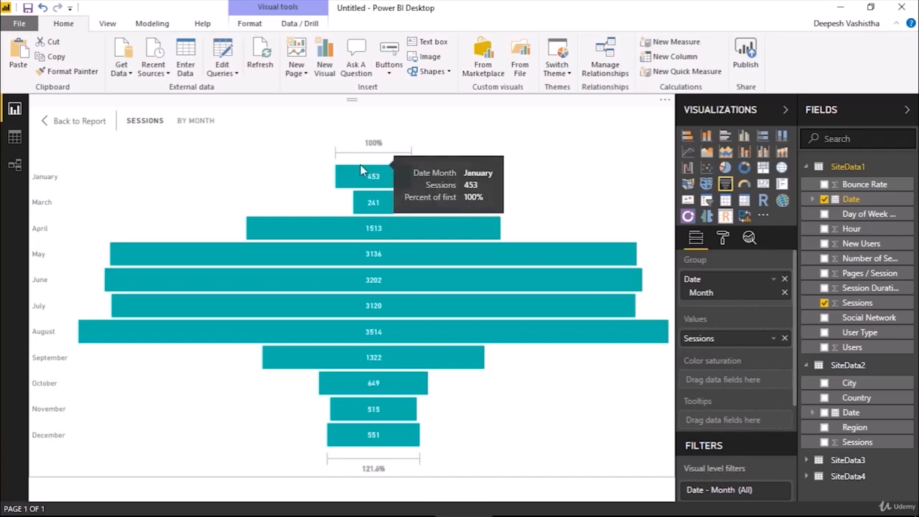
mouse_move(358, 170)
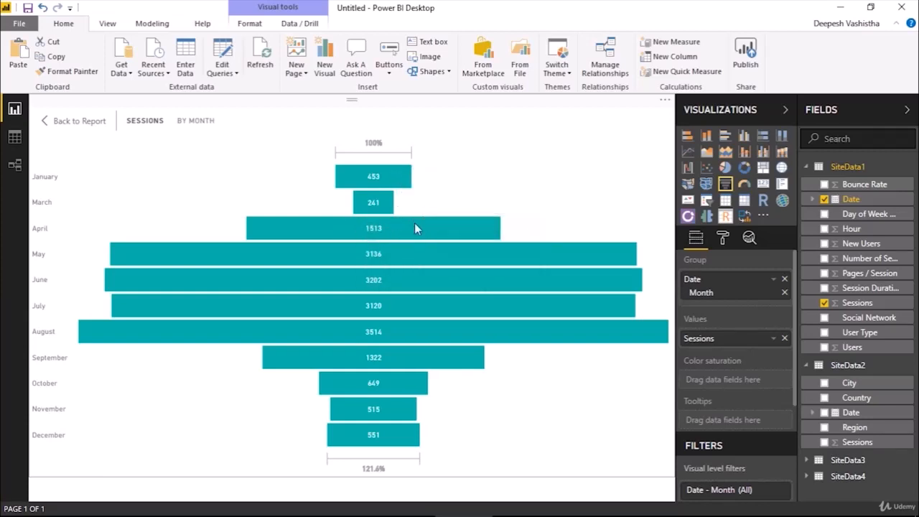
mouse_move(414, 224)
mouse_move(360, 332)
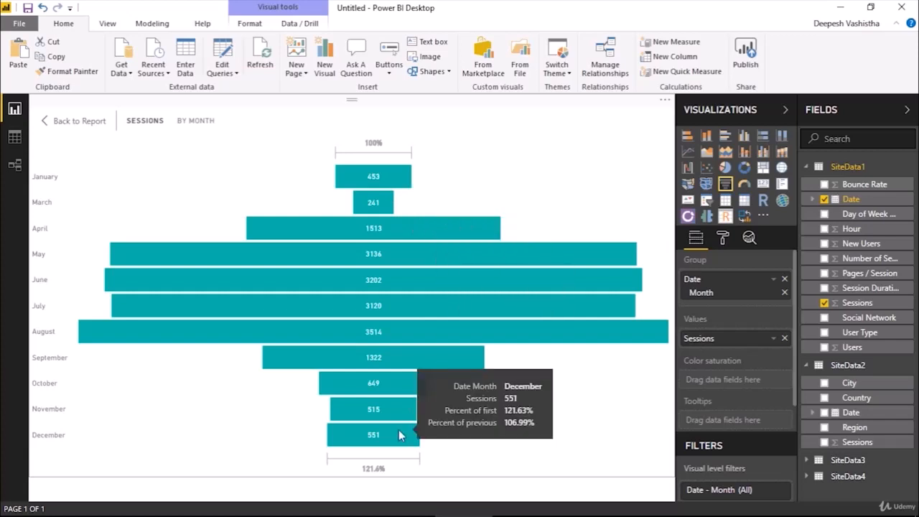
left_click(96, 121)
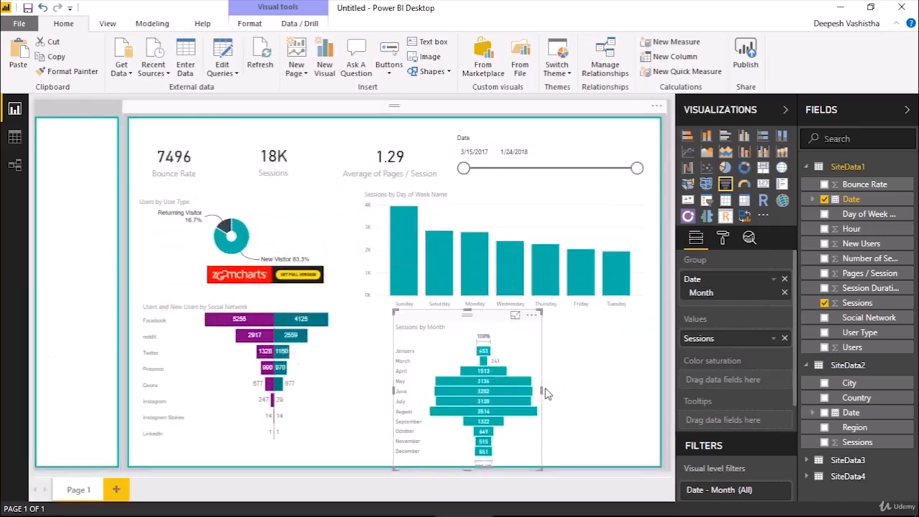
left_click_drag(543, 392, 655, 391)
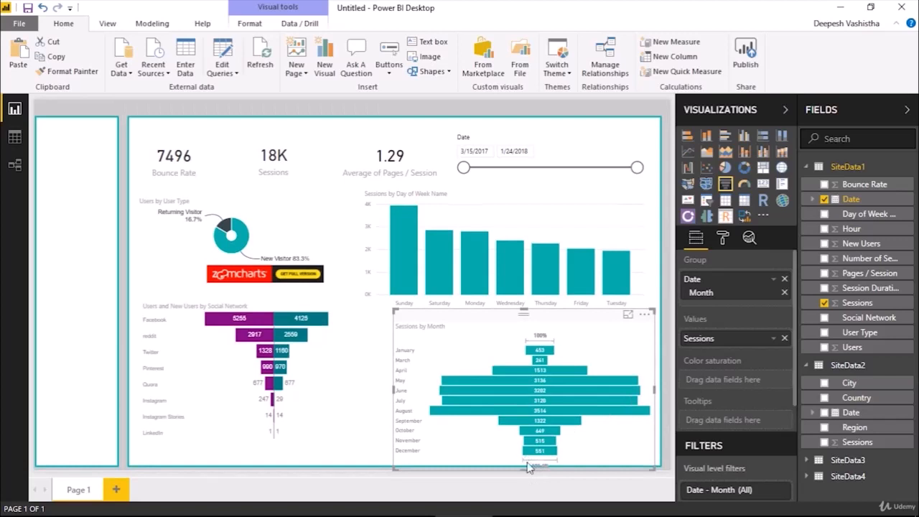
left_click_drag(529, 467, 527, 463)
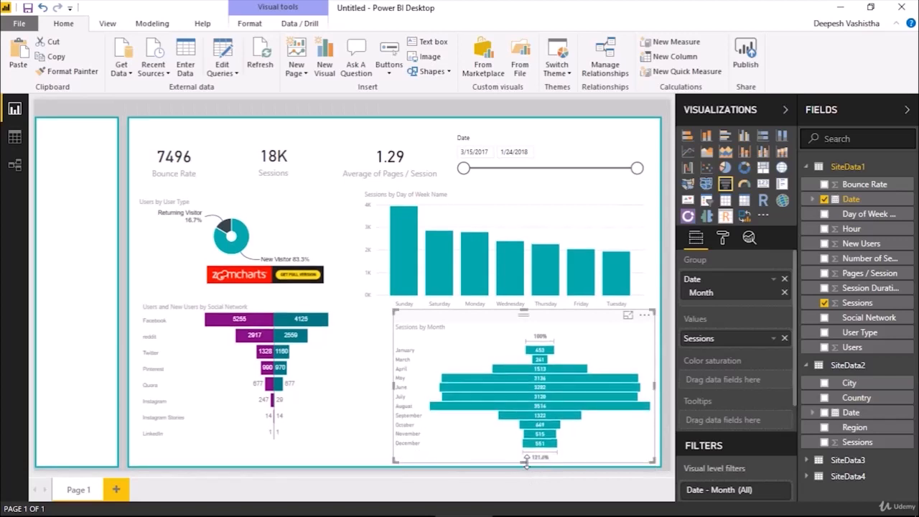
left_click(671, 371)
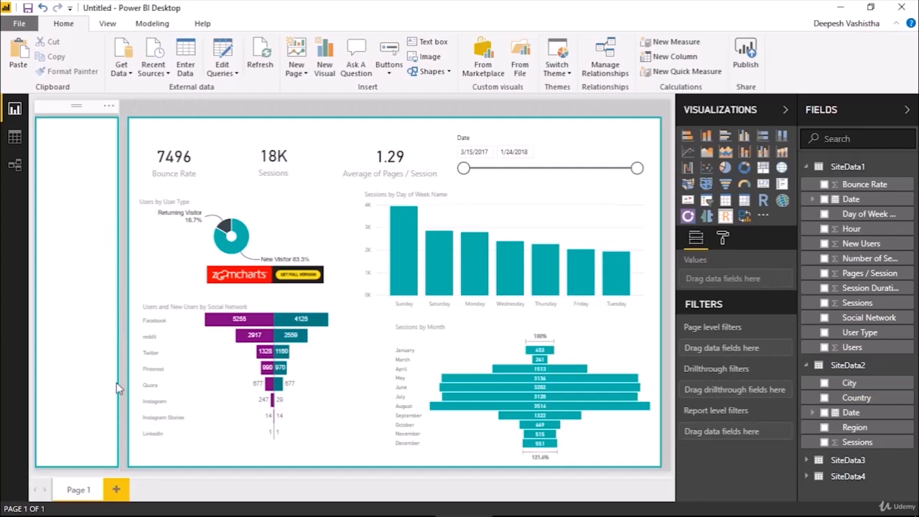
left_click(119, 489)
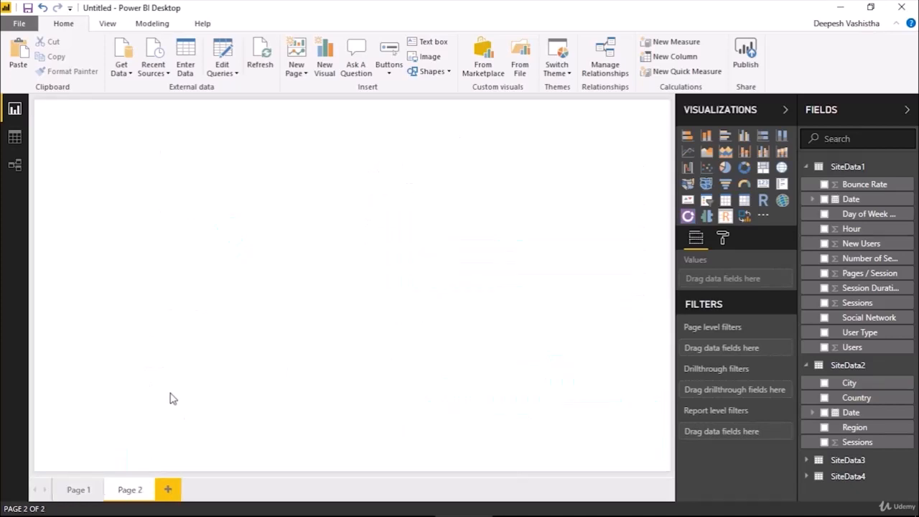
left_click(153, 490)
left_click(514, 296)
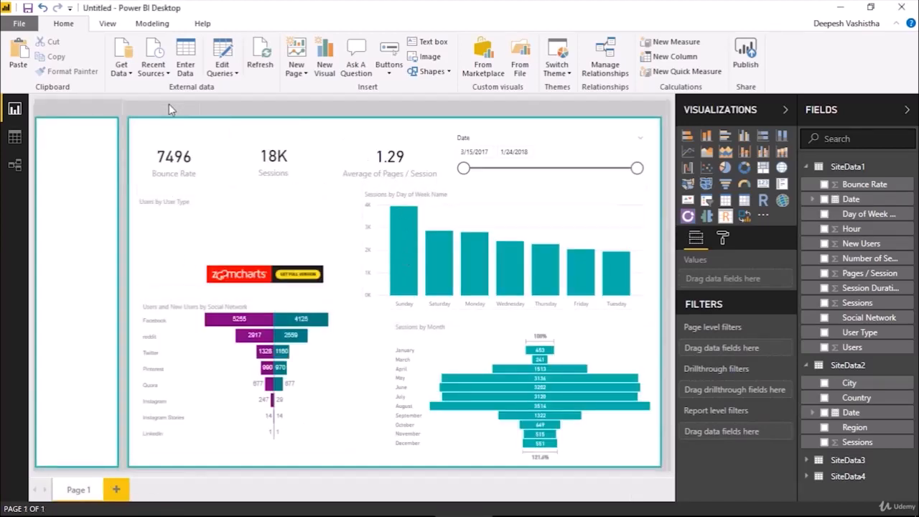
Duplicate Page 1 as a second report page
right_click(83, 492)
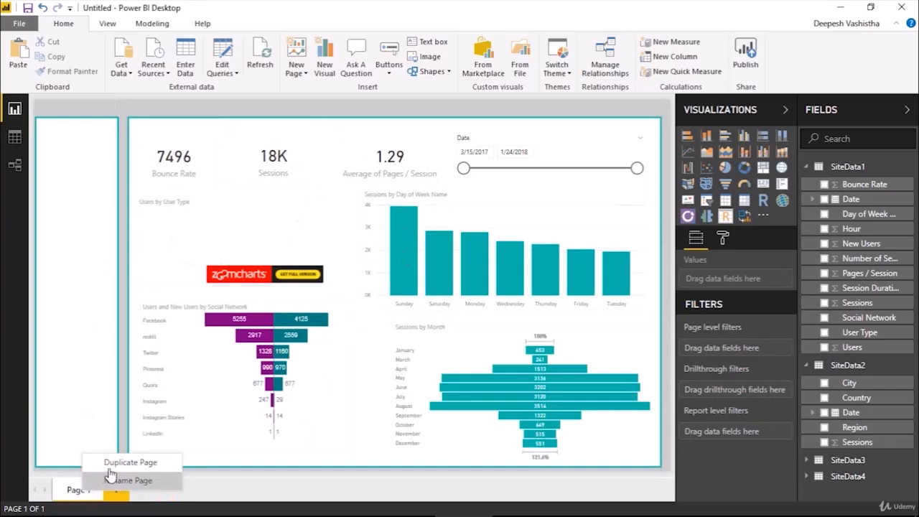
left_click(100, 463)
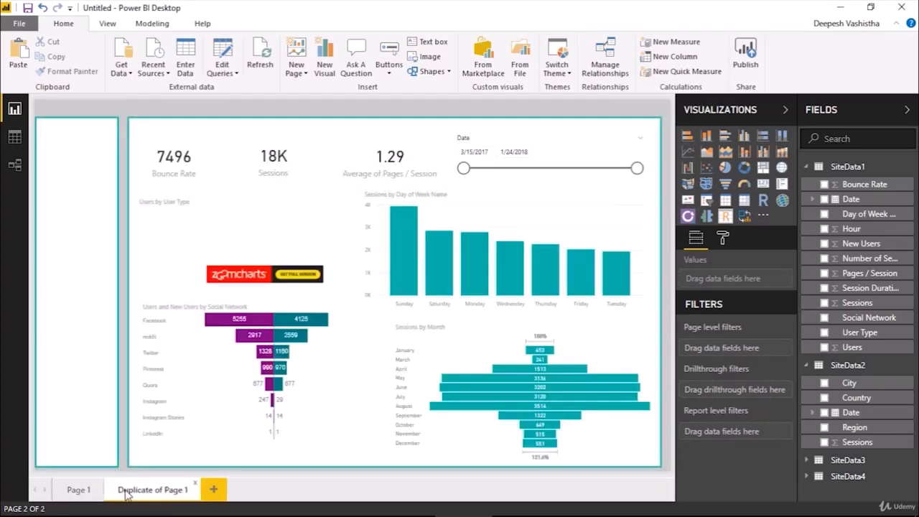
right_click(125, 494)
left_click(125, 493)
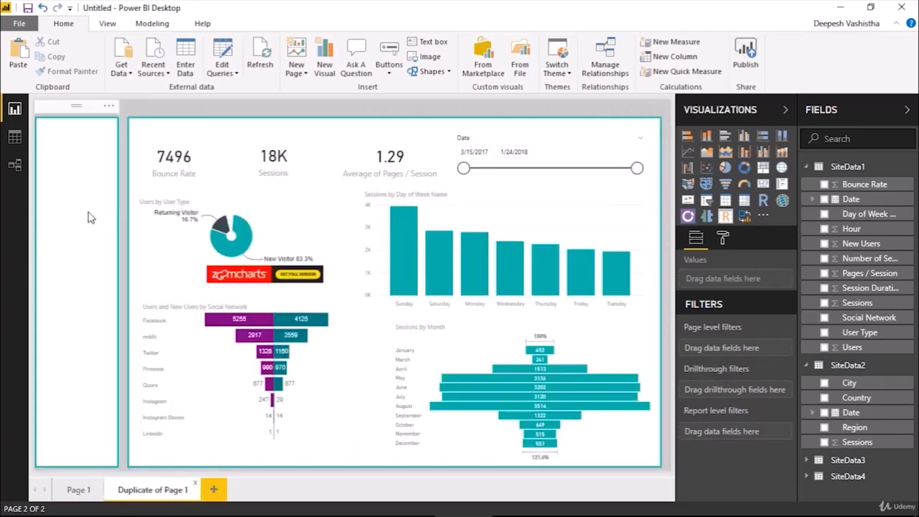
Delete the Bounce Rate, Sessions and Pages / Session cards and the Date slicer from the duplicated page
left_click(178, 165)
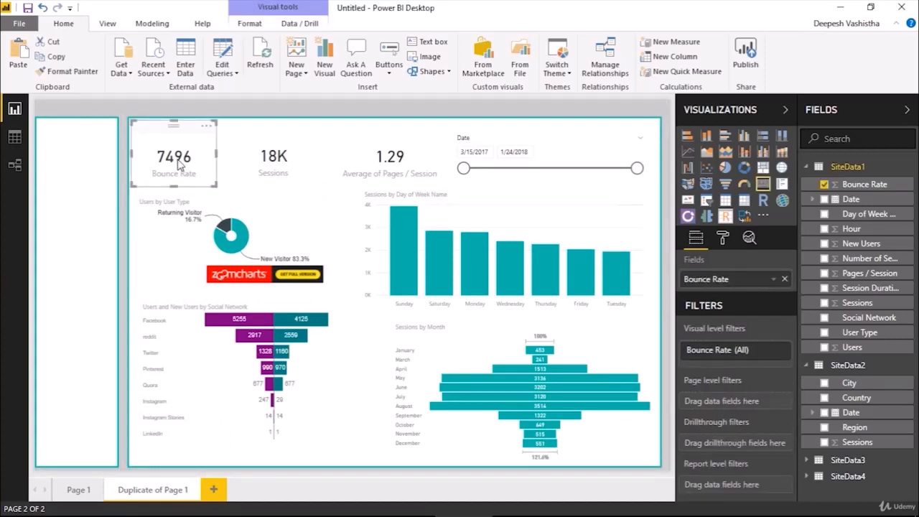
key("Delete")
left_click(263, 151)
key("Delete")
left_click(372, 146)
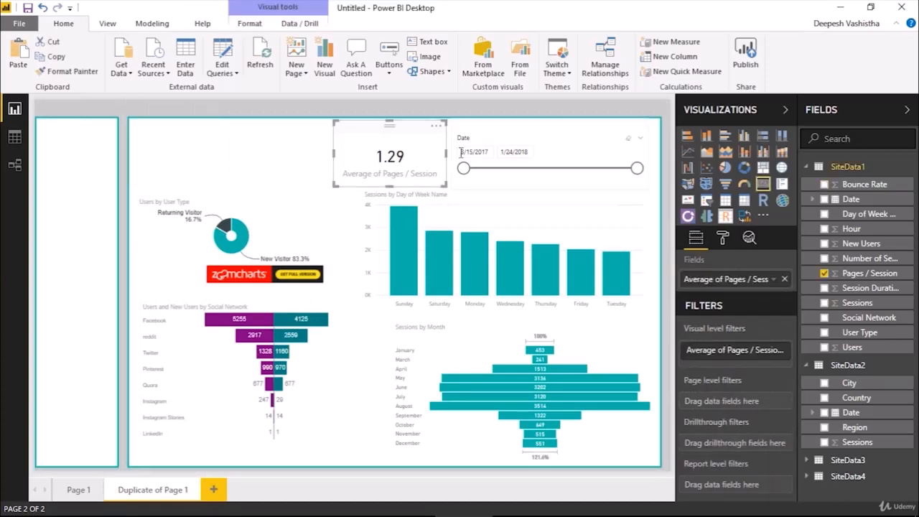
key("Delete")
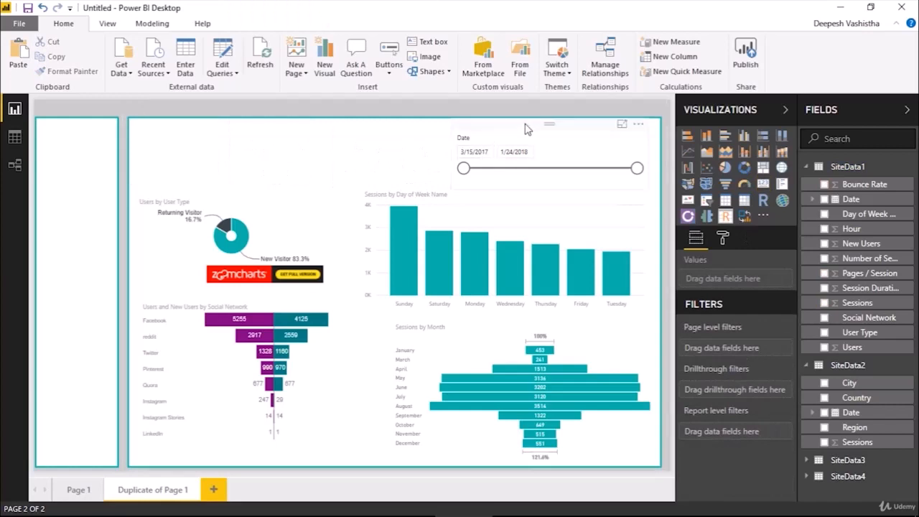
left_click(479, 138)
key("Delete")
Delete the column, ring, tornado and funnel charts from the duplicated page, keeping only the two frames
left_click(489, 199)
key("Delete")
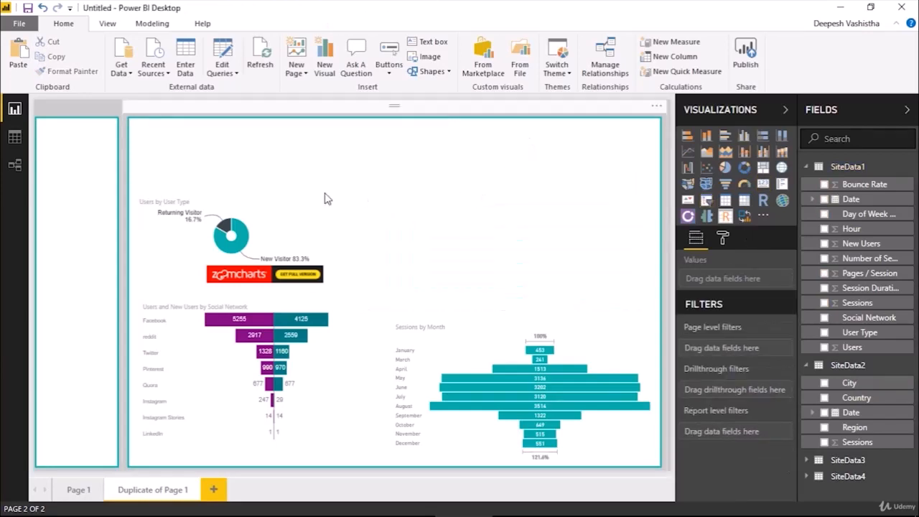
left_click(299, 190)
key("Delete")
left_click(244, 296)
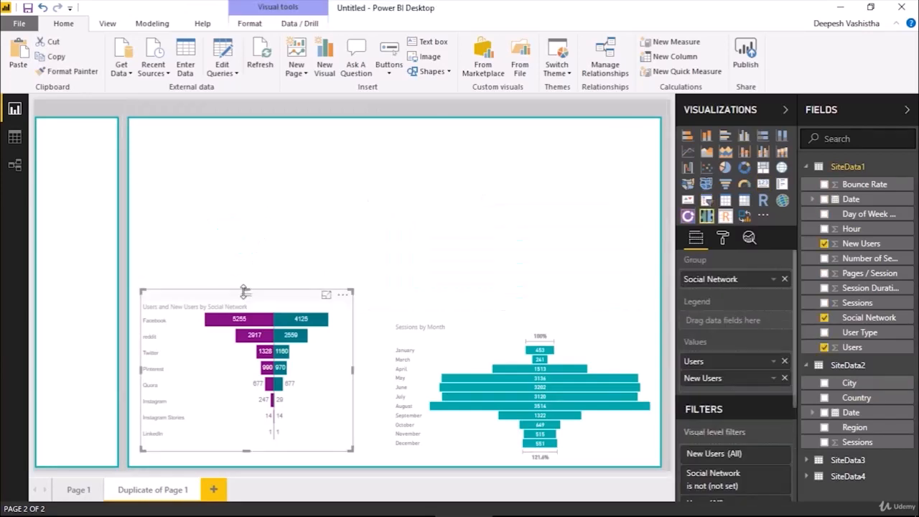
key("Delete")
left_click(459, 324)
key("Delete")
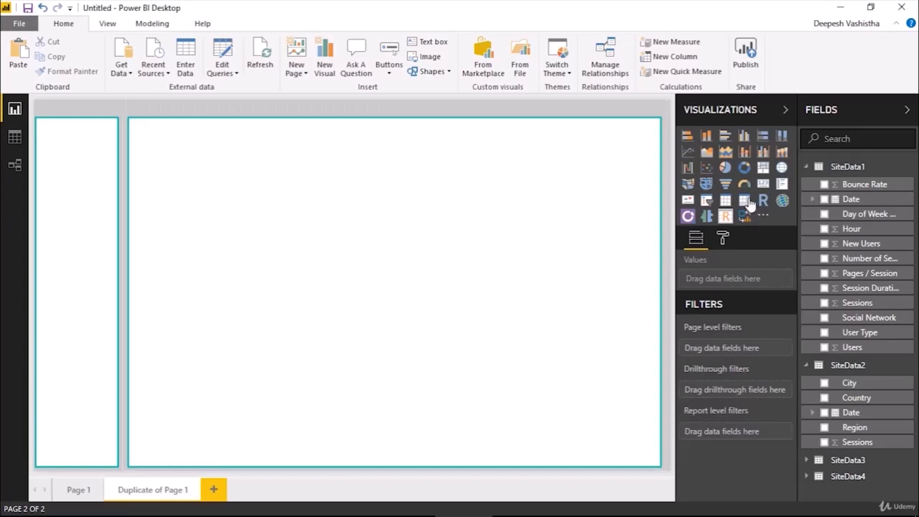
Add a treemap inside the large frame with SiteData3 Sessions as its values and Browser as its group
left_click(764, 170)
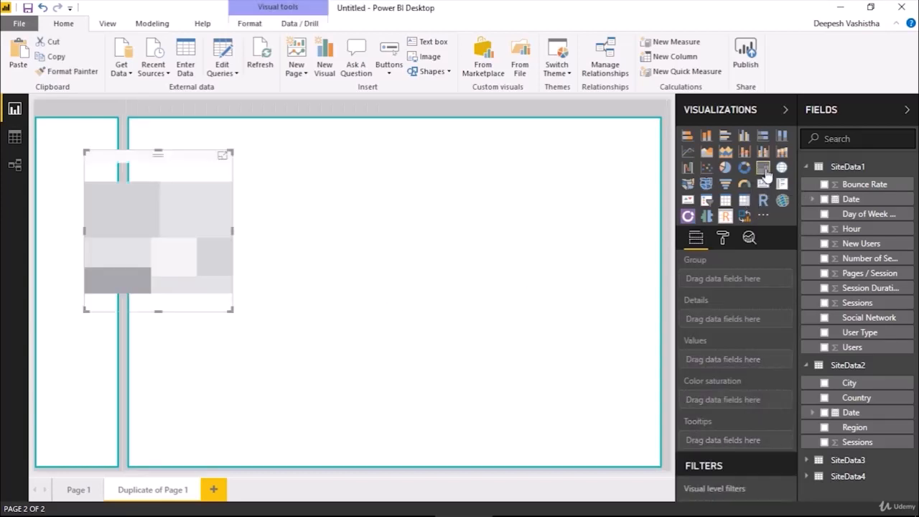
left_click_drag(214, 236, 283, 215)
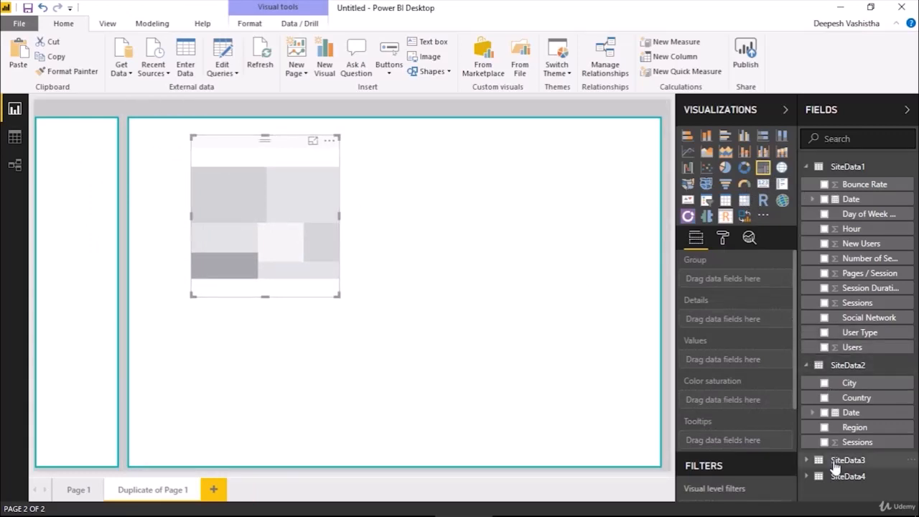
left_click(846, 460)
scroll(849, 397, "down", 3)
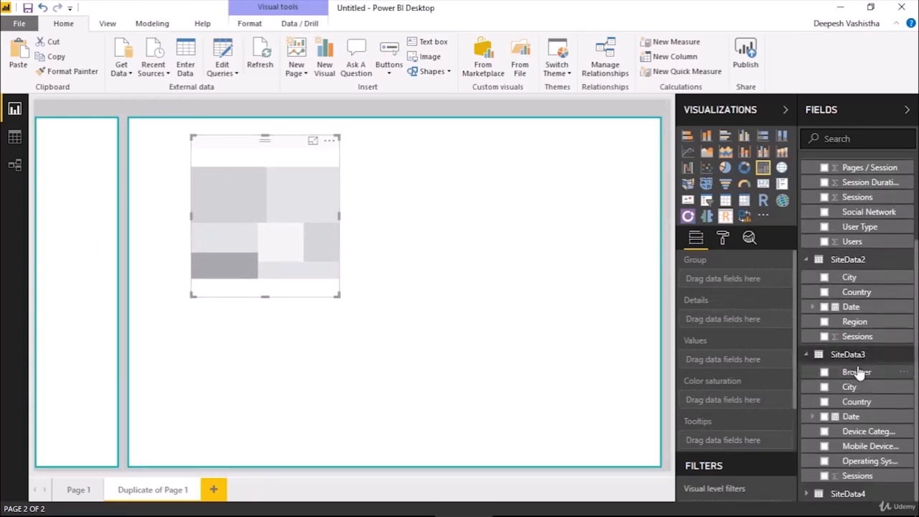
left_click(824, 476)
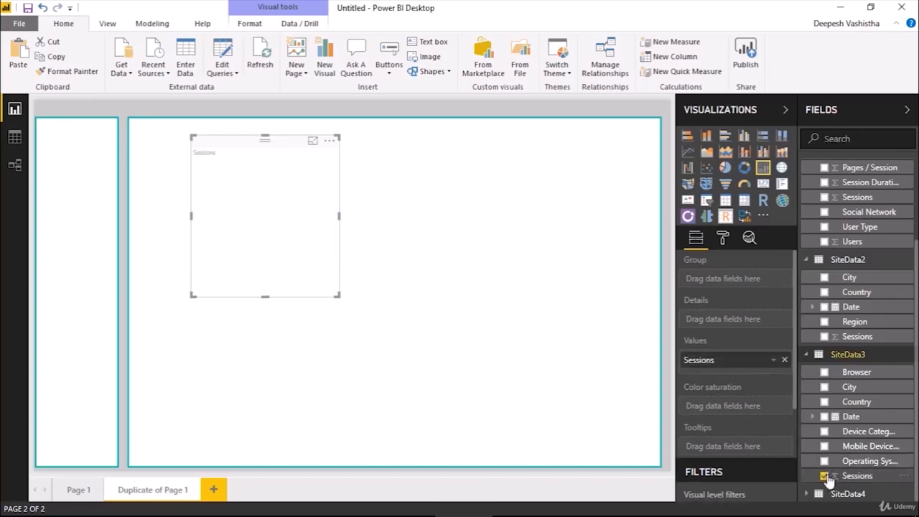
left_click(825, 373)
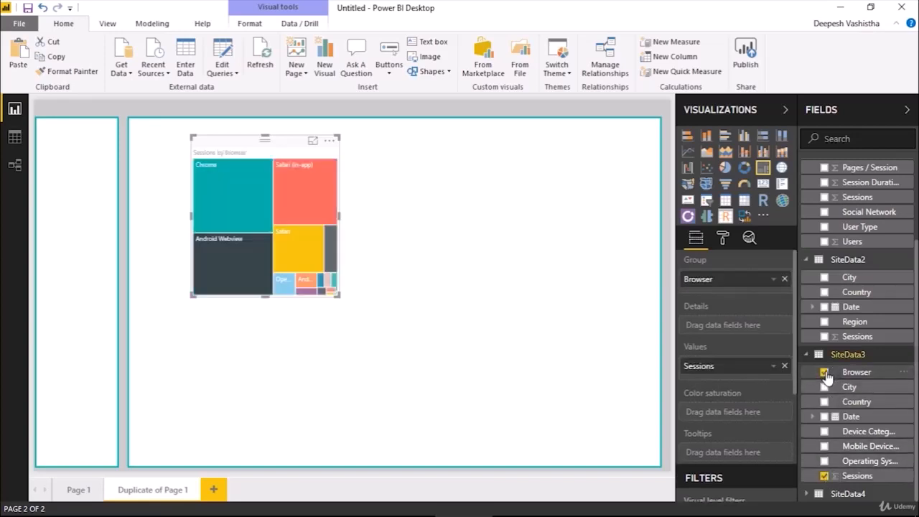
Enlarge the treemap to about half the frame's width and move it into the large frame's upper-left corner
left_click_drag(338, 294, 465, 323)
left_click_drag(386, 154, 331, 145)
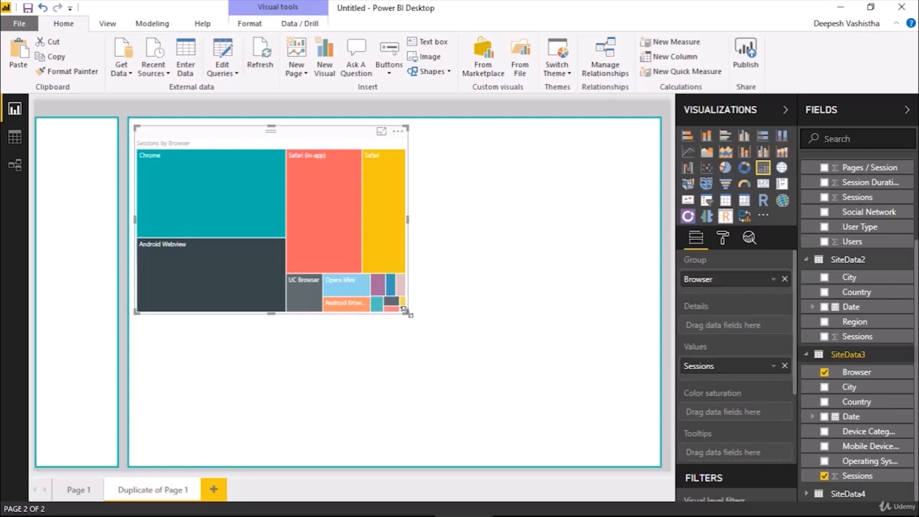
left_click(673, 265)
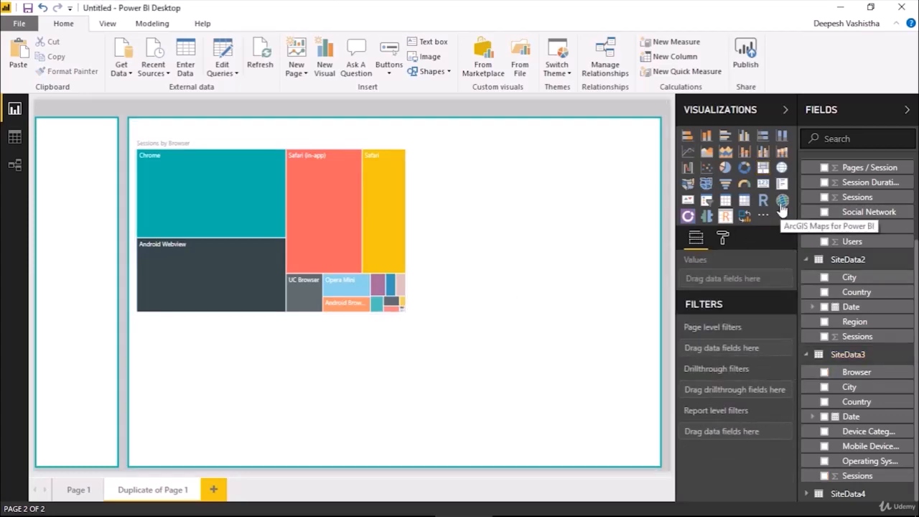
Add an ArcGIS map beside the treemap and enlarge it to fill the frame's upper-right area
left_click(783, 207)
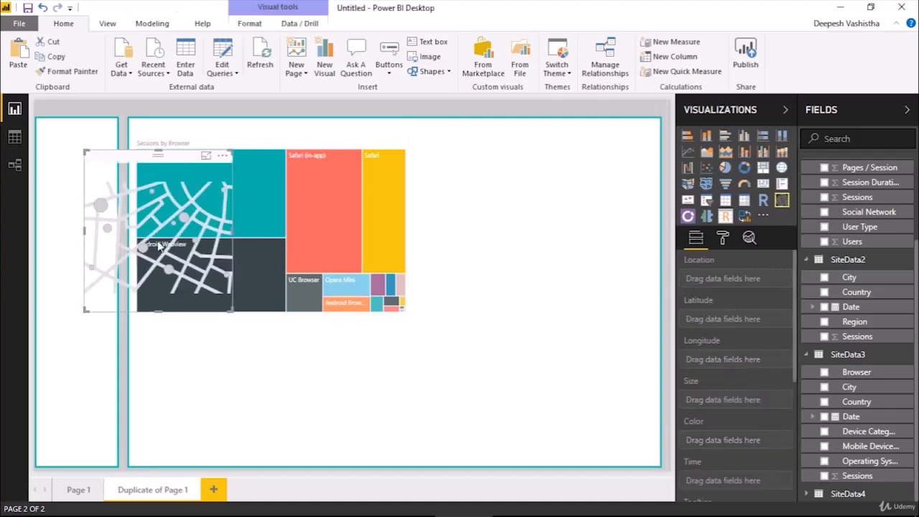
left_click_drag(168, 247, 487, 234)
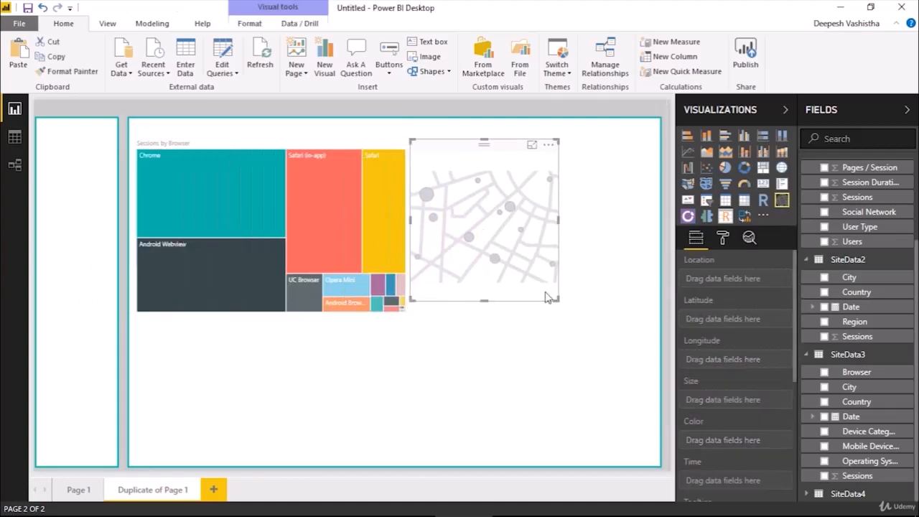
left_click_drag(556, 299, 654, 314)
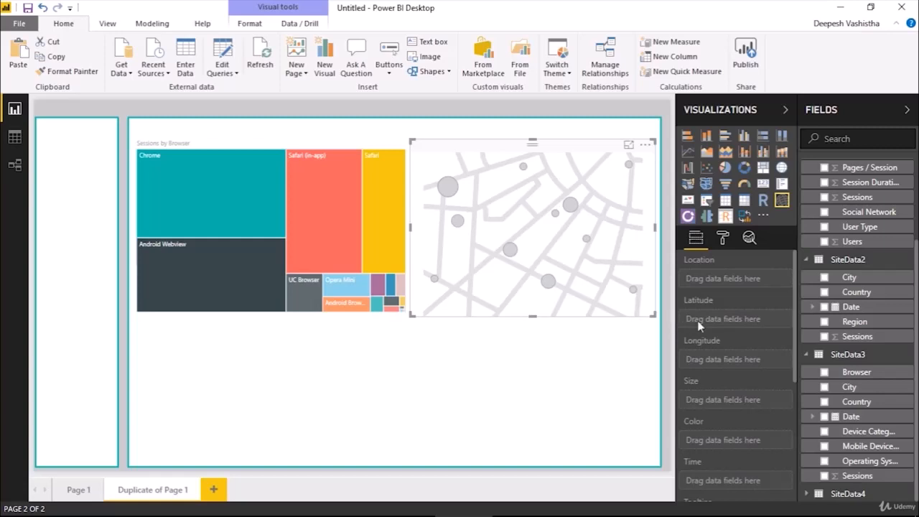
Assign SiteData2 Country to the map's location and Sessions to both its size and color
left_click(824, 294)
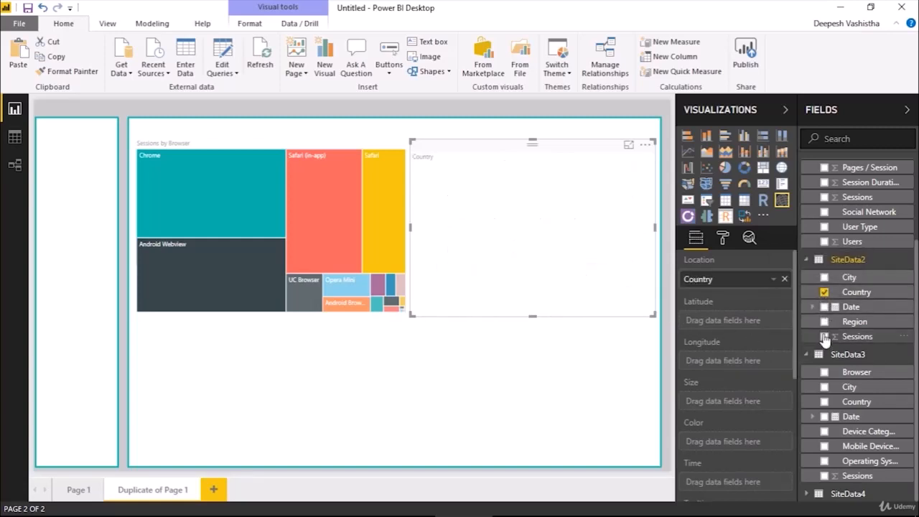
left_click(824, 337)
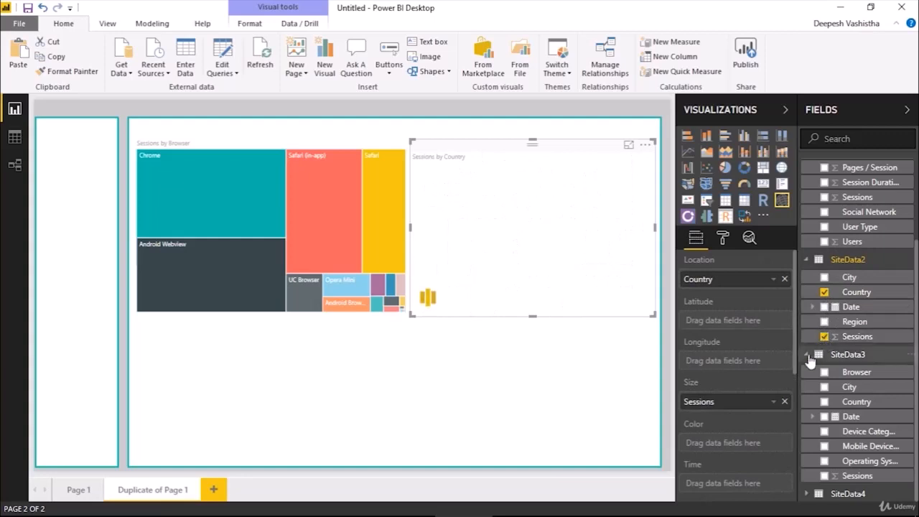
scroll(762, 373, "down", 2)
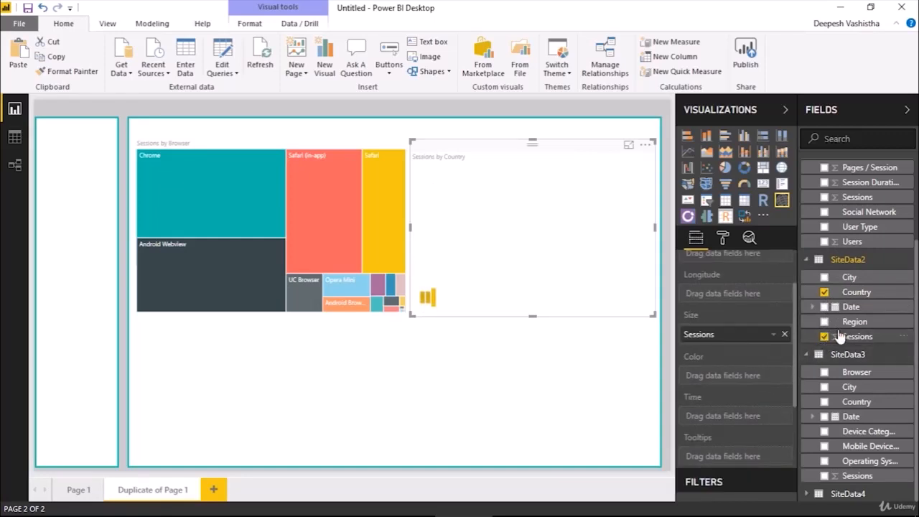
left_click_drag(862, 344, 749, 380)
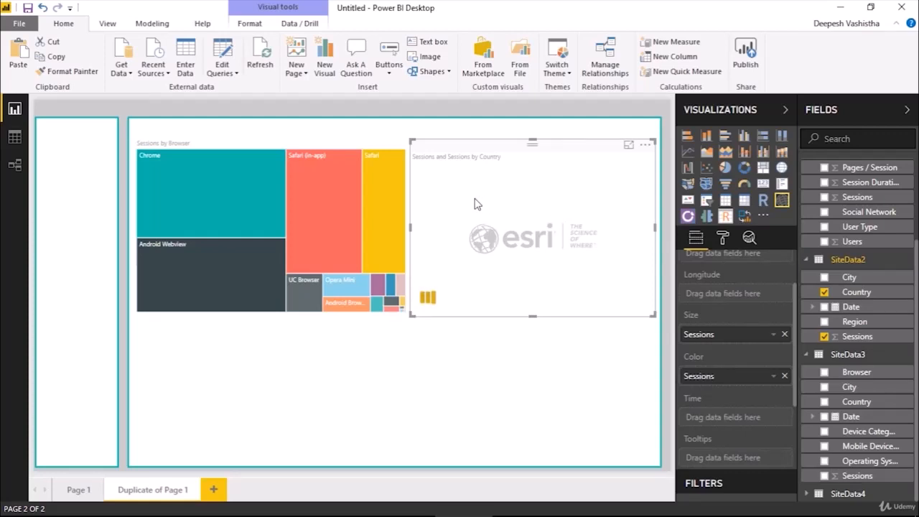
left_click(674, 198)
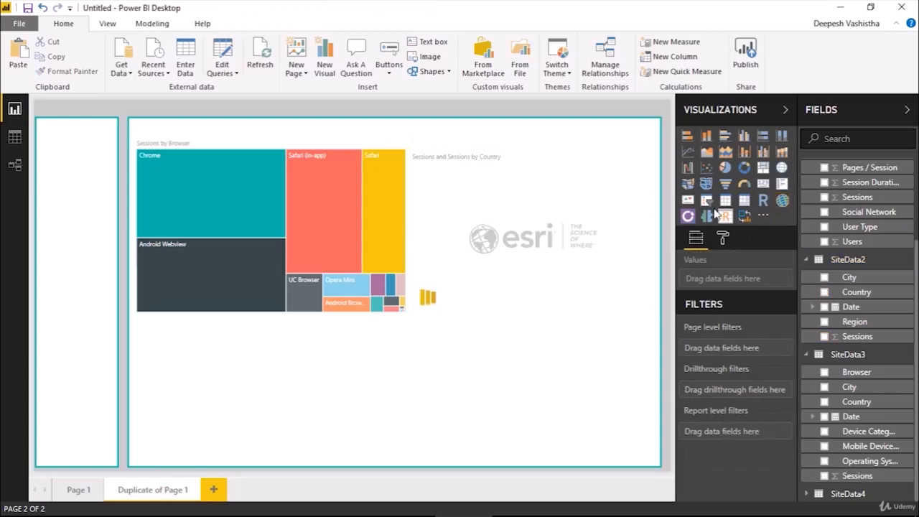
Add a donut chart in the frame's lower-left area showing SiteData3 Sessions by Device Category
left_click(744, 171)
left_click_drag(202, 222, 242, 353)
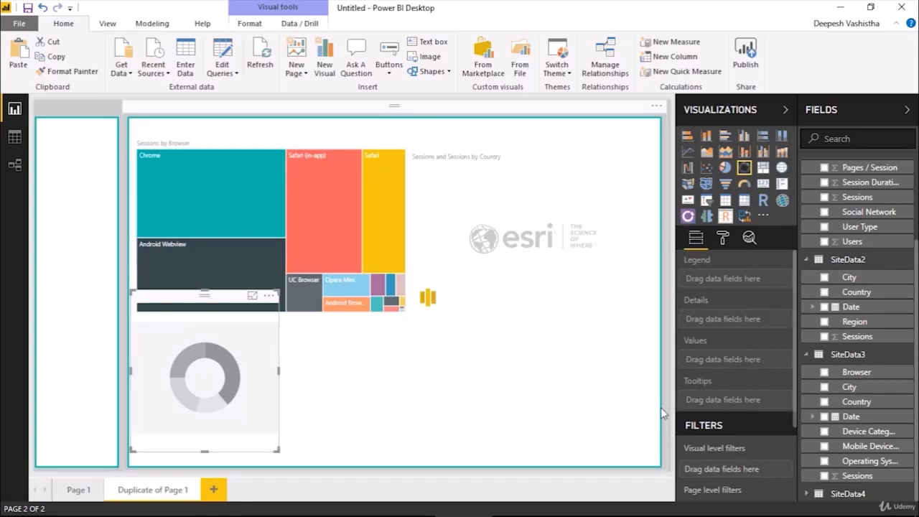
left_click(824, 432)
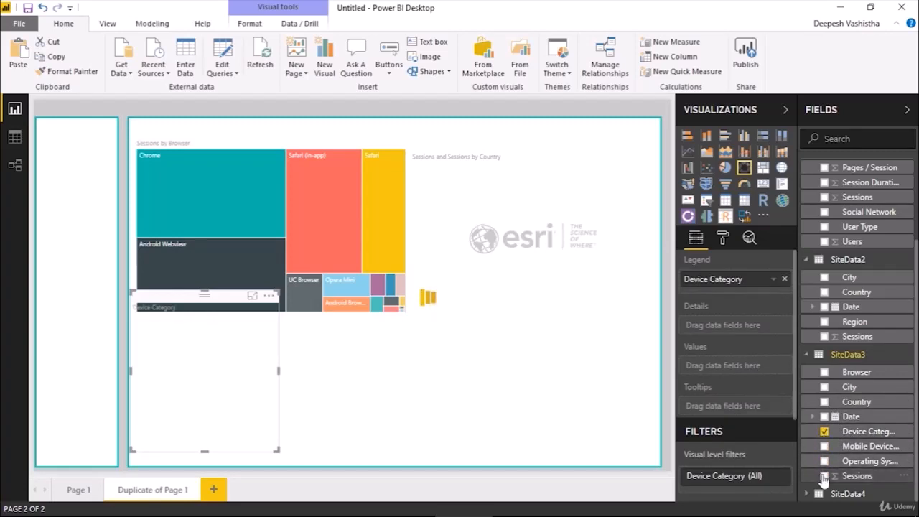
left_click(824, 476)
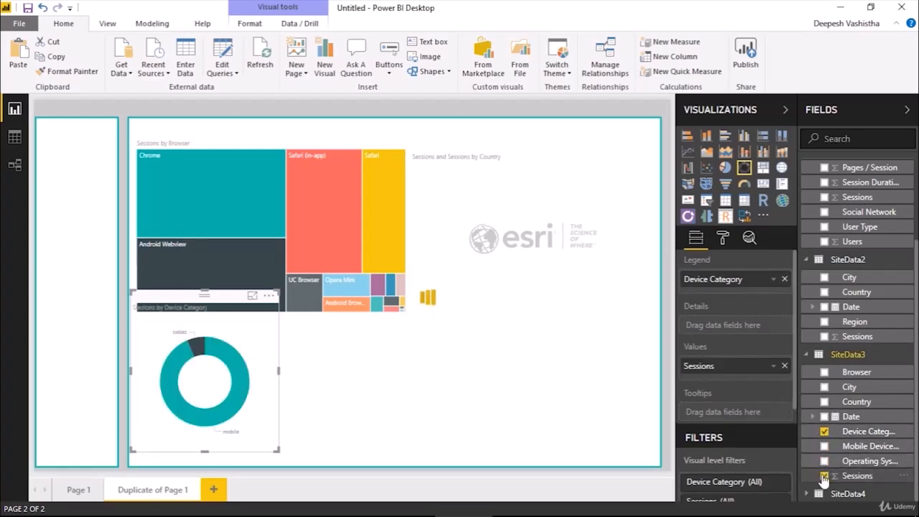
View the donut chart in focus mode, return to the report and shorten the chart to clear the treemap above
left_click(253, 297)
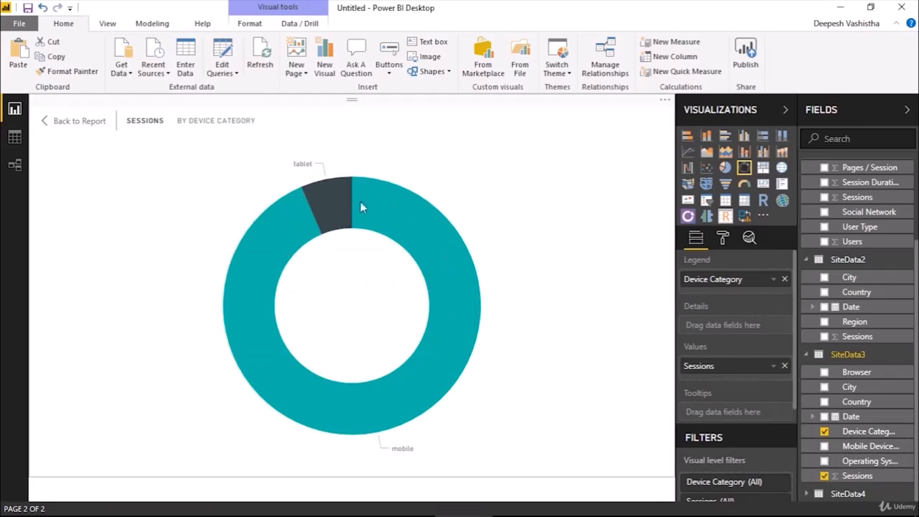
left_click(94, 124)
left_click_drag(211, 295, 214, 327)
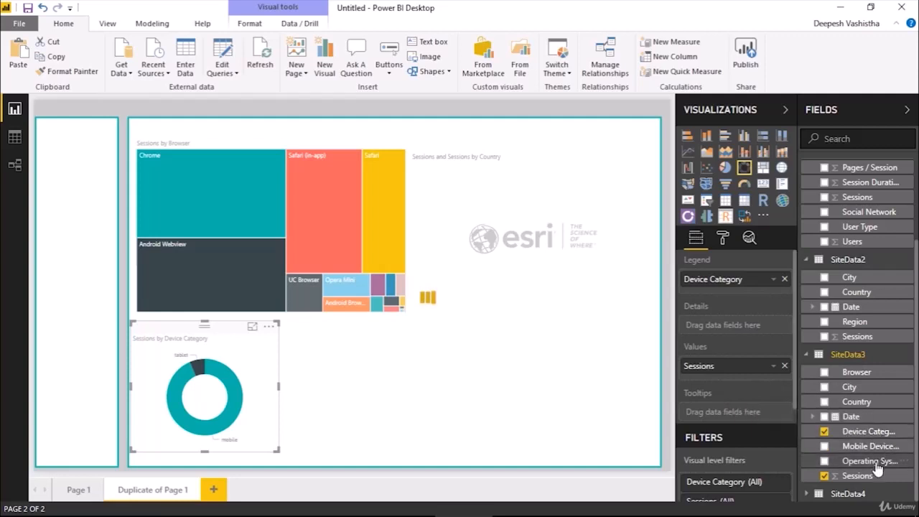
Add Operating System below Device Category in the donut's legend, drill down into mobile in focus mode and return to the report
left_click_drag(876, 463, 769, 294)
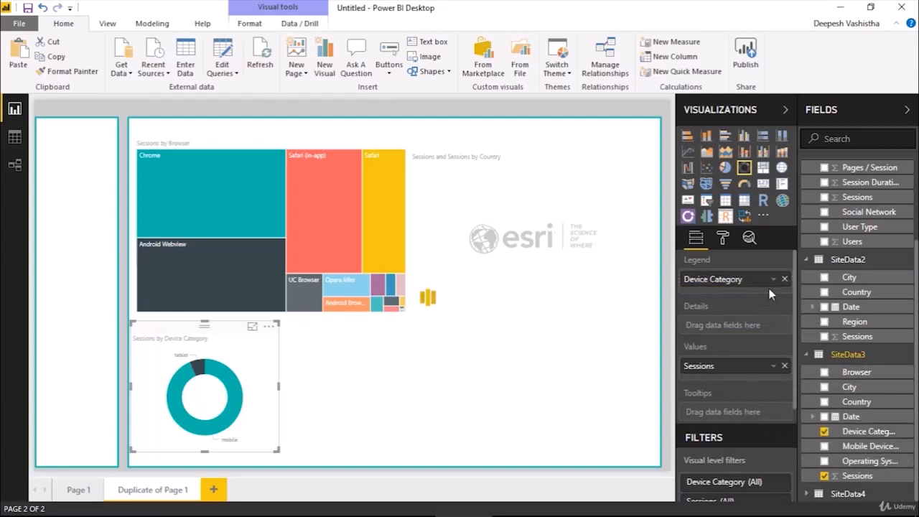
left_click(253, 329)
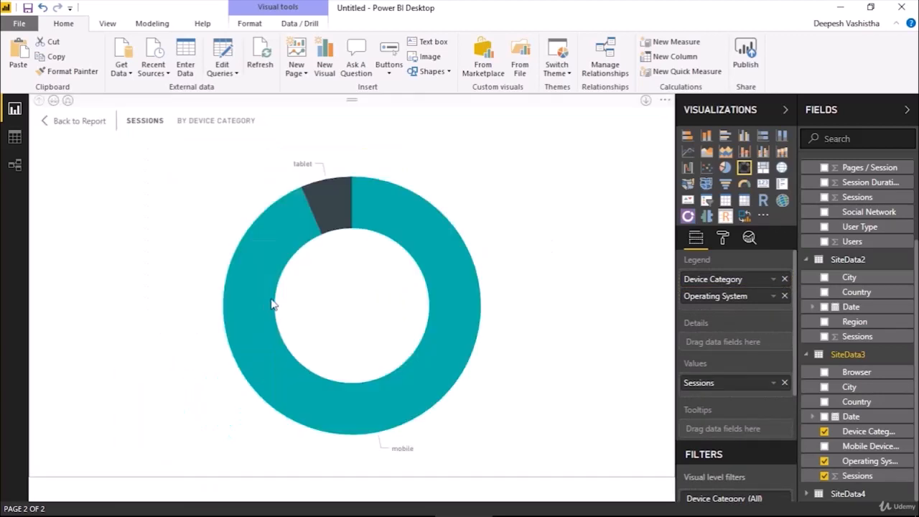
left_click(646, 100)
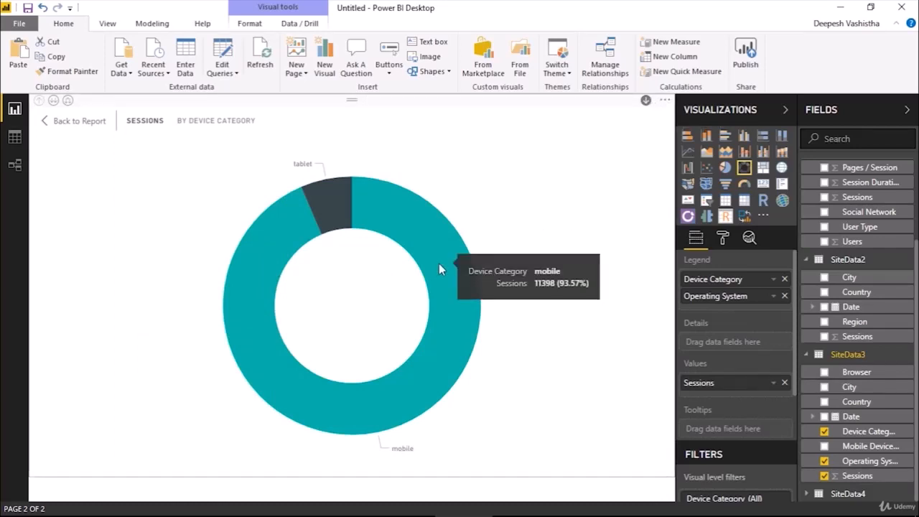
left_click(440, 269)
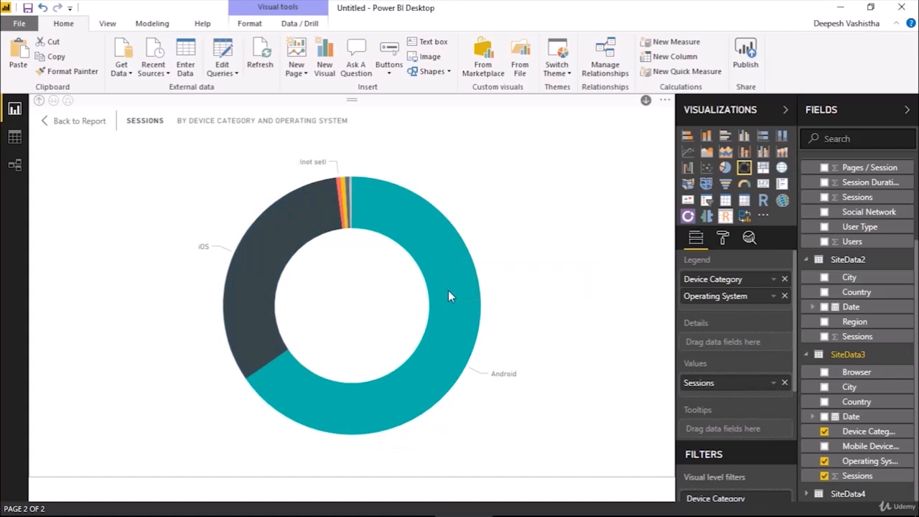
mouse_move(467, 286)
mouse_move(249, 288)
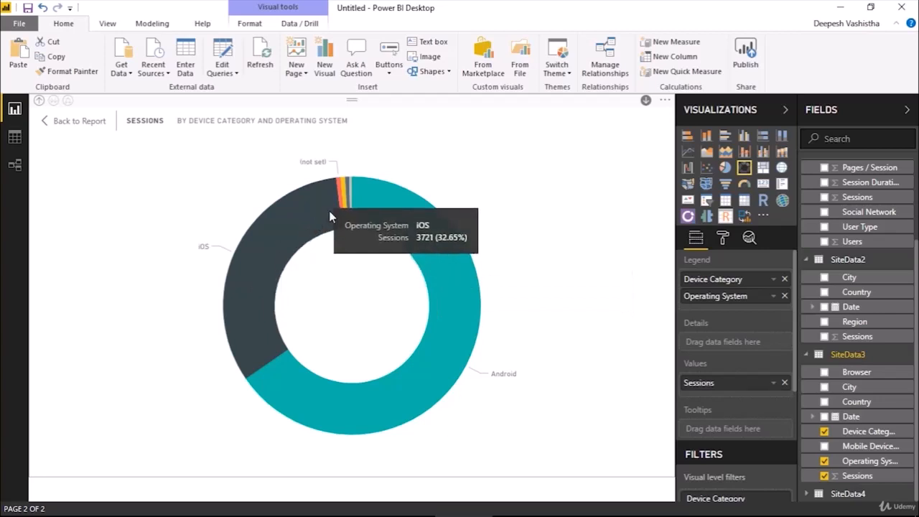
left_click(102, 129)
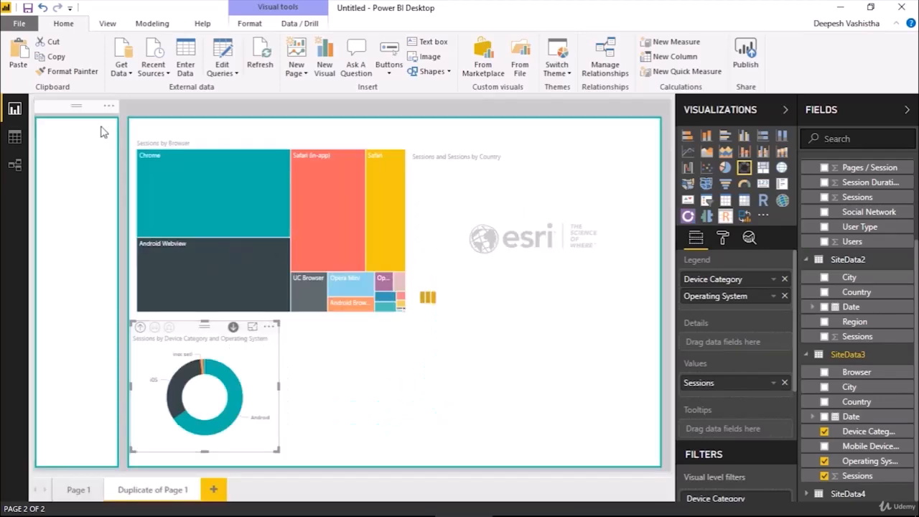
Align the donut chart with the treemap's left edge and enlarge it slightly within the space below
left_click_drag(204, 335, 214, 333)
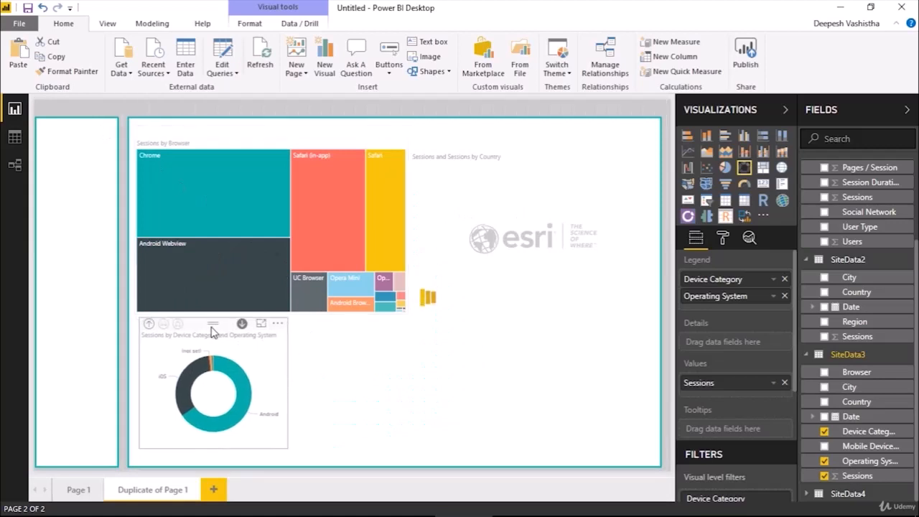
left_click_drag(288, 447, 298, 456)
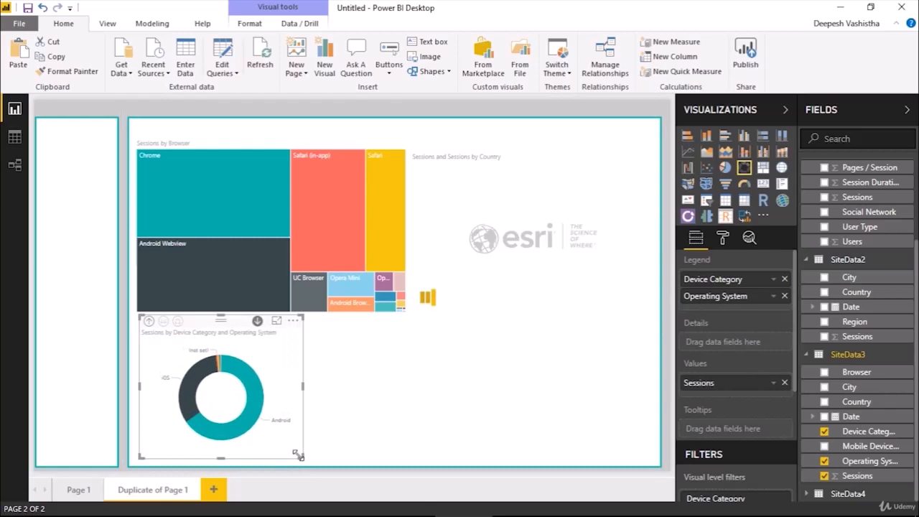
left_click(670, 345)
Add a line chart beside the donut and resize it to fill the frame's lower-right area below the map
left_click(688, 152)
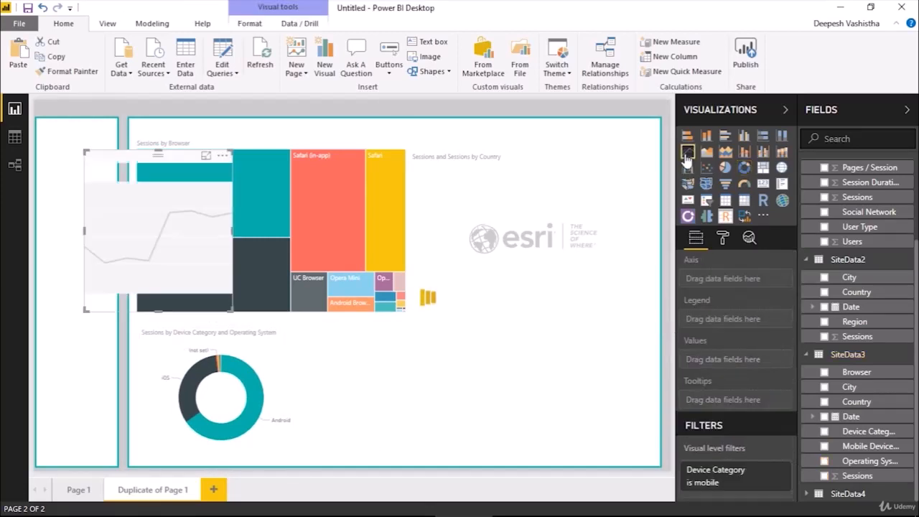
left_click_drag(165, 267, 410, 416)
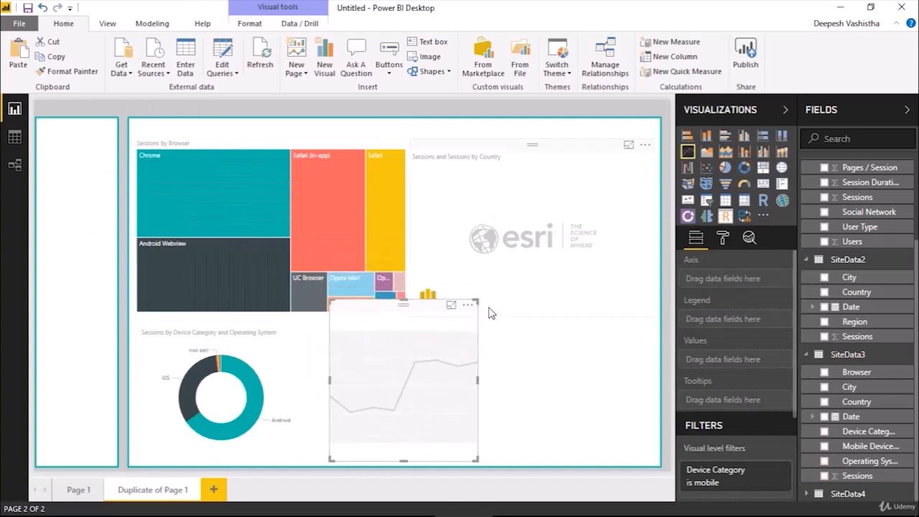
left_click_drag(477, 303, 480, 325)
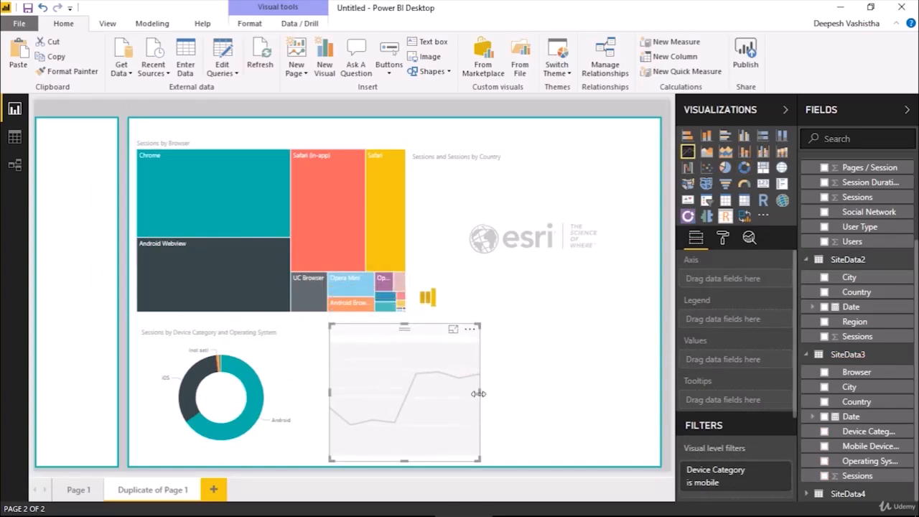
left_click_drag(478, 394, 650, 404)
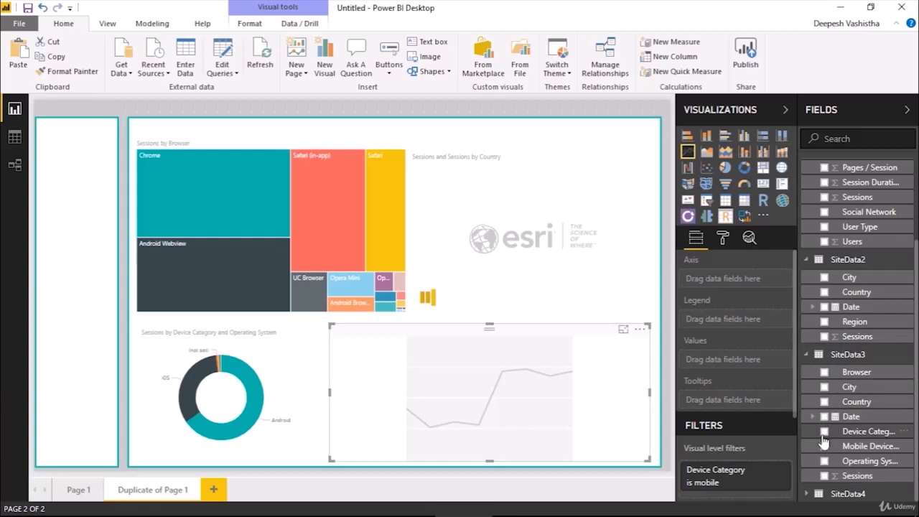
Plot SiteData3 Sessions by Date in the line chart, using the plain Date instead of the date hierarchy
left_click(824, 476)
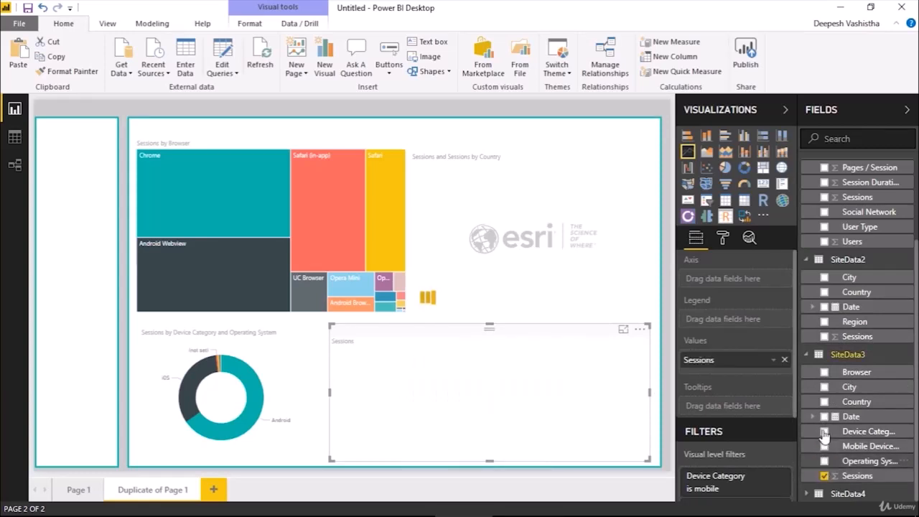
left_click(825, 417)
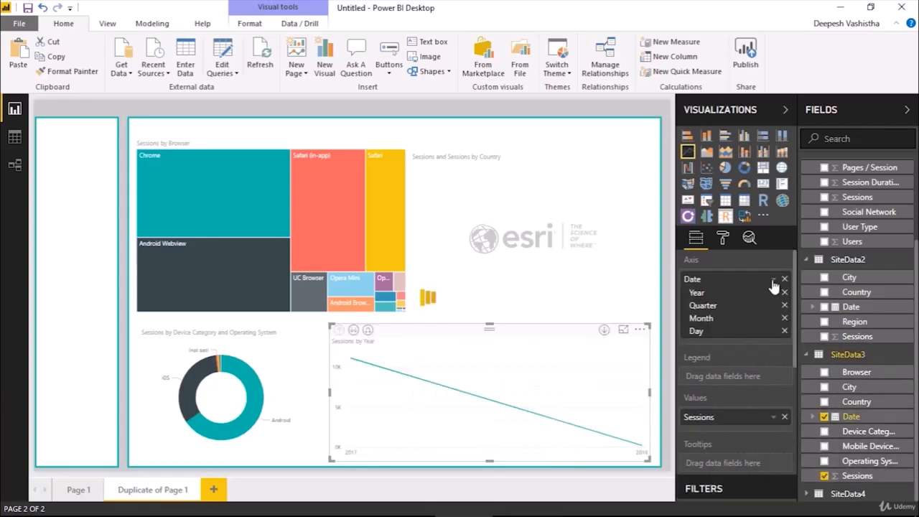
left_click(773, 280)
left_click(789, 347)
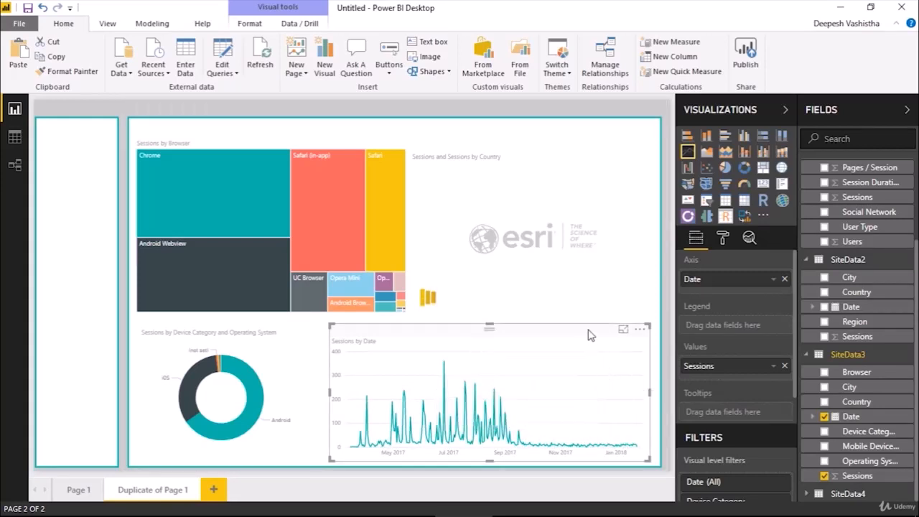
Nudge the line chart toward the map's lower edge and stretch its bottom edge down slightly to fill the frame
left_click_drag(588, 335, 593, 329)
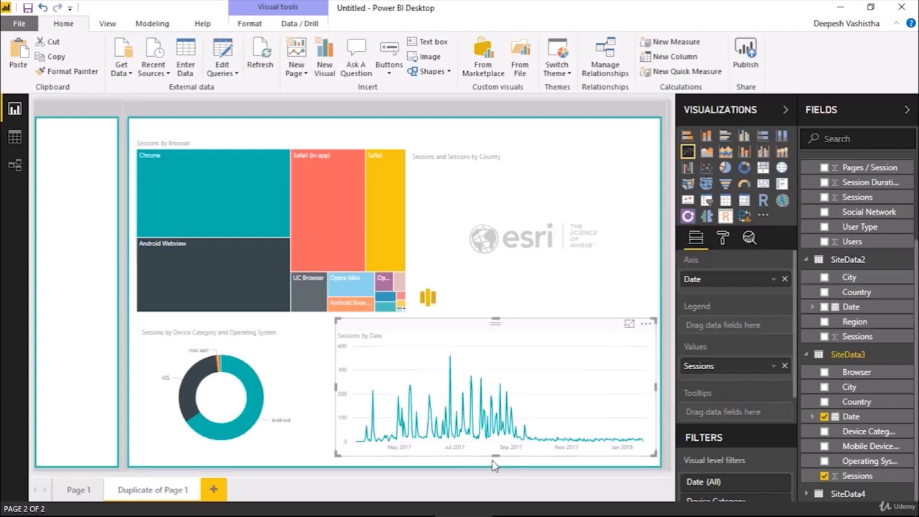
left_click_drag(496, 455, 496, 461)
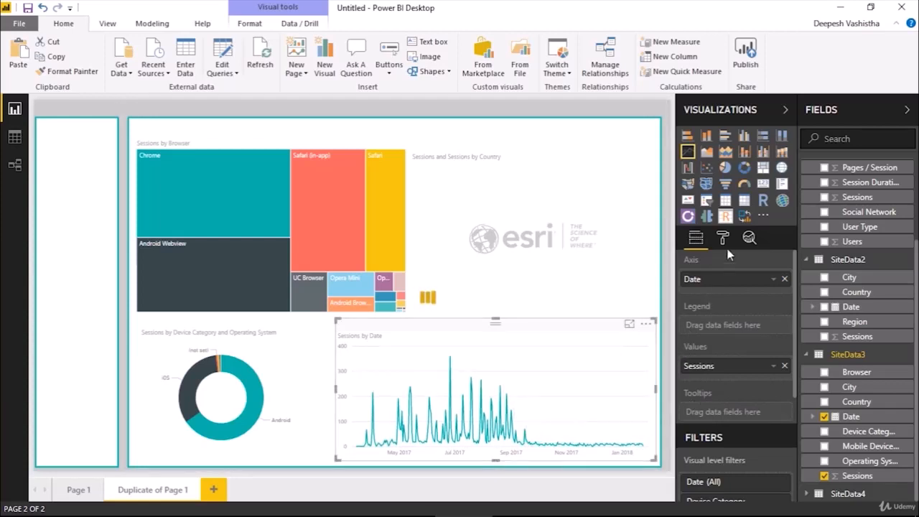
Add a forecast to the line chart in focus mode, keeping 10 points and a 95% confidence interval, and return to the report
left_click(749, 239)
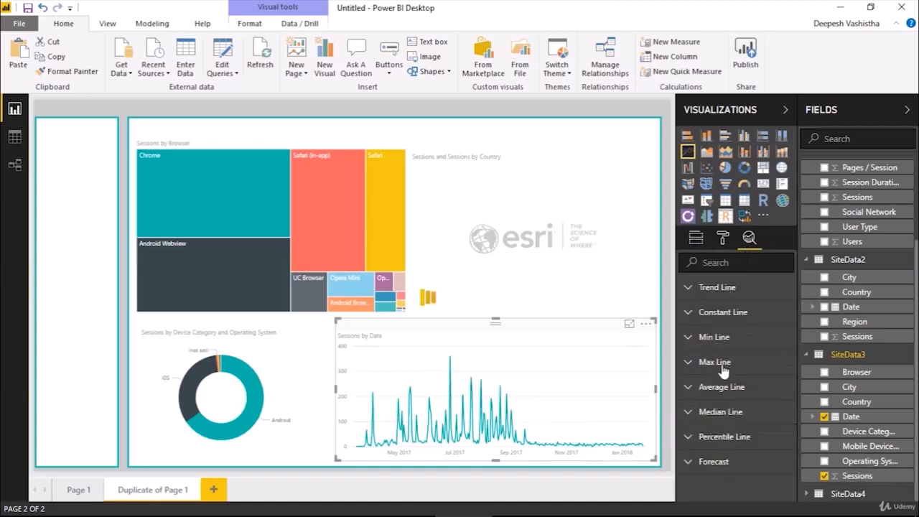
left_click(630, 324)
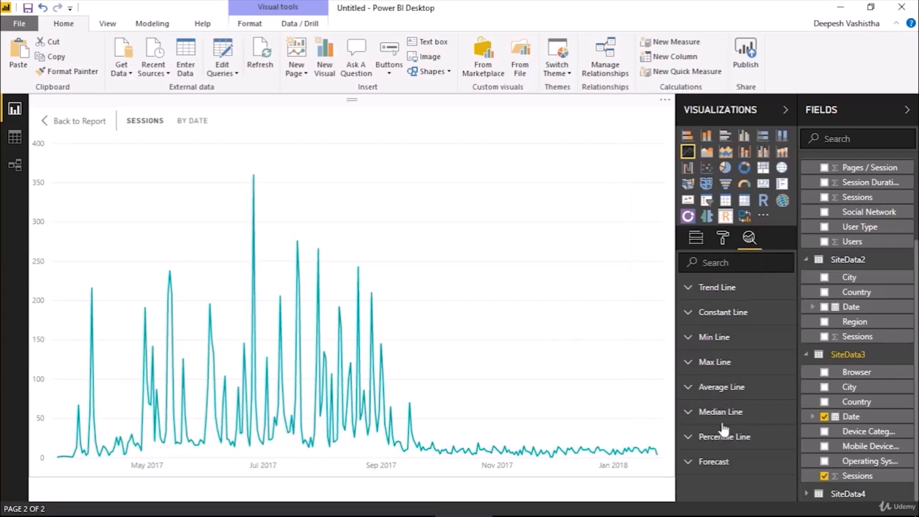
left_click(725, 461)
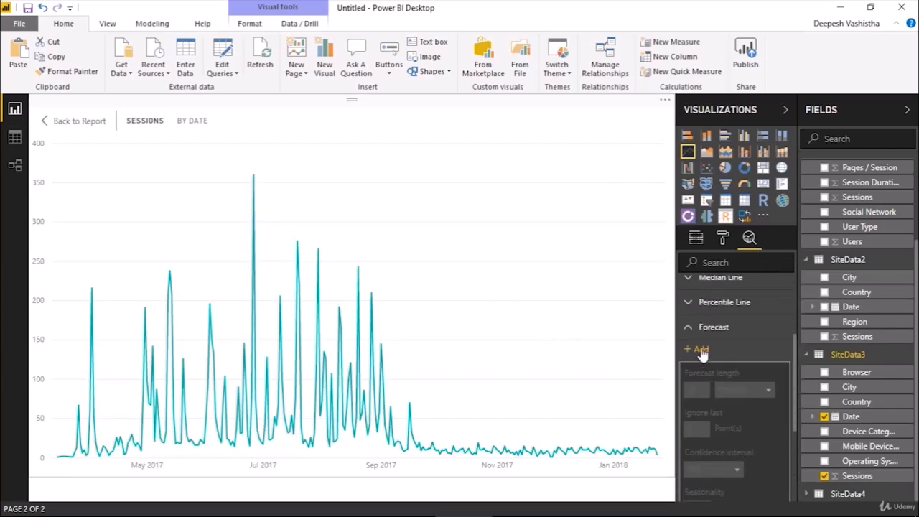
left_click(702, 349)
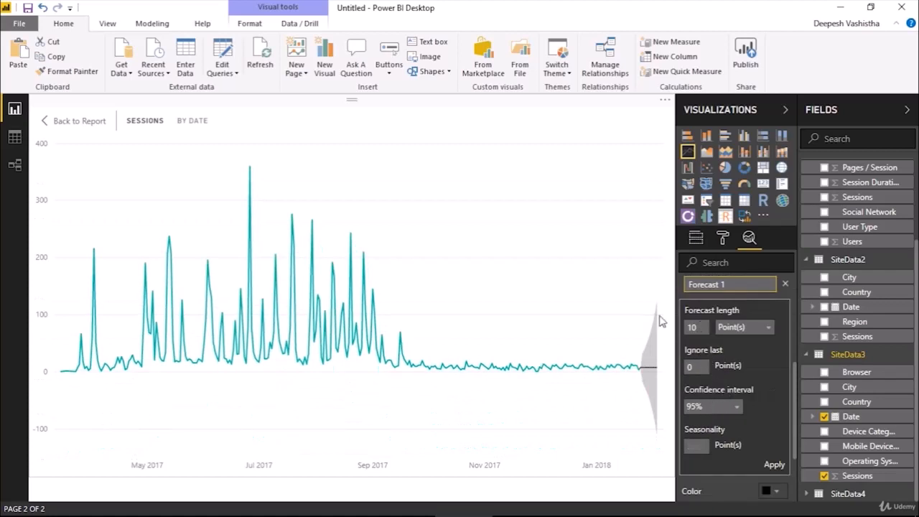
mouse_move(649, 371)
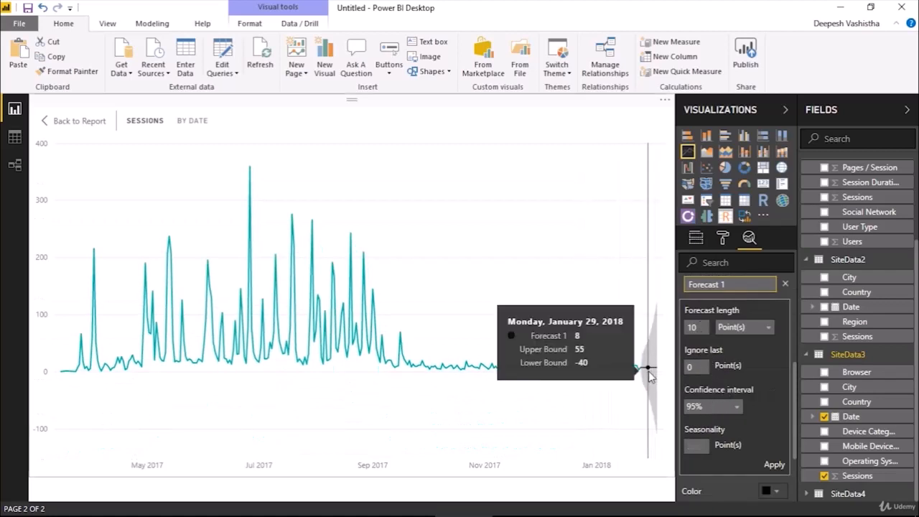
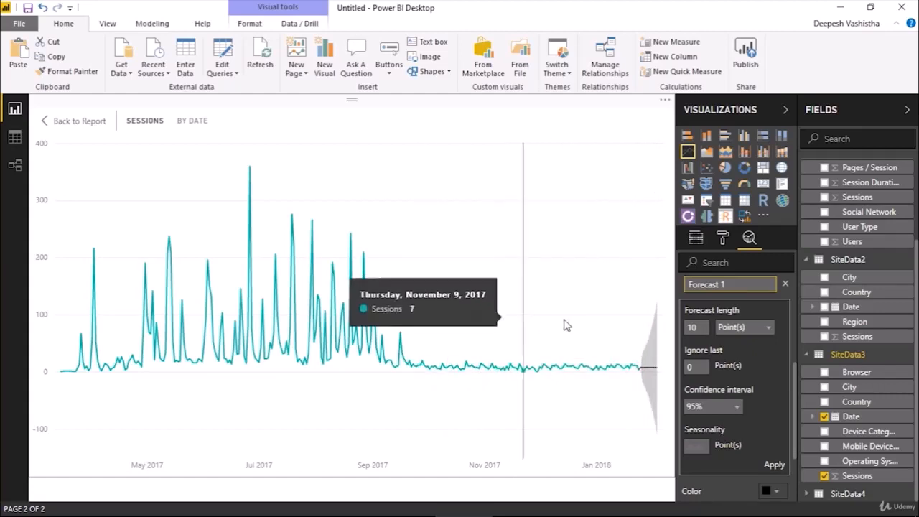
left_click(79, 121)
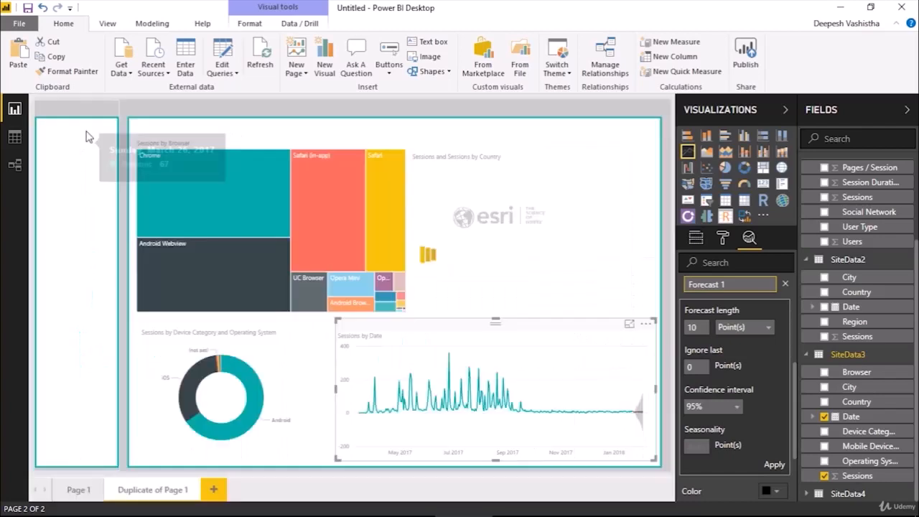
left_click(670, 298)
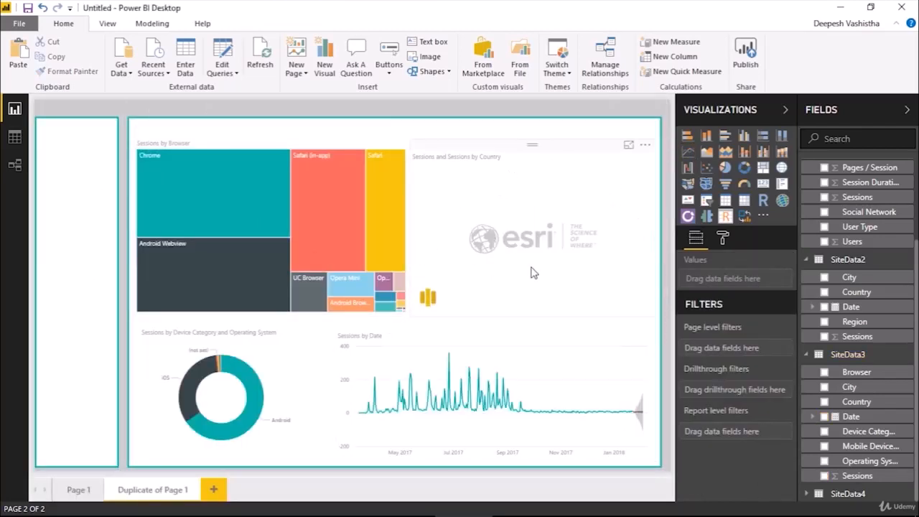
Open the Sessions by Country map in focus mode and switch it to editing
left_click(428, 263)
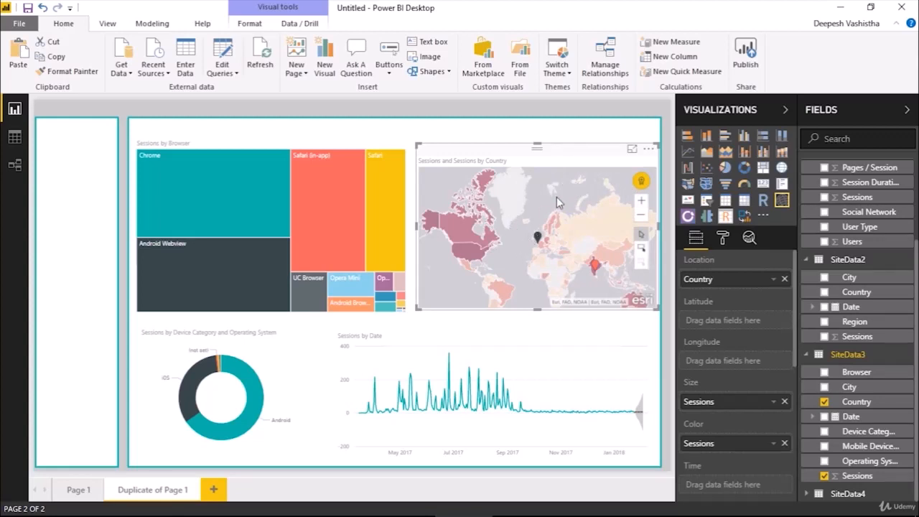
mouse_move(463, 242)
left_click(632, 149)
mouse_move(352, 260)
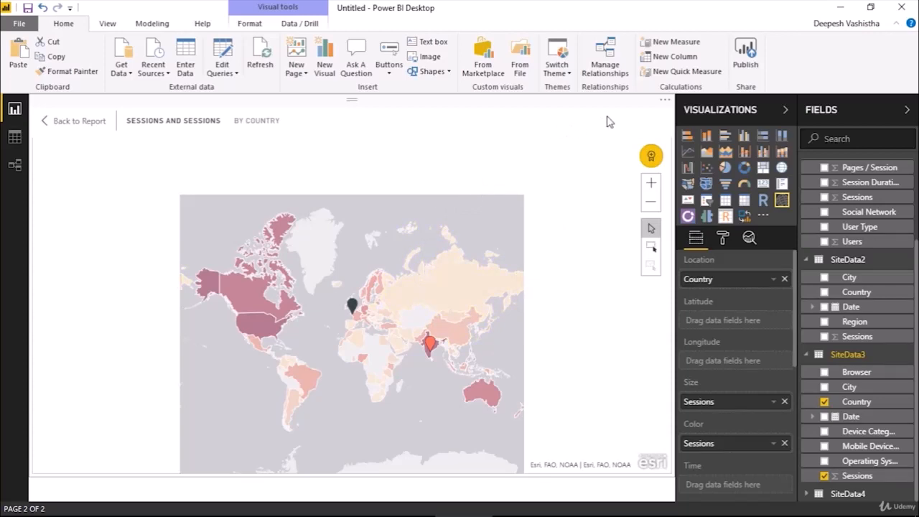
left_click(666, 108)
left_click(670, 117)
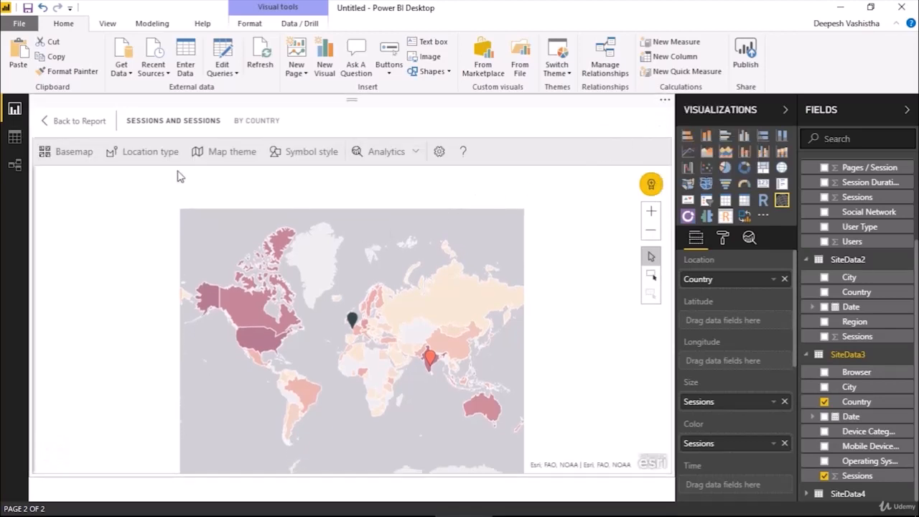
Check the country and session details around the map's India and UK pins
left_click(363, 157)
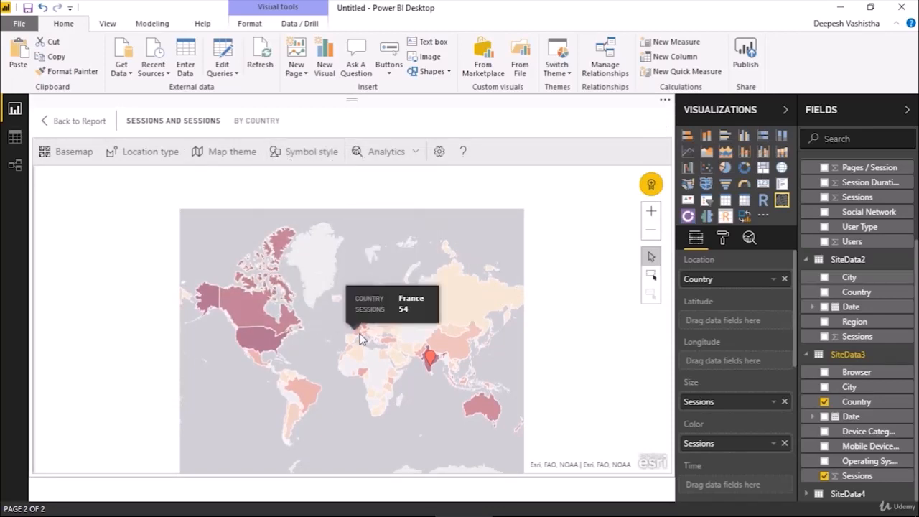
left_click(429, 359)
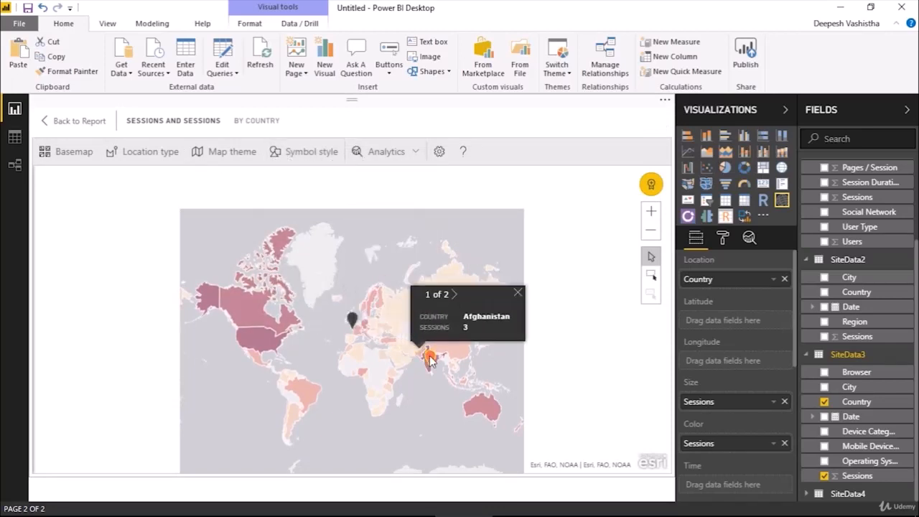
left_click(352, 320)
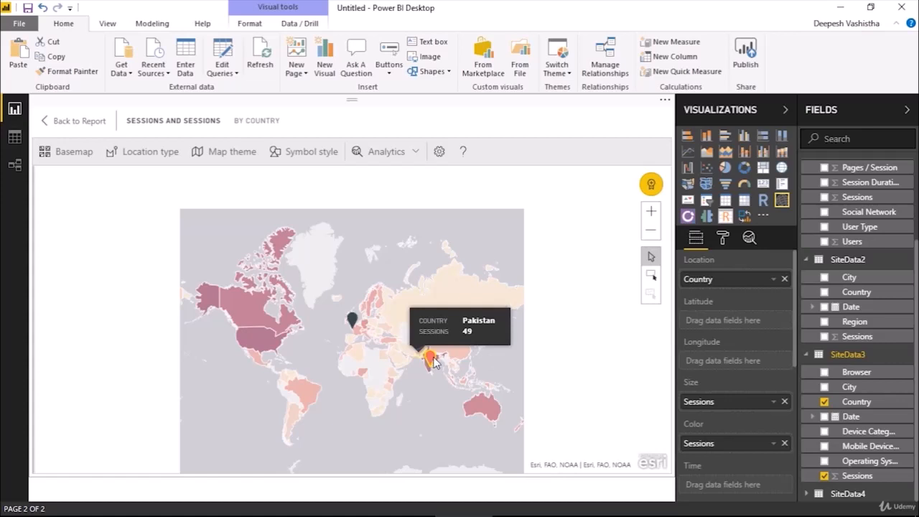
Search the map's pin locations for "United" and add a pin for United States
left_click(417, 153)
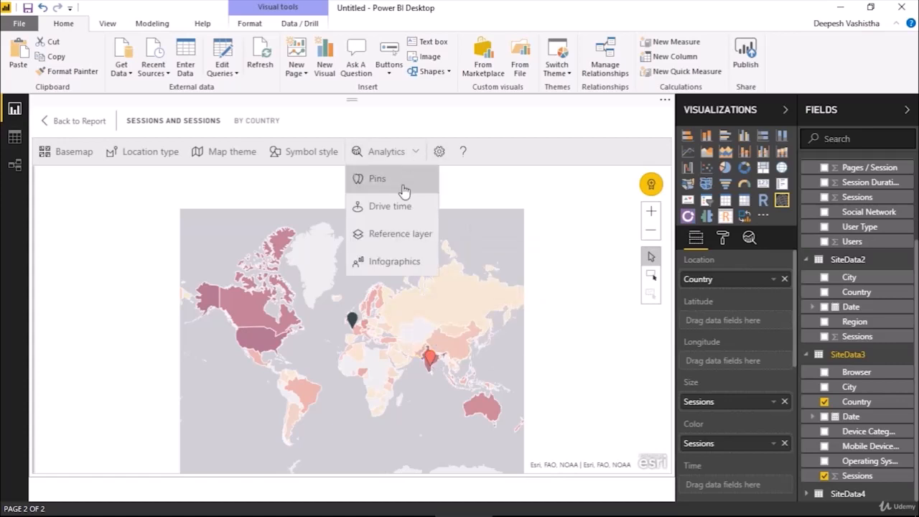
left_click(402, 181)
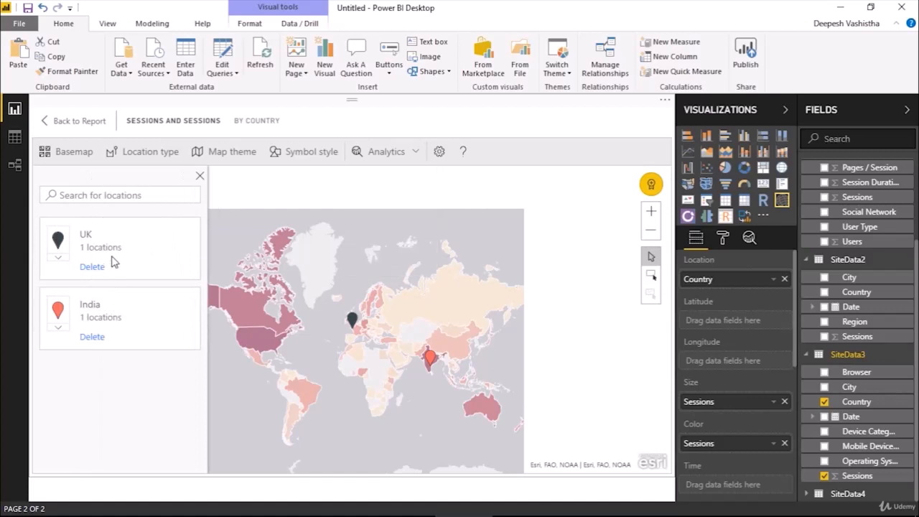
left_click(121, 195)
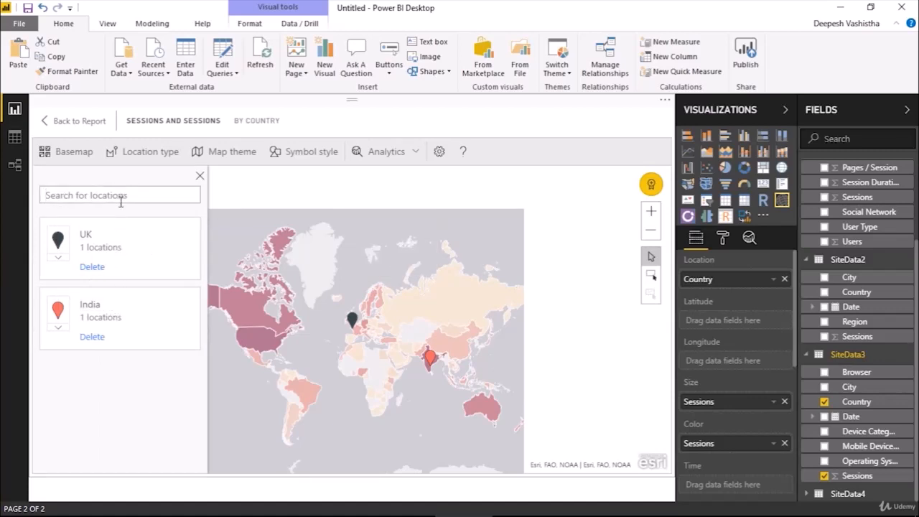
type("United")
double_click(121, 201)
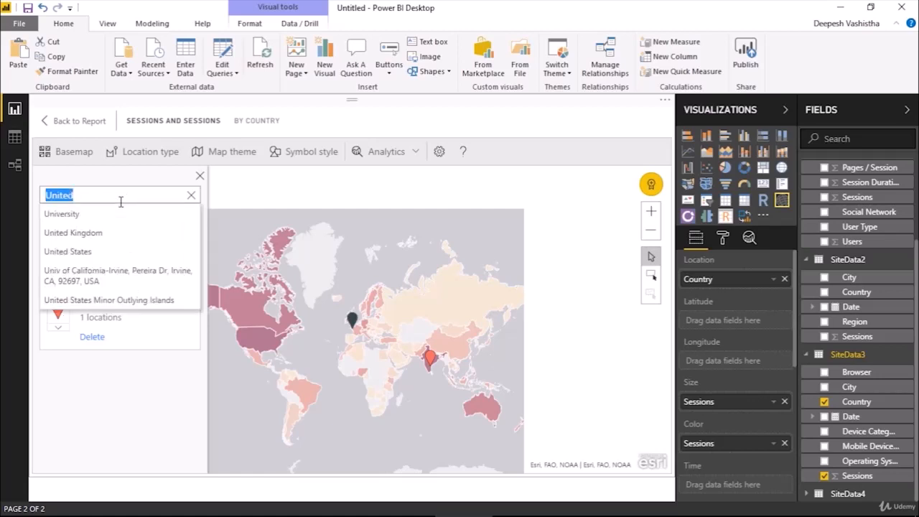
left_click(105, 232)
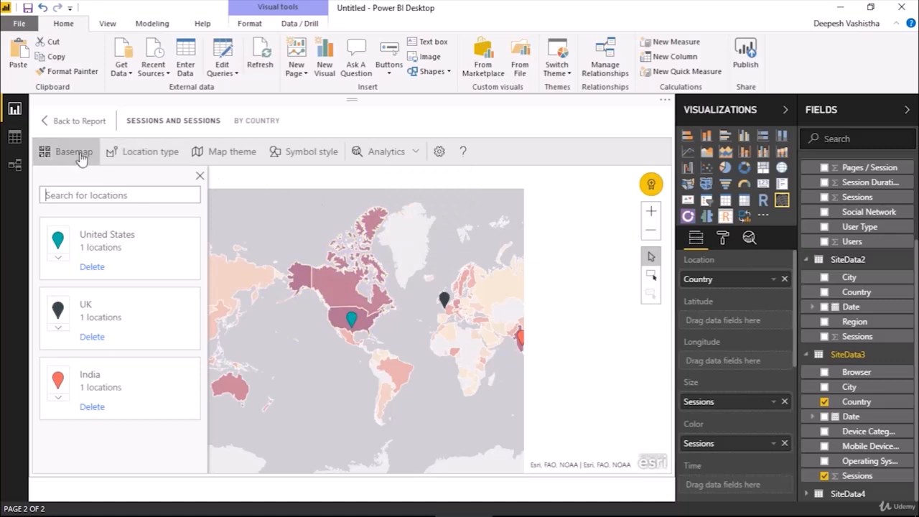
left_click(199, 176)
Examine the map's theme, basemap and symbol style options without changing them, inspect Russia's session details and return to the report
left_click(216, 153)
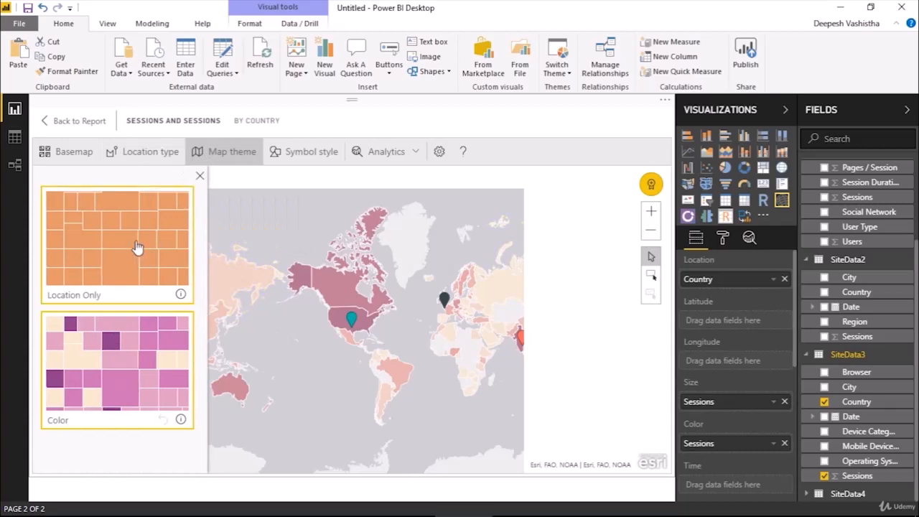
left_click(92, 158)
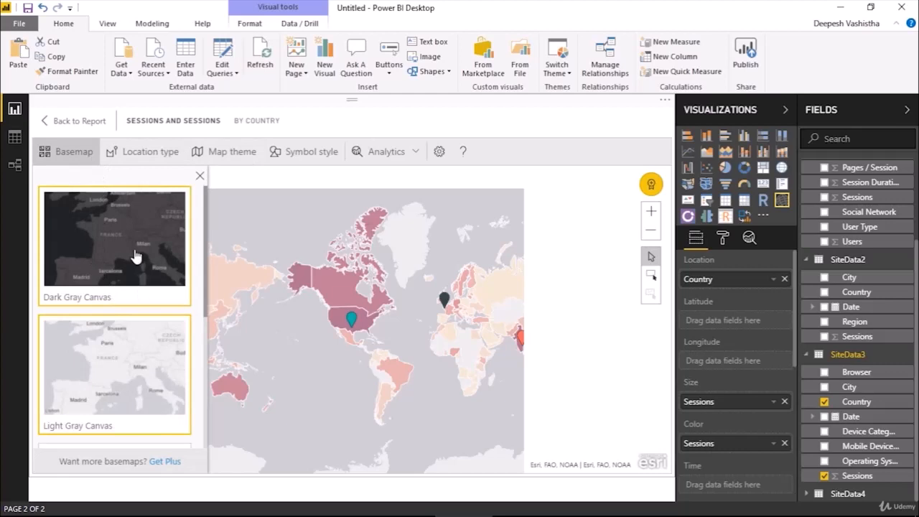
scroll(126, 379, "down", 1)
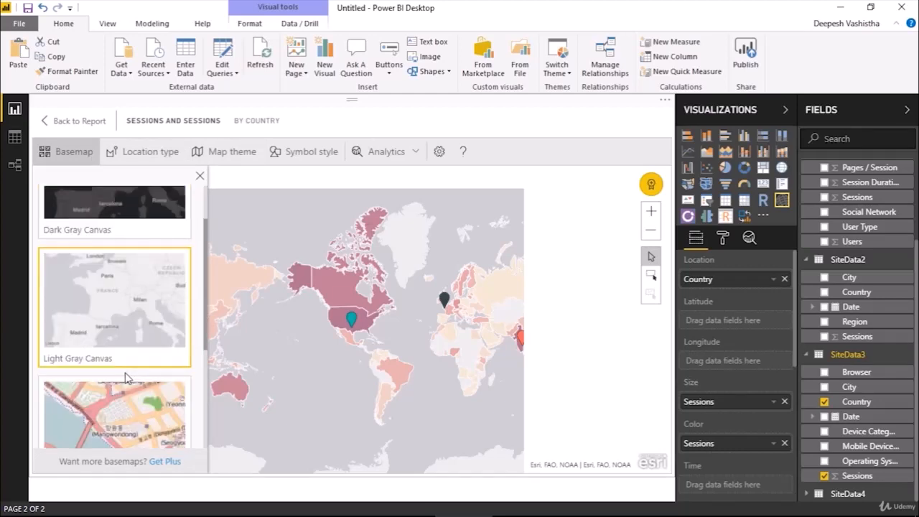
scroll(126, 378, "down", 1)
scroll(126, 379, "down", 3)
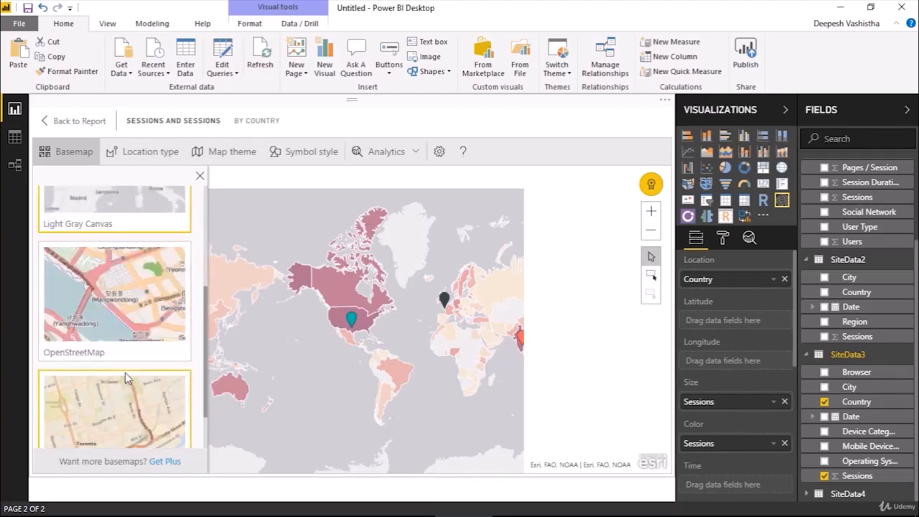
scroll(125, 378, "up", 5)
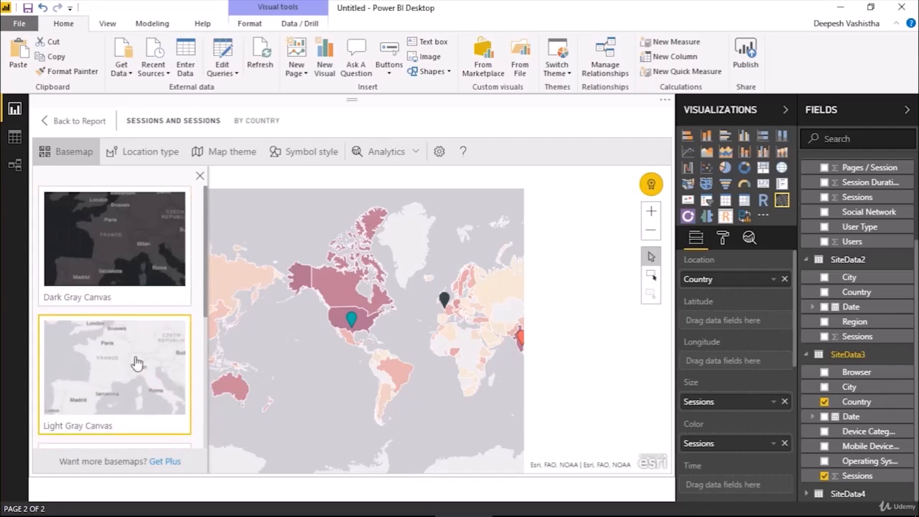
left_click(315, 165)
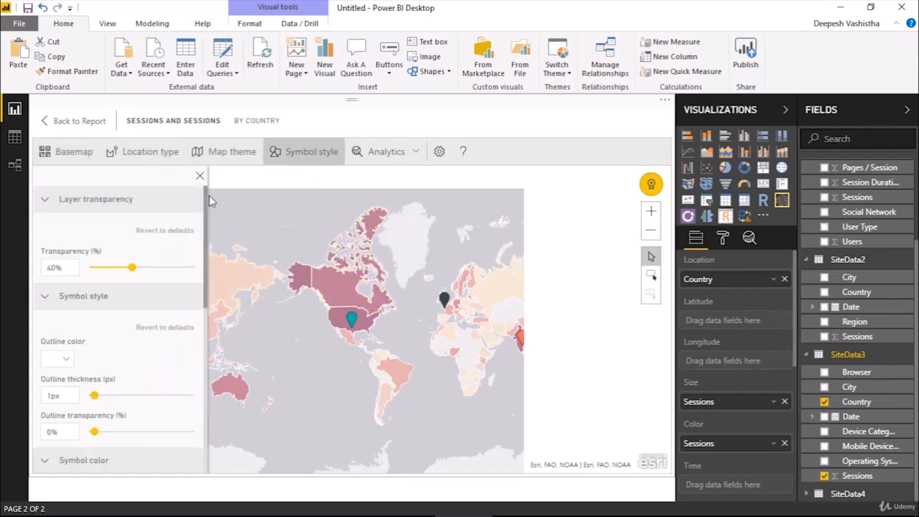
left_click(202, 178)
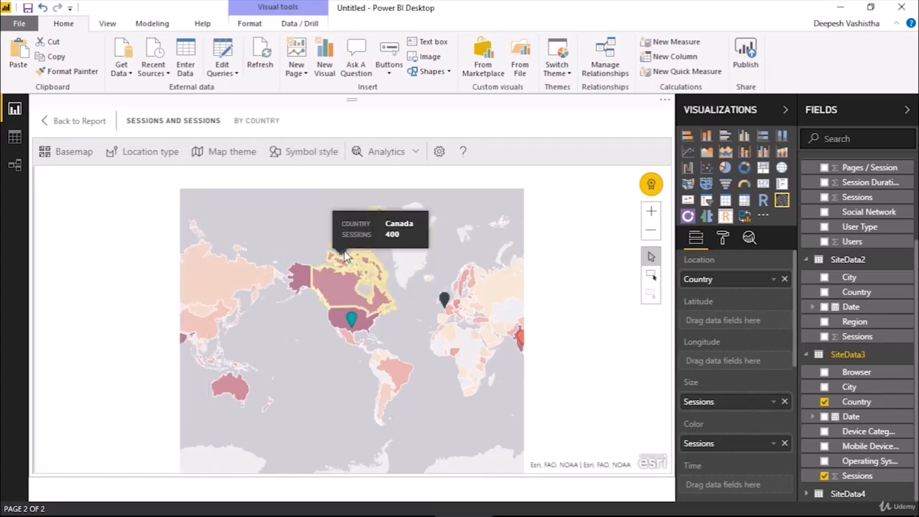
left_click(313, 161)
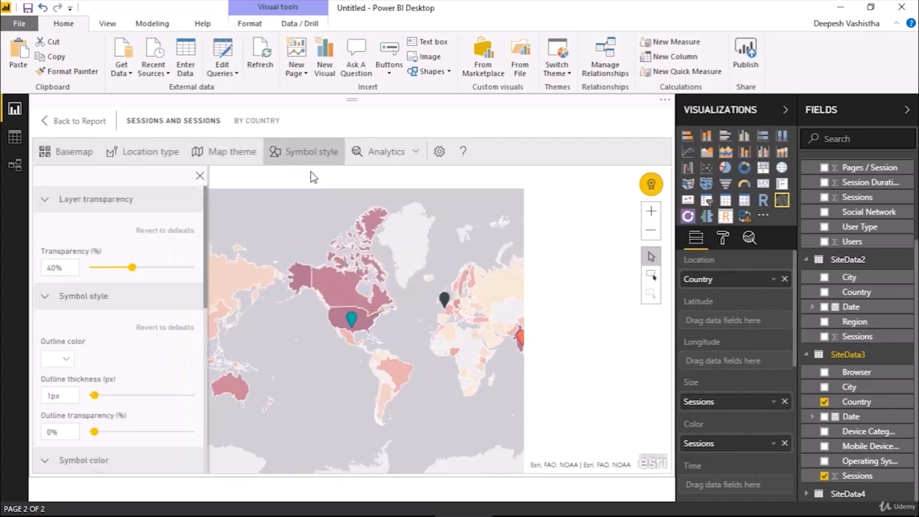
left_click(201, 176)
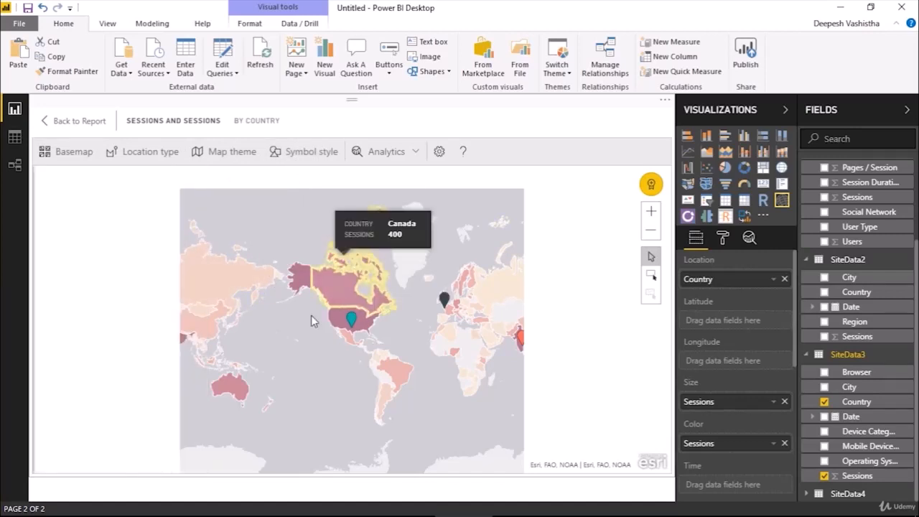
left_click(260, 267)
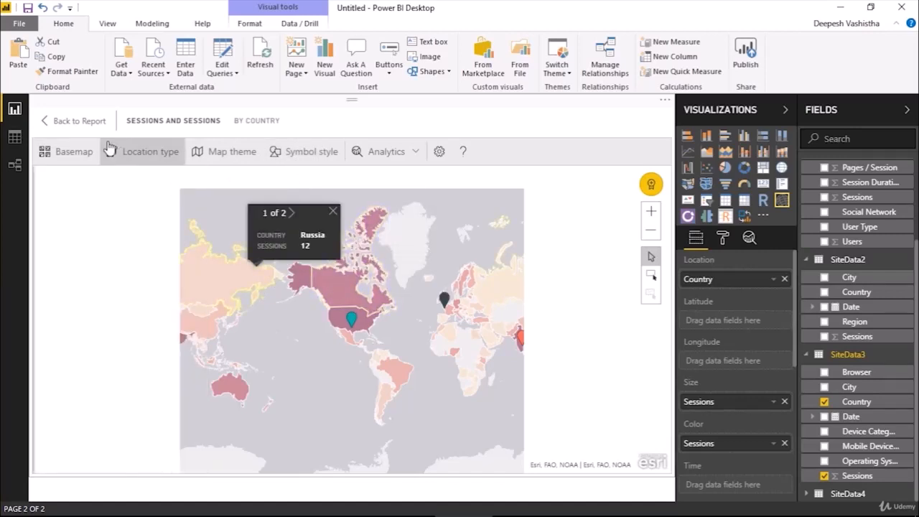
left_click(79, 121)
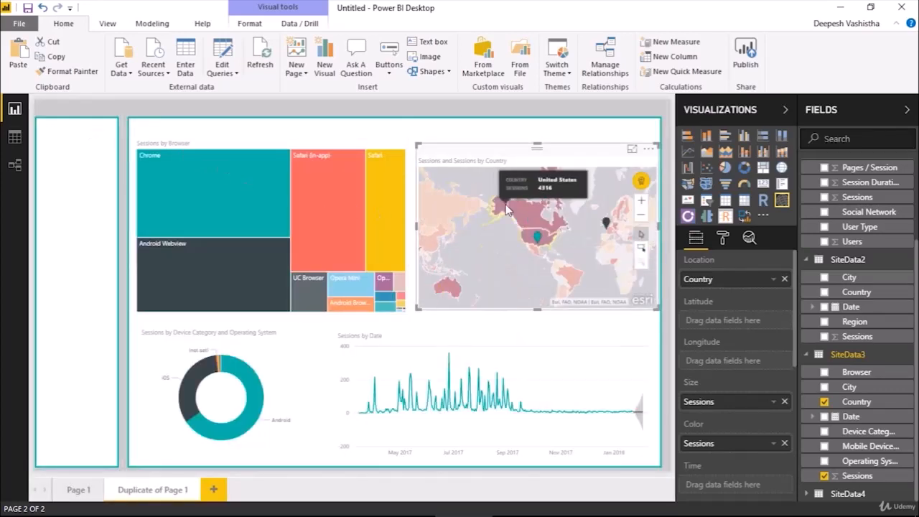
left_click(508, 216)
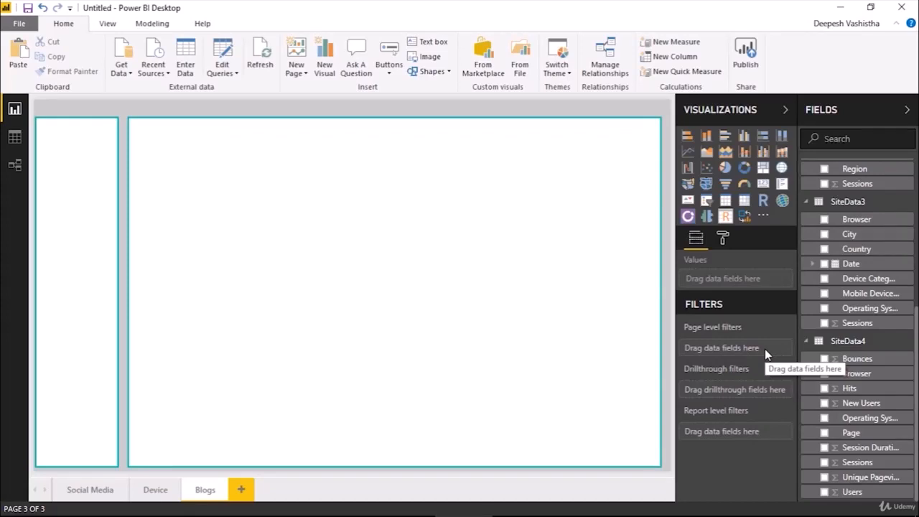
Review the Social Media page and the Device page
left_click(106, 496)
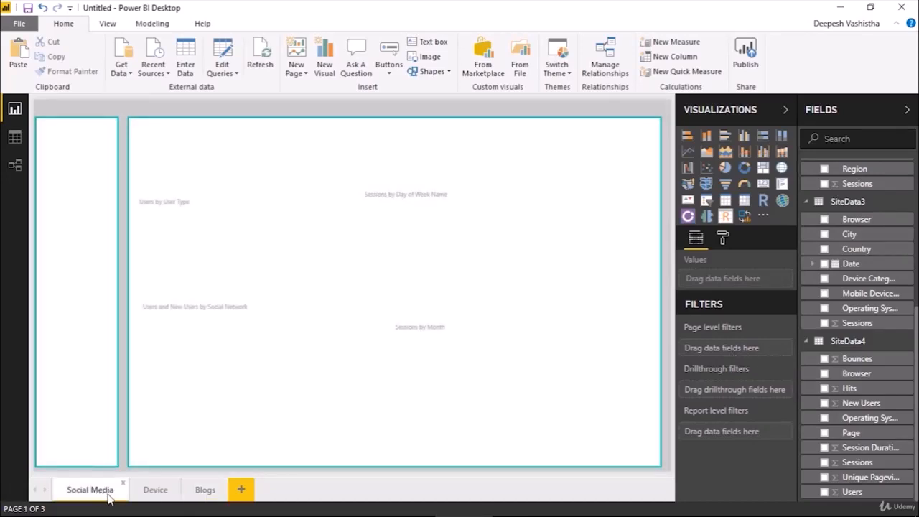
left_click(148, 497)
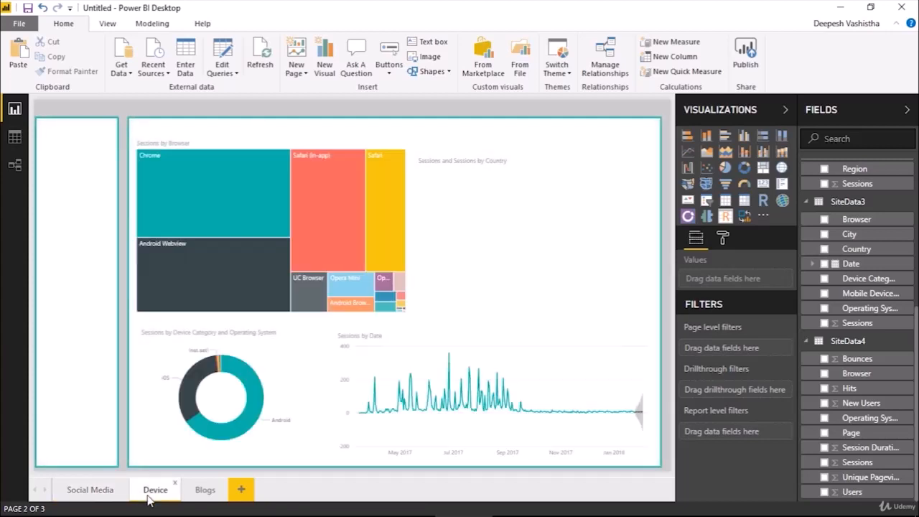
Add a Data Insights by MAQ Software visual to the Blogs page and open it in focus mode
left_click(204, 502)
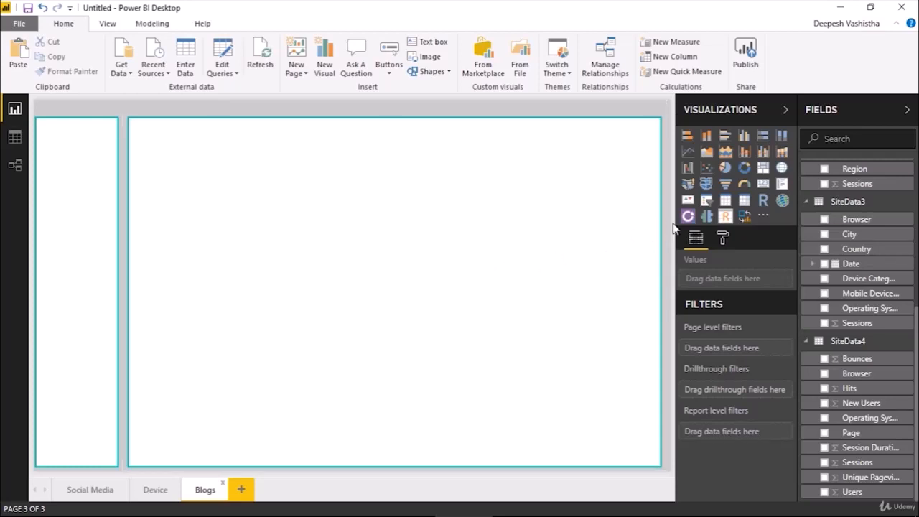
left_click(744, 220)
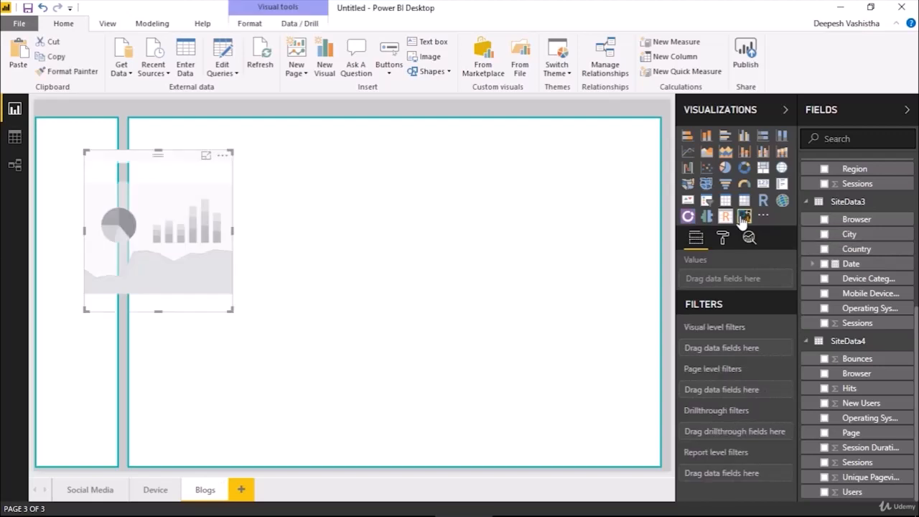
left_click(207, 159)
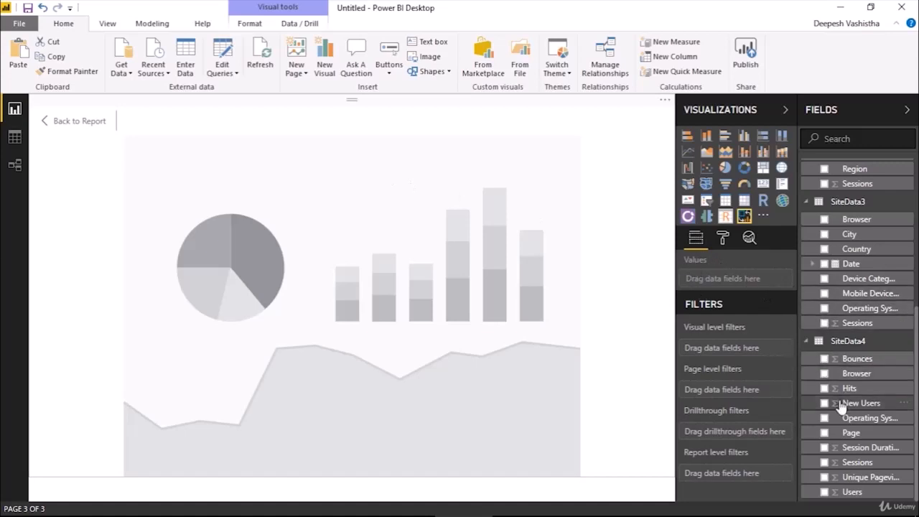
Add Operating System, Browser, Sessions and New Users from SiteData4 to the visual's values
left_click(825, 418)
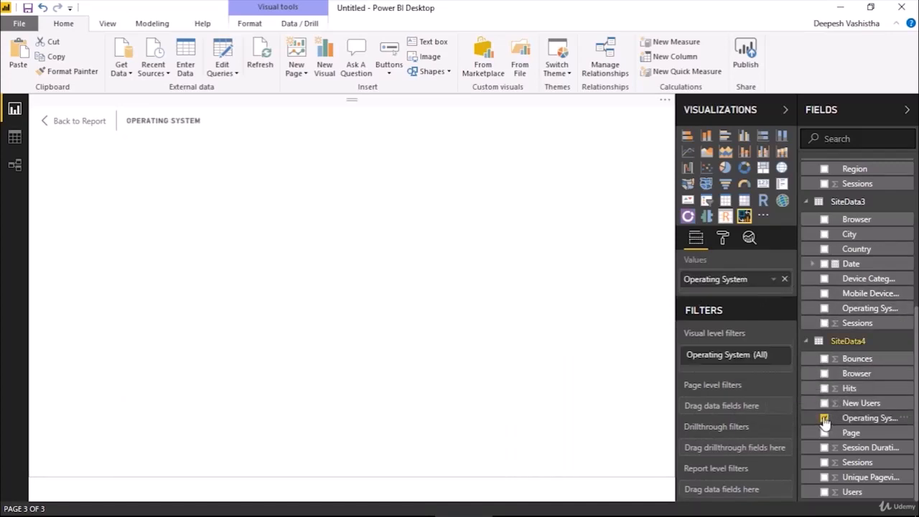
left_click(825, 373)
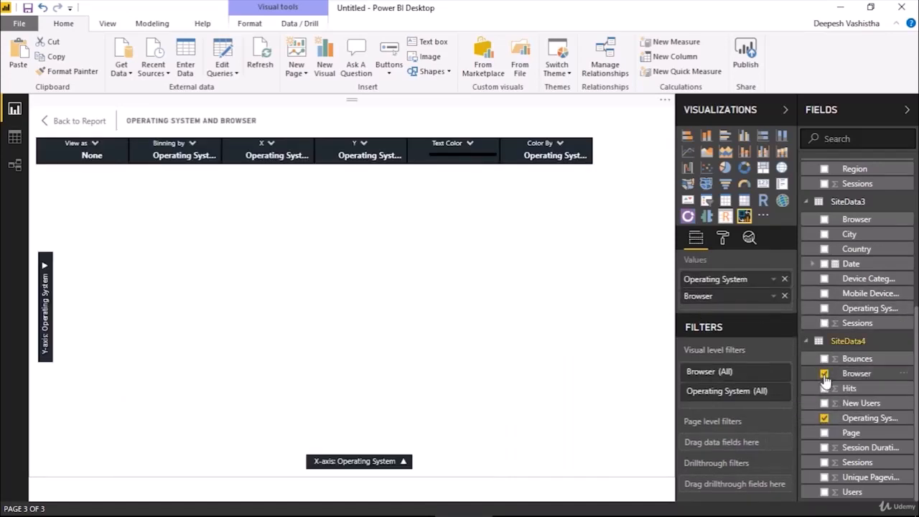
left_click(825, 464)
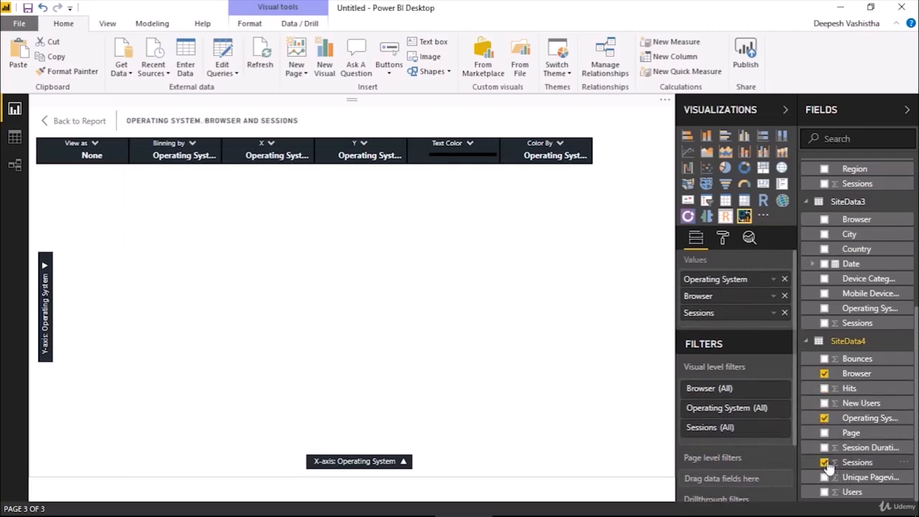
left_click(824, 403)
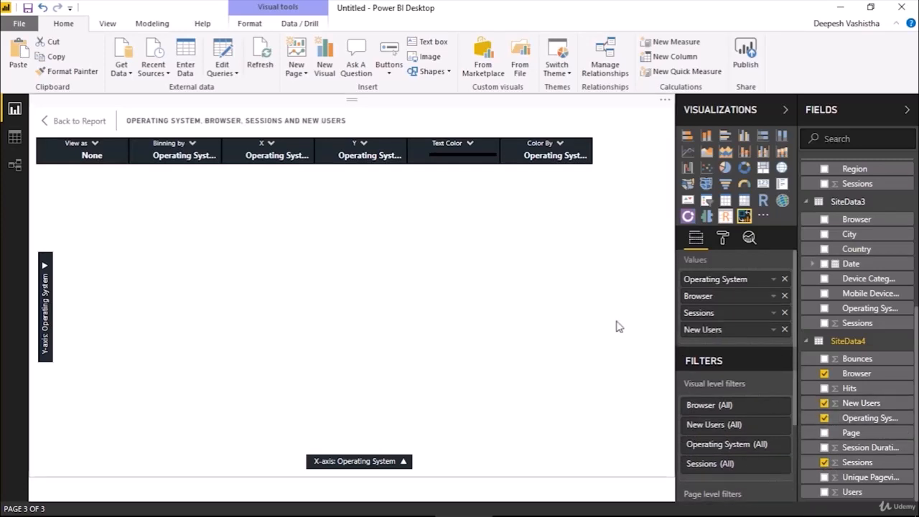
Show the Data Insights visual as Column charts with Browser on the X axis and New Users on the Y axis
left_click(94, 153)
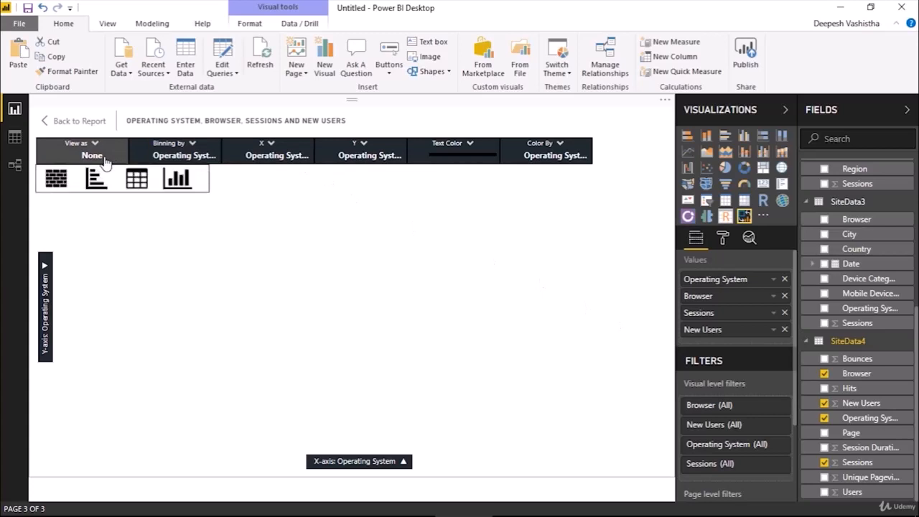
left_click(178, 182)
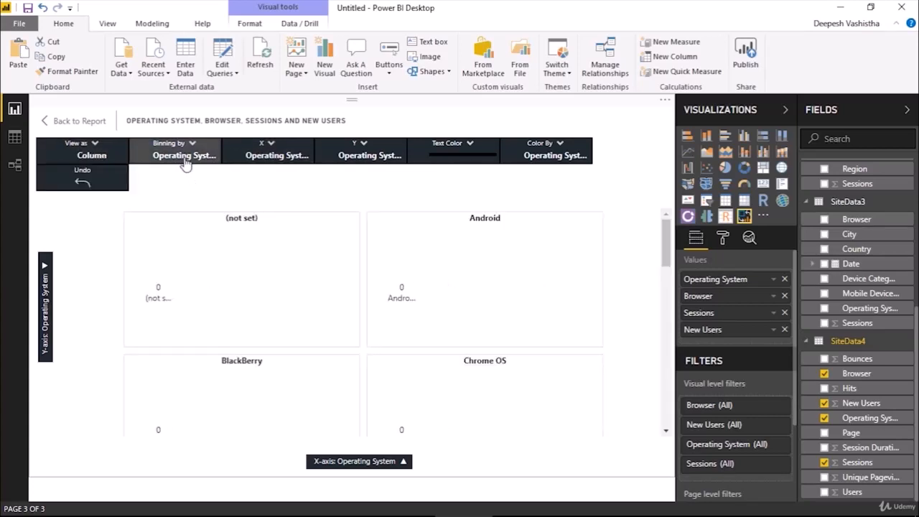
left_click(287, 156)
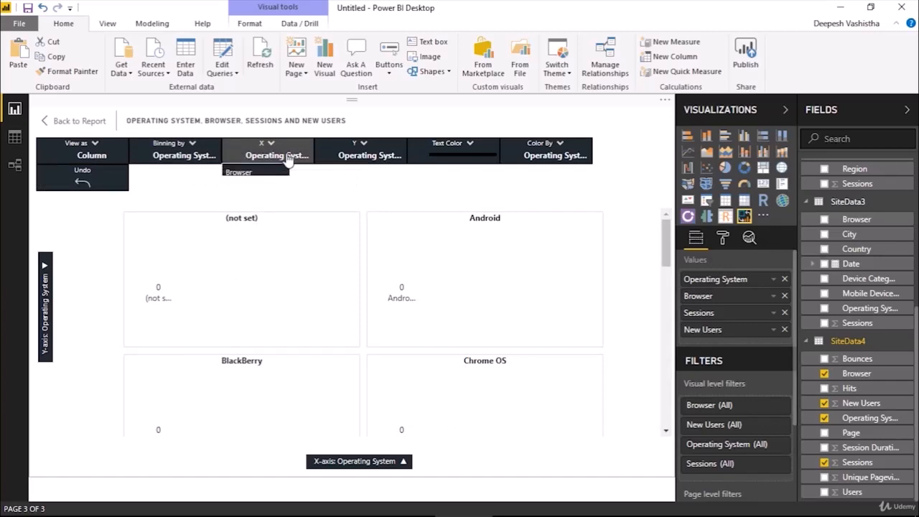
left_click(237, 173)
left_click(375, 159)
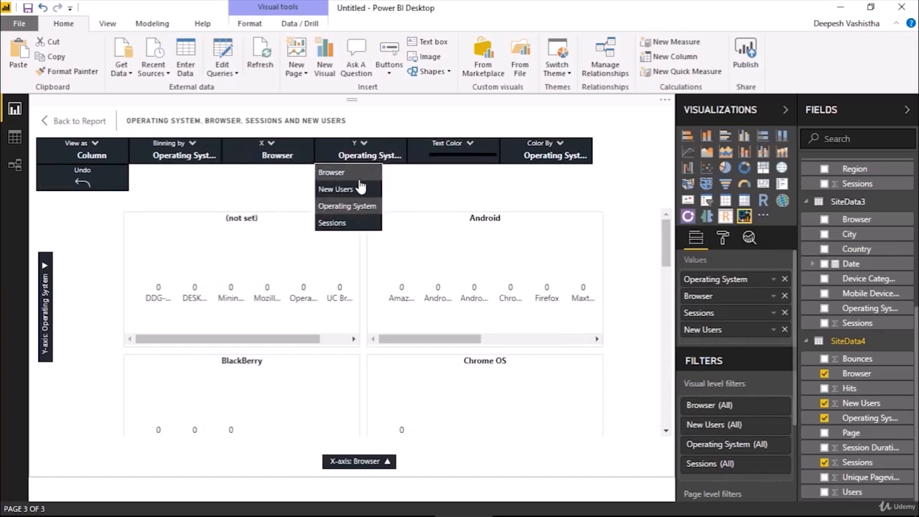
left_click(360, 186)
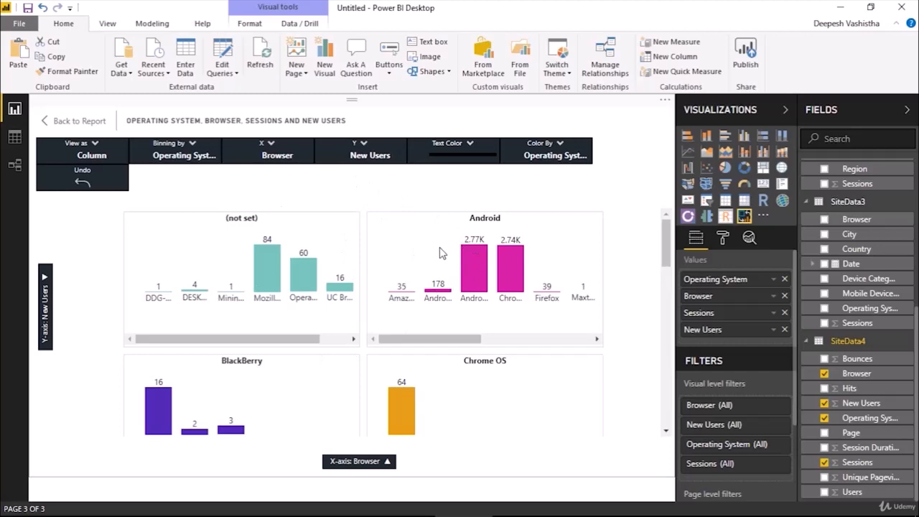
Examine the new users per browser in the column charts of the different operating systems
scroll(446, 265, "down", 6)
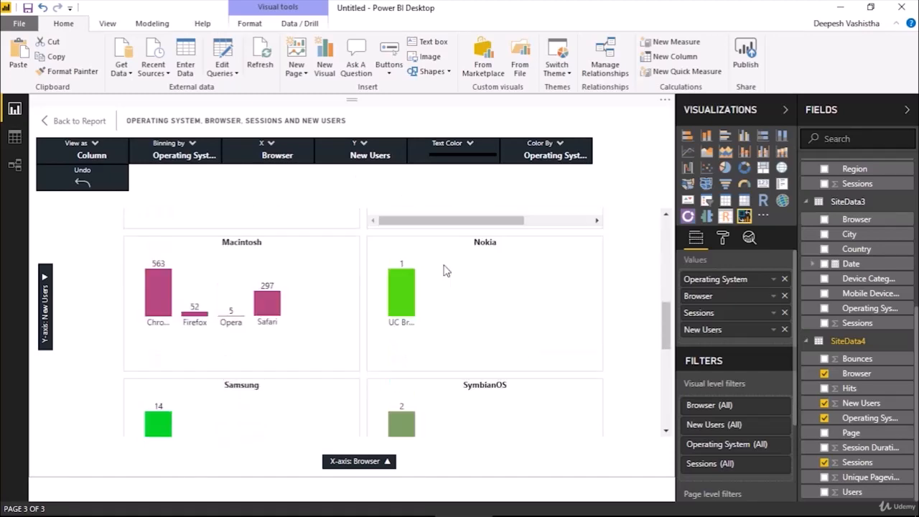
scroll(446, 271, "up", 6)
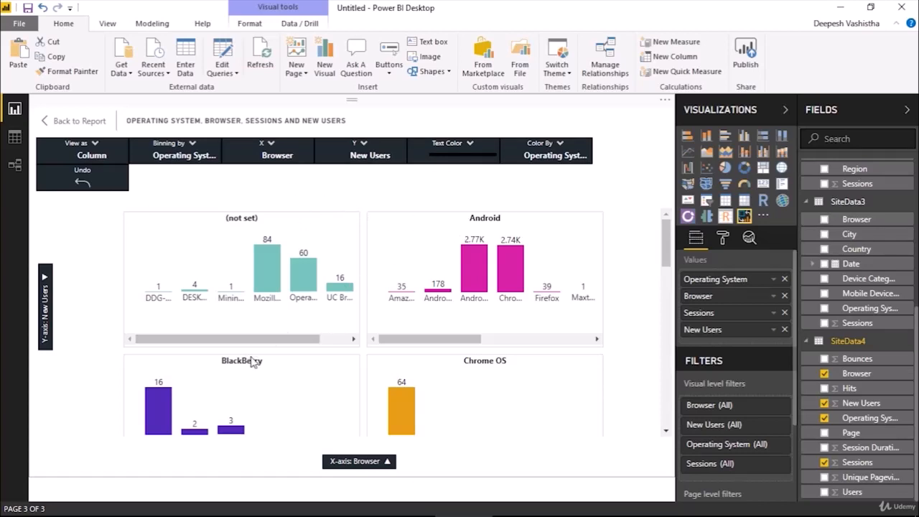
scroll(451, 363, "down", 5)
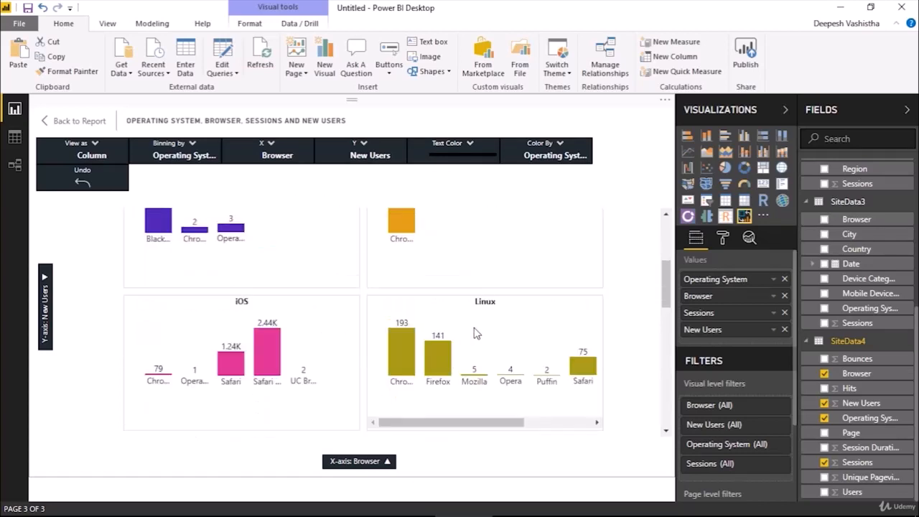
scroll(424, 309, "up", 5)
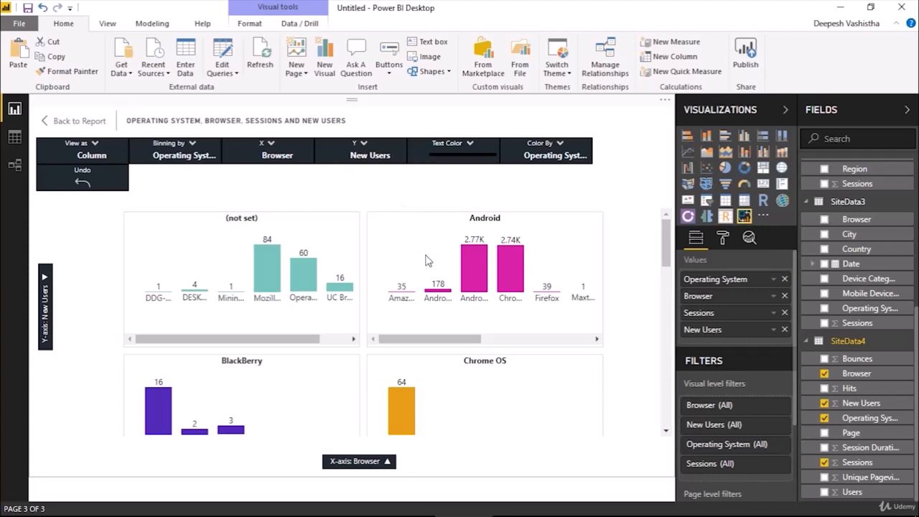
scroll(446, 254, "down", 2)
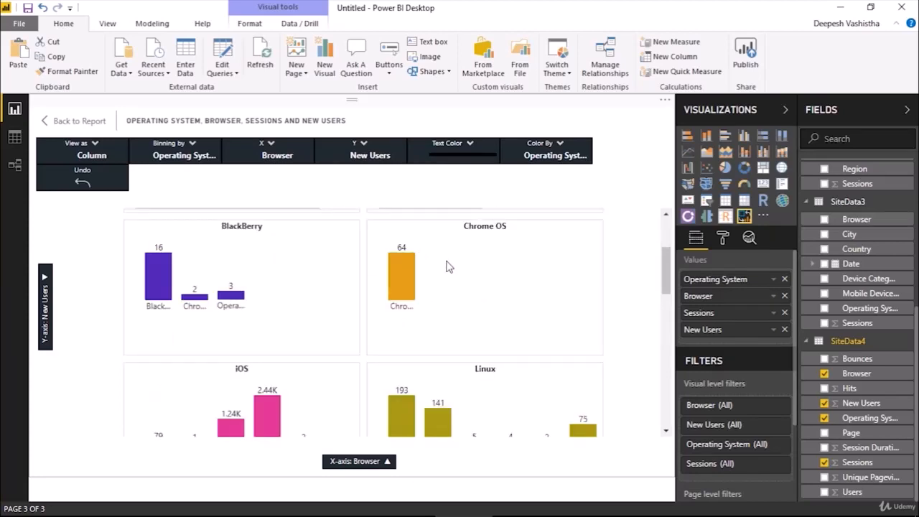
scroll(449, 267, "down", 1)
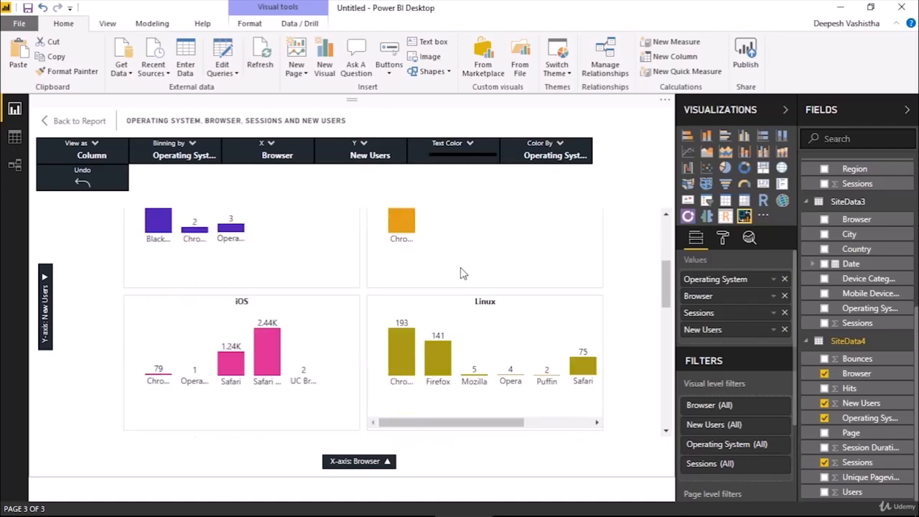
scroll(462, 273, "down", 2)
scroll(462, 273, "up", 4)
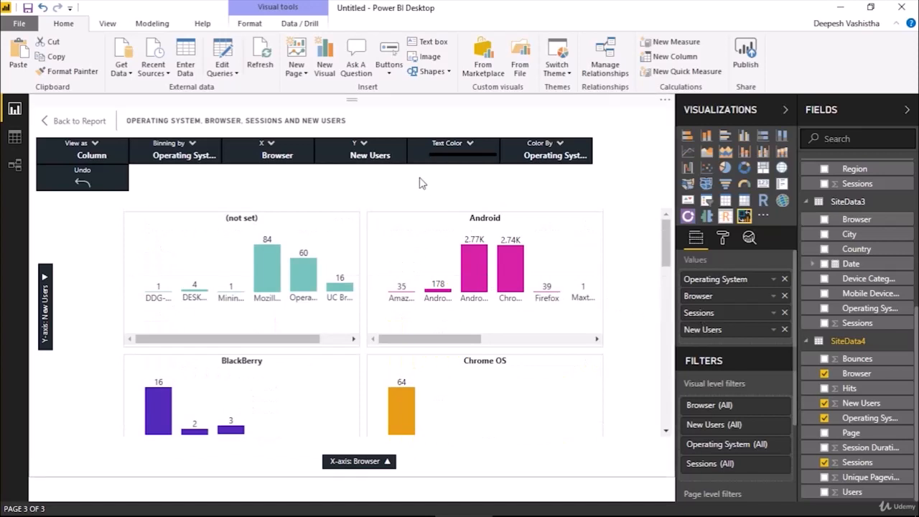
Change the column charts' Y axis to Sessions and look over the operating system charts
left_click(383, 162)
left_click(359, 225)
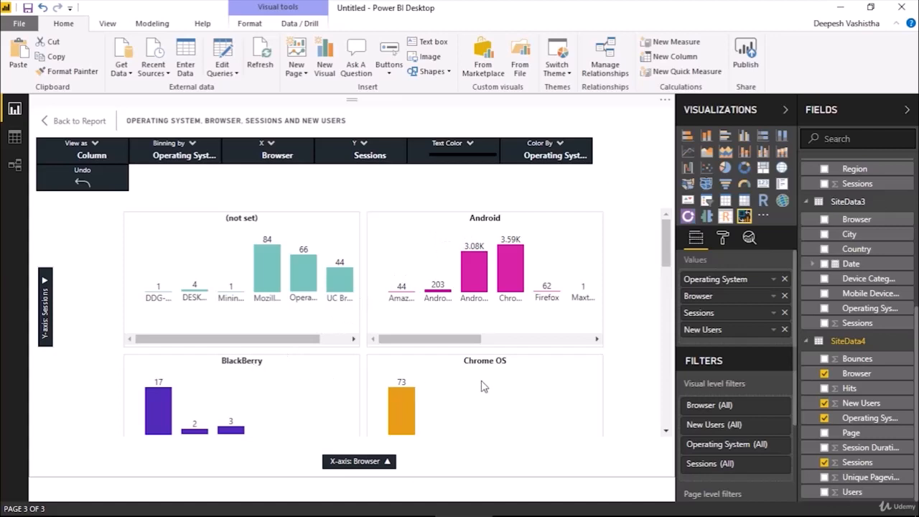
scroll(483, 386, "down", 2)
scroll(485, 385, "up", 2)
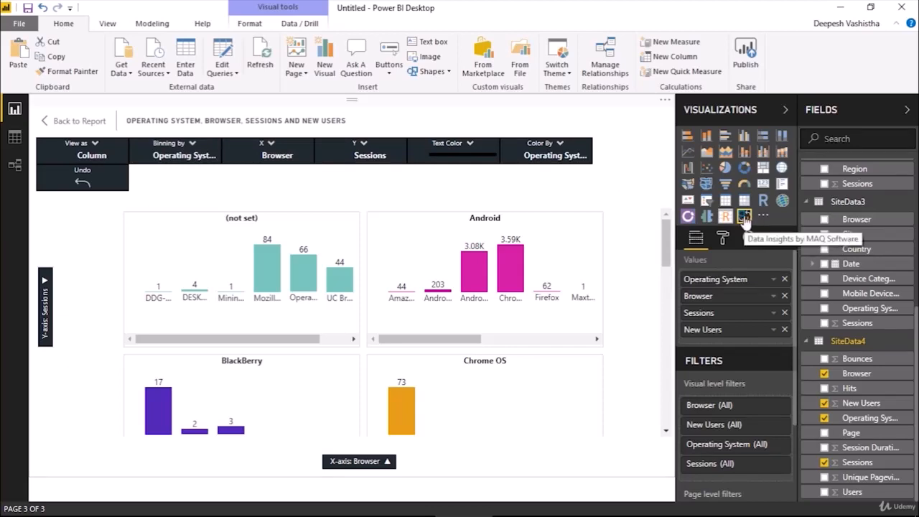
Try the Bar and Brick views of the Data Insights visual and return it to Column
left_click(111, 156)
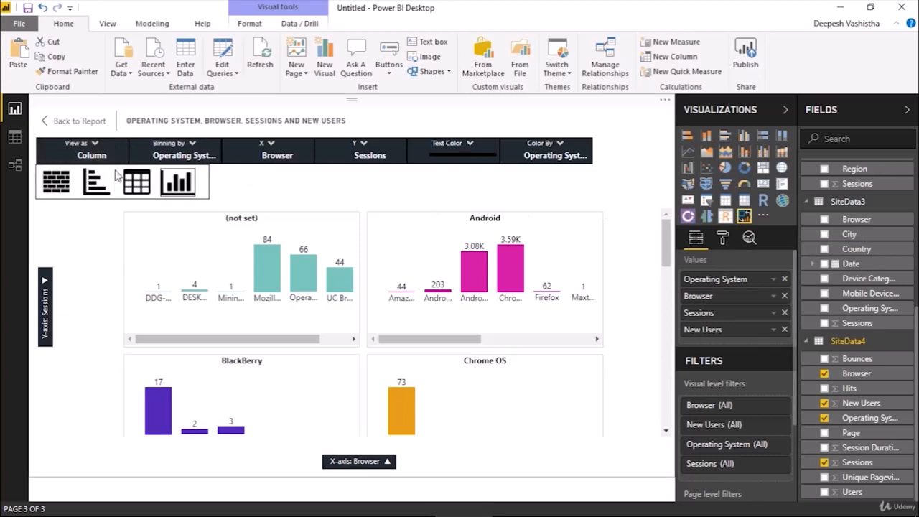
left_click(106, 183)
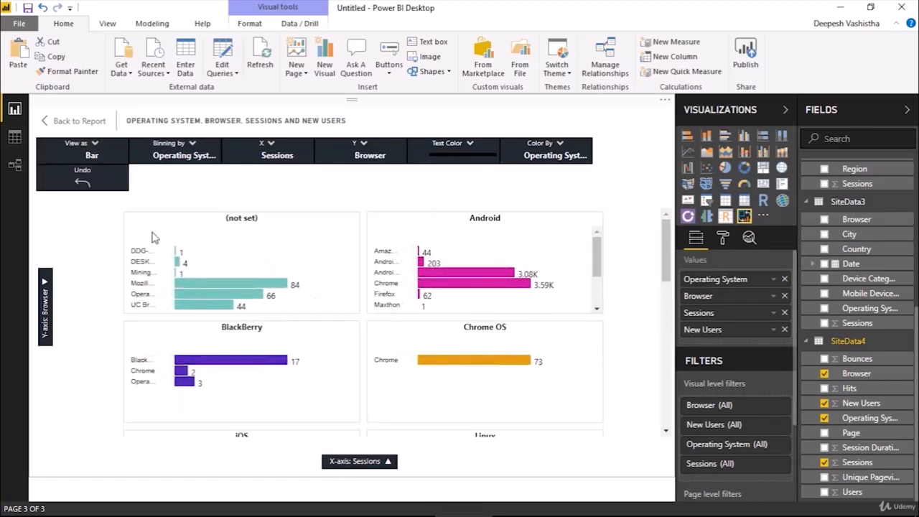
left_click(92, 153)
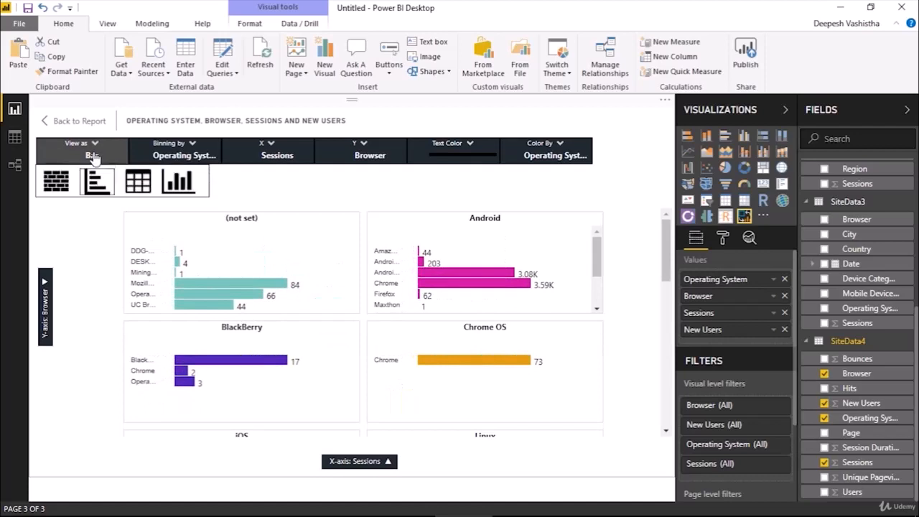
left_click(71, 183)
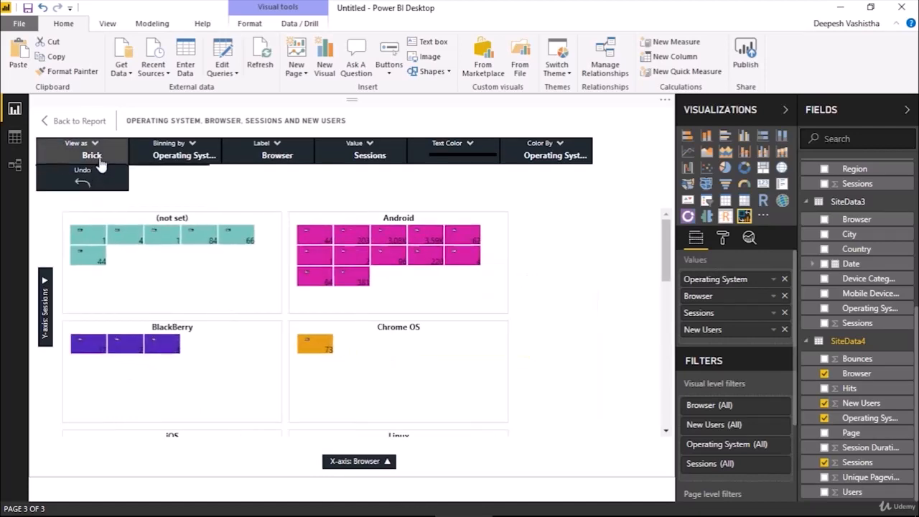
left_click(87, 151)
left_click(173, 186)
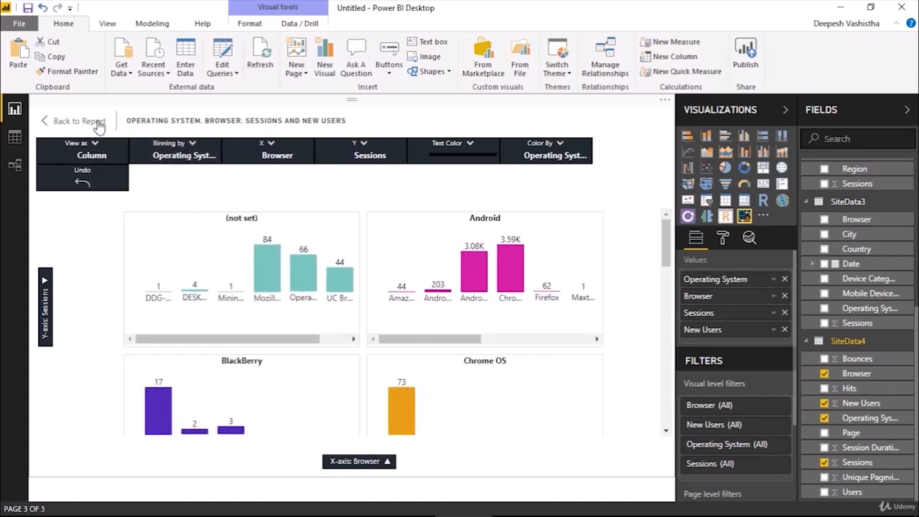
Set the visual's text color to red and exclude (not set) from its Operating System filter
left_click(467, 149)
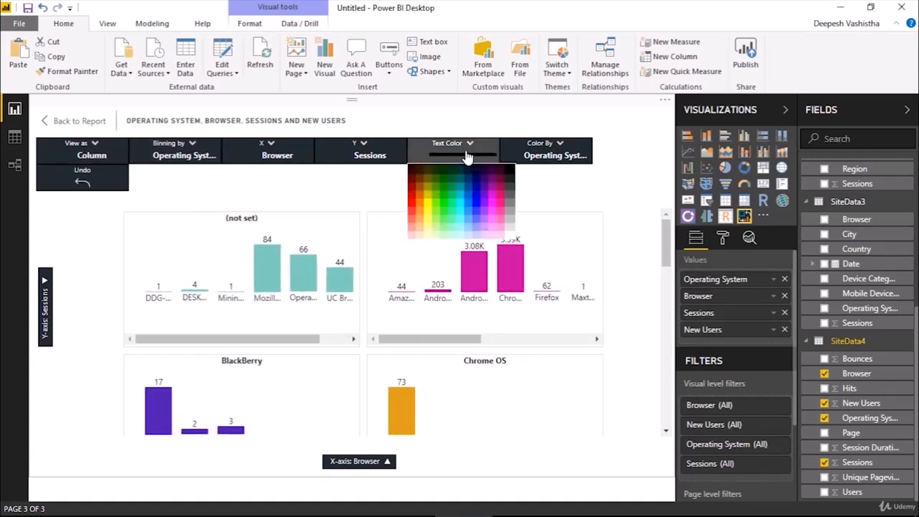
left_click(411, 201)
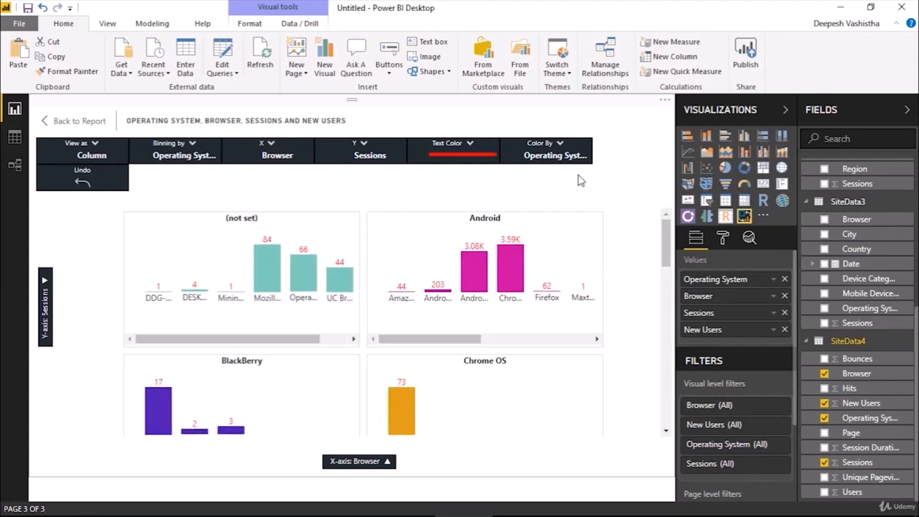
left_click(737, 426)
left_click(737, 426)
left_click(737, 407)
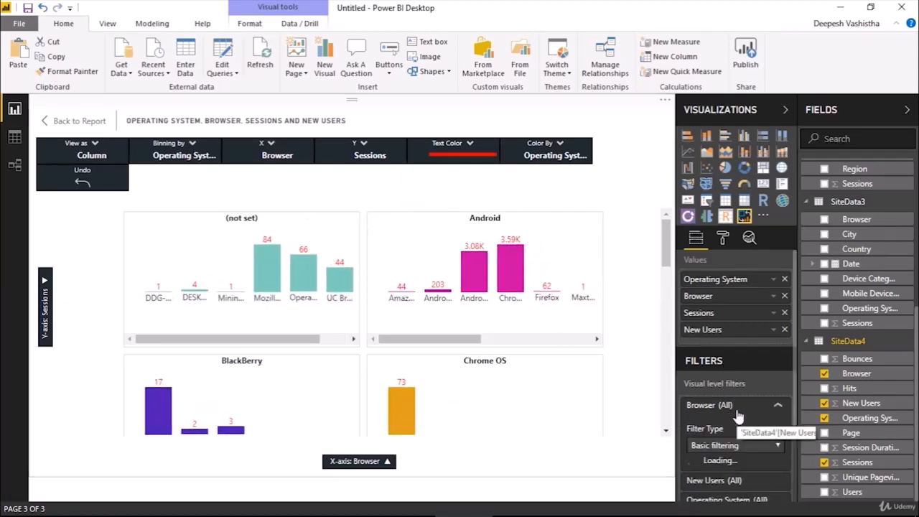
left_click(727, 343)
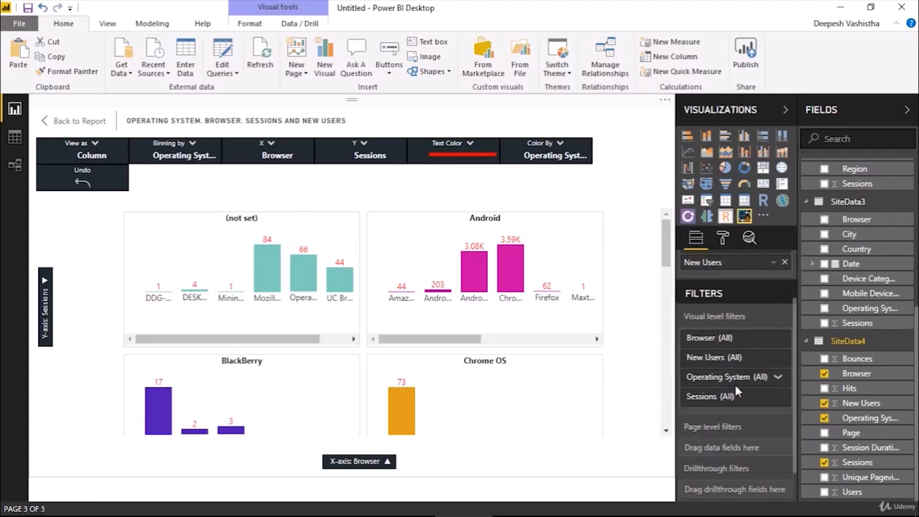
left_click(736, 388)
left_click(720, 434)
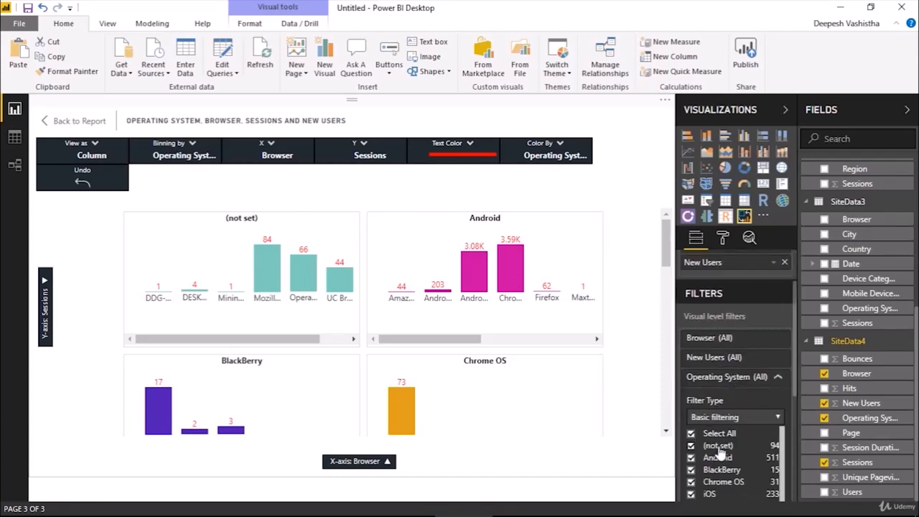
left_click(720, 446)
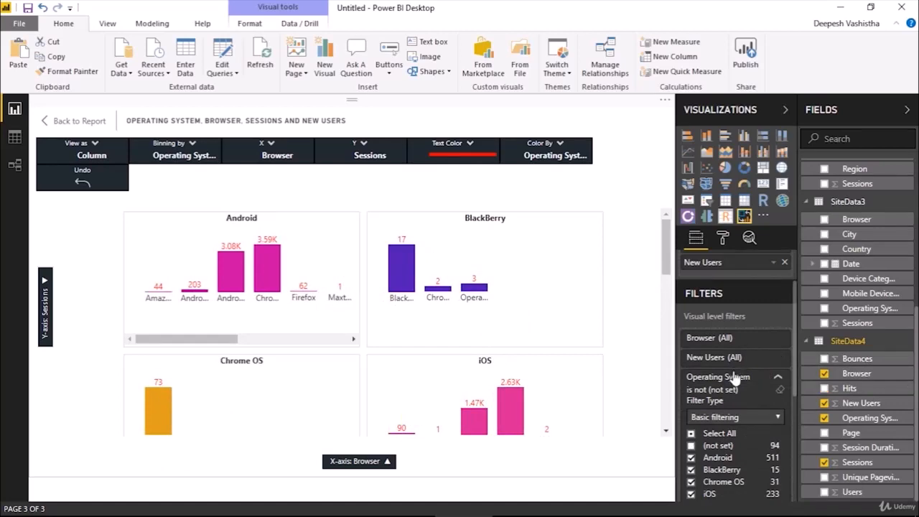
left_click(736, 379)
Return to the report, enlarge the Data Insights visual across the upper half of the main panel and browse its charts
left_click(77, 121)
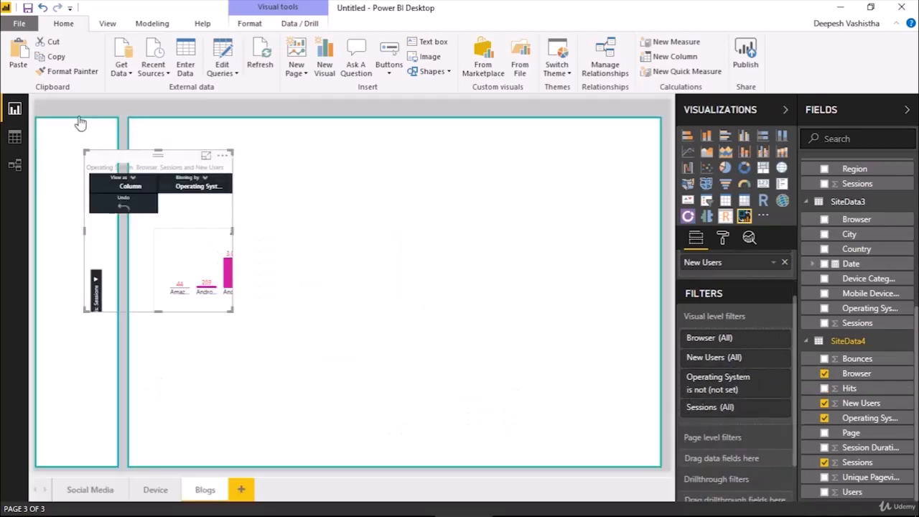
left_click_drag(165, 163, 214, 139)
left_click_drag(286, 283, 654, 298)
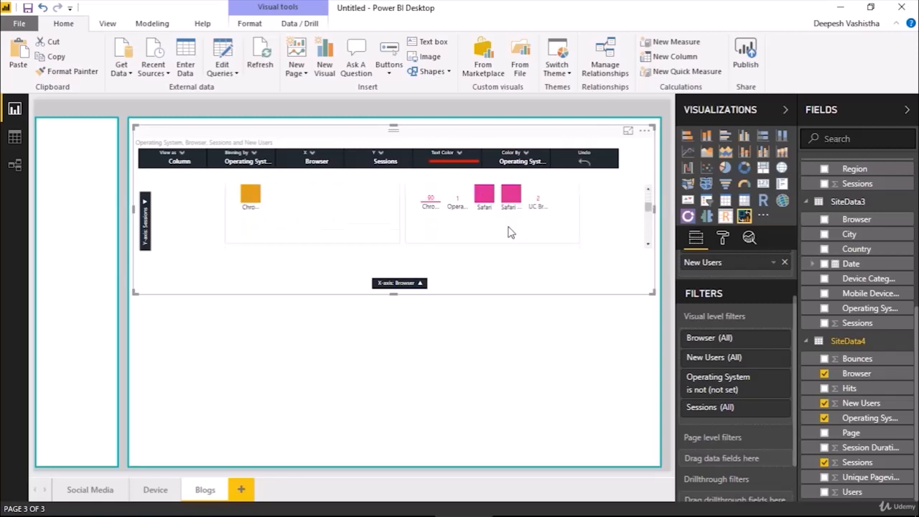
scroll(510, 232, "down", 6)
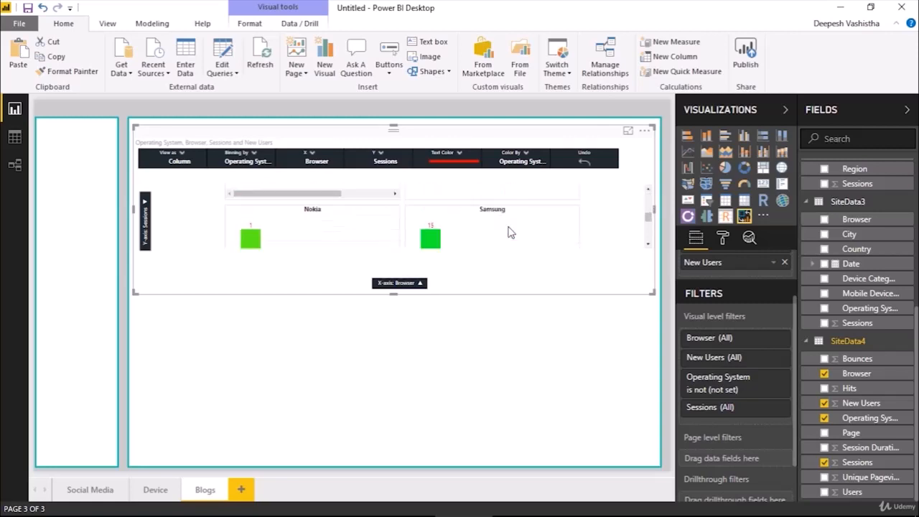
Look through the Data Insights column charts and the fields offered for the visual's X and Y axes
scroll(510, 232, "down", 2)
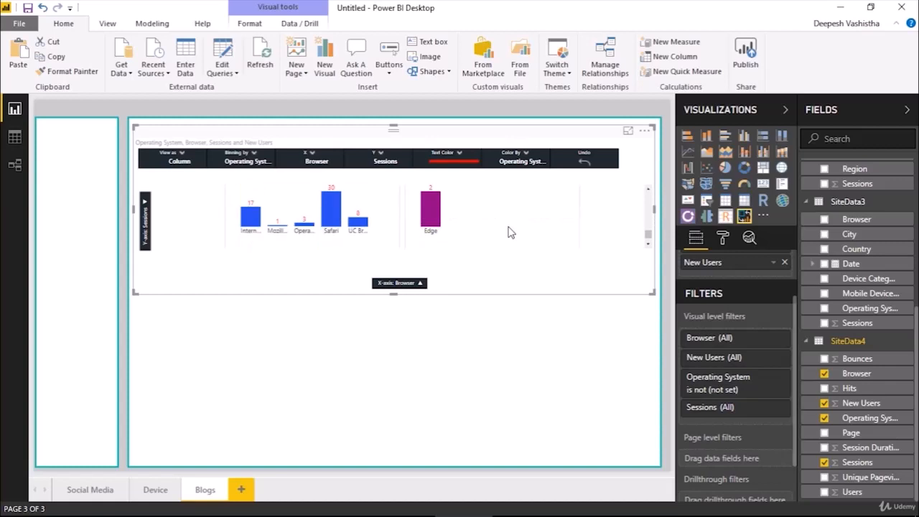
scroll(510, 232, "up", 6)
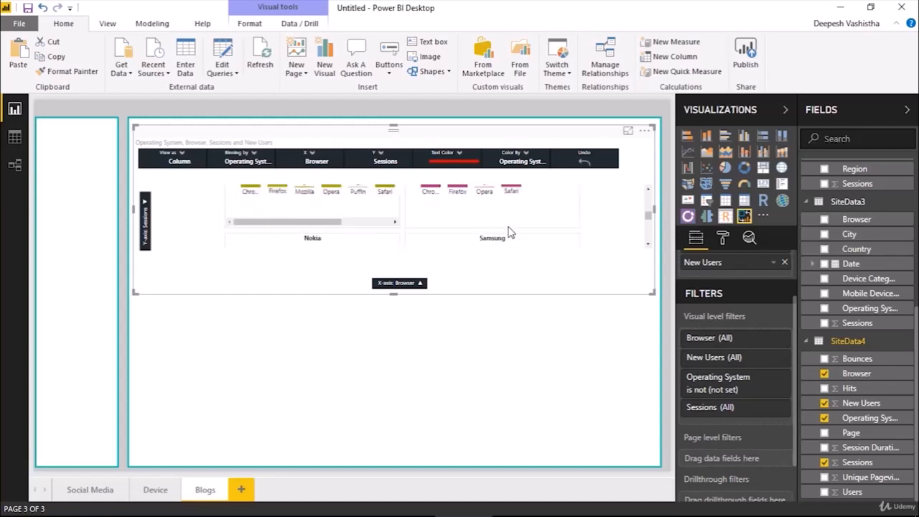
left_click(413, 287)
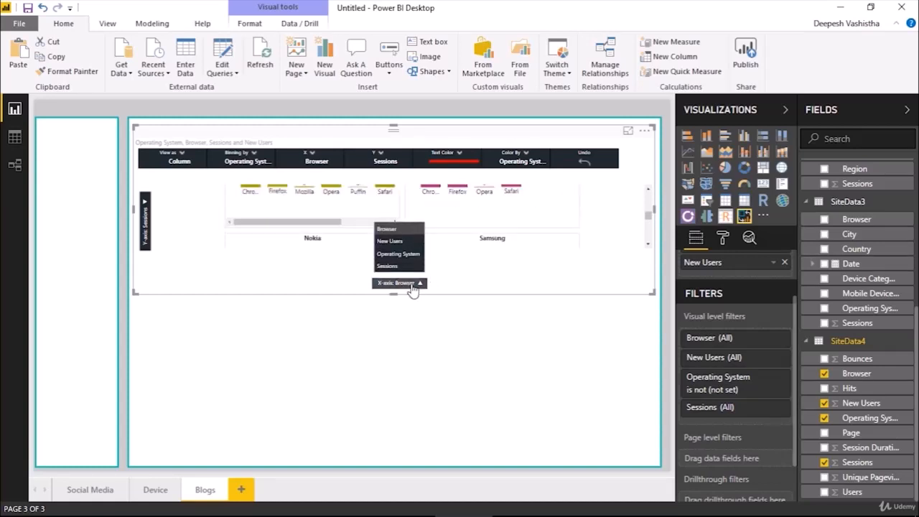
left_click(150, 224)
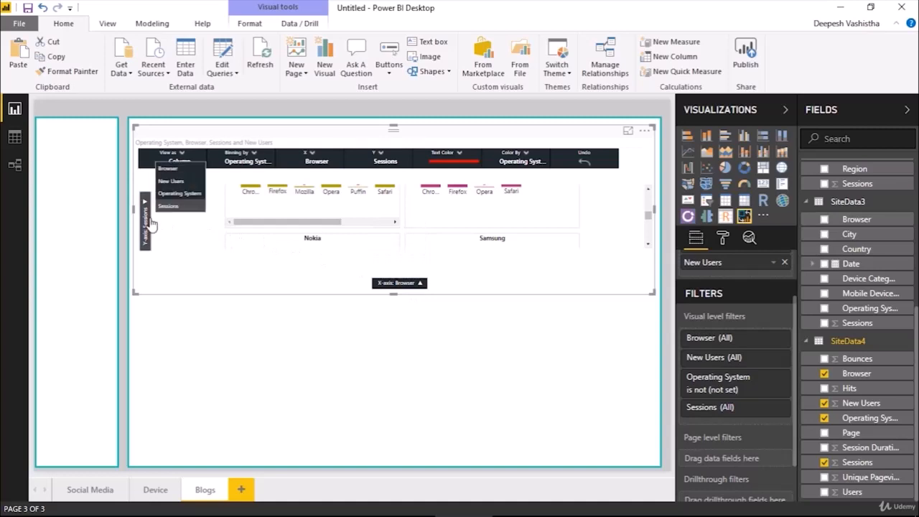
left_click(150, 224)
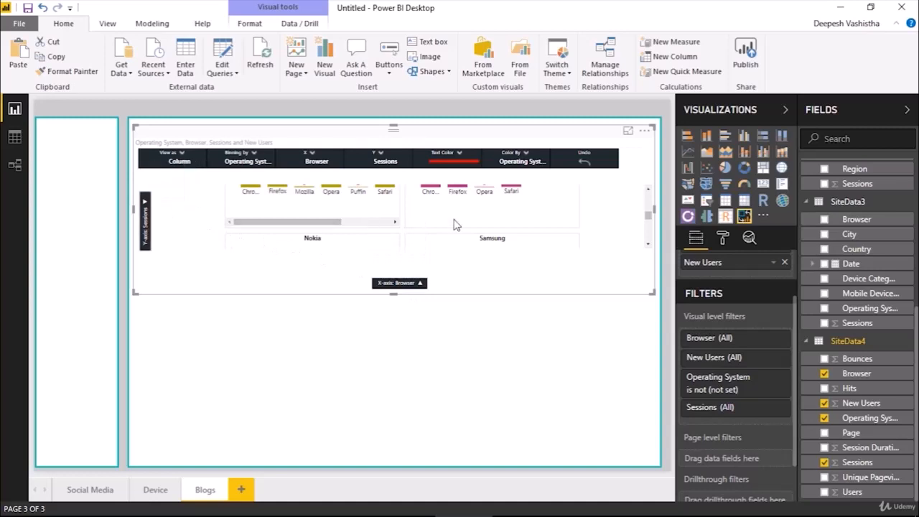
left_click(671, 233)
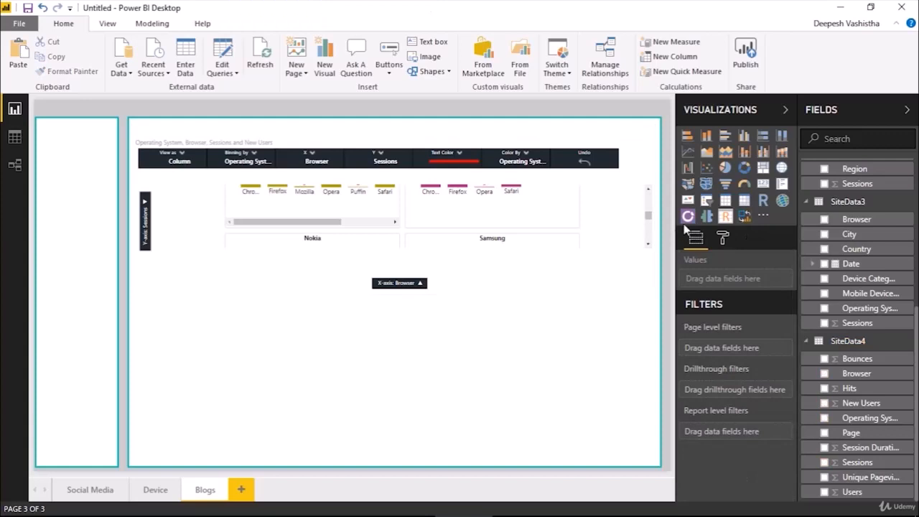
Decline enabling script visuals and check the preferred R home directory in the R scripting options
left_click(726, 218)
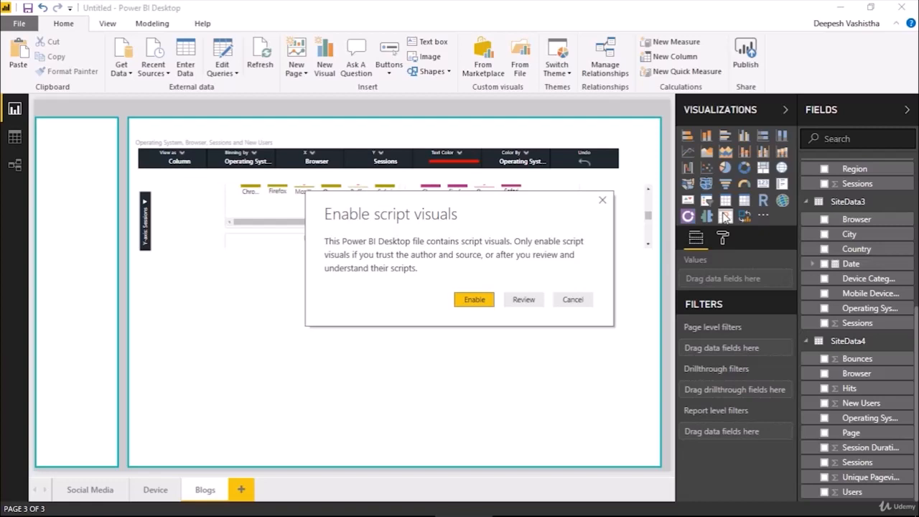
left_click(573, 299)
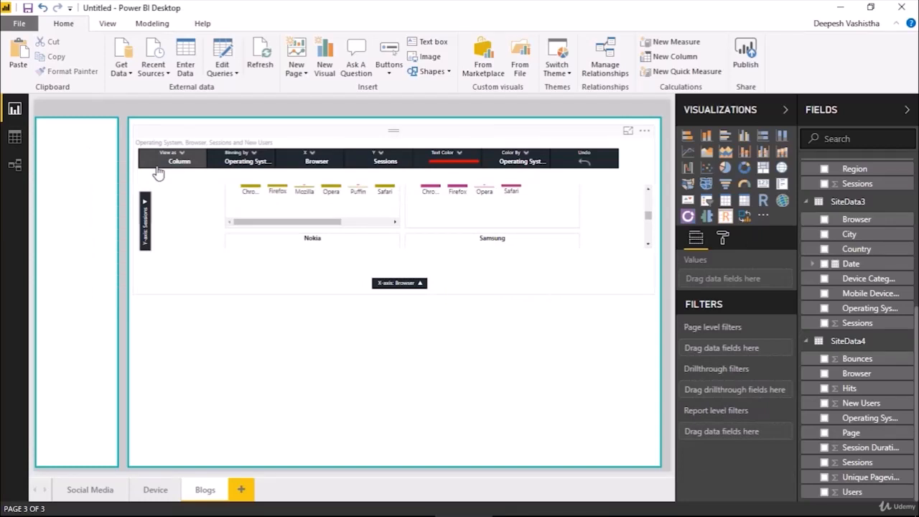
left_click(20, 23)
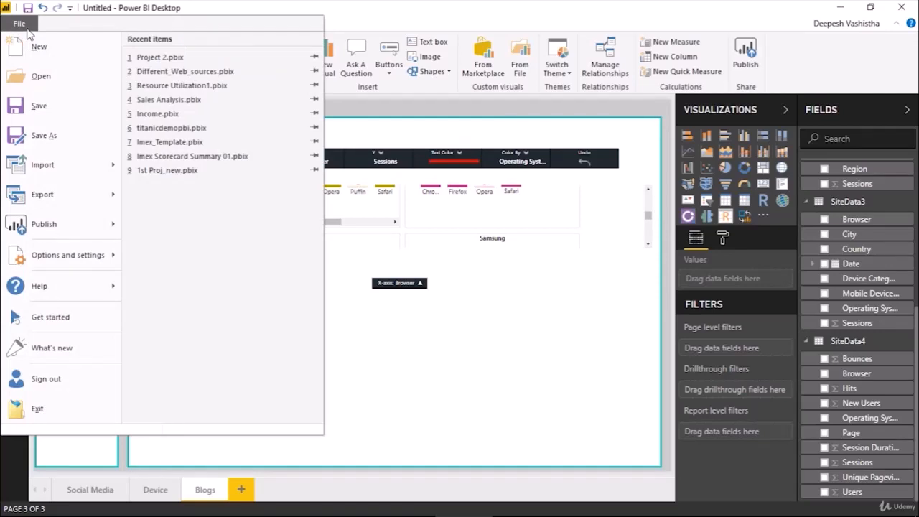
mouse_move(36, 255)
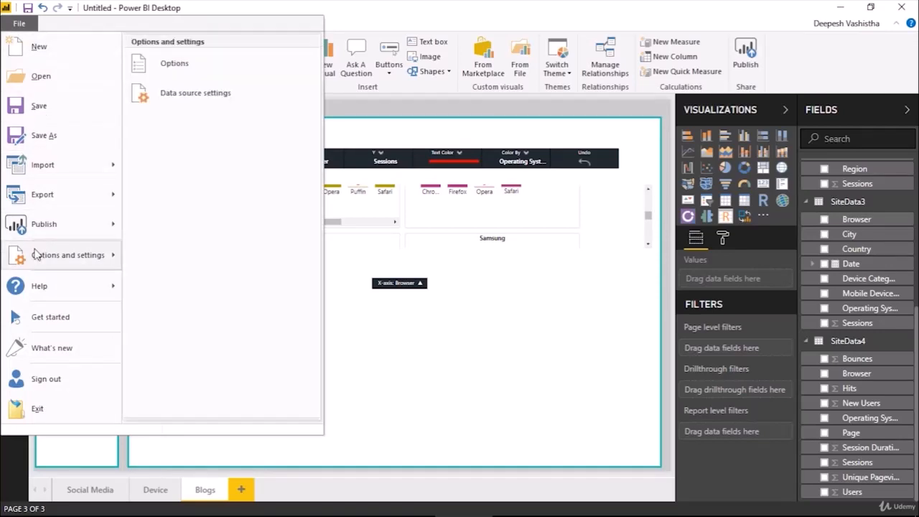
left_click(191, 72)
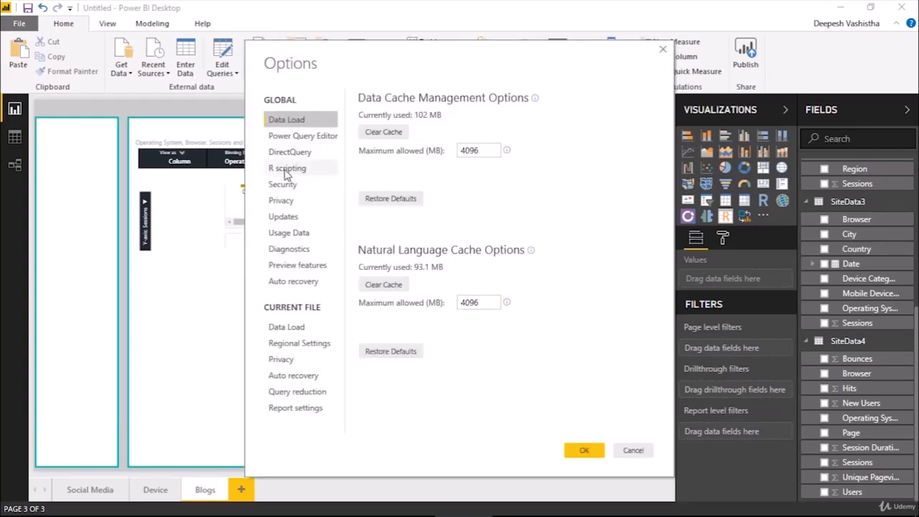
left_click(290, 171)
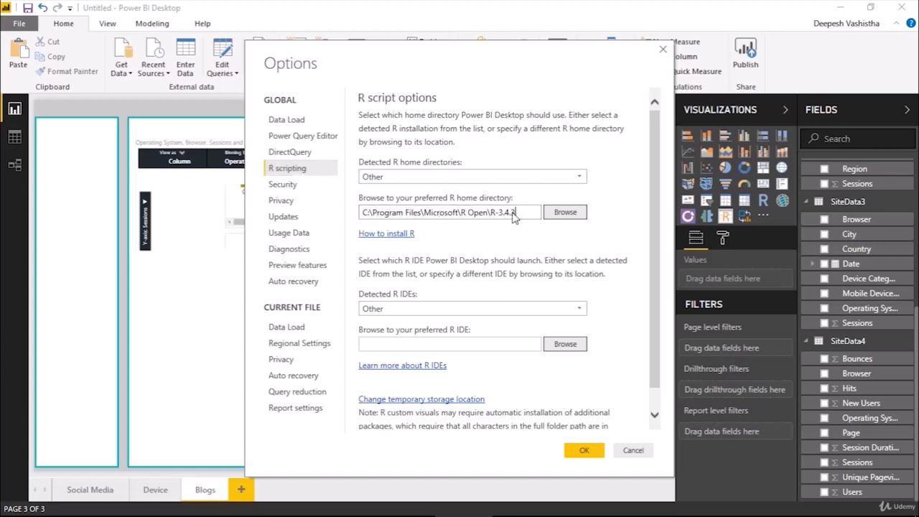
left_click_drag(513, 213, 339, 223)
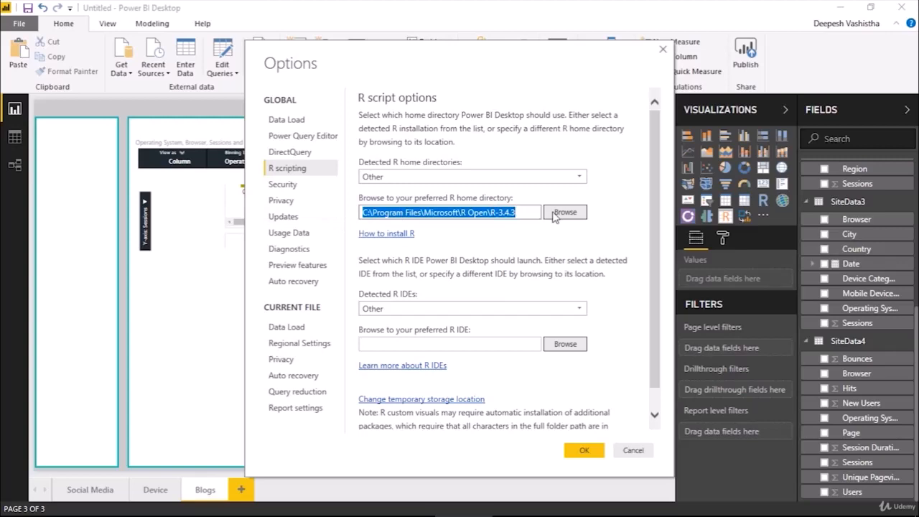
left_click(526, 215)
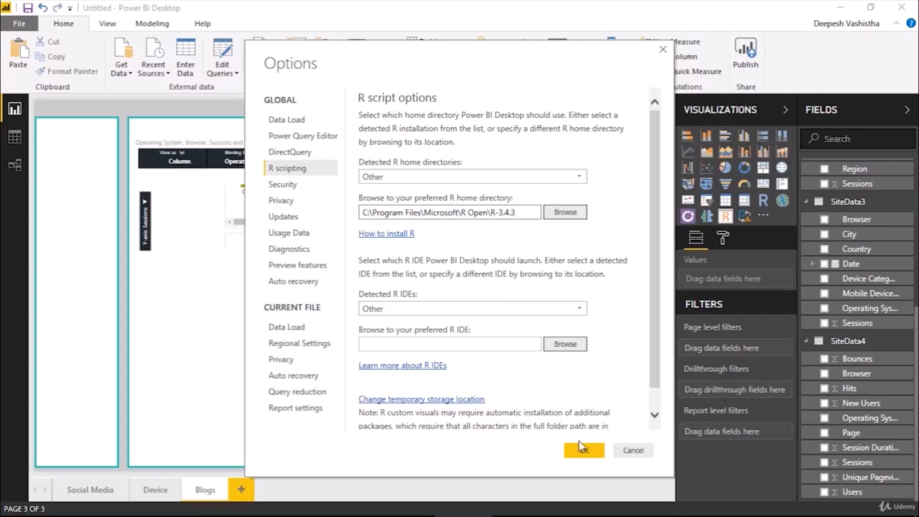
left_click(633, 451)
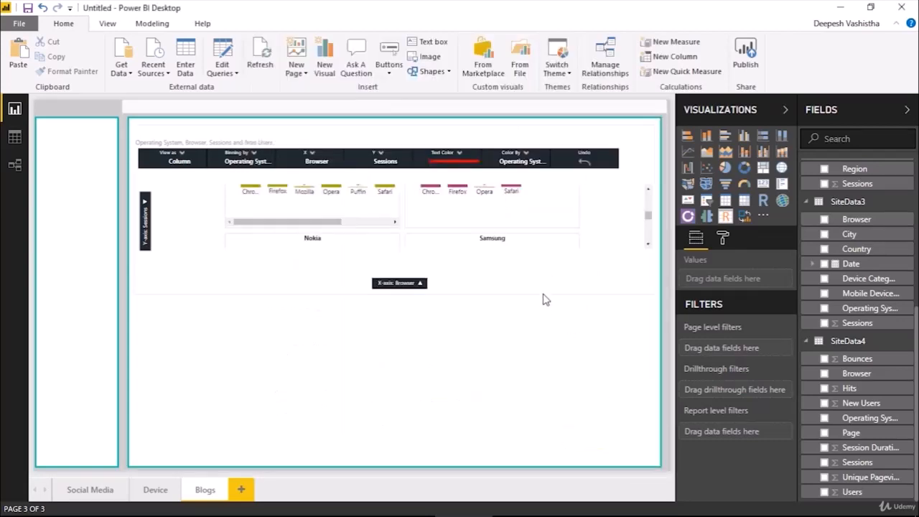
Add the custom R visual with script visuals enabled and stretch it across the lower half of the main panel
left_click(727, 217)
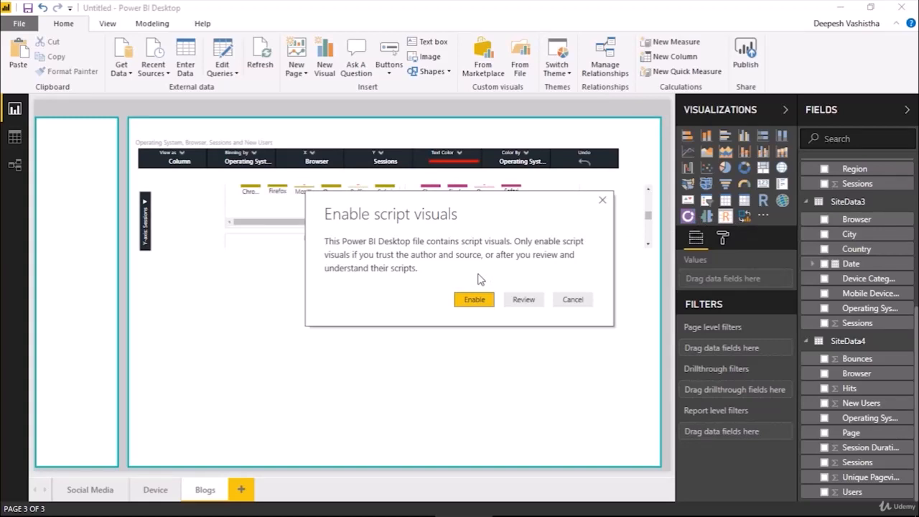
left_click(484, 303)
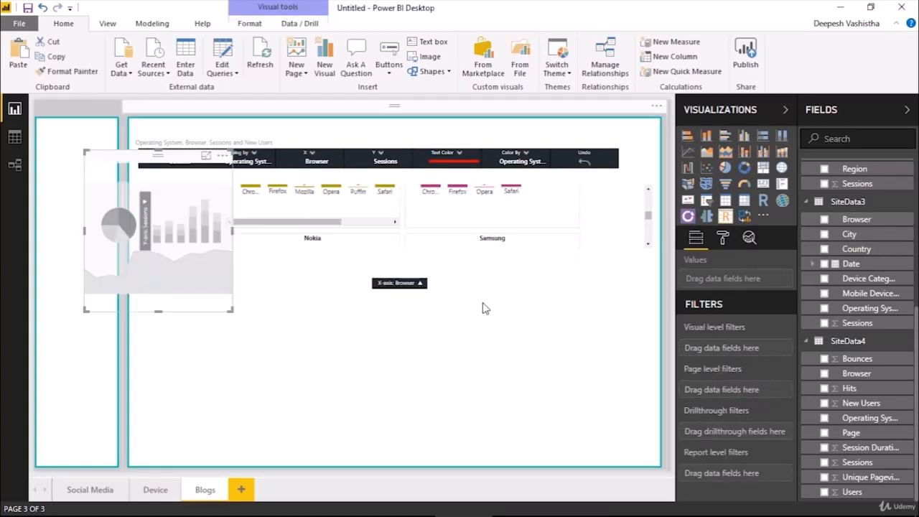
left_click_drag(159, 166, 231, 290)
left_click_drag(305, 354, 641, 402)
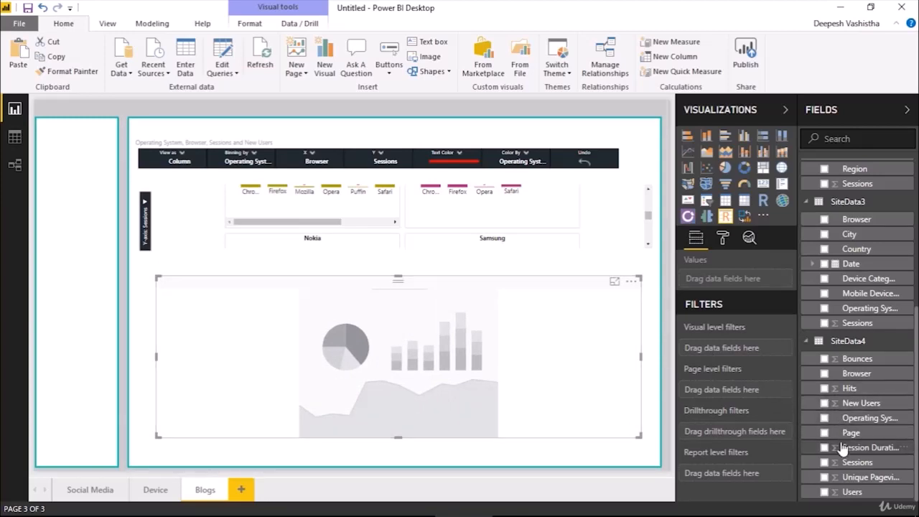
Fill the new R visual with Unique Pageviews and Page from SiteData4
scroll(840, 396, "up", 5)
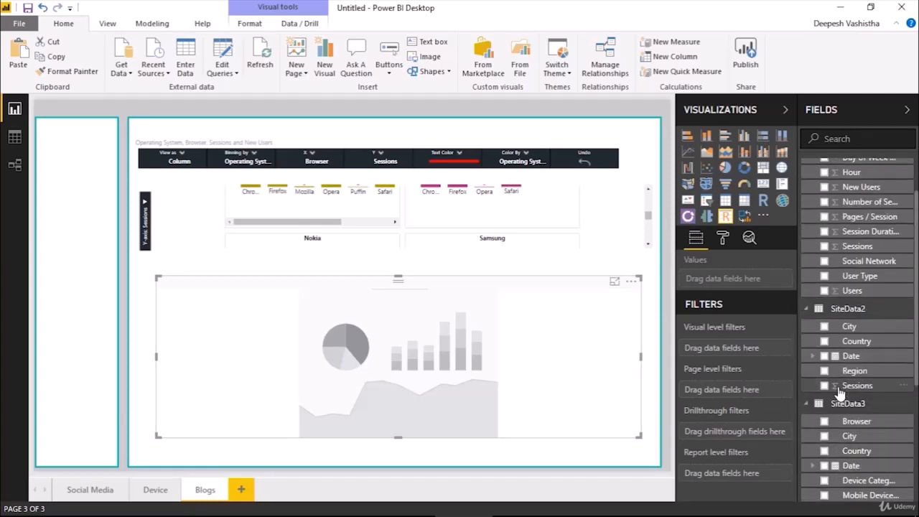
scroll(839, 393, "up", 2)
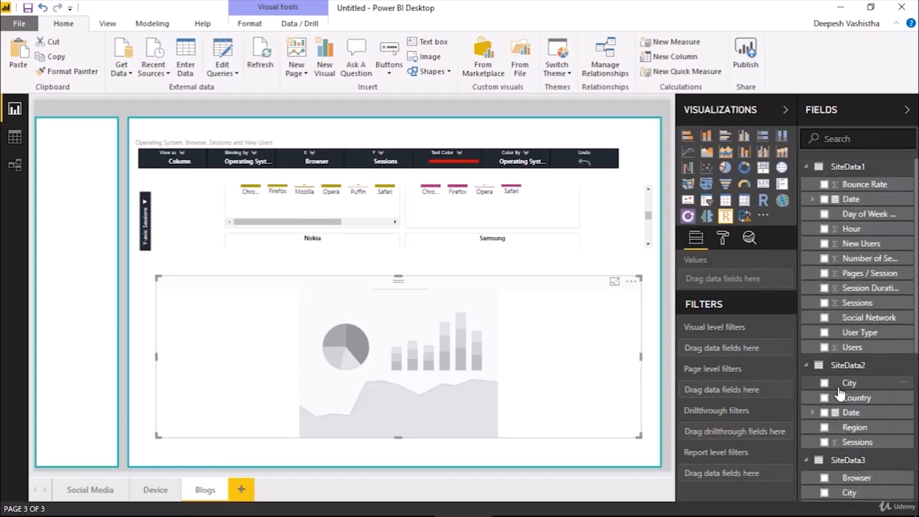
scroll(841, 393, "down", 6)
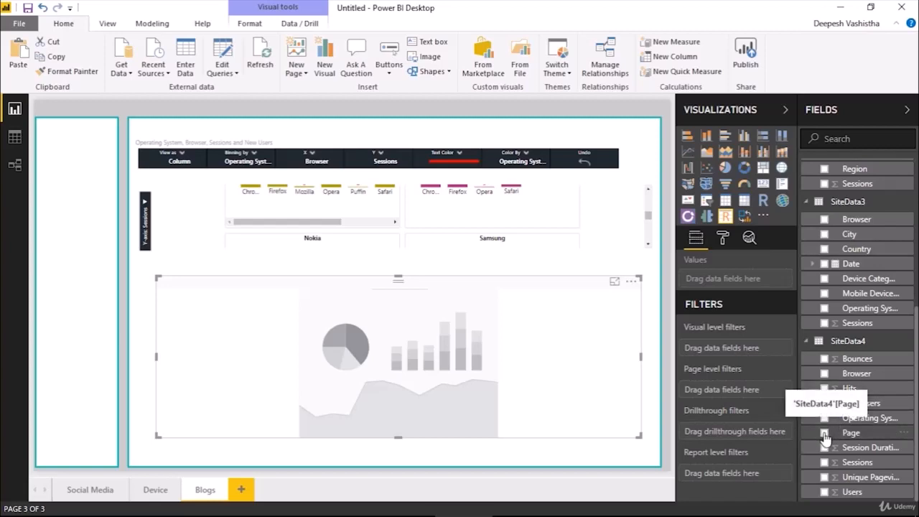
left_click(824, 477)
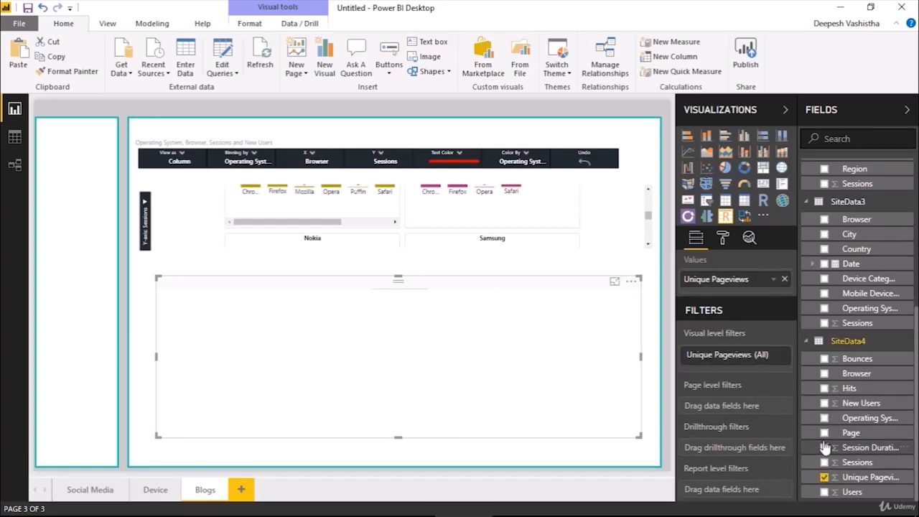
left_click(825, 432)
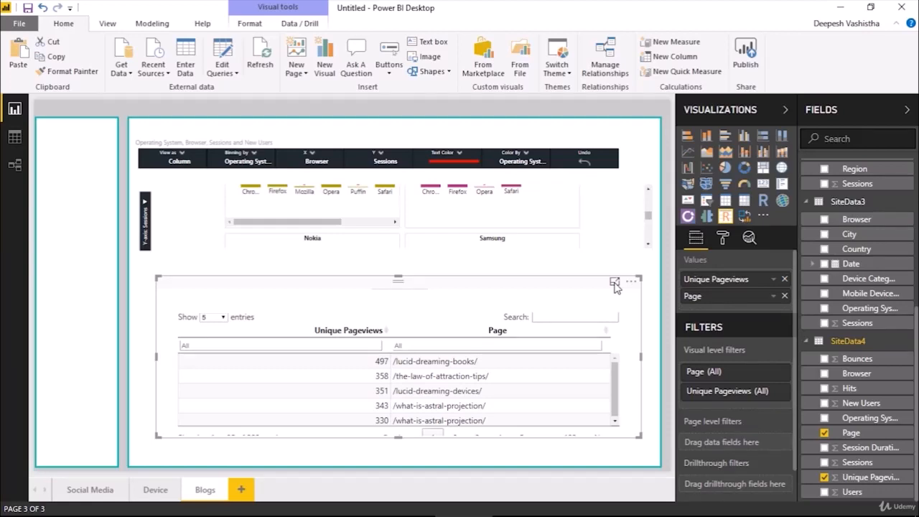
Show the R table in focus mode and place Page before Unique Pageviews in its values
left_click(615, 283)
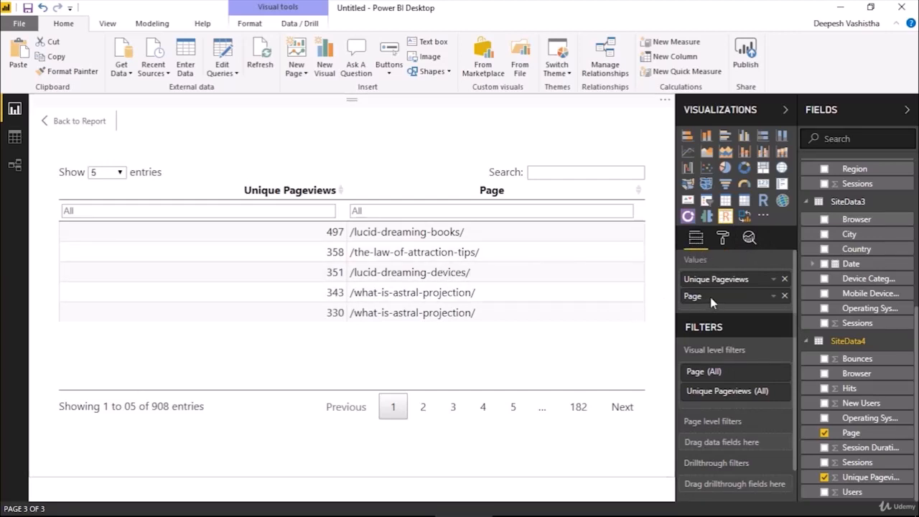
left_click_drag(712, 302, 714, 283)
left_click(772, 281)
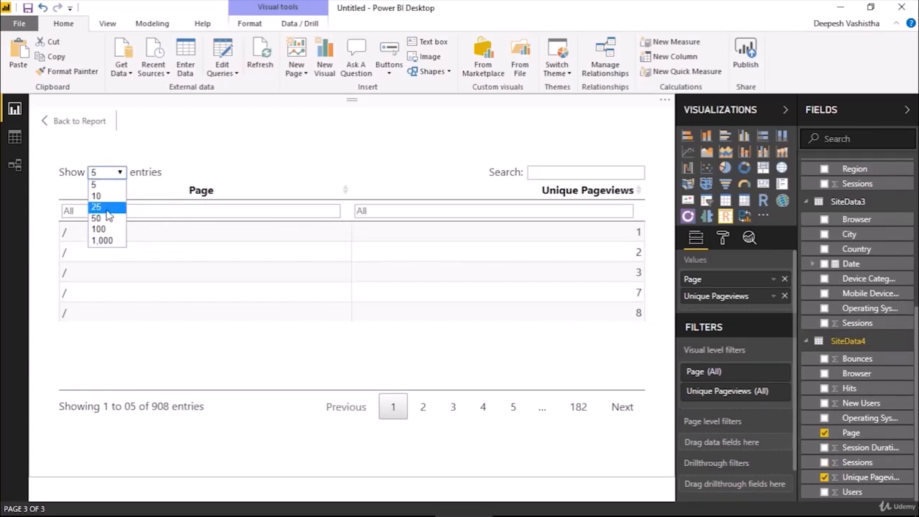
Try showing 25 and 100 entries in the table and browse the rows
left_click(100, 206)
left_click(116, 172)
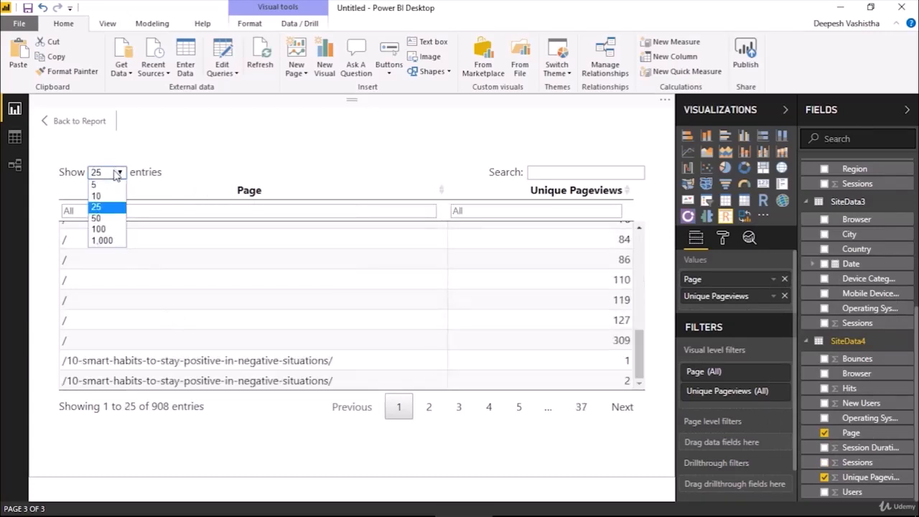
left_click(108, 232)
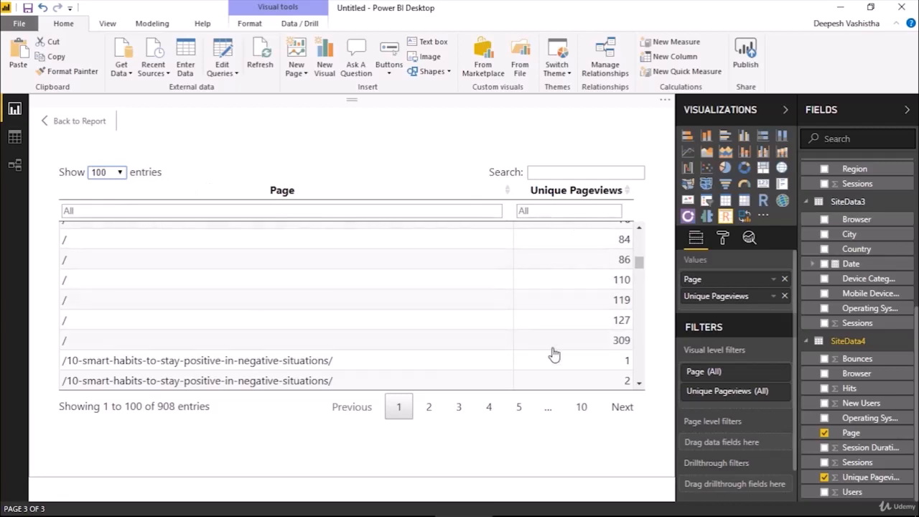
scroll(579, 268, "down", 1)
scroll(575, 269, "up", 5)
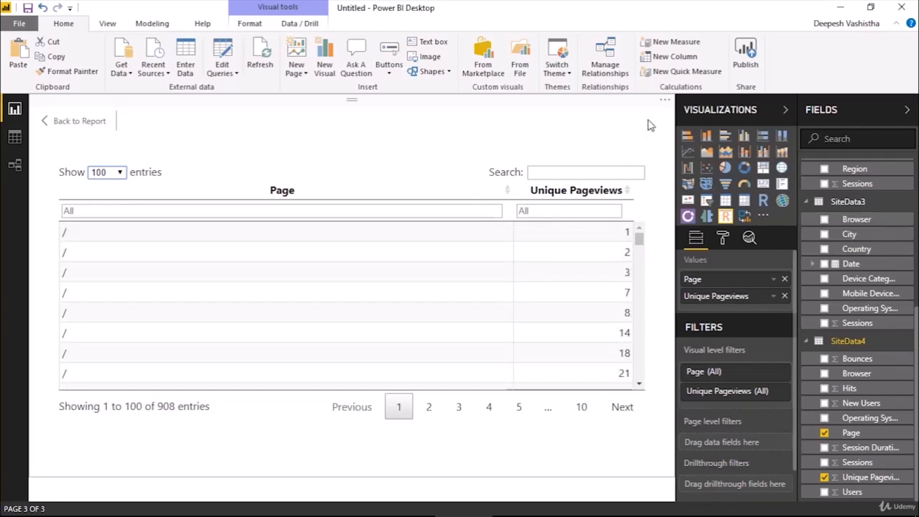
Sort the table by Unique Pageviews in descending order and show 5 entries per page
left_click(665, 101)
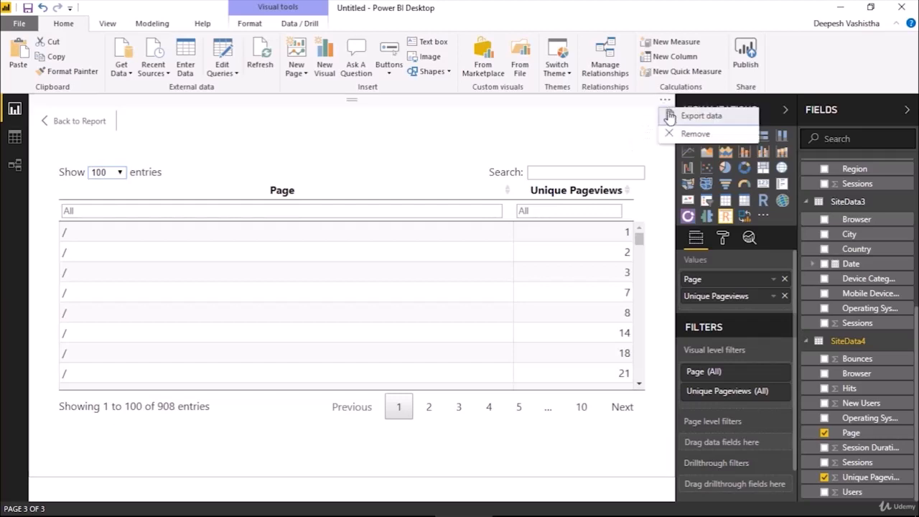
left_click(578, 197)
left_click_drag(481, 389, 619, 399)
left_click(625, 207)
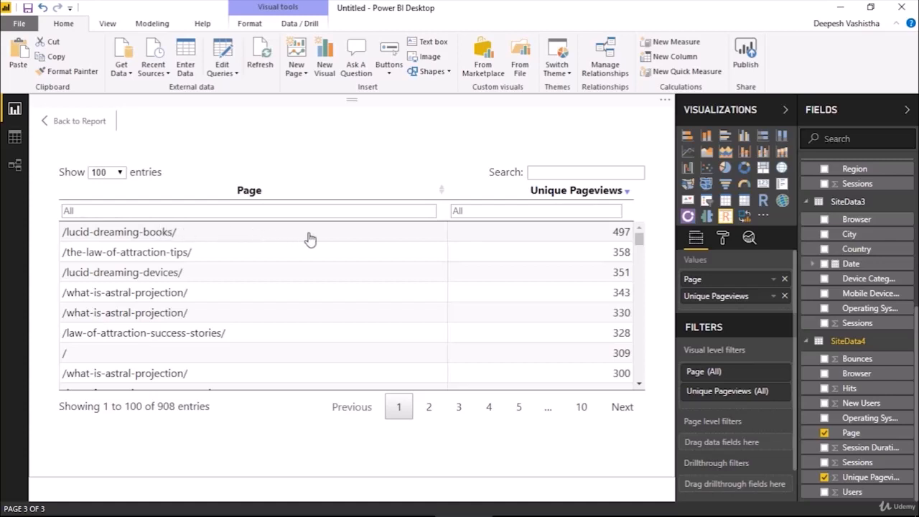
left_click(119, 172)
left_click(114, 183)
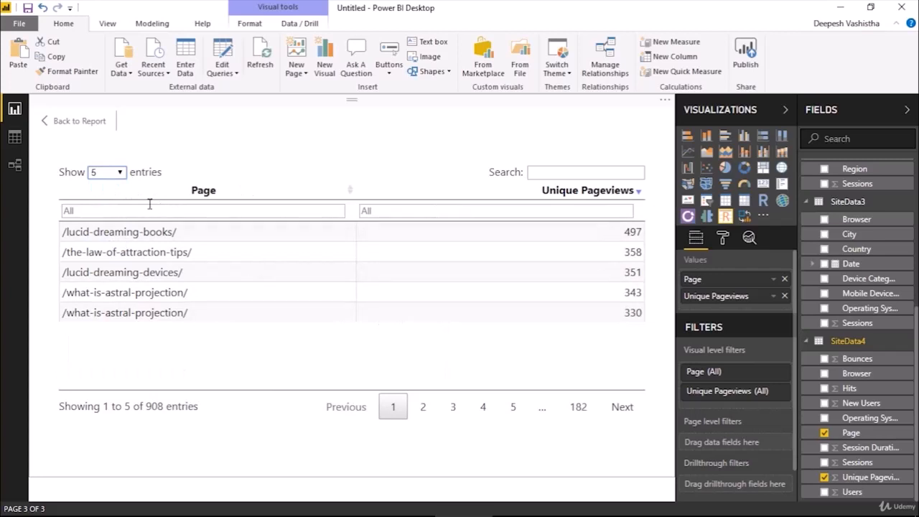
Browse table pages 2 to 5, return to page 1 and keep 5 entries per page
left_click(426, 408)
left_click(453, 408)
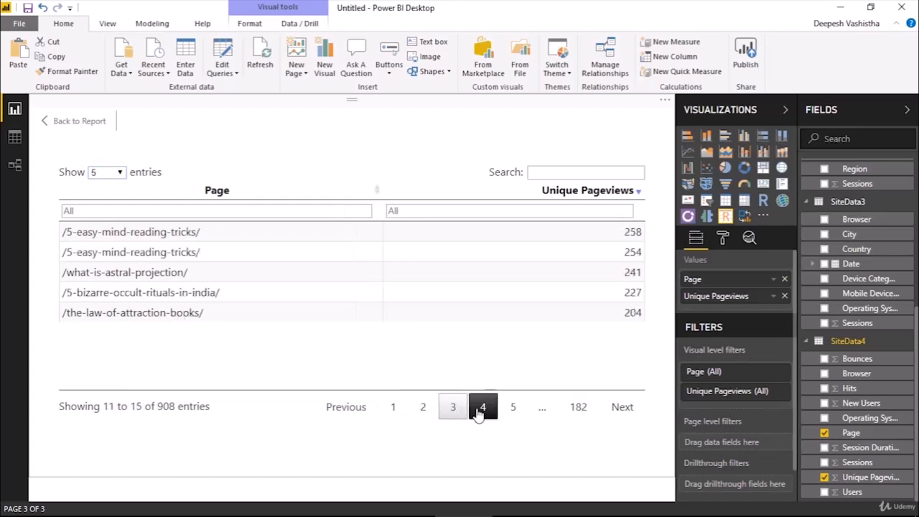
left_click(484, 407)
left_click(511, 407)
left_click(393, 408)
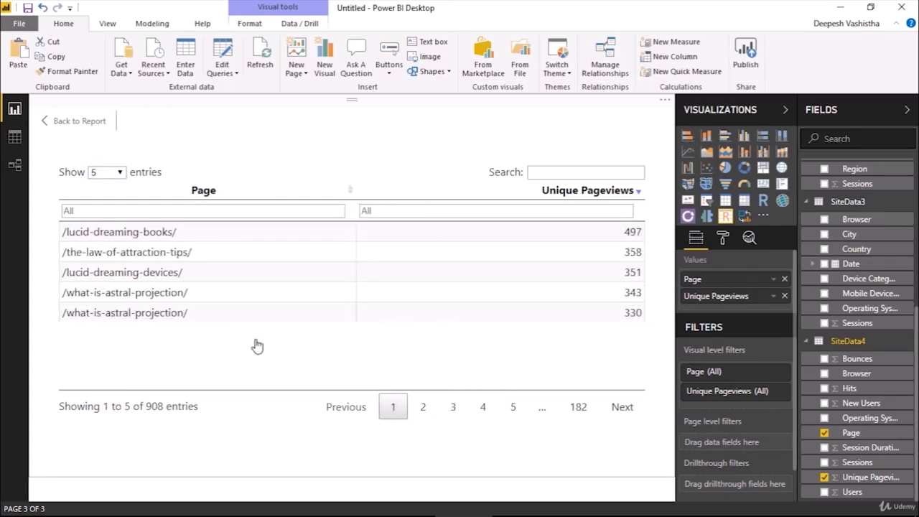
left_click(120, 174)
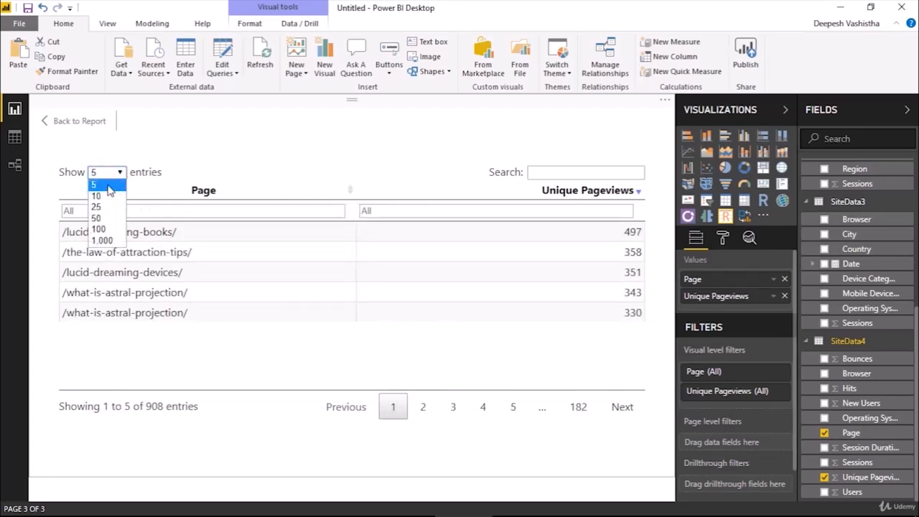
left_click(107, 185)
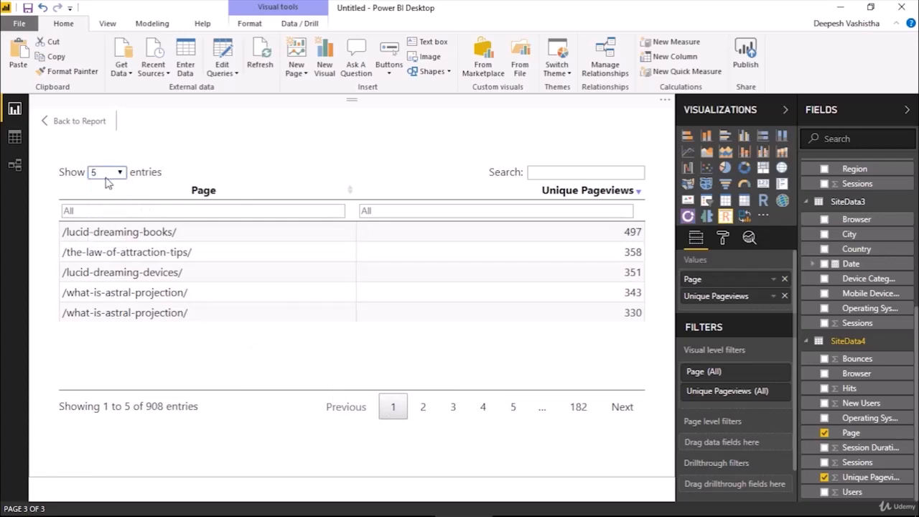
Search the table for "law"
left_click(542, 170)
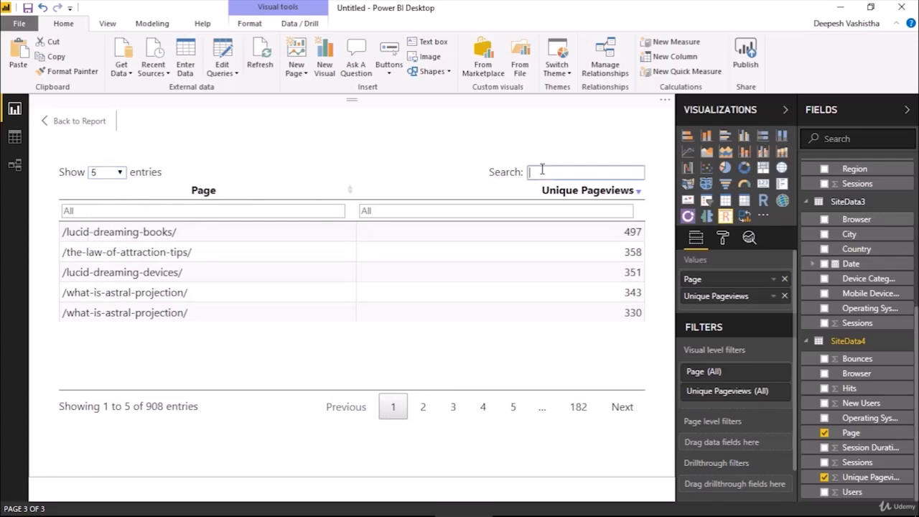
type("law")
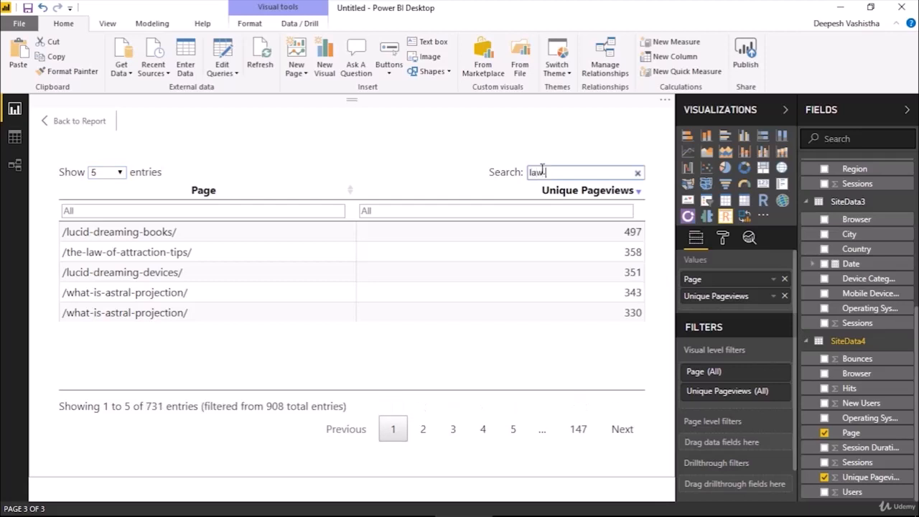
Search the focused page table for "law of att" and return to the report
type("-of")
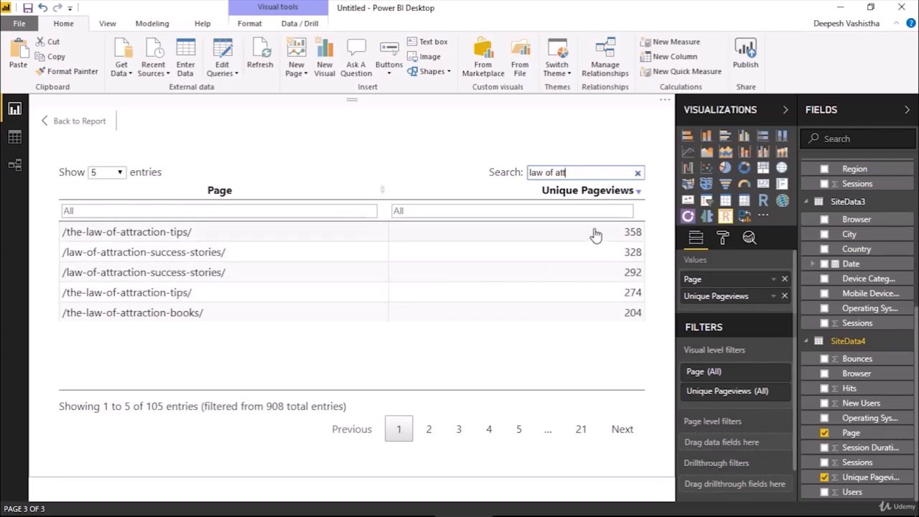
left_click(69, 121)
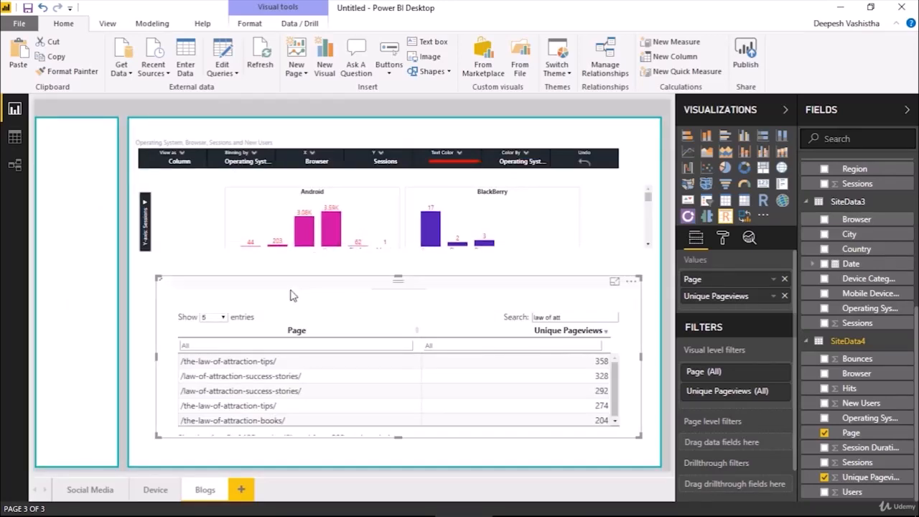
Move and widen the Blogs page table to fit its container, and sort it by Unique Pageviews in descending order
left_click_drag(291, 294, 274, 290)
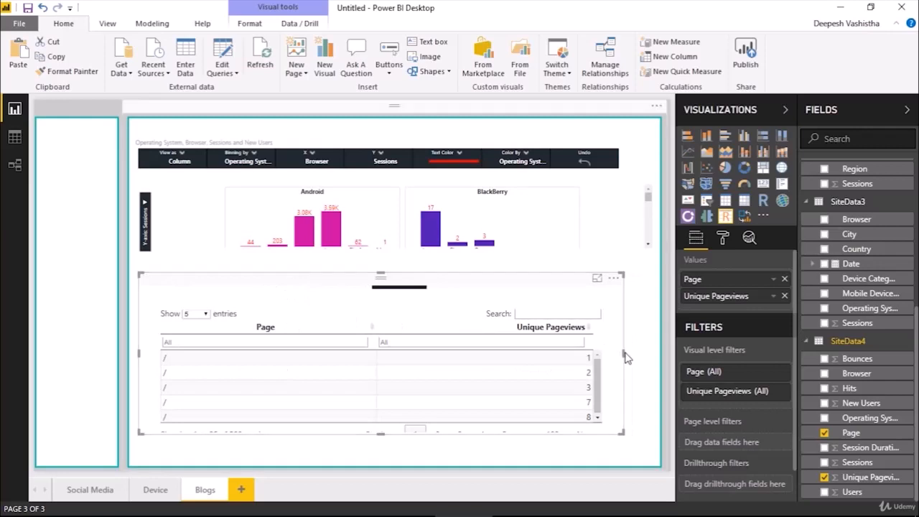
left_click_drag(625, 357, 650, 359)
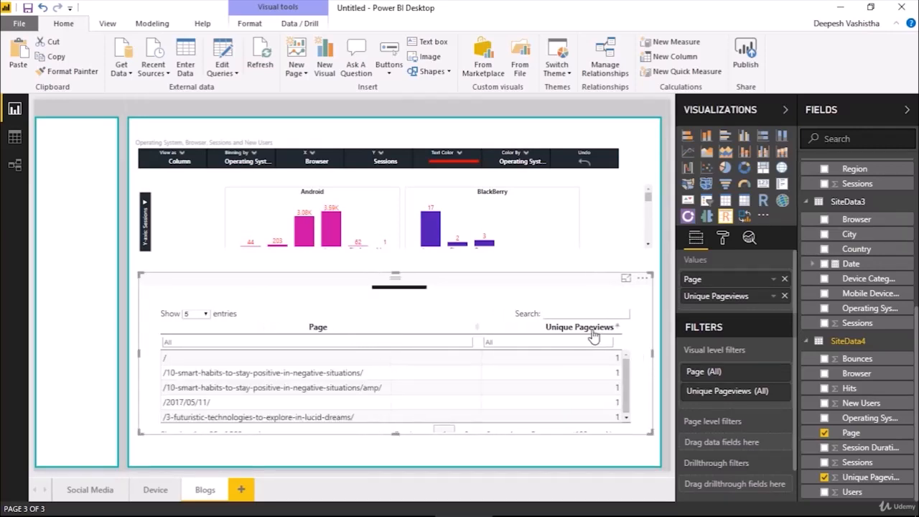
left_click(594, 332)
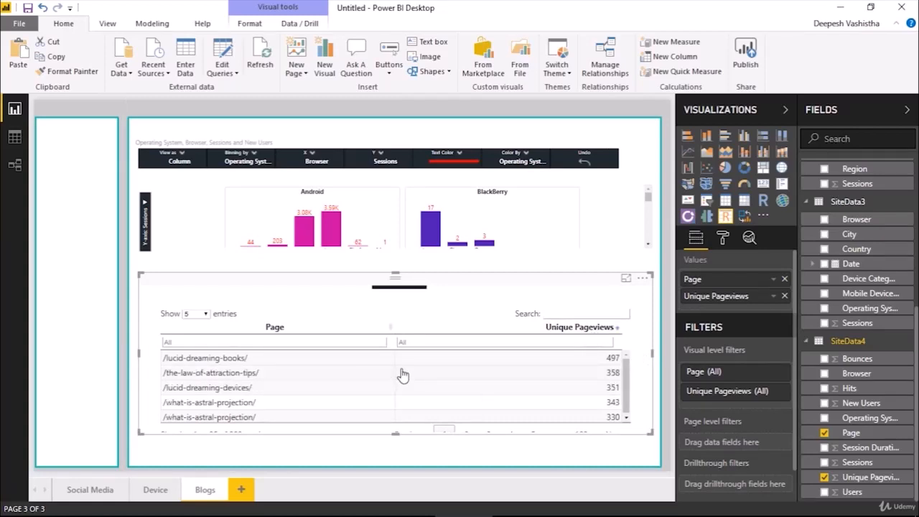
left_click(668, 298)
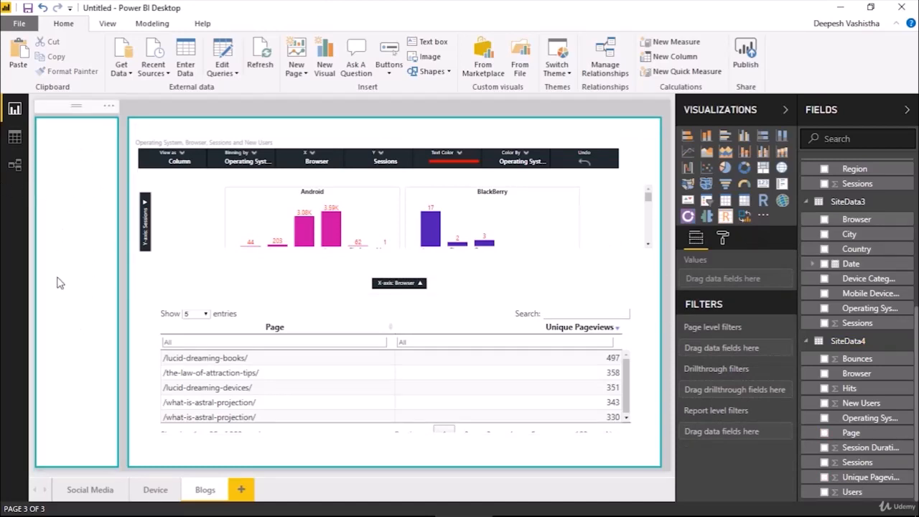
Insert a blank button on the Social Media page and size it to fit at the top of the narrow empty container
left_click(146, 489)
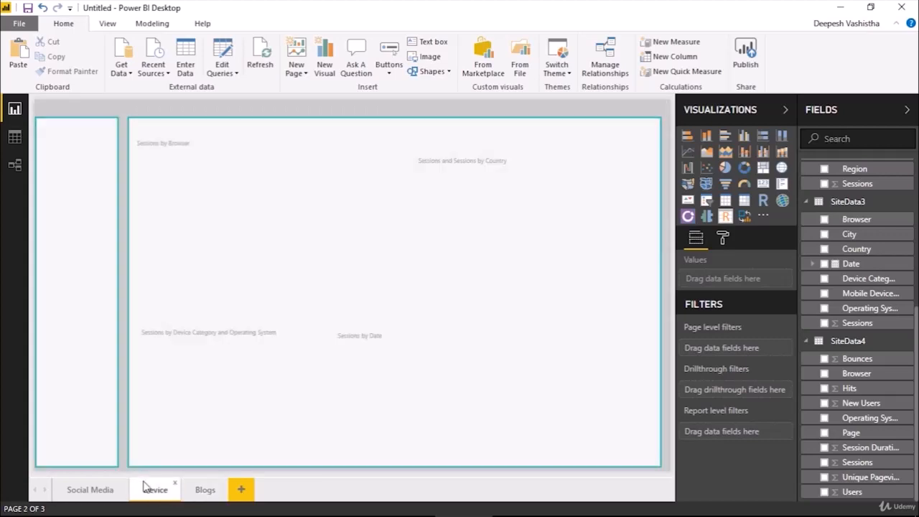
left_click(107, 491)
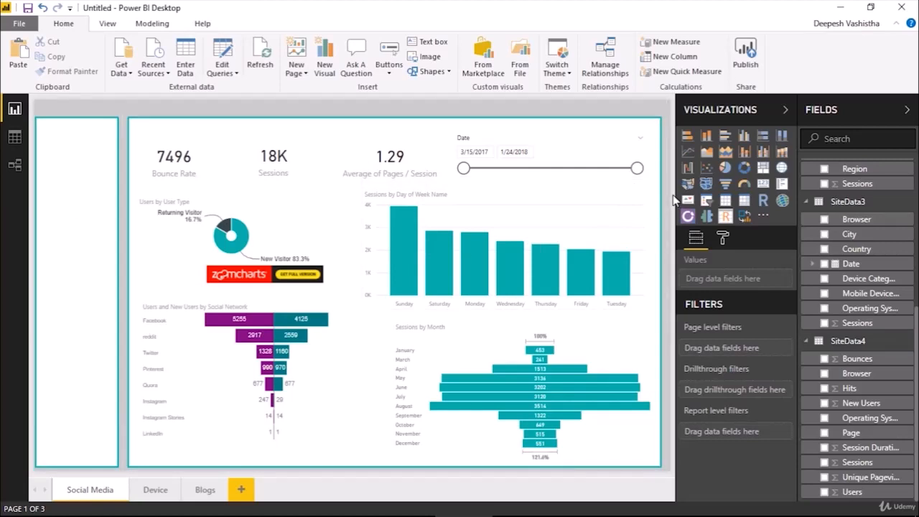
left_click(388, 71)
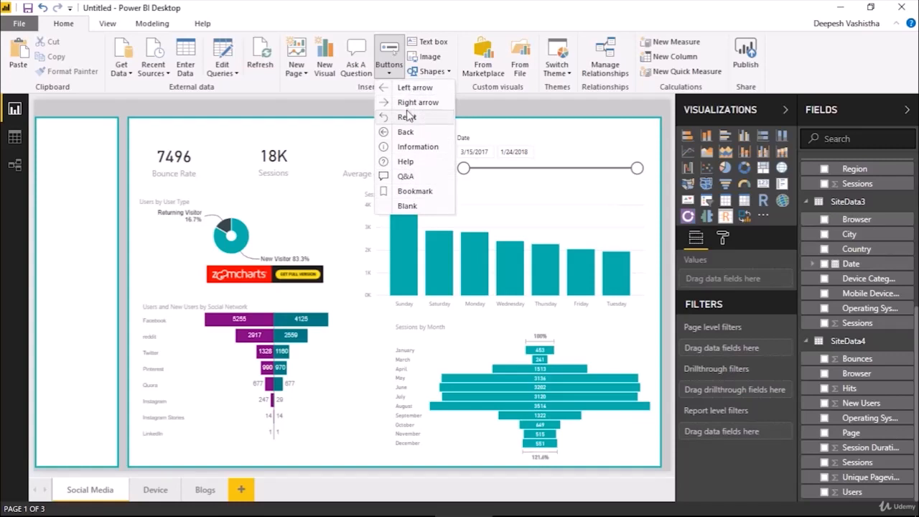
left_click(410, 207)
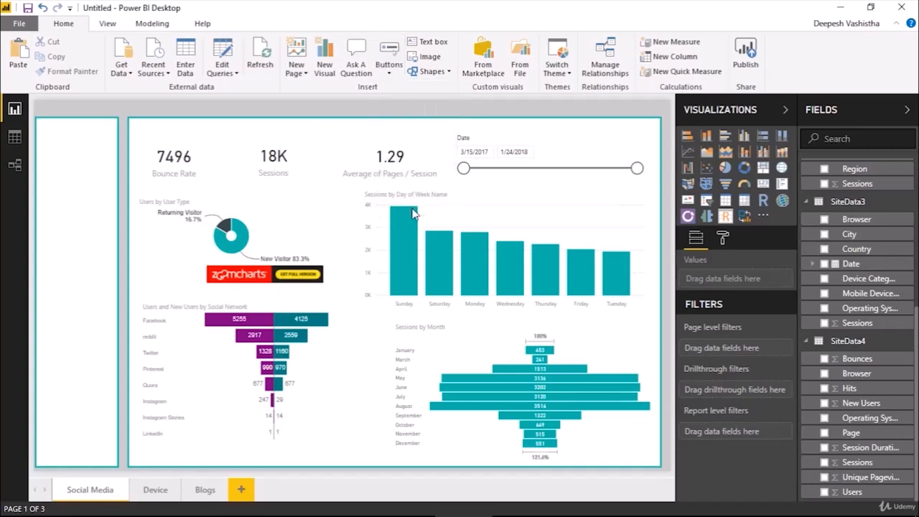
left_click_drag(60, 120, 107, 205)
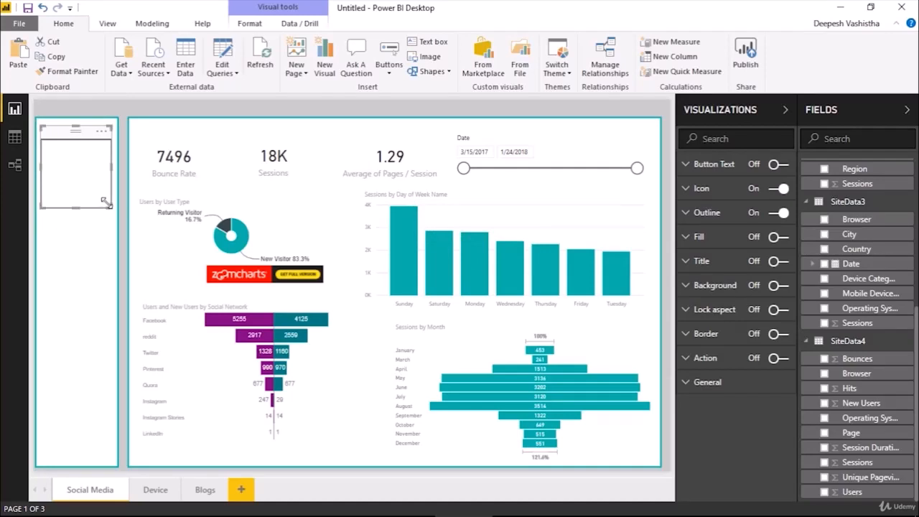
Duplicate the blank button twice and stack the copies below it, evenly spaced in the narrow container
key("ctrl+c")
key("ctrl+v")
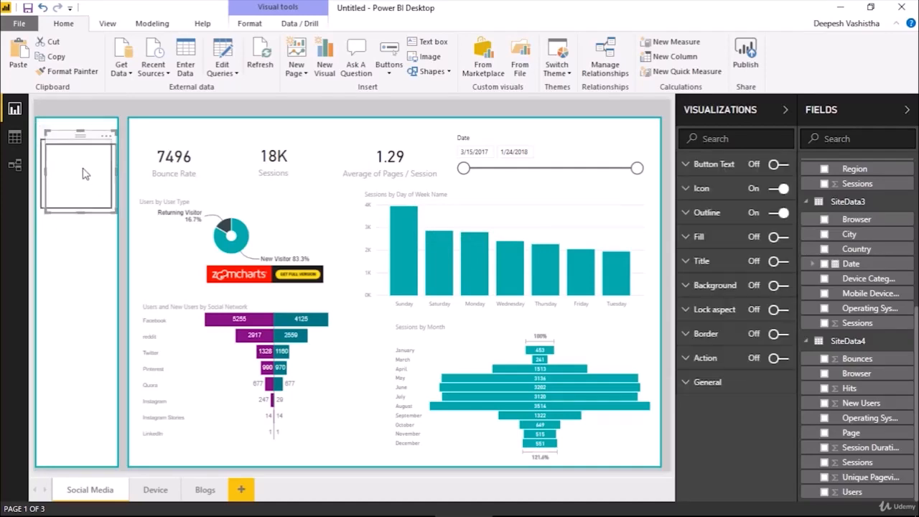
left_click_drag(84, 174, 78, 270)
key("ctrl+v")
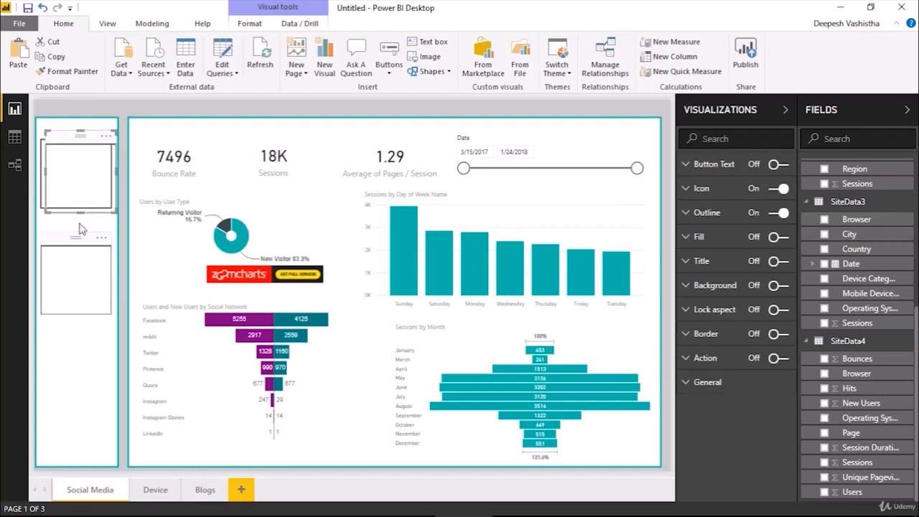
left_click_drag(79, 199, 78, 412)
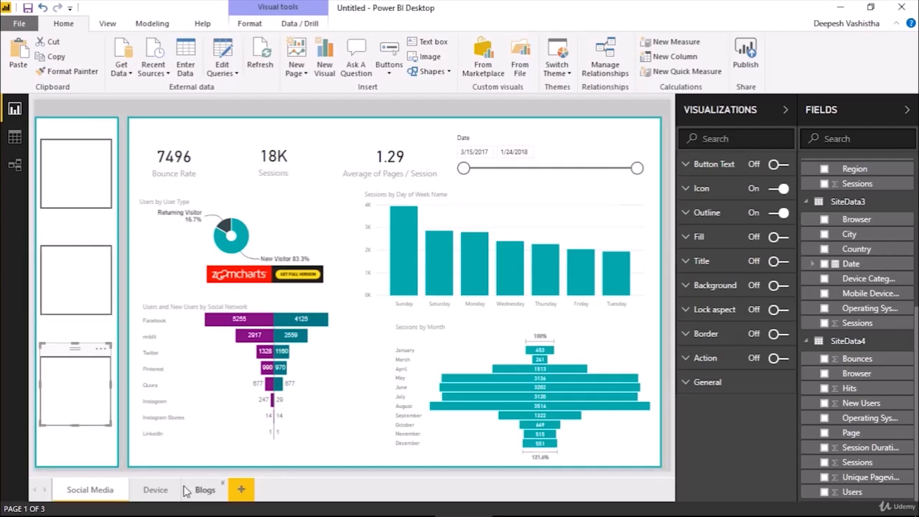
left_click(672, 188)
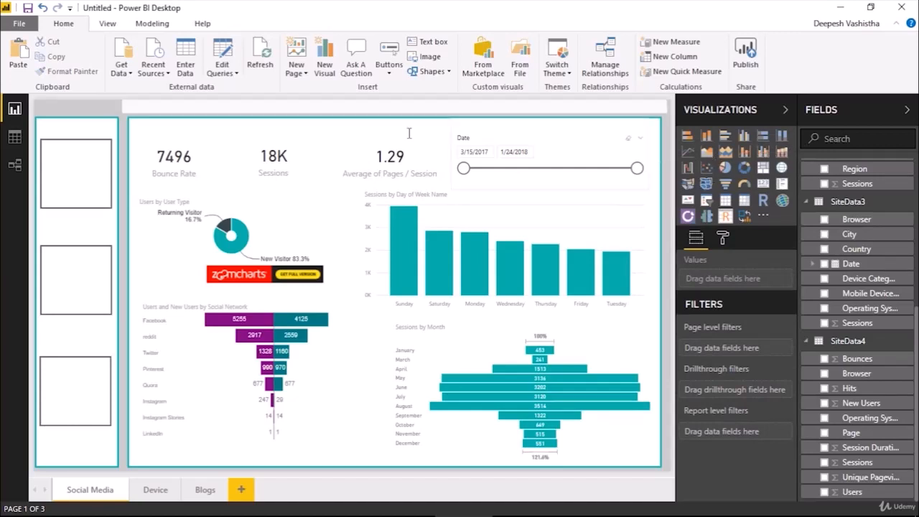
Show the Bookmarks pane and add a bookmark named Page1 for the Social Media page
left_click(112, 25)
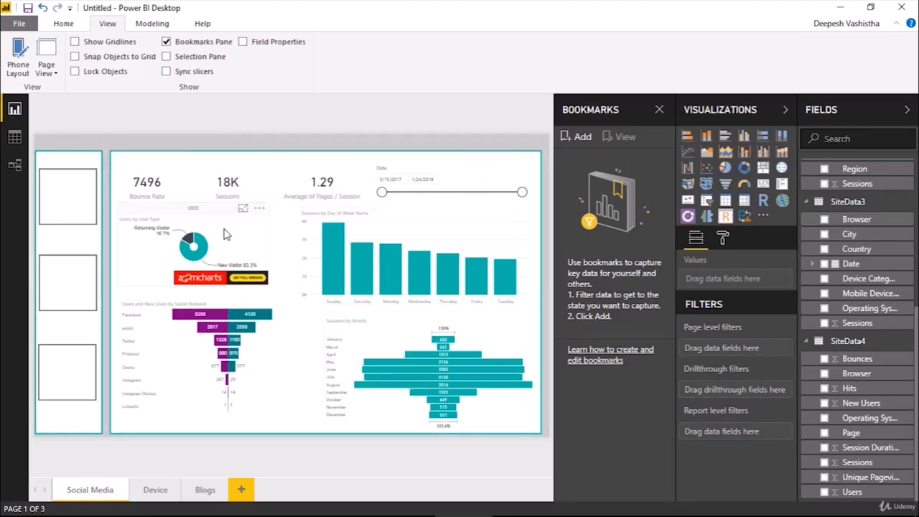
left_click(590, 142)
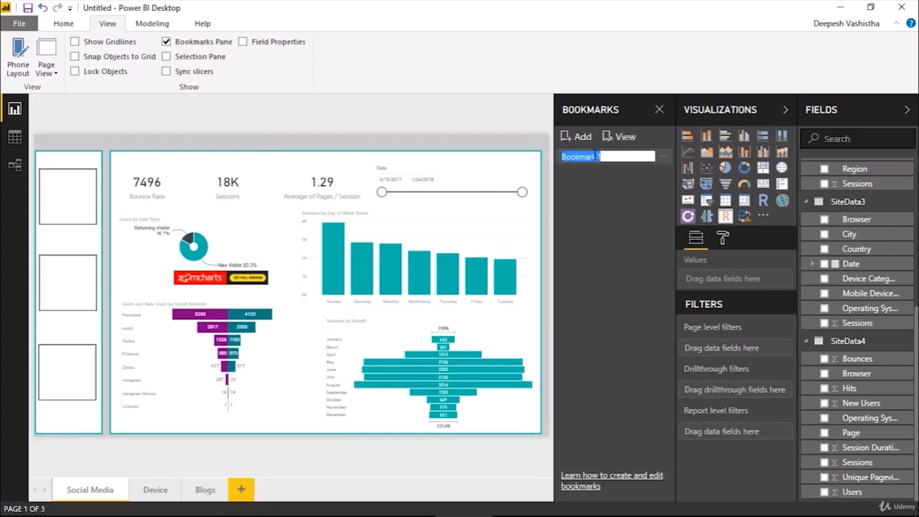
type("Page1")
key("Return")
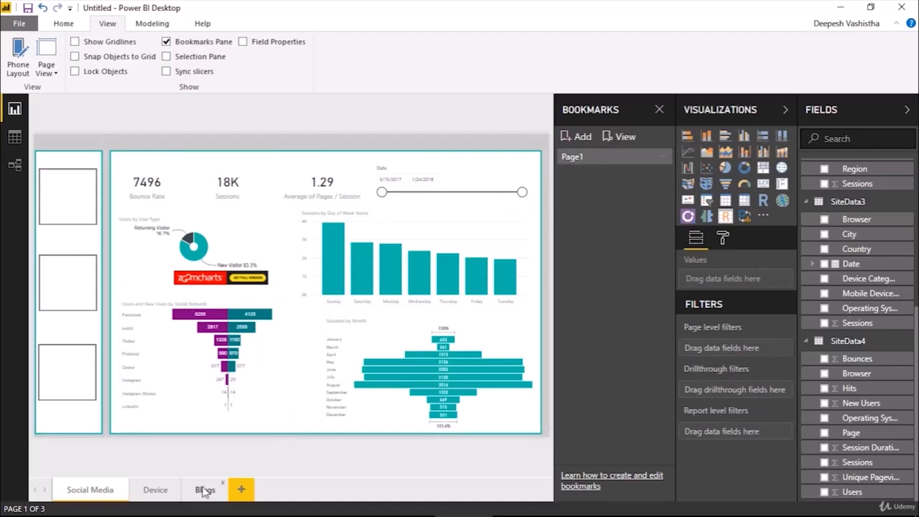
Add a bookmark named Page2 for the Device page
left_click(156, 491)
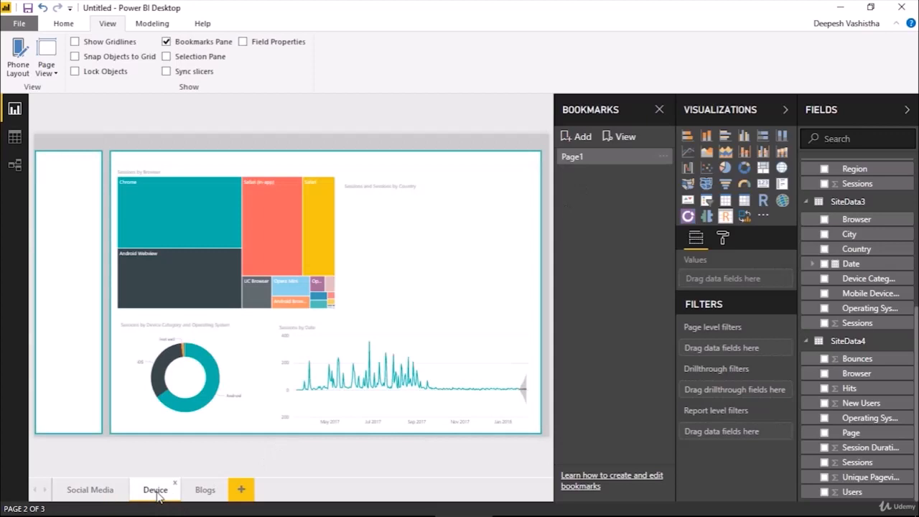
left_click(584, 140)
double_click(594, 175)
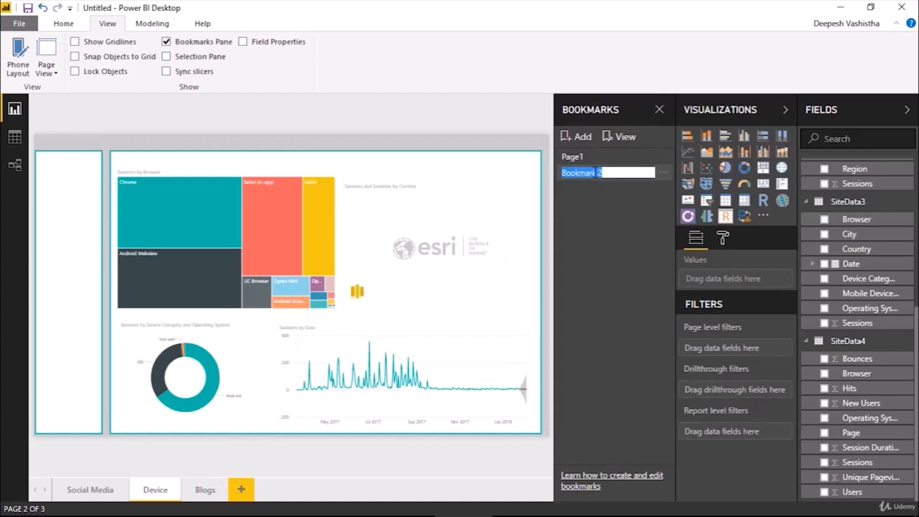
type("Pag")
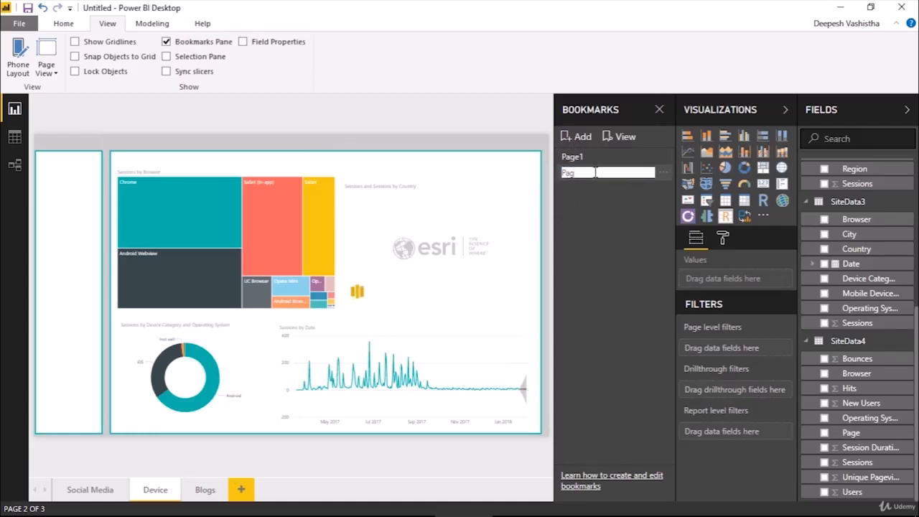
type("e2")
Add a bookmark named Page3 for the Blogs page
left_click(205, 490)
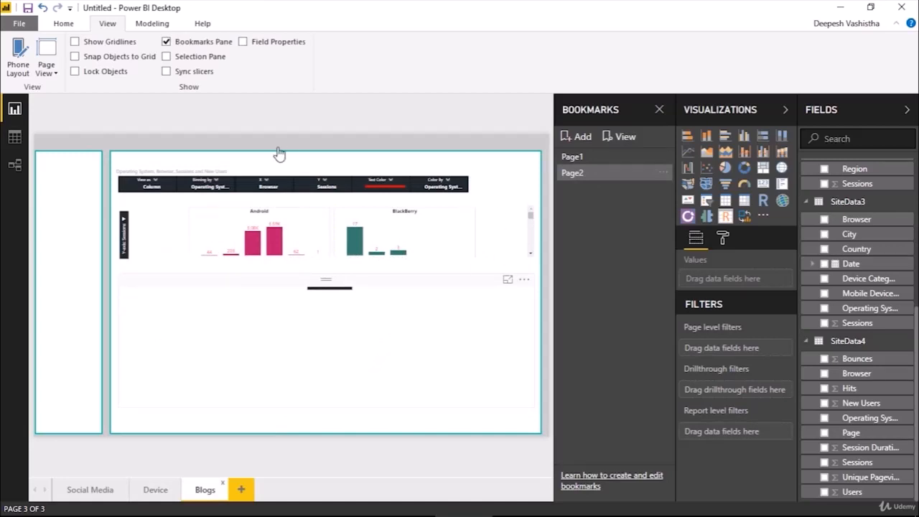
left_click(583, 137)
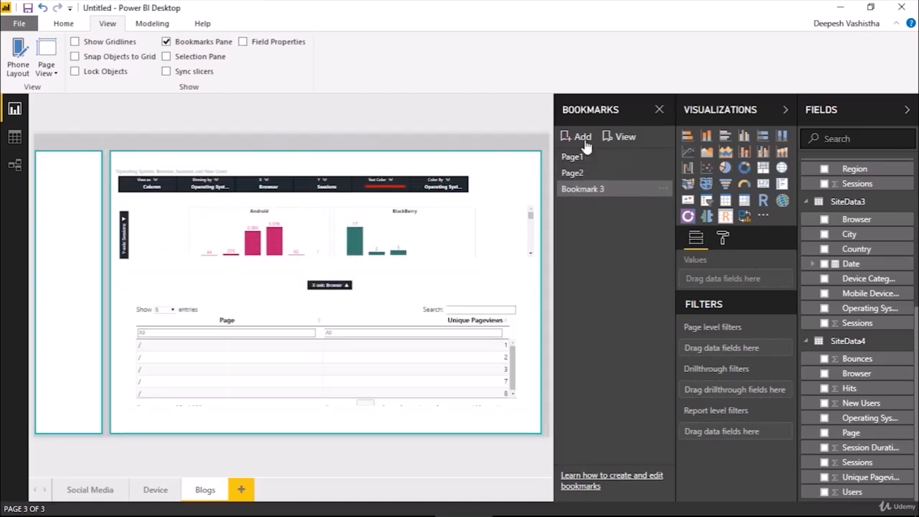
double_click(582, 191)
type("Page")
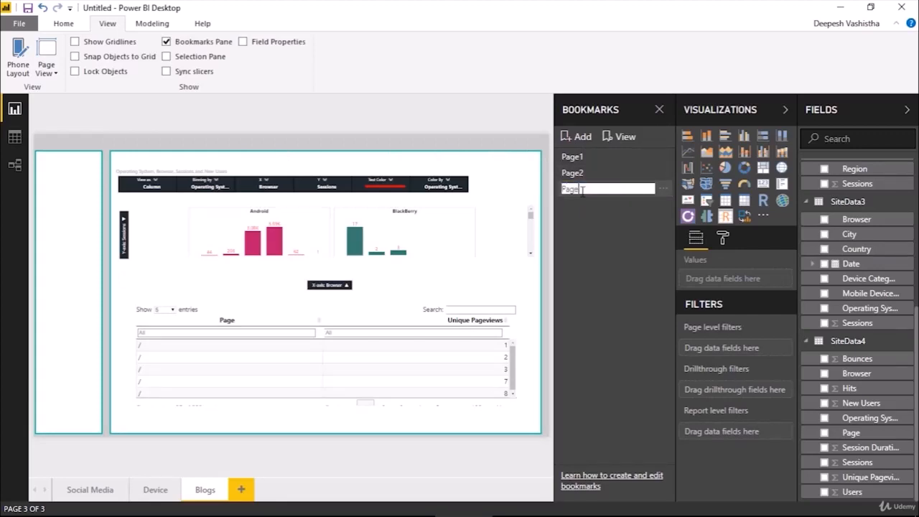
type("3")
key("Return")
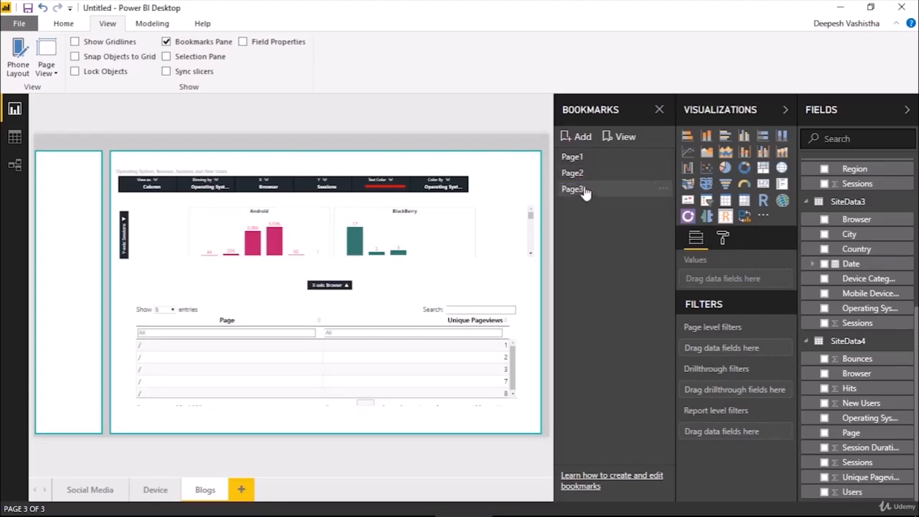
Test the Page1, Page2 and Page3 bookmarks, finish on Page1 and close the Bookmarks pane
left_click(587, 174)
left_click(587, 156)
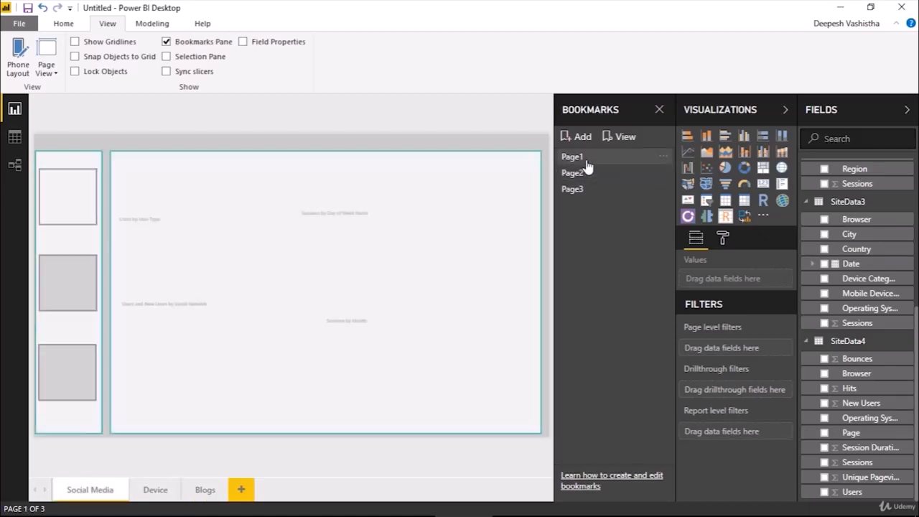
left_click(587, 173)
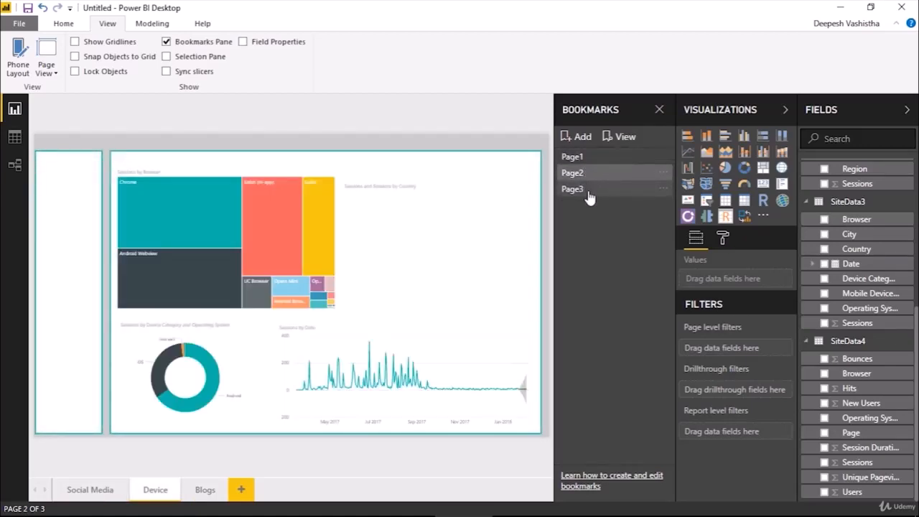
left_click(588, 189)
left_click(587, 174)
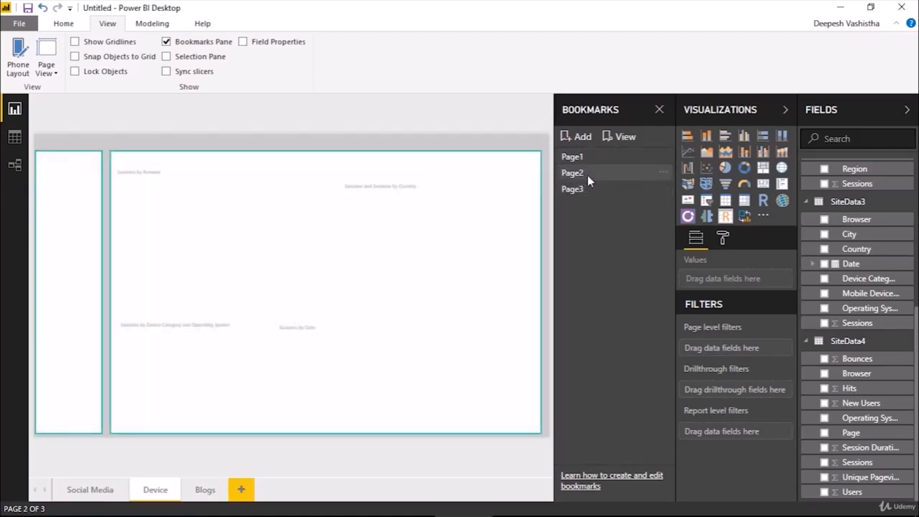
left_click(587, 160)
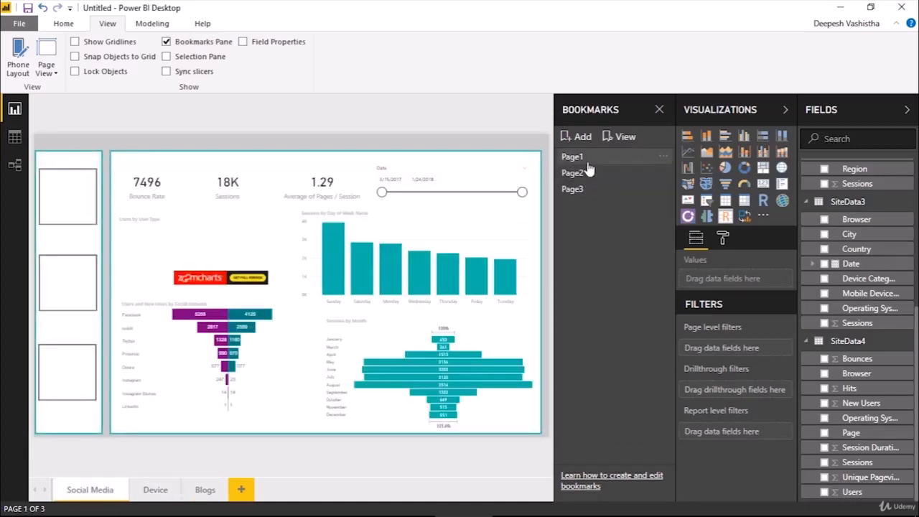
left_click(659, 113)
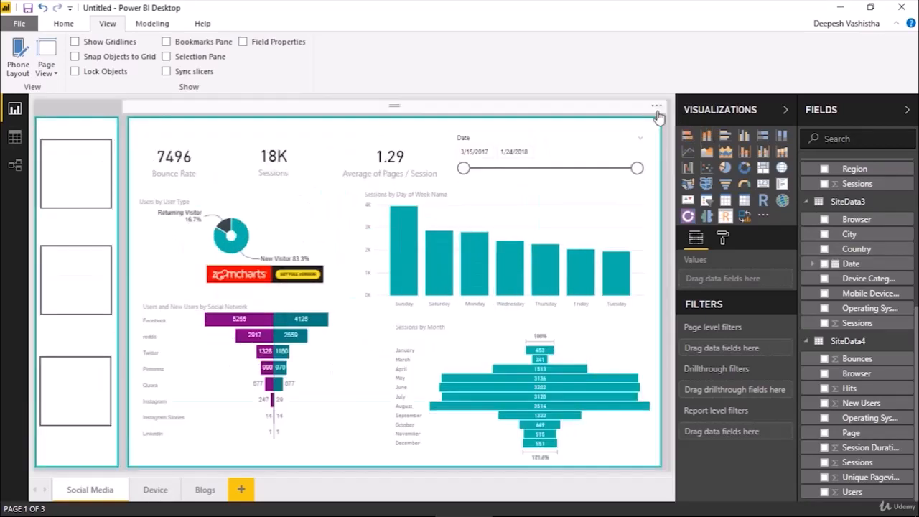
left_click(84, 168)
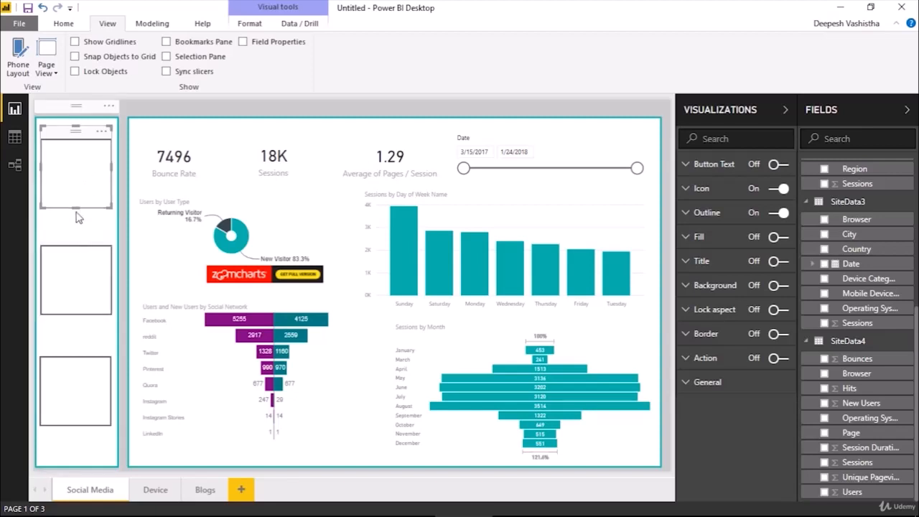
left_click(73, 288, "ctrl")
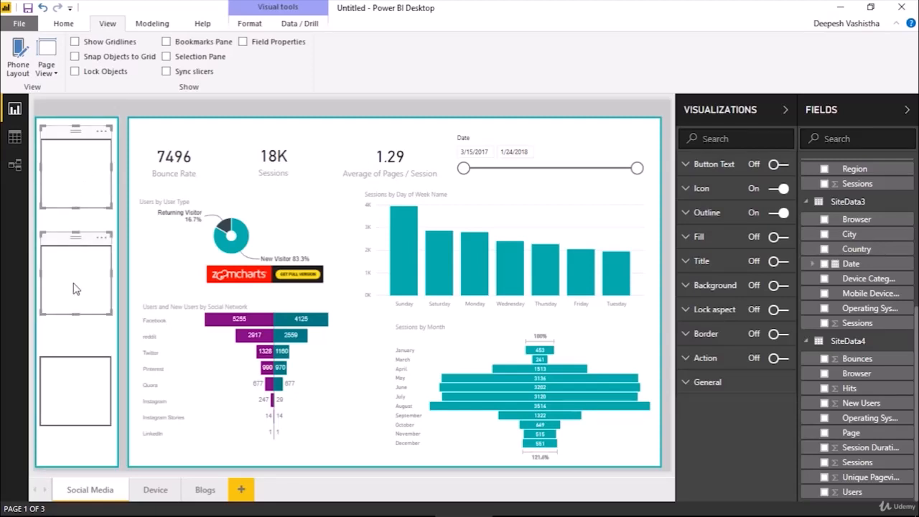
left_click(77, 376, "ctrl")
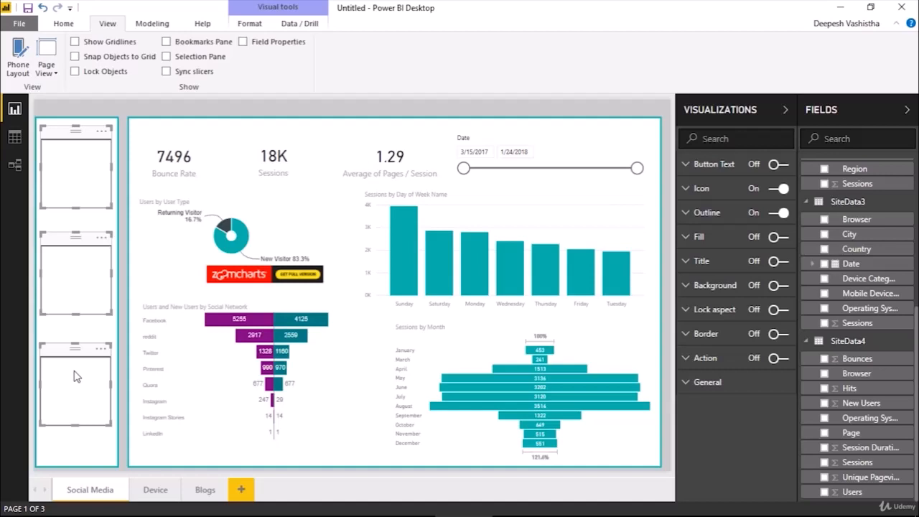
Turn on the button text for the topmost navigation button and enter Social Network Analysis as its text
left_click(82, 192)
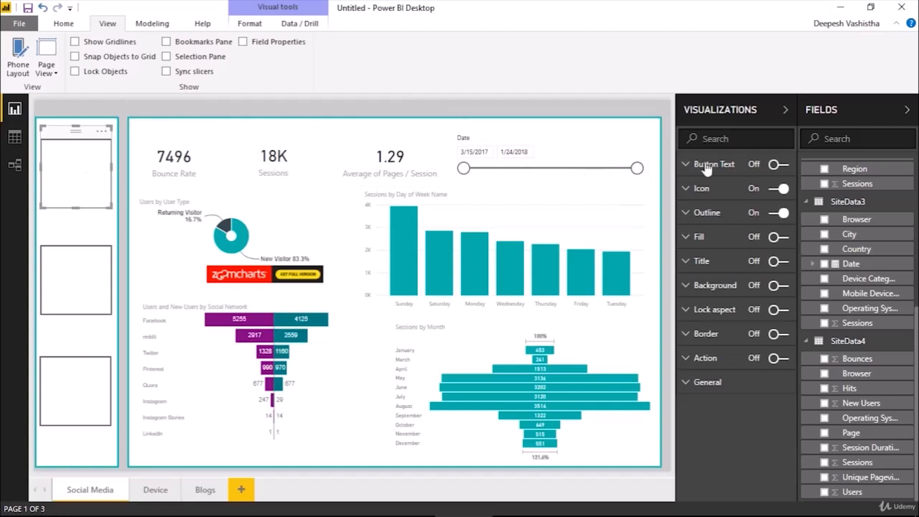
left_click(783, 165)
left_click(739, 167)
left_click(742, 188)
left_click(744, 205)
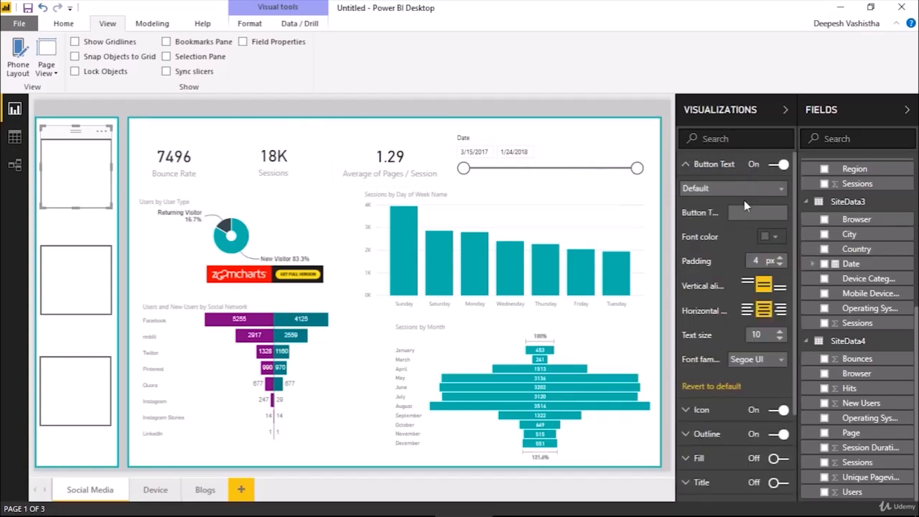
scroll(710, 338, "down", 2)
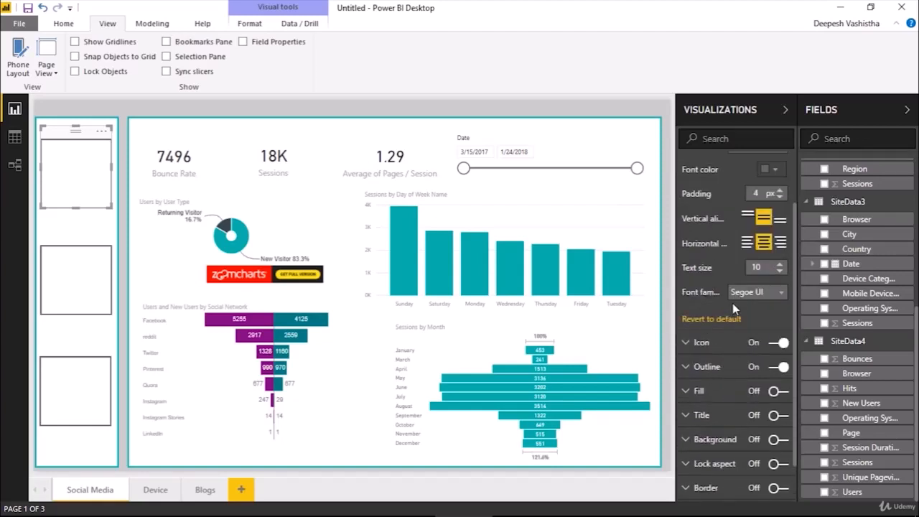
scroll(733, 303, "up", 2)
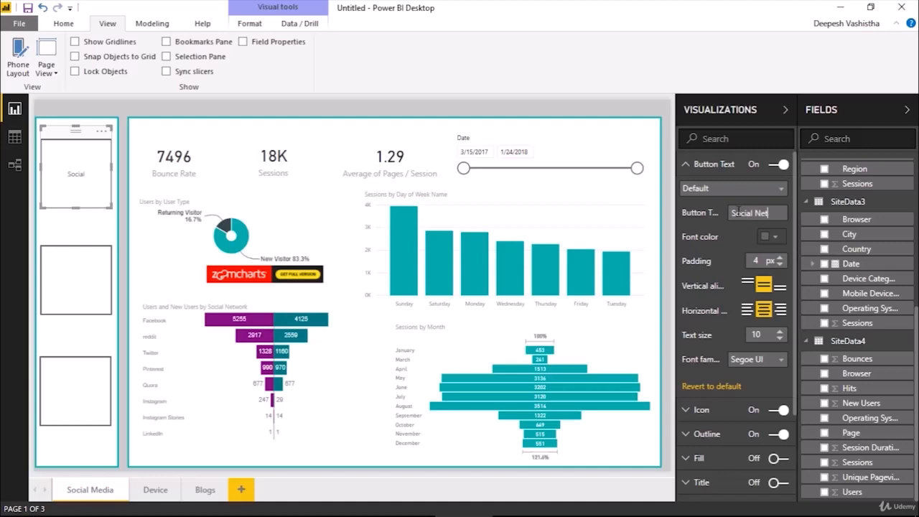
type("Analysis")
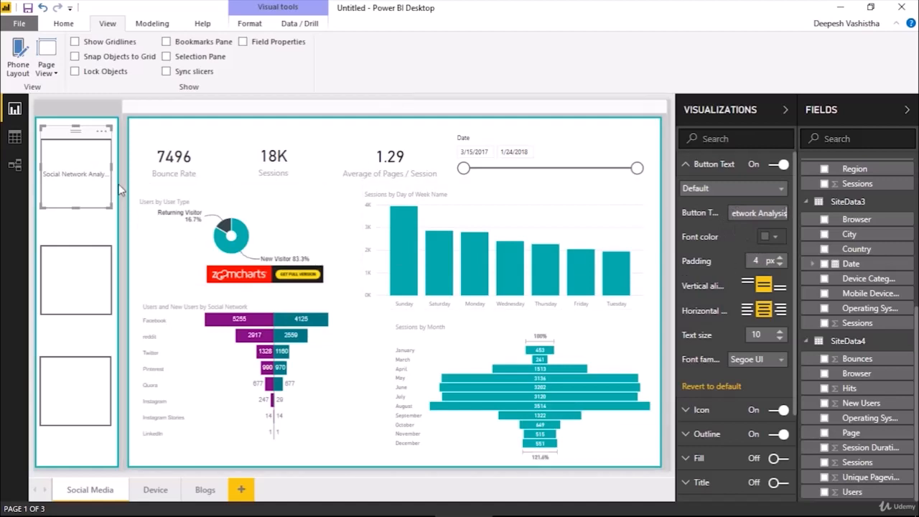
Set the text size of the Social Network Analysis button to 9
left_click(763, 335)
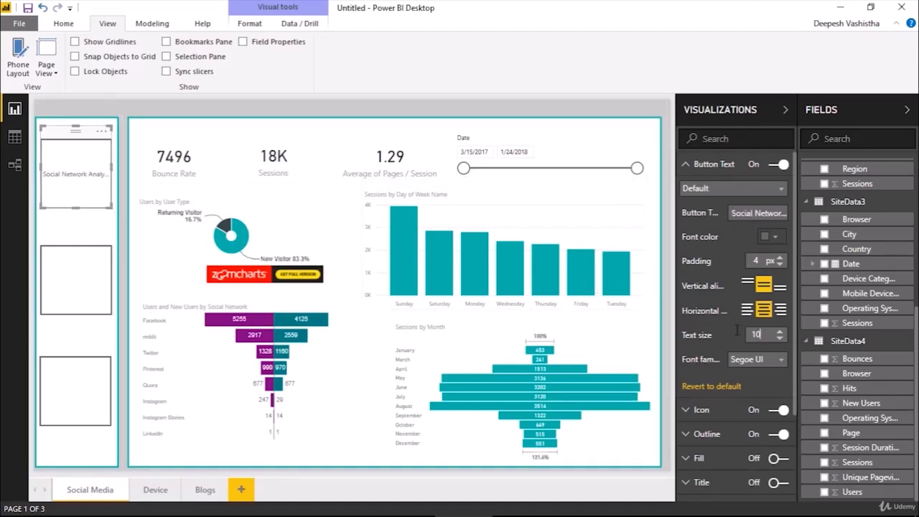
type("9")
left_click(705, 165)
left_click(725, 194)
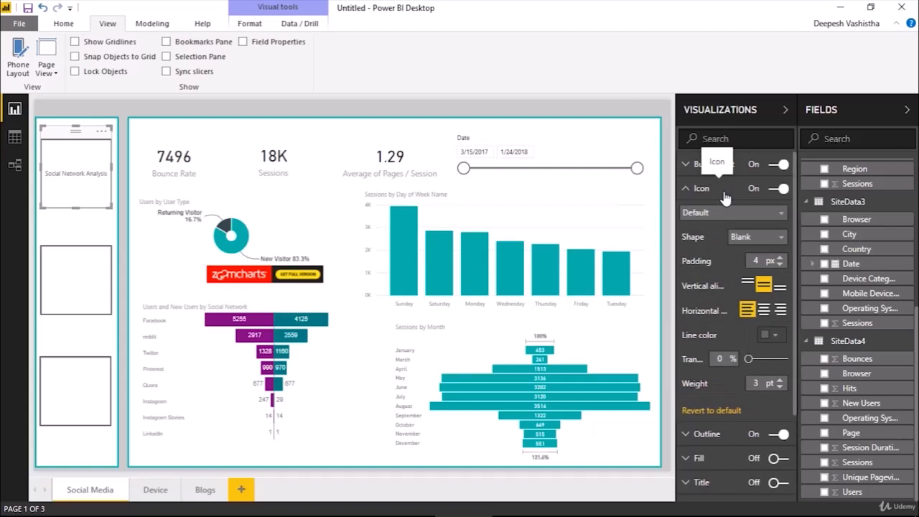
left_click(725, 194)
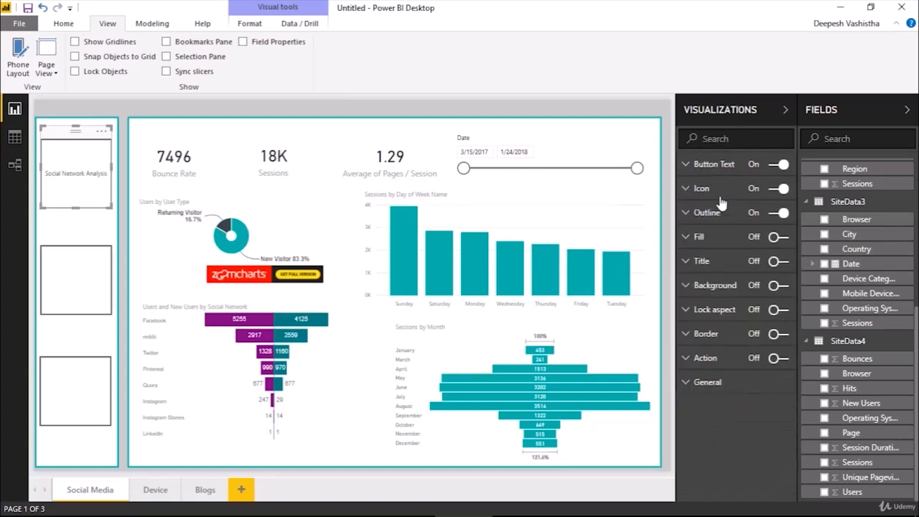
left_click(722, 197)
left_click(746, 215)
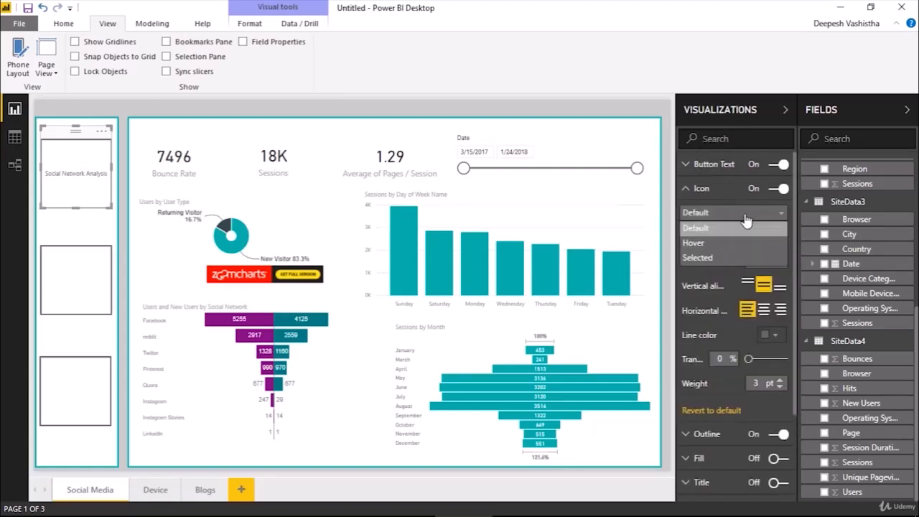
left_click(746, 222)
left_click(749, 239)
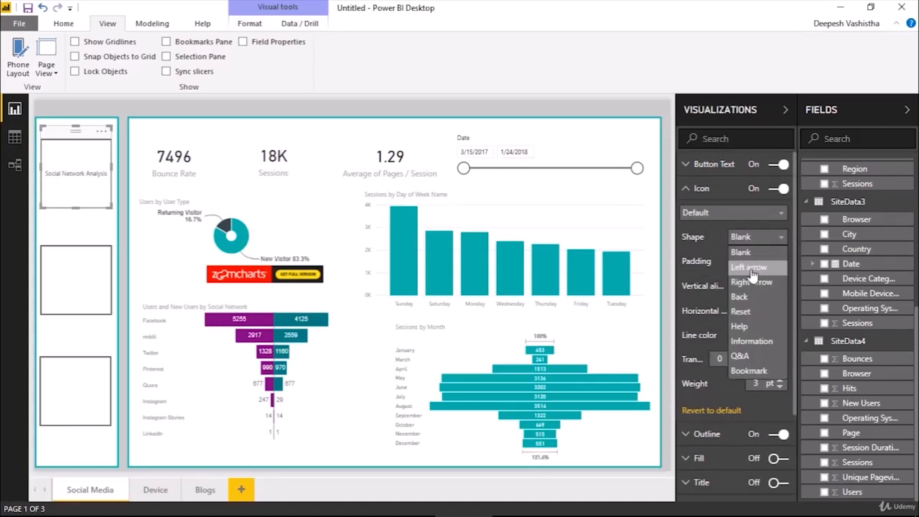
left_click(717, 191)
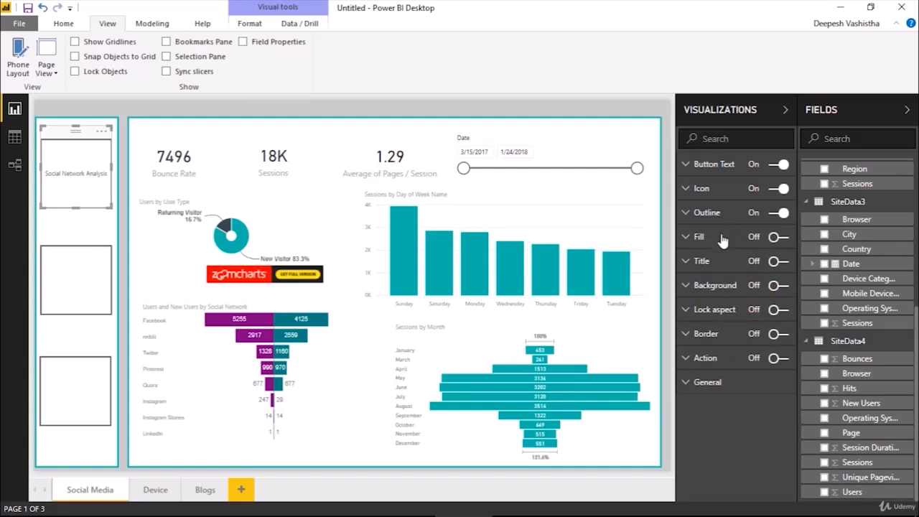
Turn on the fill of the Social Network Analysis button, try grey, and set the Default state's fill color to white
left_click(777, 237)
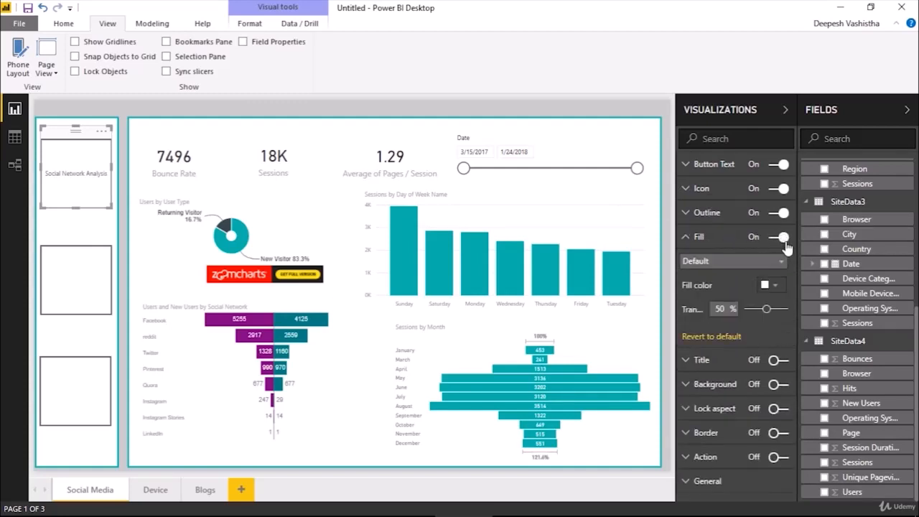
left_click(769, 285)
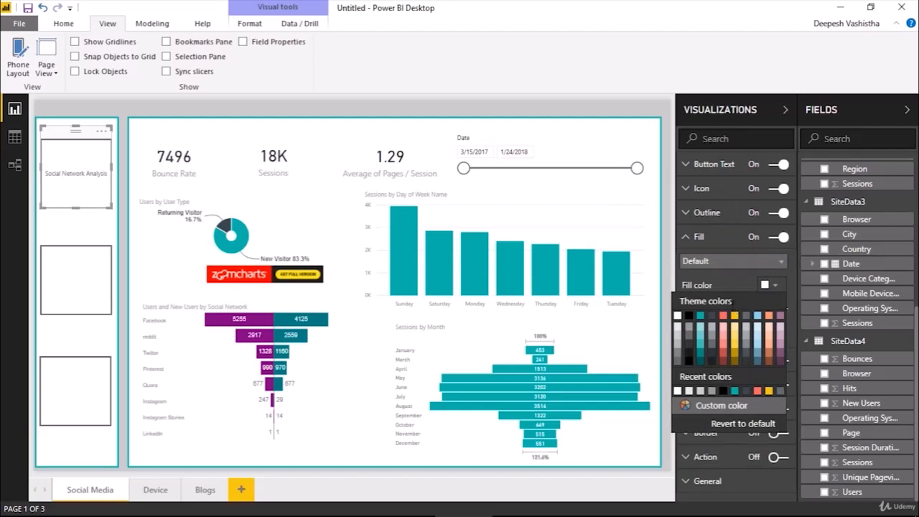
left_click(681, 335)
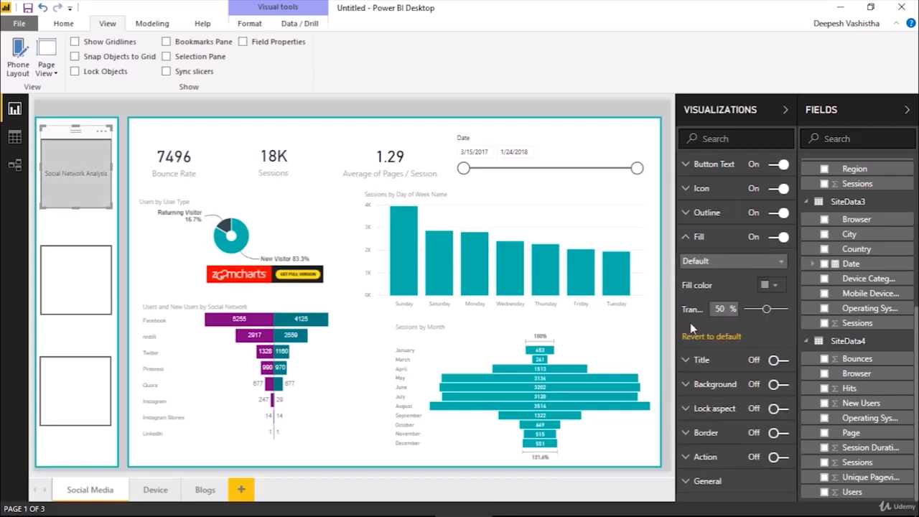
left_click(768, 286)
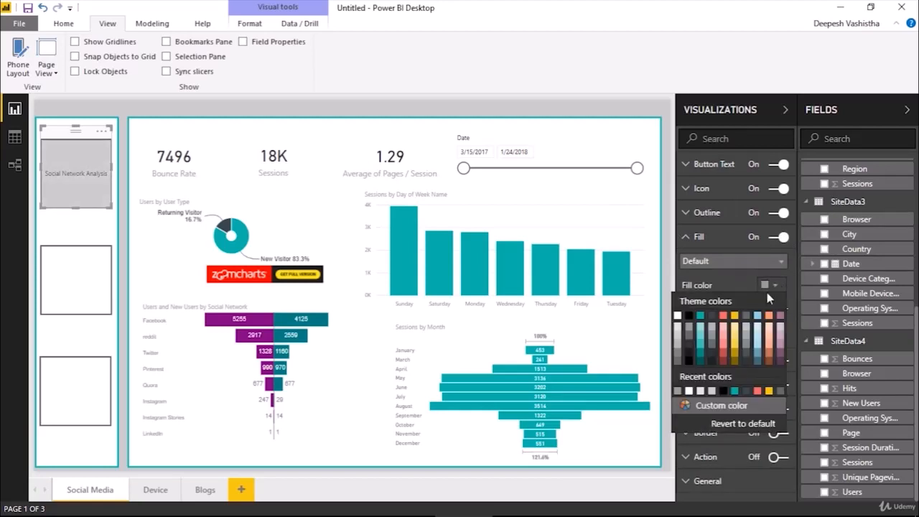
left_click(677, 317)
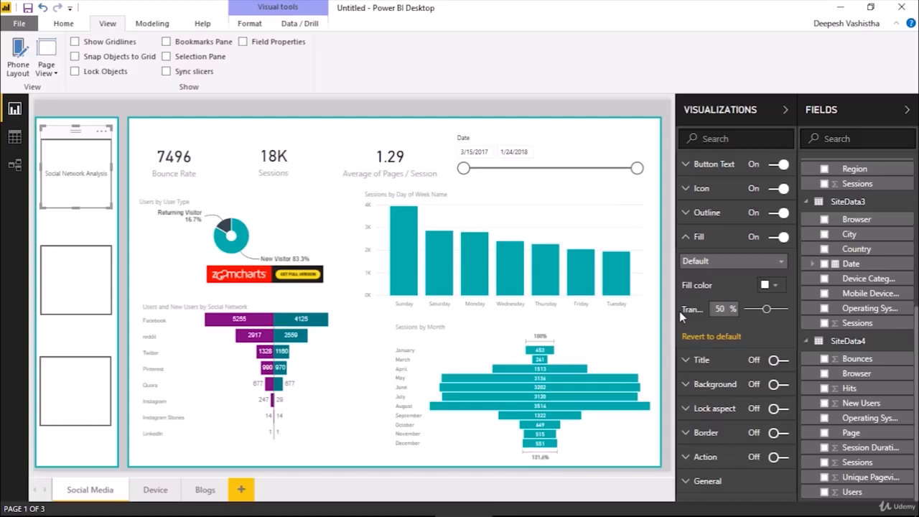
left_click(719, 239)
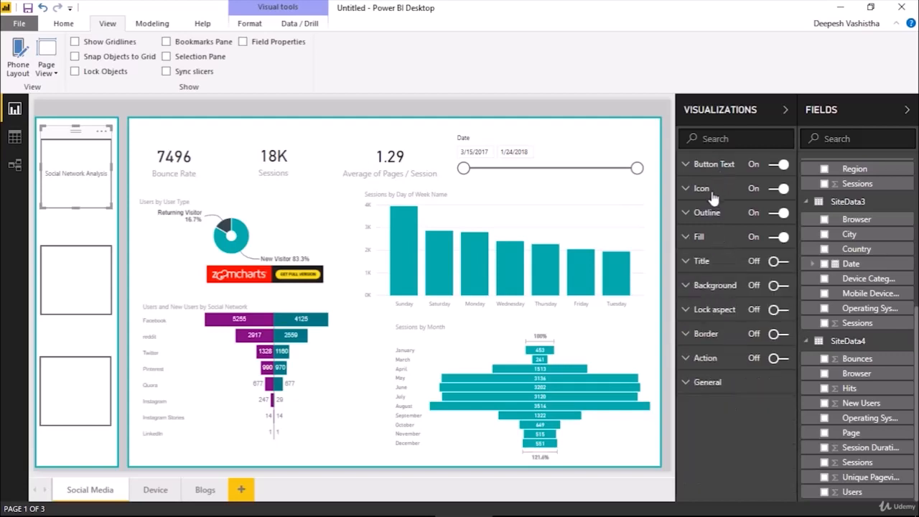
Set the Selected state's fill color of the Social Network Analysis button to grey and try the button on the page
left_click(710, 237)
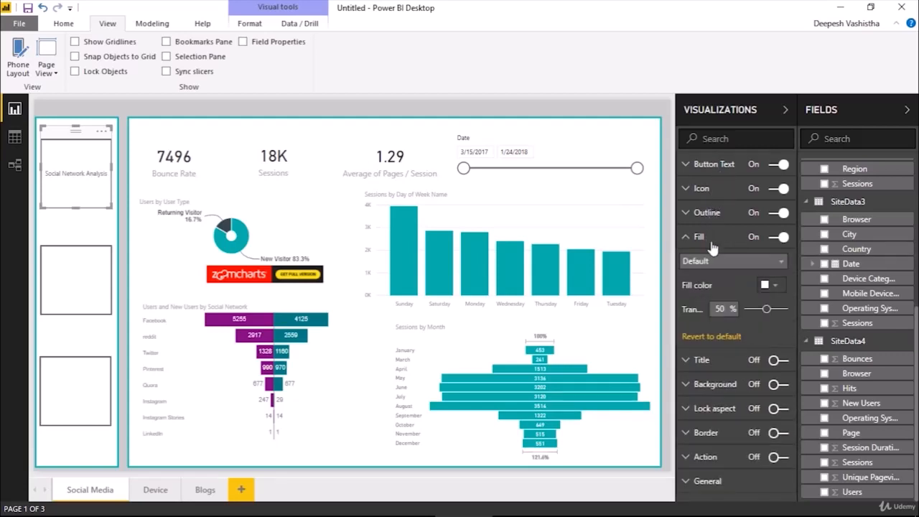
left_click(717, 262)
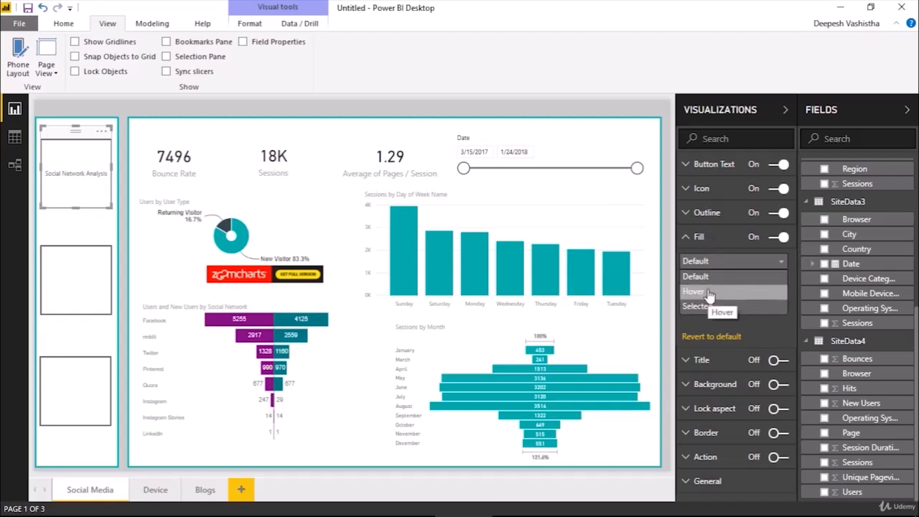
left_click(708, 308)
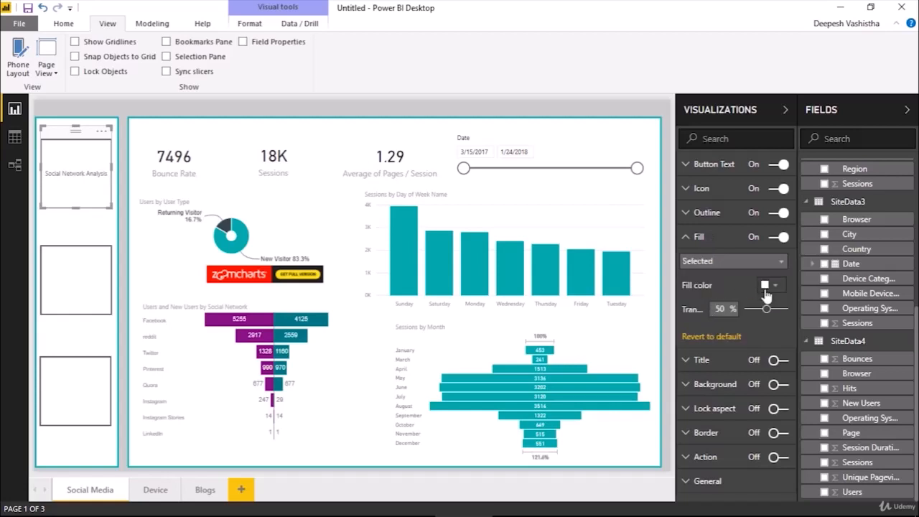
left_click(767, 286)
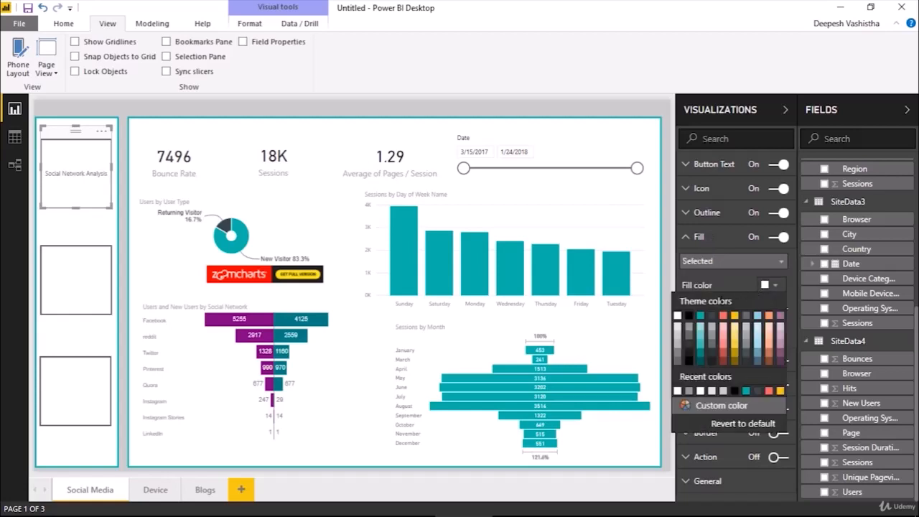
left_click(691, 326)
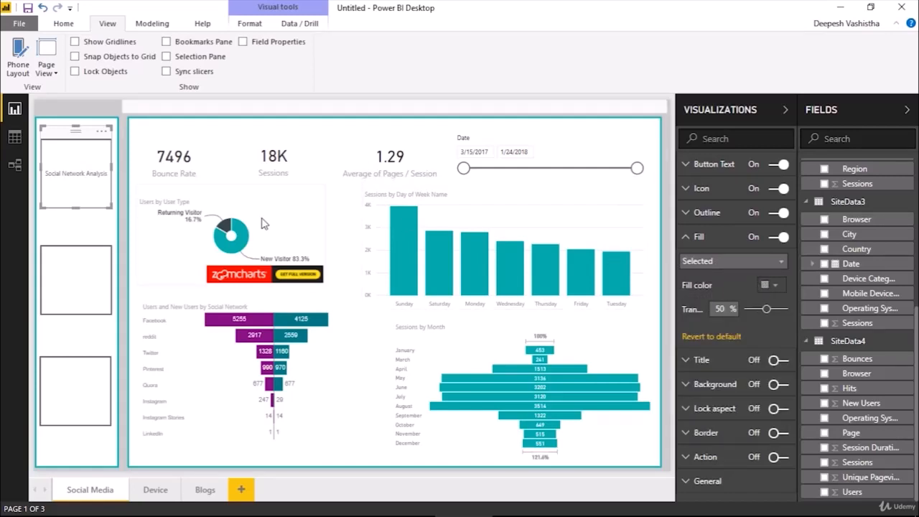
left_click(81, 195)
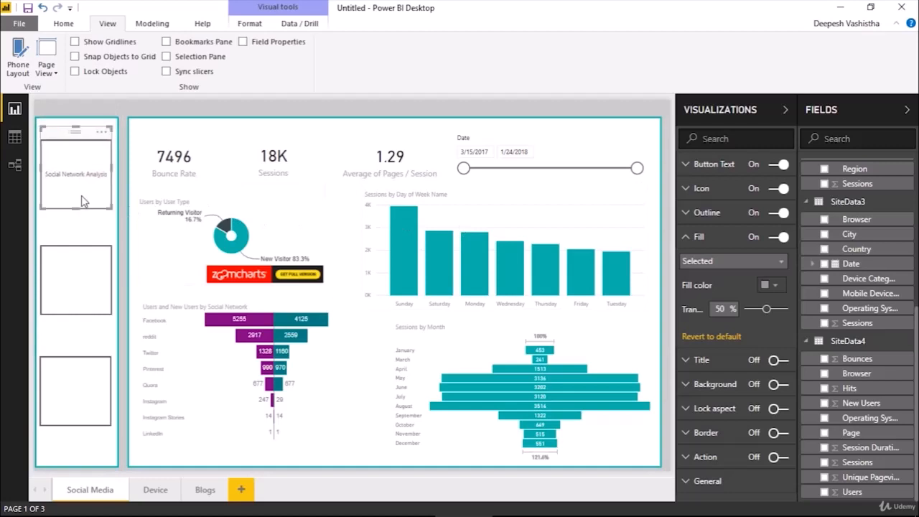
left_click(85, 193)
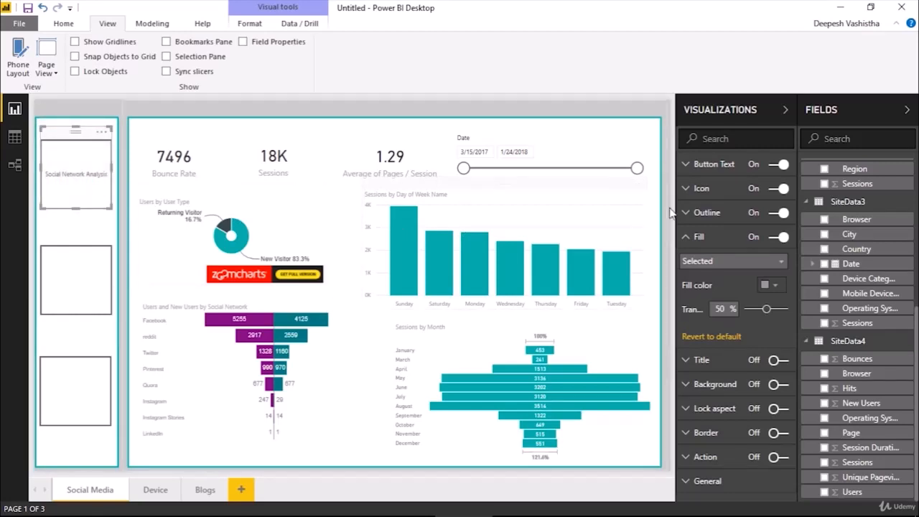
left_click(700, 237)
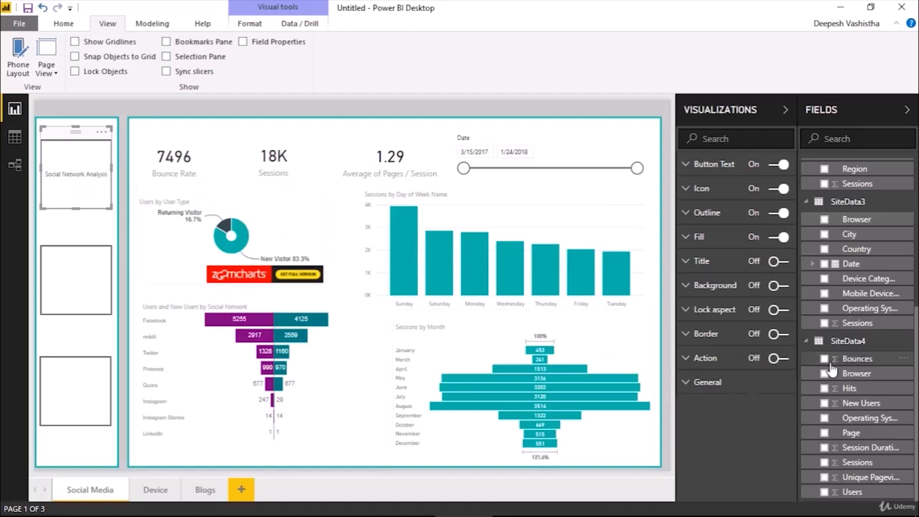
Turn on the action of the Social Network Analysis button with type Bookmark and link it to the Page1 bookmark
left_click(774, 359)
left_click(730, 365)
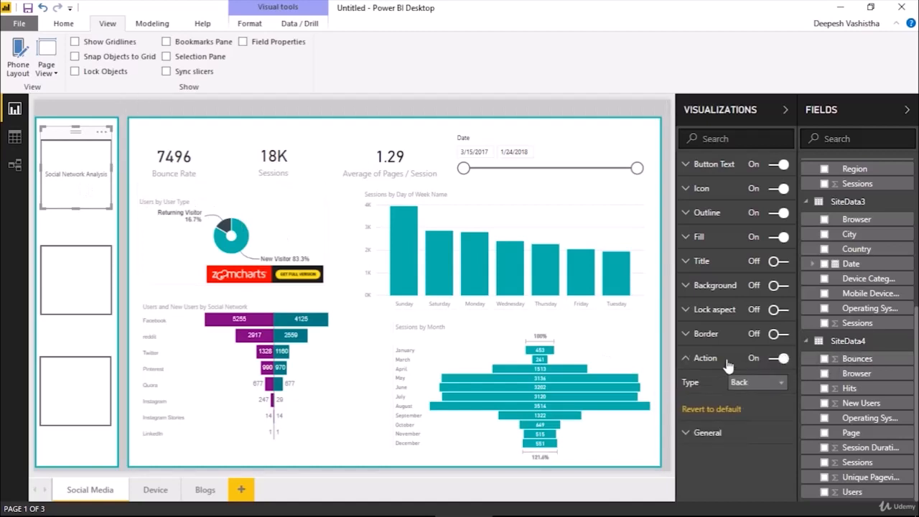
left_click(742, 383)
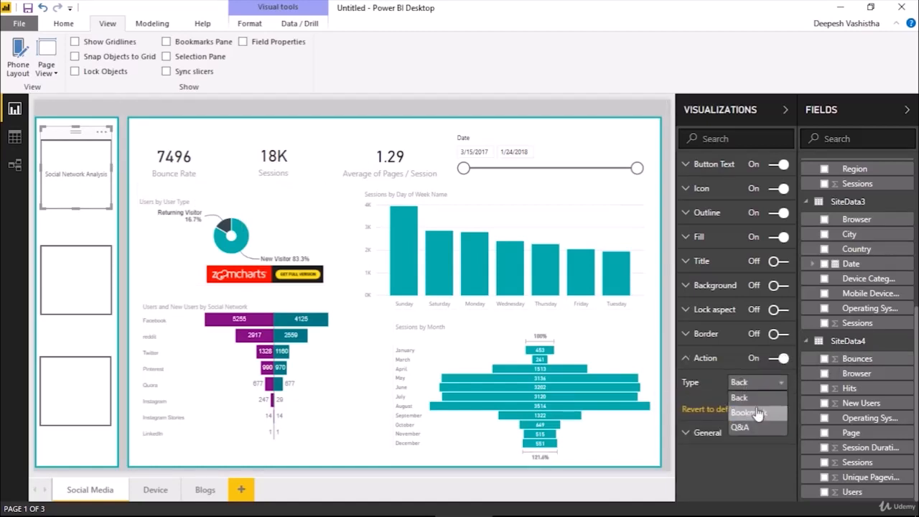
left_click(754, 413)
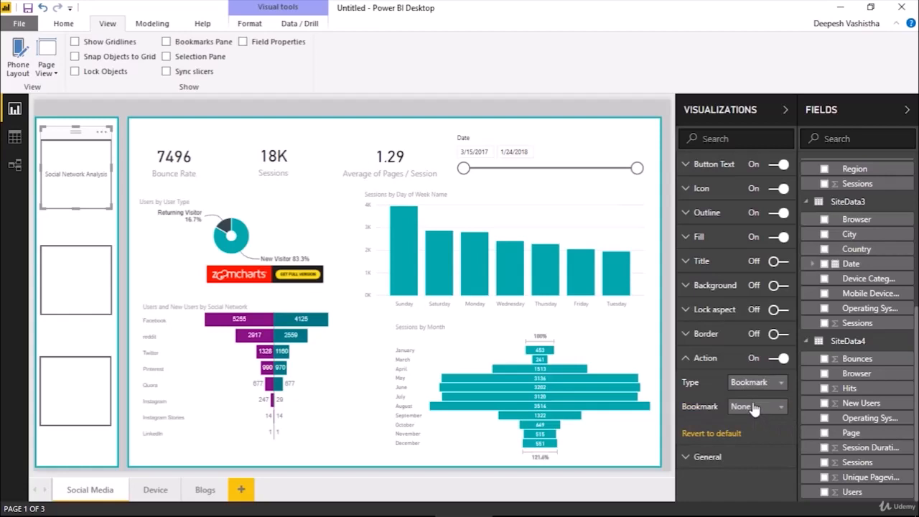
left_click(756, 407)
left_click(763, 425)
left_click(718, 365)
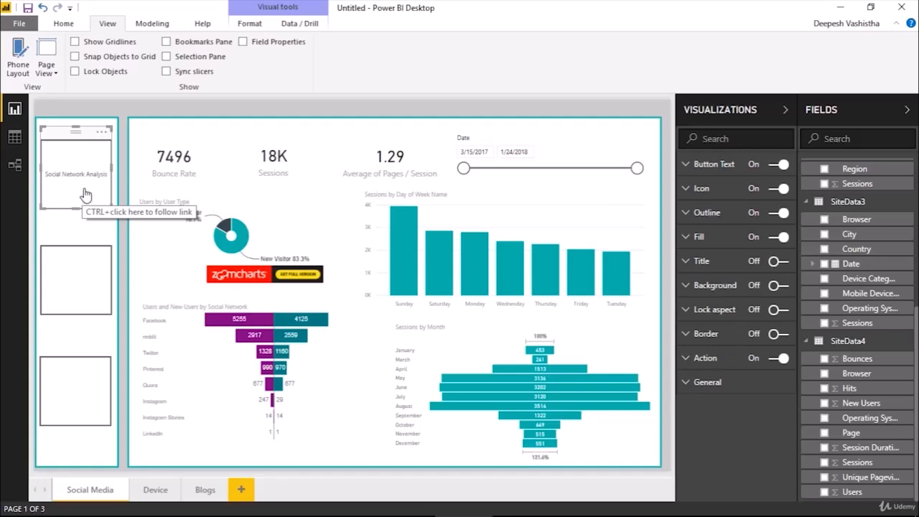
Turn on the button text for the middle navigation button and enter Device Analysis as its text
left_click(85, 251)
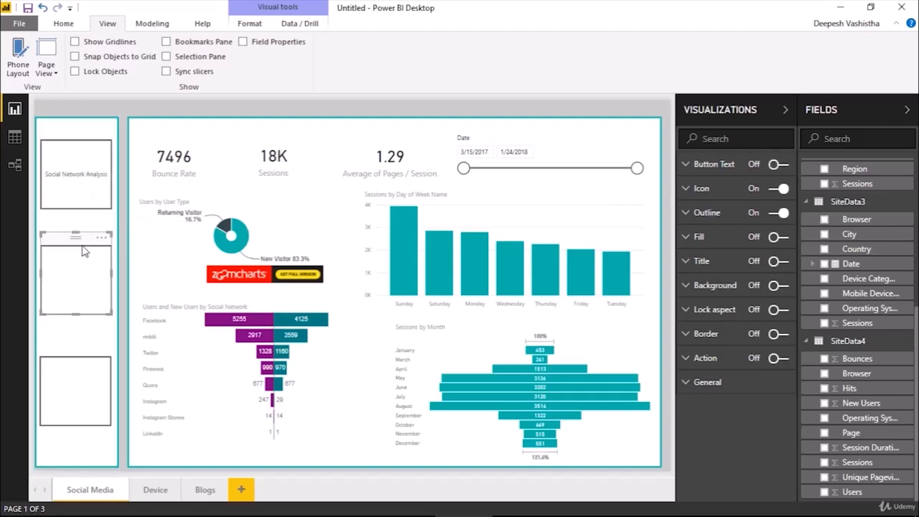
left_click(777, 163)
left_click(739, 164)
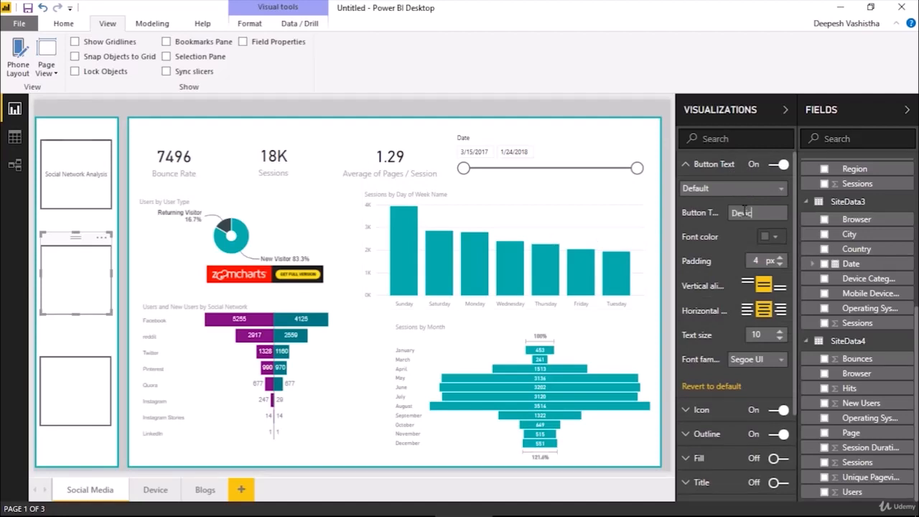
left_click(745, 211)
type("Device Analysis")
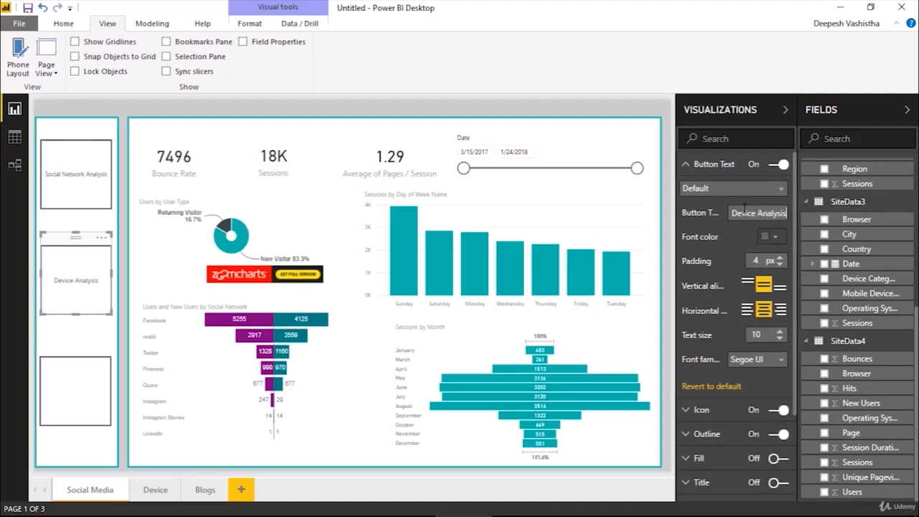
left_click(727, 167)
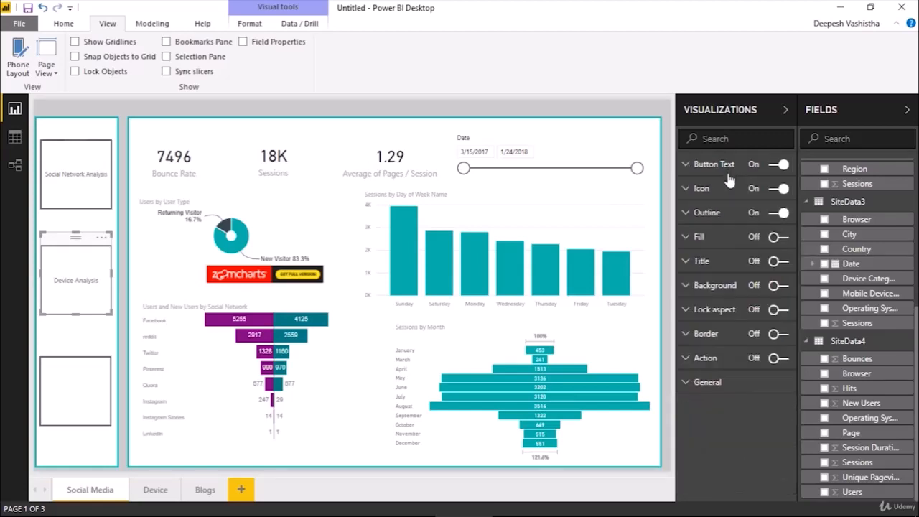
Turn on the fill and action of the Device Analysis button, set the action type to Bookmark and link it to the Page2 bookmark
left_click(739, 363)
left_click(760, 383)
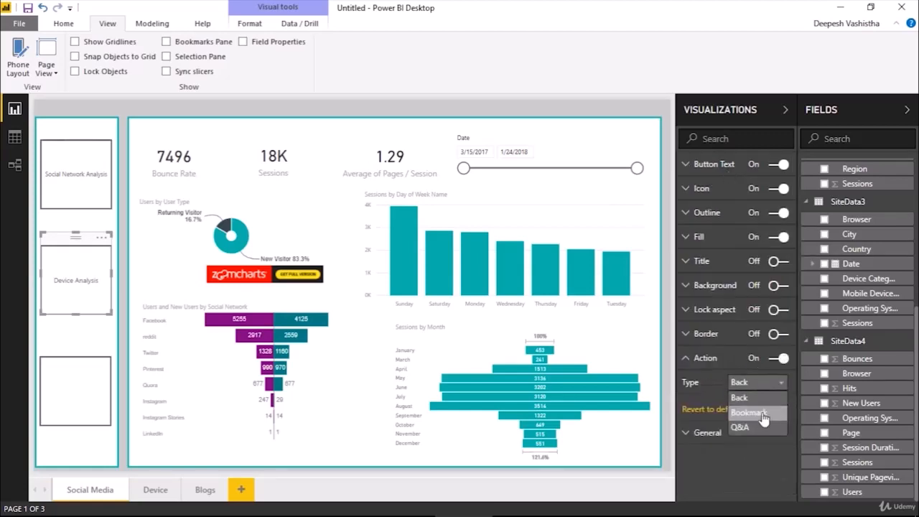
left_click(760, 410)
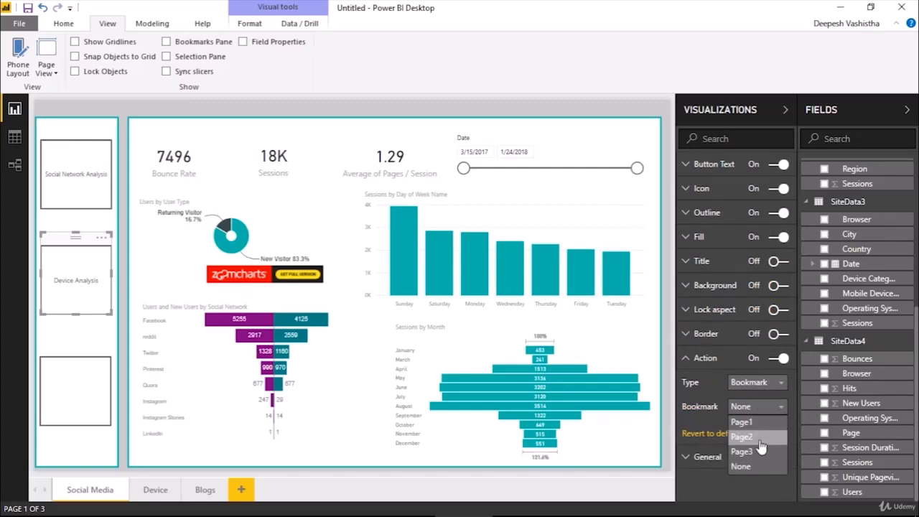
left_click(757, 437)
left_click(706, 364)
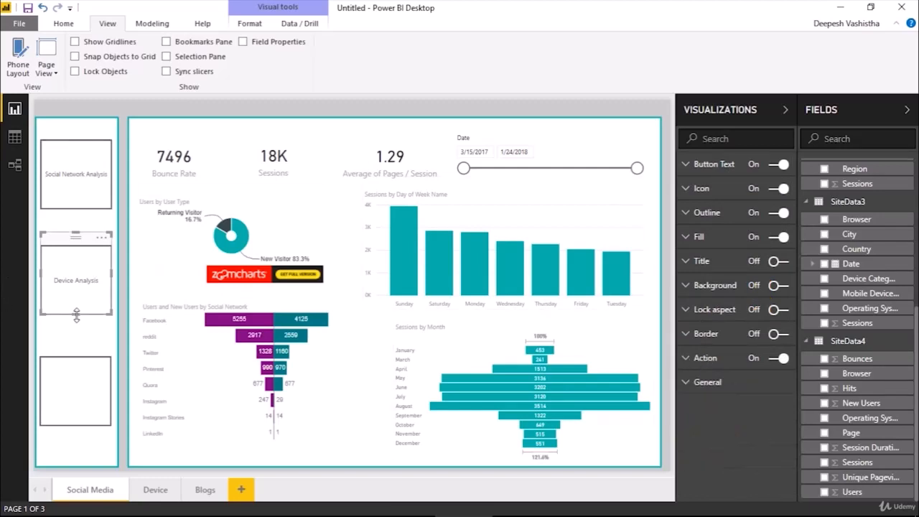
Turn on the button text for the third, blank navigation button and enter Blog Pages Analysis as its text
left_click(74, 360)
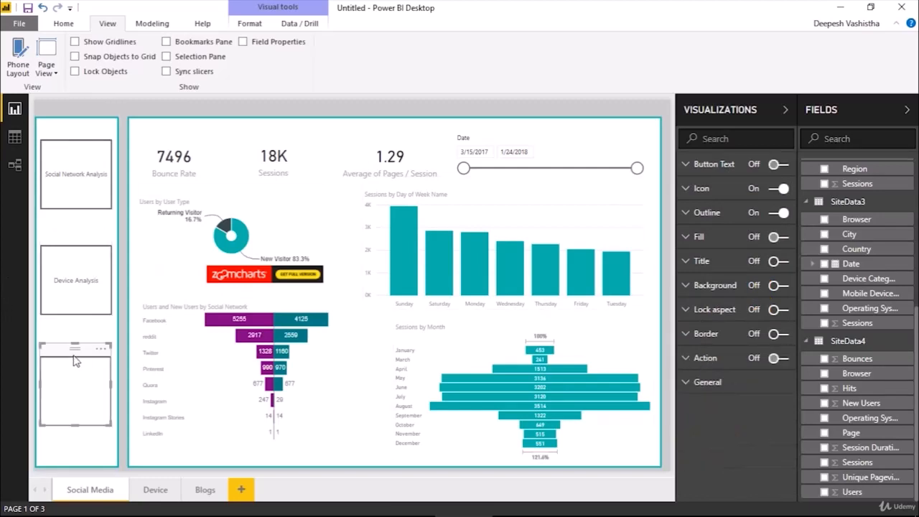
left_click(776, 165)
left_click(716, 165)
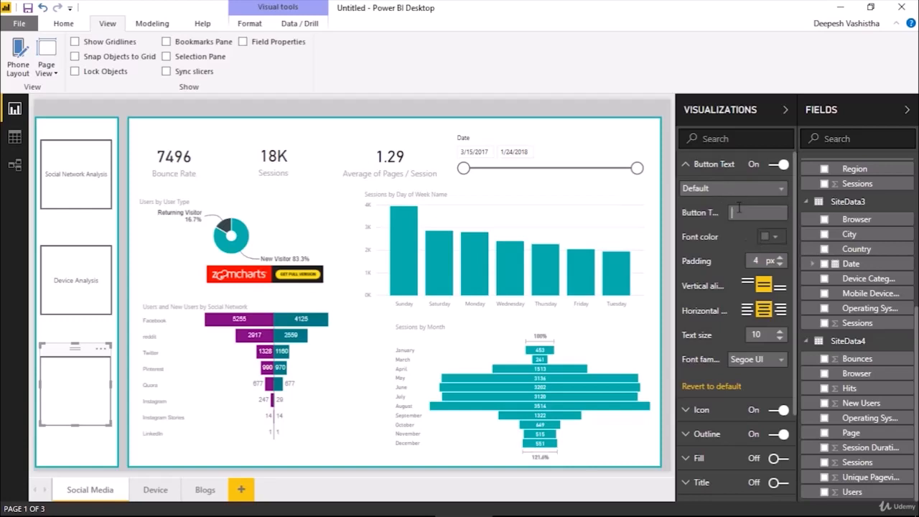
left_click(738, 208)
type("Blog Pages Anay")
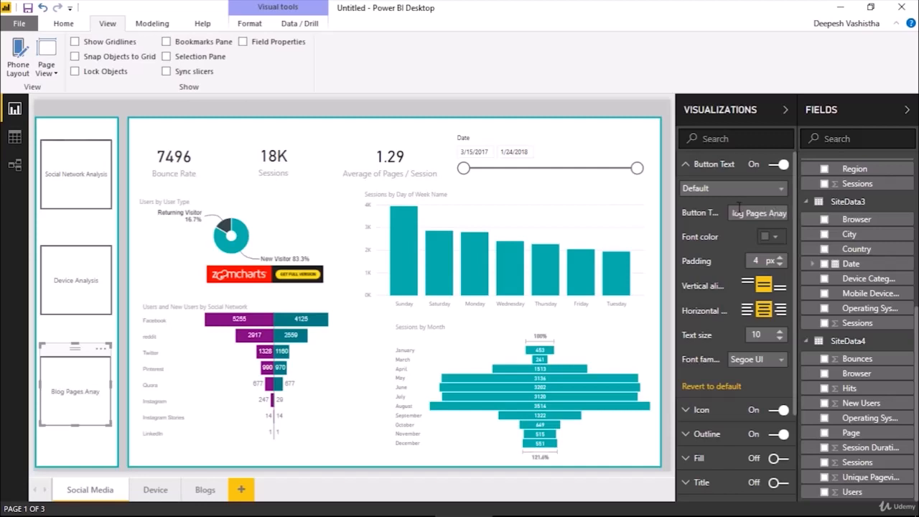
key("BackSpace")
type("lysis")
left_click(729, 166)
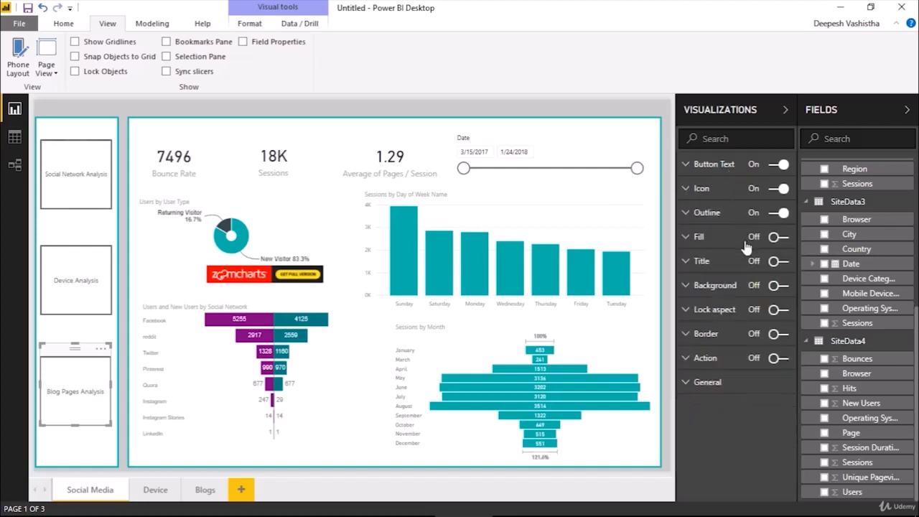
Turn on the fill of the Blog Pages Analysis button and pick a theme color for the Selected state's fill
left_click(717, 243)
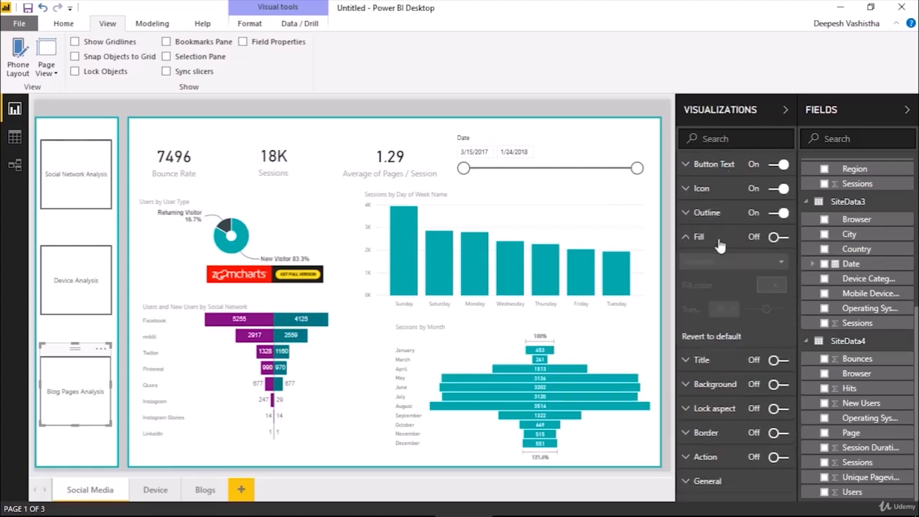
left_click(768, 237)
left_click(767, 285)
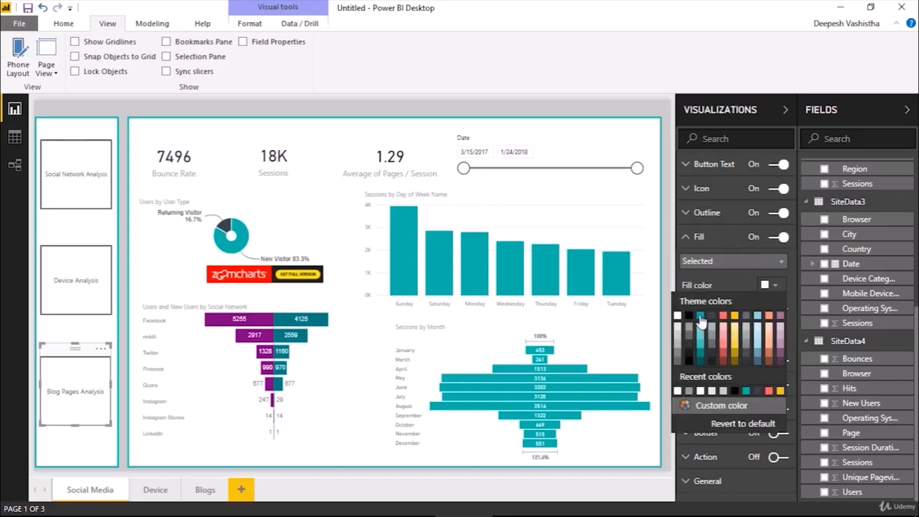
left_click(694, 330)
left_click(719, 248)
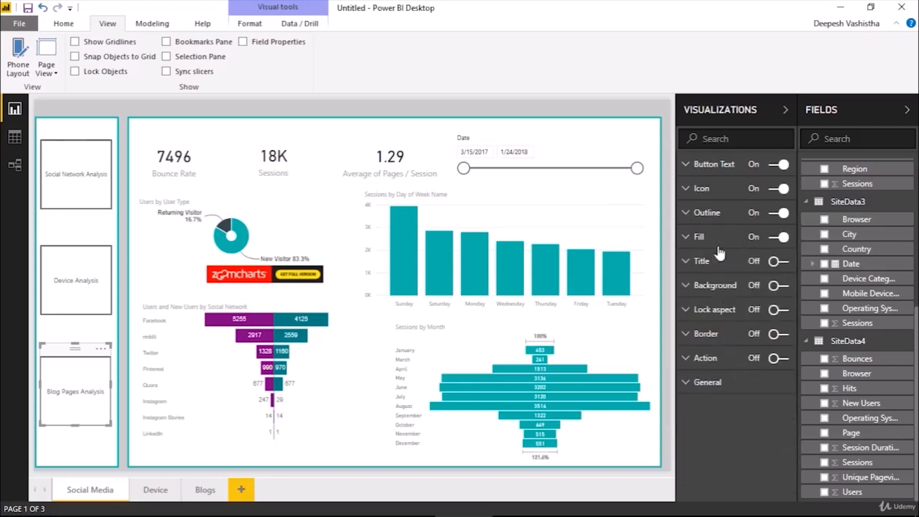
Turn on the action of the Blog Pages Analysis button with type Bookmark and link it to the Page3 bookmark
left_click(775, 358)
left_click(725, 359)
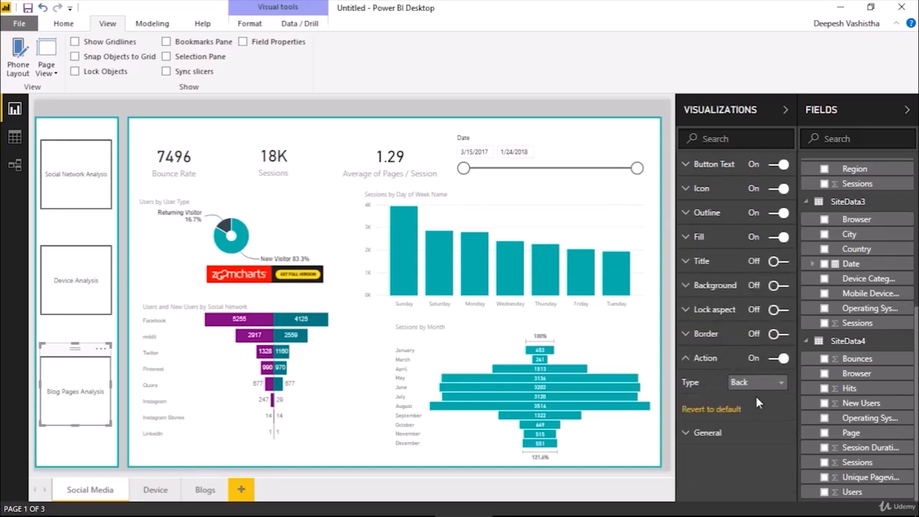
left_click(757, 382)
left_click(760, 411)
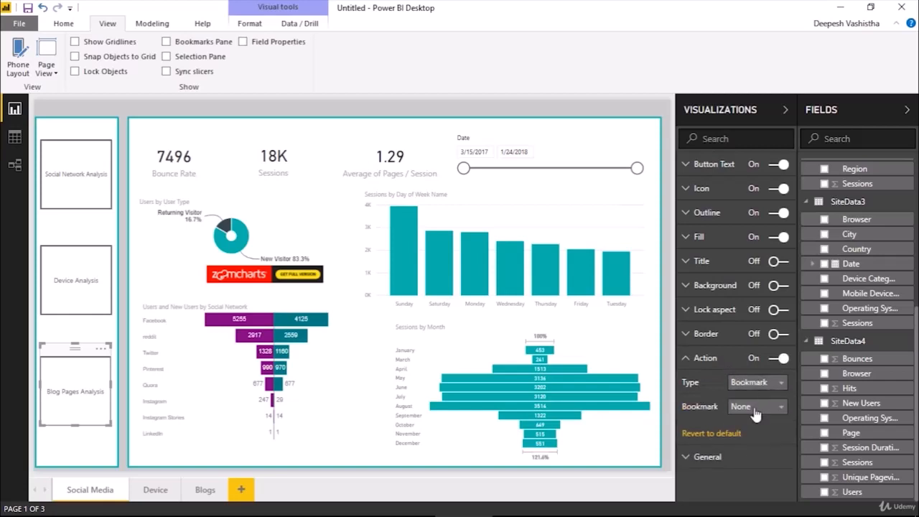
left_click(755, 408)
left_click(755, 465)
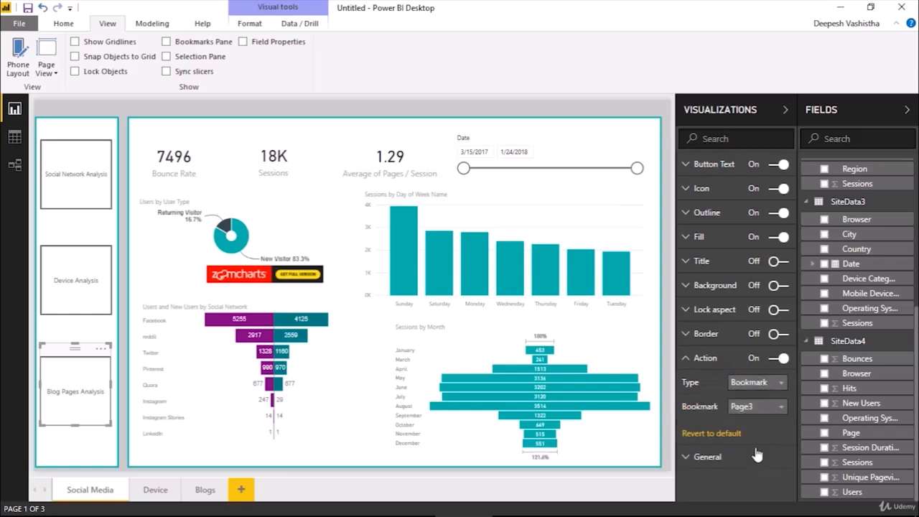
left_click(705, 363)
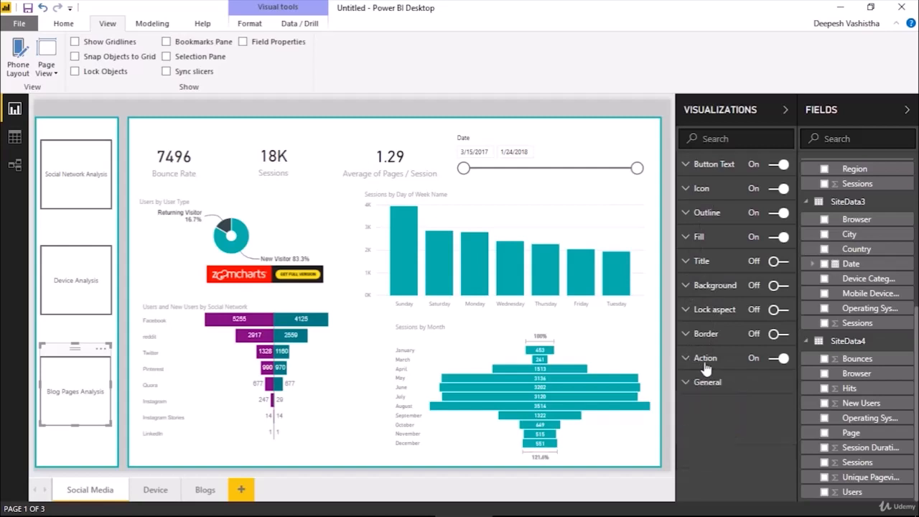
Collapse the side panes and test the Device Analysis and Blog Pages Analysis buttons from the Social Media page
left_click(785, 109)
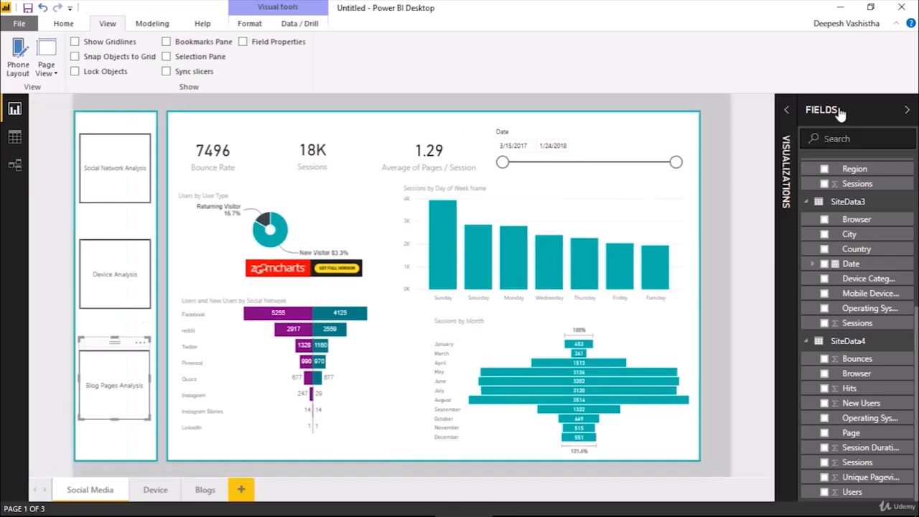
left_click(839, 112)
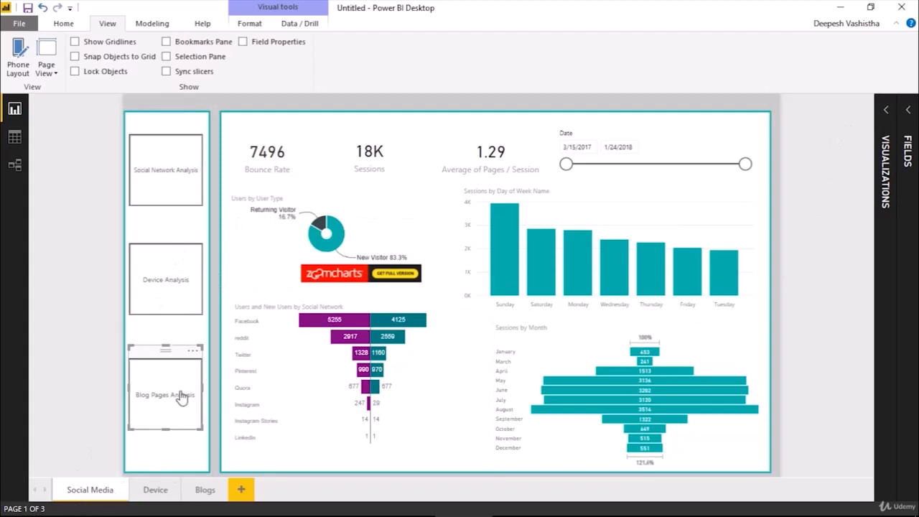
left_click(175, 302, "ctrl")
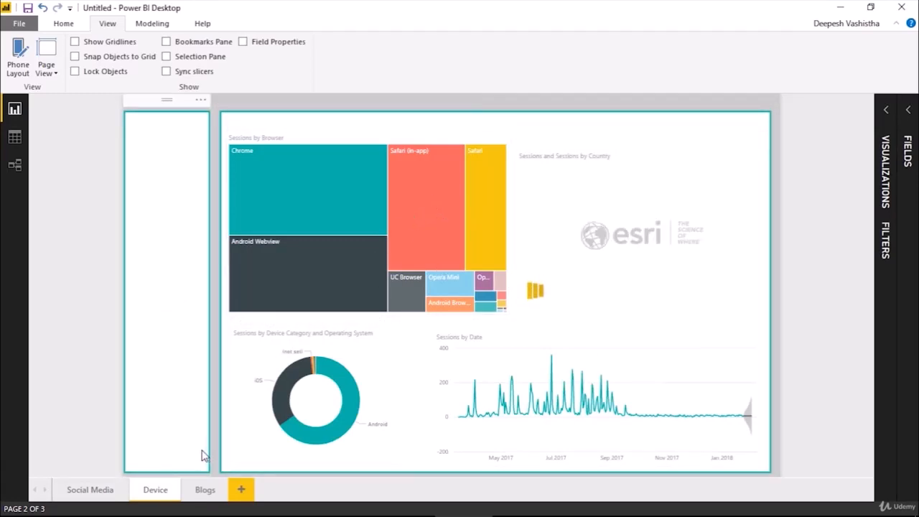
left_click(79, 494)
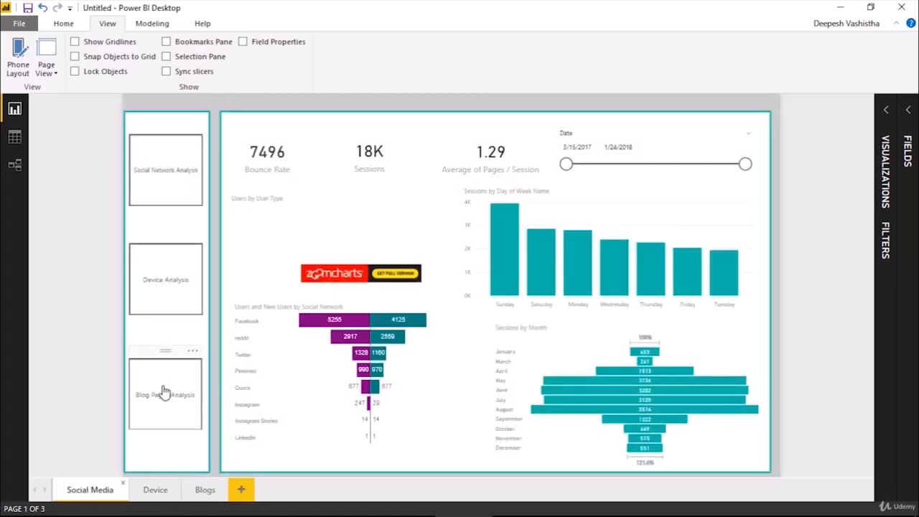
left_click(165, 389, "ctrl")
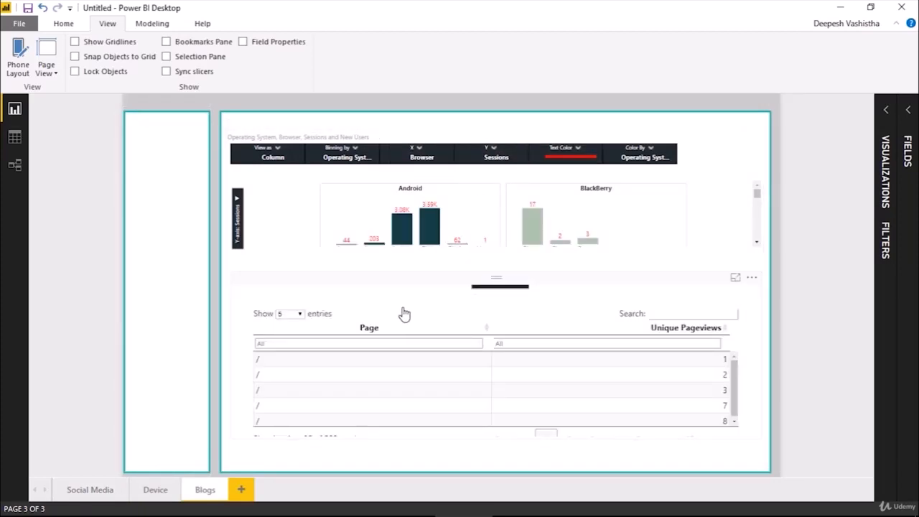
Copy the three navigation buttons from the Social Media page onto the Device and Blogs pages
left_click(90, 494)
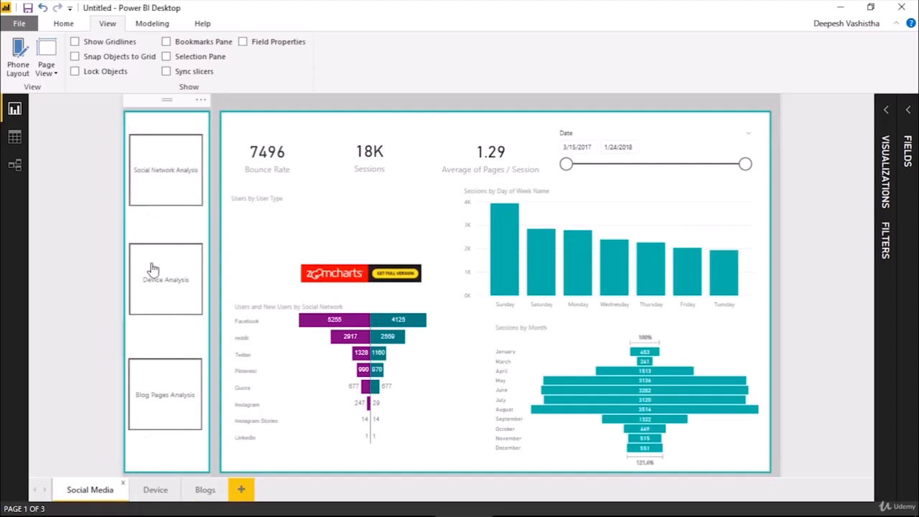
left_click(162, 138)
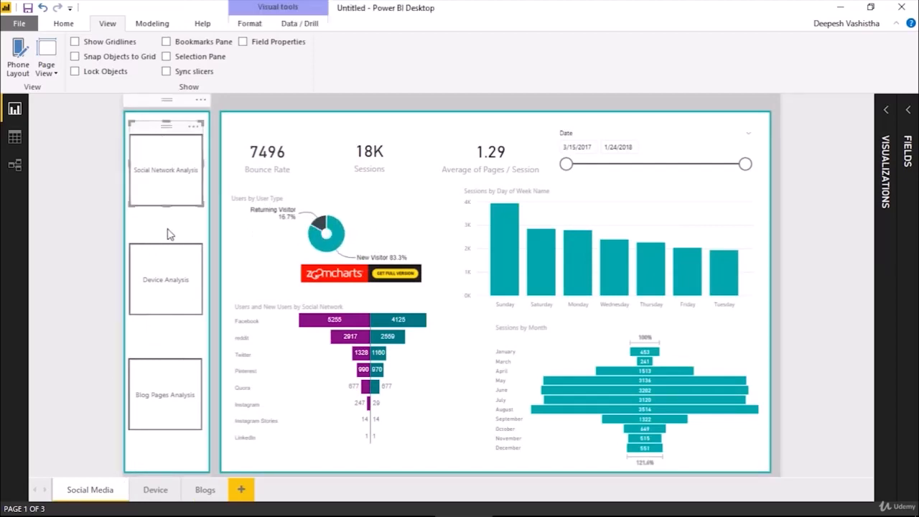
left_click(169, 278, "ctrl")
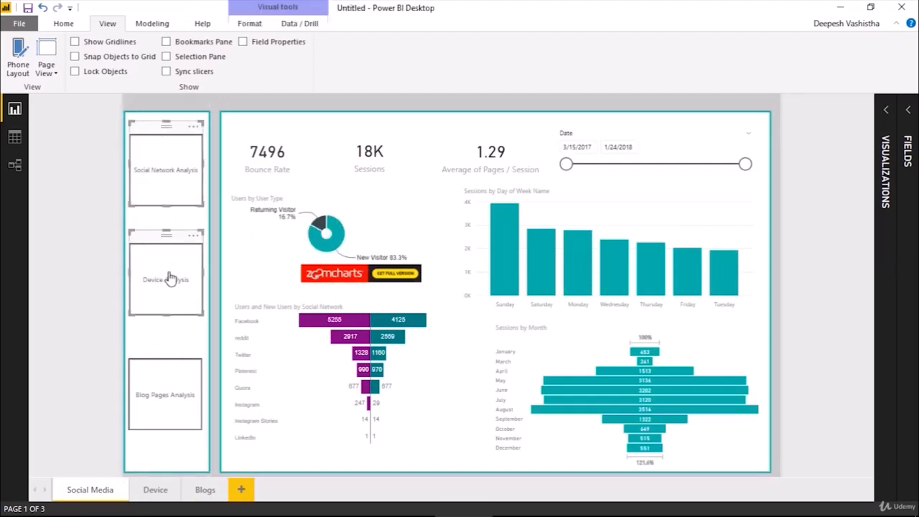
left_click(169, 362, "ctrl")
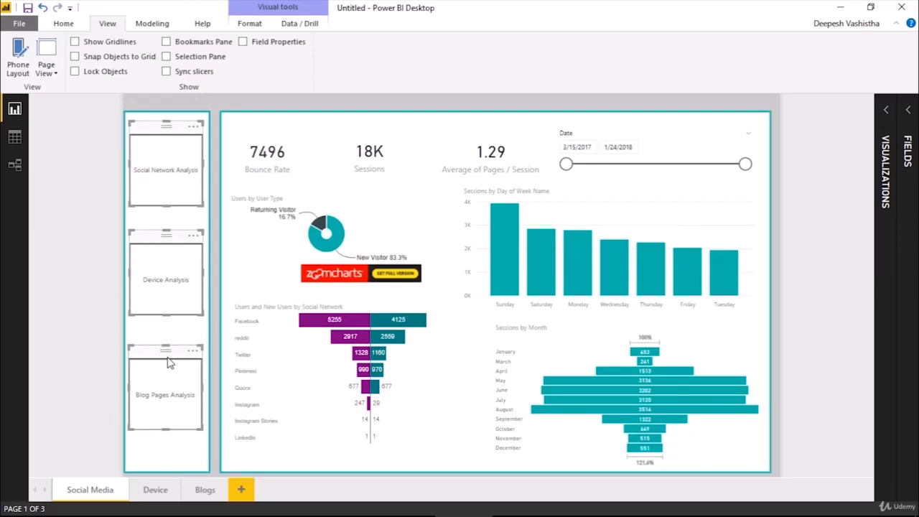
left_click(155, 489)
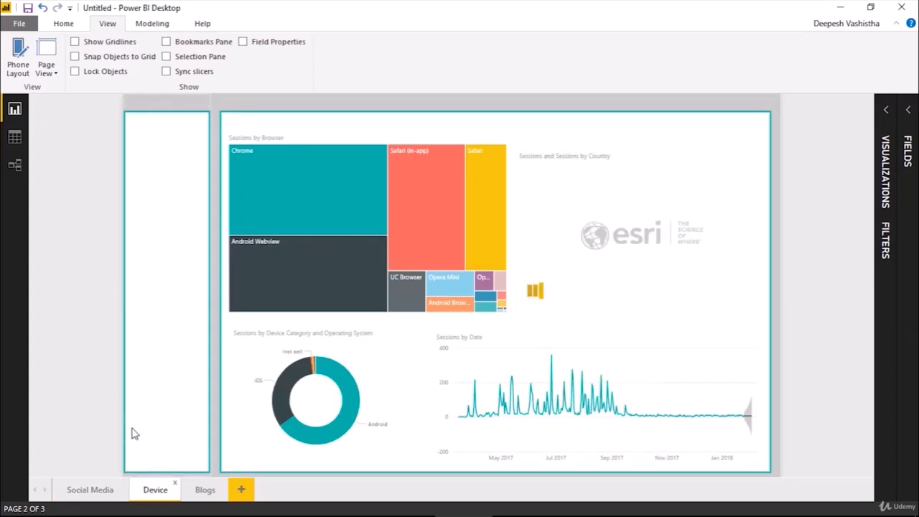
key("ctrl+v")
left_click(200, 490)
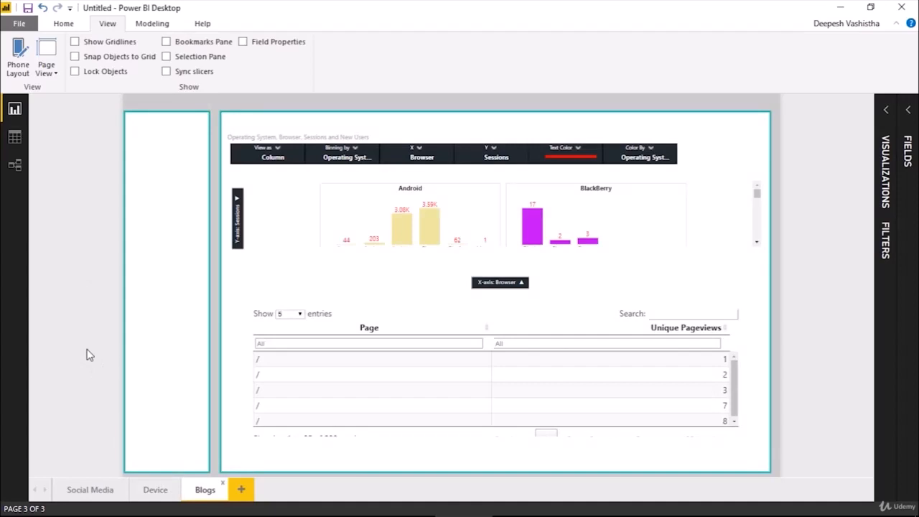
key("ctrl+v")
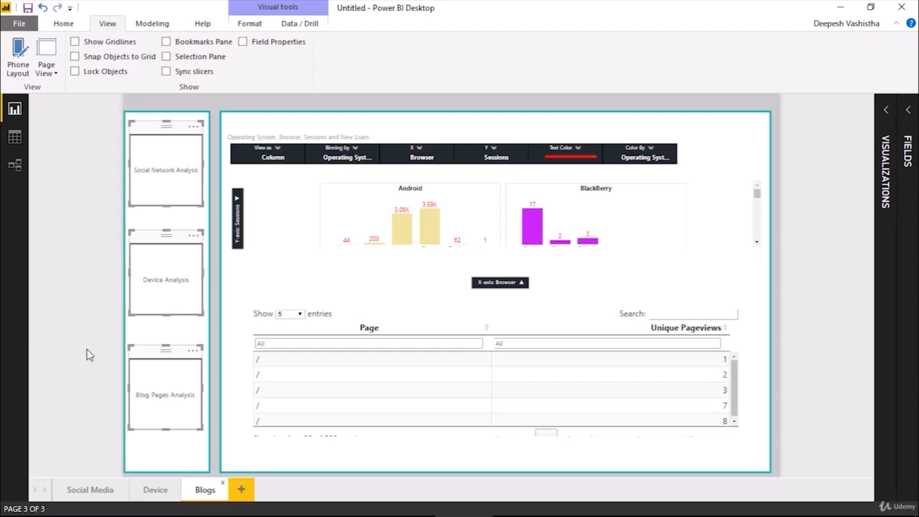
Test the three navigation buttons by moving between the Social Media, Device and Blogs pages with them
left_click(170, 195, "ctrl")
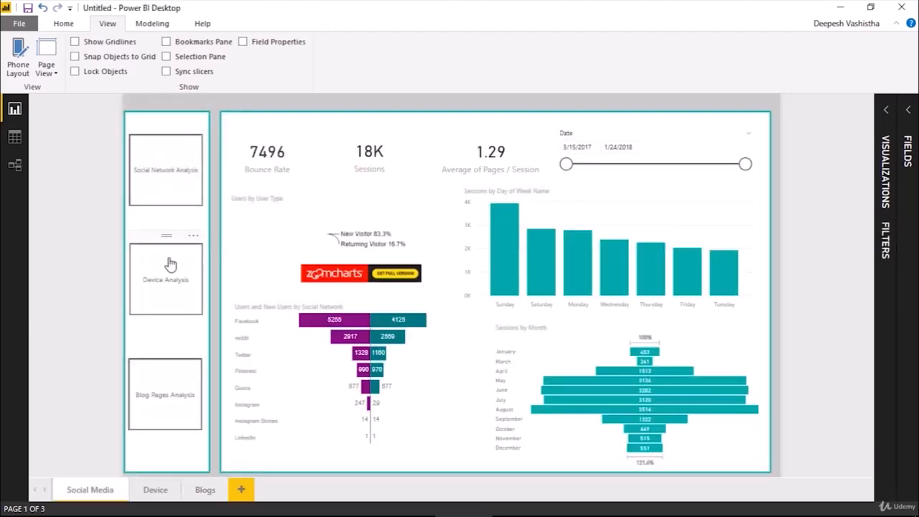
left_click(162, 293, "ctrl")
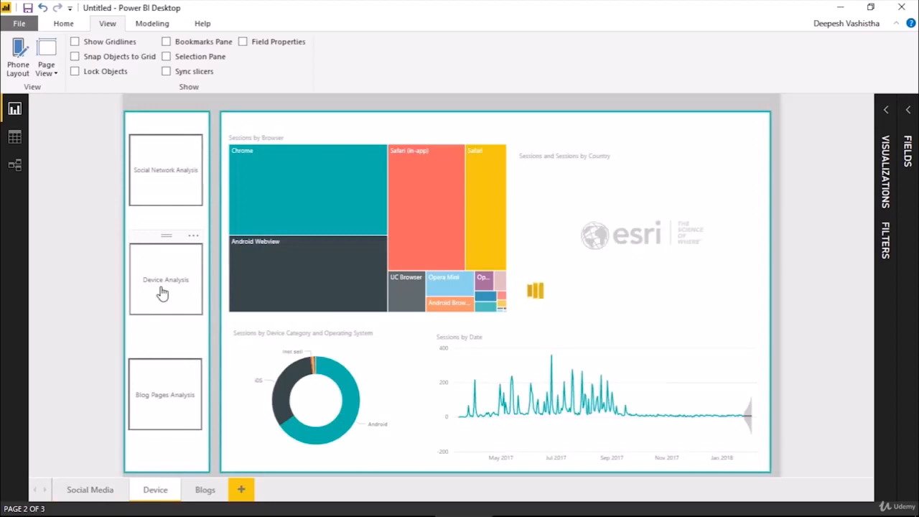
left_click(167, 380, "ctrl")
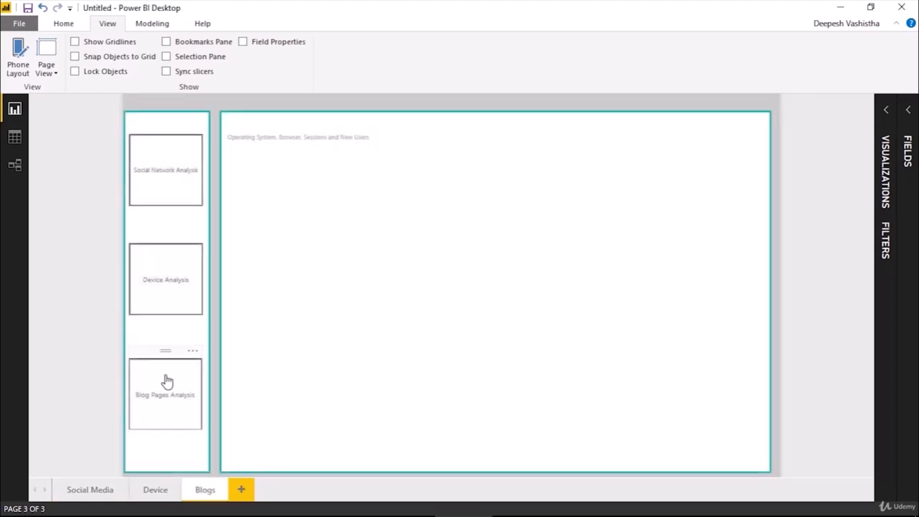
left_click(170, 204, "ctrl")
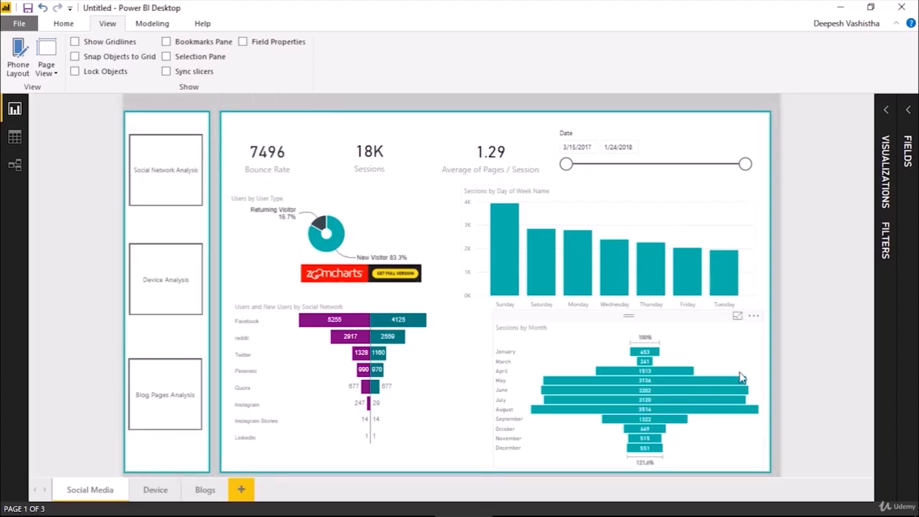
left_click(160, 386, "ctrl")
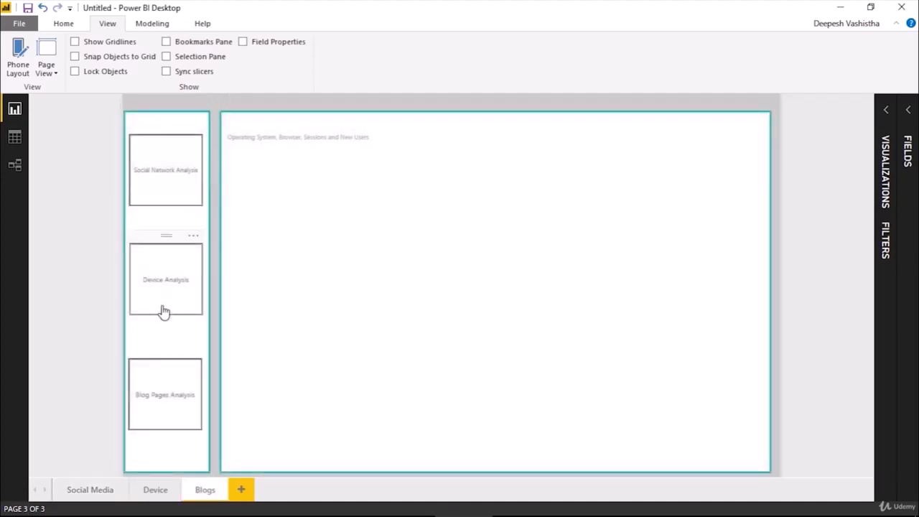
left_click(163, 309, "ctrl")
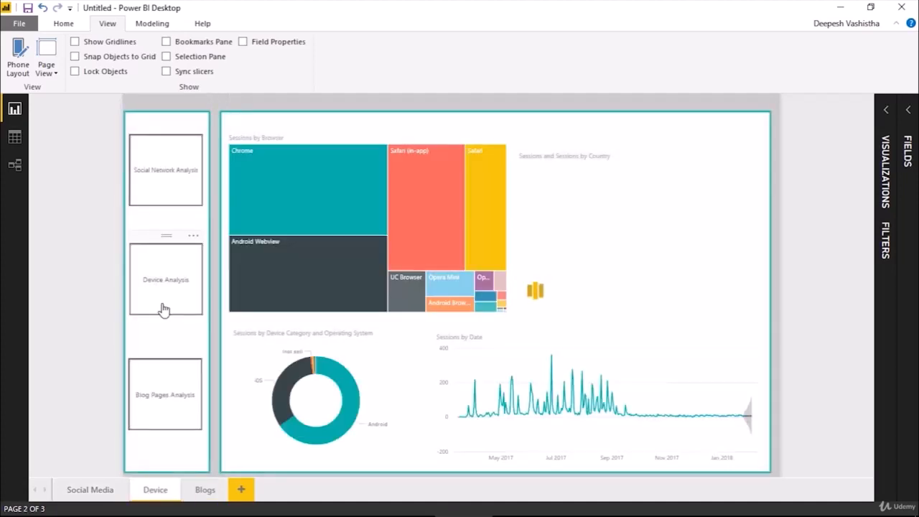
left_click(148, 171, "ctrl")
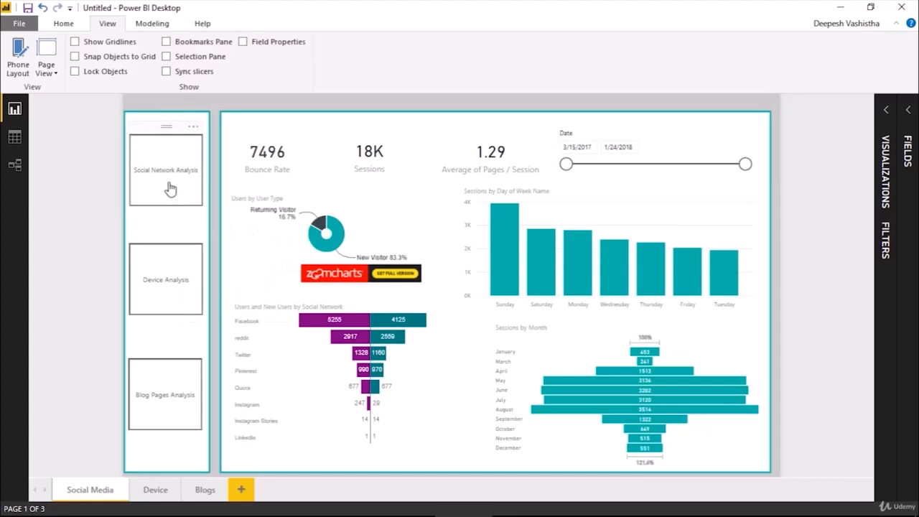
left_click(163, 267, "ctrl")
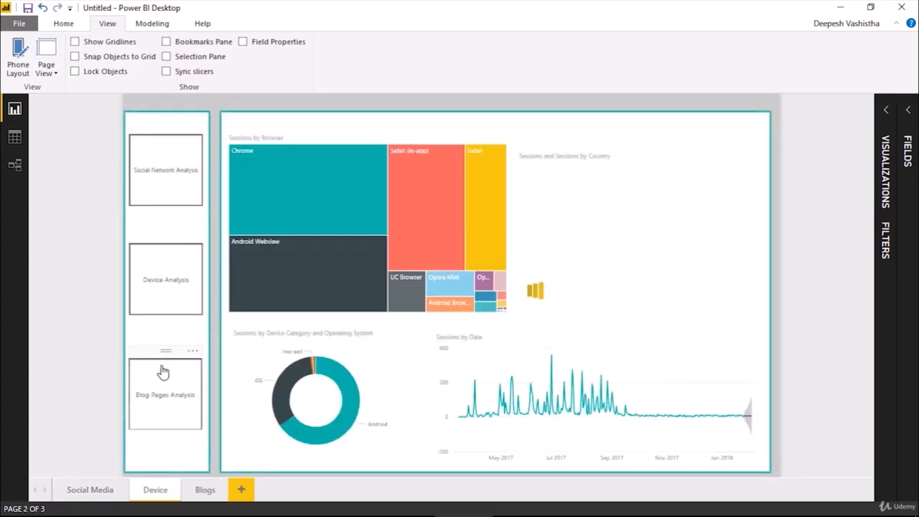
left_click(164, 371, "ctrl")
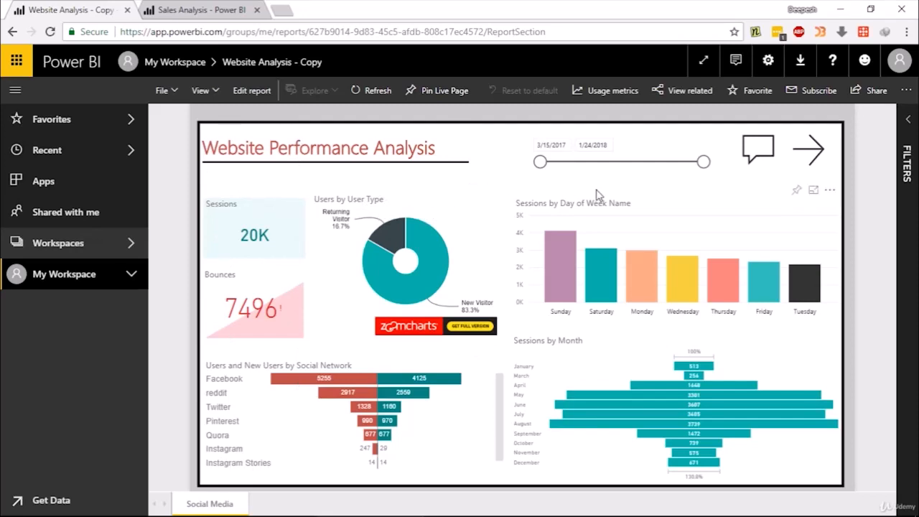
Examine the sessions by country answer in the Q&A window of the Website Analysis - Copy report, and close it
left_click(768, 159)
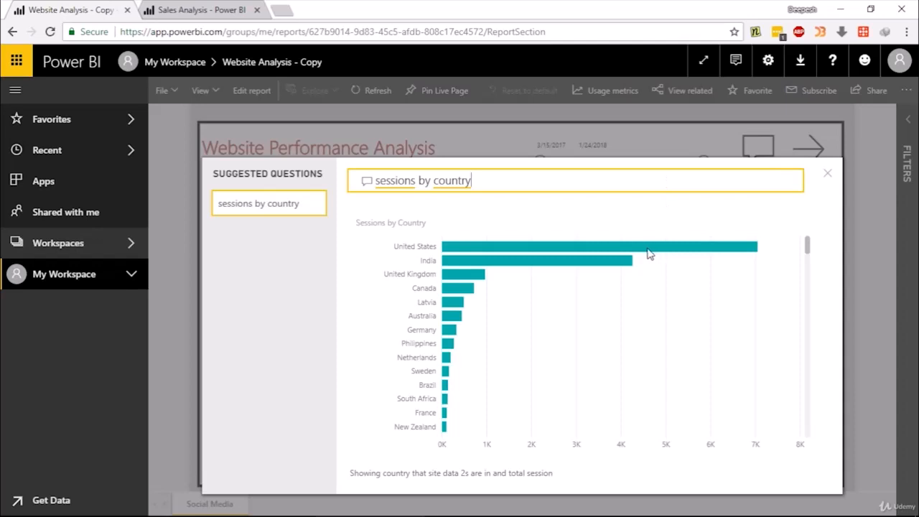
mouse_move(649, 253)
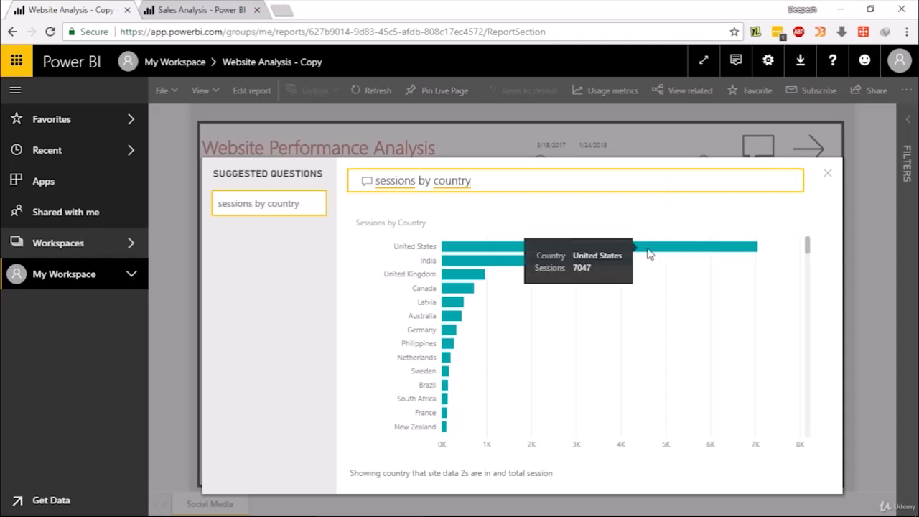
left_click(828, 177)
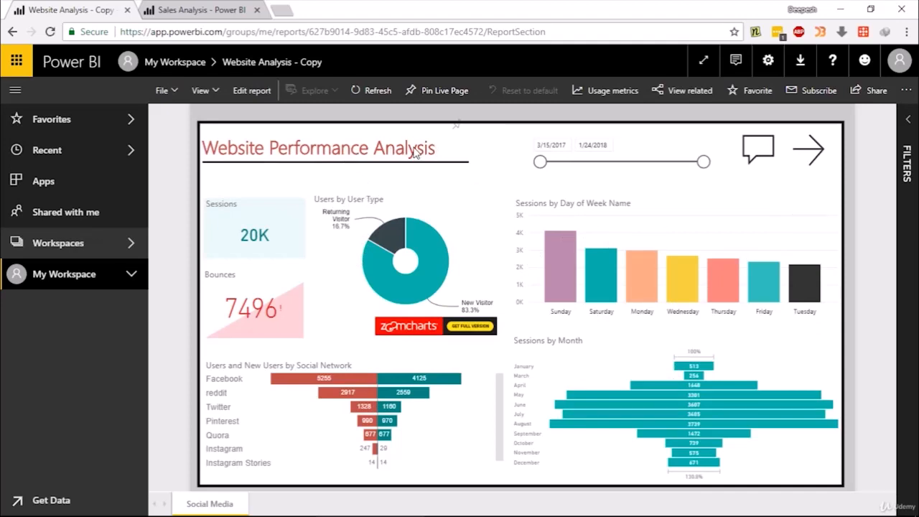
Go forward to the second report page and browse the Country and Operating System slicer values
left_click(820, 154)
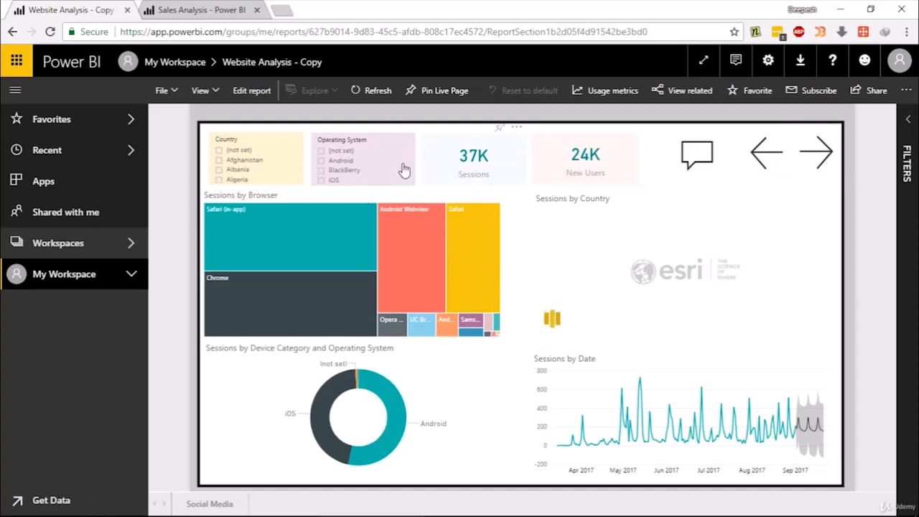
scroll(394, 170, "down", 3)
scroll(275, 167, "down", 4)
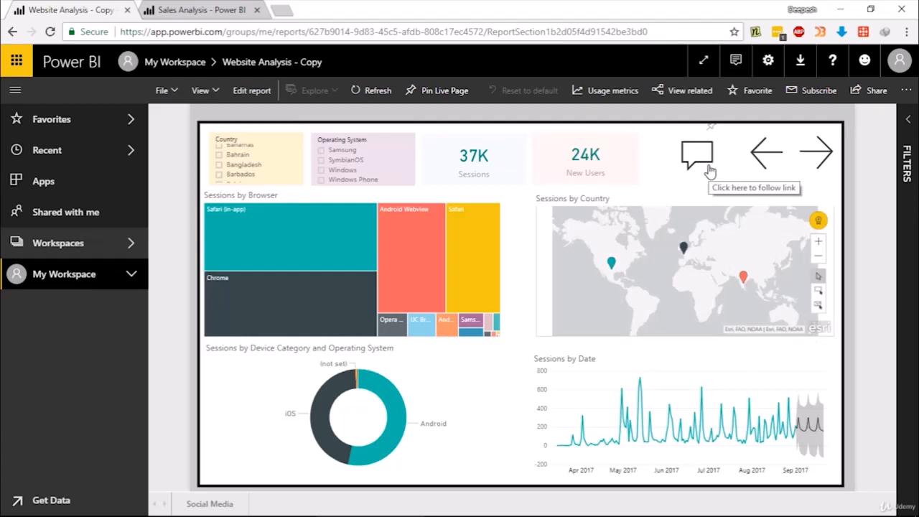
Go forward to the third report page and test the toggle between its pulse chart and bar chart
left_click(817, 150)
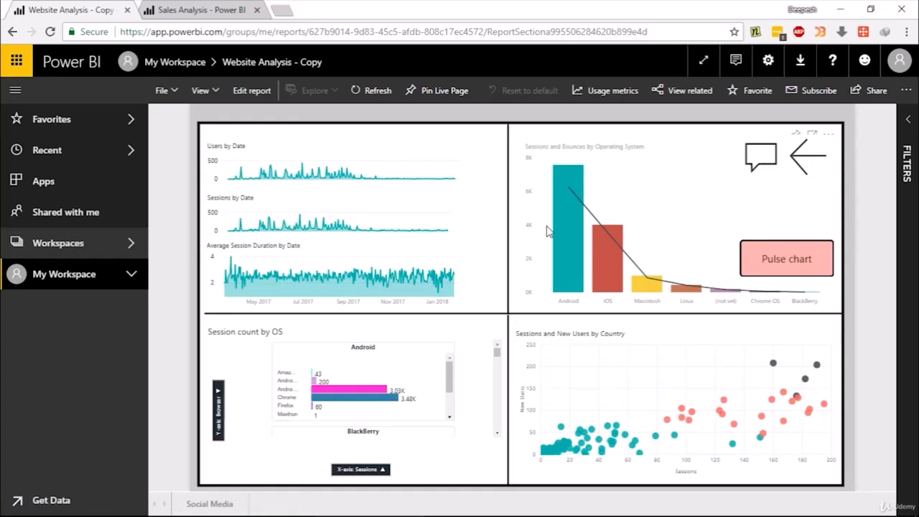
left_click(789, 258)
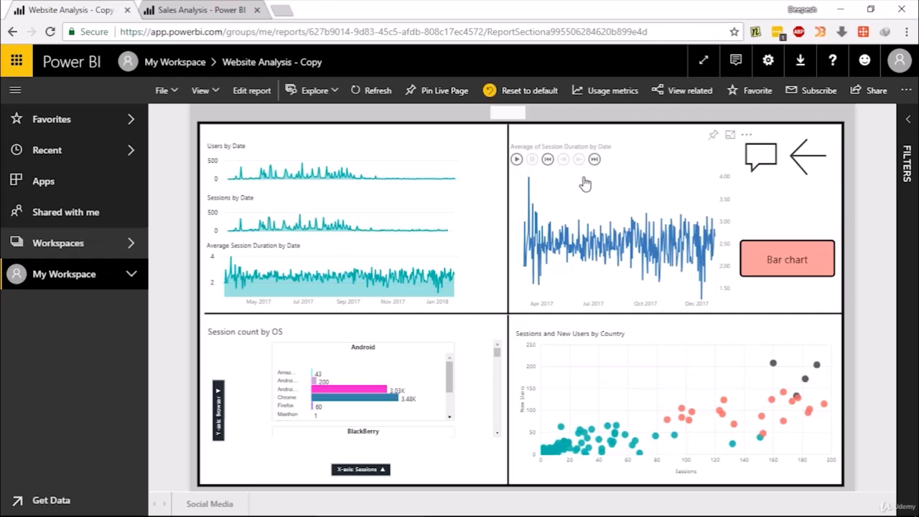
left_click(762, 258)
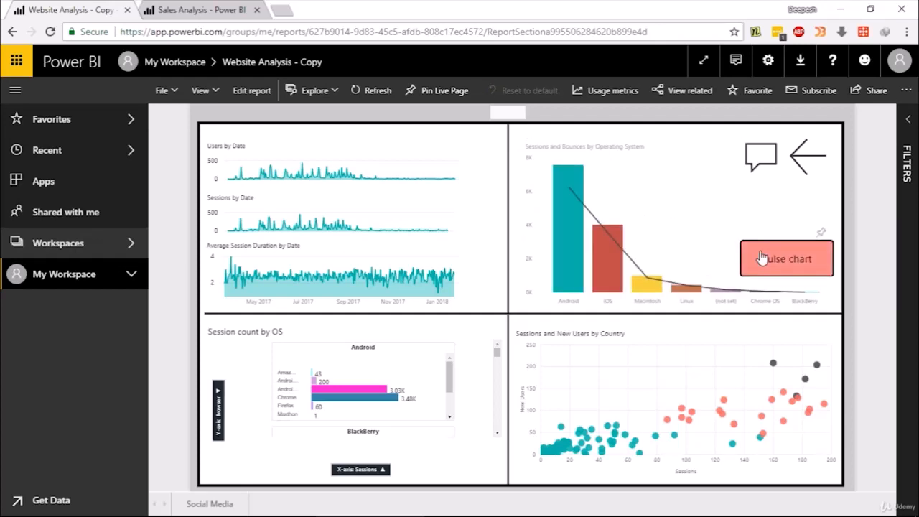
left_click(762, 258)
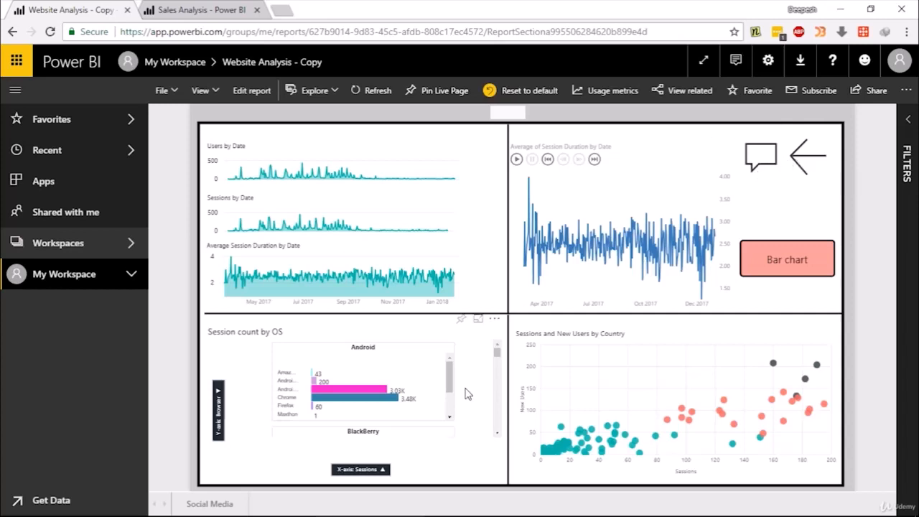
scroll(464, 394, "down", 3)
scroll(464, 394, "up", 5)
Test the arrow buttons by moving back to the first page, forward to the third and back again
left_click(803, 174)
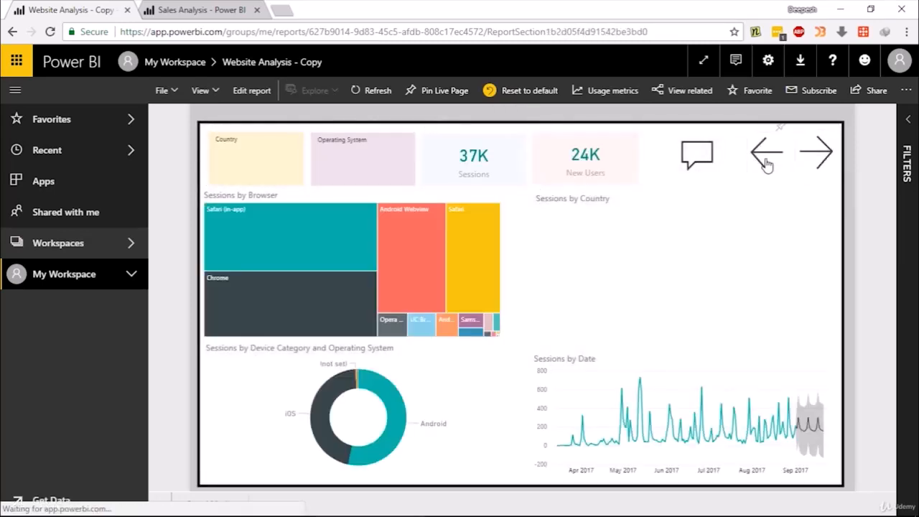
left_click(767, 161)
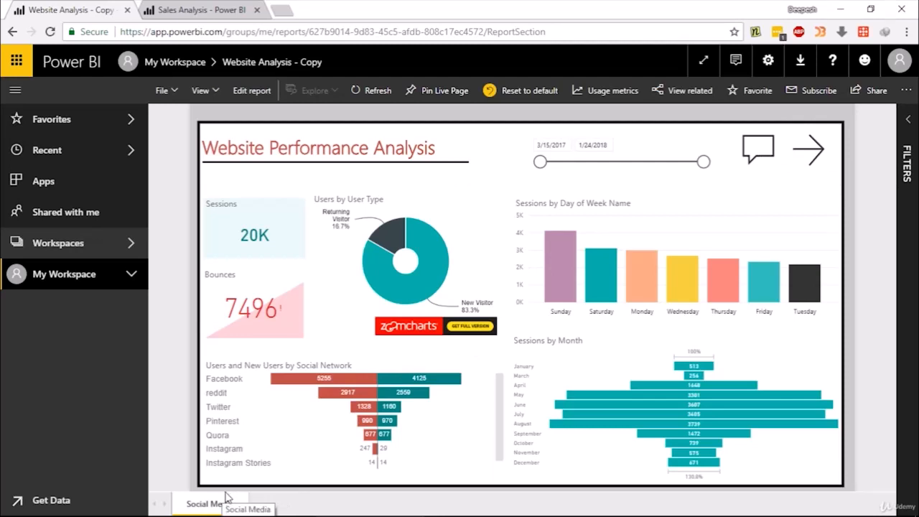
left_click(808, 147)
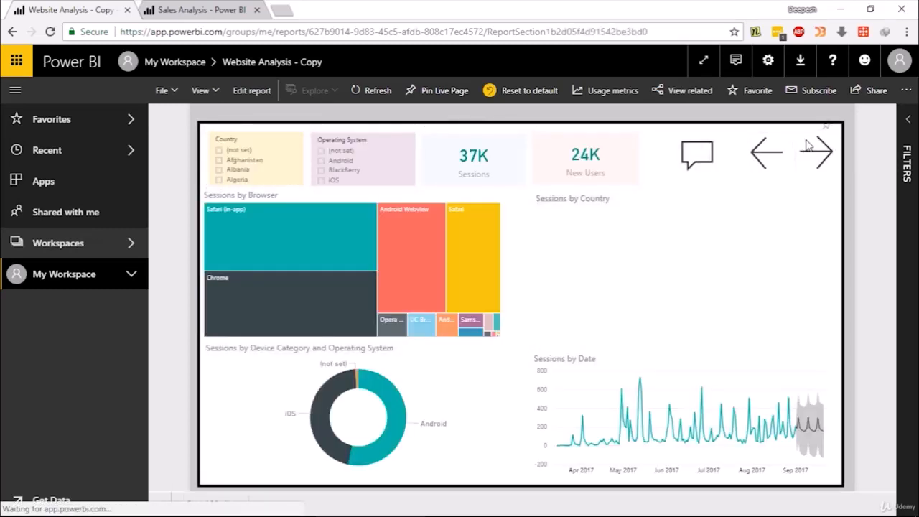
left_click(809, 147)
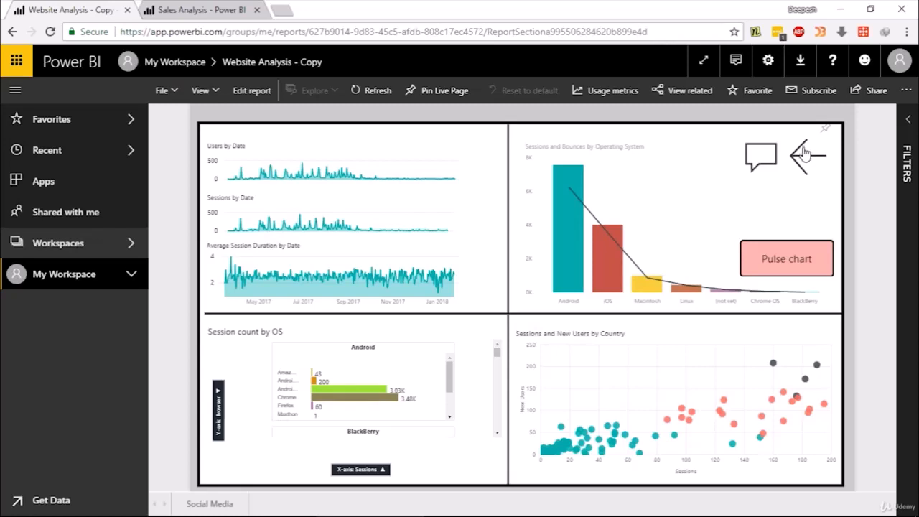
left_click(805, 150)
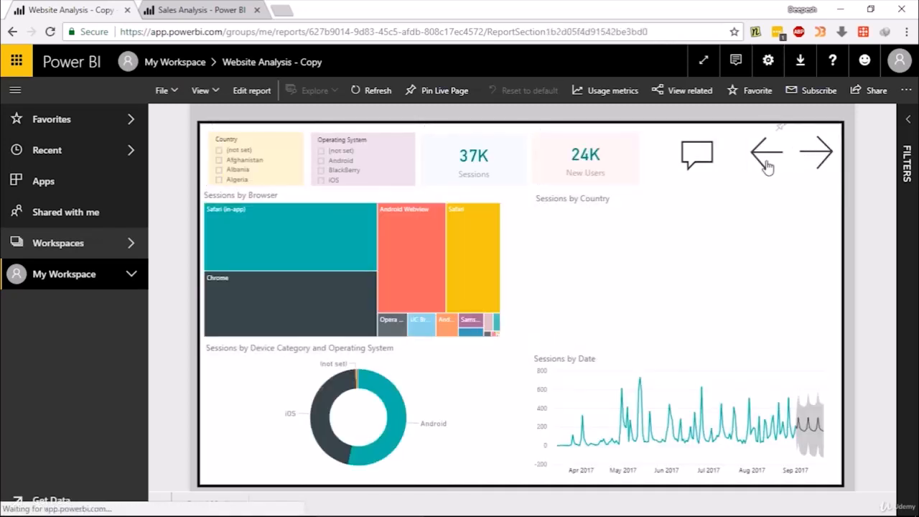
left_click(766, 155)
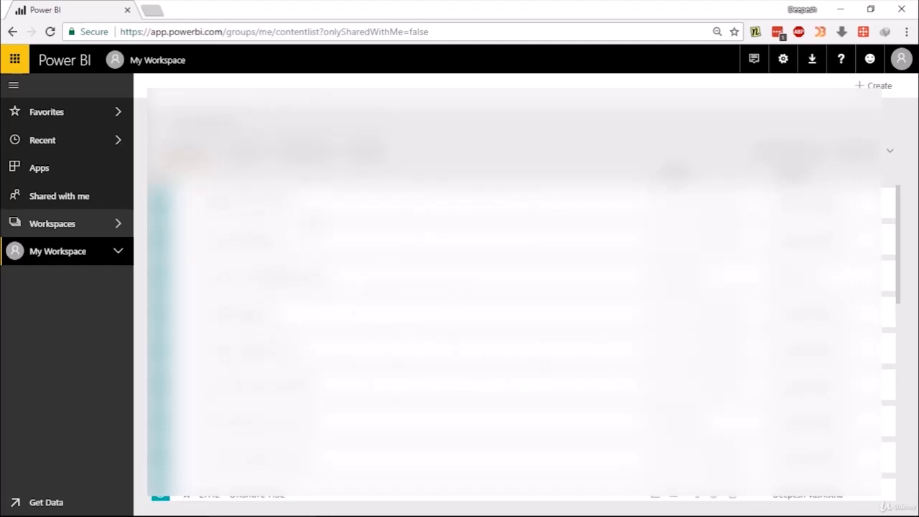
Examine the Power BI service address and browse the content lists of My Workspace, ending on the dashboards
left_click_drag(227, 32, 119, 32)
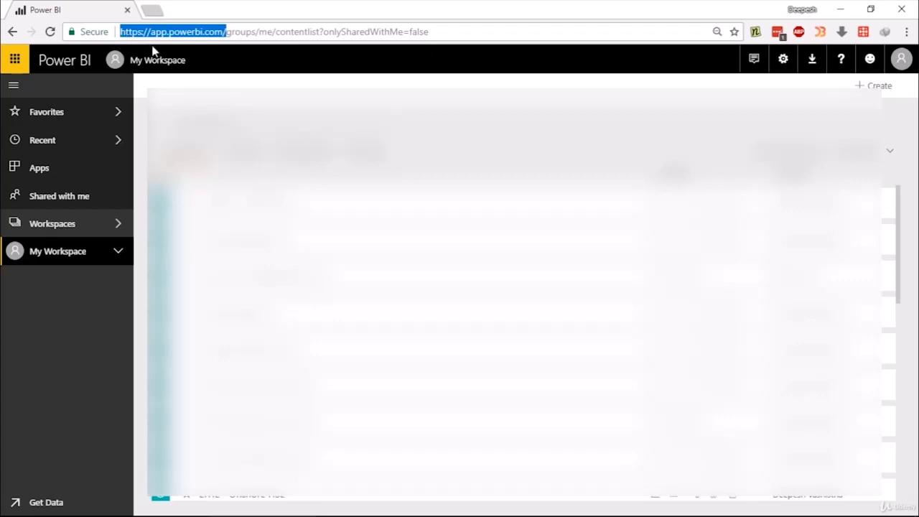
left_click(241, 102)
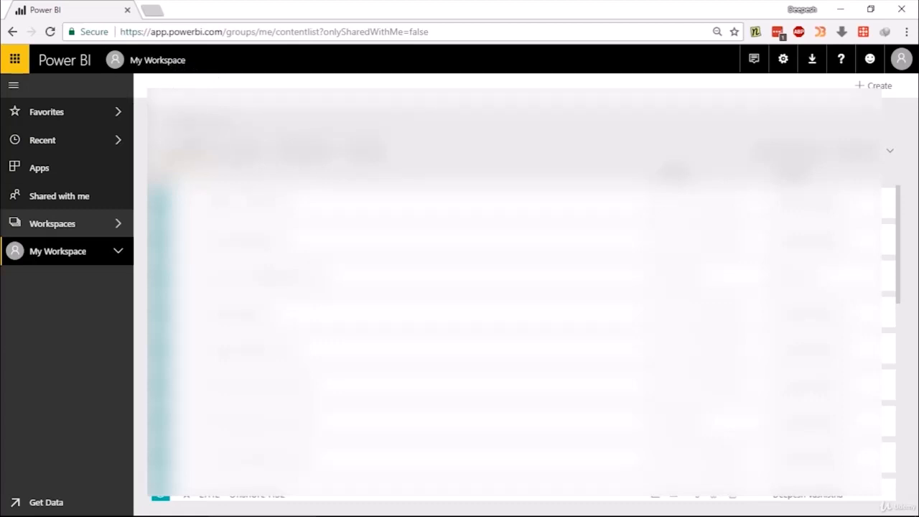
left_click(243, 151)
left_click(305, 151)
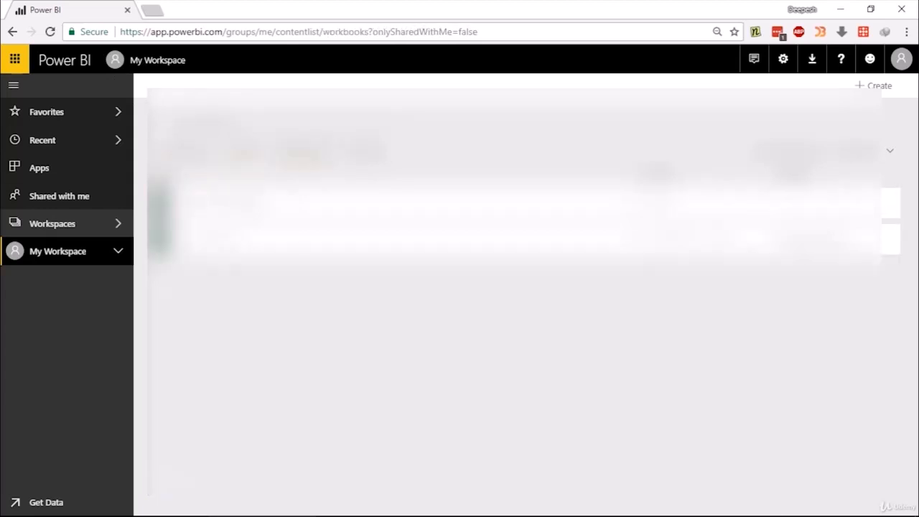
left_click(367, 152)
left_click(190, 151)
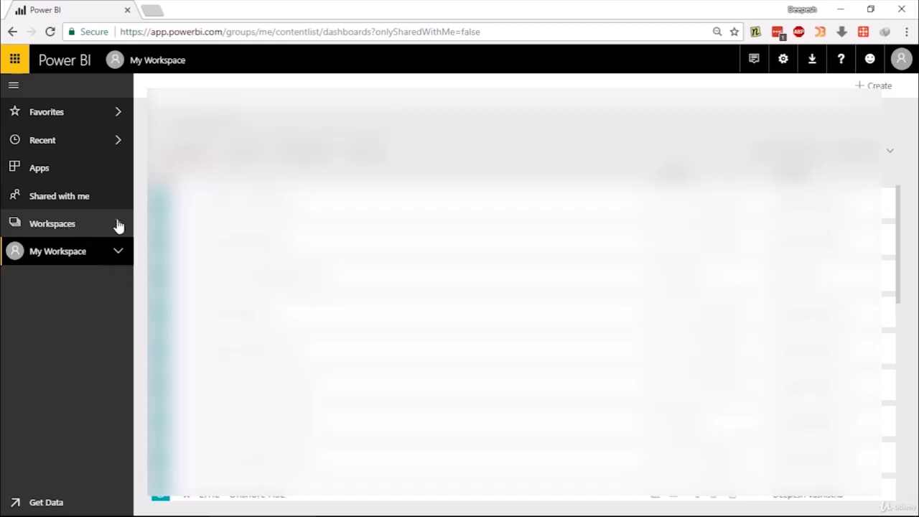
Look over the list of available workspaces, and review the reports and workbooks of My Workspace
left_click(76, 223)
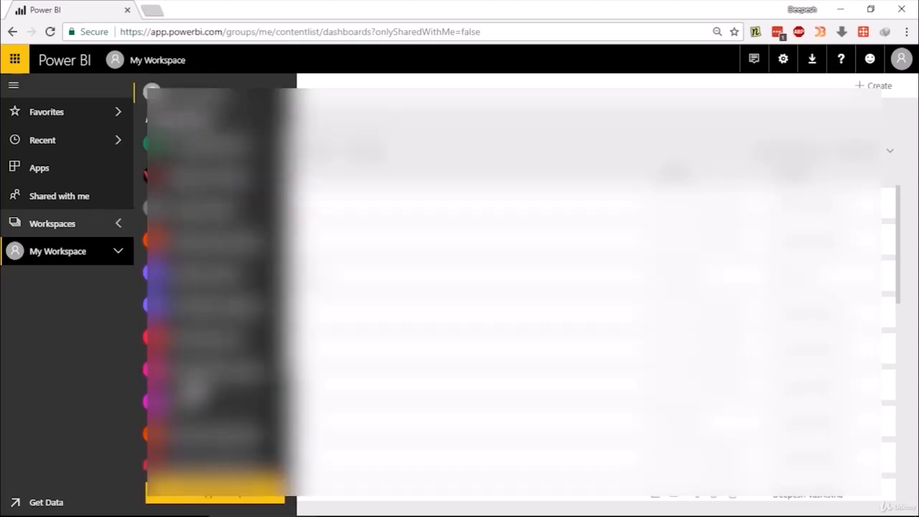
left_click(92, 228)
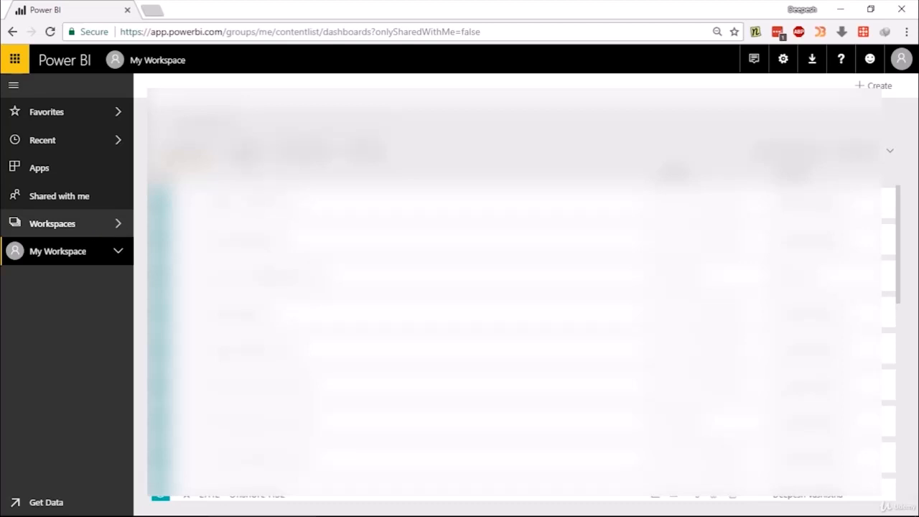
left_click(246, 152)
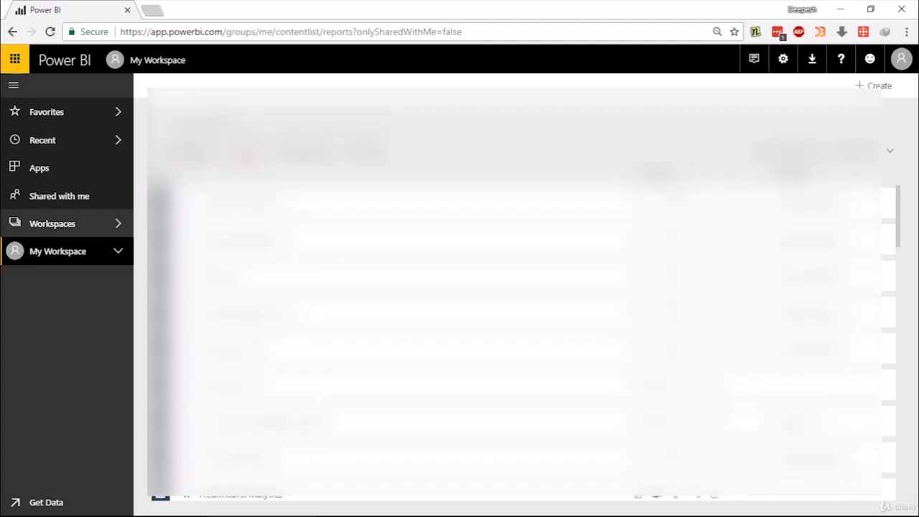
left_click(191, 152)
left_click(305, 152)
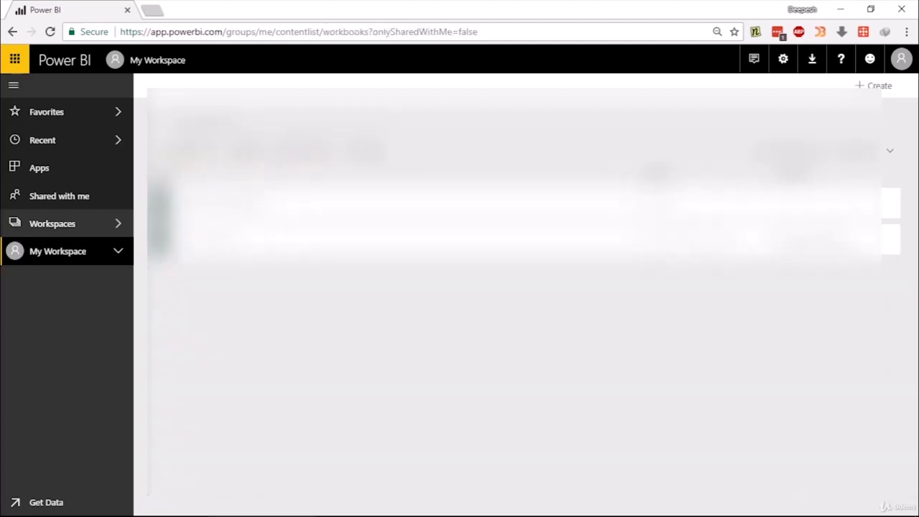
Switch to Power BI Desktop and publish the Website Analysis report, replacing the existing dataset
key("alt+Tab")
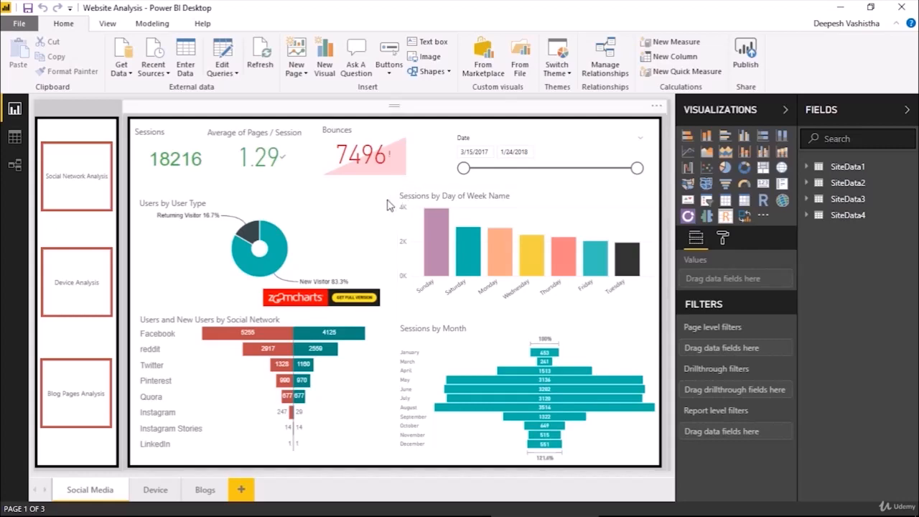
left_click(155, 490)
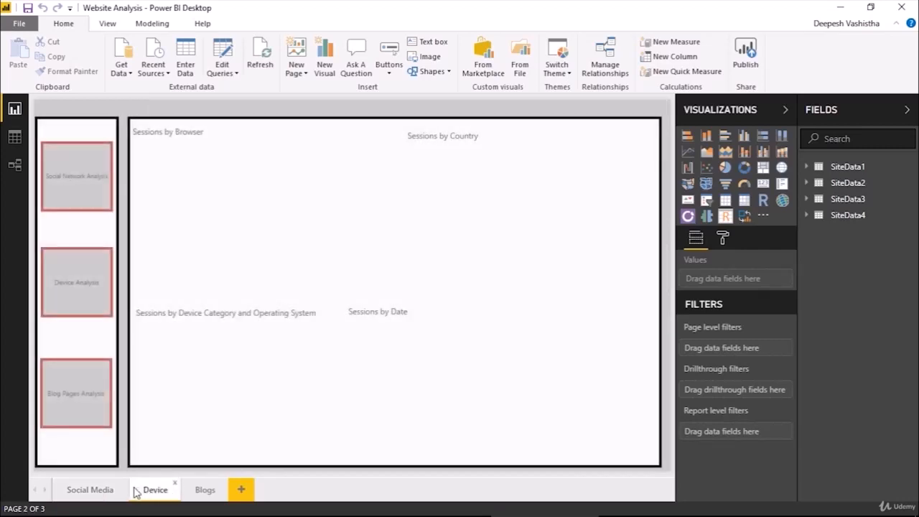
left_click(115, 490)
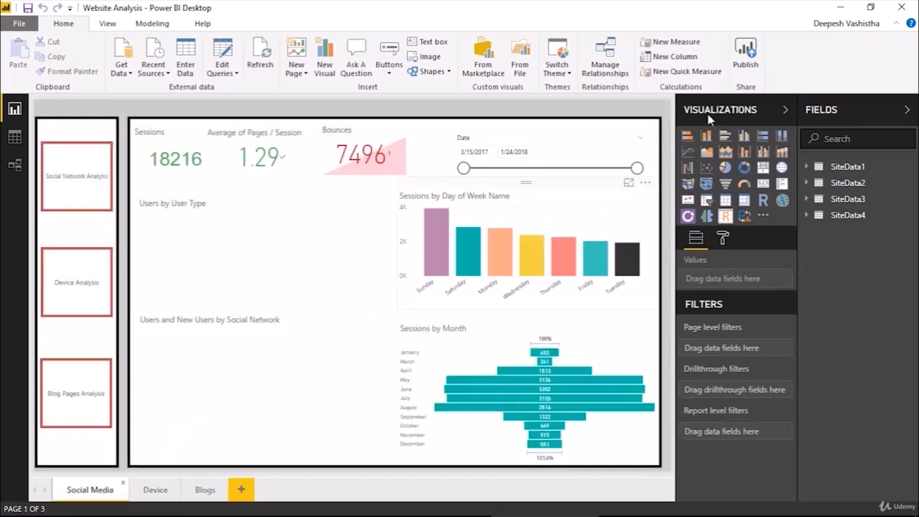
left_click(747, 61)
left_click(747, 56)
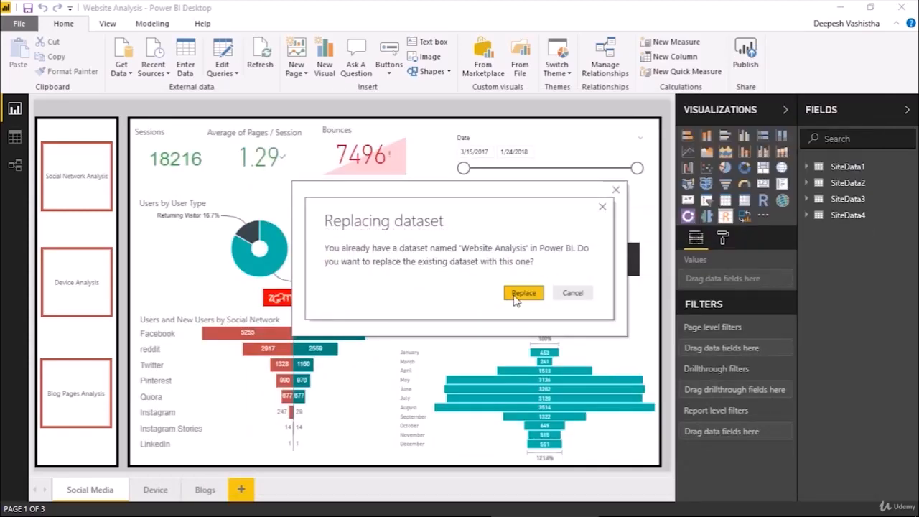
left_click(517, 296)
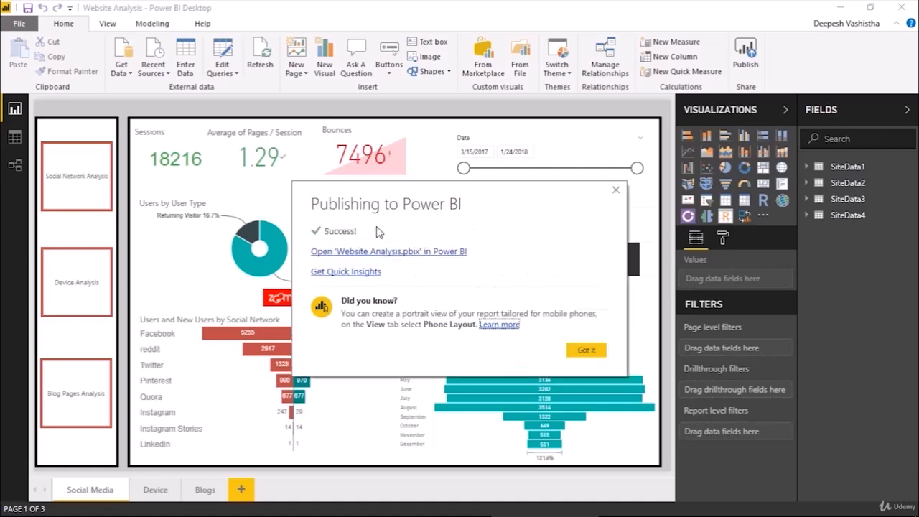
Open the published Website Analysis report in the Power BI service and close the extra browser tab
left_click(405, 251)
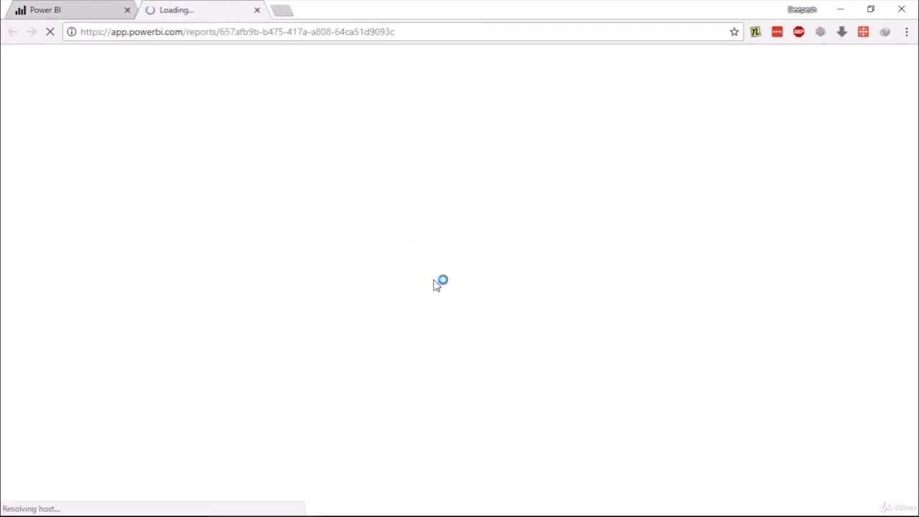
left_click(49, 7)
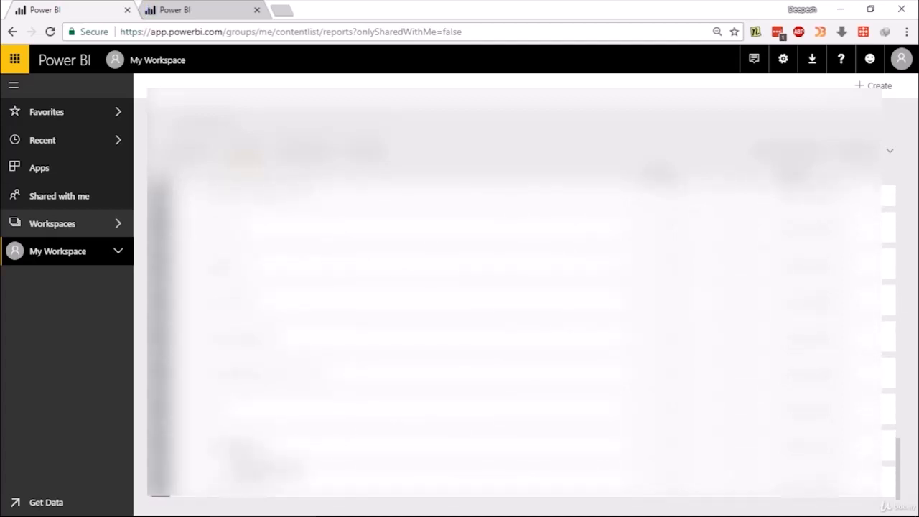
middle_click(228, 16)
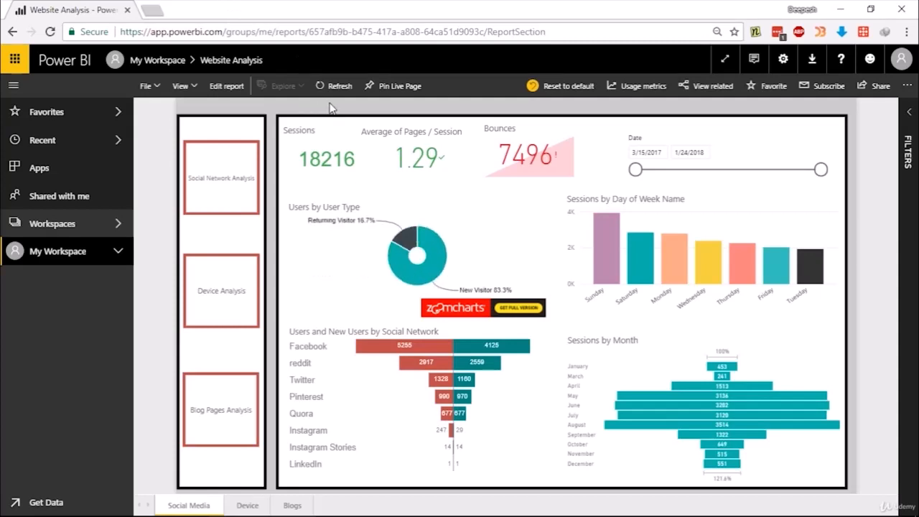
Turn on the Selection pane and the Bookmarks pane for the published Website Analysis report
left_click(162, 86)
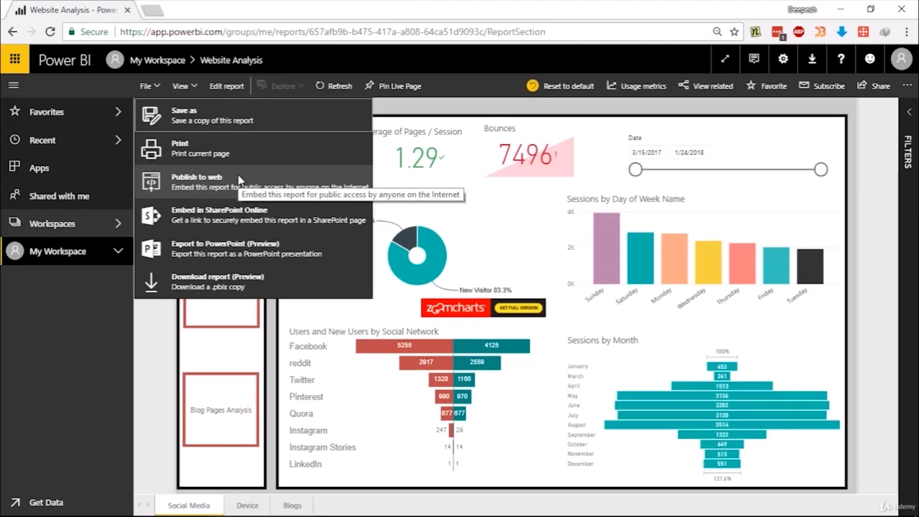
left_click(191, 92)
left_click(191, 92)
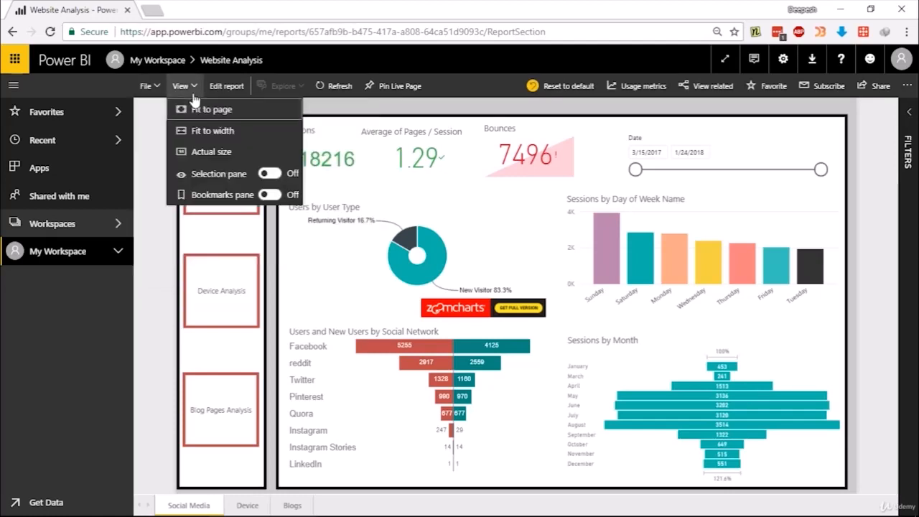
left_click(267, 176)
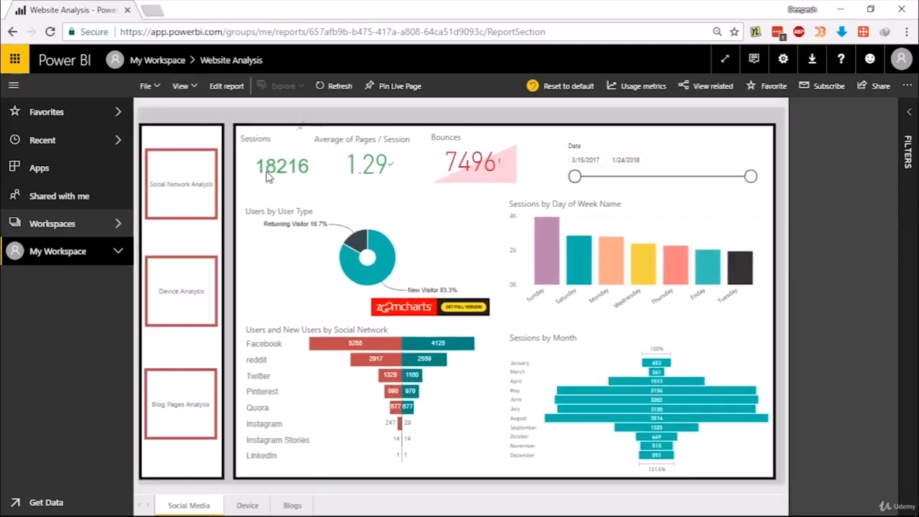
left_click(181, 85)
left_click(269, 195)
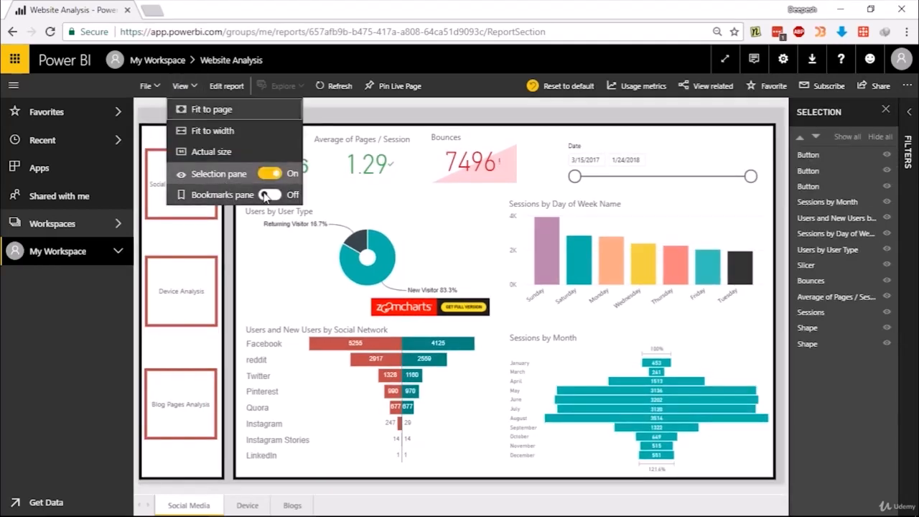
Close the Selection pane and the Bookmarks pane of the Website Analysis report
left_click(184, 86)
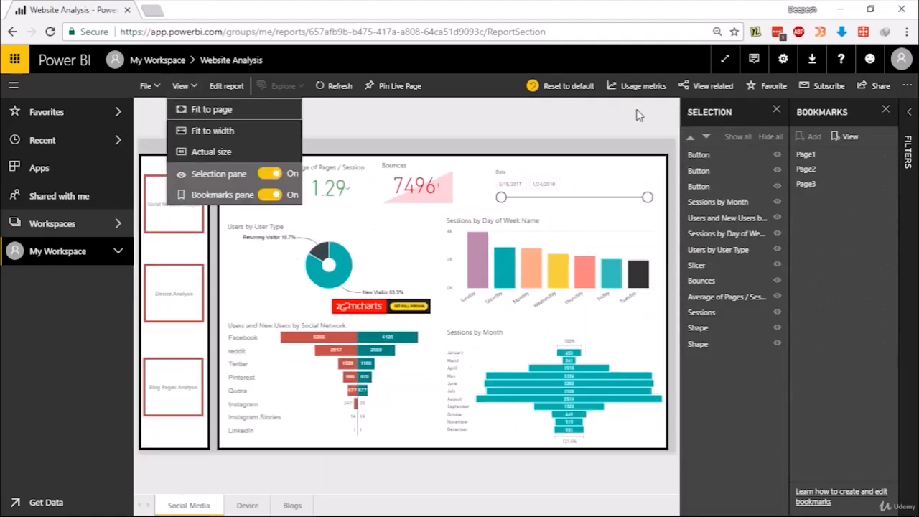
left_click(776, 110)
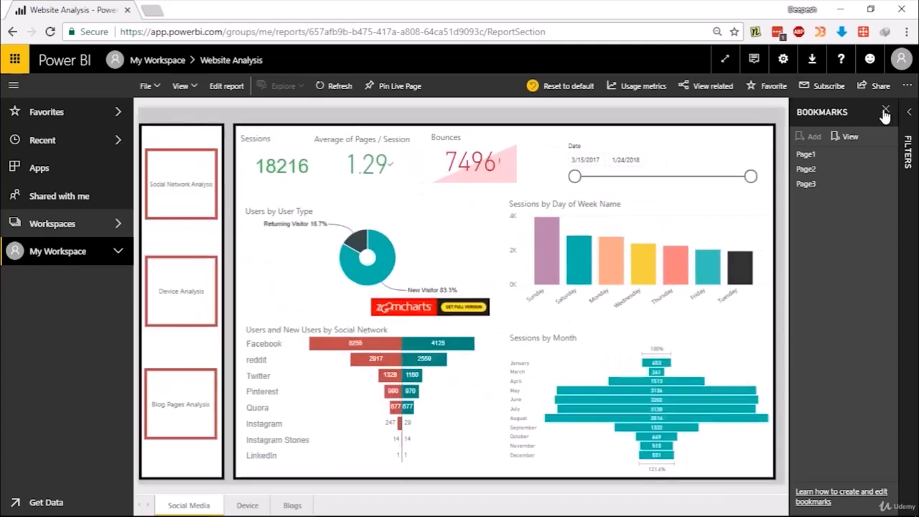
left_click(886, 109)
Switch the Website Analysis report to editing view and back to reading view, and return to the My Workspace content list
left_click(182, 86)
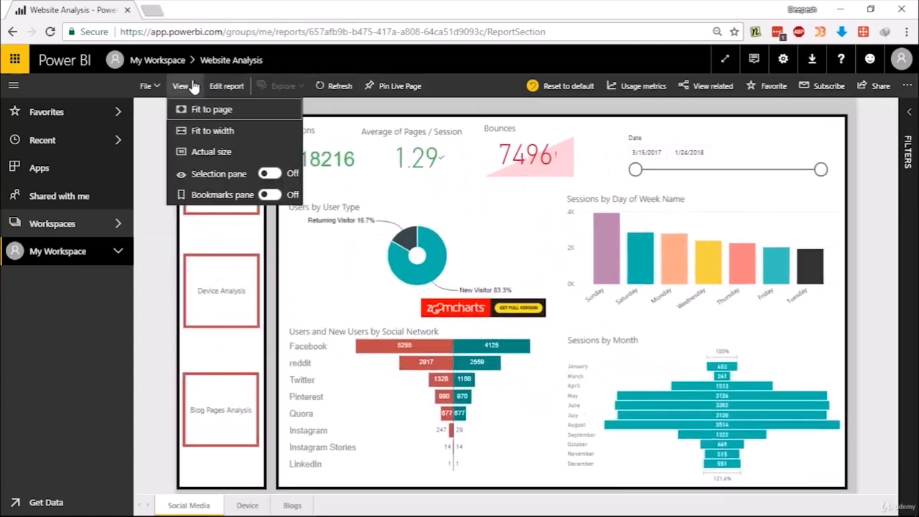
left_click(210, 86)
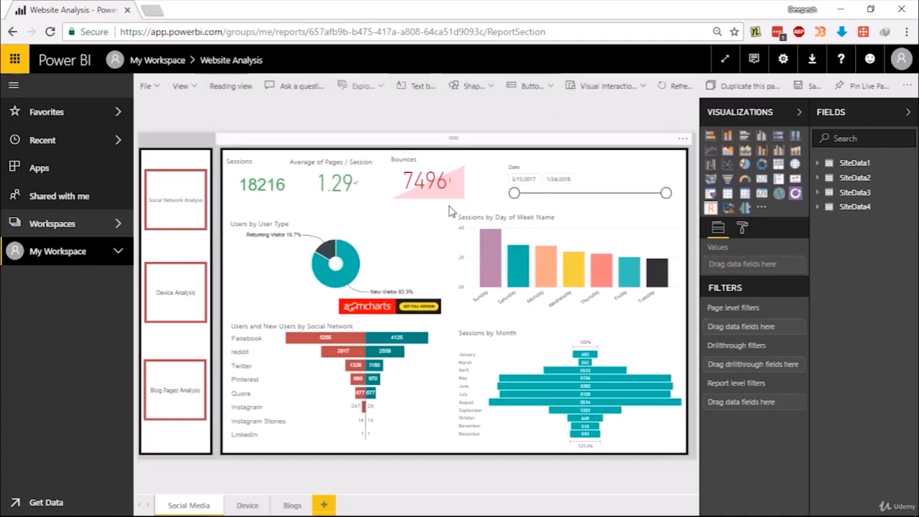
left_click(232, 91)
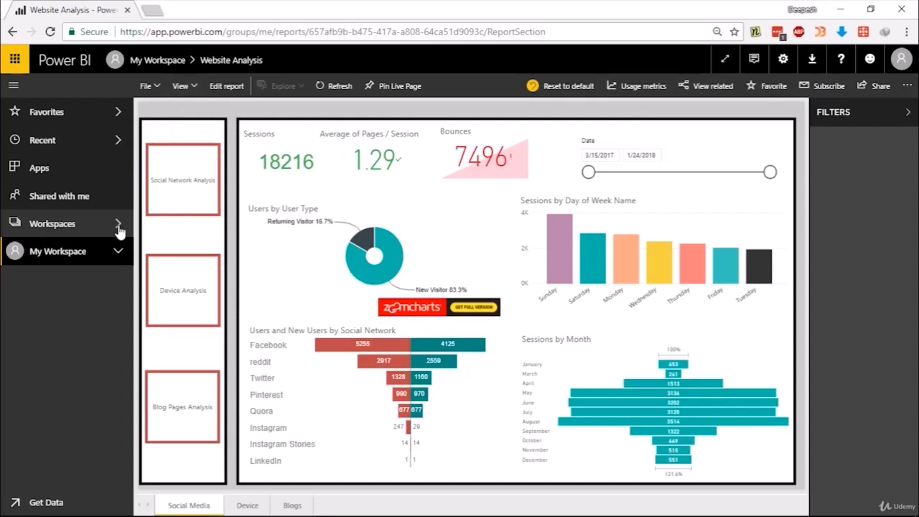
left_click(151, 61)
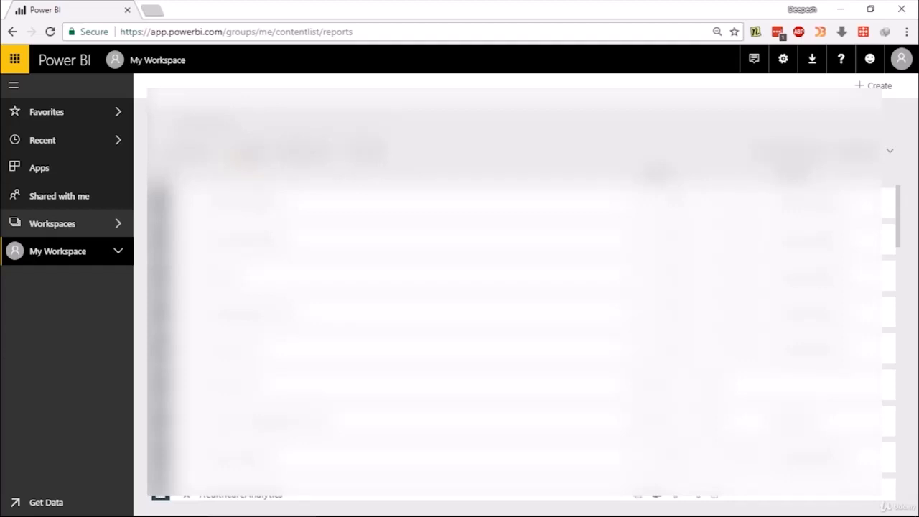
Switch from Power BI Desktop to the Power BI service and open the Customer Profitability Sample report on its Team Scorecard page
left_click(12, 31)
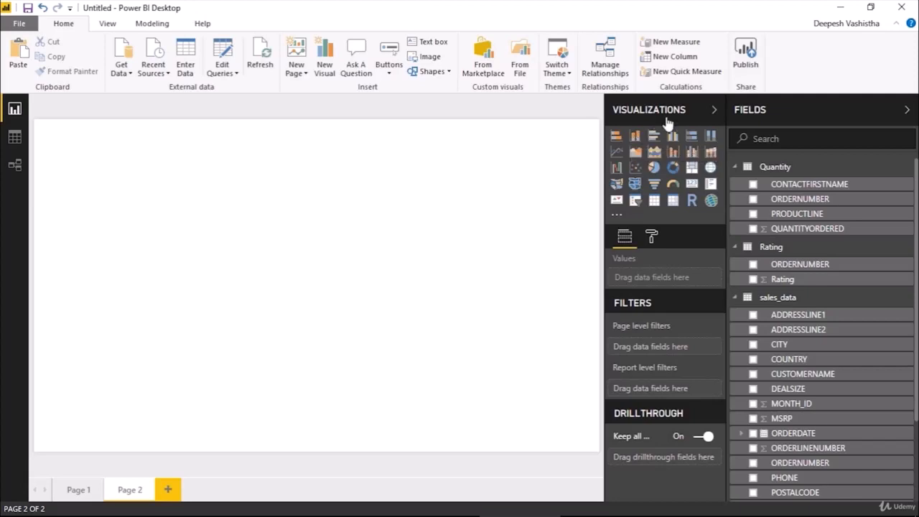
key("alt+Tab")
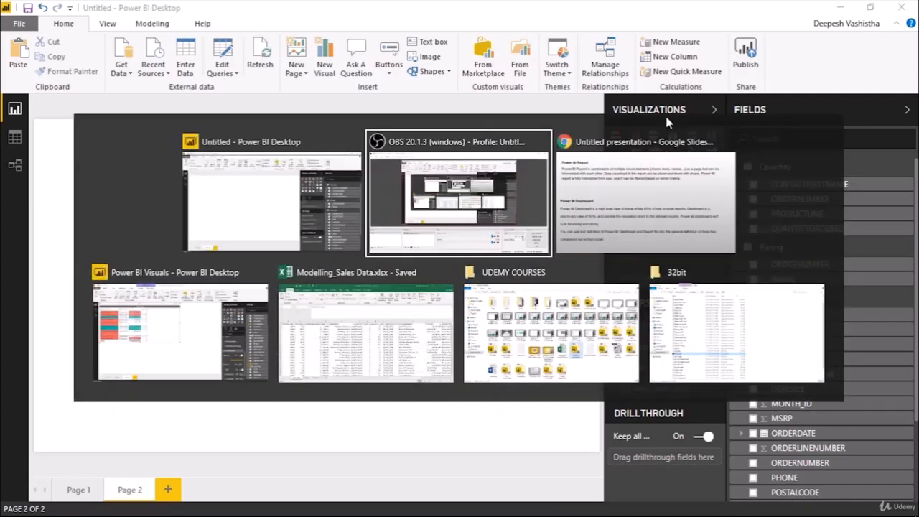
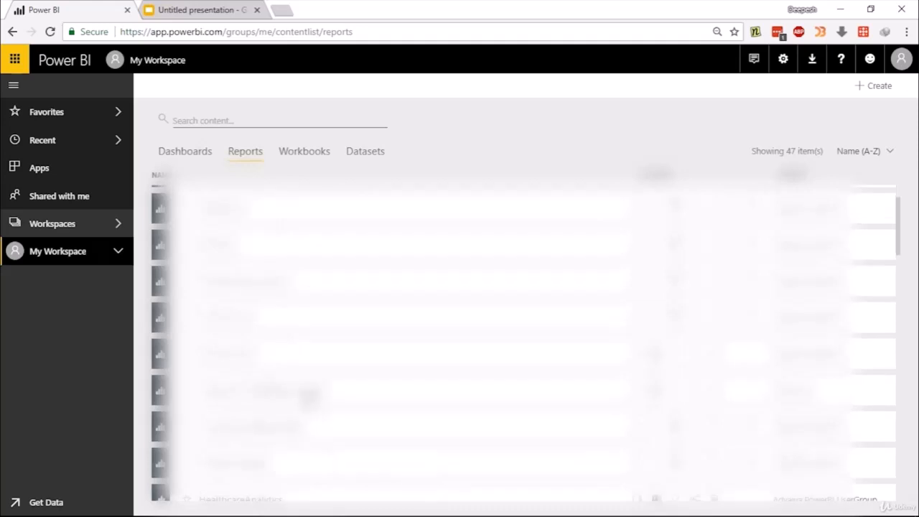
left_click(310, 396)
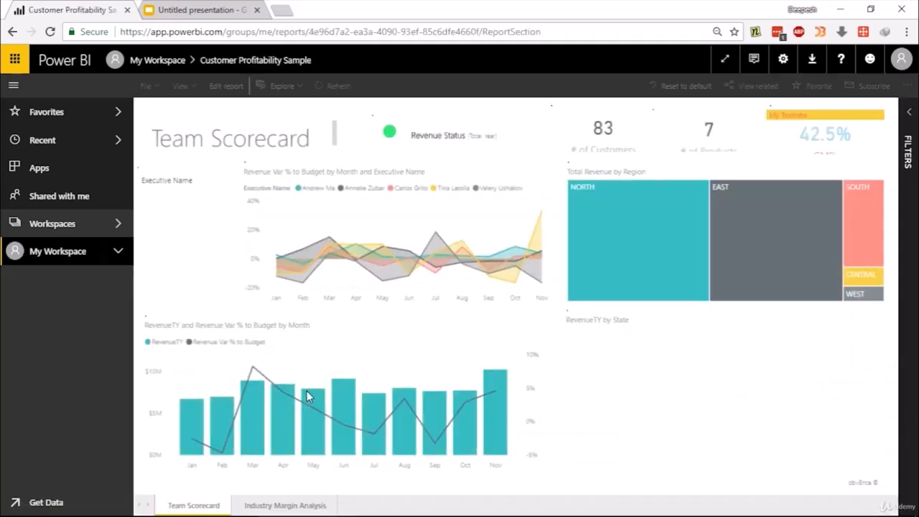
mouse_move(308, 397)
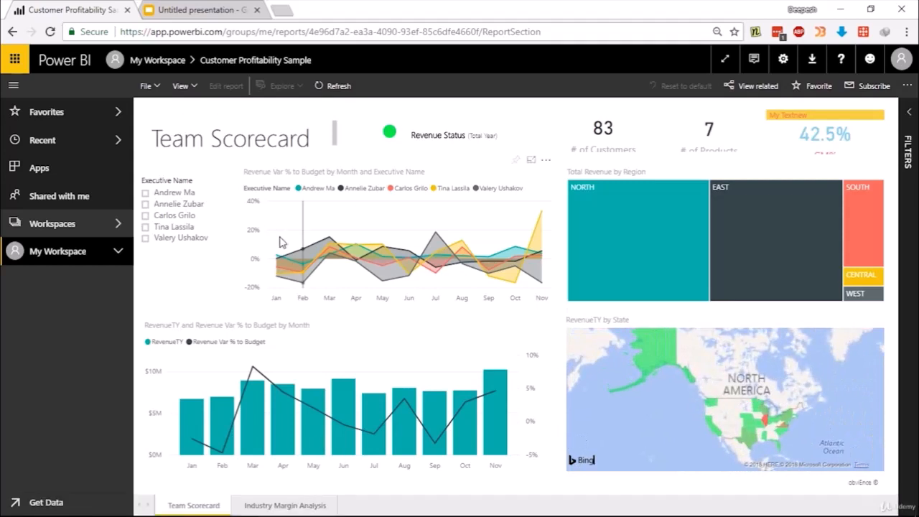
mouse_move(275, 232)
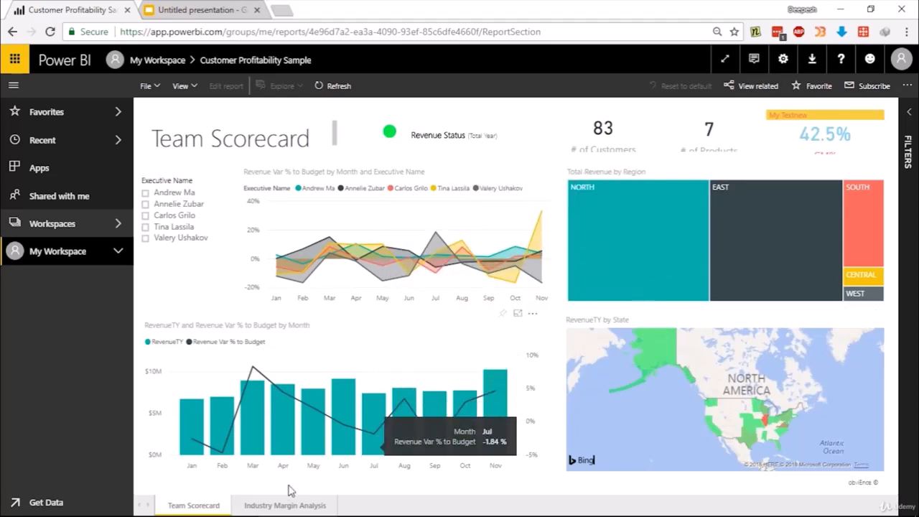
Try filtering the Industry Margin Analysis page by Federal-Civilian and Doroga, clear both slicers, and go back to the Team Scorecard page
left_click(278, 505)
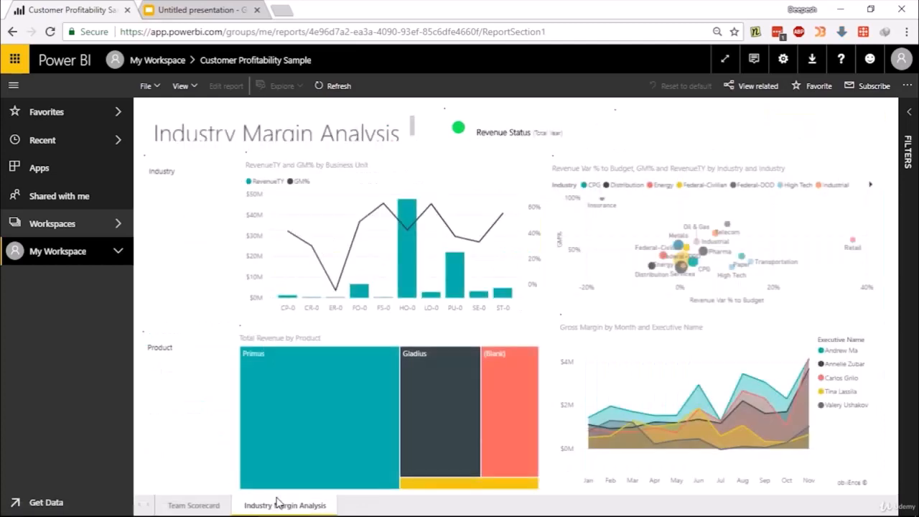
left_click(164, 228)
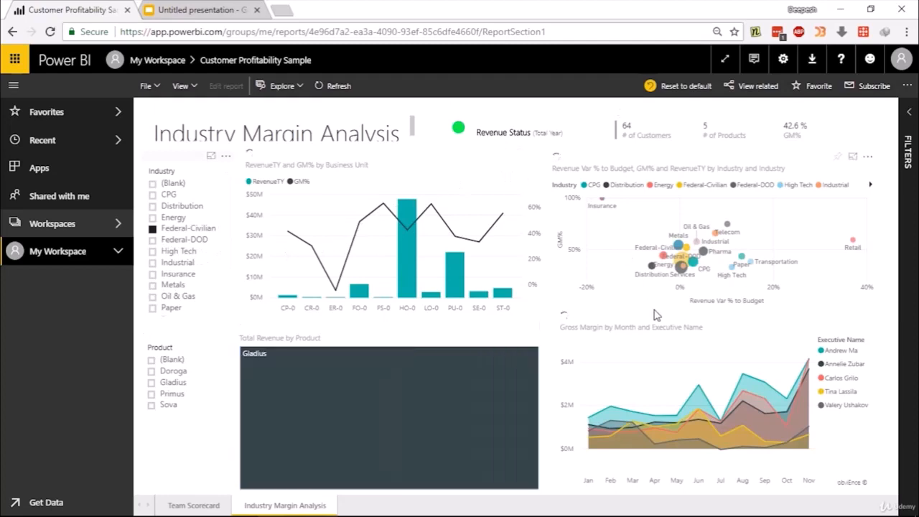
left_click(171, 371)
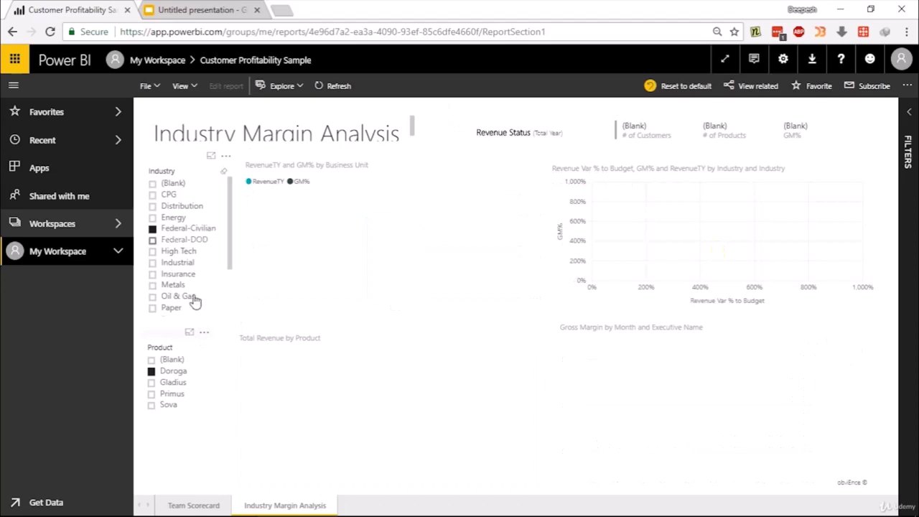
left_click(161, 229)
left_click(162, 369)
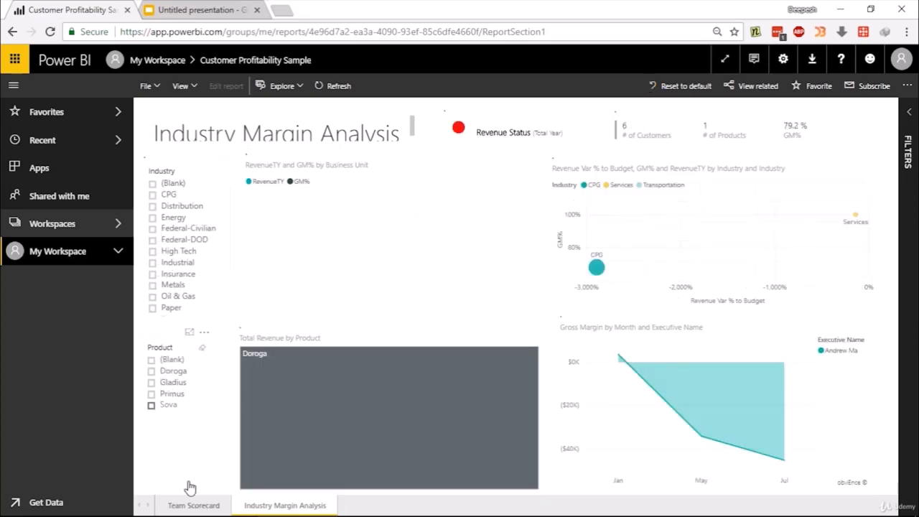
left_click(194, 505)
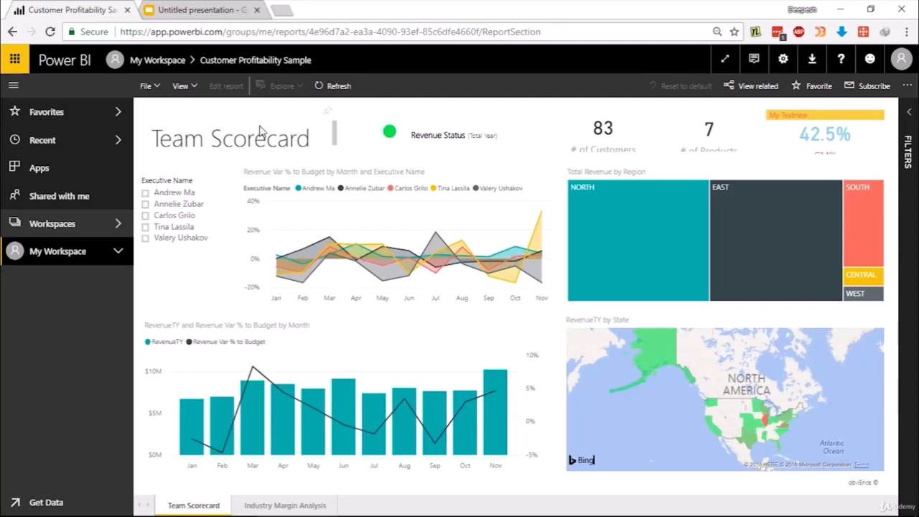
Open the Customer Profitability Sample dashboard from My Workspace and look over all its tiles in full screen mode
left_click(147, 61)
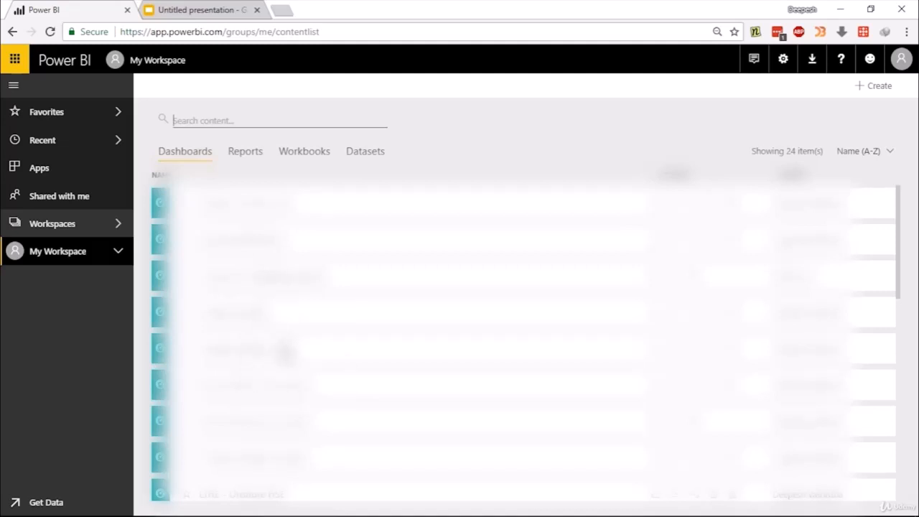
left_click(289, 282)
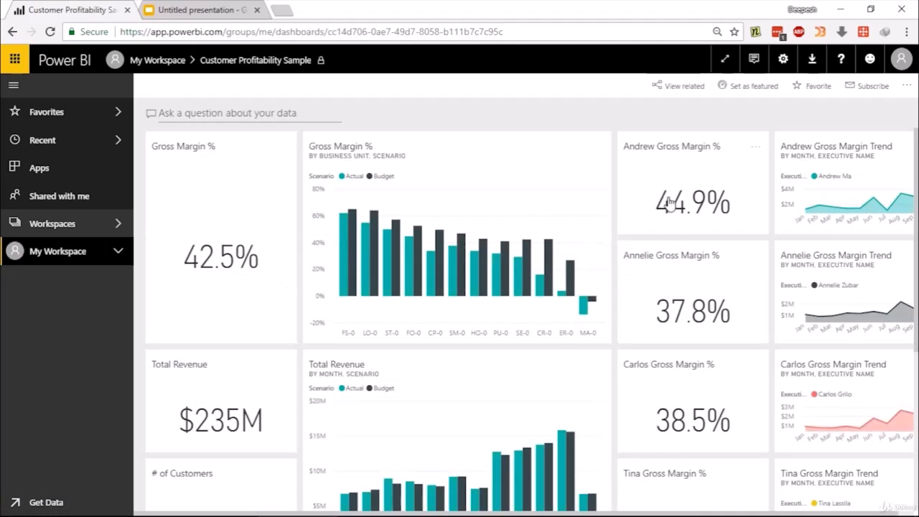
left_click(725, 59)
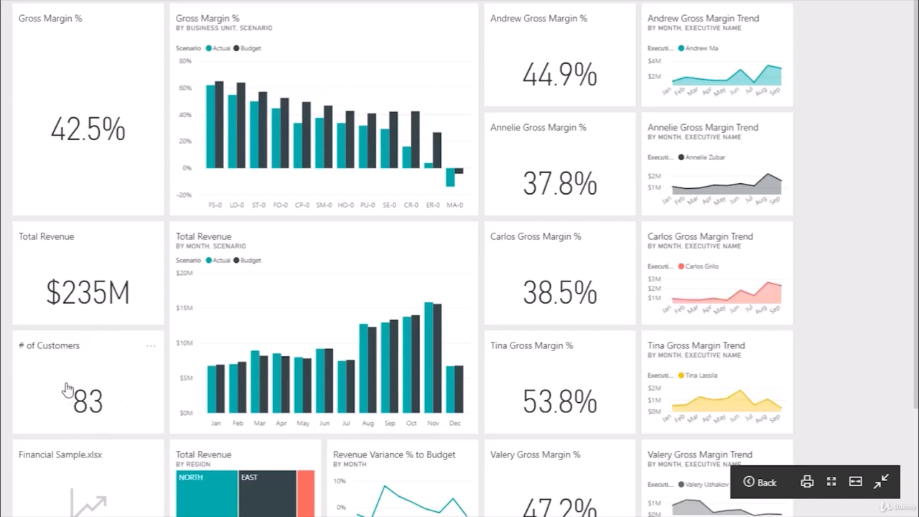
scroll(322, 312, "down", 2)
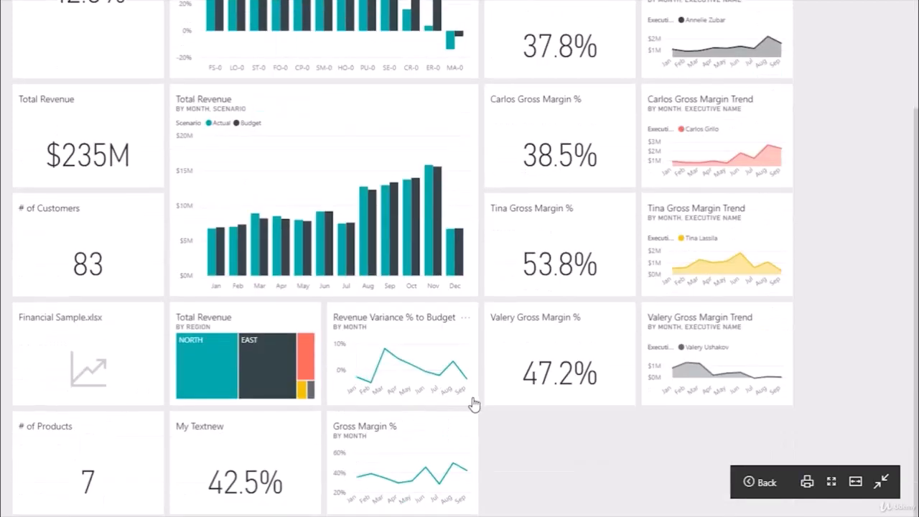
scroll(474, 404, "up", 2)
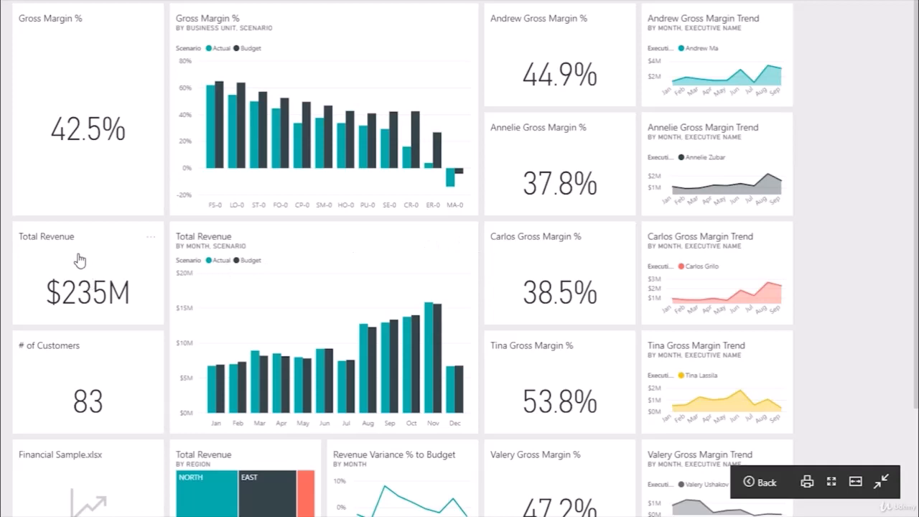
Open the Total Revenue tile in Q&A, look at its question suggestions, and leave Q&A and full screen mode
left_click(240, 250)
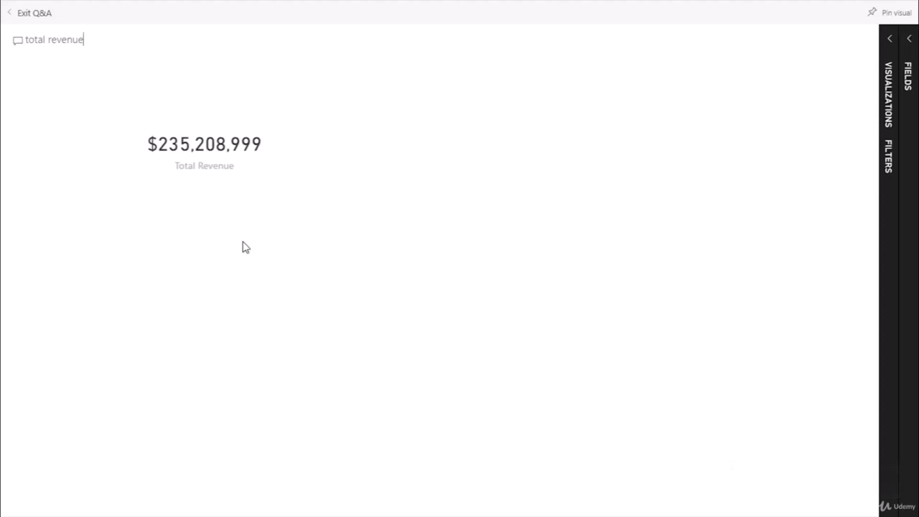
left_click(49, 40)
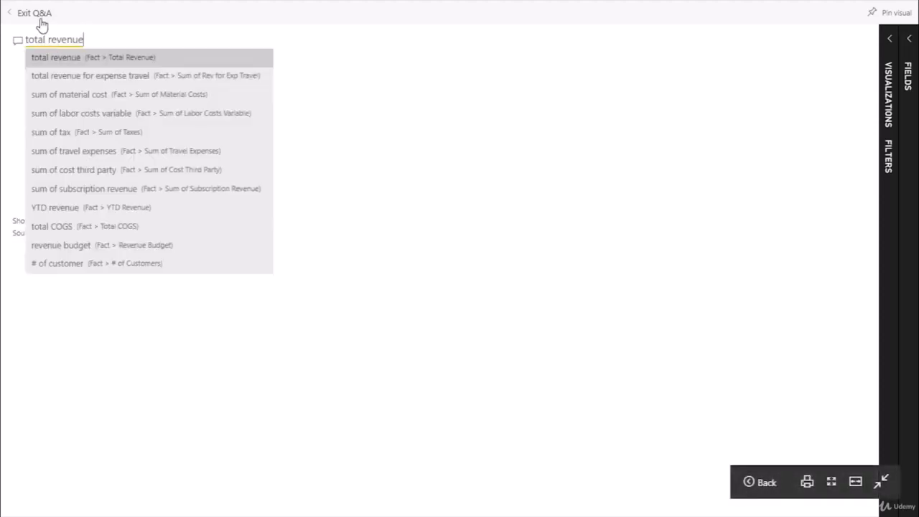
left_click(36, 17)
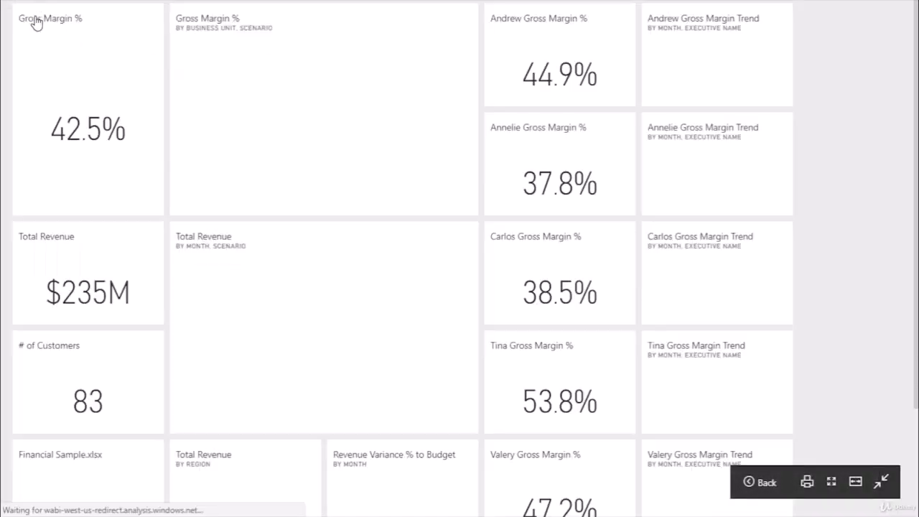
key("Escape")
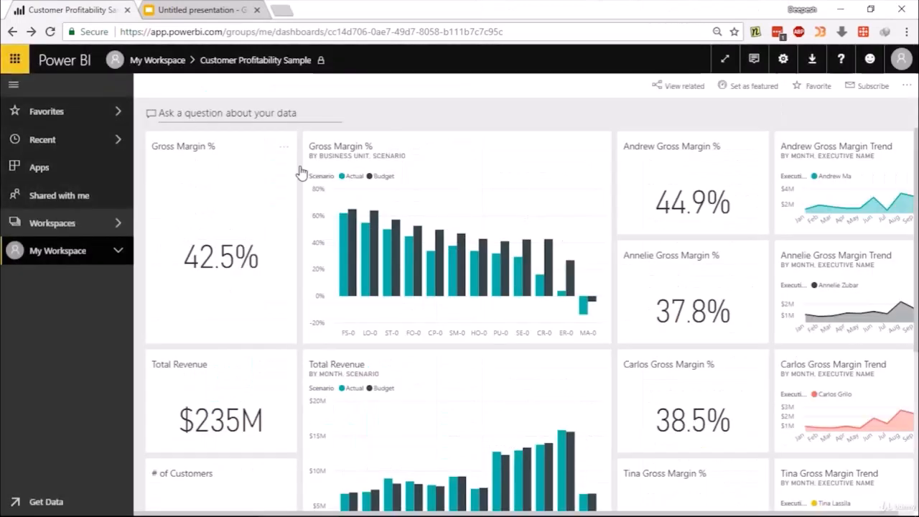
Look over the dashboard tiles, view the Gross Margin % by business unit and scenario tile in Q&A, and exit Q&A
scroll(521, 250, "down", 5)
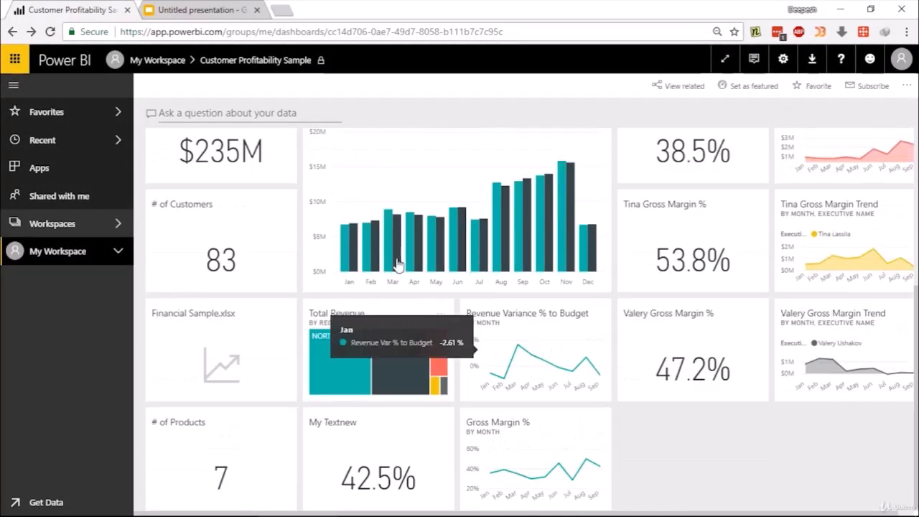
scroll(240, 226, "up", 5)
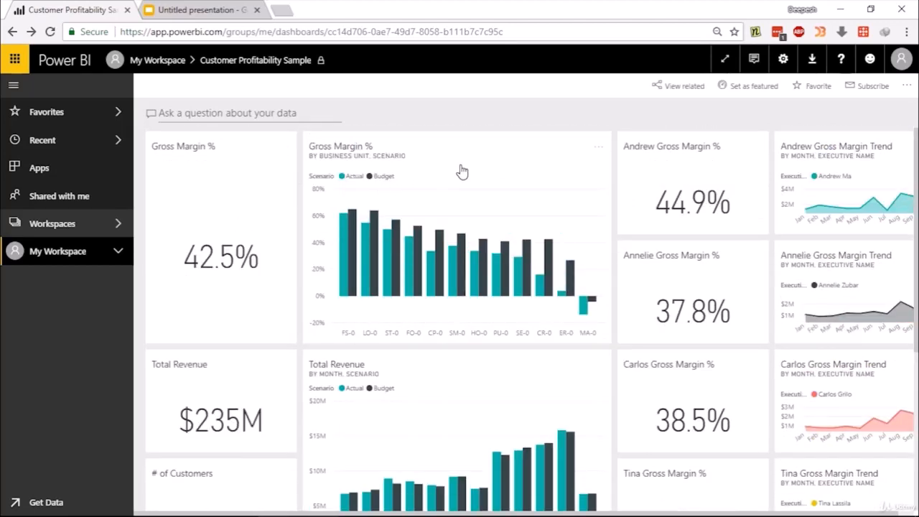
left_click(529, 213)
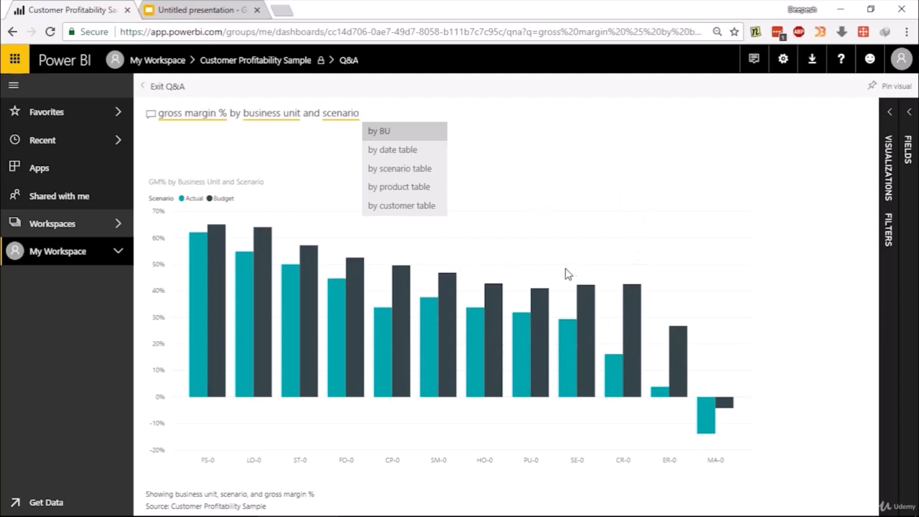
left_click(181, 91)
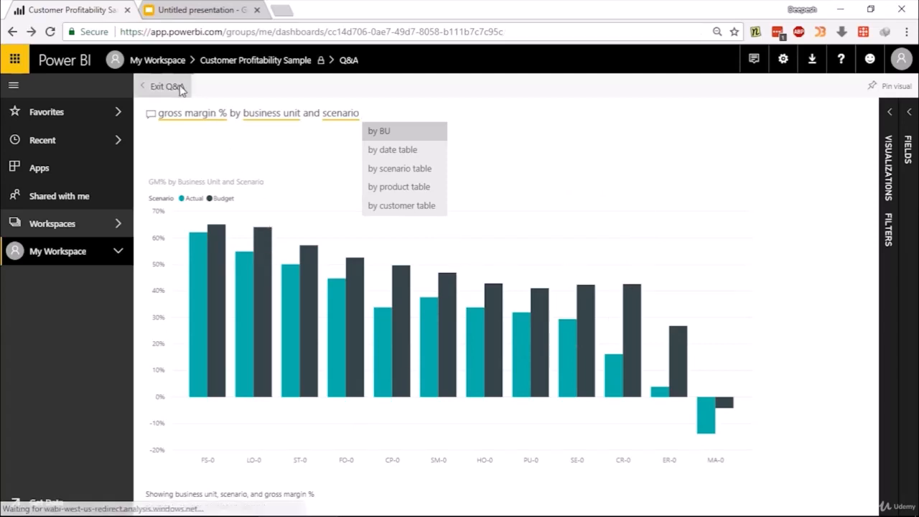
Open the Revenue Variance % to Budget tile in Q&A, show it as a table, and return to the dashboard tiles
scroll(433, 261, "down", 4)
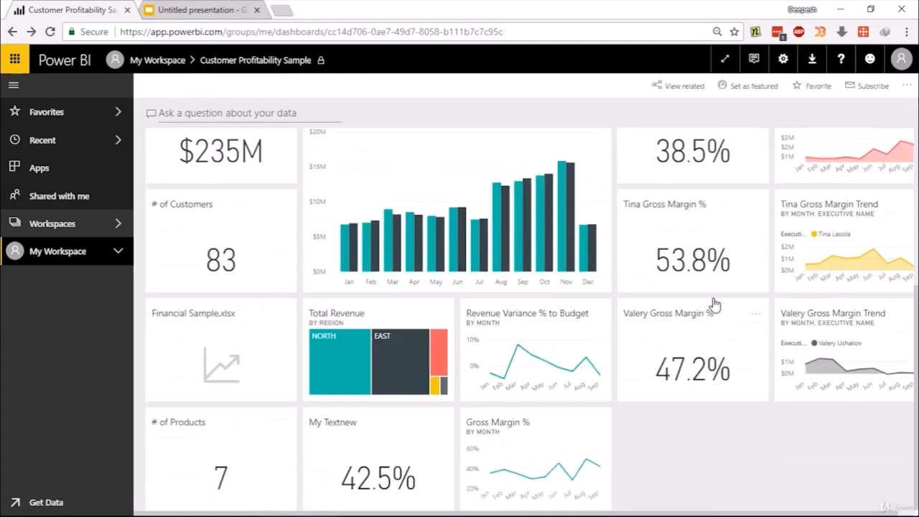
left_click(550, 365)
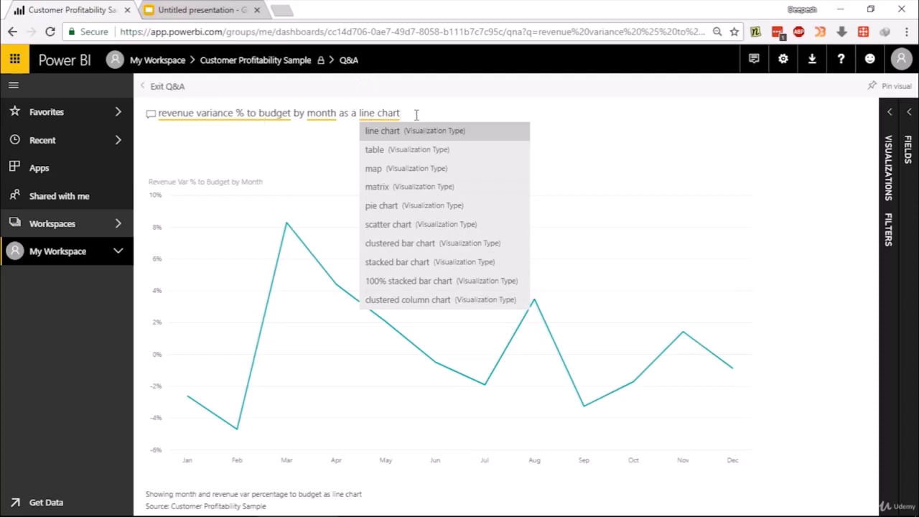
left_click(396, 150)
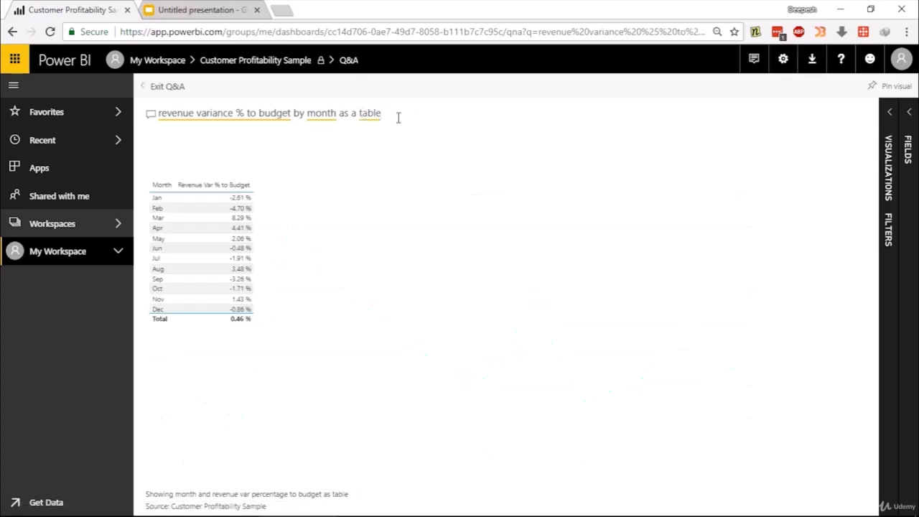
left_click(183, 94)
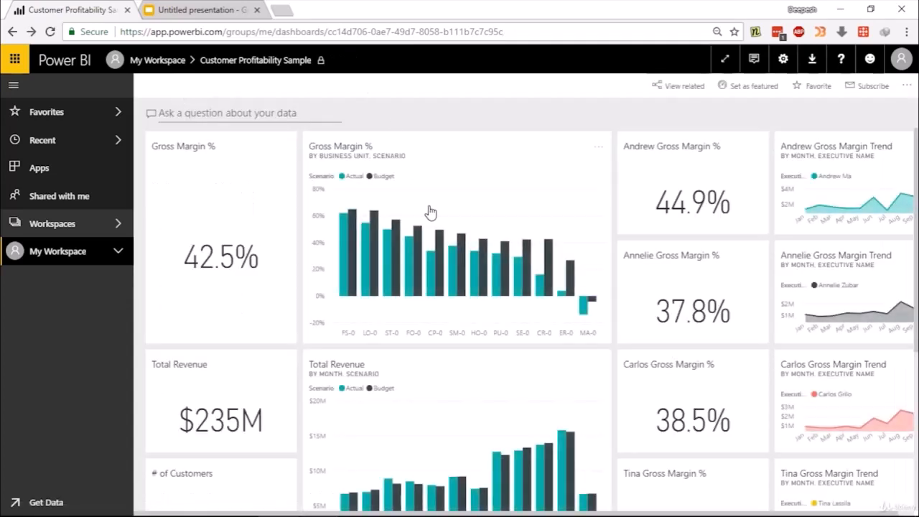
scroll(430, 212, "down", 4)
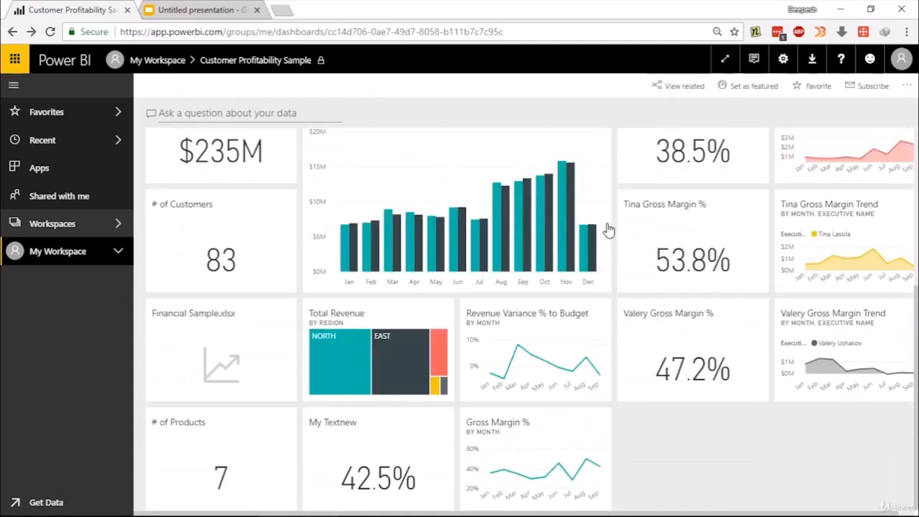
Open the Team Scorecard report page behind the # of Customers tile, return to the dashboard tiles, and open that tile again
left_click(234, 237)
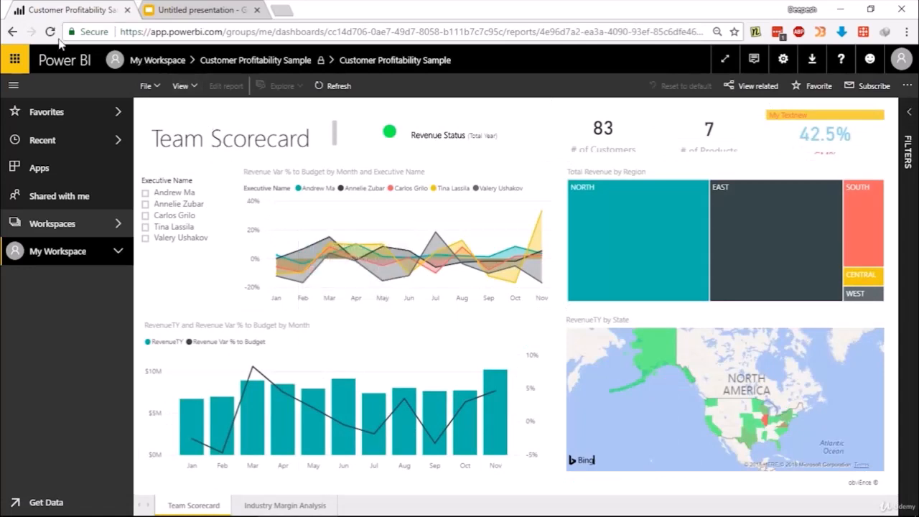
left_click(13, 32)
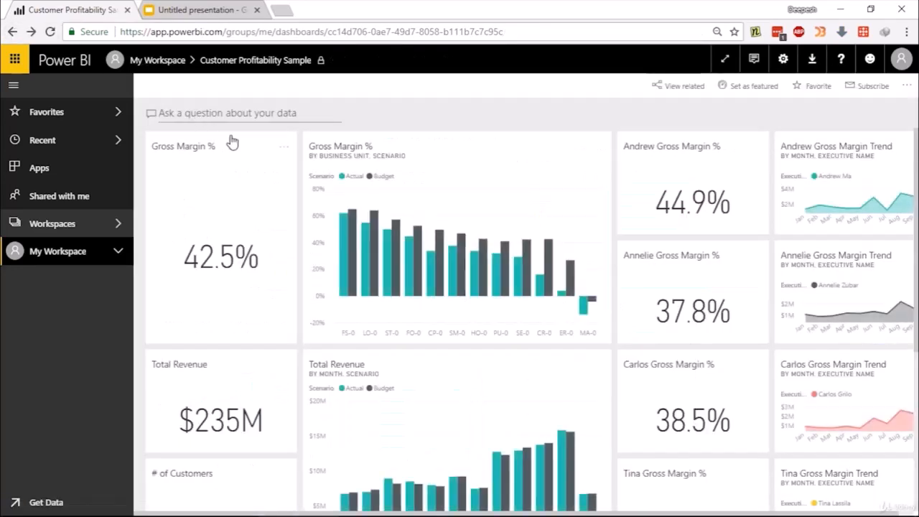
scroll(284, 230, "down", 4)
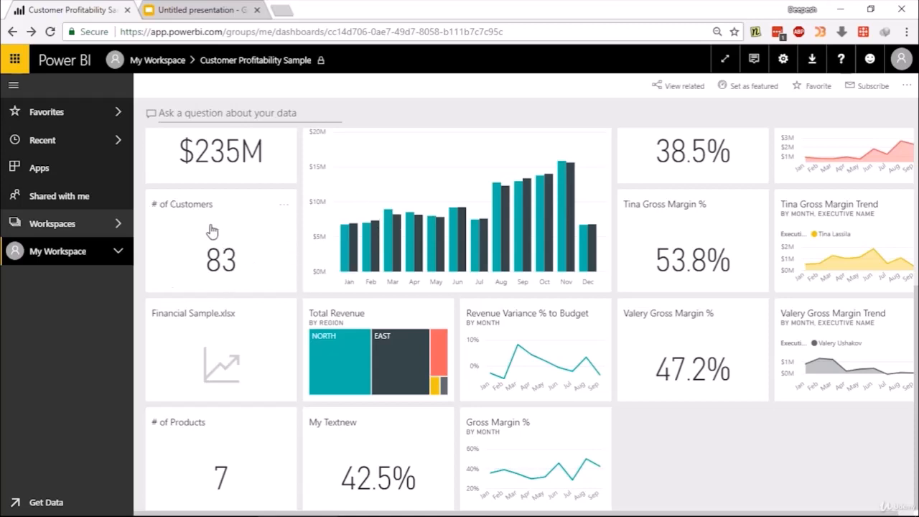
left_click(238, 257)
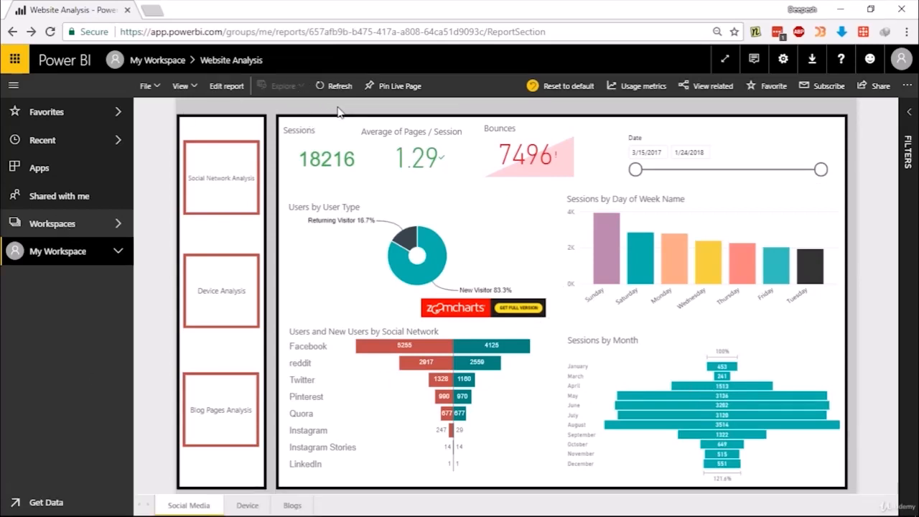
Pin the Website Analysis report's Social Media page live to a new dashboard named Website Analysis
left_click(387, 87)
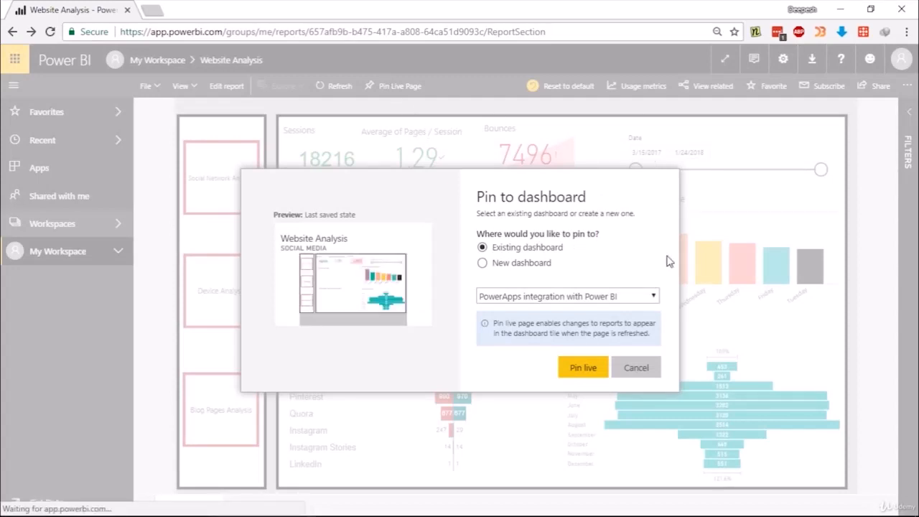
left_click(534, 266)
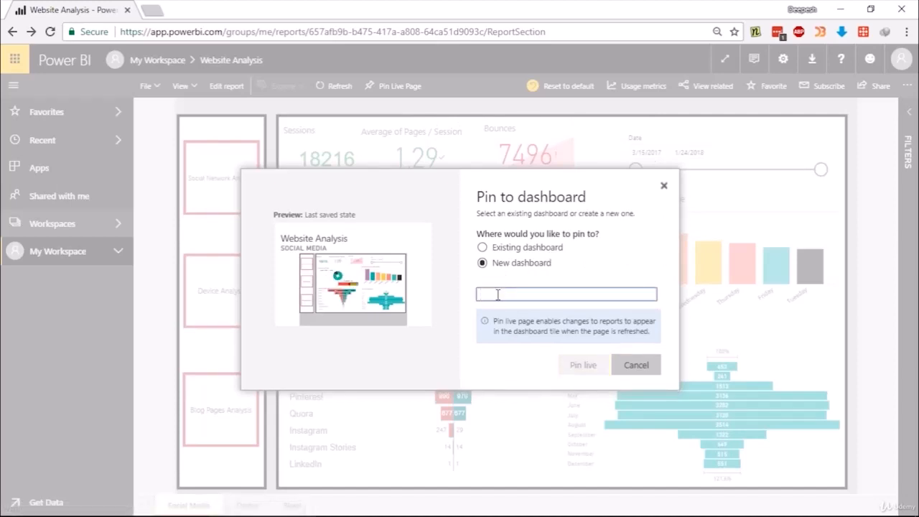
type("We")
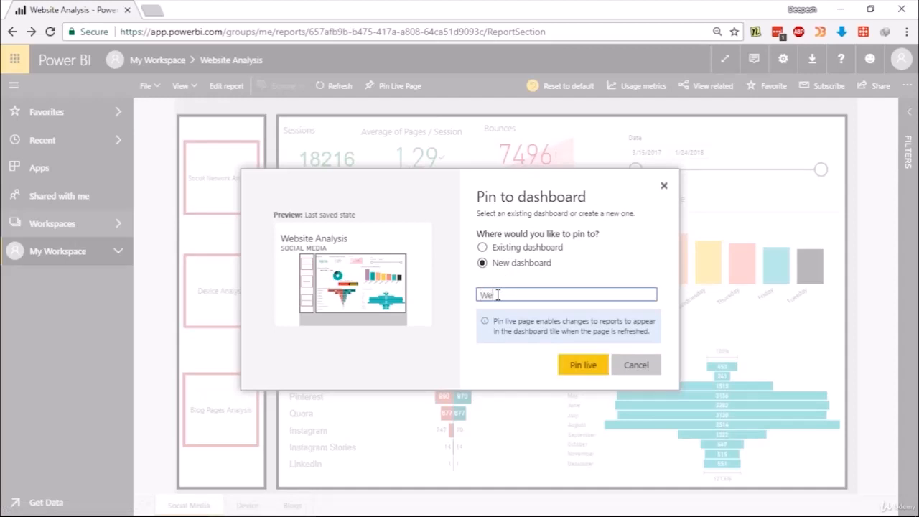
type("bsite Analysis")
left_click(584, 364)
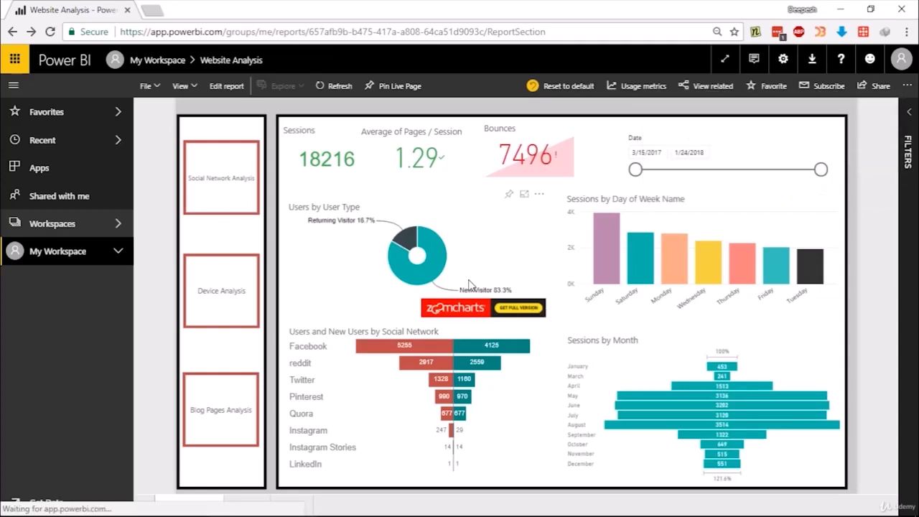
Open the new Website Analysis dashboard from My Workspace and look over its pinned Social Media page
mouse_move(421, 352)
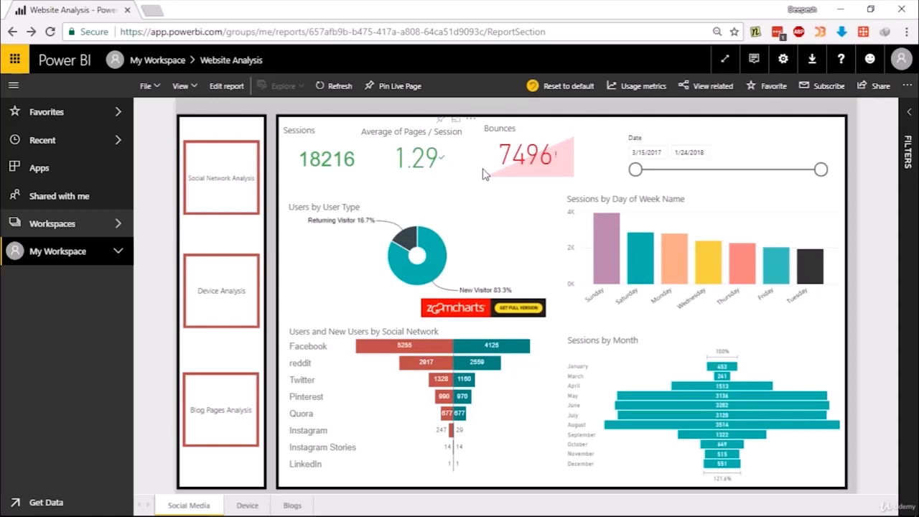
left_click(157, 60)
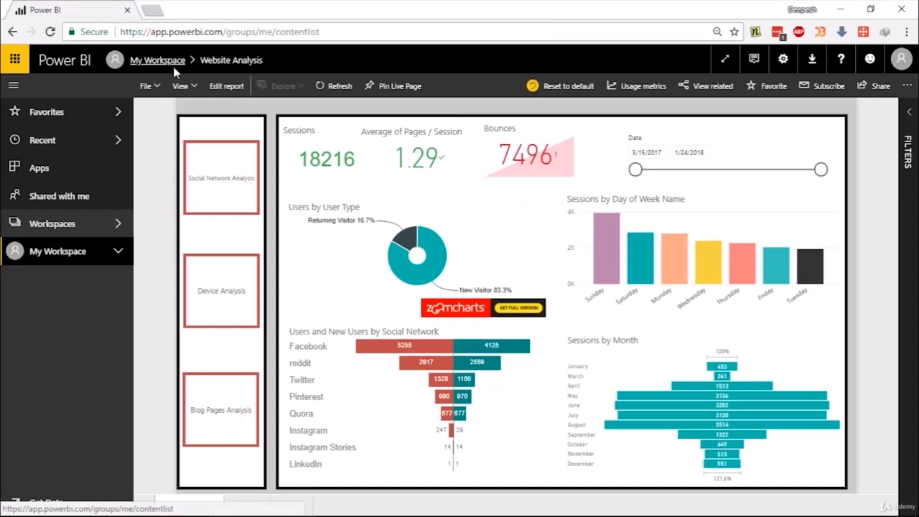
scroll(503, 337, "down", 5)
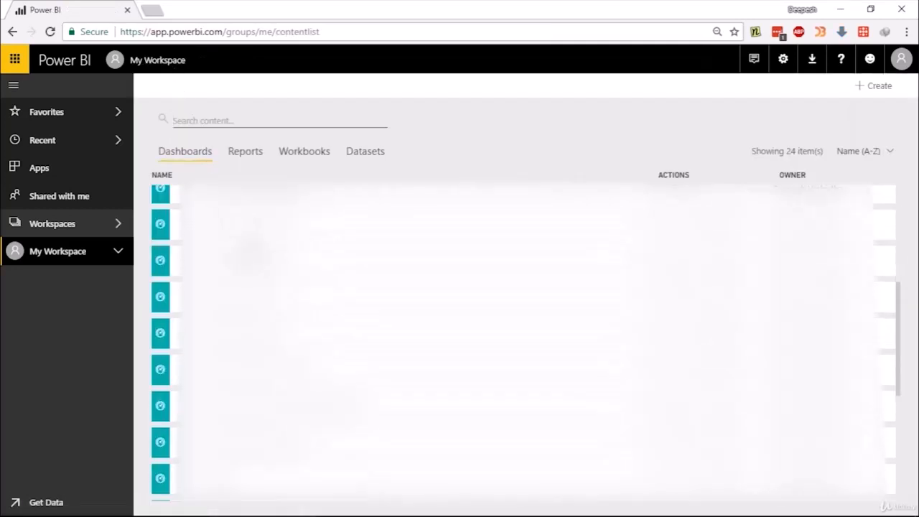
scroll(503, 338, "down", 2)
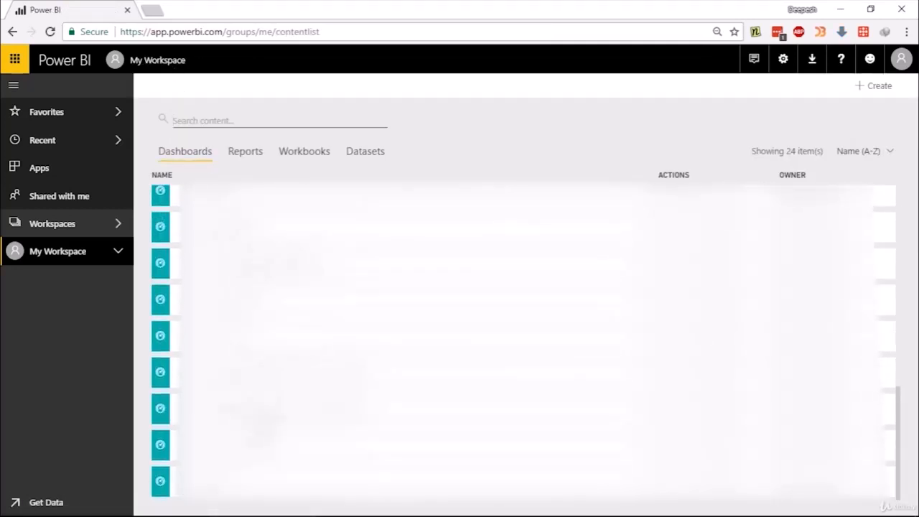
left_click(258, 445)
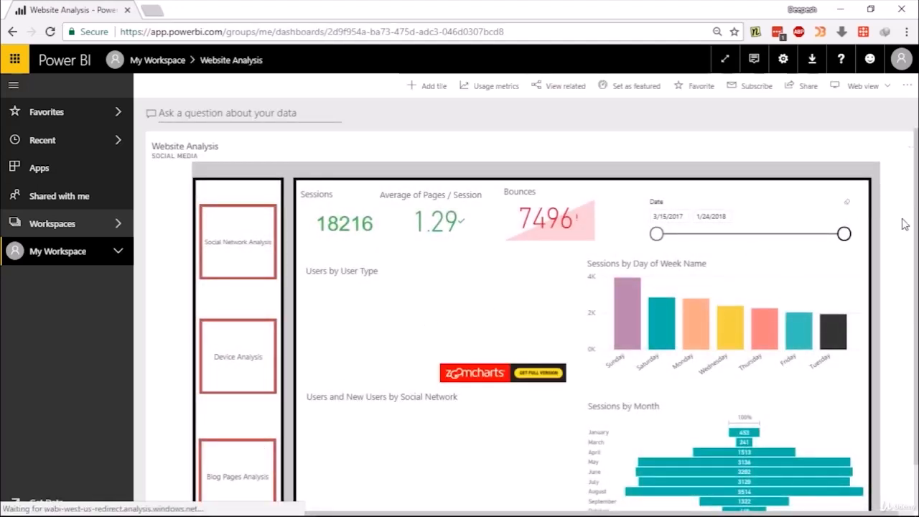
scroll(902, 223, "down", 1)
scroll(826, 237, "up", 1)
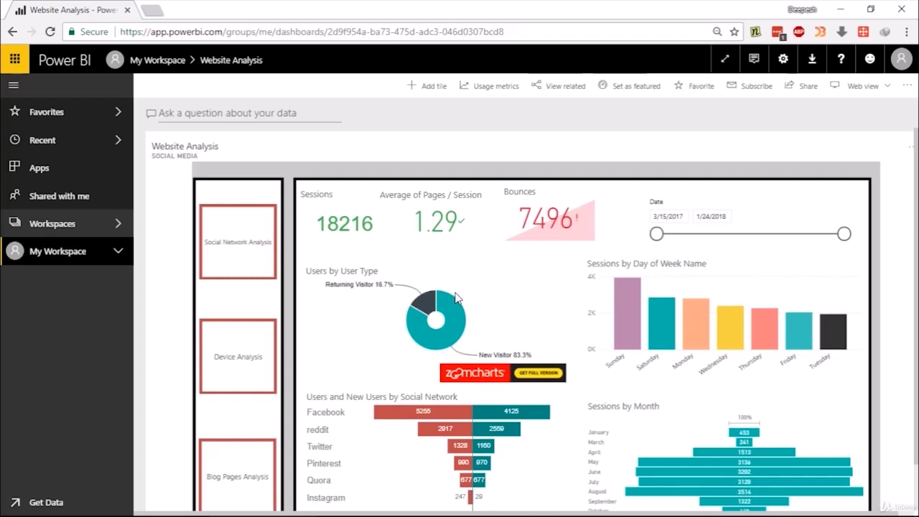
scroll(455, 298, "down", 1)
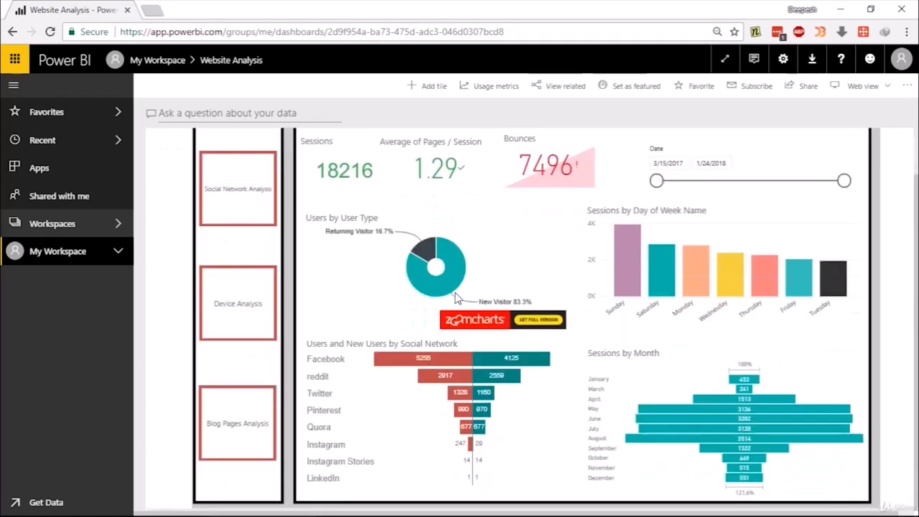
Cross-filter the pinned page by Returning Visitor and by Sunday, clearing each selection after viewing its effect
mouse_move(412, 275)
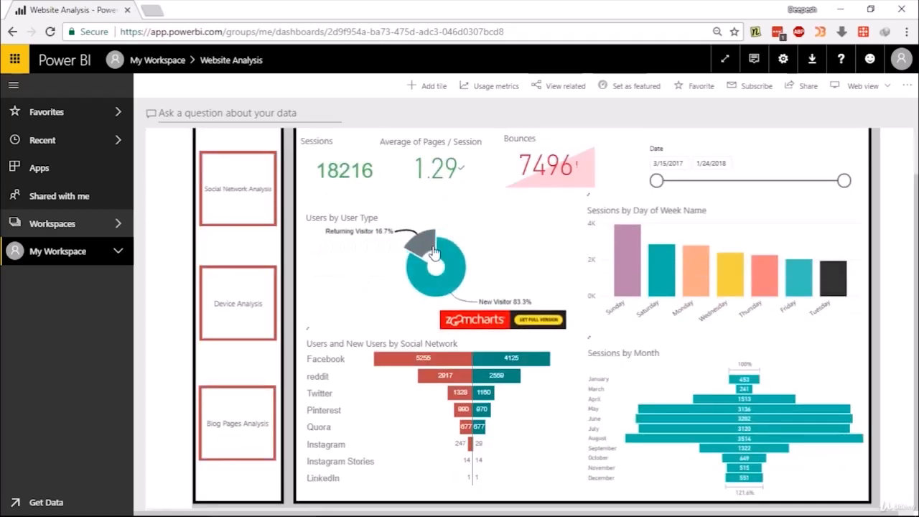
left_click(434, 251)
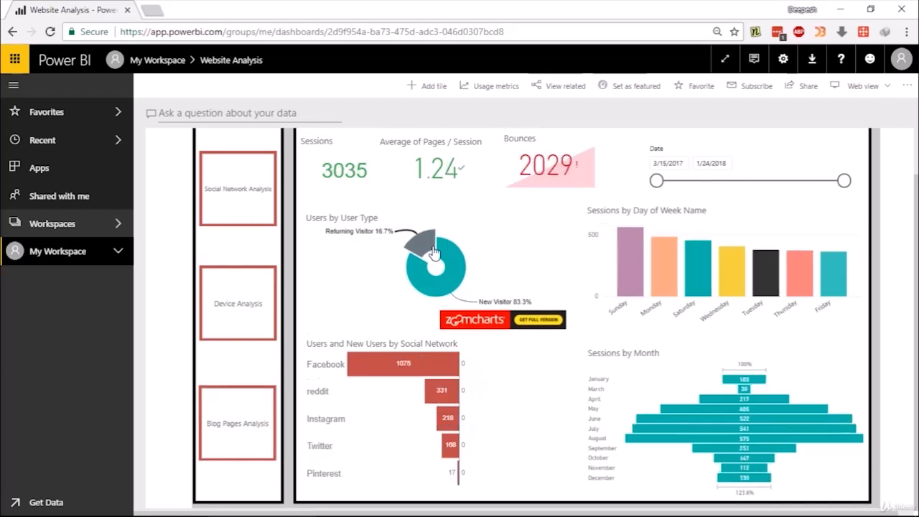
left_click(429, 250)
left_click(638, 267)
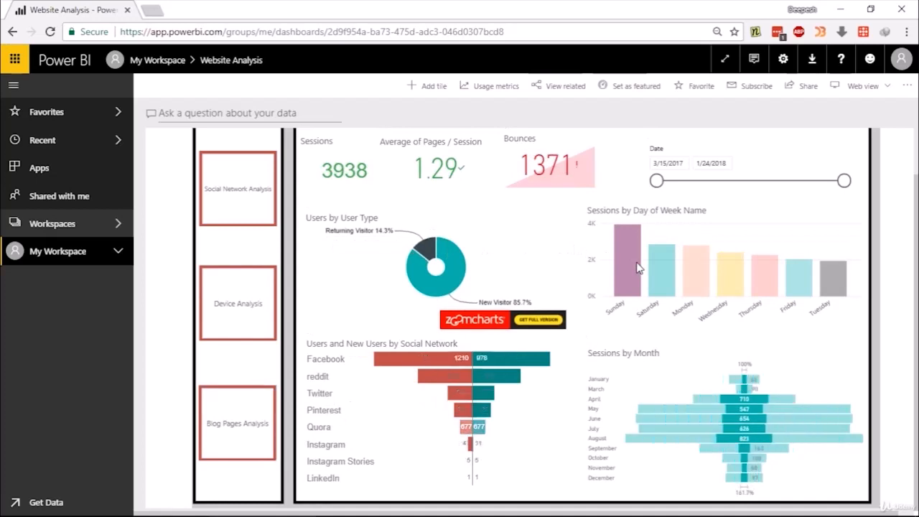
left_click(639, 267)
scroll(639, 267, "up", 1)
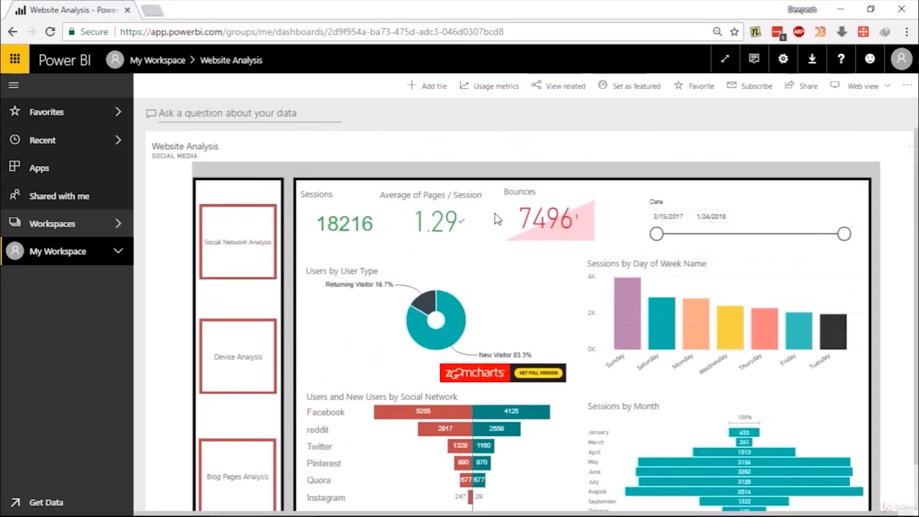
Open the Website Analysis report from the My Workspace reports and show its Device page
left_click(174, 69)
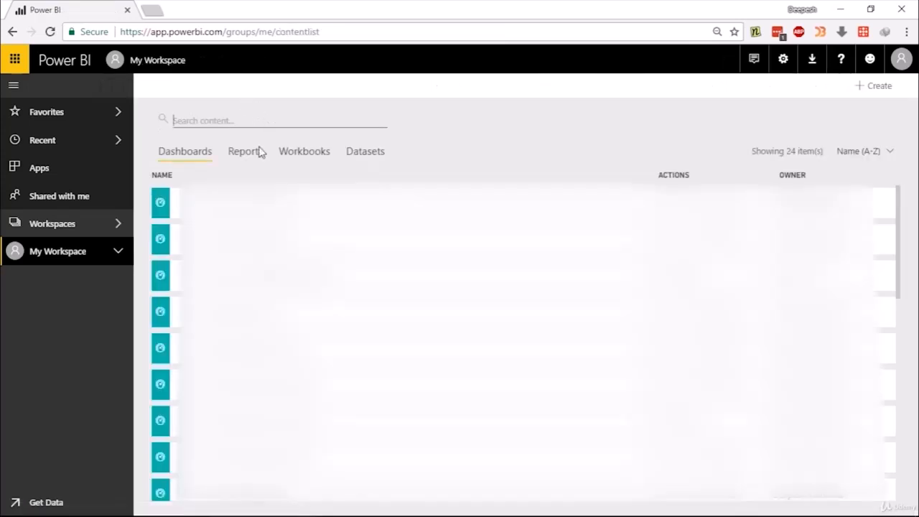
left_click(253, 152)
scroll(517, 345, "down", 15)
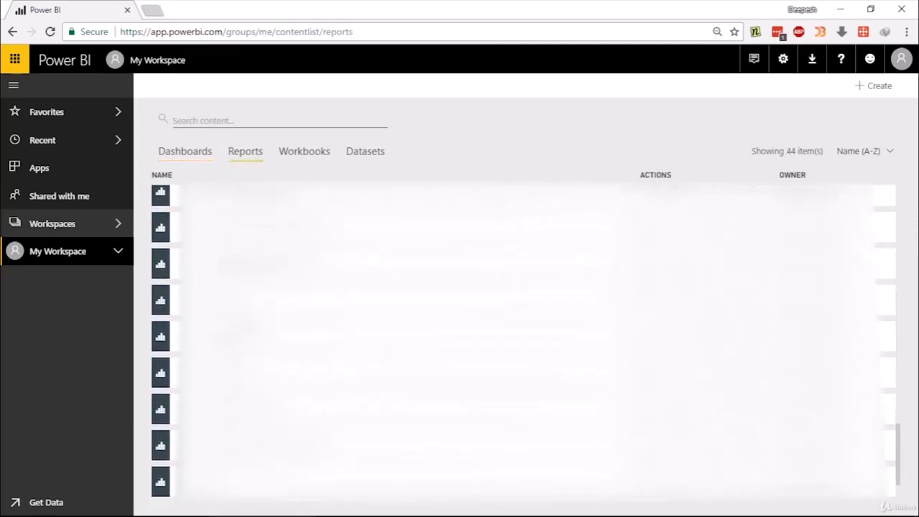
left_click(241, 444)
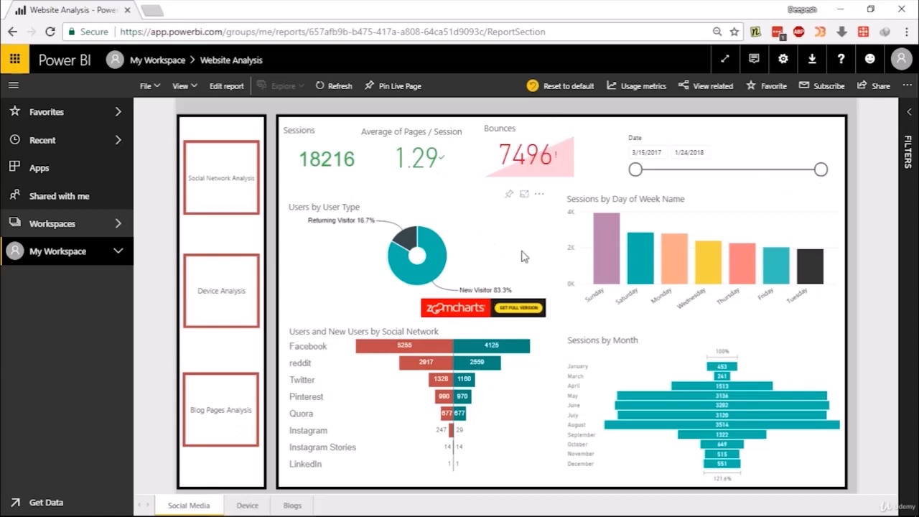
left_click(247, 505)
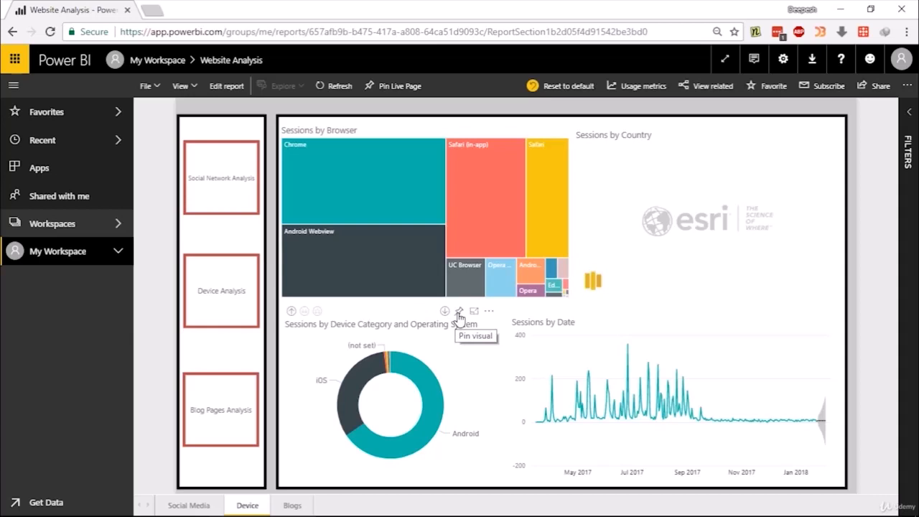
Pin the Sessions by Device Category and Operating System donut to the existing Website Analysis dashboard and go to that dashboard
left_click(459, 313)
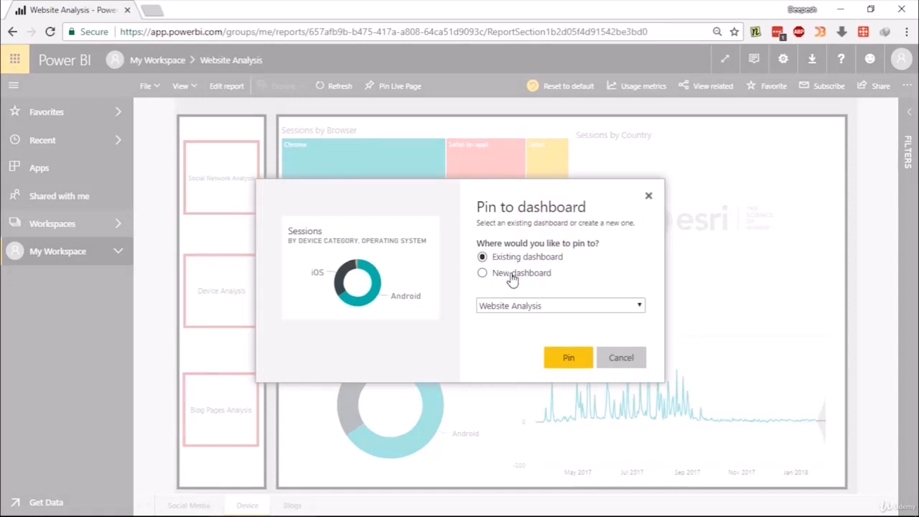
left_click(567, 357)
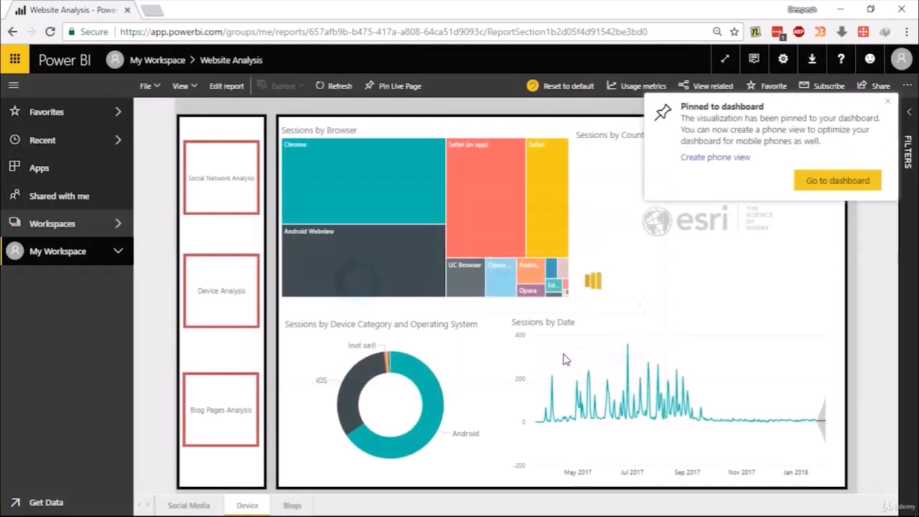
left_click(814, 181)
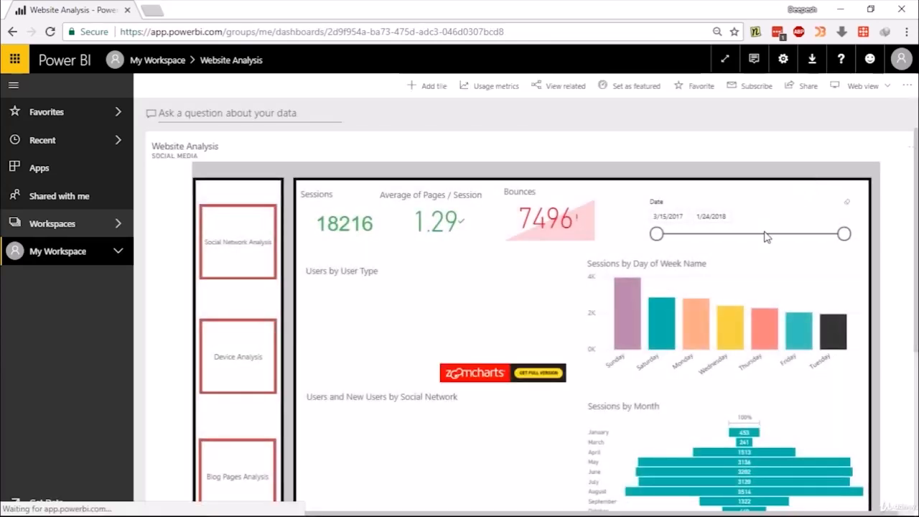
Compare the pinned live page with the Sessions donut tile on the dashboard, and return to My Workspace
scroll(564, 284, "down", 3)
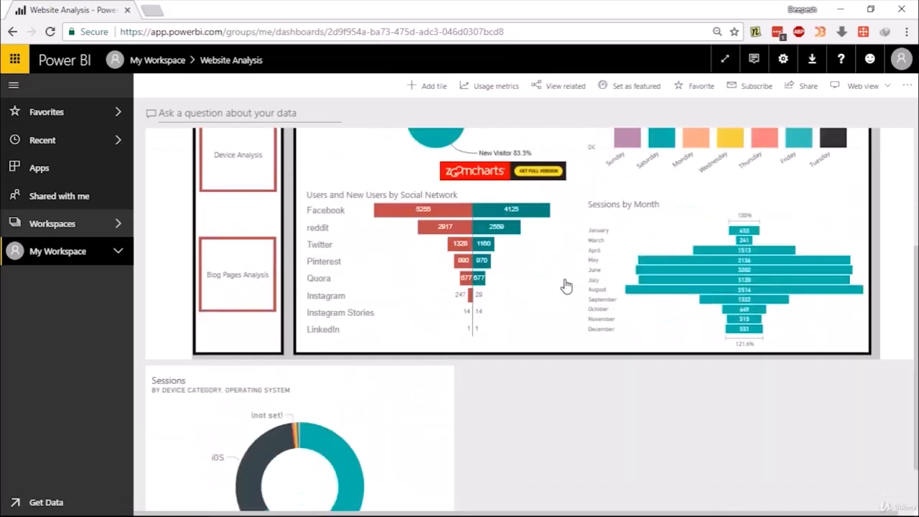
scroll(564, 285, "down", 1)
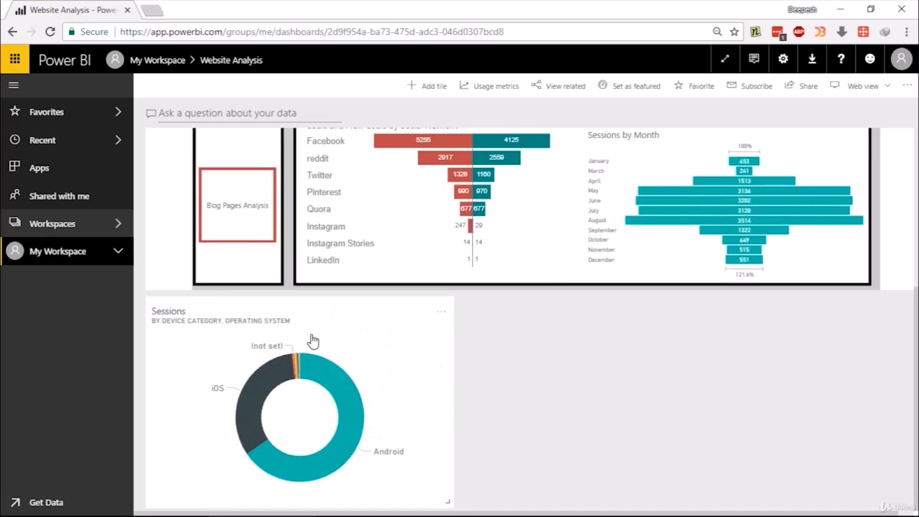
scroll(313, 341, "up", 2)
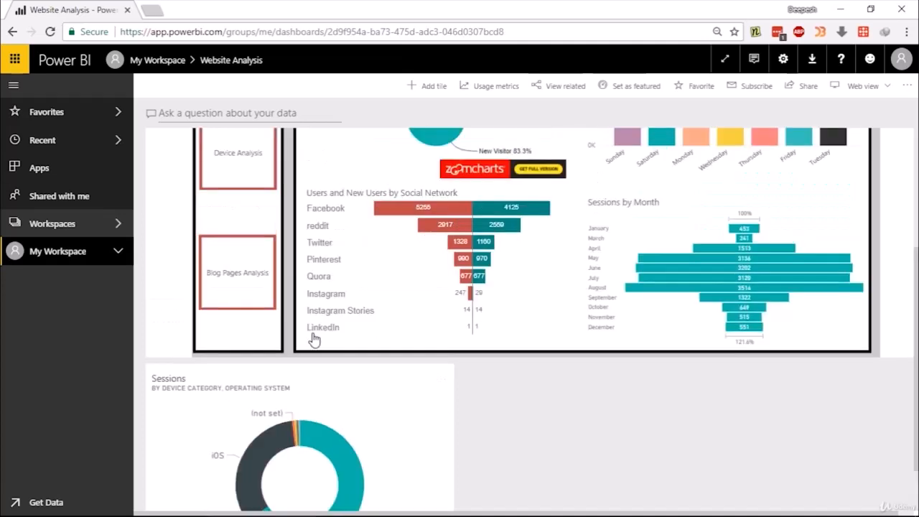
scroll(313, 341, "up", 2)
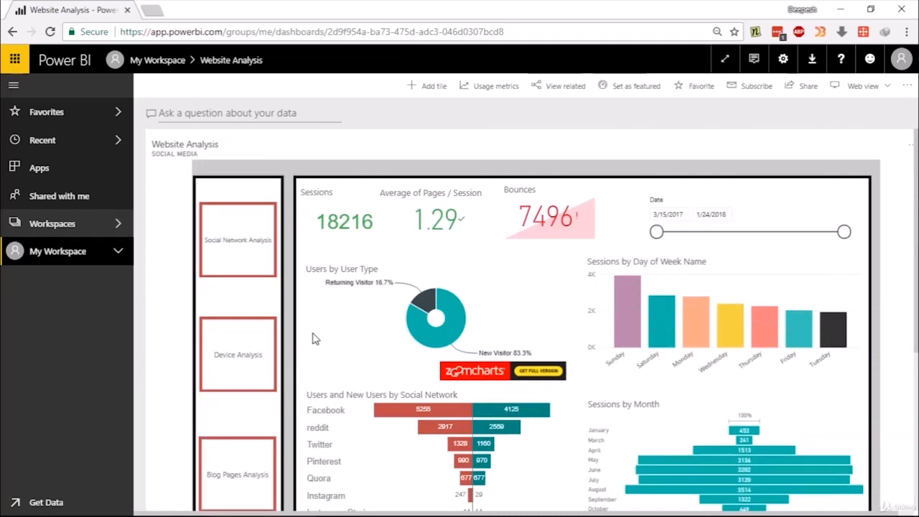
scroll(313, 340, "down", 4)
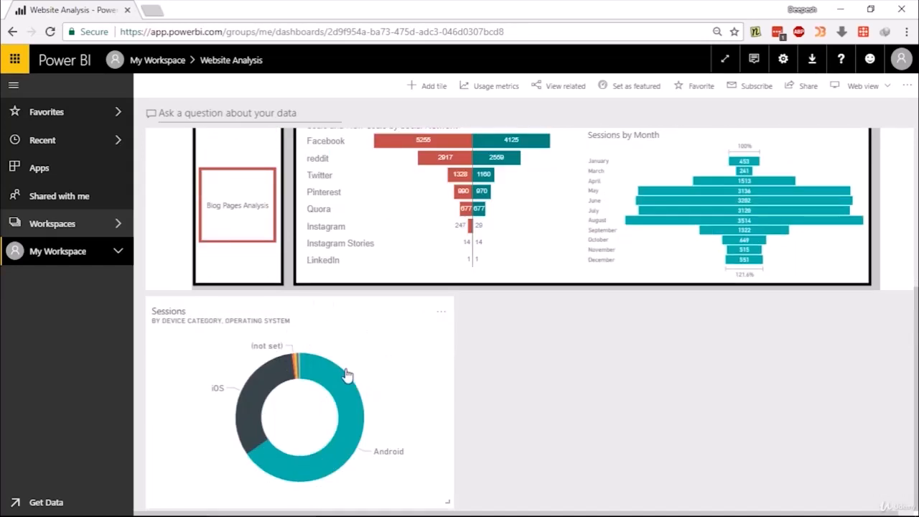
scroll(359, 363, "up", 2)
scroll(360, 365, "up", 1)
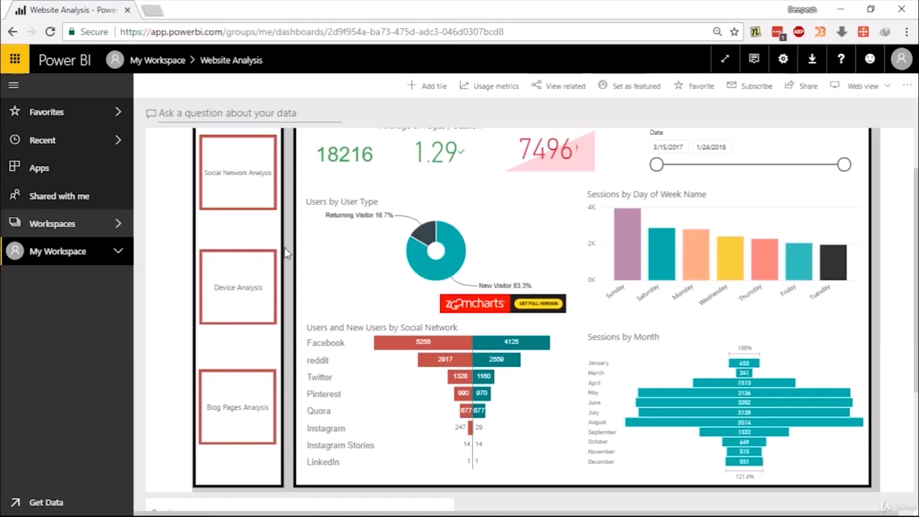
scroll(297, 246, "down", 2)
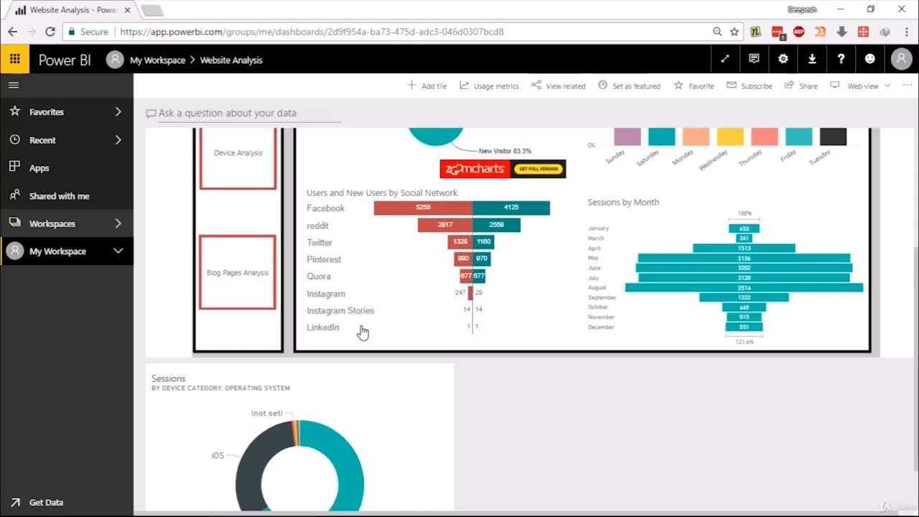
scroll(363, 331, "up", 3)
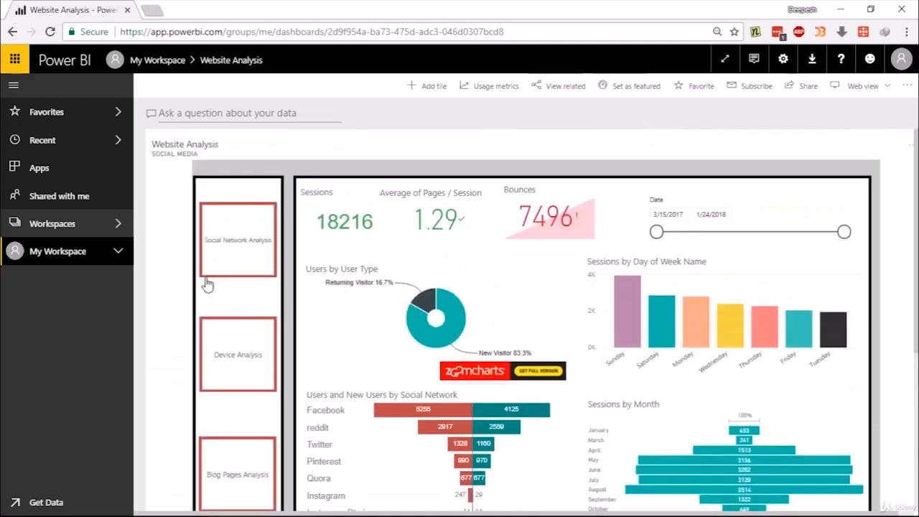
left_click(165, 63)
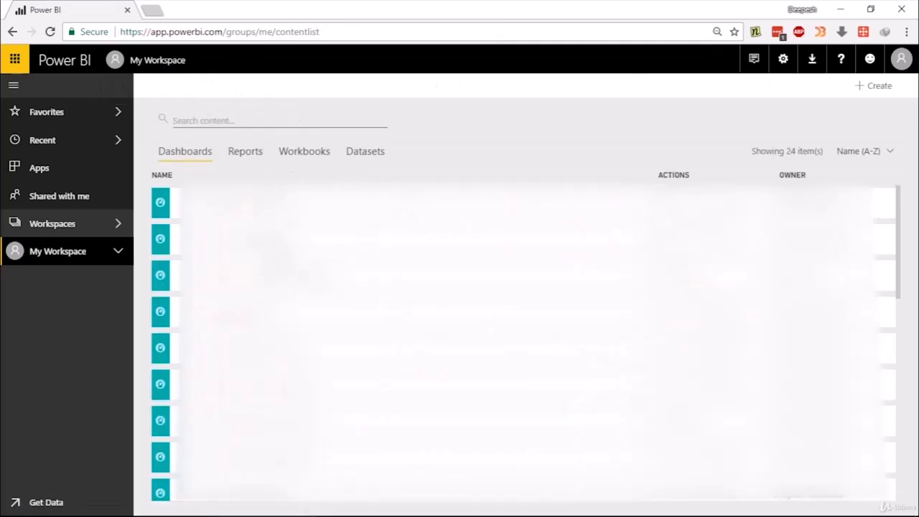
Open the Website Analysis dashboard from My Workspace and view the tile source types offered, closing without adding a tile
scroll(518, 341, "down", 5)
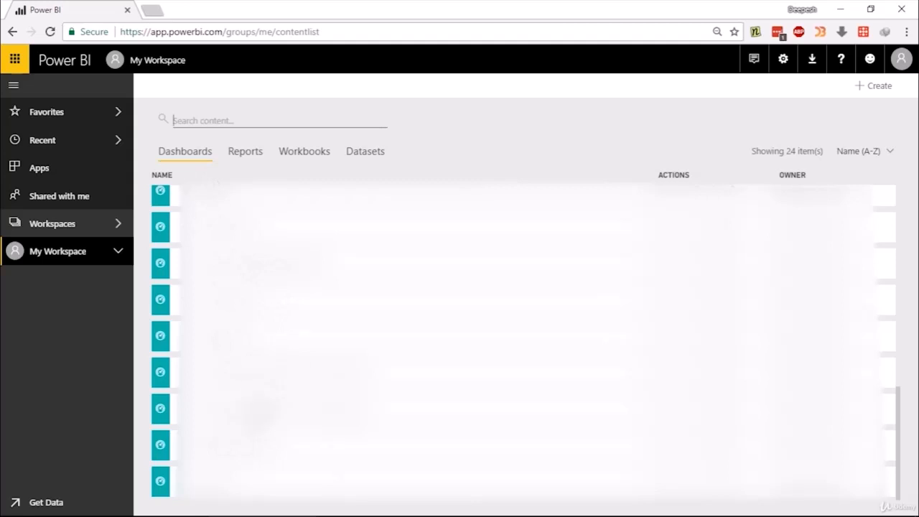
left_click(224, 480)
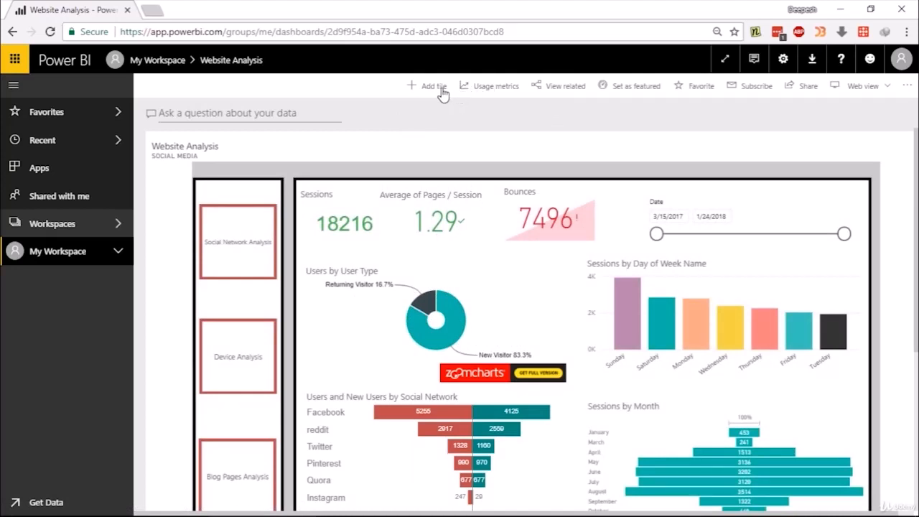
left_click(442, 88)
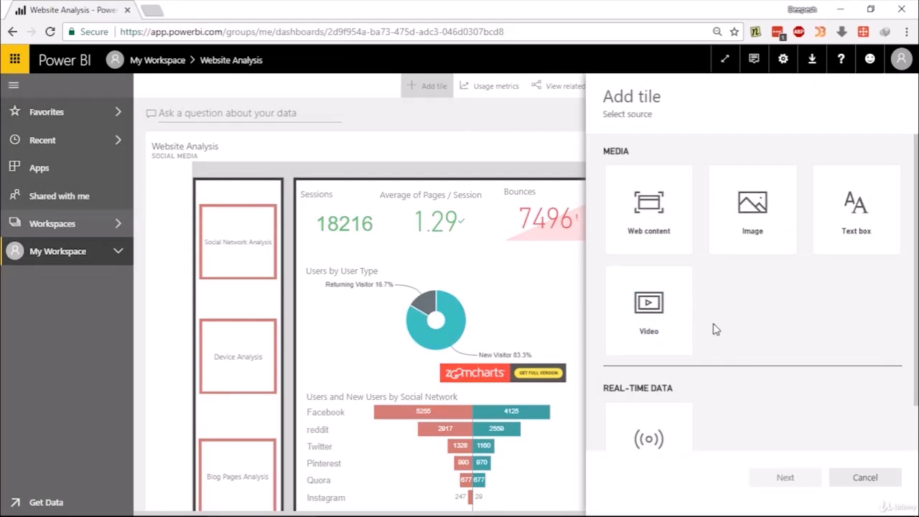
scroll(715, 329, "down", 1)
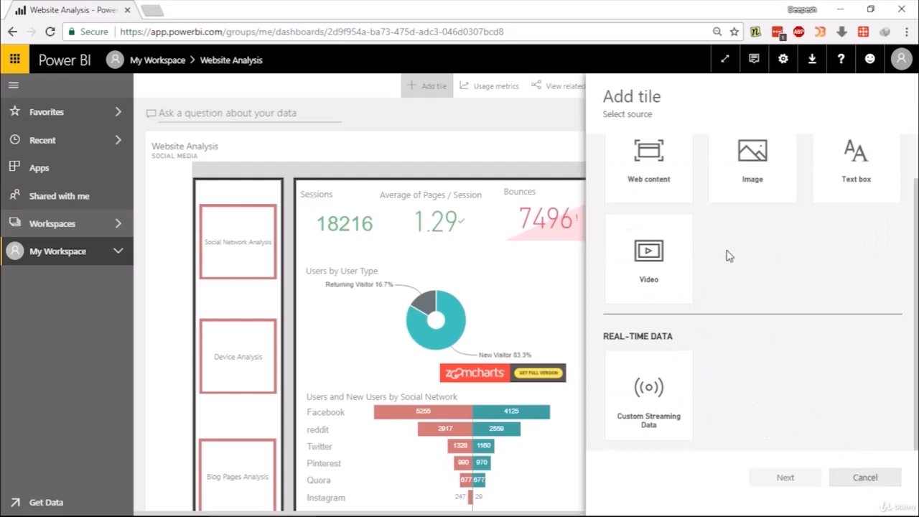
left_click(891, 487)
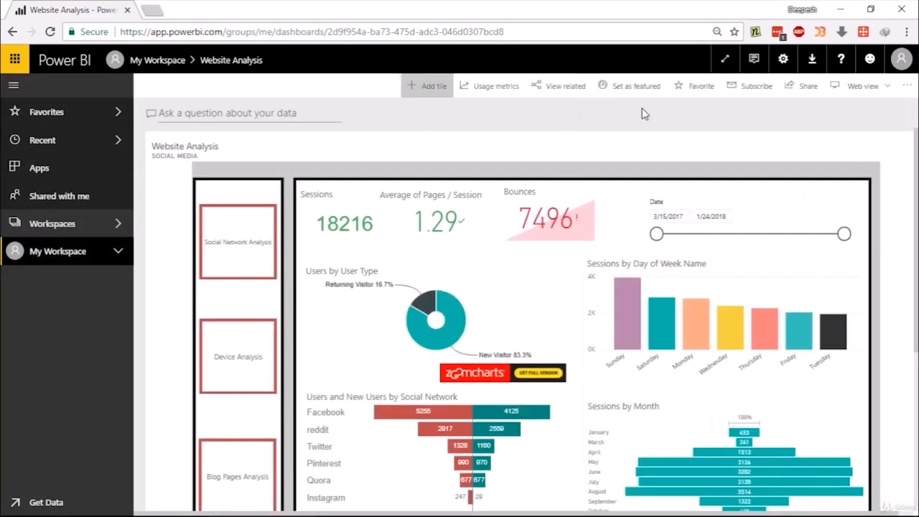
Review the dashboard's sharing options, including the dashboard link and the recipient email field, and close them without sharing
left_click(802, 93)
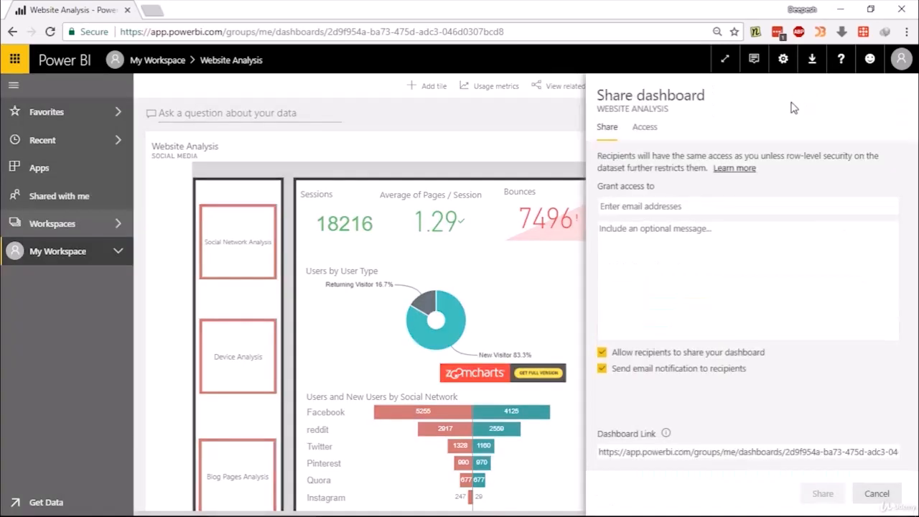
left_click(736, 451)
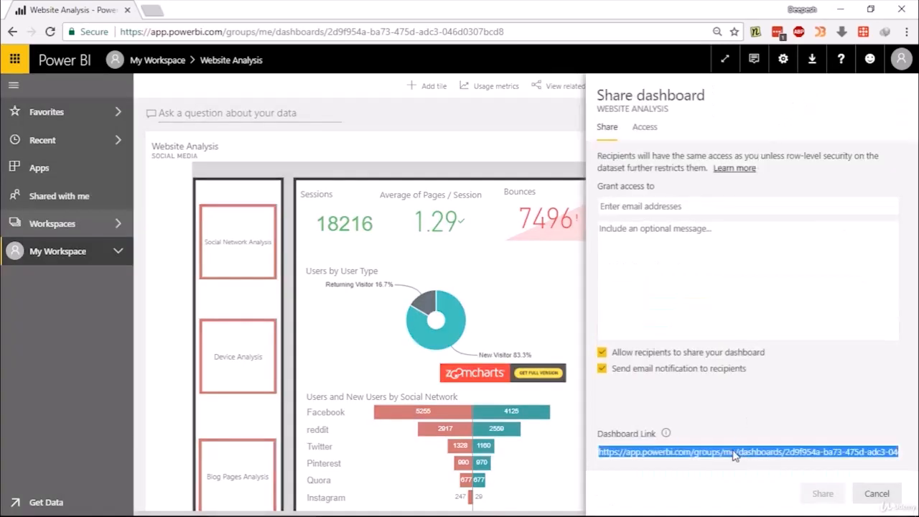
left_click(726, 440)
left_click(644, 204)
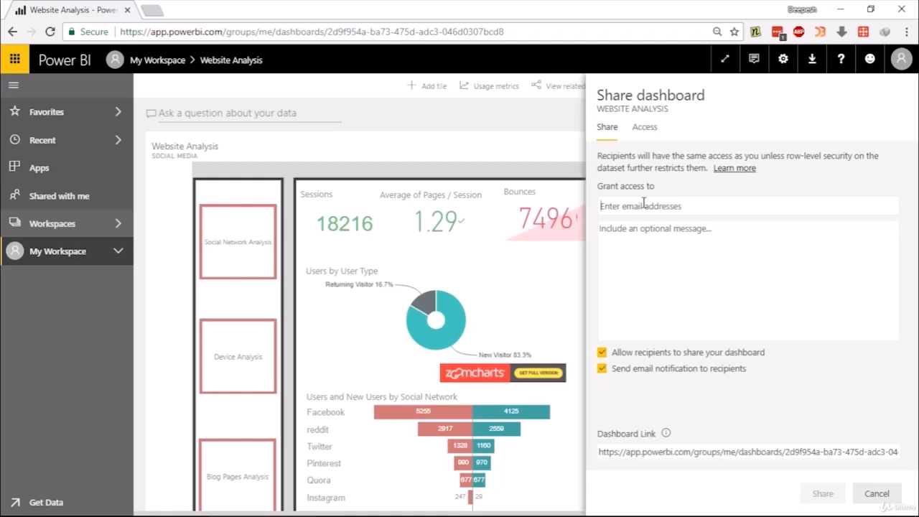
left_click(877, 493)
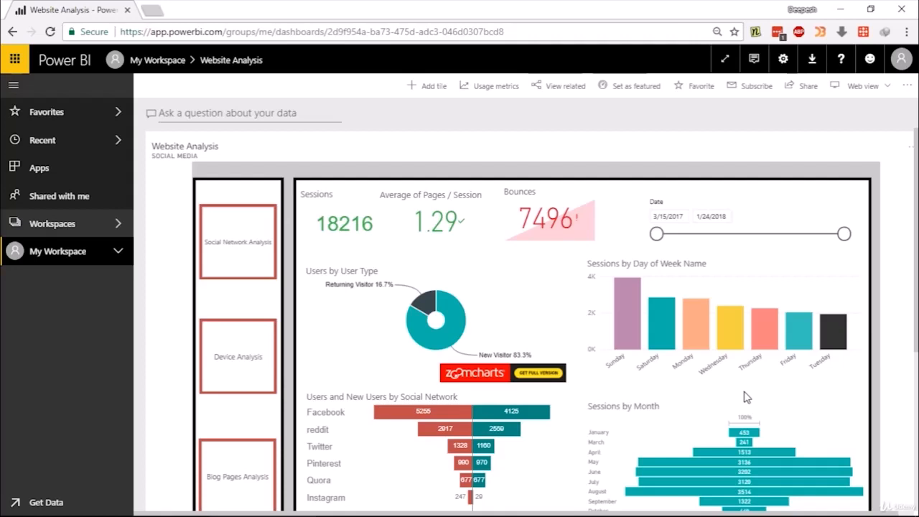
Switch the Website Analysis dashboard to the phone view and look over its tile layout
left_click(869, 89)
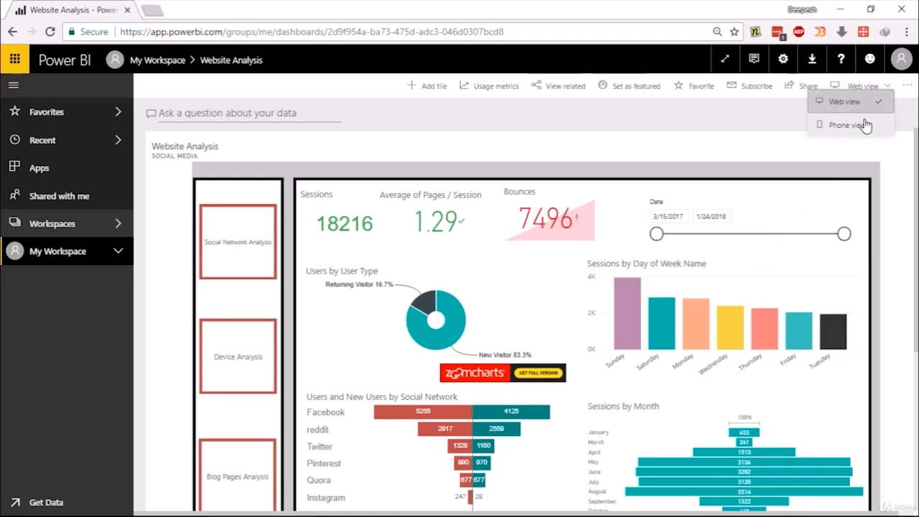
left_click(866, 124)
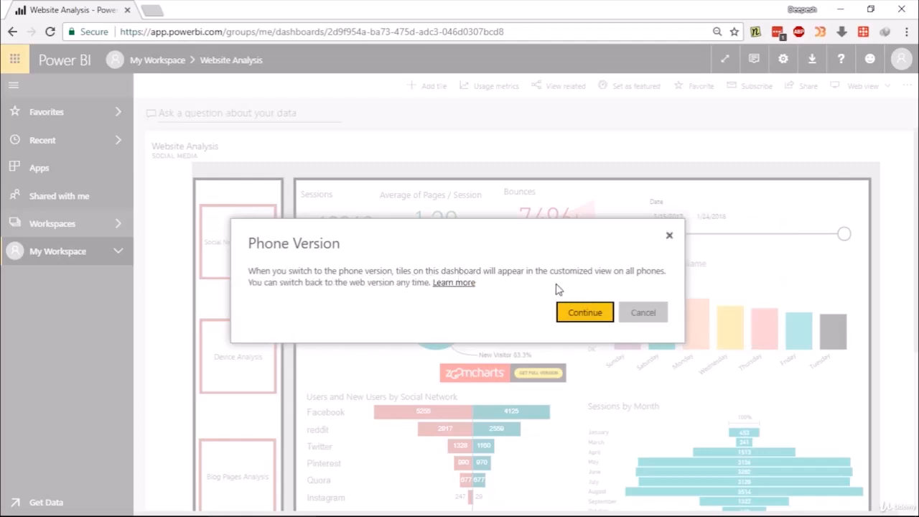
left_click(584, 312)
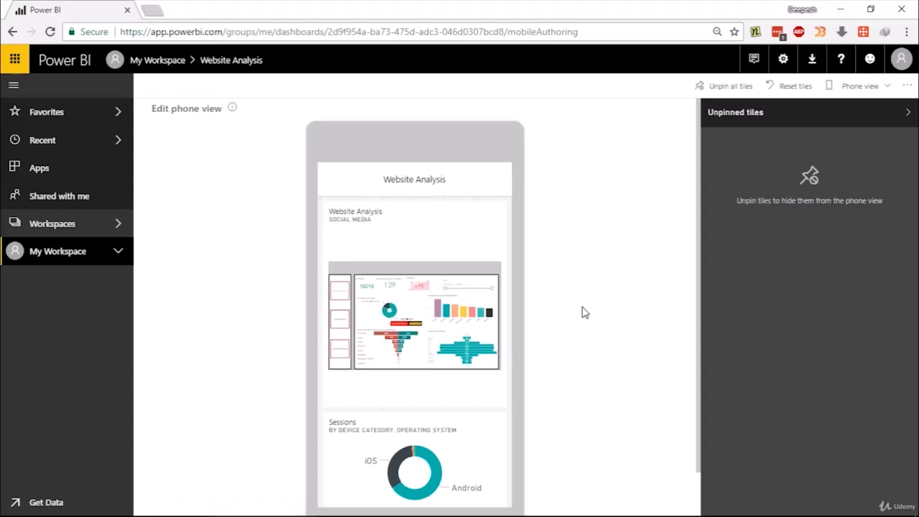
scroll(460, 332, "down", 1)
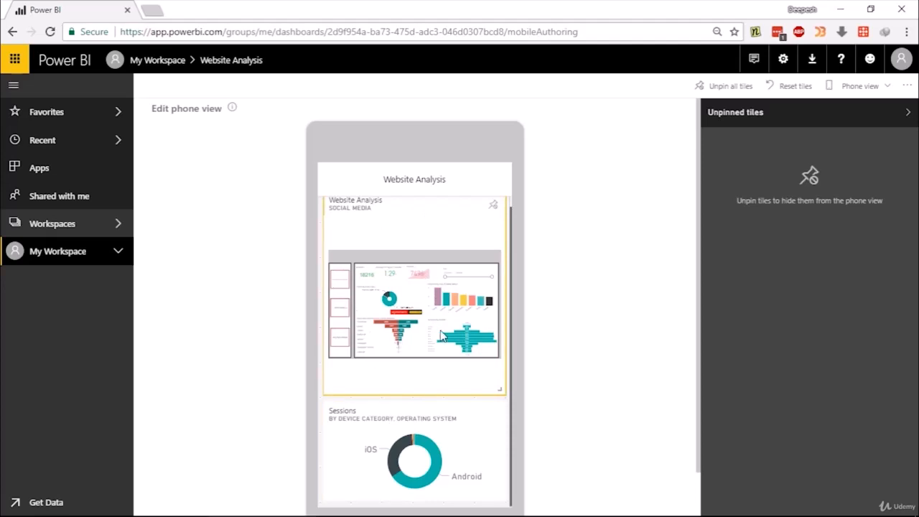
scroll(442, 336, "up", 1)
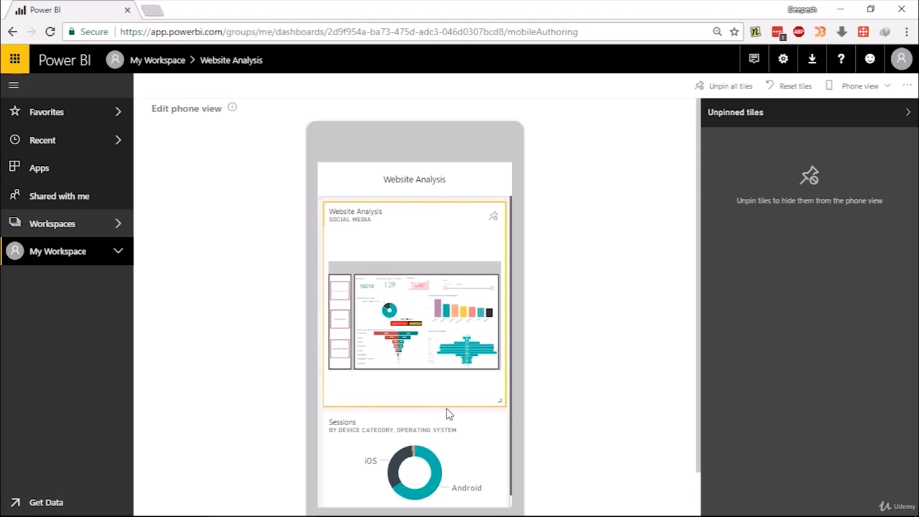
scroll(450, 442, "down", 1)
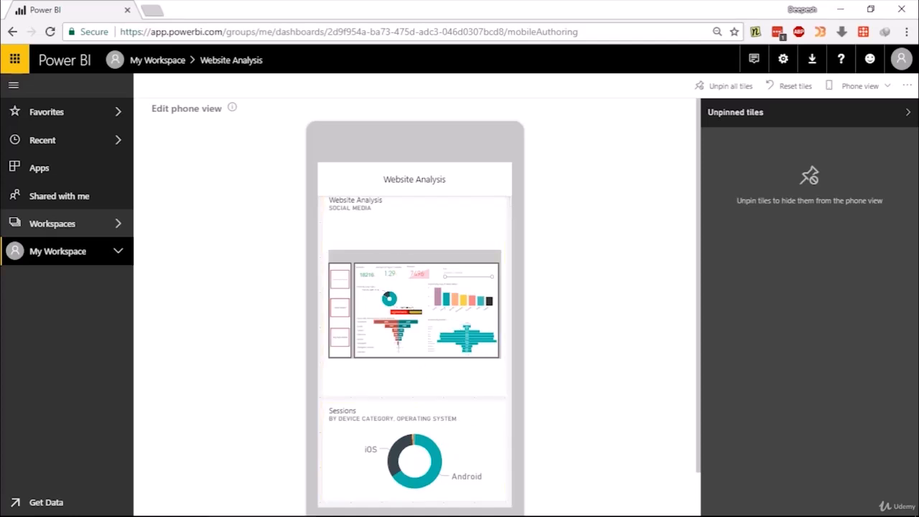
Open the Website Analysis report and pin the Social Network, Device and Blog Pages Analysis boxes to the existing Website Analysis dashboard
left_click(157, 61)
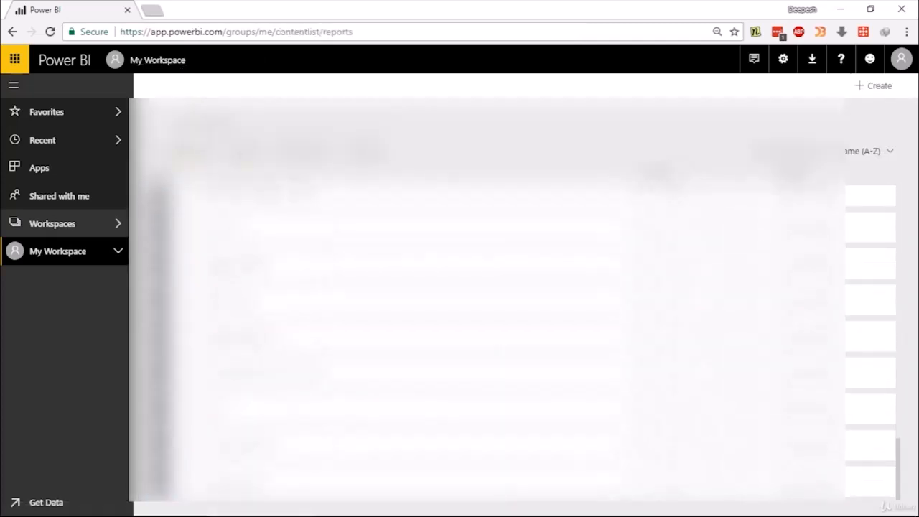
left_click(260, 447)
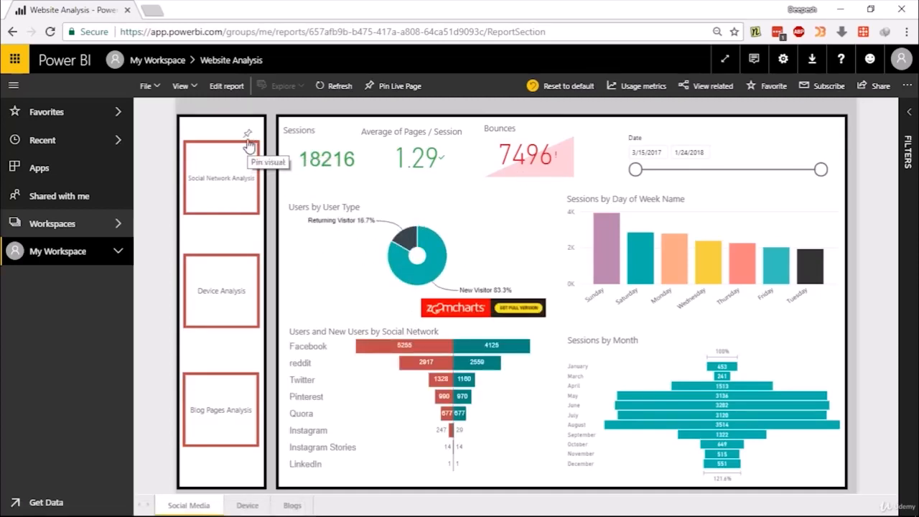
left_click(248, 144)
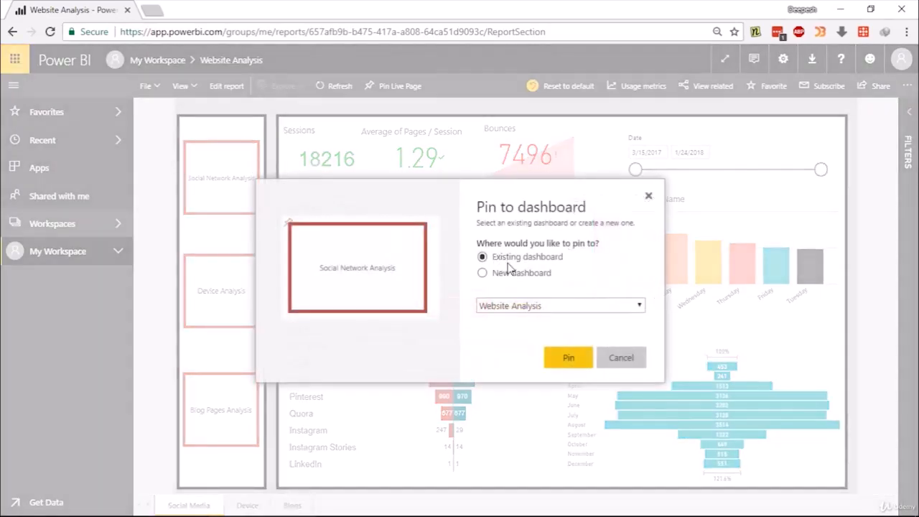
left_click(568, 357)
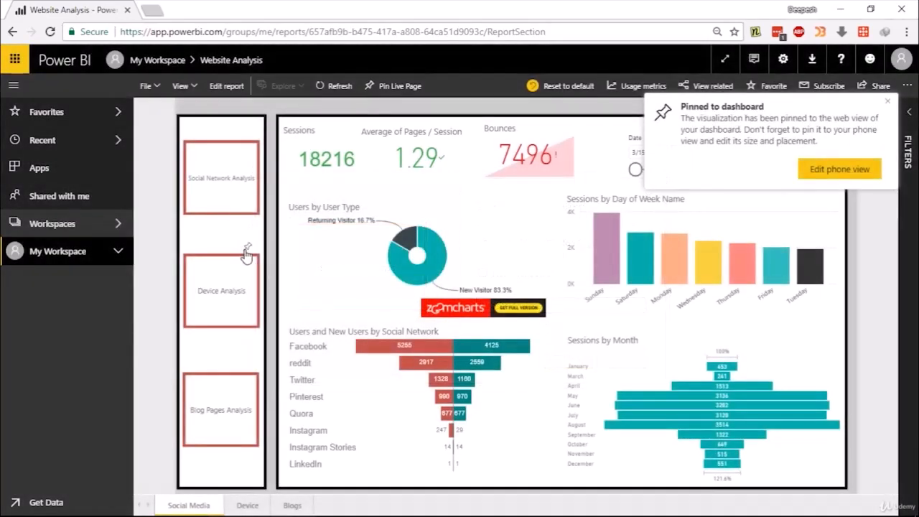
left_click(247, 246)
left_click(565, 355)
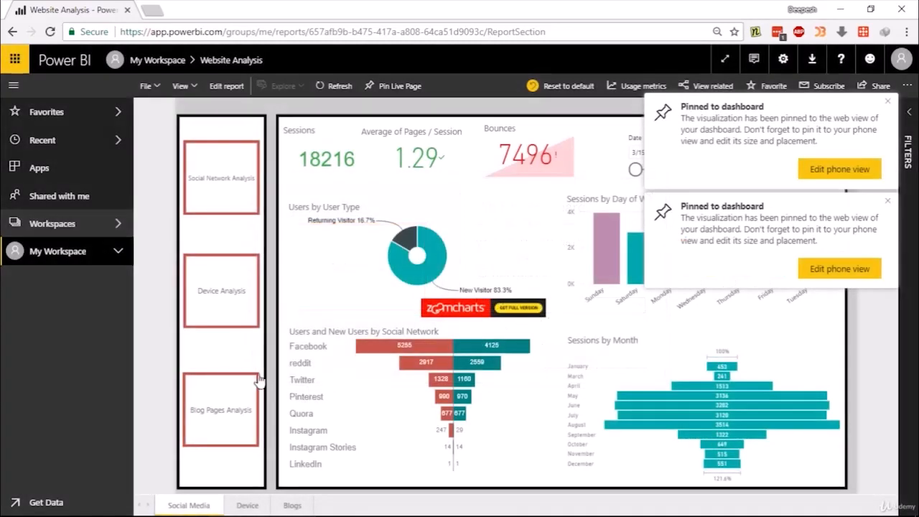
left_click(249, 368)
left_click(567, 355)
Pin the Users by User Type, Sessions by Day of Week Name and Sessions by Month visuals to the Website Analysis dashboard
left_click(509, 193)
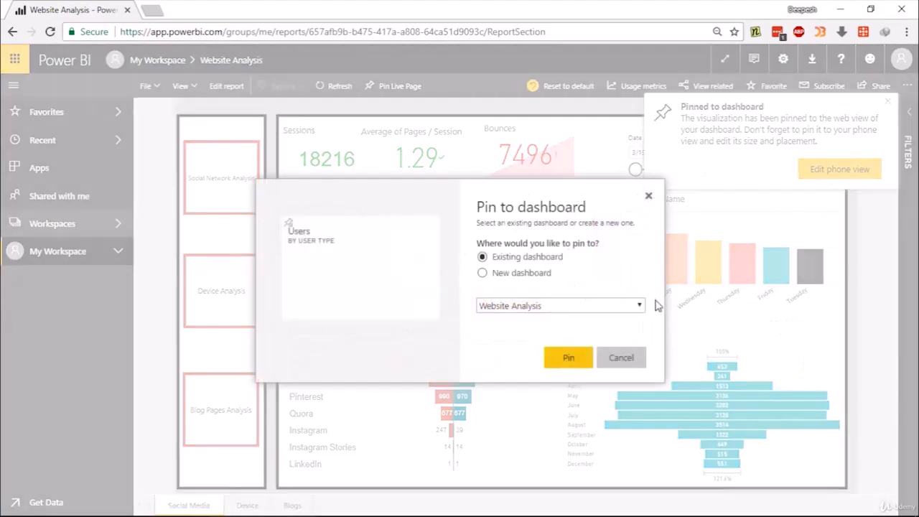
left_click(583, 360)
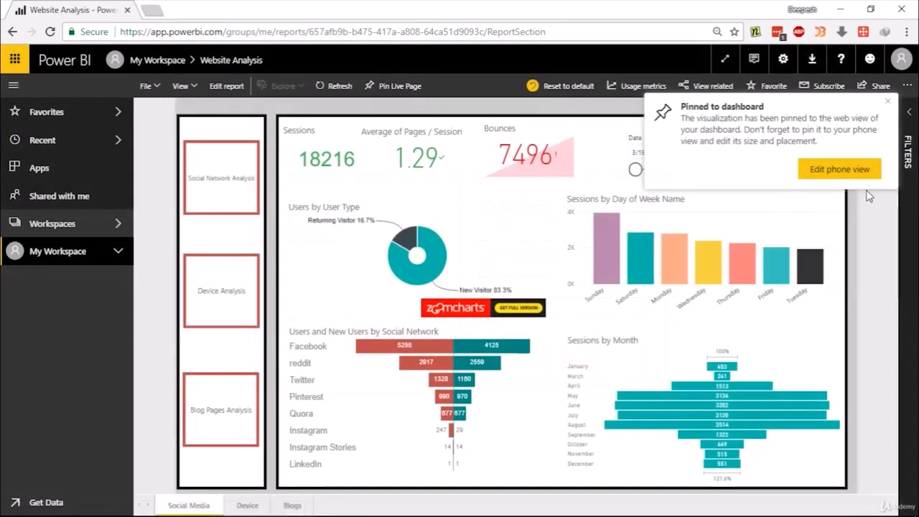
left_click(888, 102)
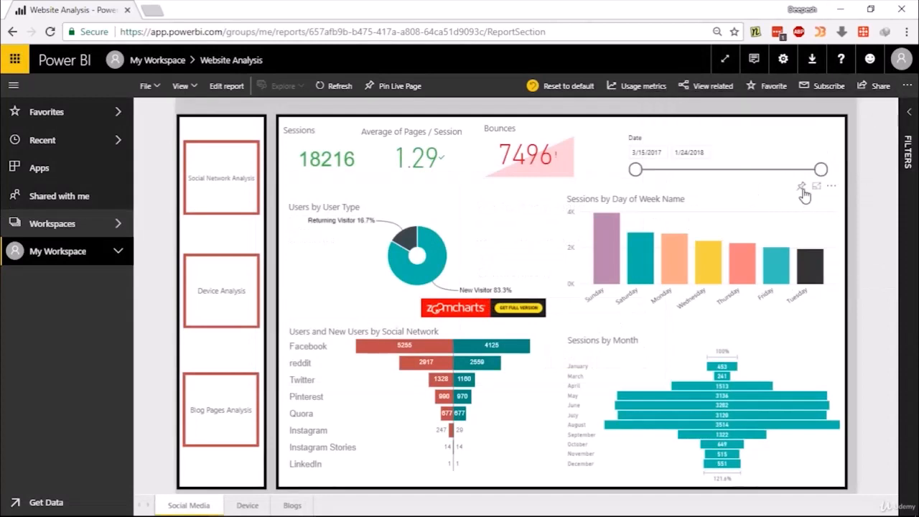
left_click(801, 185)
left_click(567, 354)
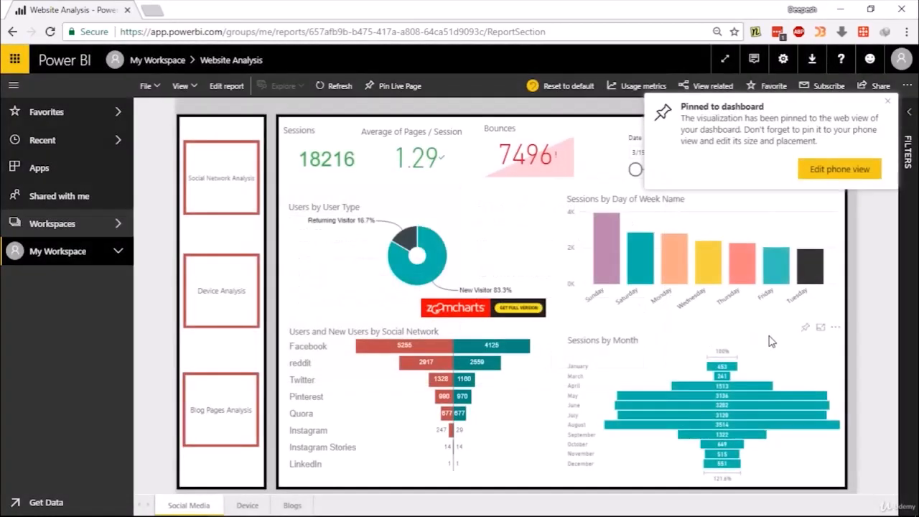
left_click(804, 327)
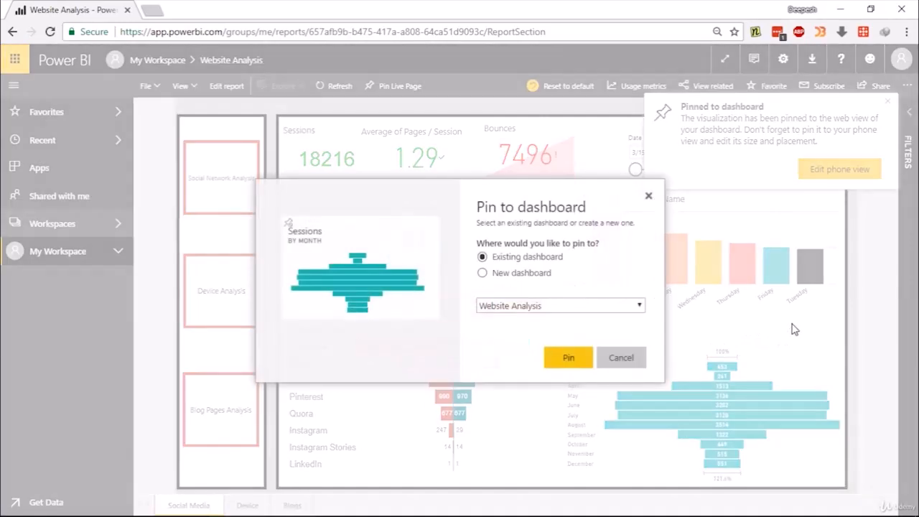
left_click(569, 357)
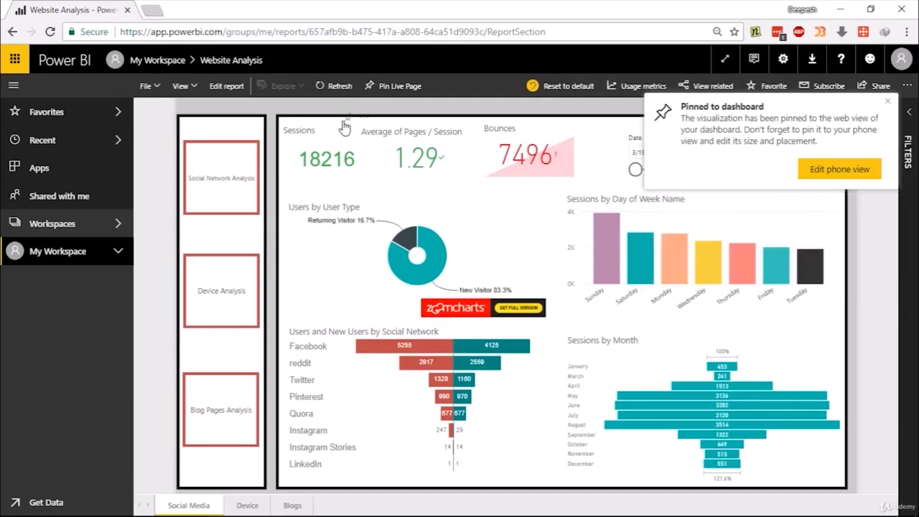
Pin the Sessions card and the Bounces KPI to the existing Website Analysis dashboard
left_click(349, 116)
left_click(566, 353)
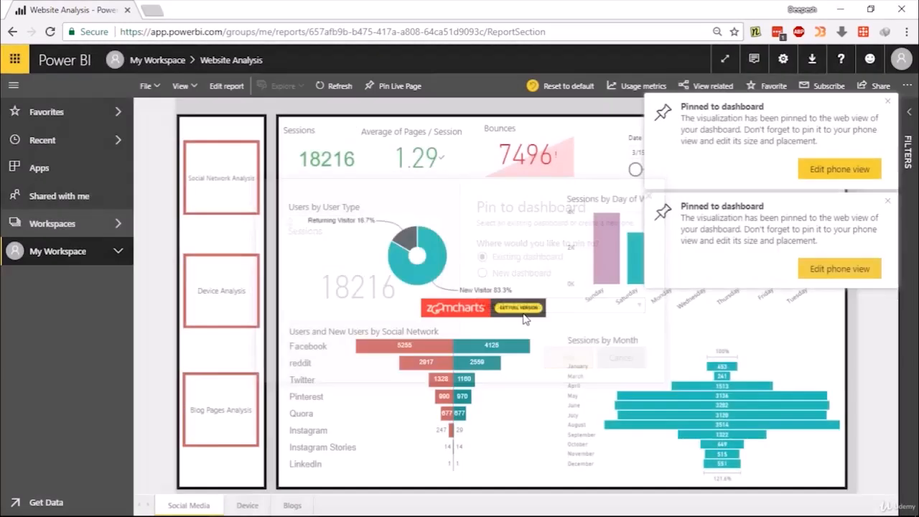
left_click(537, 115)
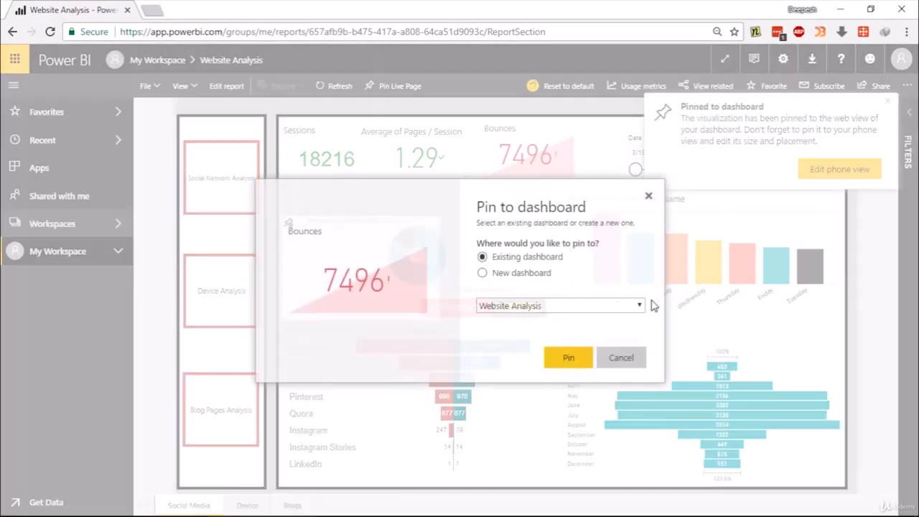
left_click(582, 362)
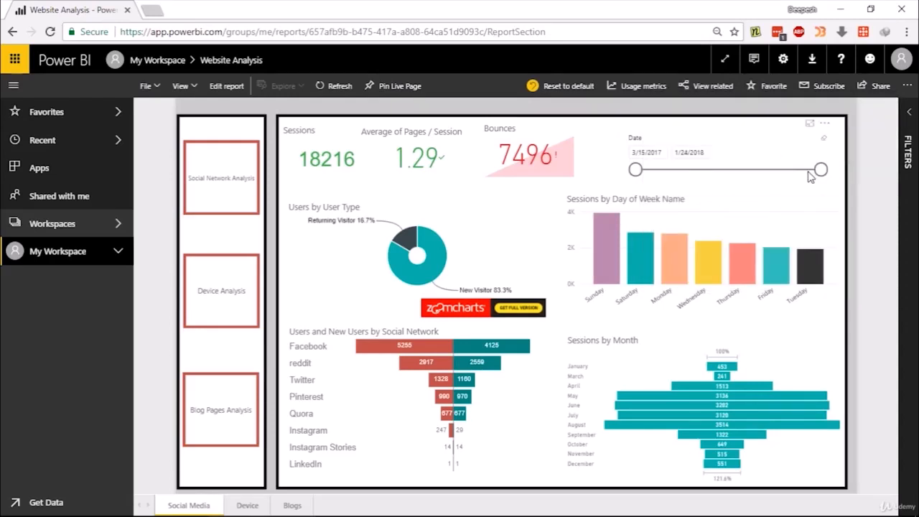
Open the Website Analysis dashboard from My Workspace and look through the individual visual tiles pinned below the live page
left_click(153, 62)
left_click(247, 152)
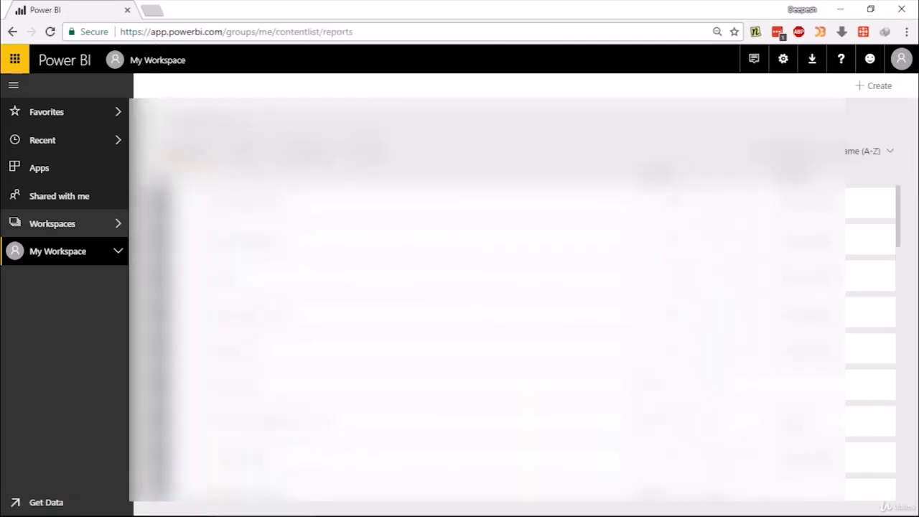
left_click(186, 151)
scroll(488, 324, "down", 8)
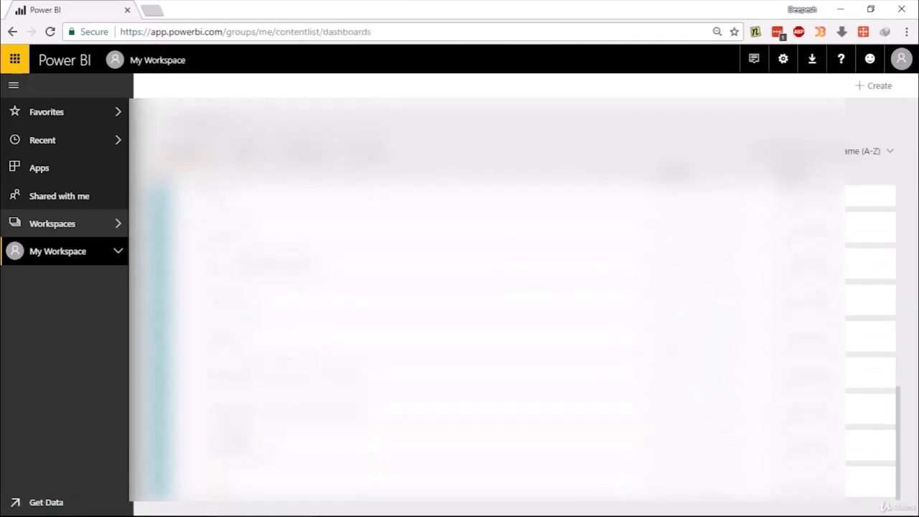
left_click(228, 446)
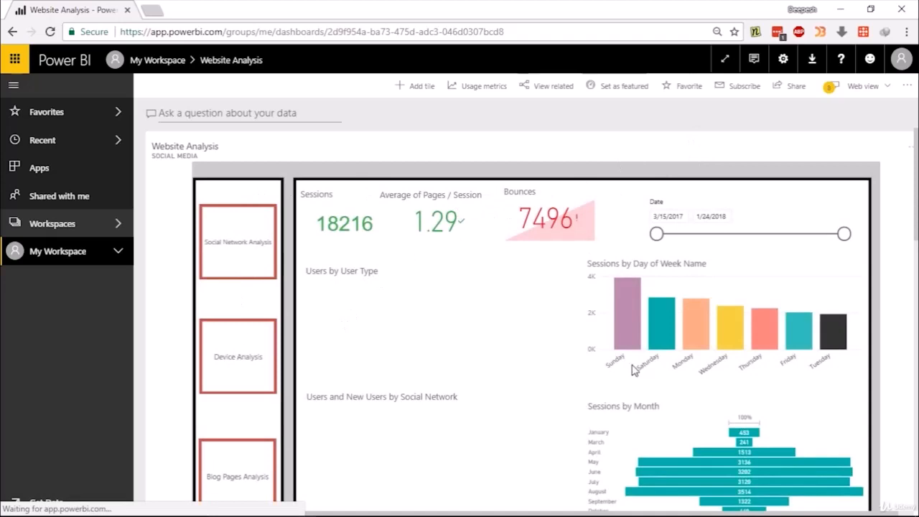
scroll(379, 239, "down", 1)
scroll(478, 266, "down", 1)
scroll(479, 266, "up", 2)
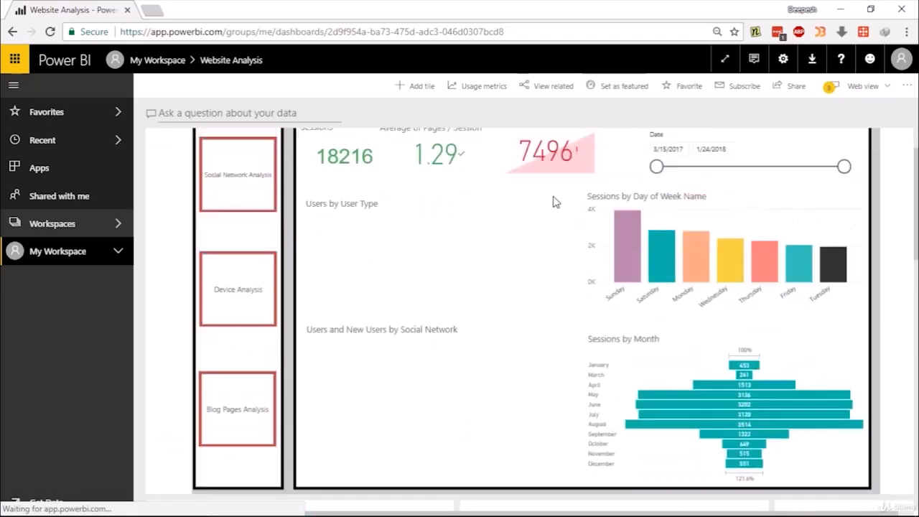
scroll(732, 261, "down", 7)
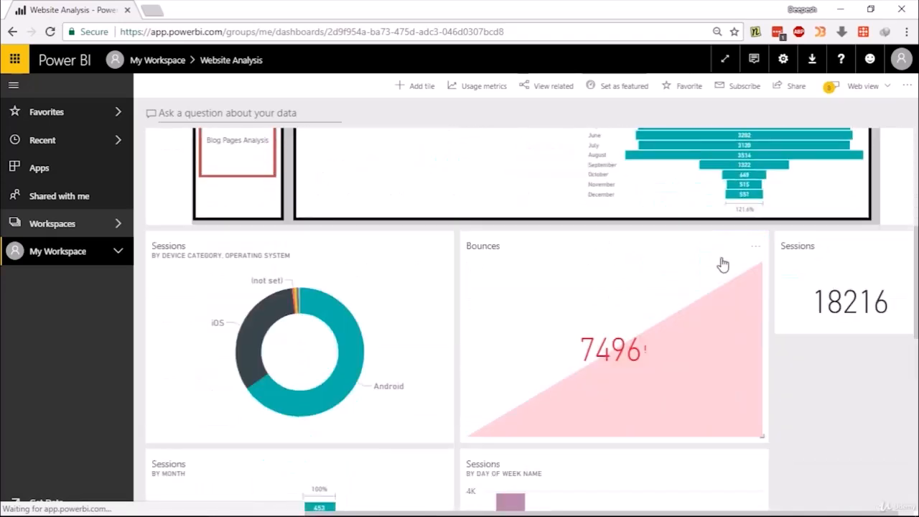
scroll(553, 273, "down", 2)
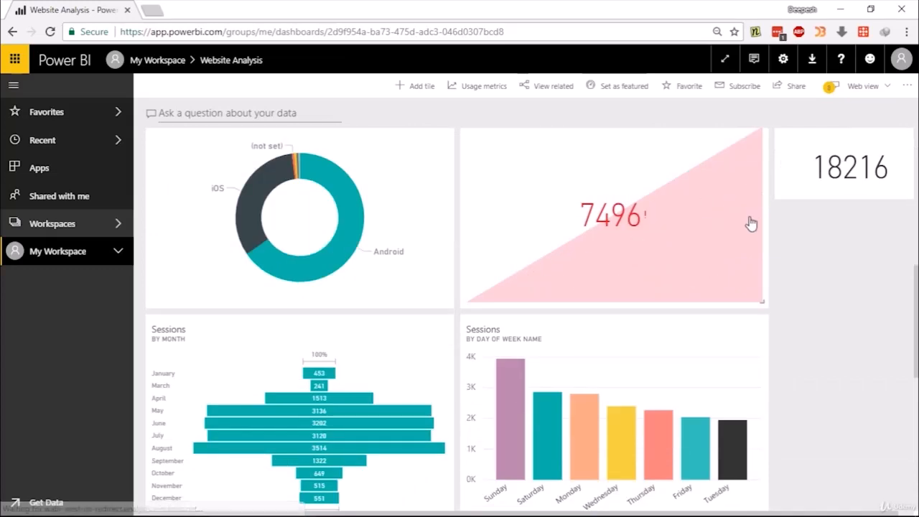
Look through the visual tiles below the live page, down to the Social Network Analysis box, and return to the start of the dashboard
scroll(719, 230, "down", 3)
scroll(668, 250, "down", 4)
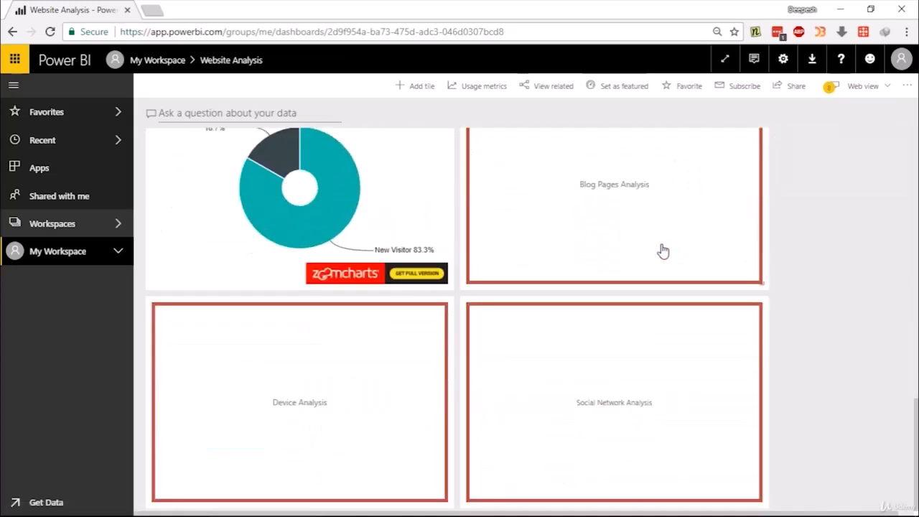
scroll(663, 250, "up", 1)
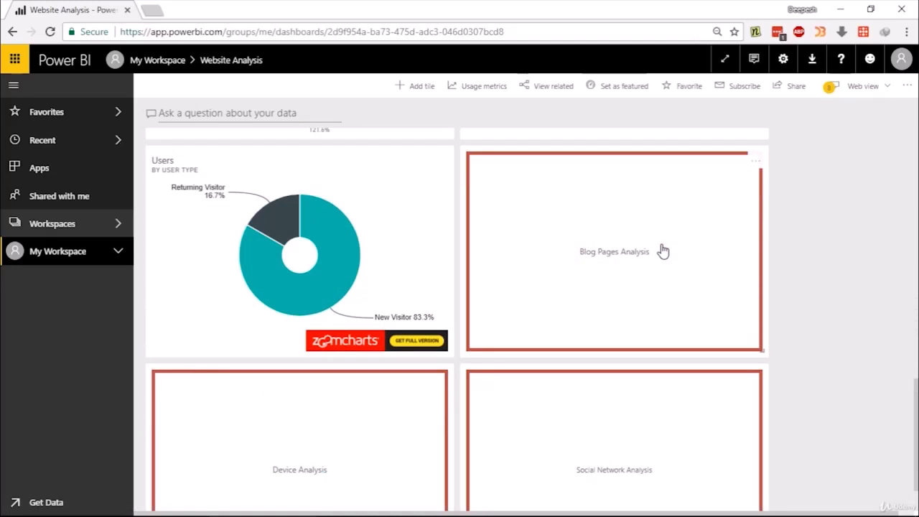
scroll(663, 251, "up", 1)
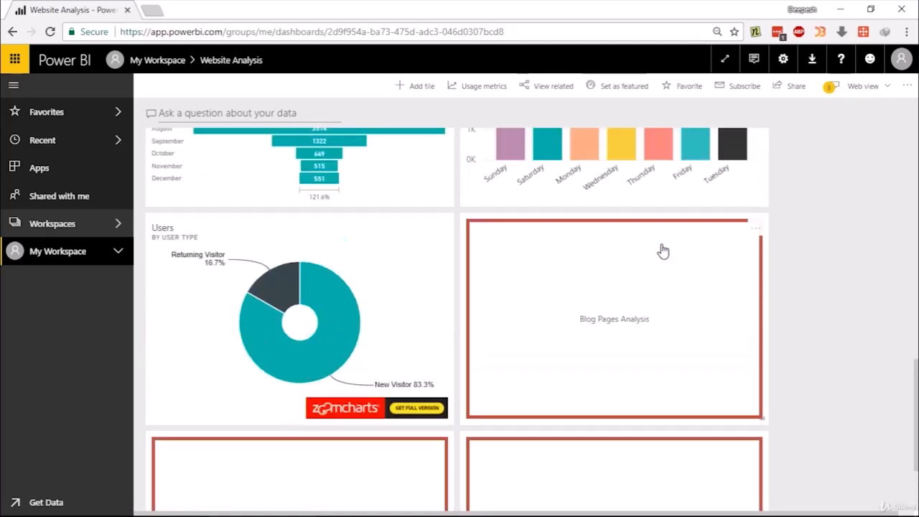
scroll(663, 251, "up", 5)
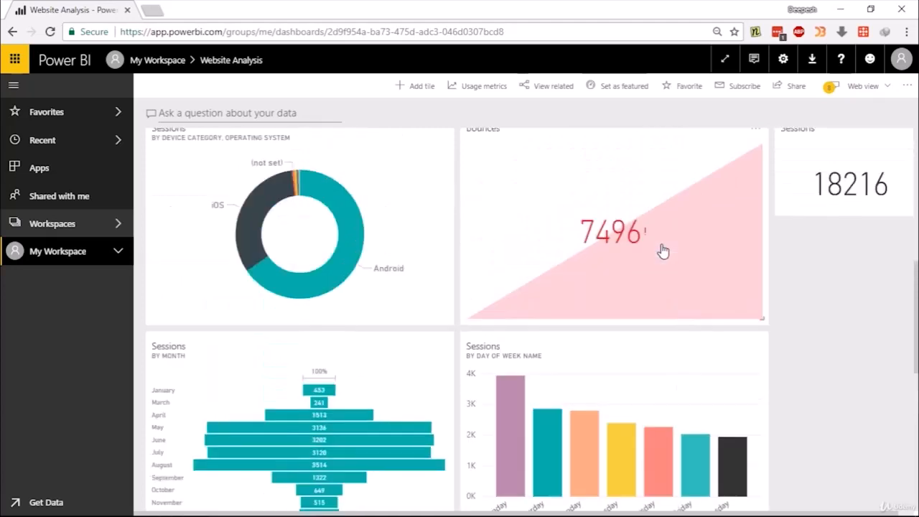
scroll(663, 251, "up", 1)
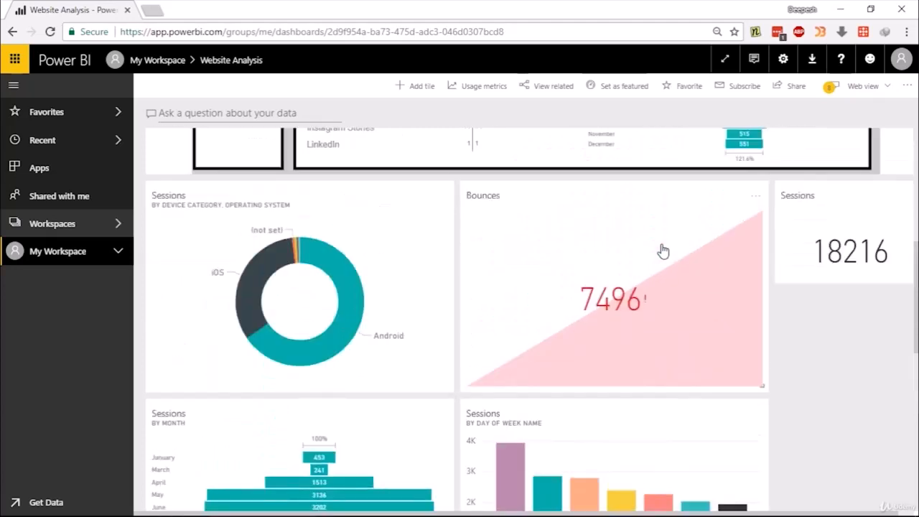
scroll(662, 247, "up", 6)
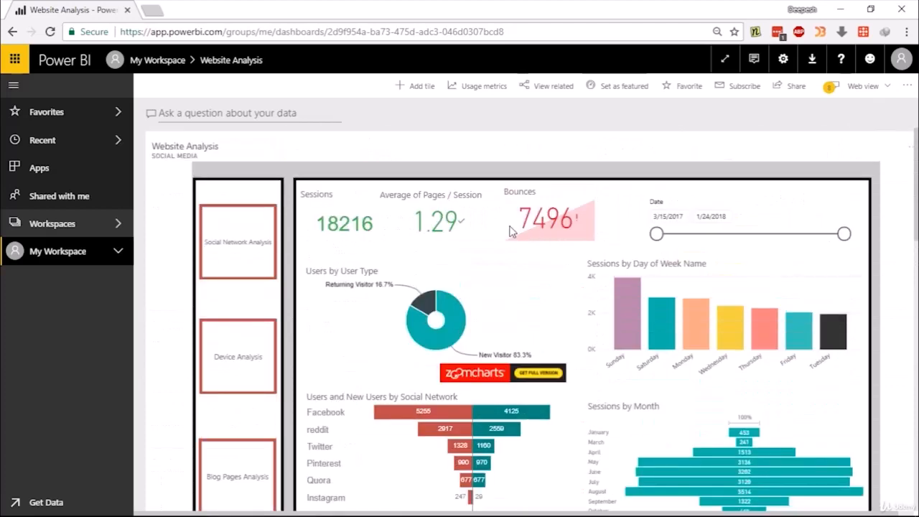
scroll(512, 232, "down", 1)
Switch the Website Analysis dashboard to phone view and unpin the live Social Media page tile from it
left_click(862, 87)
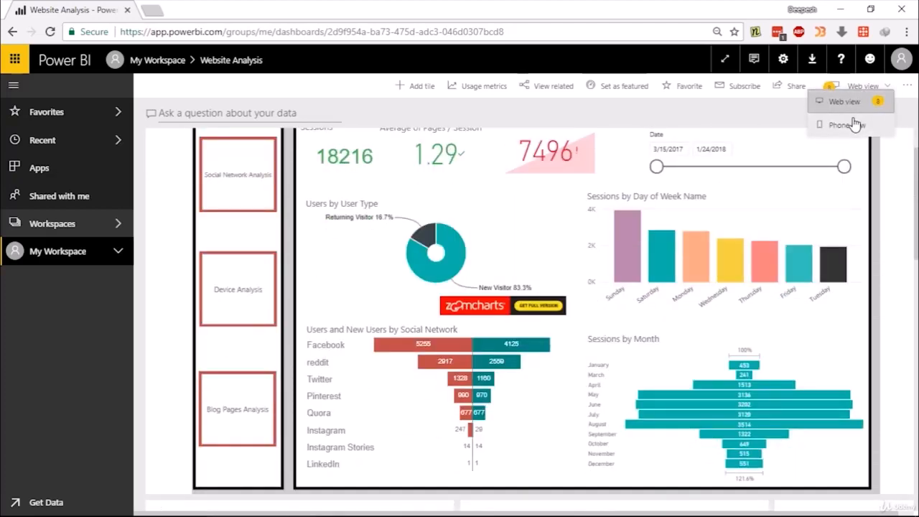
scroll(774, 158, "up", 1)
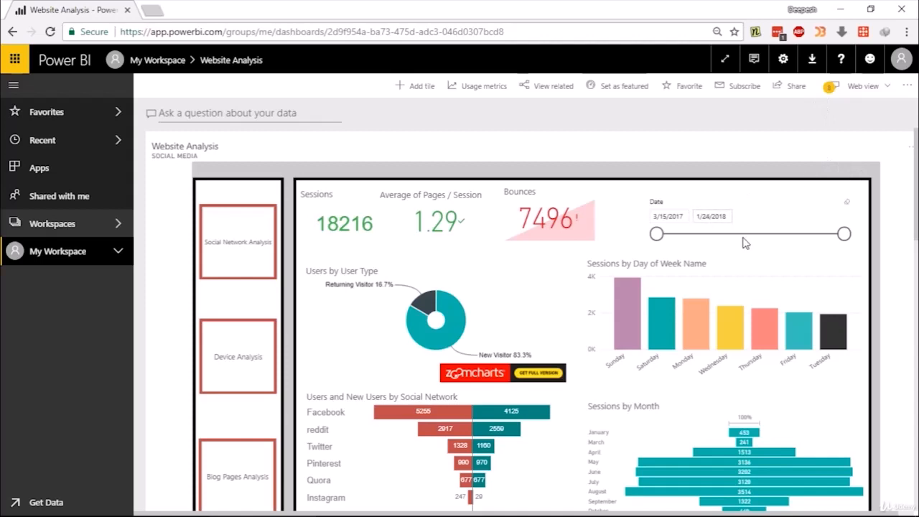
left_click(865, 86)
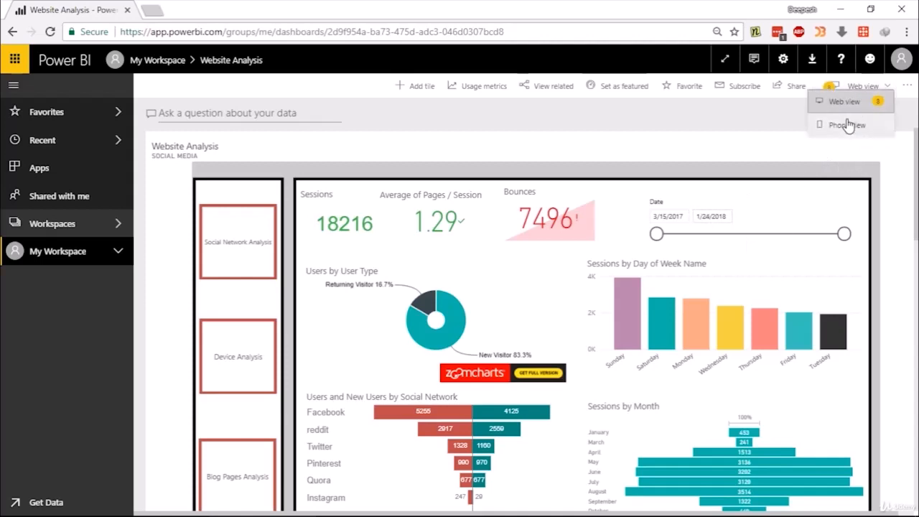
left_click(848, 125)
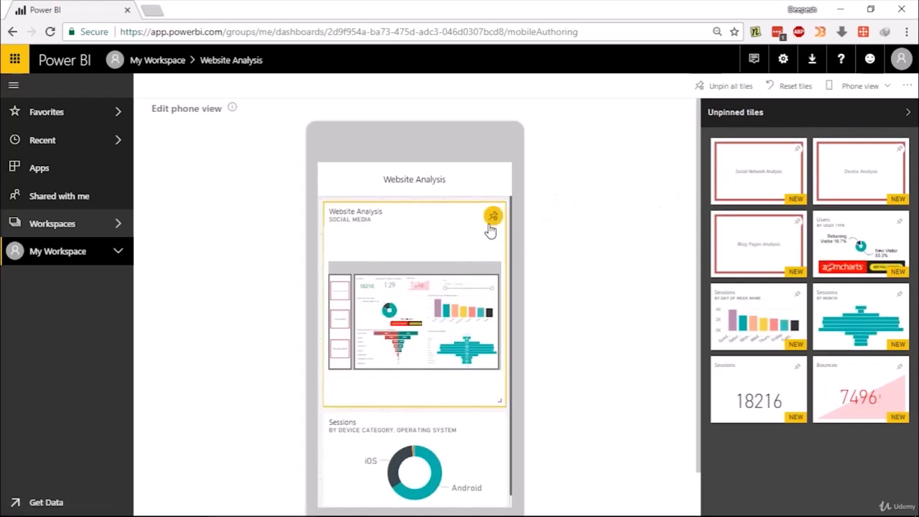
left_click(492, 217)
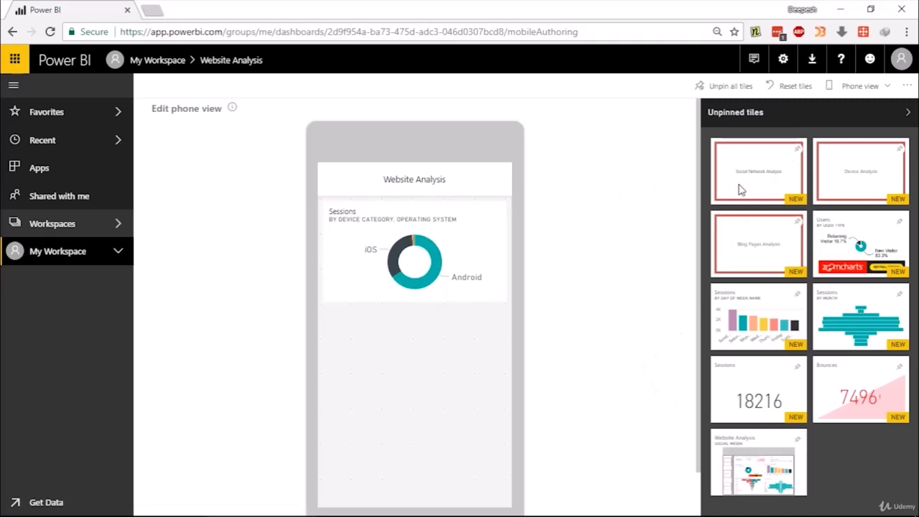
Pin the Social Network, Blog Pages and Device Analysis boxes to the phone view and unpin the Sessions by Device Category, Operating System donut
left_click(798, 149)
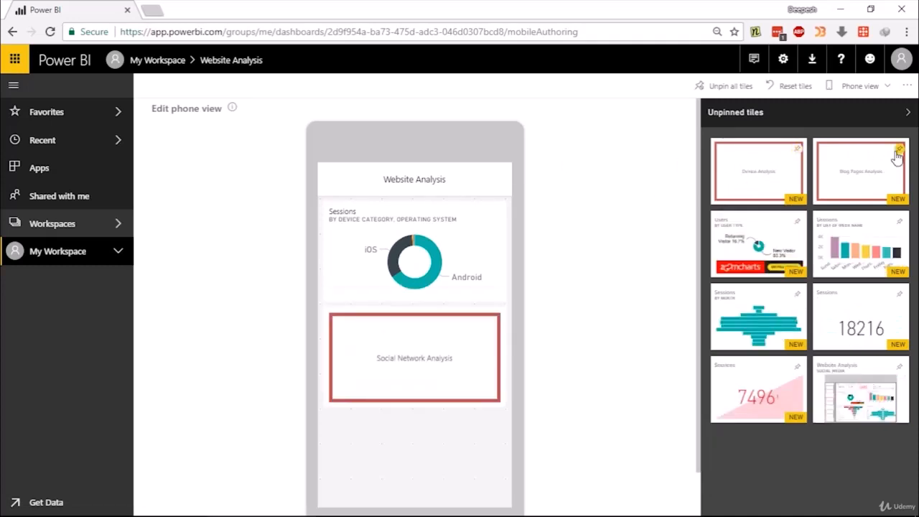
left_click(899, 152)
left_click(797, 149)
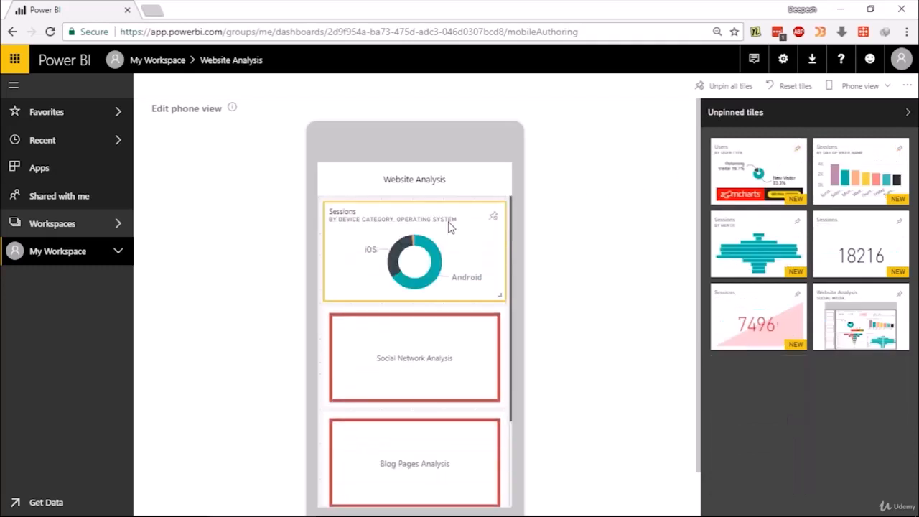
left_click(494, 215)
scroll(462, 254, "down", 1)
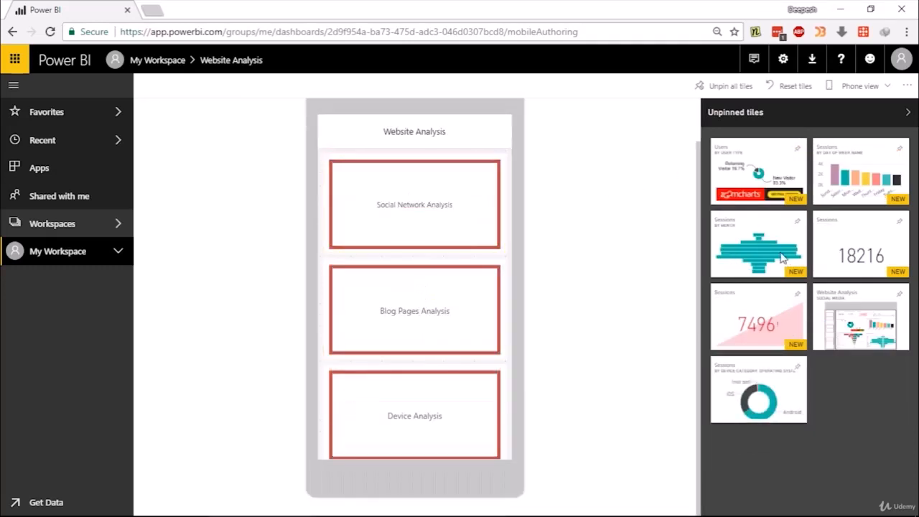
Pin the Users by User Type tile to the phone view and check the order of the tiles
left_click(797, 150)
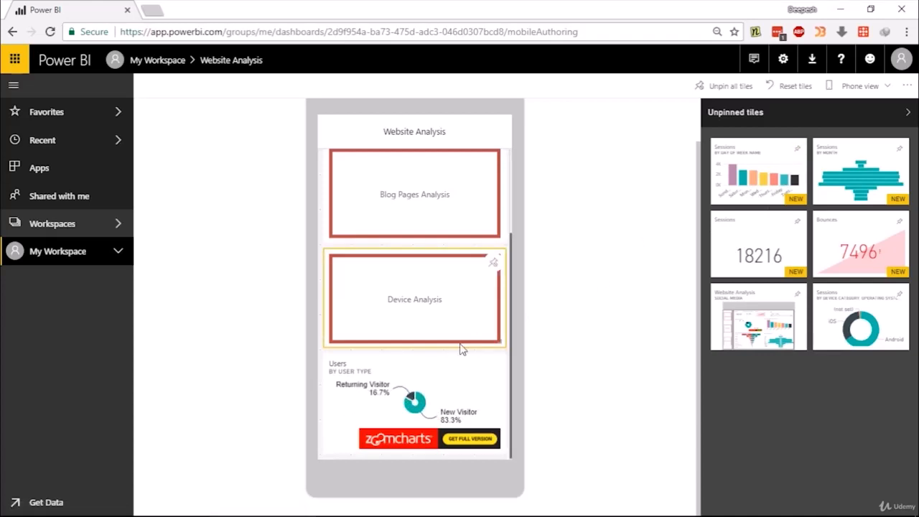
scroll(507, 244, "up", 2)
scroll(506, 244, "down", 2)
scroll(494, 328, "up", 2)
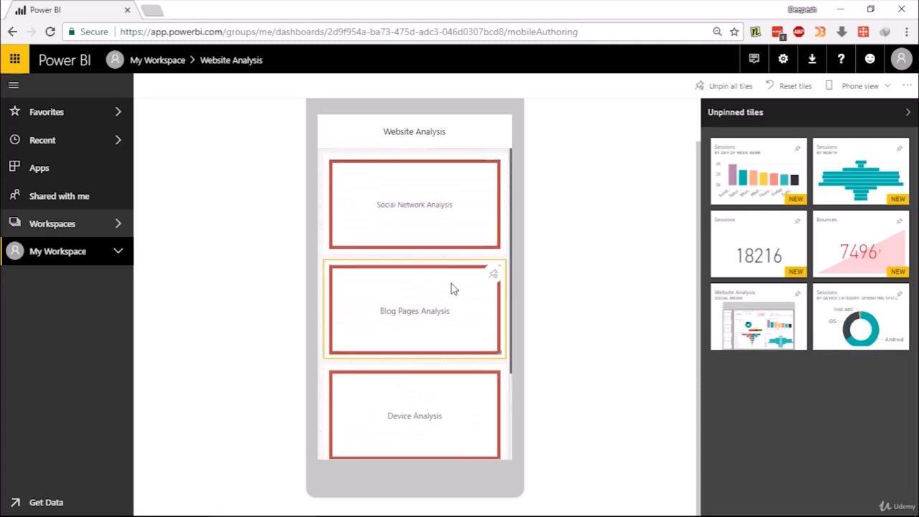
Shrink the Social Network Analysis and Blog Pages Analysis tiles to half width and arrange them side by side in the first row
left_click_drag(493, 248, 406, 214)
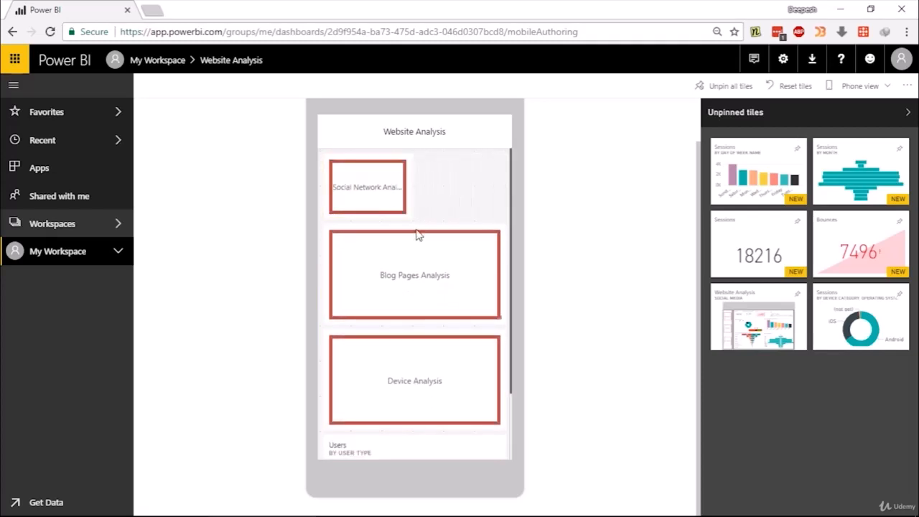
left_click_drag(495, 314, 400, 210)
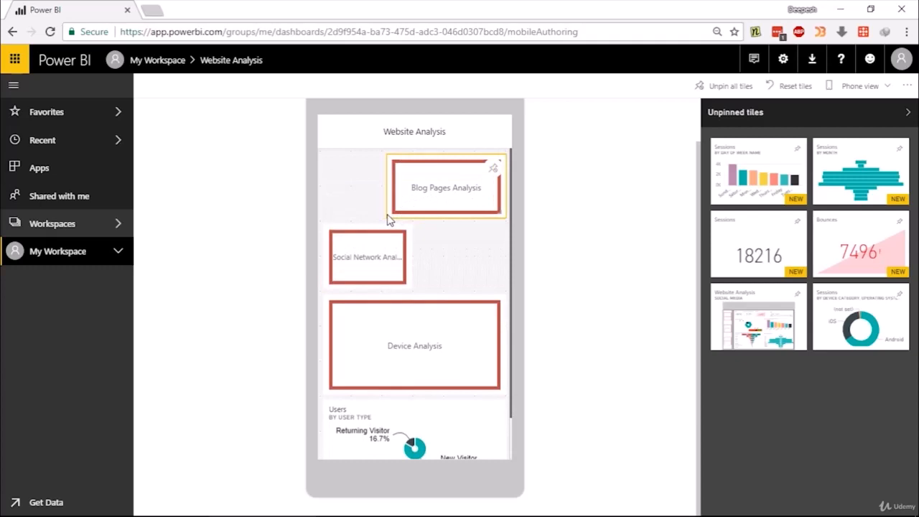
left_click_drag(406, 210, 479, 207)
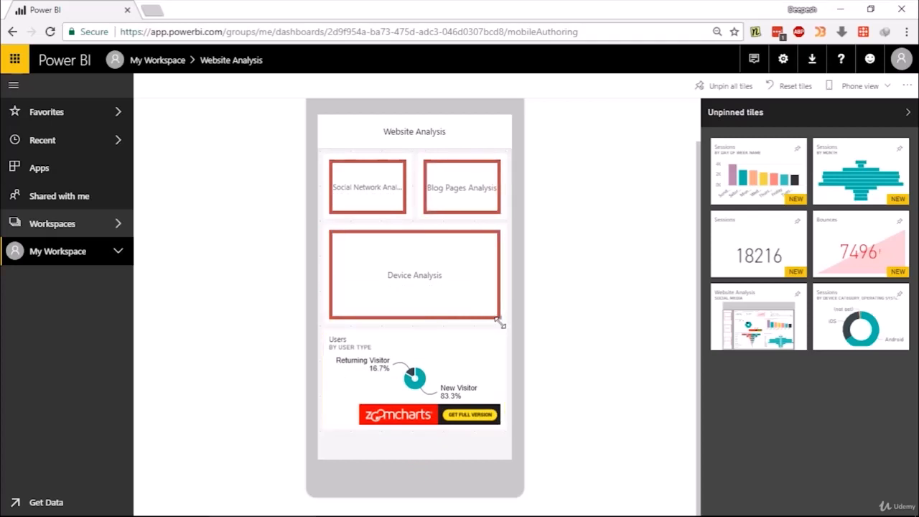
Shrink the Device Analysis and Users by User Type tiles to half width and place Users beside Device Analysis
left_click_drag(500, 321, 406, 284)
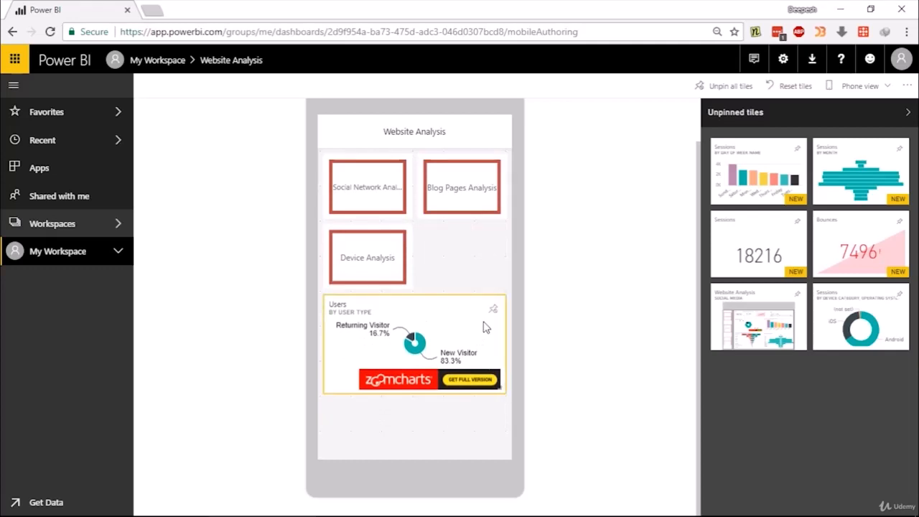
left_click_drag(504, 392, 397, 382)
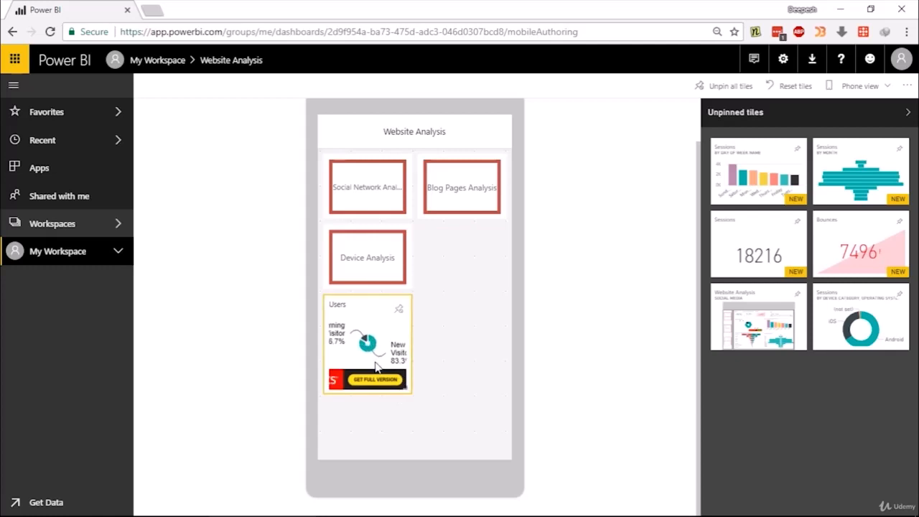
left_click_drag(381, 372, 476, 300)
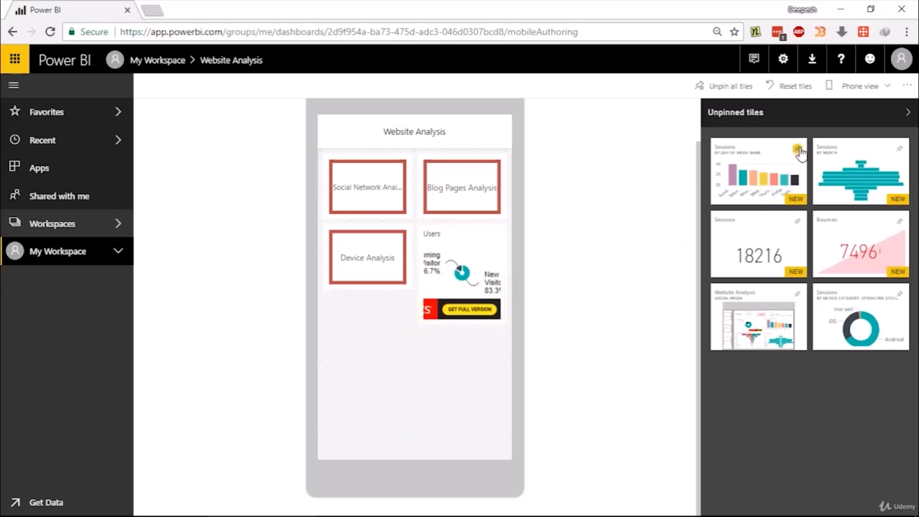
Pin the Sessions by Day of Week Name, Sessions by Month, Sessions card and Bounces tiles to the phone view
left_click(798, 150)
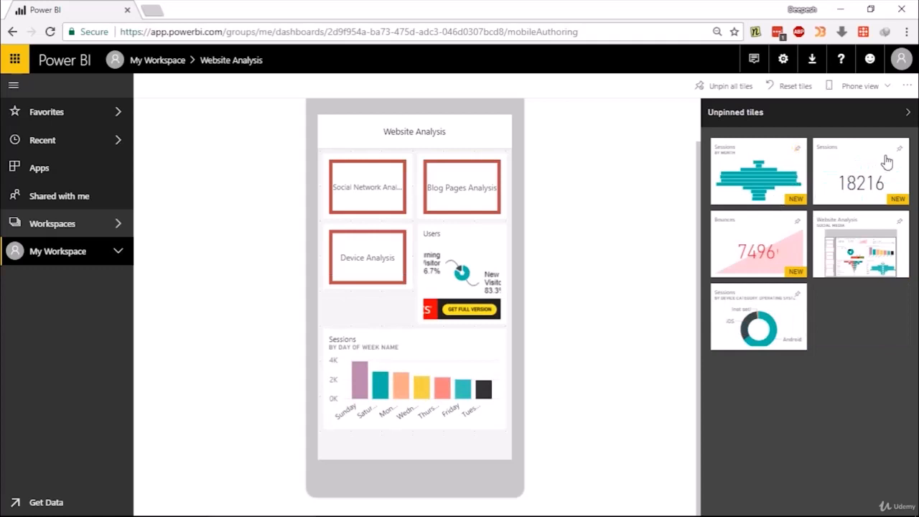
left_click(798, 149)
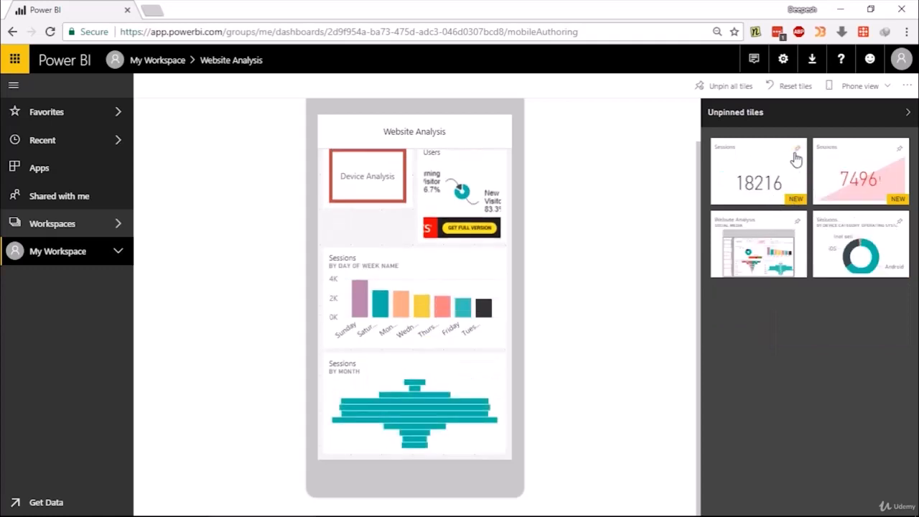
left_click(797, 149)
left_click(798, 149)
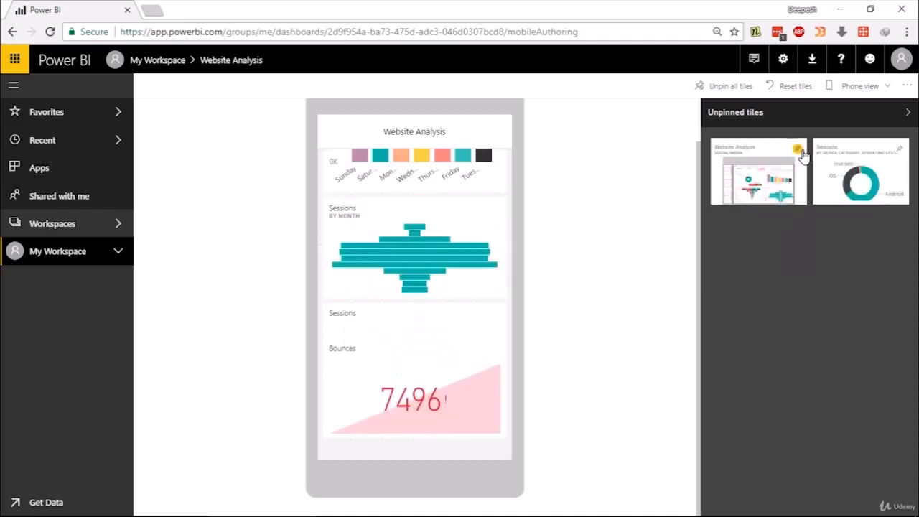
Unpin the Users by User Type tile from the phone view and enlarge the Device Analysis tile to full width
scroll(440, 322, "up", 3)
scroll(440, 322, "up", 1)
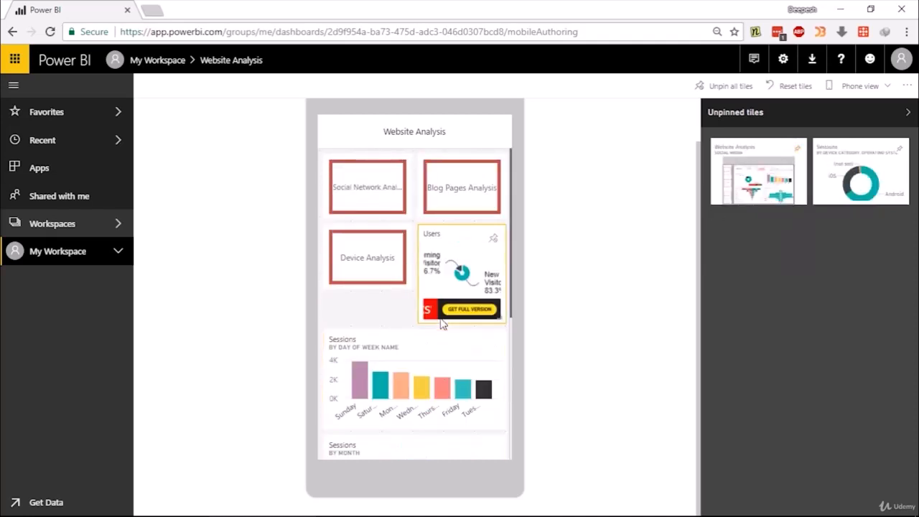
scroll(442, 320, "down", 1)
scroll(443, 318, "up", 1)
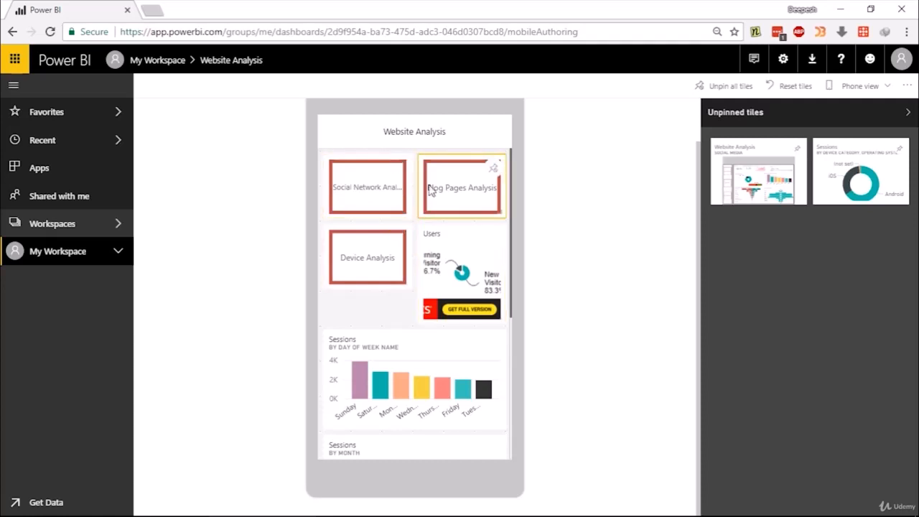
left_click(493, 237)
left_click_drag(406, 284, 518, 294)
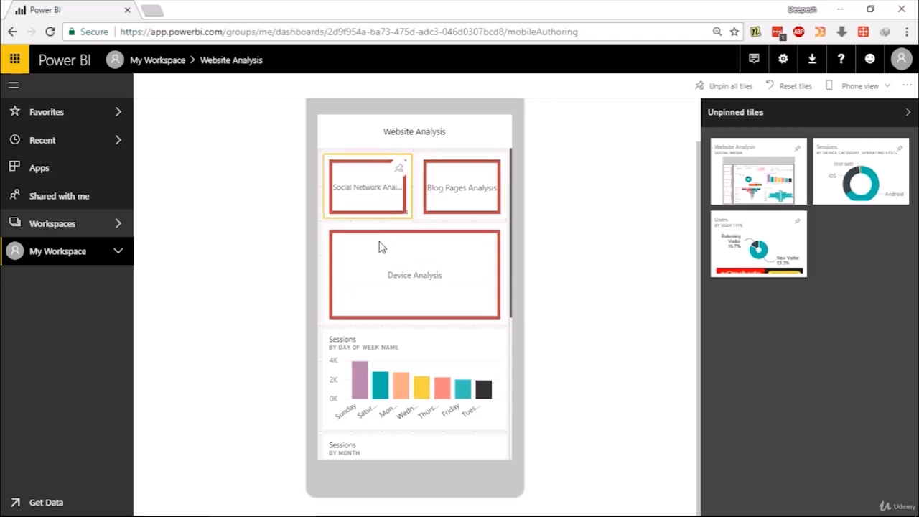
Review the remaining phone tiles and pin the Sessions by Device Category, Operating System donut below Bounces
scroll(450, 265, "down", 1)
scroll(435, 302, "down", 1)
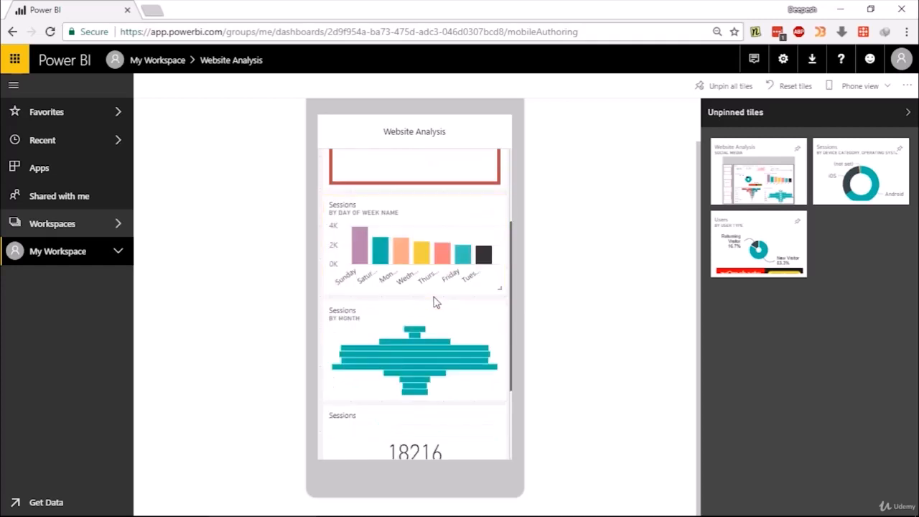
scroll(399, 342, "down", 1)
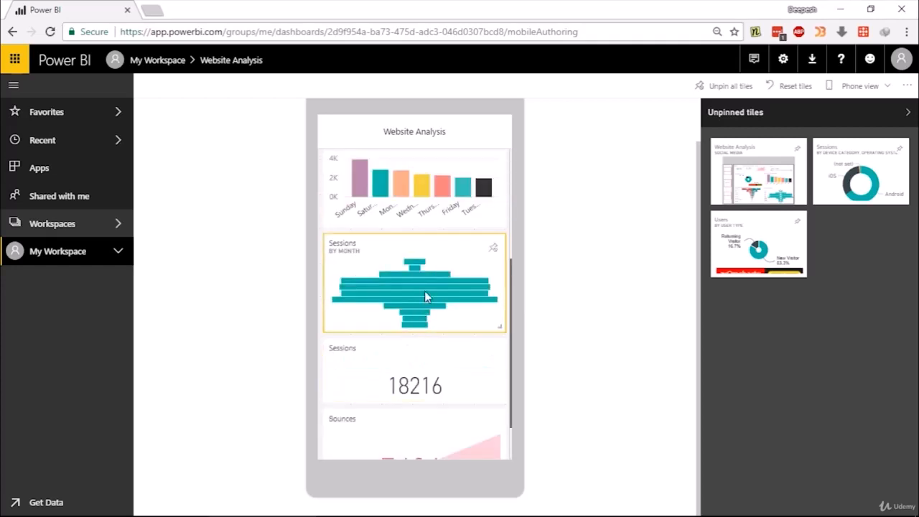
scroll(425, 296, "down", 1)
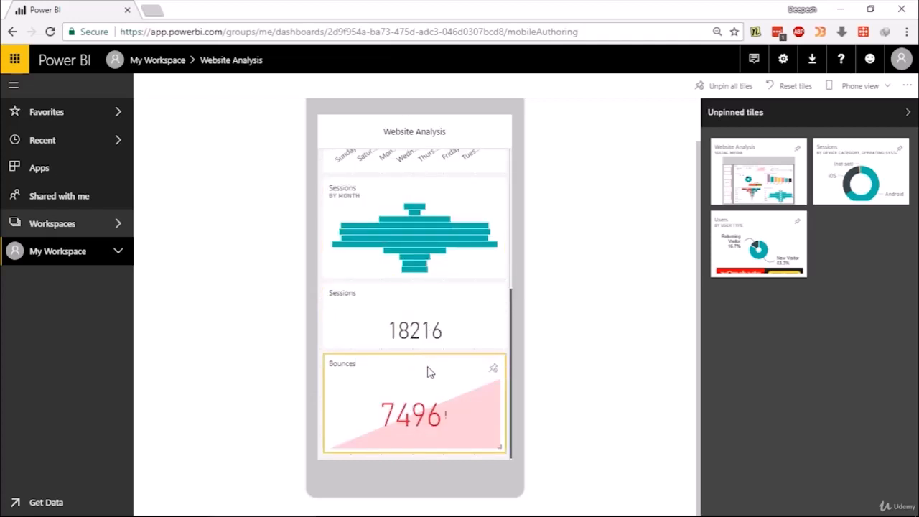
left_click(899, 150)
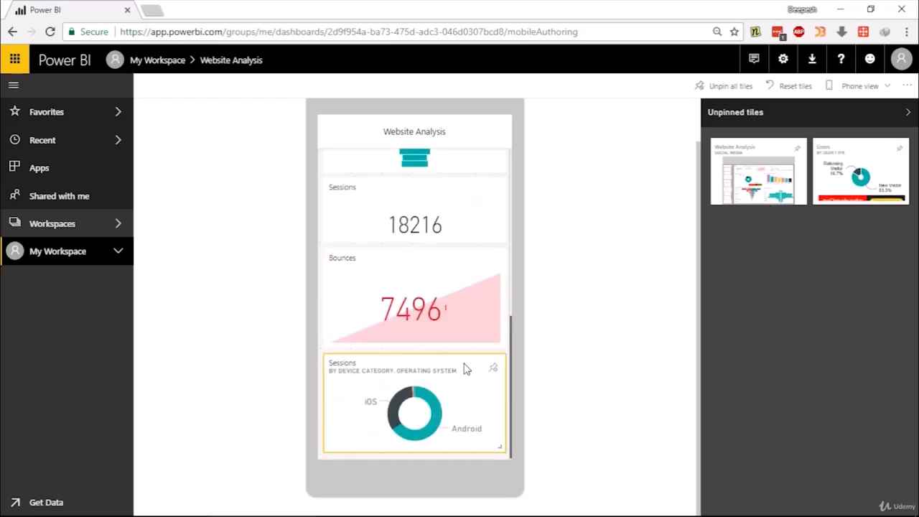
Check the phone layout from its first row and switch the dashboard back to web view
scroll(464, 368, "up", 10)
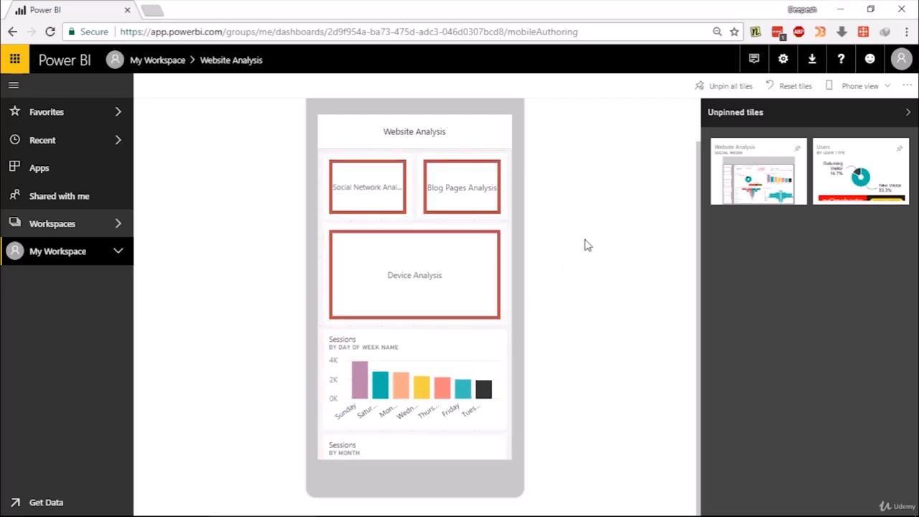
left_click(844, 94)
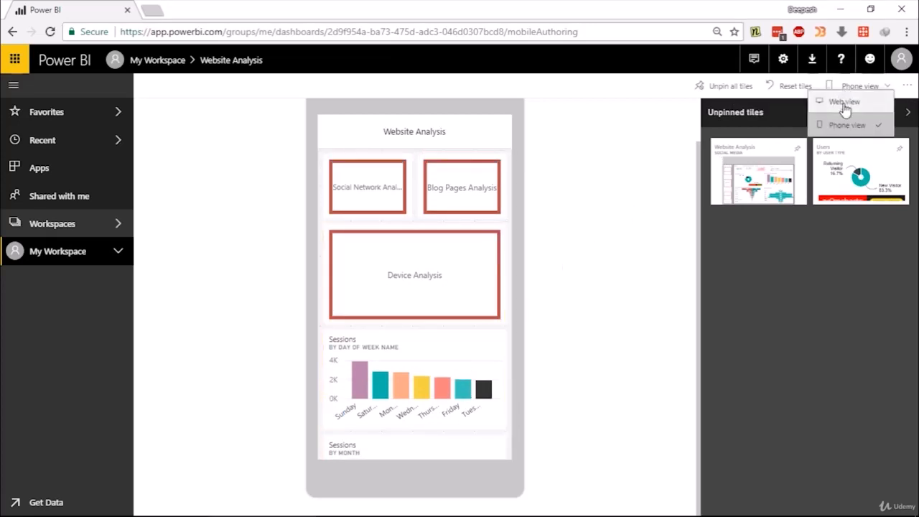
left_click(846, 103)
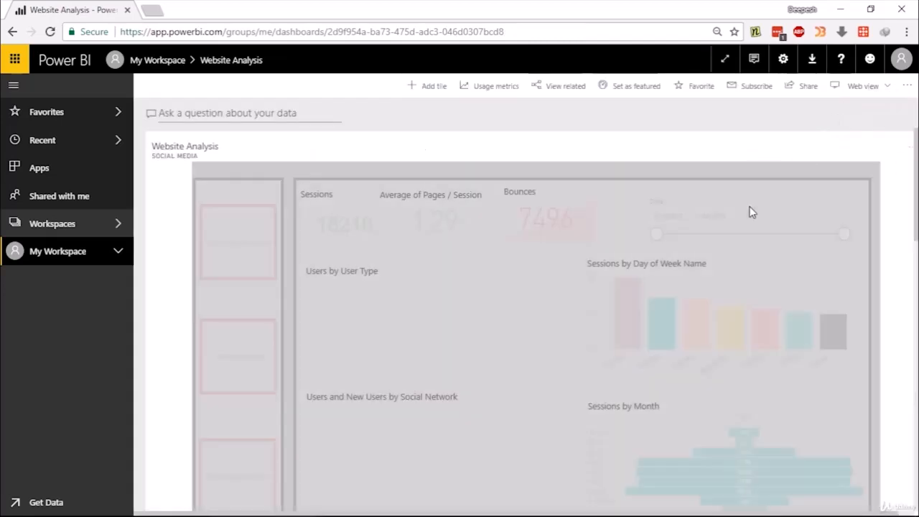
Review the dashboard in web view, switch it to phone view and examine the upper tiles of the phone layout
scroll(747, 213, "down", 10)
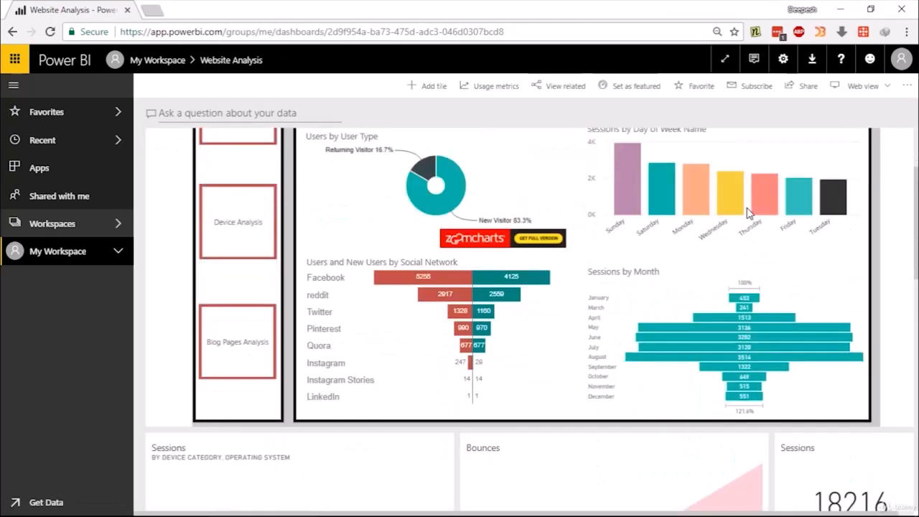
scroll(747, 213, "up", 10)
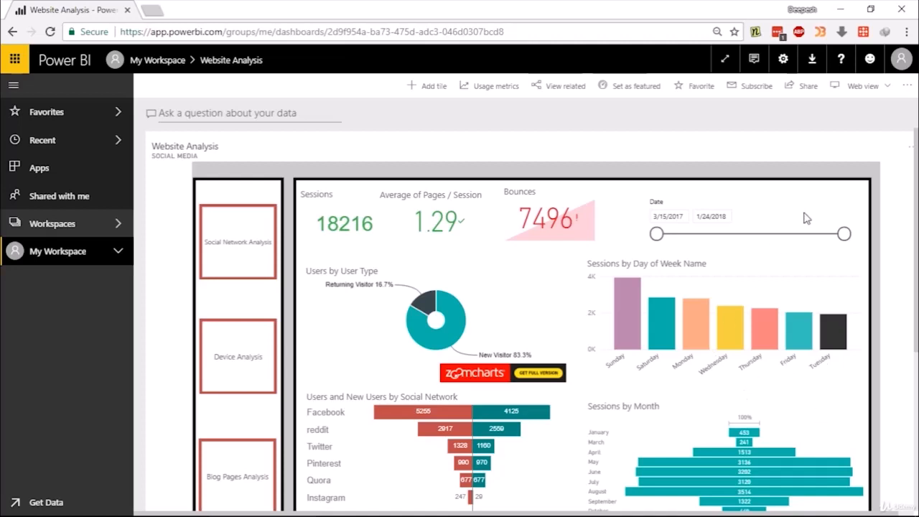
left_click(866, 88)
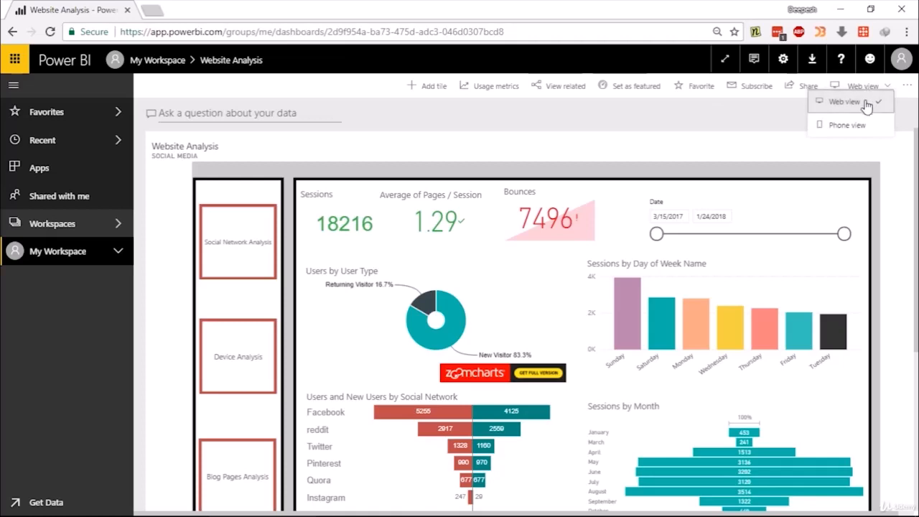
left_click(866, 124)
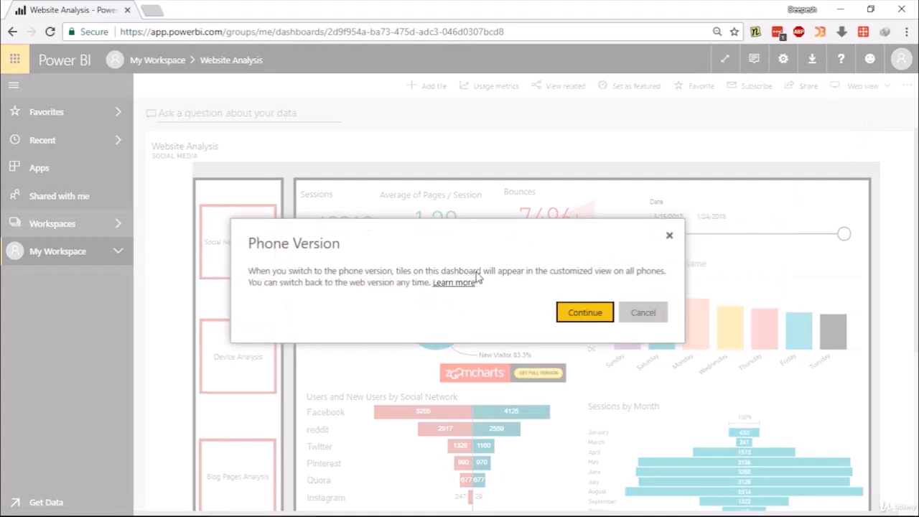
left_click(584, 312)
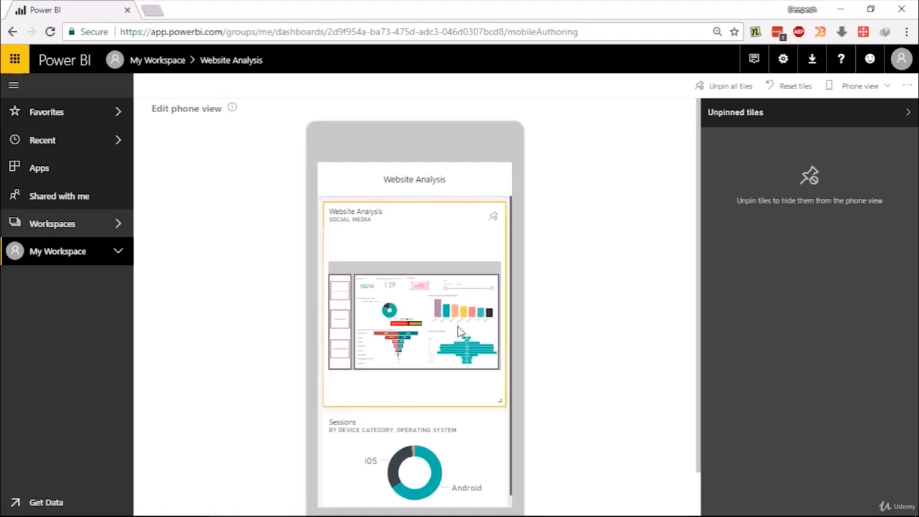
scroll(460, 332, "down", 1)
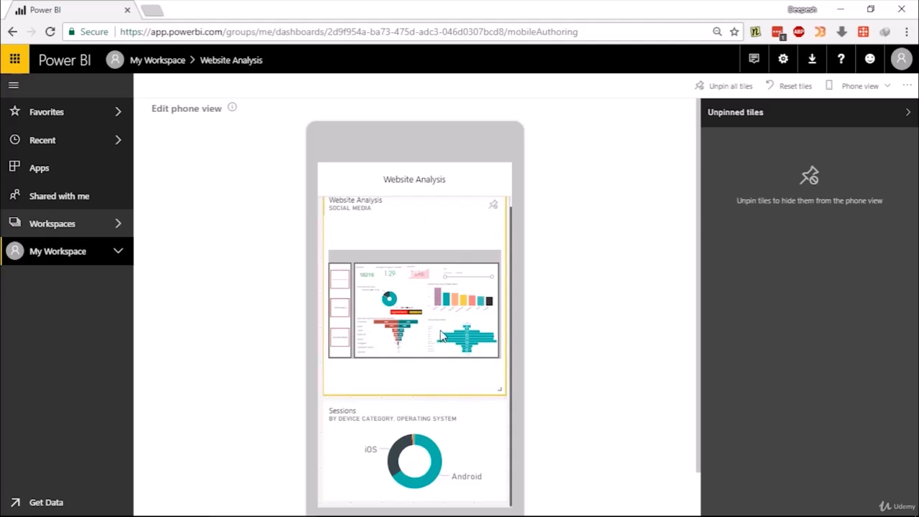
scroll(442, 335, "up", 1)
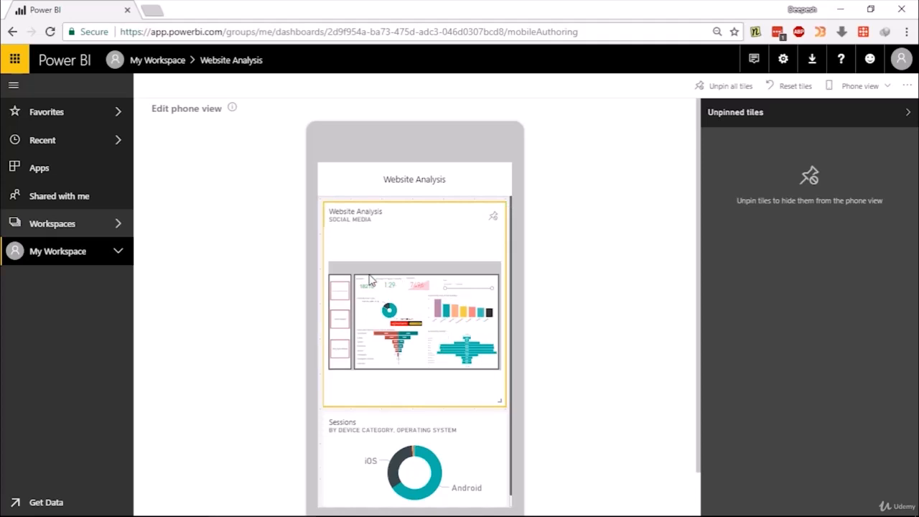
scroll(449, 443, "down", 1)
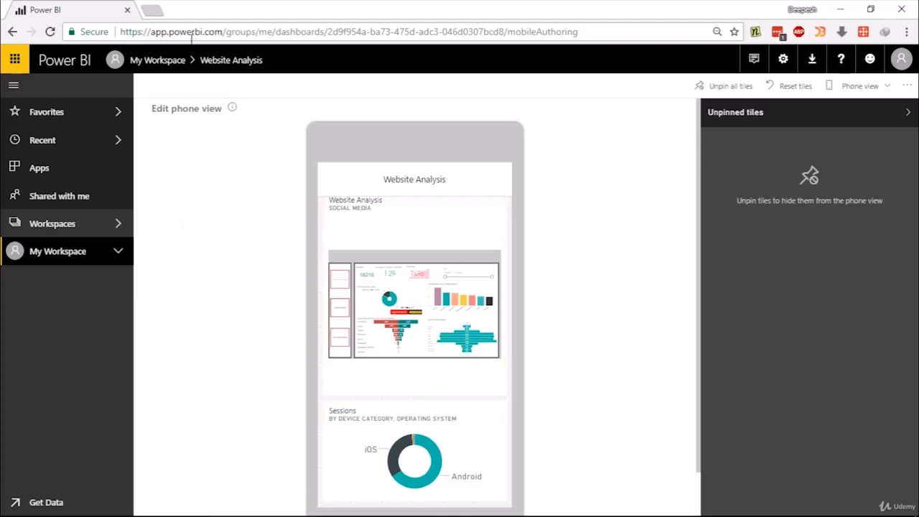
Open the Website Analysis report from the reports listed in My Workspace
left_click(180, 64)
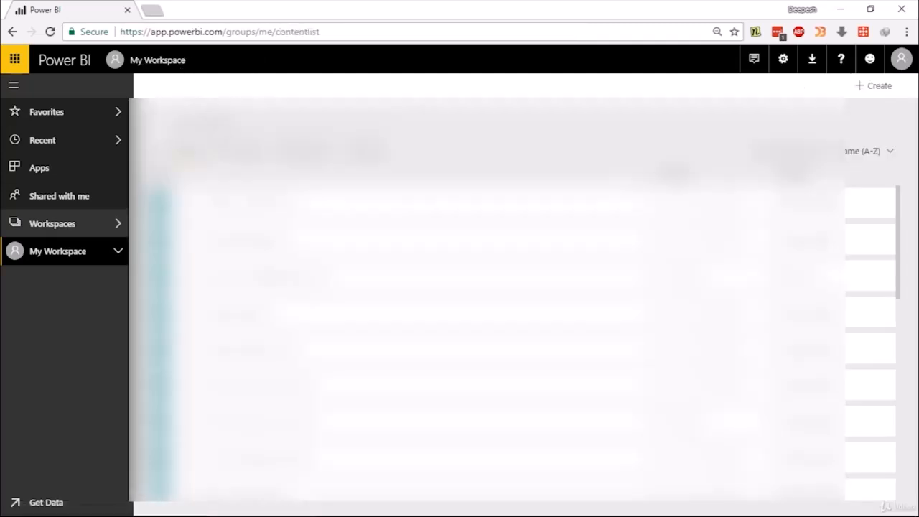
left_click(245, 149)
scroll(246, 323, "down", 18)
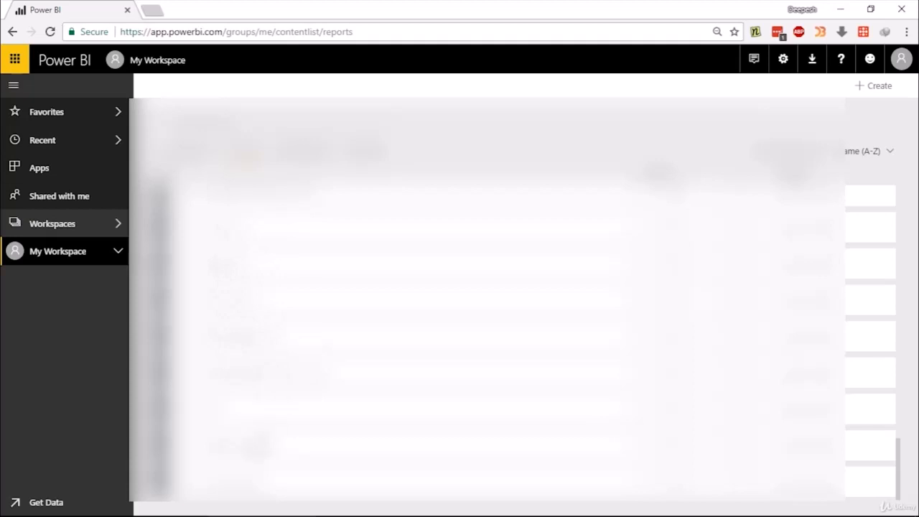
left_click(255, 445)
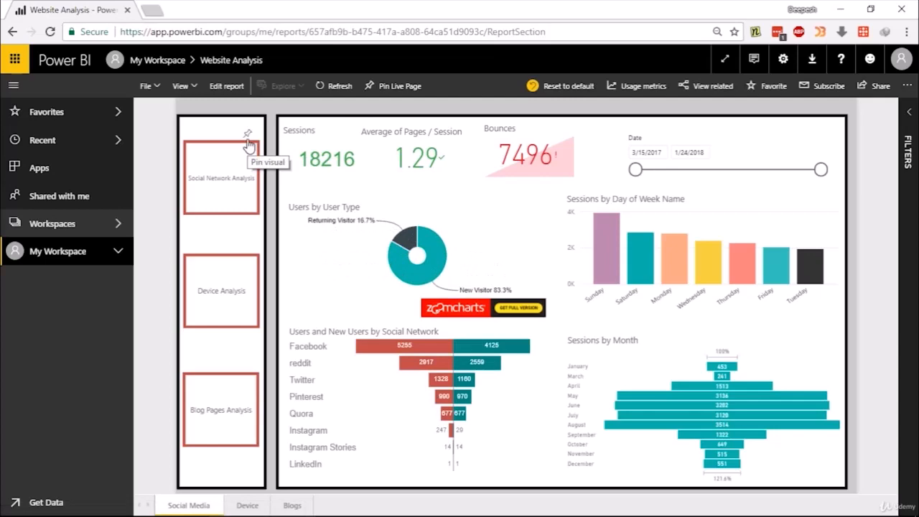
Pin the Social Network Analysis, Device Analysis and Blog Pages Analysis boxes to the existing Website Analysis dashboard
left_click(247, 138)
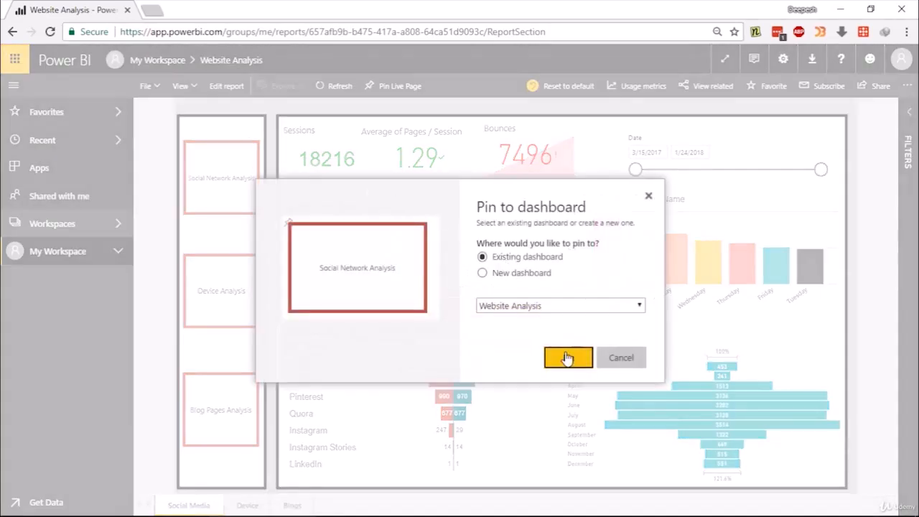
left_click(568, 358)
left_click(248, 253)
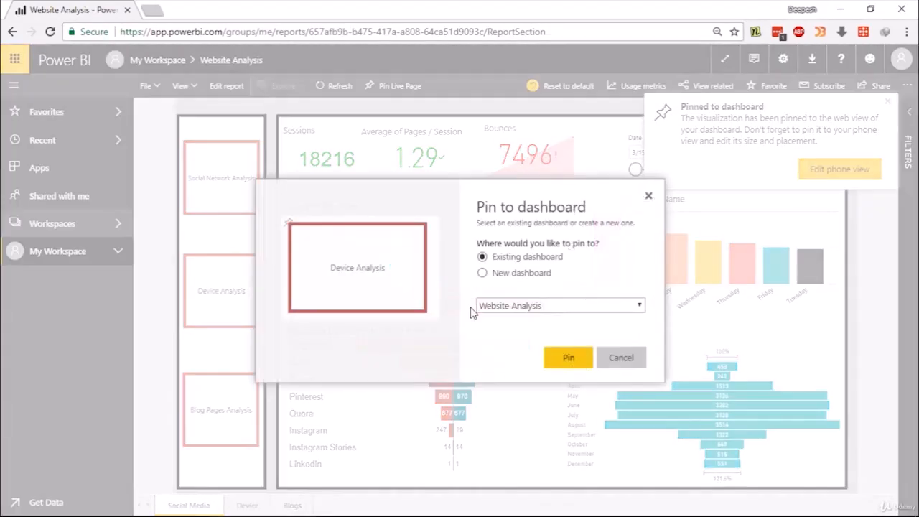
left_click(559, 358)
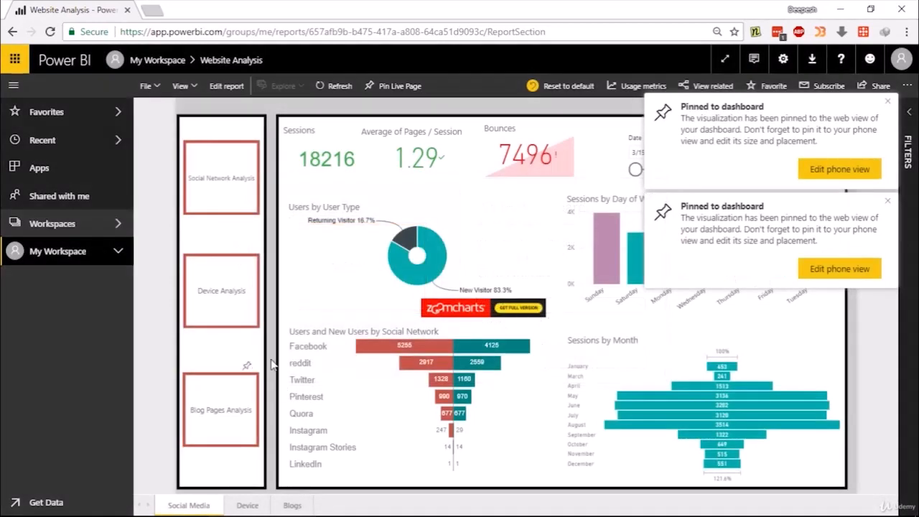
left_click(247, 365)
left_click(568, 359)
Pin the Users by User Type, Sessions by Day of Week Name and Sessions by Month visuals to the existing Website Analysis dashboard
left_click(509, 193)
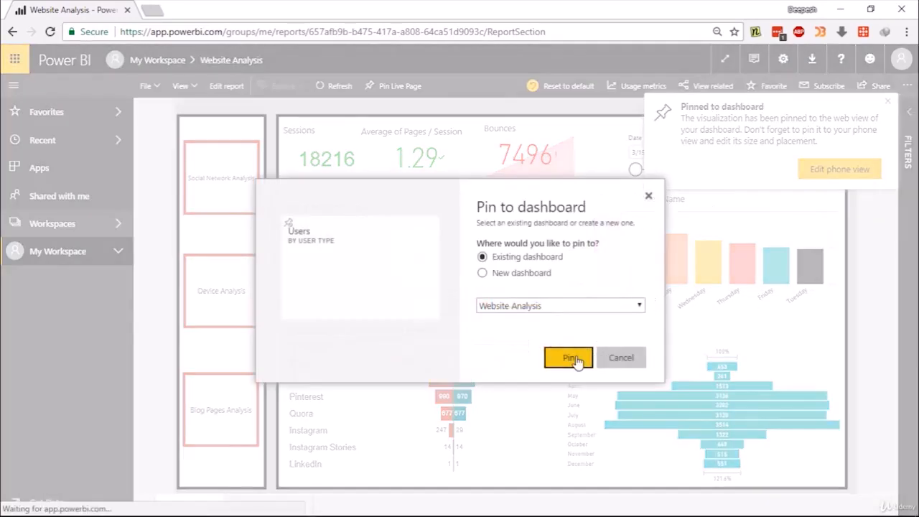
left_click(575, 358)
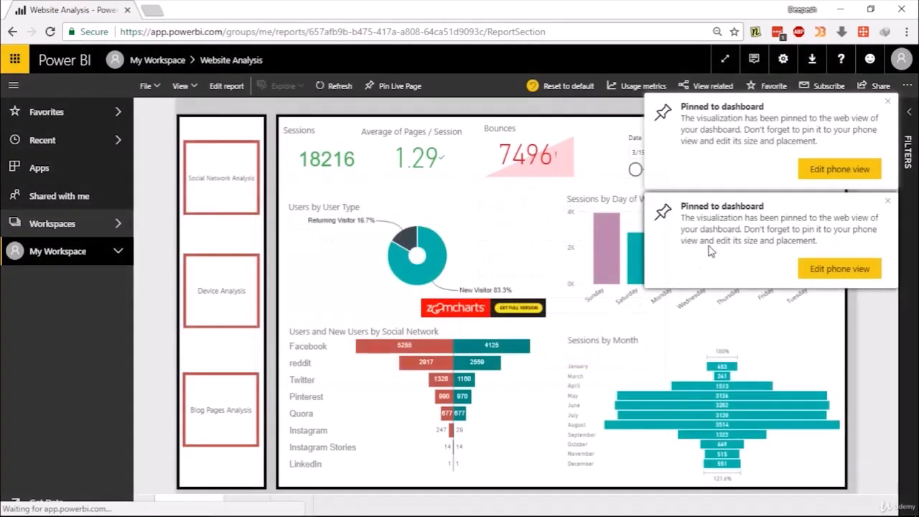
left_click(888, 105)
left_click(801, 187)
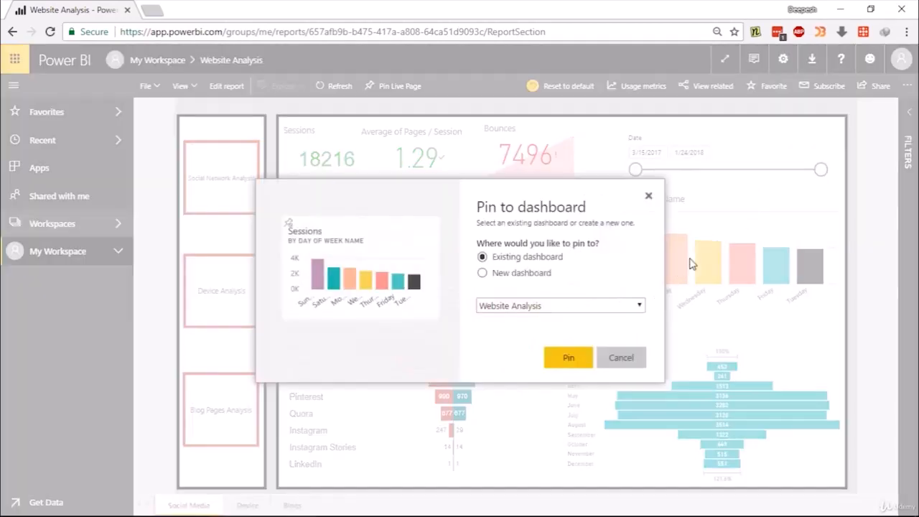
left_click(571, 356)
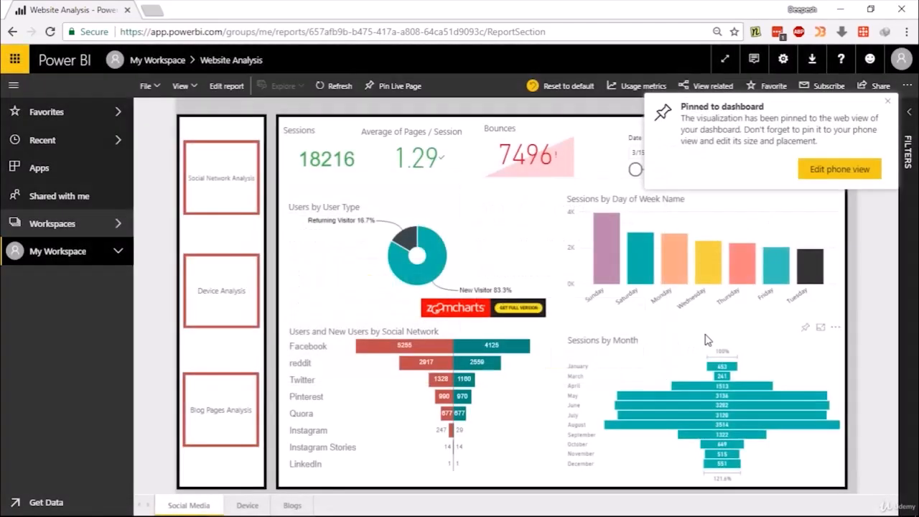
left_click(806, 329)
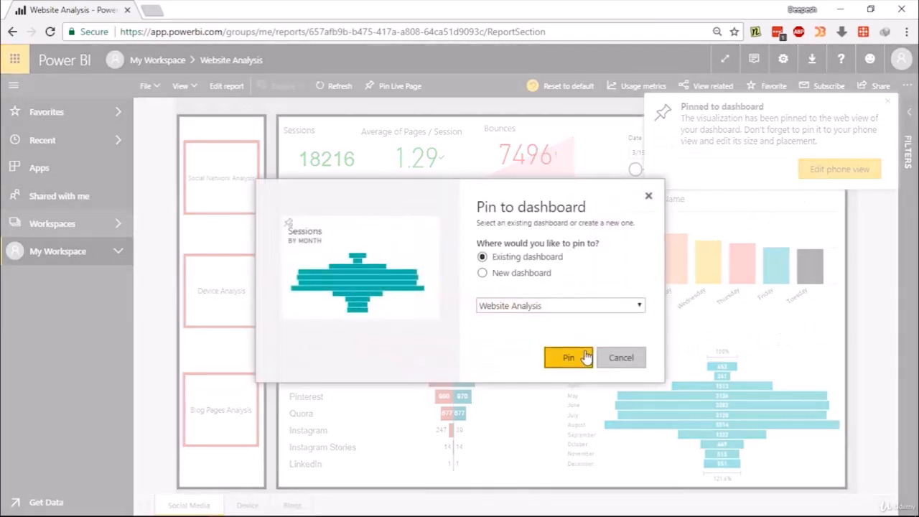
left_click(584, 357)
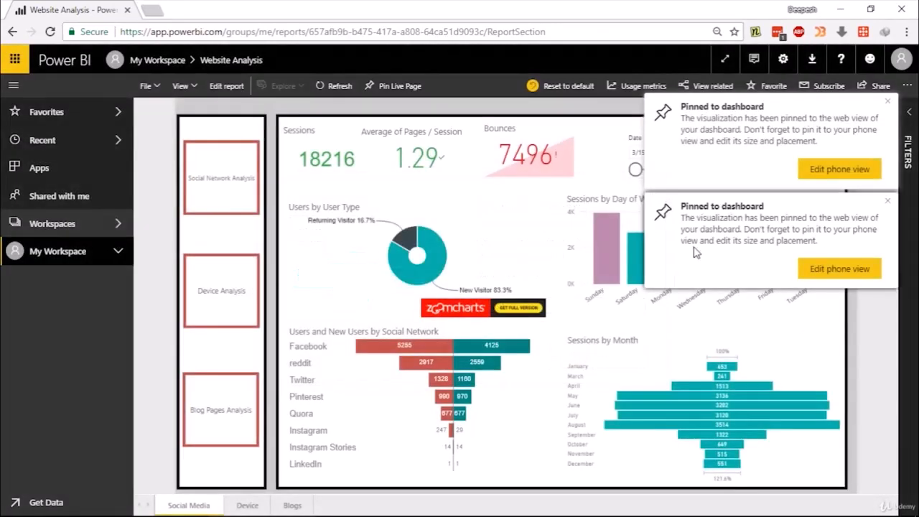
Pin the Sessions and Bounces visuals from the Social Media page to the existing Website Analysis dashboard
left_click(349, 119)
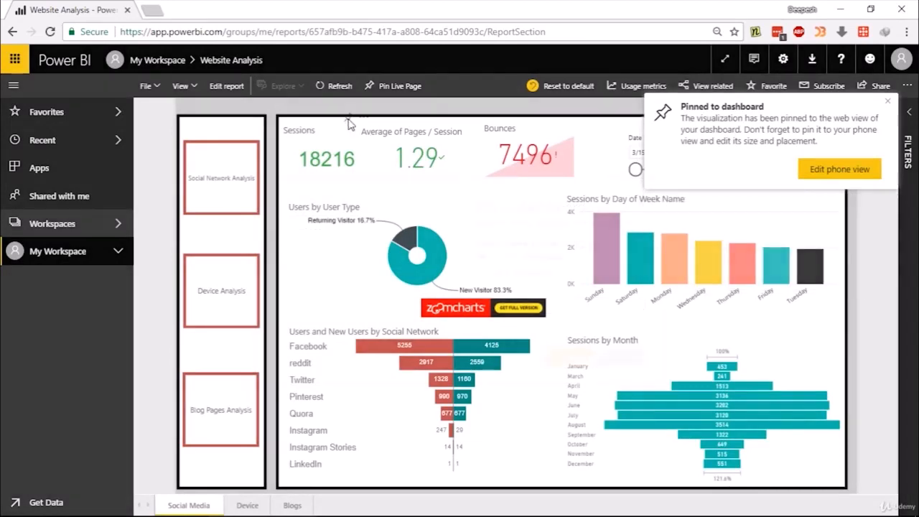
left_click(569, 358)
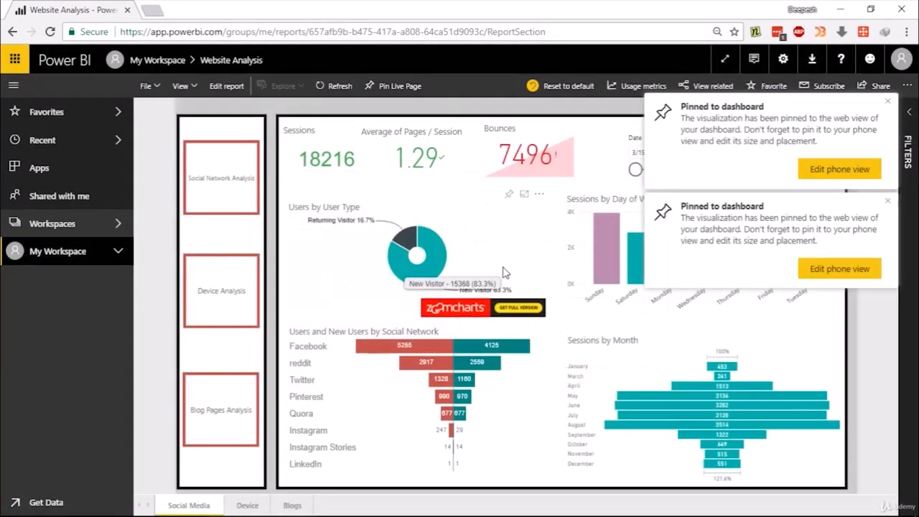
left_click(538, 120)
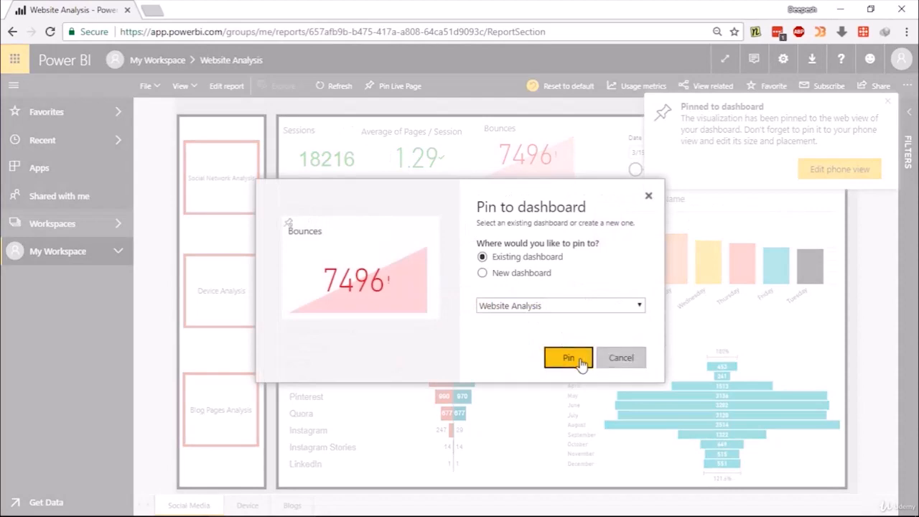
left_click(575, 358)
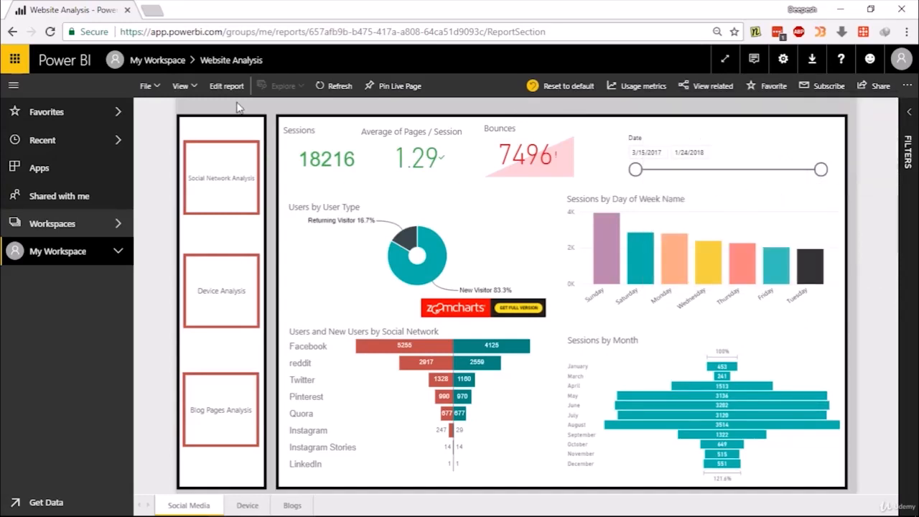
Open the Website Analysis dashboard from My Workspace and review the pinned tiles below the live page in web view
left_click(152, 62)
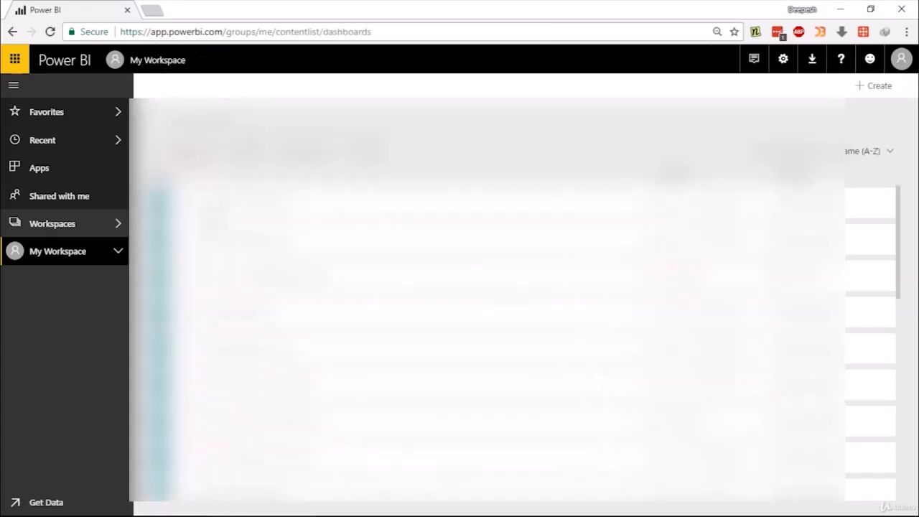
left_click(234, 450)
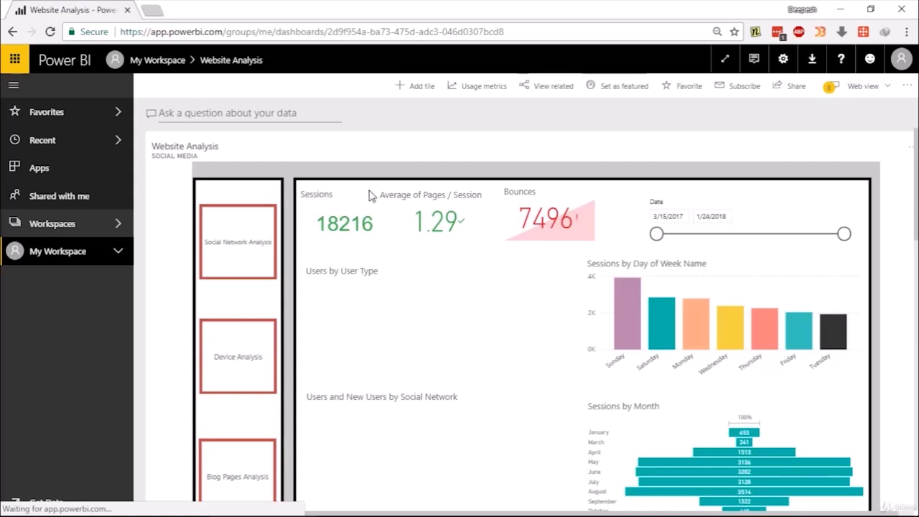
scroll(478, 265, "down", 2)
scroll(732, 296, "down", 7)
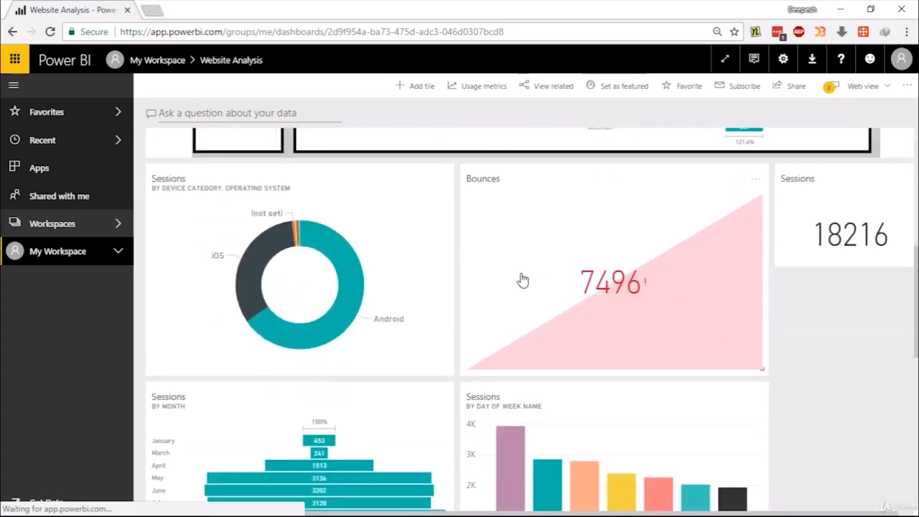
scroll(745, 226, "down", 5)
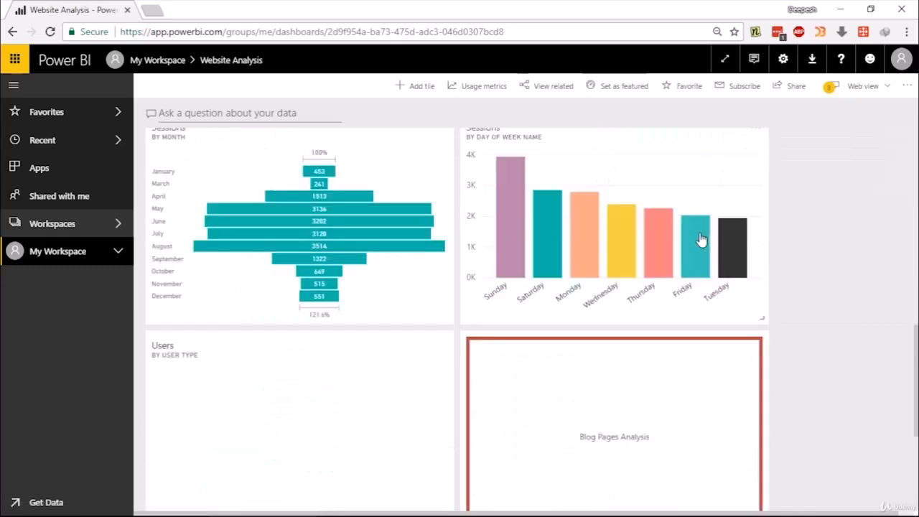
scroll(669, 251, "down", 1)
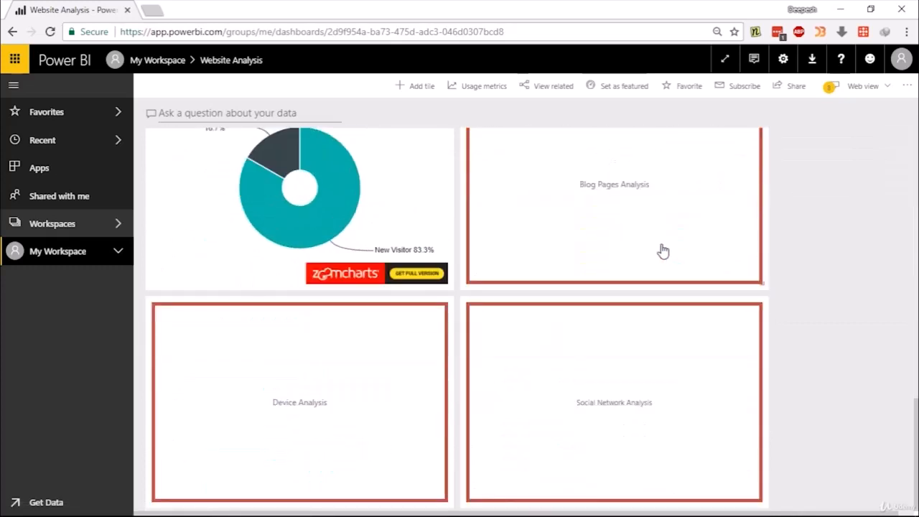
scroll(664, 251, "up", 1)
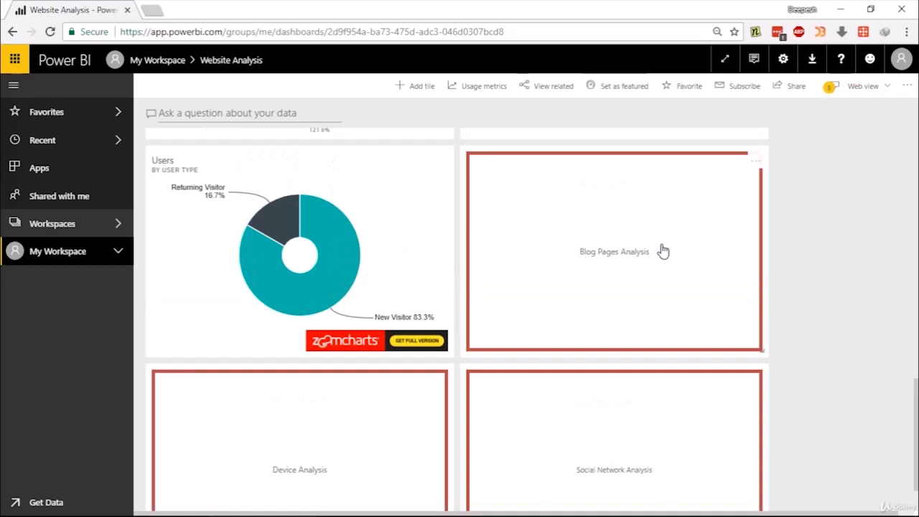
scroll(664, 251, "up", 1)
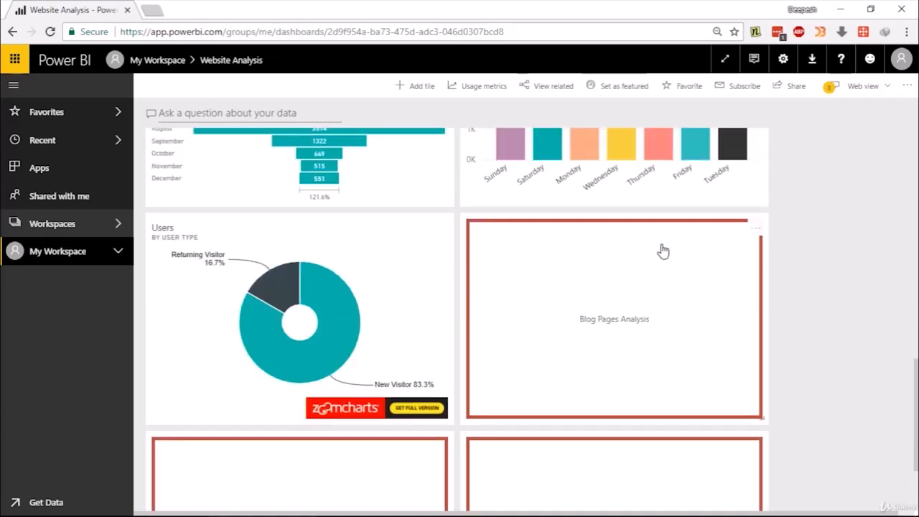
scroll(664, 251, "up", 5)
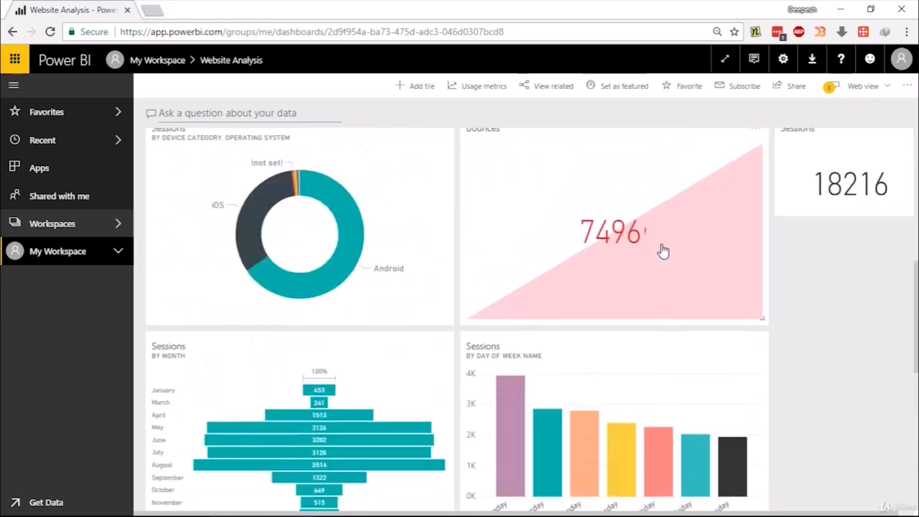
scroll(664, 251, "up", 1)
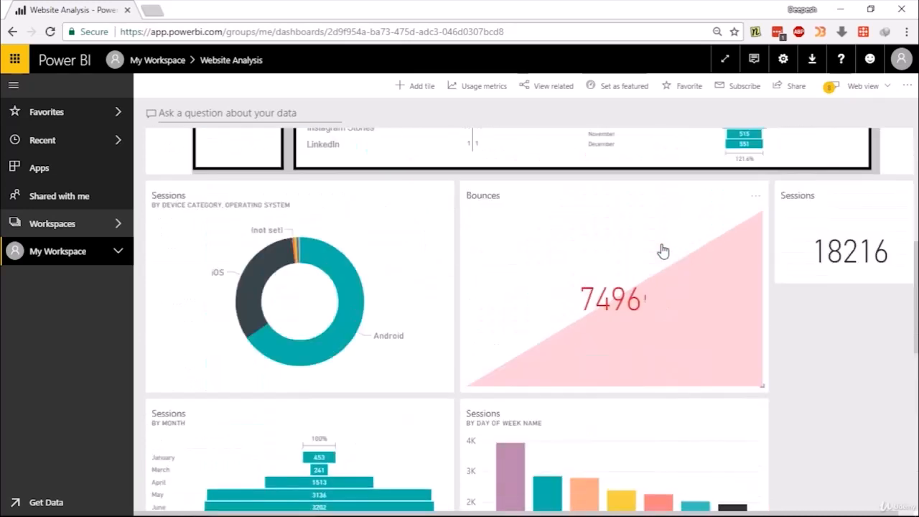
scroll(663, 251, "up", 6)
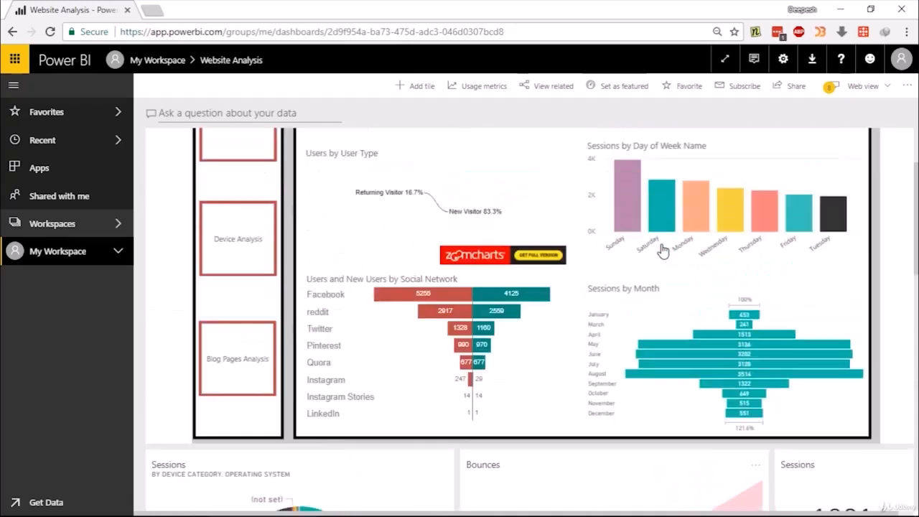
scroll(582, 244, "down", 1)
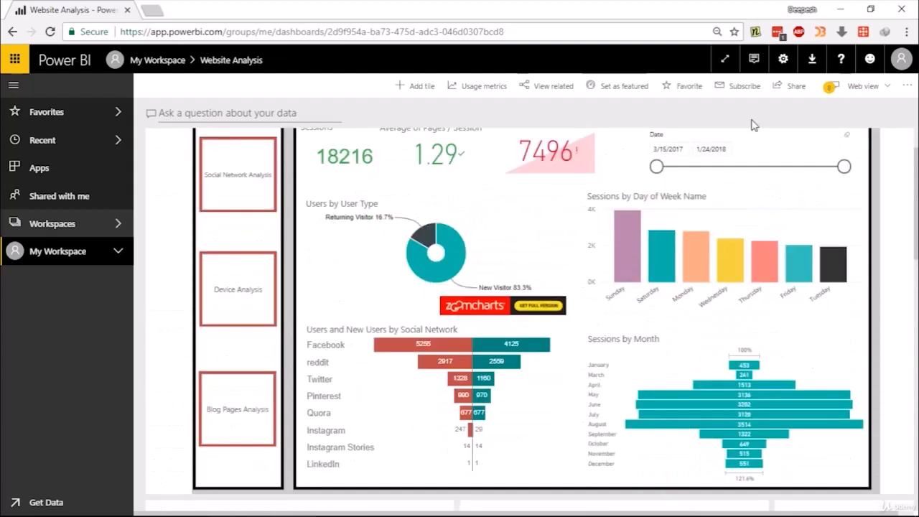
Switch the Website Analysis dashboard to phone view and unpin the Website Analysis live page tile from the phone layout
left_click(864, 92)
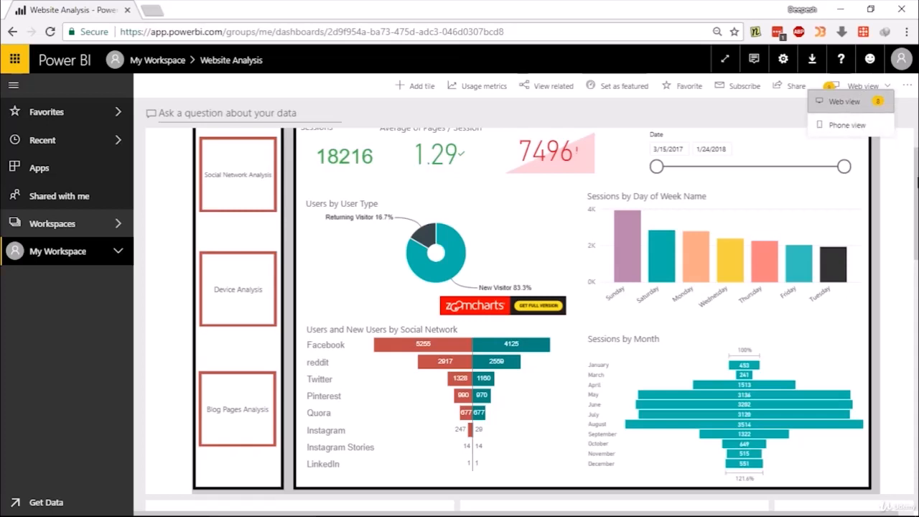
left_click(904, 178)
scroll(844, 167, "up", 1)
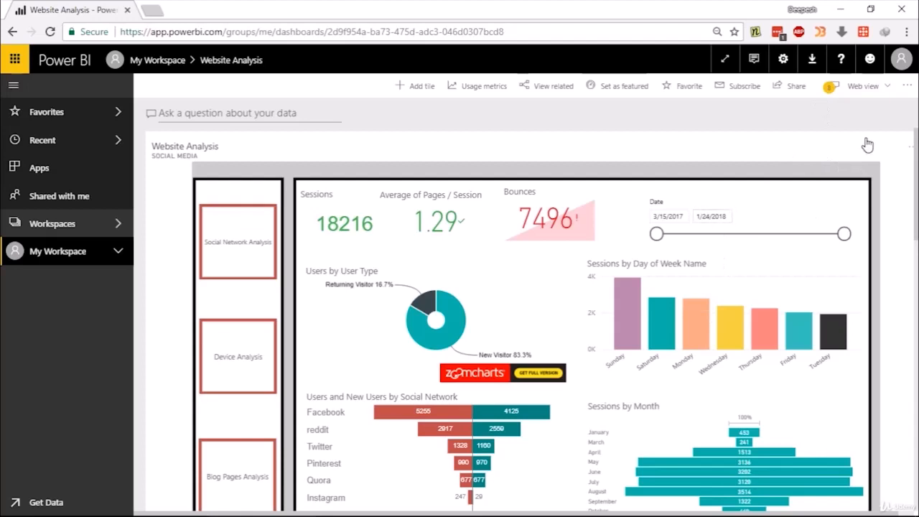
left_click(864, 85)
left_click(847, 125)
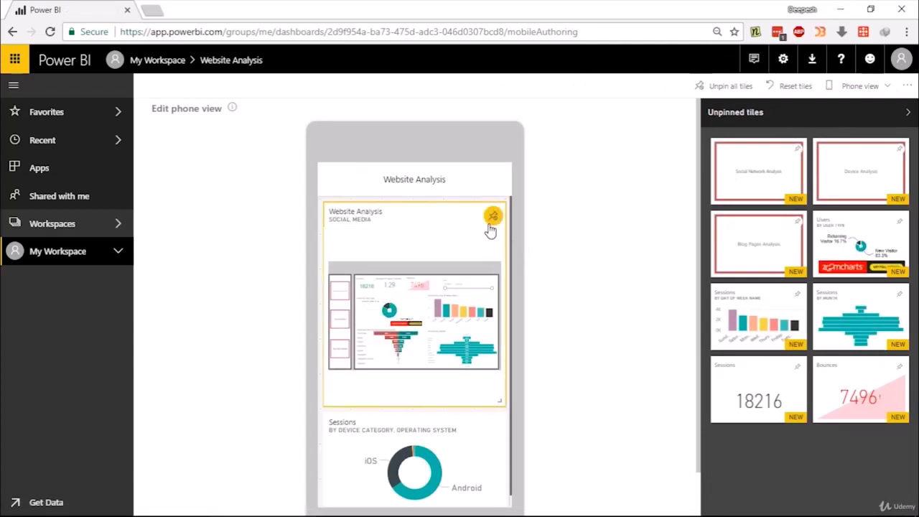
left_click(490, 225)
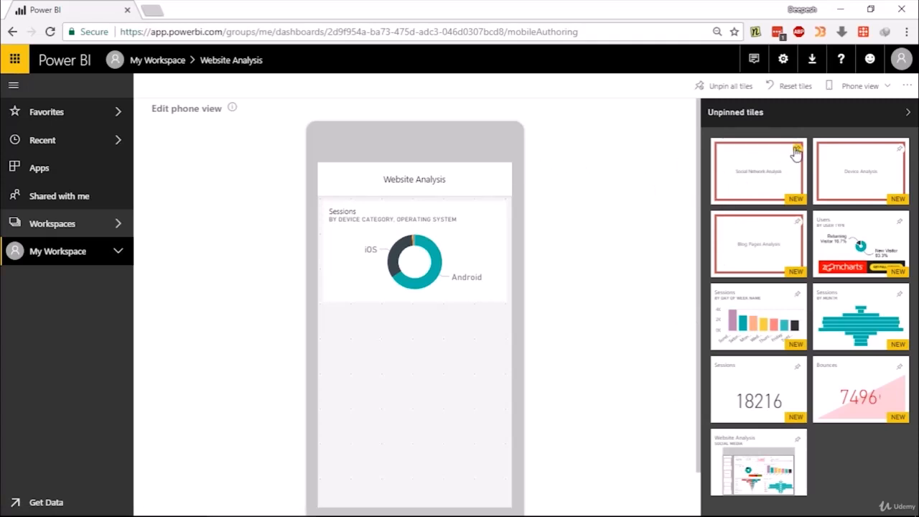
Pin the Social Network Analysis, Blog Pages Analysis and Device Analysis tiles to the phone layout and unpin the Sessions by Device Category, Operating System tile
left_click(796, 150)
left_click(899, 150)
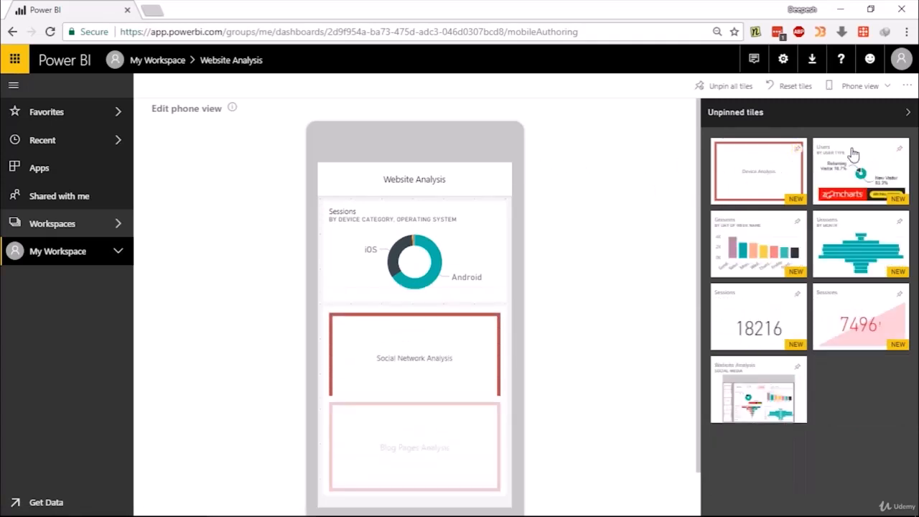
left_click(799, 151)
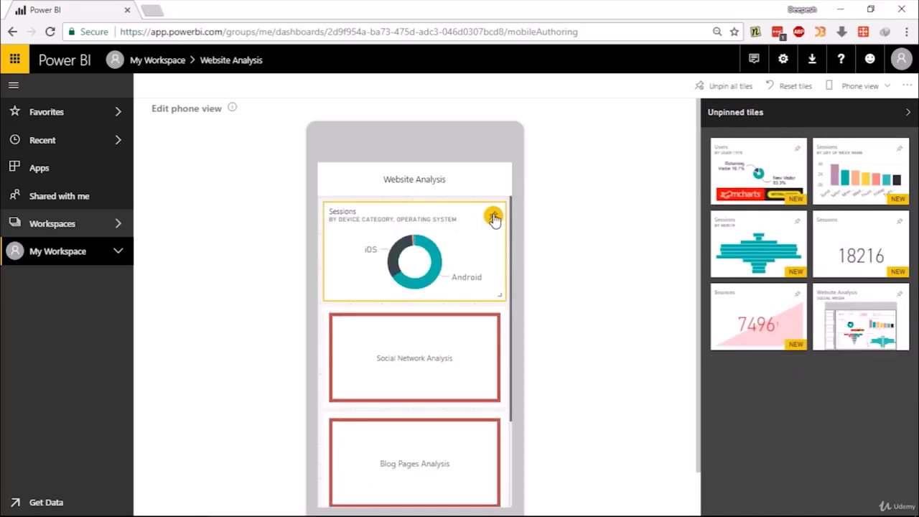
left_click(494, 218)
scroll(422, 275, "down", 1)
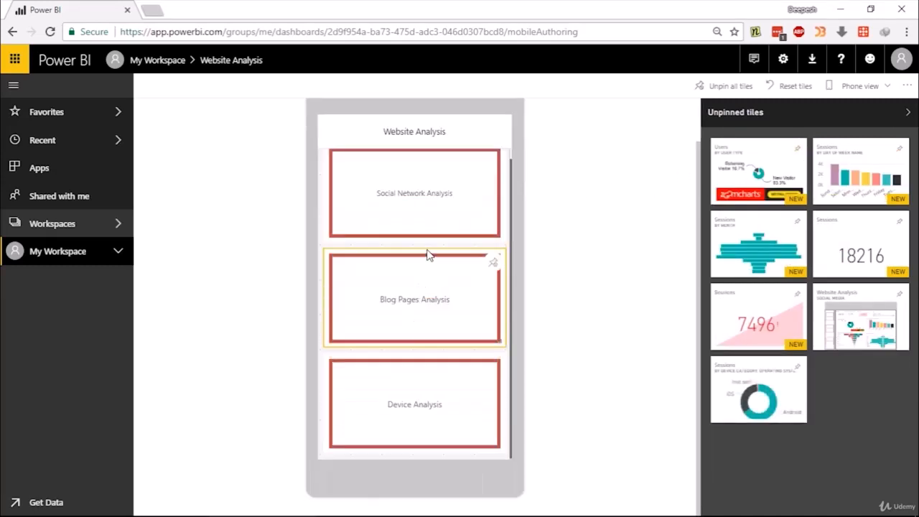
scroll(430, 255, "up", 1)
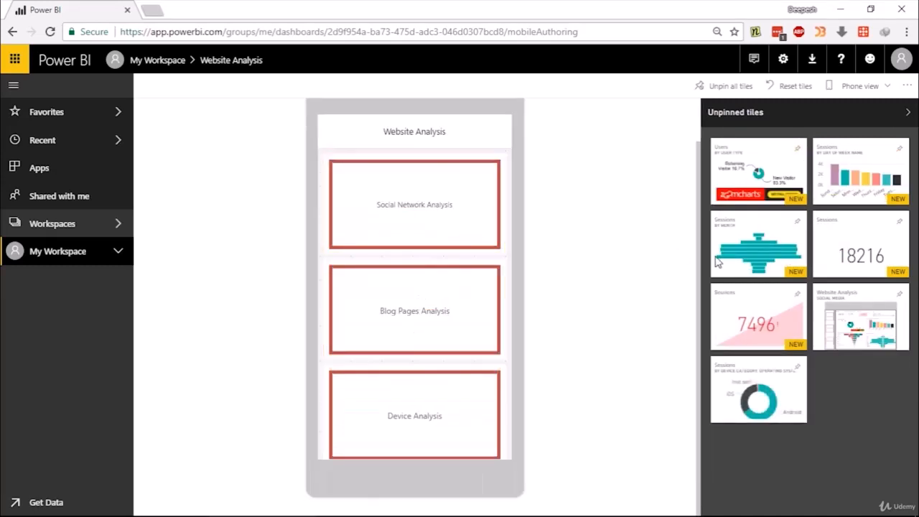
Pin the Users by User Type tile to the phone layout and check how the tiles stack
left_click(798, 149)
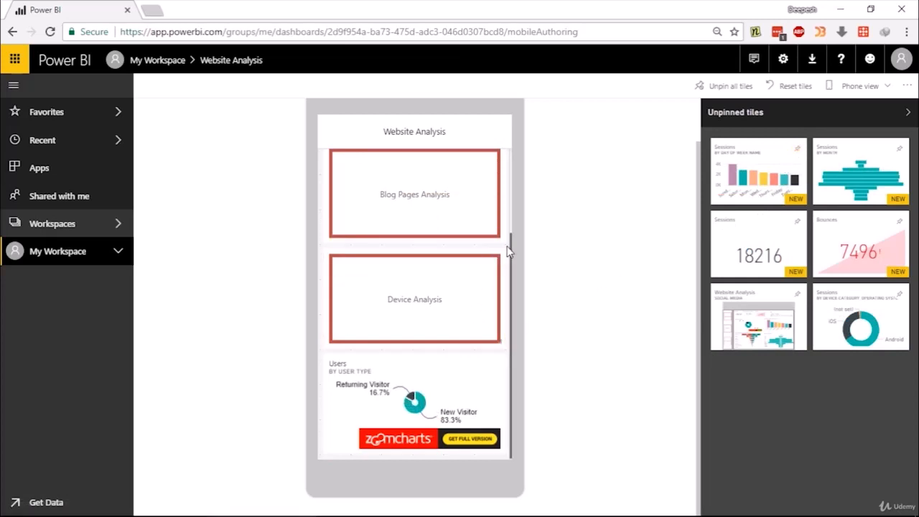
scroll(508, 251, "up", 3)
scroll(503, 258, "down", 3)
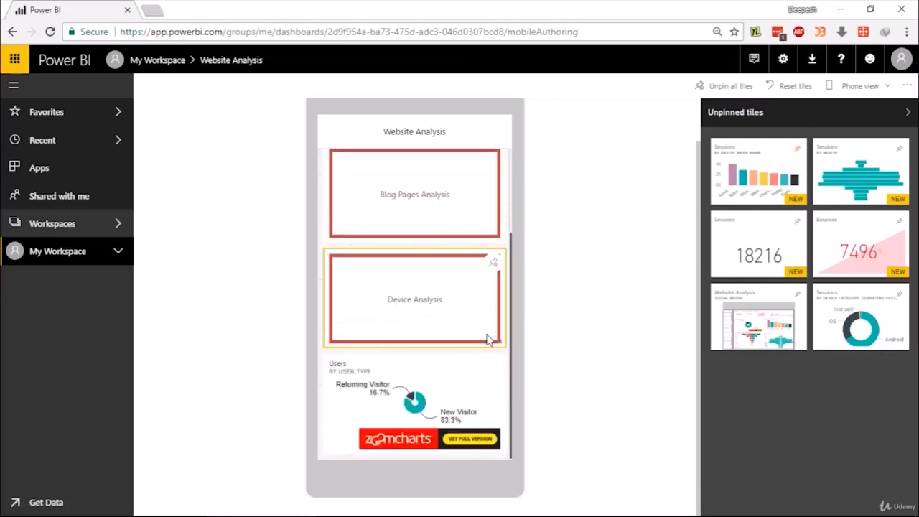
scroll(480, 260, "up", 3)
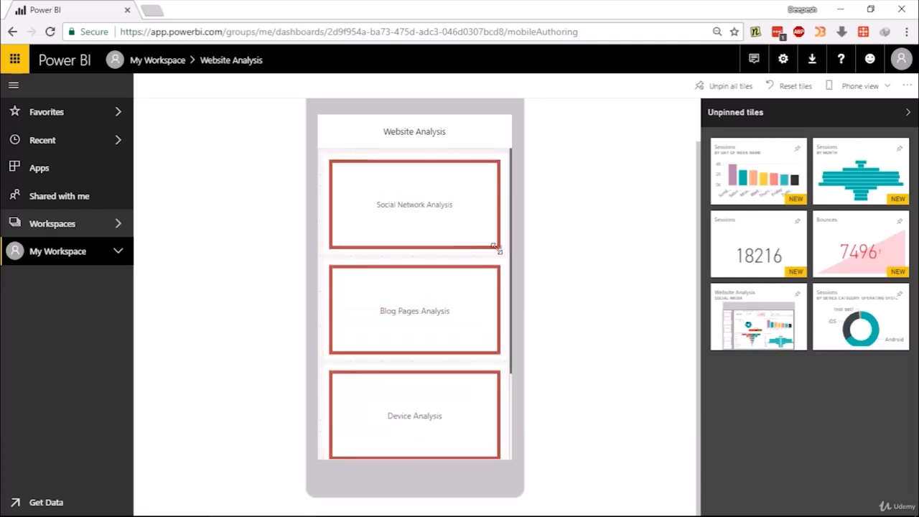
Shrink the Social Network Analysis and Blog Pages Analysis tiles to half width and place them side by side in the first row
left_click_drag(497, 246, 407, 213)
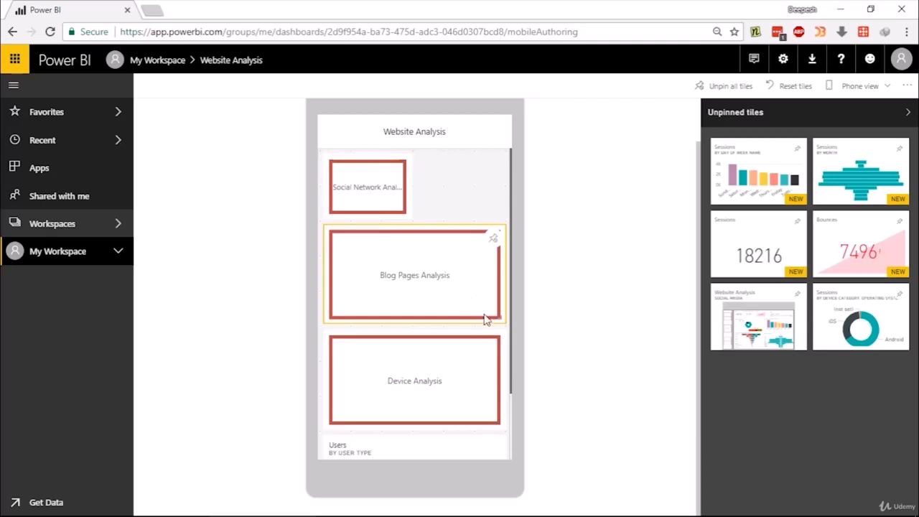
left_click_drag(493, 314, 436, 283)
left_click_drag(382, 268, 443, 197)
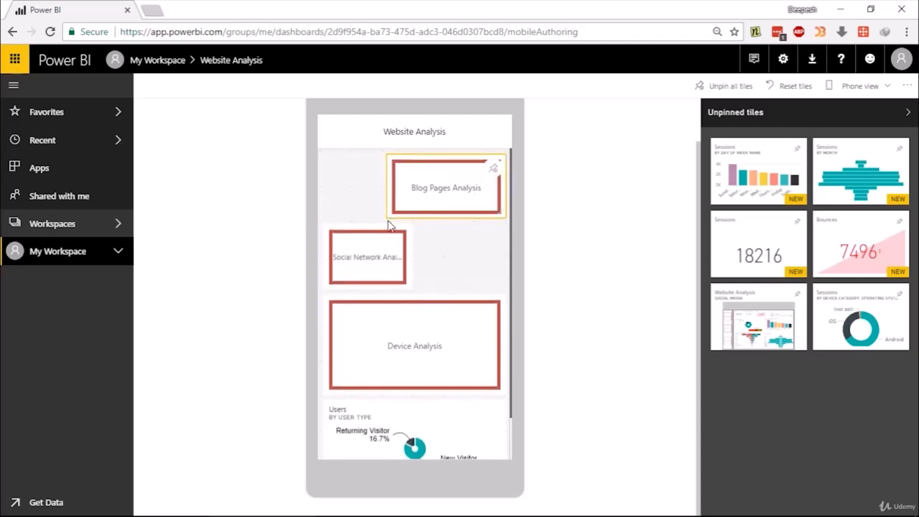
left_click_drag(406, 215, 478, 194)
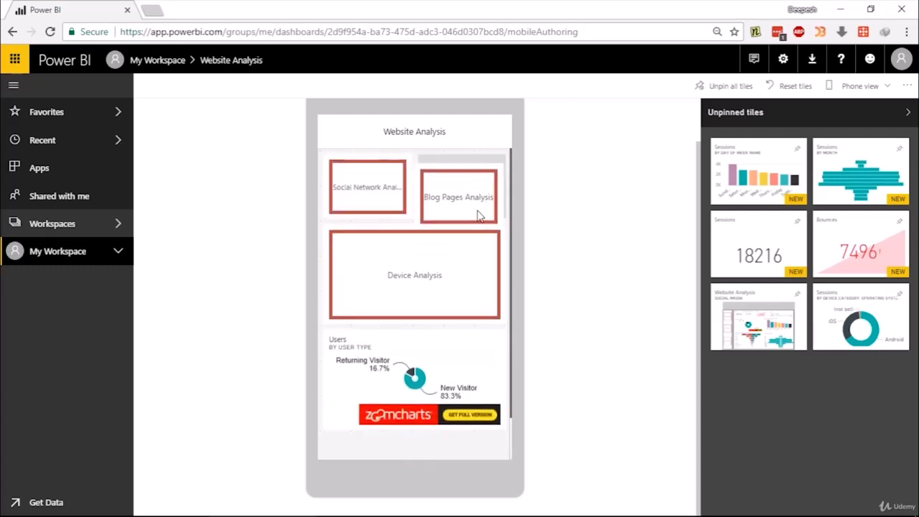
Shrink the Device Analysis and Users by User Type tiles to half width and place them side by side in the second row
left_click_drag(501, 321, 407, 286)
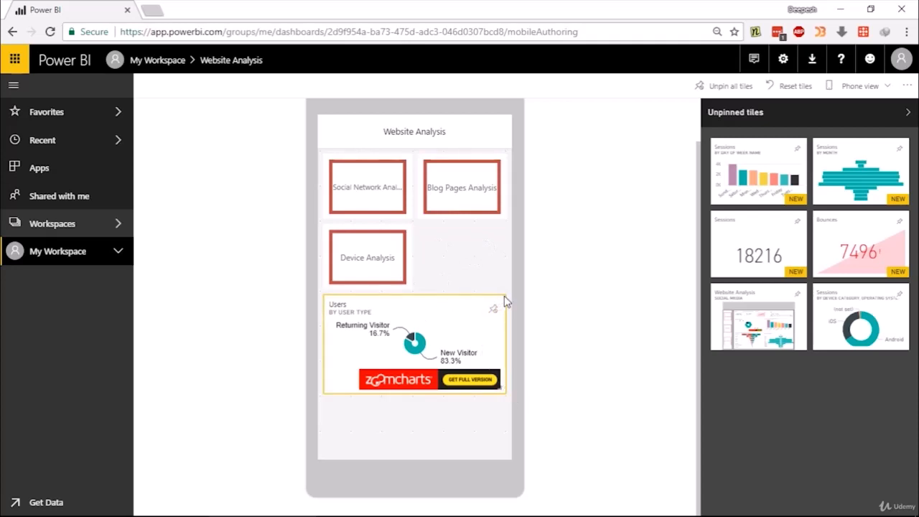
left_click_drag(502, 388, 475, 302)
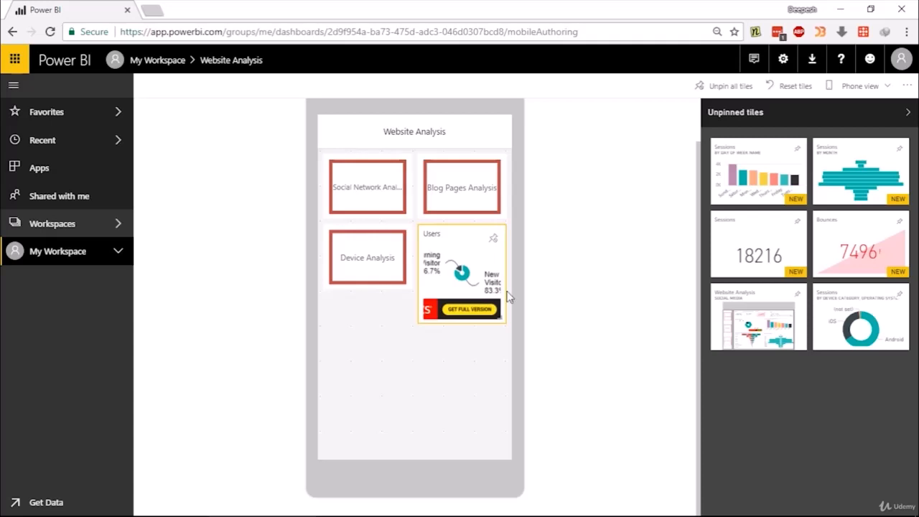
Pin the Sessions by Day of Week Name, Sessions by Month, Sessions and Bounces tiles to the phone layout
left_click(798, 150)
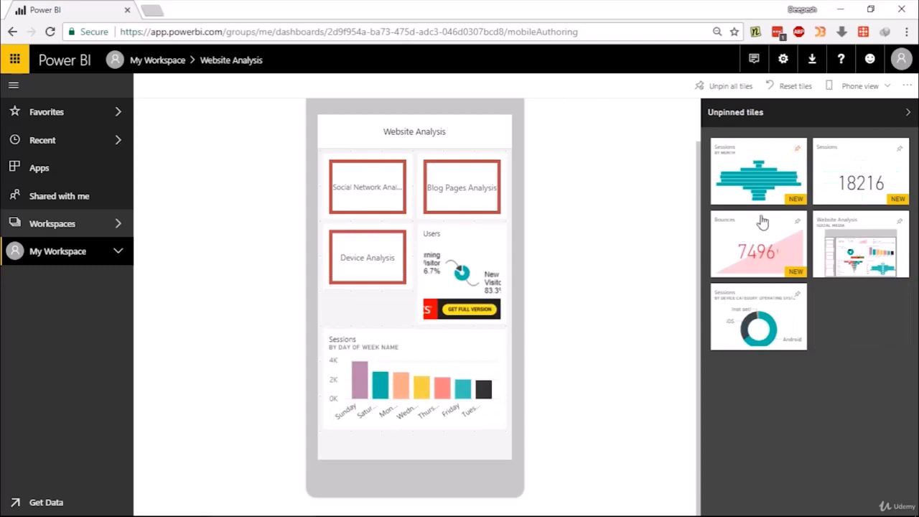
left_click(798, 150)
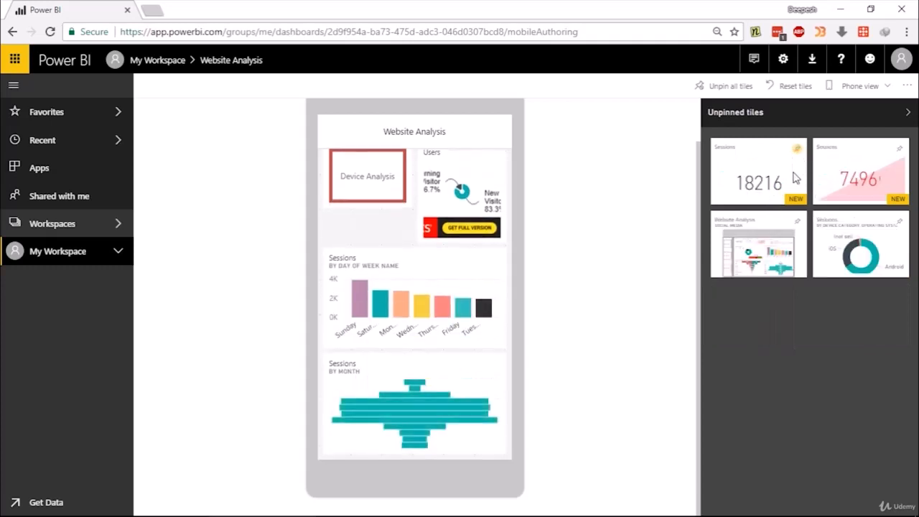
left_click(798, 150)
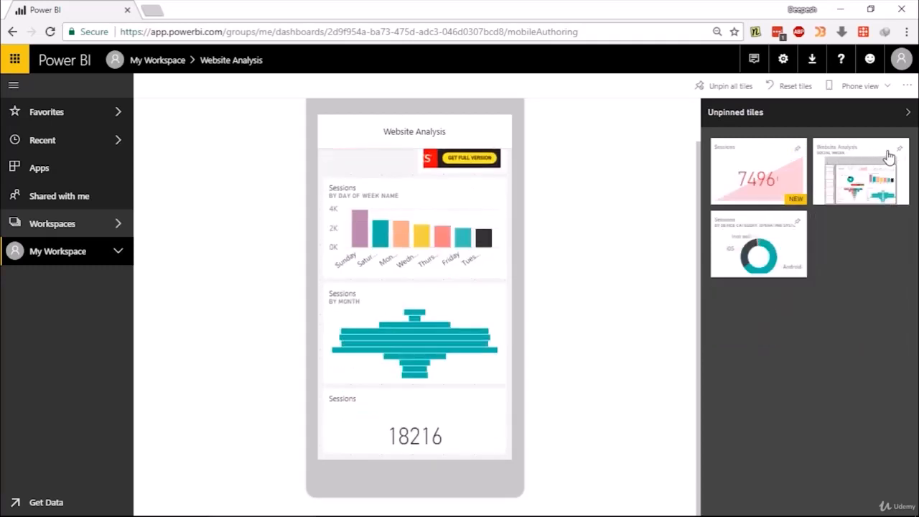
left_click(798, 150)
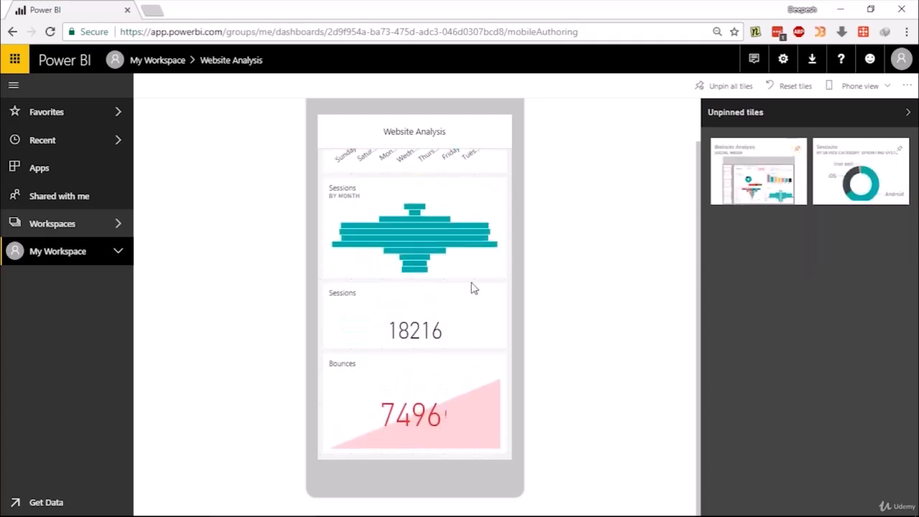
scroll(443, 323, "up", 10)
scroll(443, 323, "down", 1)
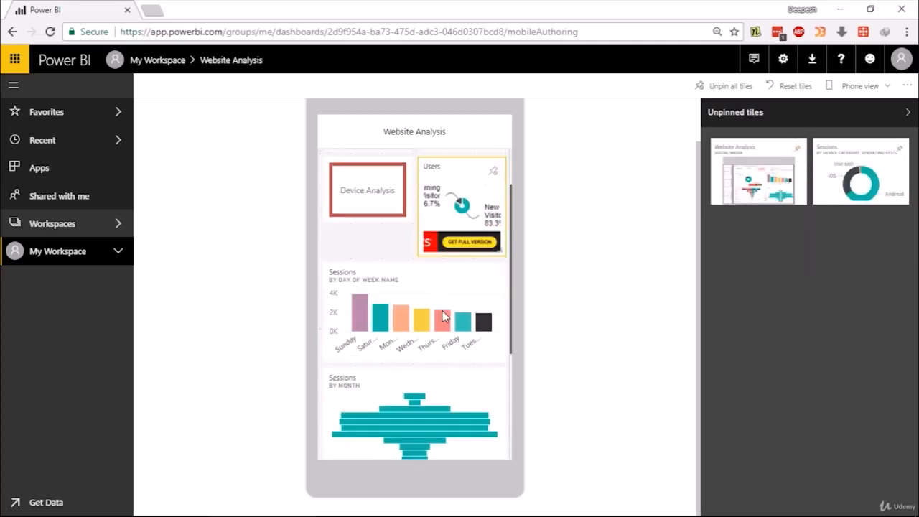
scroll(443, 320, "up", 1)
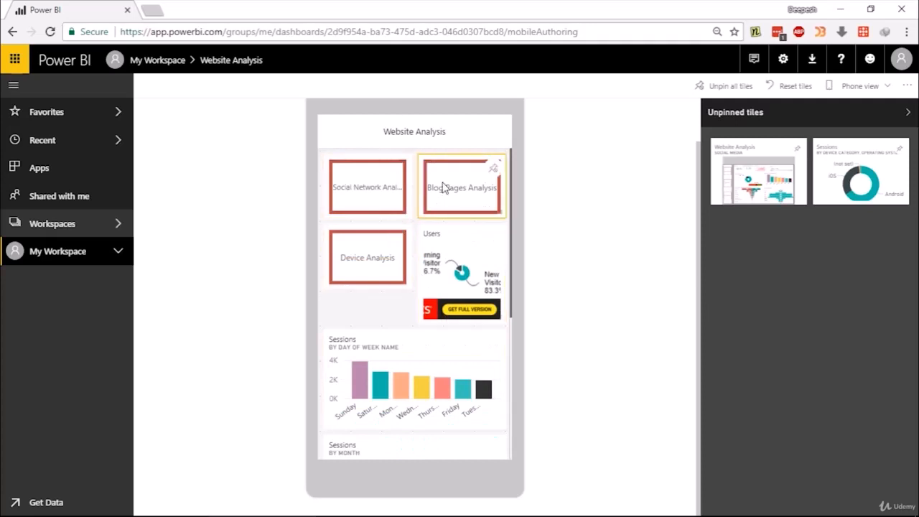
Unpin the Users by User Type tile from the phone layout and widen the Device Analysis tile to the full row
left_click(494, 238)
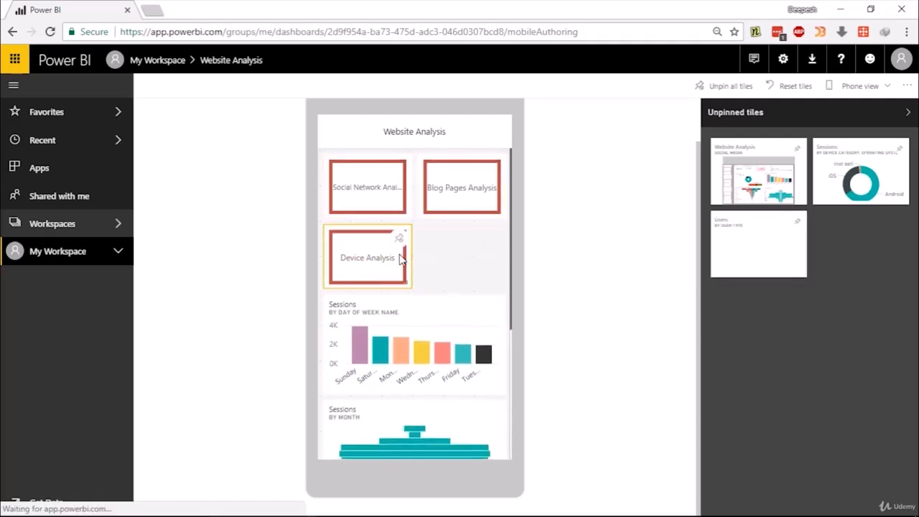
left_click_drag(401, 274, 509, 296)
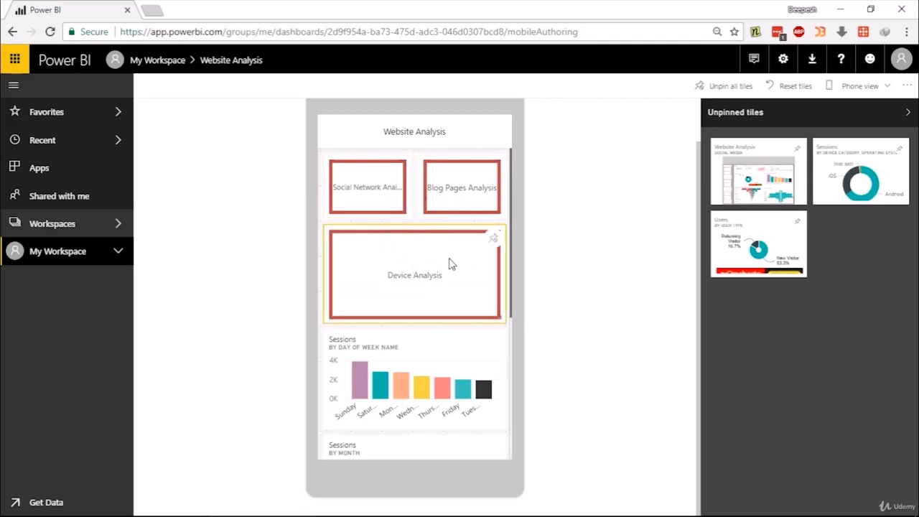
Pin the Sessions by Device Category, Operating System tile below Bounces and review the whole phone layout
scroll(451, 270, "down", 1)
scroll(433, 302, "down", 1)
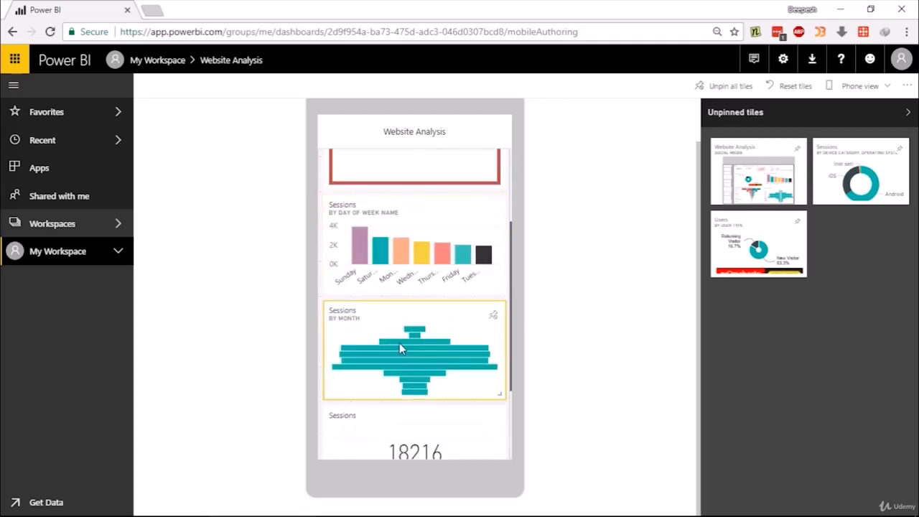
scroll(400, 343, "down", 1)
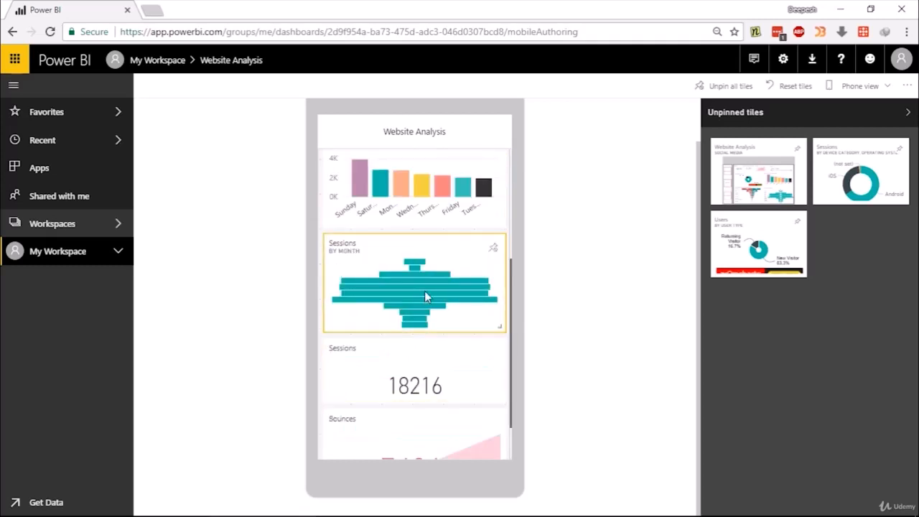
scroll(425, 311, "down", 1)
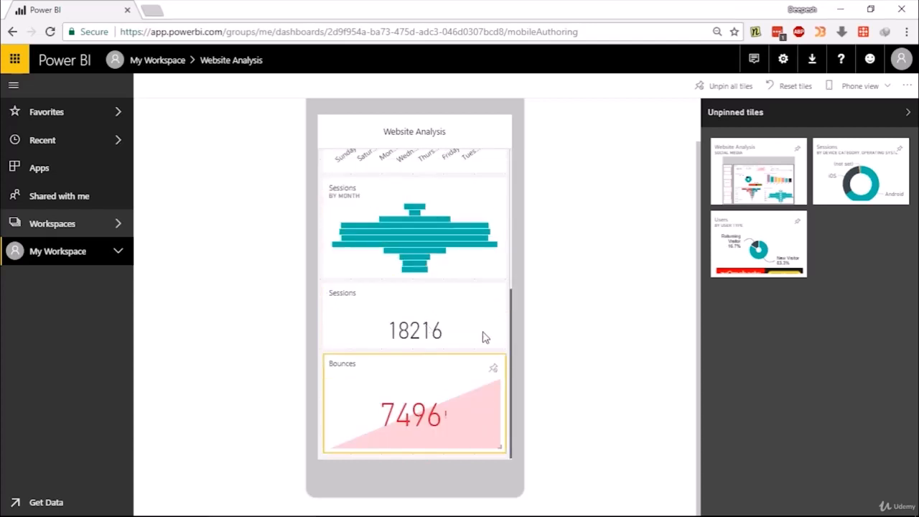
left_click(900, 148)
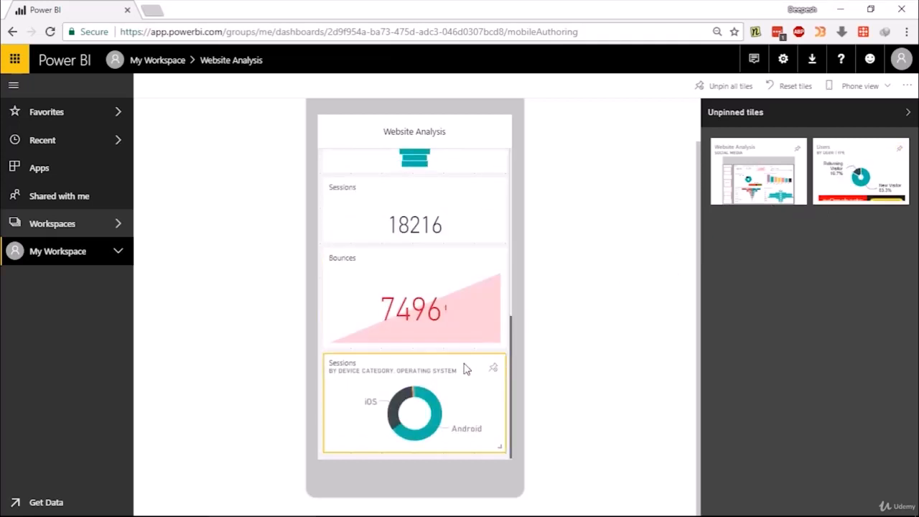
scroll(465, 369, "up", 6)
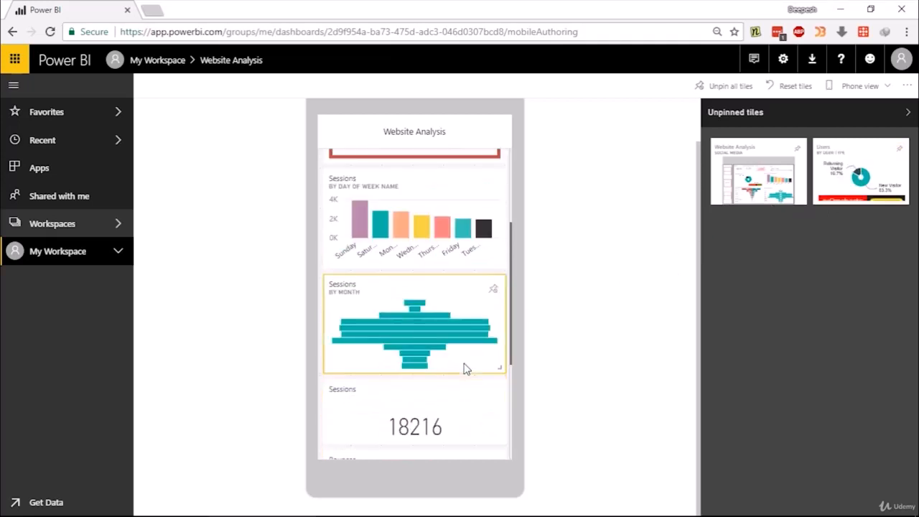
scroll(465, 368, "up", 1)
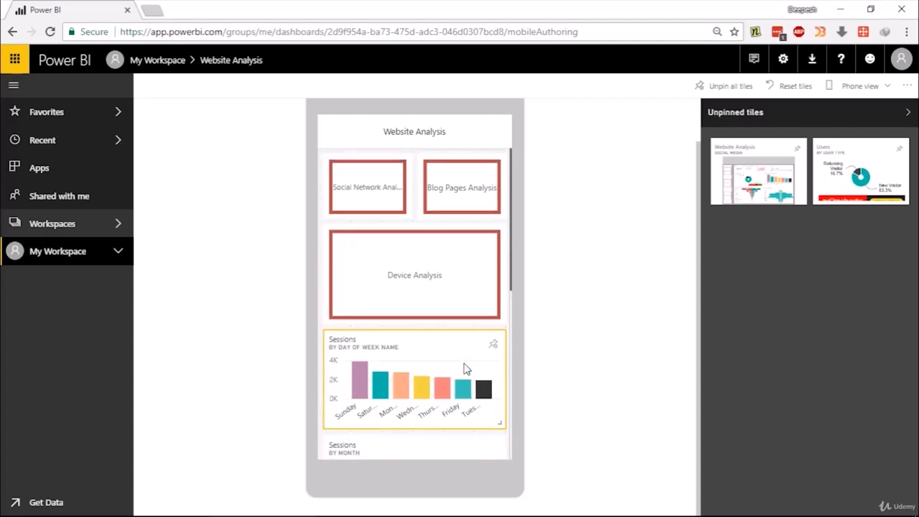
Switch the dashboard back to web view and review its live page and the pinned tiles below it
left_click(846, 89)
left_click(845, 101)
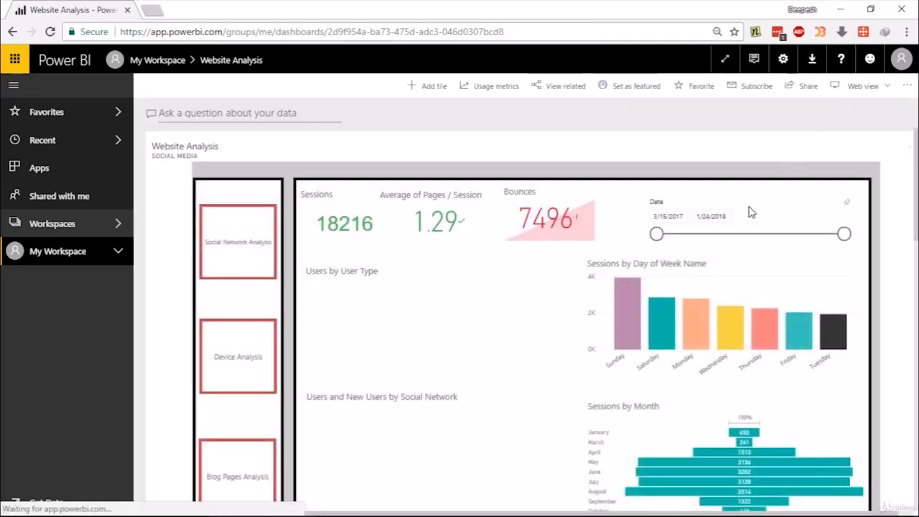
scroll(747, 213, "down", 9)
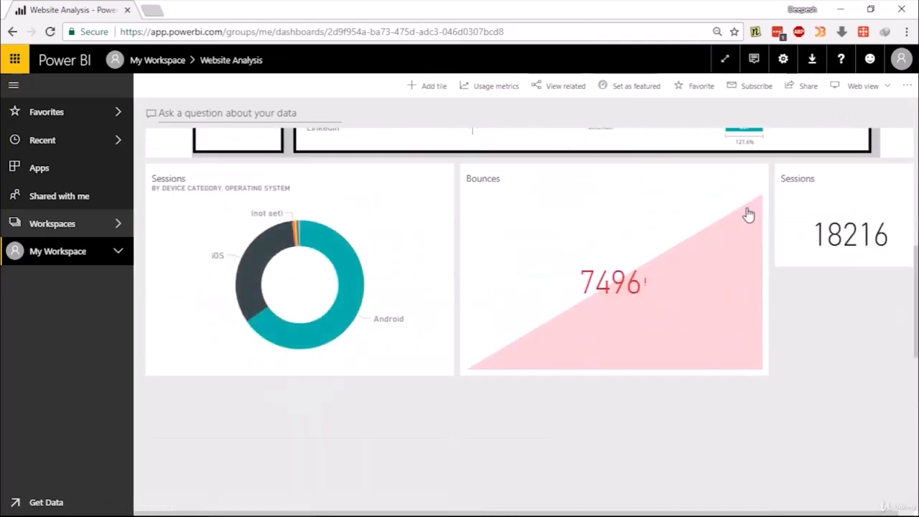
scroll(749, 214, "up", 3)
scroll(747, 213, "up", 3)
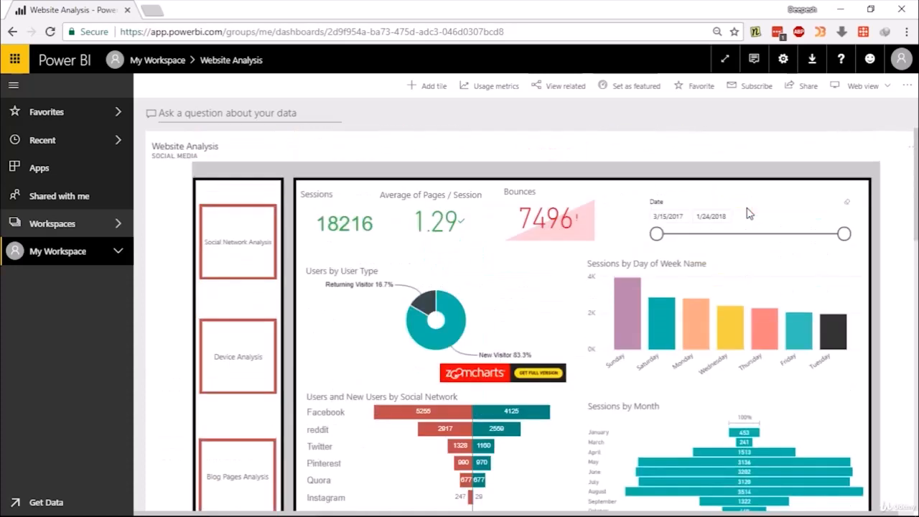